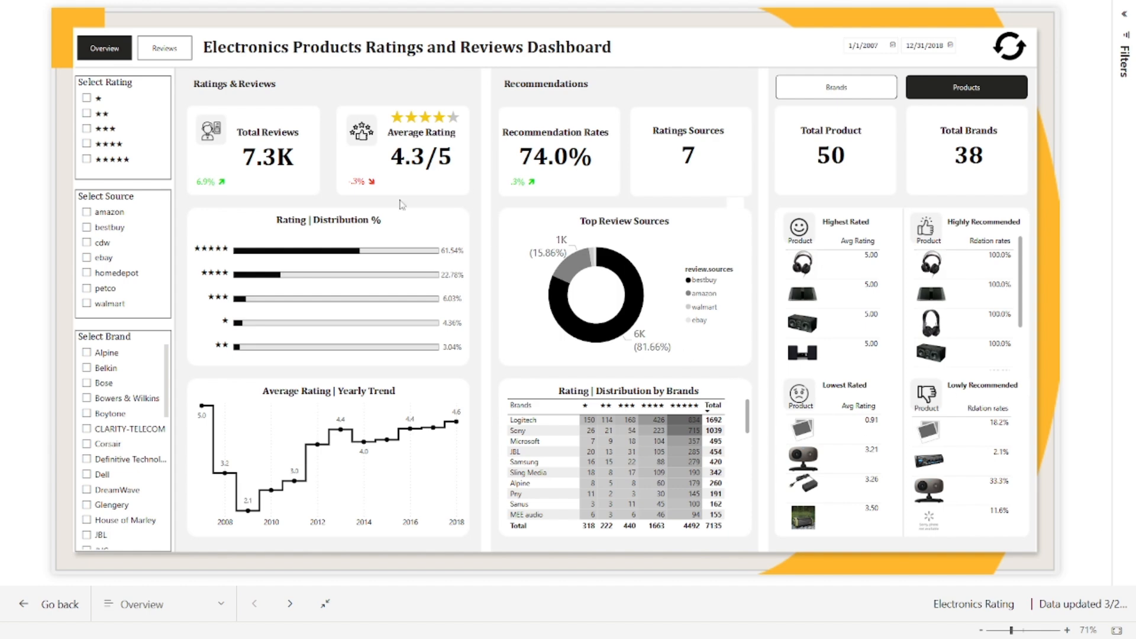
Show the Reviews page of the Electronics Products Ratings and Reviews Dashboard.
{"action": "left_click", "coordinate": [176, 59]}
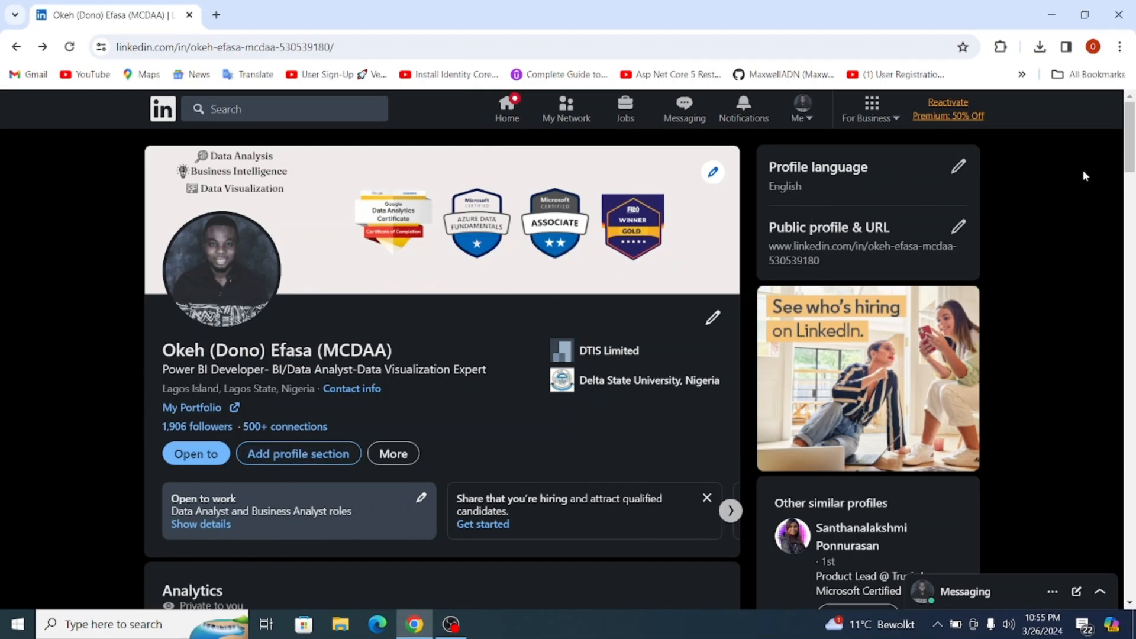
Switch to Chrome, show all posts of the LinkedIn profile and find the Onyx Data DataDNA Challenge Winners - February 2024 document.
{"action": "left_click_drag", "start_coordinate": [1129, 124], "coordinate": [1129, 290]}
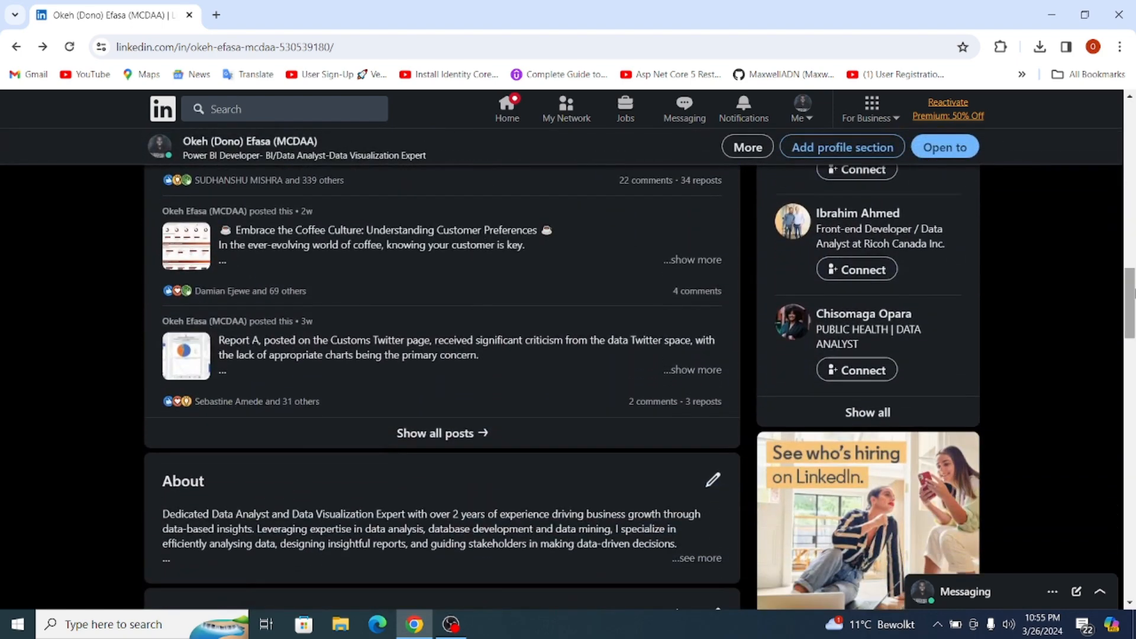
{"action": "left_click", "coordinate": [437, 440]}
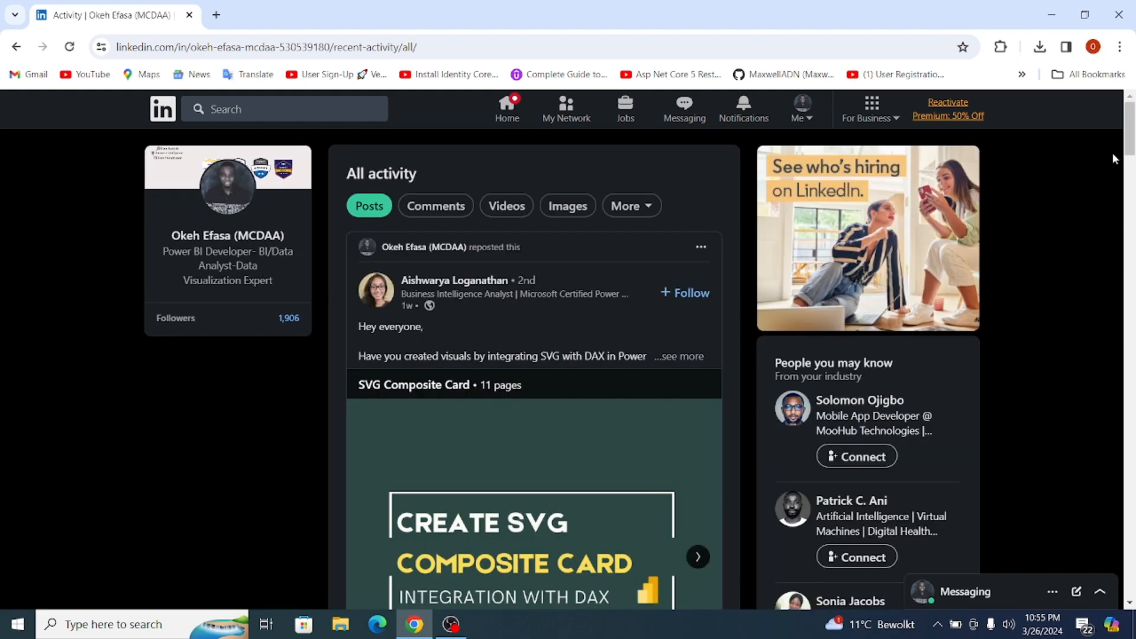
{"action": "left_click_drag", "start_coordinate": [1129, 127], "coordinate": [1133, 327]}
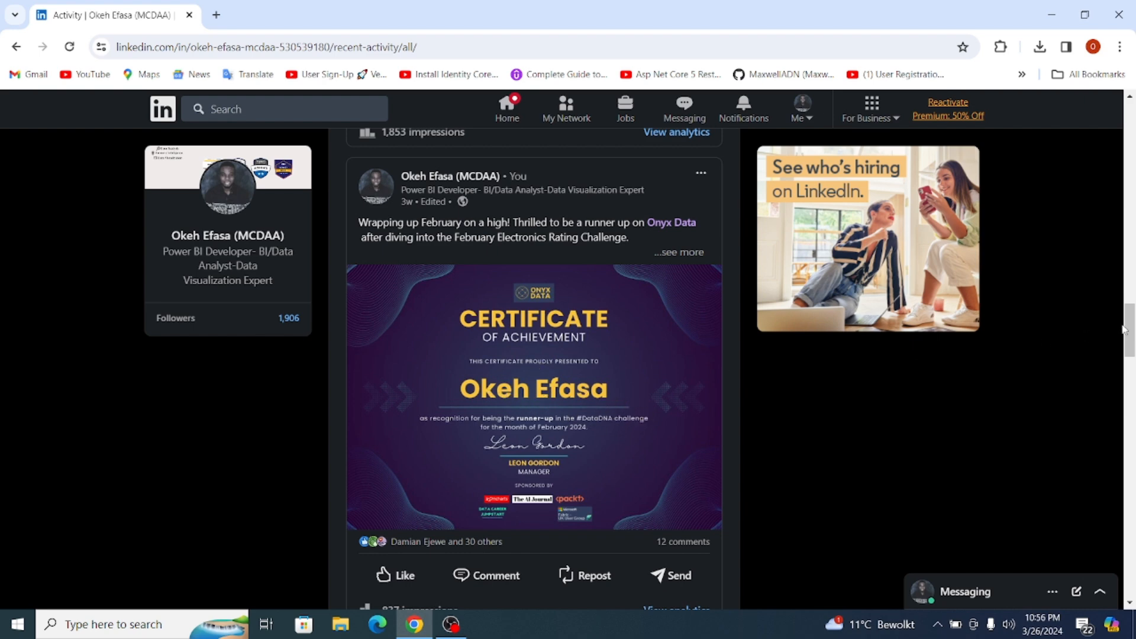
{"action": "left_click_drag", "start_coordinate": [1130, 329], "coordinate": [1135, 390]}
{"action": "mouse_move", "coordinate": [575, 321]}
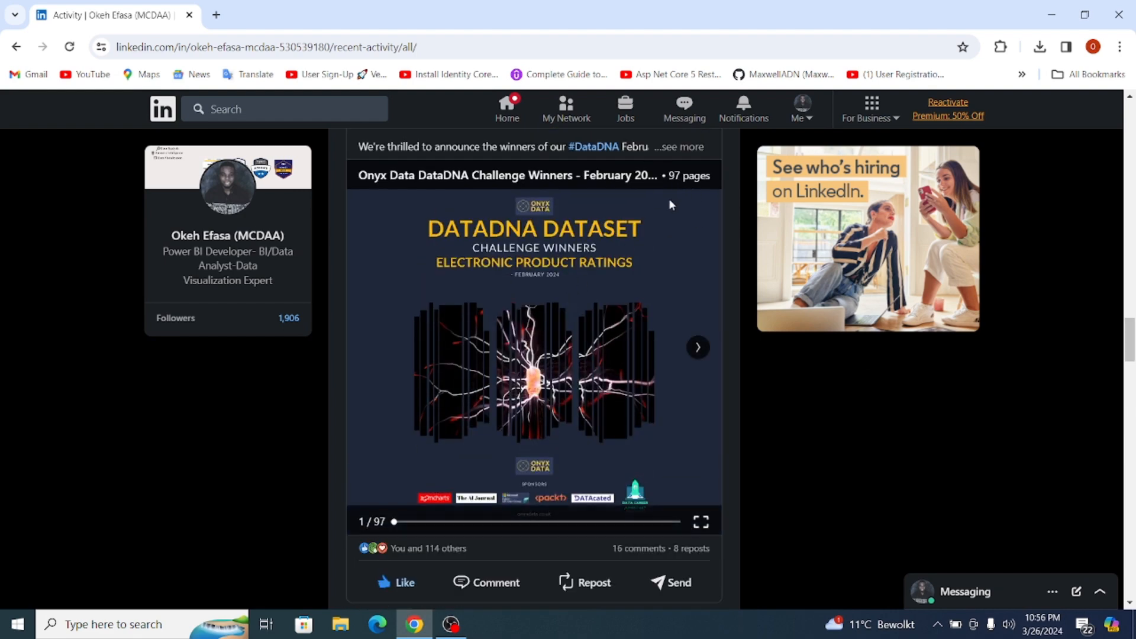
View the challenge winners document full screen through the runner-up entries, then return to the feed and find the dashboard post.
{"action": "left_click", "coordinate": [702, 521]}
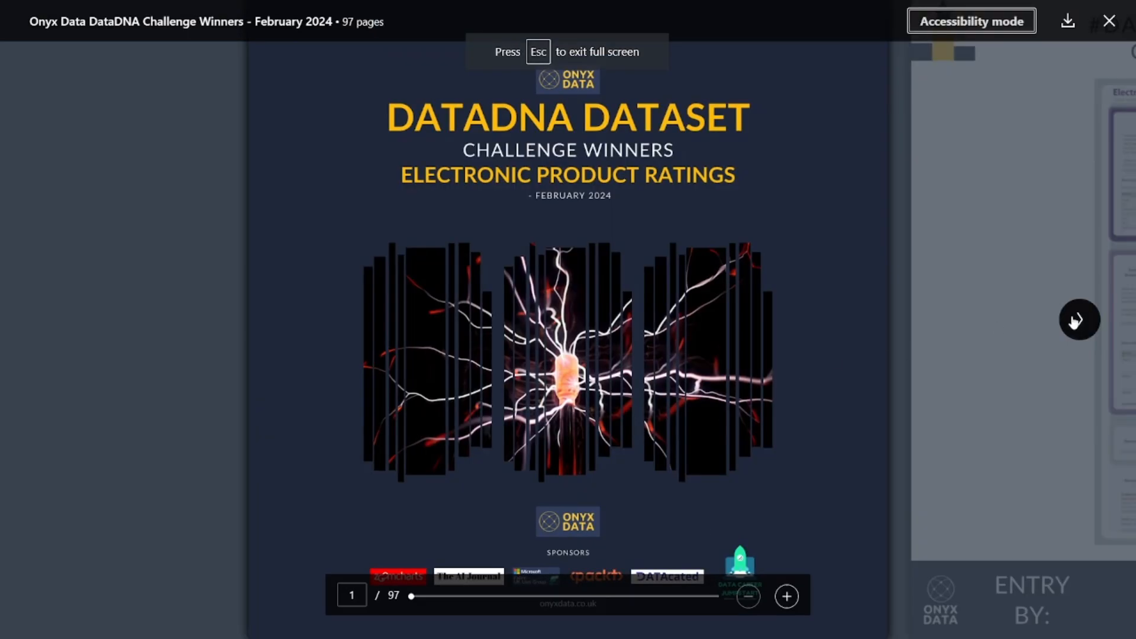
{"action": "left_click", "coordinate": [1078, 320]}
{"action": "left_click", "coordinate": [1078, 320]}
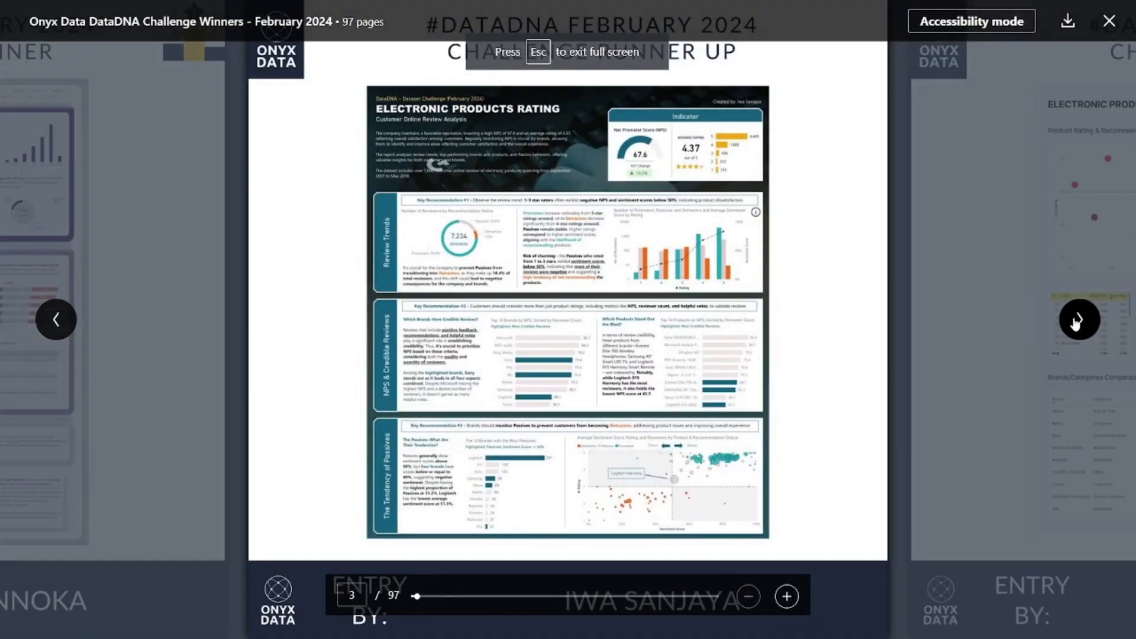
{"action": "left_click", "coordinate": [1078, 321]}
{"action": "left_click", "coordinate": [1078, 320]}
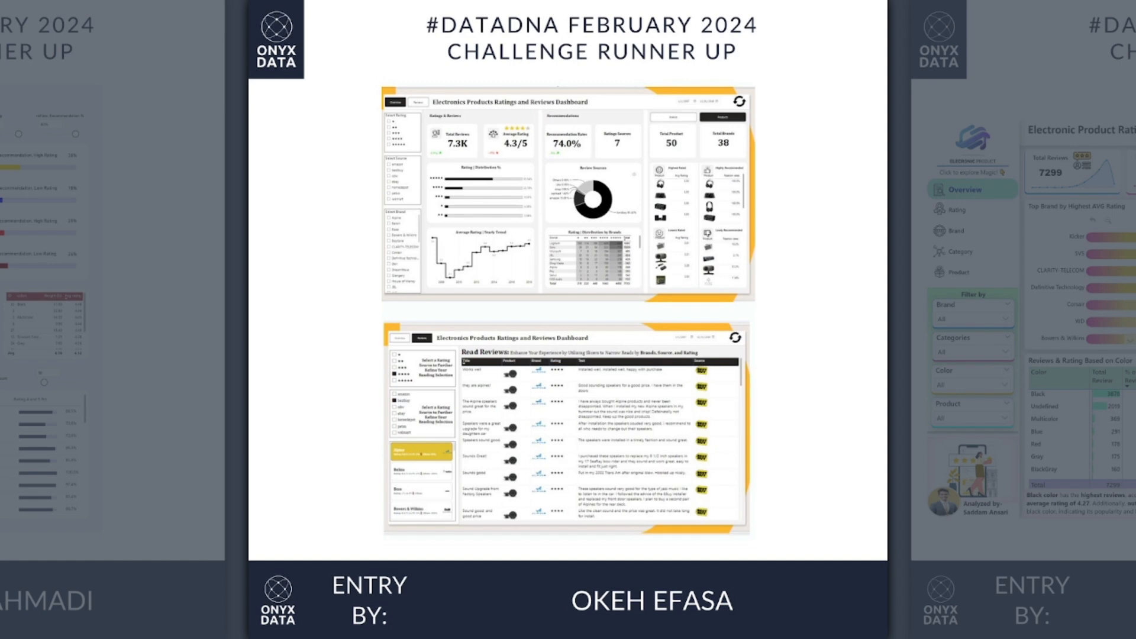
{"action": "key", "text": "Escape"}
{"action": "scroll", "coordinate": [444, 255], "scroll_direction": "down", "scroll_amount": 6}
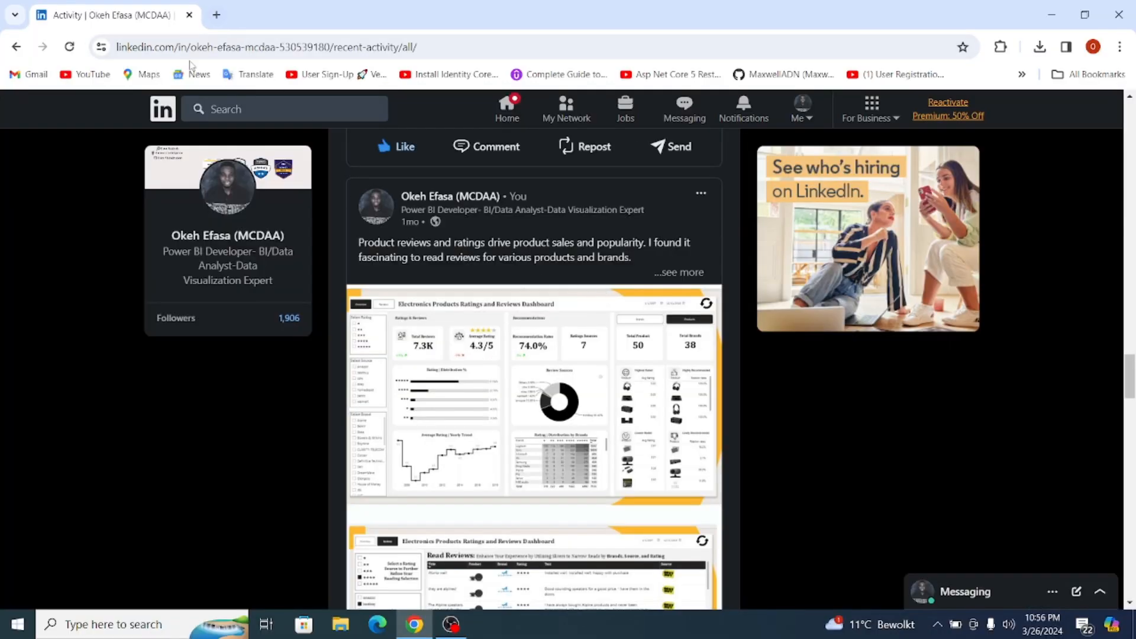
{"action": "left_click", "coordinate": [216, 16]}
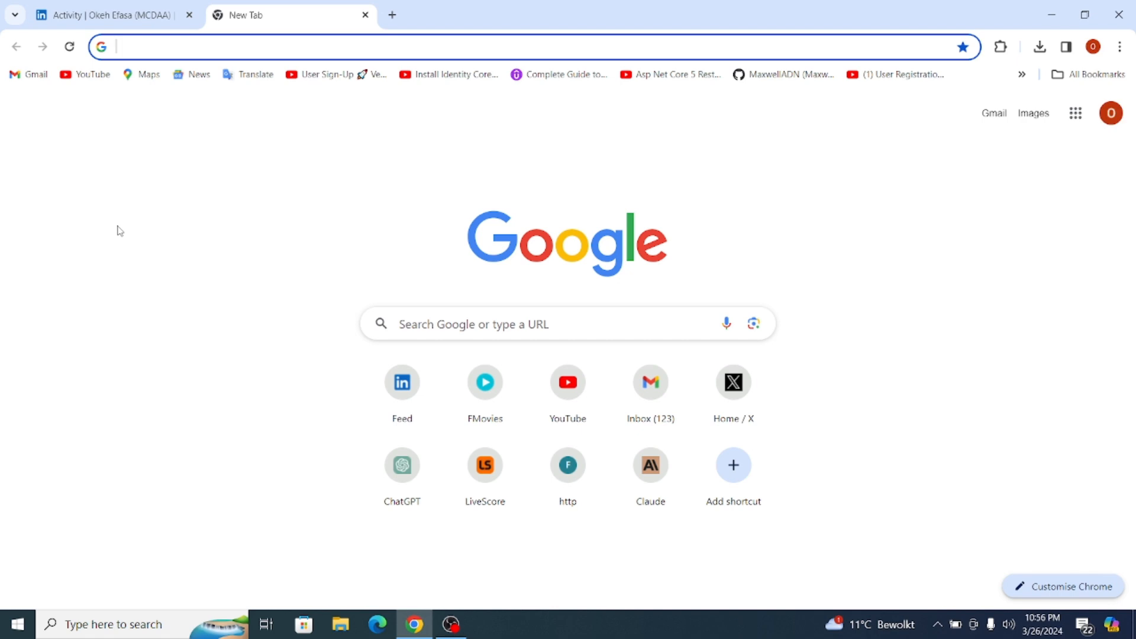
{"action": "type", "text": "https://onyxdata.co.uk/"}
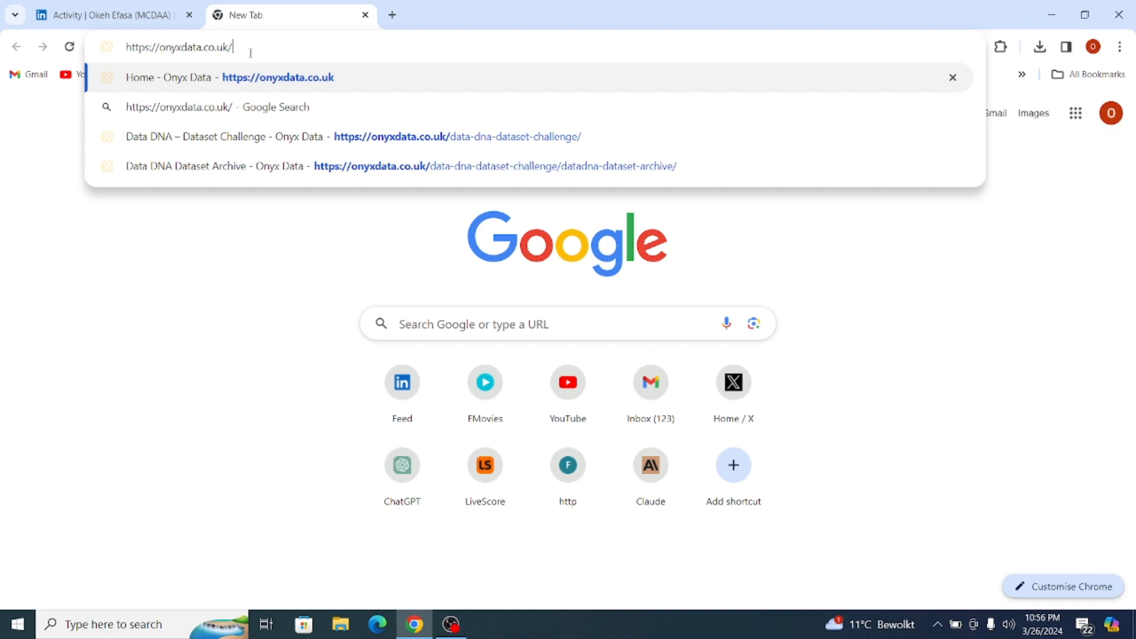
{"action": "key", "text": "Return"}
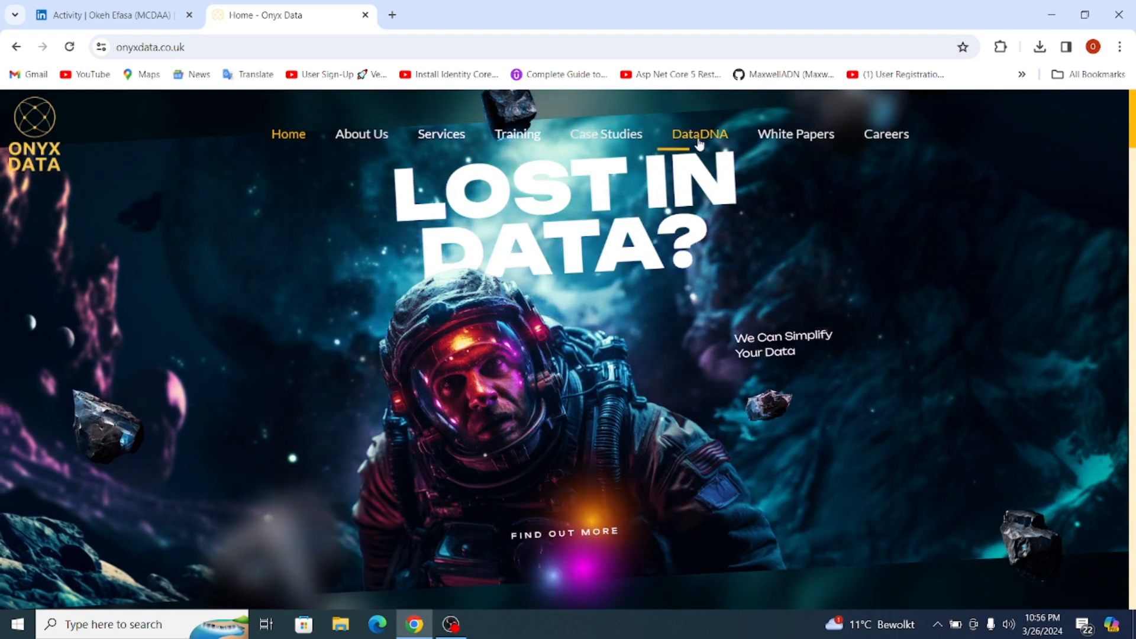
{"action": "mouse_move", "coordinate": [700, 142]}
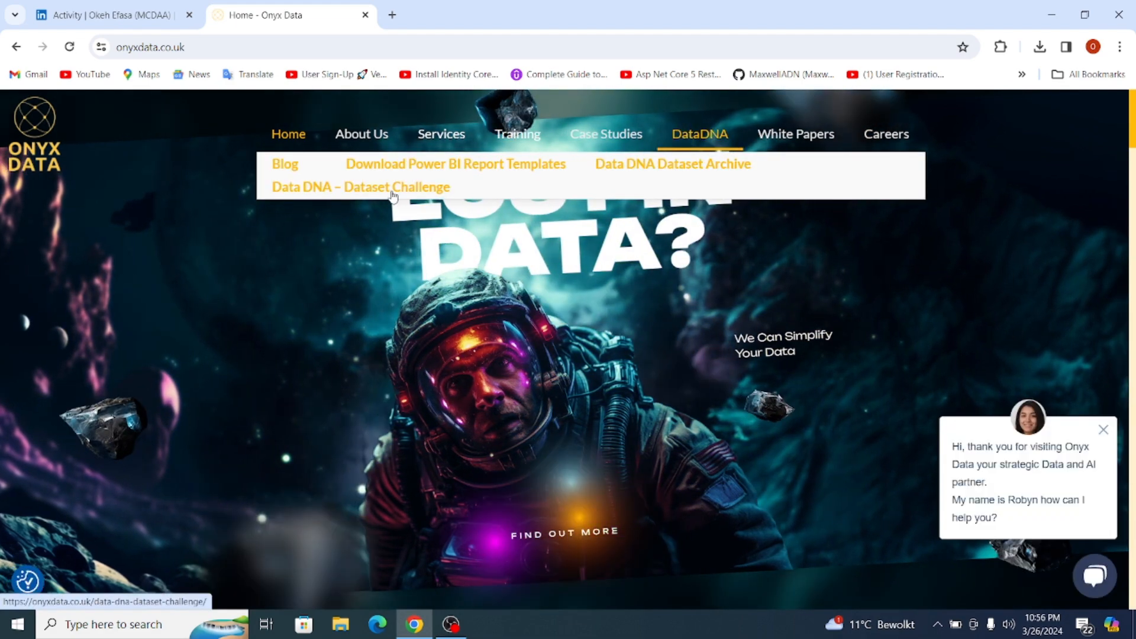
{"action": "left_click", "coordinate": [394, 188]}
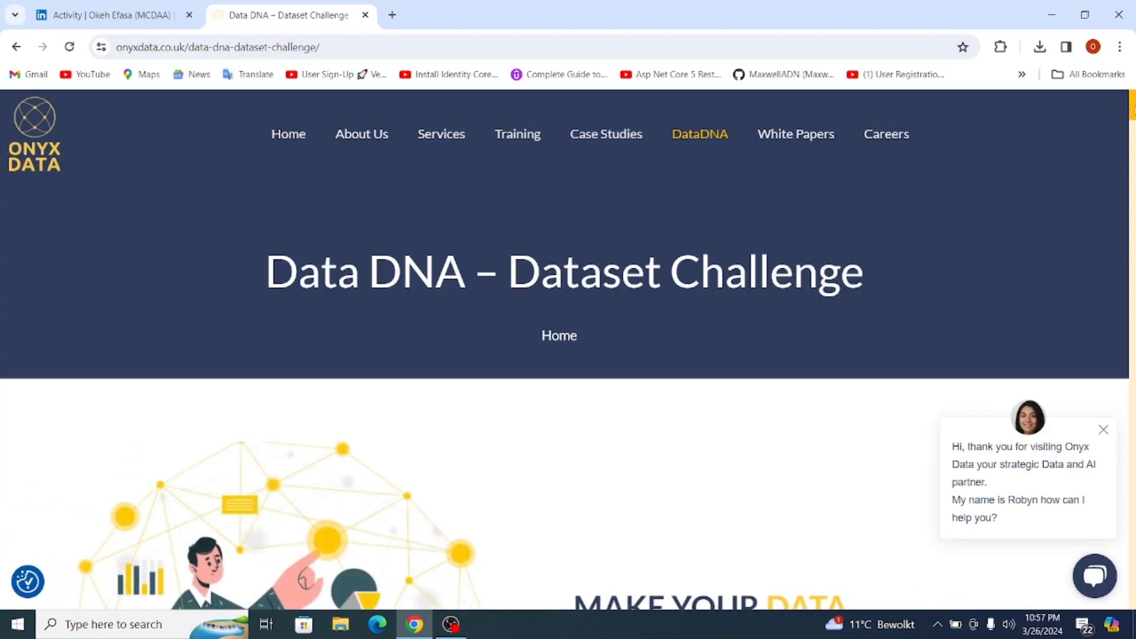
Examine the Dataset Challenge page, covering who can participate, the award timeline, the evaluation criteria, the FAQ and the partners.
{"action": "scroll", "coordinate": [1130, 134], "scroll_direction": "down", "scroll_amount": 15}
{"action": "scroll", "coordinate": [568, 385], "scroll_direction": "down", "scroll_amount": 15}
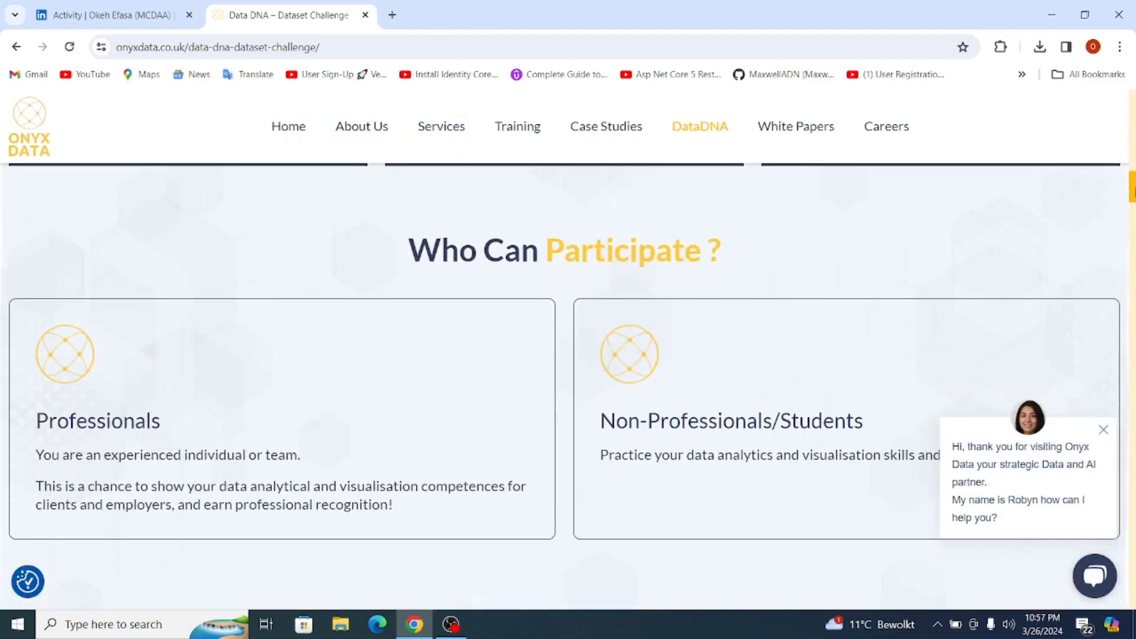
{"action": "scroll", "coordinate": [568, 385], "scroll_direction": "down", "scroll_amount": 15}
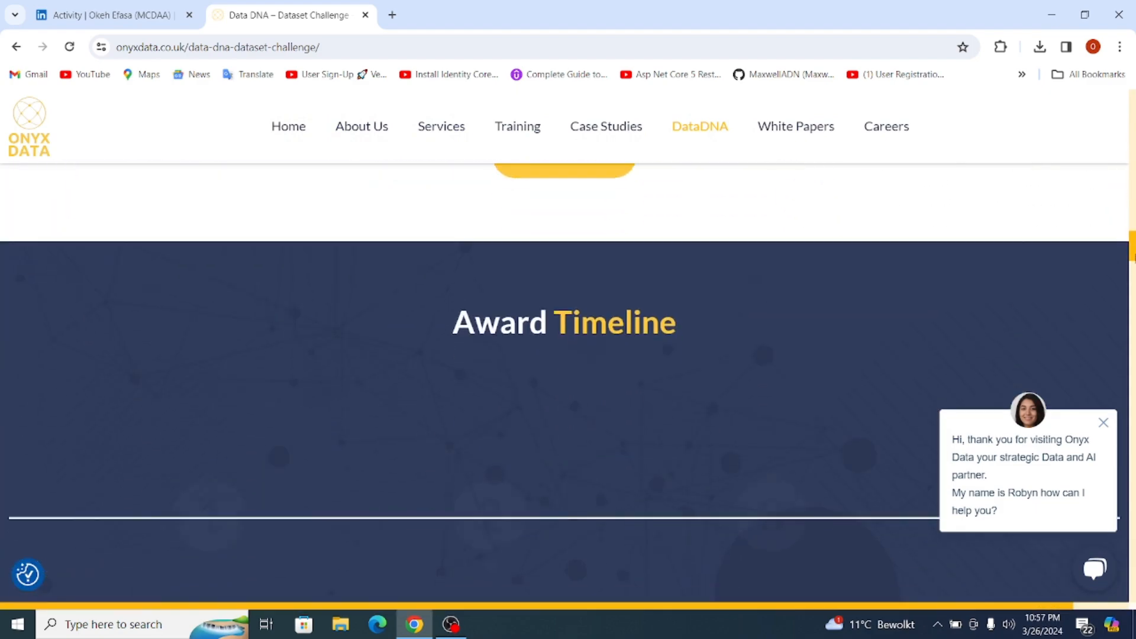
{"action": "scroll", "coordinate": [568, 385], "scroll_direction": "down", "scroll_amount": 15}
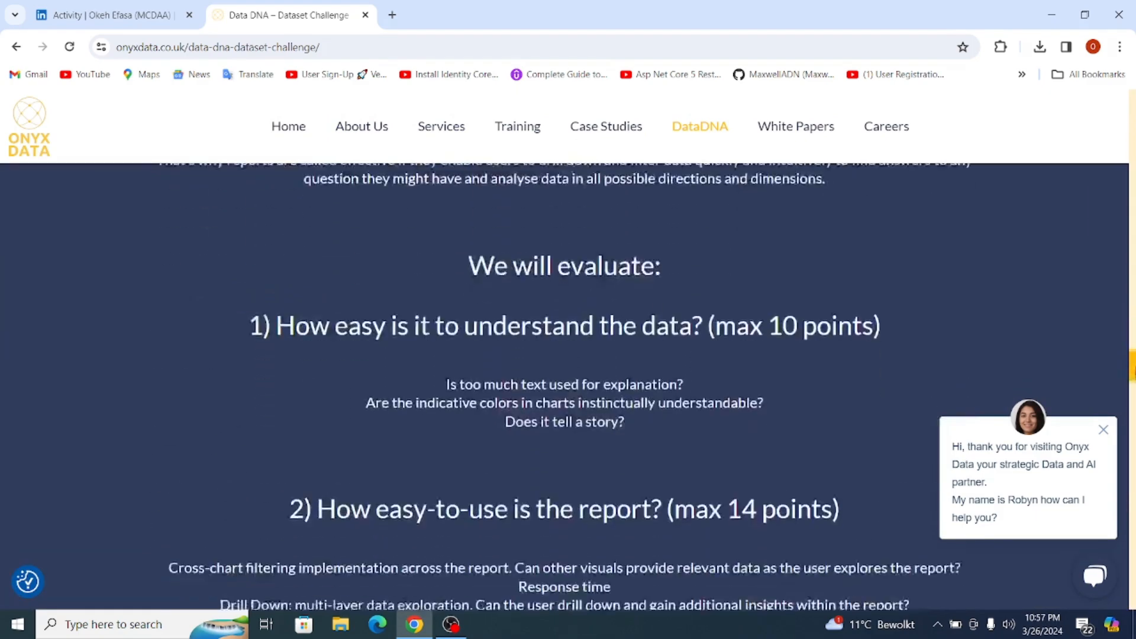
{"action": "scroll", "coordinate": [568, 384], "scroll_direction": "down", "scroll_amount": 15}
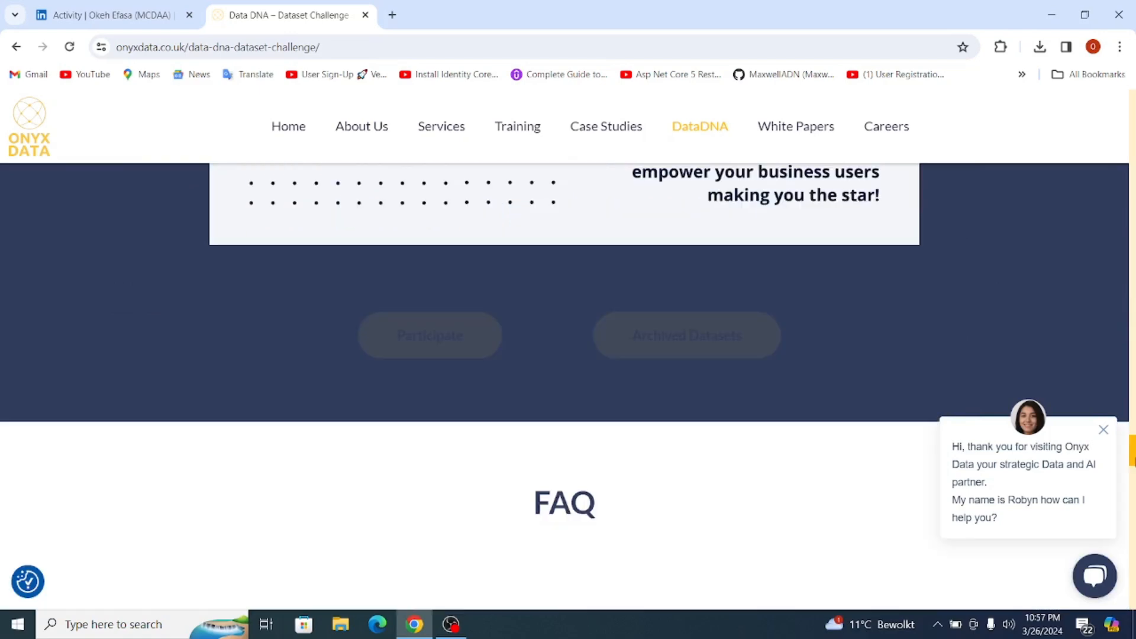
{"action": "scroll", "coordinate": [568, 384], "scroll_direction": "down", "scroll_amount": 12}
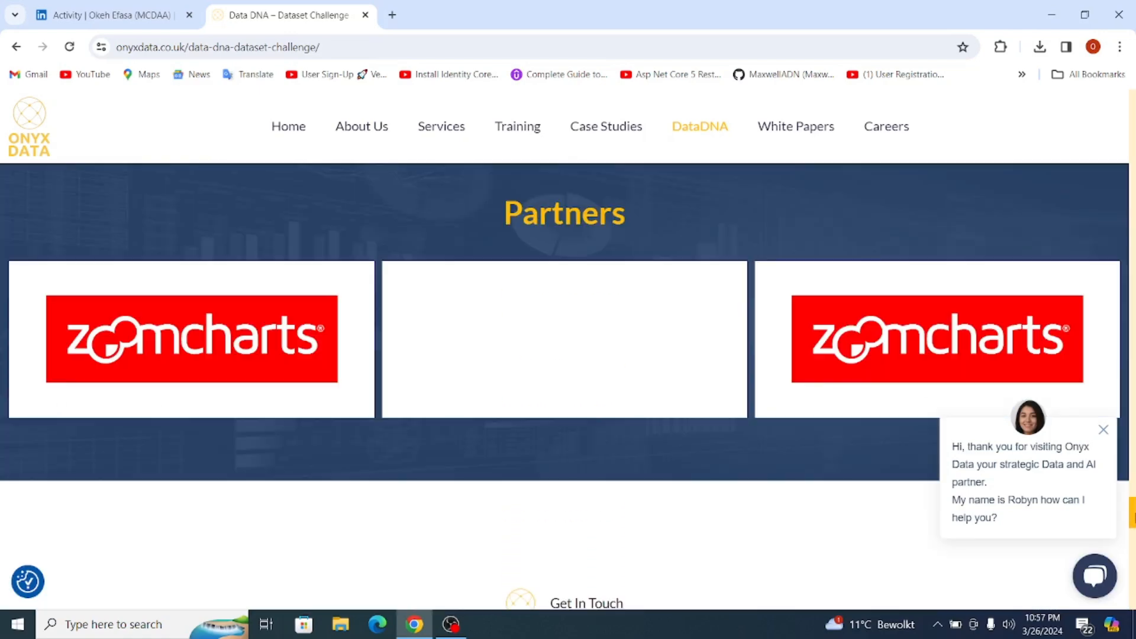
Open the archived datasets and request the February 2024 Electronic Product Data Ratings dataset.
{"action": "scroll", "coordinate": [1126, 461], "scroll_direction": "up", "scroll_amount": 15}
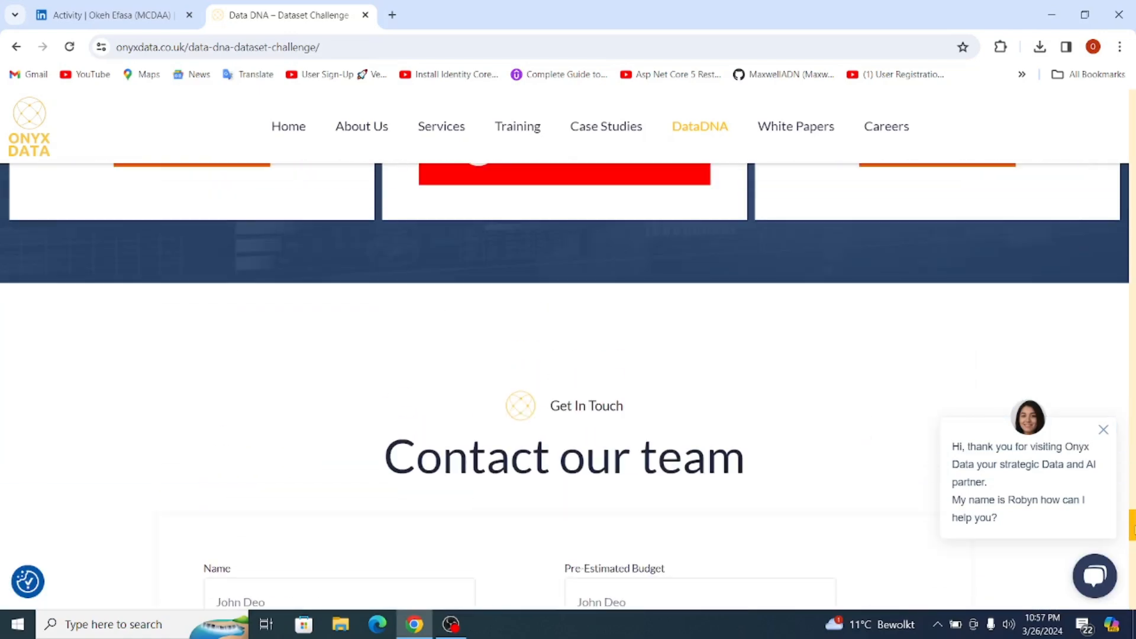
{"action": "scroll", "coordinate": [1126, 461], "scroll_direction": "up", "scroll_amount": 2}
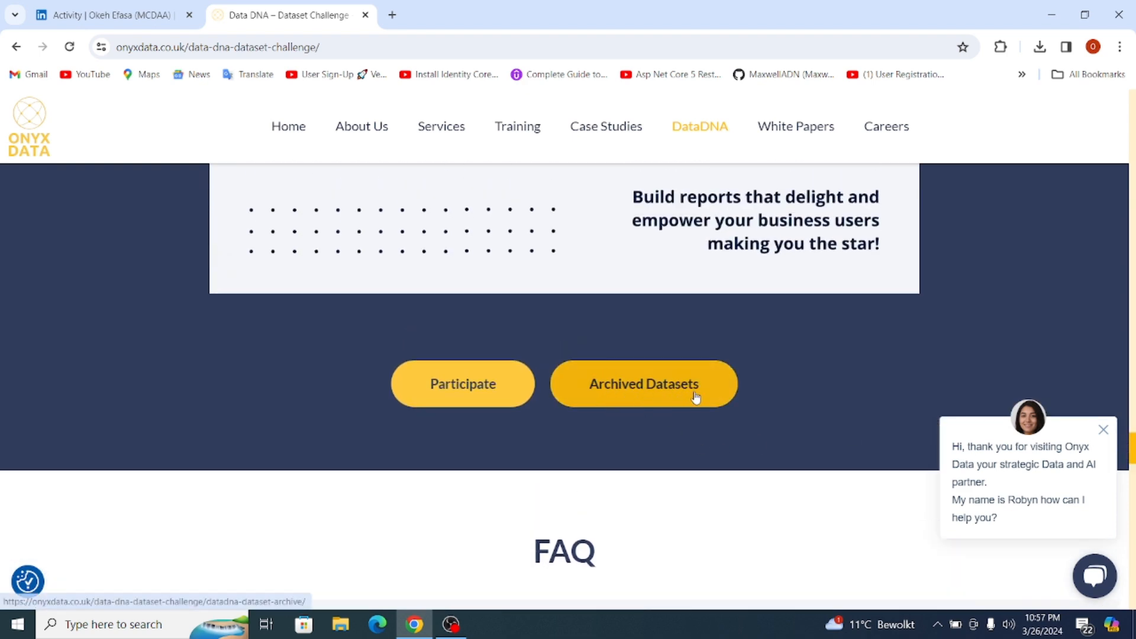
{"action": "left_click", "coordinate": [663, 397]}
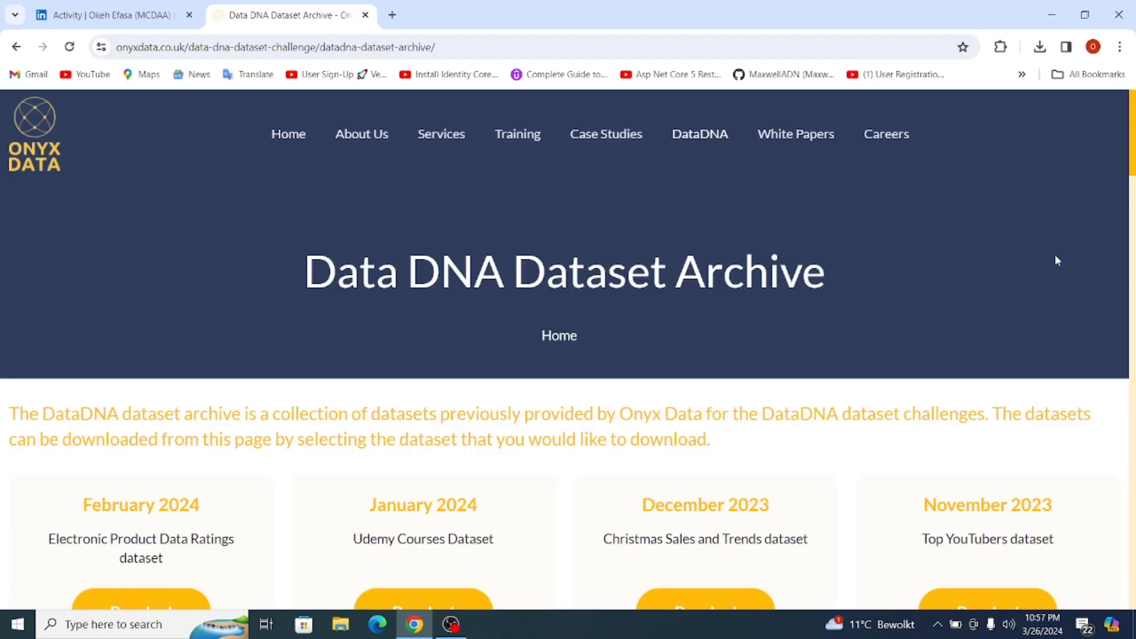
{"action": "scroll", "coordinate": [1118, 219], "scroll_direction": "down", "scroll_amount": 4}
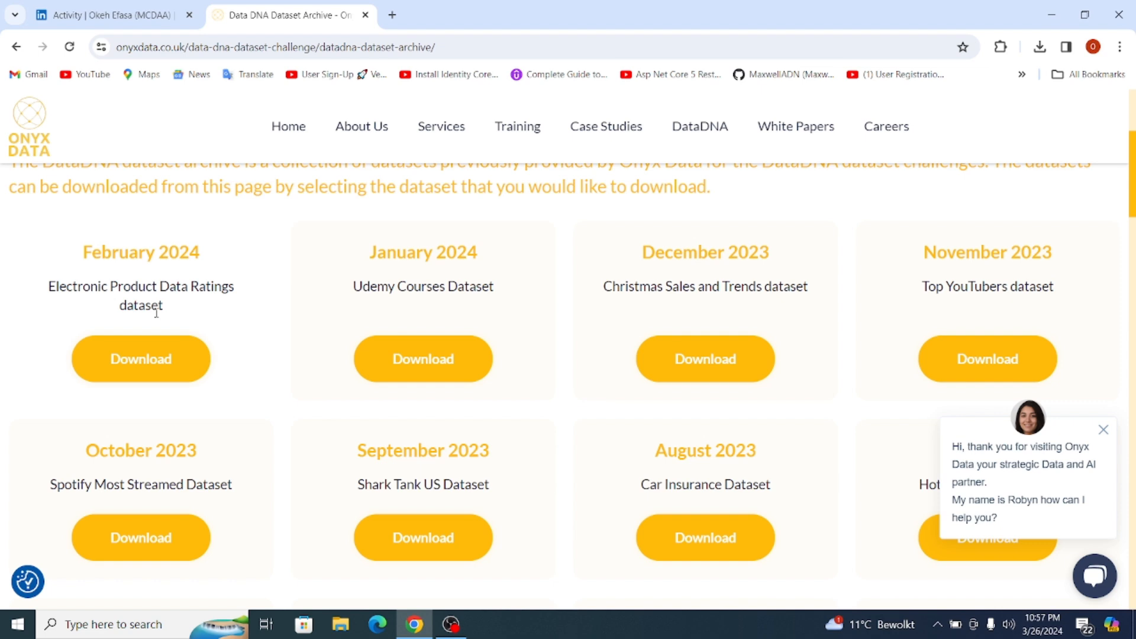
{"action": "left_click", "coordinate": [143, 360]}
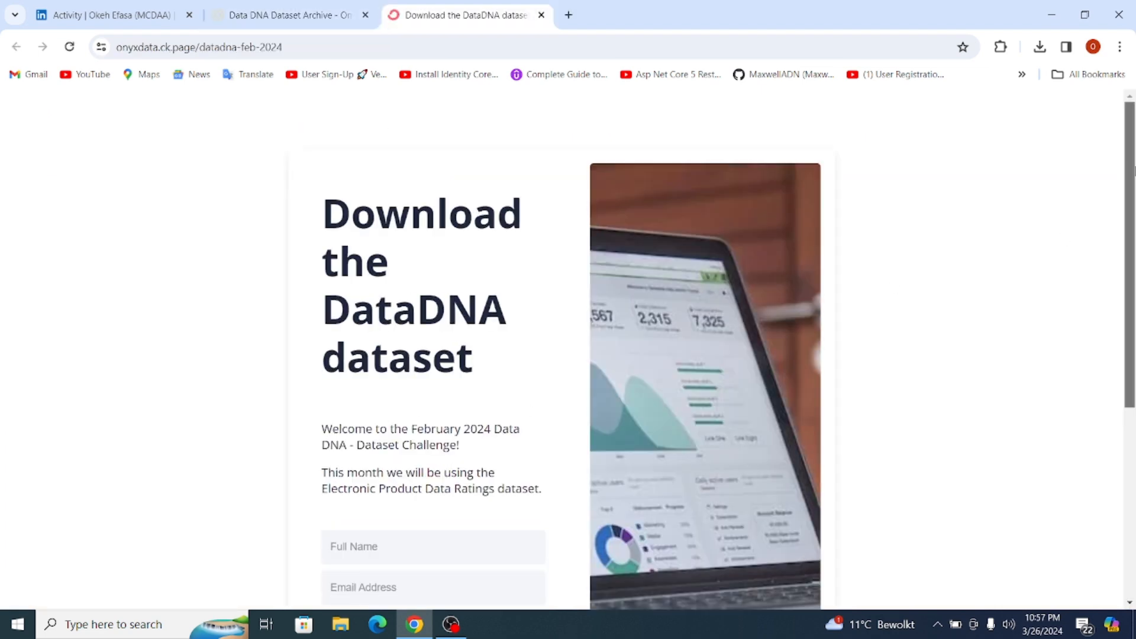
Submit the form with the full name, e-mail address and Power BI as visualisation tool, and download the dataset zip from OneDrive.
{"action": "scroll", "coordinate": [1130, 249], "scroll_direction": "down", "scroll_amount": 2}
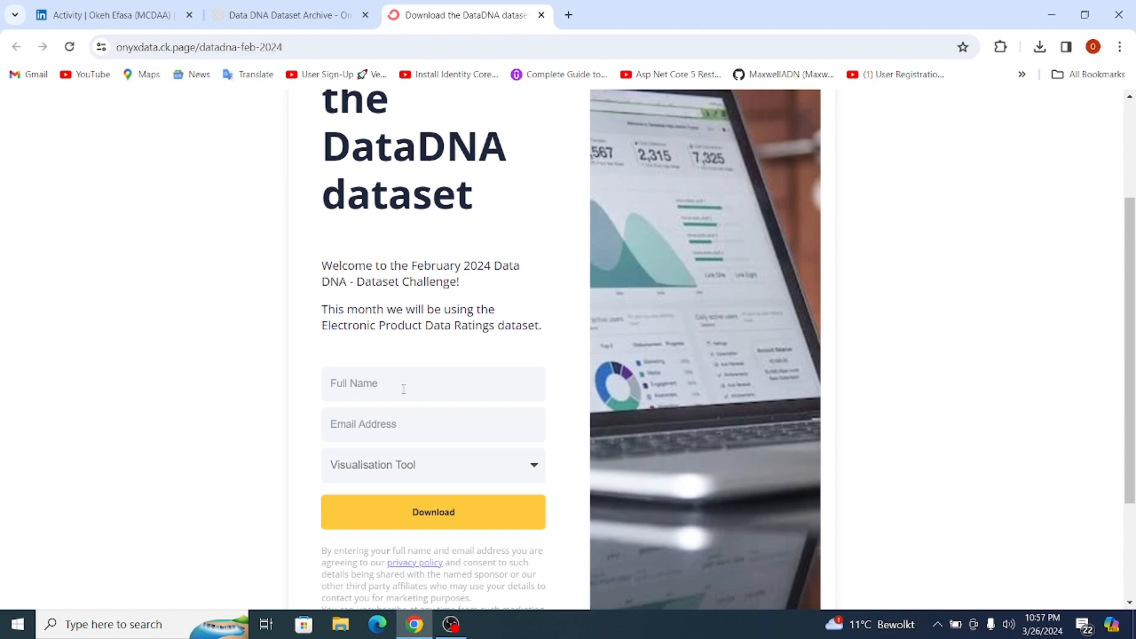
{"action": "left_click", "coordinate": [409, 389]}
{"action": "left_click", "coordinate": [414, 424]}
{"action": "left_click", "coordinate": [404, 429]}
{"action": "left_click", "coordinate": [421, 465]}
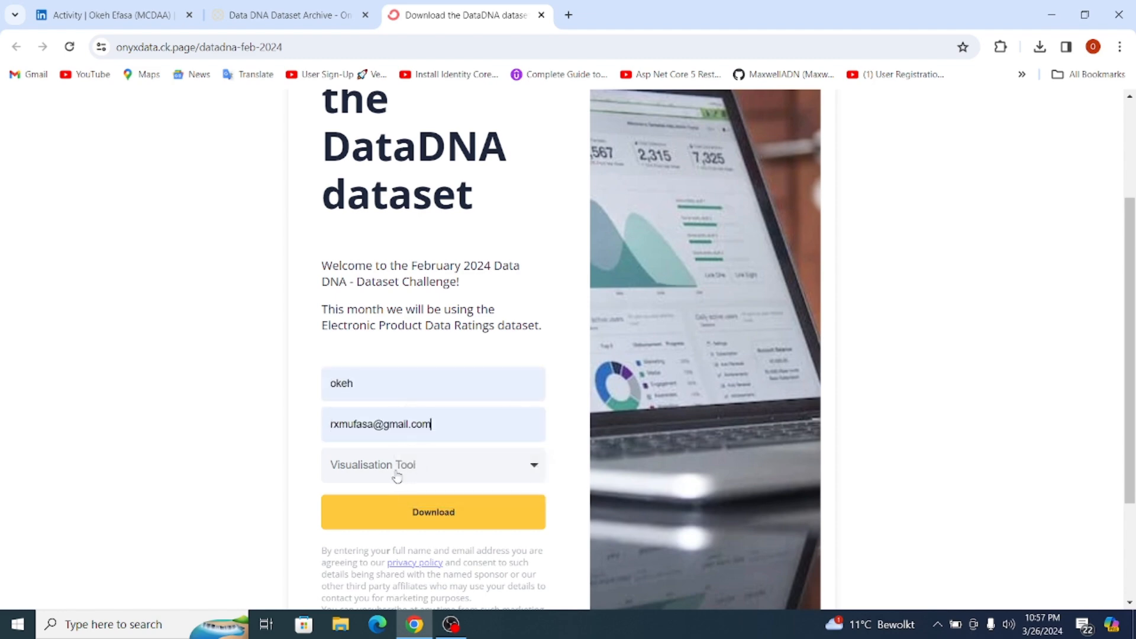
{"action": "left_click", "coordinate": [395, 477]}
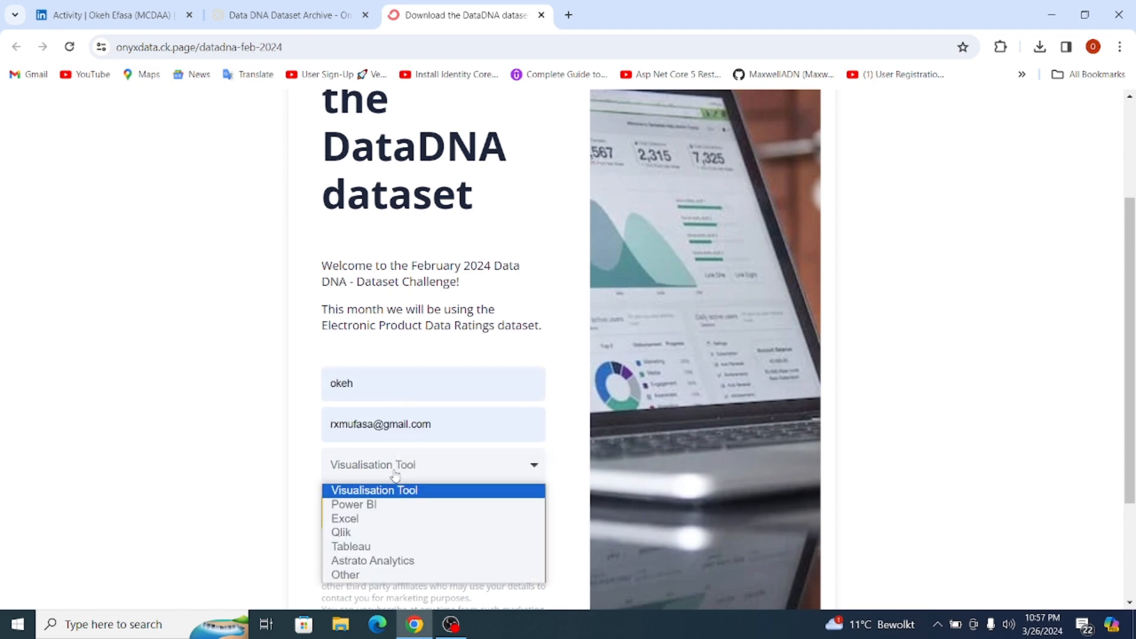
{"action": "left_click", "coordinate": [368, 506]}
{"action": "left_click", "coordinate": [436, 519]}
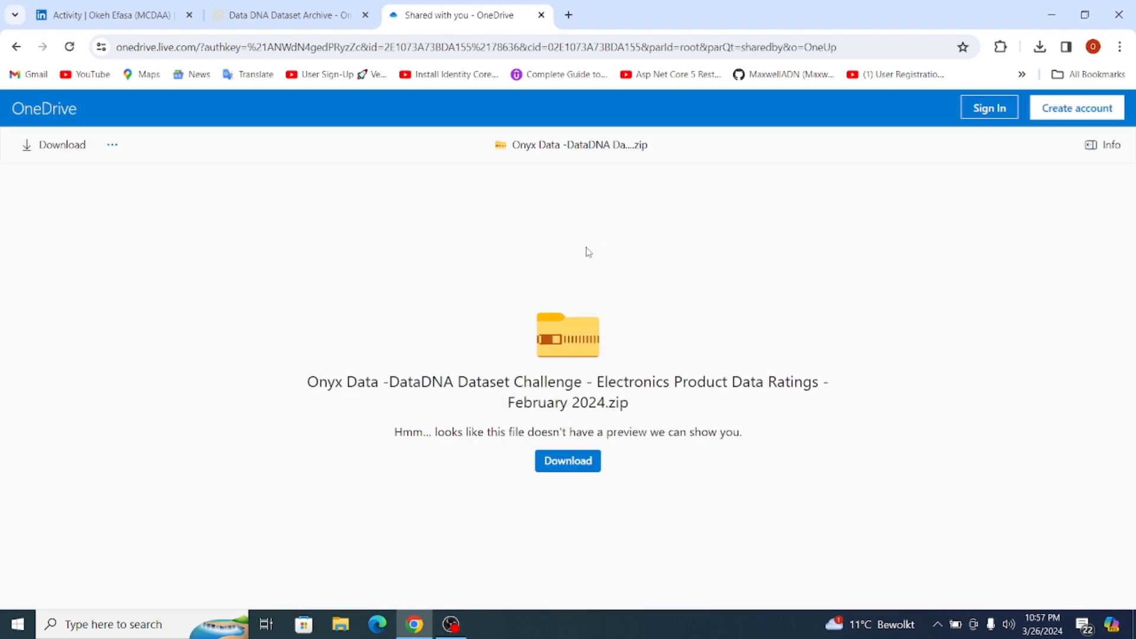
{"action": "left_click", "coordinate": [572, 465]}
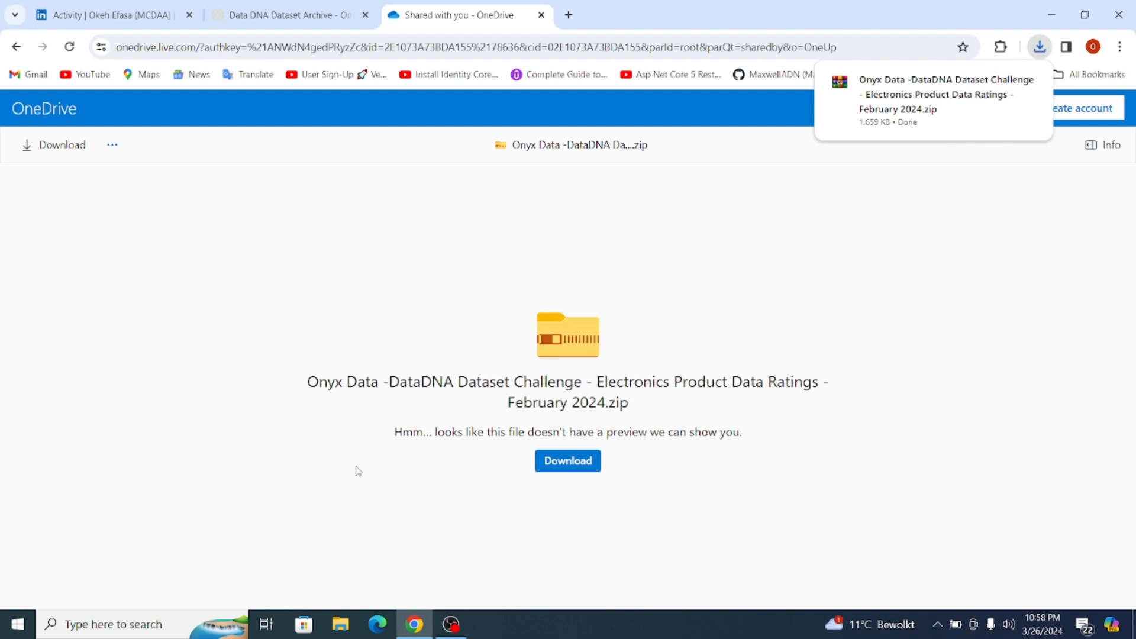
In File Explorer, extract the Onyx Data DataDNA zip directly into the Downloads folder and select the extracted Excel workbook.
{"action": "left_click", "coordinate": [342, 626]}
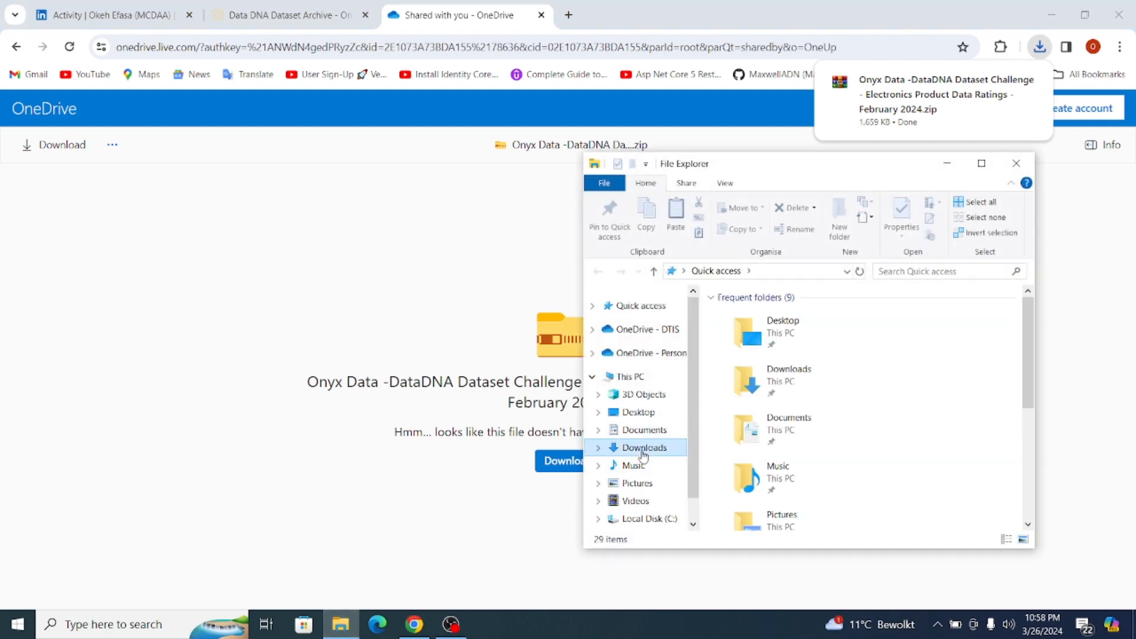
{"action": "left_click", "coordinate": [644, 449]}
{"action": "left_click", "coordinate": [981, 163]}
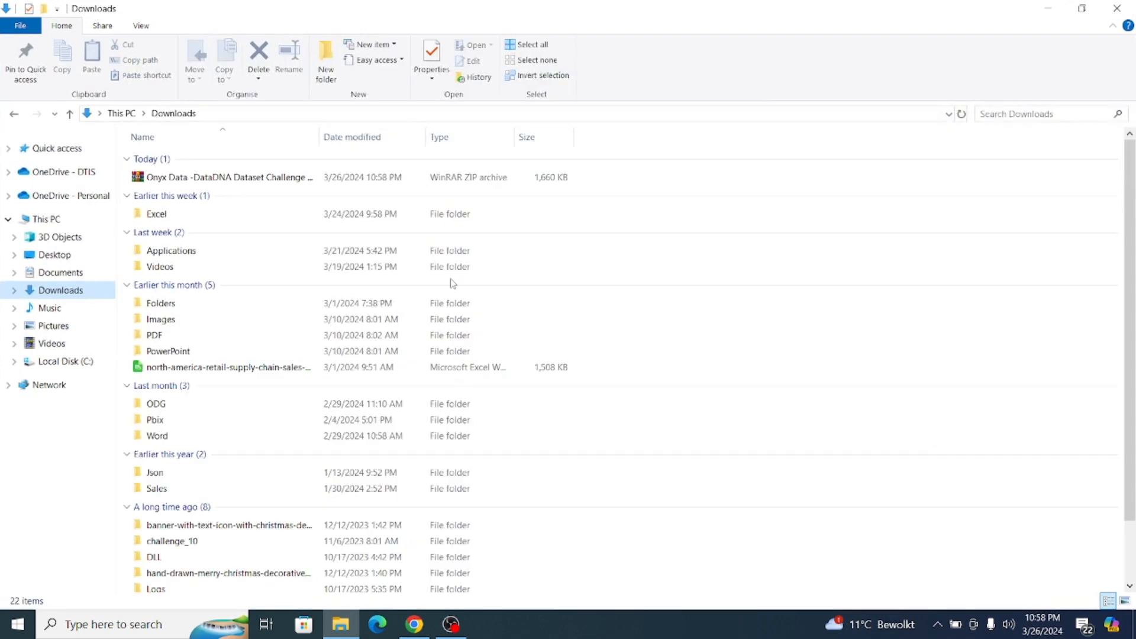
{"action": "left_click", "coordinate": [182, 179]}
{"action": "right_click", "coordinate": [181, 177]}
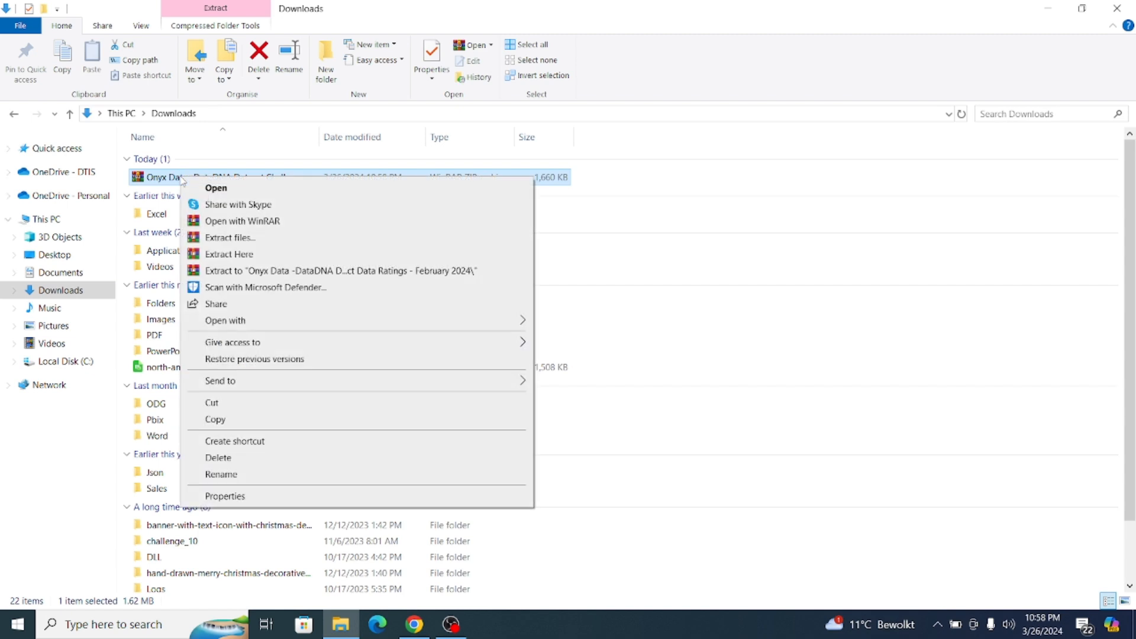
{"action": "left_click", "coordinate": [231, 254]}
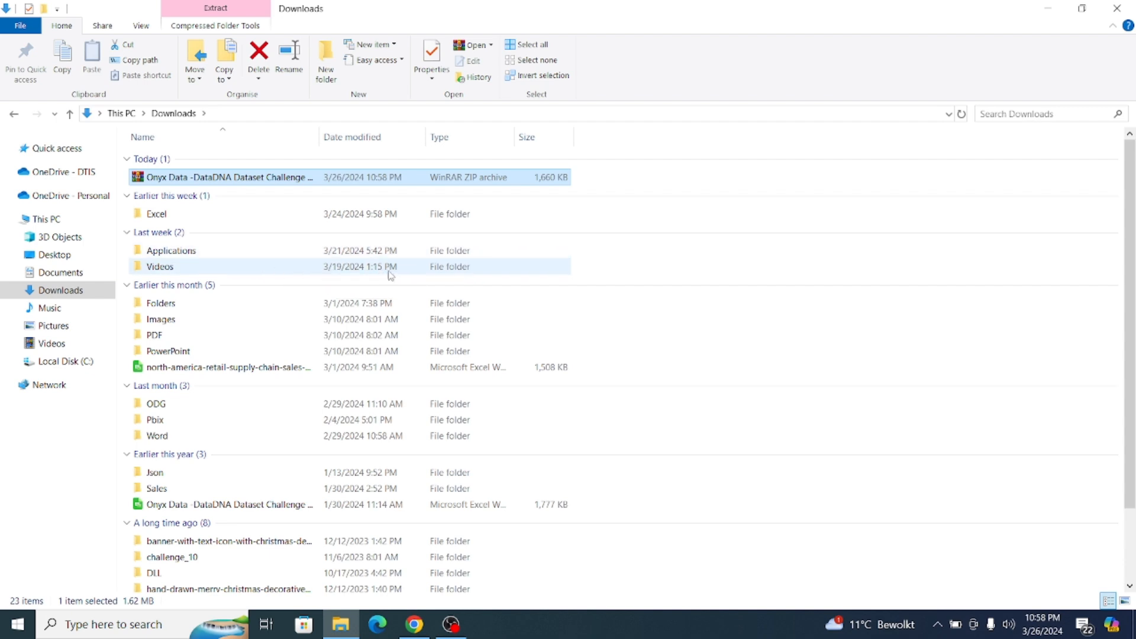
{"action": "left_click", "coordinate": [193, 507]}
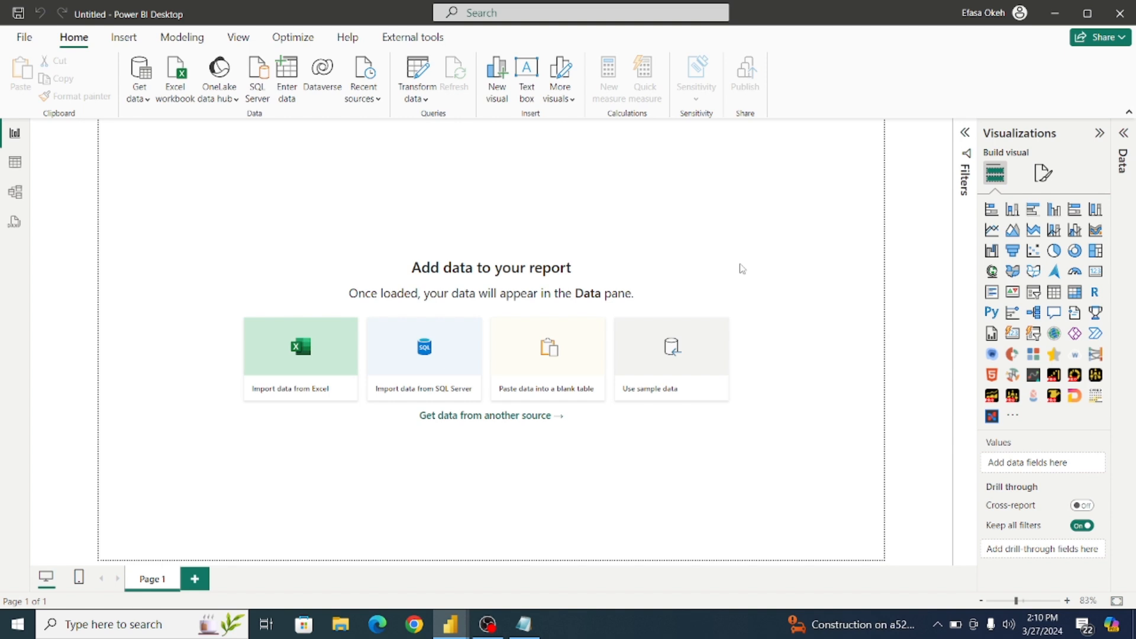
Import the Dataset sheet from the Onyx Data DataDNA February 2024 Excel workbook and open it in the Power Query Editor.
{"action": "left_click", "coordinate": [144, 105]}
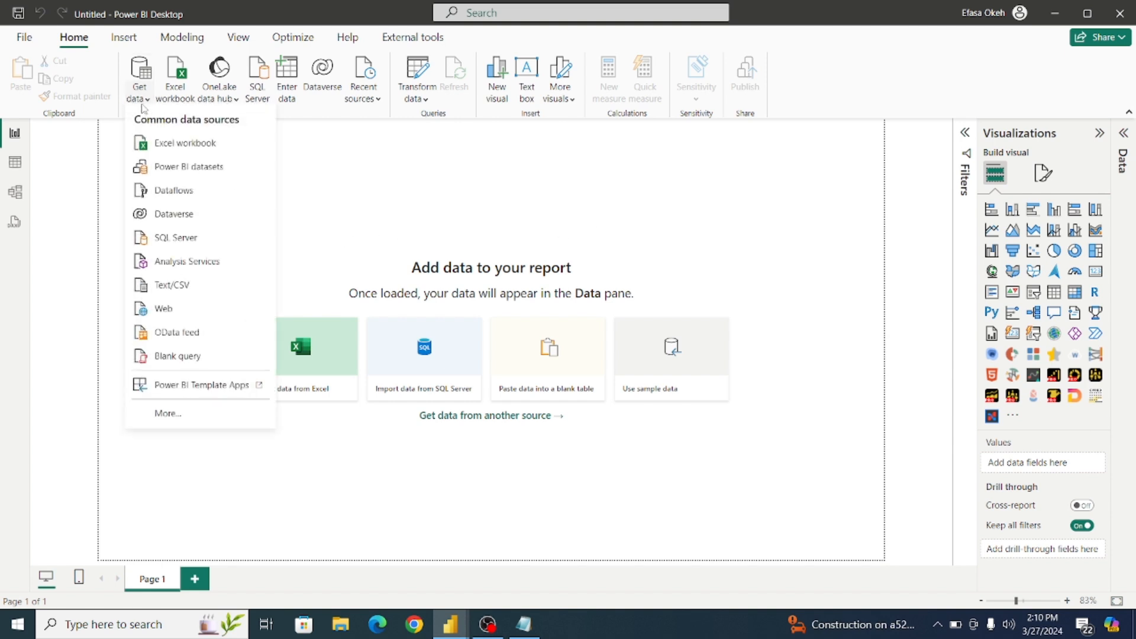
{"action": "left_click", "coordinate": [213, 148]}
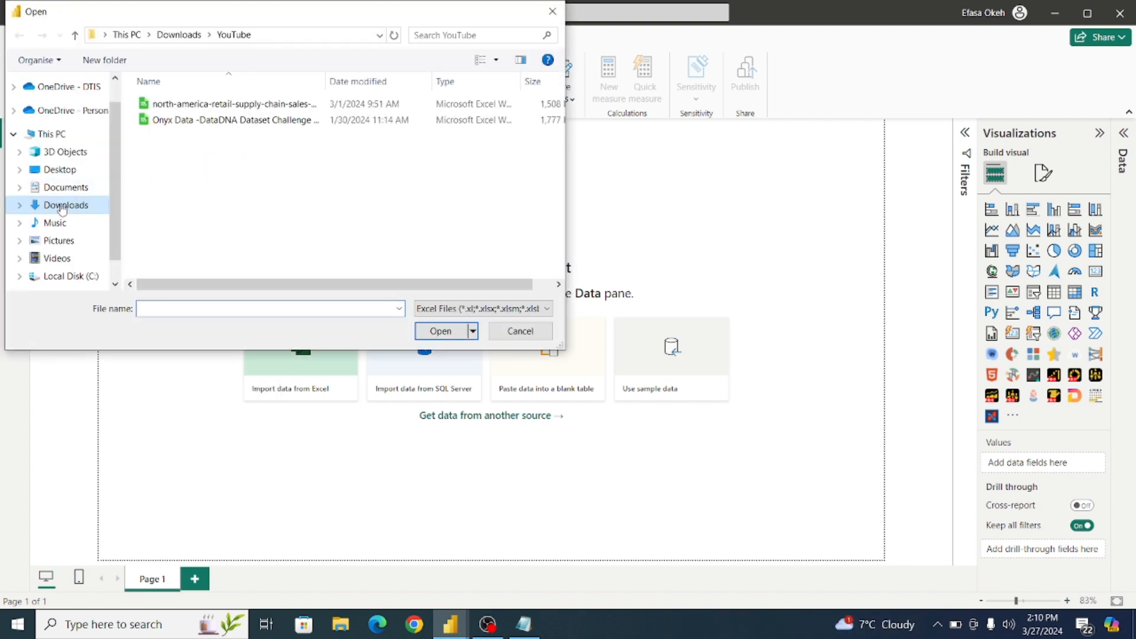
{"action": "left_click", "coordinate": [194, 124]}
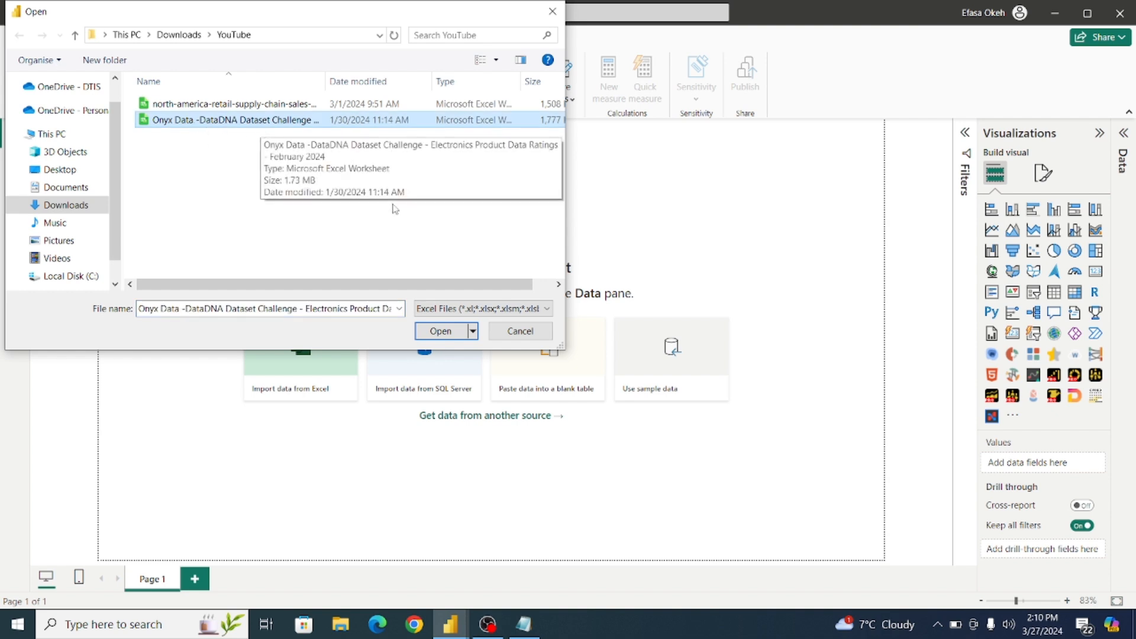
{"action": "left_click", "coordinate": [424, 336]}
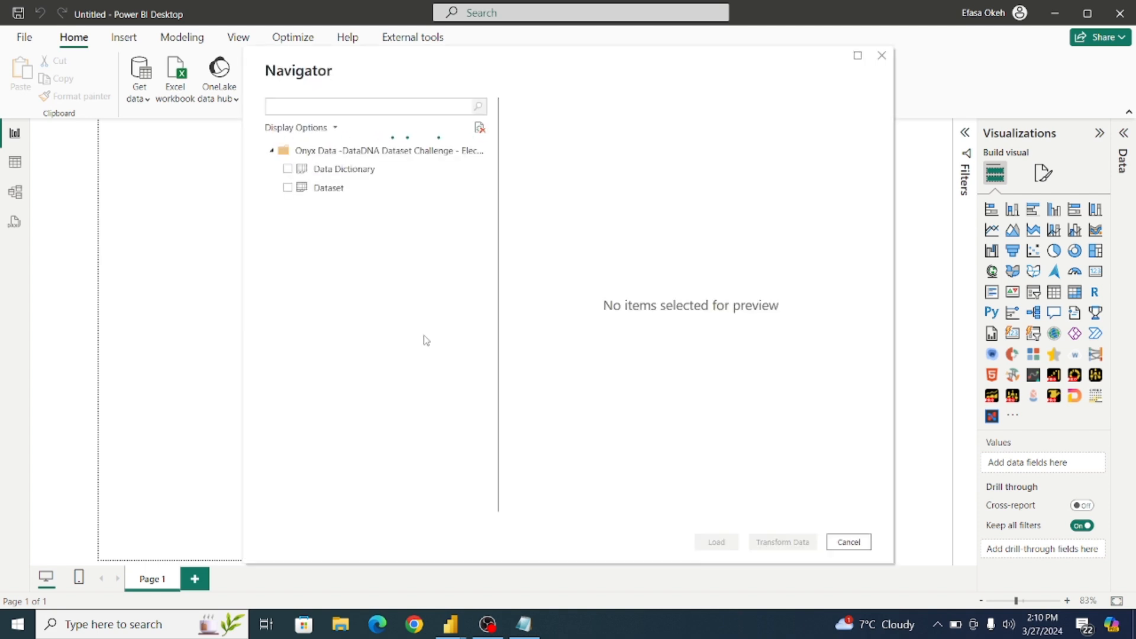
{"action": "left_click", "coordinate": [287, 188]}
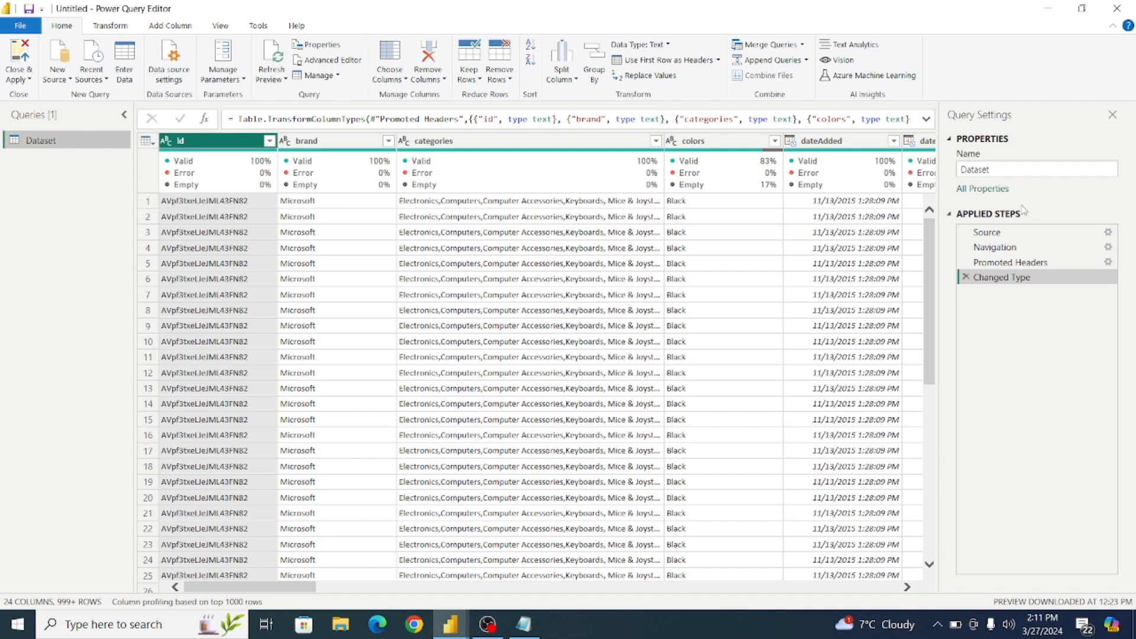
Rename the Dataset query as Fact_Electonics_Reviews.
{"action": "left_click_drag", "start_coordinate": [1008, 168], "coordinate": [960, 177]}
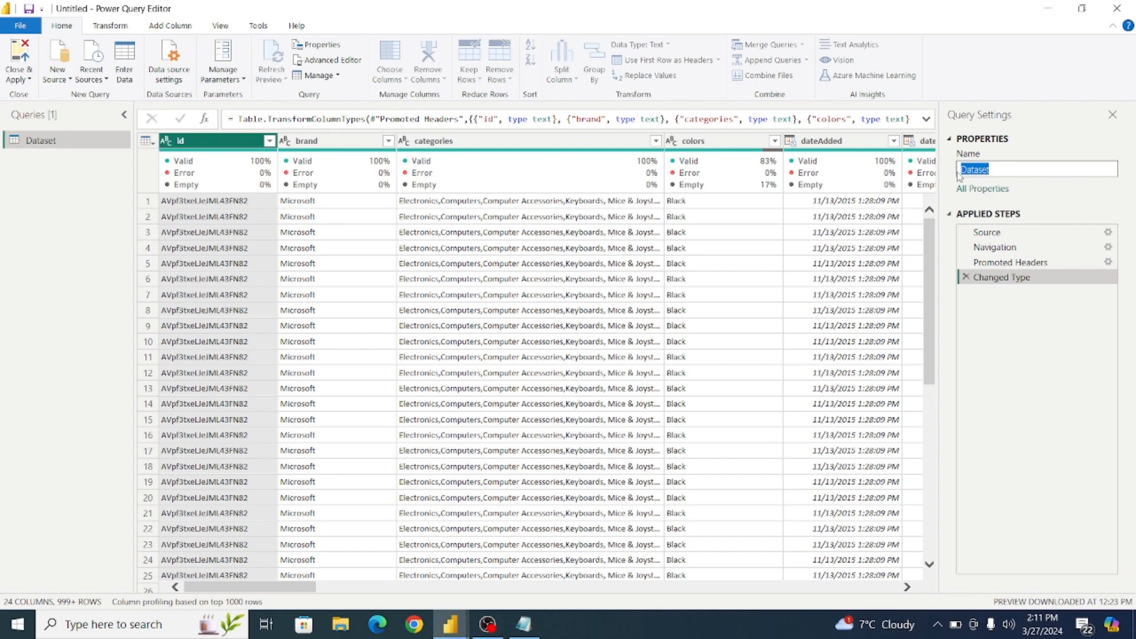
{"action": "type", "text": "P"}
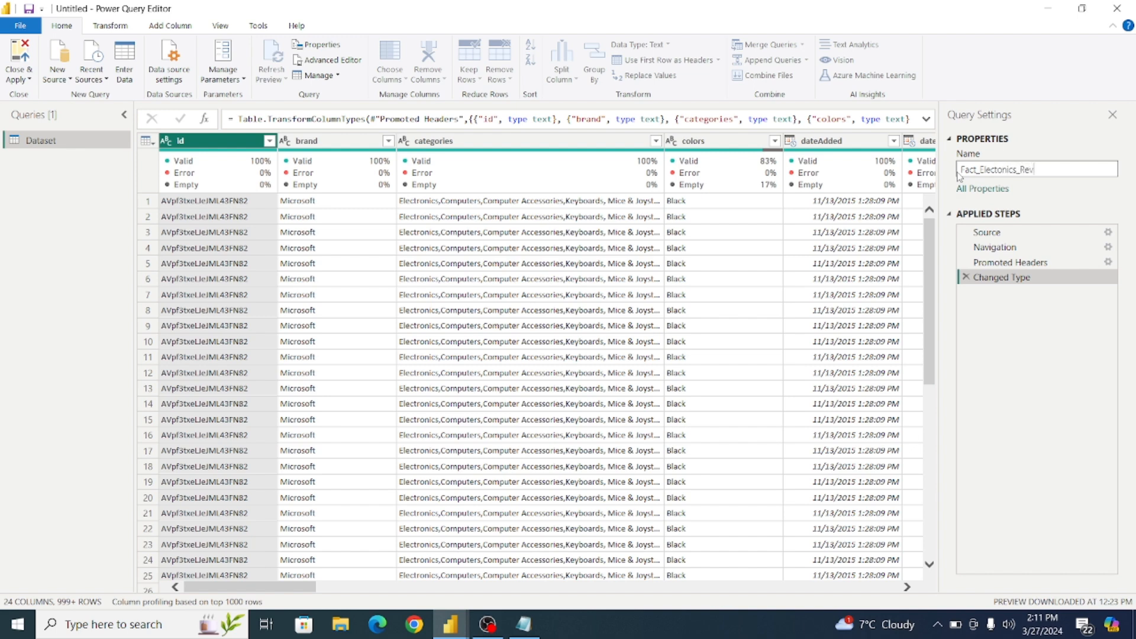
{"action": "key", "text": "Return"}
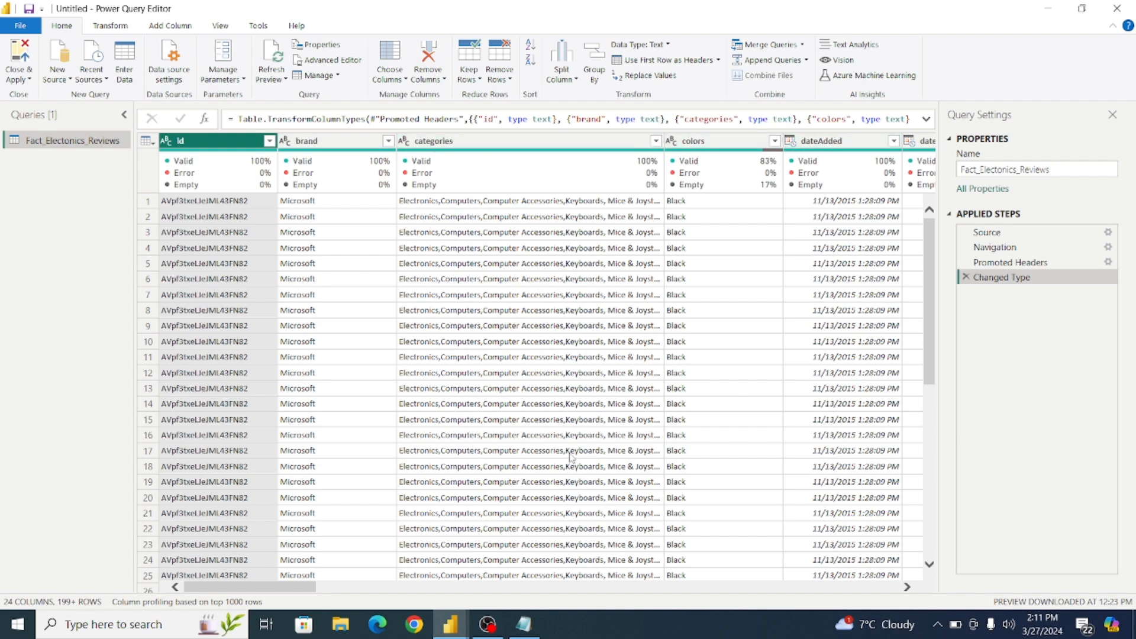
Look over the query's columns and examine the brand, product category and review source dimension tables in the finished Electronics Rating report.
{"action": "left_click_drag", "start_coordinate": [308, 592], "coordinate": [408, 596]}
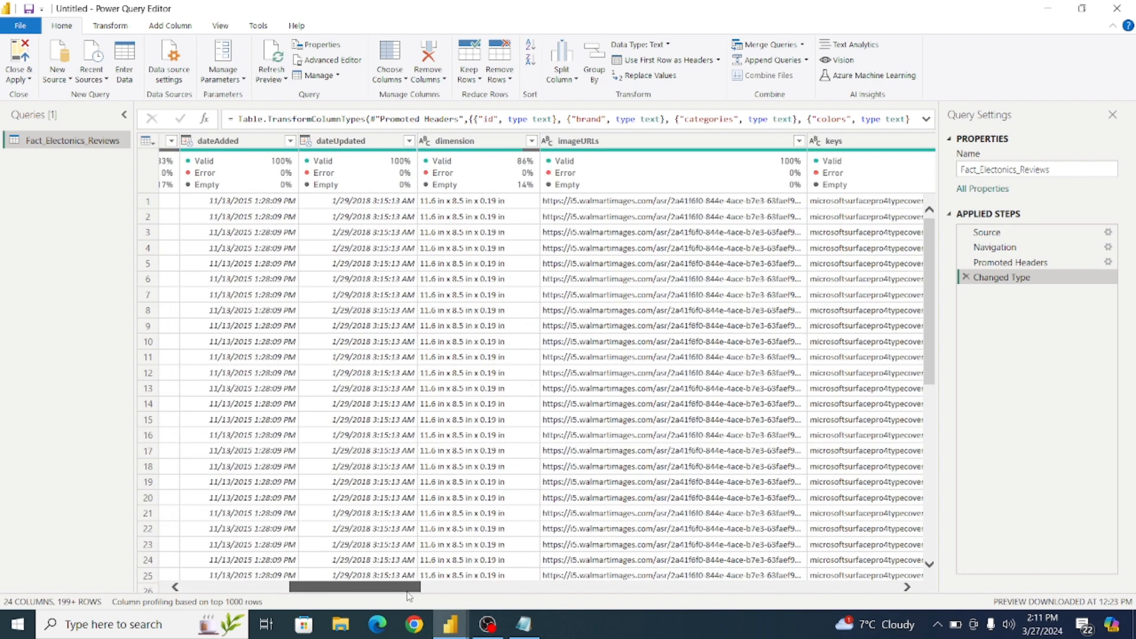
{"action": "left_click_drag", "start_coordinate": [408, 597], "coordinate": [299, 621]}
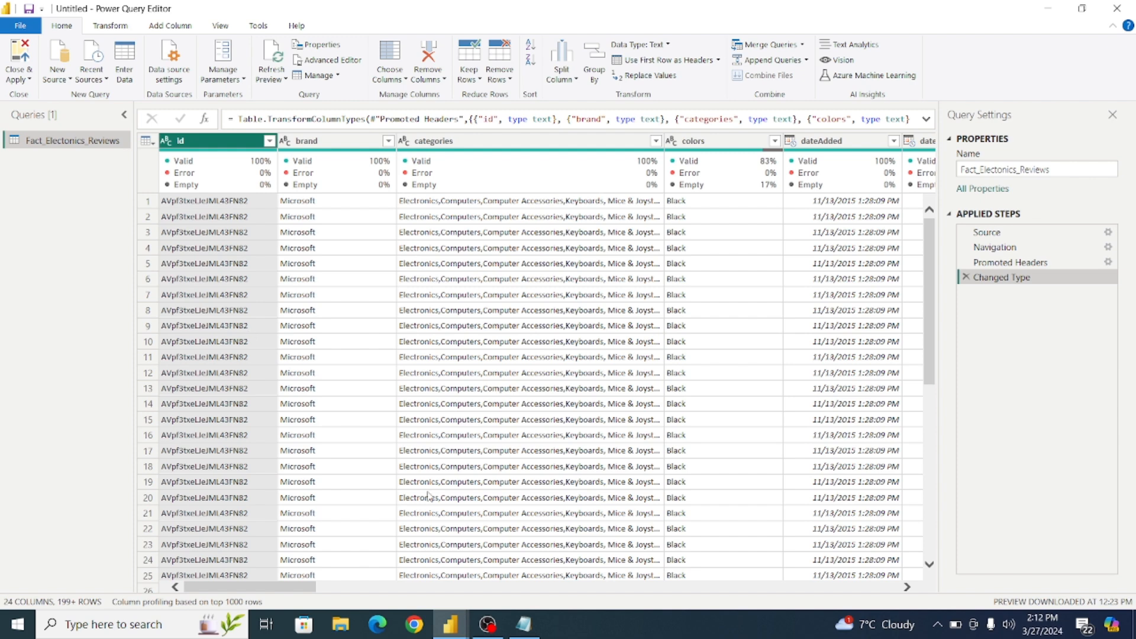
{"action": "mouse_move", "coordinate": [453, 632]}
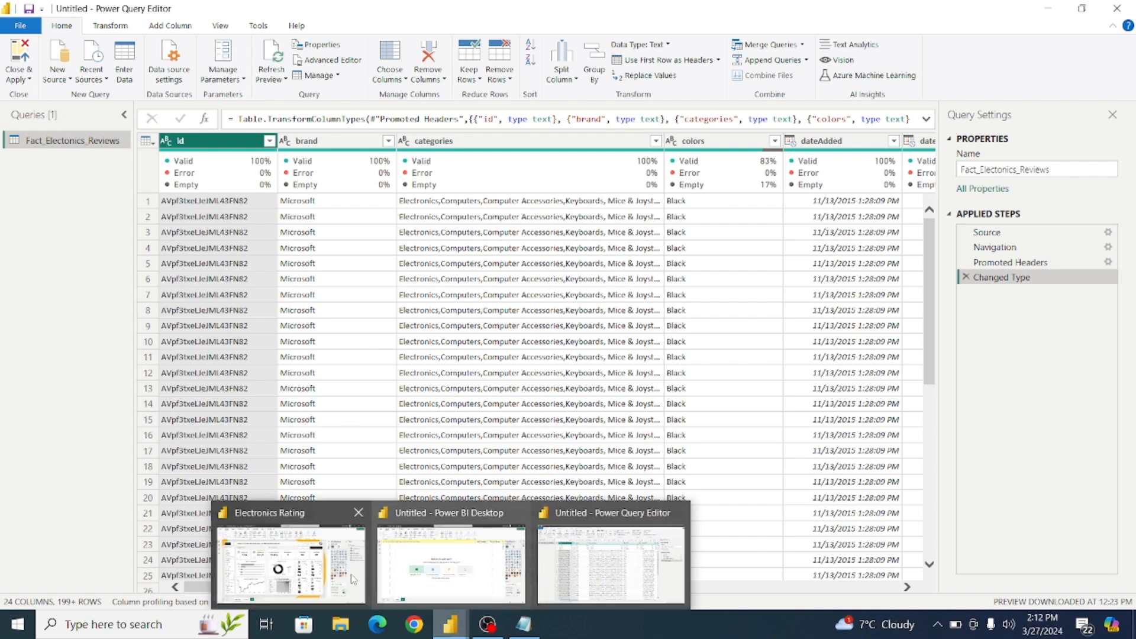
{"action": "left_click", "coordinate": [304, 559]}
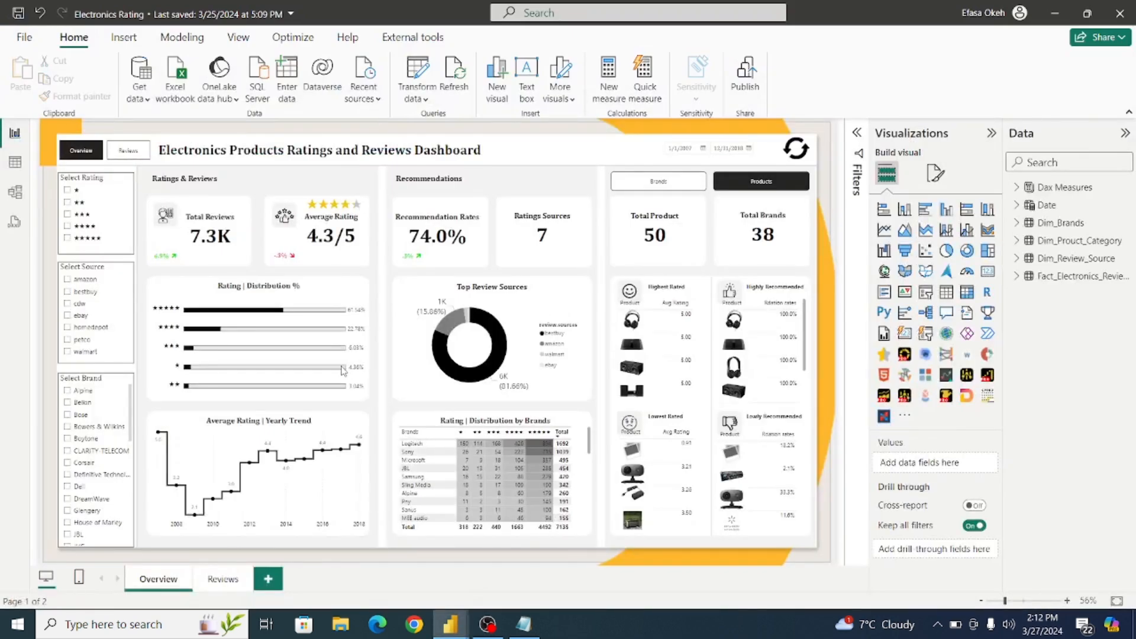
{"action": "left_click", "coordinate": [14, 164]}
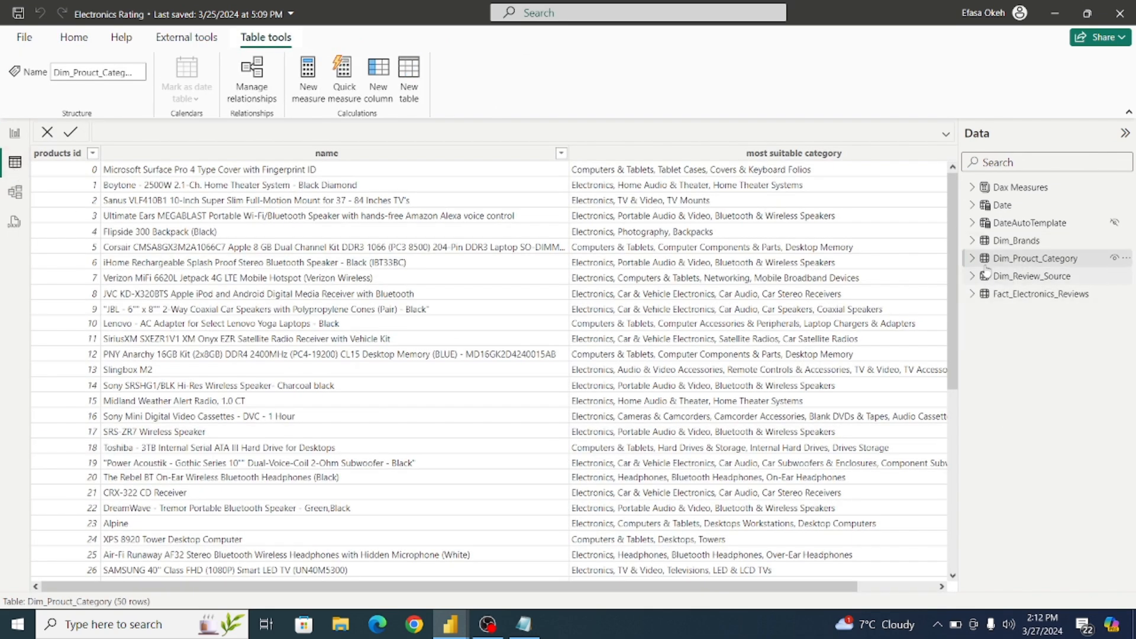
{"action": "left_click", "coordinate": [1015, 242]}
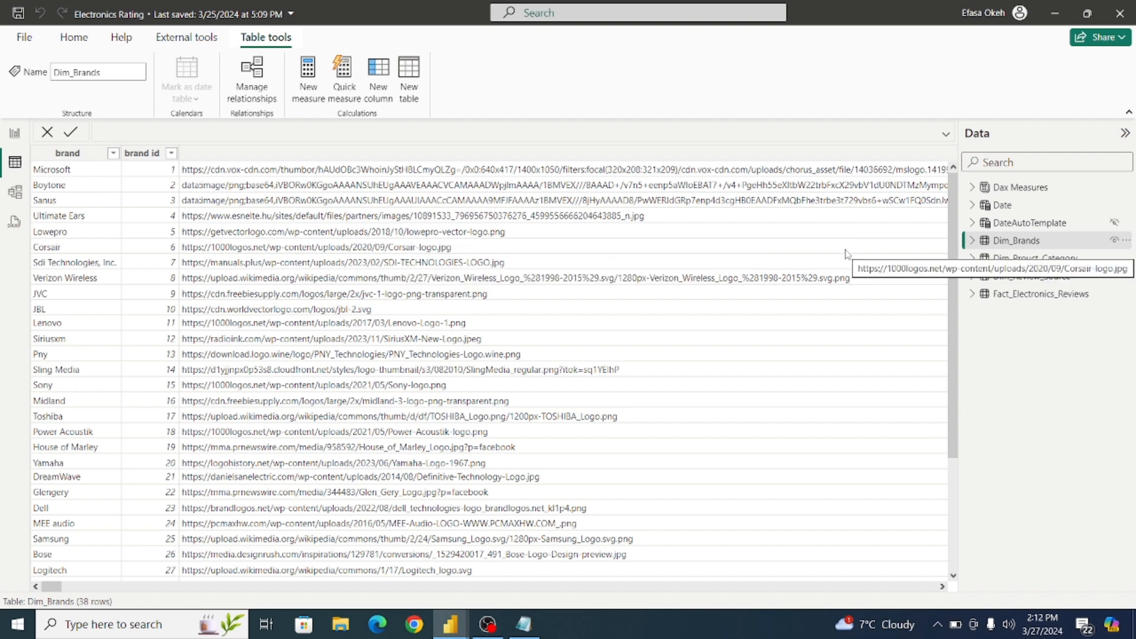
{"action": "left_click", "coordinate": [1032, 259]}
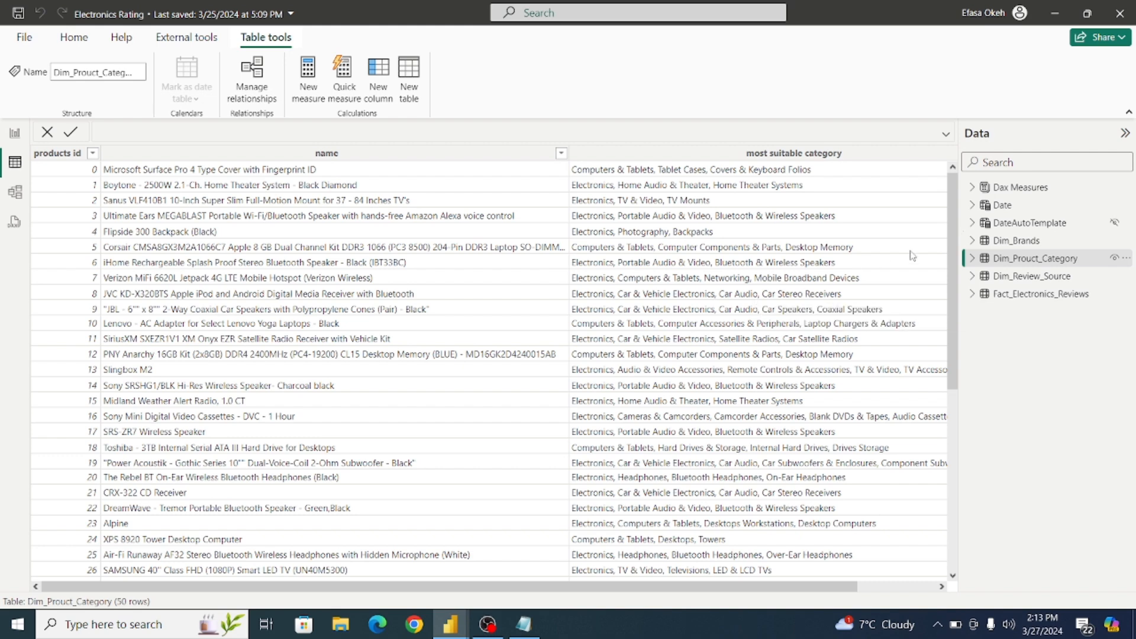
{"action": "left_click", "coordinate": [1028, 278]}
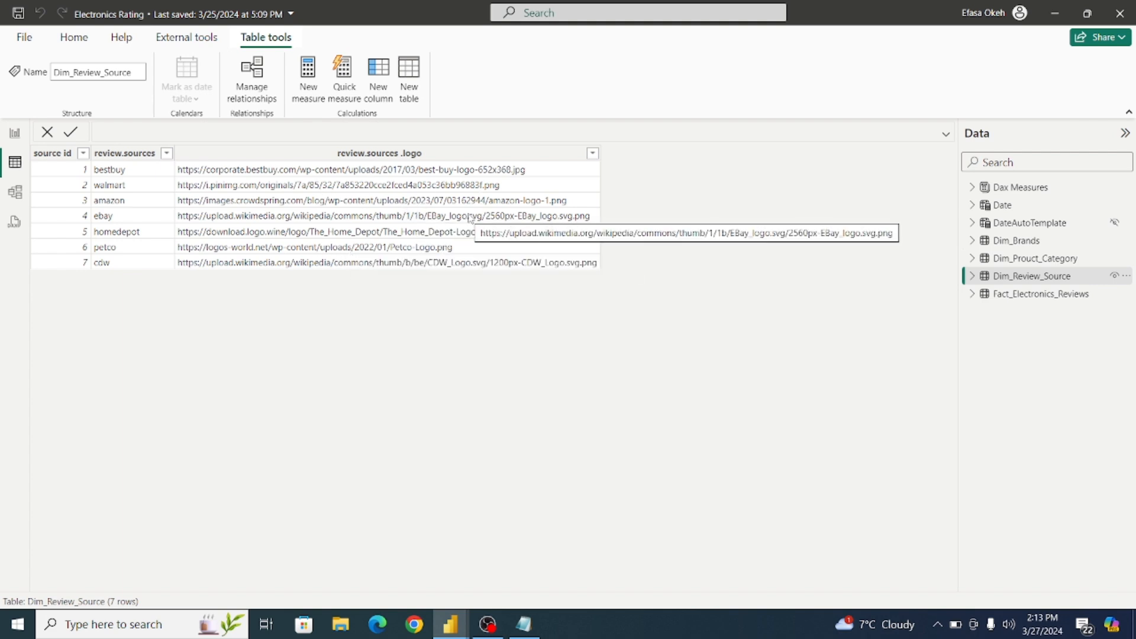
{"action": "left_click", "coordinate": [14, 133]}
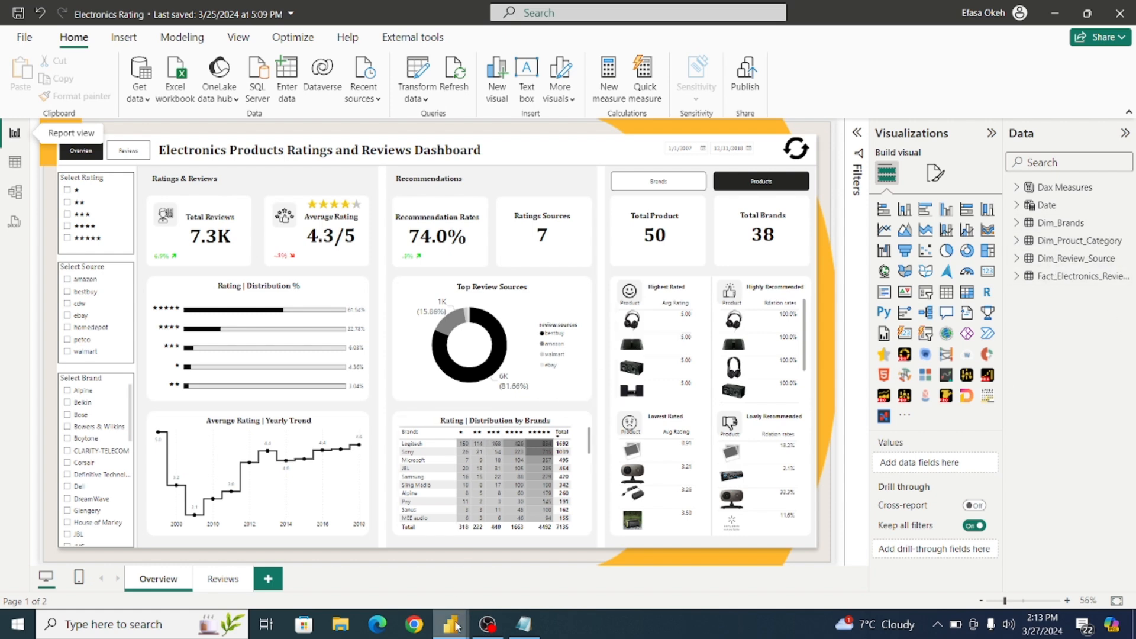
{"action": "mouse_move", "coordinate": [456, 626]}
{"action": "left_click", "coordinate": [586, 568]}
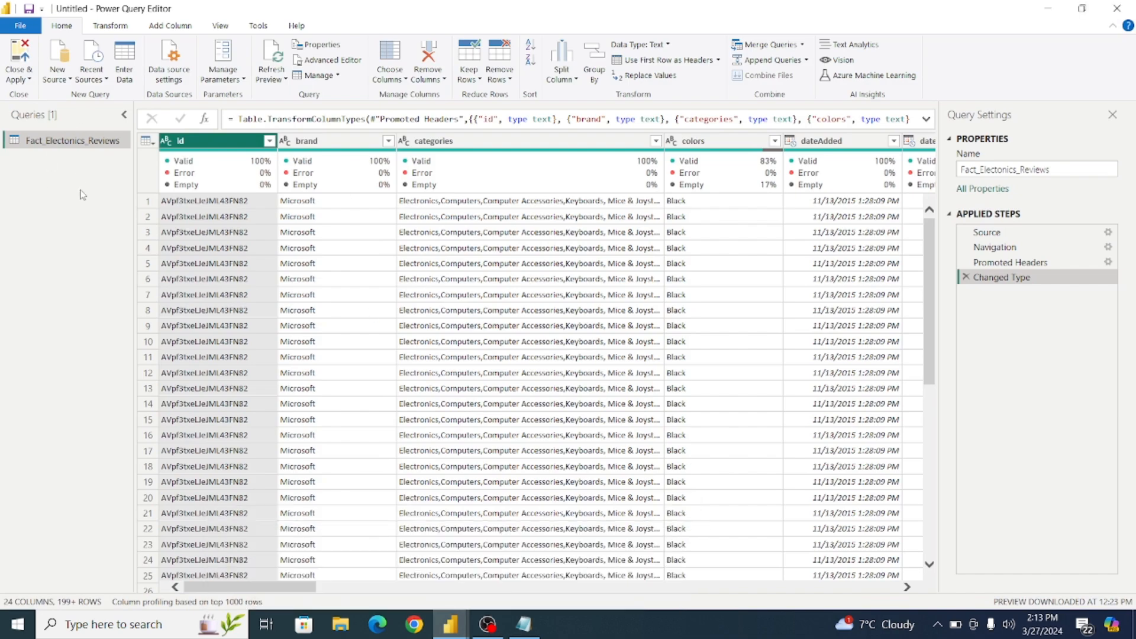
Copy the published spreadsheet link from Notepad and open it in Chrome to download Dimension Tables.xlsx.
{"action": "left_click", "coordinate": [528, 628]}
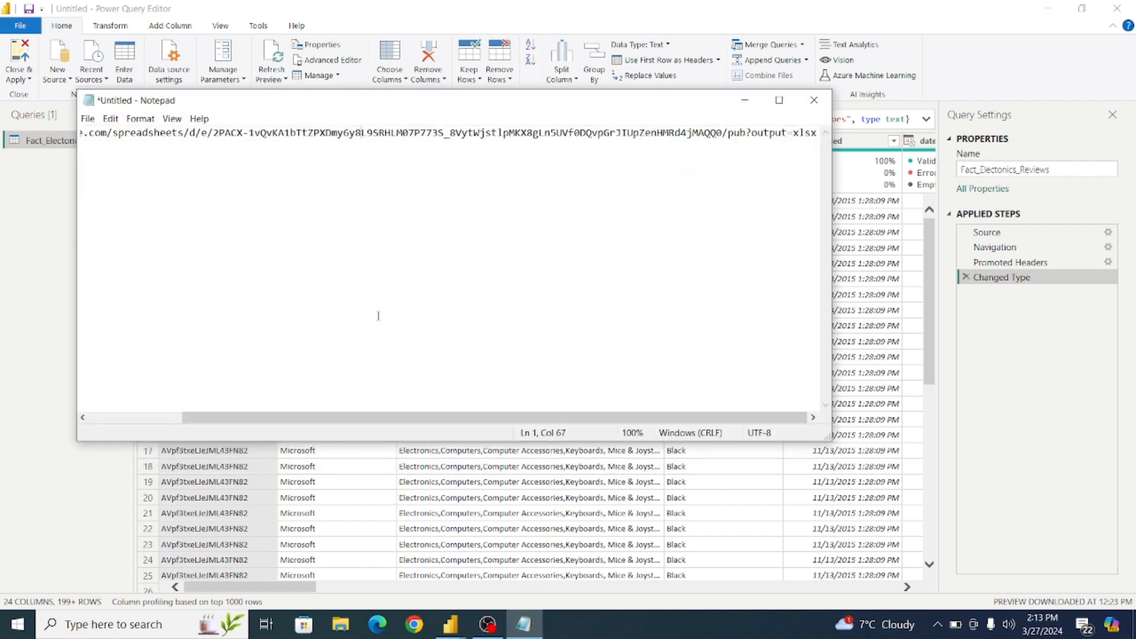
{"action": "key", "text": "ctrl+a"}
{"action": "key", "text": "ctrl+c"}
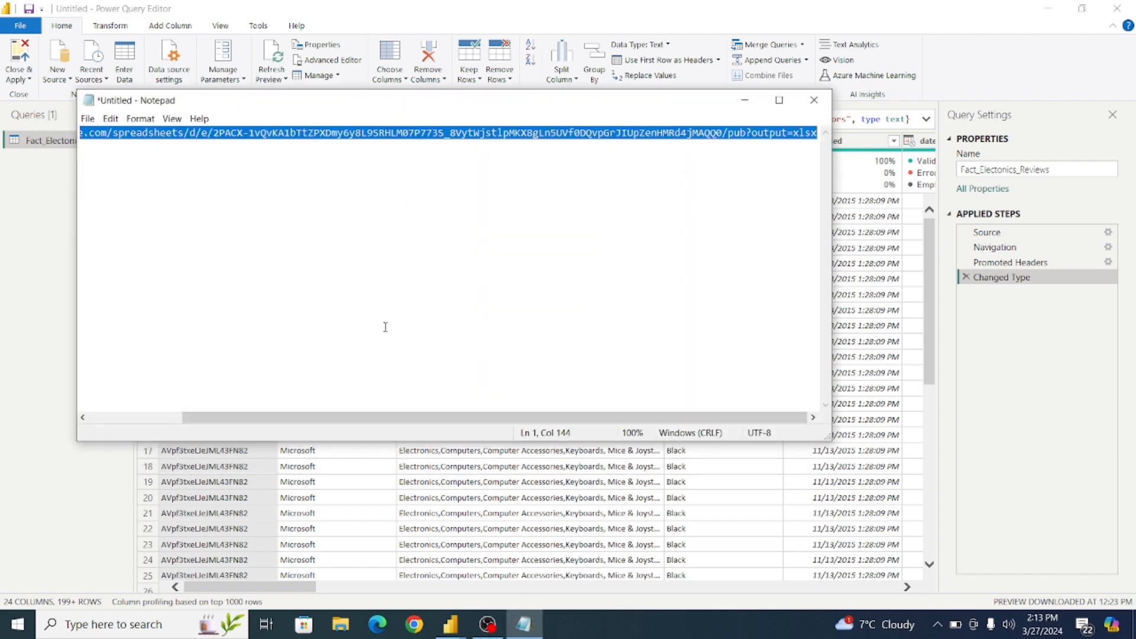
{"action": "left_click", "coordinate": [745, 100]}
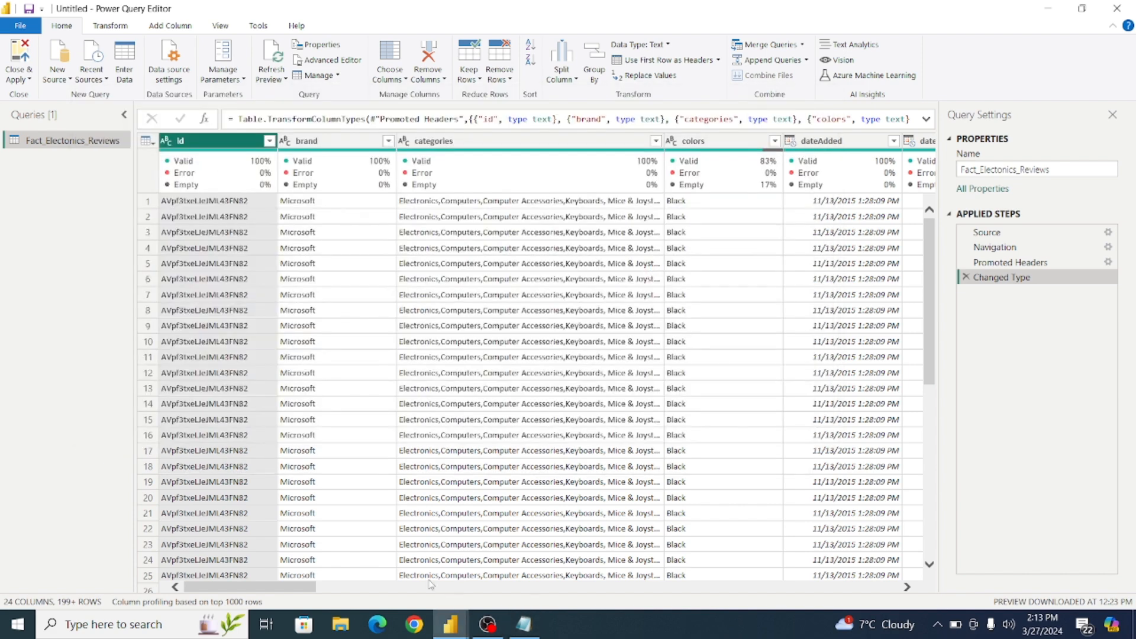
{"action": "left_click", "coordinate": [415, 626]}
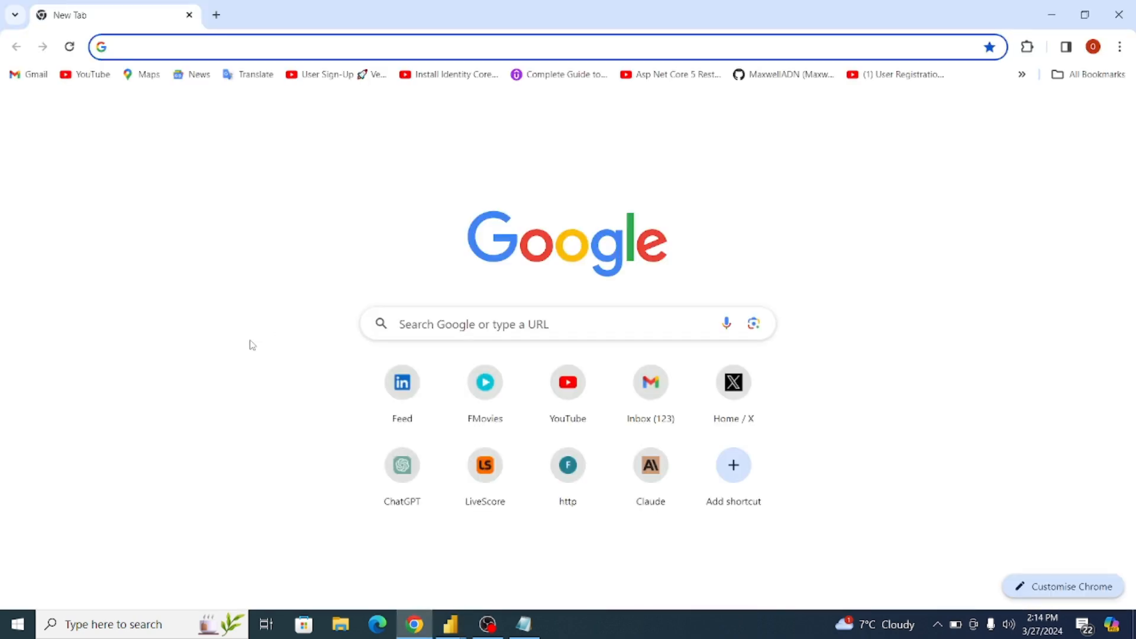
{"action": "key", "text": "ctrl+v"}
{"action": "key", "text": "Return"}
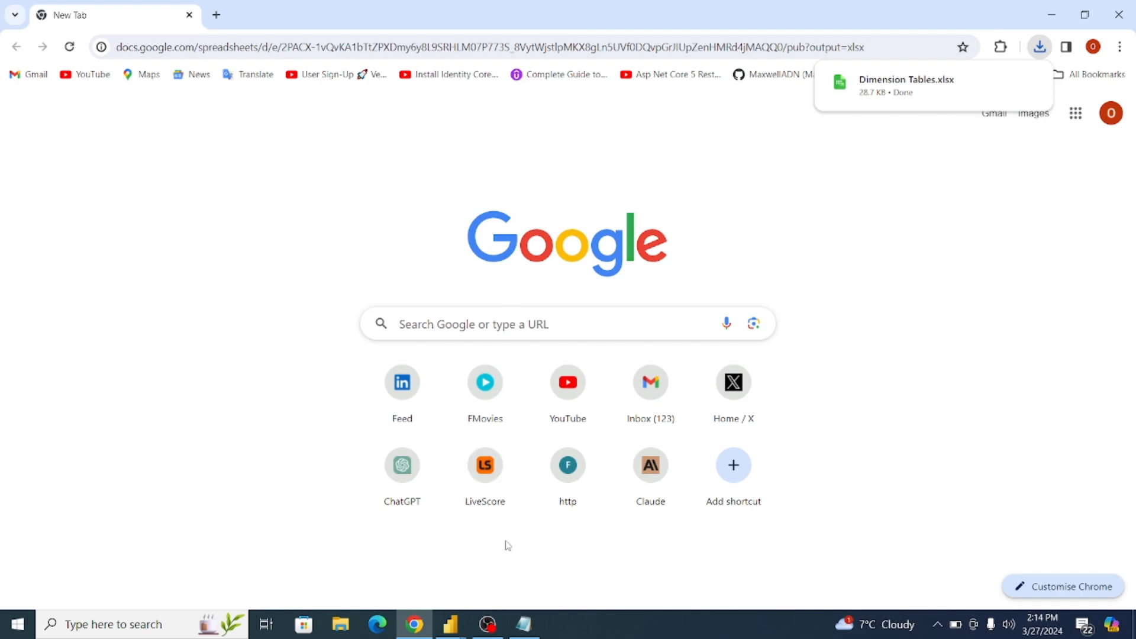
Switch back to the Power Query Editor and add the Dimension Tables workbook from Downloads as a new Excel source.
{"action": "mouse_move", "coordinate": [459, 631]}
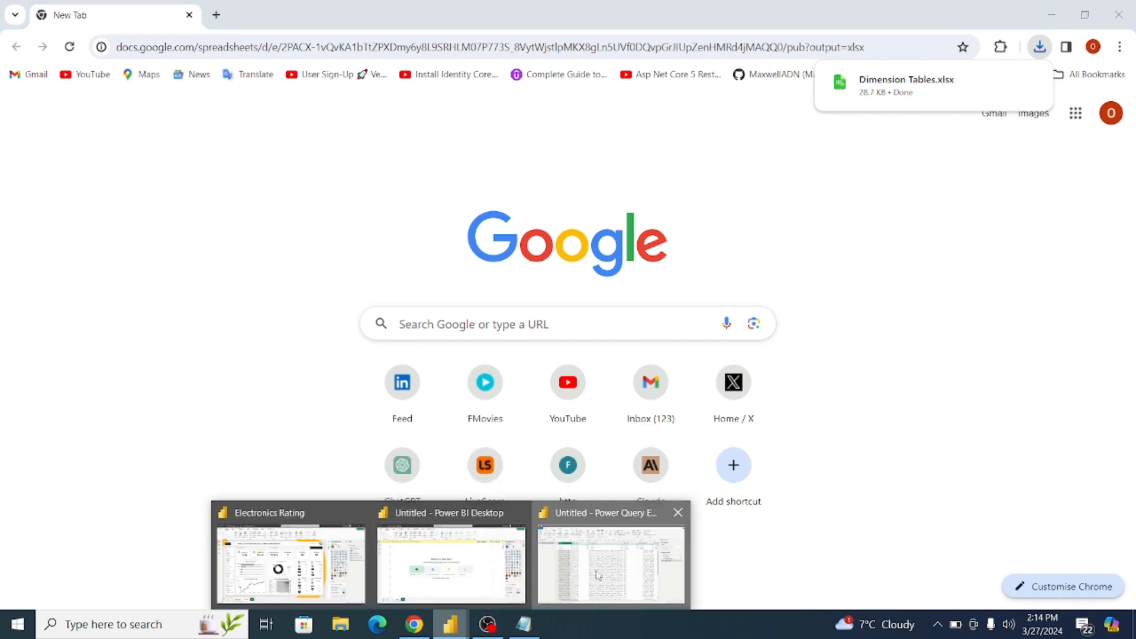
{"action": "left_click", "coordinate": [601, 538]}
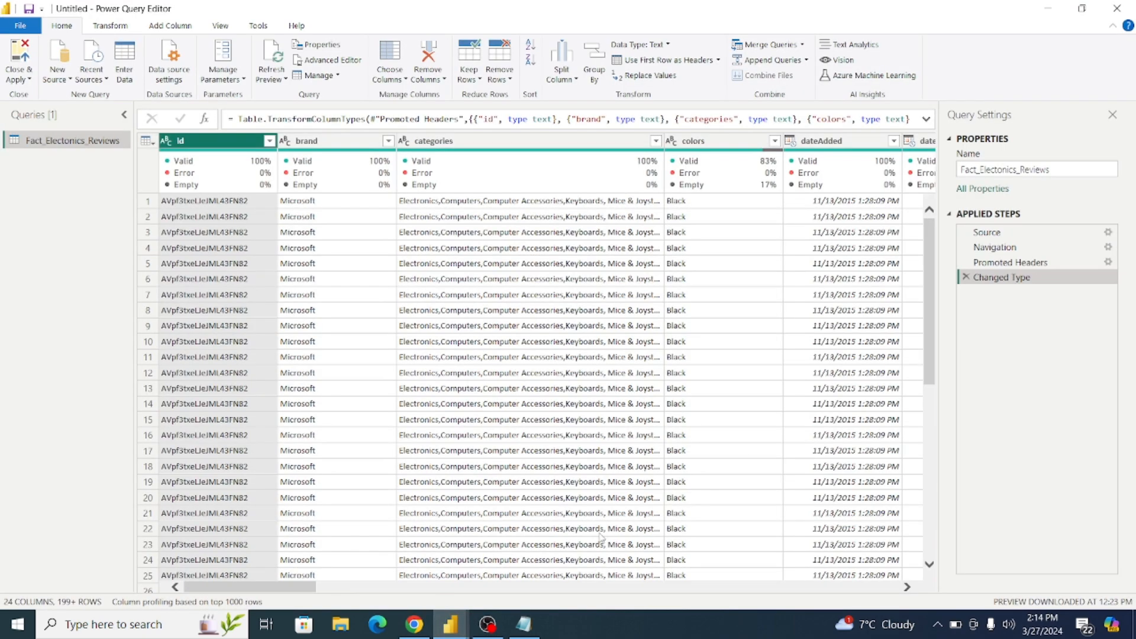
{"action": "left_click", "coordinate": [62, 79]}
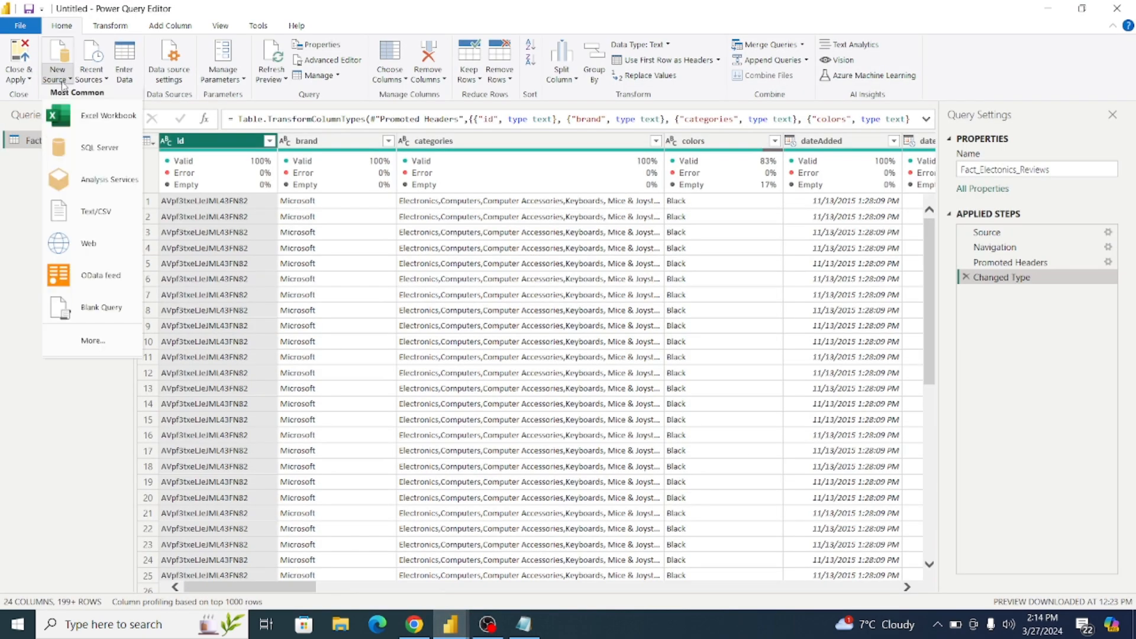
{"action": "left_click", "coordinate": [97, 120]}
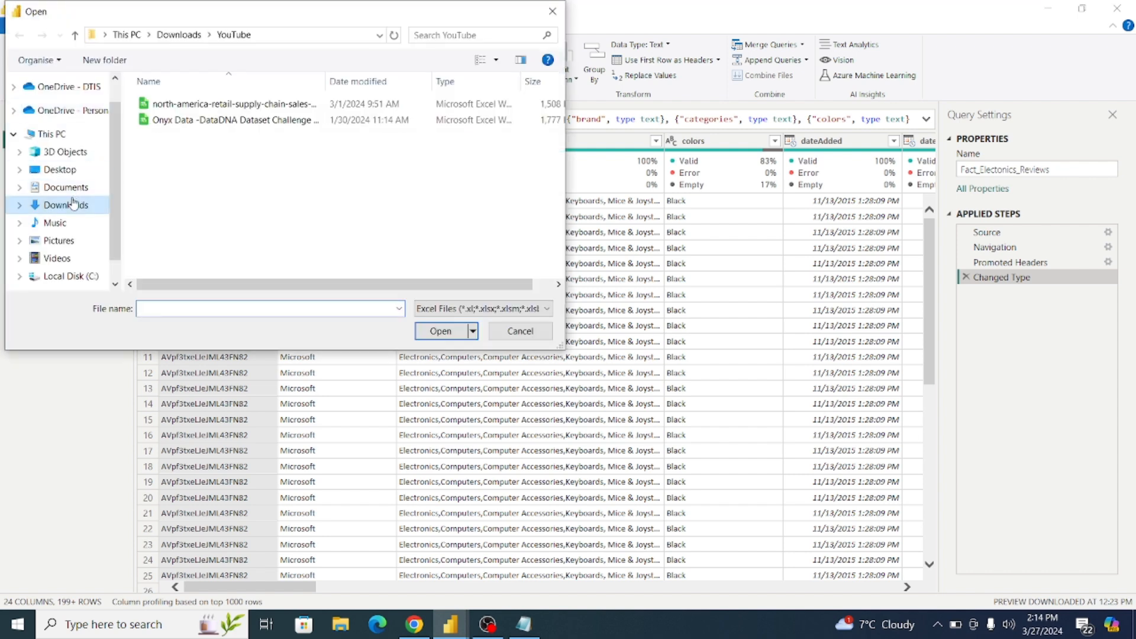
{"action": "left_click", "coordinate": [66, 207]}
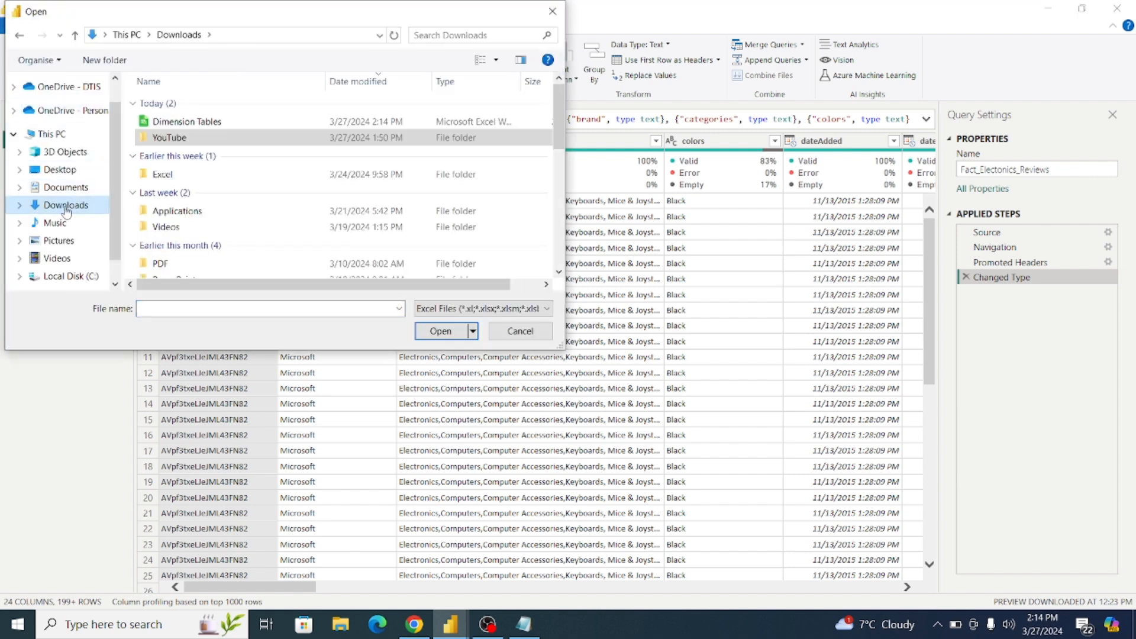
{"action": "left_click", "coordinate": [176, 123]}
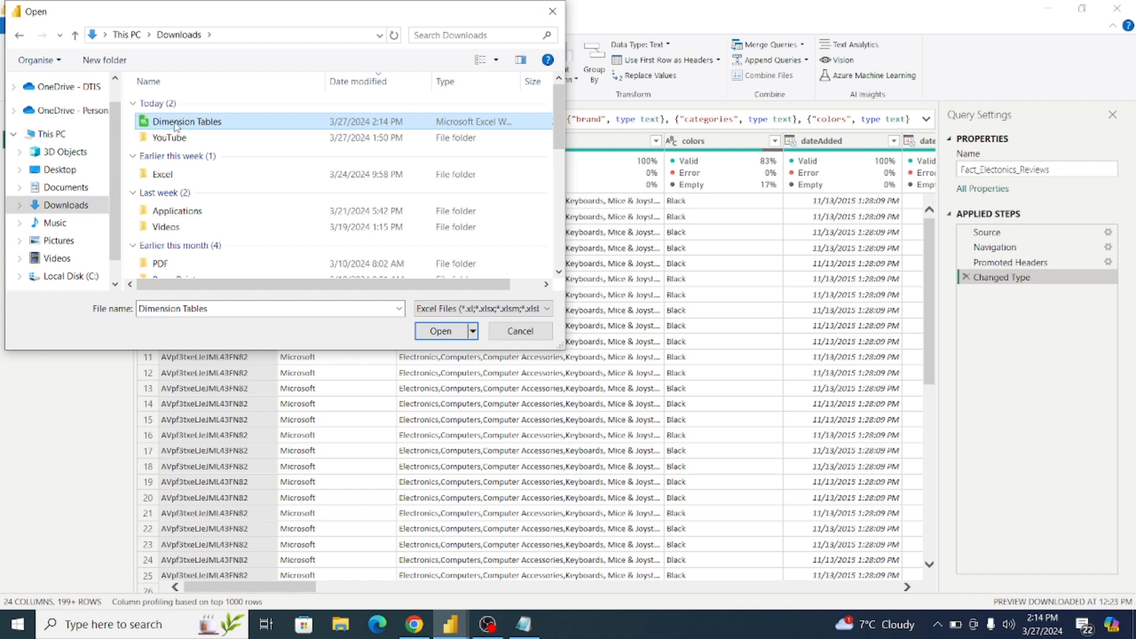
{"action": "left_click", "coordinate": [439, 333]}
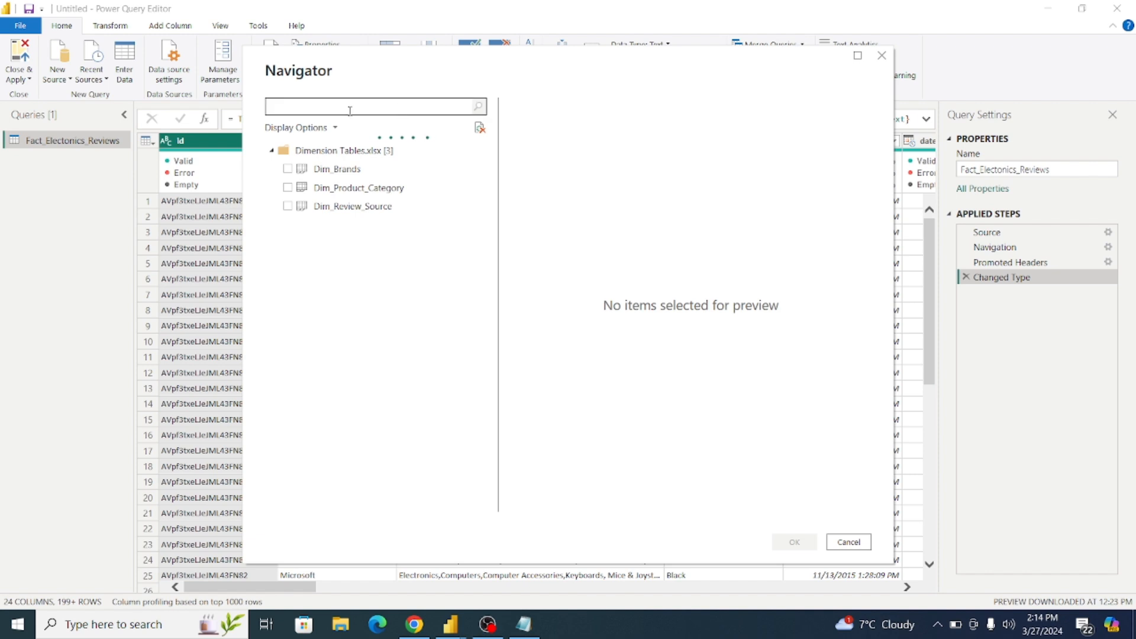
Load the Dim_Brands, Dim_Product_Category and Dim_Review_Source sheets as queries and select the brand column in Dim_Brands.
{"action": "left_click", "coordinate": [287, 169]}
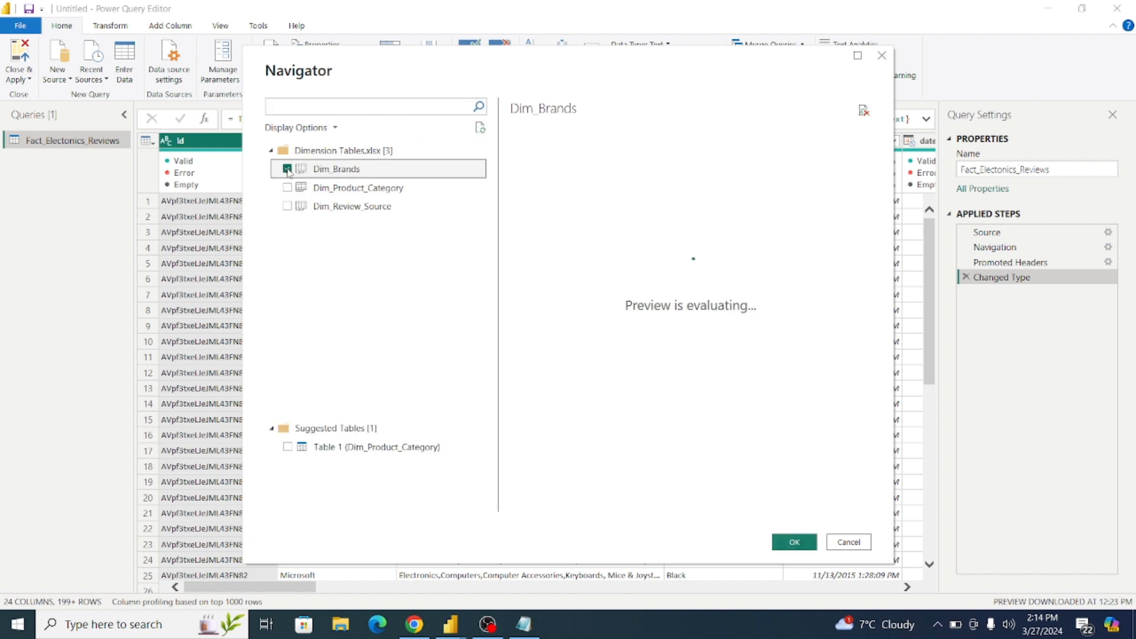
{"action": "left_click", "coordinate": [288, 189]}
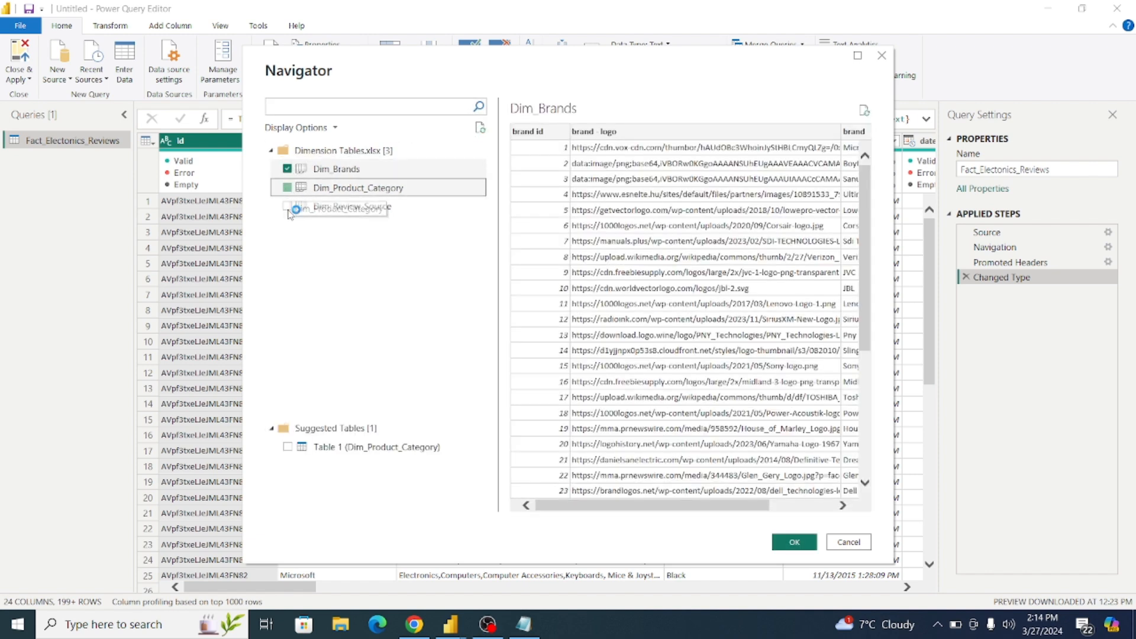
{"action": "left_click", "coordinate": [287, 207]}
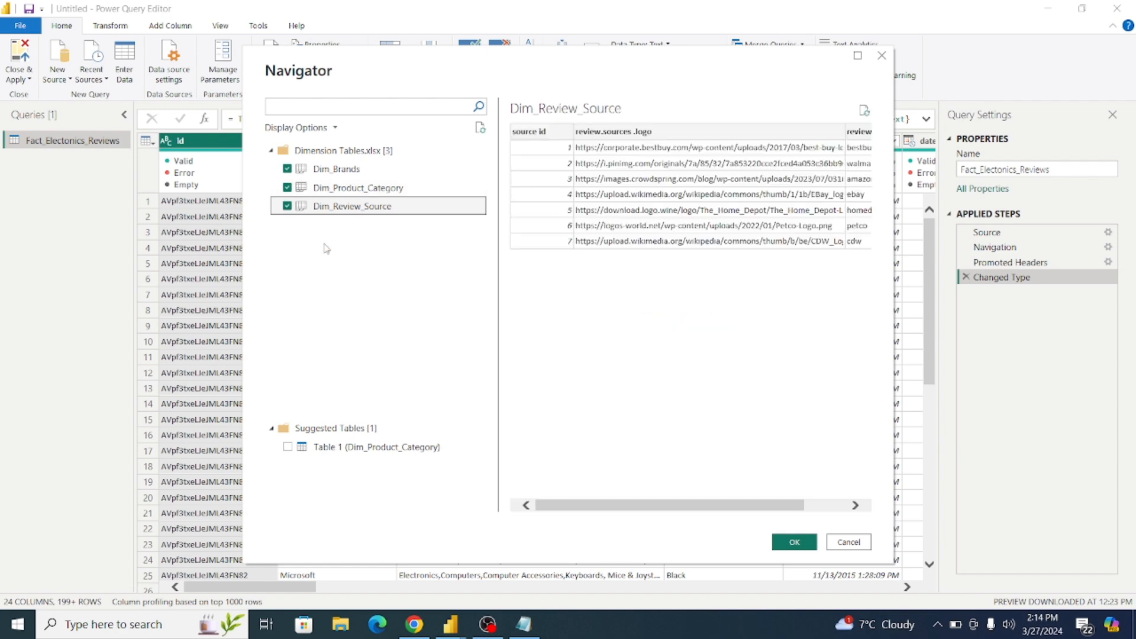
{"action": "left_click", "coordinate": [791, 548]}
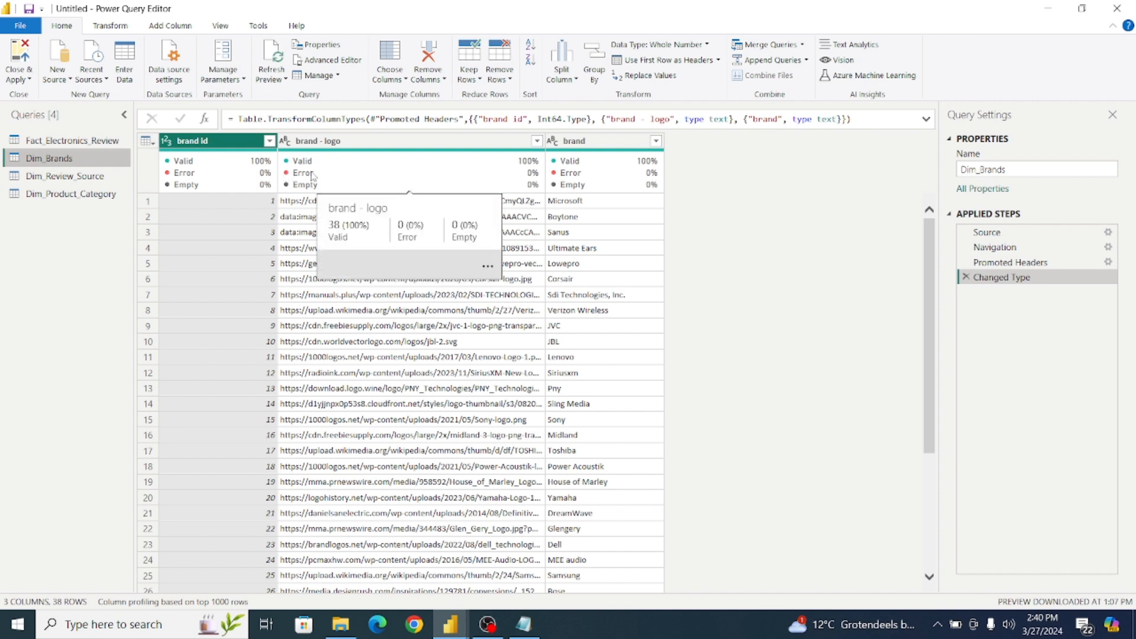
{"action": "left_click", "coordinate": [572, 144]}
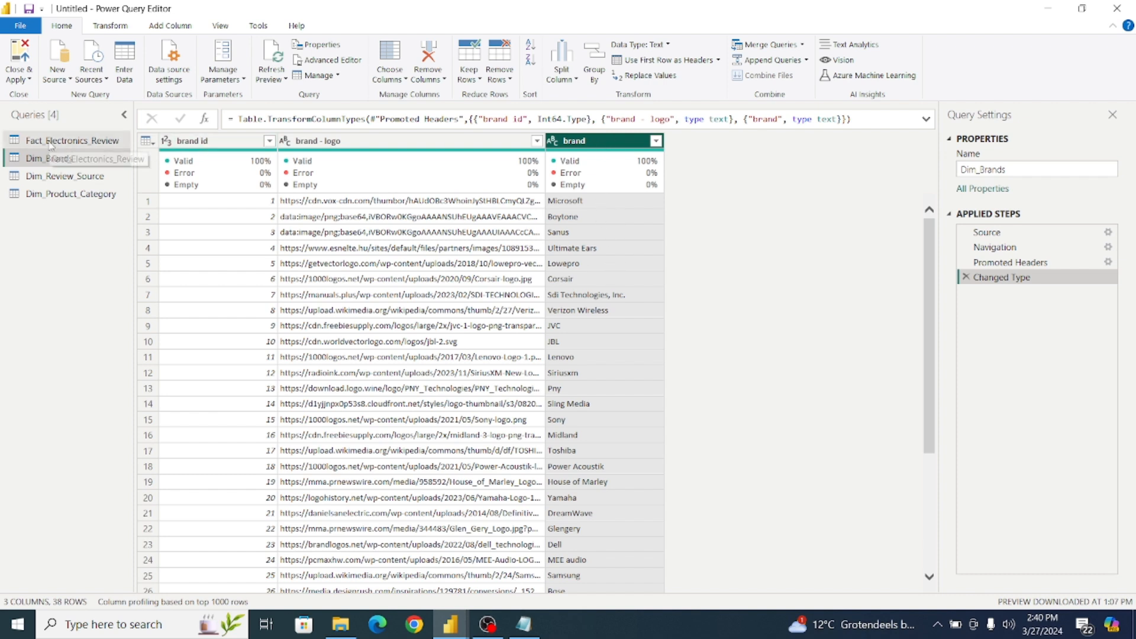
Look over the columns of the Dim_Review_Source and Dim_Product_Category queries.
{"action": "left_click", "coordinate": [73, 179]}
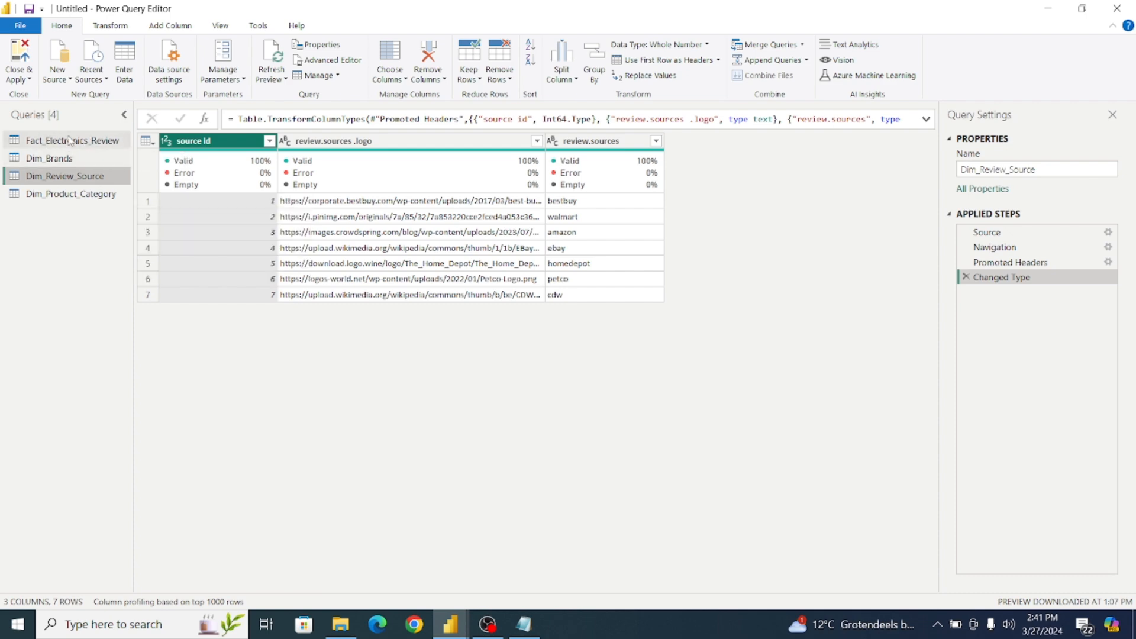
{"action": "left_click", "coordinate": [79, 197]}
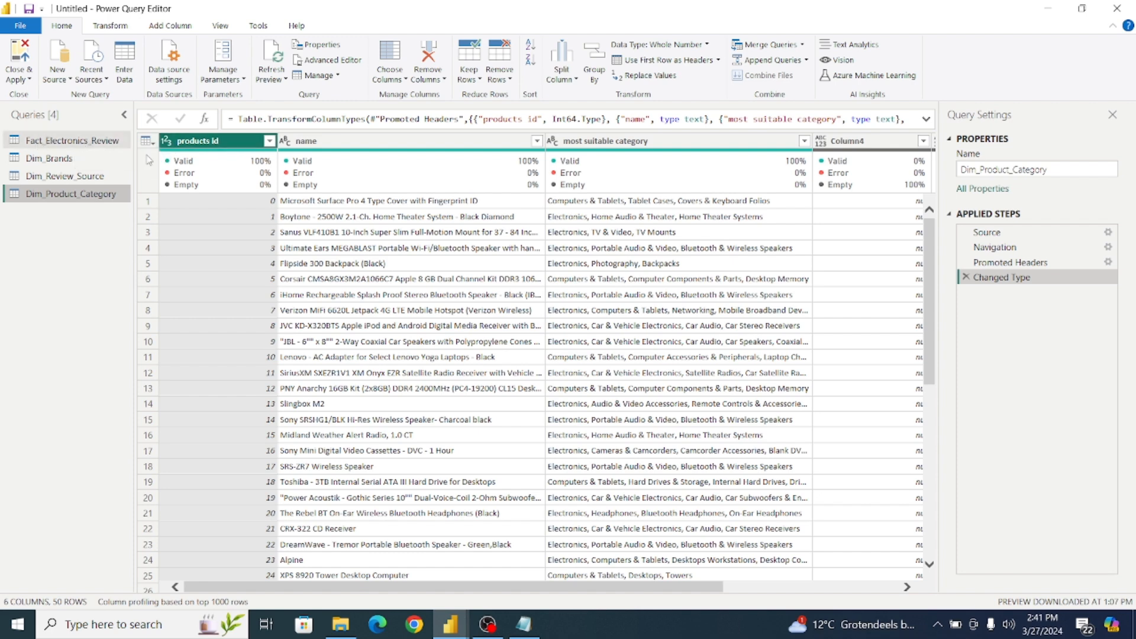
{"action": "mouse_move", "coordinate": [382, 164]}
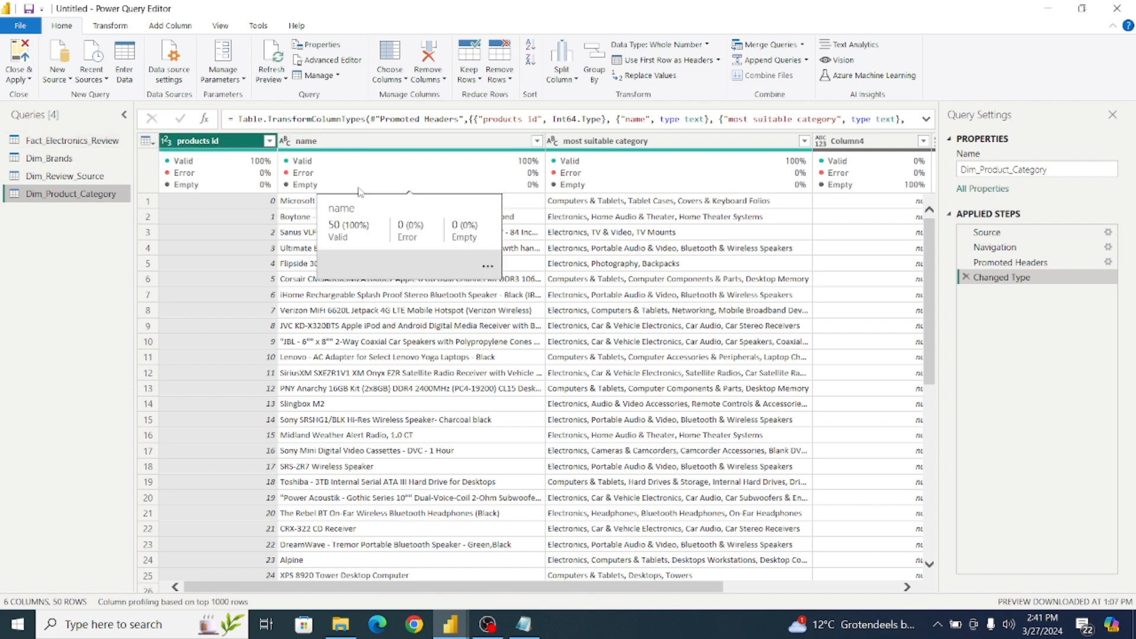
In Fact_Electronics_Review, extract the text between "." and "." in reviews.sourceURLs and rename the column reviews.sources.
{"action": "left_click", "coordinate": [82, 145]}
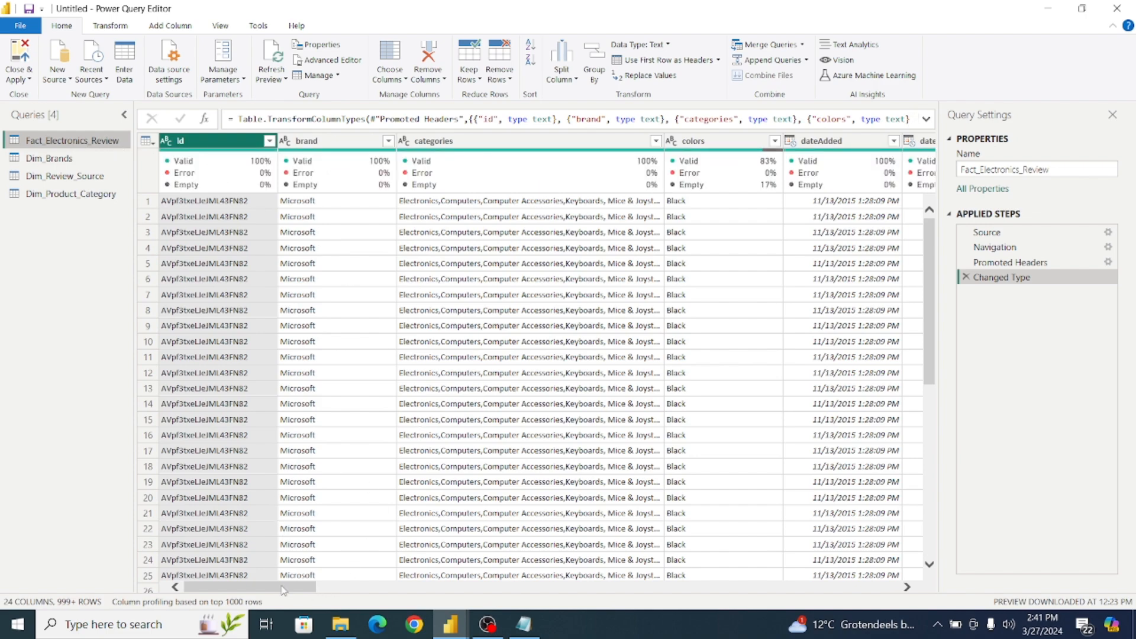
{"action": "left_click_drag", "start_coordinate": [290, 589], "coordinate": [693, 602]}
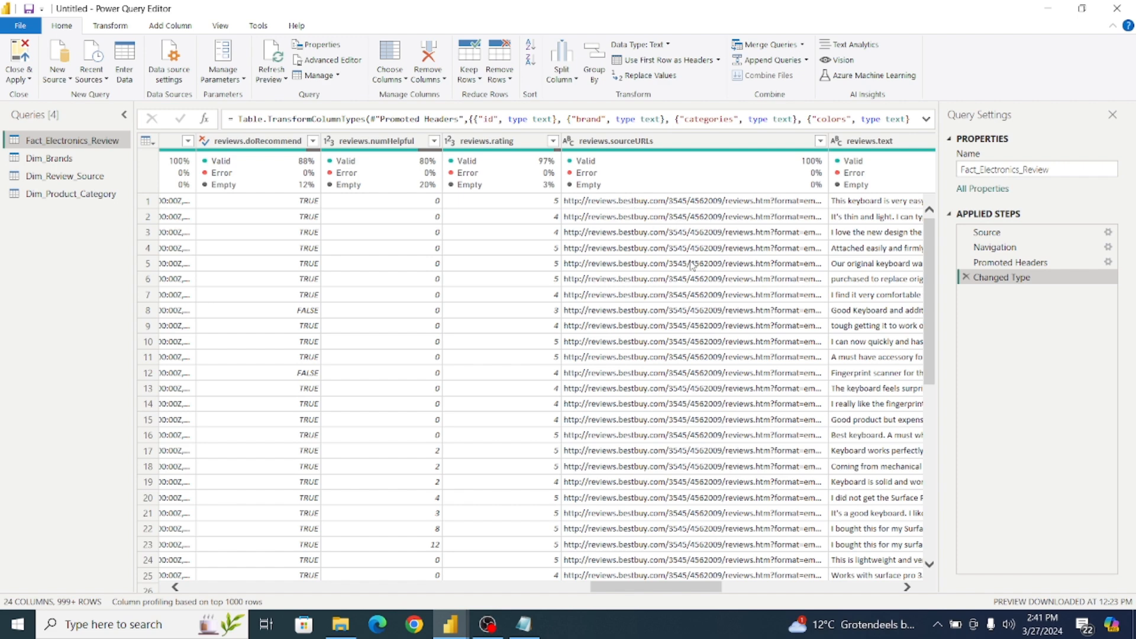
{"action": "left_click", "coordinate": [629, 147]}
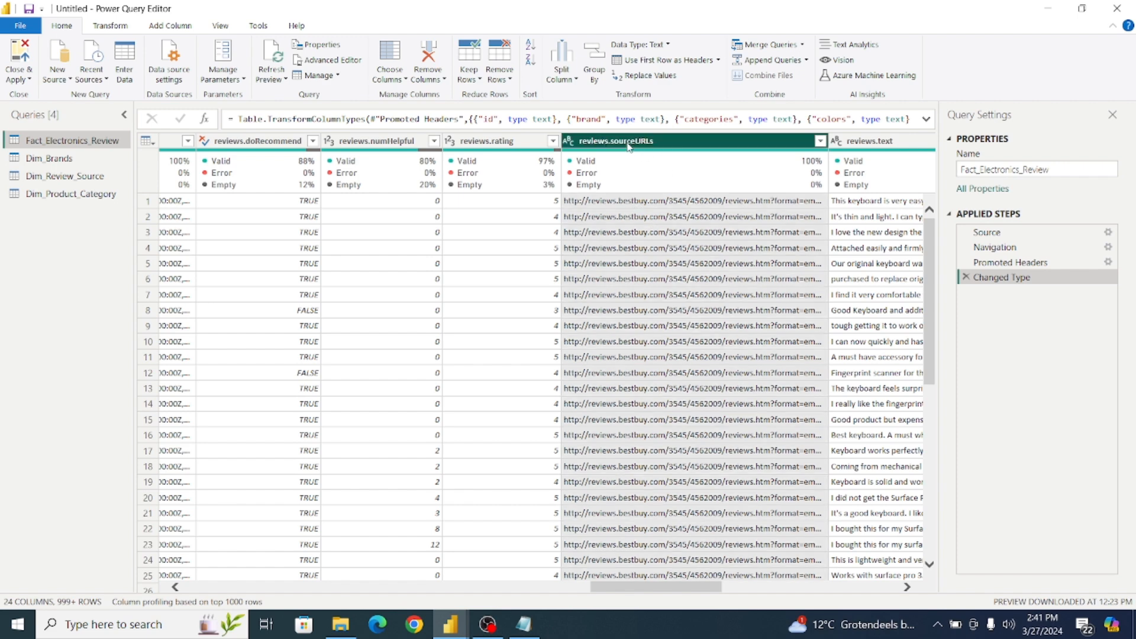
{"action": "left_click", "coordinate": [110, 26]}
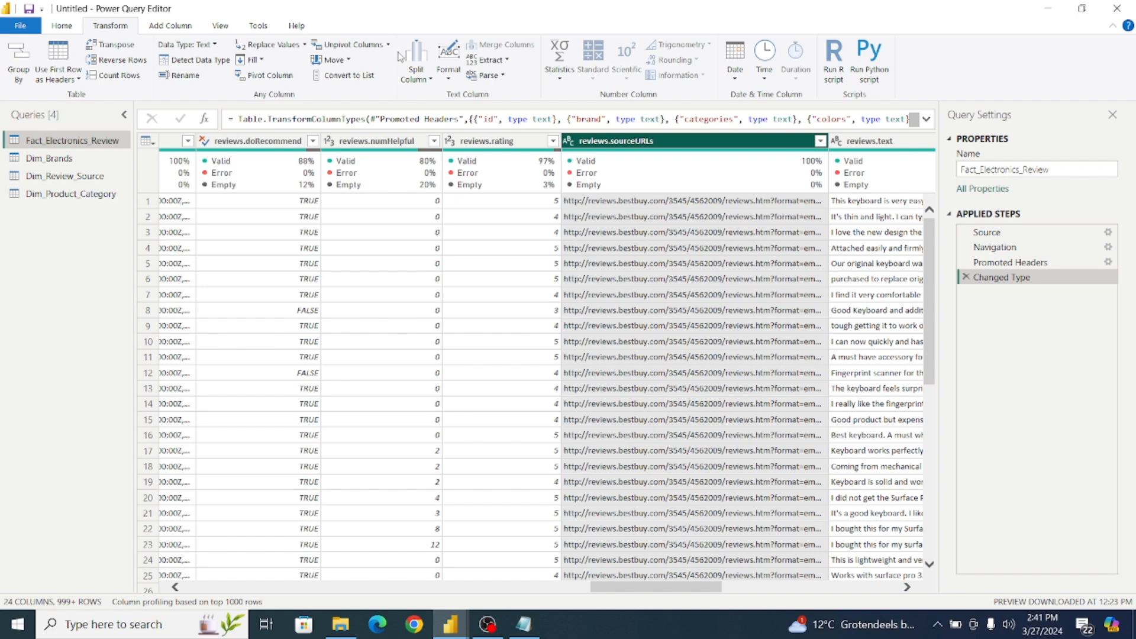
{"action": "left_click", "coordinate": [507, 60]}
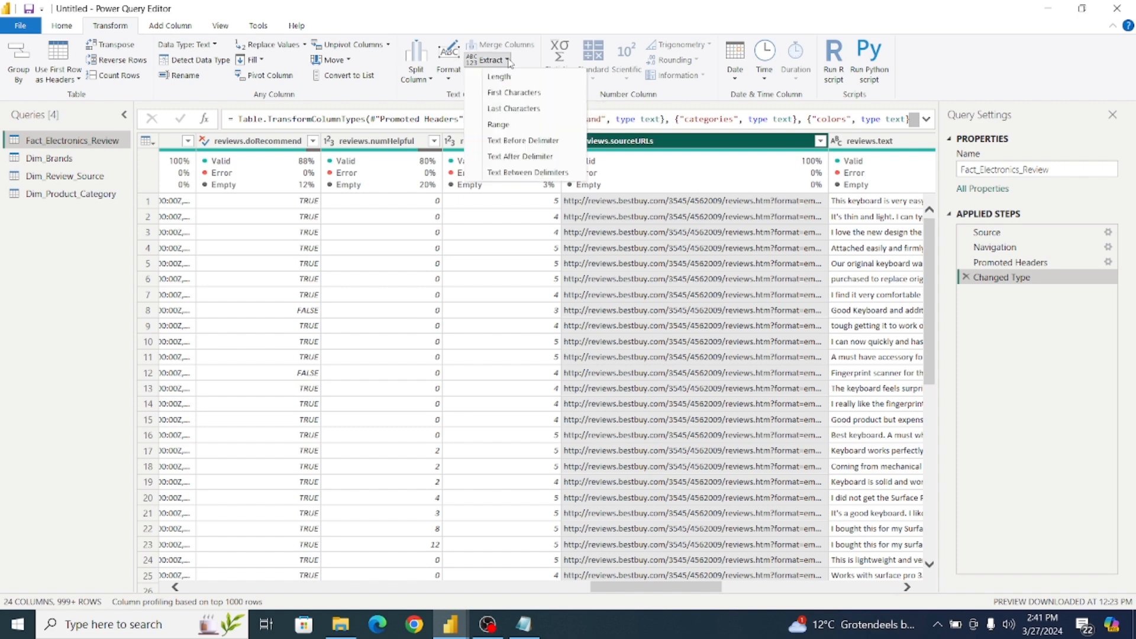
{"action": "left_click", "coordinate": [532, 173]}
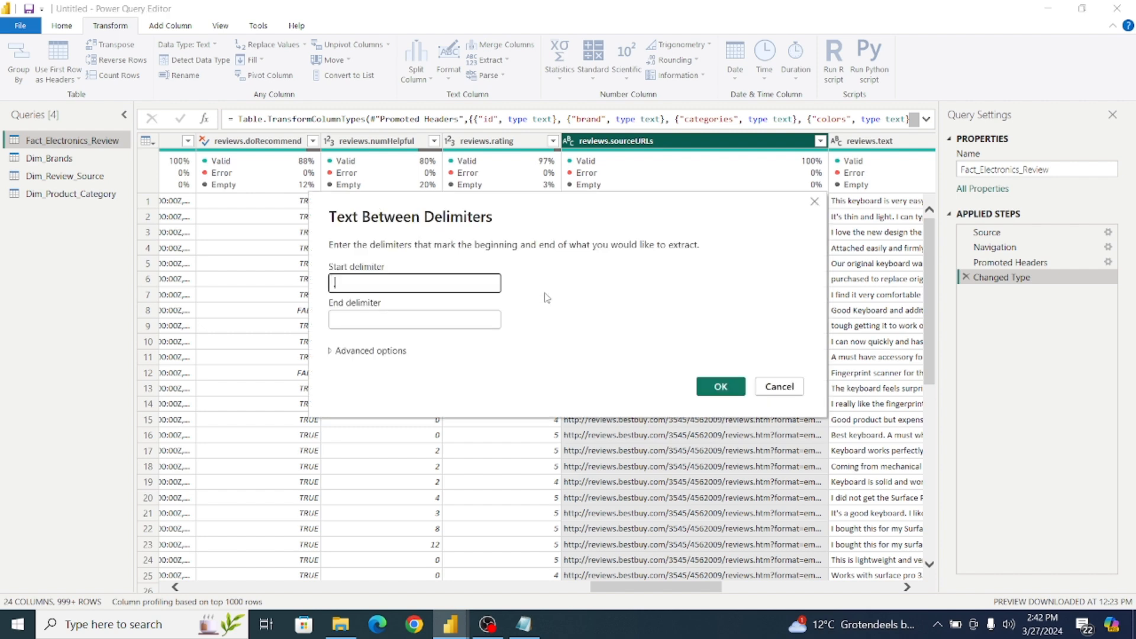
{"action": "left_click", "coordinate": [472, 318]}
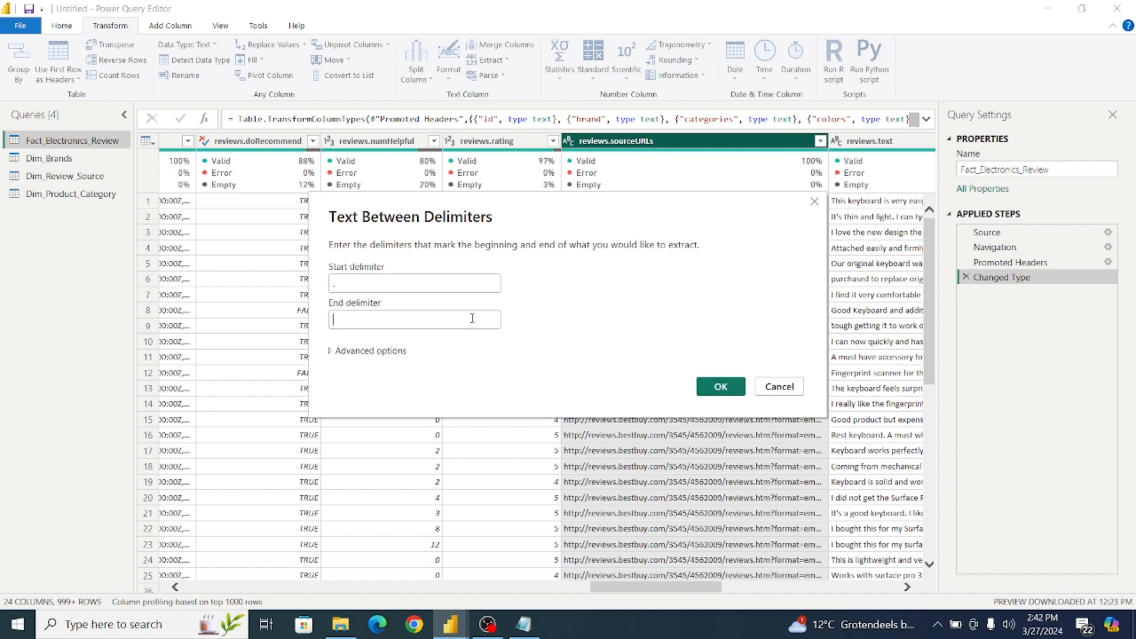
{"action": "left_click", "coordinate": [719, 391]}
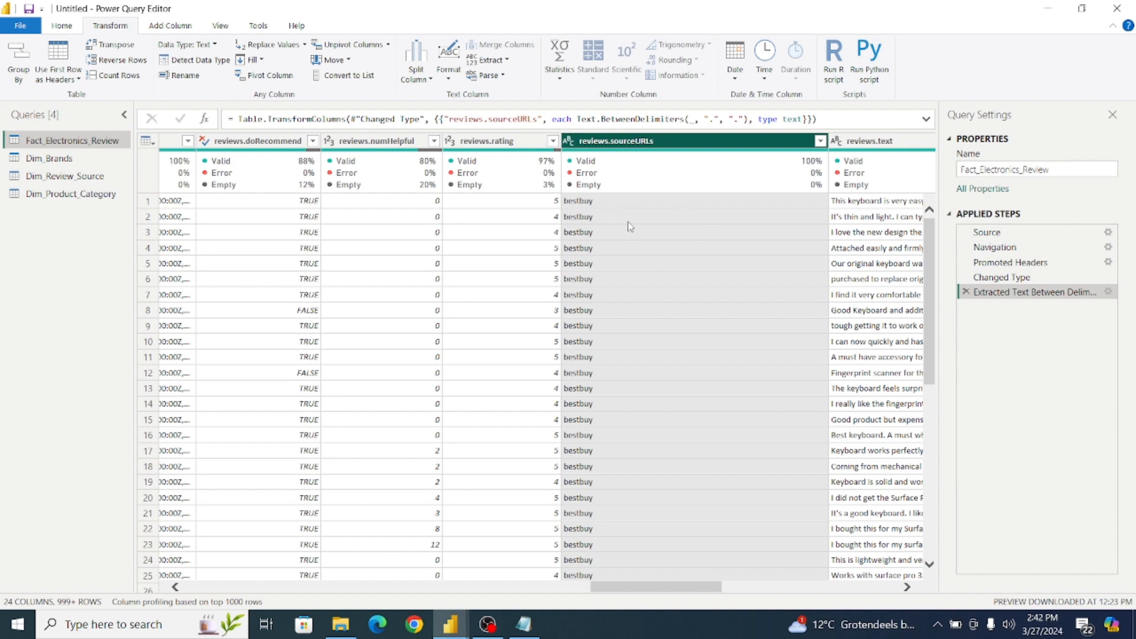
{"action": "double_click", "coordinate": [671, 144]}
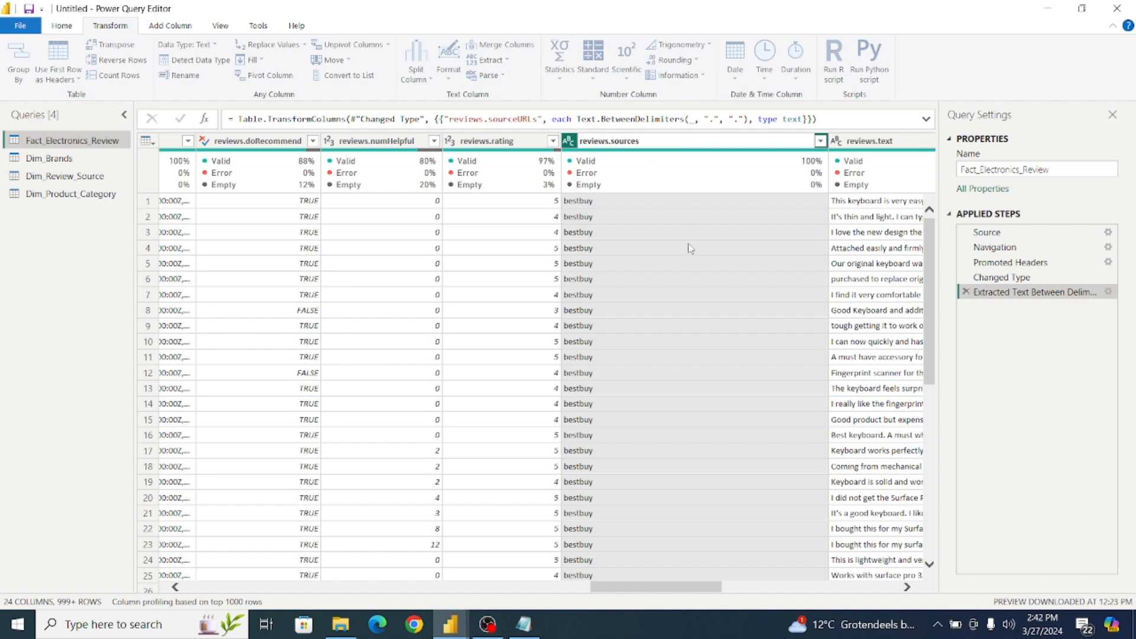
{"action": "key", "text": "Return"}
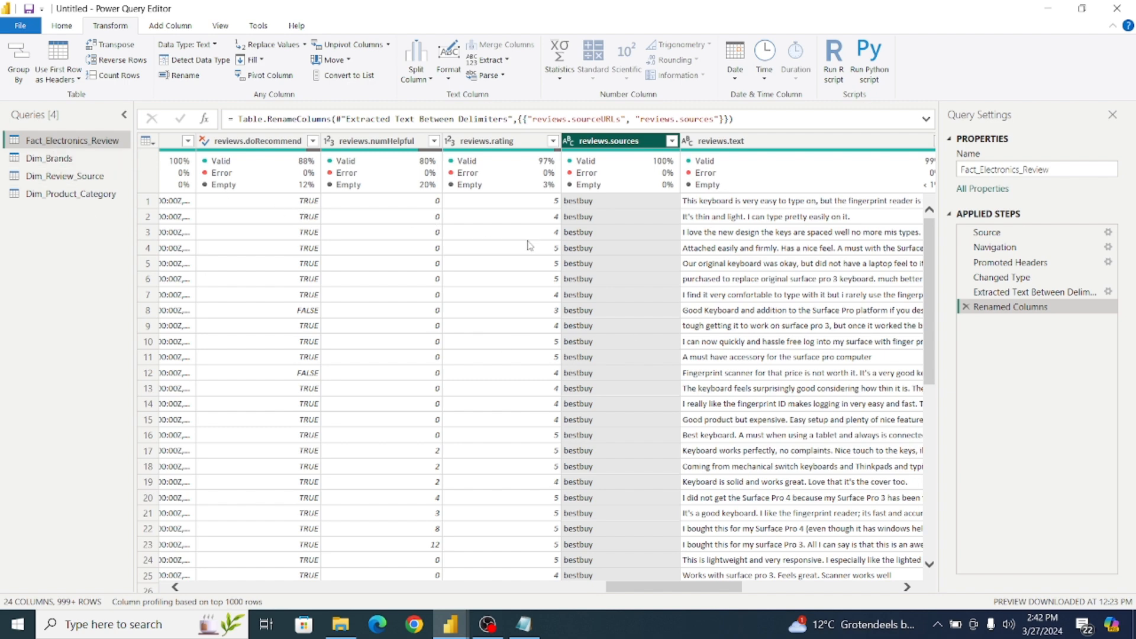
Load the full value list of the reviews.rating column and filter it to the null rows only.
{"action": "left_click", "coordinate": [496, 145]}
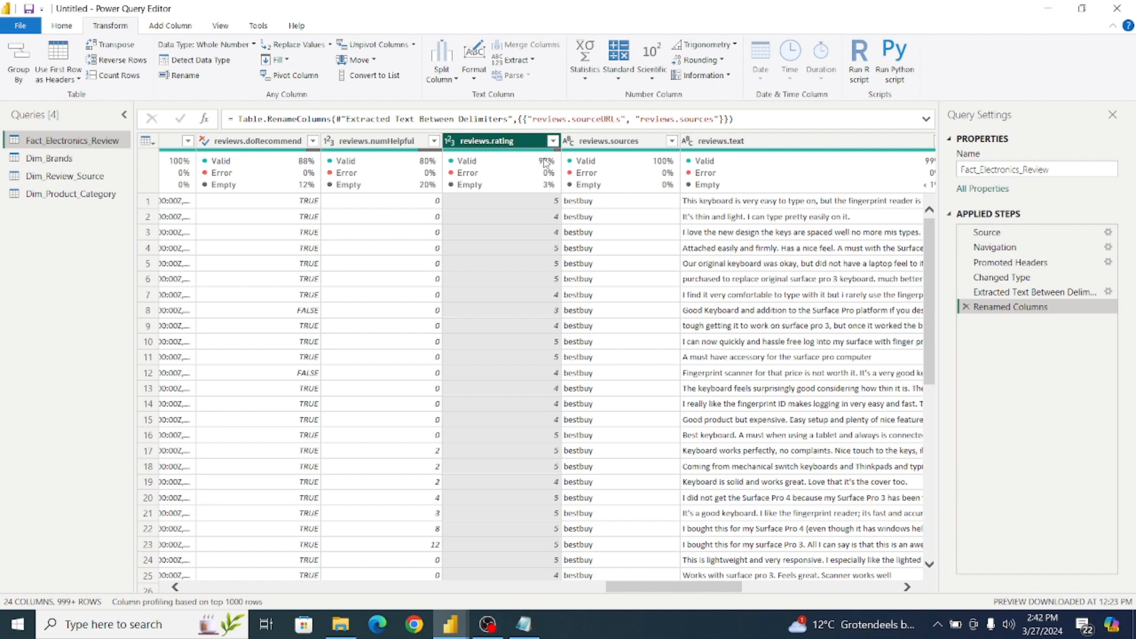
{"action": "left_click", "coordinate": [553, 141]}
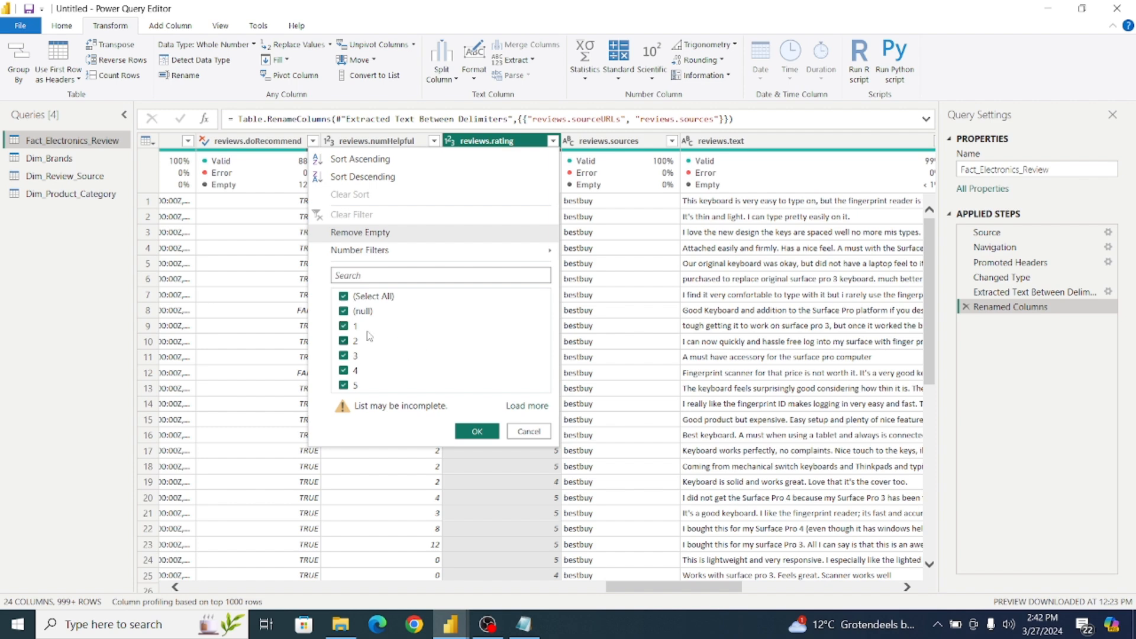
{"action": "left_click", "coordinate": [517, 406]}
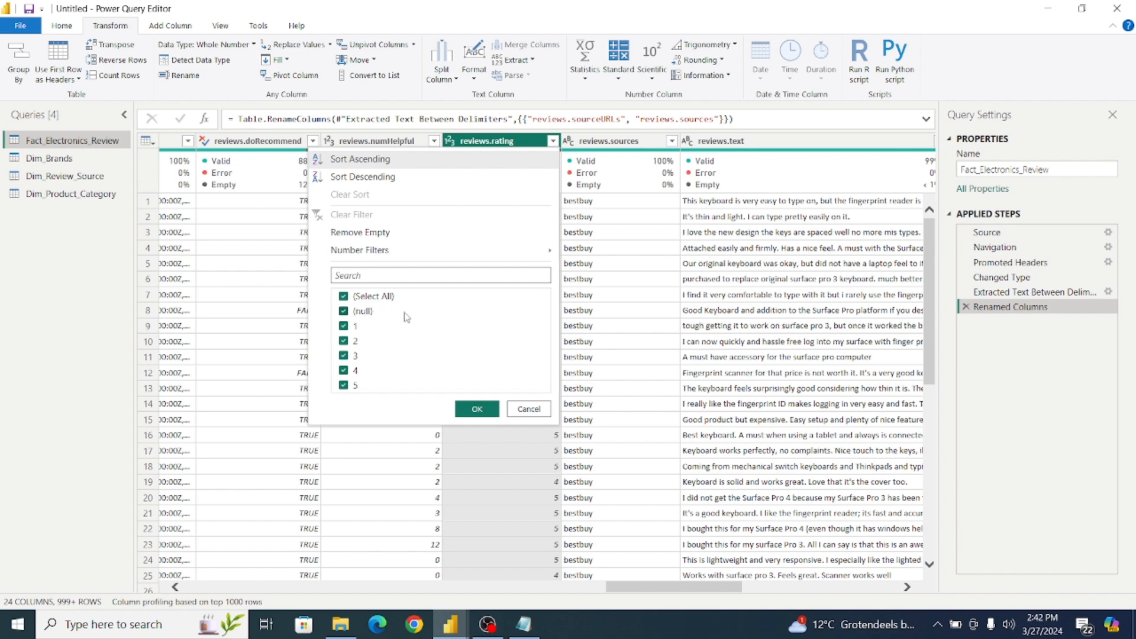
{"action": "left_click", "coordinate": [344, 297]}
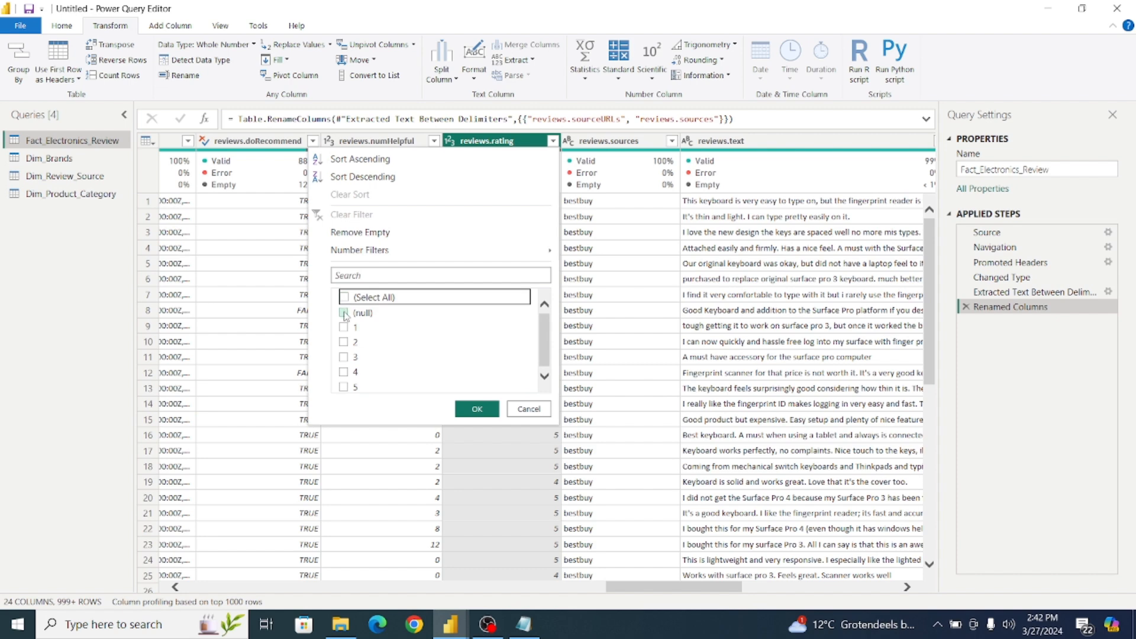
{"action": "left_click", "coordinate": [344, 312]}
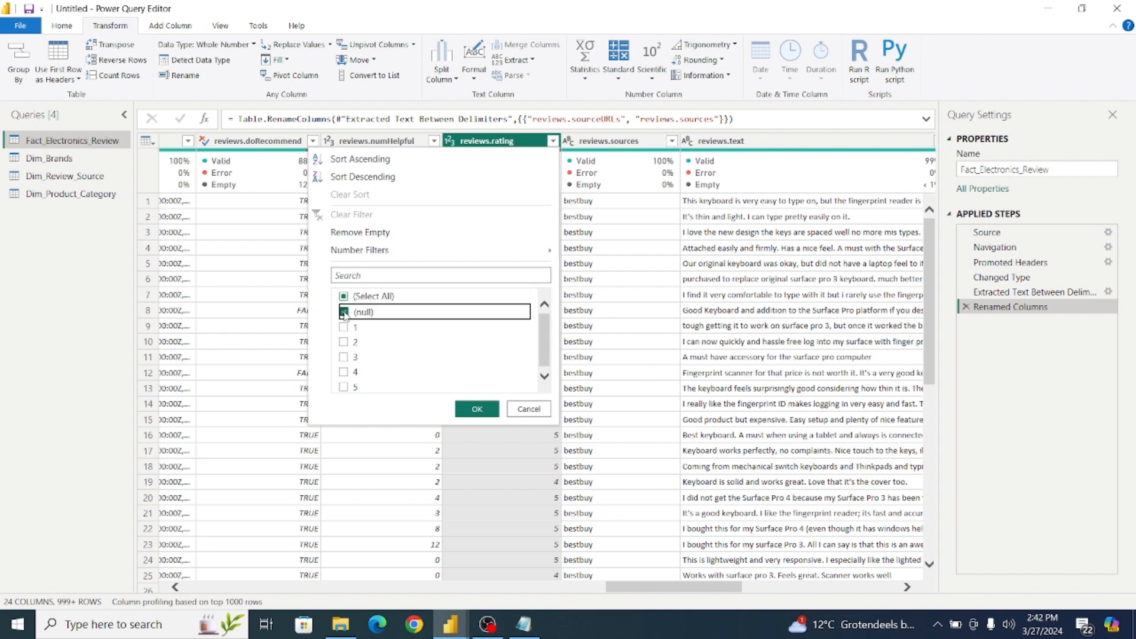
{"action": "left_click", "coordinate": [473, 410]}
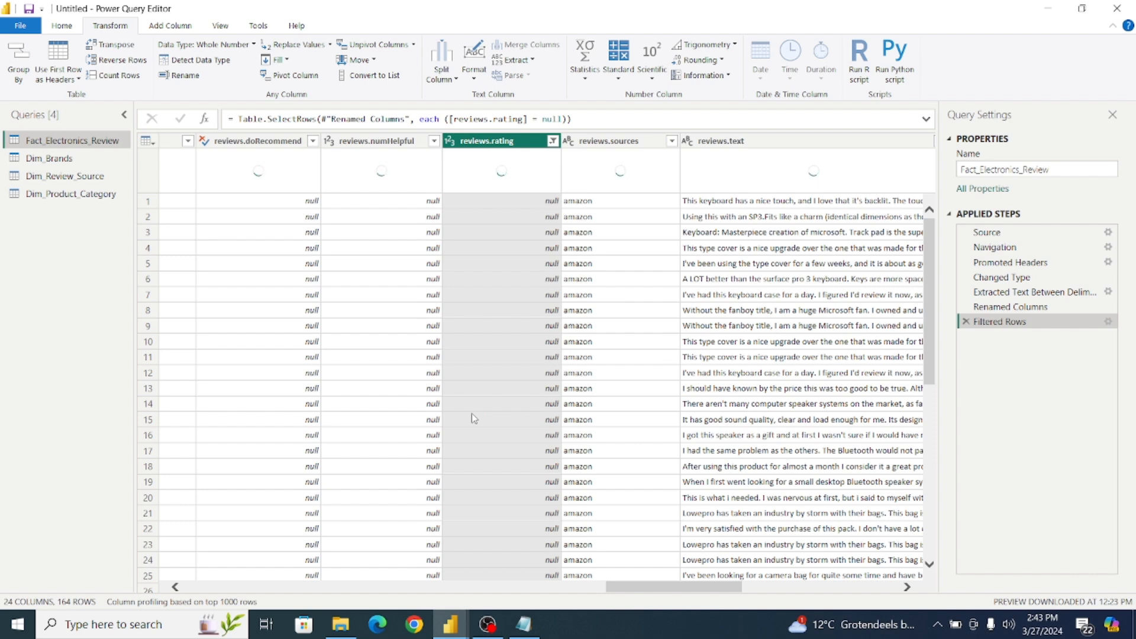
Replace the null values in the reviews.rating column with 0.
{"action": "right_click", "coordinate": [505, 204]}
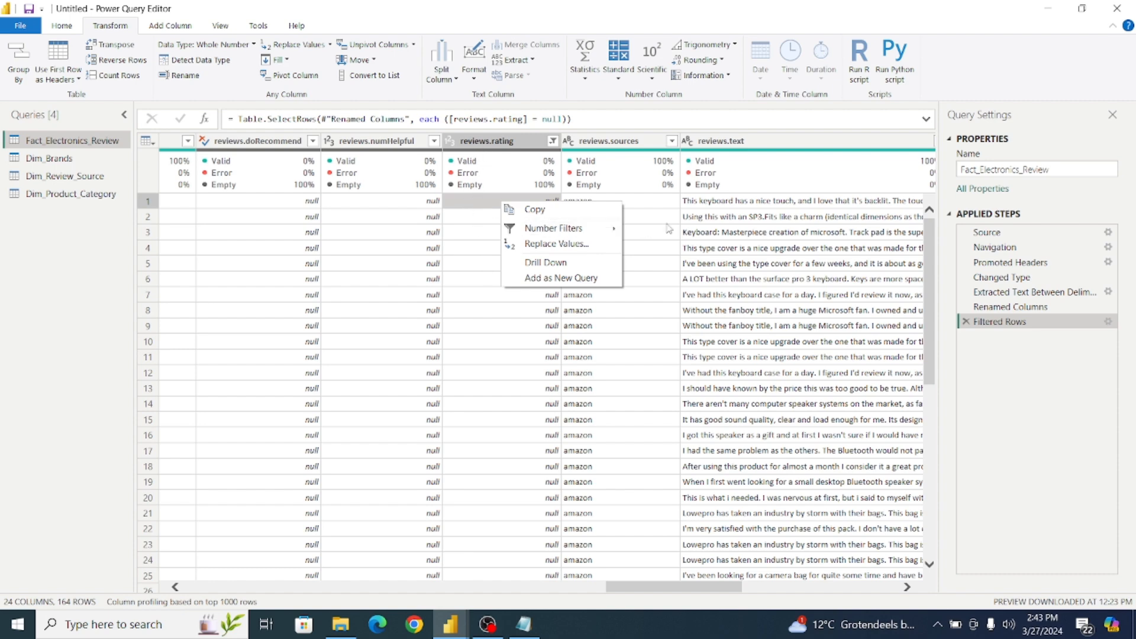
{"action": "left_click", "coordinate": [542, 248]}
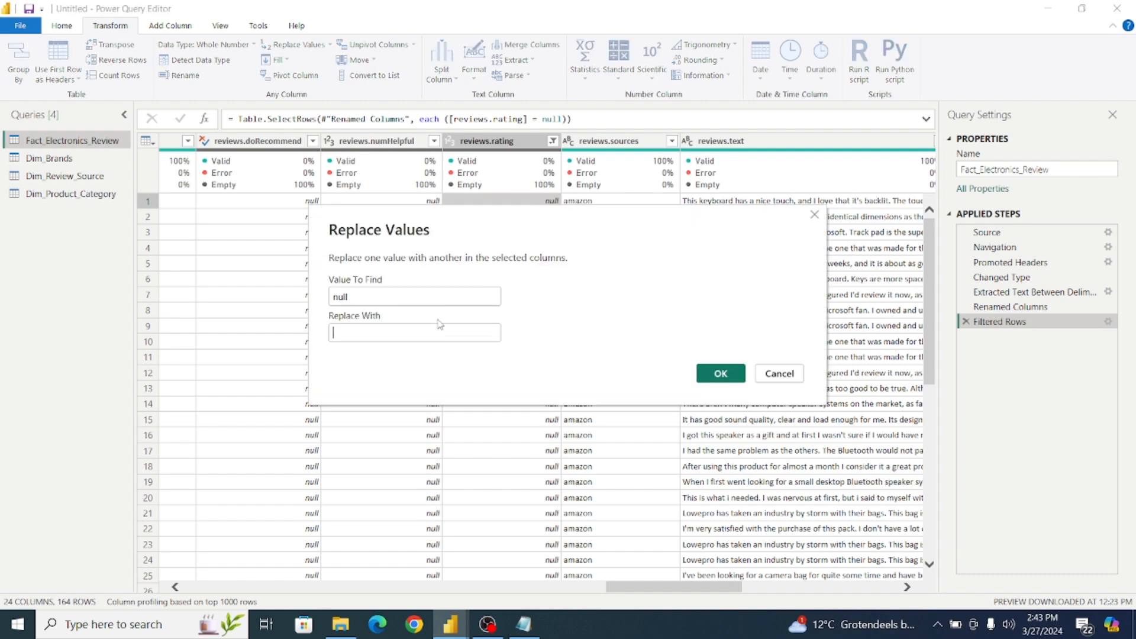
{"action": "type", "text": "0"}
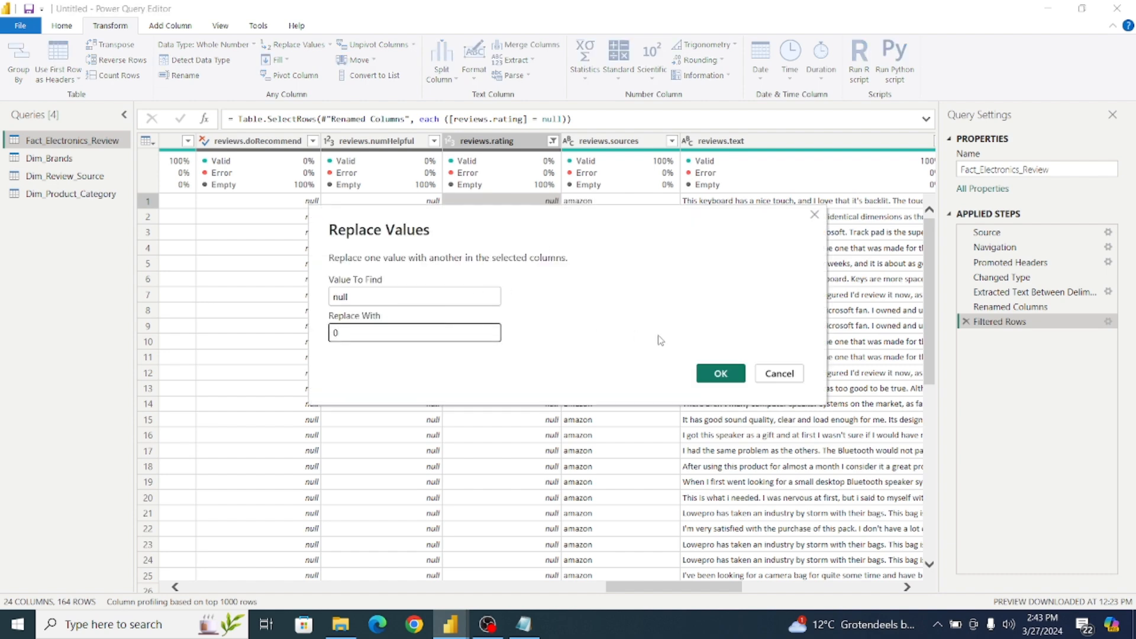
{"action": "left_click", "coordinate": [721, 374]}
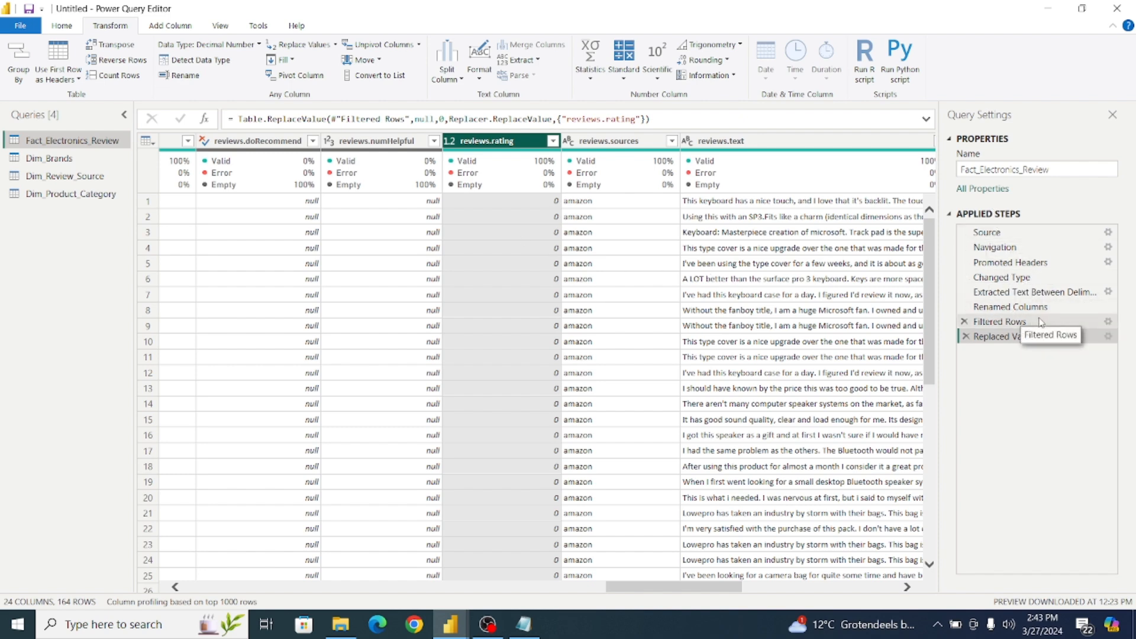
Delete the Filtered Rows step preceding the value replacement and apply the reviews.rating filter with all values selected.
{"action": "left_click", "coordinate": [965, 322]}
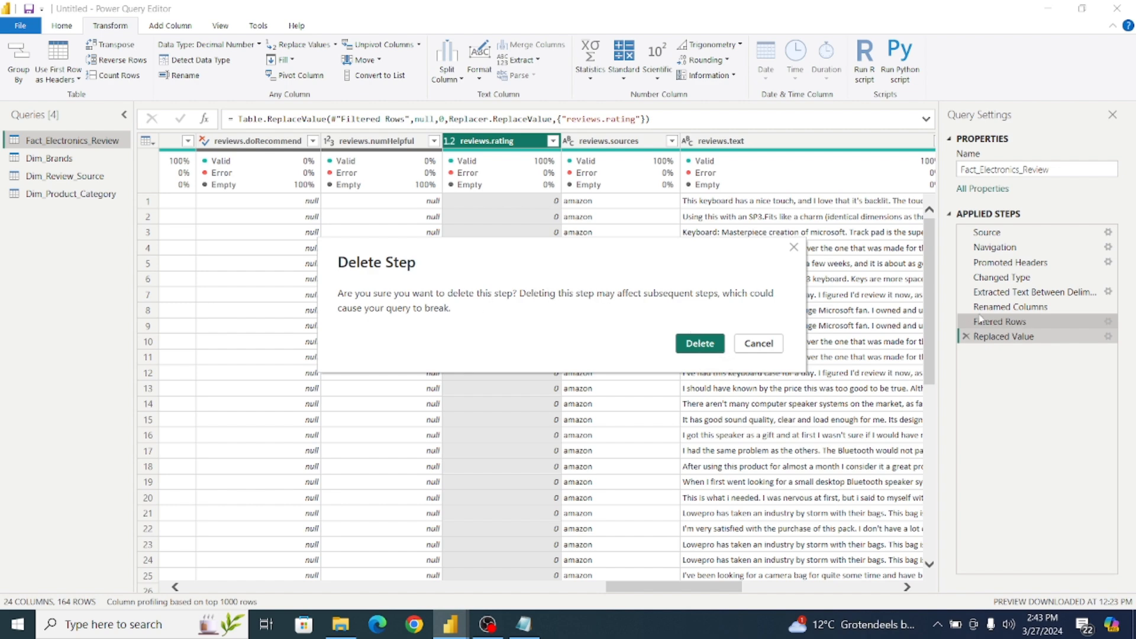
{"action": "left_click", "coordinate": [697, 348]}
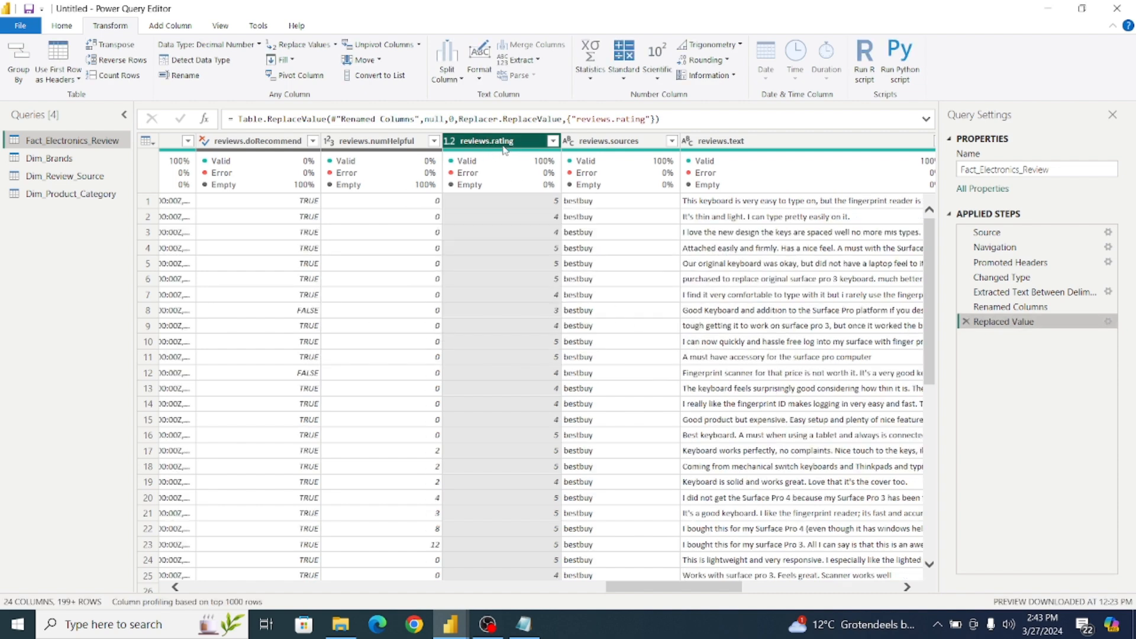
{"action": "left_click", "coordinate": [552, 142]}
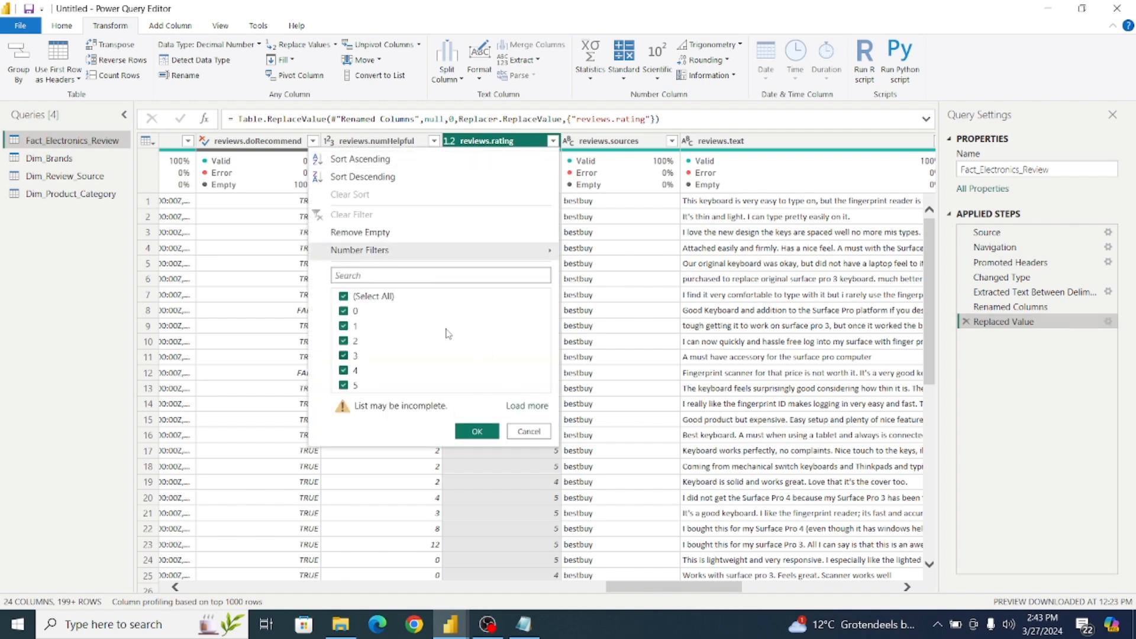
{"action": "left_click", "coordinate": [491, 436]}
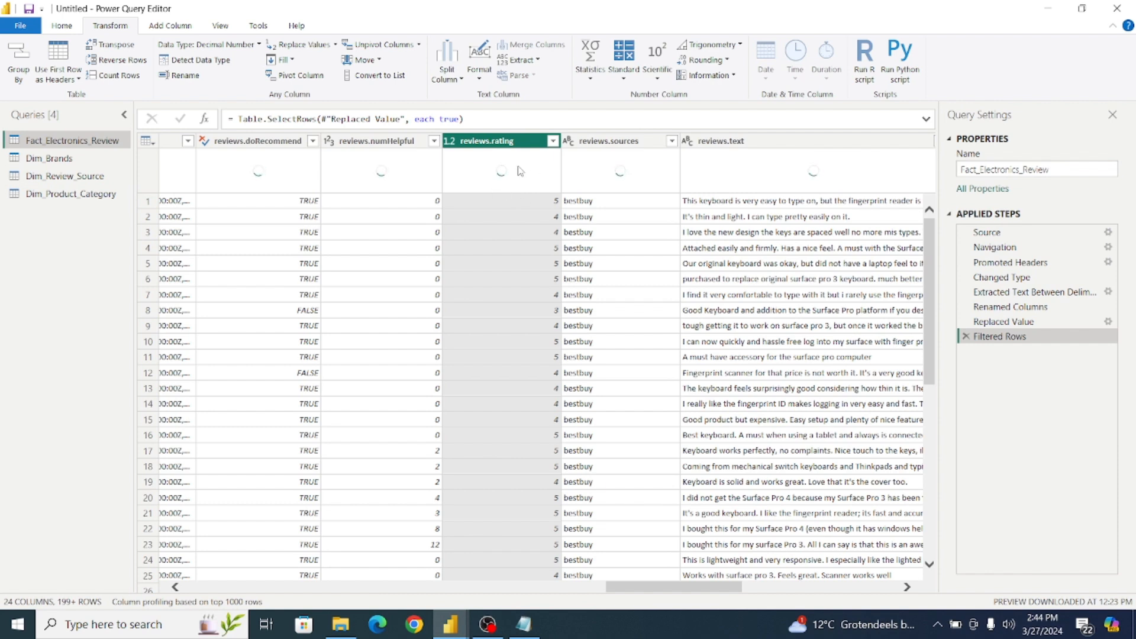
Start a conditional column named rating.given in Fact_Electronics_Review with the condition that reviews.rating is greater than 0.
{"action": "mouse_move", "coordinate": [518, 171]}
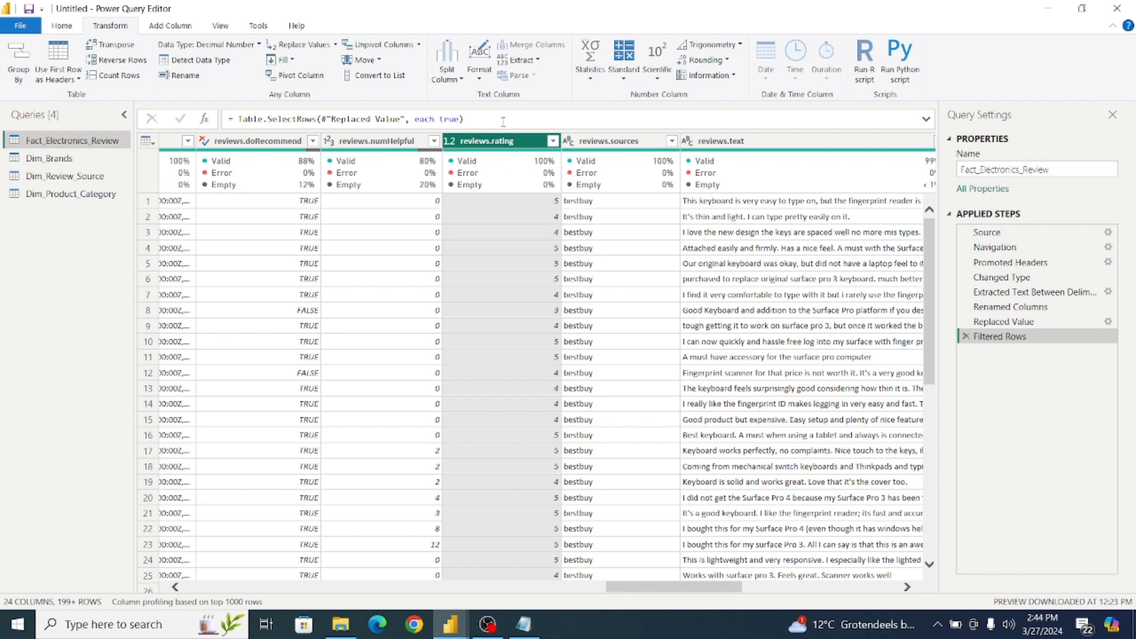
{"action": "left_click", "coordinate": [162, 27]}
{"action": "left_click", "coordinate": [201, 50]}
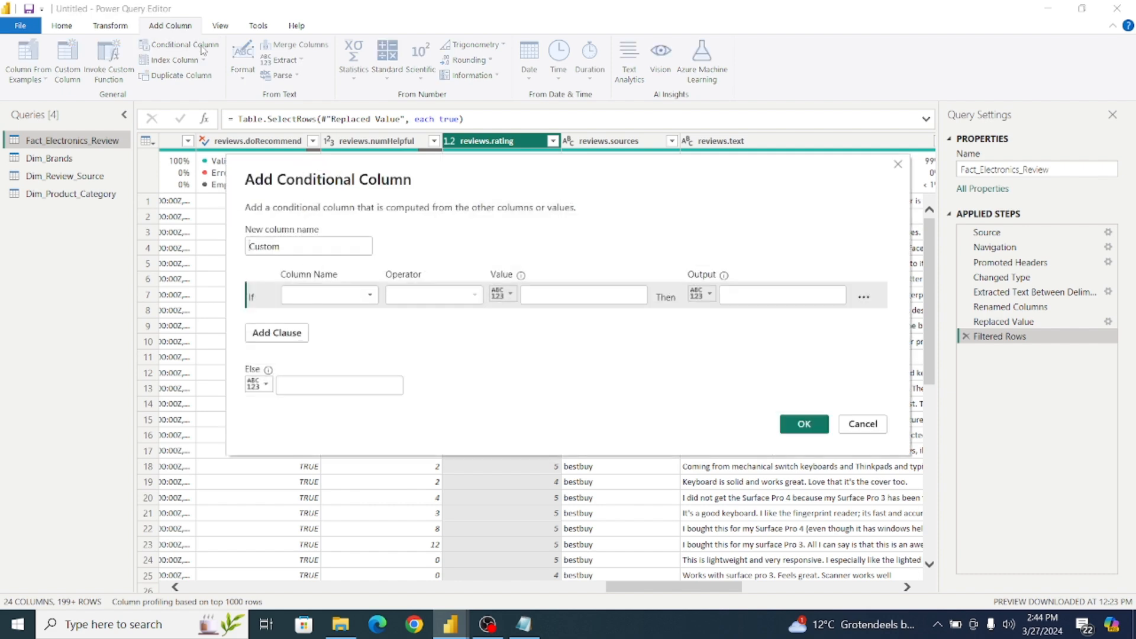
{"action": "left_click_drag", "start_coordinate": [288, 250], "coordinate": [221, 255]}
{"action": "type", "text": "rating.given"}
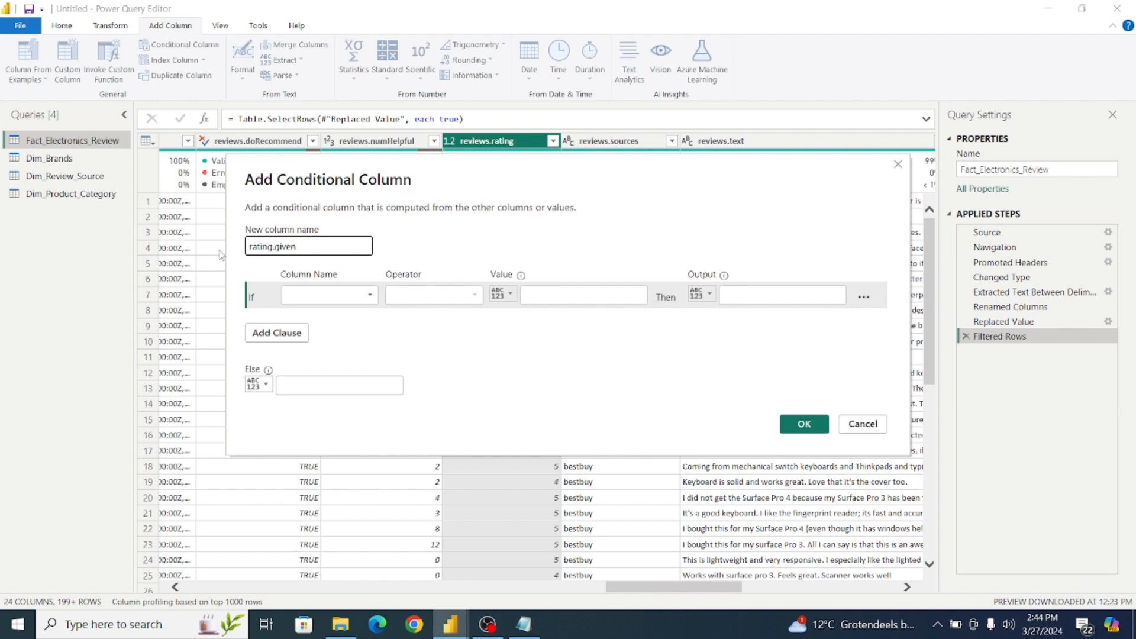
{"action": "left_click", "coordinate": [322, 295]}
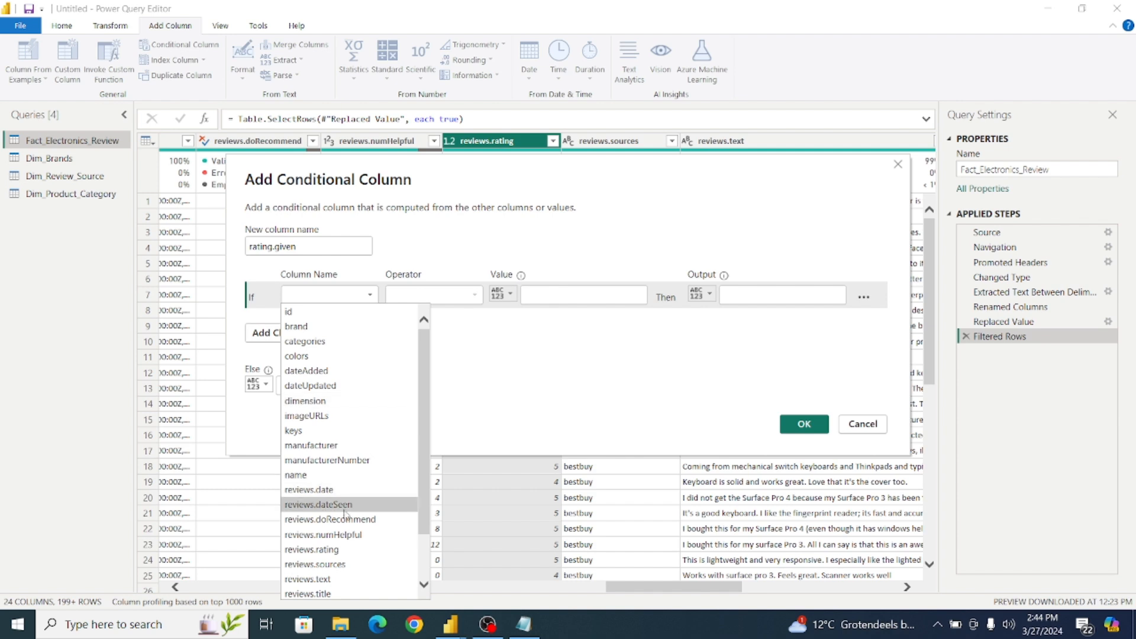
{"action": "left_click", "coordinate": [347, 551]}
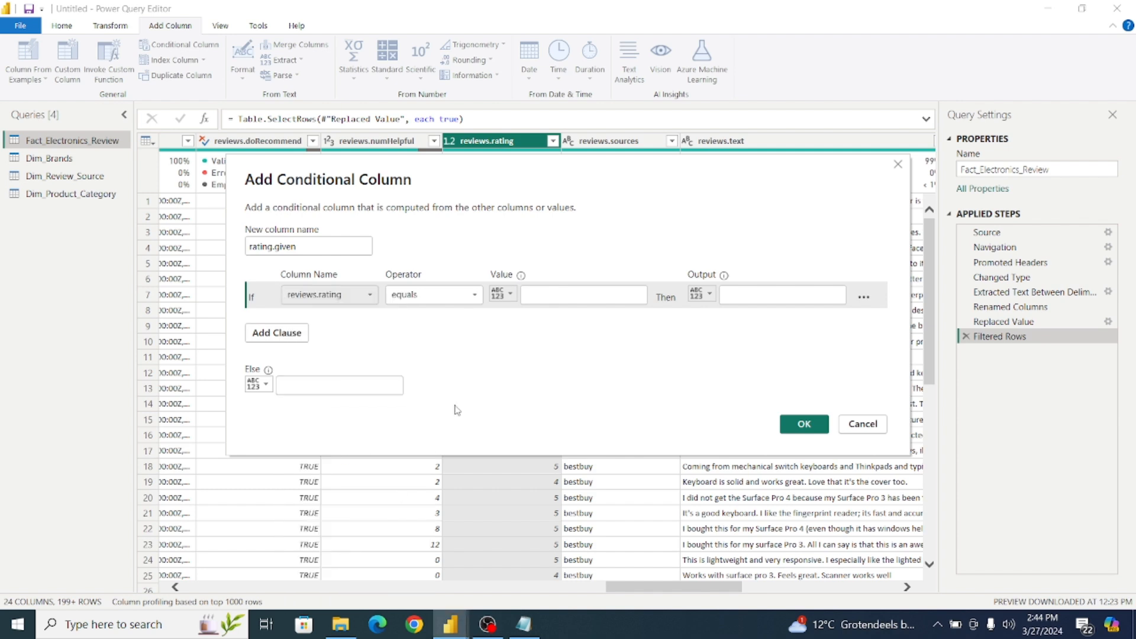
{"action": "left_click", "coordinate": [444, 295]}
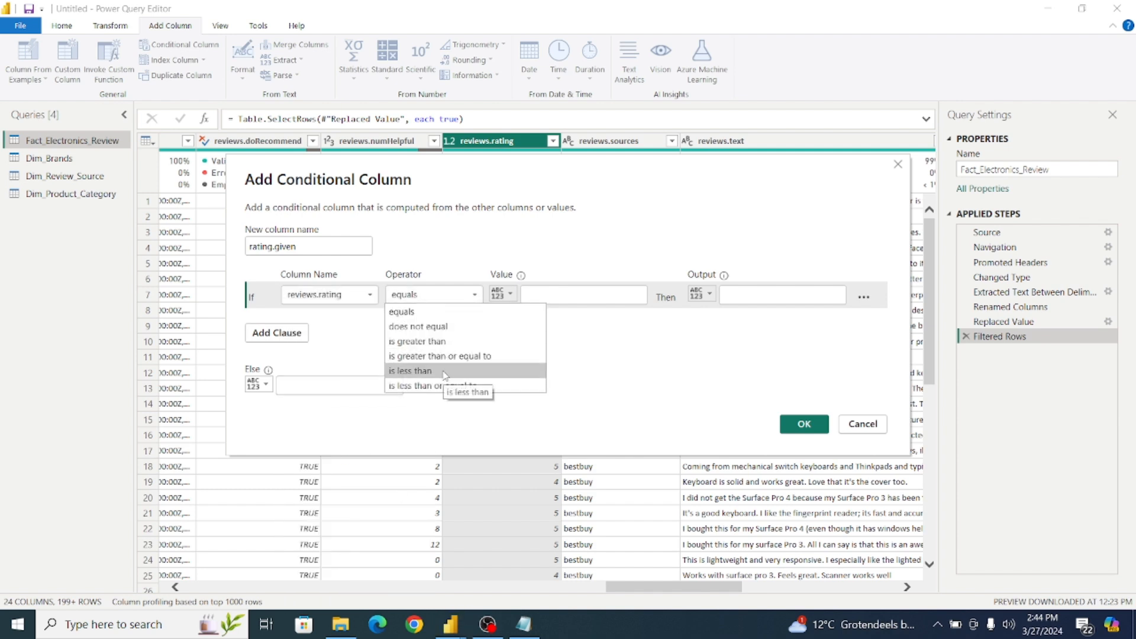
{"action": "left_click", "coordinate": [473, 341]}
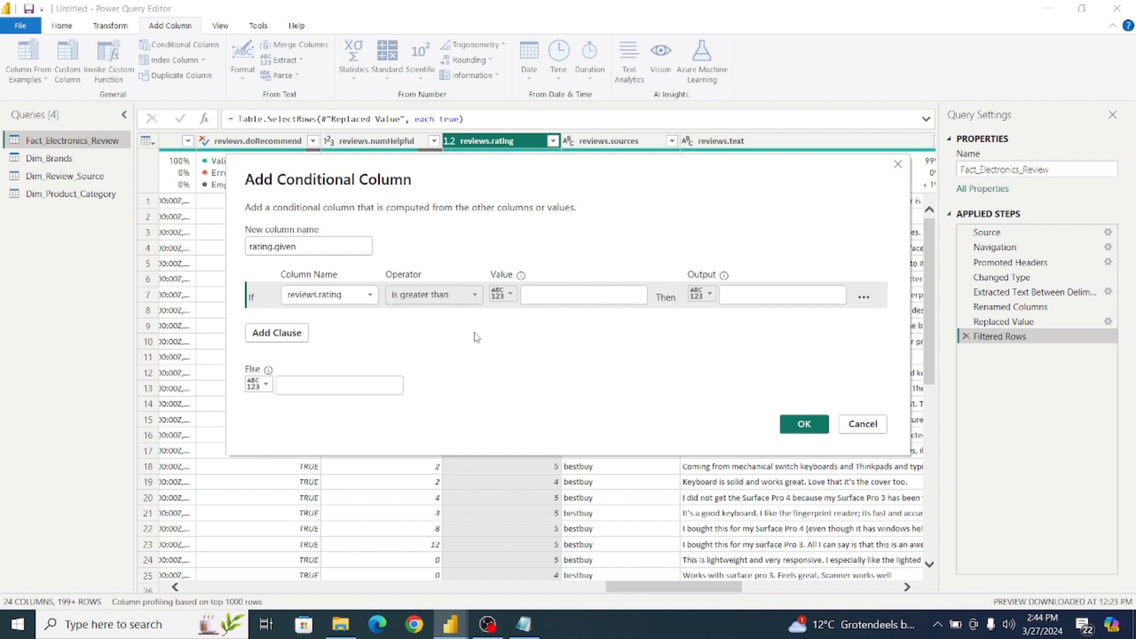
{"action": "left_click", "coordinate": [539, 301]}
{"action": "type", "text": "0"}
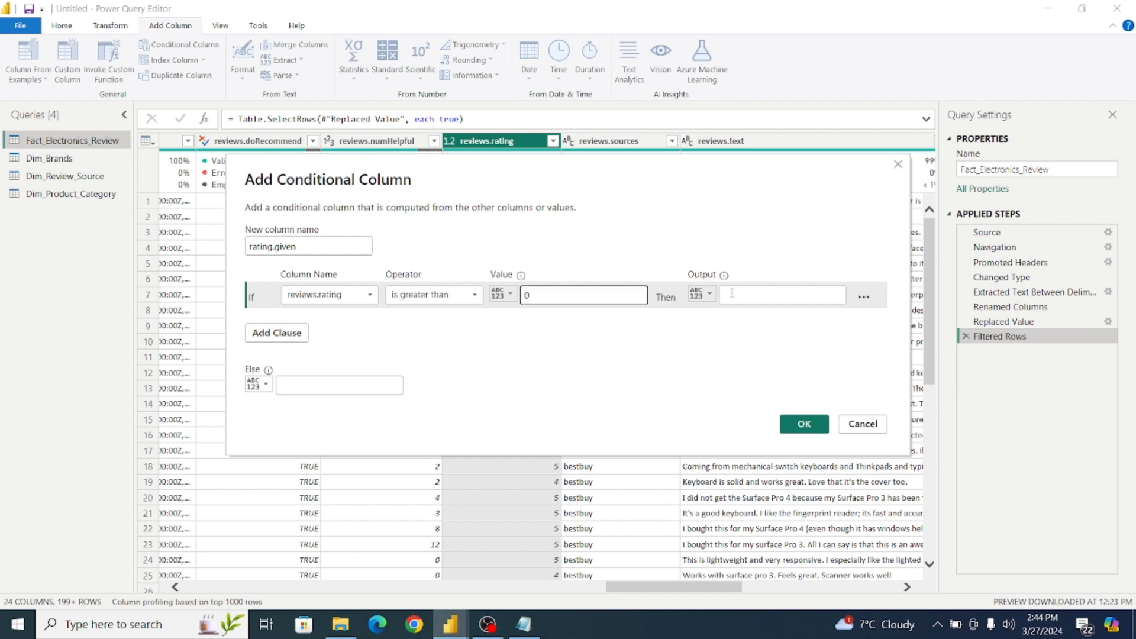
Set the rating.given output to "rating" and the else value to "no rating", and create the column.
{"action": "left_click", "coordinate": [734, 294]}
{"action": "type", "text": "ra"}
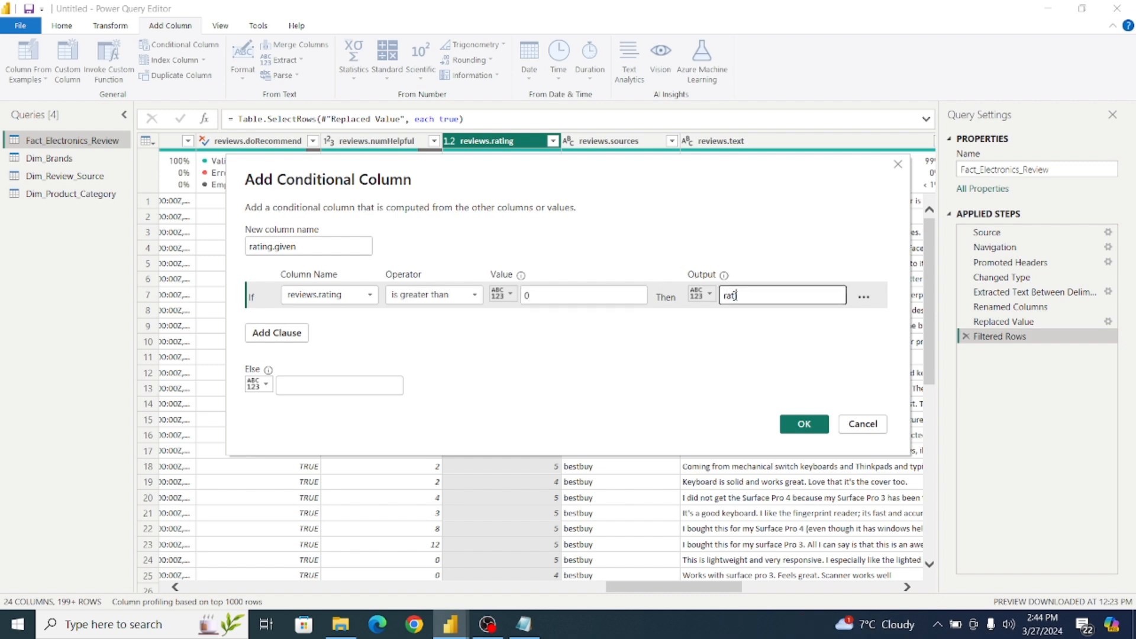
{"action": "type", "text": "ting"}
{"action": "left_click", "coordinate": [314, 387]}
{"action": "type", "text": "no ra"}
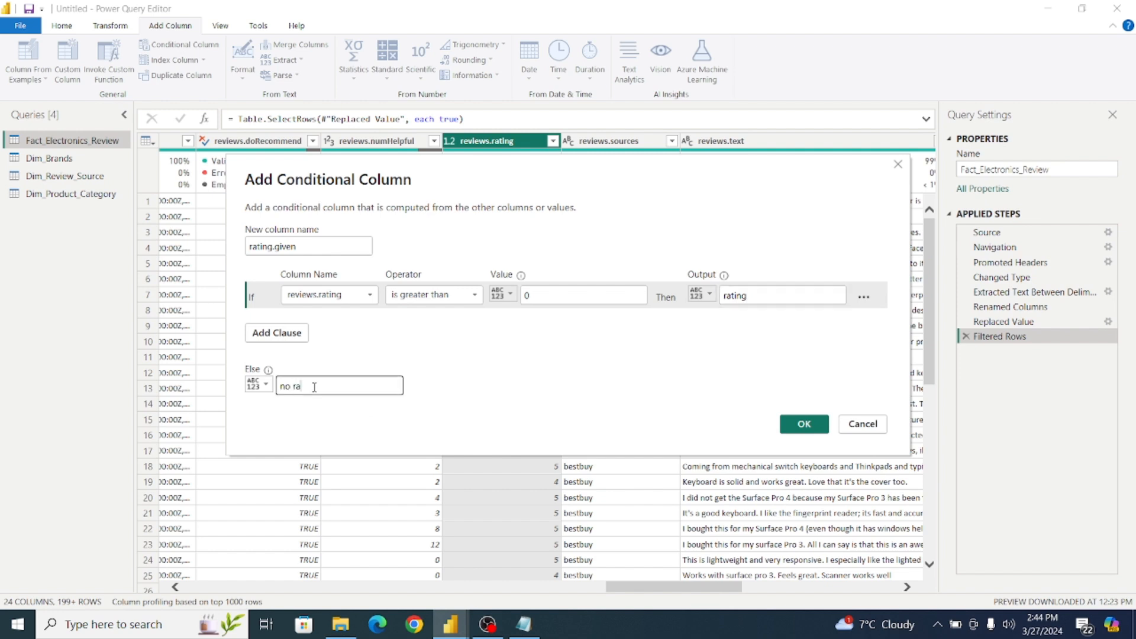
{"action": "left_click", "coordinate": [535, 384]}
{"action": "left_click", "coordinate": [807, 424]}
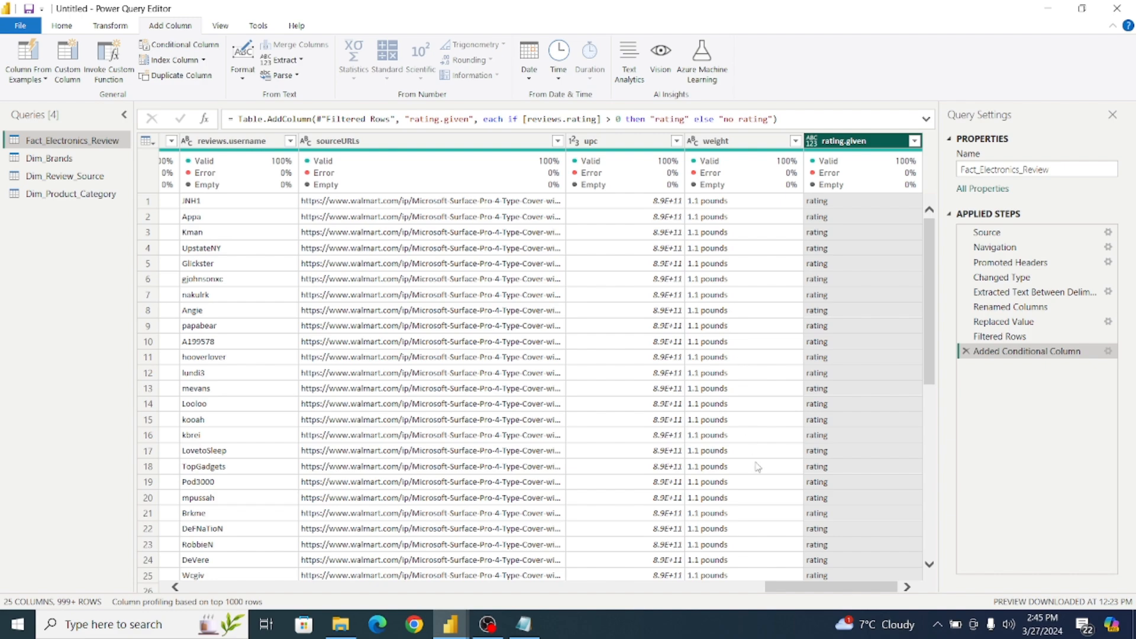
Switch to the Electronics Rating query editor and display the rating.icon column at the Added Custom step of Fact_Electronics_Reviews.
{"action": "left_click_drag", "start_coordinate": [799, 594], "coordinate": [618, 598]}
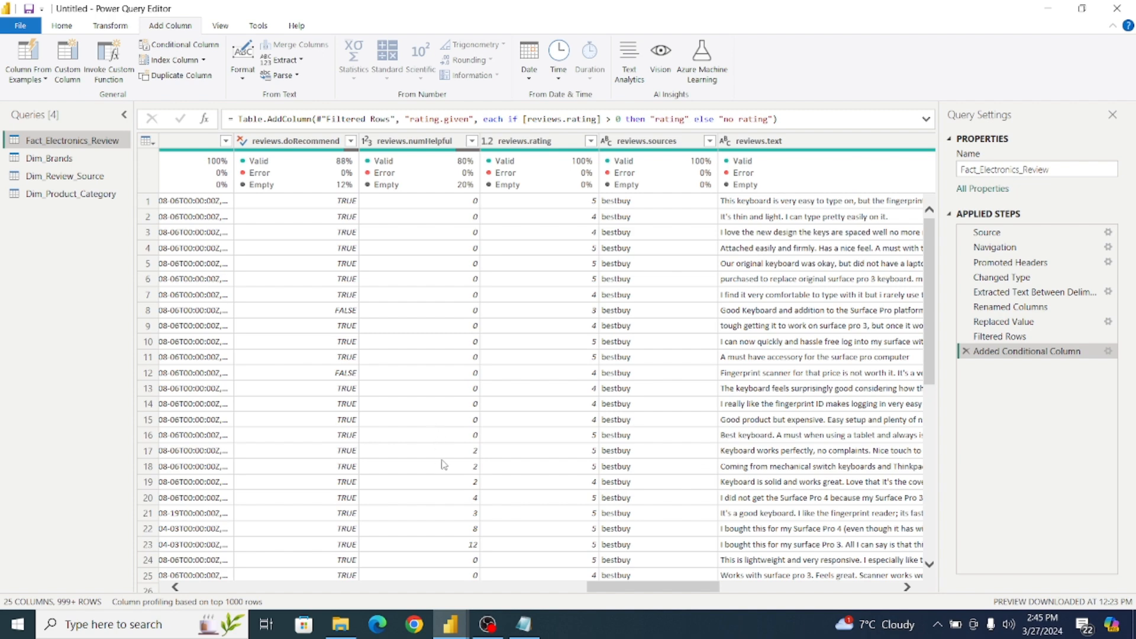
{"action": "mouse_move", "coordinate": [450, 632]}
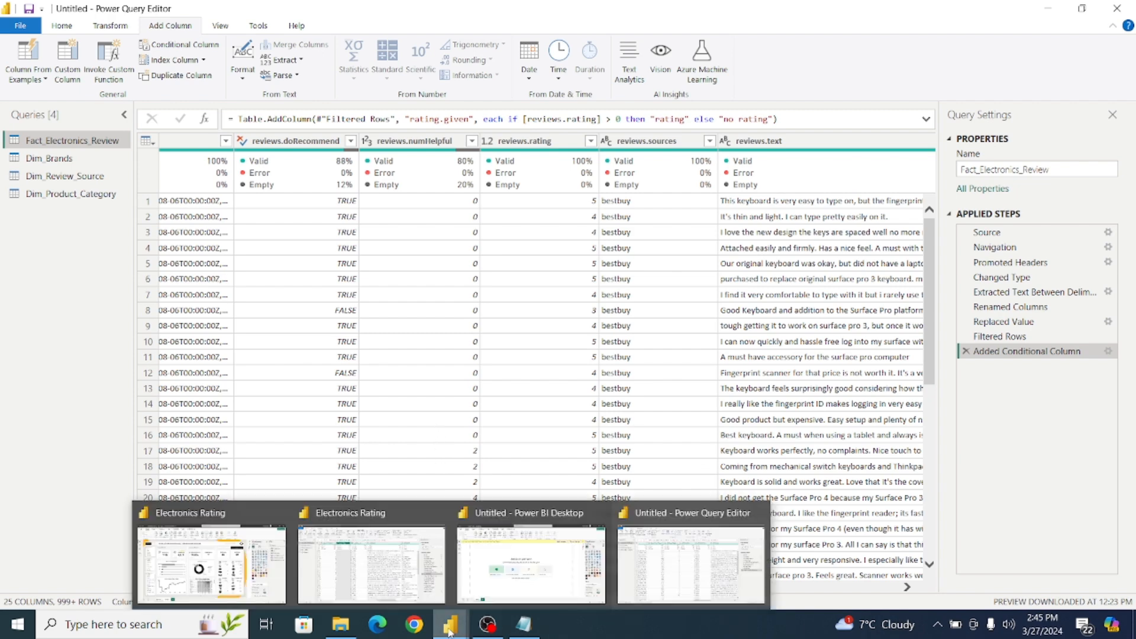
{"action": "left_click", "coordinate": [394, 559]}
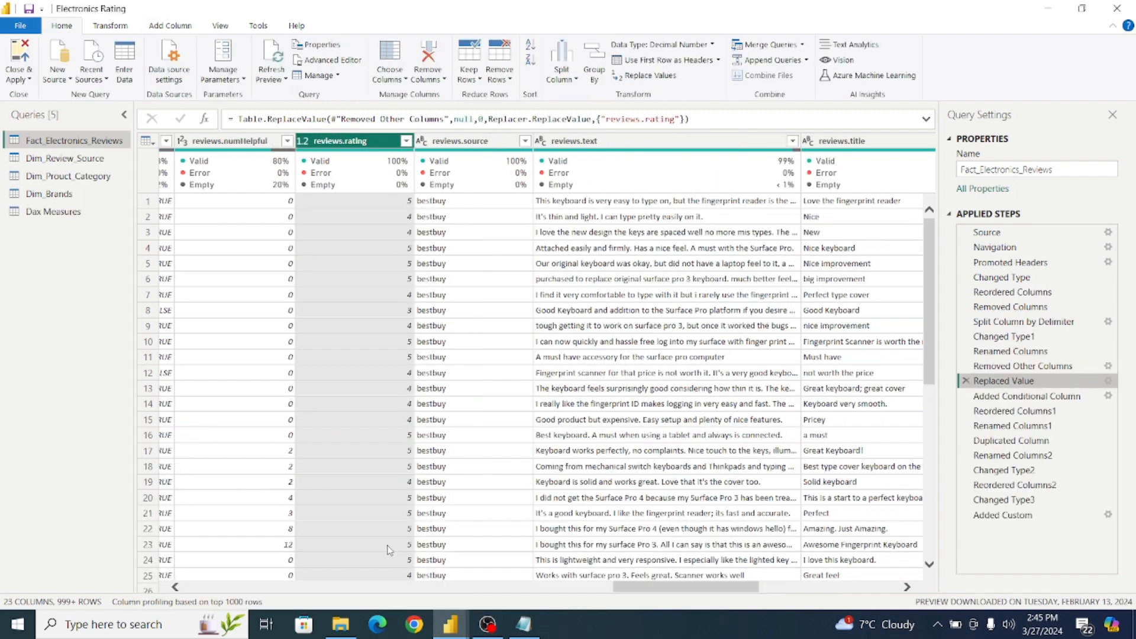
{"action": "left_click_drag", "start_coordinate": [620, 587], "coordinate": [803, 587]}
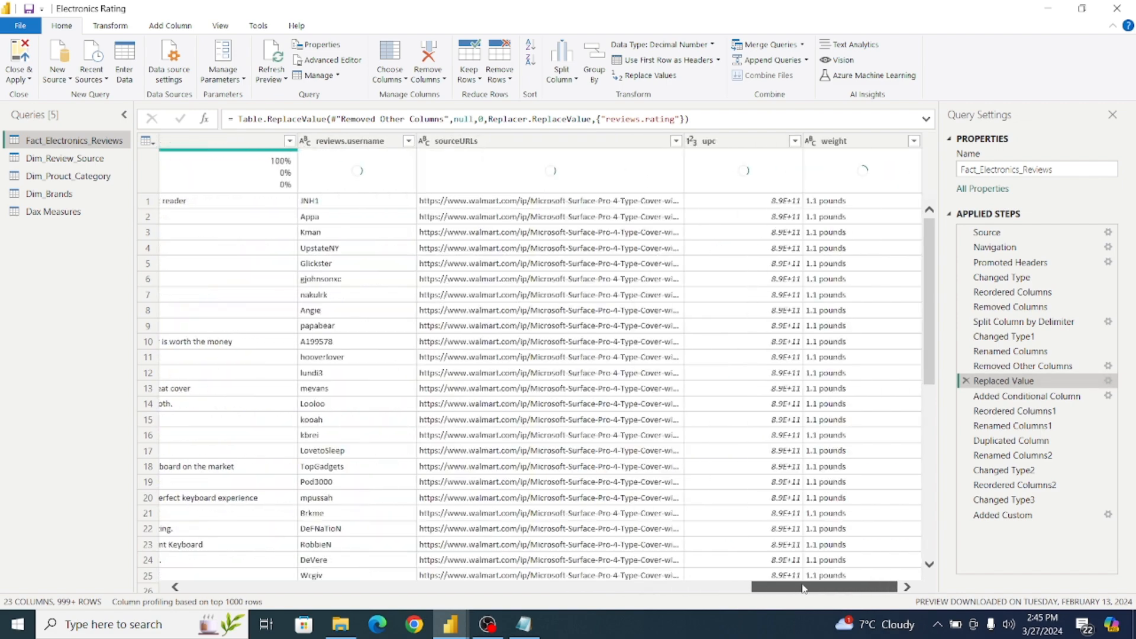
{"action": "left_click", "coordinate": [1009, 515]}
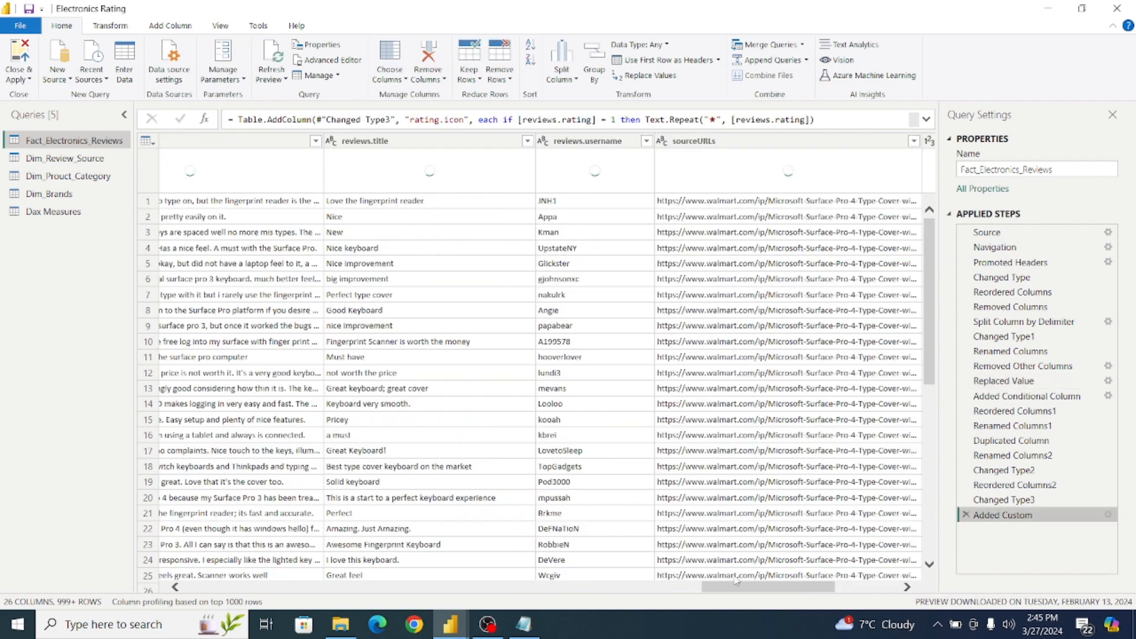
{"action": "left_click_drag", "start_coordinate": [728, 587], "coordinate": [805, 587]}
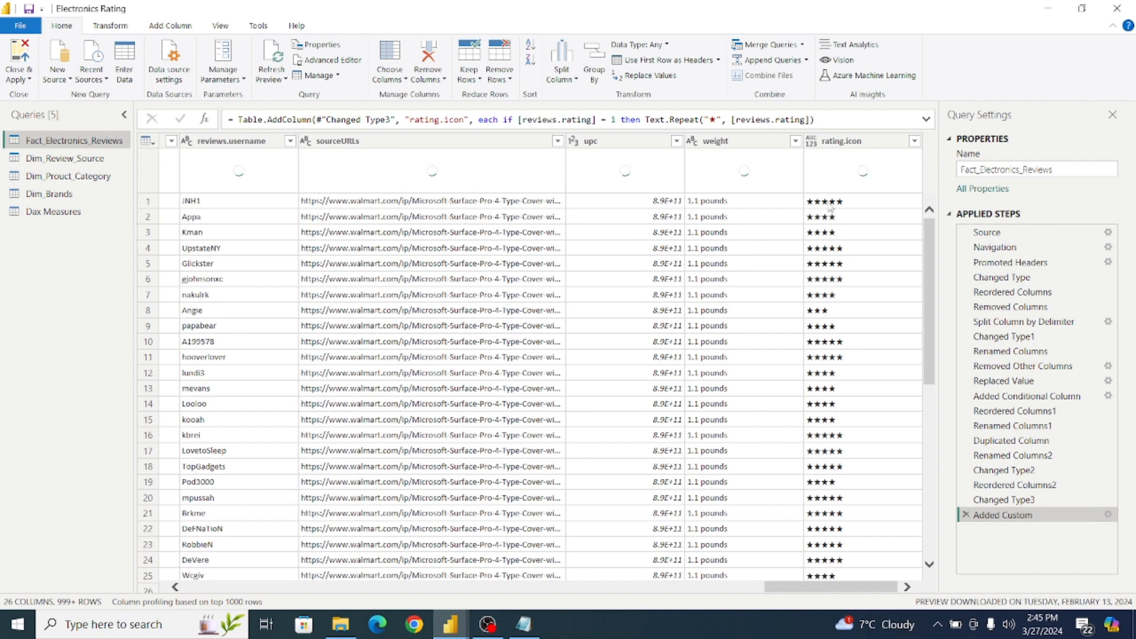
Copy the entire custom column formula that defines rating.icon.
{"action": "left_click", "coordinate": [837, 142]}
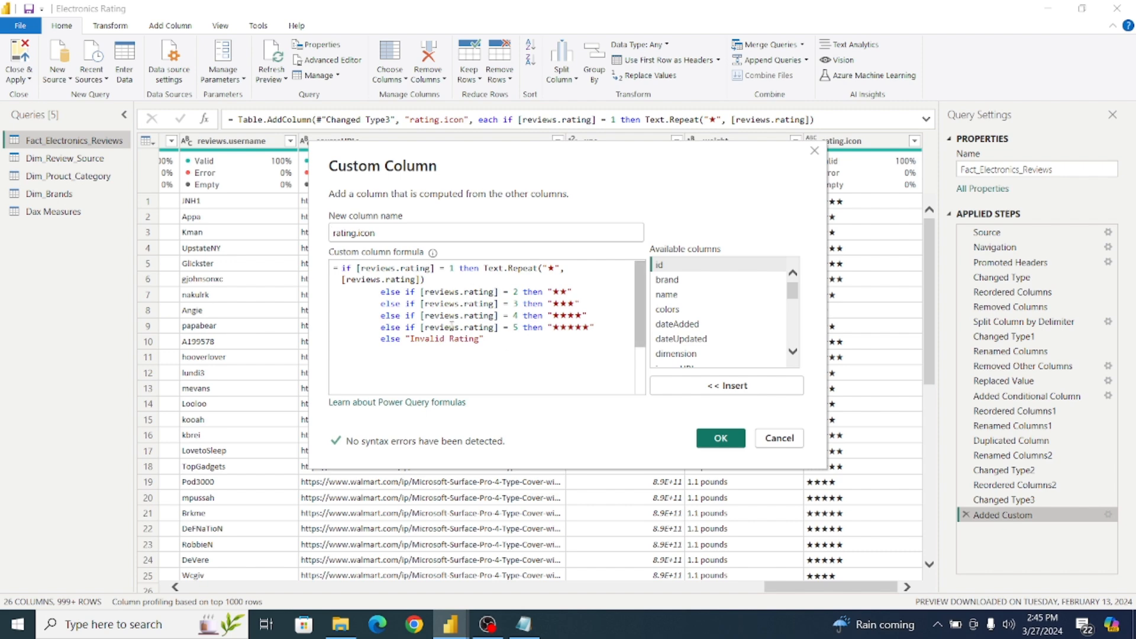
{"action": "left_click_drag", "start_coordinate": [494, 342], "coordinate": [333, 270]}
{"action": "key", "text": "ctrl+c"}
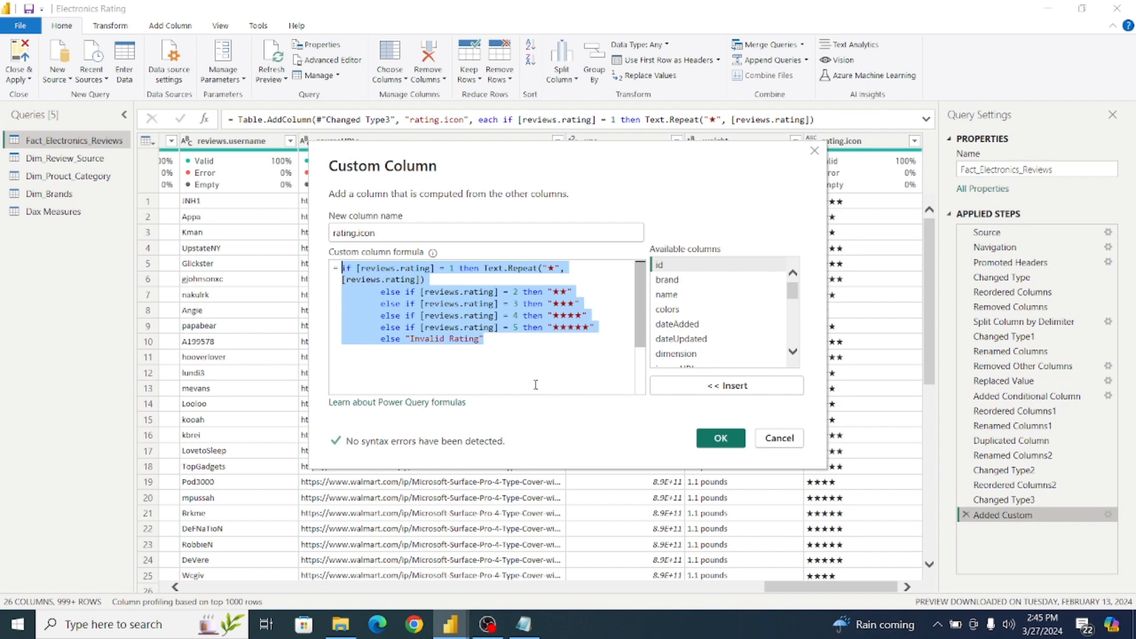
{"action": "left_click", "coordinate": [721, 438]}
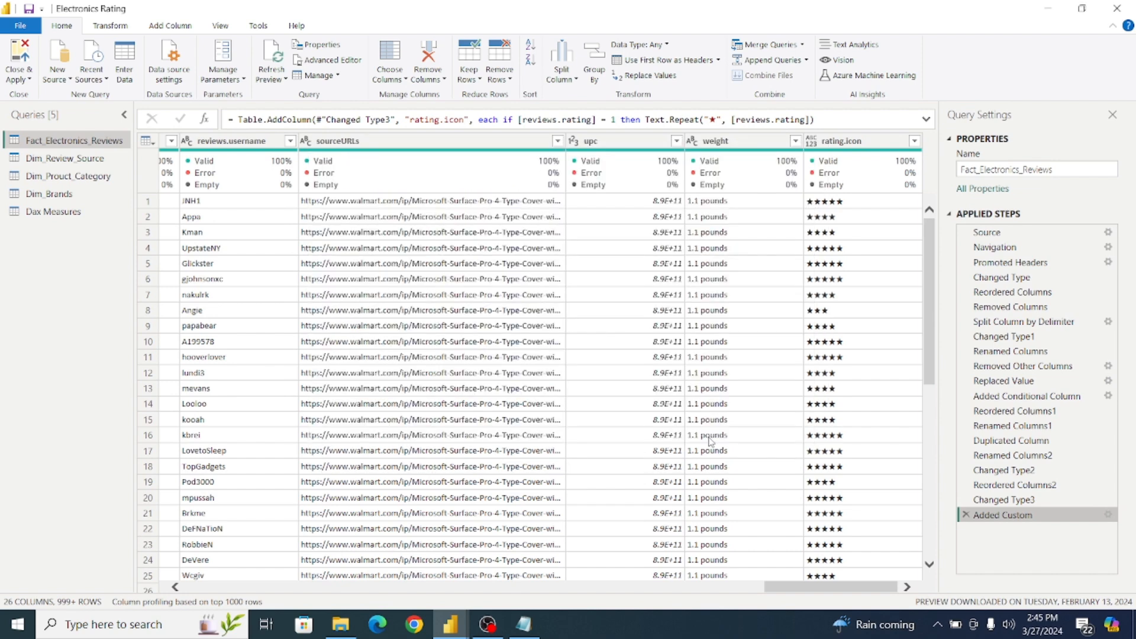
In the Untitled query editor, start a custom column named rating.icon in Fact_Electronics_Review and paste the copied star formula into it.
{"action": "mouse_move", "coordinate": [450, 626]}
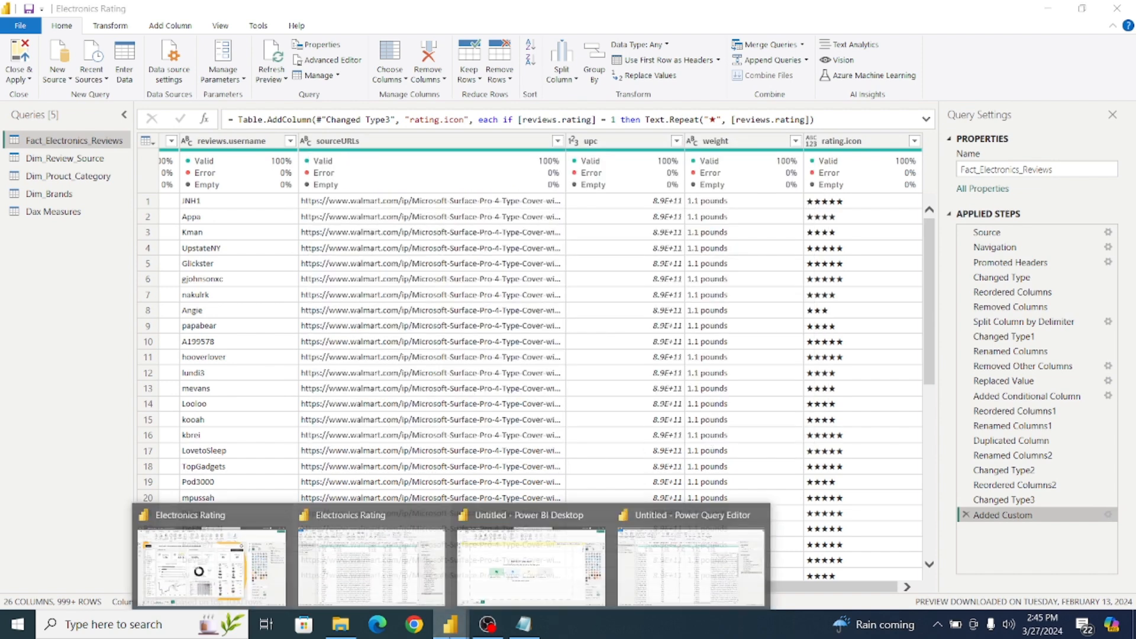
{"action": "left_click", "coordinate": [648, 574]}
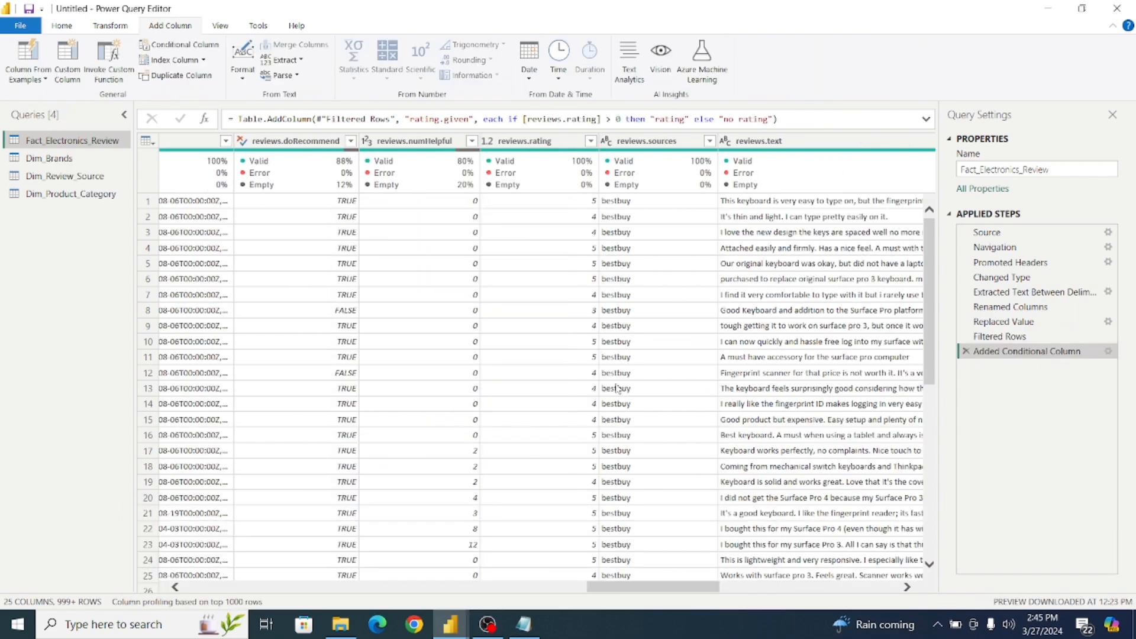
{"action": "left_click_drag", "start_coordinate": [612, 586], "coordinate": [792, 586]}
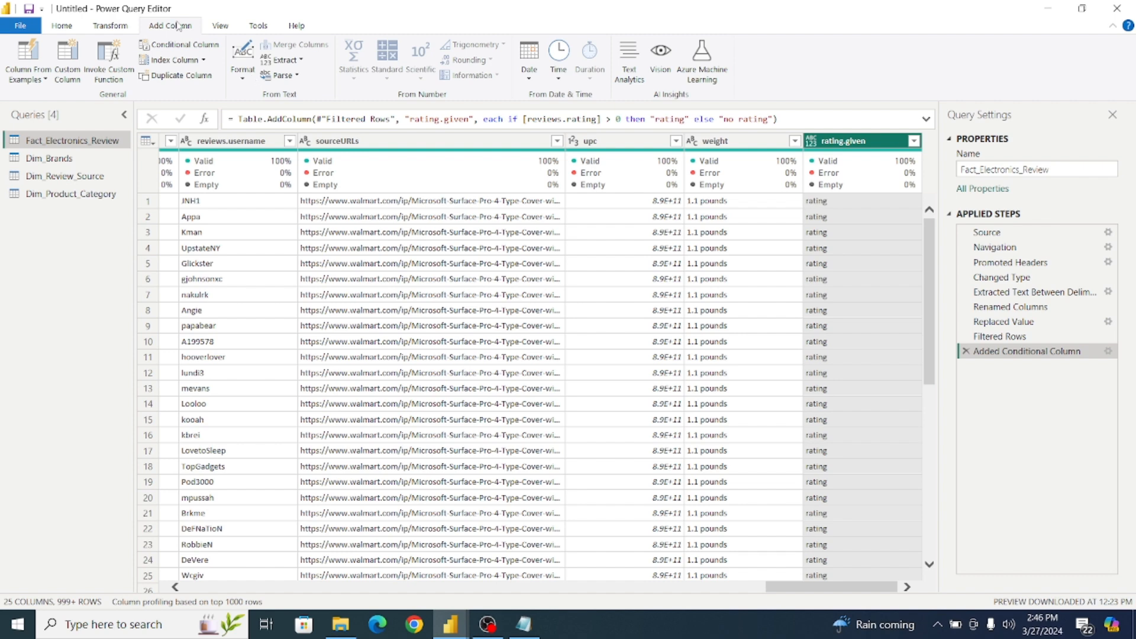
{"action": "left_click", "coordinate": [65, 71]}
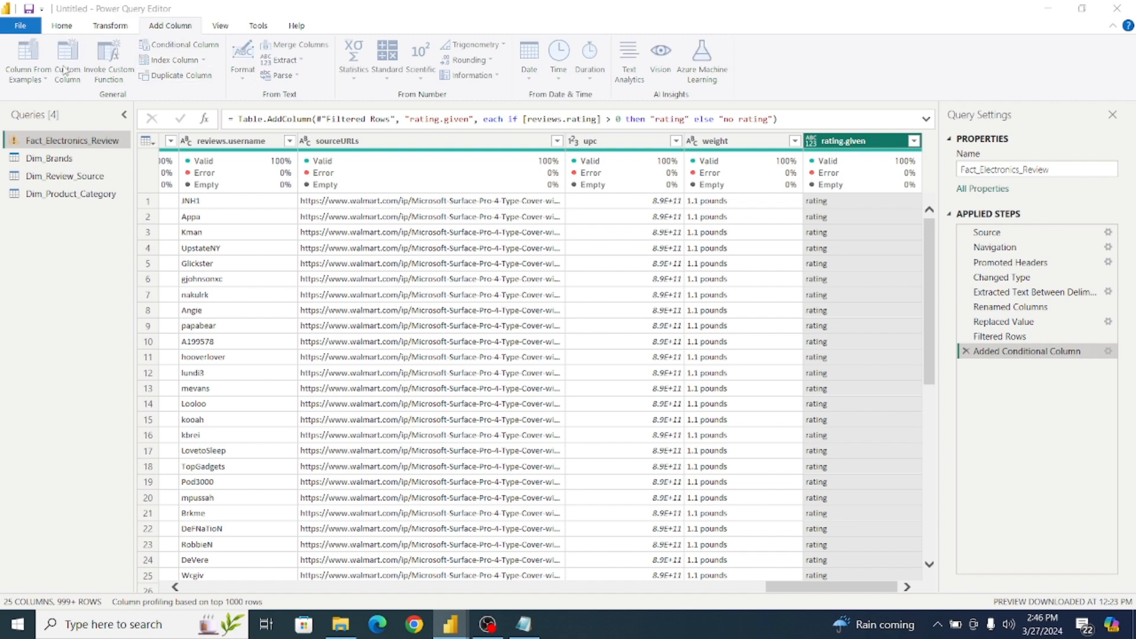
{"action": "left_click", "coordinate": [391, 232]}
{"action": "double_click", "coordinate": [392, 232]}
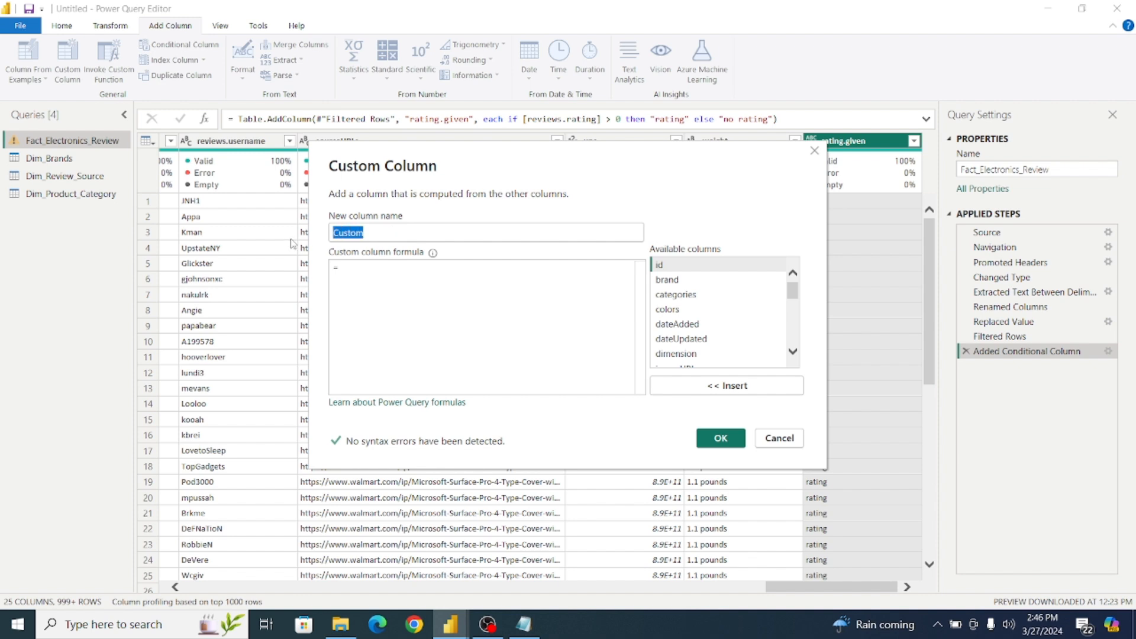
{"action": "type", "text": "ratin"}
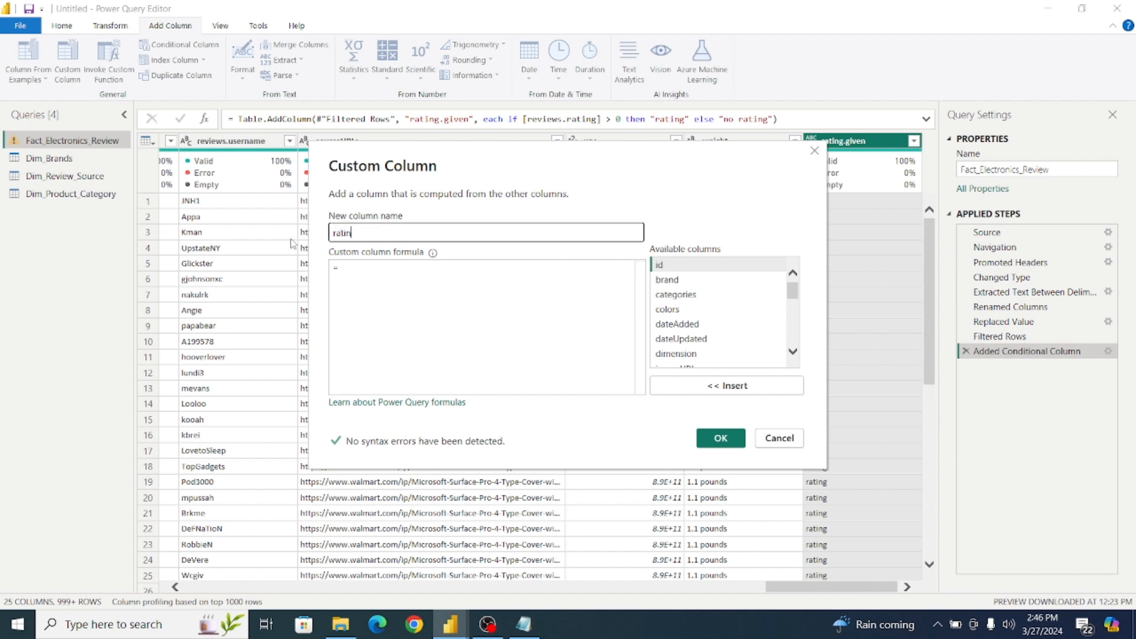
{"action": "type", "text": "g.icon"}
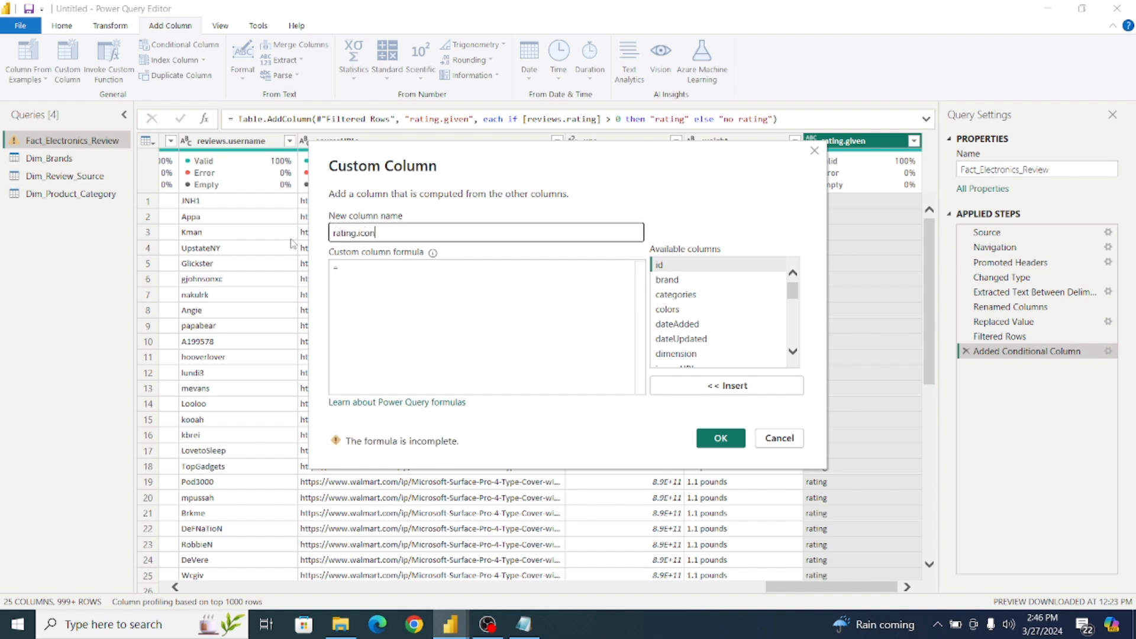
{"action": "left_click", "coordinate": [377, 276]}
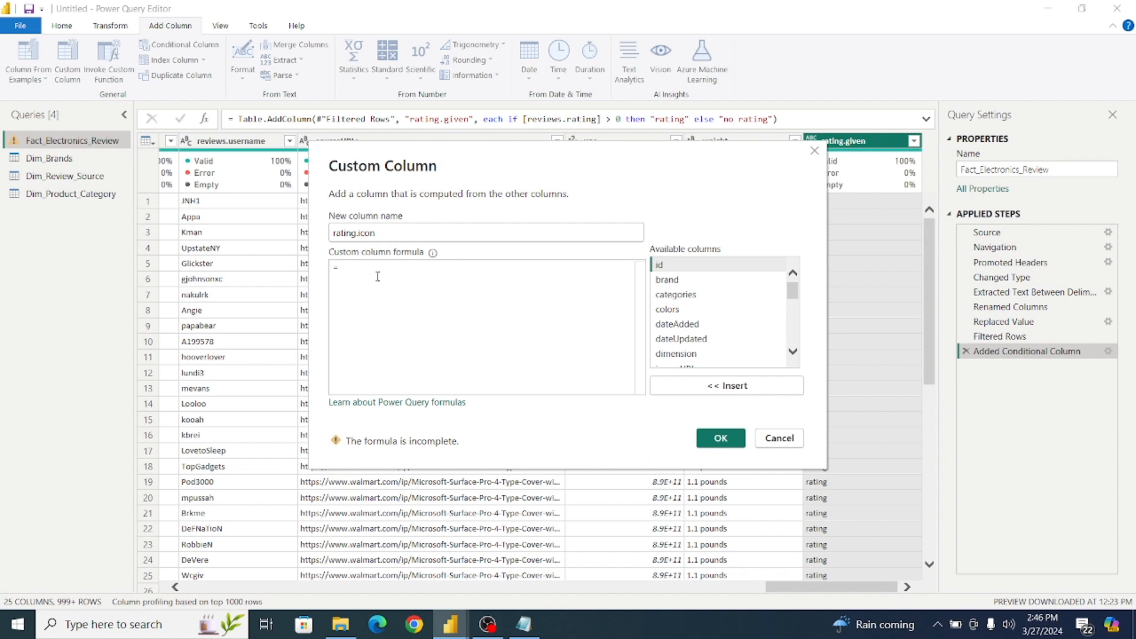
{"action": "key", "text": "ctrl+v"}
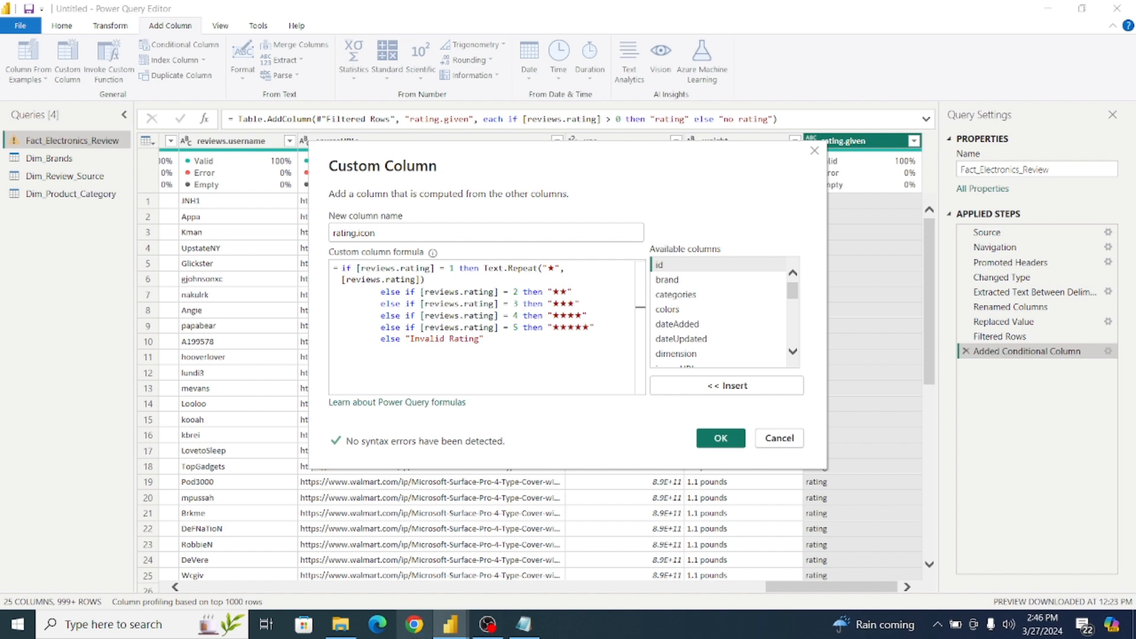
In Chrome, find Namecheap's star symbols page by searching for "star unicode copy paste" and copy the Black star symbol.
{"action": "left_click", "coordinate": [414, 625]}
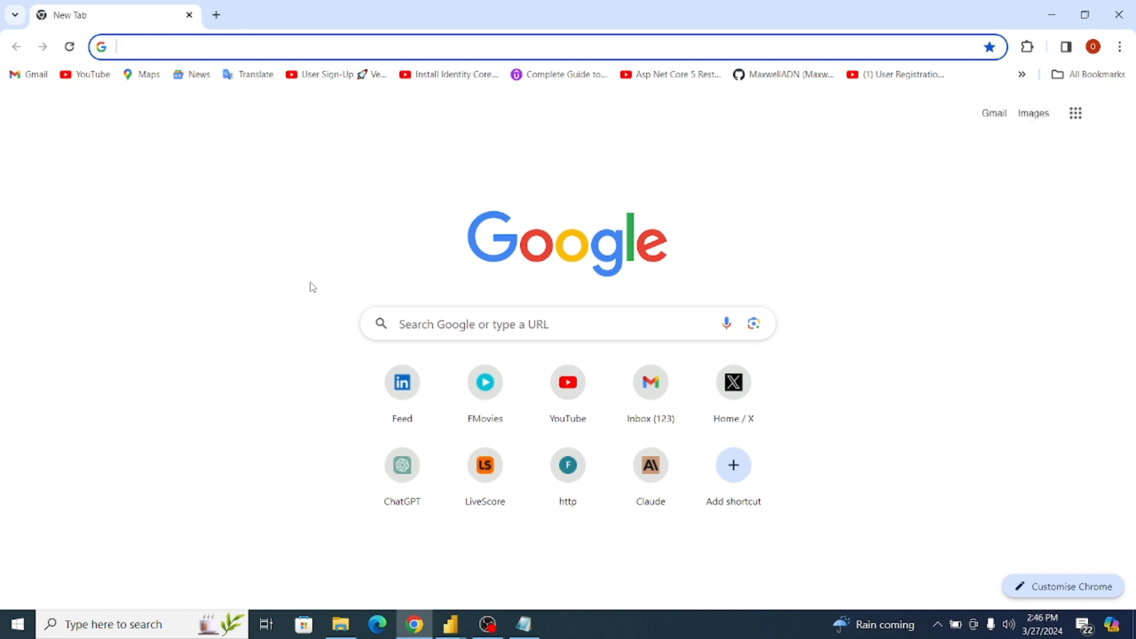
{"action": "type", "text": "star"}
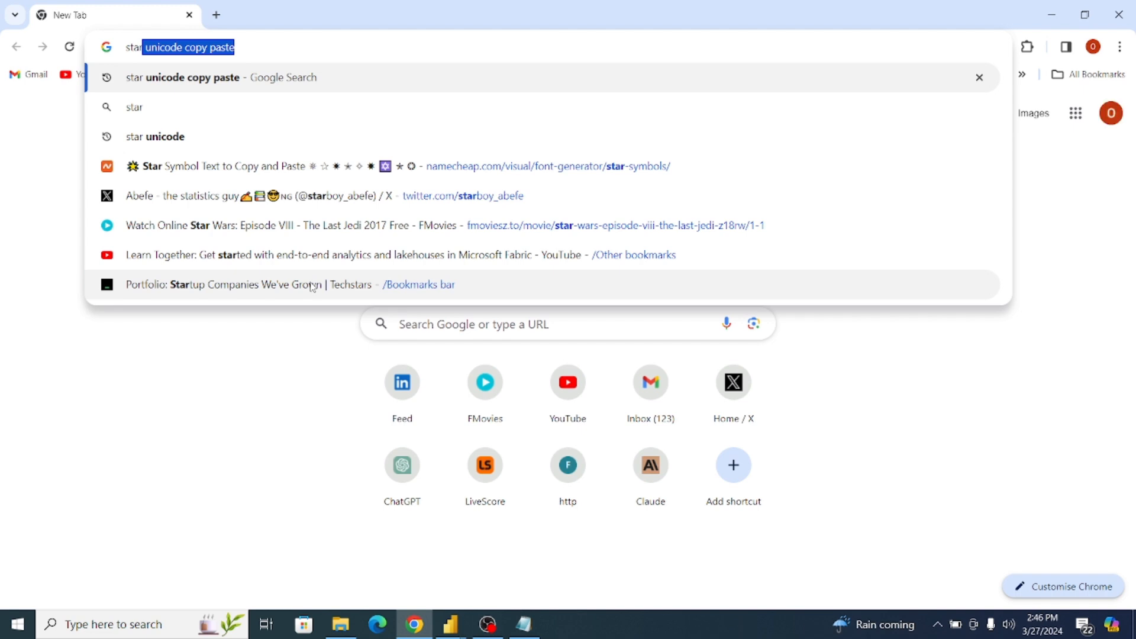
{"action": "key", "text": "Return"}
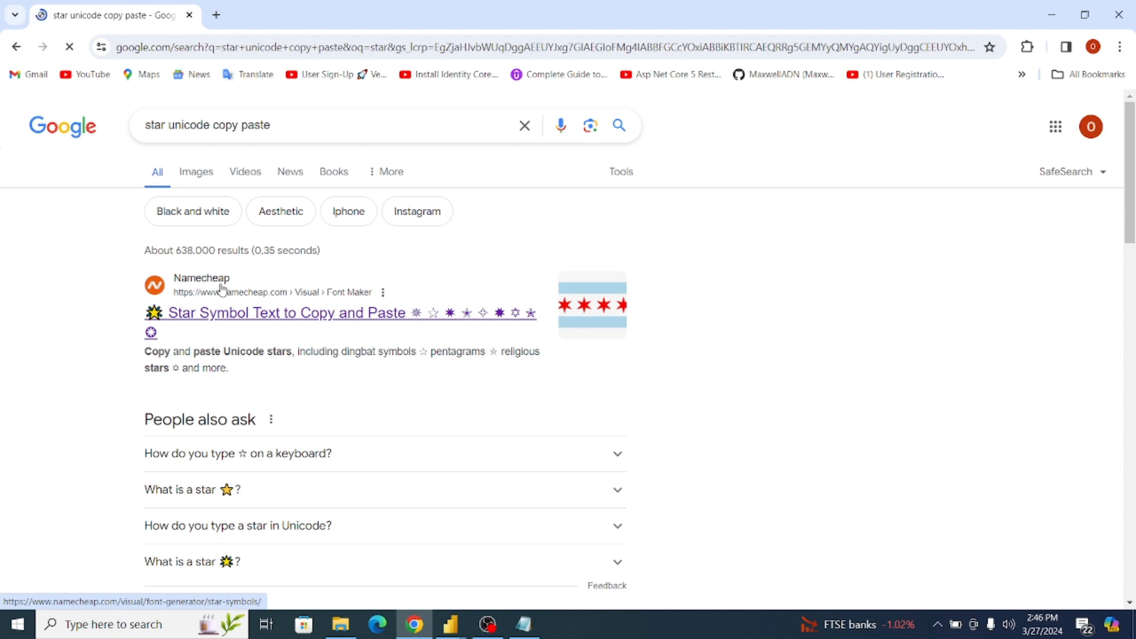
{"action": "left_click", "coordinate": [213, 323]}
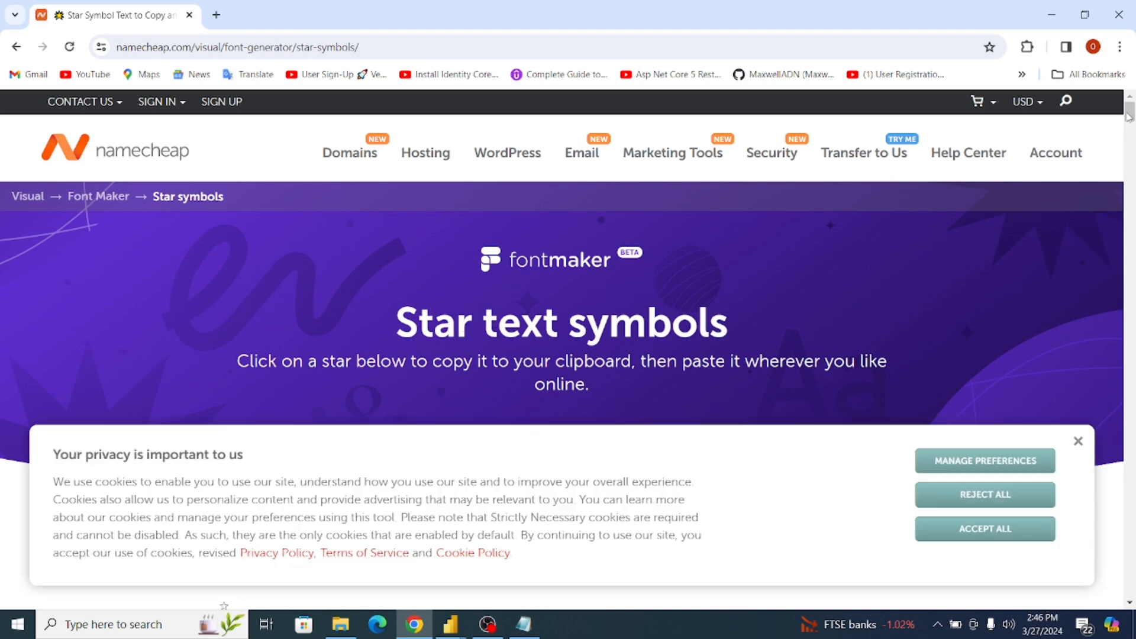
{"action": "scroll", "coordinate": [816, 200], "scroll_direction": "down", "scroll_amount": 10}
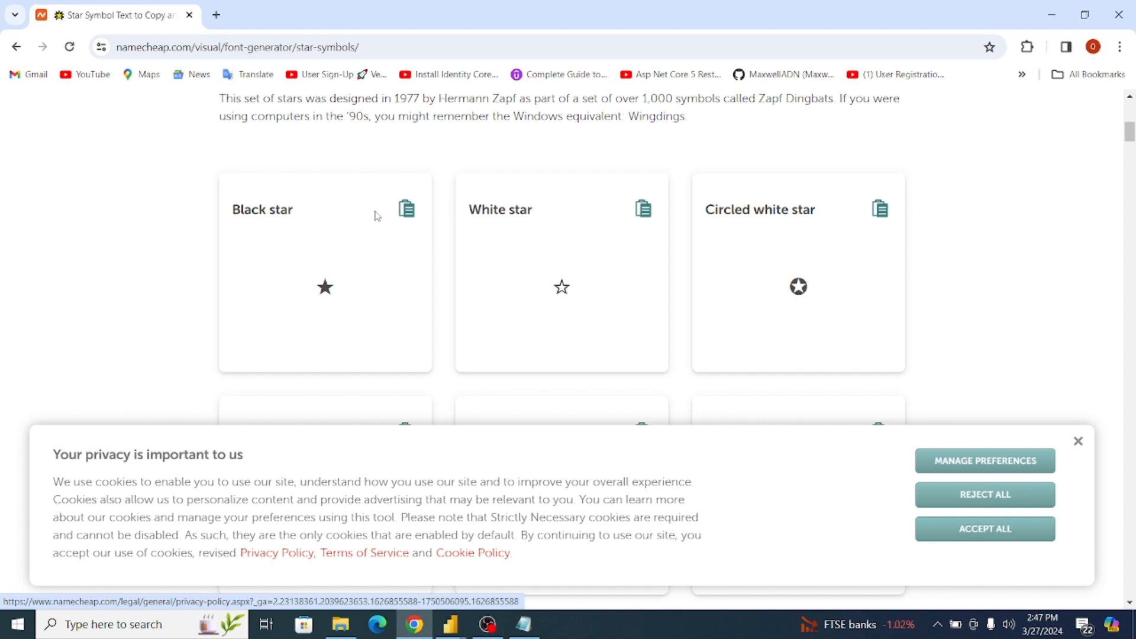
{"action": "left_click", "coordinate": [408, 210]}
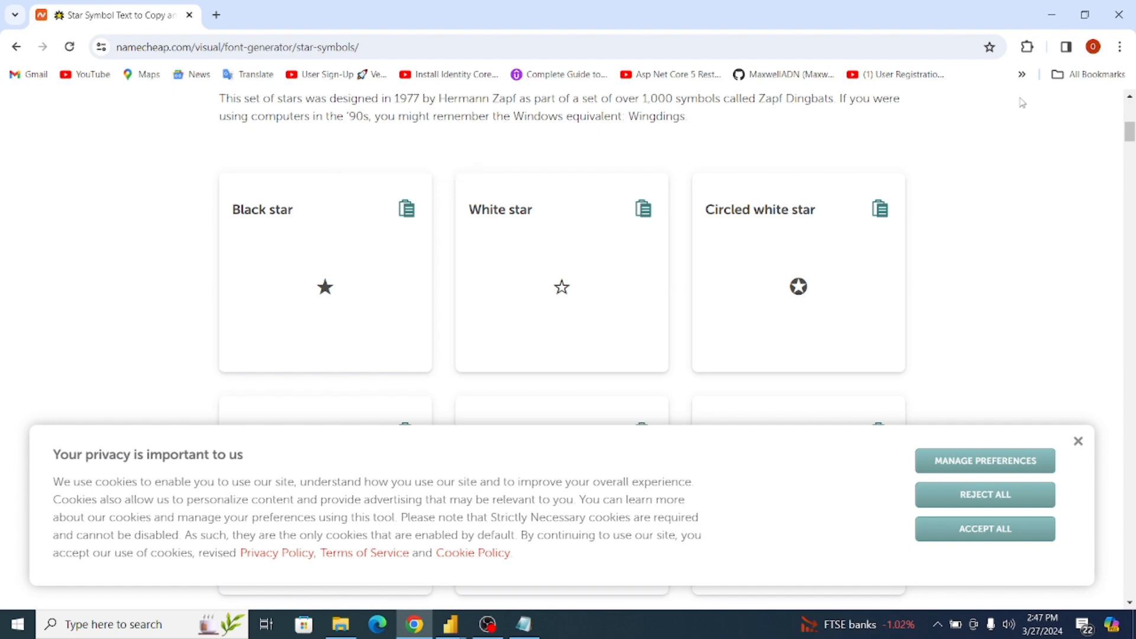
Close Chrome, re-enter the ★ symbol in the formula's reviews.rating = 1 condition, and add the rating.icon custom column.
{"action": "left_click", "coordinate": [1118, 15]}
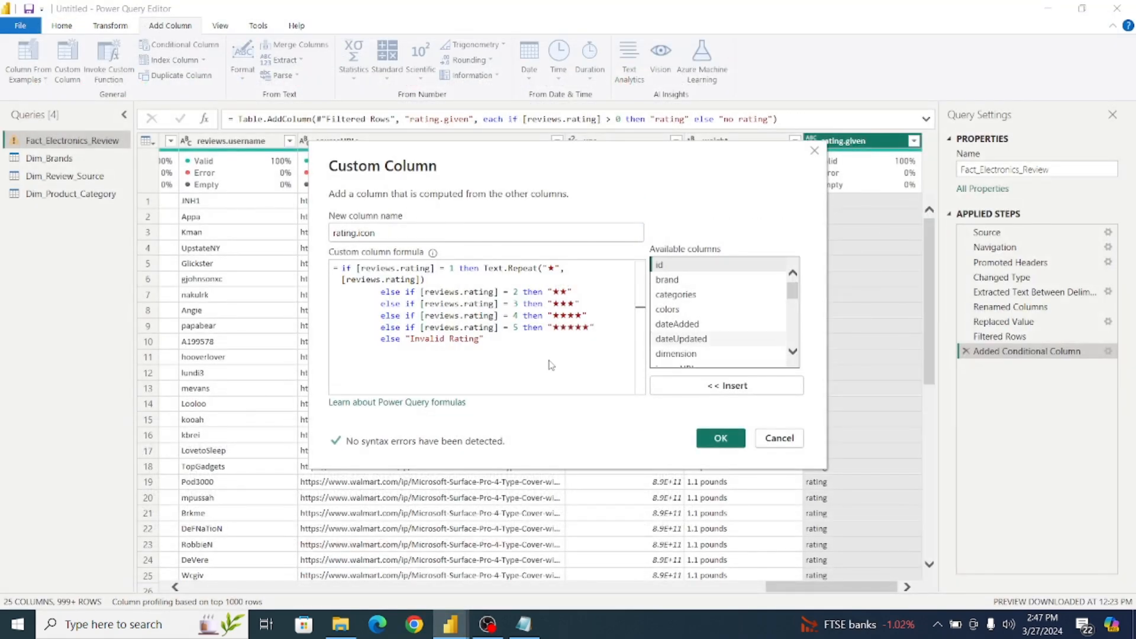
{"action": "left_click", "coordinate": [554, 270]}
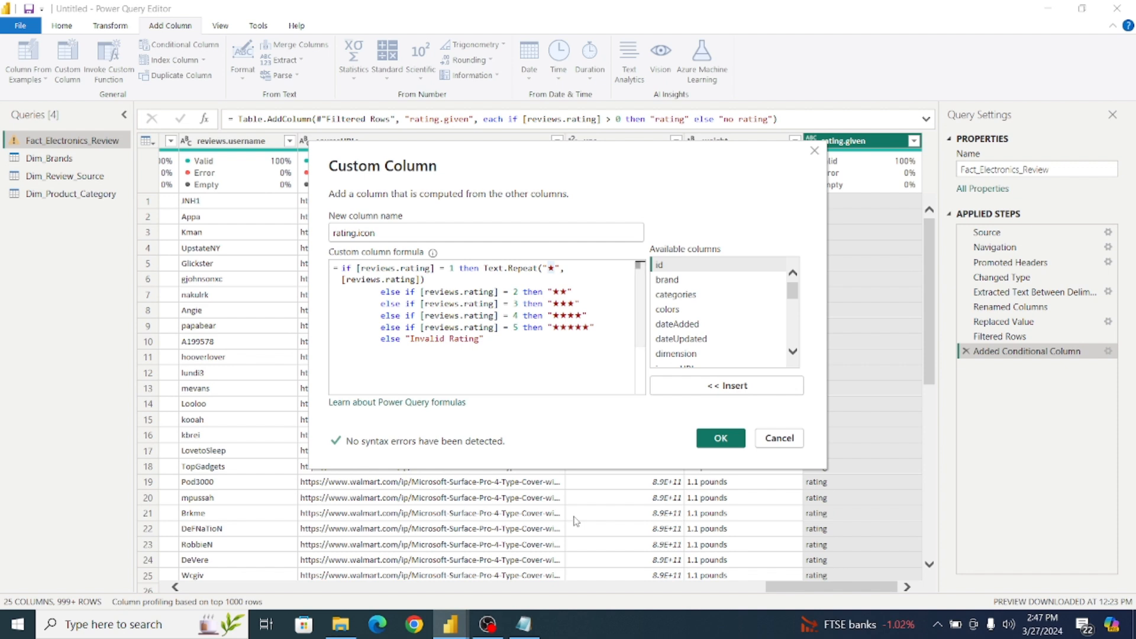
{"action": "key", "text": "BackSpace"}
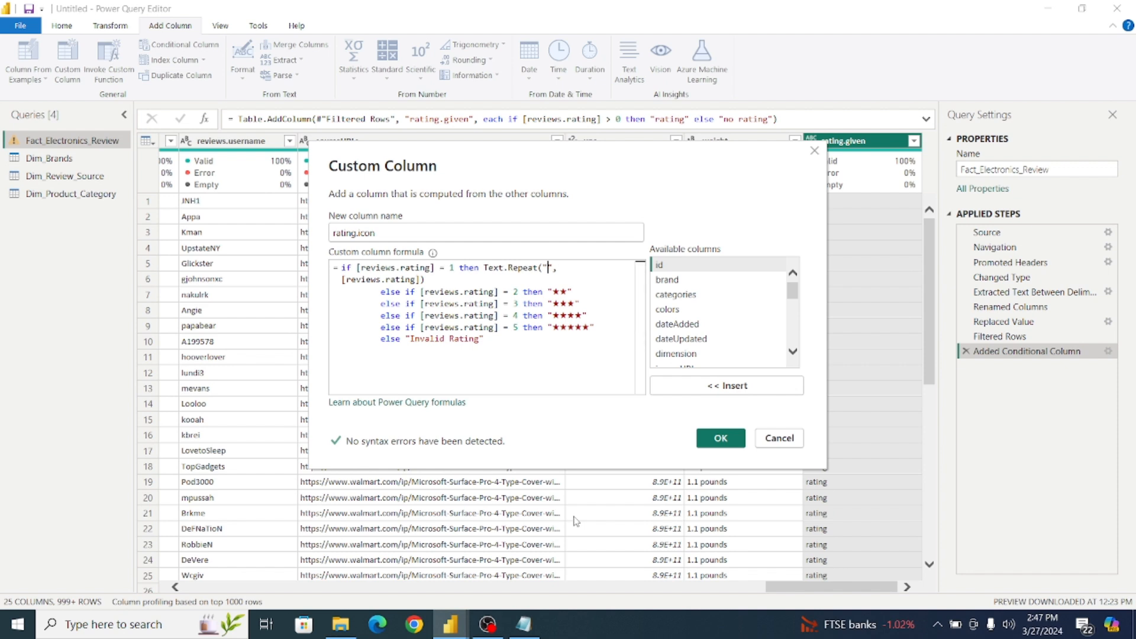
{"action": "key", "text": "ctrl+z"}
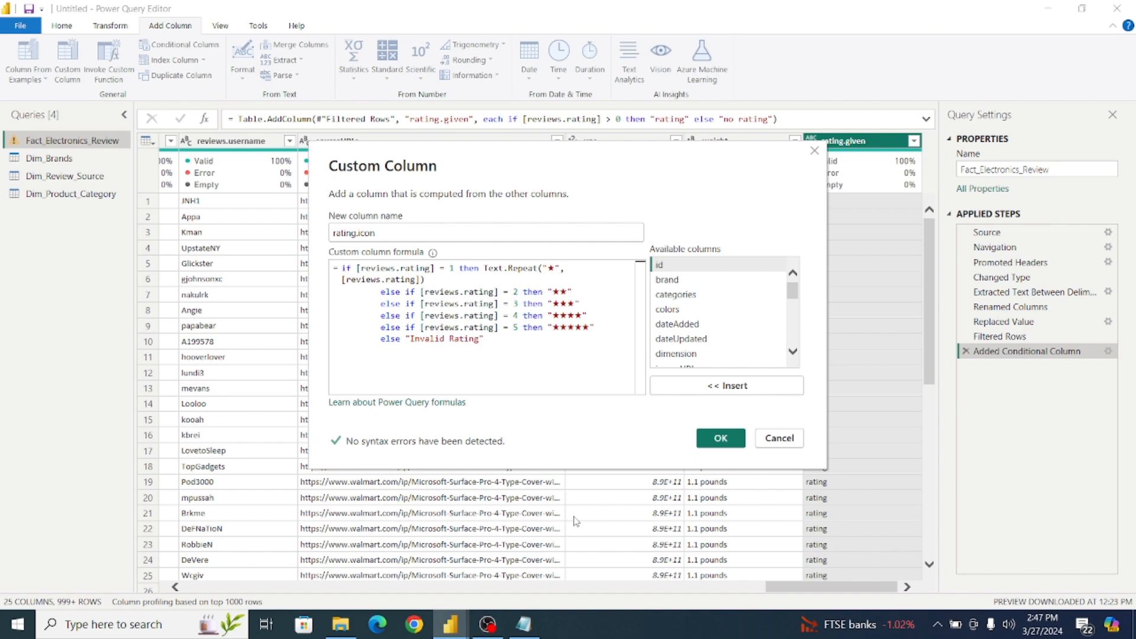
{"action": "left_click", "coordinate": [719, 440]}
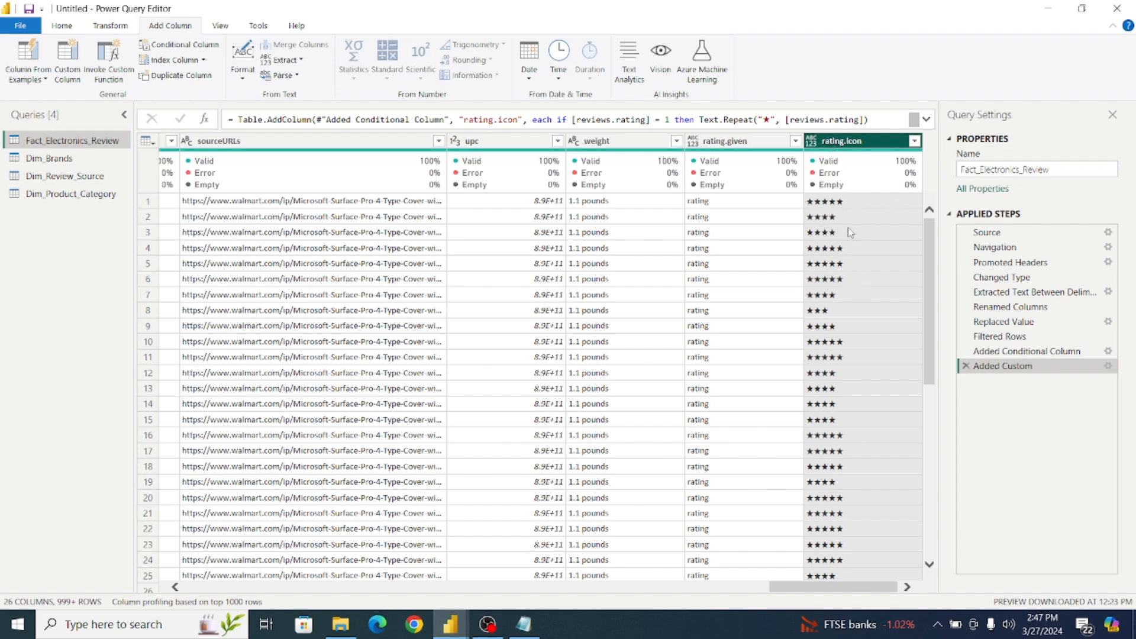
Close the Untitled query editor with its changes applied and switch to the Untitled report window.
{"action": "left_click", "coordinate": [21, 26]}
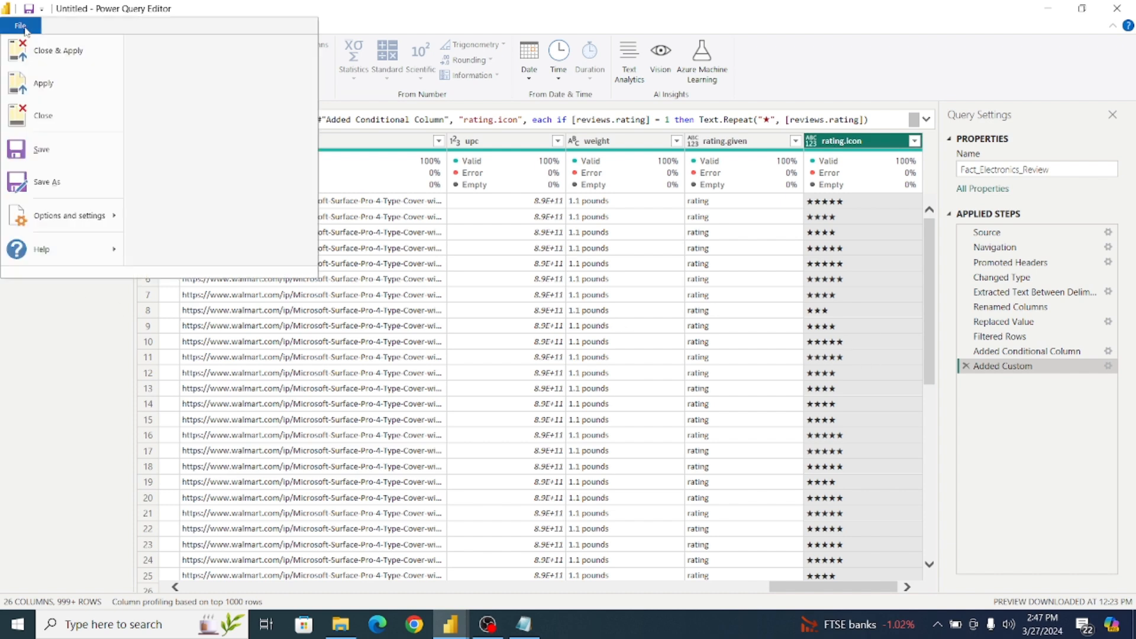
{"action": "left_click", "coordinate": [48, 56]}
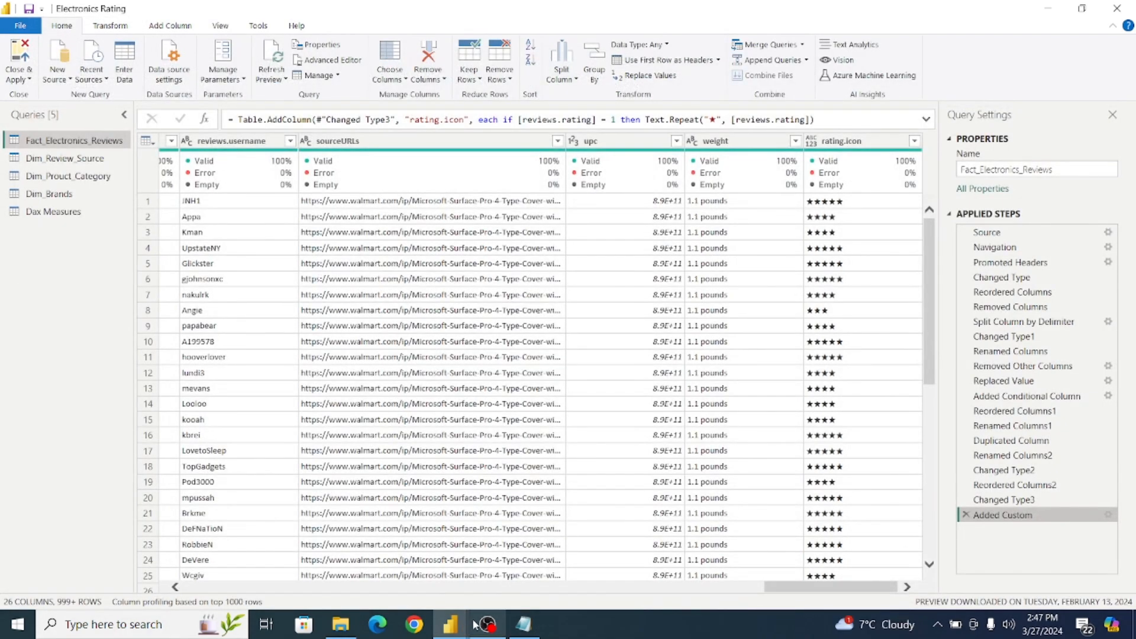
{"action": "mouse_move", "coordinate": [467, 625]}
{"action": "left_click", "coordinate": [579, 554]}
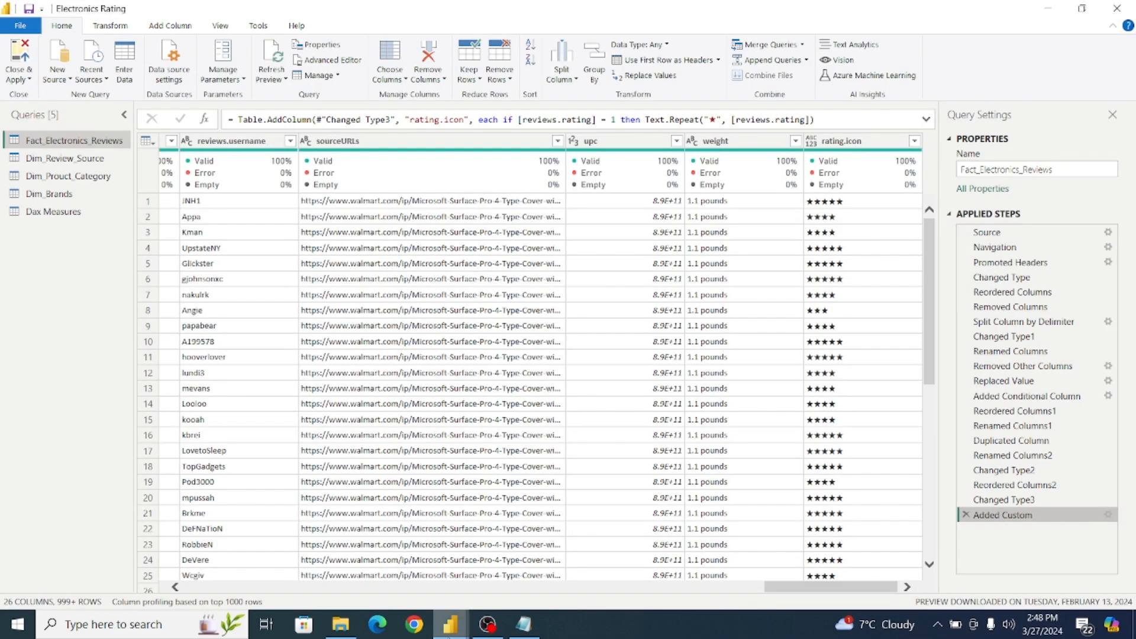
{"action": "mouse_move", "coordinate": [450, 625]}
{"action": "left_click", "coordinate": [592, 571]}
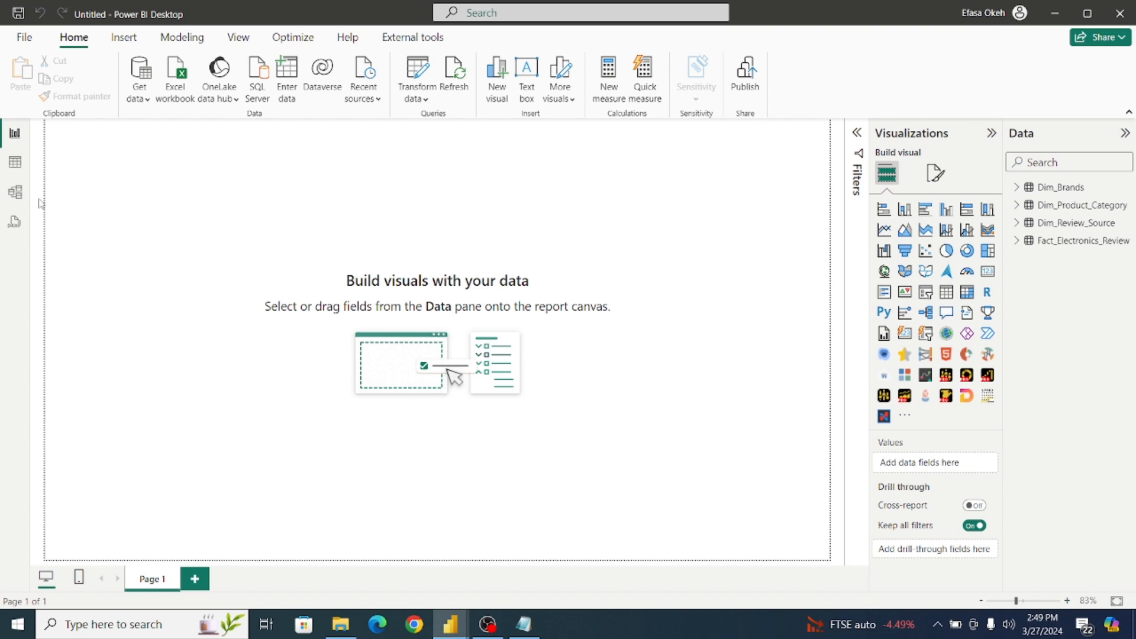
Arrange the model diagram with Dim_Review_Source and Dim_Brands on one side of Fact_Electronics_Review and a lengthened Dim_Product_Category card on the other.
{"action": "left_click", "coordinate": [16, 193]}
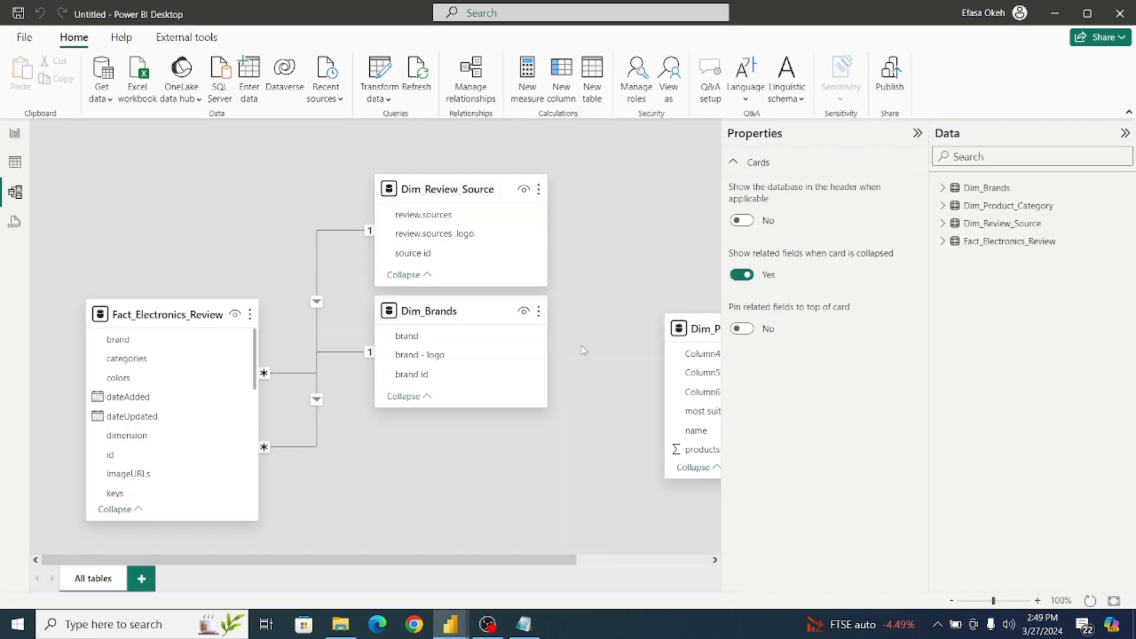
{"action": "left_click", "coordinate": [918, 133]}
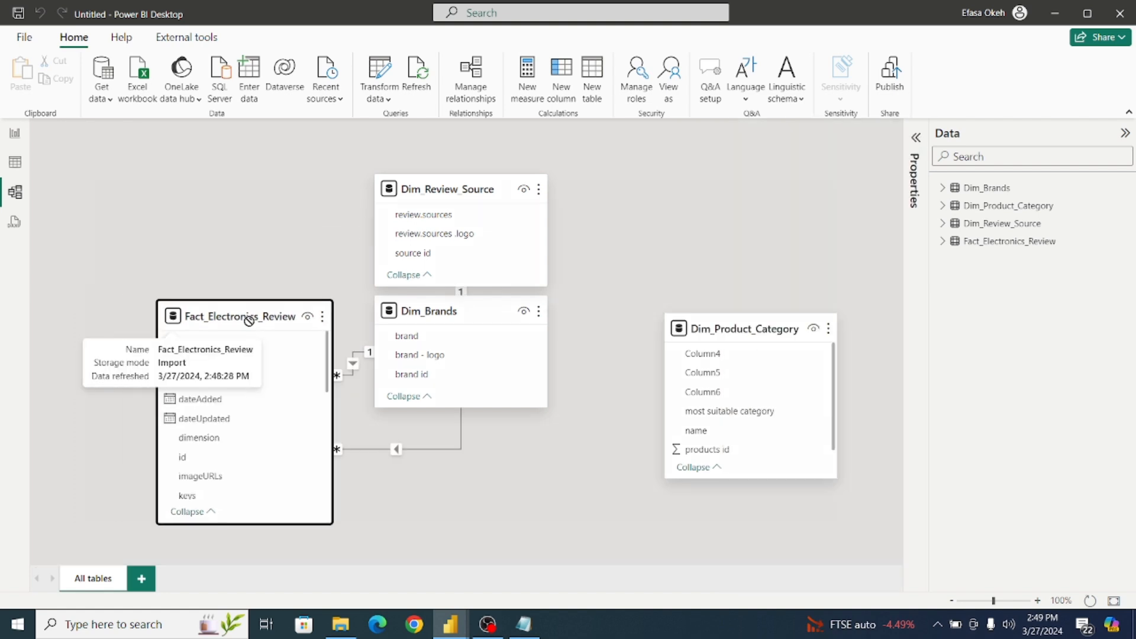
{"action": "left_click_drag", "start_coordinate": [173, 328], "coordinate": [258, 270]}
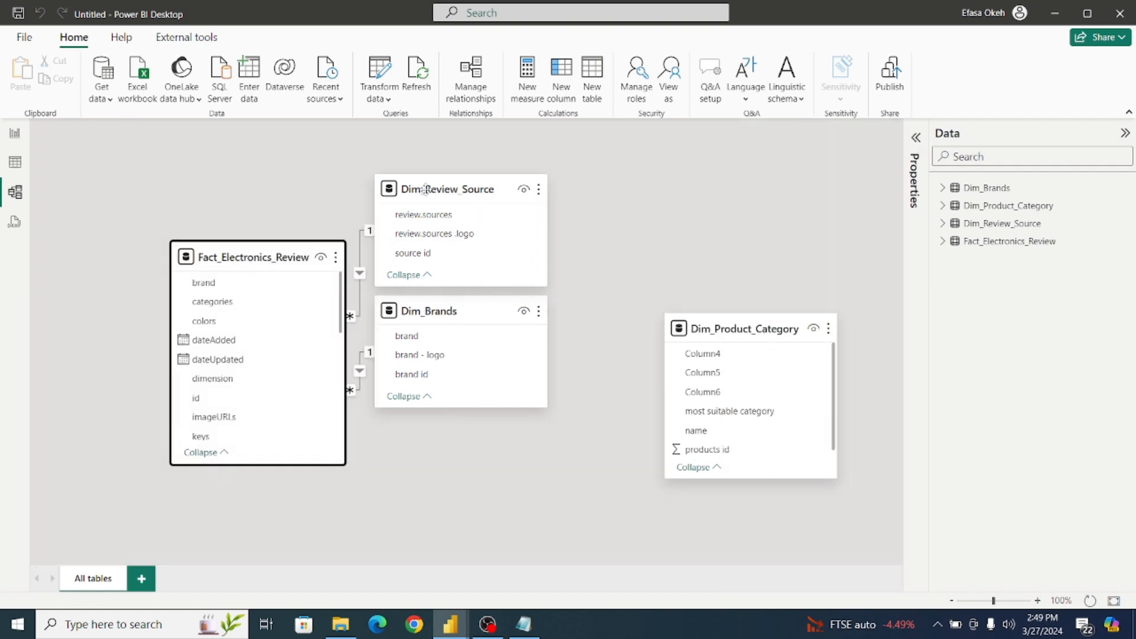
{"action": "left_click_drag", "start_coordinate": [430, 184], "coordinate": [141, 189]}
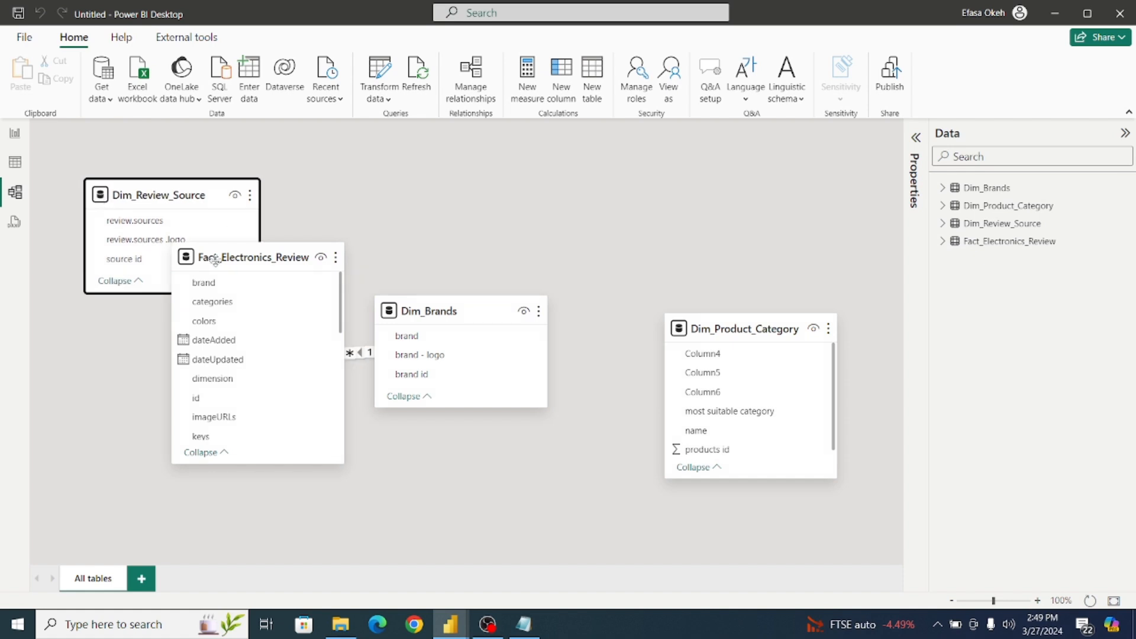
{"action": "left_click_drag", "start_coordinate": [221, 264], "coordinate": [365, 220]}
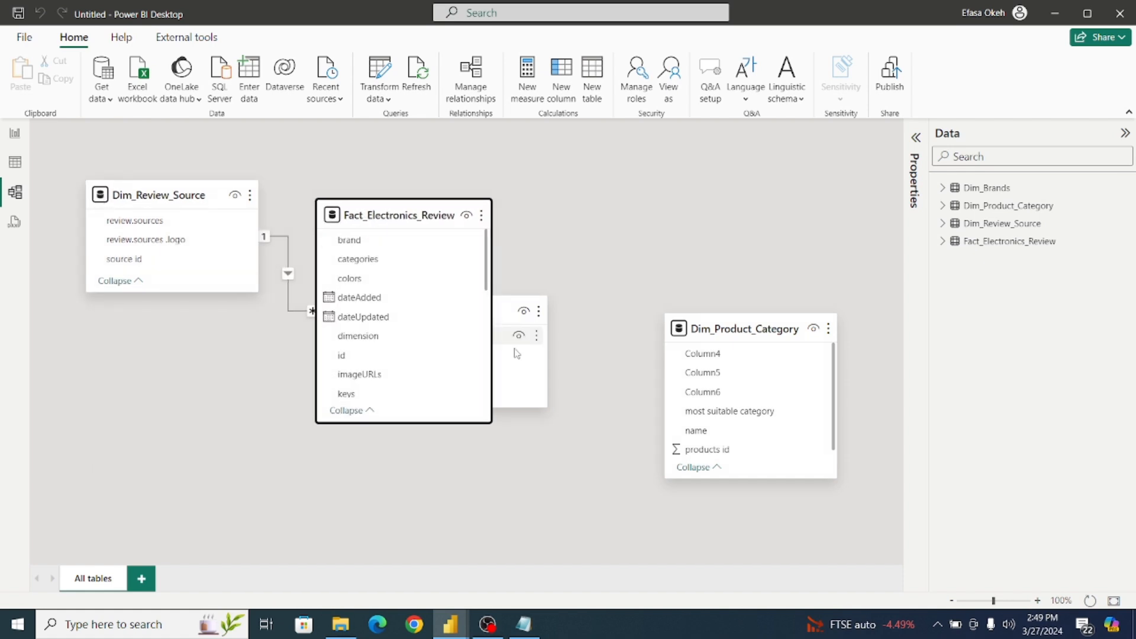
{"action": "left_click", "coordinate": [507, 311]}
{"action": "left_click_drag", "start_coordinate": [431, 302], "coordinate": [172, 398]}
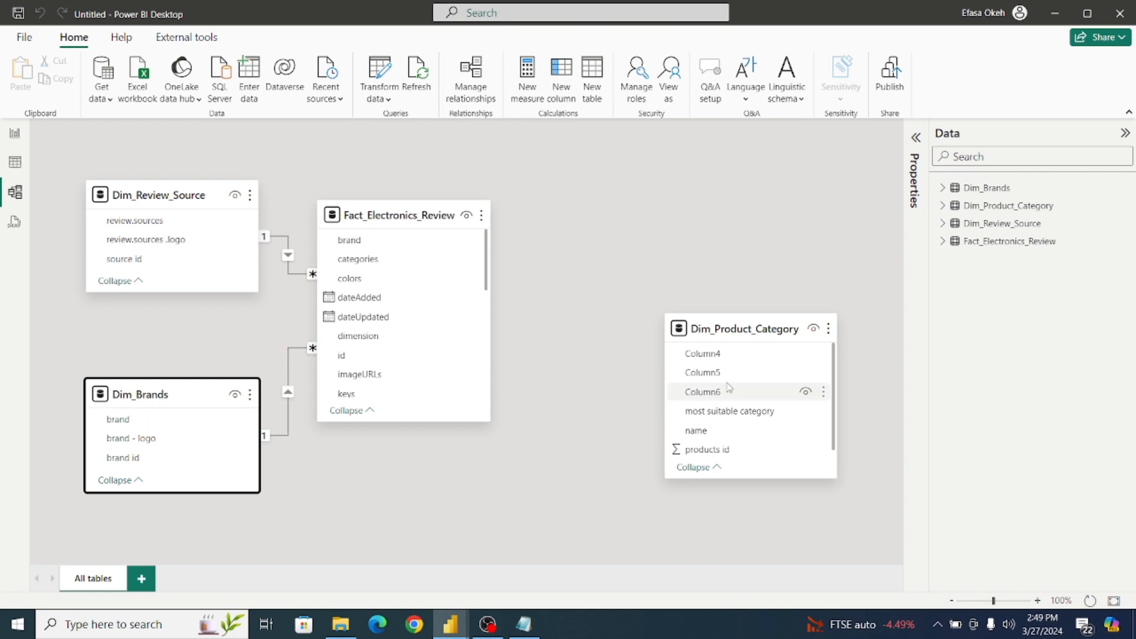
{"action": "left_click_drag", "start_coordinate": [728, 327], "coordinate": [642, 224]}
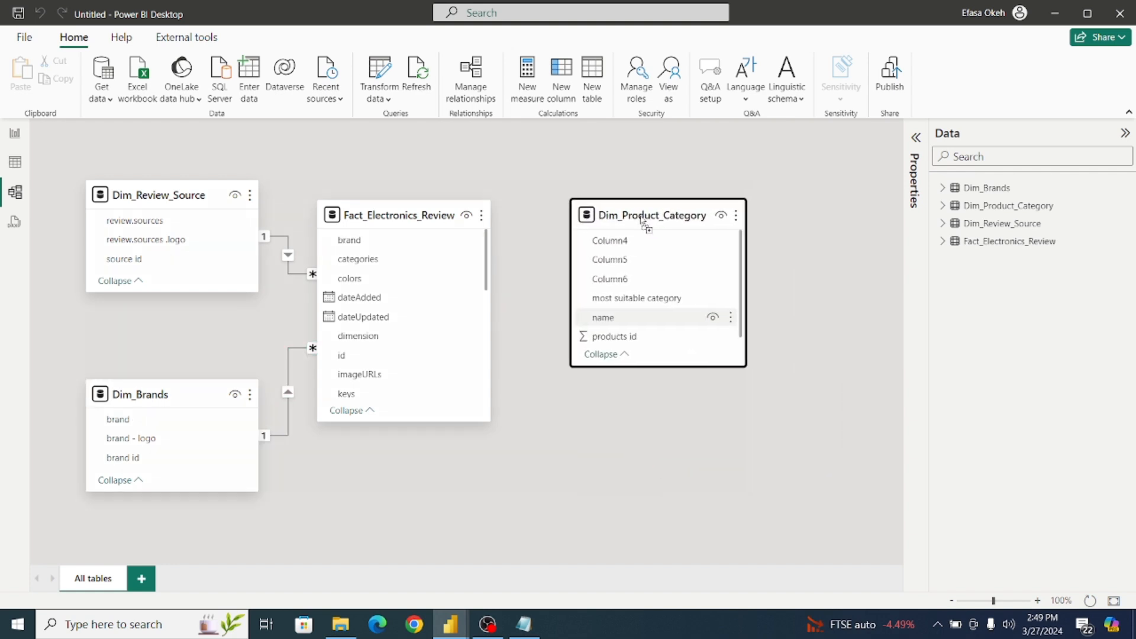
{"action": "left_click_drag", "start_coordinate": [703, 363], "coordinate": [723, 445]}
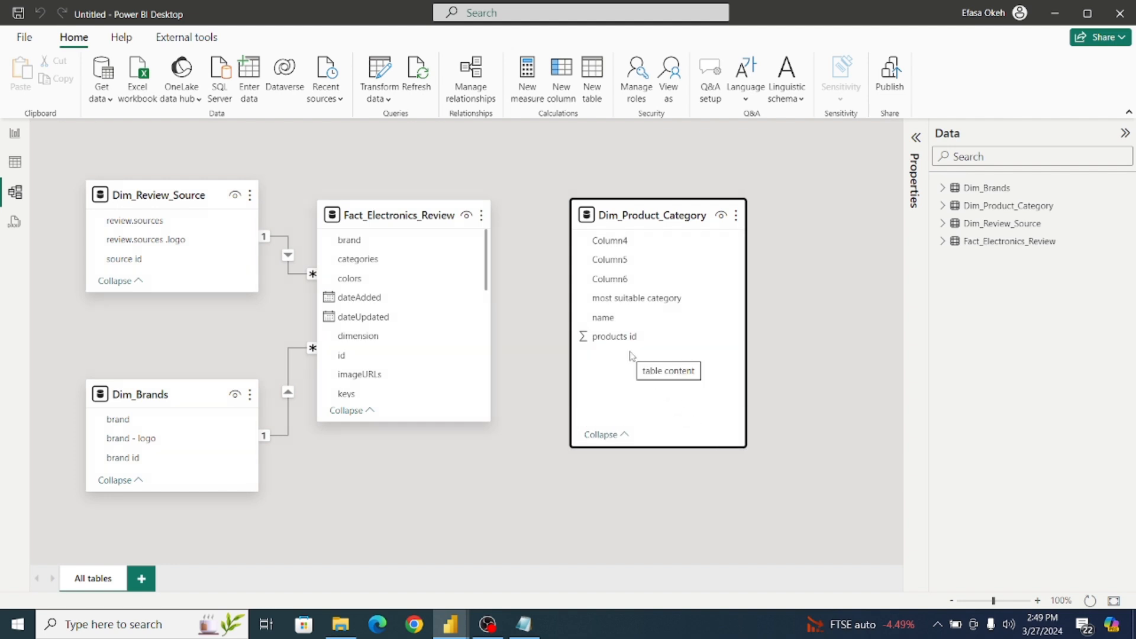
Relate the name field of Dim_Product_Category to name in Fact_Electronics_Review and nudge both cards upward.
{"action": "left_click", "coordinate": [483, 279]}
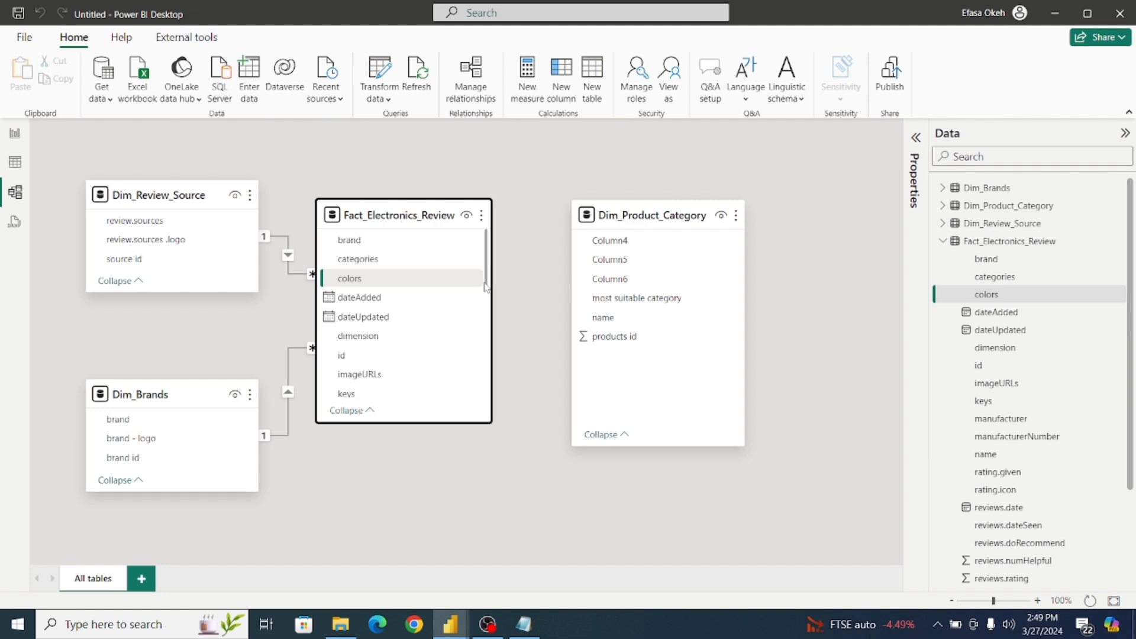
{"action": "left_click_drag", "start_coordinate": [483, 284], "coordinate": [484, 335]}
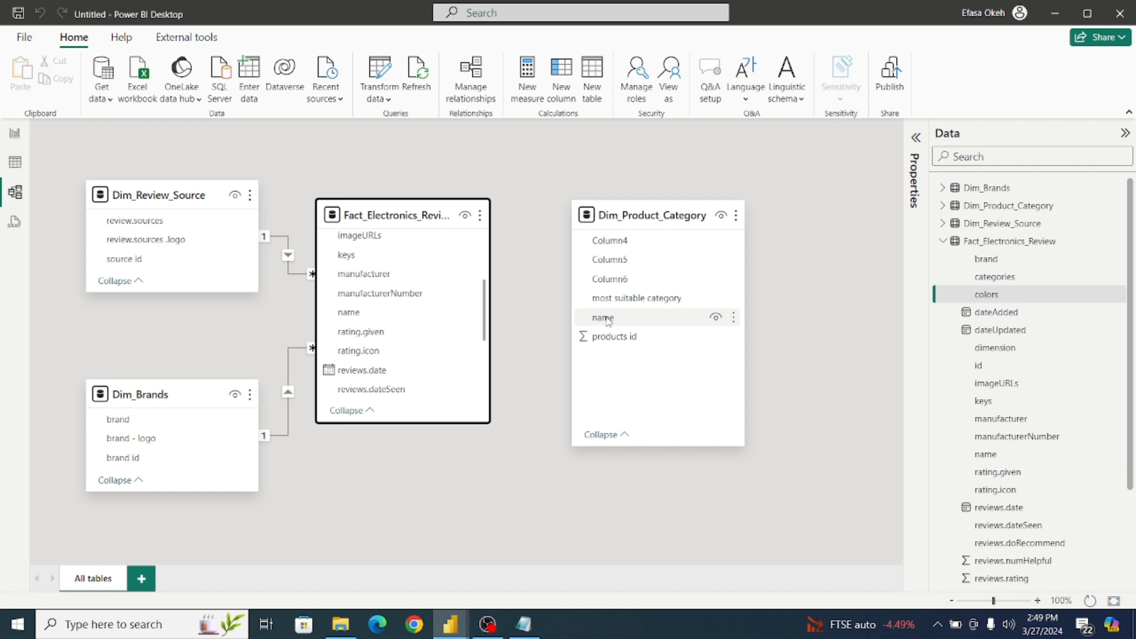
{"action": "left_click_drag", "start_coordinate": [607, 321], "coordinate": [355, 317]}
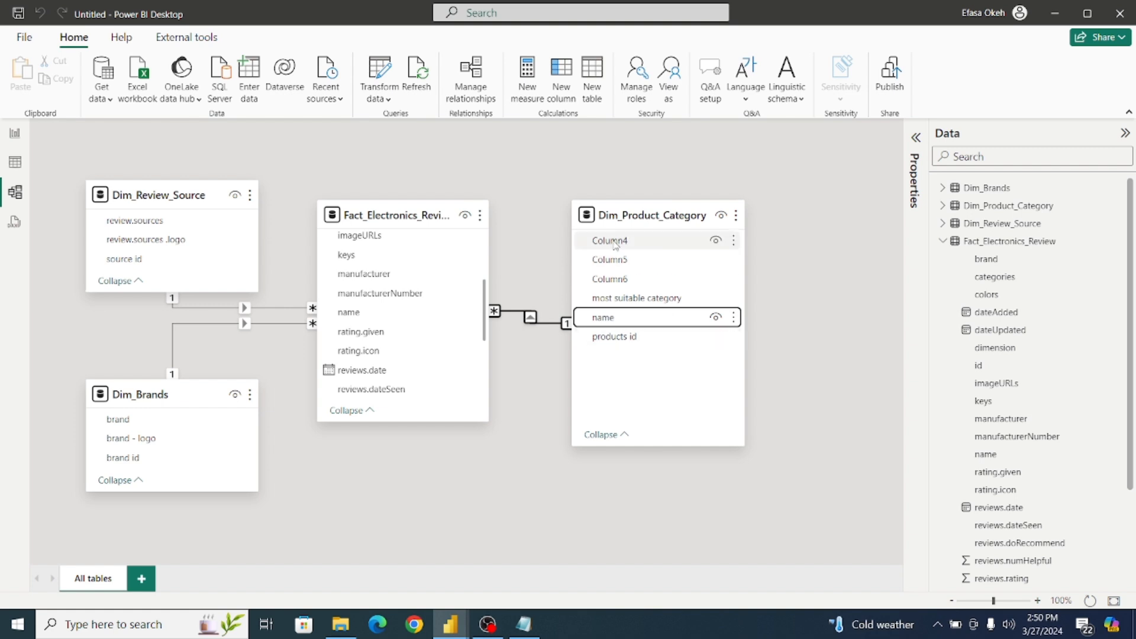
{"action": "left_click_drag", "start_coordinate": [615, 223], "coordinate": [611, 215]}
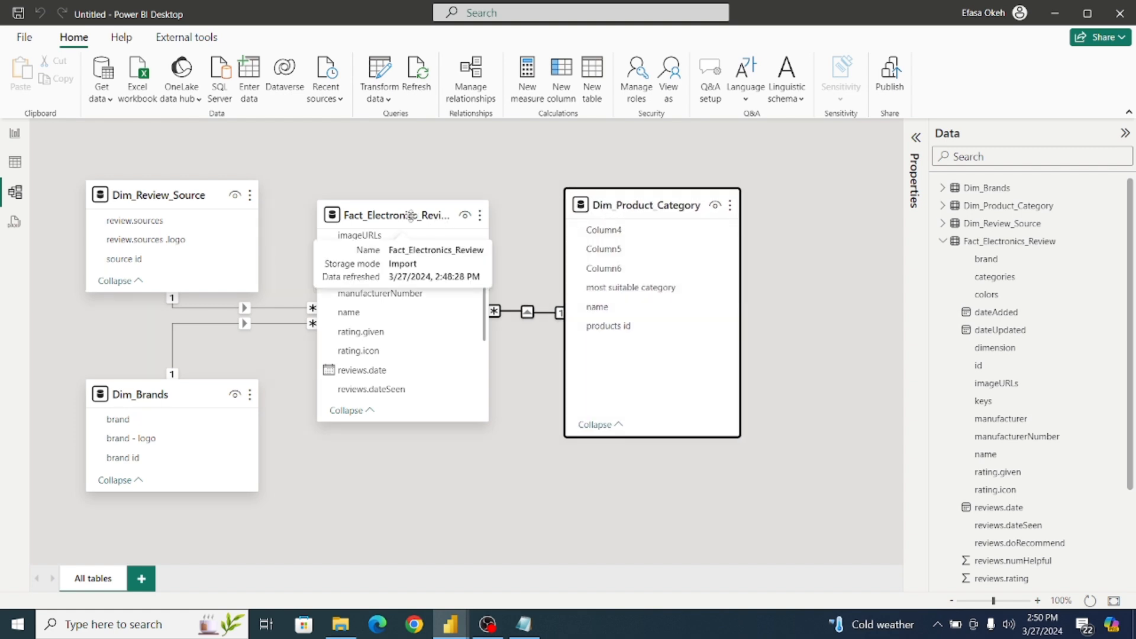
{"action": "left_click_drag", "start_coordinate": [414, 222], "coordinate": [412, 209]}
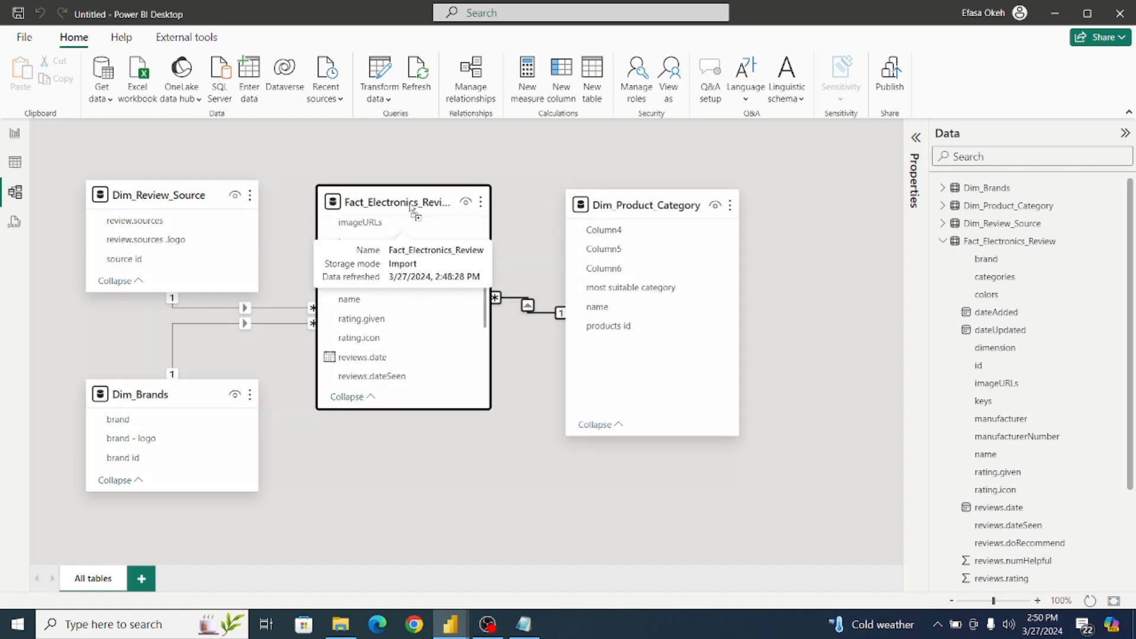
In Power Query, remove Column4, Column5 and Column6 from Dim_Product_Category, then close the editor with the change applied.
{"action": "left_click", "coordinate": [380, 93]}
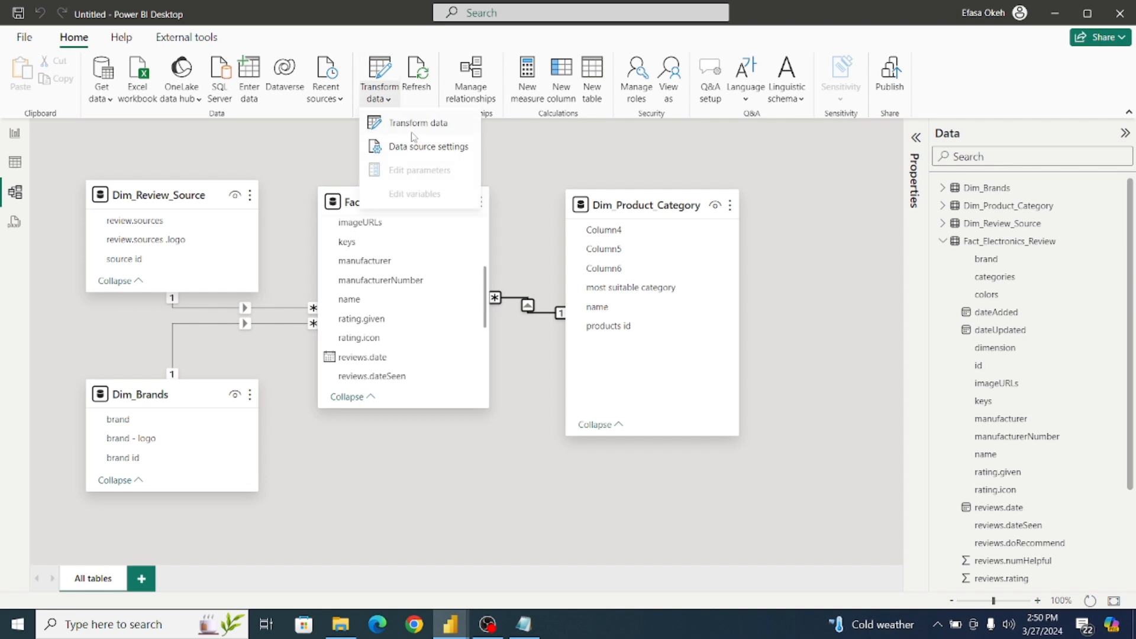
{"action": "left_click", "coordinate": [418, 126]}
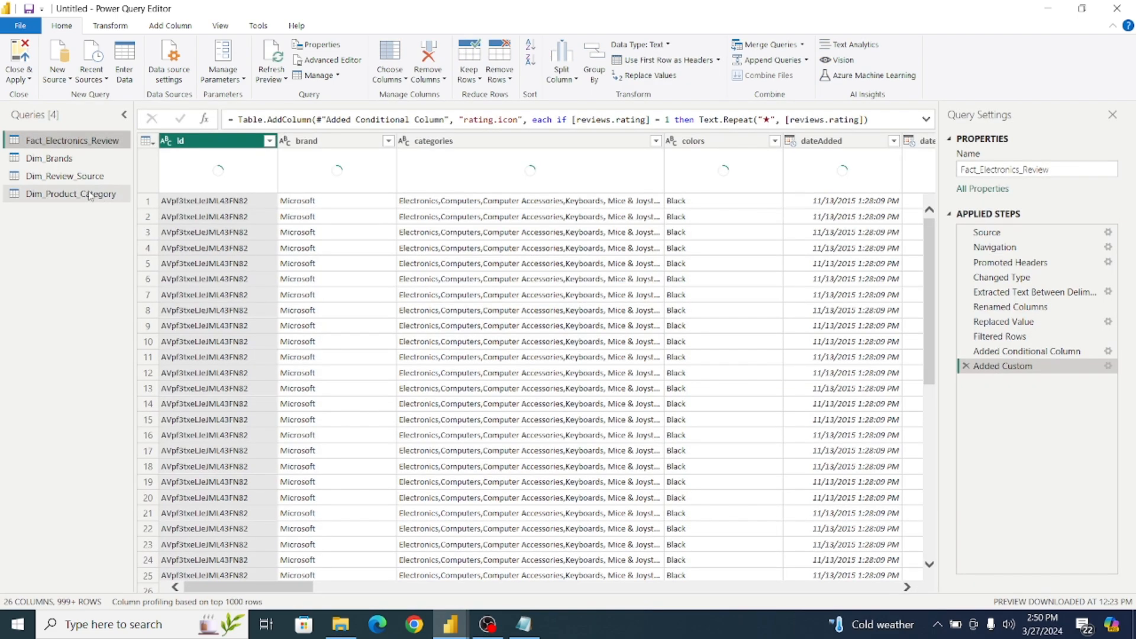
{"action": "left_click", "coordinate": [73, 196]}
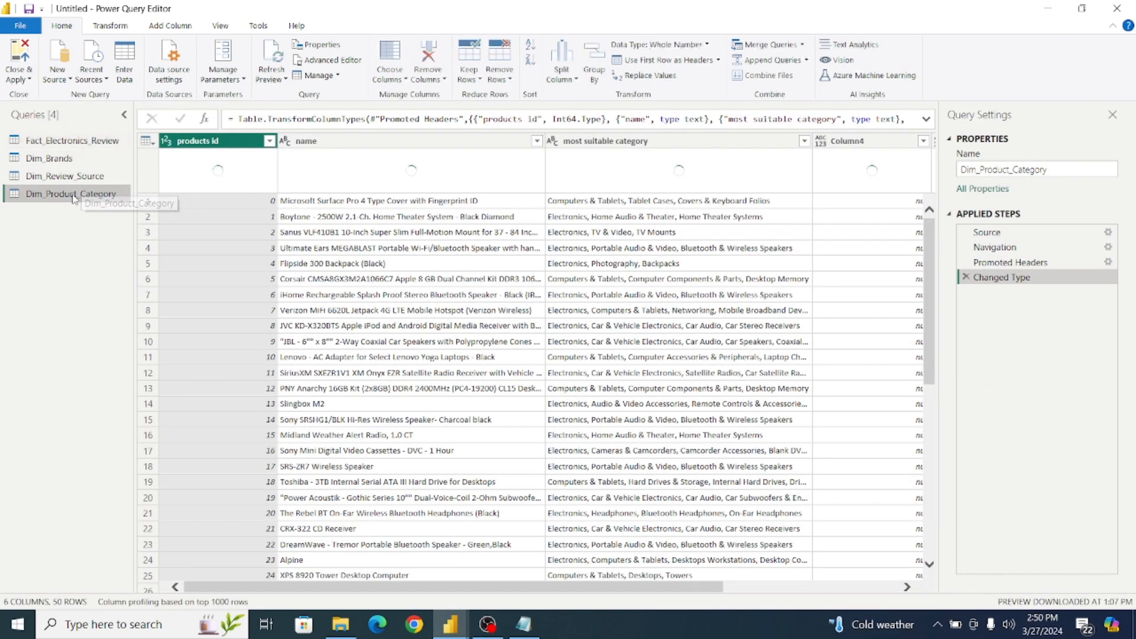
{"action": "left_click_drag", "start_coordinate": [396, 587], "coordinate": [631, 588]}
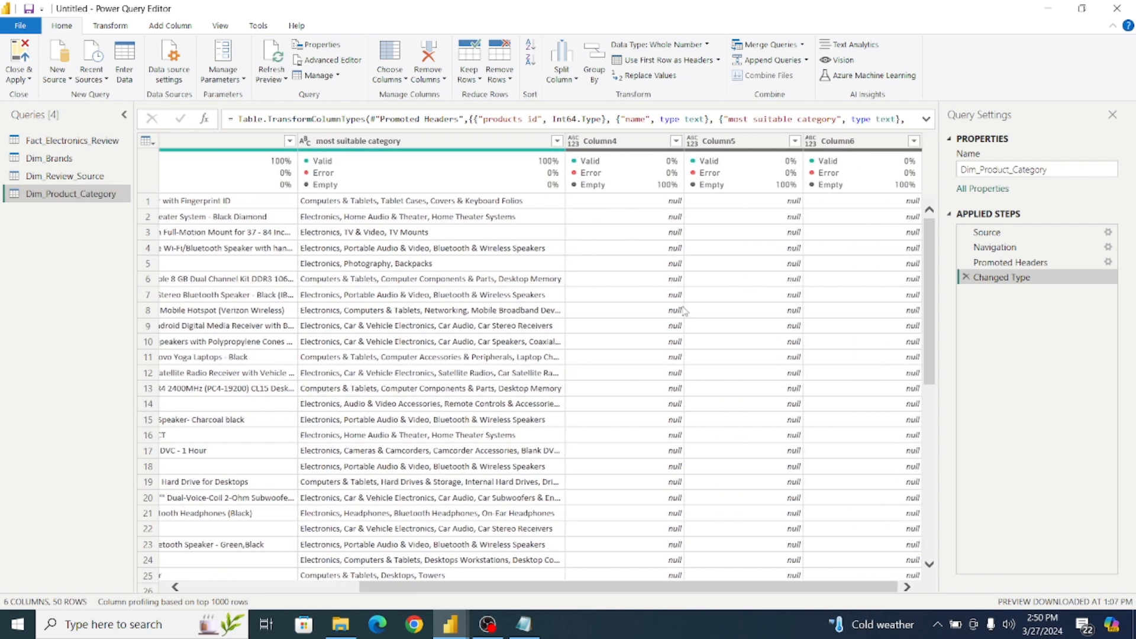
{"action": "left_click", "coordinate": [632, 142]}
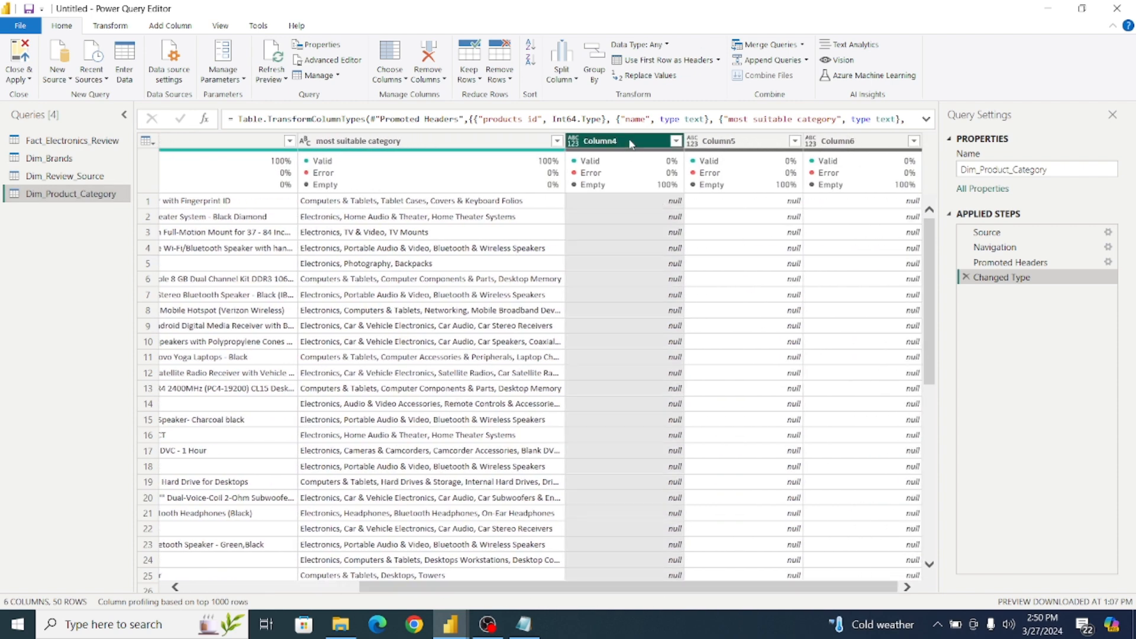
{"action": "left_click", "coordinate": [736, 148], "text": "ctrl"}
{"action": "left_click", "coordinate": [827, 150], "text": "ctrl"}
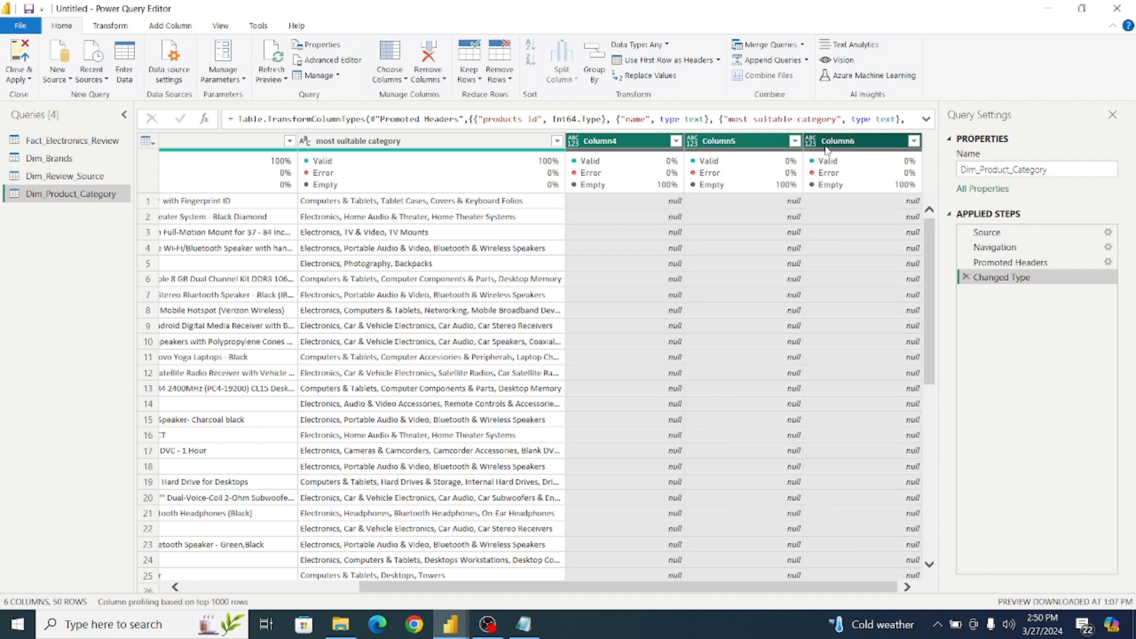
{"action": "right_click", "coordinate": [826, 149]}
{"action": "left_click", "coordinate": [864, 173]}
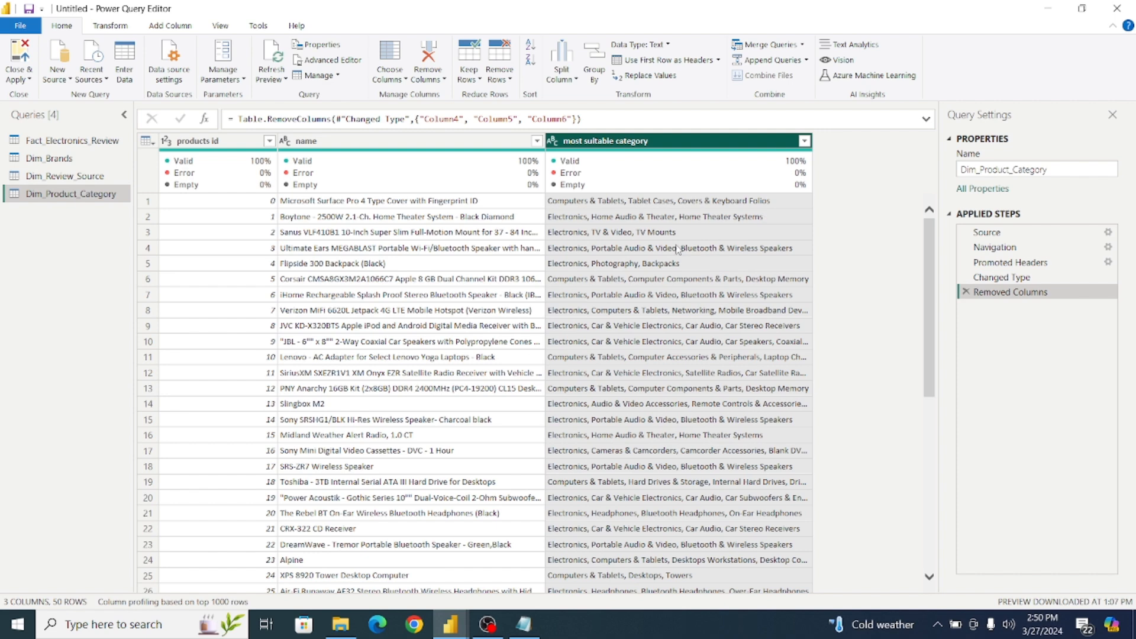
{"action": "left_click", "coordinate": [23, 77]}
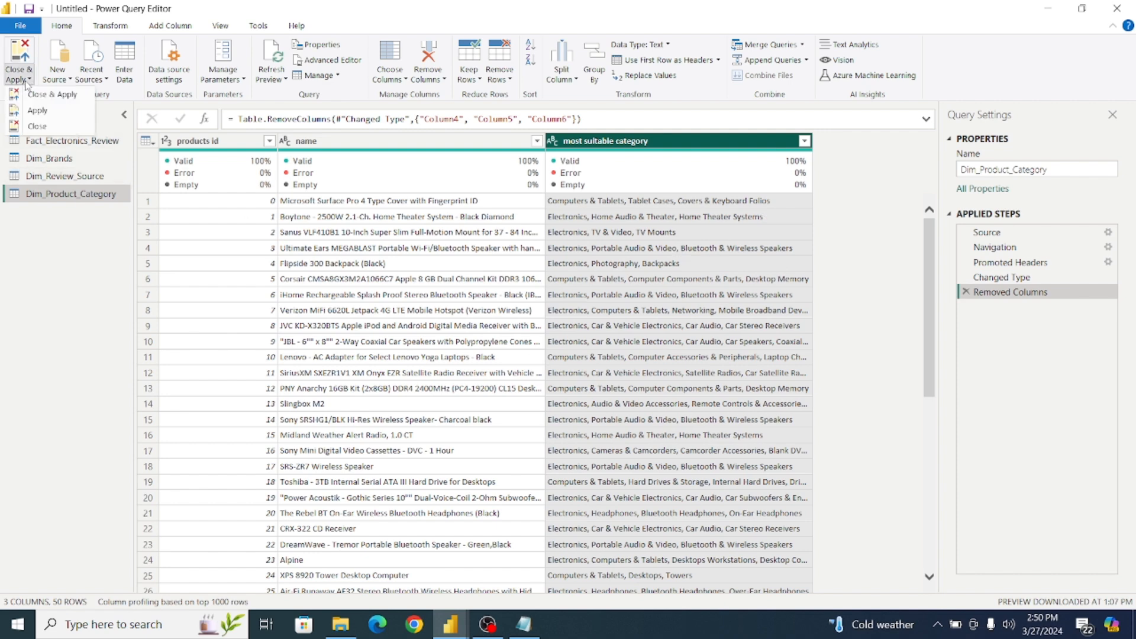
{"action": "left_click", "coordinate": [46, 96]}
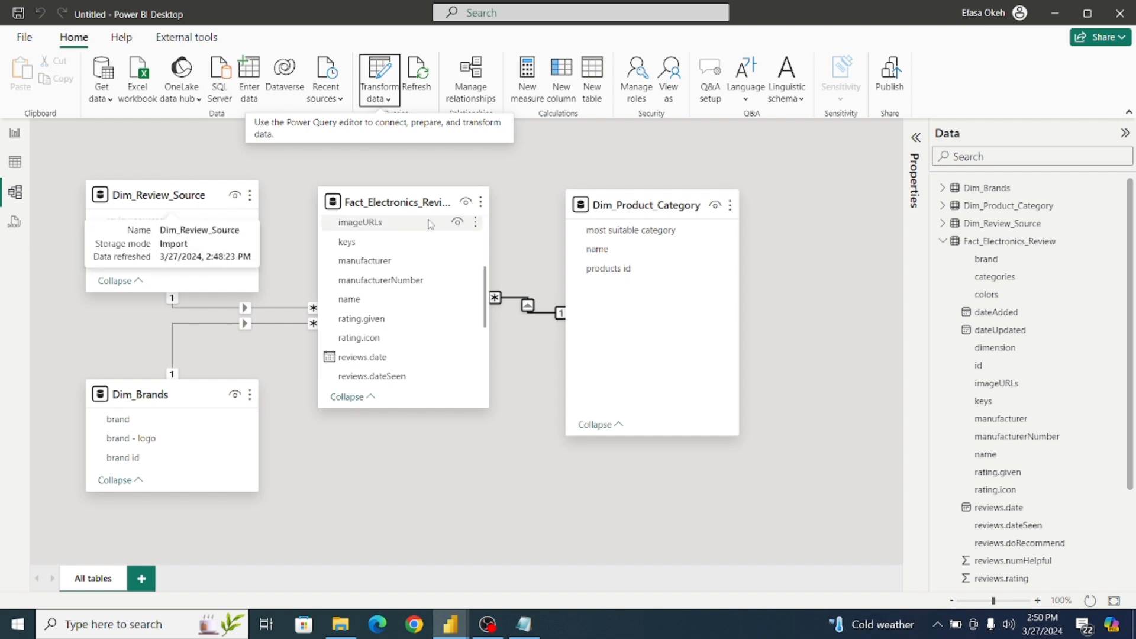
Create a calculated table with the formula Dim_Date = CALENDARAUTO().
{"action": "left_click", "coordinate": [946, 242]}
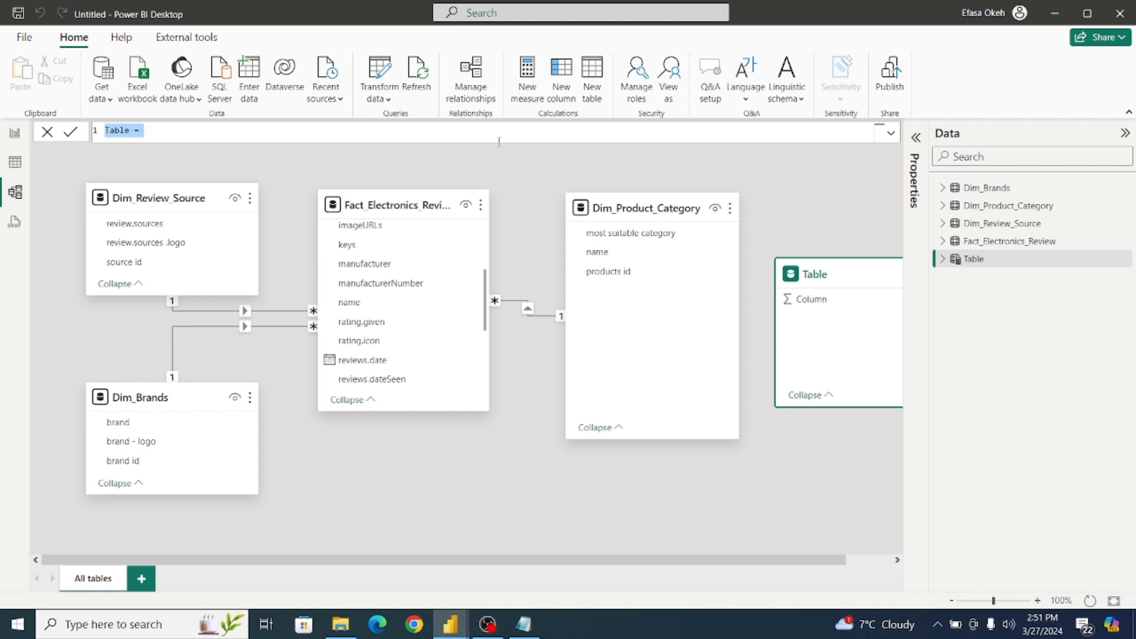
{"action": "type", "text": "Dim_Date = "}
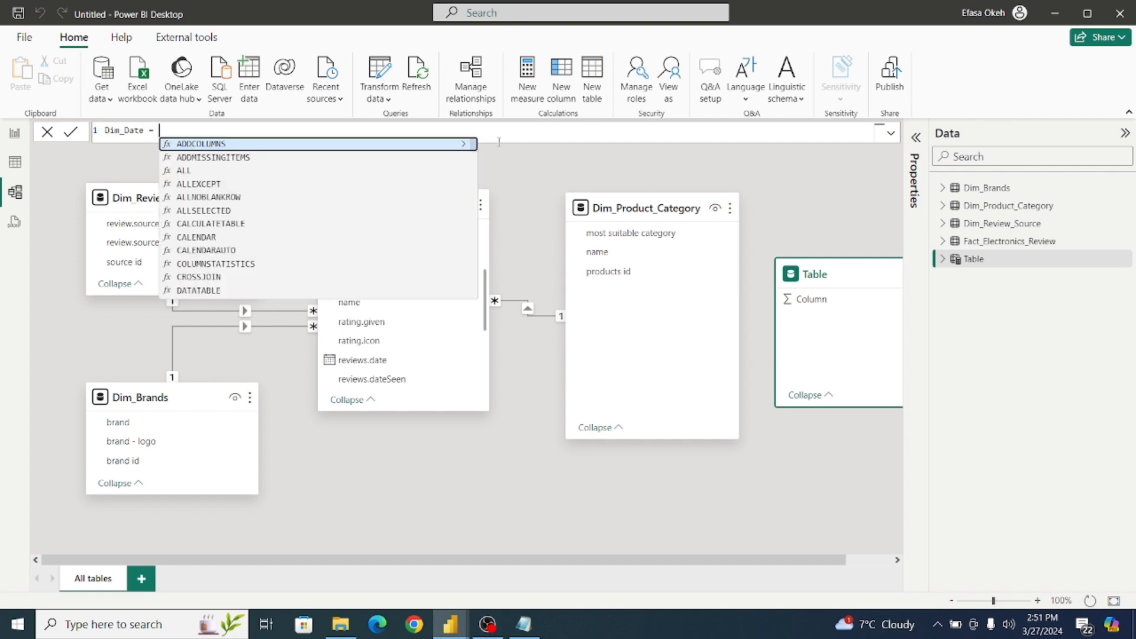
{"action": "type", "text": "Cal"}
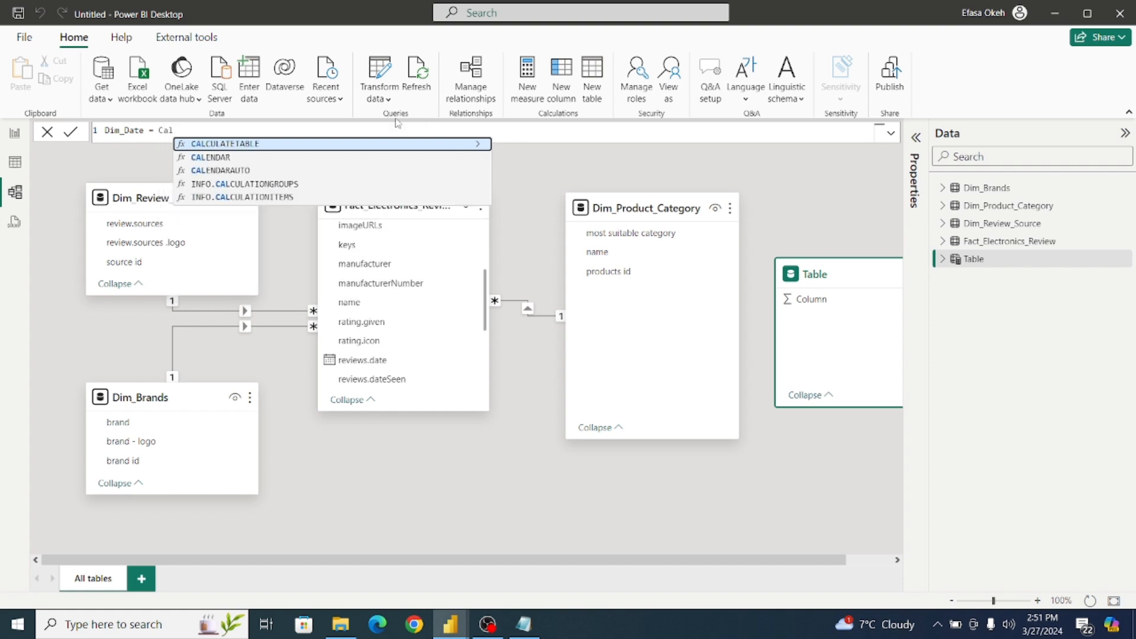
{"action": "left_click", "coordinate": [249, 171]}
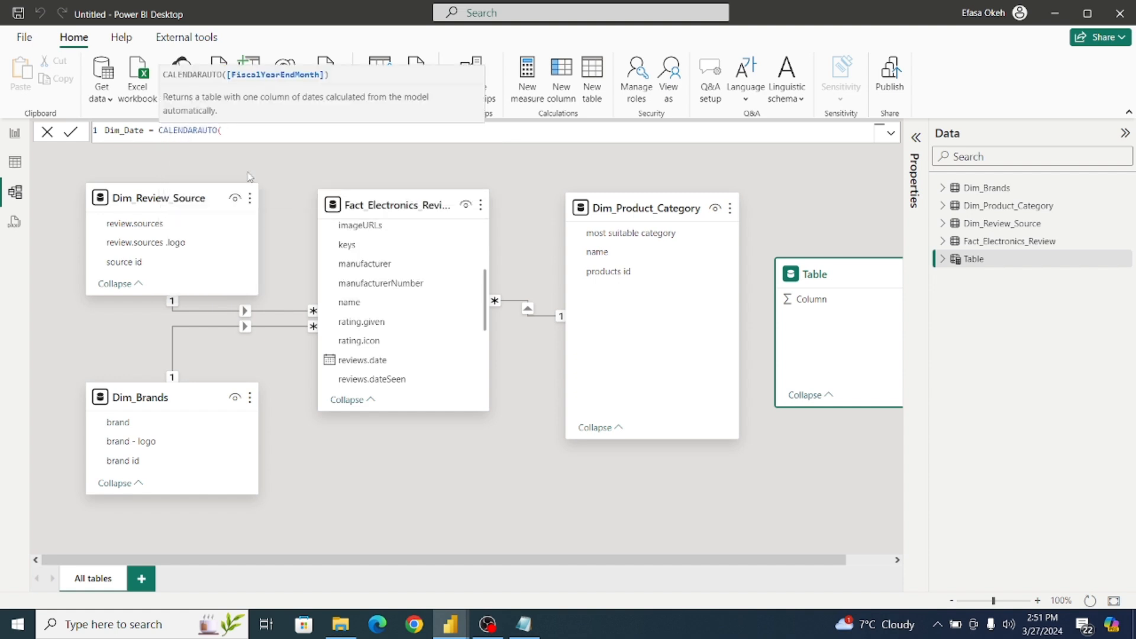
{"action": "type", "text": ")"}
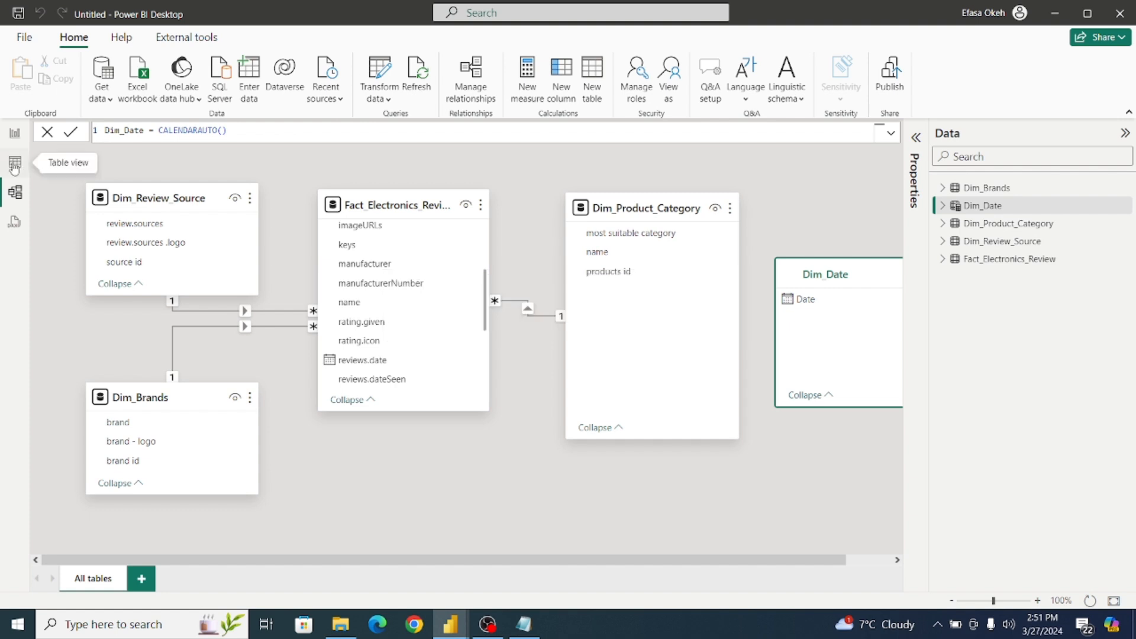
In the table view, format the Date column of Dim_Date as dd/mm/yyyy.
{"action": "left_click", "coordinate": [15, 164]}
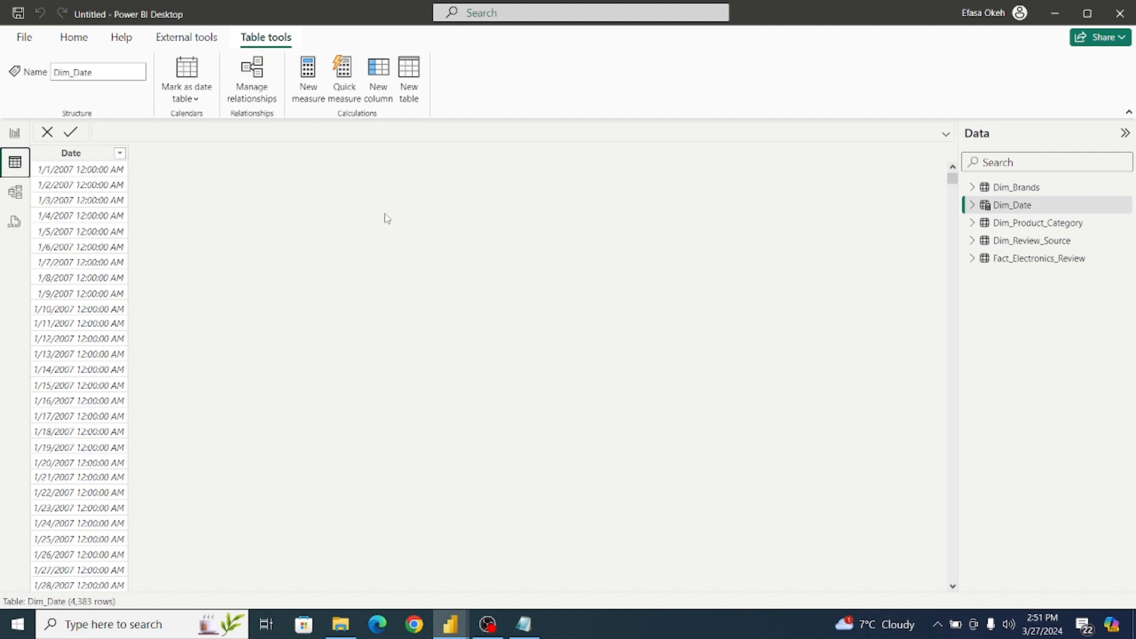
{"action": "left_click", "coordinate": [77, 170]}
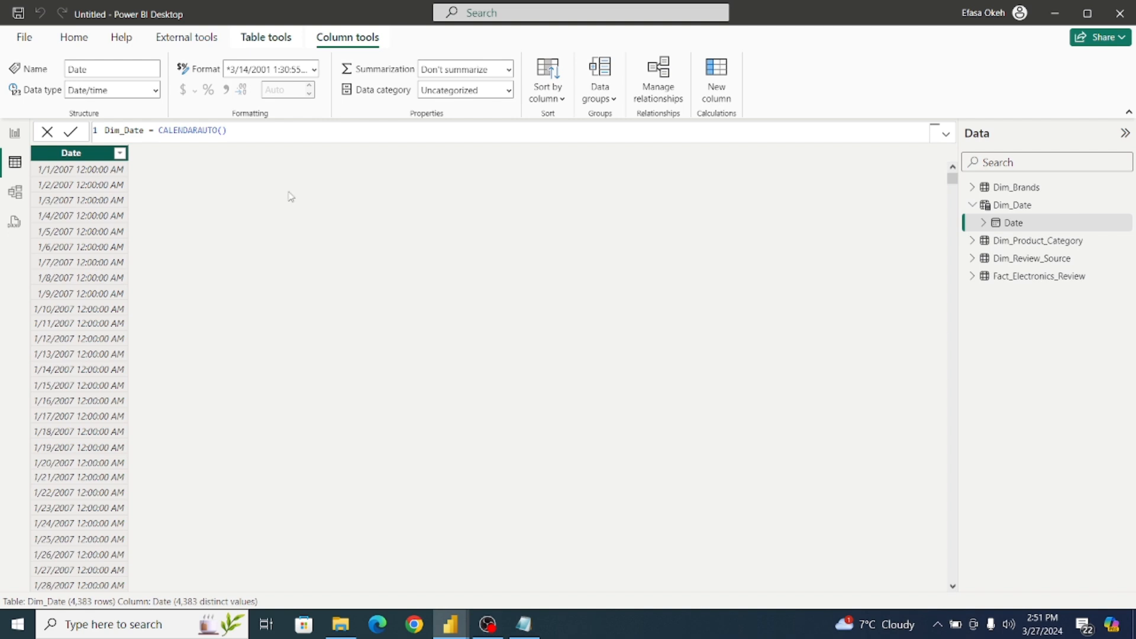
{"action": "left_click", "coordinate": [312, 69]}
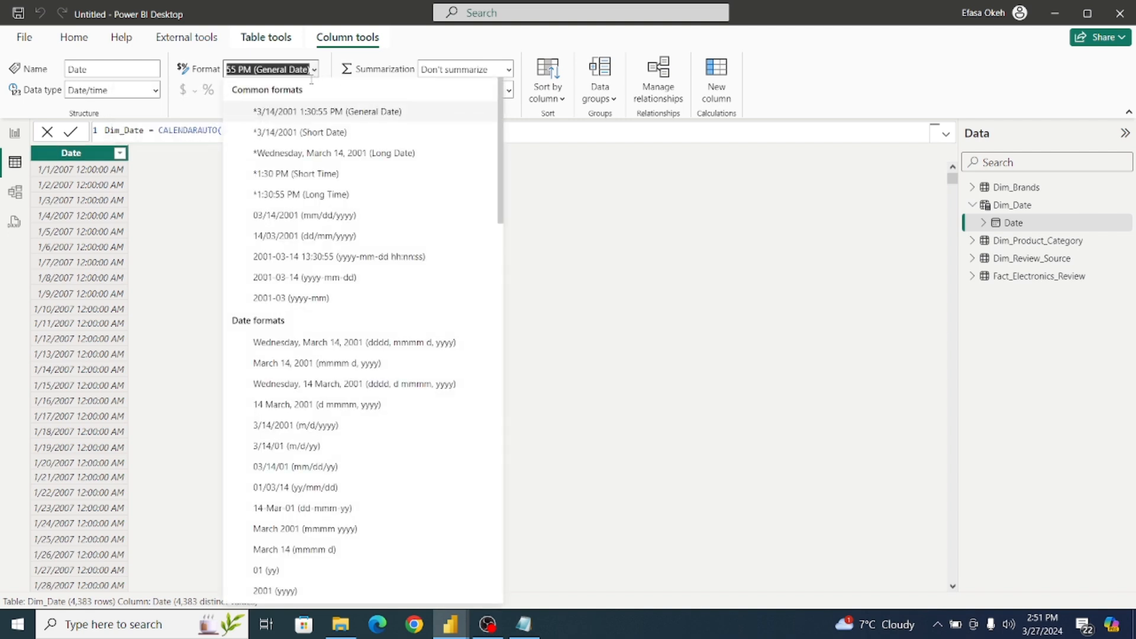
{"action": "left_click", "coordinate": [307, 237]}
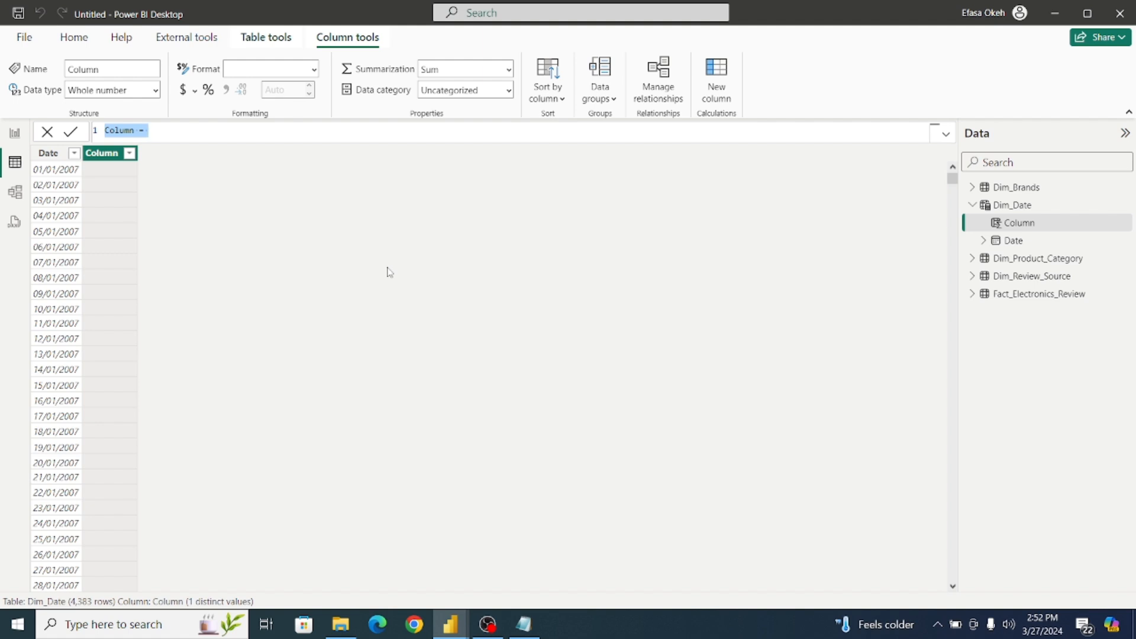
Add a calculated column to Dim_Date with the formula Year = YEAR(Dim_Date[Date]).
{"action": "type", "text": "Year = Year"}
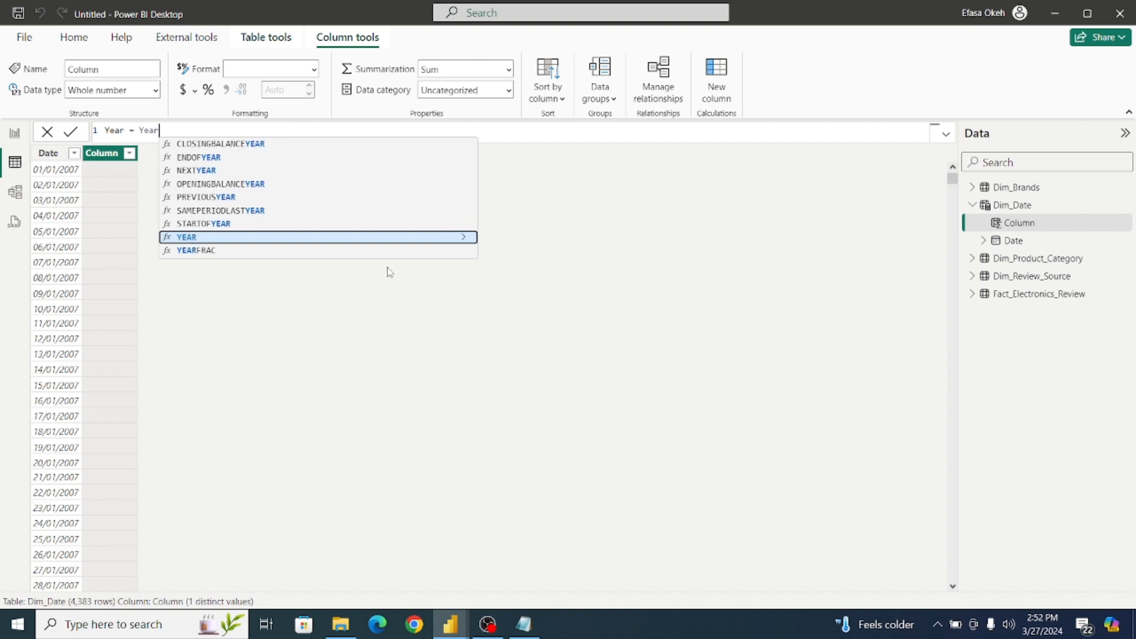
{"action": "left_click", "coordinate": [319, 242]}
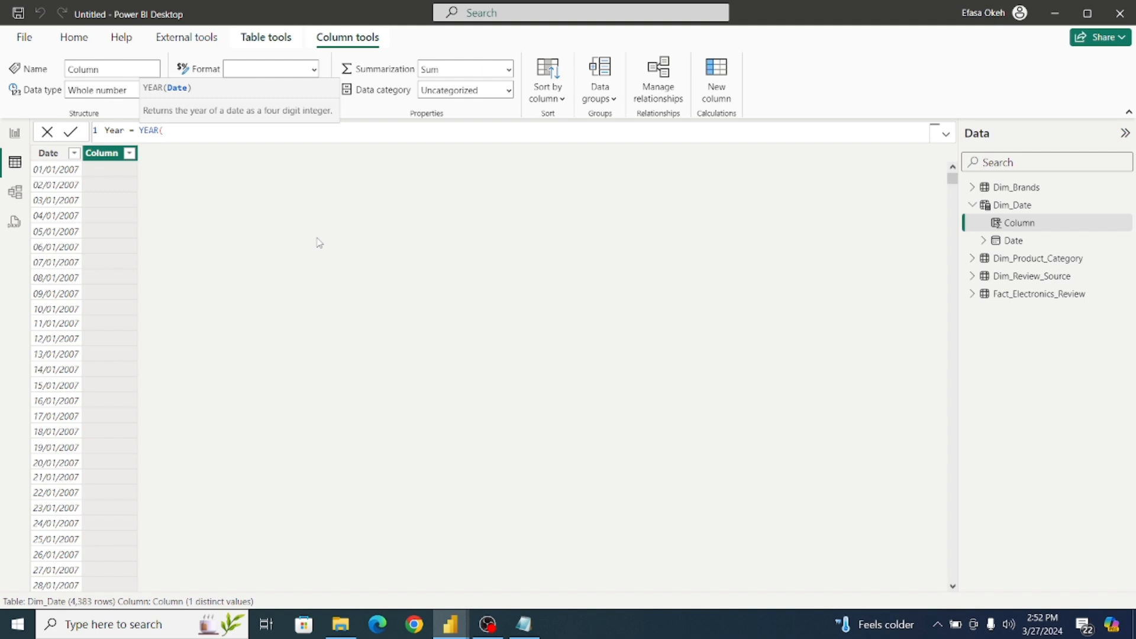
{"action": "type", "text": "dim"}
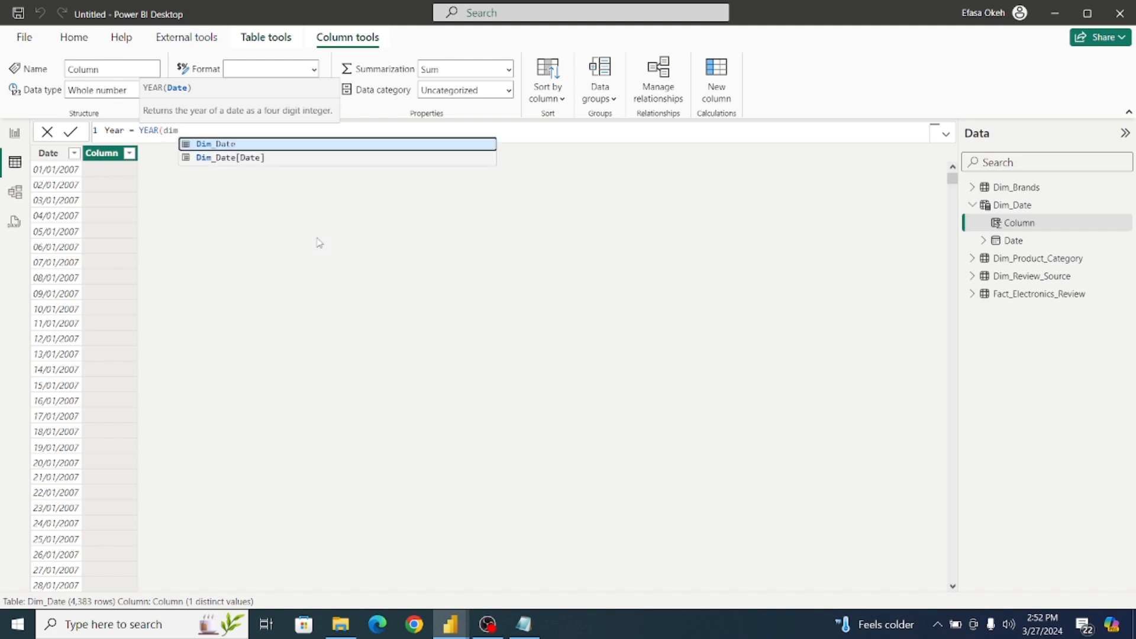
{"action": "left_click", "coordinate": [229, 160]}
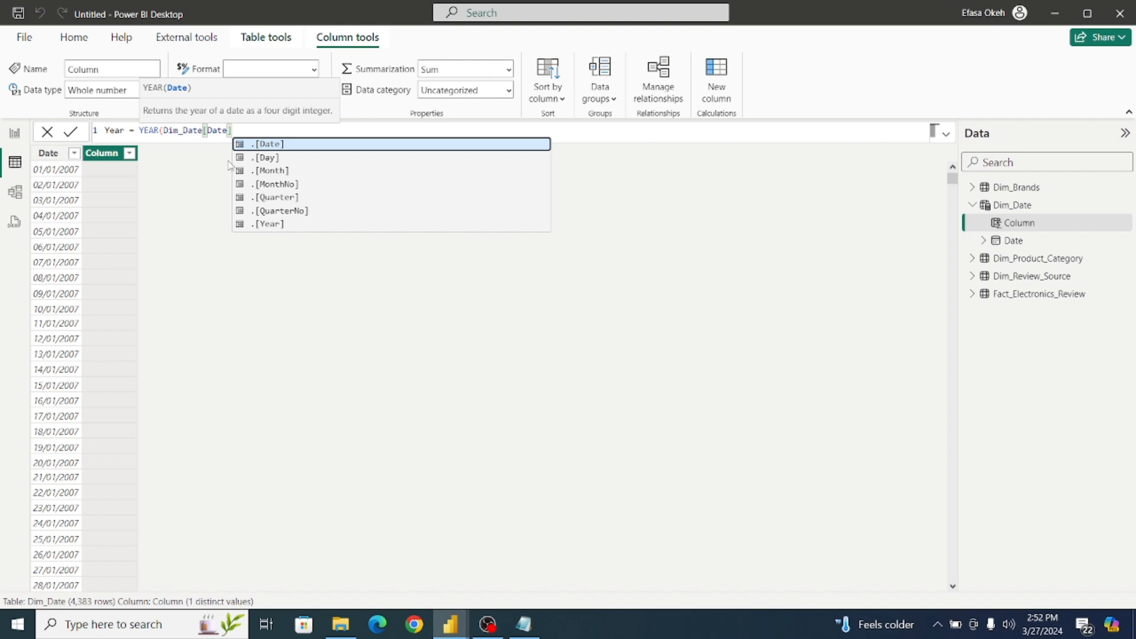
{"action": "type", "text": ")"}
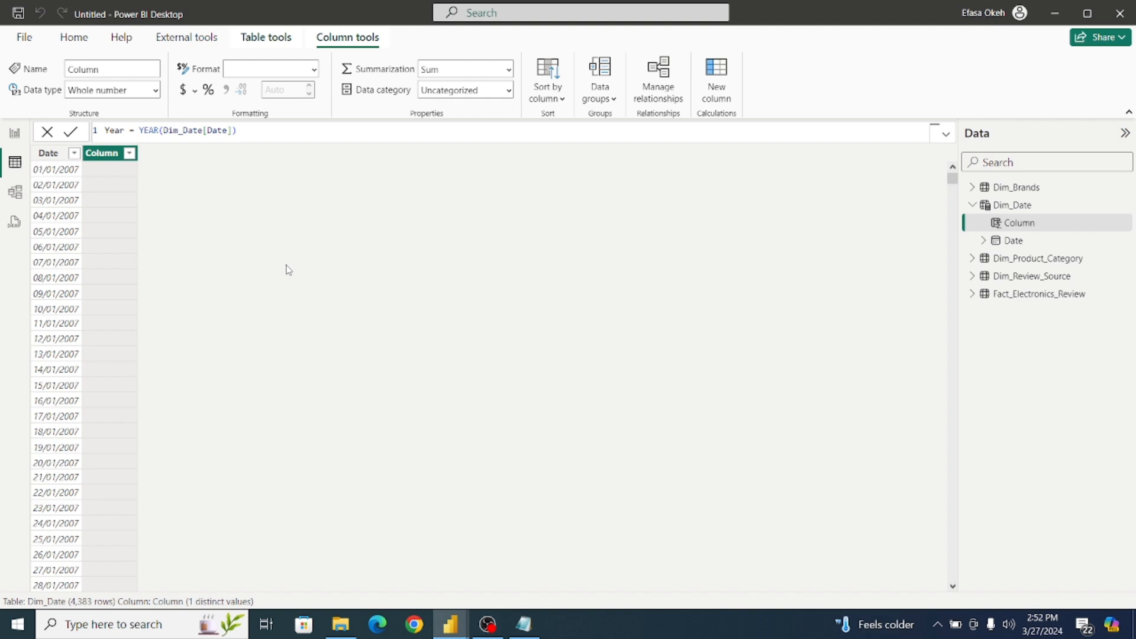
{"action": "key", "text": "Return"}
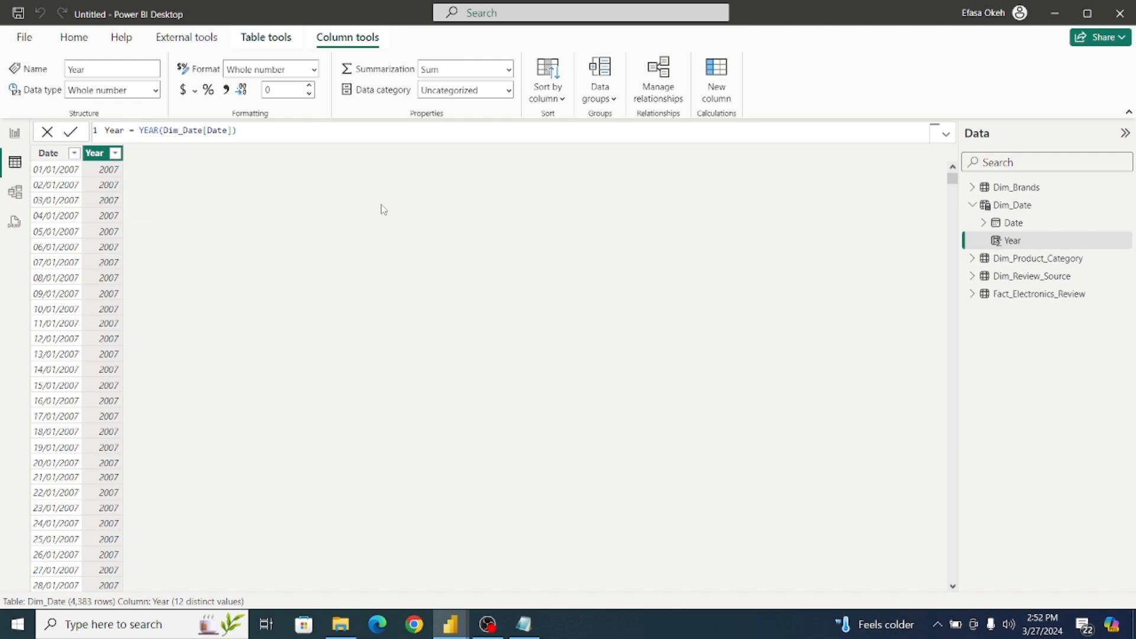
Add a calculated column to Dim_Date with the formula Month_No = Month(Dim_Date[Date]).
{"action": "left_click", "coordinate": [37, 159]}
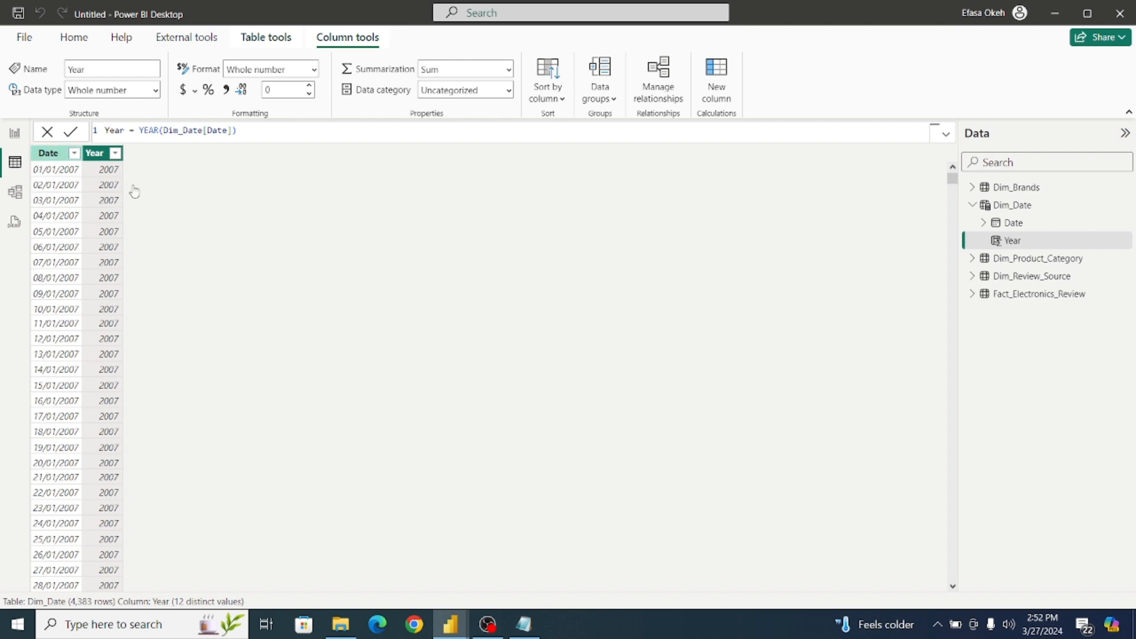
{"action": "left_click", "coordinate": [710, 87]}
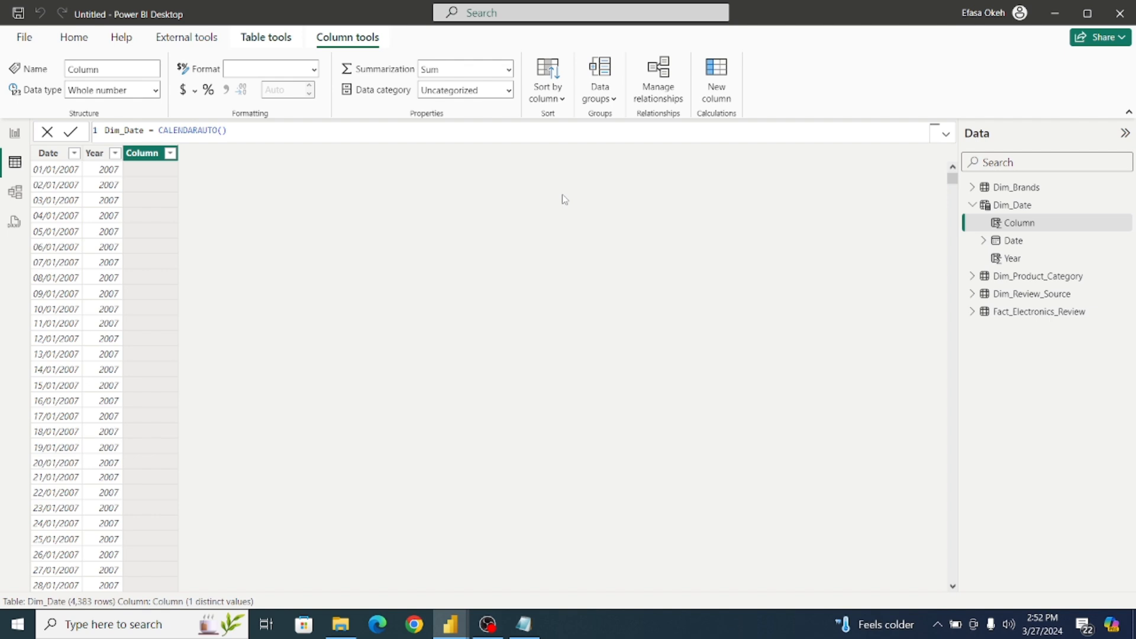
{"action": "type", "text": "Month"}
{"action": "type", "text": " No"}
{"action": "key", "text": "BackSpace"}
{"action": "key", "text": "BackSpace"}
{"action": "type", "text": "_N"}
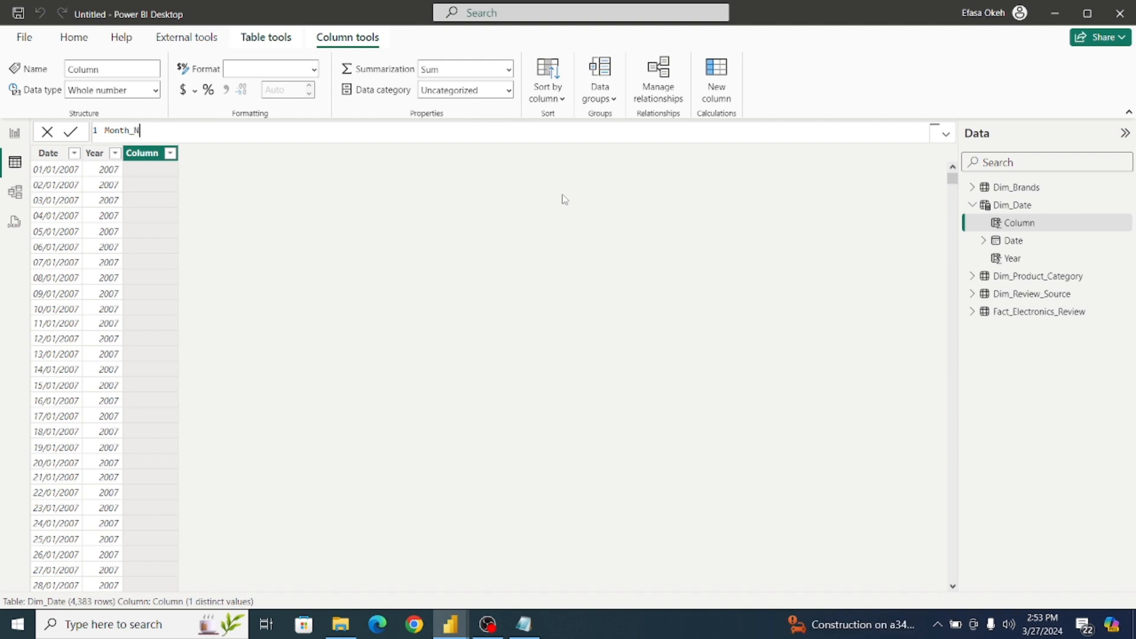
{"action": "type", "text": "o = Month"}
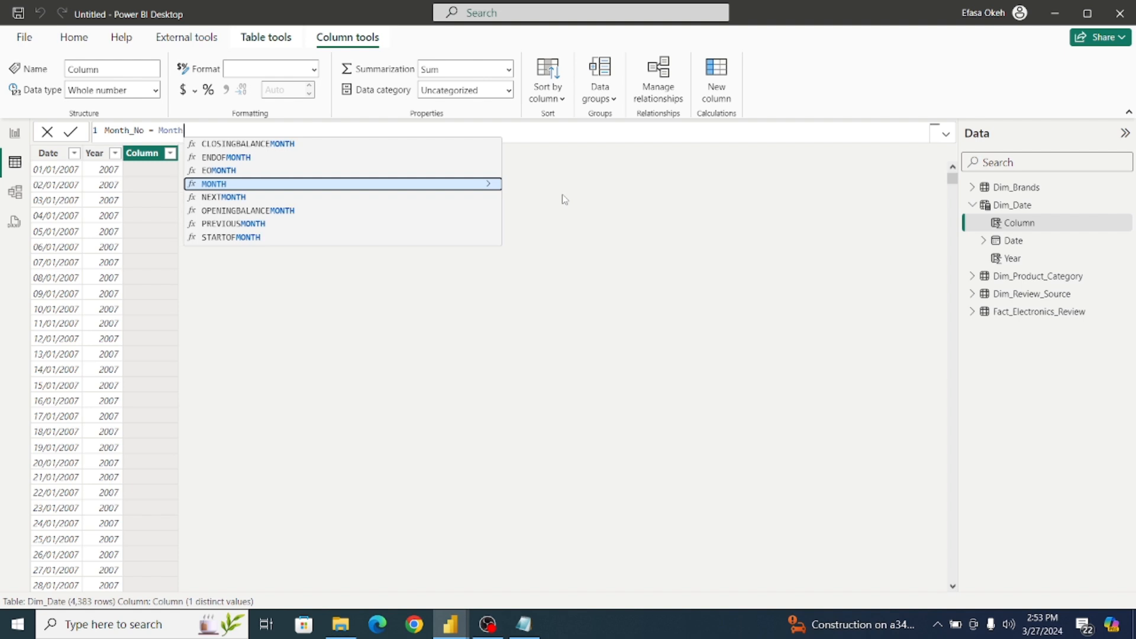
{"action": "type", "text": "("}
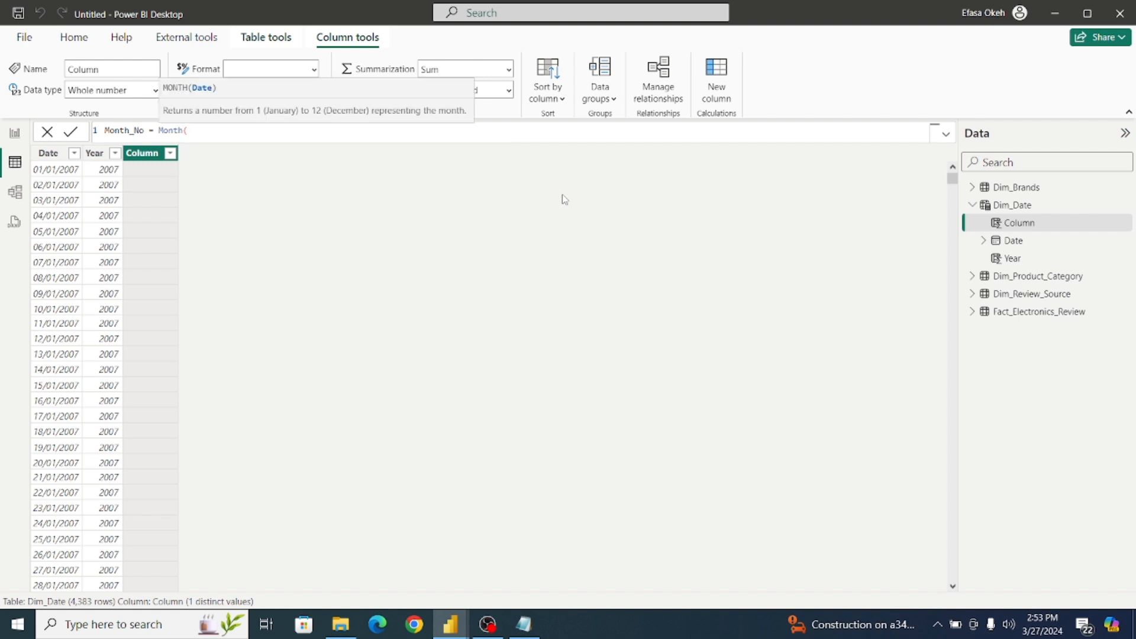
{"action": "type", "text": "Dim"}
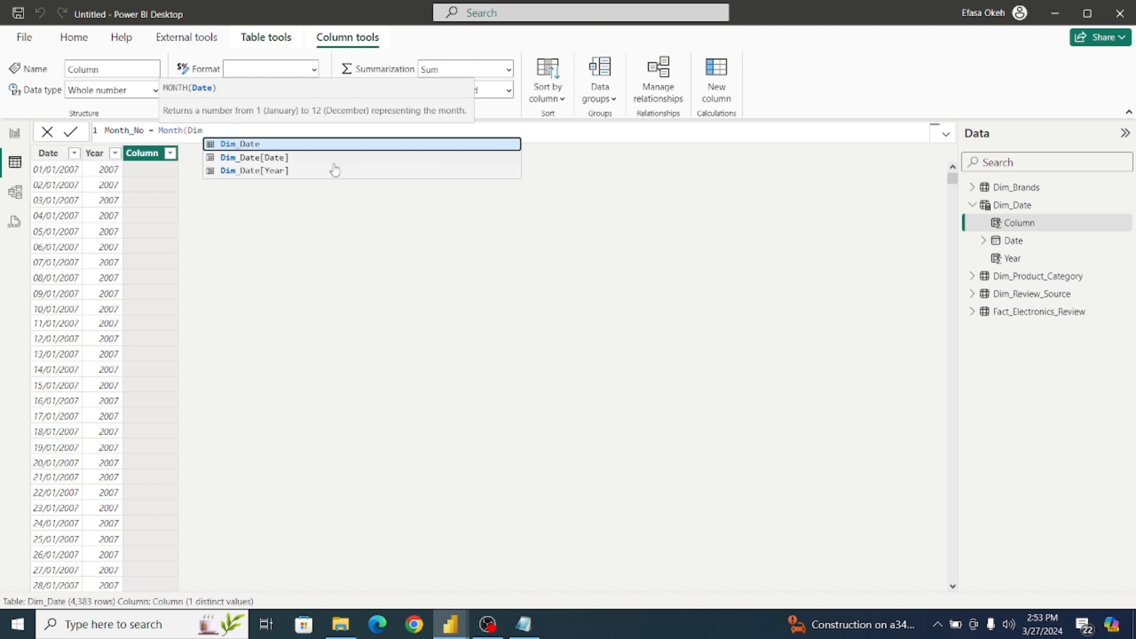
{"action": "left_click", "coordinate": [272, 158]}
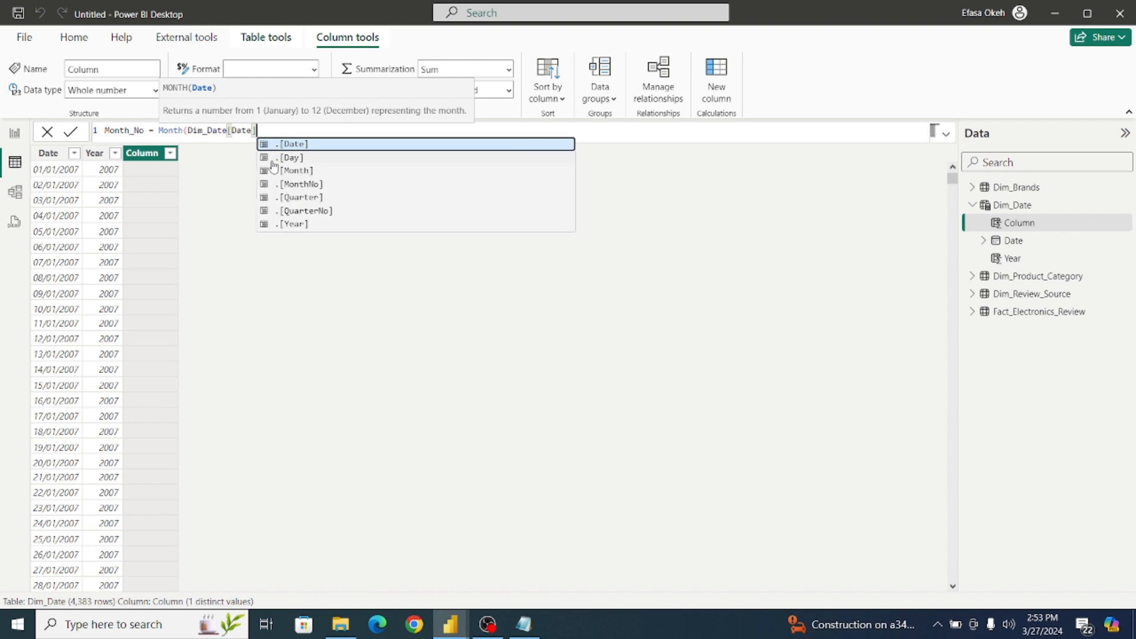
{"action": "type", "text": ")"}
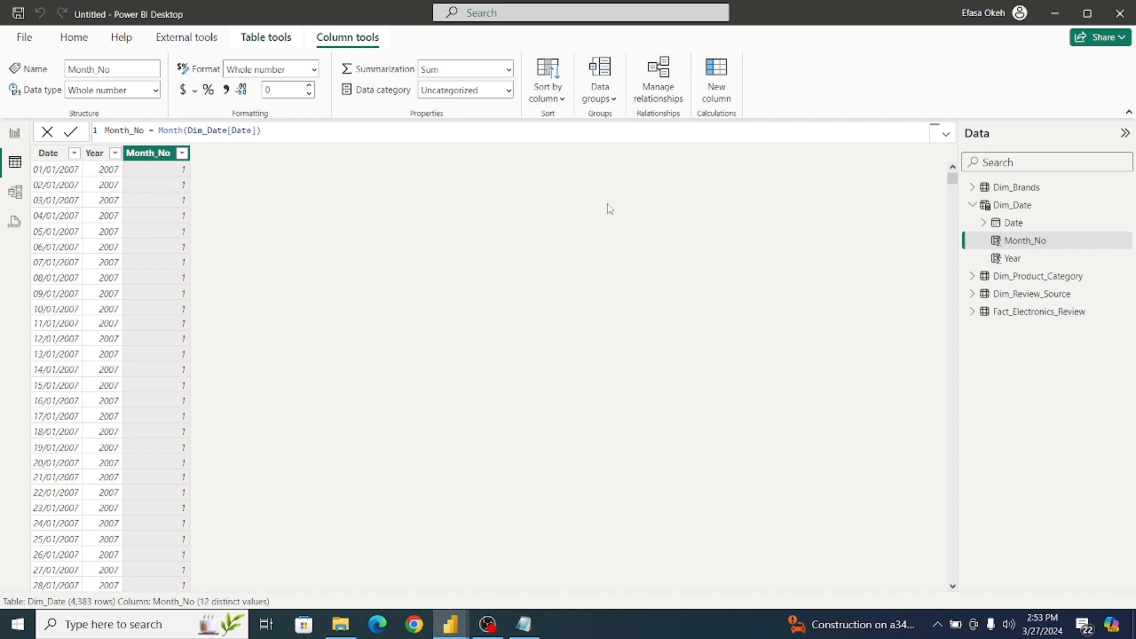
Add a calculated column to Dim_Date with the formula Month_Name = FORMAT(Dim_Date[Date],"MMMM").
{"action": "left_click", "coordinate": [718, 73]}
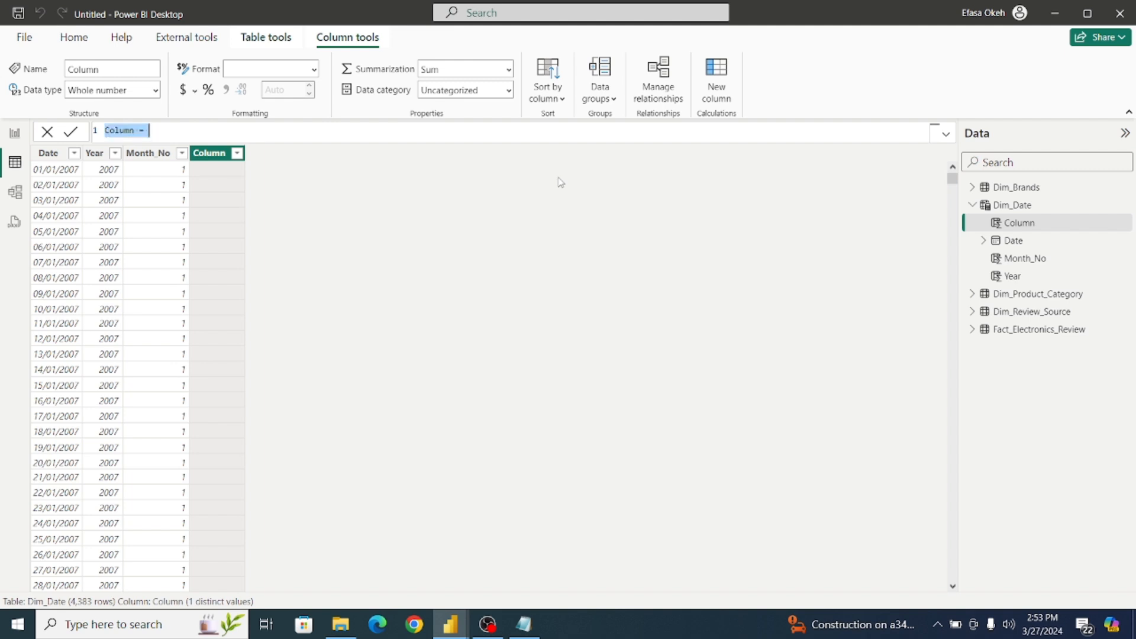
{"action": "type", "text": "Mont"}
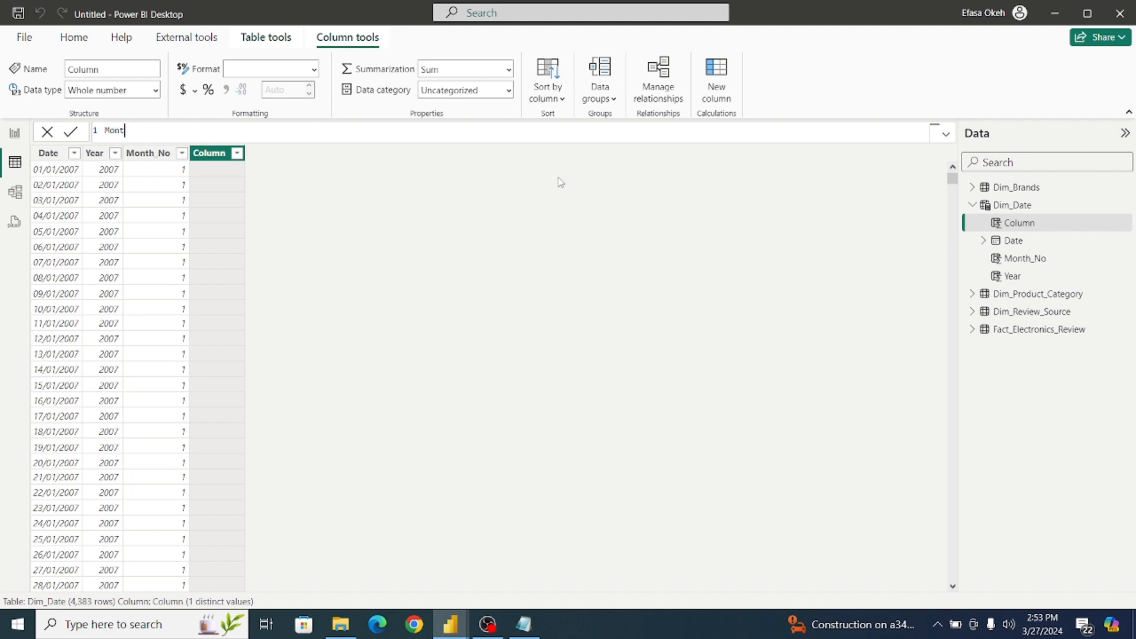
{"action": "type", "text": "h Name"}
{"action": "key", "text": "Left"}
{"action": "key", "text": "Left"}
{"action": "key", "text": "Left"}
{"action": "key", "text": "Left"}
{"action": "key", "text": "BackSpace"}
{"action": "type", "text": "_"}
{"action": "key", "text": "Right"}
{"action": "key", "text": "Right"}
{"action": "key", "text": "Right"}
{"action": "key", "text": "ctrl+a"}
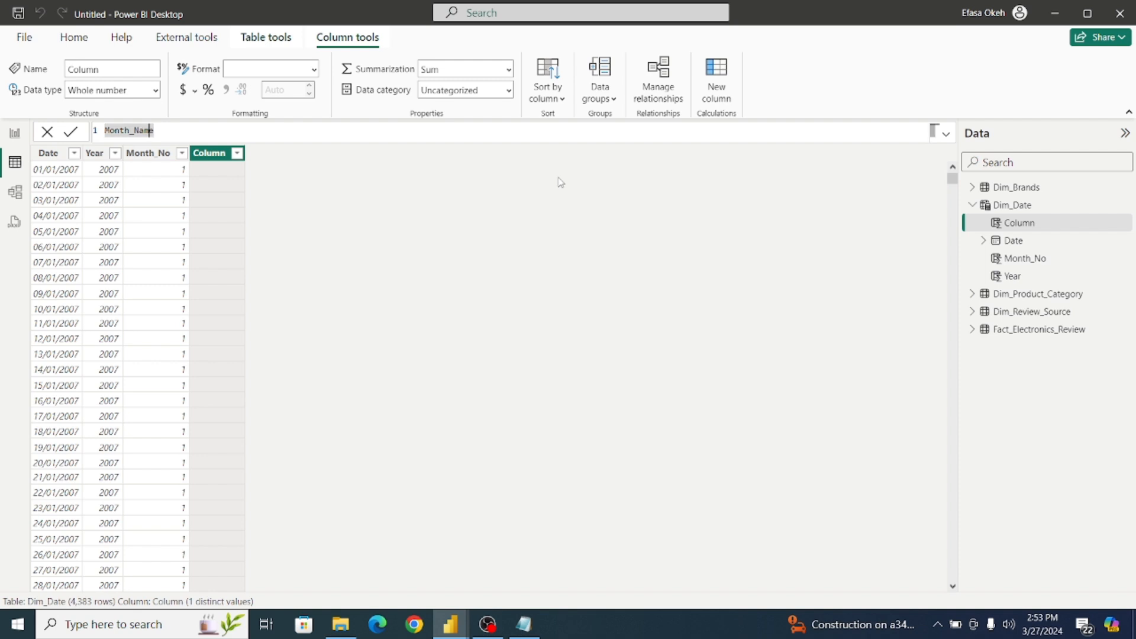
{"action": "type", "text": "= "}
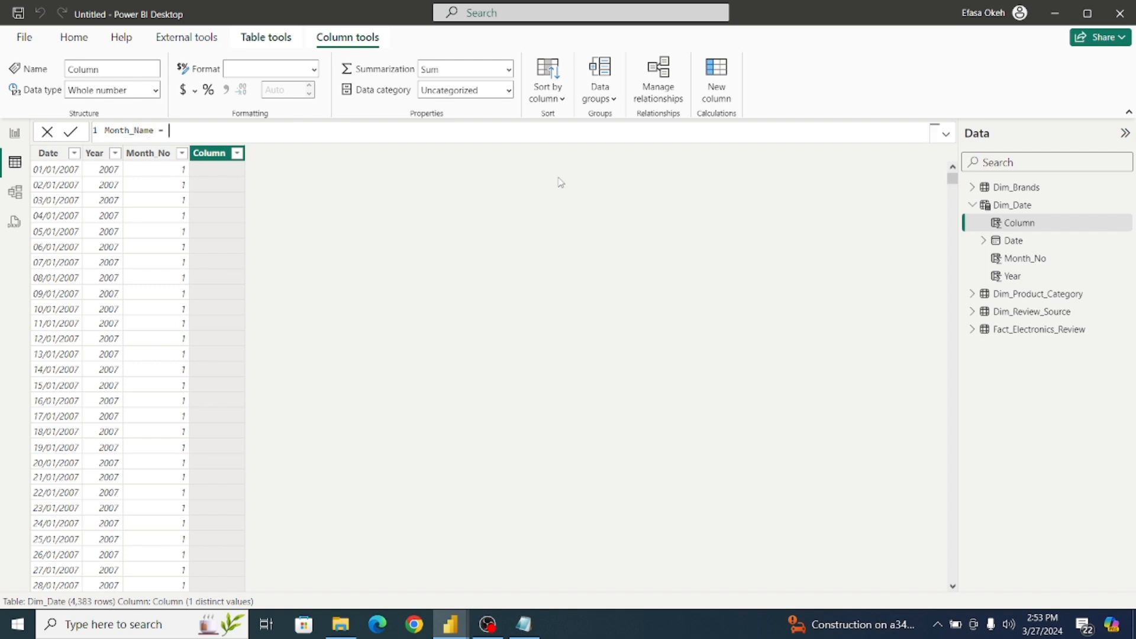
{"action": "type", "text": "FOR"}
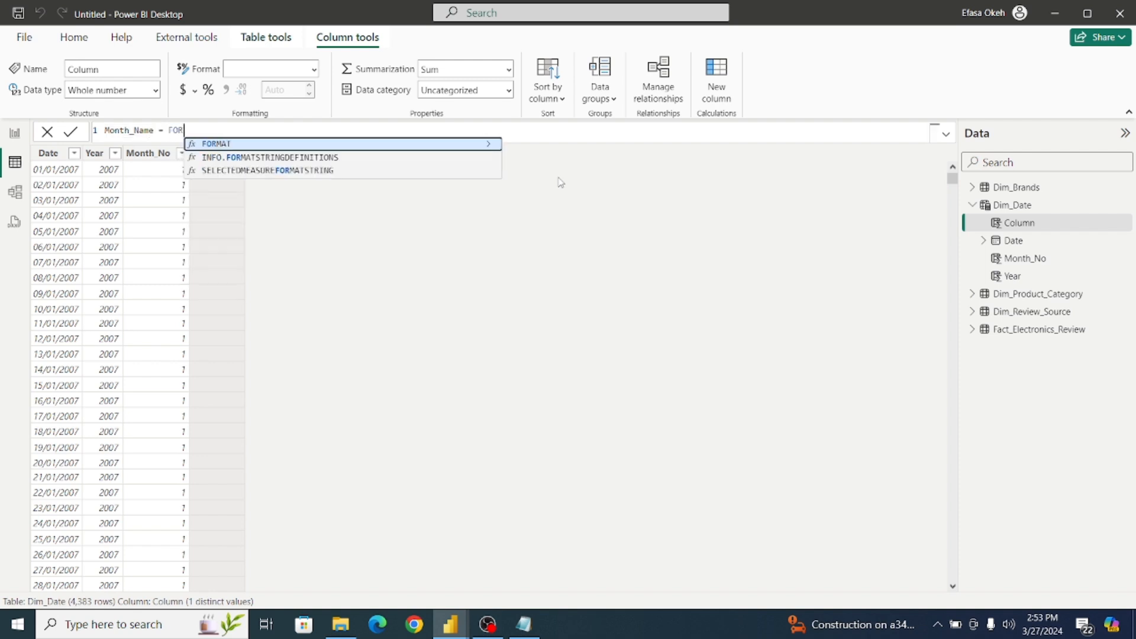
{"action": "type", "text": "MAT"}
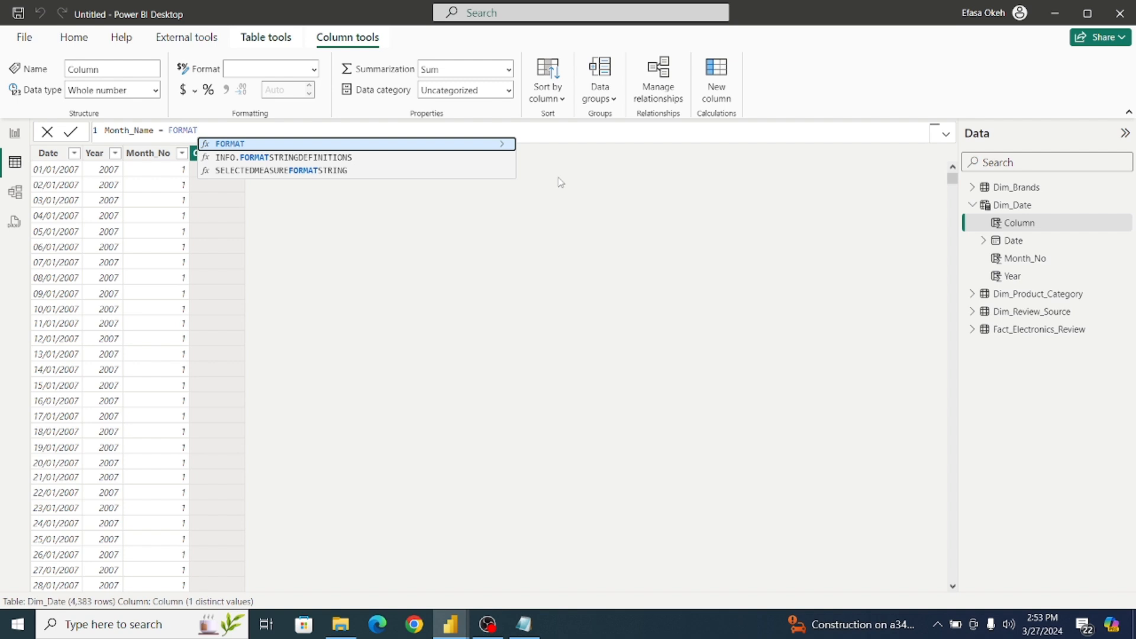
{"action": "type", "text": "("}
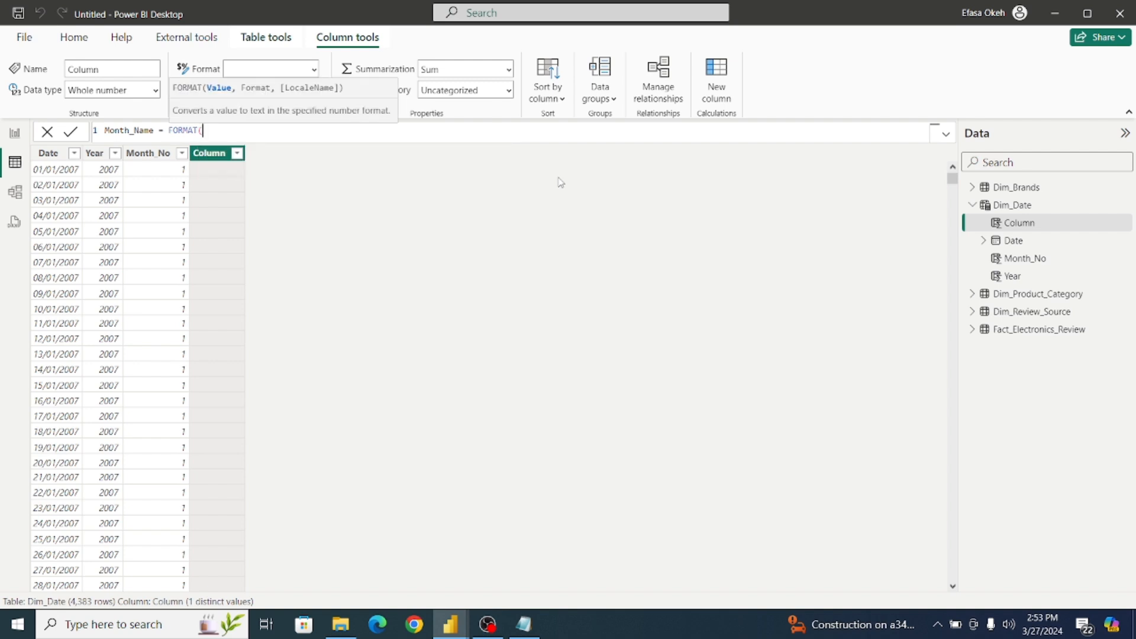
{"action": "type", "text": "Dim"}
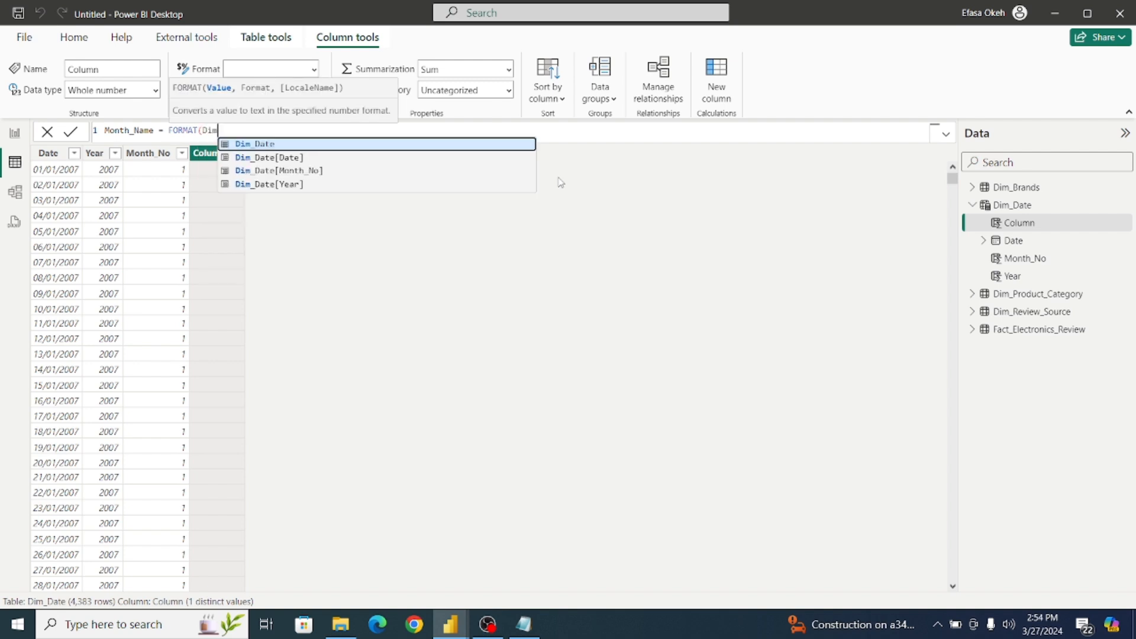
{"action": "left_click", "coordinate": [278, 157]}
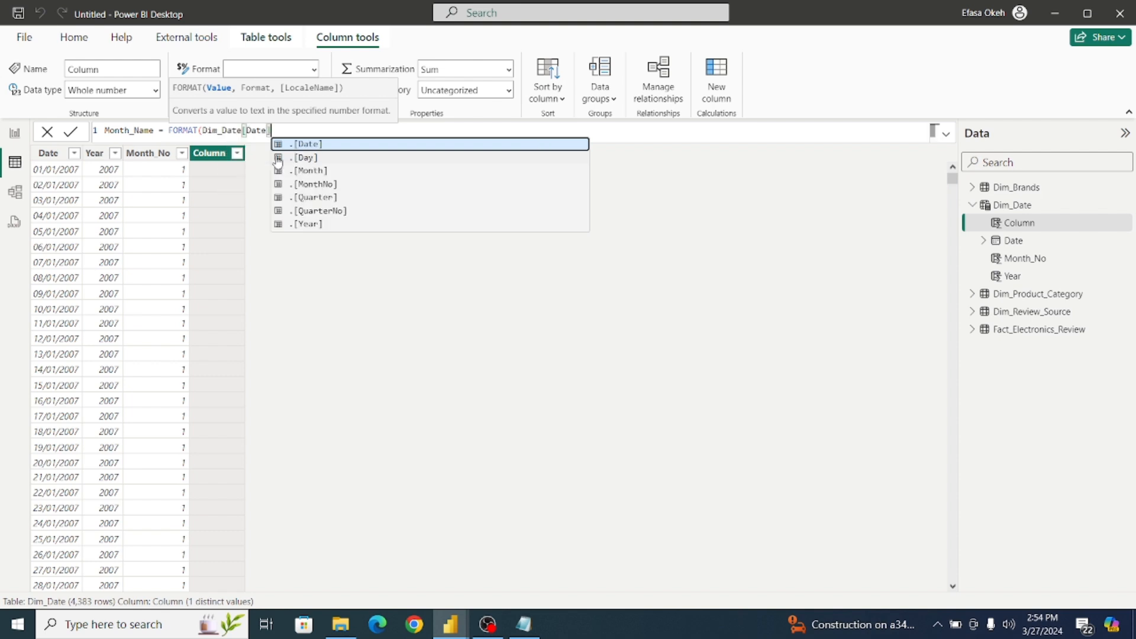
{"action": "type", "text": ","}
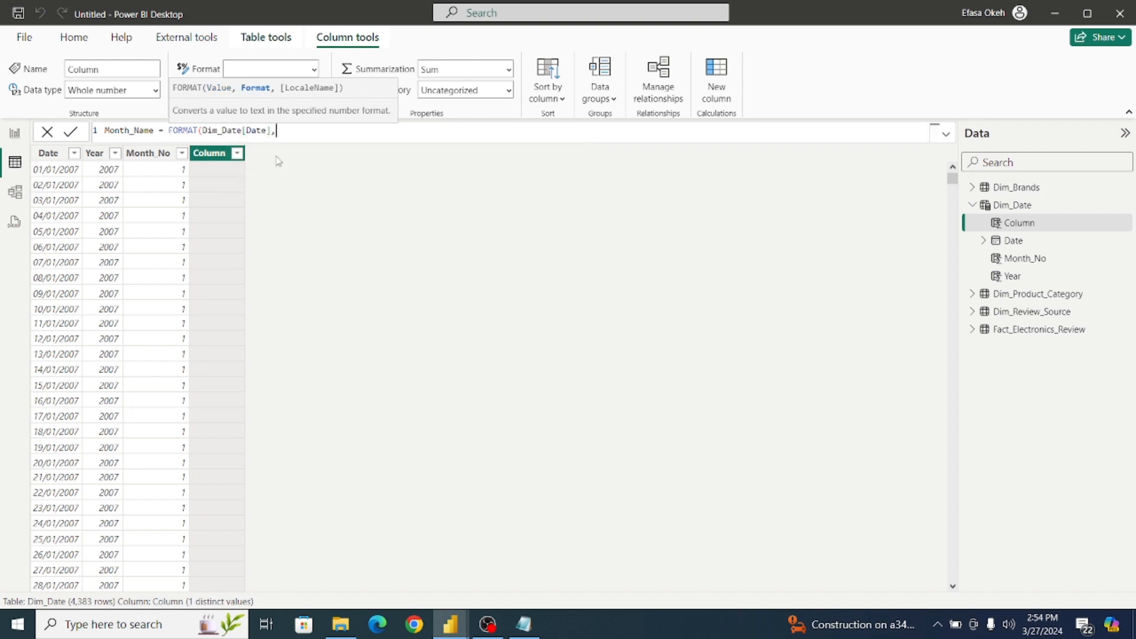
{"action": "type", "text": ";"}
{"action": "key", "text": "BackSpace"}
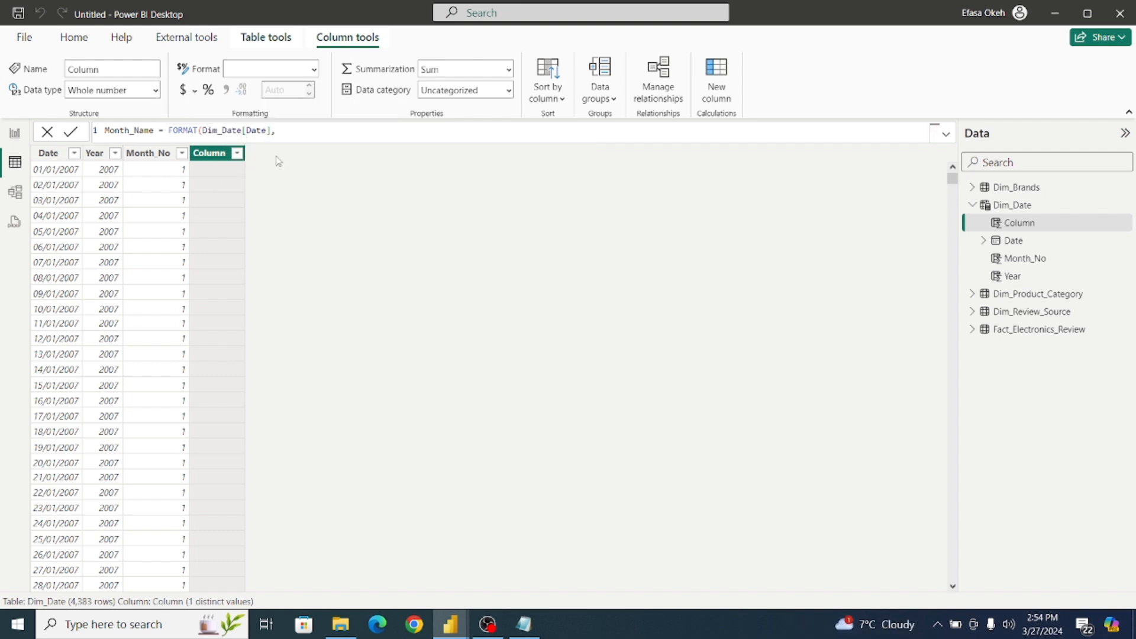
{"action": "type", "text": "\"MMMM\")"}
{"action": "key", "text": "Return"}
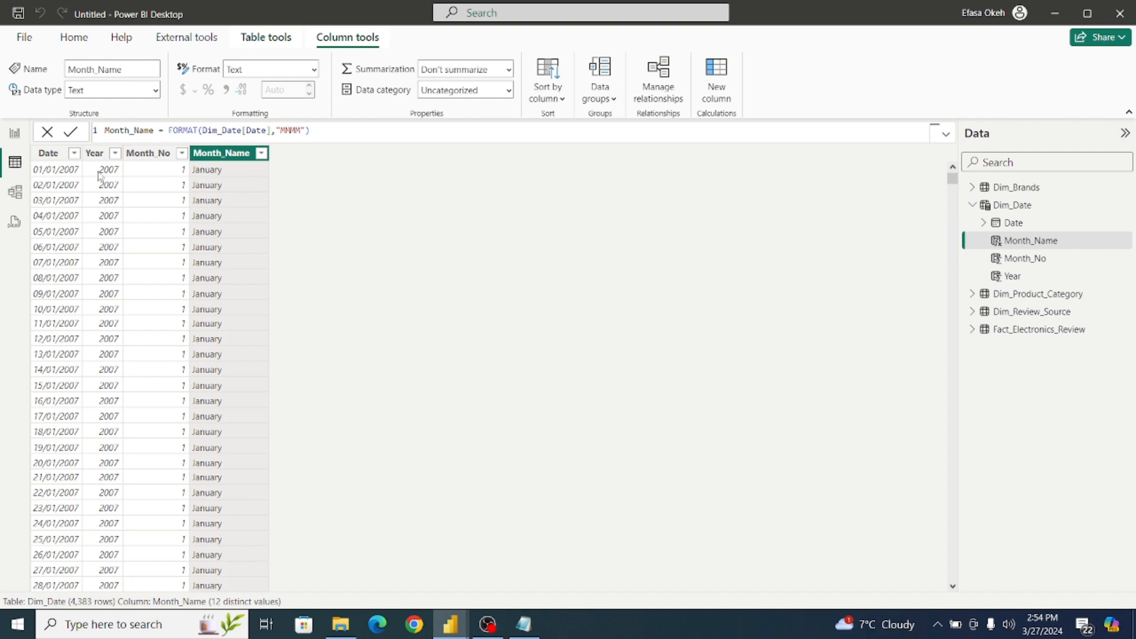
In the model view, place Dim_Date below Fact_Electronics_Review and relate its Date column to reviews.date.
{"action": "left_click", "coordinate": [15, 193]}
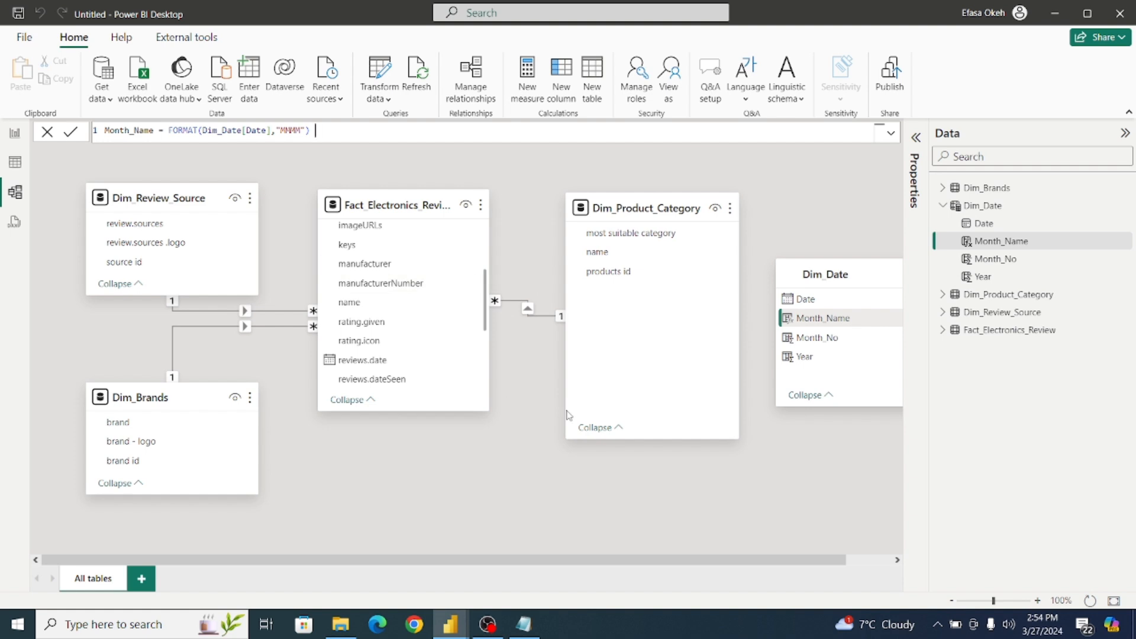
{"action": "left_click_drag", "start_coordinate": [829, 270], "coordinate": [400, 442]}
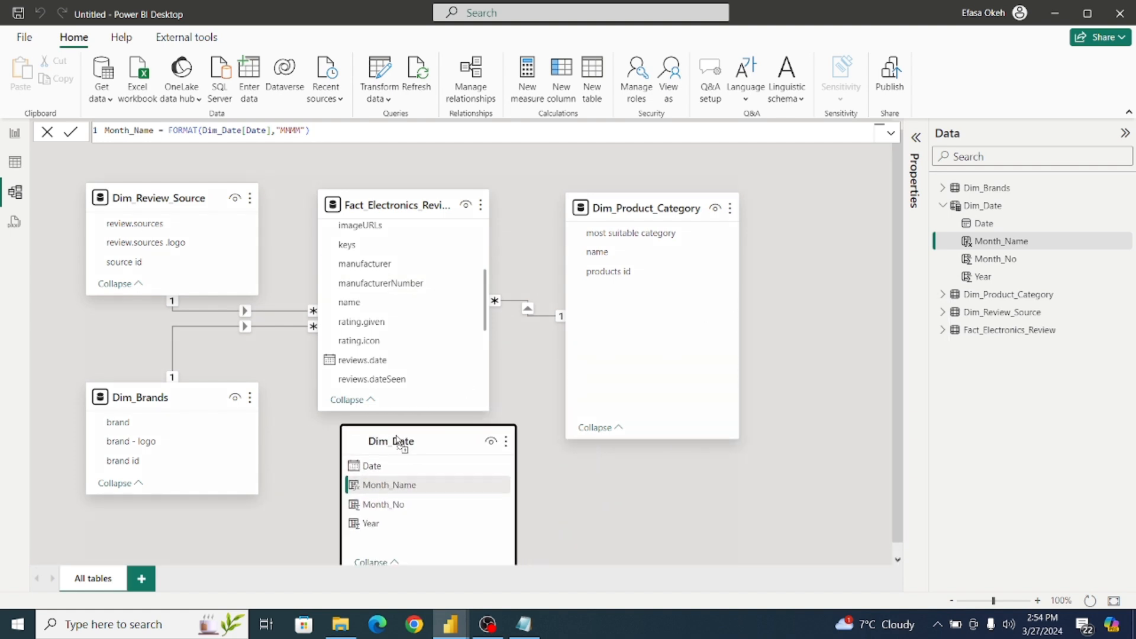
{"action": "scroll", "coordinate": [887, 450], "scroll_direction": "down", "scroll_amount": 1}
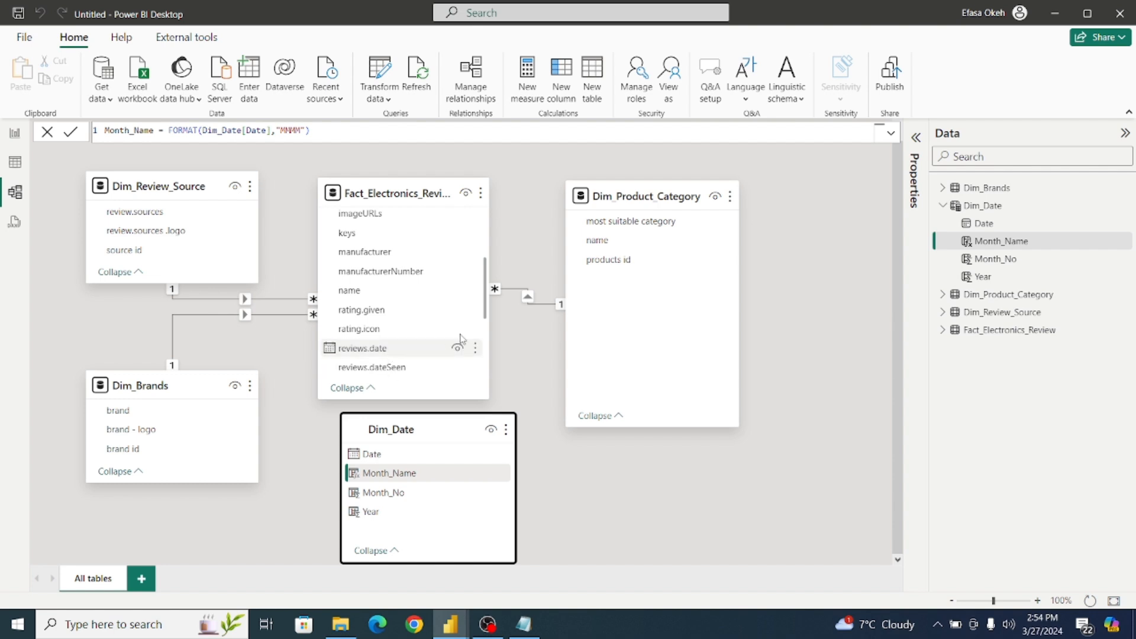
{"action": "left_click_drag", "start_coordinate": [485, 302], "coordinate": [485, 321]}
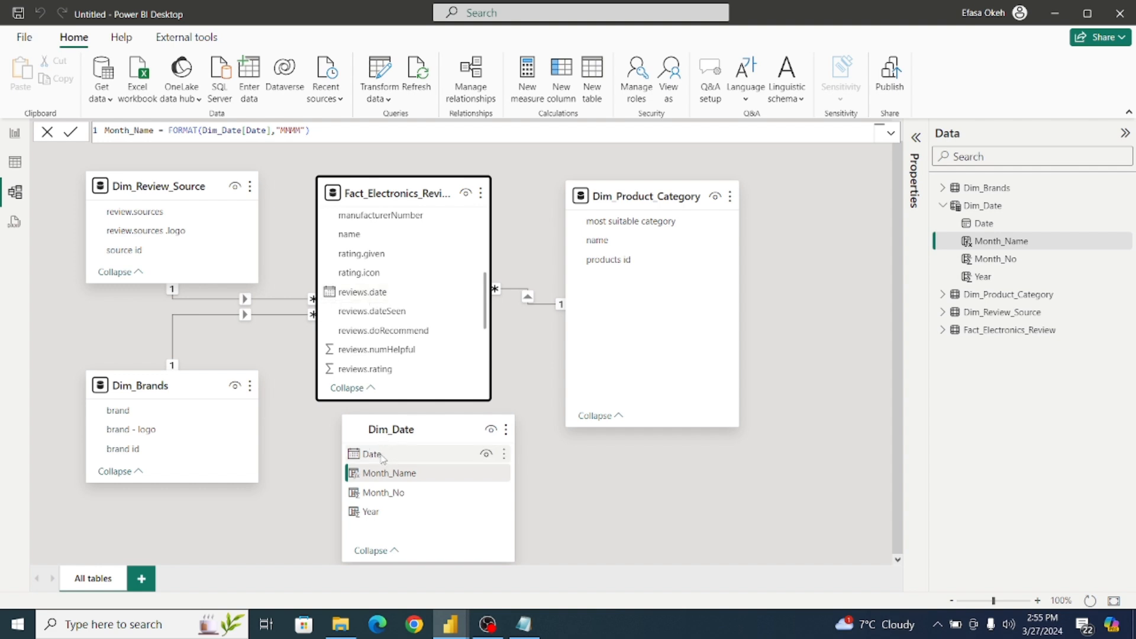
{"action": "left_click_drag", "start_coordinate": [382, 458], "coordinate": [368, 300]}
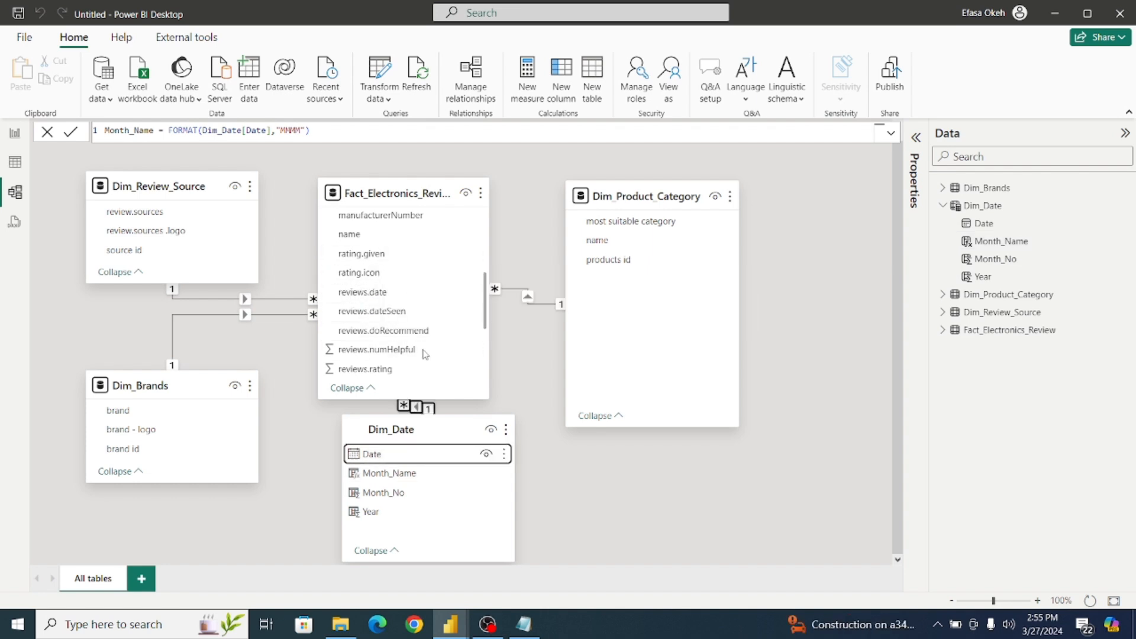
{"action": "left_click", "coordinate": [454, 426]}
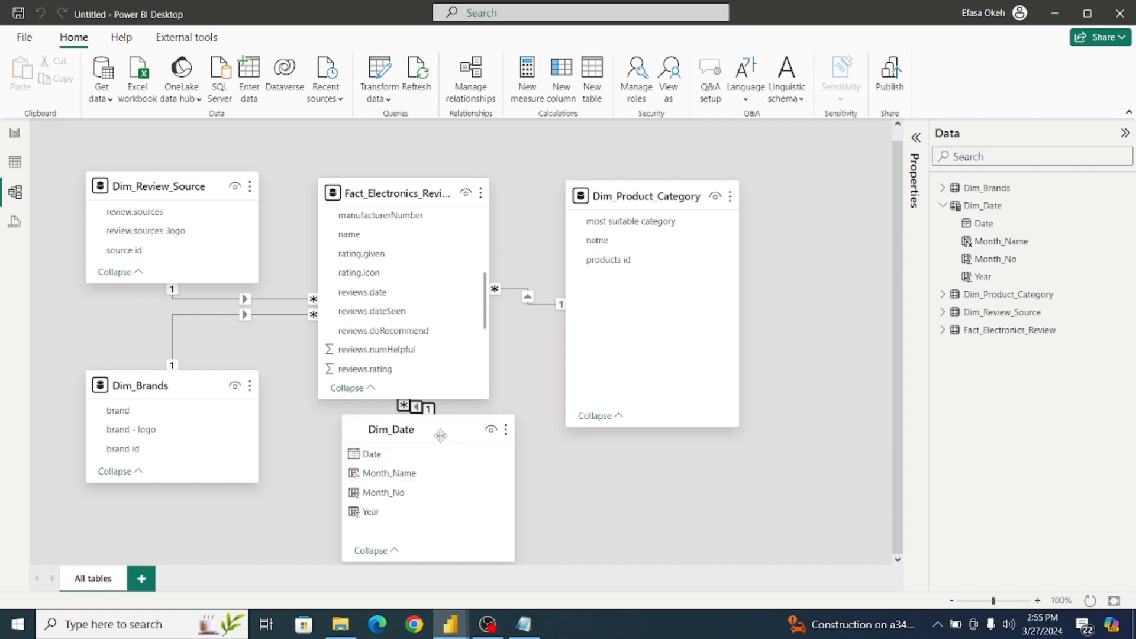
{"action": "left_click_drag", "start_coordinate": [440, 435], "coordinate": [434, 506]}
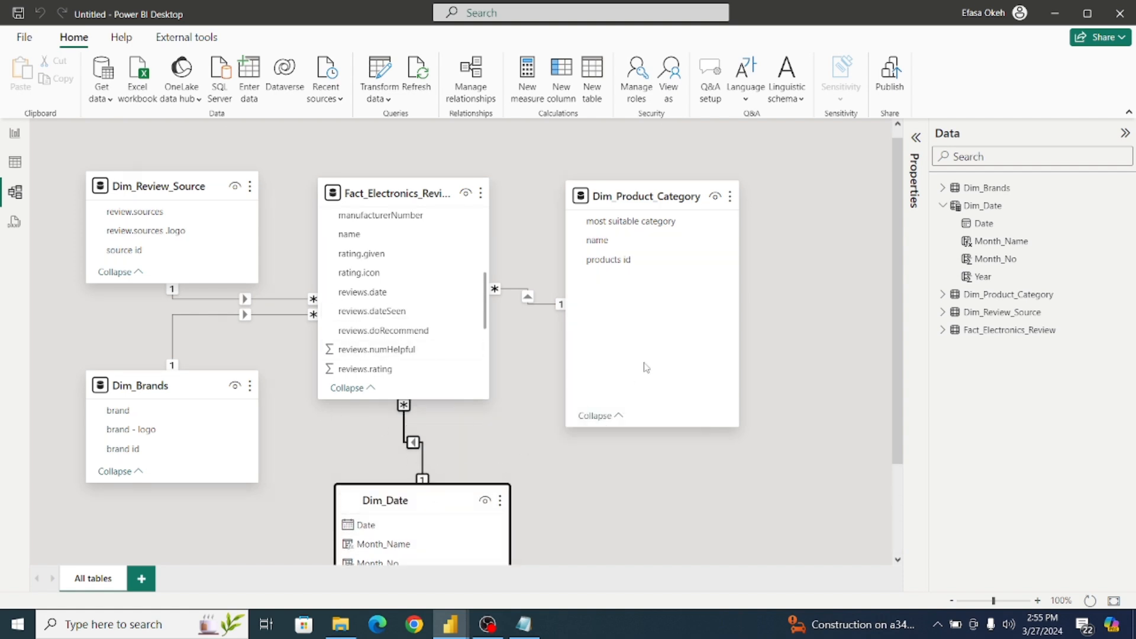
Go to the report view and collapse the Dim_Date field list.
{"action": "left_click", "coordinate": [943, 206]}
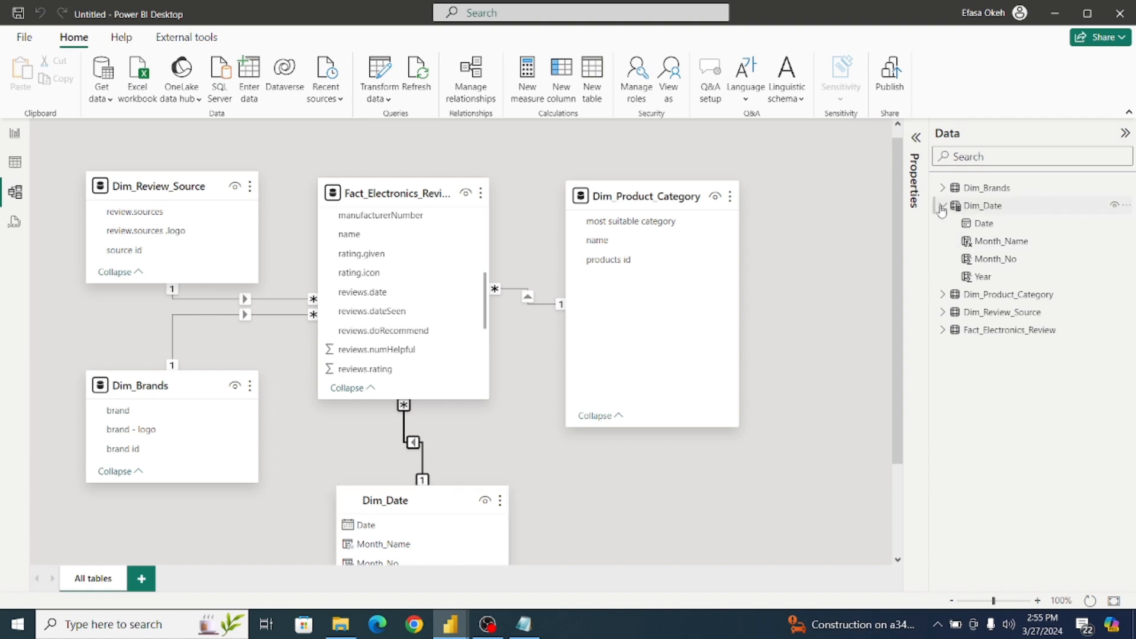
{"action": "left_click", "coordinate": [15, 133]}
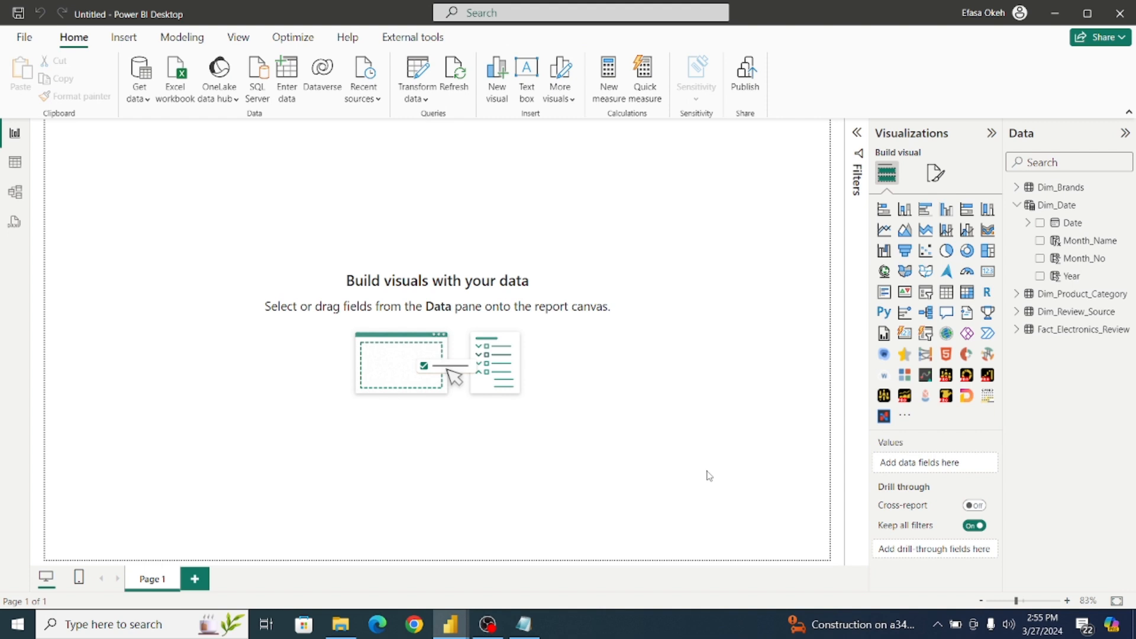
{"action": "left_click", "coordinate": [1017, 205]}
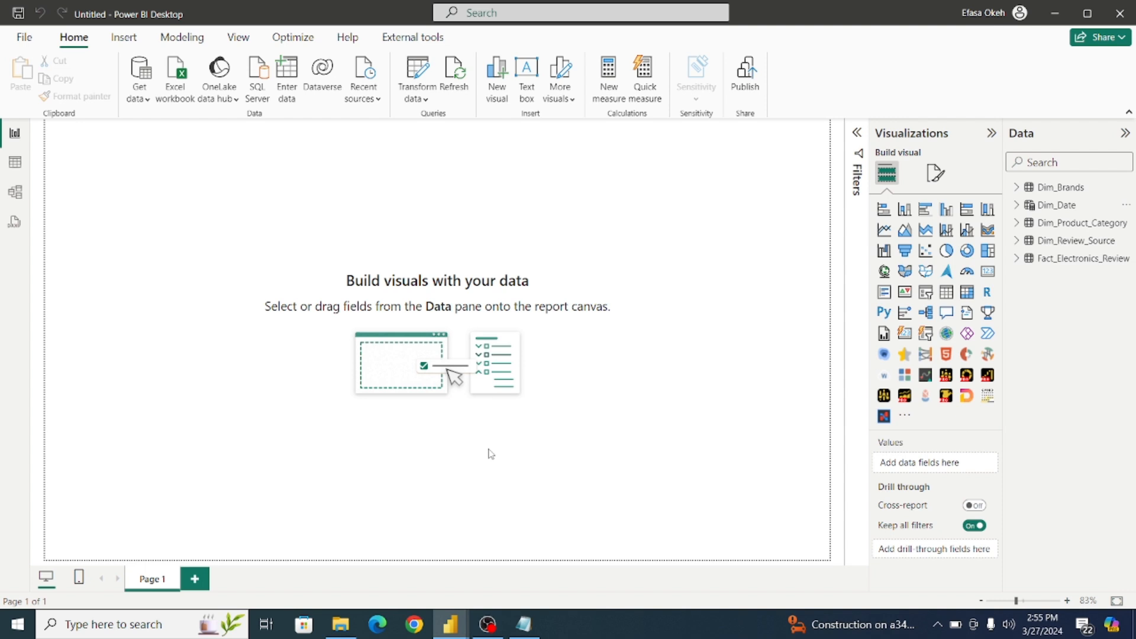
Switch to the finished Electronics Rating report and close its Power Query editor without applying changes to view the Overview dashboard.
{"action": "mouse_move", "coordinate": [454, 626]}
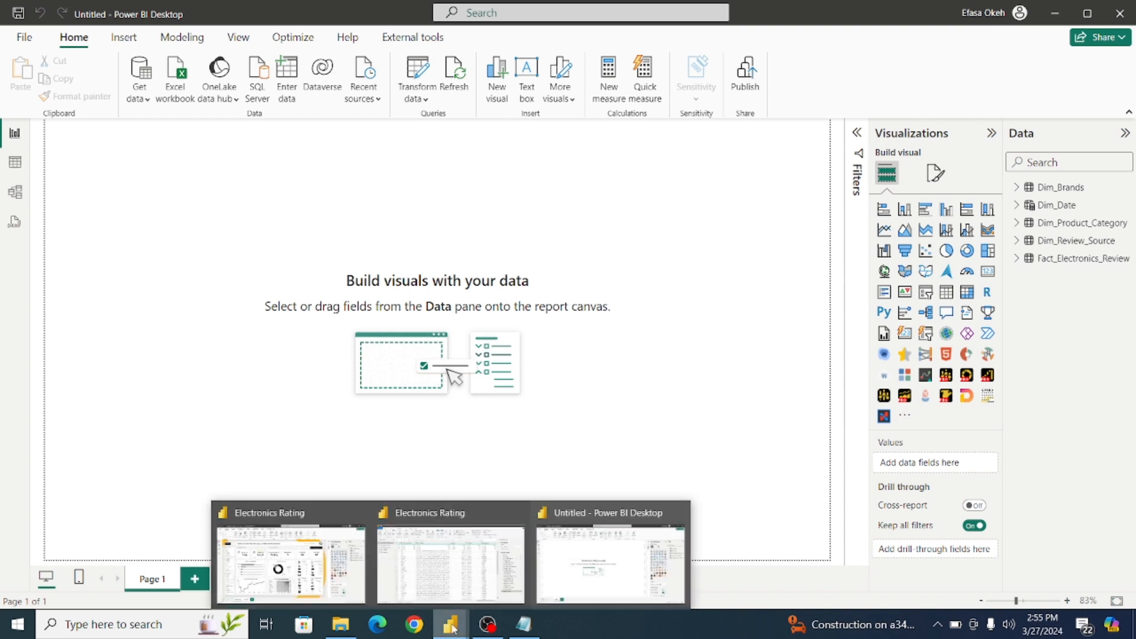
{"action": "left_click", "coordinate": [307, 567]}
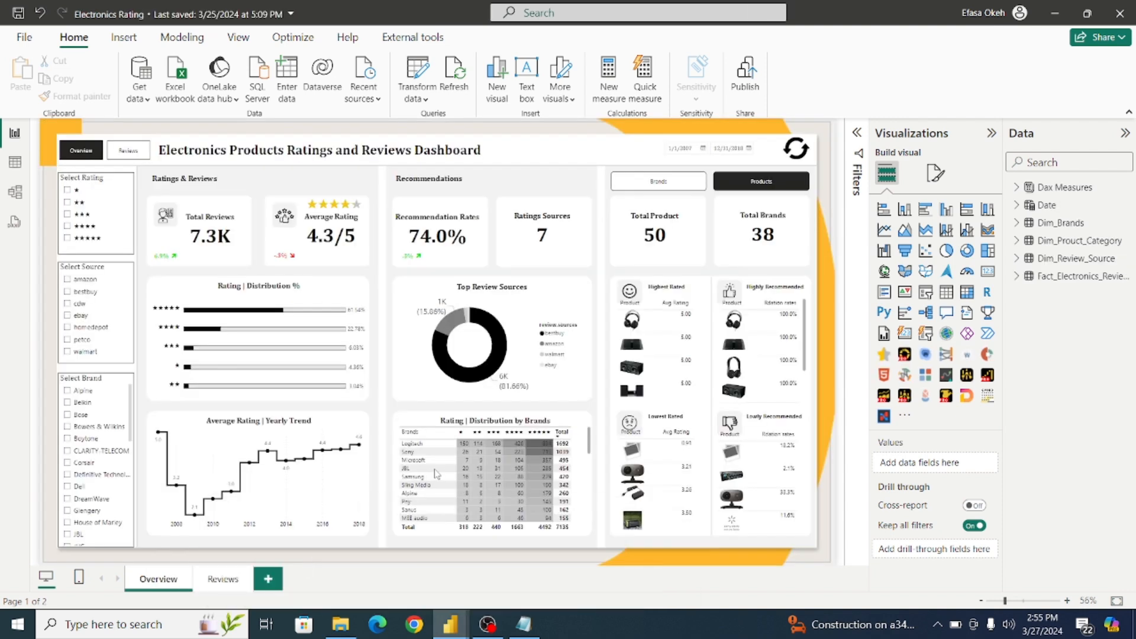
{"action": "mouse_move", "coordinate": [456, 624]}
{"action": "left_click", "coordinate": [489, 546]}
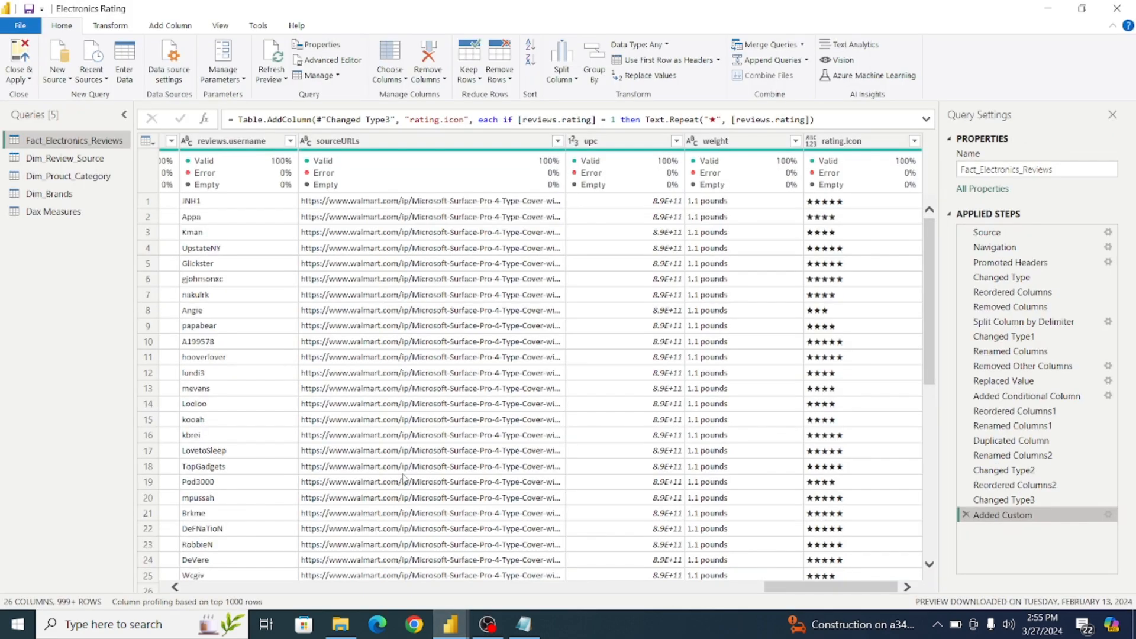
{"action": "left_click", "coordinate": [19, 76]}
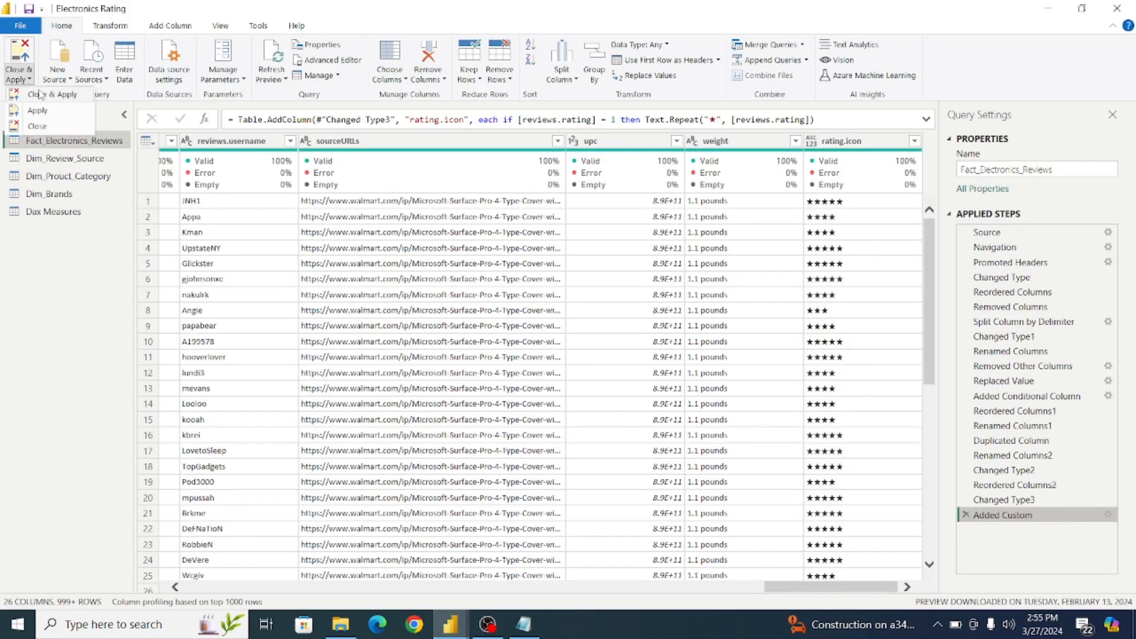
{"action": "left_click", "coordinate": [47, 127]}
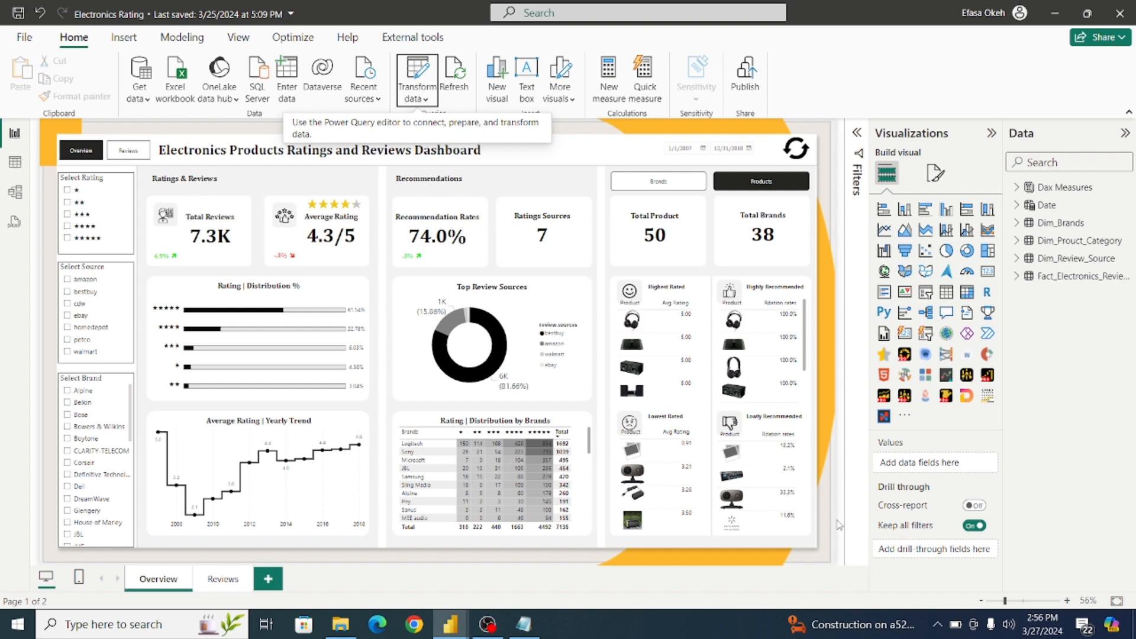
In Chrome, open the earlier Pinterest search for rating dashboard and view the pin "Rating Dashboard - Alternate version".
{"action": "left_click", "coordinate": [414, 626]}
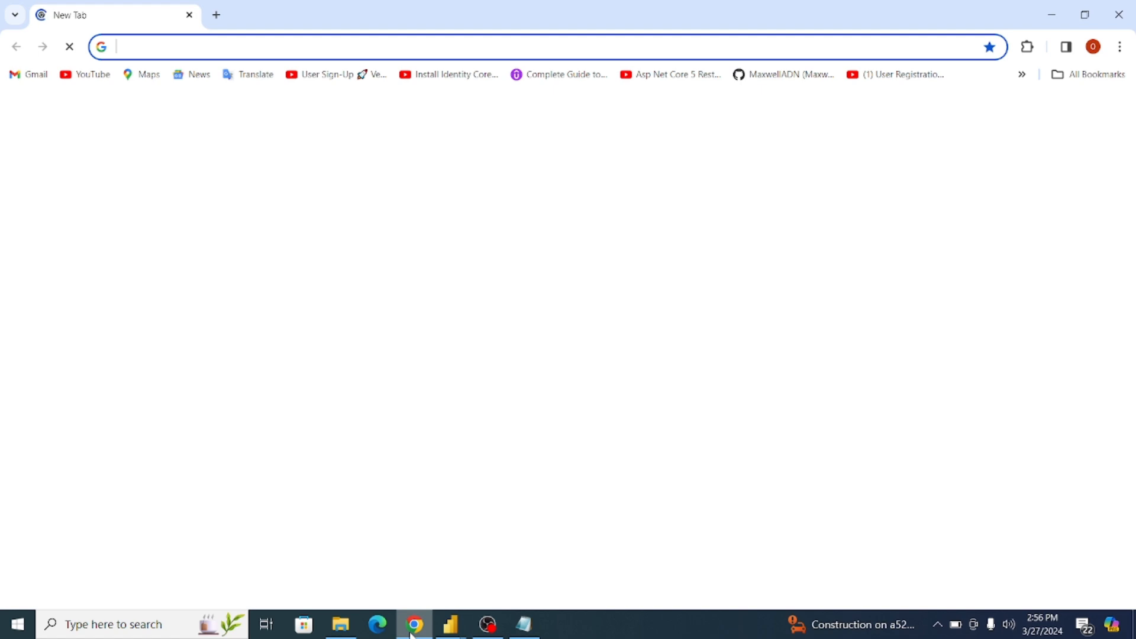
{"action": "type", "text": "pi"}
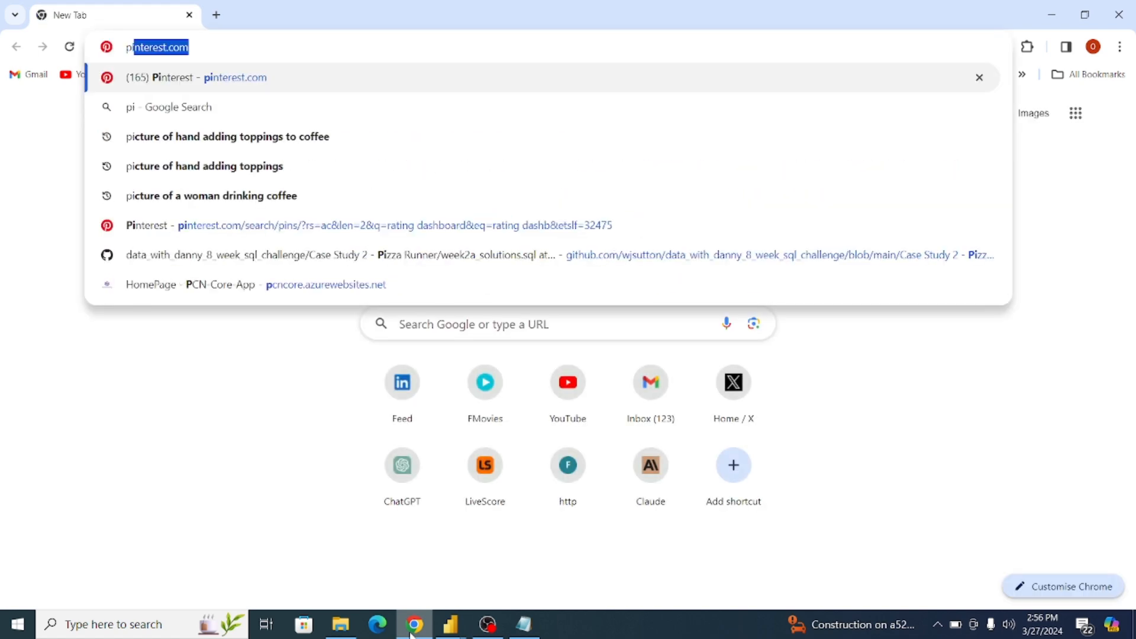
{"action": "type", "text": "n"}
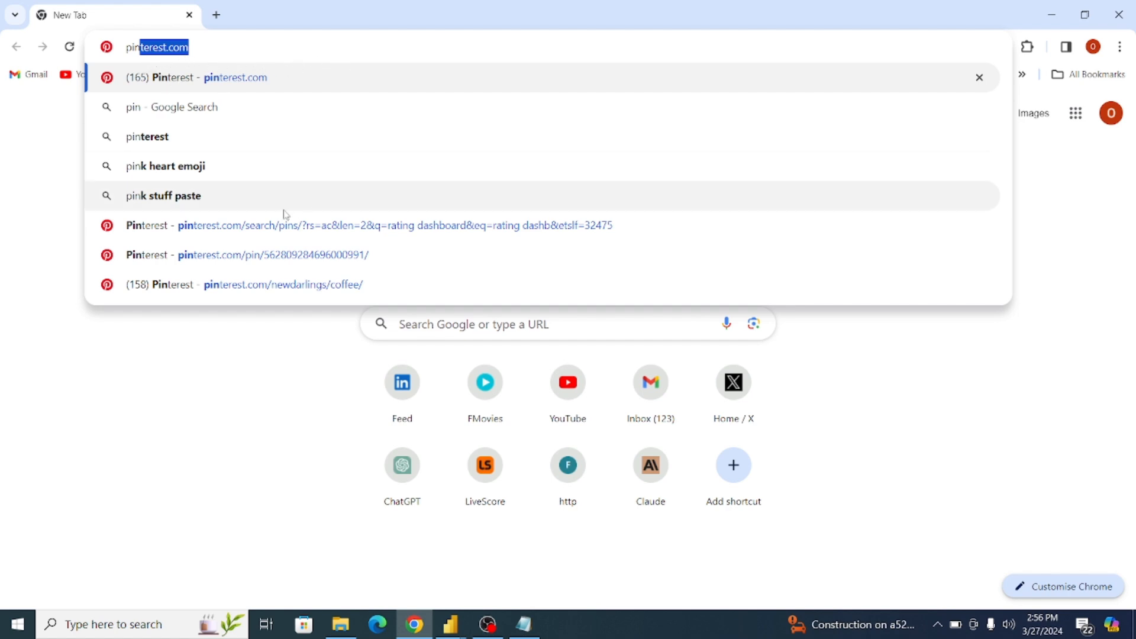
{"action": "left_click", "coordinate": [229, 237]}
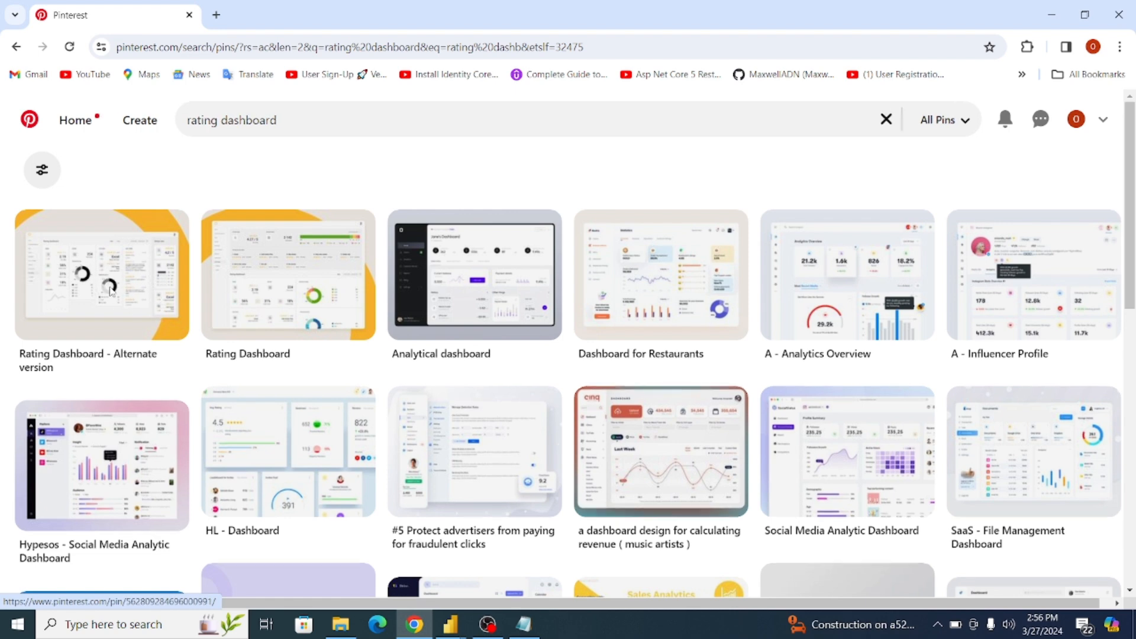
{"action": "left_click", "coordinate": [167, 292]}
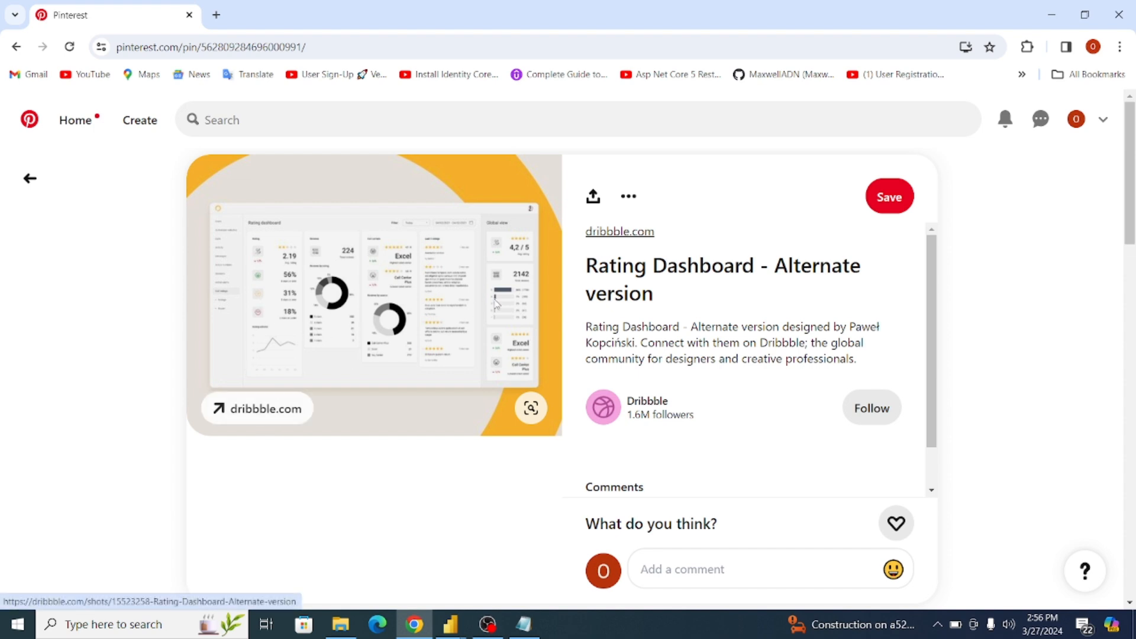
Open the pin's Dribbble page through its image search, examine the dashboard design without signing in, and return to the Electronics Rating report.
{"action": "left_click", "coordinate": [533, 409]}
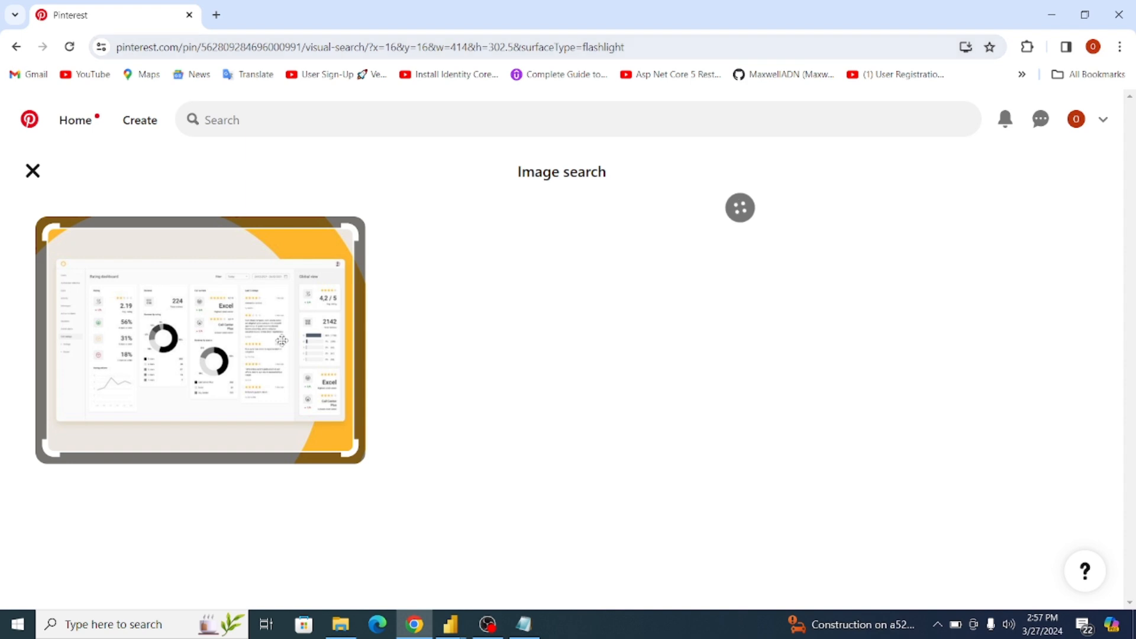
{"action": "mouse_move", "coordinate": [528, 312]}
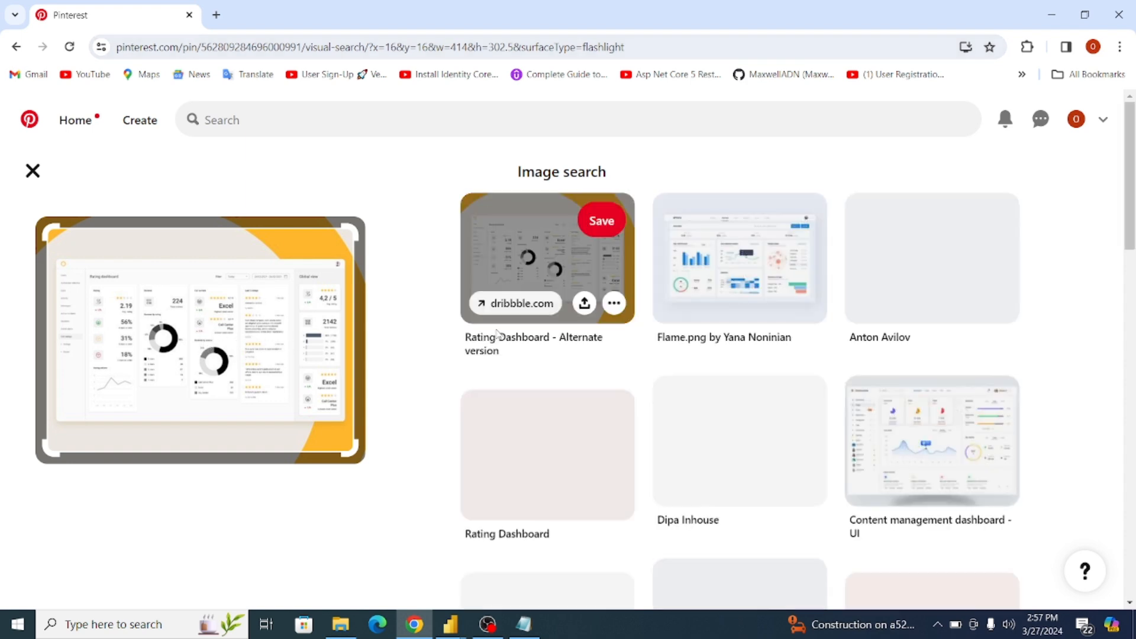
{"action": "left_click", "coordinate": [536, 307]}
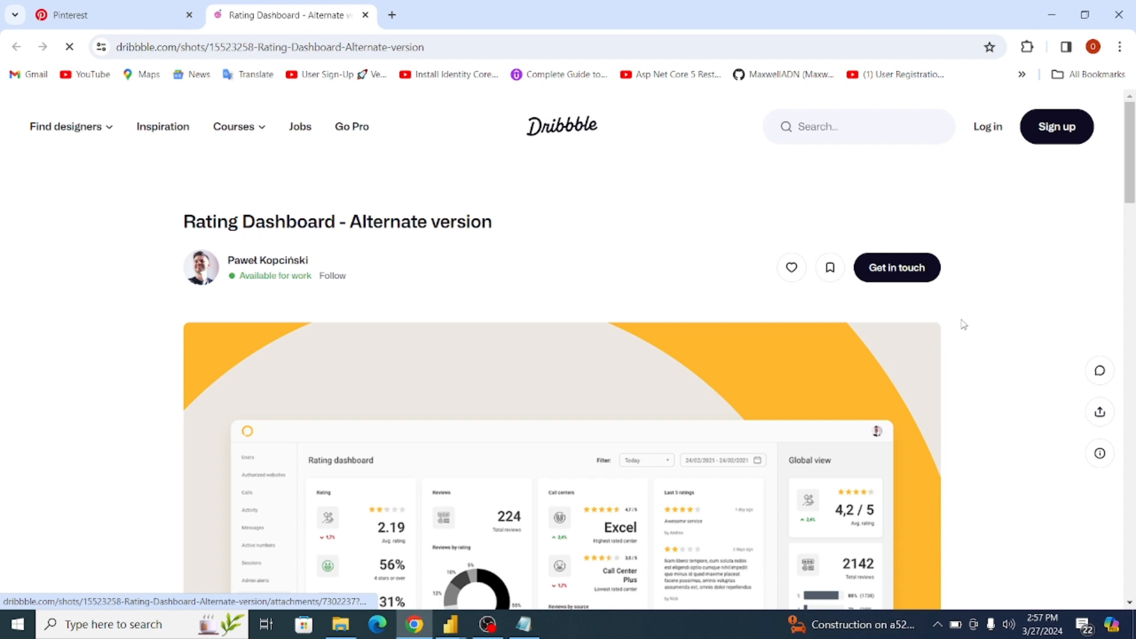
{"action": "scroll", "coordinate": [1129, 177], "scroll_direction": "down", "scroll_amount": 4}
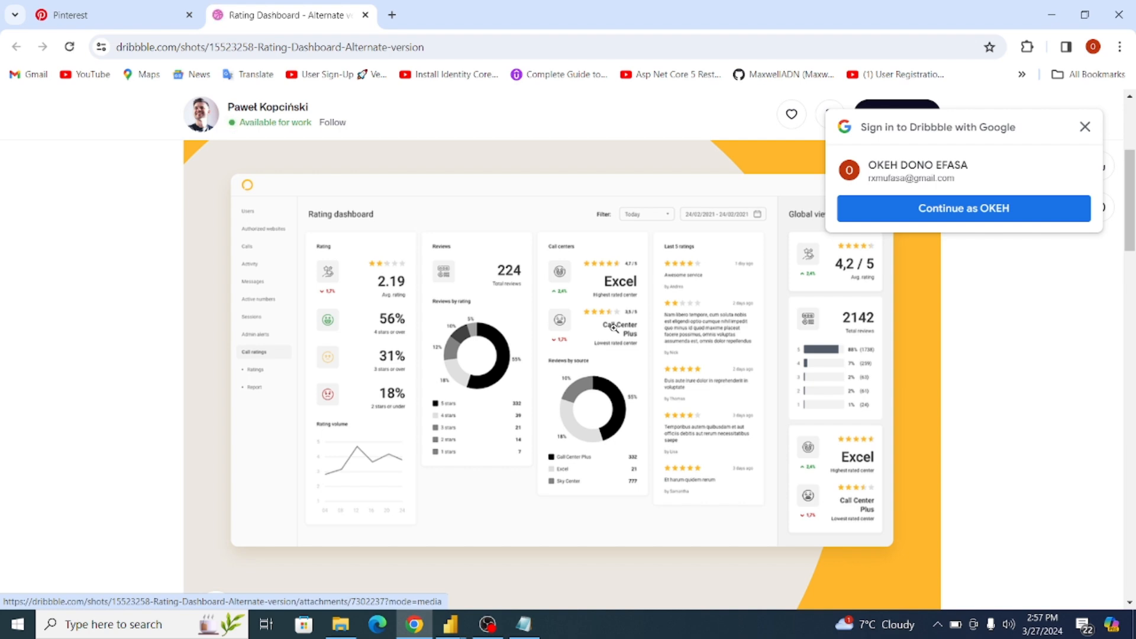
{"action": "left_click", "coordinate": [1085, 126]}
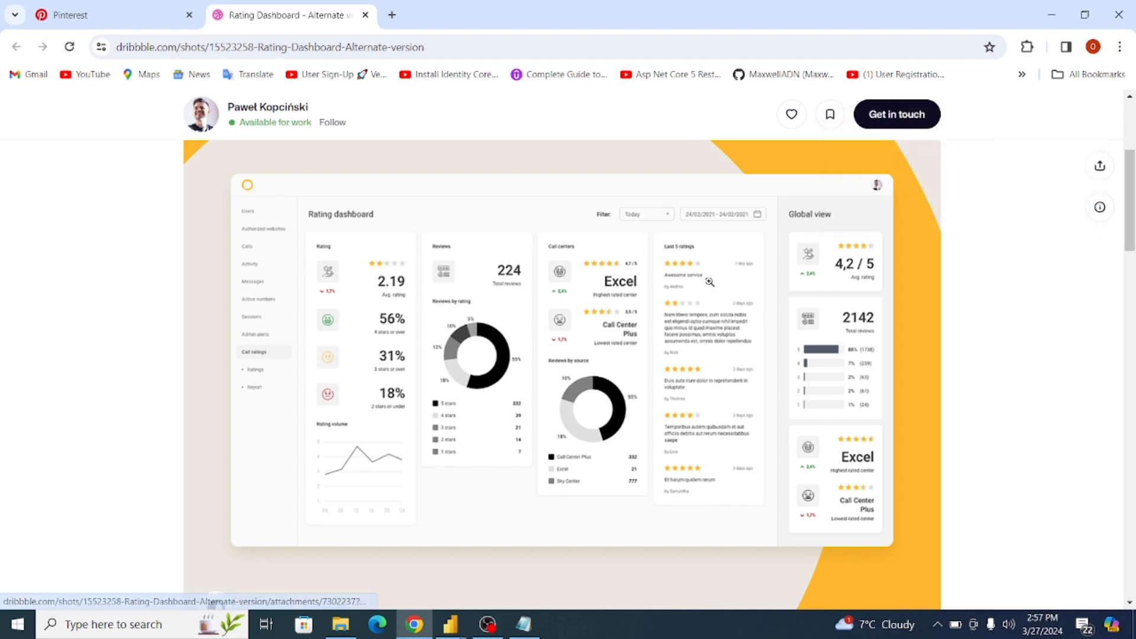
{"action": "mouse_move", "coordinate": [453, 632]}
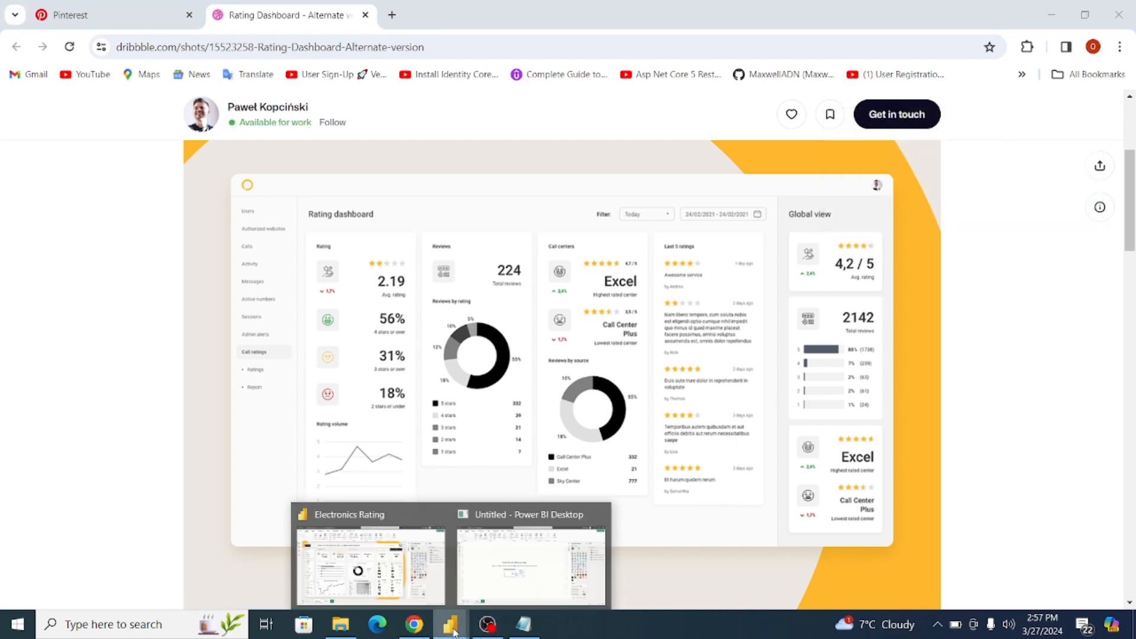
{"action": "left_click", "coordinate": [395, 560]}
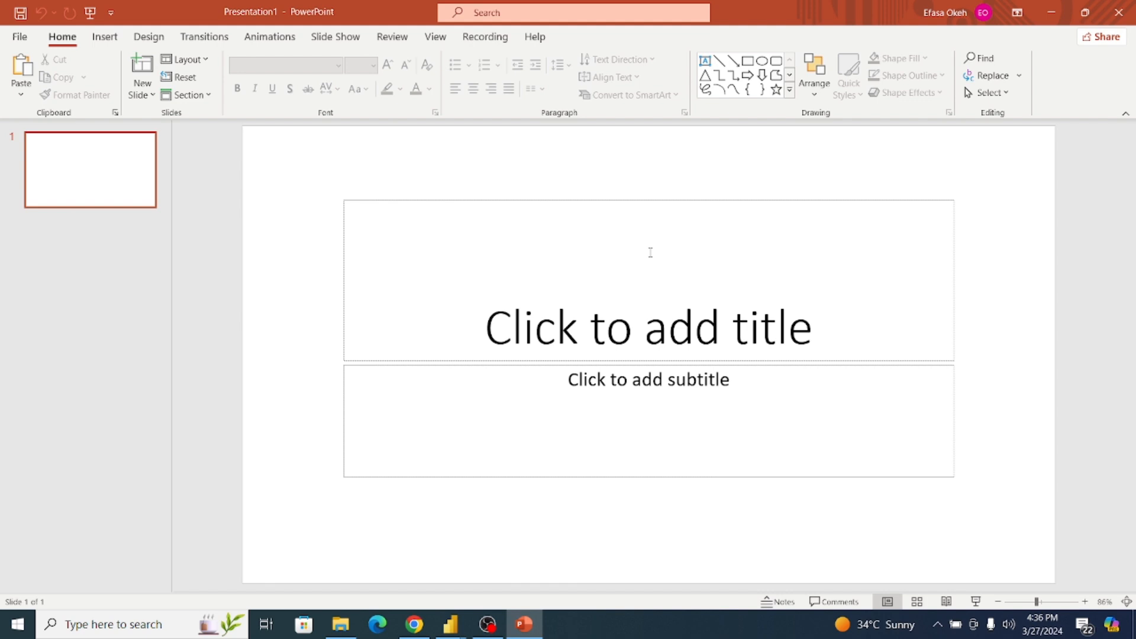
Delete the title and subtitle placeholders from the first slide of the new PowerPoint presentation.
{"action": "left_click", "coordinate": [586, 201]}
{"action": "key", "text": "Delete"}
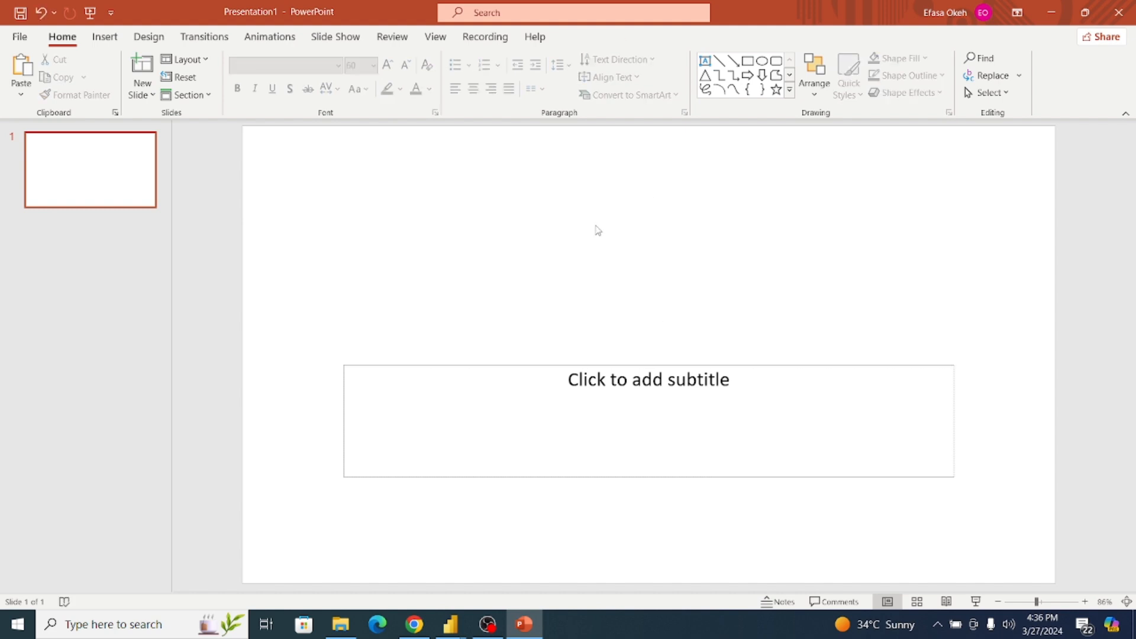
{"action": "left_click", "coordinate": [530, 367]}
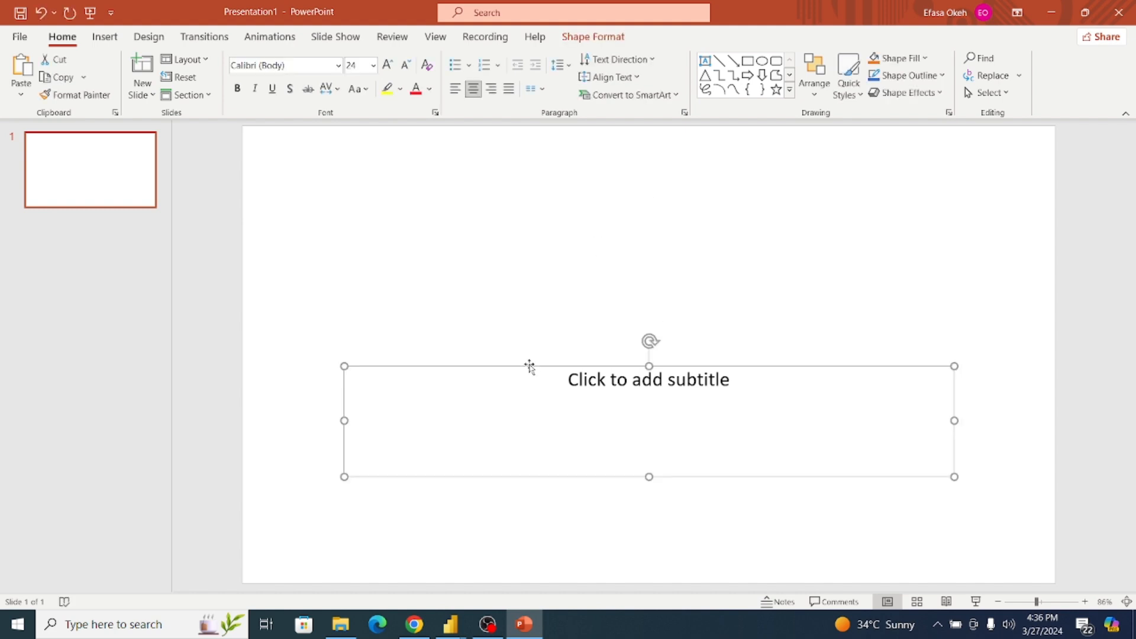
{"action": "key", "text": "Delete"}
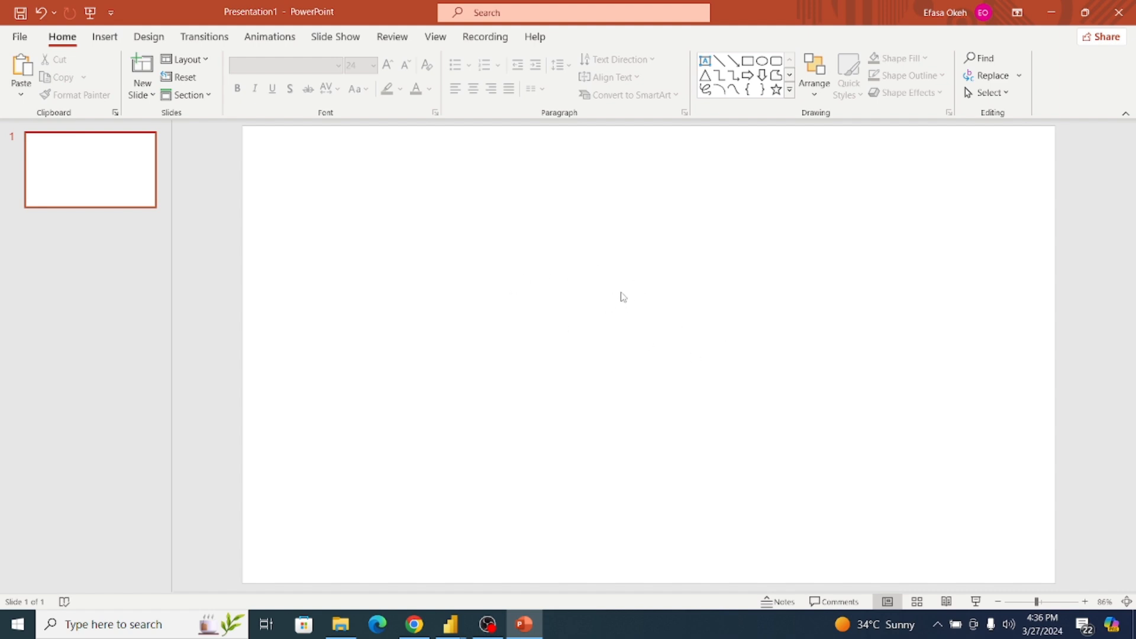
Switch to Chrome, sample the beige background of the Dribbble rating dashboard with ColorPick Eyedropper, and select its RGB value.
{"action": "left_click", "coordinate": [415, 625]}
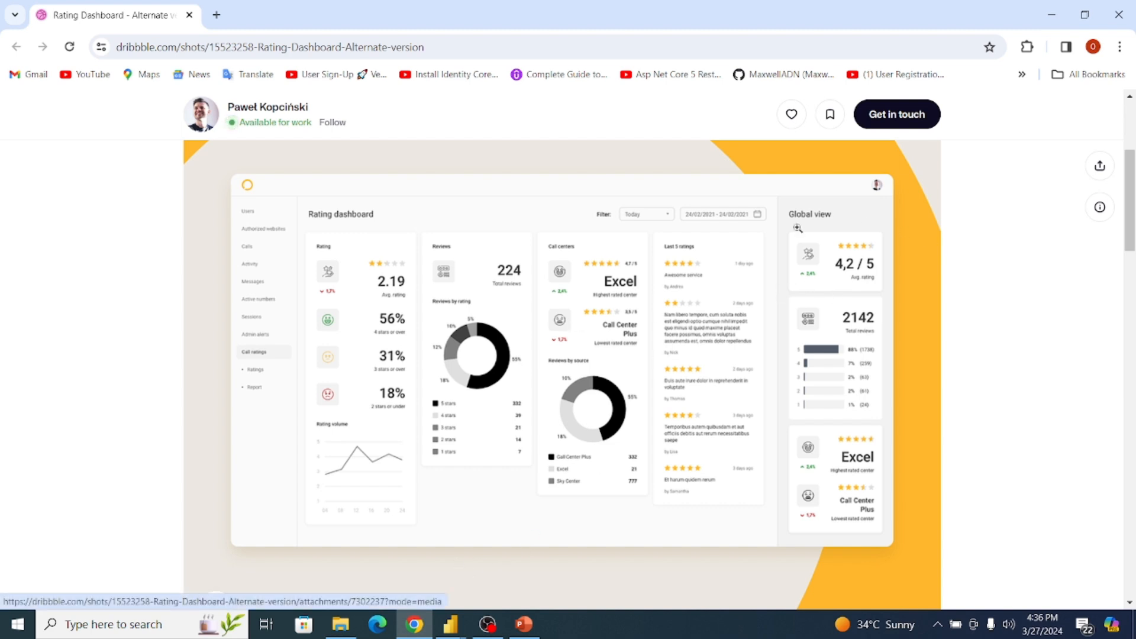
{"action": "left_click", "coordinate": [1027, 46]}
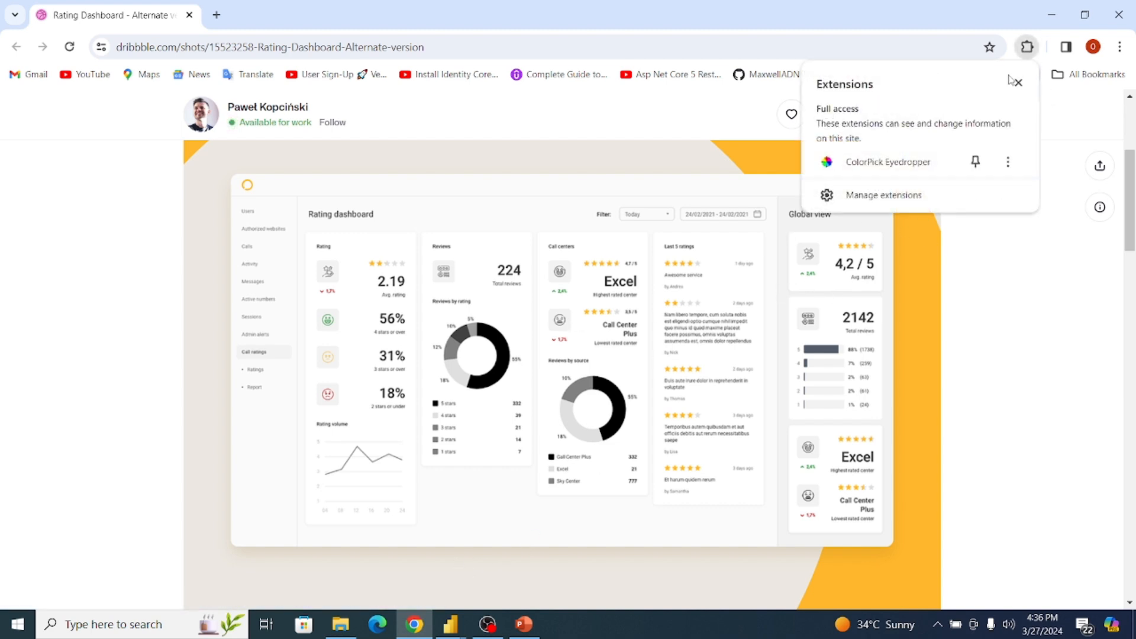
{"action": "left_click", "coordinate": [878, 169]}
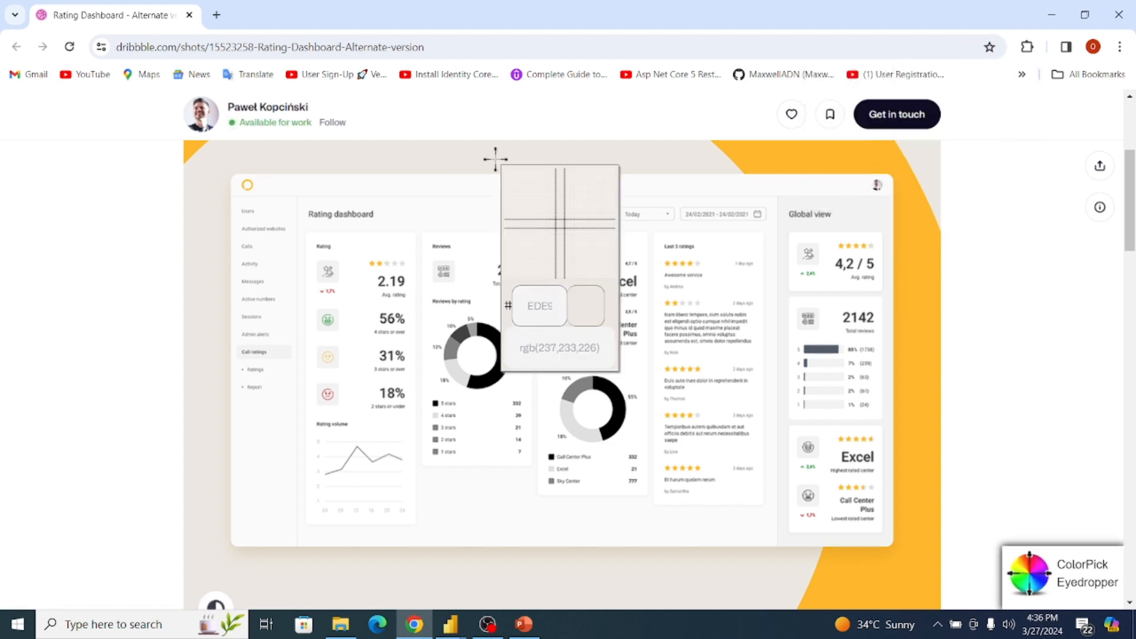
{"action": "left_click", "coordinate": [422, 572]}
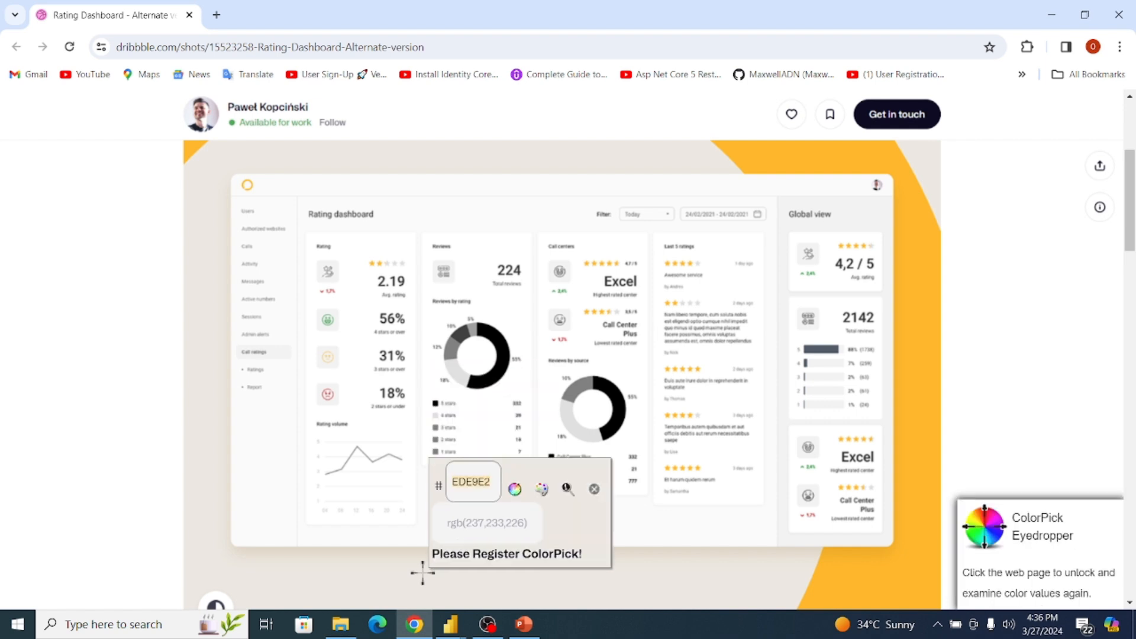
{"action": "left_click", "coordinate": [489, 523]}
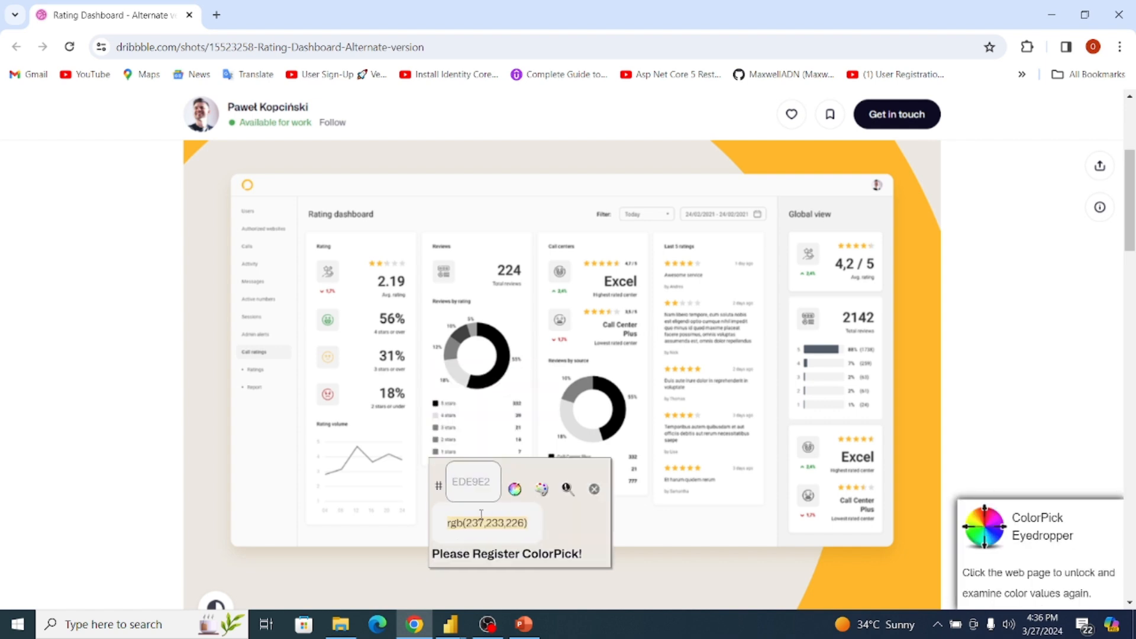
Copy the sampled beige hex code EDE9E2, switch to PowerPoint, and open the background formatting options for the blank slide.
{"action": "left_click", "coordinate": [460, 490]}
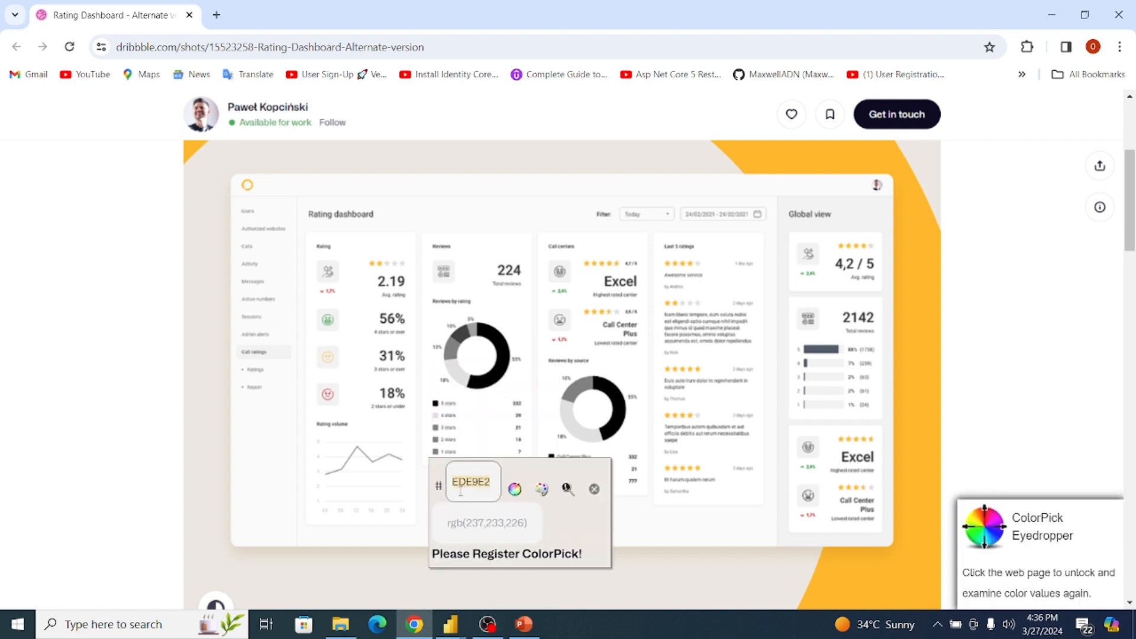
{"action": "left_click", "coordinate": [460, 484]}
{"action": "left_click_drag", "start_coordinate": [453, 484], "coordinate": [493, 484]}
{"action": "left_click", "coordinate": [524, 624]}
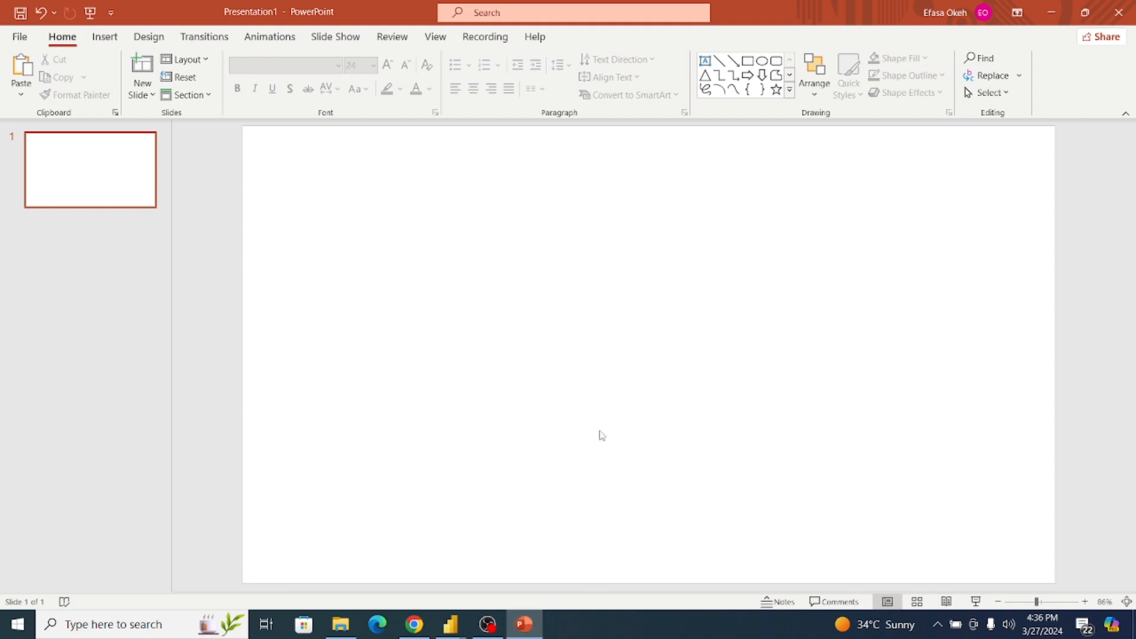
{"action": "right_click", "coordinate": [539, 349]}
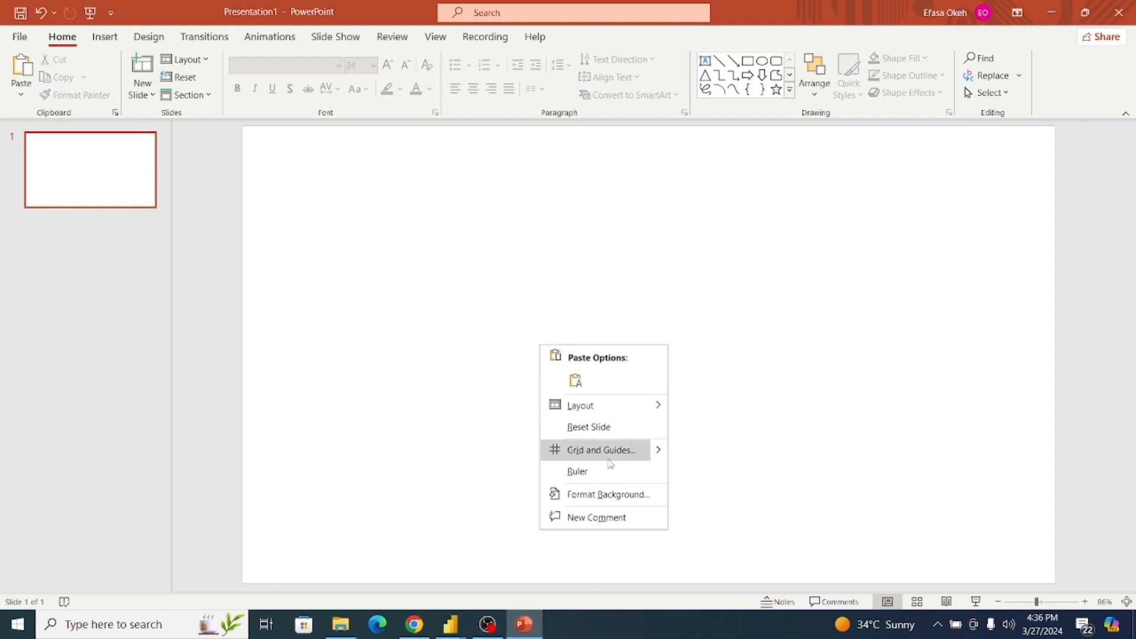
{"action": "left_click", "coordinate": [598, 499]}
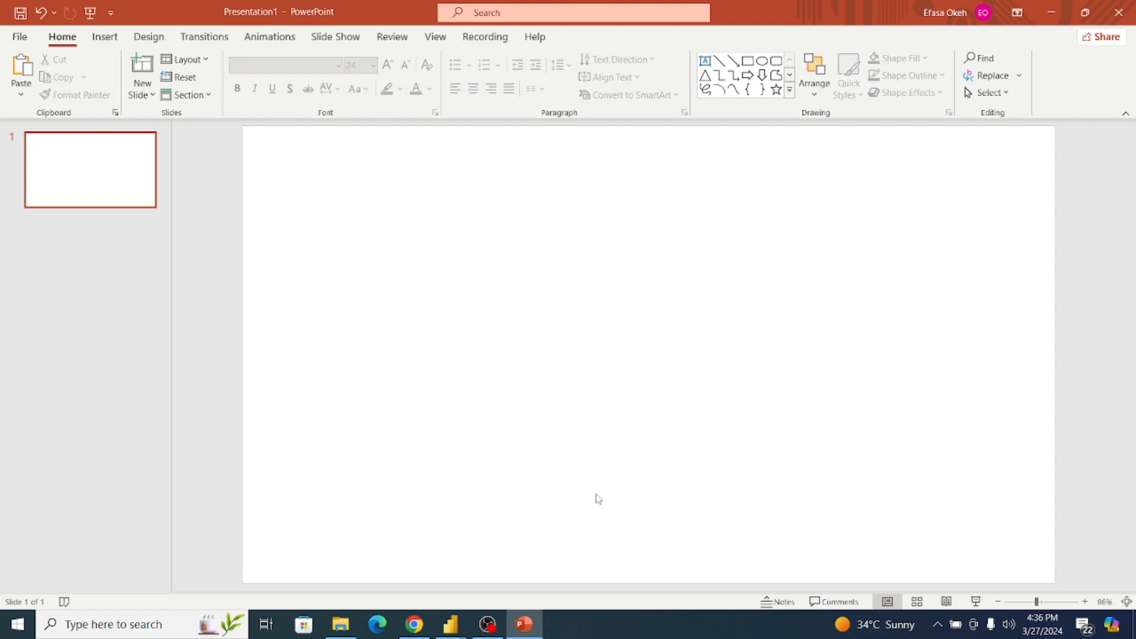
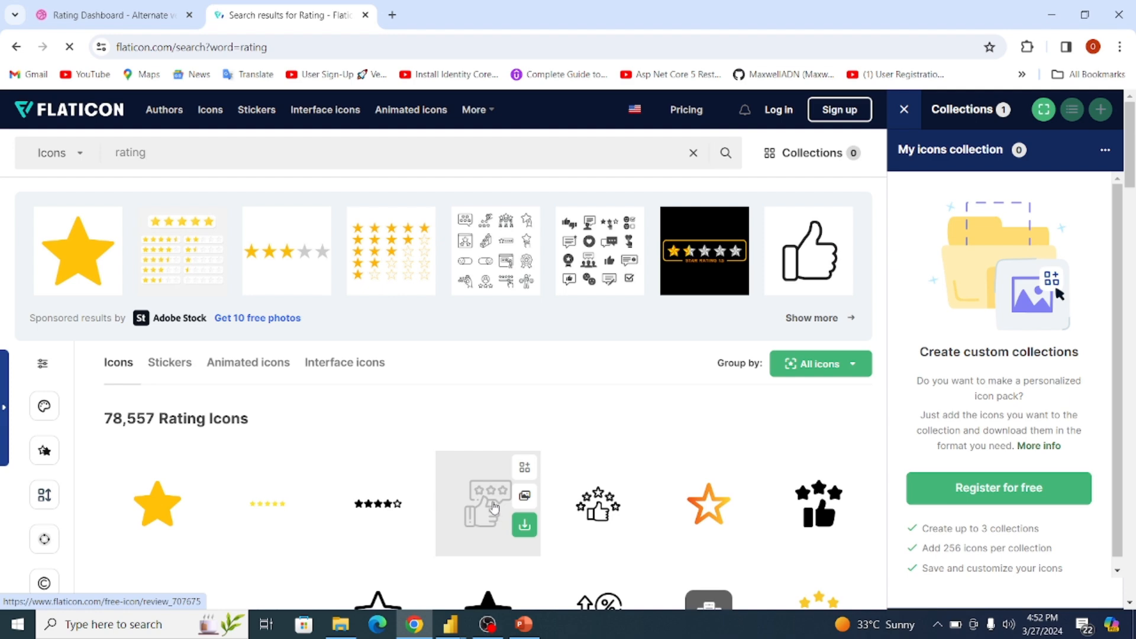
Download the outlined thumbs-up icon with an arc of stars by photo3idea_studio as a free PNG from the Flaticon rating results.
{"action": "mouse_move", "coordinate": [451, 622]}
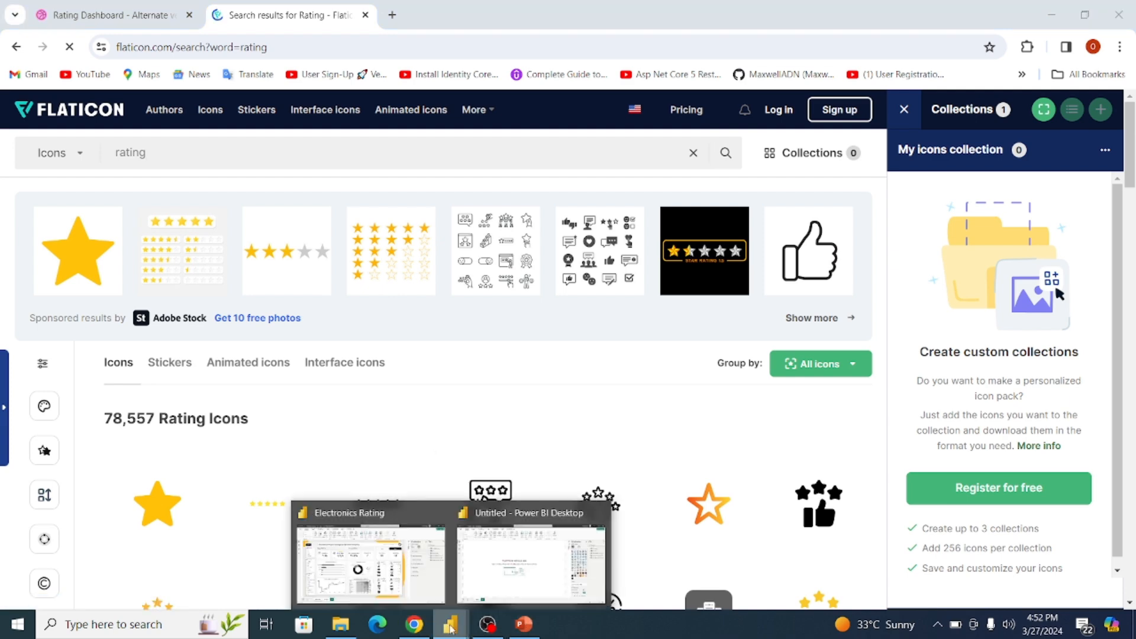
{"action": "mouse_move", "coordinate": [376, 567]}
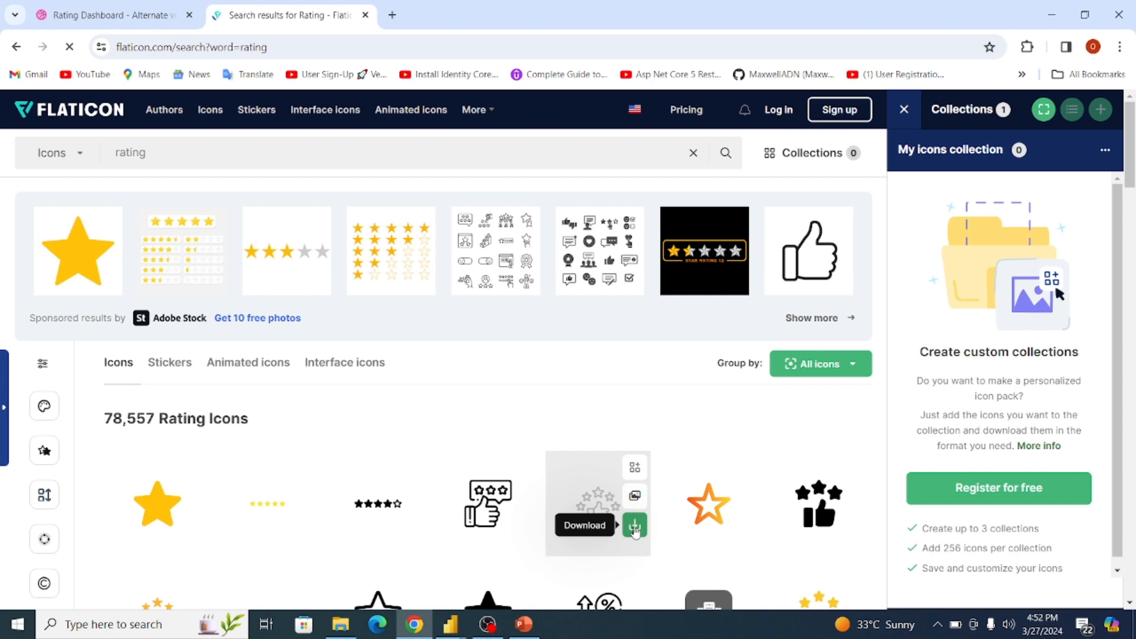
{"action": "left_click", "coordinate": [634, 528]}
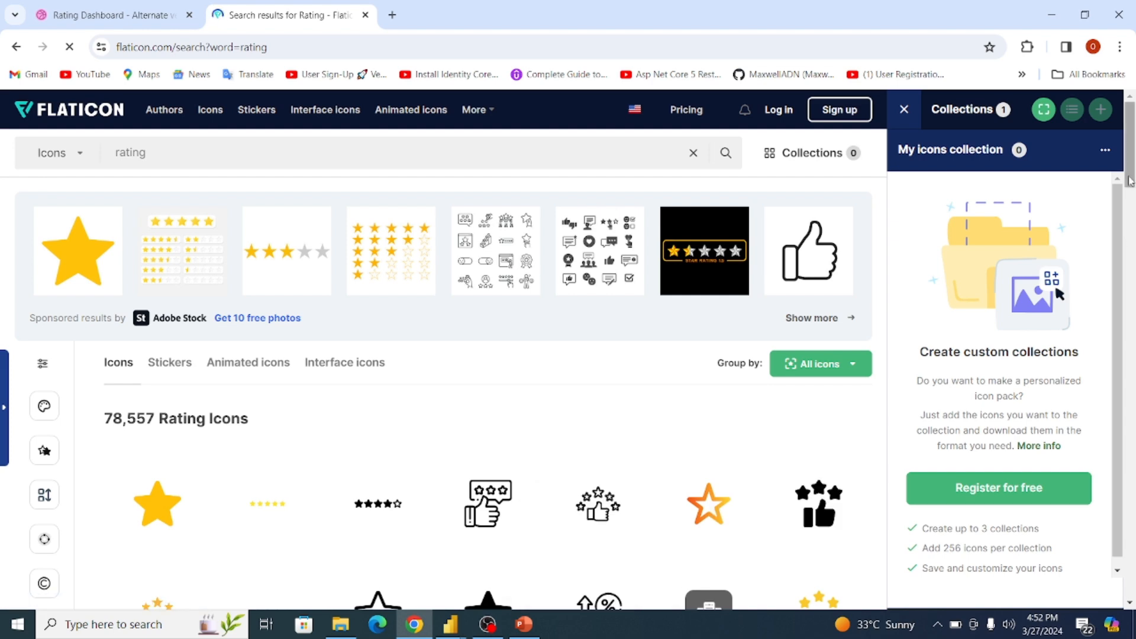
{"action": "scroll", "coordinate": [1130, 180], "scroll_direction": "down", "scroll_amount": 5}
{"action": "left_click", "coordinate": [634, 226]}
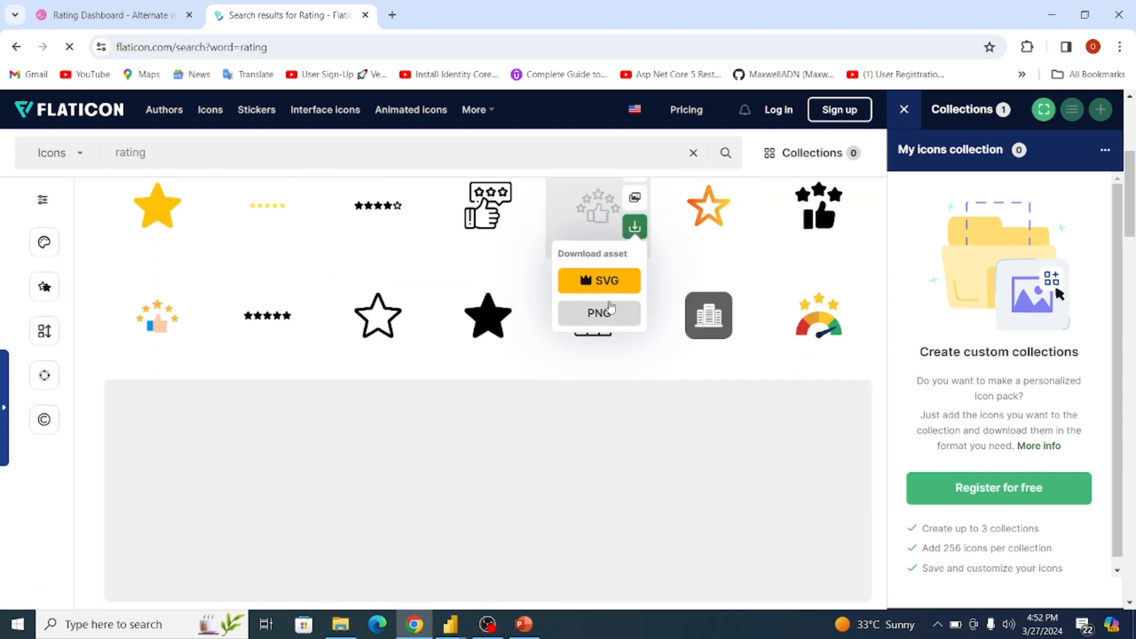
{"action": "left_click", "coordinate": [599, 314]}
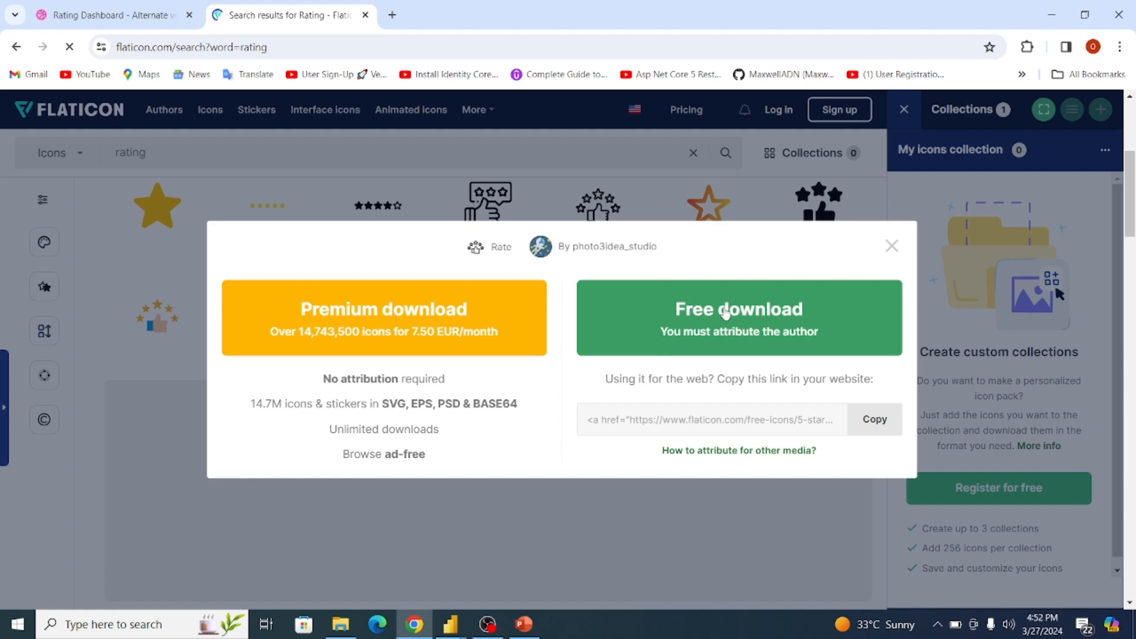
{"action": "left_click", "coordinate": [726, 313]}
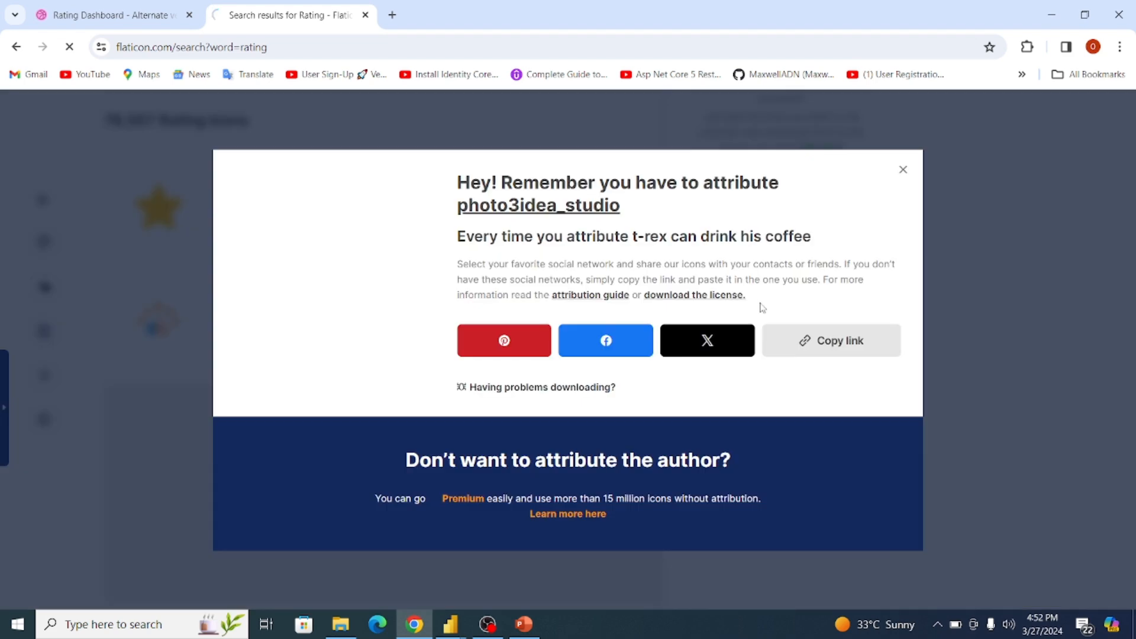
{"action": "left_click", "coordinate": [903, 175]}
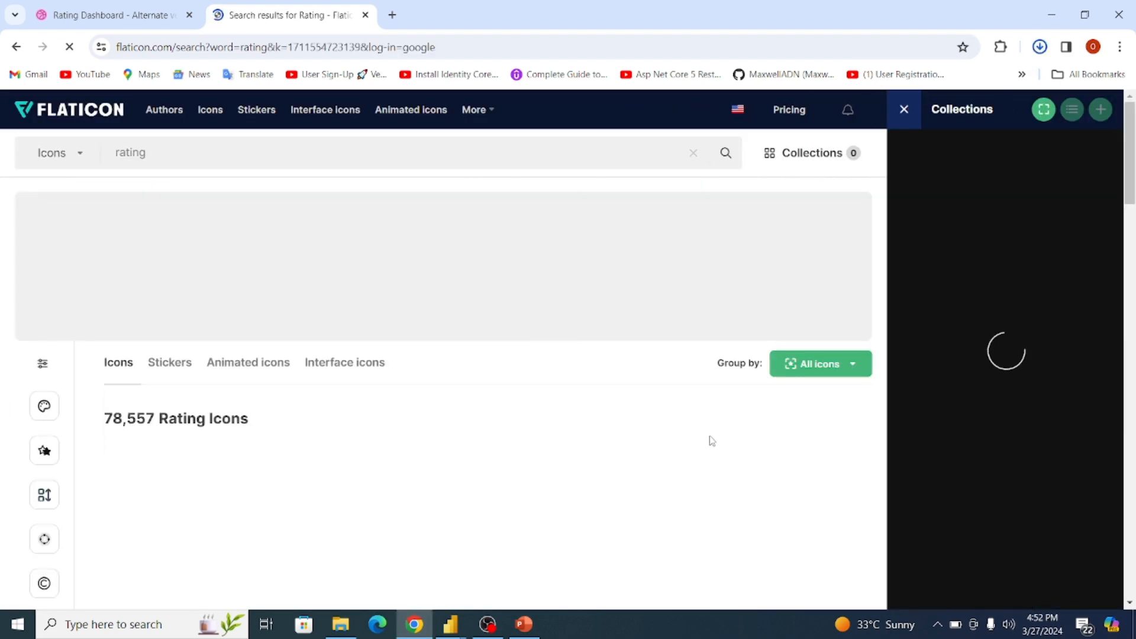
Download Freepik's "Best customer experience" icon, three people beneath three stars, as a free PNG.
{"action": "left_click_drag", "start_coordinate": [1128, 181], "coordinate": [1134, 482]}
{"action": "mouse_move", "coordinate": [836, 524]}
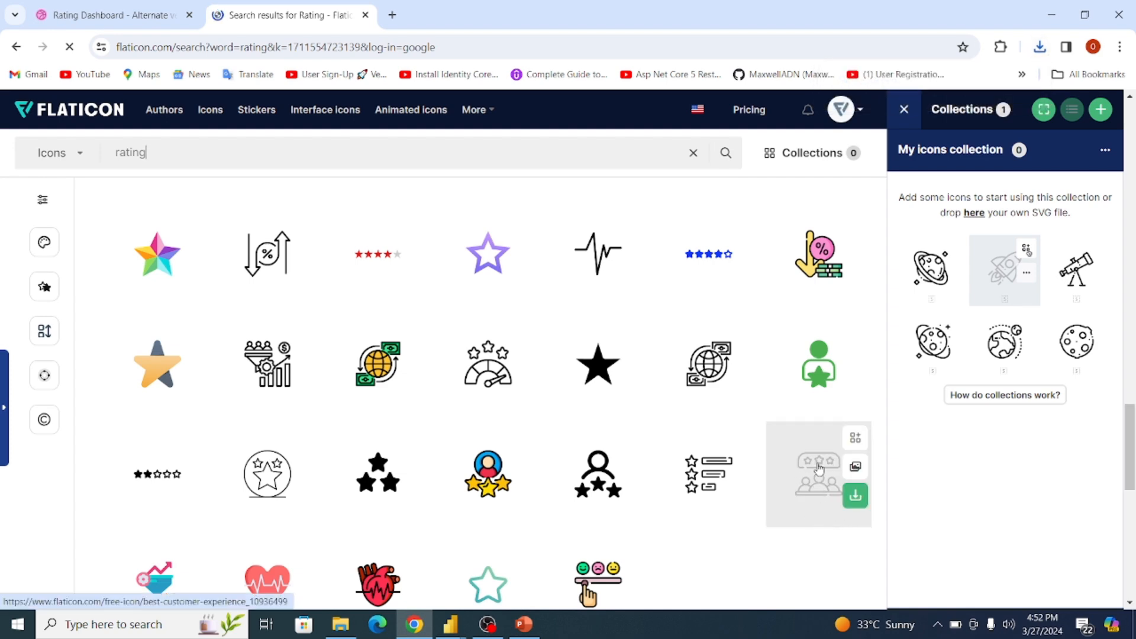
{"action": "left_click", "coordinate": [855, 496]}
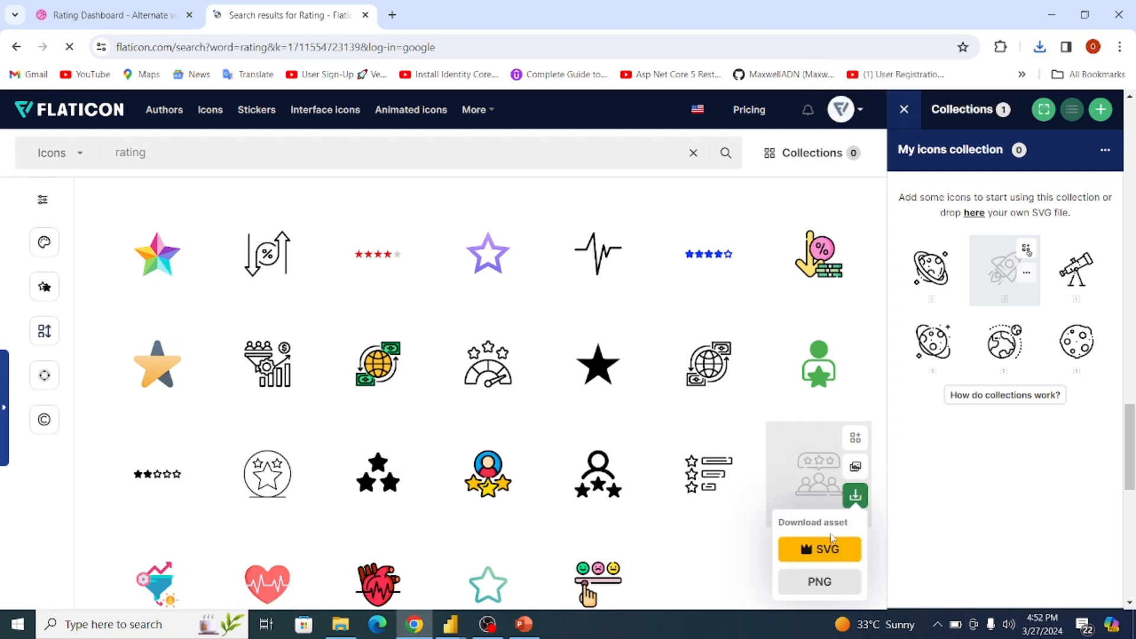
{"action": "left_click", "coordinate": [812, 585]}
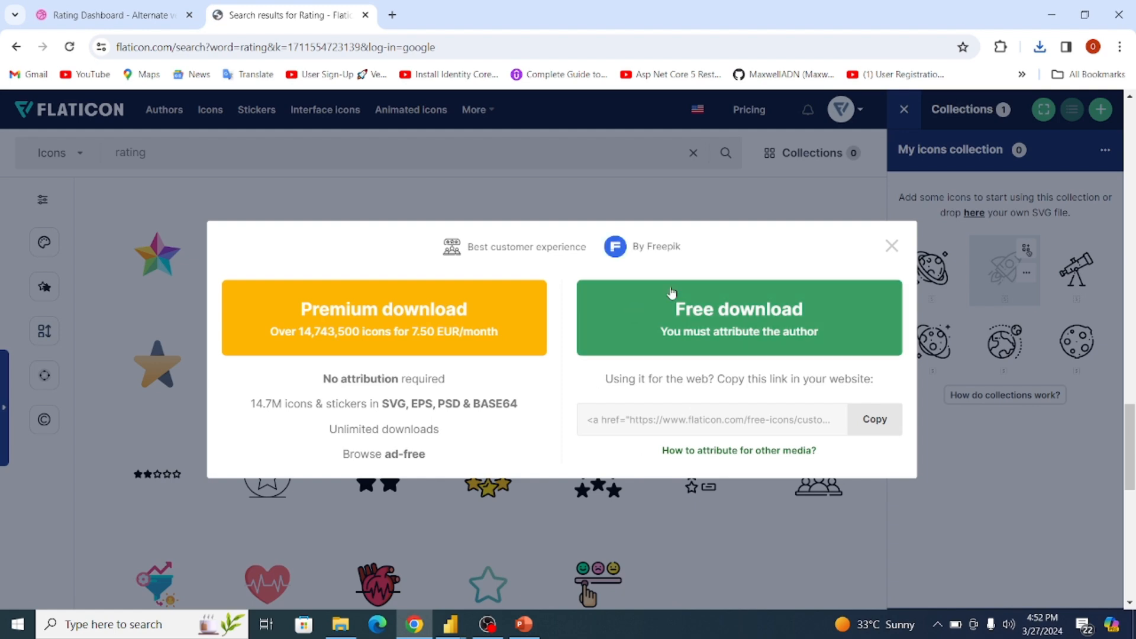
{"action": "left_click", "coordinate": [696, 308]}
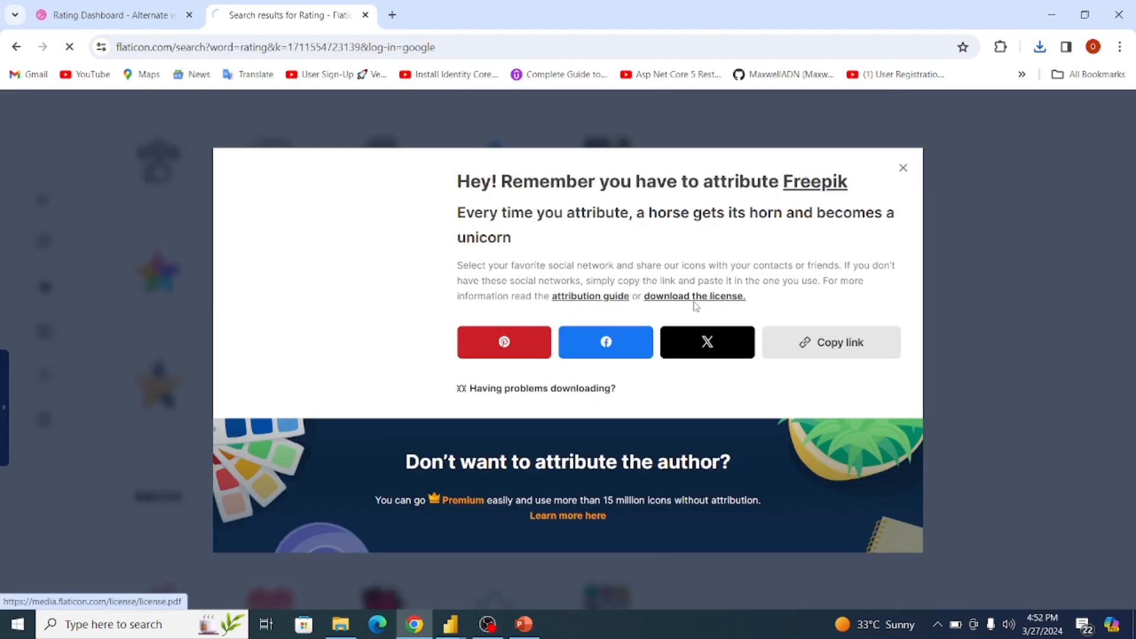
{"action": "left_click", "coordinate": [903, 168]}
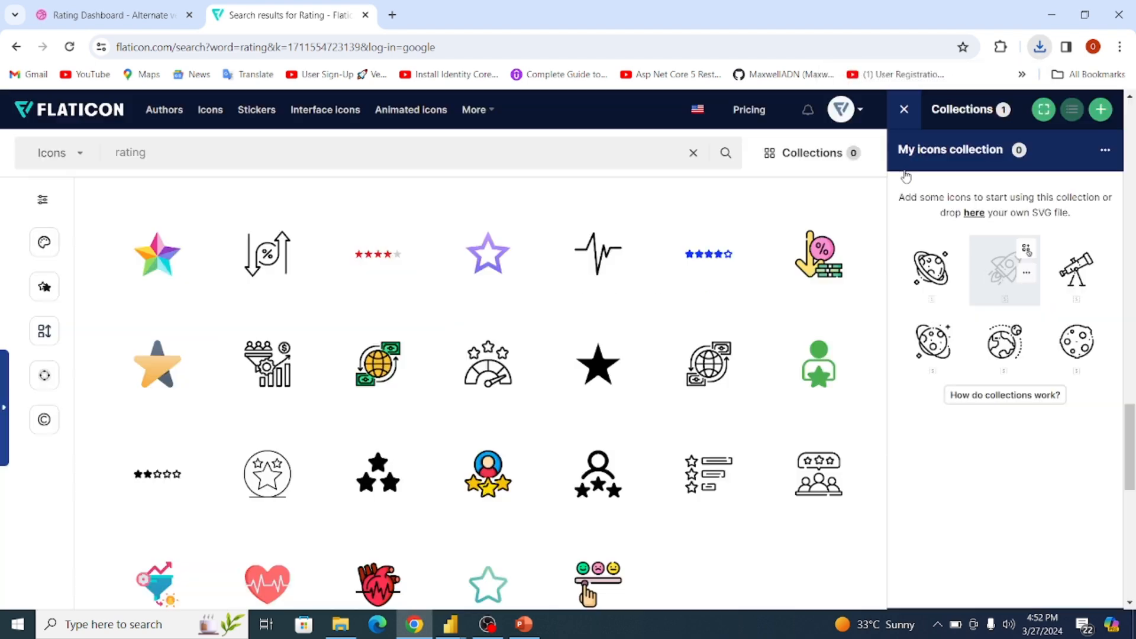
Switch to the Electronics Rating report in Power BI, check the icons on its Overview page, and return to Flaticon in Chrome.
{"action": "left_click", "coordinate": [183, 158]}
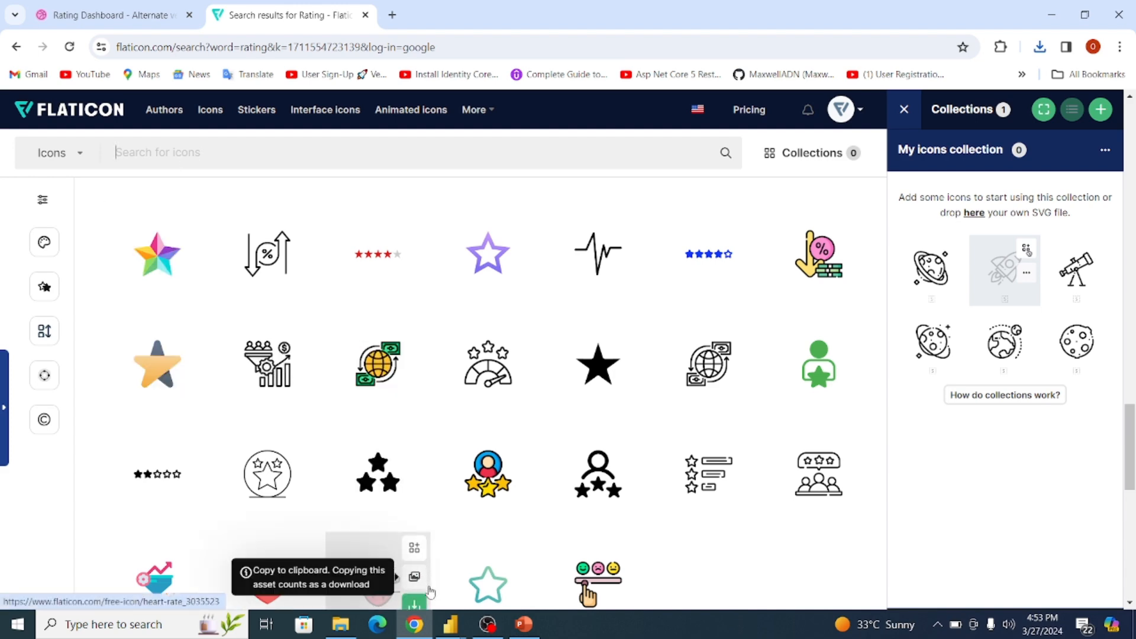
{"action": "mouse_move", "coordinate": [453, 617]}
{"action": "left_click", "coordinate": [371, 551]}
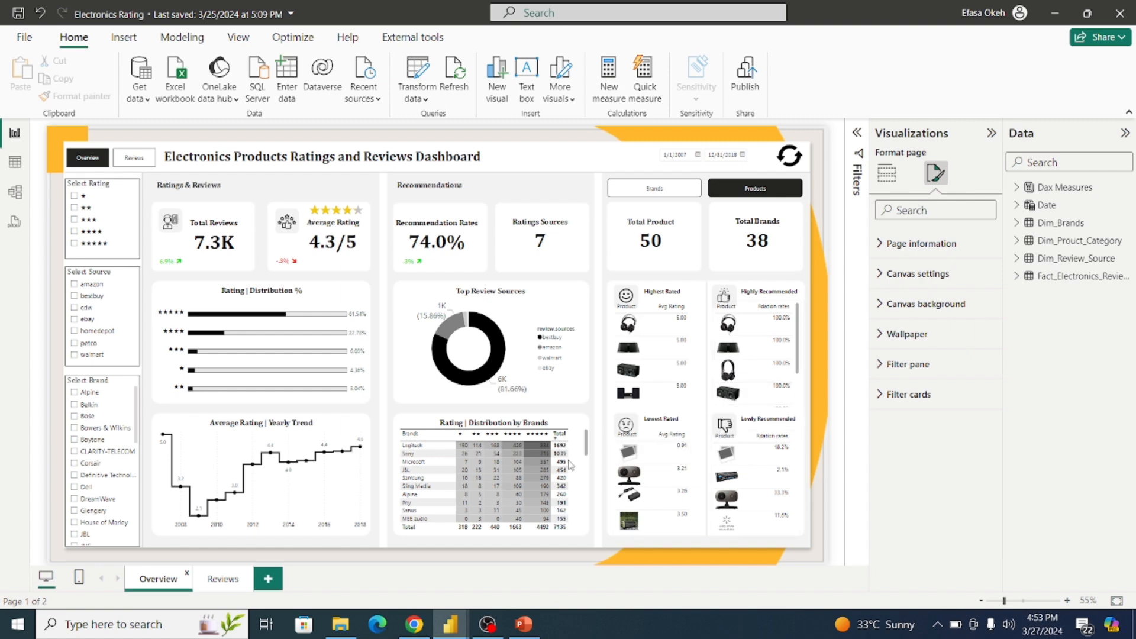
{"action": "left_click", "coordinate": [417, 626]}
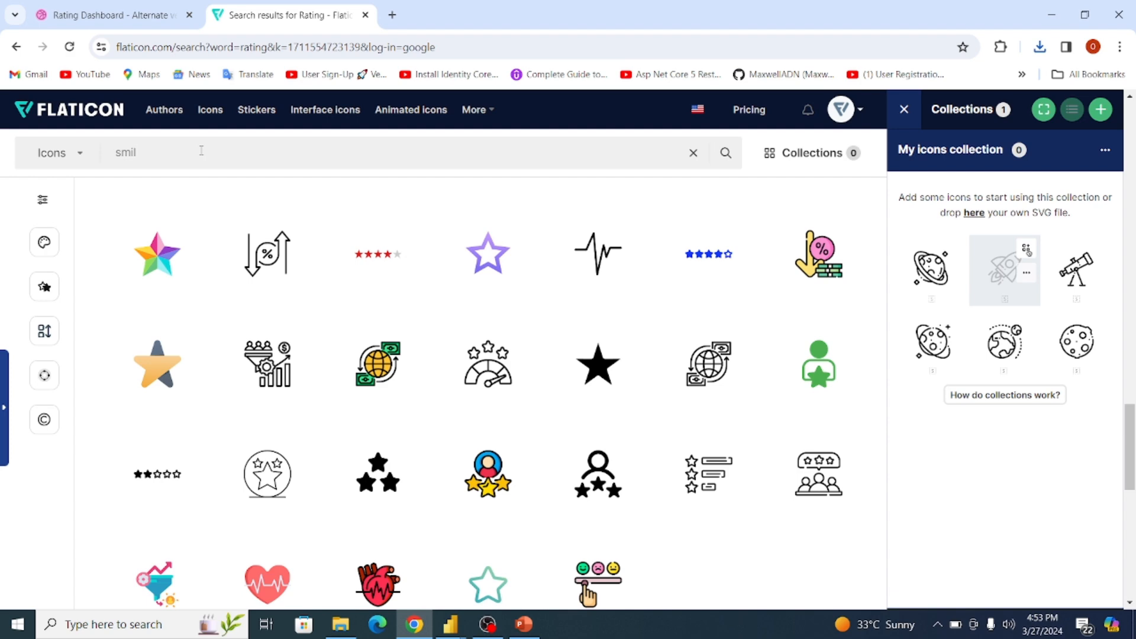
Search the icons for "smile circle" and look through the results for a suitable face icon.
{"action": "left_click", "coordinate": [201, 152]}
{"action": "type", "text": "e"}
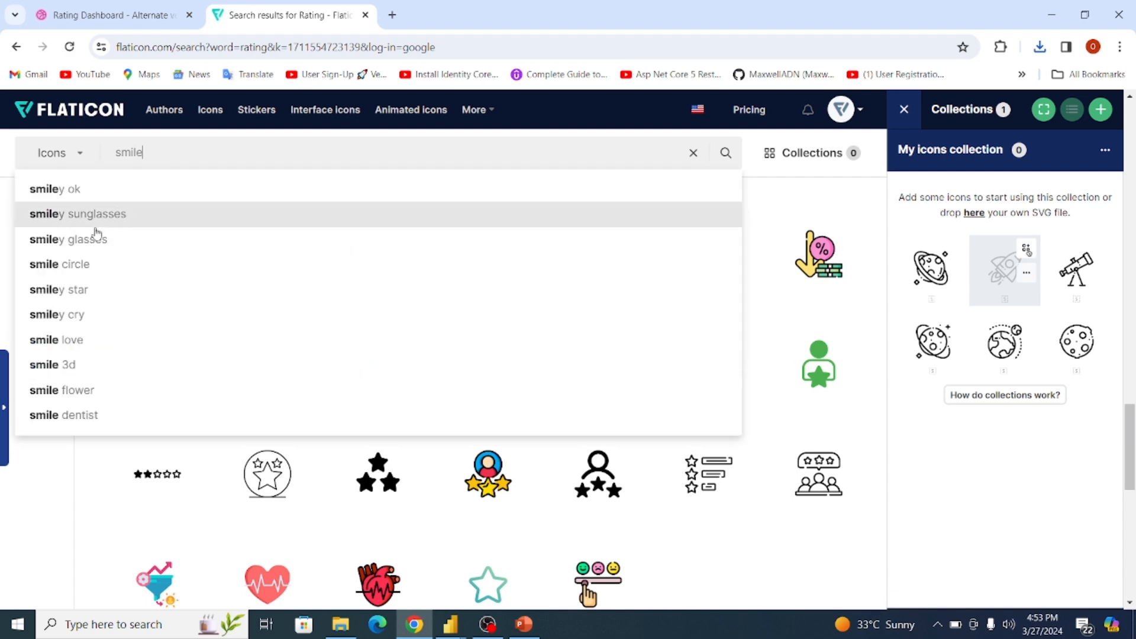
{"action": "left_click", "coordinate": [55, 264]}
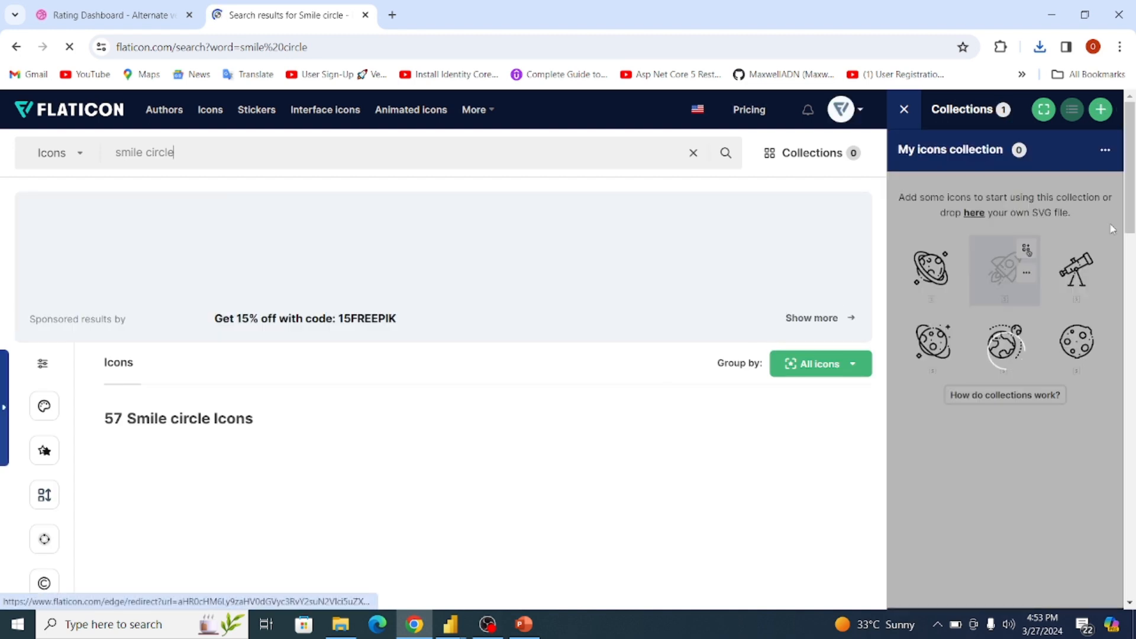
{"action": "left_click_drag", "start_coordinate": [1131, 142], "coordinate": [1098, 193]}
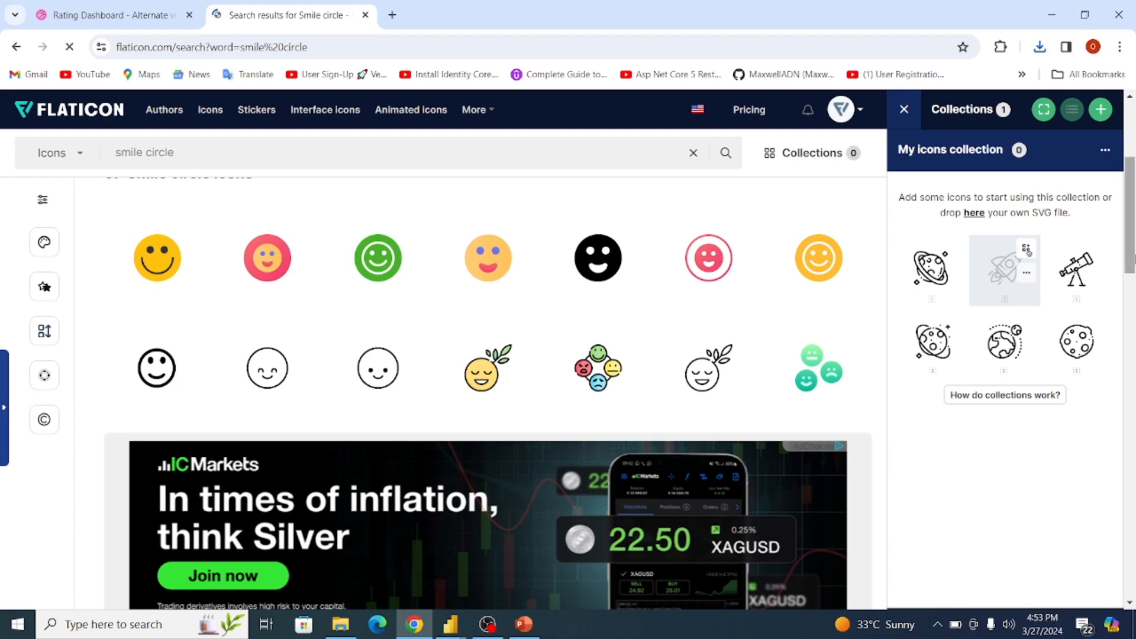
{"action": "left_click_drag", "start_coordinate": [1130, 254], "coordinate": [1128, 199]}
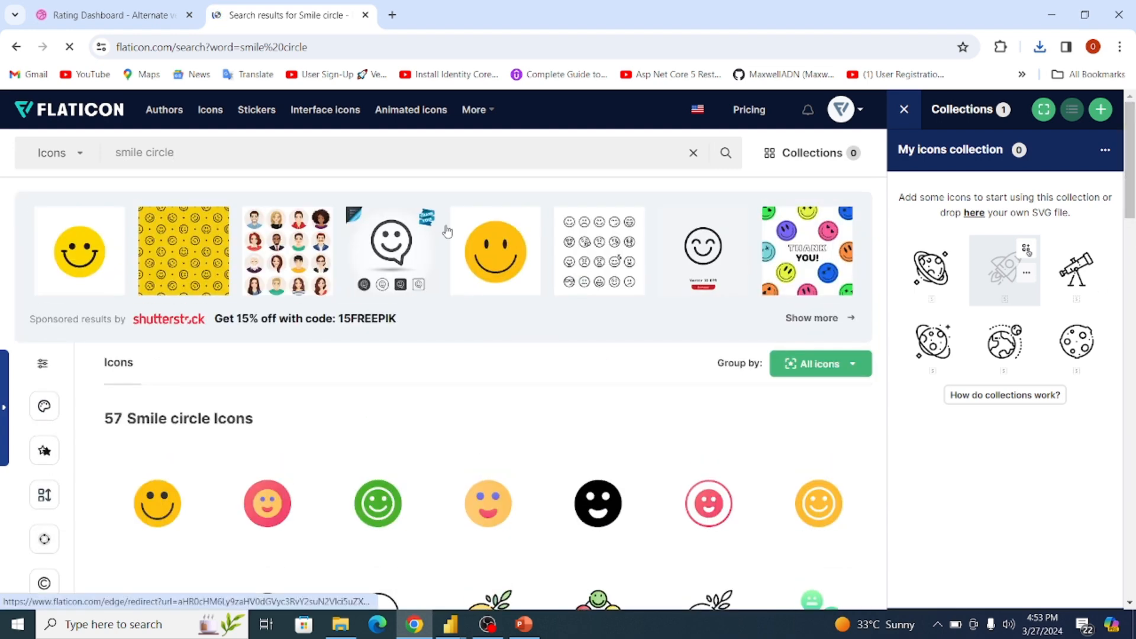
Change the icon search term to "smiley" and run the search.
{"action": "key", "text": "BackSpace"}
{"action": "key", "text": "BackSpace"}
{"action": "key", "text": "BackSpace"}
{"action": "key", "text": "BackSpace"}
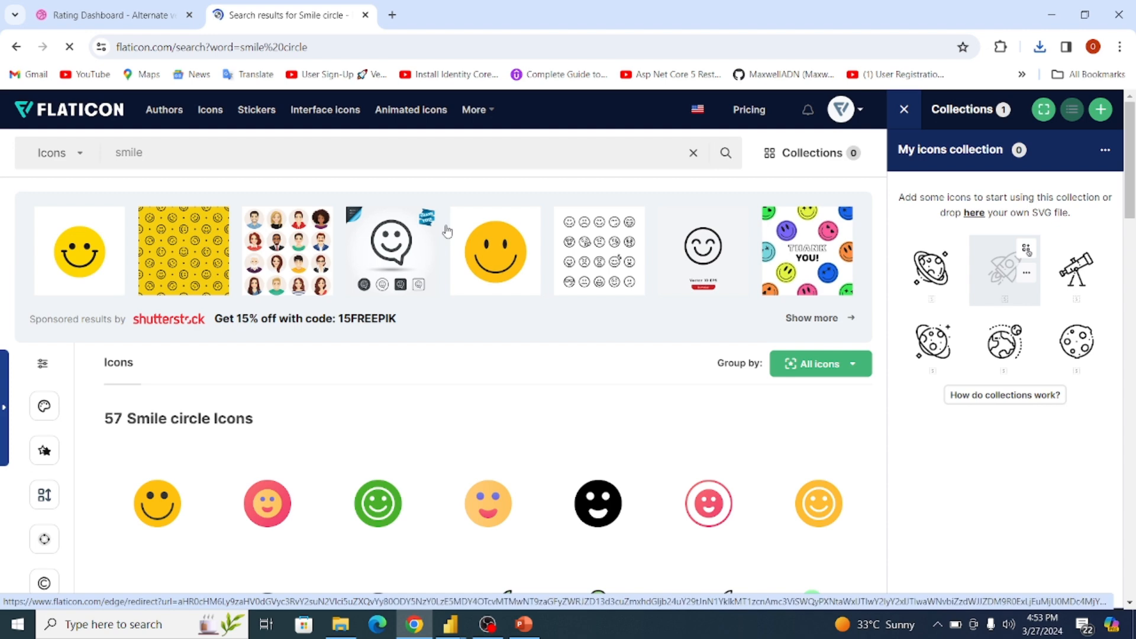
{"action": "type", "text": "y"}
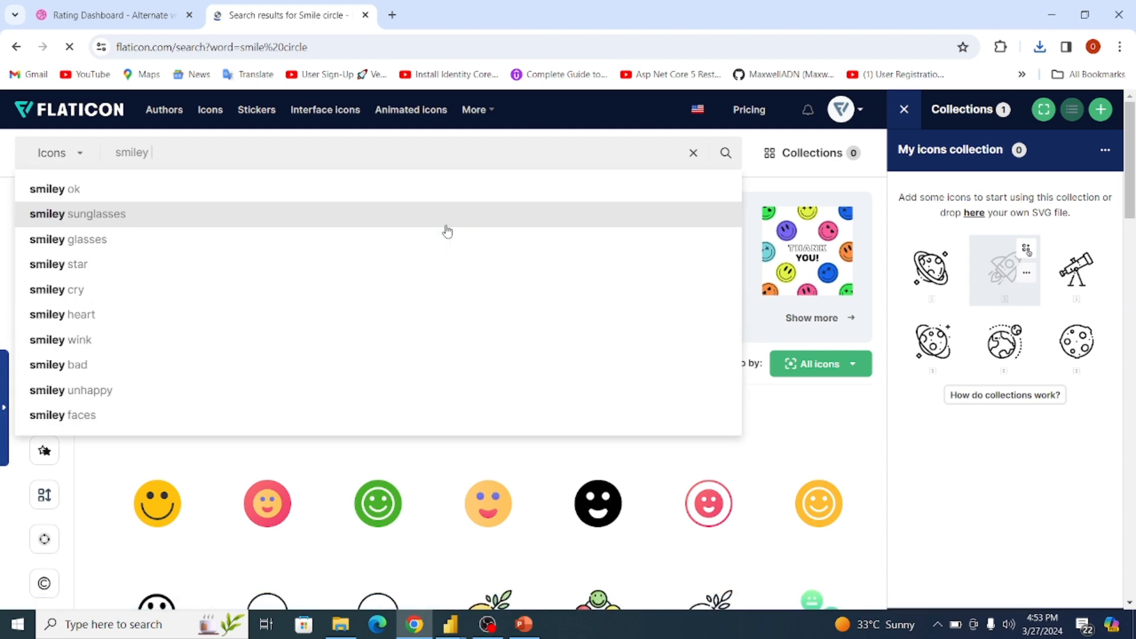
{"action": "key", "text": "Return"}
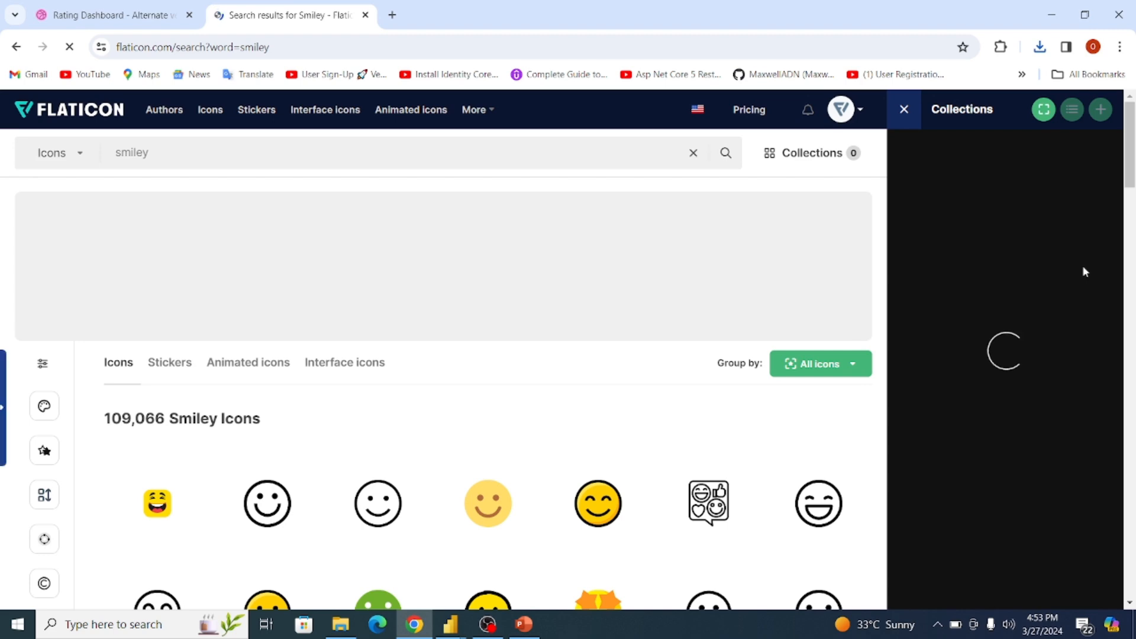
Download Freepik's outlined "Smiley" face icon as a free PNG from the smiley results.
{"action": "left_click_drag", "start_coordinate": [1130, 157], "coordinate": [1135, 394]}
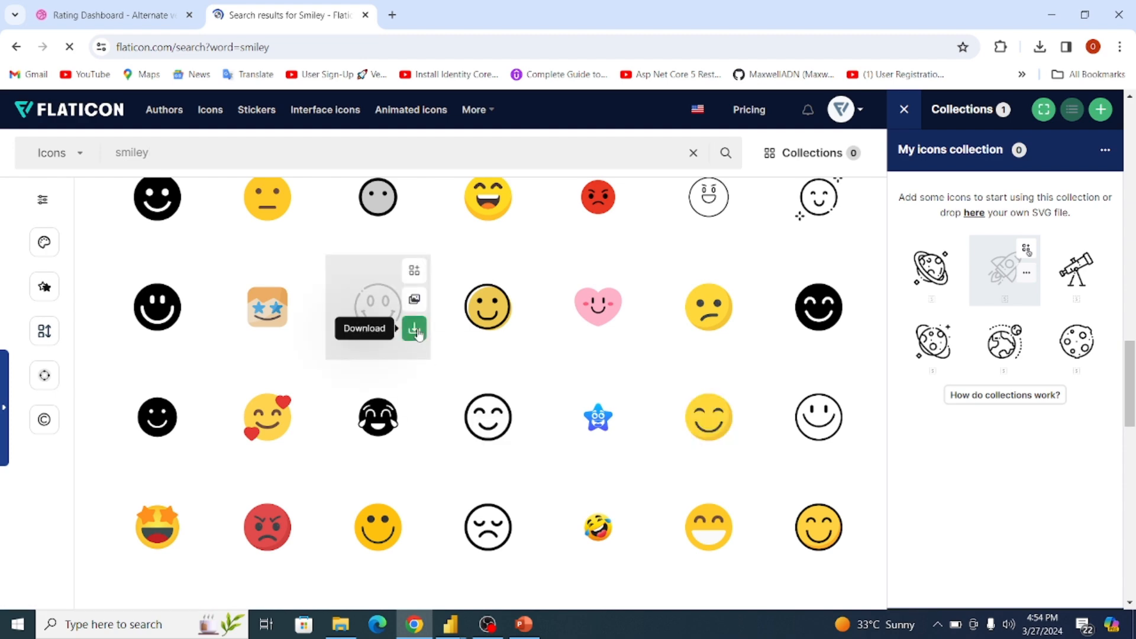
{"action": "left_click", "coordinate": [416, 332]}
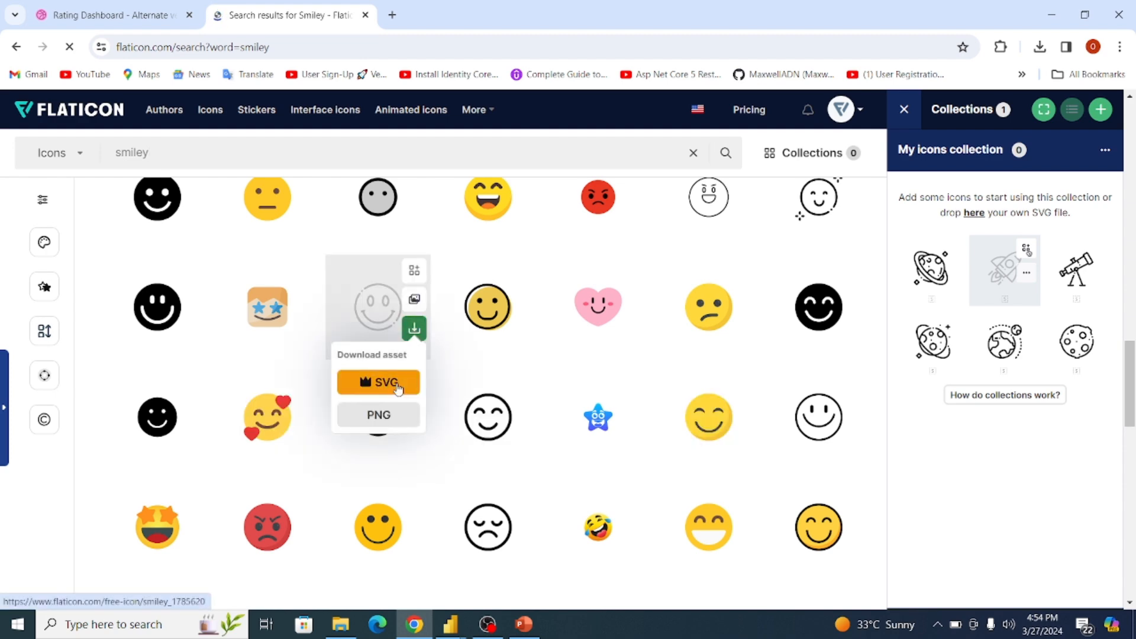
{"action": "left_click", "coordinate": [377, 415]}
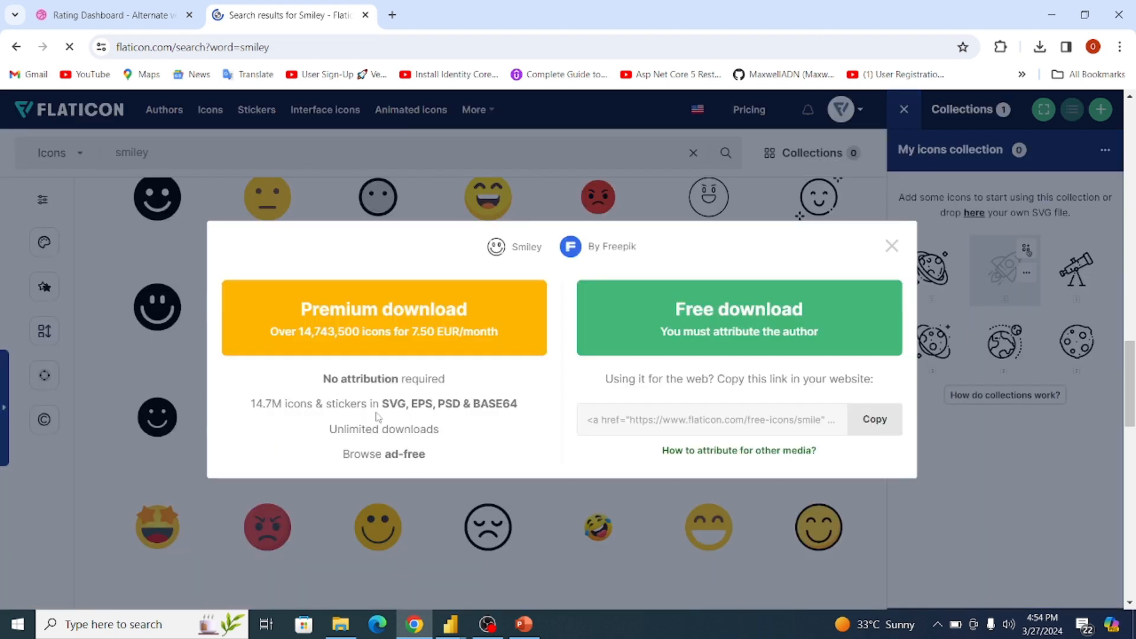
{"action": "left_click", "coordinate": [710, 321]}
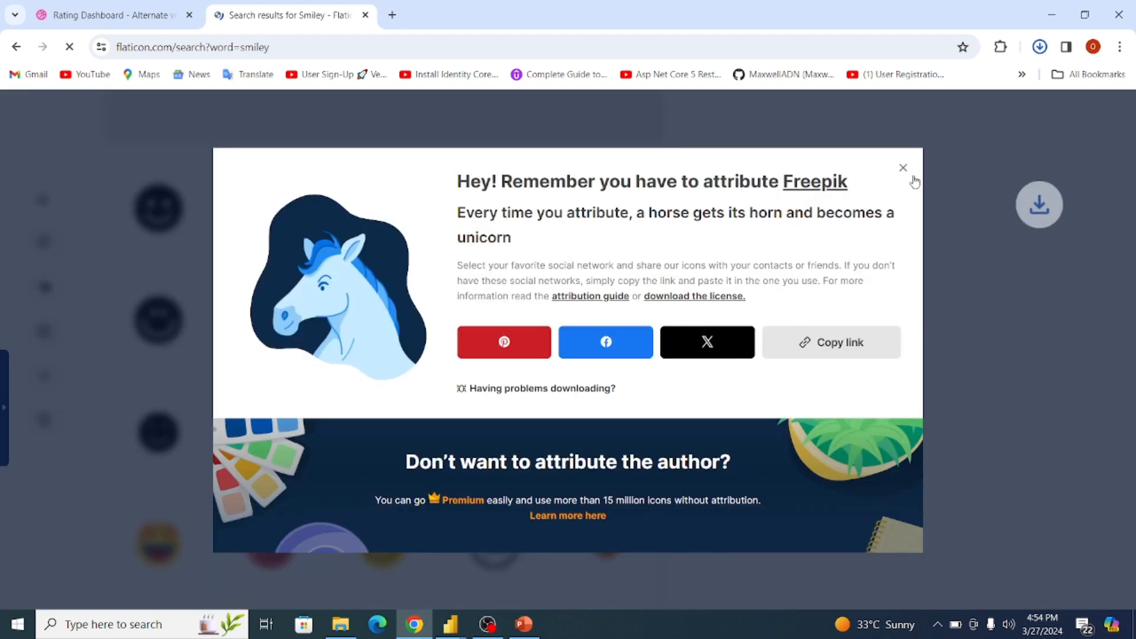
{"action": "left_click", "coordinate": [902, 169]}
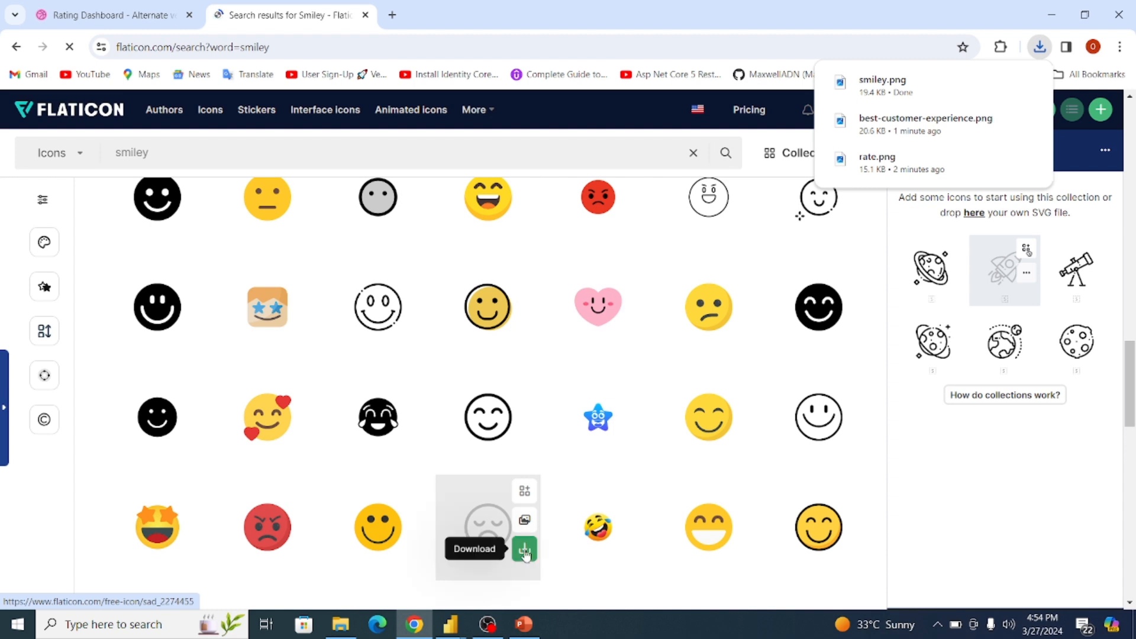
Download Freepik's outlined "Sad" face icon as a free PNG from the smiley results.
{"action": "left_click", "coordinate": [525, 551]}
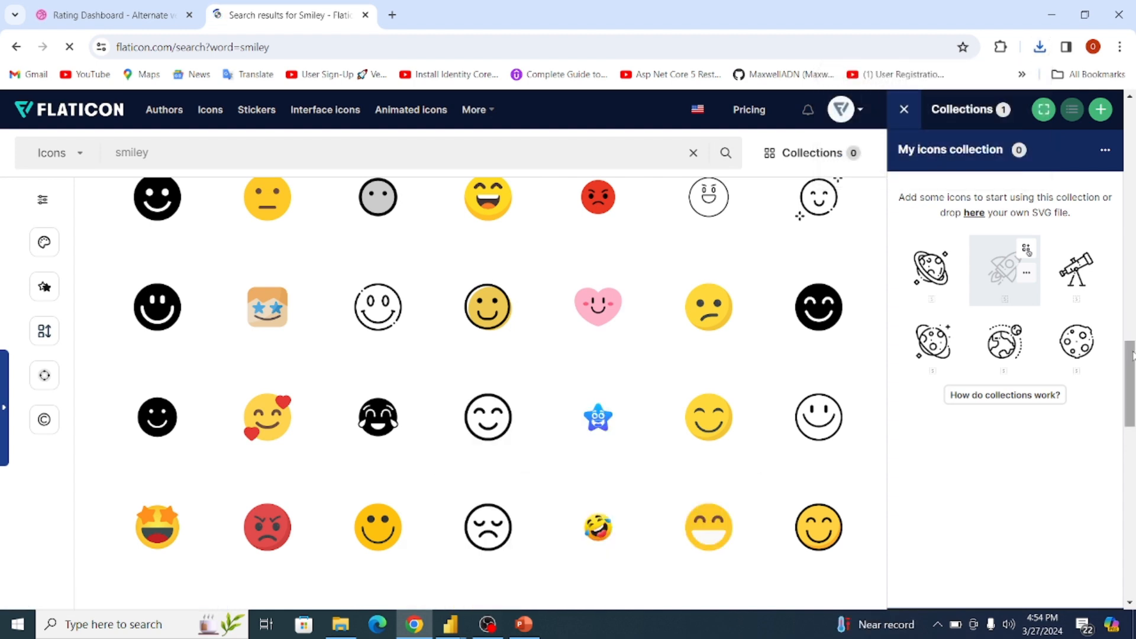
{"action": "scroll", "coordinate": [568, 420], "scroll_direction": "down", "scroll_amount": 2}
{"action": "left_click", "coordinate": [525, 438]}
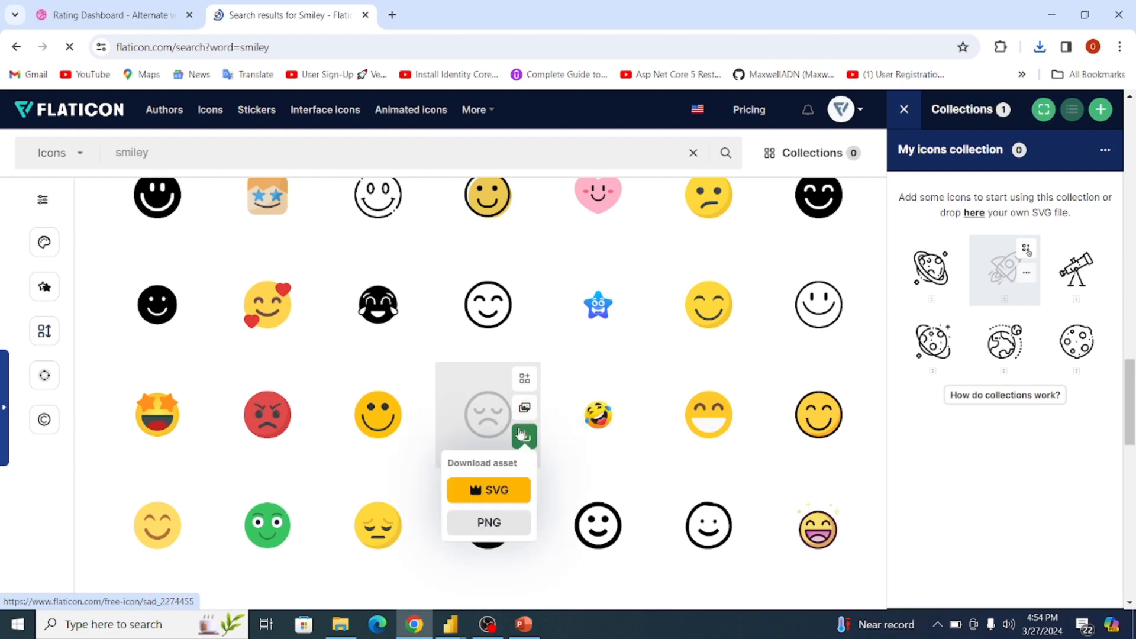
{"action": "left_click", "coordinate": [485, 523]}
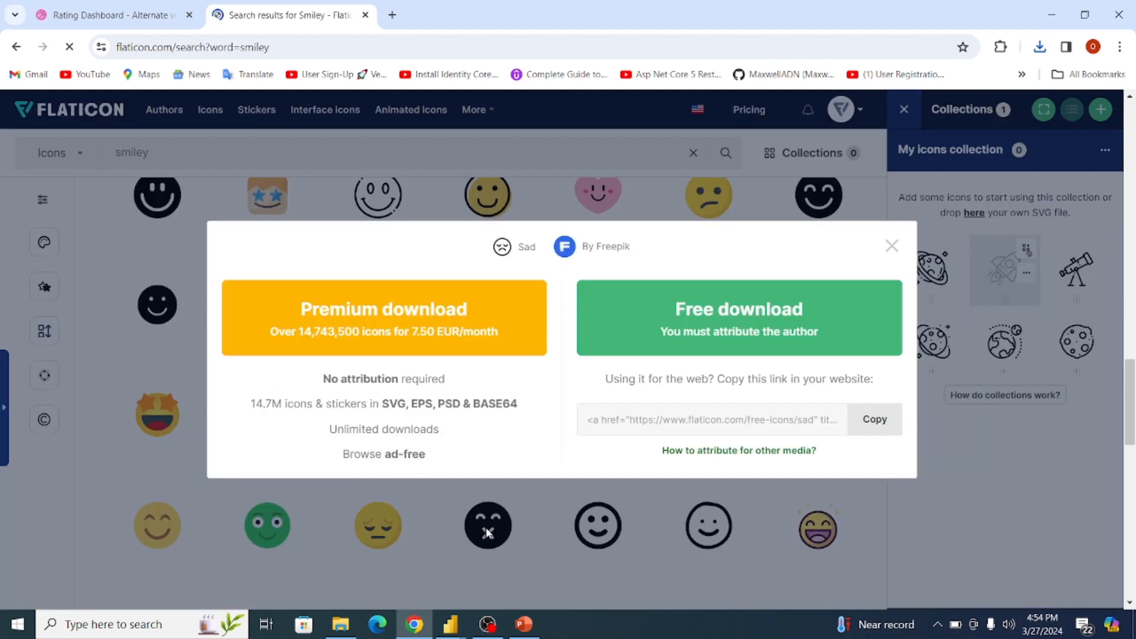
{"action": "left_click", "coordinate": [713, 337]}
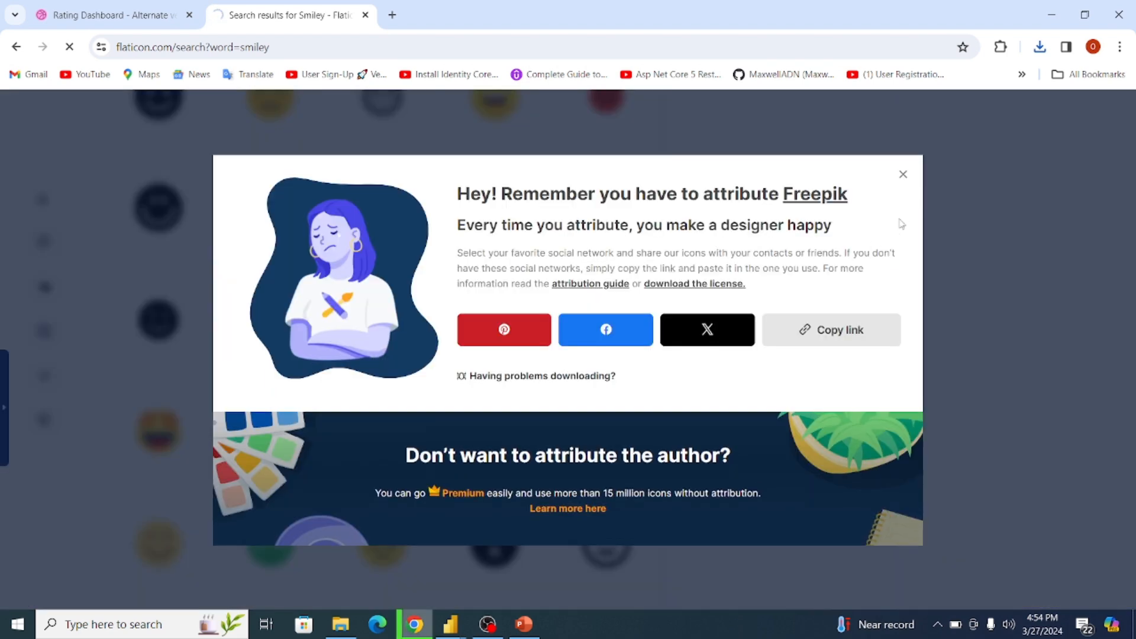
{"action": "key", "text": "Escape"}
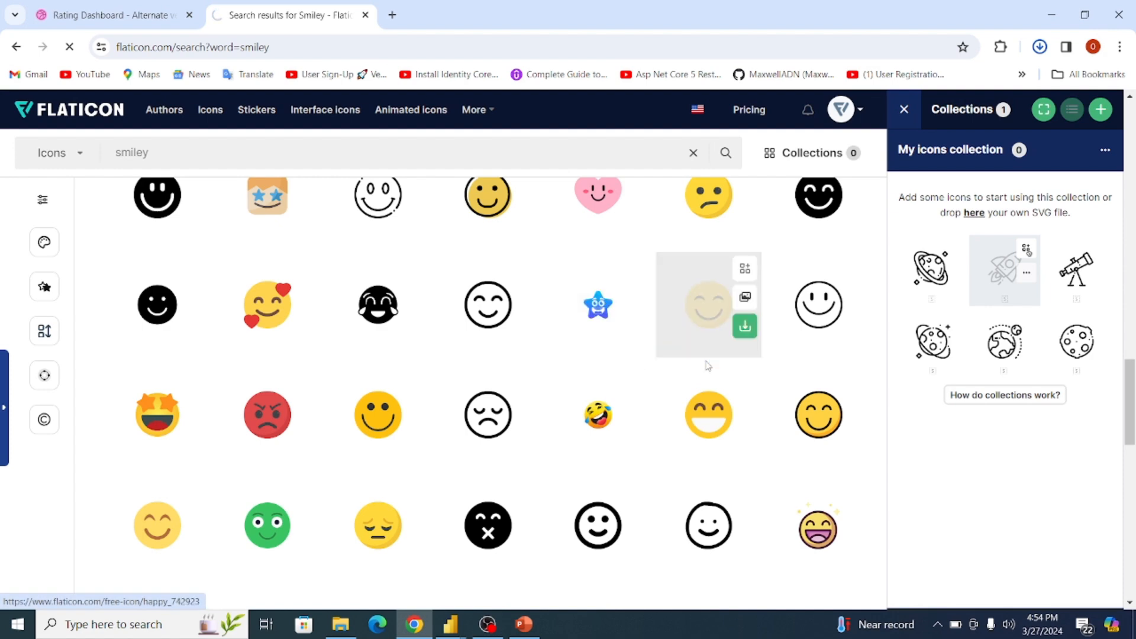
Search the icons for "thumbdown" and download Vector Stall's outlined "Dislike" icon as a free PNG.
{"action": "left_click", "coordinate": [156, 155]}
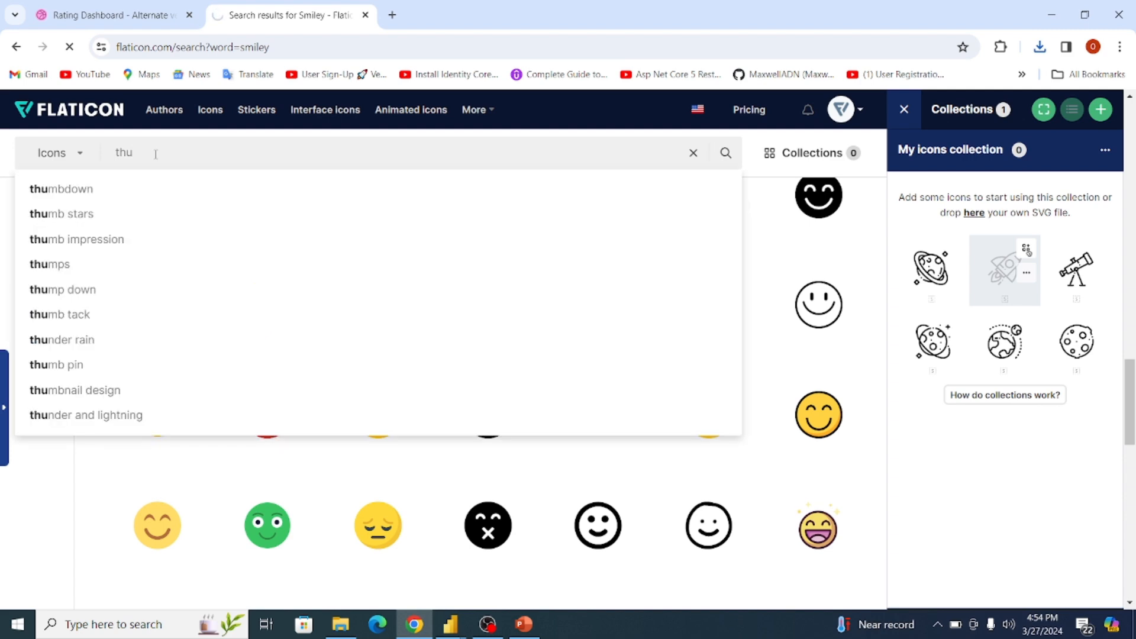
{"action": "left_click", "coordinate": [70, 192]}
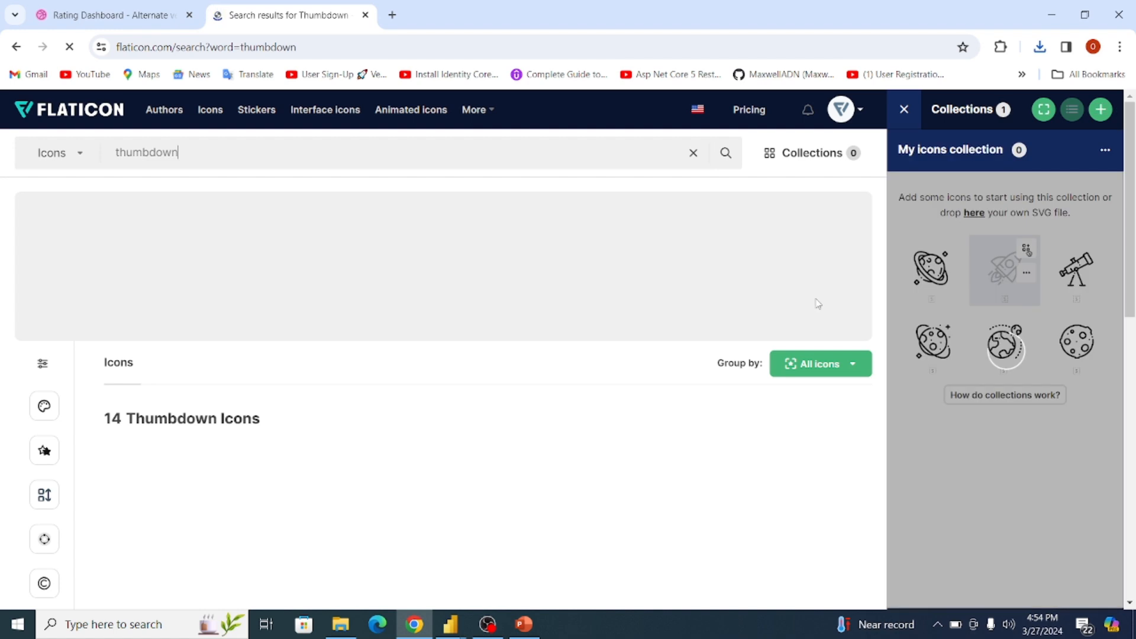
{"action": "left_click_drag", "start_coordinate": [1130, 161], "coordinate": [1130, 231]}
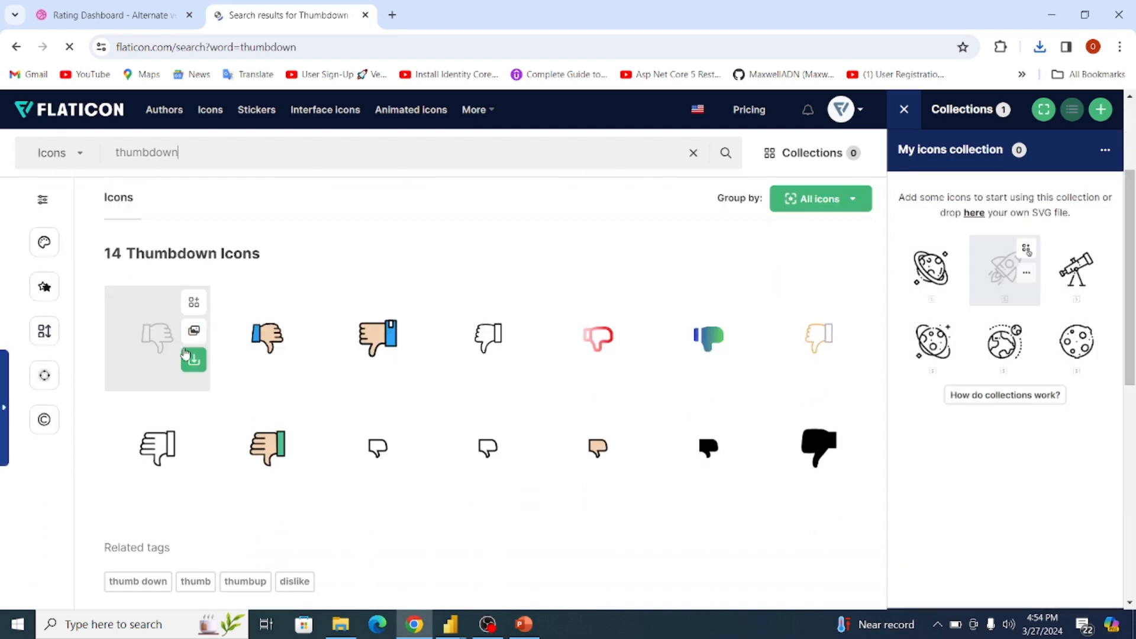
{"action": "left_click", "coordinate": [191, 361]}
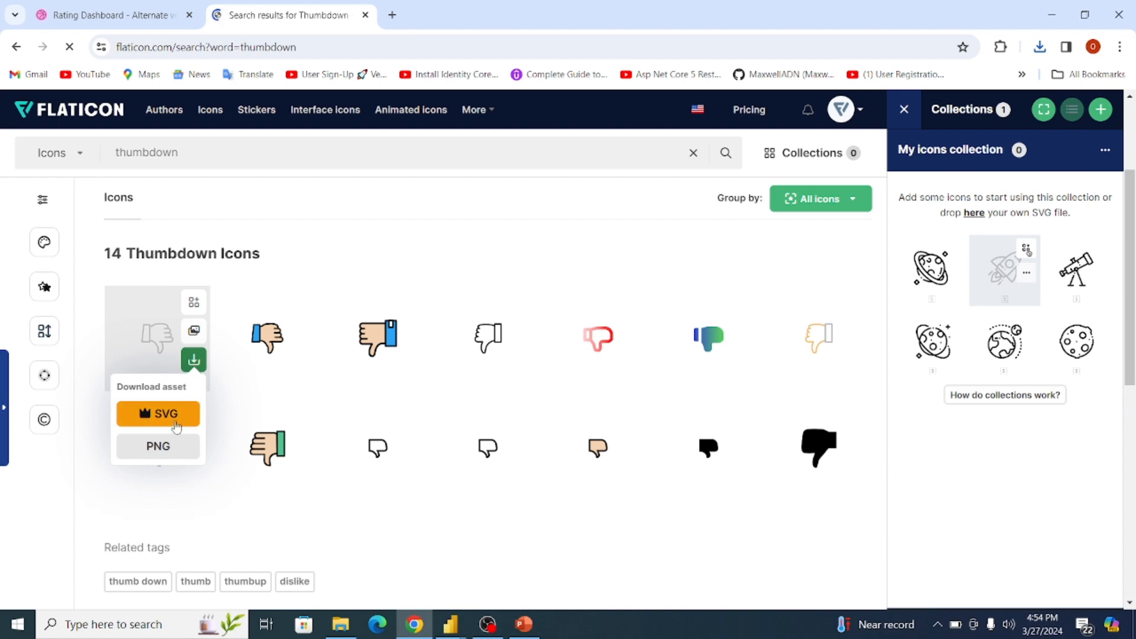
{"action": "left_click", "coordinate": [164, 445]}
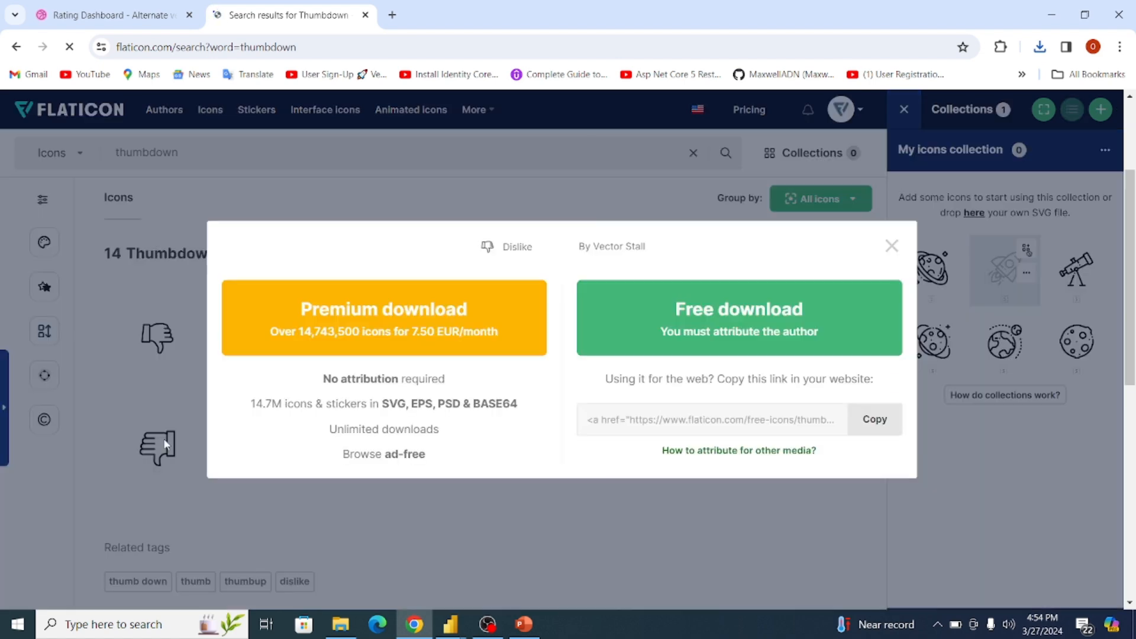
{"action": "left_click", "coordinate": [659, 351]}
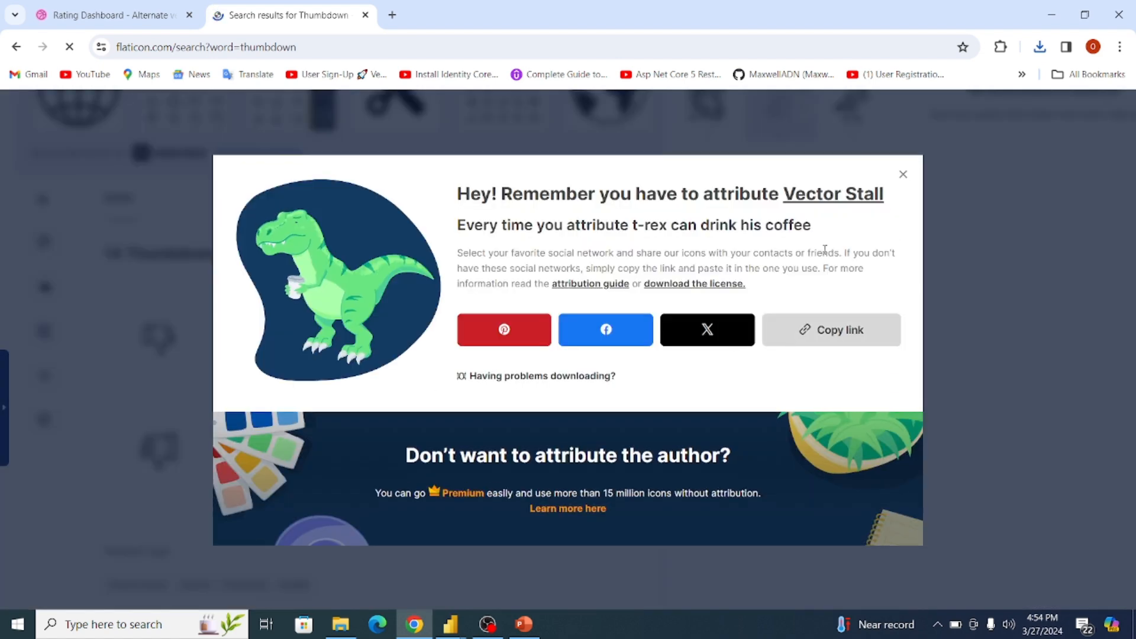
{"action": "left_click", "coordinate": [902, 175]}
Search the icons for "thumbup" and download vectorspoint's outlined thumbs-up icon as a free PNG.
{"action": "left_click", "coordinate": [230, 155]}
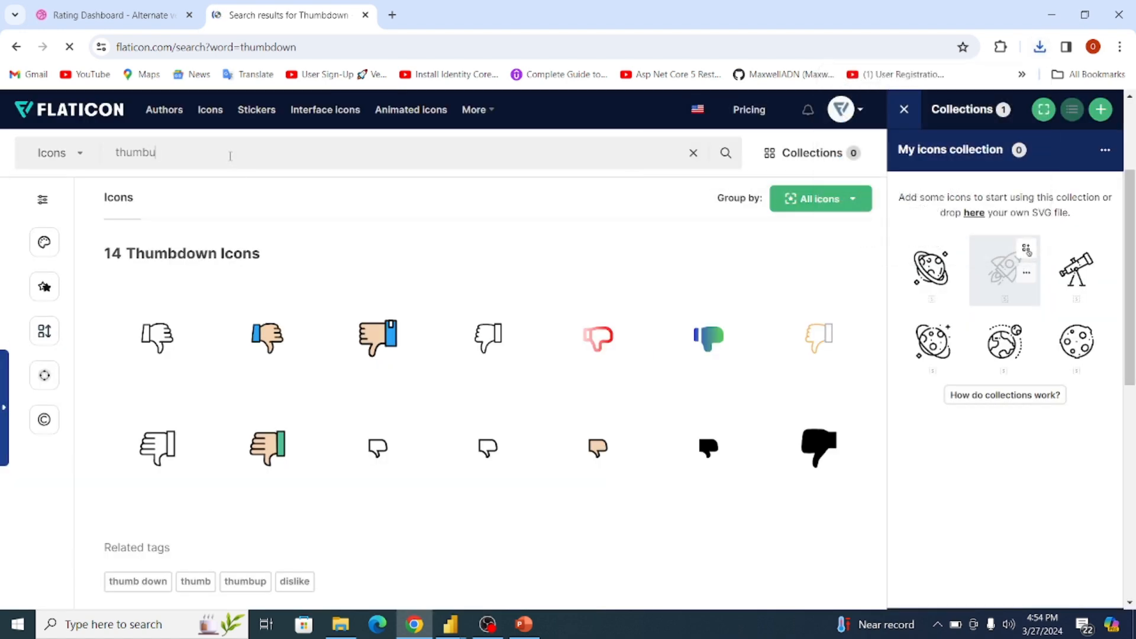
{"action": "type", "text": "up"}
{"action": "key", "text": "Return"}
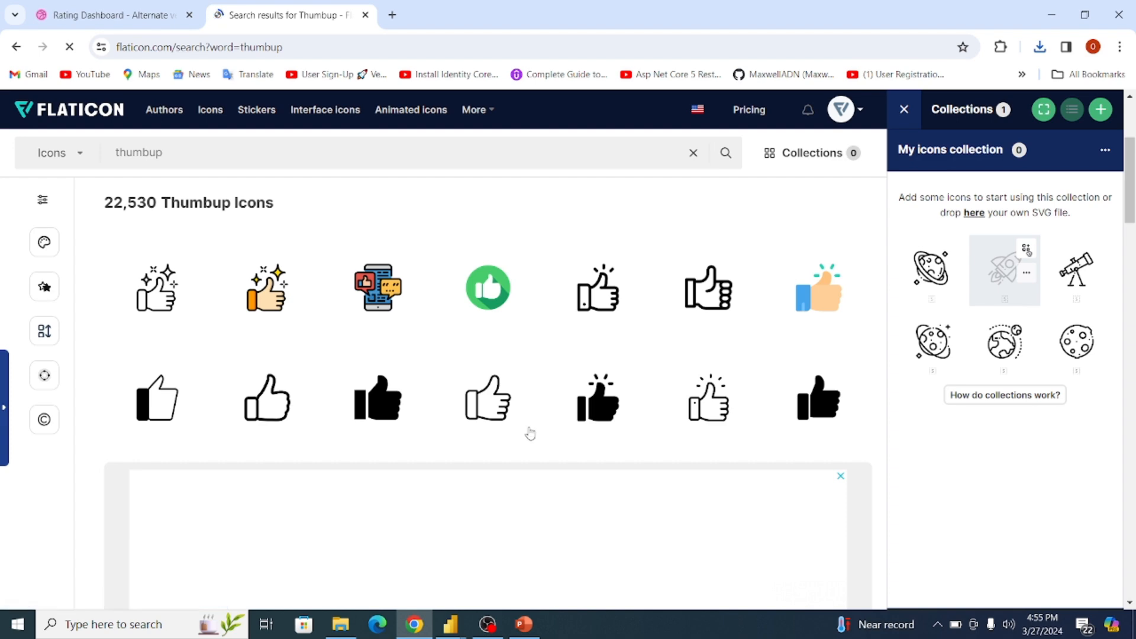
{"action": "mouse_move", "coordinate": [498, 414]}
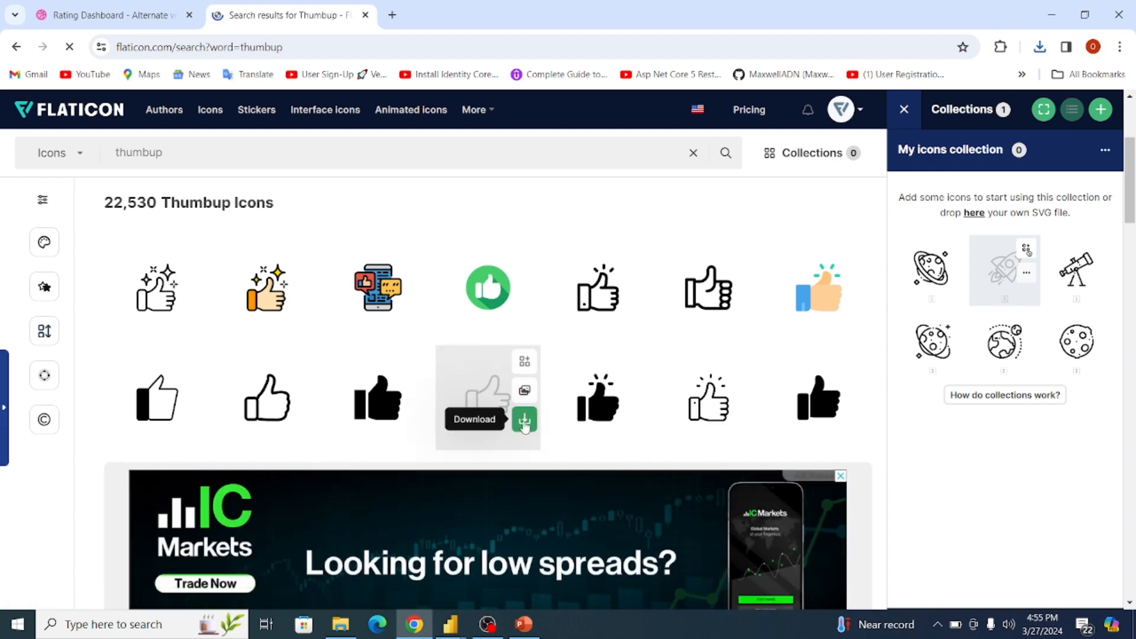
{"action": "left_click", "coordinate": [525, 425]}
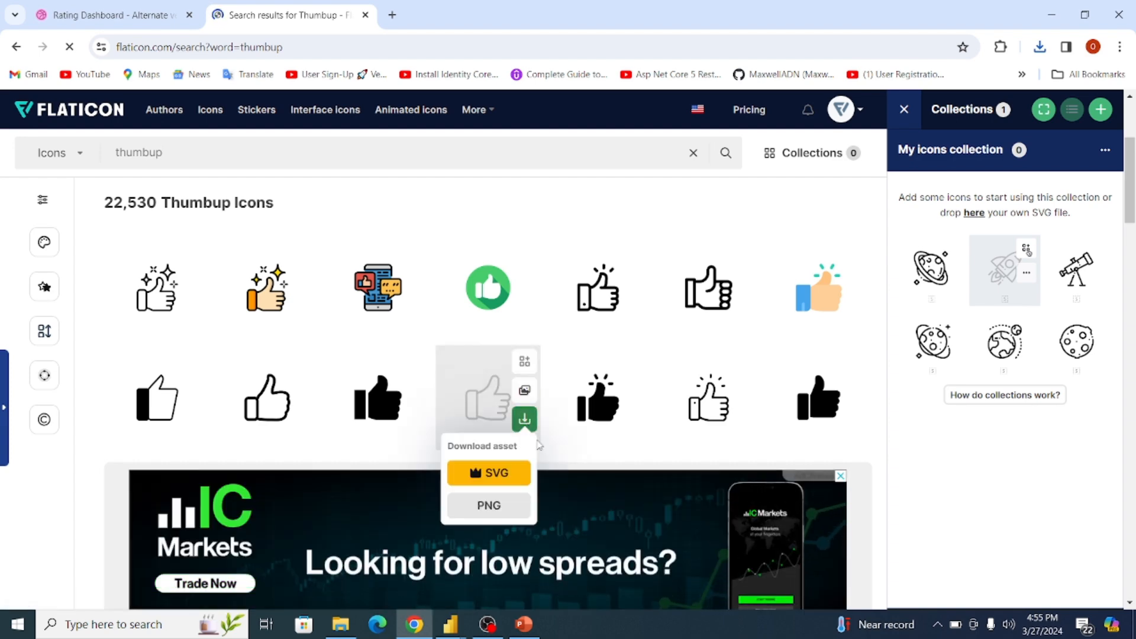
{"action": "left_click", "coordinate": [487, 507]}
{"action": "left_click", "coordinate": [684, 319]}
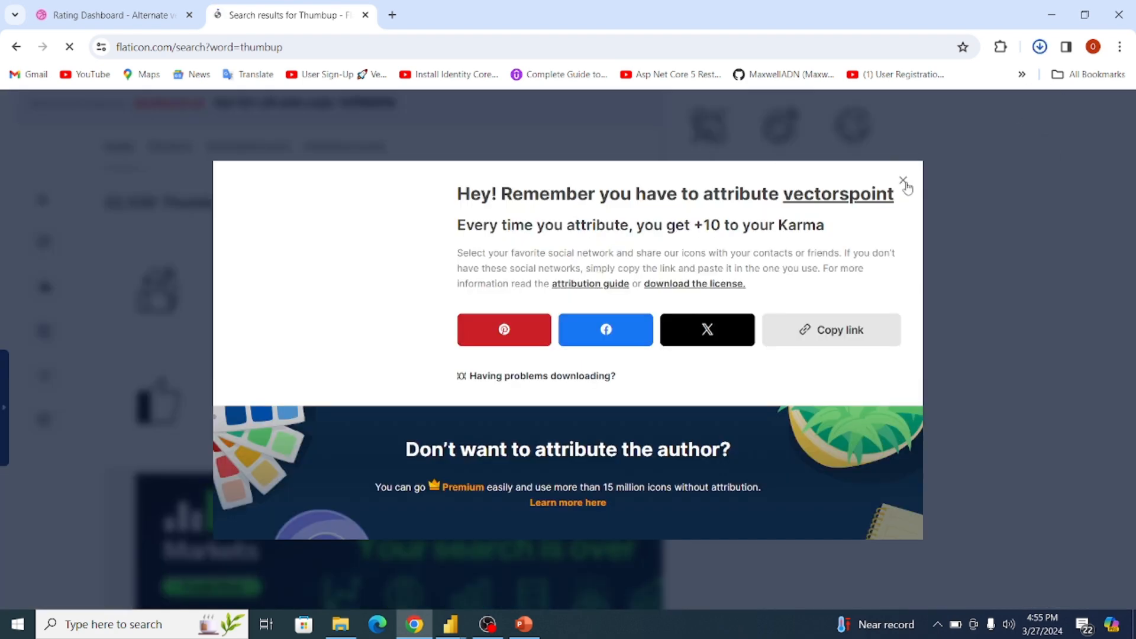
{"action": "left_click", "coordinate": [904, 181]}
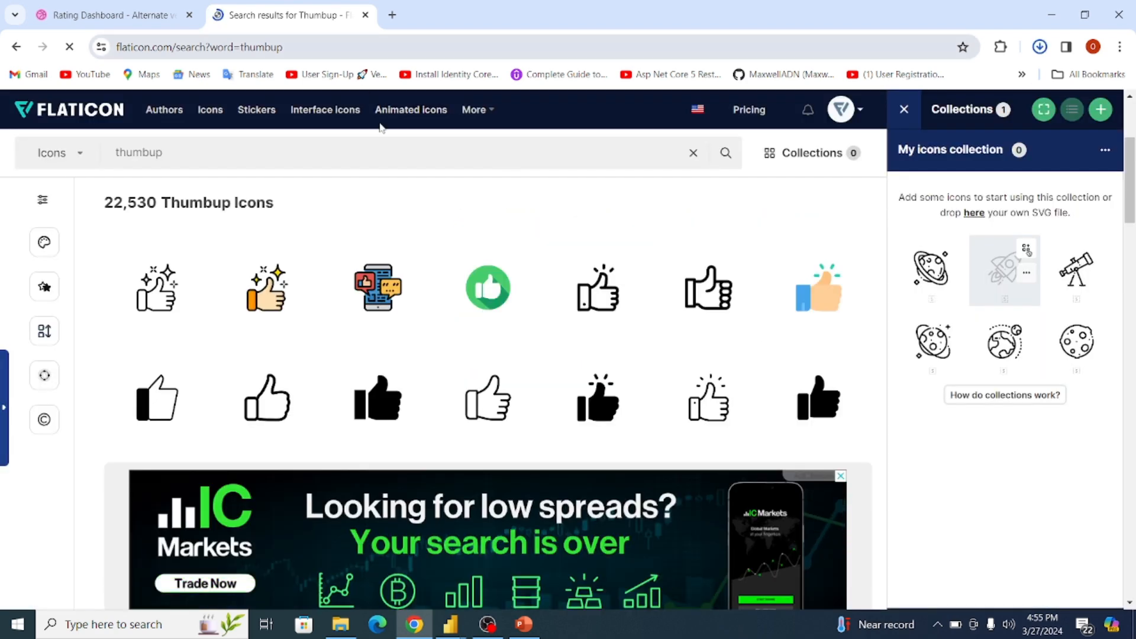
{"action": "mouse_move", "coordinate": [418, 327]}
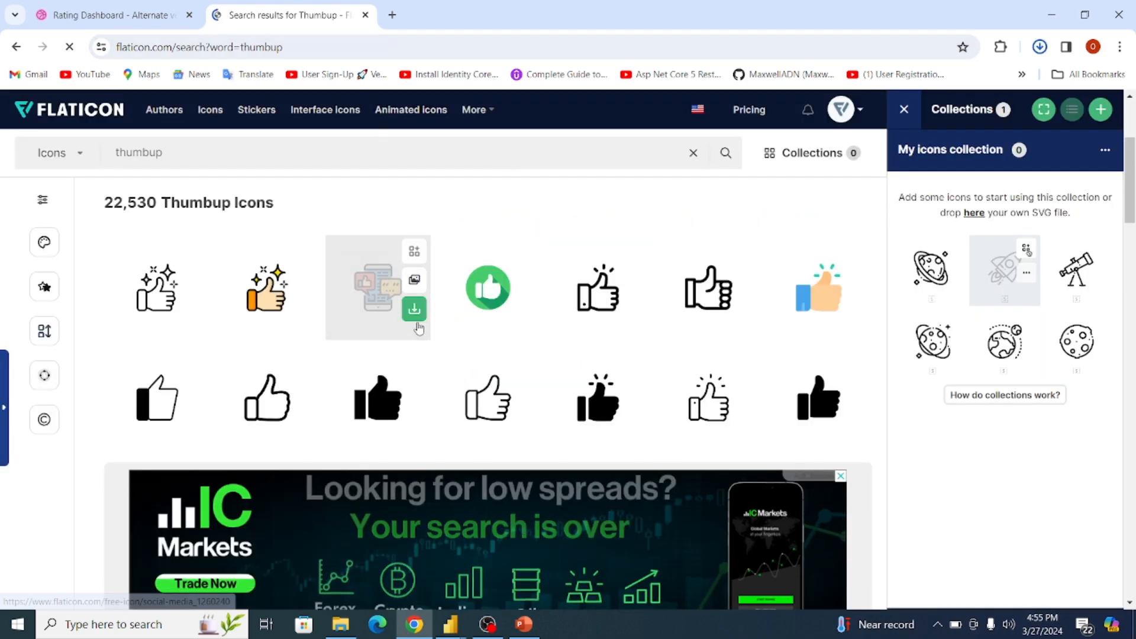
Switch to PowerPoint and insert the best-customer-experience, dislike, rate, sad, smiley and thumbs-up PNGs from Downloads onto the slide.
{"action": "left_click", "coordinate": [524, 624]}
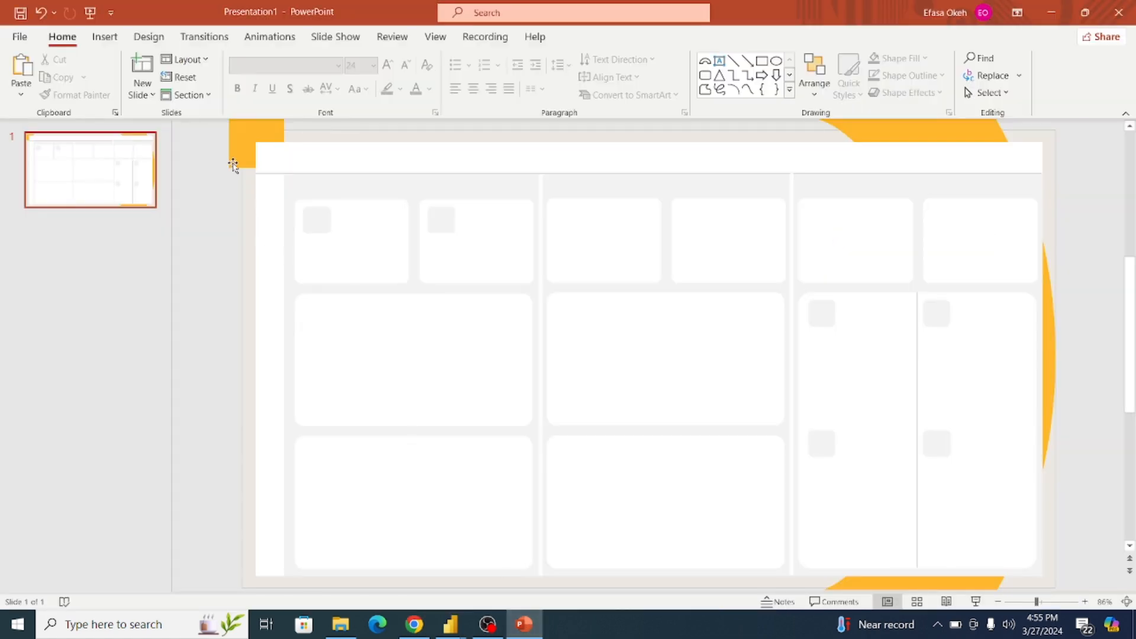
{"action": "left_click", "coordinate": [112, 41]}
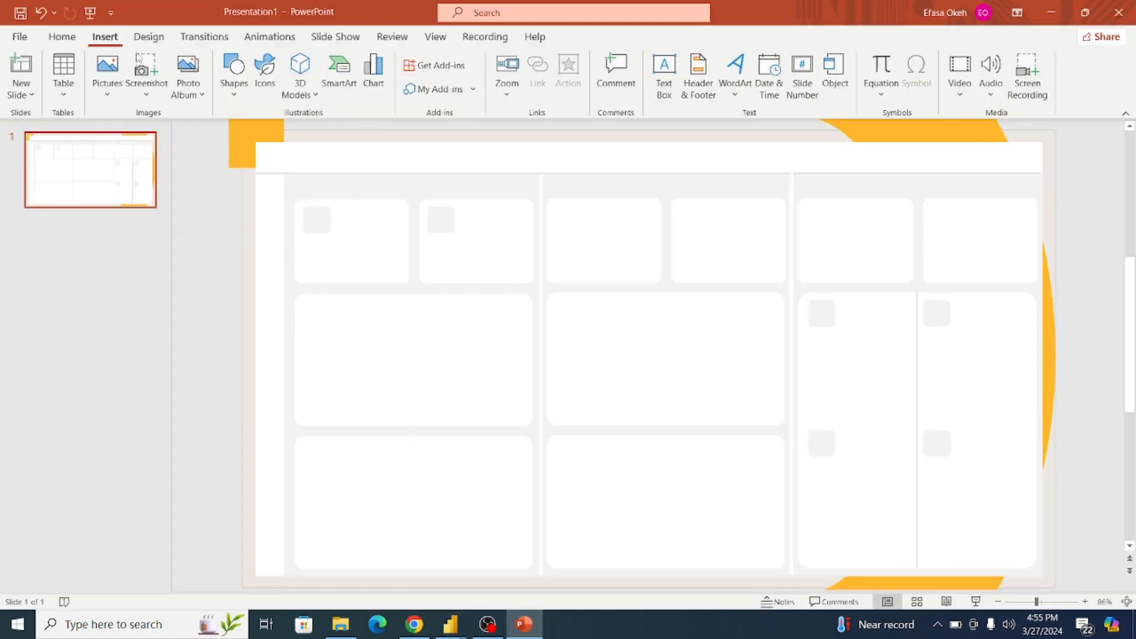
{"action": "left_click", "coordinate": [107, 74]}
{"action": "left_click", "coordinate": [144, 138]}
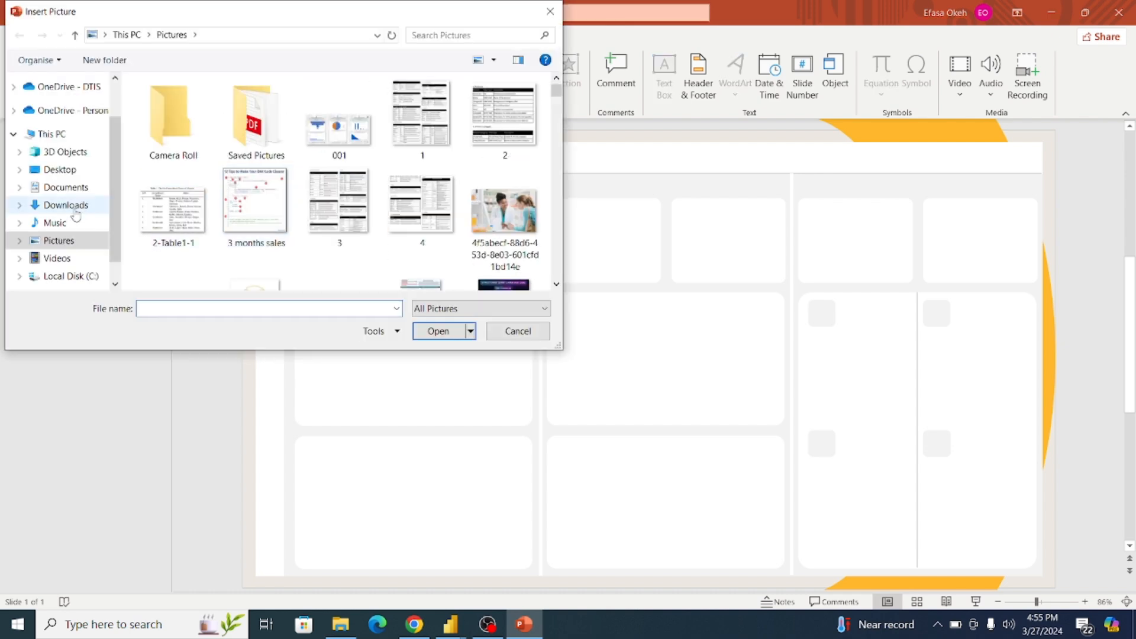
{"action": "left_click", "coordinate": [68, 206]}
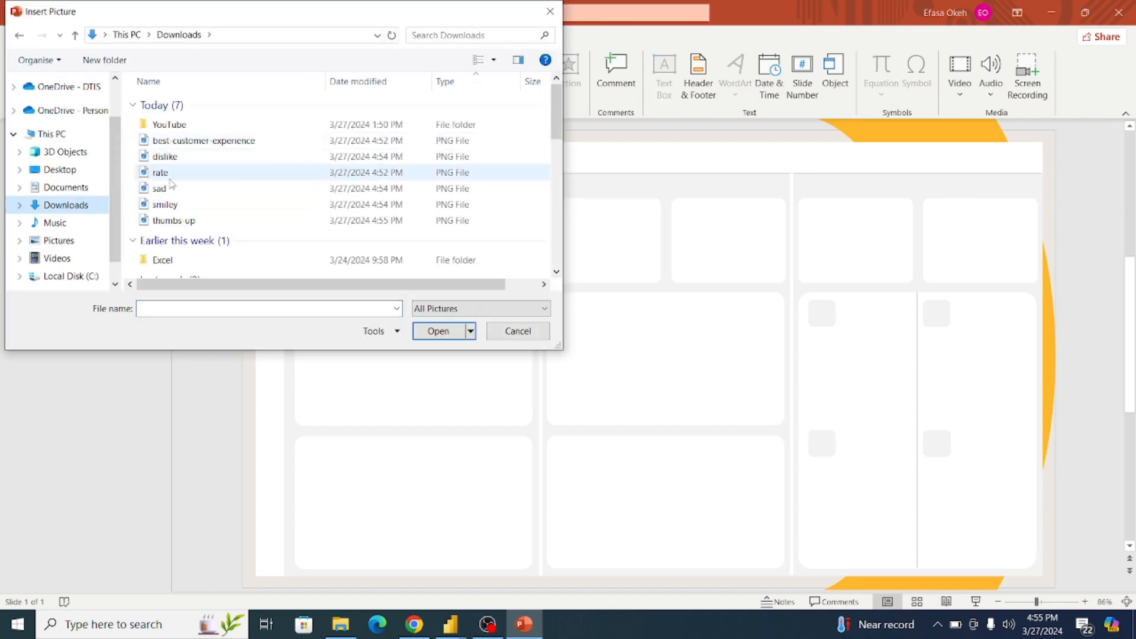
{"action": "left_click", "coordinate": [169, 223]}
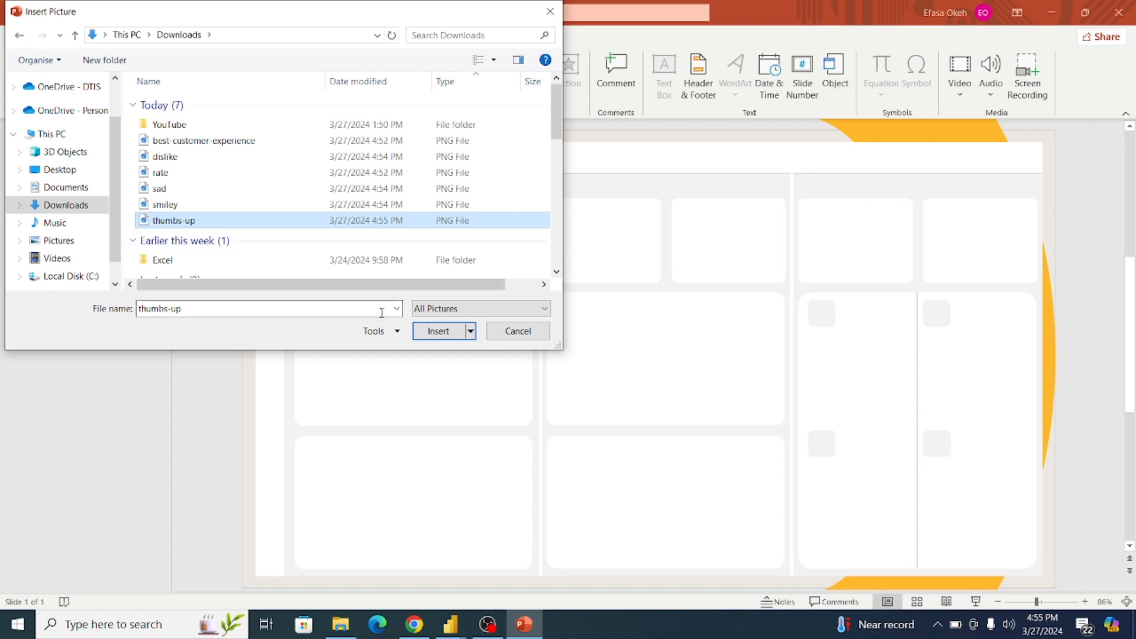
{"action": "left_click", "coordinate": [165, 204], "text": "ctrl"}
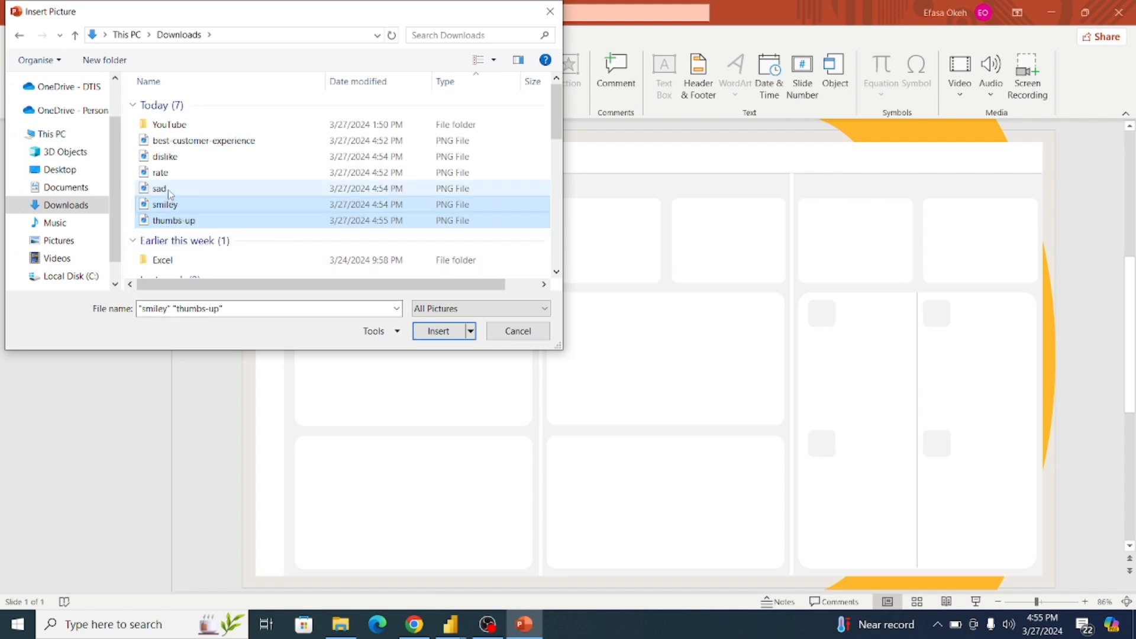
{"action": "left_click", "coordinate": [160, 189], "text": "ctrl"}
{"action": "left_click", "coordinate": [166, 172], "text": "ctrl"}
{"action": "left_click", "coordinate": [165, 156], "text": "ctrl"}
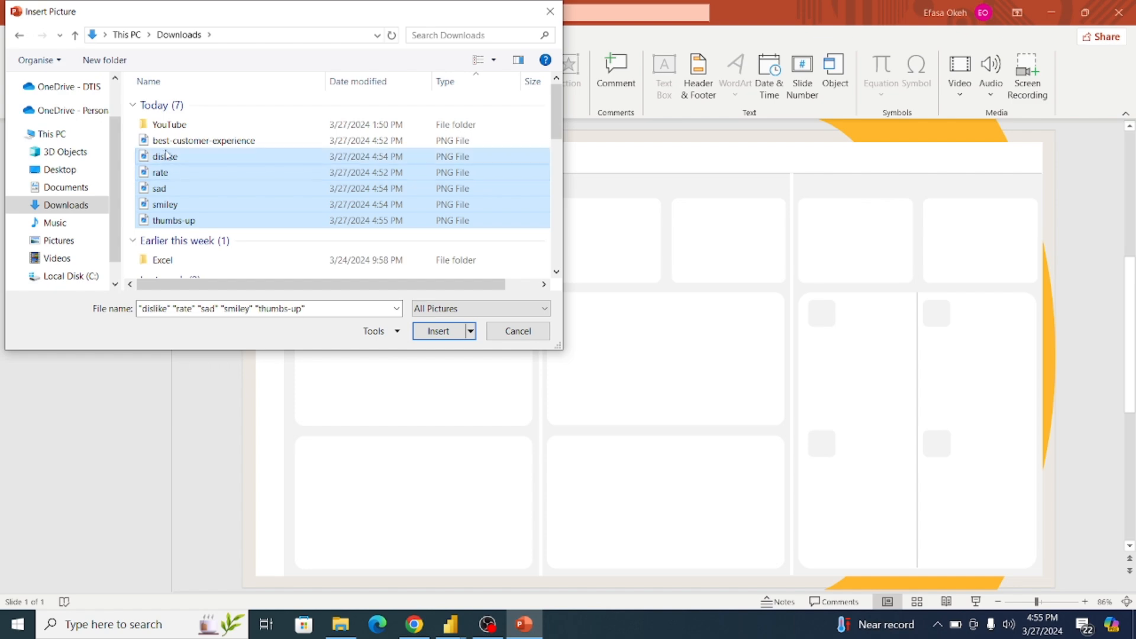
{"action": "left_click", "coordinate": [166, 140], "text": "ctrl"}
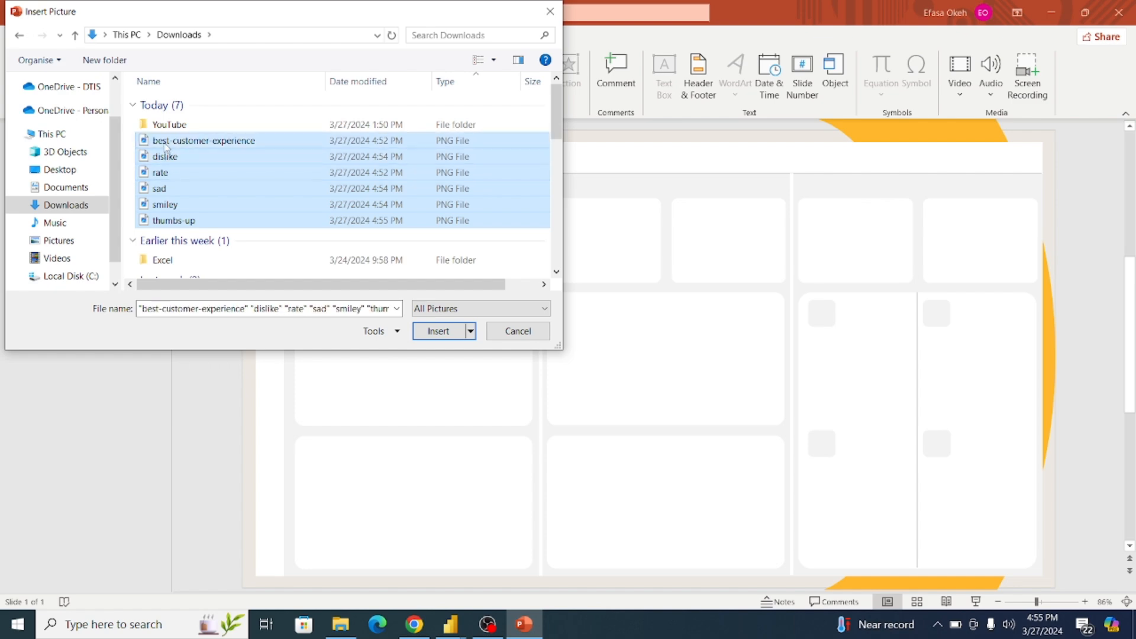
{"action": "left_click", "coordinate": [438, 331]}
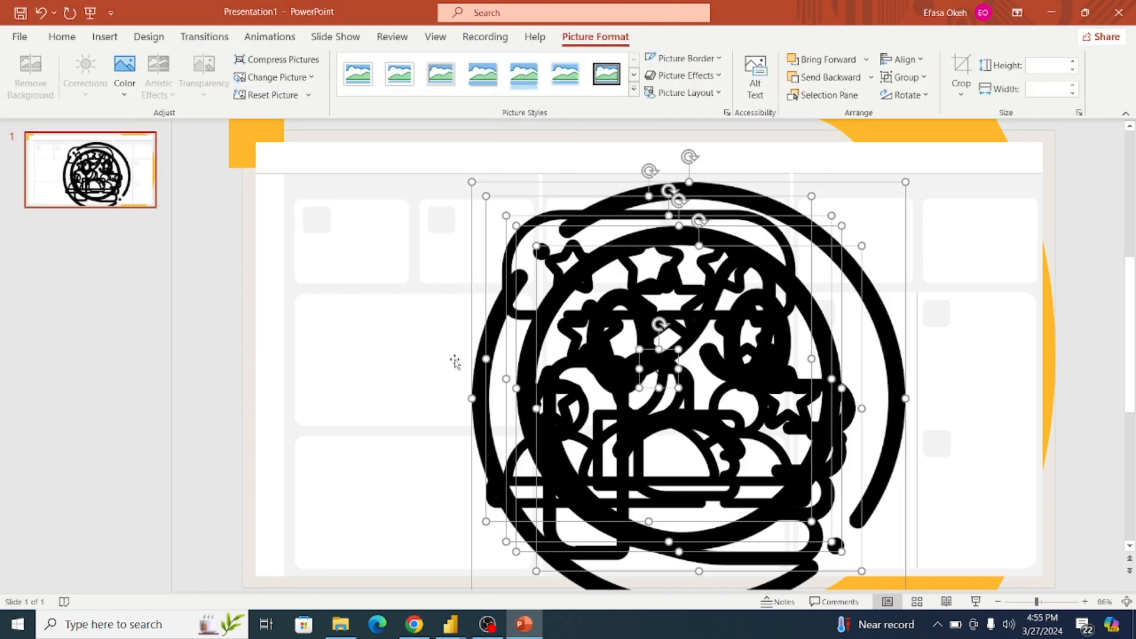
Shrink the thumbs-up picture to about 1.39 by 1.53 inches and move it onto the fifth card in the top row.
{"action": "left_click_drag", "start_coordinate": [658, 354], "coordinate": [735, 285]}
{"action": "left_click", "coordinate": [203, 324]}
{"action": "left_click", "coordinate": [506, 318]}
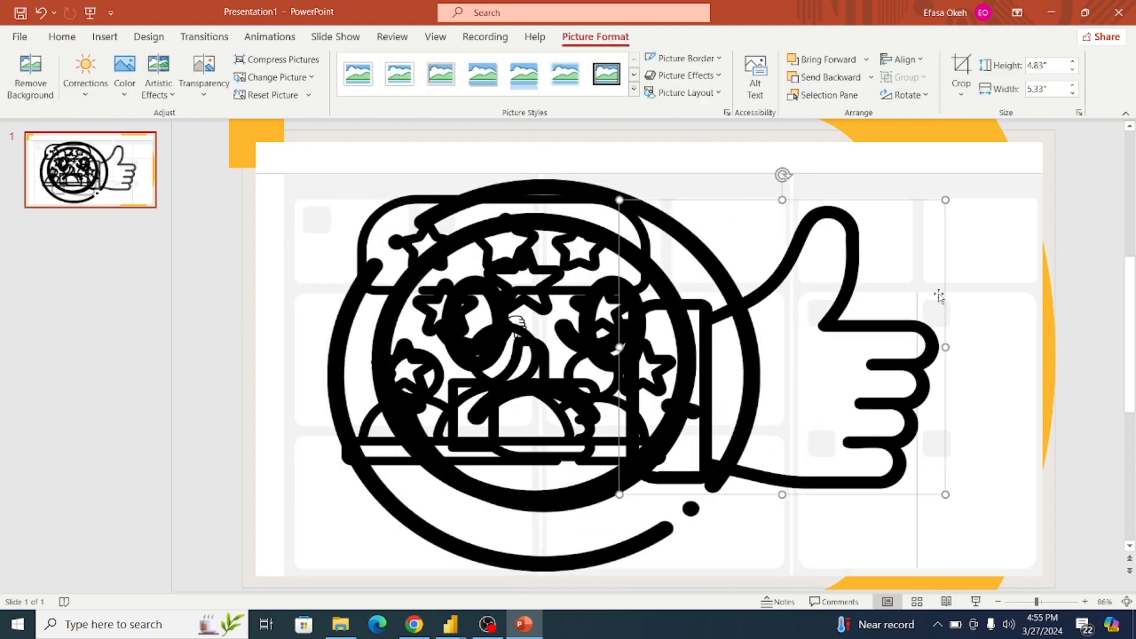
{"action": "left_click_drag", "start_coordinate": [941, 490], "coordinate": [713, 285]}
{"action": "left_click_drag", "start_coordinate": [690, 220], "coordinate": [929, 246]}
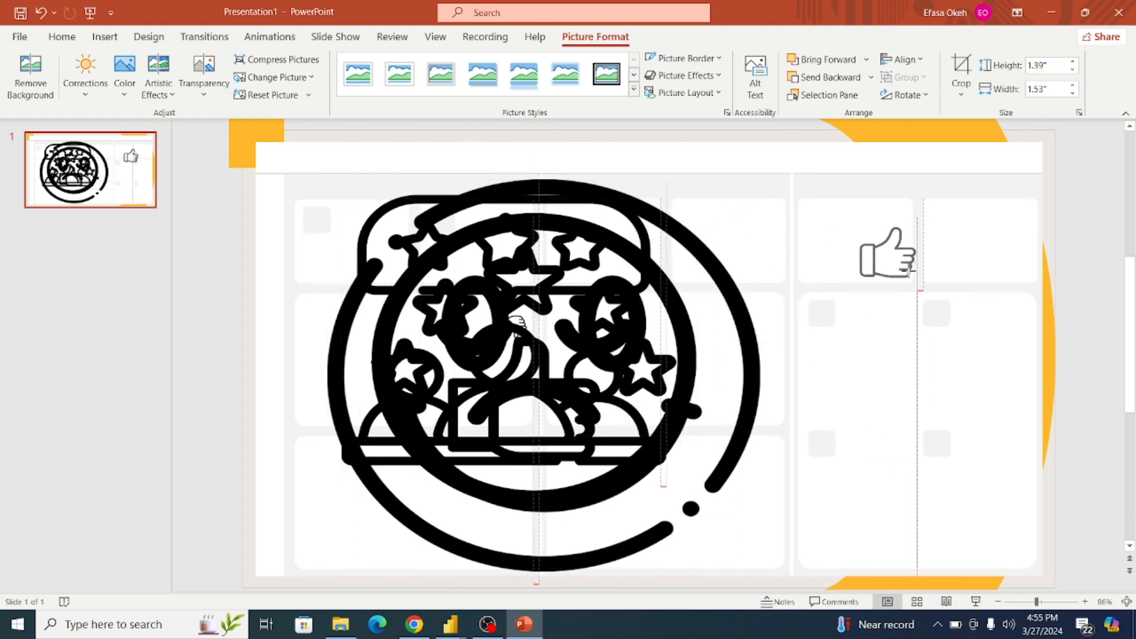
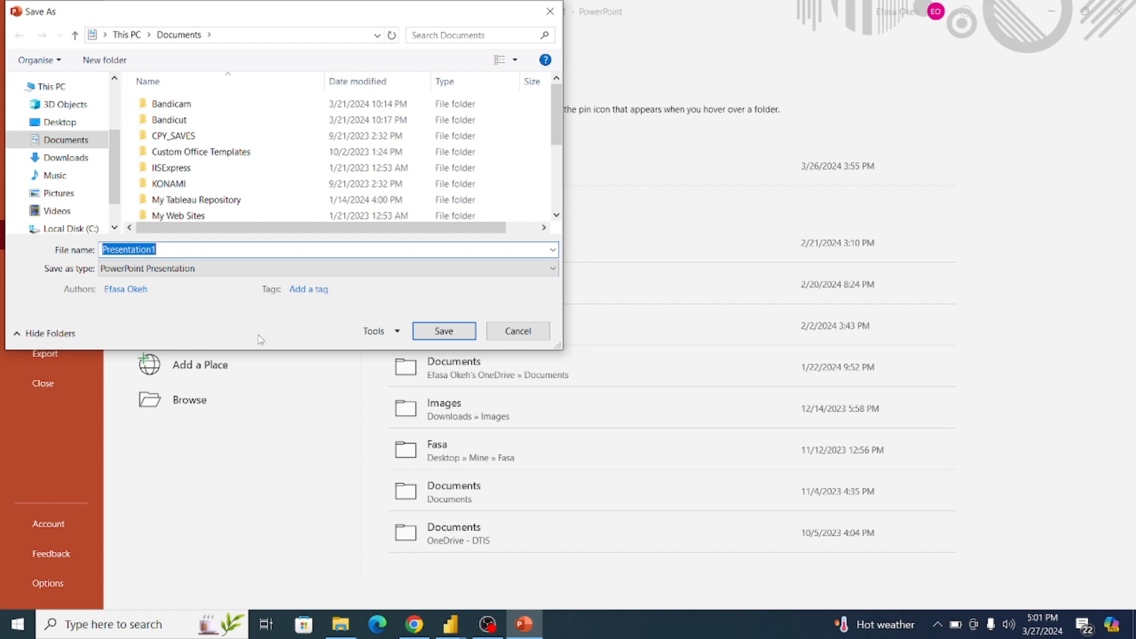
Save the presentation in the Documents folder as "Product Rating bg".
{"action": "type", "text": "Pro"}
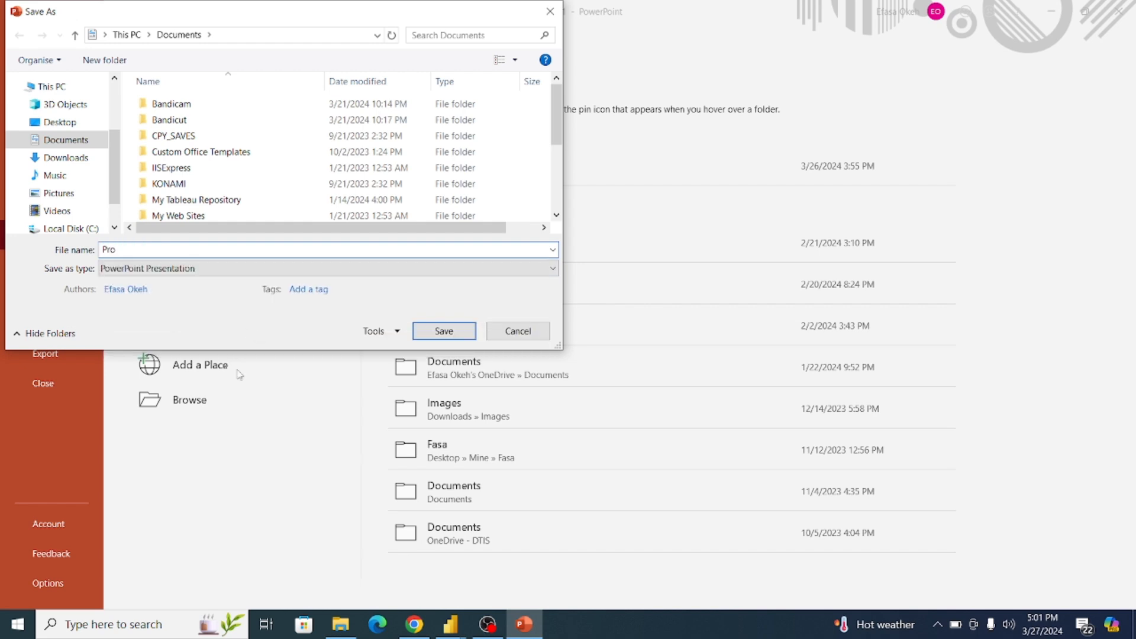
{"action": "type", "text": "duct Rating bg"}
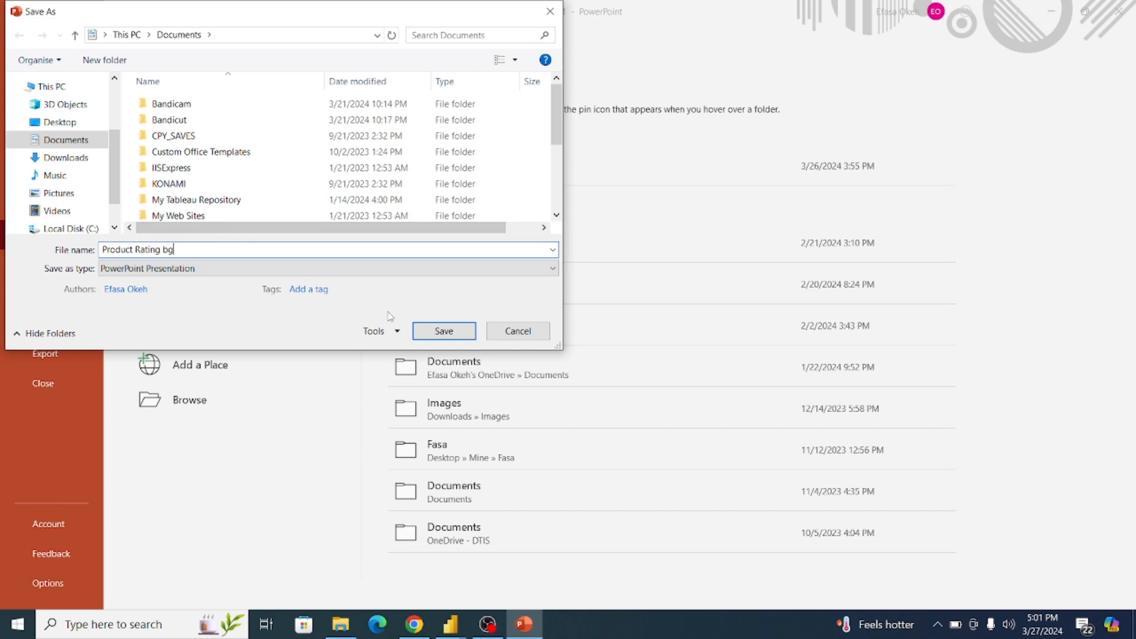
{"action": "left_click", "coordinate": [443, 331]}
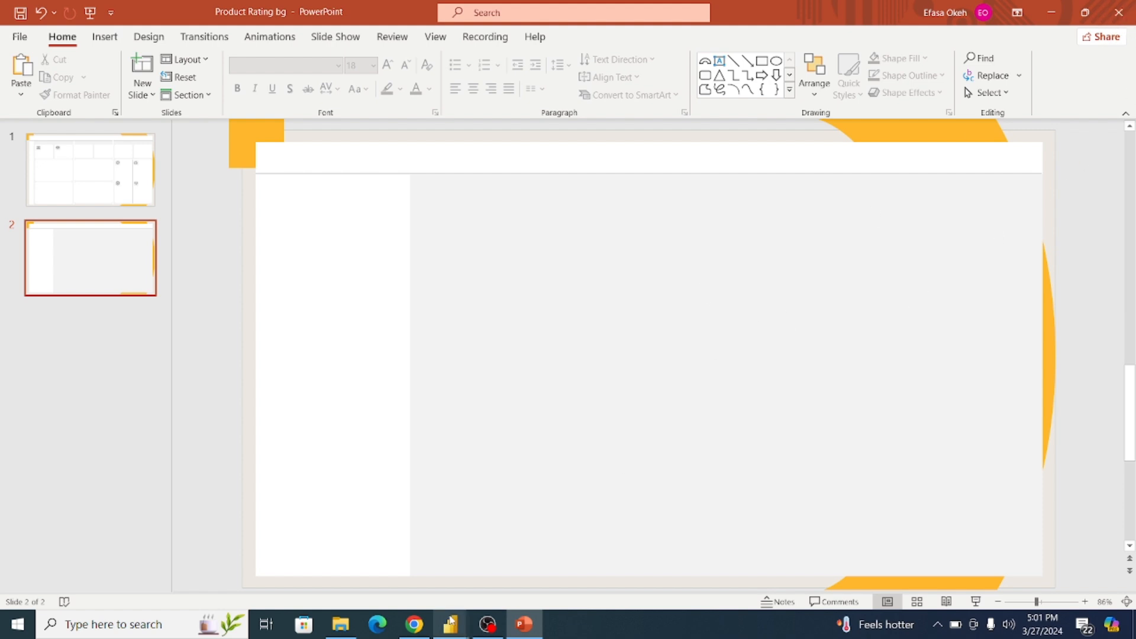
Switch to the Electronics Rating report in Power BI and examine its Overview page layout.
{"action": "mouse_move", "coordinate": [451, 620]}
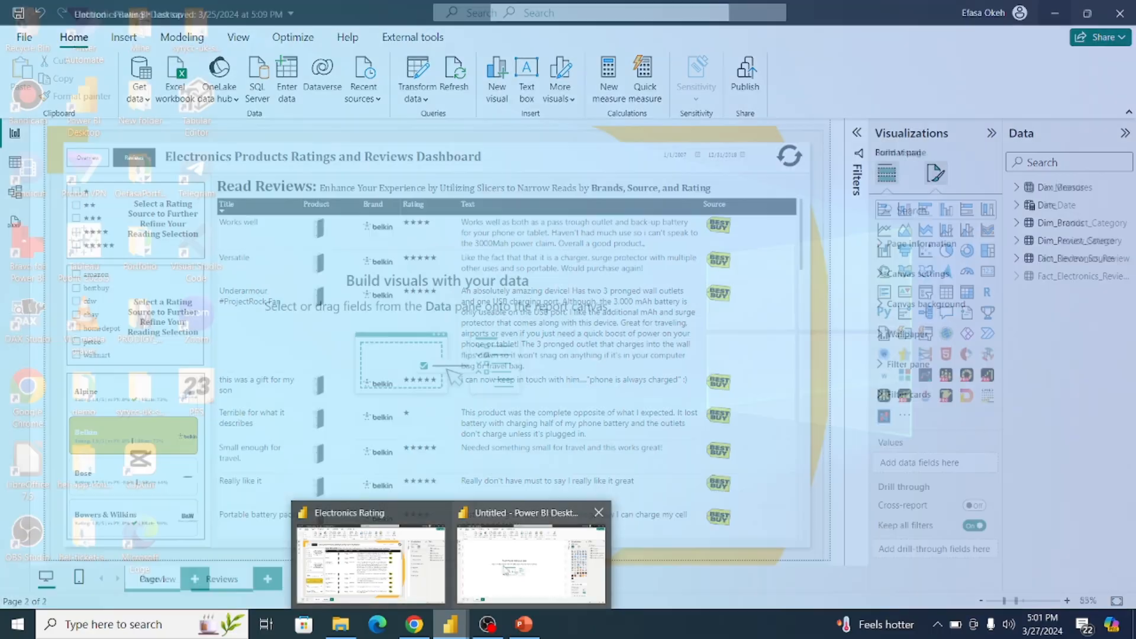
{"action": "left_click", "coordinate": [395, 567]}
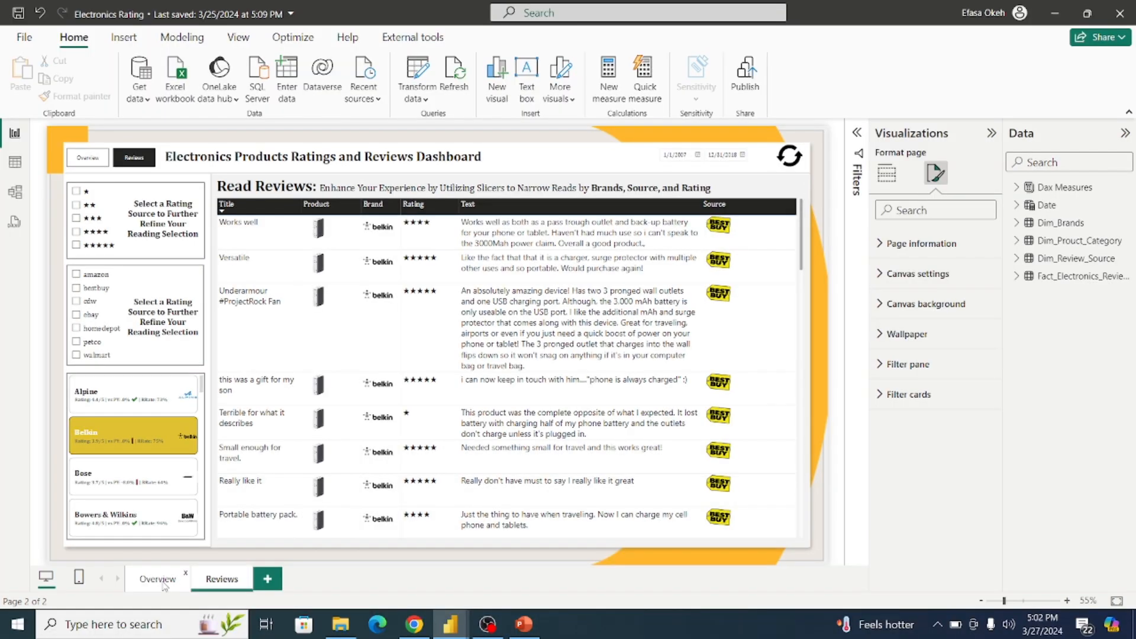
{"action": "left_click", "coordinate": [164, 584]}
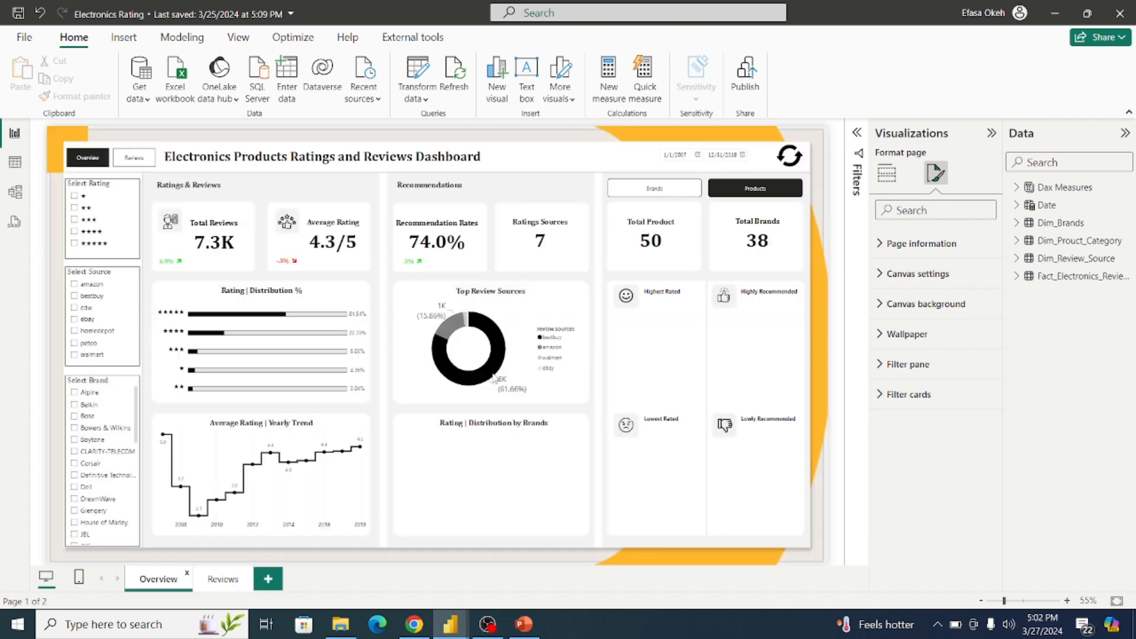
Switch to the untitled Power BI report and save it as "Rating Analysis" in the YouTube folder inside Downloads.
{"action": "mouse_move", "coordinate": [456, 624]}
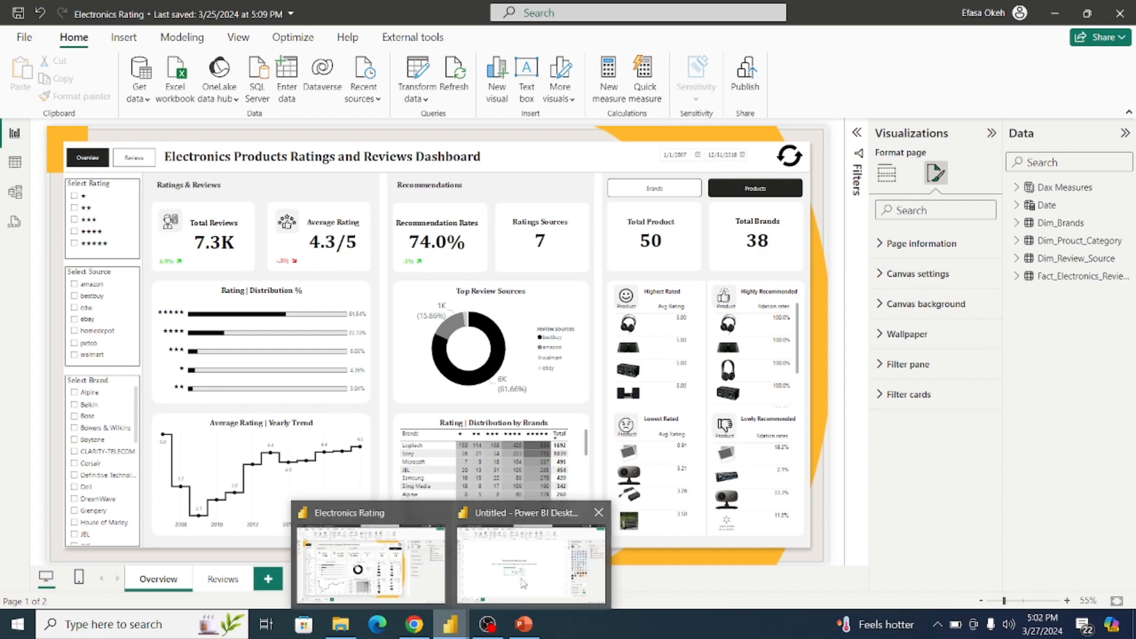
{"action": "left_click", "coordinate": [531, 550]}
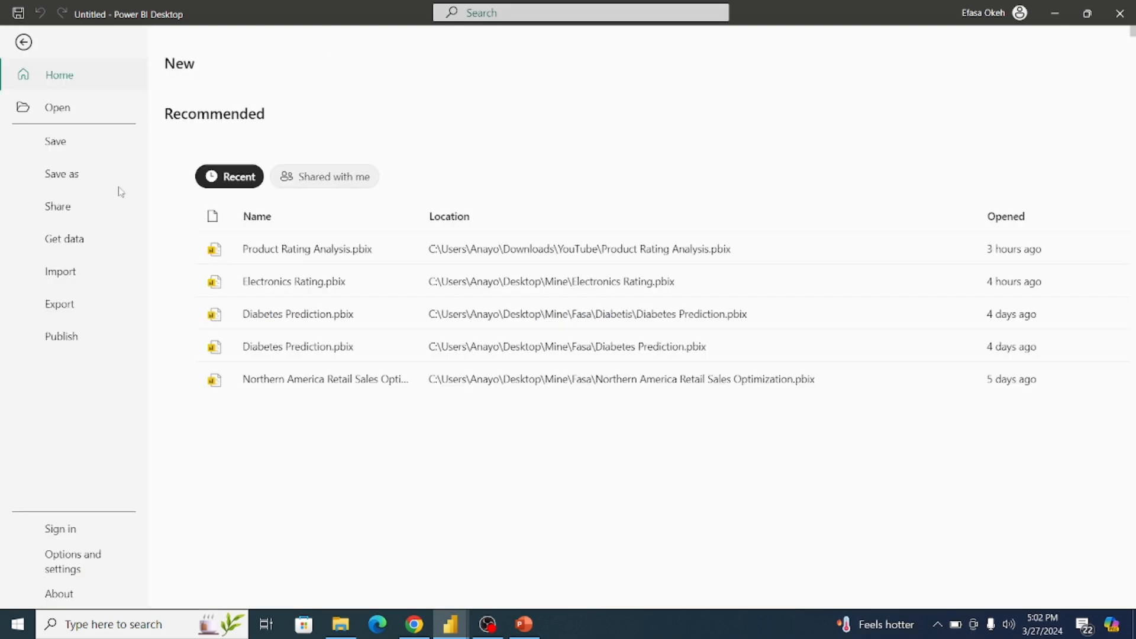
{"action": "left_click", "coordinate": [68, 173]}
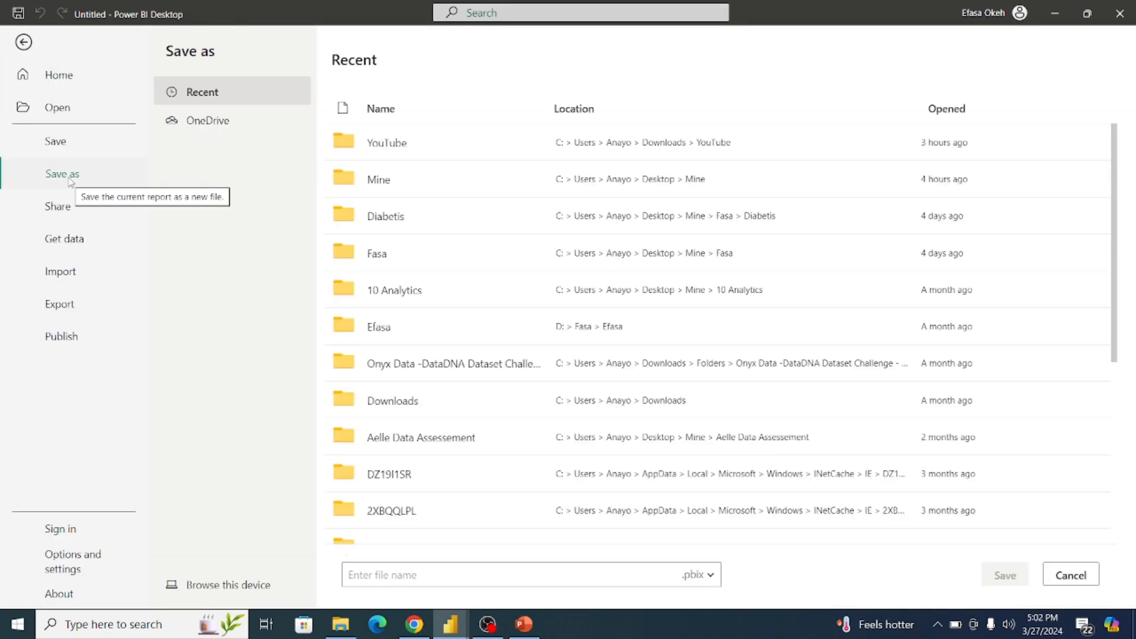
{"action": "left_click", "coordinate": [240, 583]}
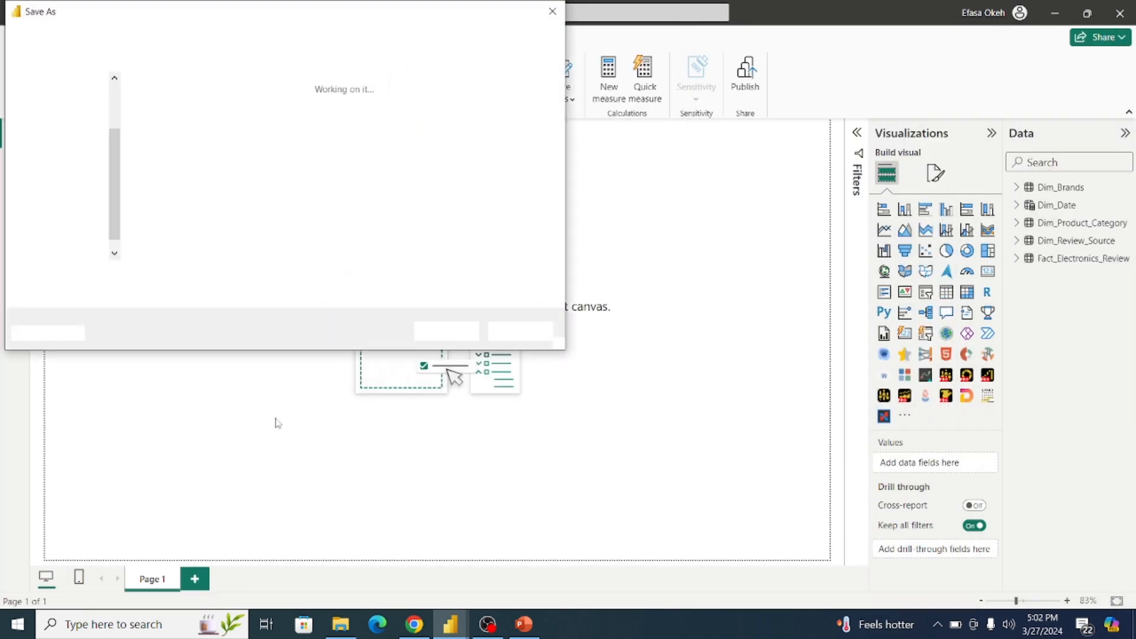
{"action": "type", "text": "R"}
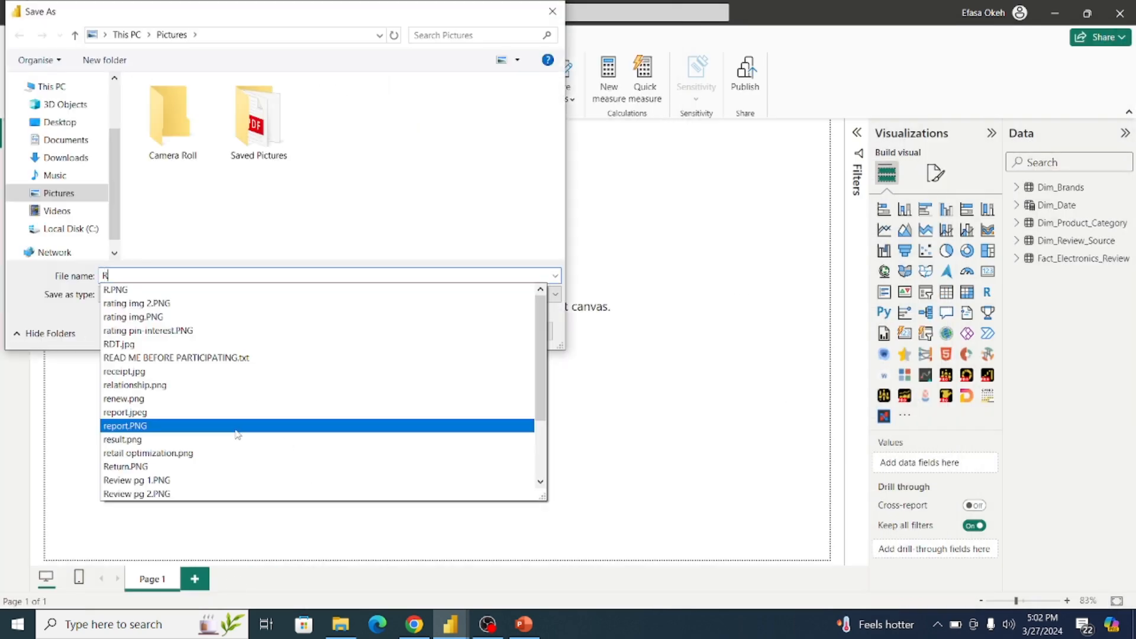
{"action": "type", "text": "ating"}
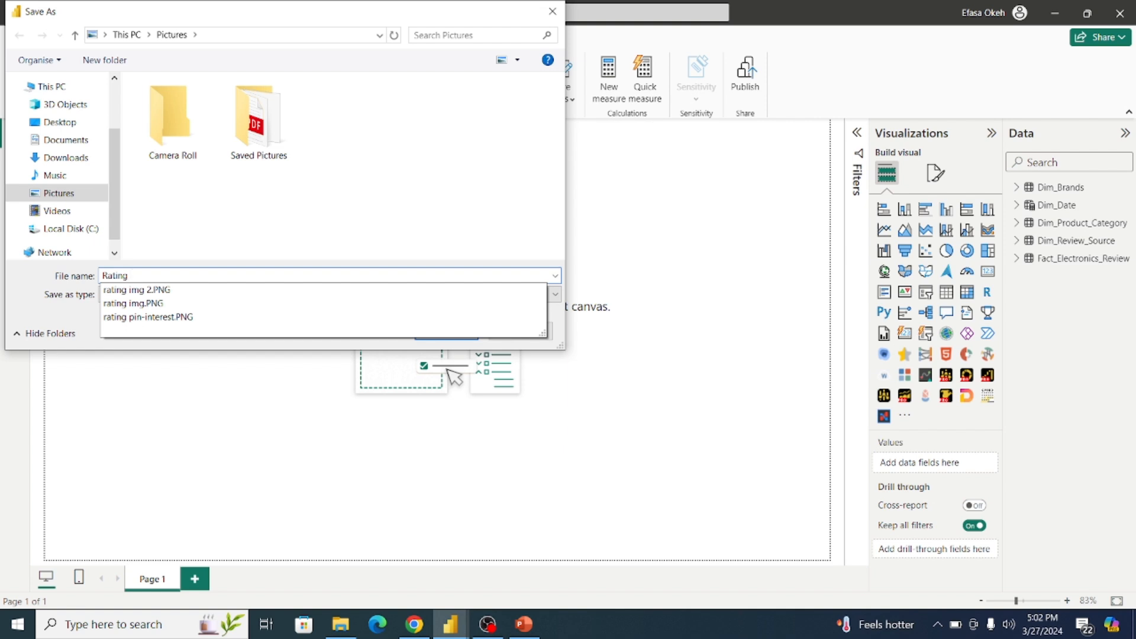
{"action": "type", "text": " Analy"}
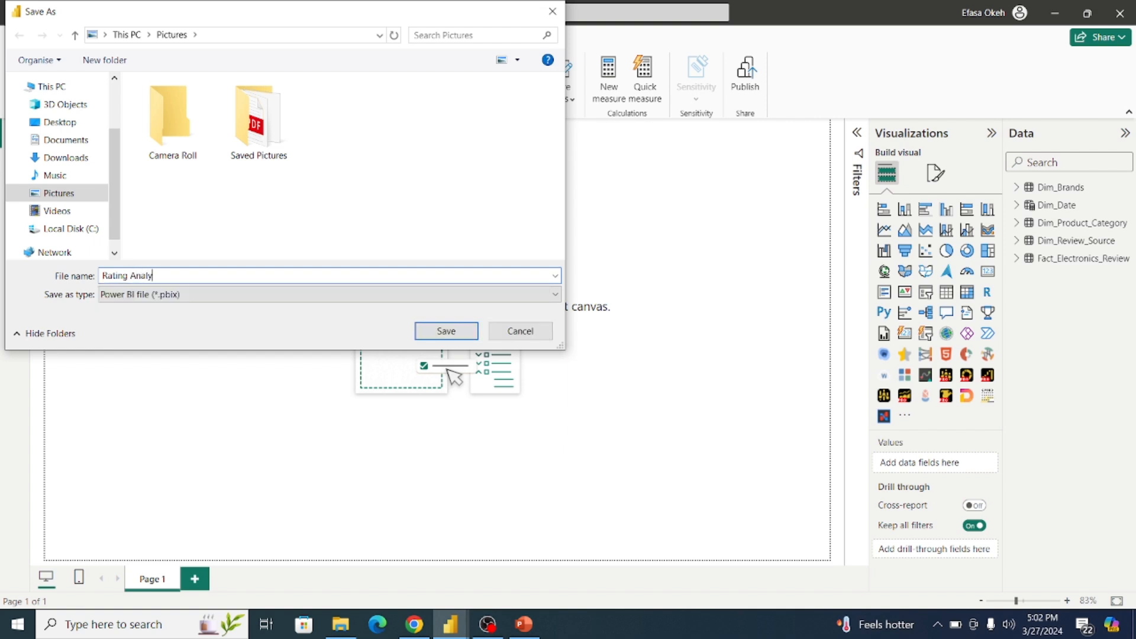
{"action": "type", "text": "sis"}
{"action": "left_click", "coordinate": [60, 158]}
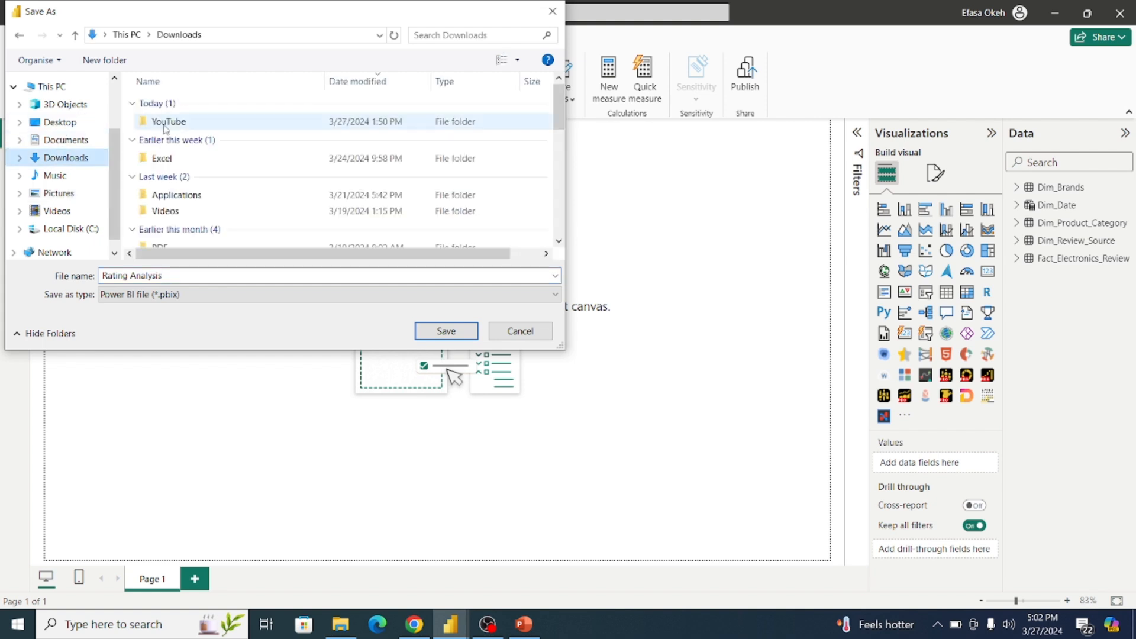
{"action": "left_click", "coordinate": [171, 123]}
{"action": "double_click", "coordinate": [170, 122]}
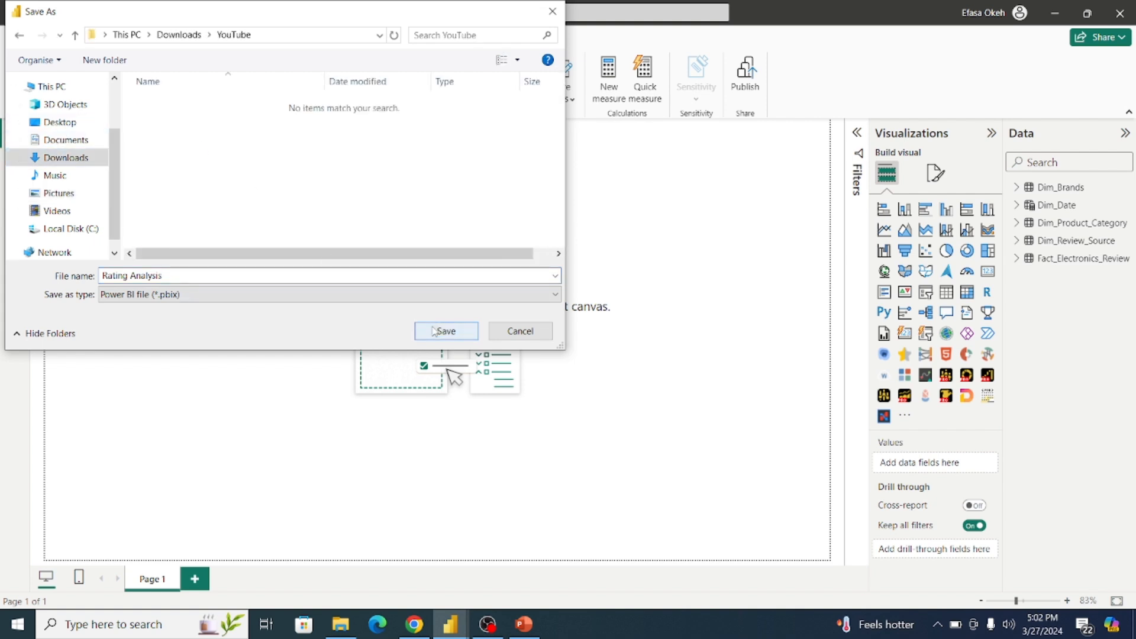
{"action": "left_click", "coordinate": [447, 331]}
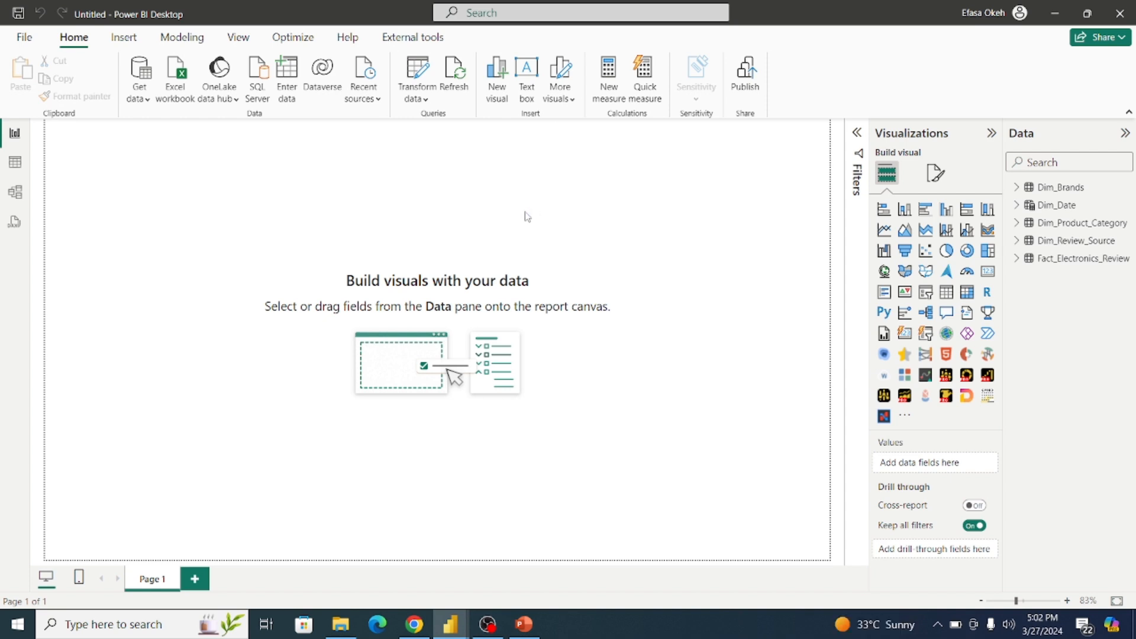
Set the Page 1 canvas to a custom size, 1080 px high and 1920 px wide.
{"action": "left_click", "coordinate": [935, 178]}
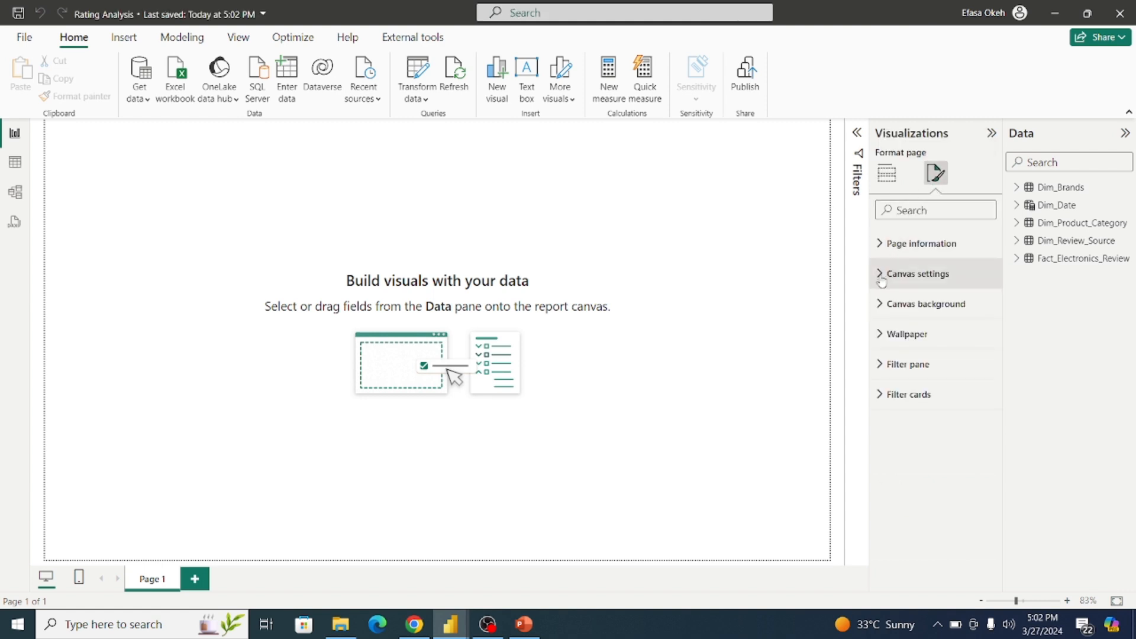
{"action": "left_click", "coordinate": [881, 282]}
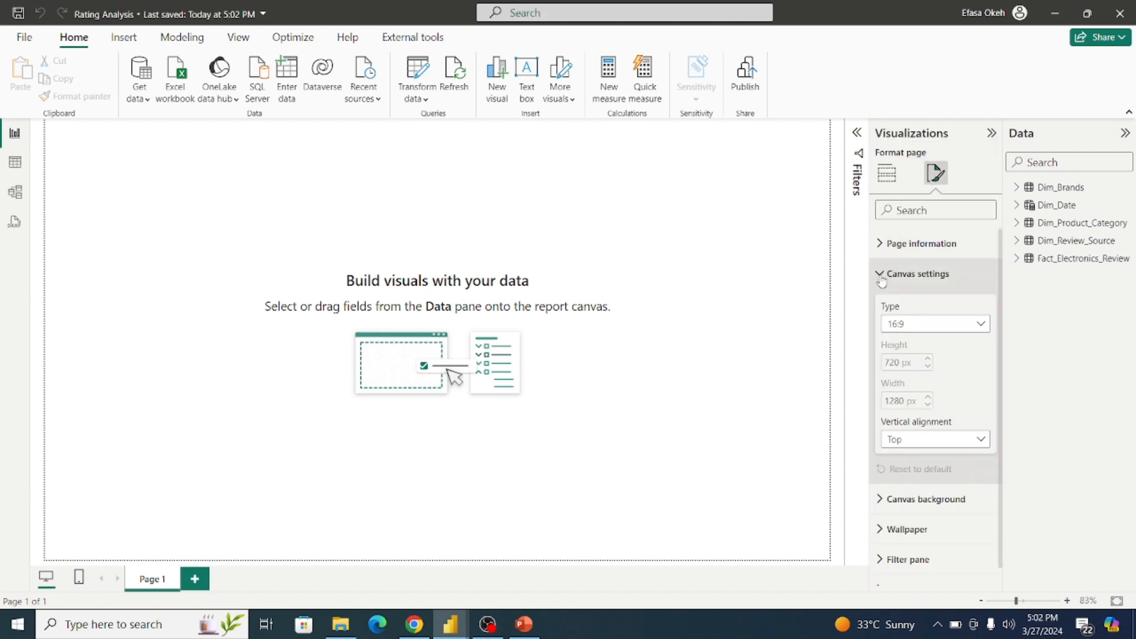
{"action": "left_click", "coordinate": [904, 324]}
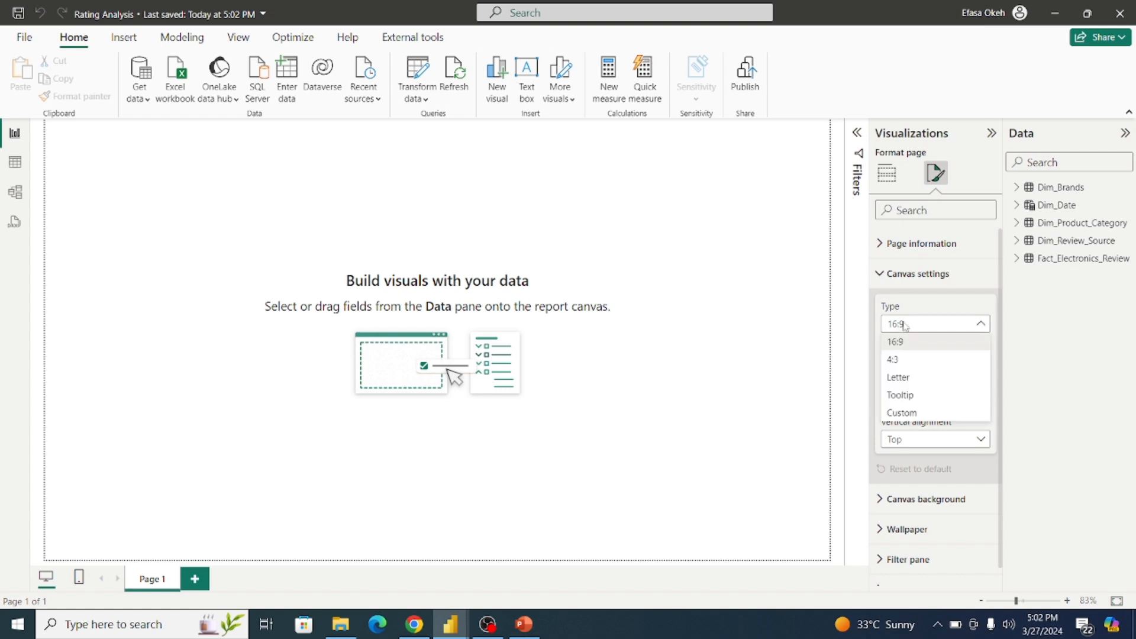
{"action": "left_click", "coordinate": [921, 408]}
{"action": "double_click", "coordinate": [886, 363]}
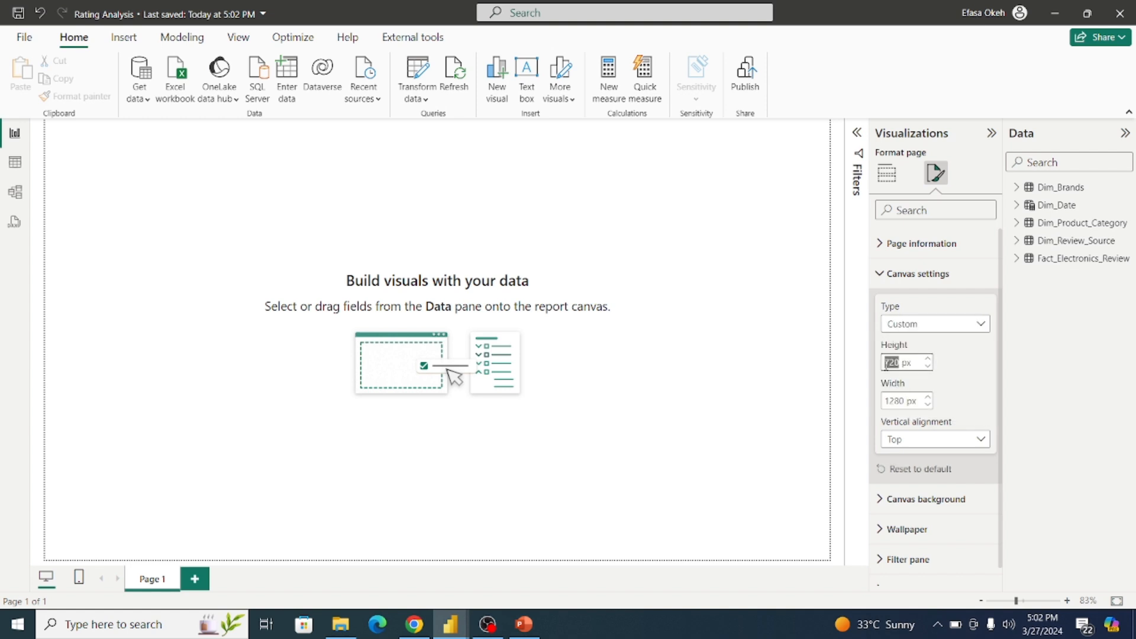
{"action": "type", "text": "1080"}
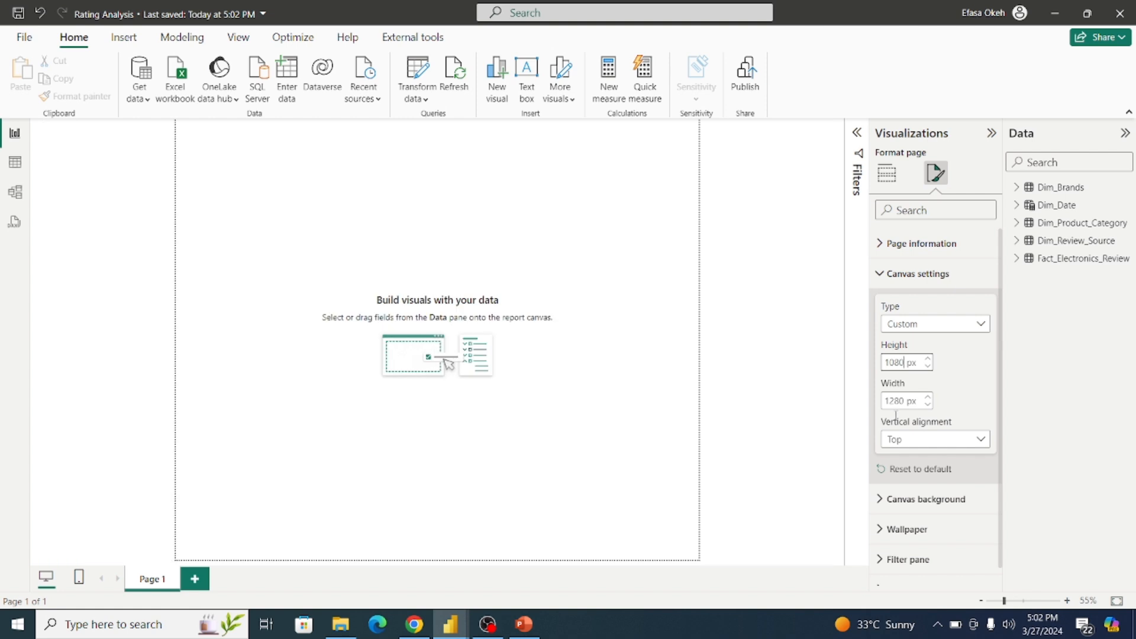
{"action": "double_click", "coordinate": [891, 401]}
{"action": "type", "text": "1920"}
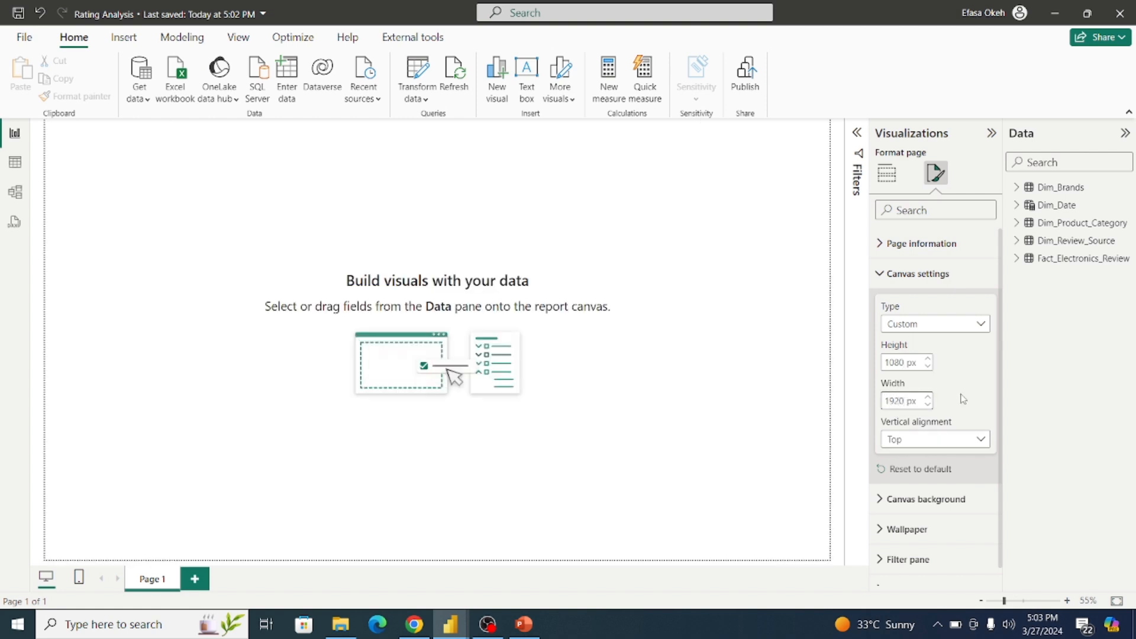
{"action": "left_click", "coordinate": [889, 274]}
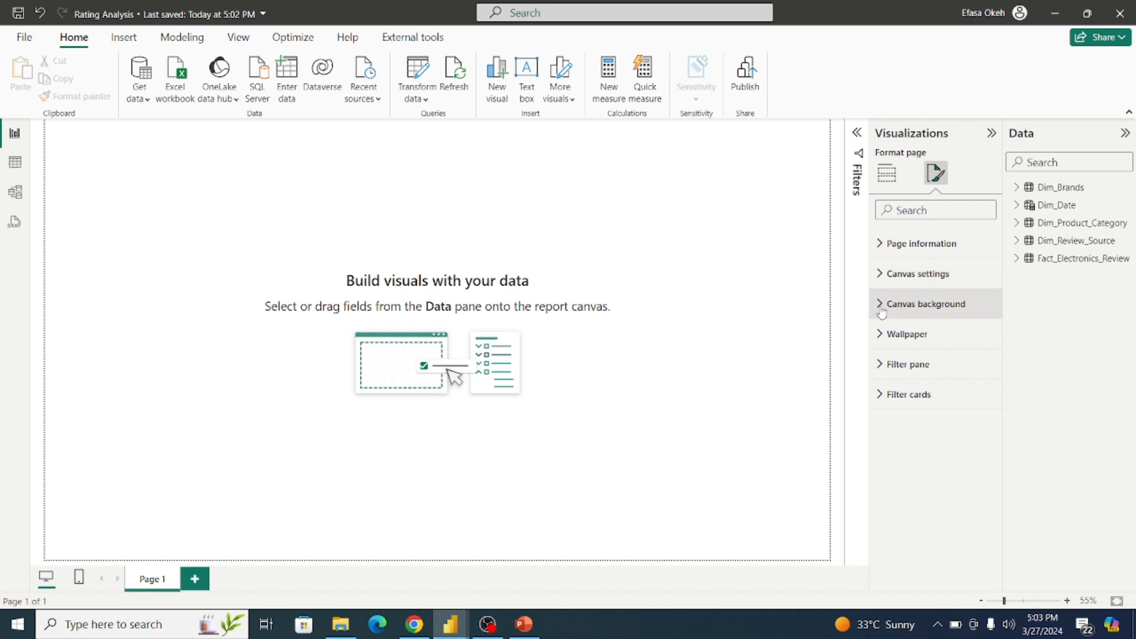
Load "Product Rating bg 01" from the Pictures folder as the canvas background image of Page 1.
{"action": "left_click", "coordinate": [881, 310]}
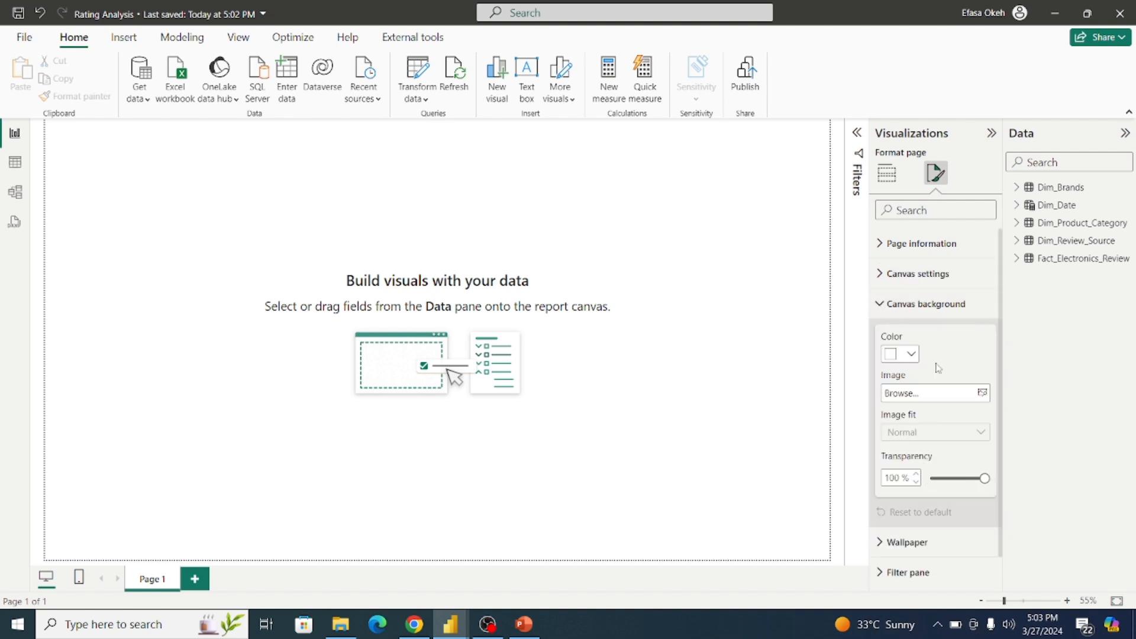
{"action": "left_click", "coordinate": [983, 394]}
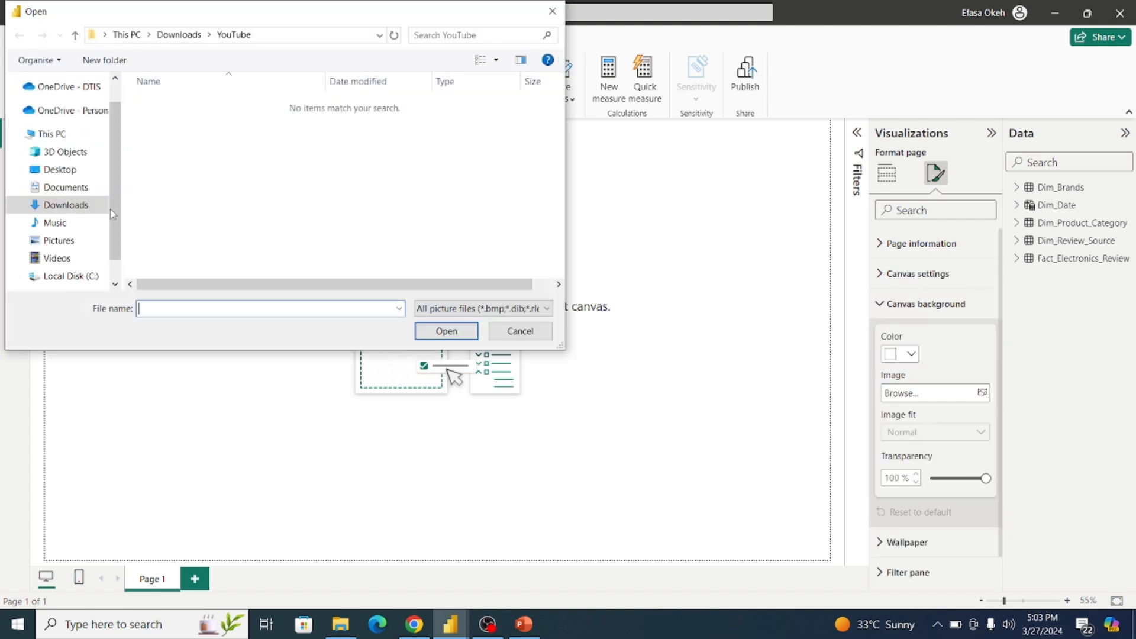
{"action": "left_click", "coordinate": [63, 241]}
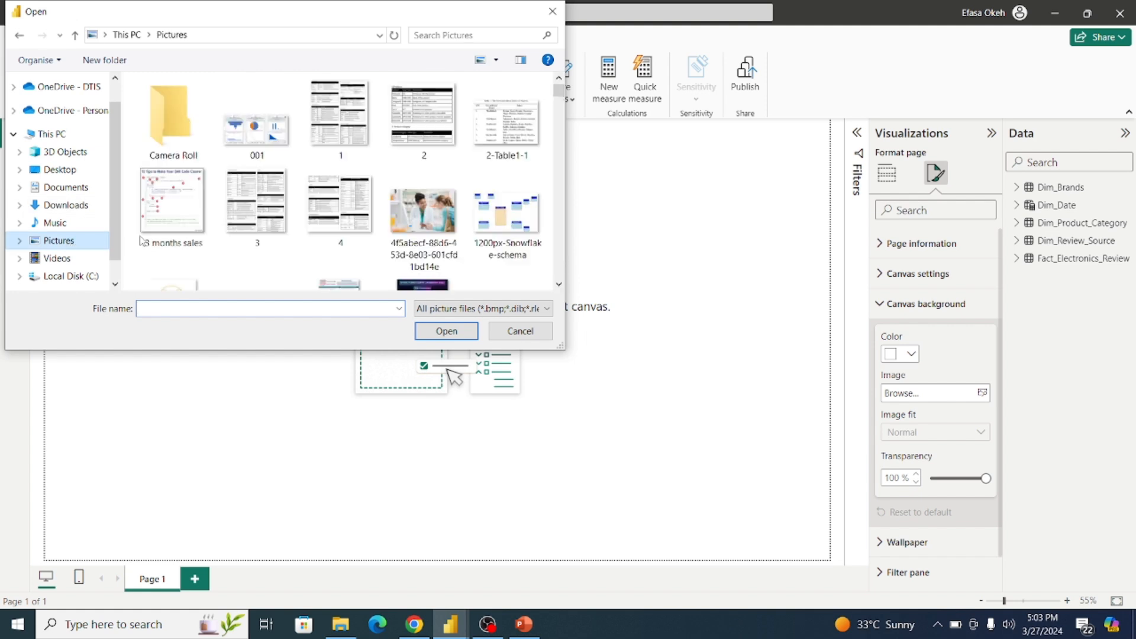
{"action": "left_click", "coordinate": [204, 199]}
{"action": "key", "text": "p"}
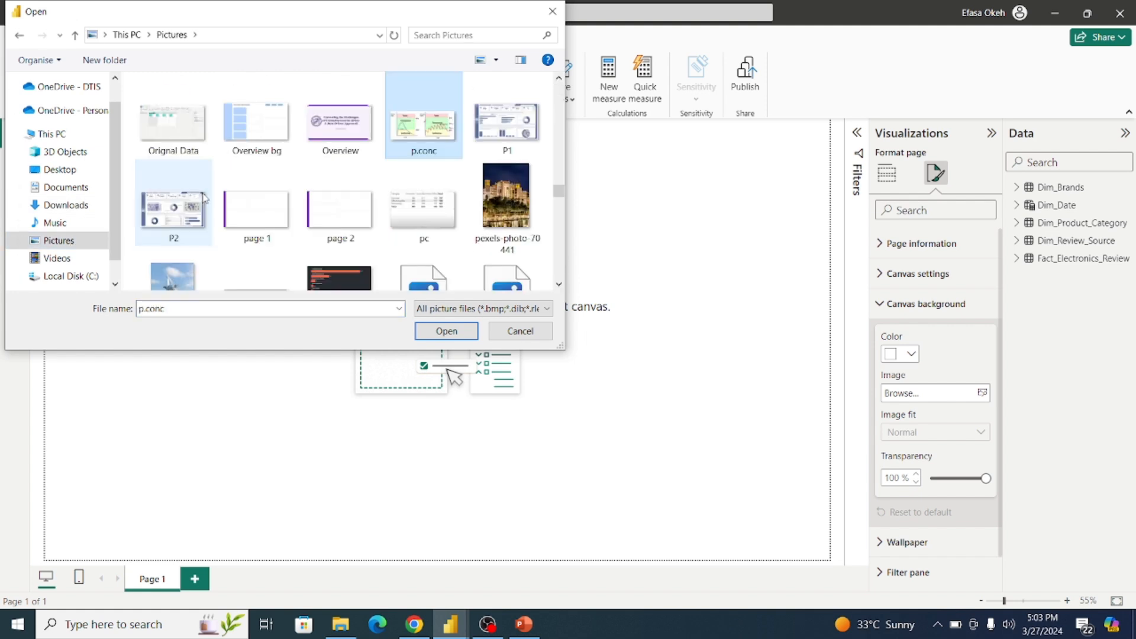
{"action": "left_click", "coordinate": [559, 284]}
{"action": "left_click", "coordinate": [558, 284]}
{"action": "left_click", "coordinate": [558, 284]}
{"action": "left_click", "coordinate": [558, 285]}
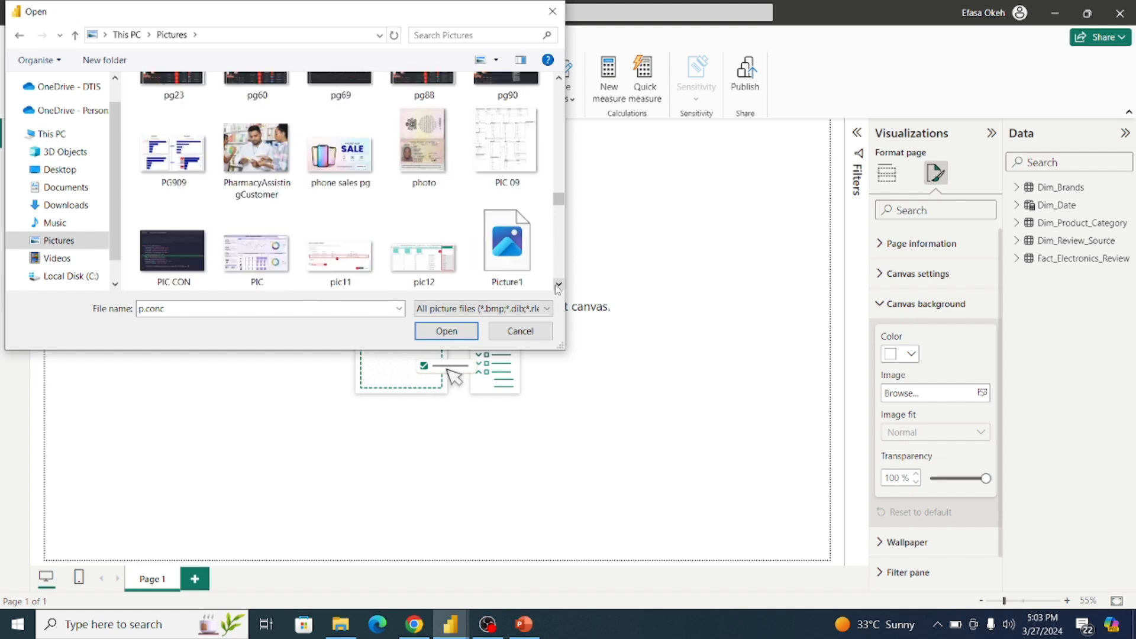
{"action": "left_click", "coordinate": [559, 285]}
{"action": "left_click", "coordinate": [558, 284]}
{"action": "left_click", "coordinate": [559, 285]}
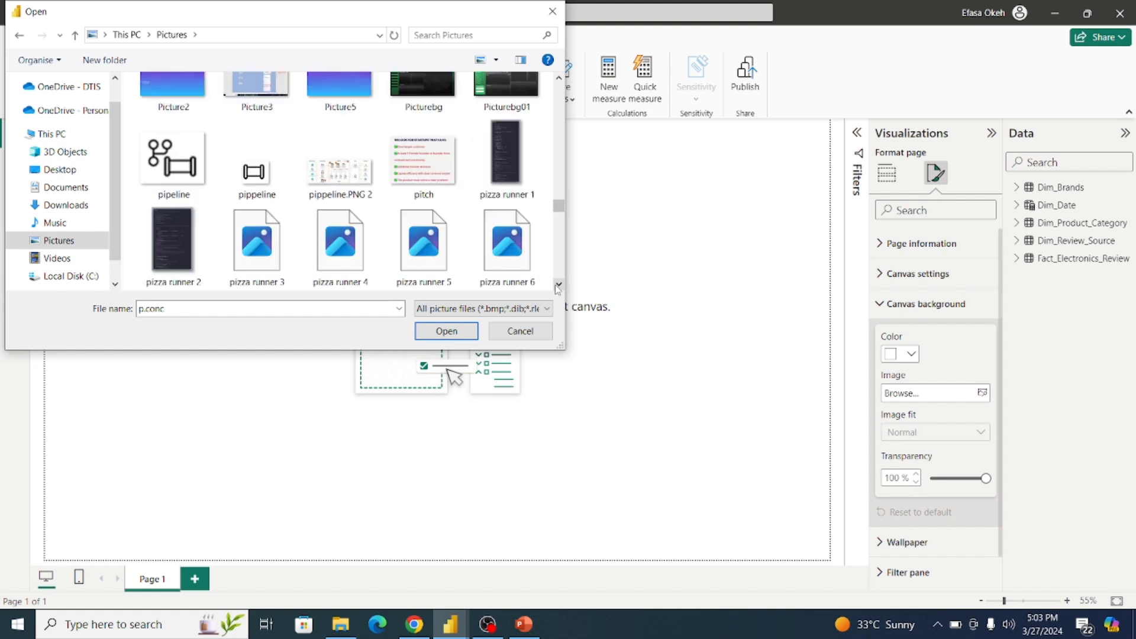
{"action": "left_click", "coordinate": [558, 285]}
{"action": "left_click", "coordinate": [558, 284]}
{"action": "left_click", "coordinate": [559, 284]}
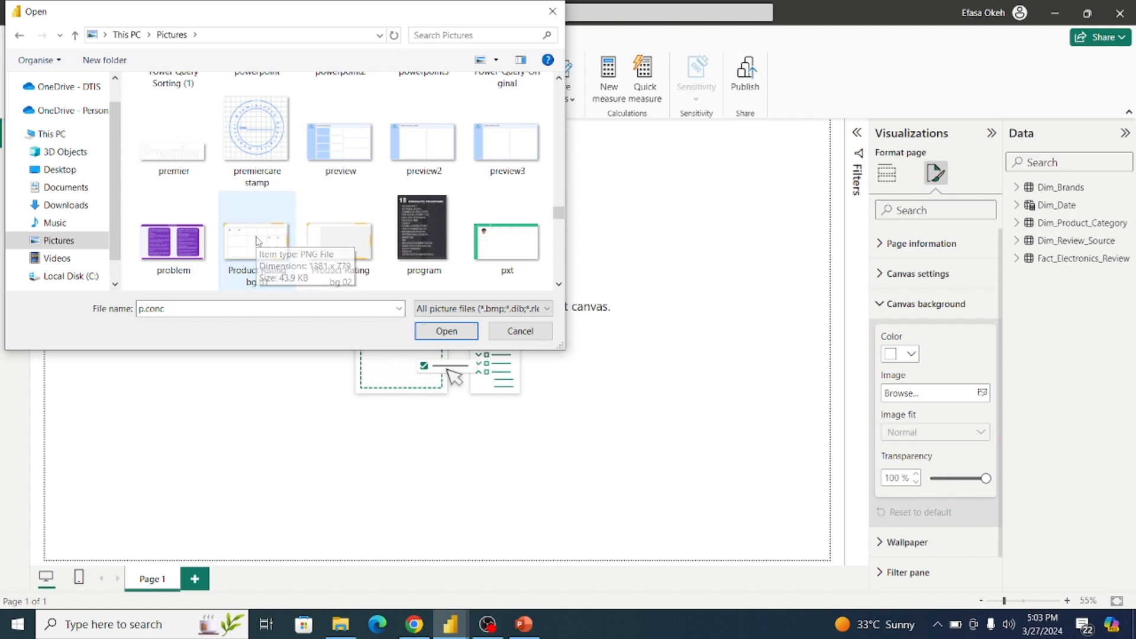
{"action": "left_click", "coordinate": [267, 251]}
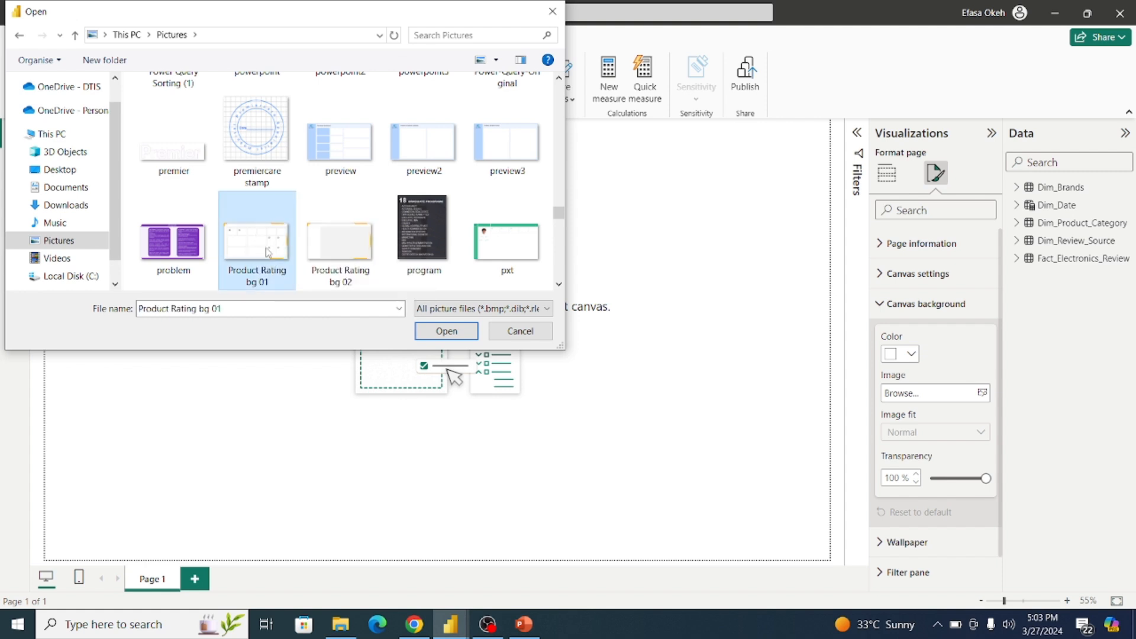
{"action": "left_click", "coordinate": [445, 328]}
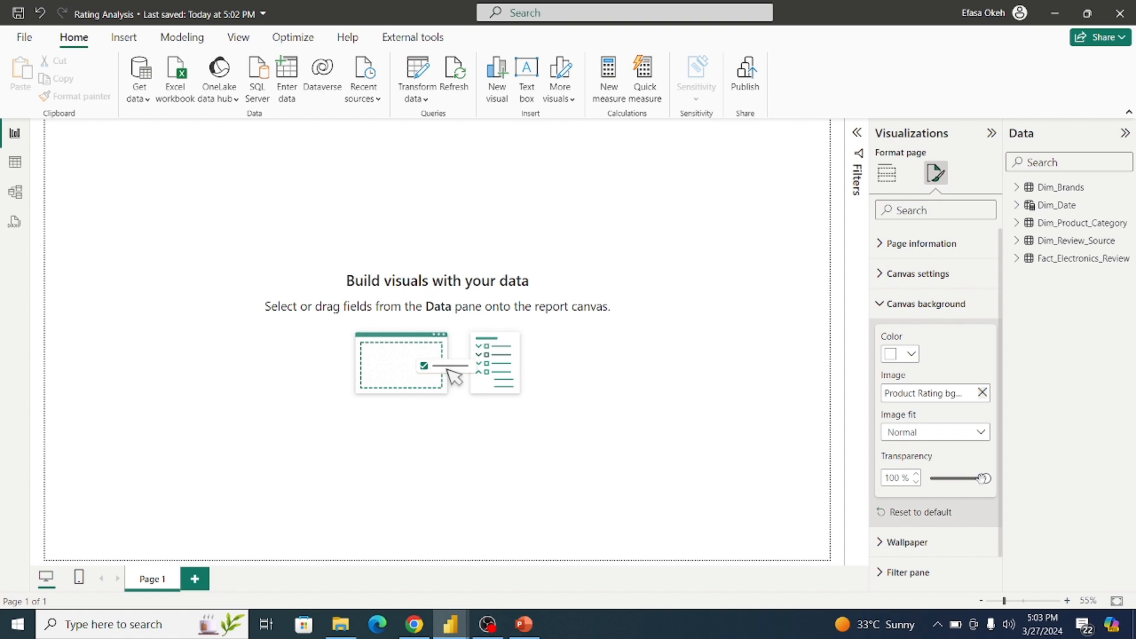
Set the Page 1 background's transparency to 0% and its image fit to Fit.
{"action": "left_click_drag", "start_coordinate": [985, 478], "coordinate": [930, 478]}
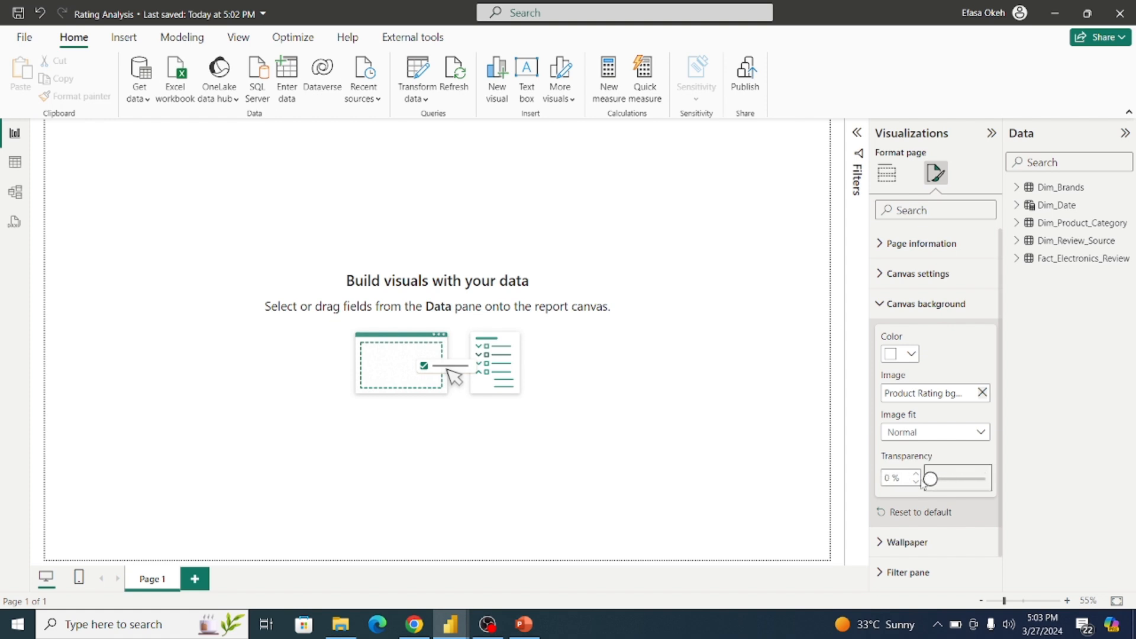
{"action": "left_click", "coordinate": [939, 438]}
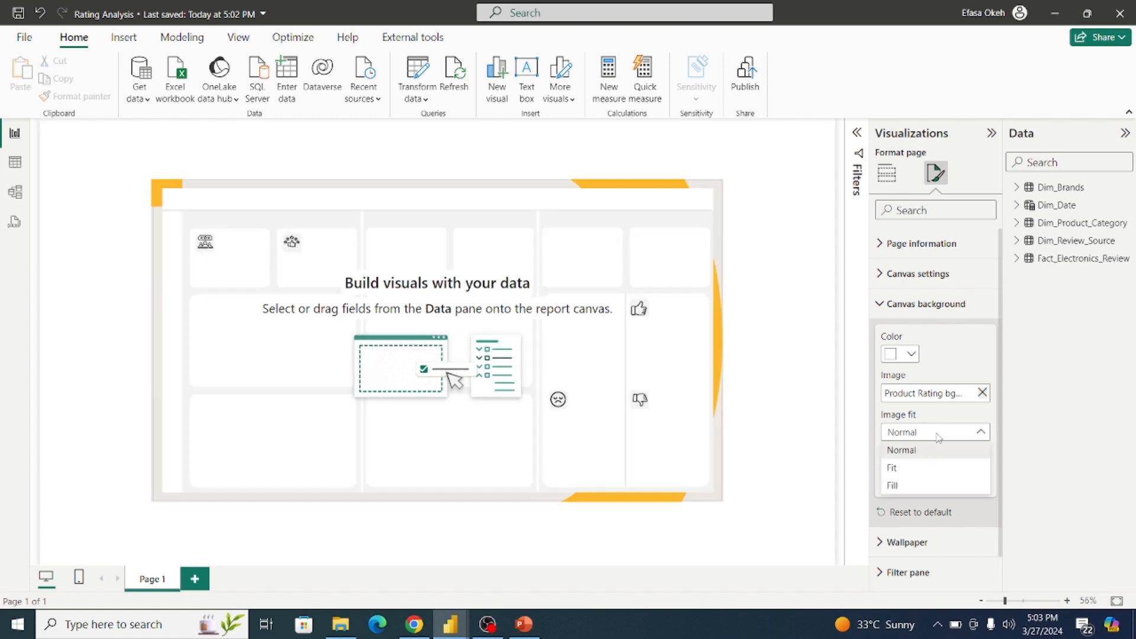
{"action": "left_click", "coordinate": [904, 472]}
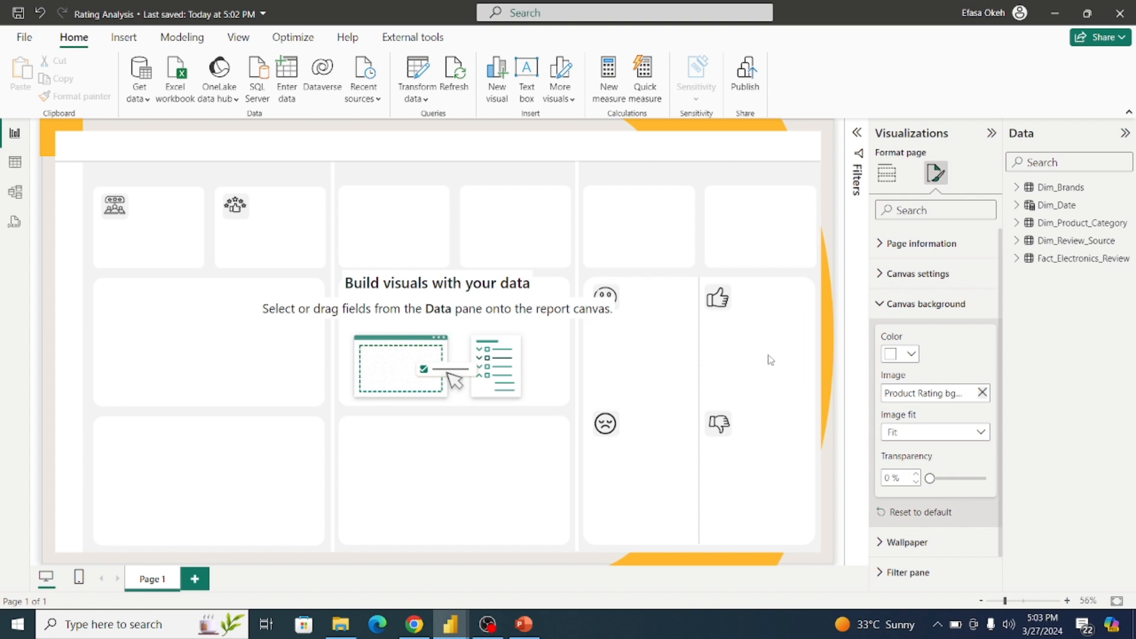
{"action": "left_click", "coordinate": [836, 382]}
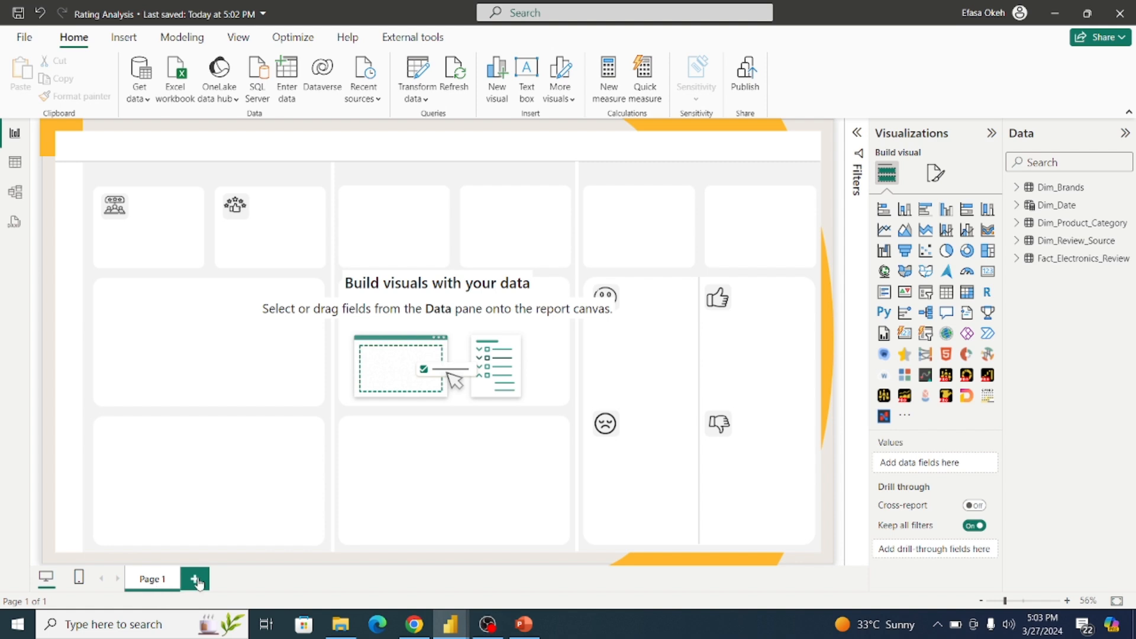
Duplicate Page 1 and remove the canvas background image from the copy.
{"action": "right_click", "coordinate": [160, 585]}
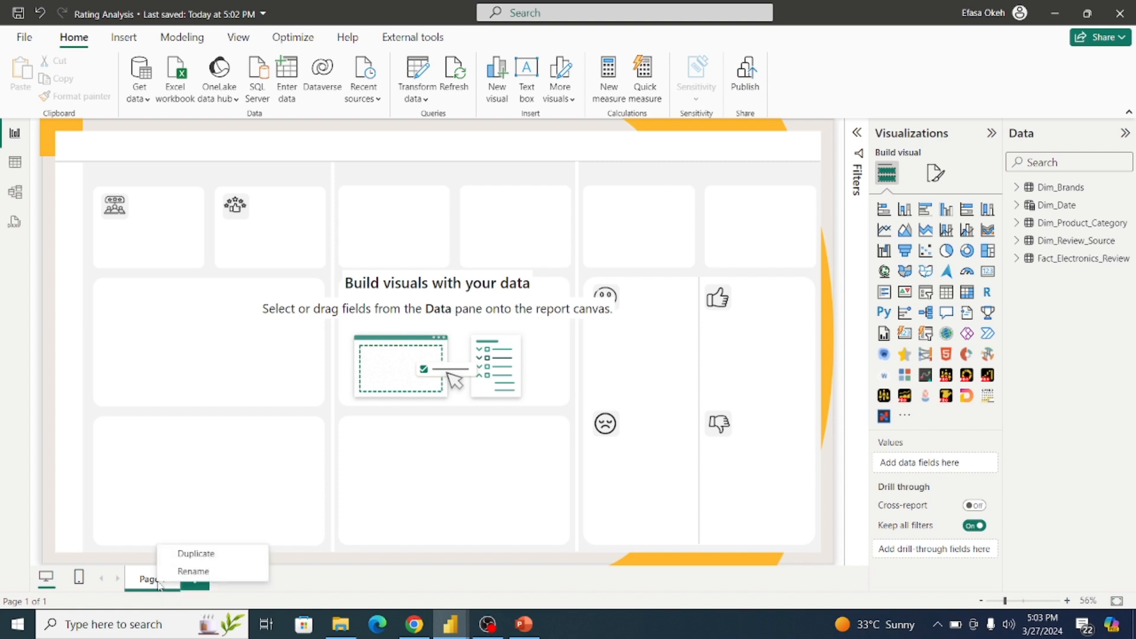
{"action": "left_click", "coordinate": [189, 556]}
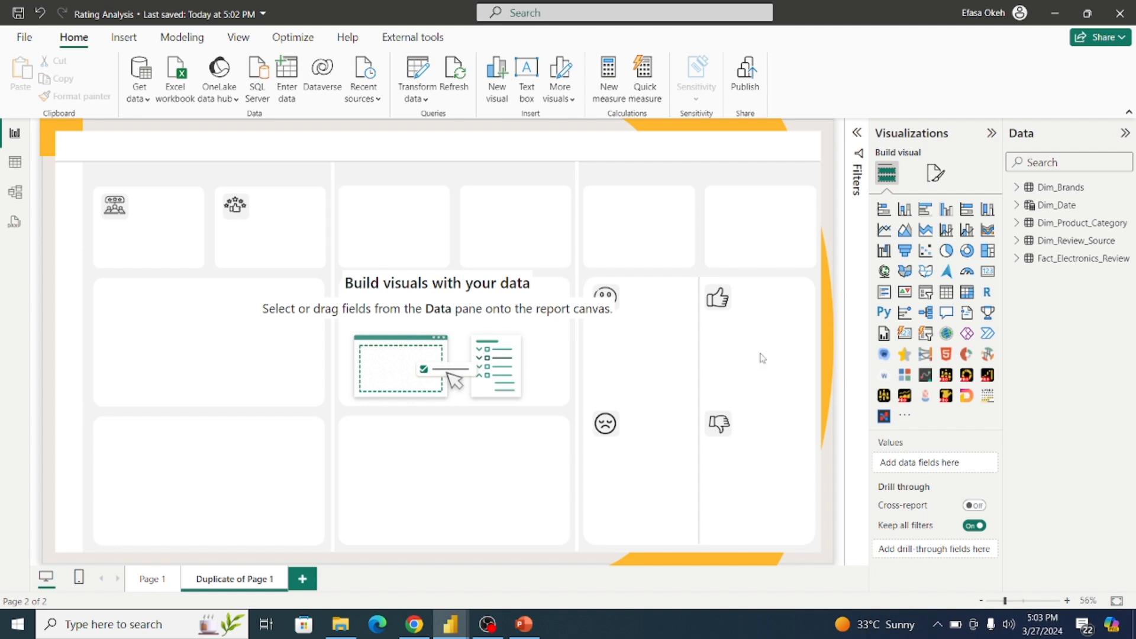
{"action": "left_click", "coordinate": [935, 172]}
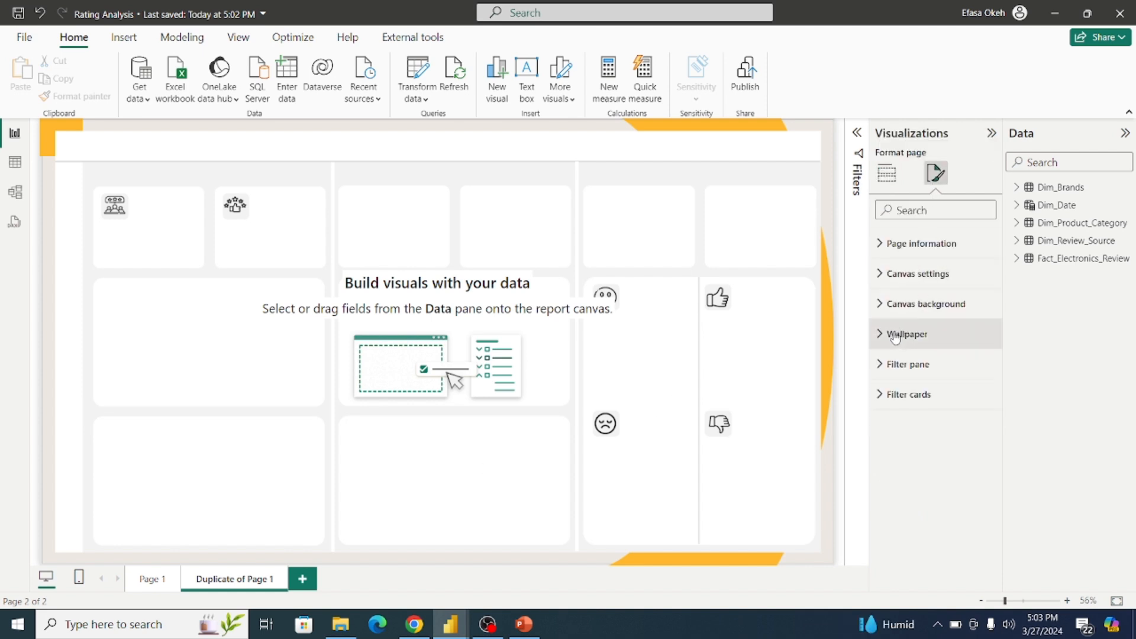
{"action": "left_click", "coordinate": [881, 304]}
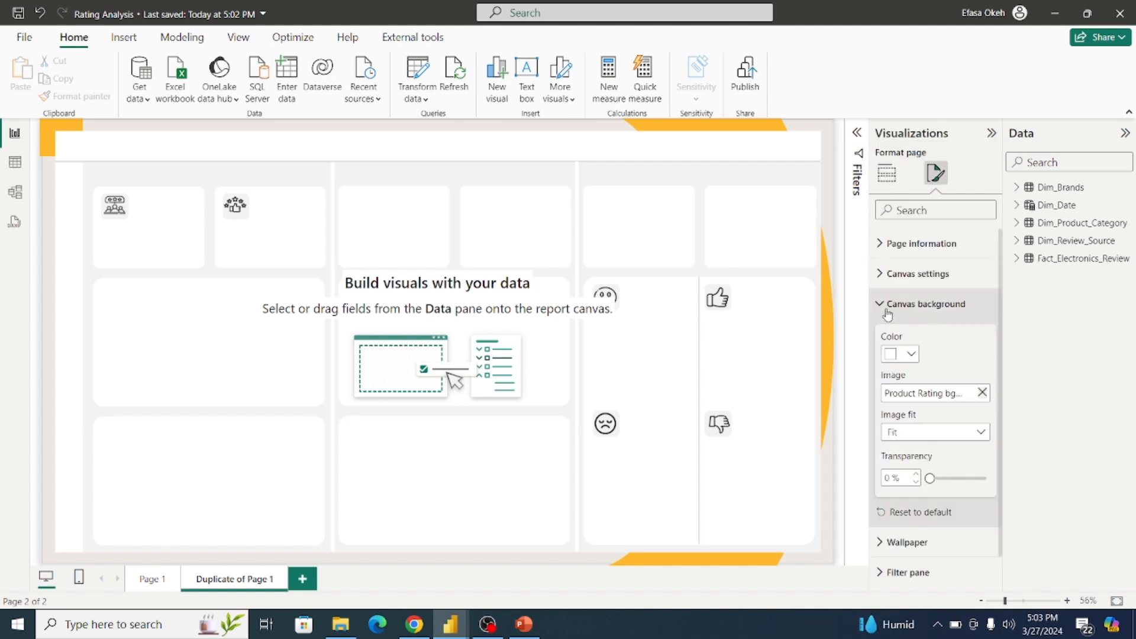
{"action": "left_click", "coordinate": [982, 395]}
Browse the Pictures folder for a new canvas background image for the duplicated page.
{"action": "left_click", "coordinate": [982, 393]}
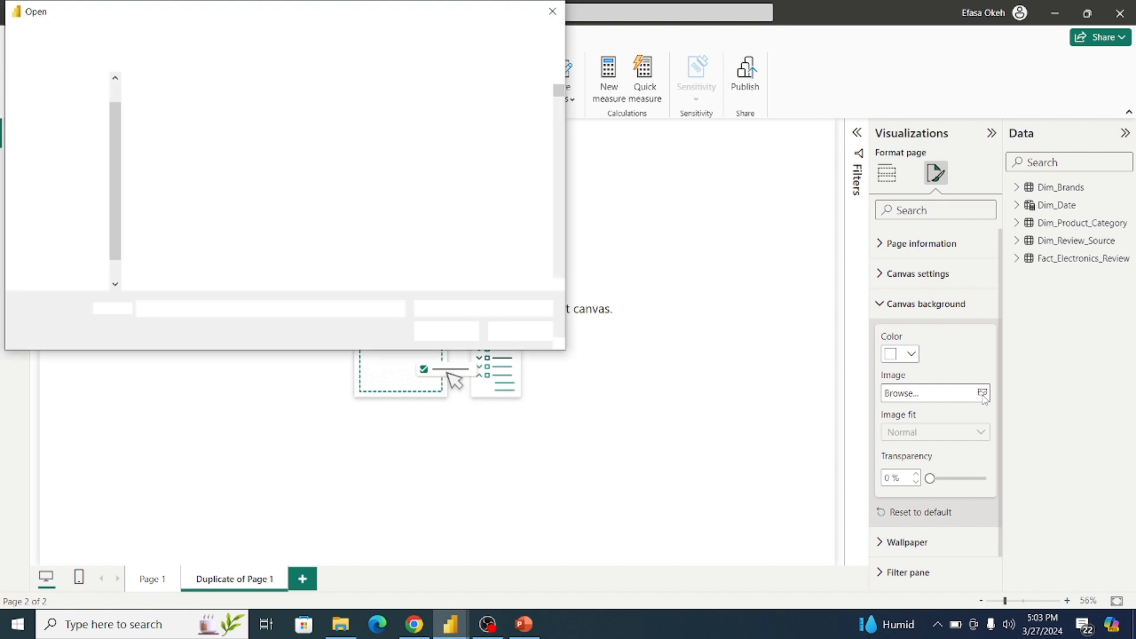
{"action": "left_click", "coordinate": [273, 222]}
{"action": "key", "text": "p"}
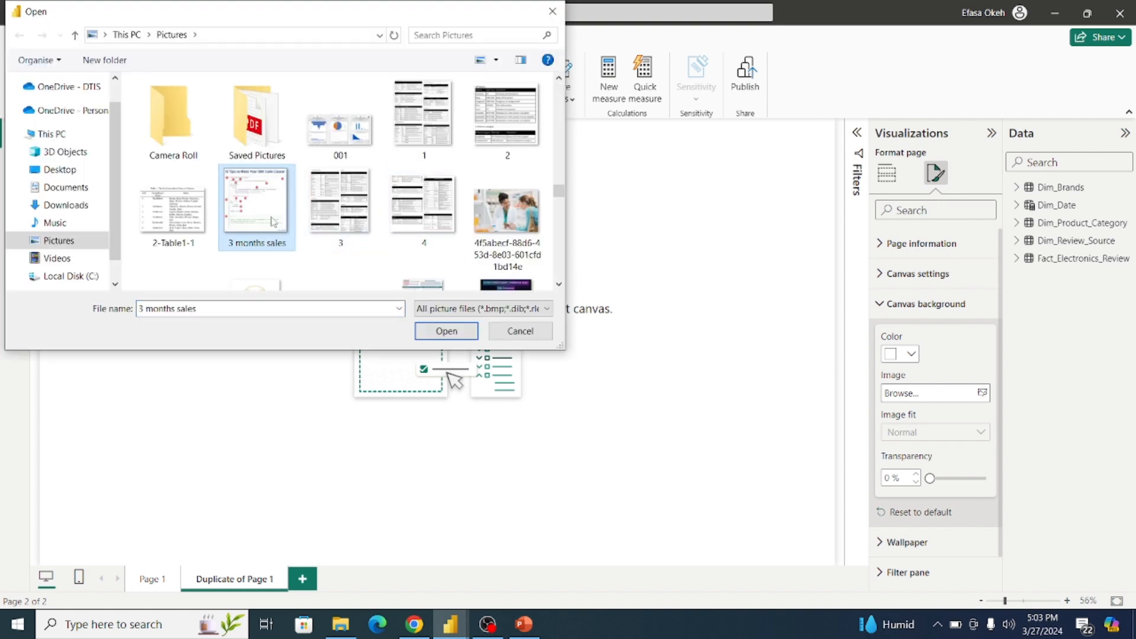
Set the duplicated page's canvas background to the image Product Rating bg 02 with image fit set to Fit.
{"action": "scroll", "coordinate": [559, 291], "scroll_direction": "down", "scroll_amount": 6}
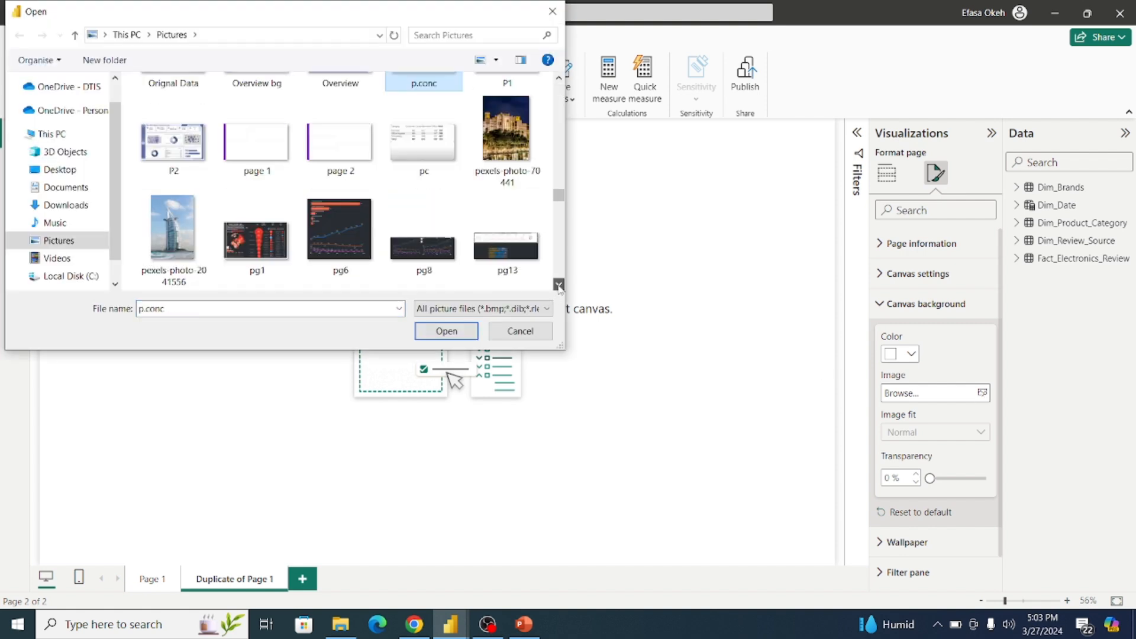
{"action": "scroll", "coordinate": [560, 289], "scroll_direction": "down", "scroll_amount": 8}
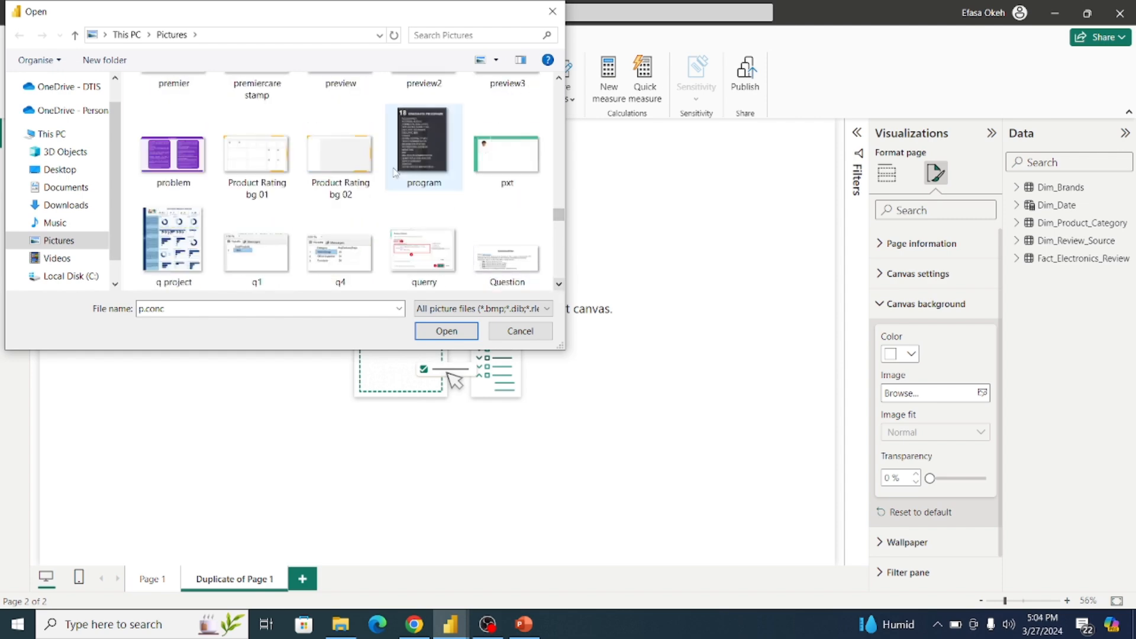
{"action": "left_click", "coordinate": [336, 155]}
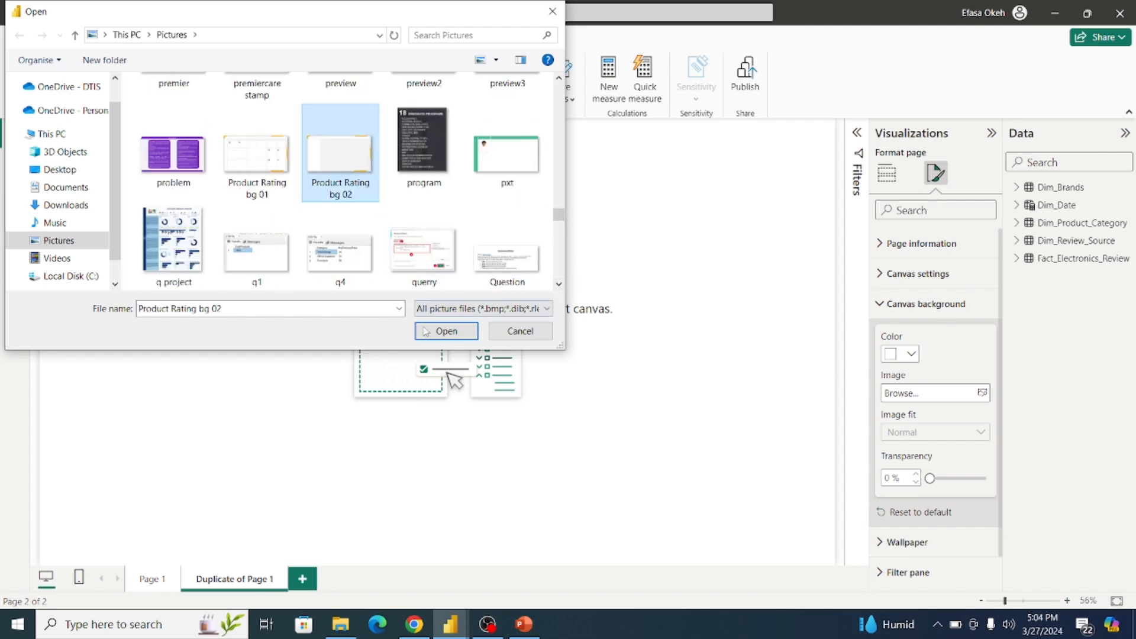
{"action": "left_click", "coordinate": [447, 331]}
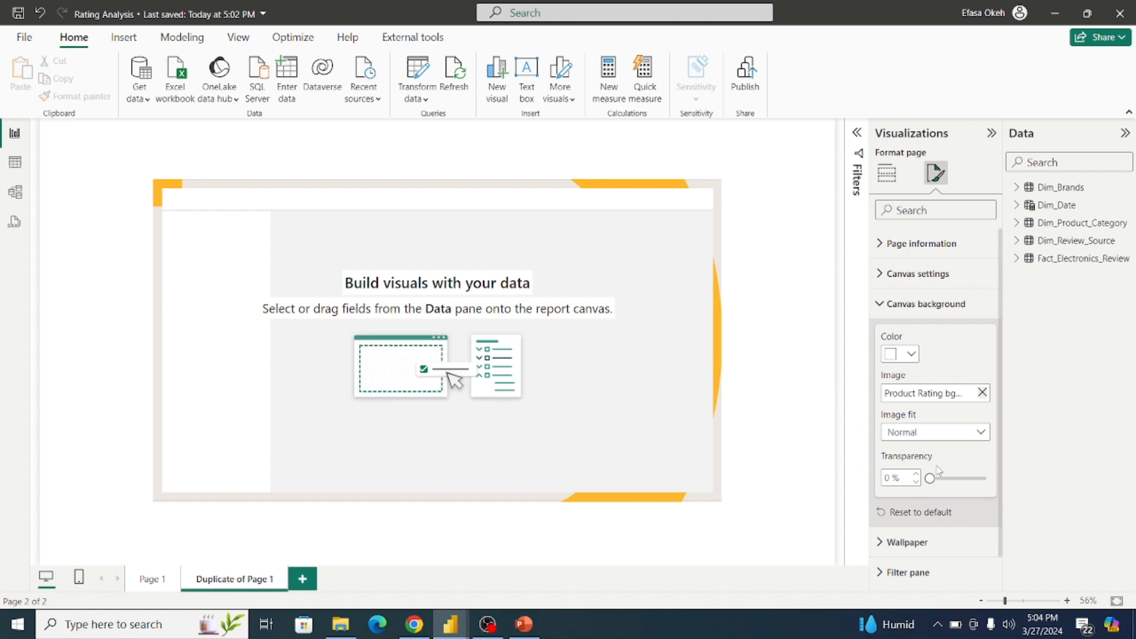
{"action": "left_click", "coordinate": [912, 437]}
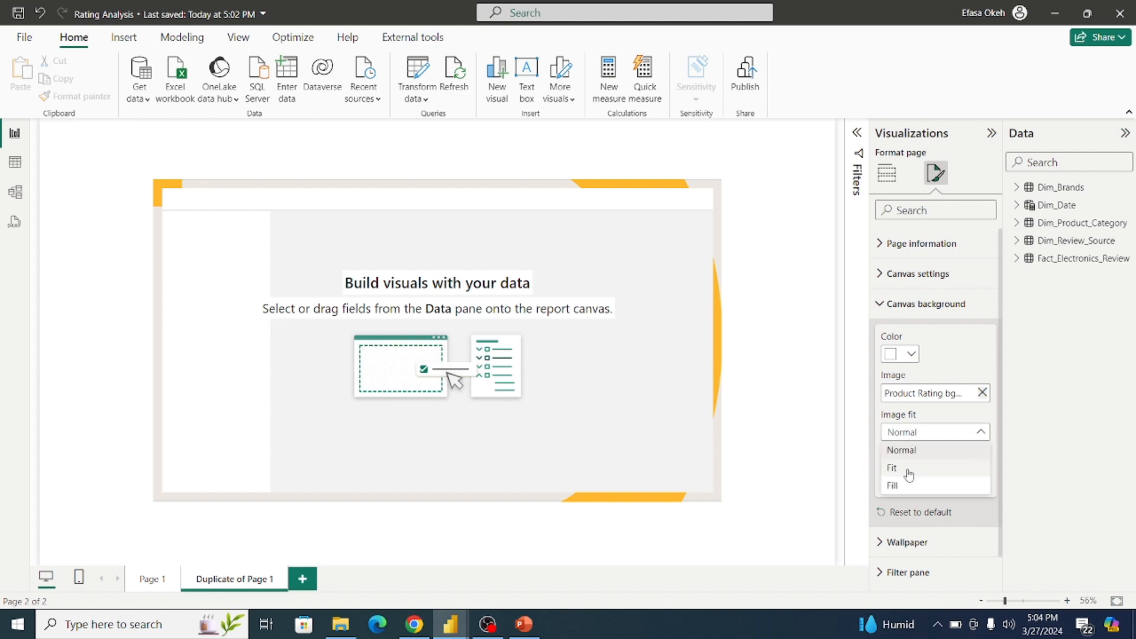
{"action": "left_click", "coordinate": [909, 471]}
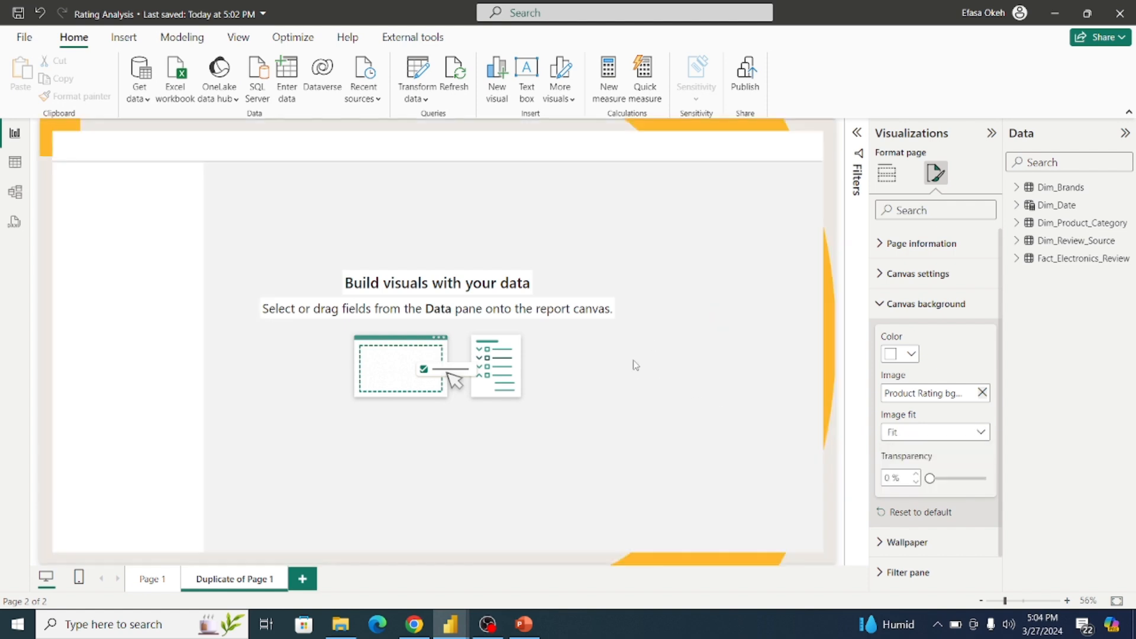
Rename report page Page 1 as Overview.
{"action": "left_click", "coordinate": [141, 580]}
{"action": "double_click", "coordinate": [141, 579]}
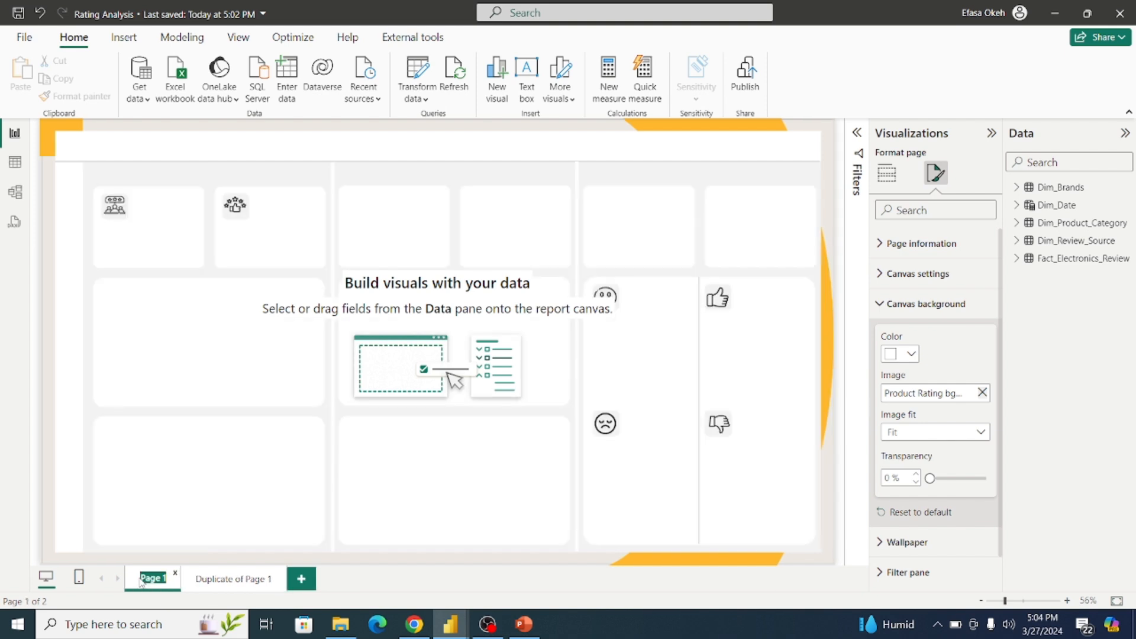
{"action": "type", "text": "Over"}
{"action": "type", "text": "vi"}
{"action": "type", "text": "ew"}
Rename the page Duplicate of Page 1 as Reviews and return to the Overview page.
{"action": "double_click", "coordinate": [237, 583]}
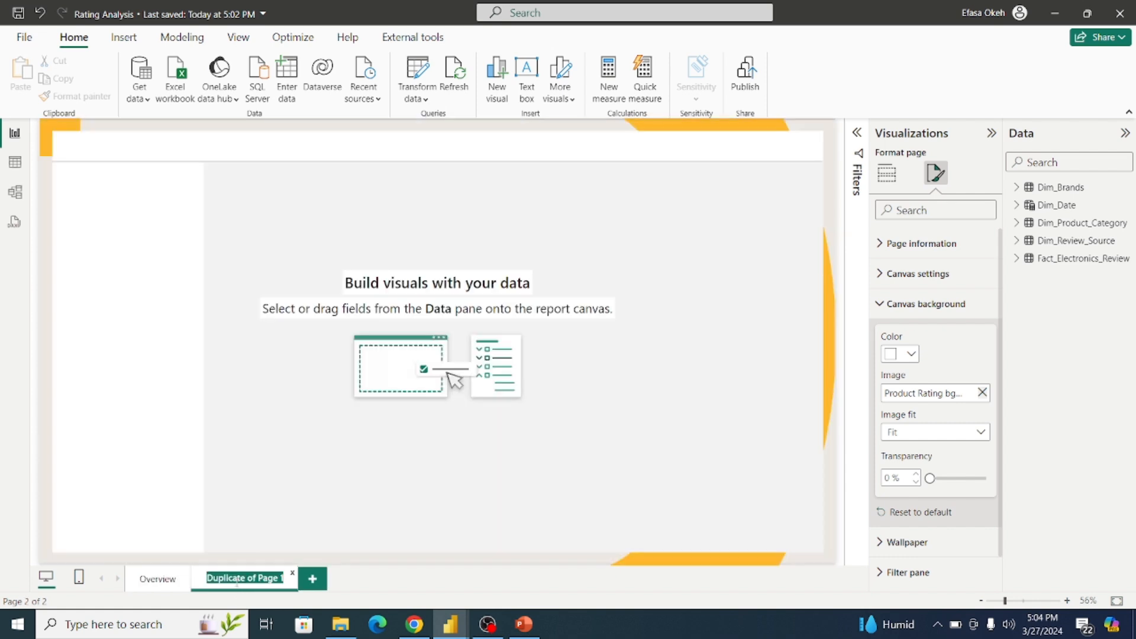
{"action": "type", "text": "Reviews"}
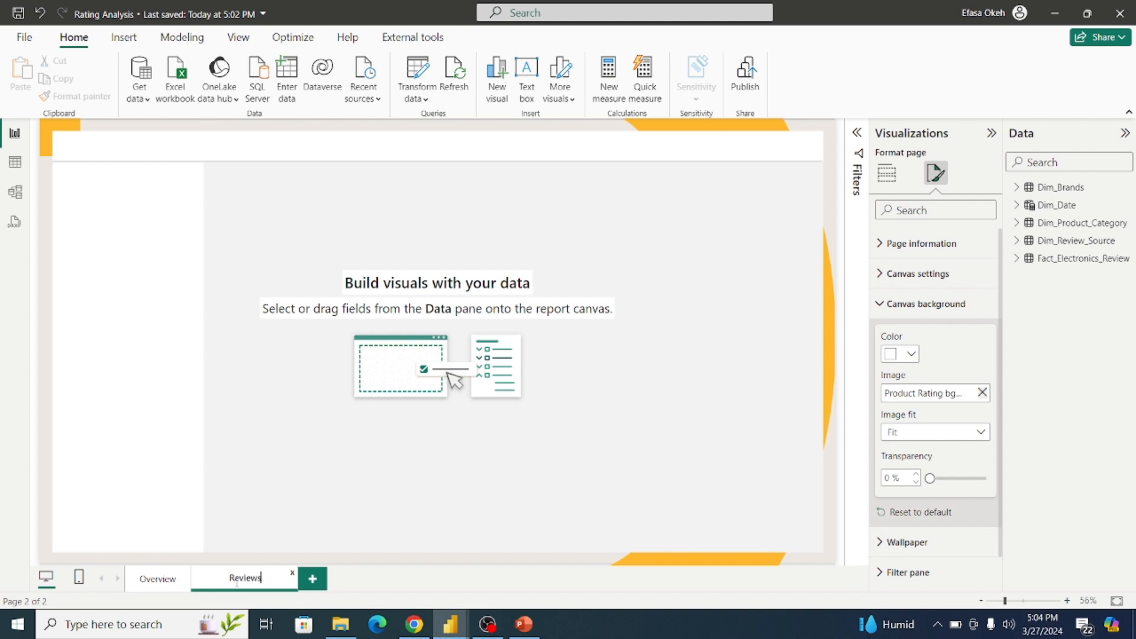
{"action": "key", "text": "Return"}
{"action": "left_click", "coordinate": [158, 580]}
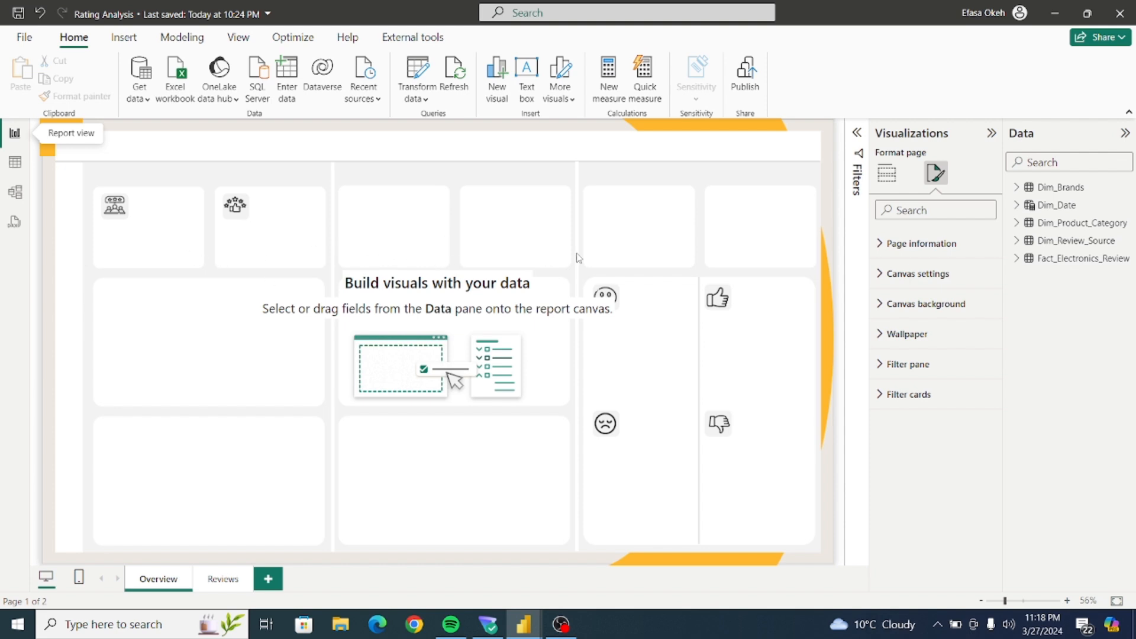
Switch to the Electronics Rating report to examine its finished Overview dashboard and measures, and return to the Rating Analysis report.
{"action": "mouse_move", "coordinate": [524, 626]}
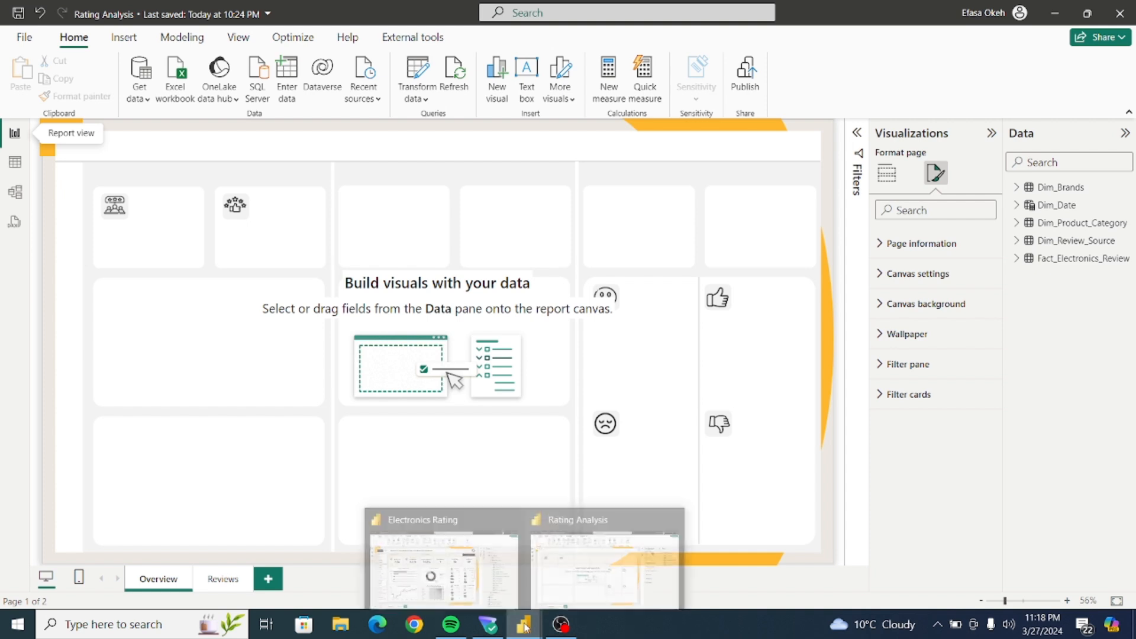
{"action": "left_click", "coordinate": [455, 577]}
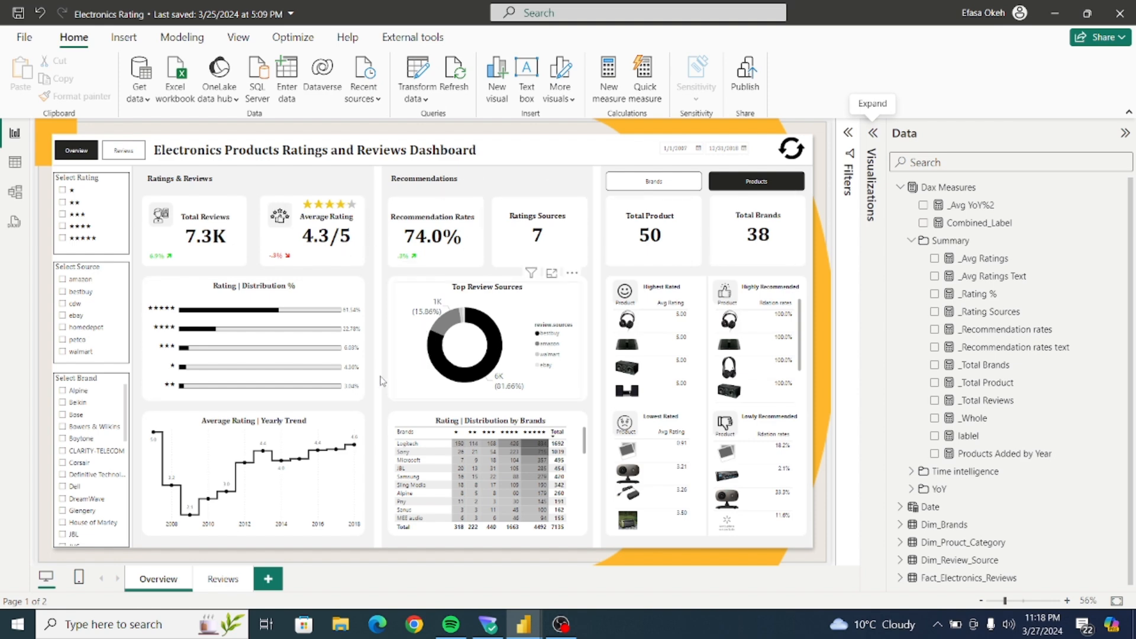
{"action": "mouse_move", "coordinate": [524, 628]}
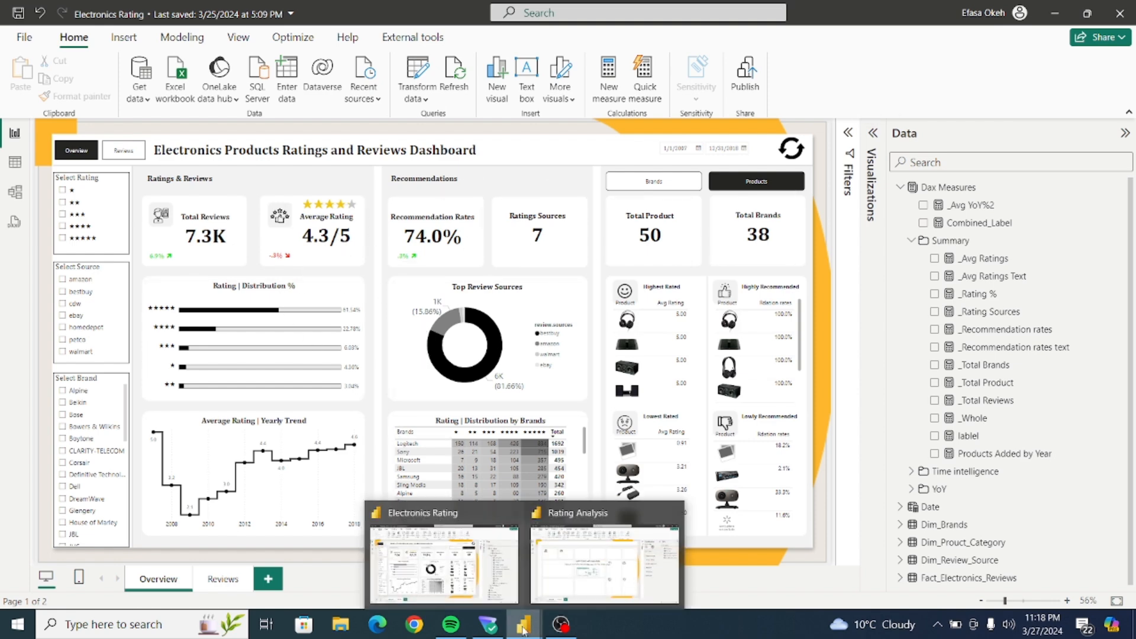
{"action": "left_click", "coordinate": [605, 582]}
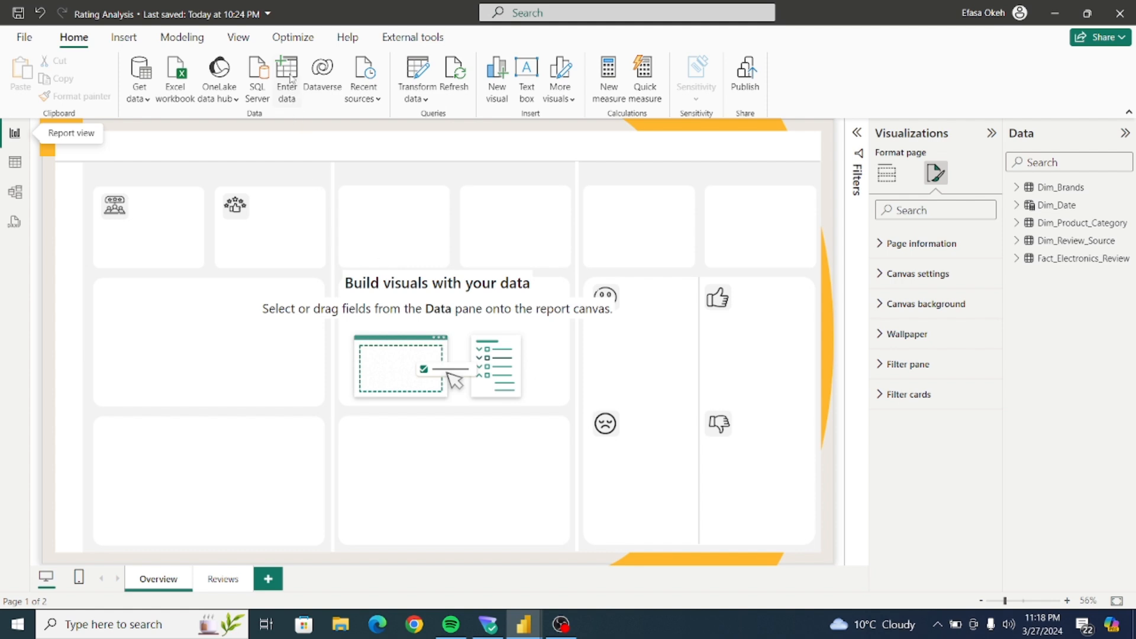
Create a blank manually entered table named Dax Measures and load it into the model.
{"action": "left_click", "coordinate": [288, 78]}
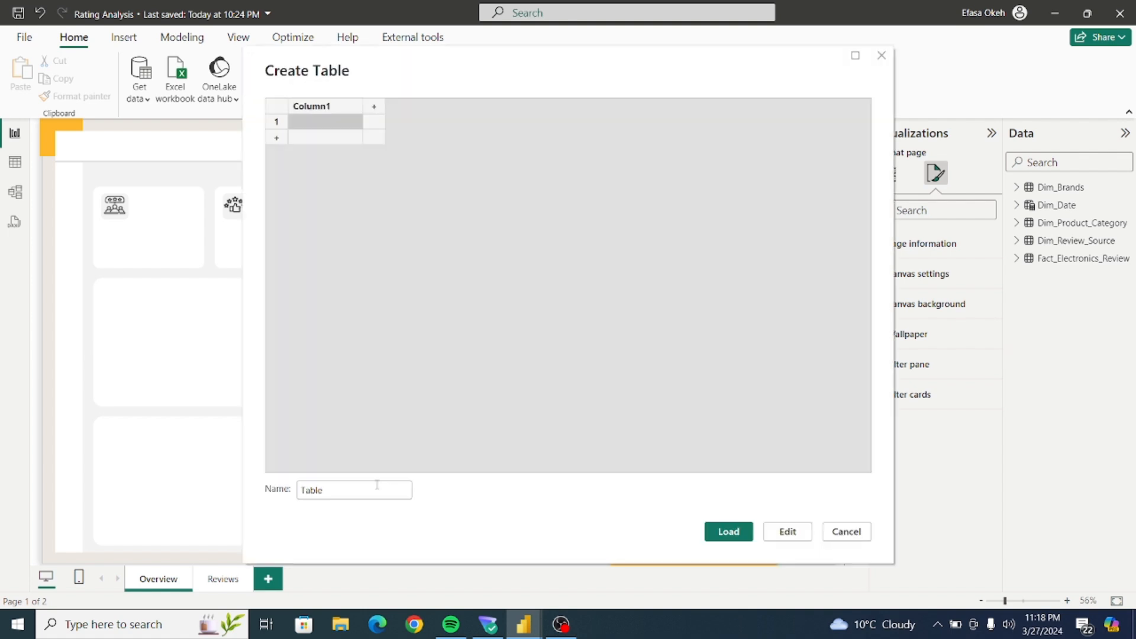
{"action": "left_click_drag", "start_coordinate": [351, 490], "coordinate": [300, 497]}
{"action": "left_click", "coordinate": [304, 493]}
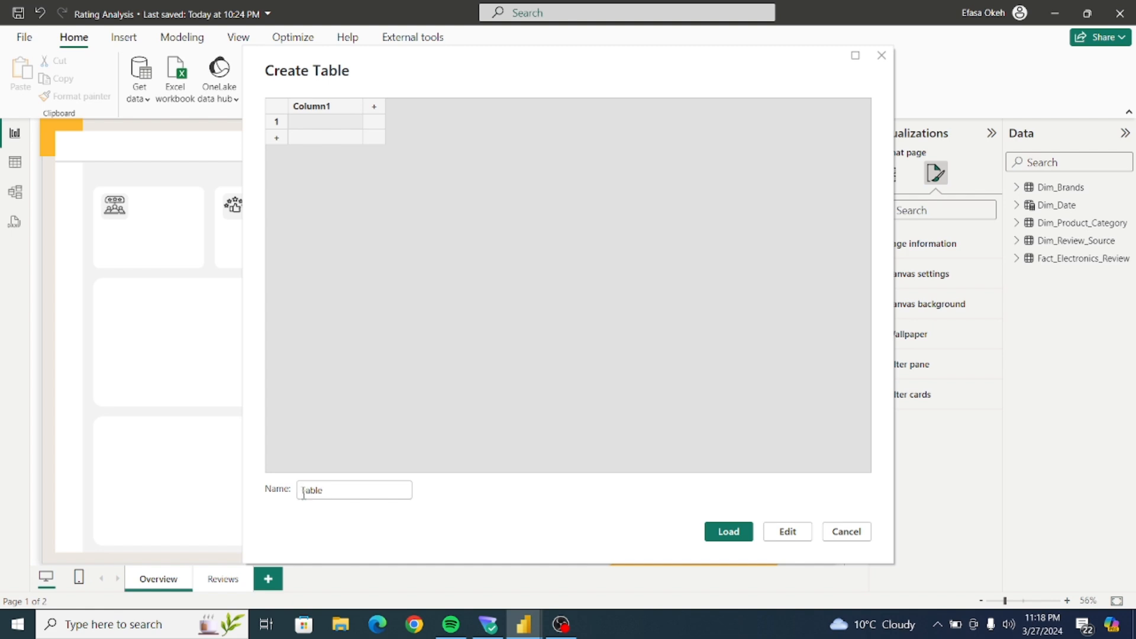
{"action": "type", "text": "Dax"}
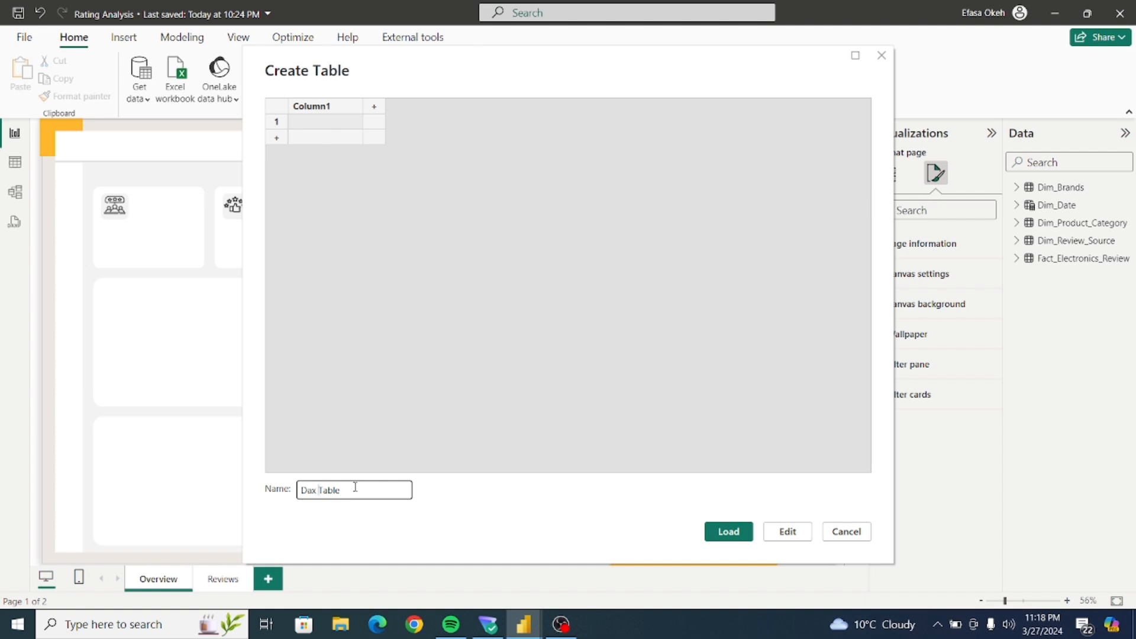
{"action": "key", "text": "BackSpace"}
{"action": "key", "text": "BackSpace"}
{"action": "key", "text": "BackSpace"}
{"action": "key", "text": "BackSpace"}
{"action": "key", "text": "BackSpace"}
{"action": "type", "text": "Measures"}
{"action": "left_click", "coordinate": [727, 532]}
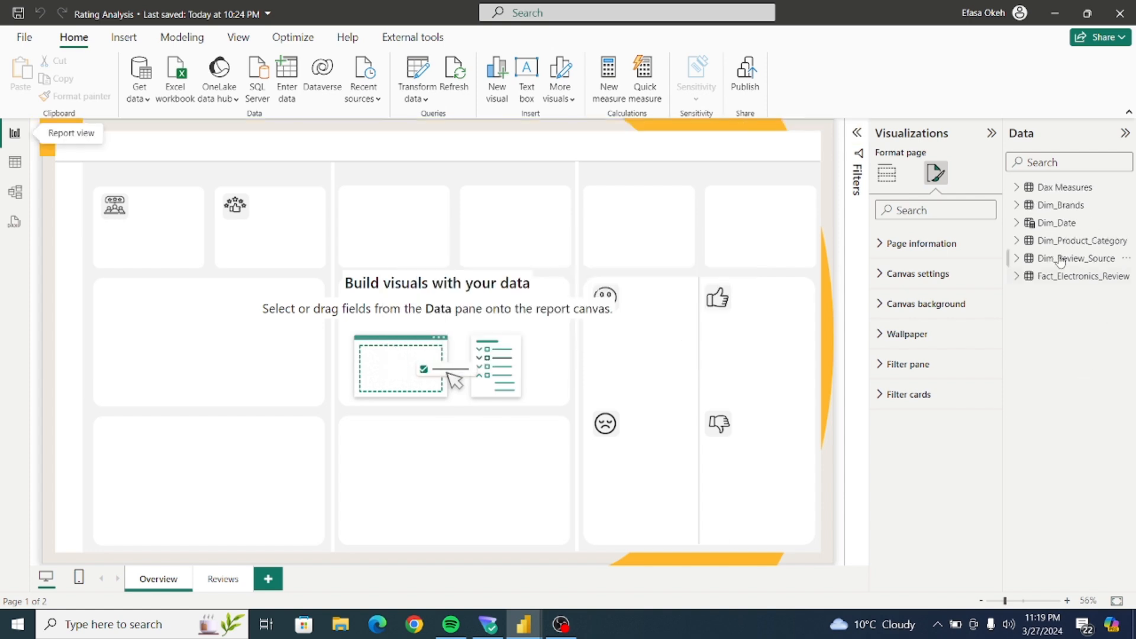
Create the measure _Total Reviews = COUNT(Fact_Electronics_Review[id]) in the Dax Measures table.
{"action": "left_click", "coordinate": [1050, 189]}
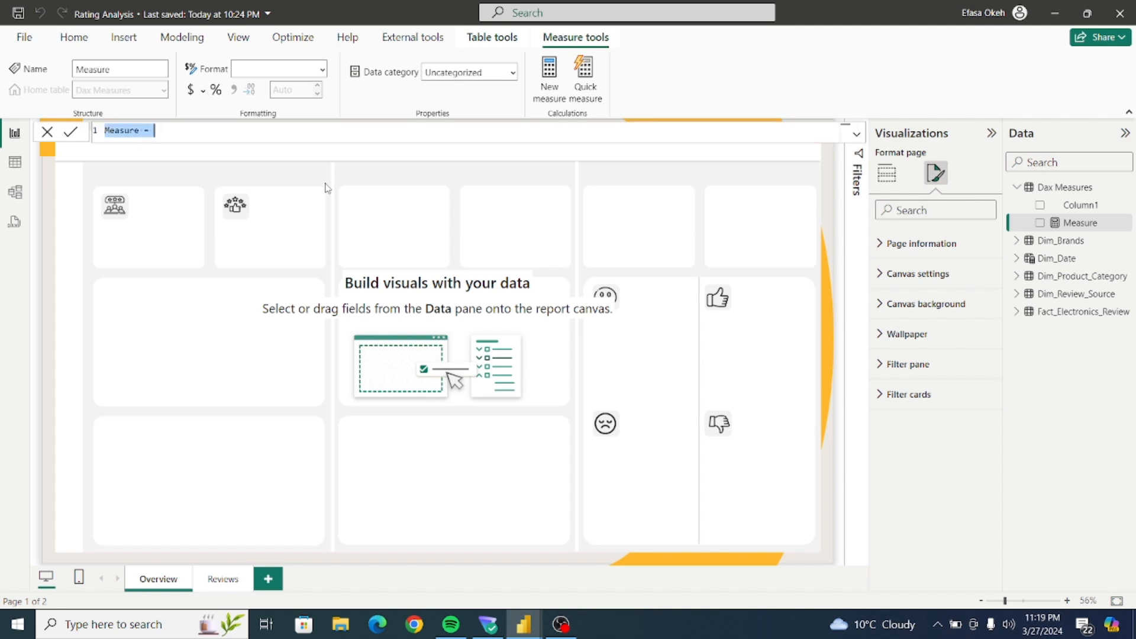
{"action": "key", "text": "BackSpace"}
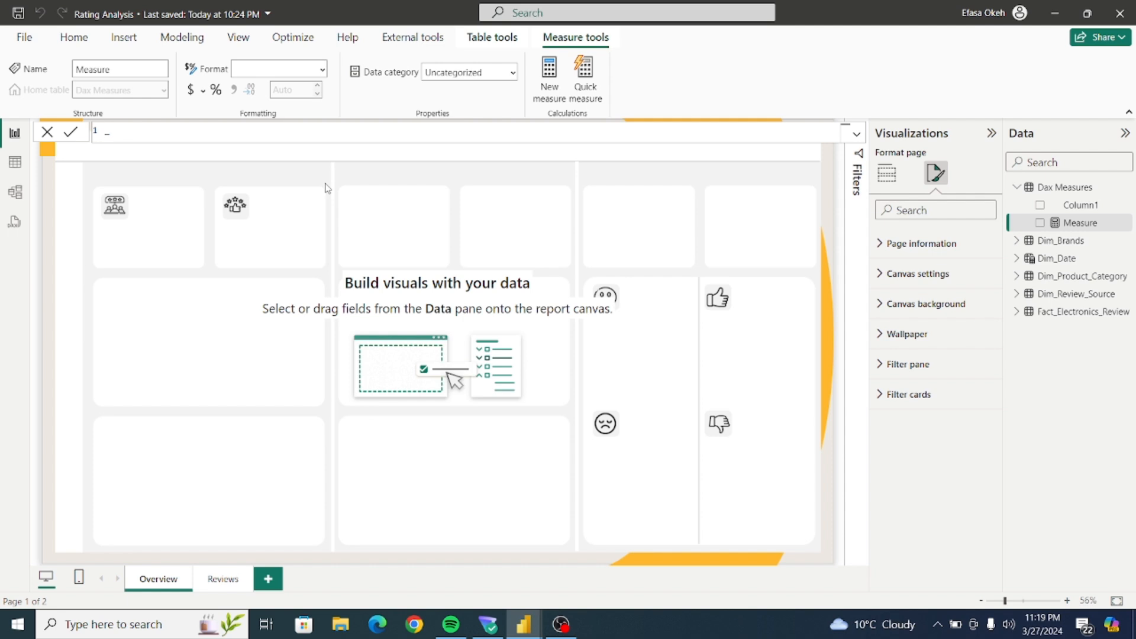
{"action": "type", "text": "_Total Reviews = Coun"}
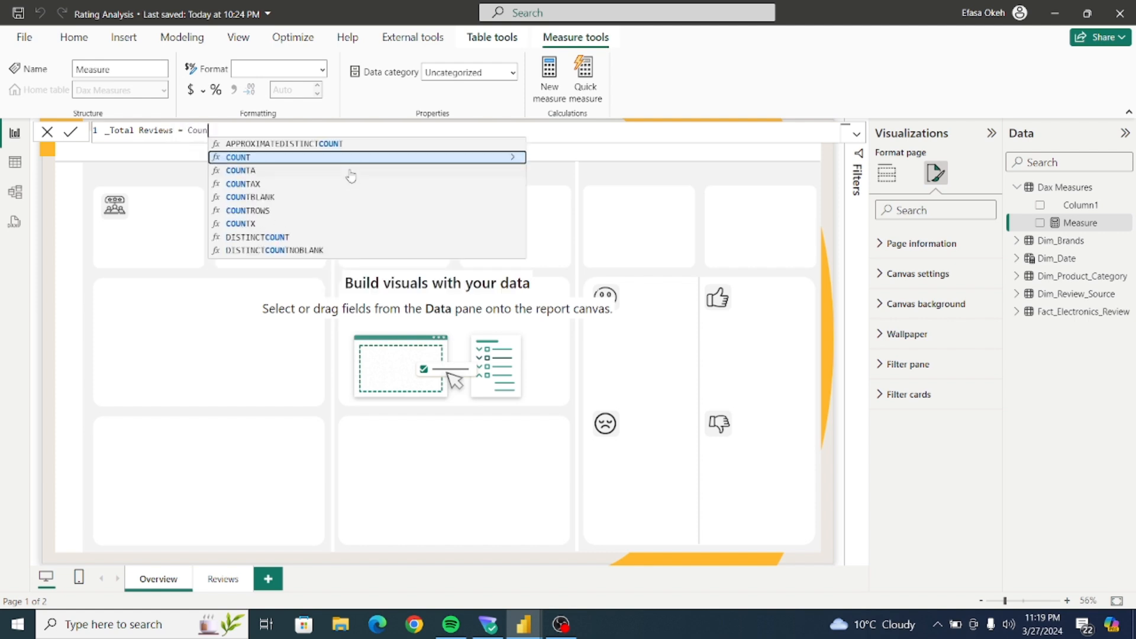
{"action": "key", "text": "Tab"}
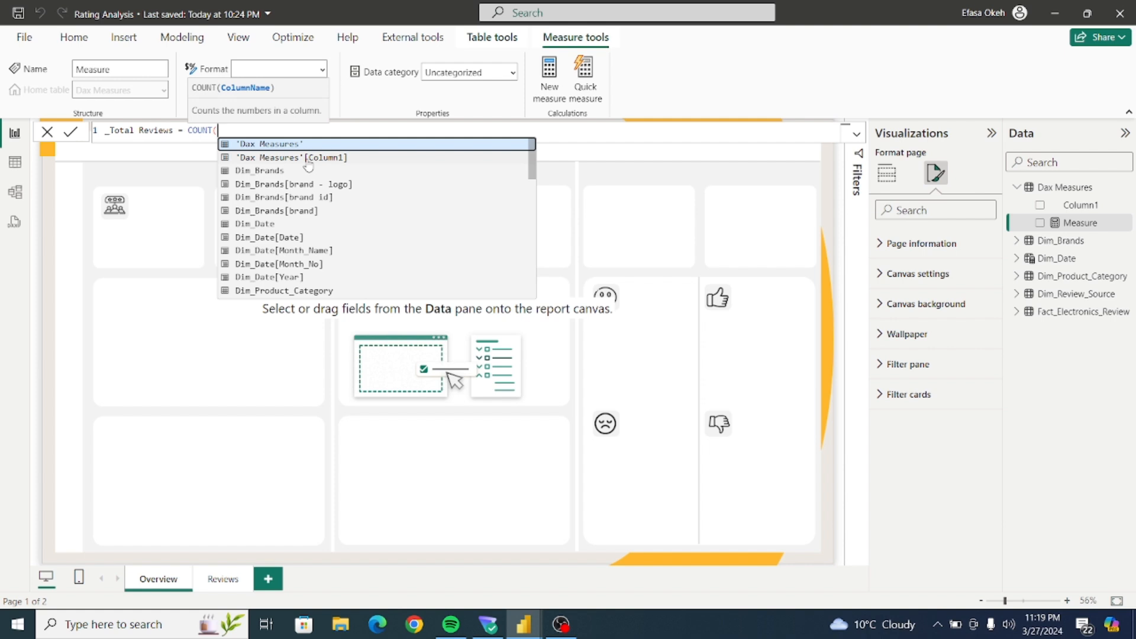
{"action": "type", "text": "fac"}
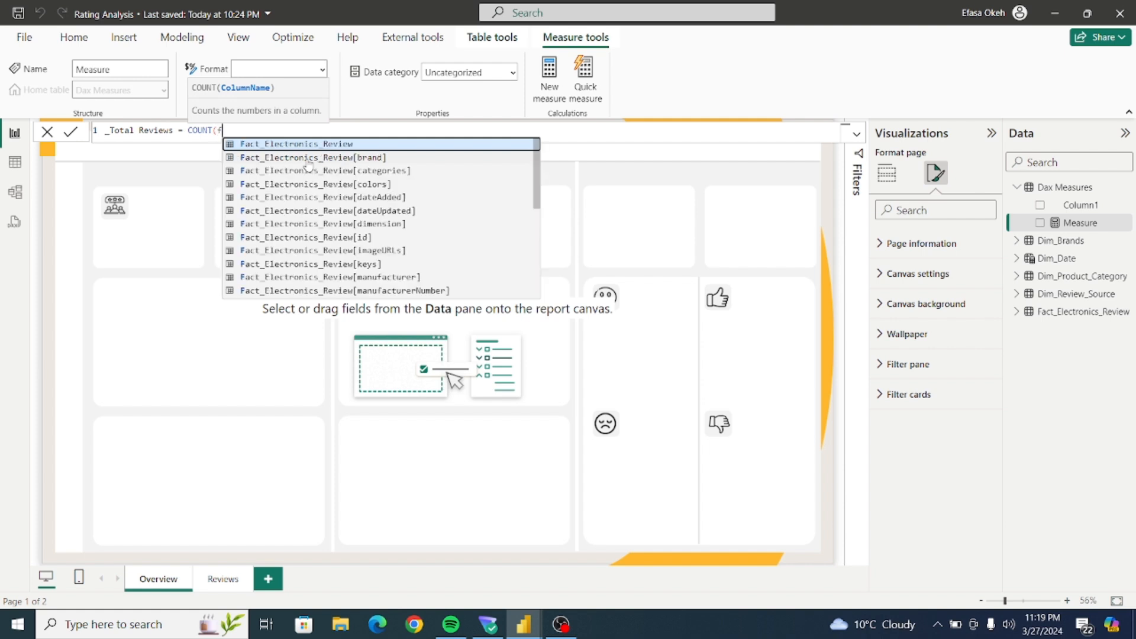
{"action": "left_click", "coordinate": [341, 238]}
{"action": "type", "text": ")"}
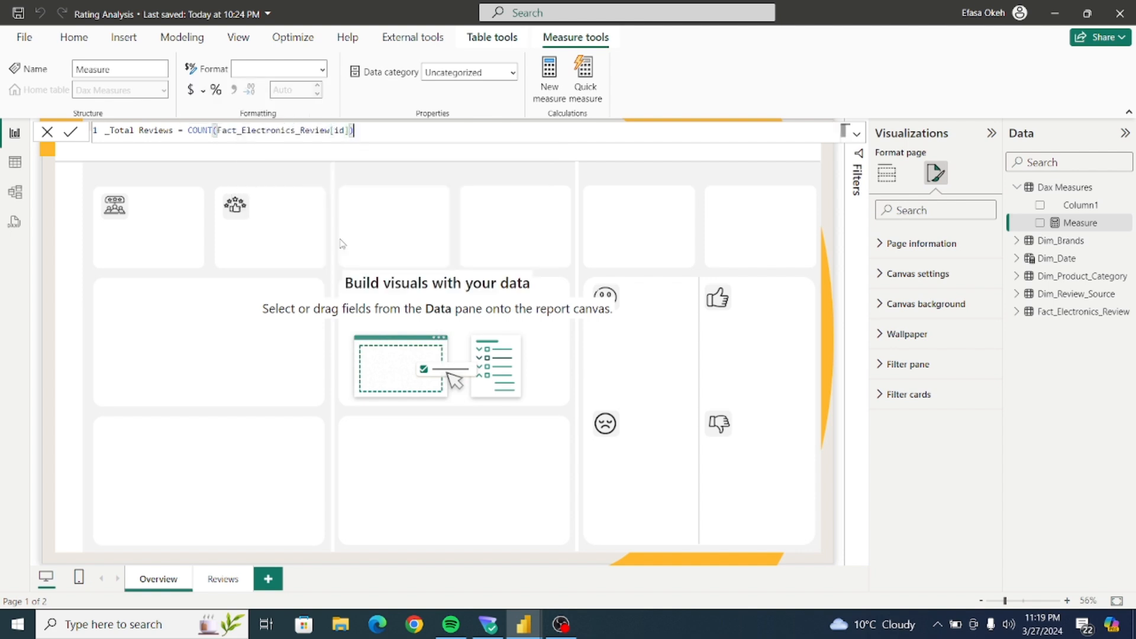
{"action": "left_click", "coordinate": [71, 132]}
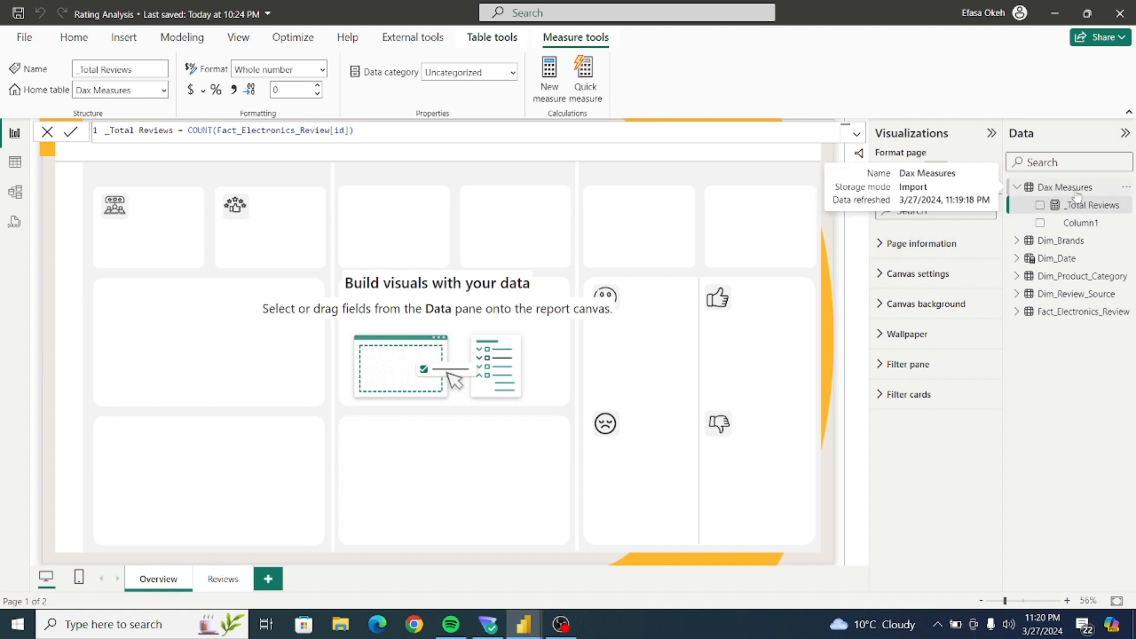
Delete Column1 of the Dax Measures table from the model.
{"action": "left_click", "coordinate": [1126, 224]}
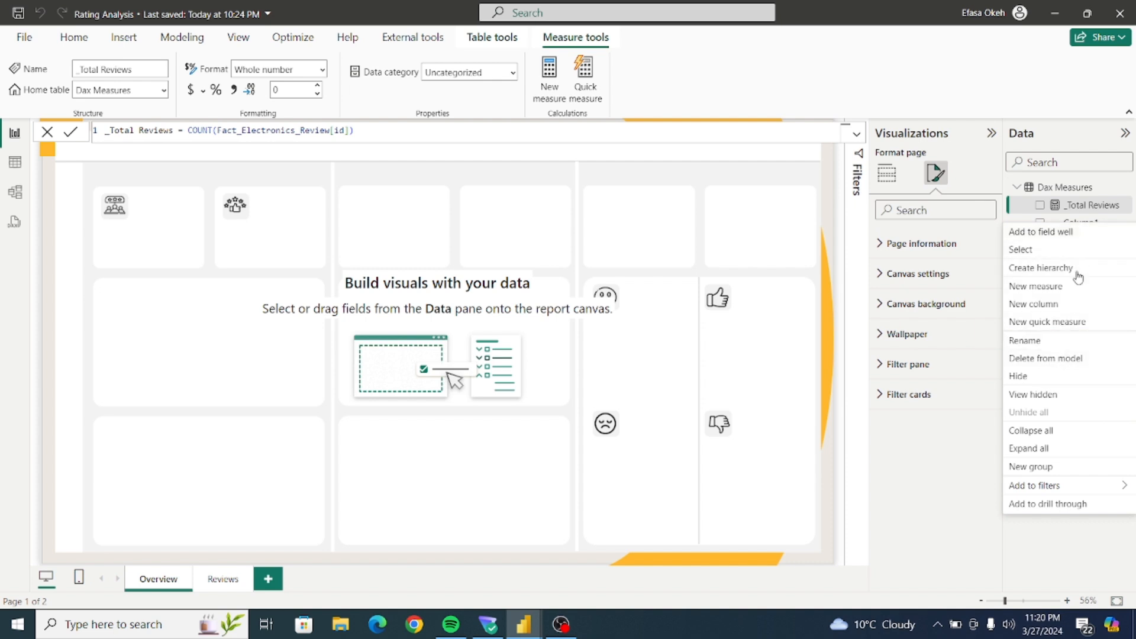
{"action": "left_click", "coordinate": [1077, 222]}
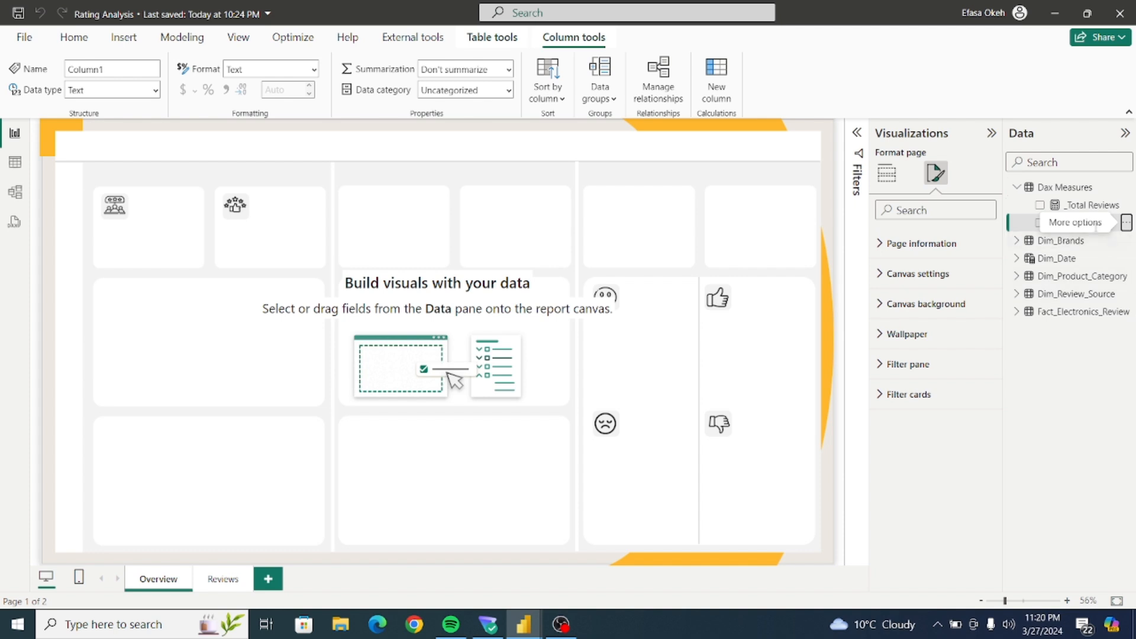
{"action": "right_click", "coordinate": [1026, 228]}
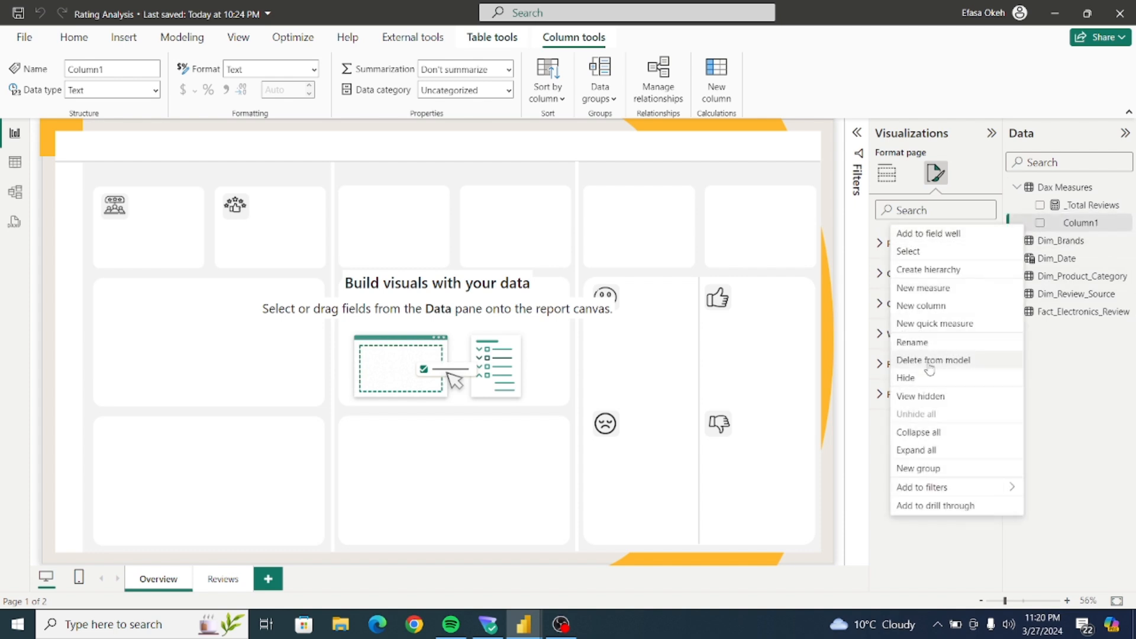
{"action": "left_click", "coordinate": [983, 362]}
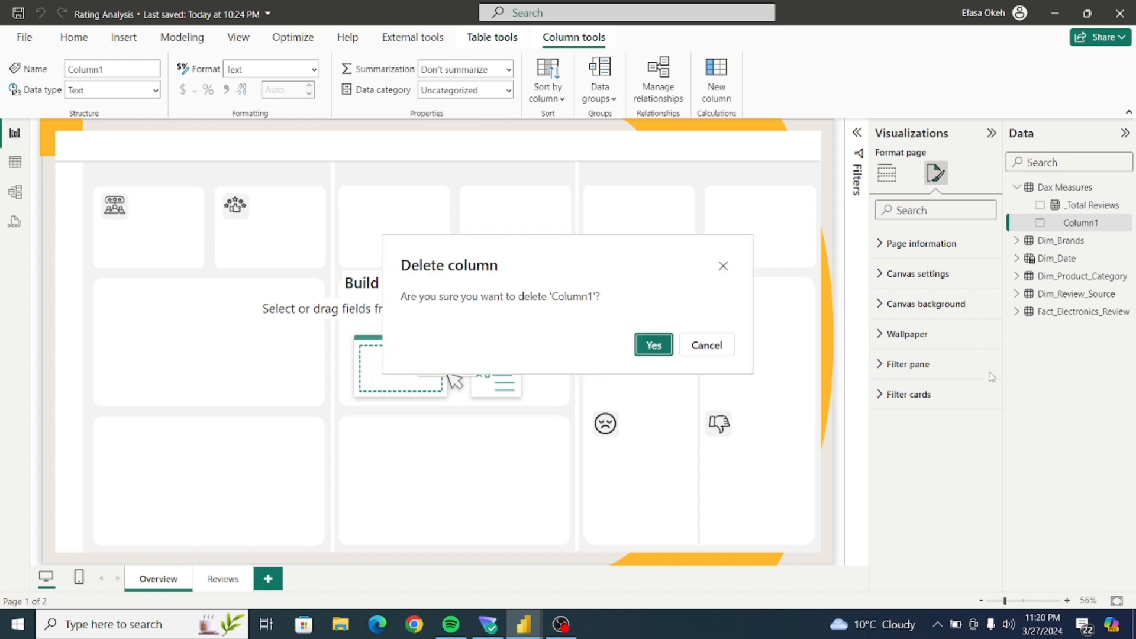
{"action": "left_click", "coordinate": [654, 345]}
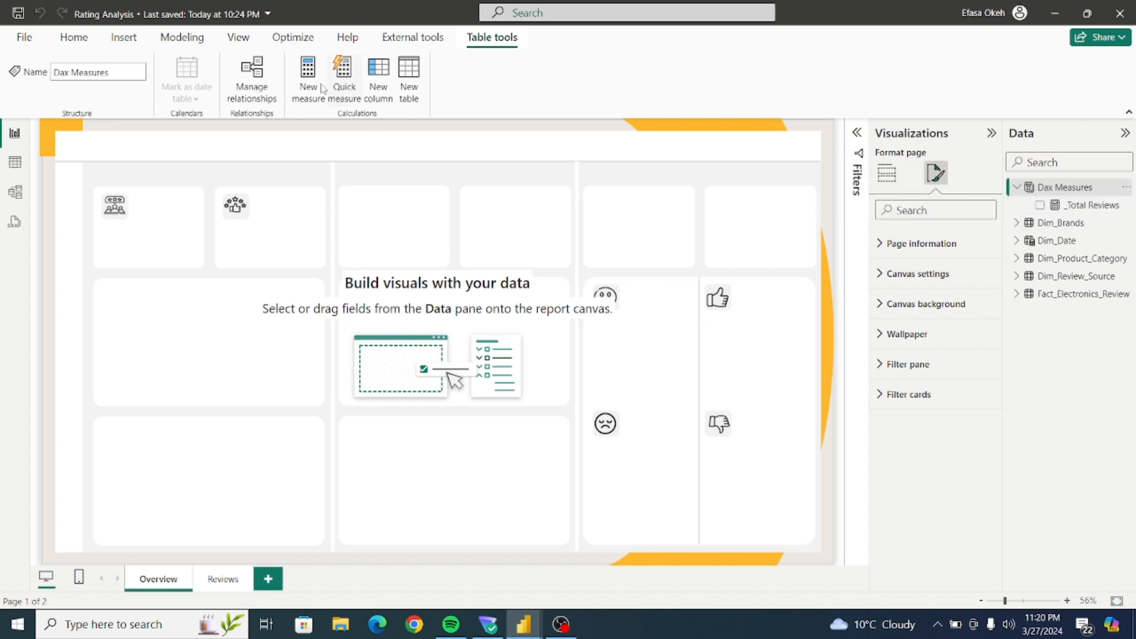
Create the measure _Avg Ratings Text in Dax Measures, averaging Fact_Electronics_Review[reviews.rating] in "0.0" format and concatenating "/5".
{"action": "left_click", "coordinate": [306, 68]}
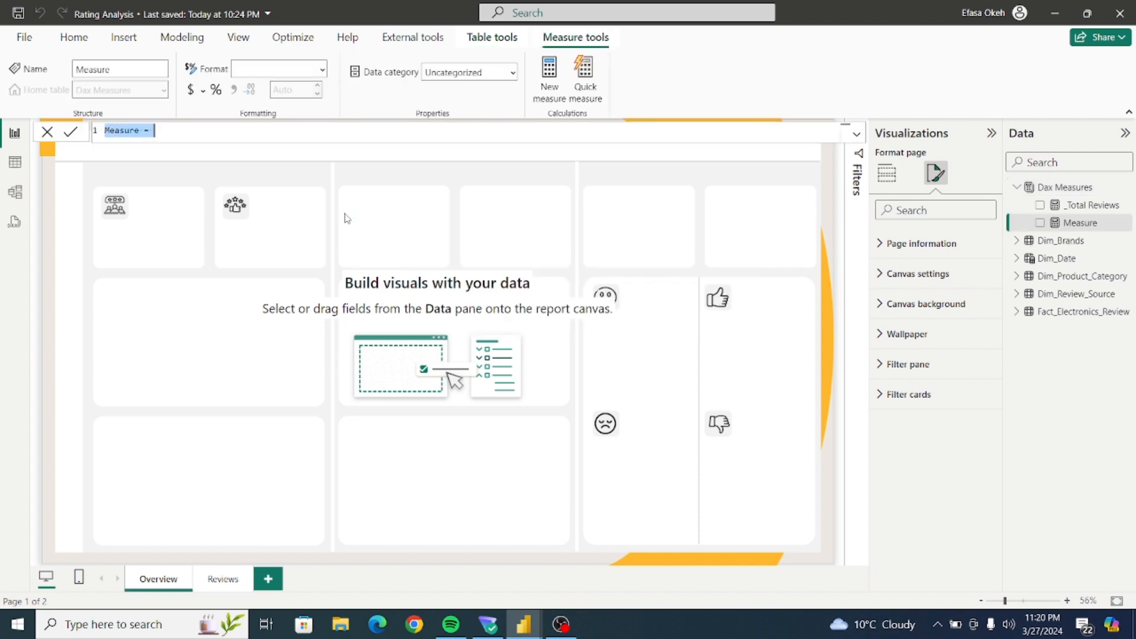
{"action": "type", "text": "_Avg Ratings Text = VAR AvgRating = AVERAGE(Fact_Electronics_Reviews[reviews.rating]) RETURN     CONCATENATE(FORMAT(AvgRating, \"0.0\"), \"/5\")"}
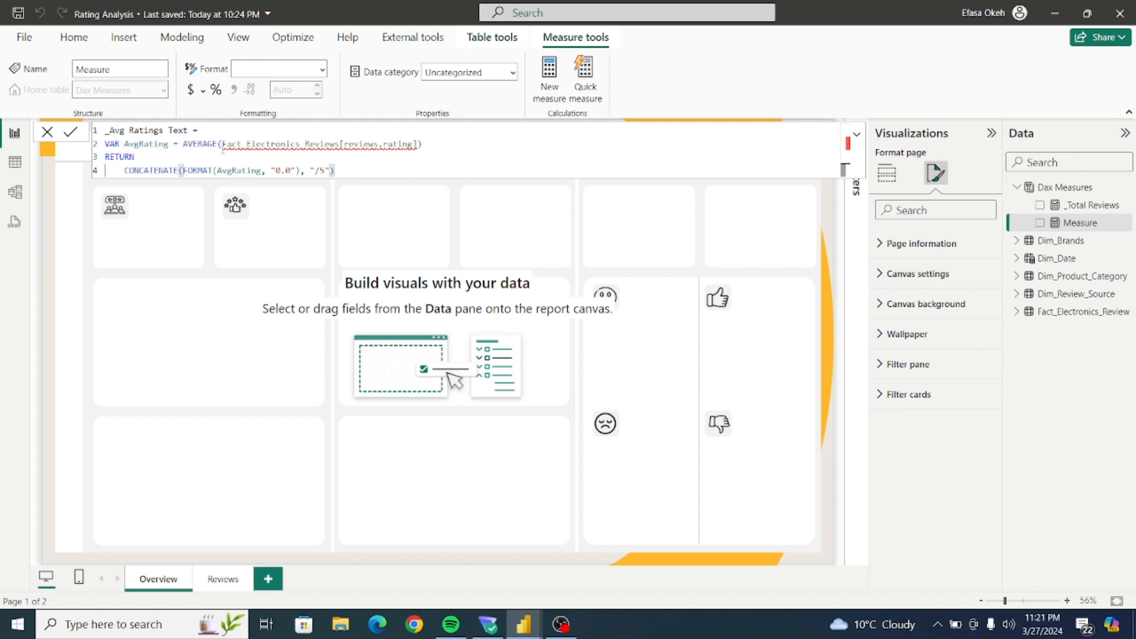
{"action": "mouse_move", "coordinate": [267, 144]}
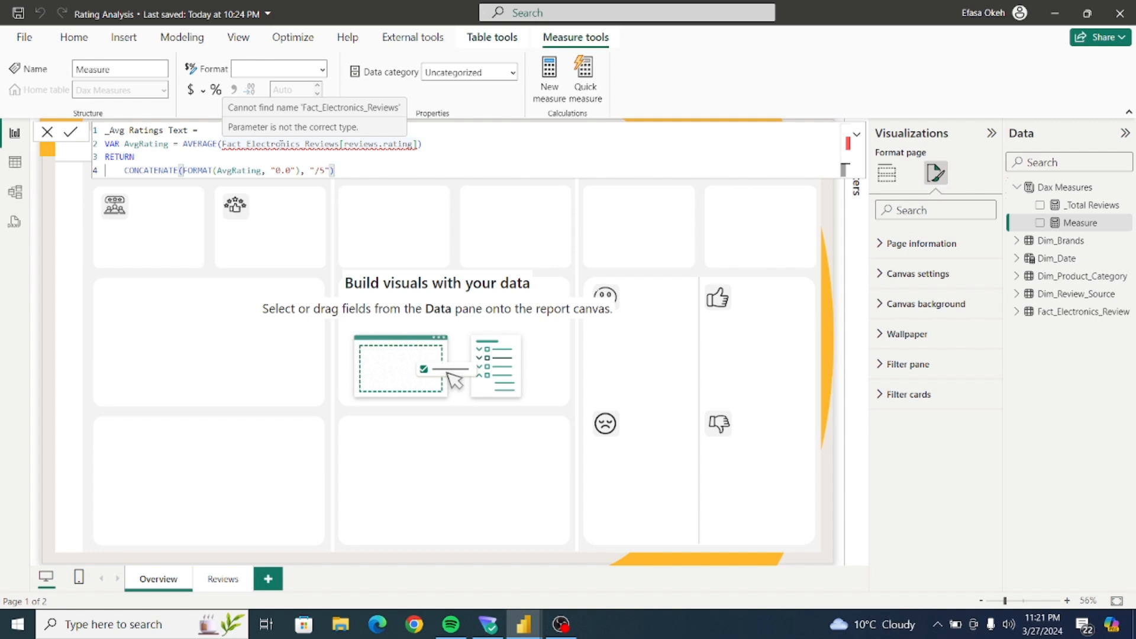
{"action": "left_click", "coordinate": [341, 145]}
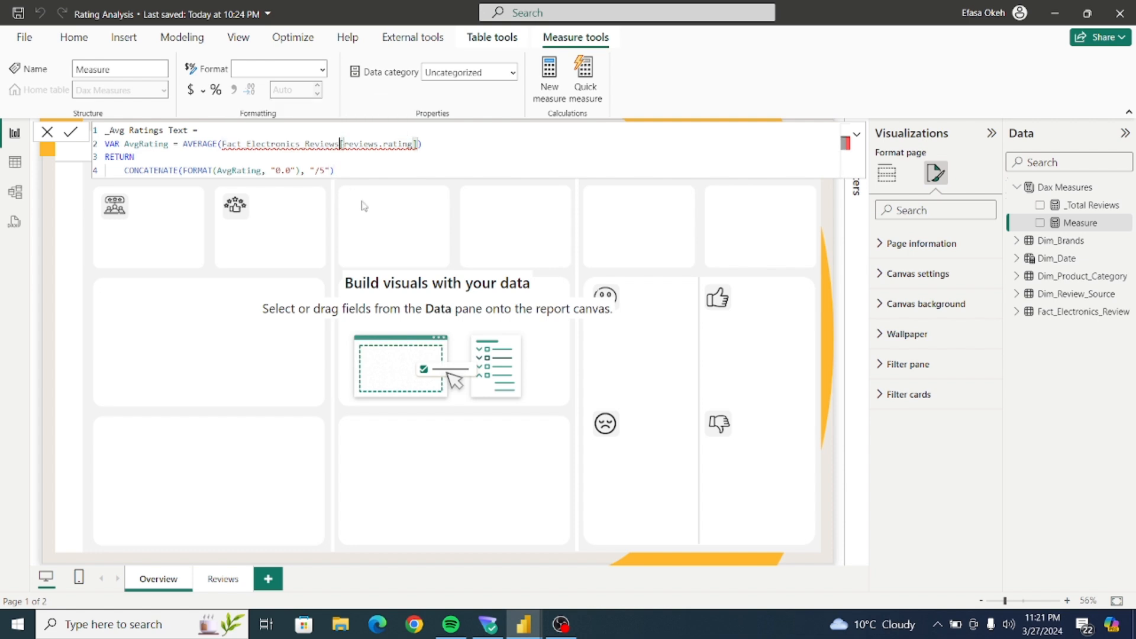
{"action": "key", "text": "BackSpace"}
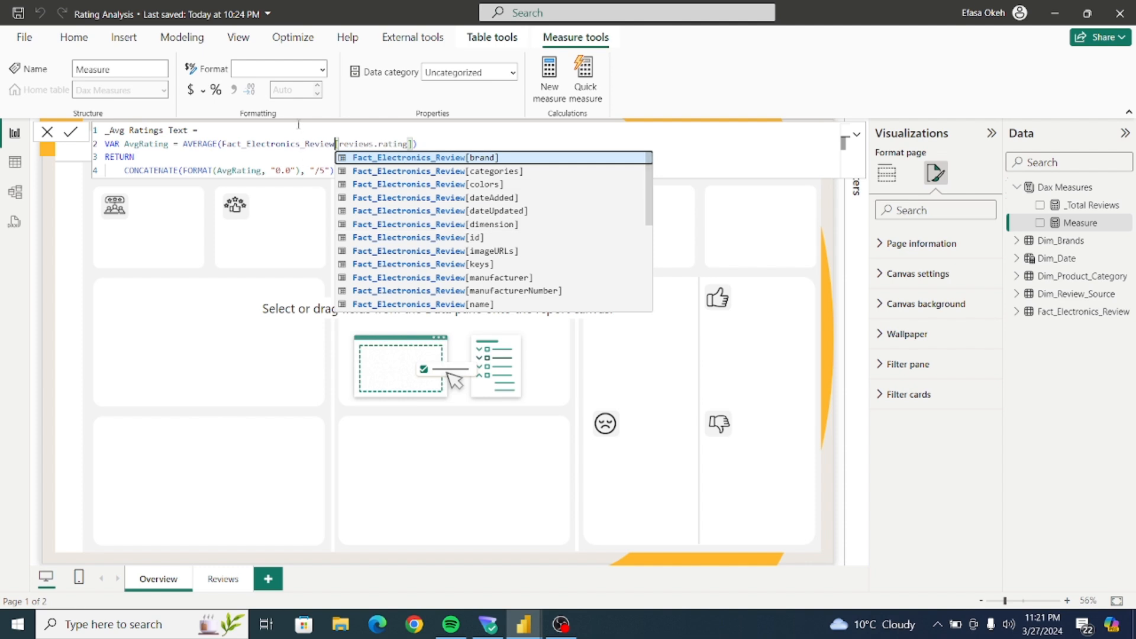
{"action": "left_click", "coordinate": [307, 131]}
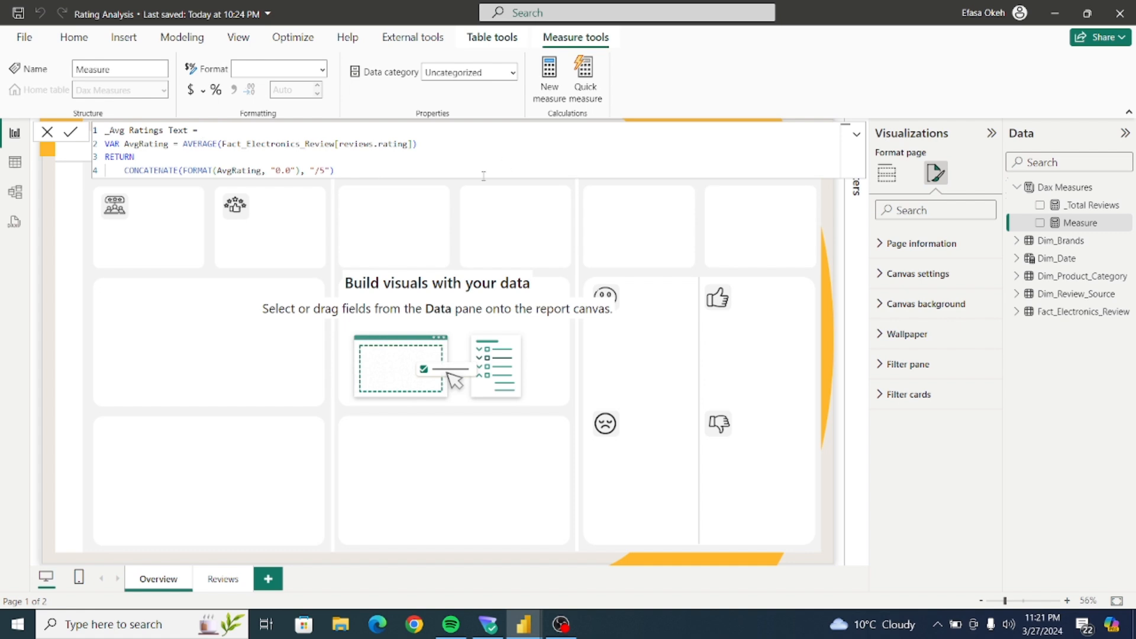
{"action": "left_click", "coordinate": [71, 134]}
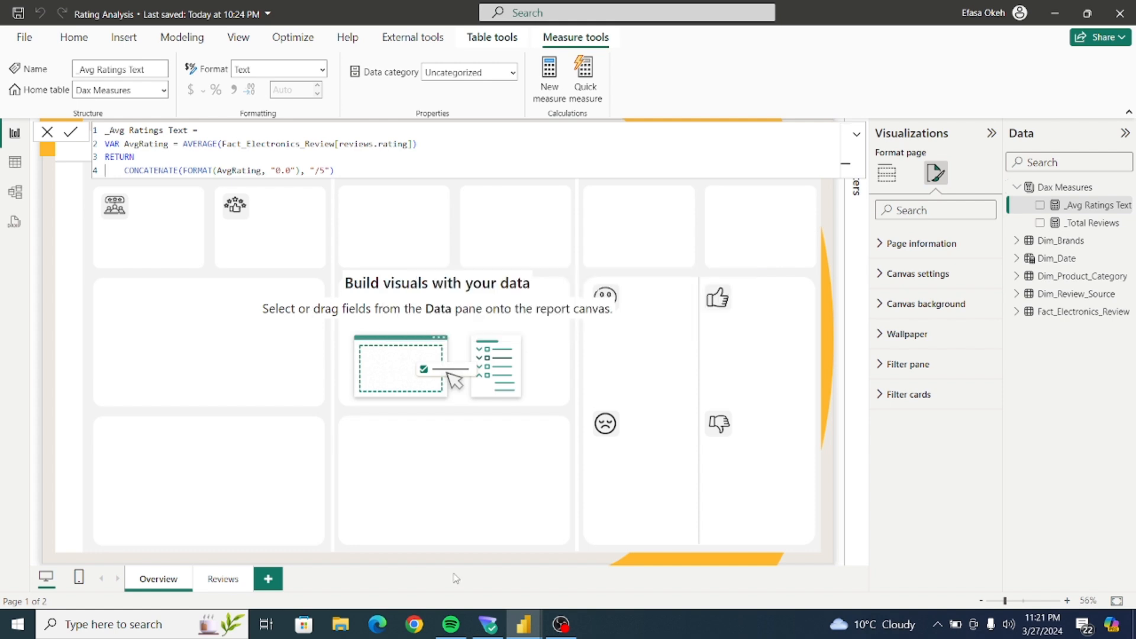
Copy the _Recommendation rates formula from the Electronics Rating report and return to the Rating Analysis report.
{"action": "mouse_move", "coordinate": [527, 630]}
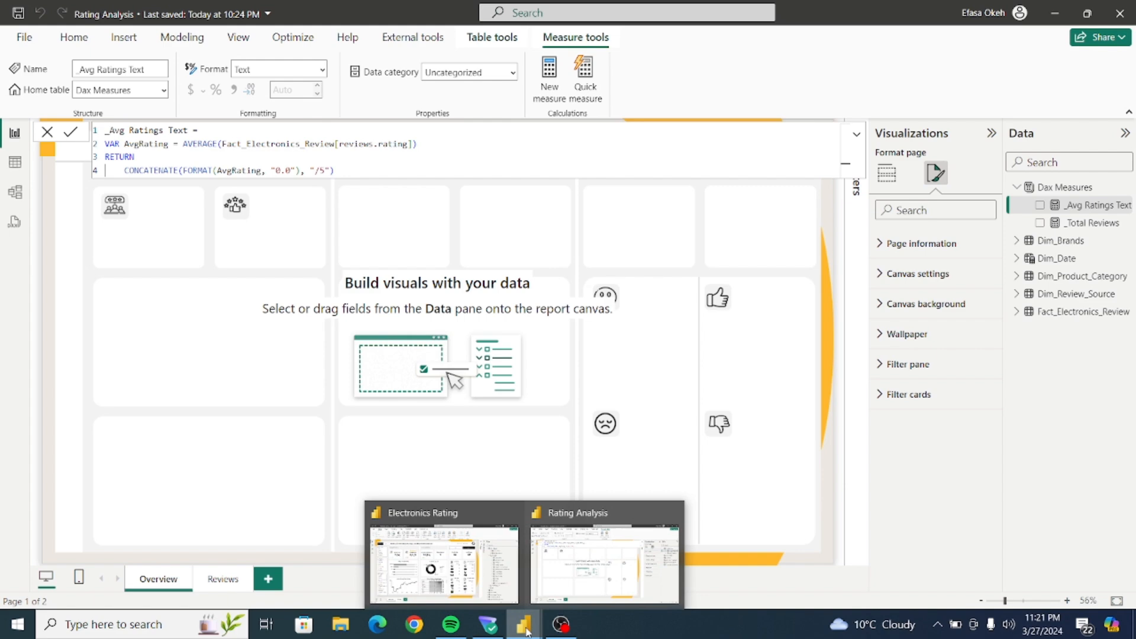
{"action": "left_click", "coordinate": [453, 573]}
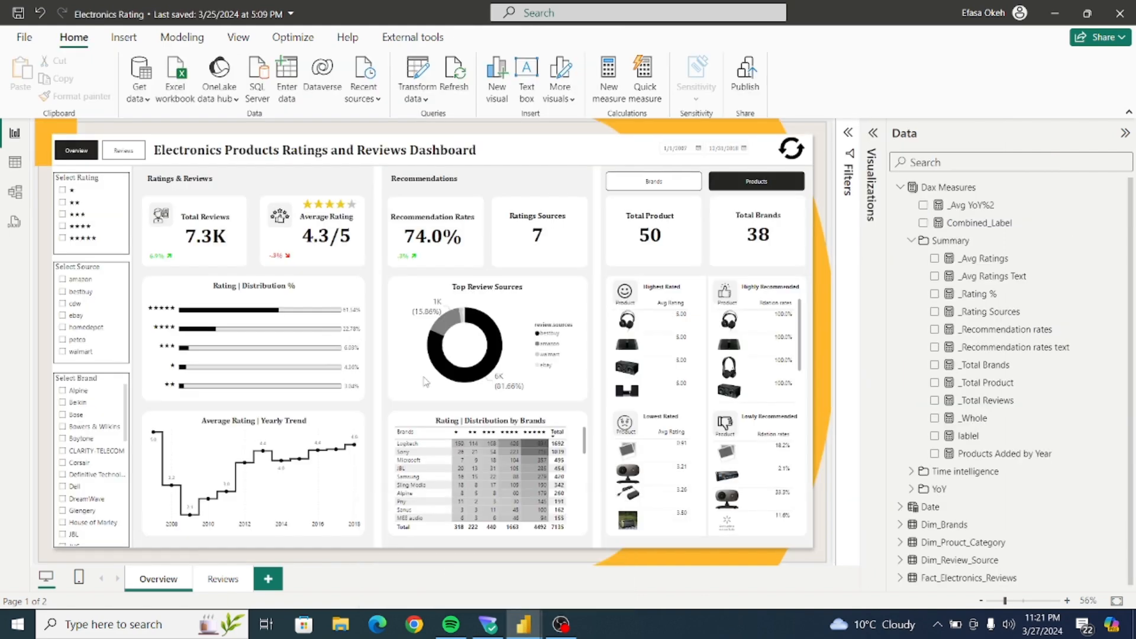
{"action": "left_click", "coordinate": [468, 233]}
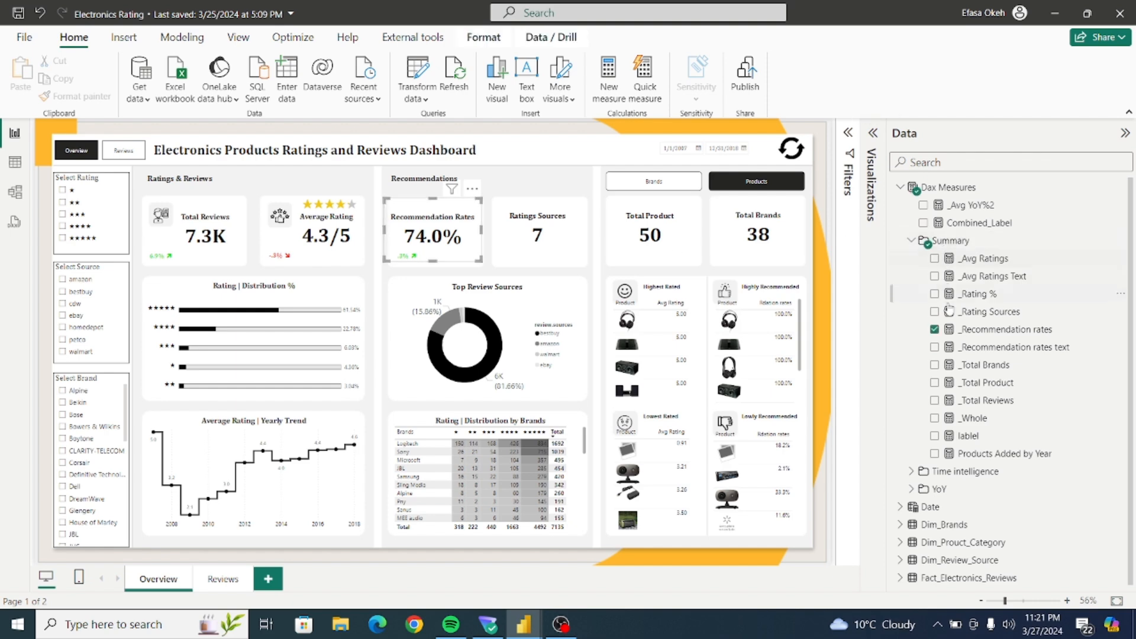
{"action": "left_click", "coordinate": [996, 330]}
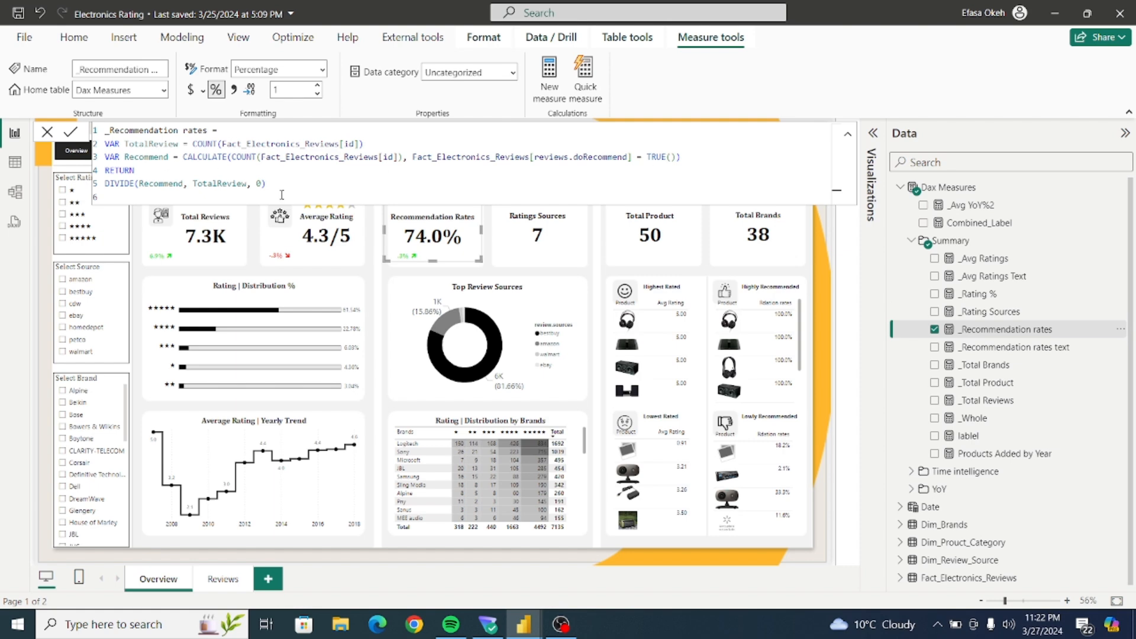
{"action": "left_click_drag", "start_coordinate": [281, 195], "coordinate": [98, 128]}
{"action": "key", "text": "ctrl+c"}
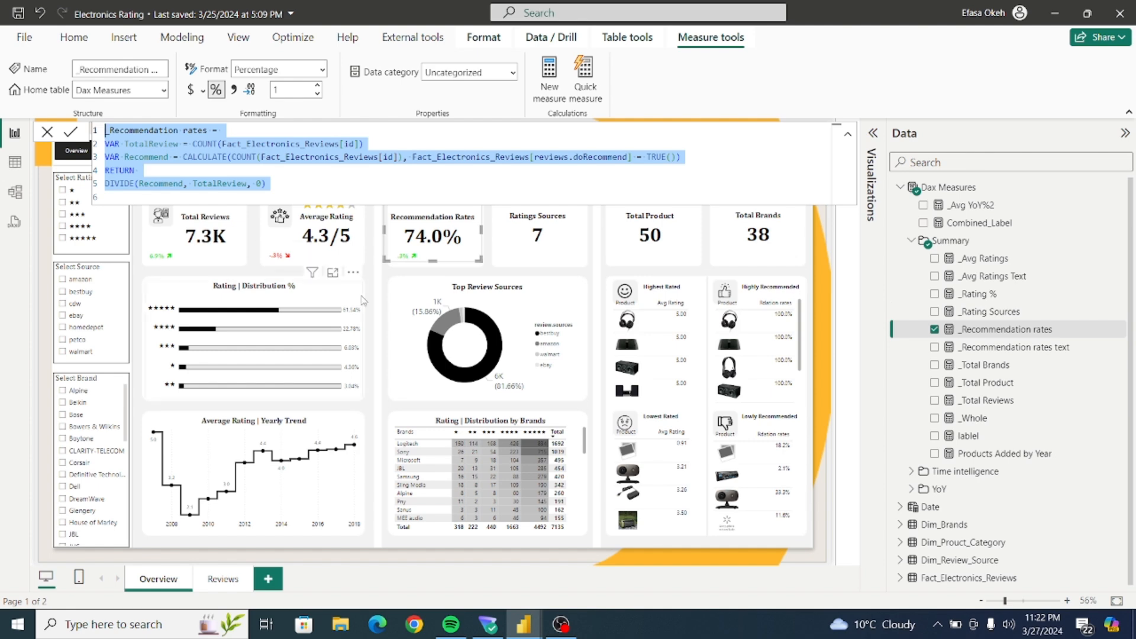
{"action": "left_click", "coordinate": [525, 626]}
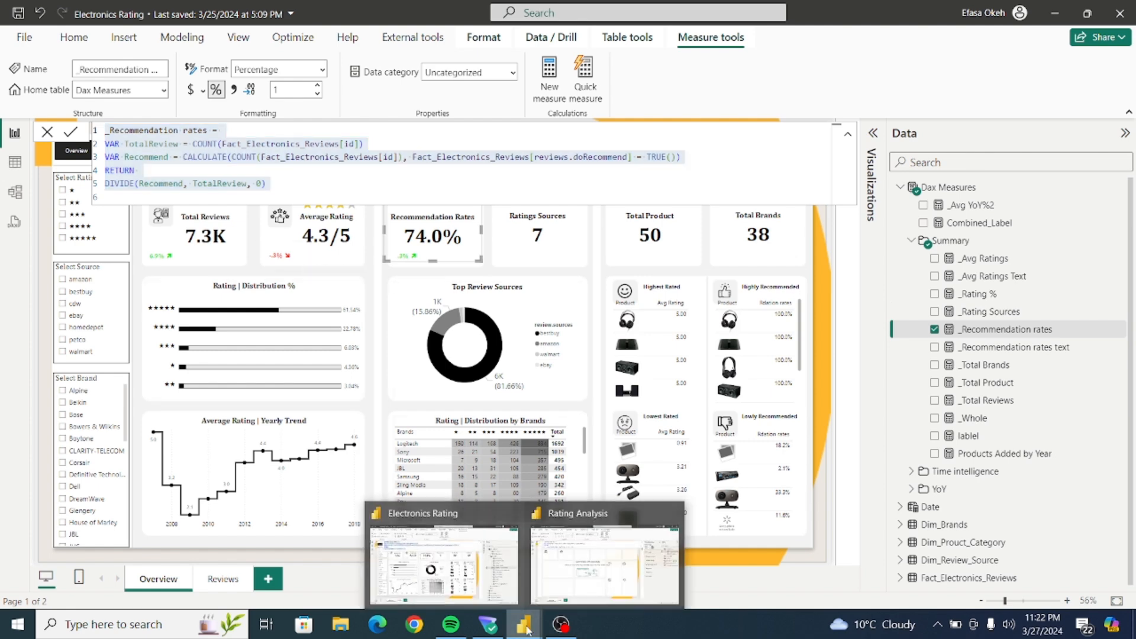
{"action": "left_click", "coordinate": [587, 576]}
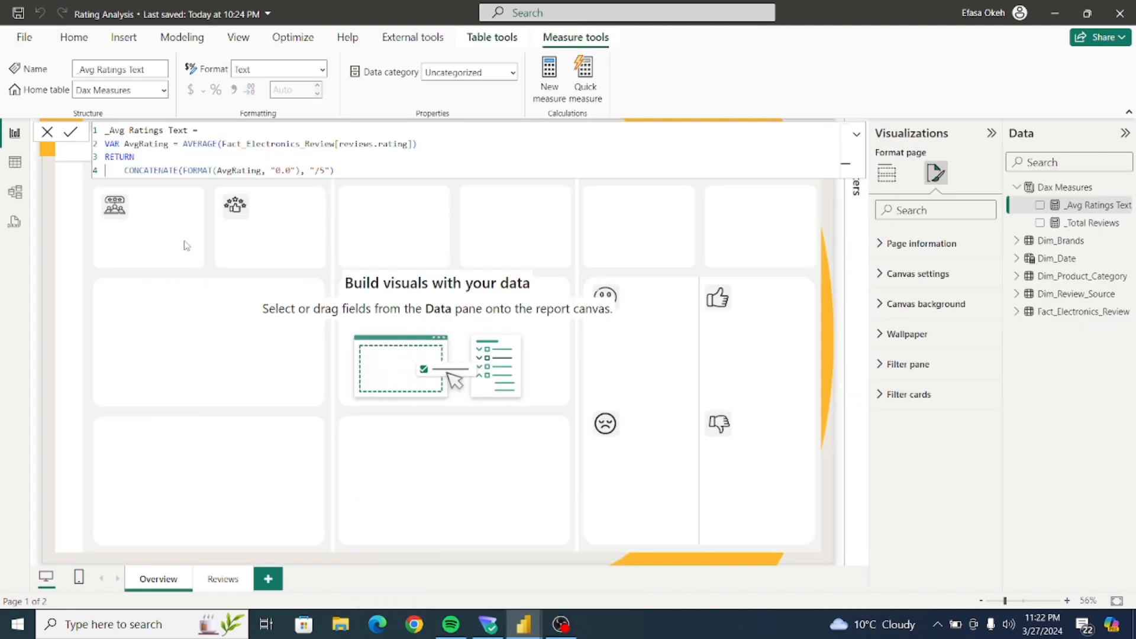
Examine the distinct values of the reviews.doRecommend column in the Fact_Electronics_Review table data, and return to the report canvas.
{"action": "left_click", "coordinate": [156, 232]}
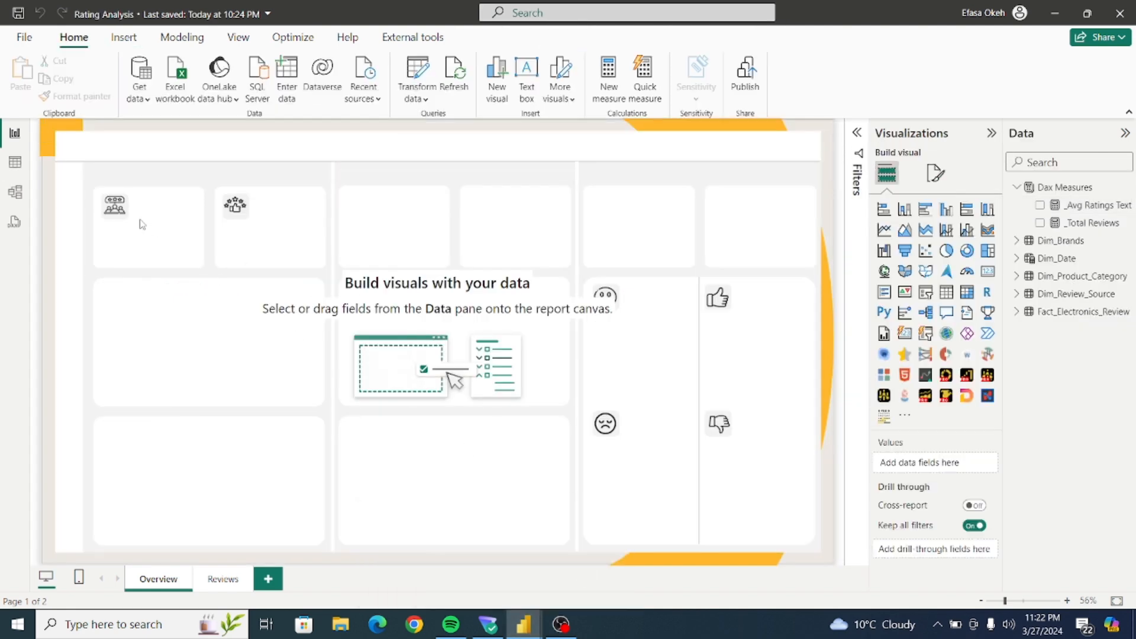
{"action": "left_click", "coordinate": [14, 169]}
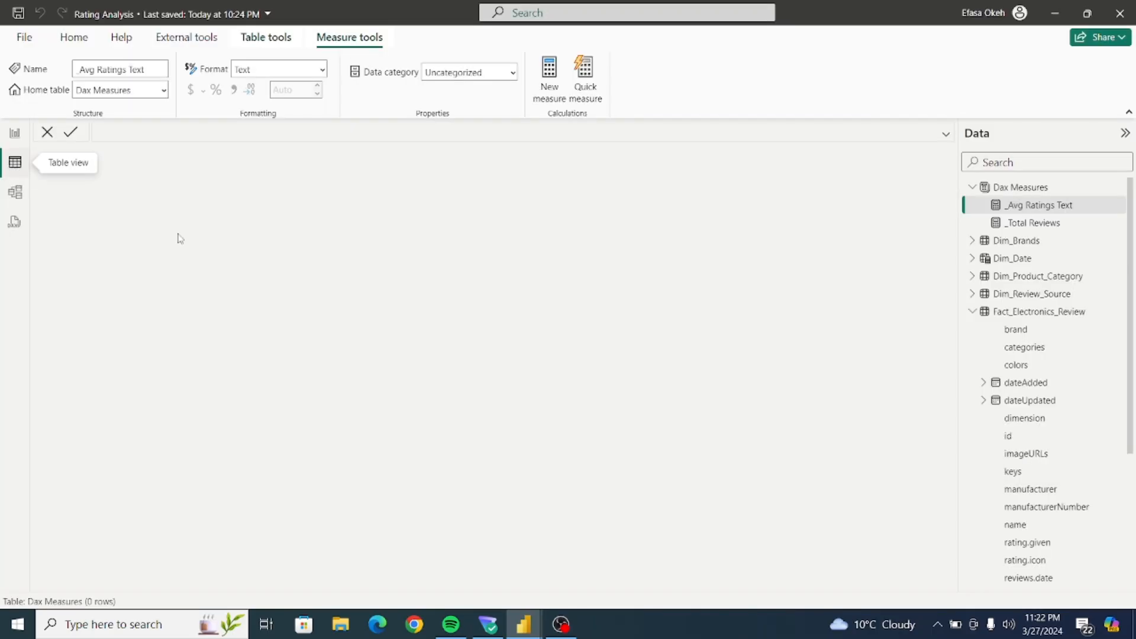
{"action": "left_click", "coordinate": [1035, 312]}
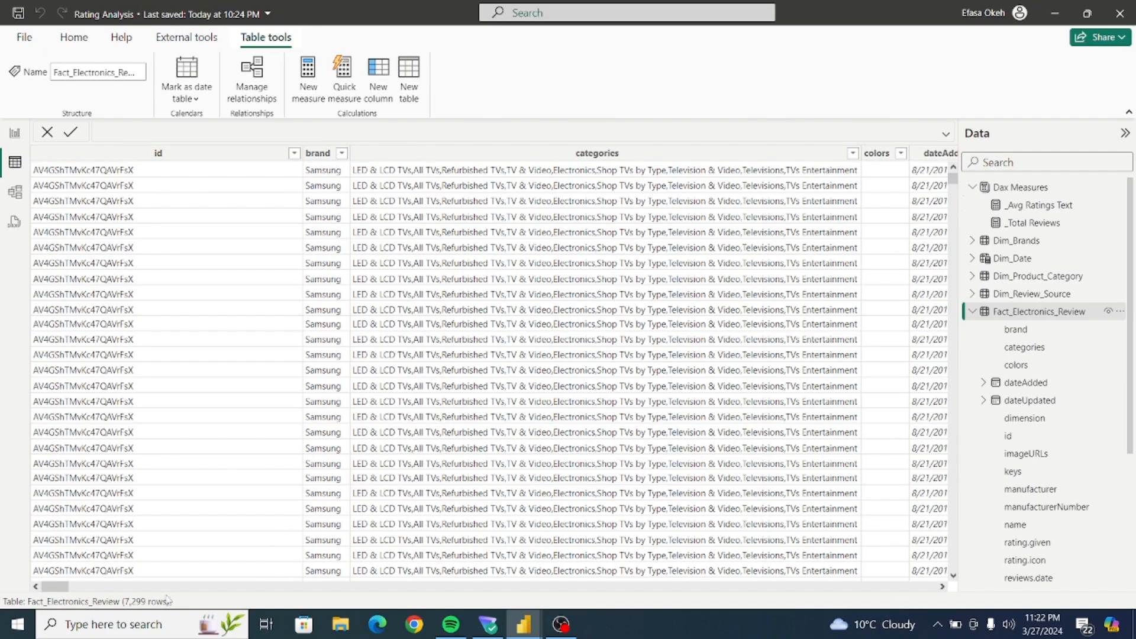
{"action": "left_click_drag", "start_coordinate": [79, 588], "coordinate": [469, 607]}
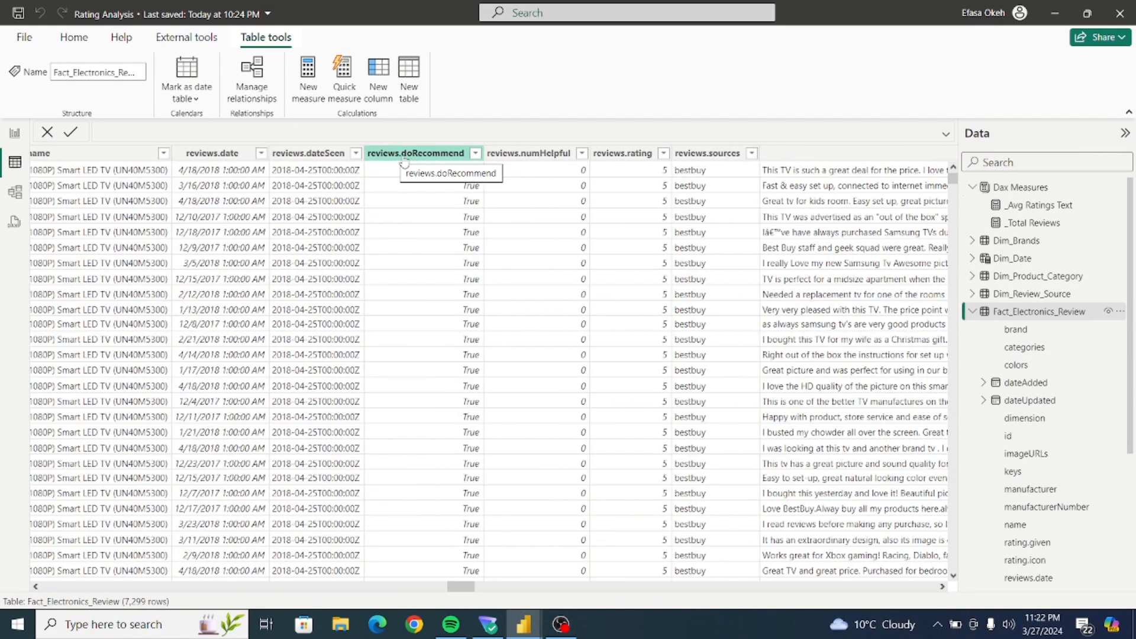
{"action": "left_click", "coordinate": [475, 154]}
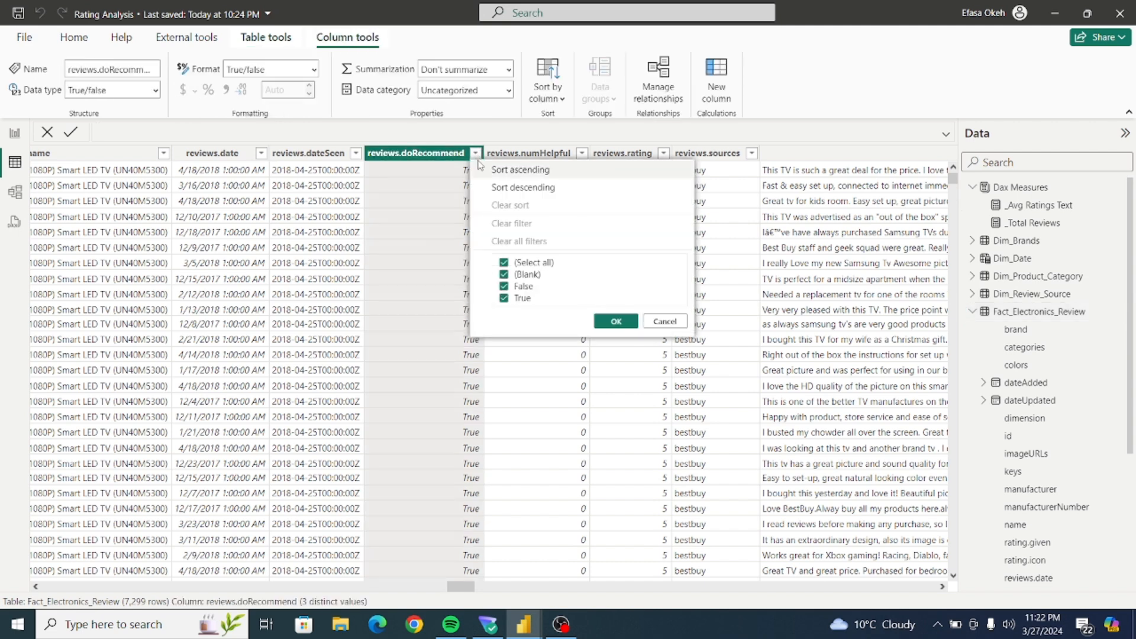
{"action": "left_click", "coordinate": [656, 321]}
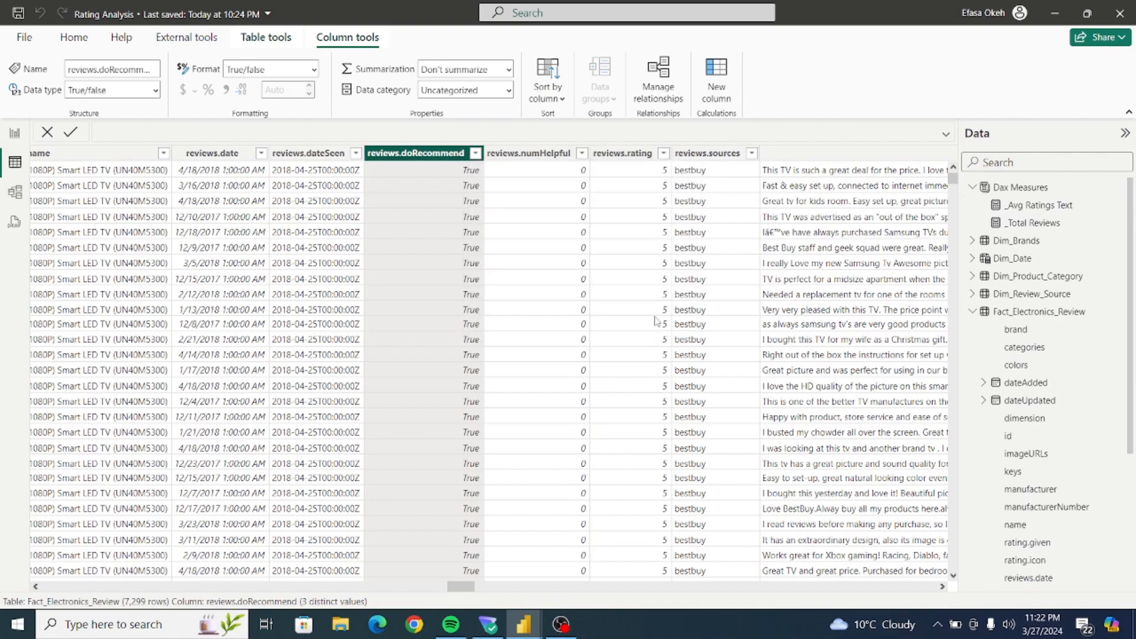
{"action": "left_click", "coordinate": [15, 134]}
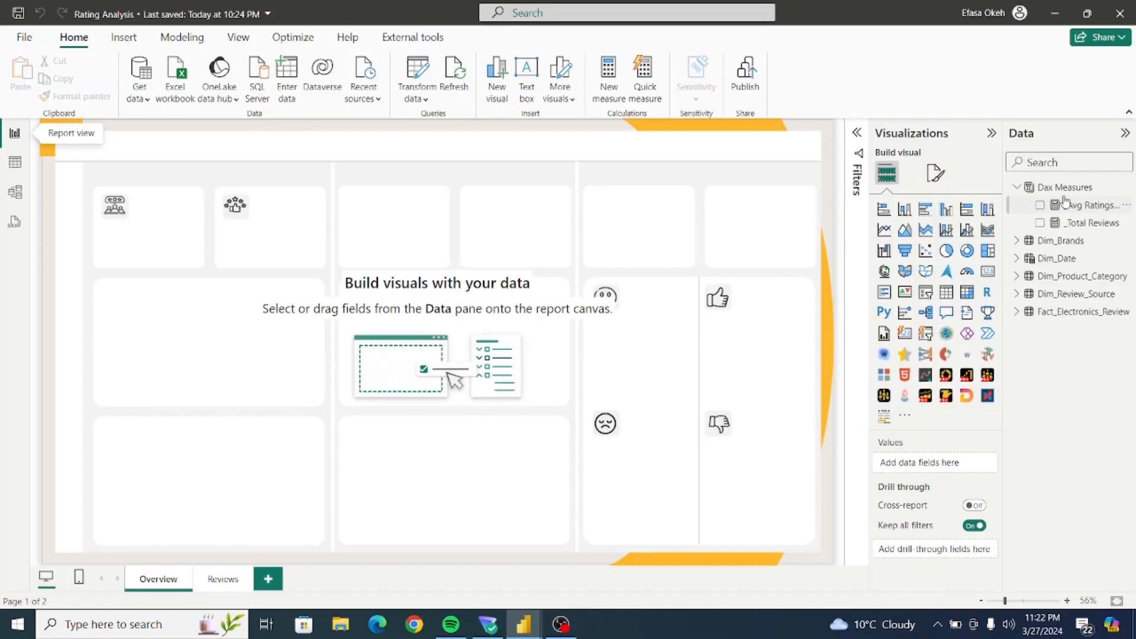
Create the _Recommendation rates measure in Dax Measures from the copied formula, correcting its three table references to Fact_Electronics_Review.
{"action": "left_click", "coordinate": [1065, 188]}
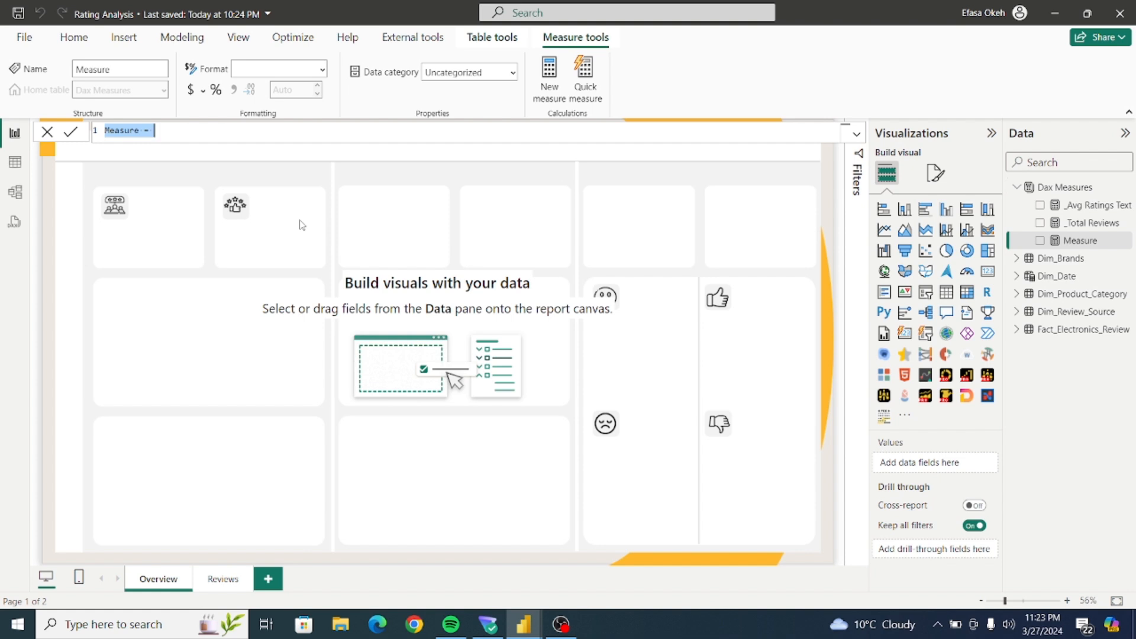
{"action": "key", "text": "ctrl+v"}
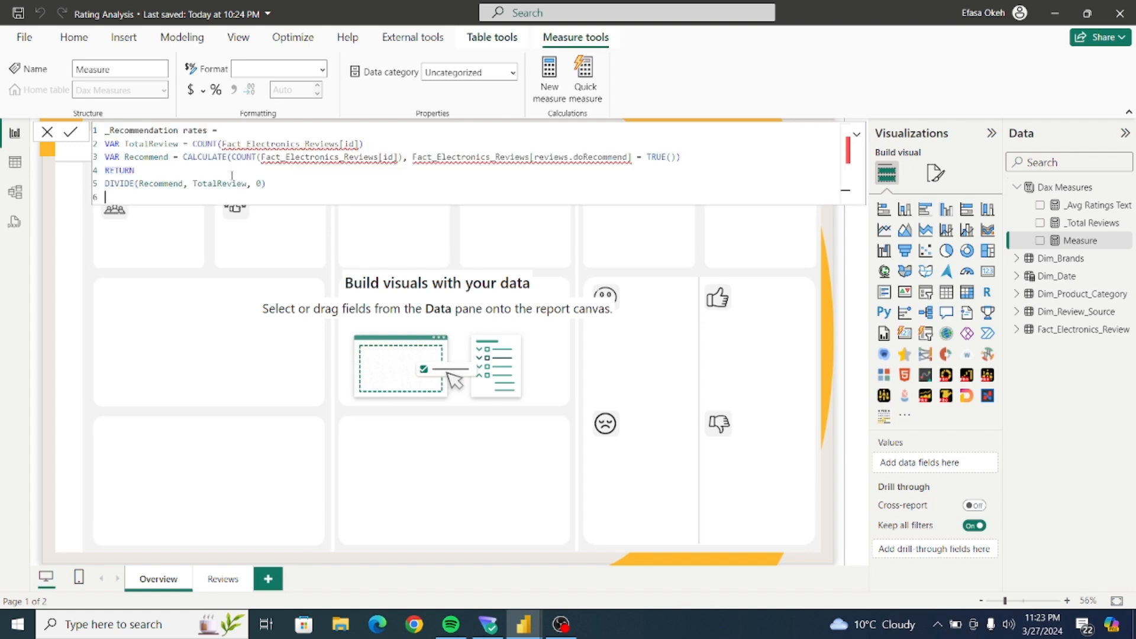
{"action": "left_click", "coordinate": [339, 144]}
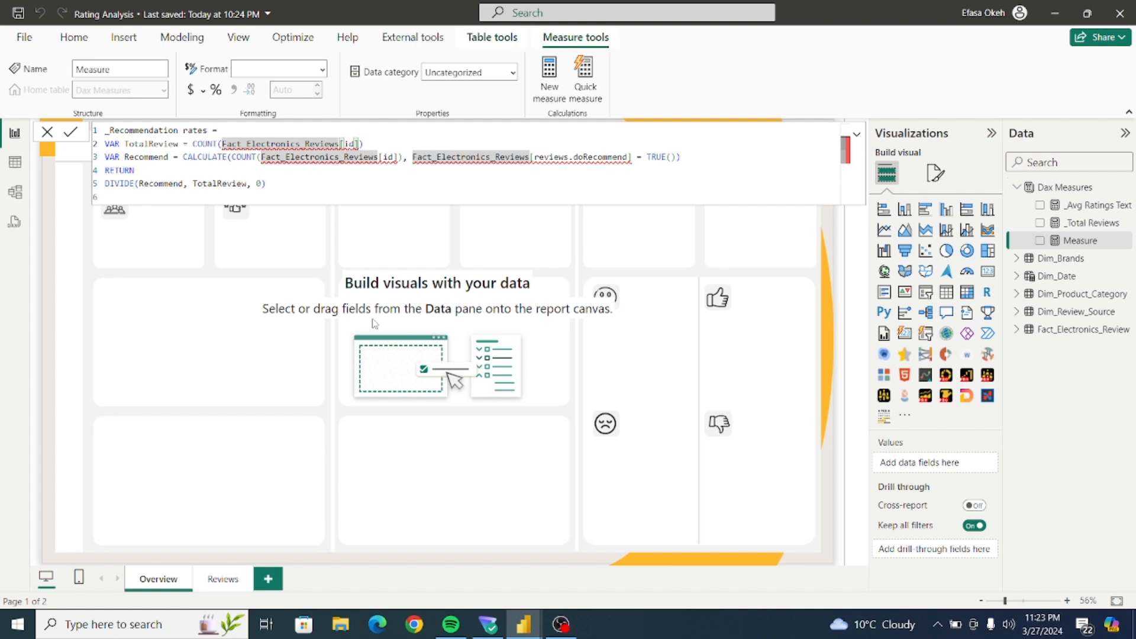
{"action": "key", "text": "BackSpace"}
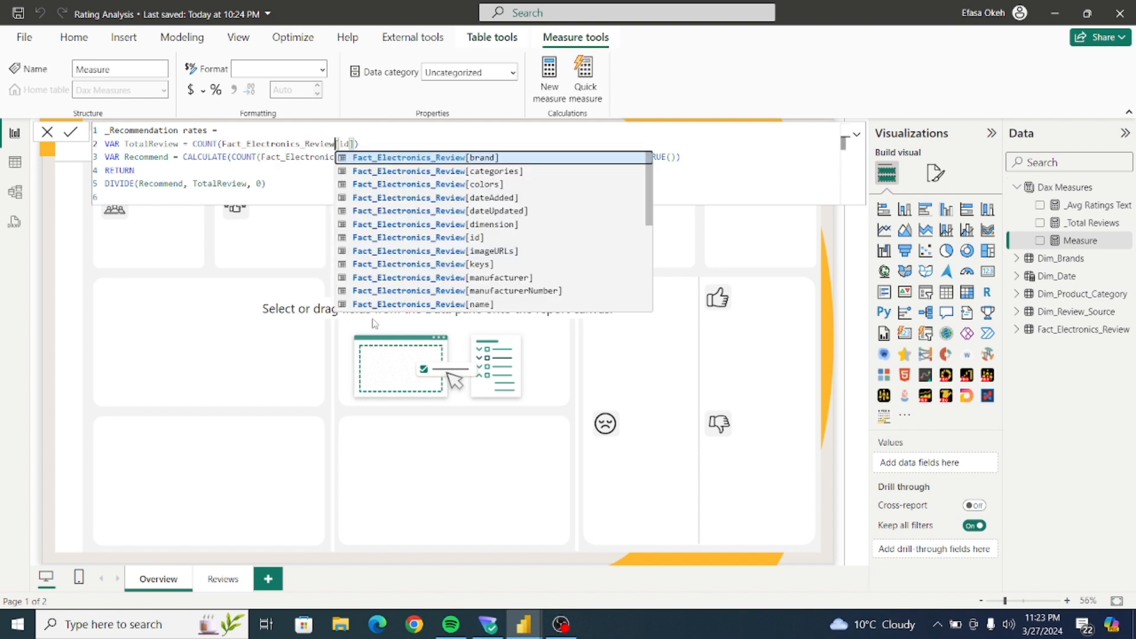
{"action": "left_click", "coordinate": [289, 165]}
{"action": "left_click", "coordinate": [379, 157]}
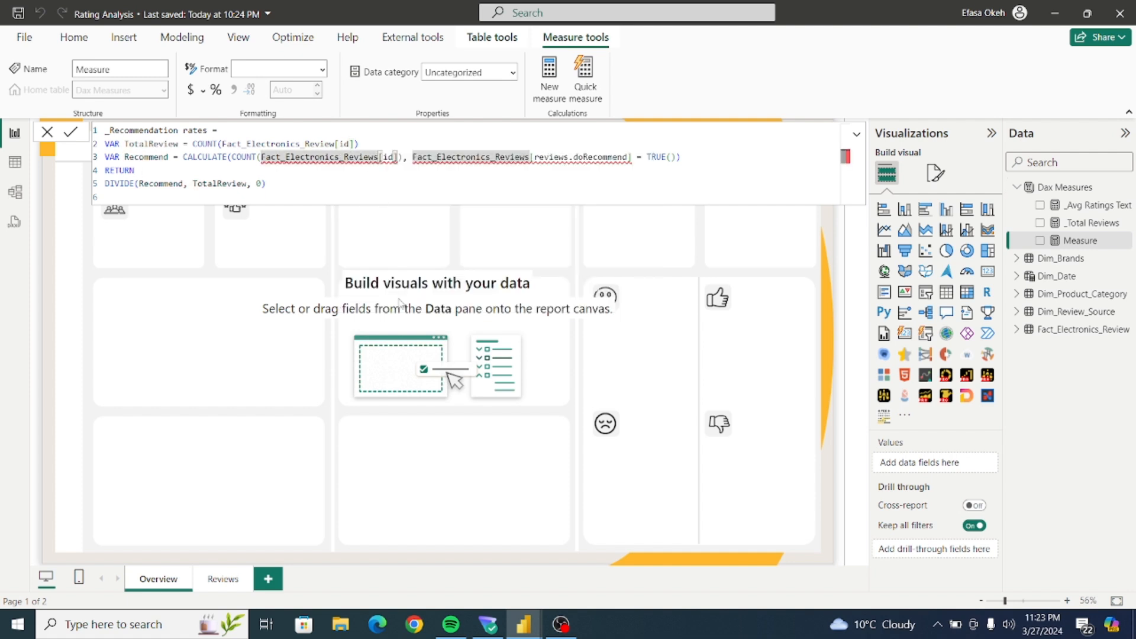
{"action": "key", "text": "BackSpace"}
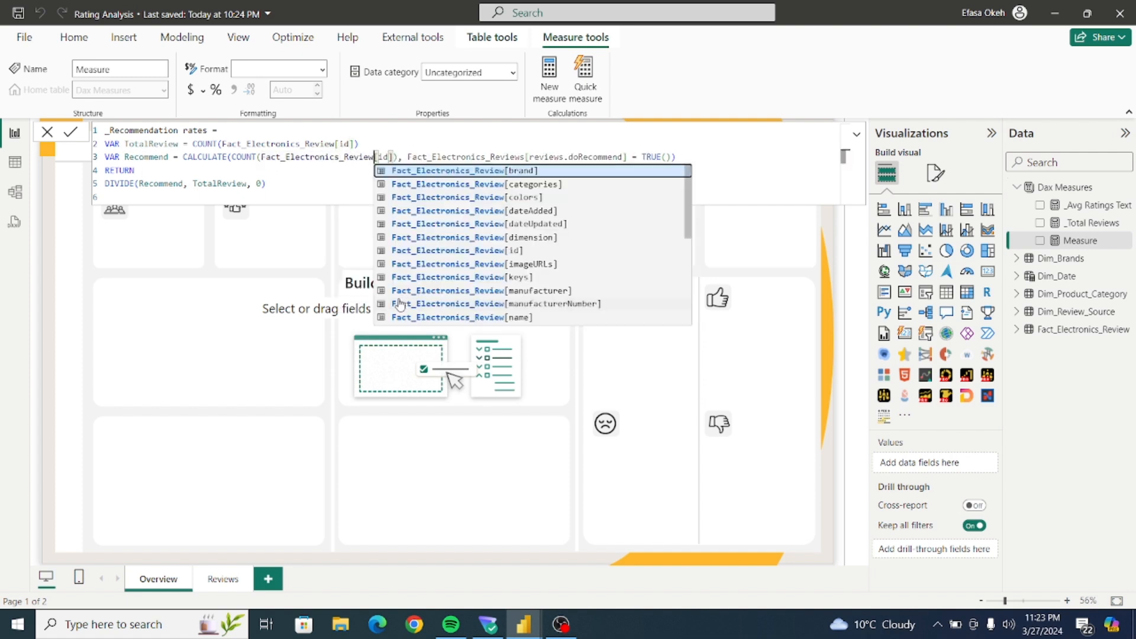
{"action": "left_click", "coordinate": [518, 145]}
{"action": "left_click", "coordinate": [526, 157]}
{"action": "key", "text": "BackSpace"}
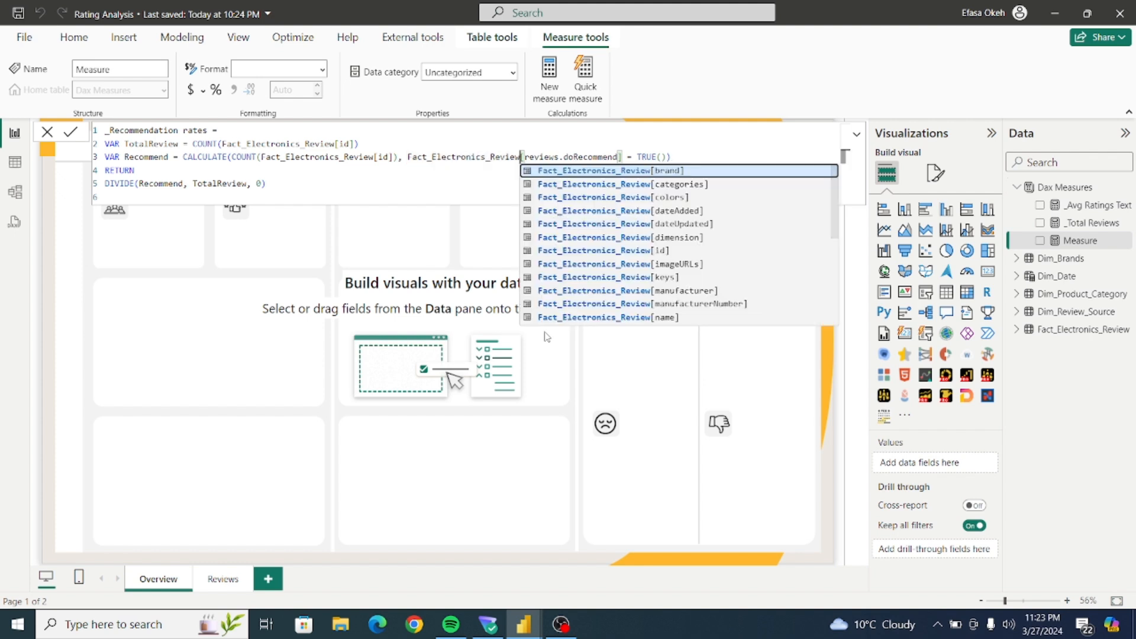
{"action": "left_click", "coordinate": [369, 188]}
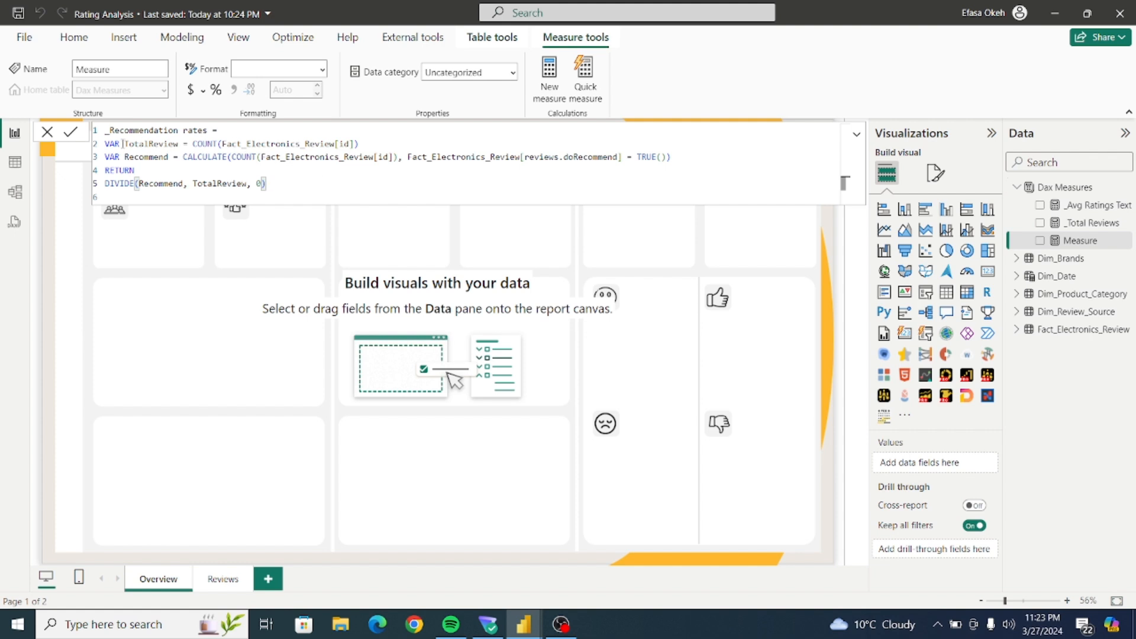
{"action": "left_click", "coordinate": [70, 133]}
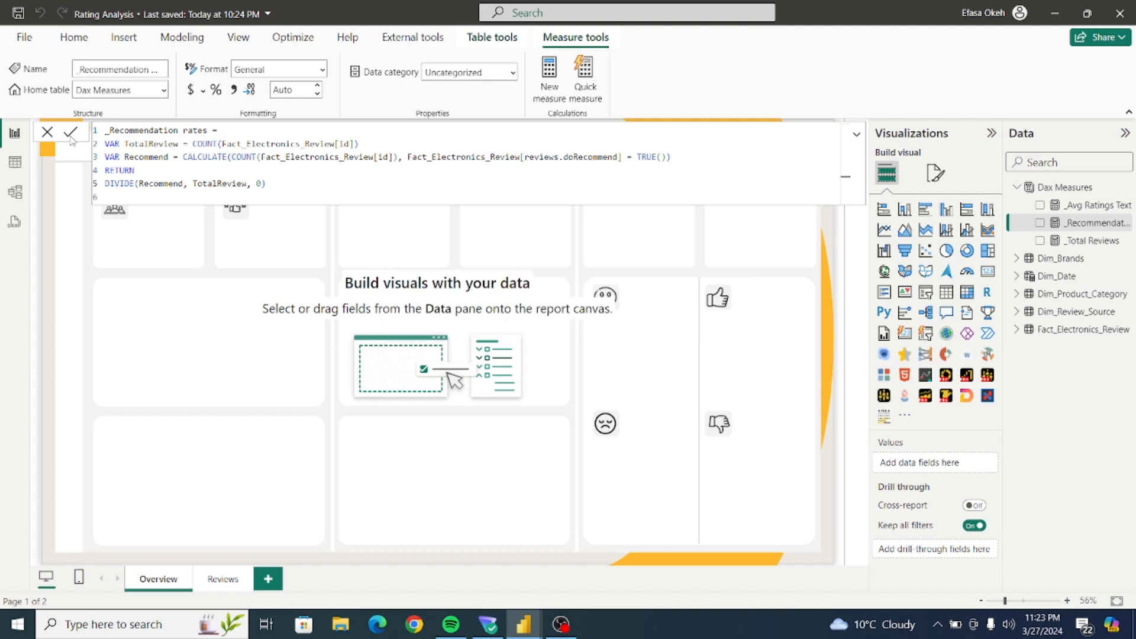
{"action": "left_click", "coordinate": [123, 237]}
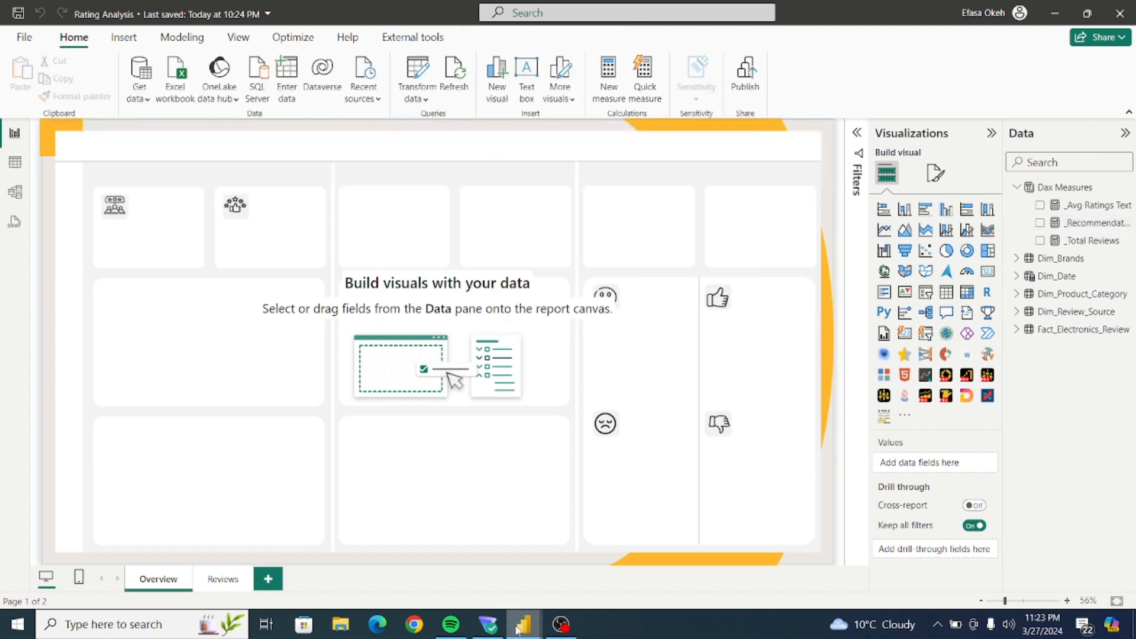
Switch to the Electronics Rating report to examine its Overview cards, and return to the Rating Analysis report.
{"action": "mouse_move", "coordinate": [516, 629]}
{"action": "left_click", "coordinate": [453, 572]}
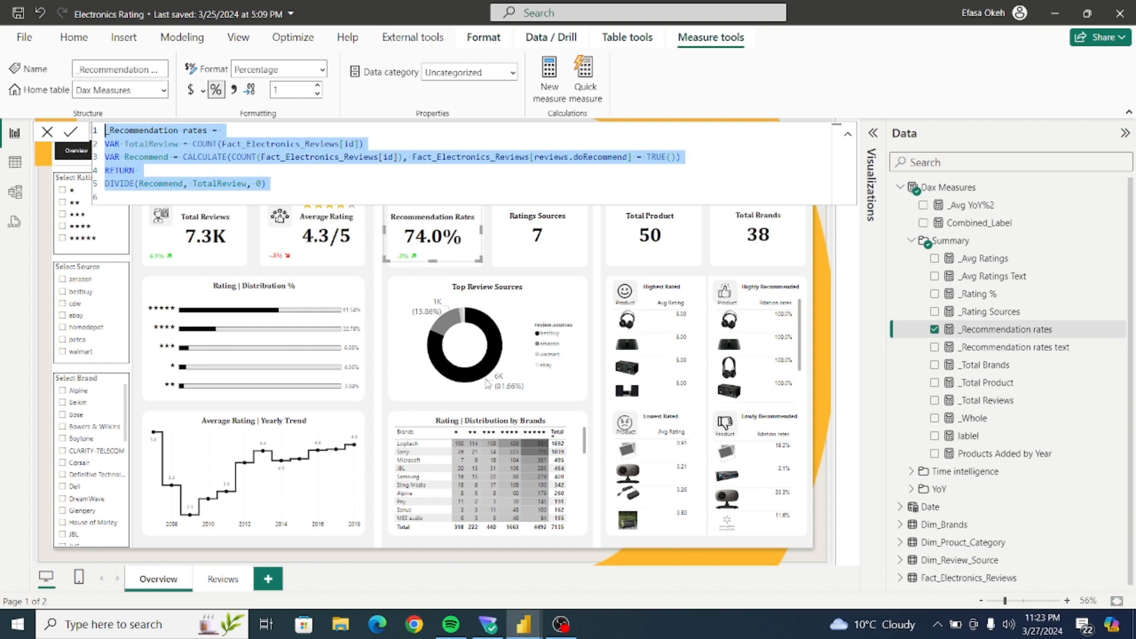
{"action": "left_click", "coordinate": [595, 287]}
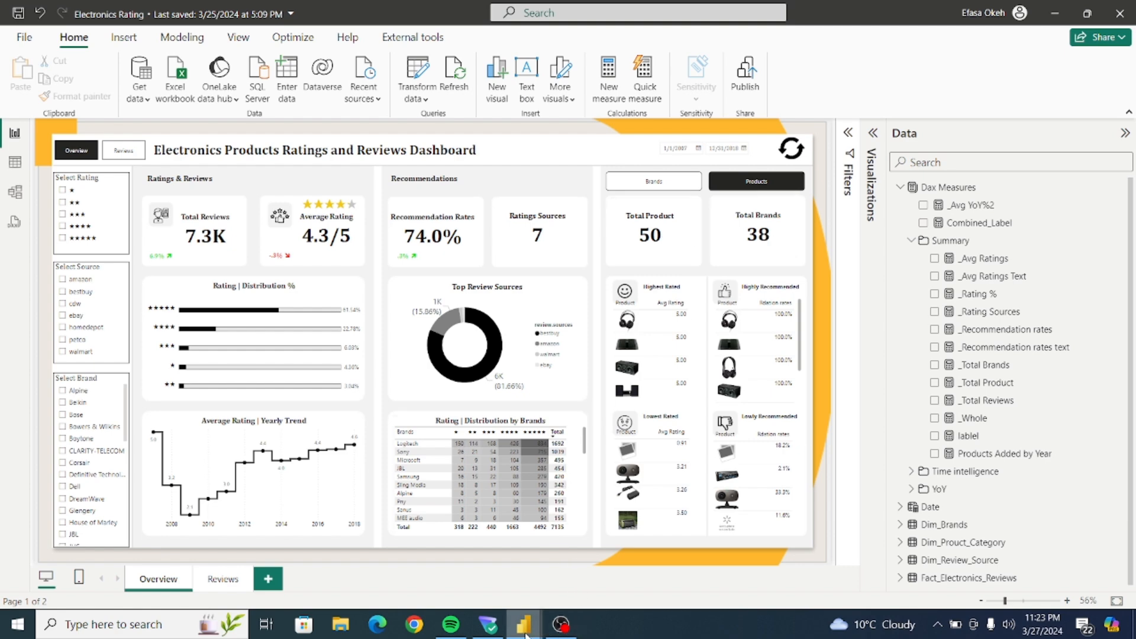
{"action": "mouse_move", "coordinate": [526, 633]}
{"action": "left_click", "coordinate": [604, 562]}
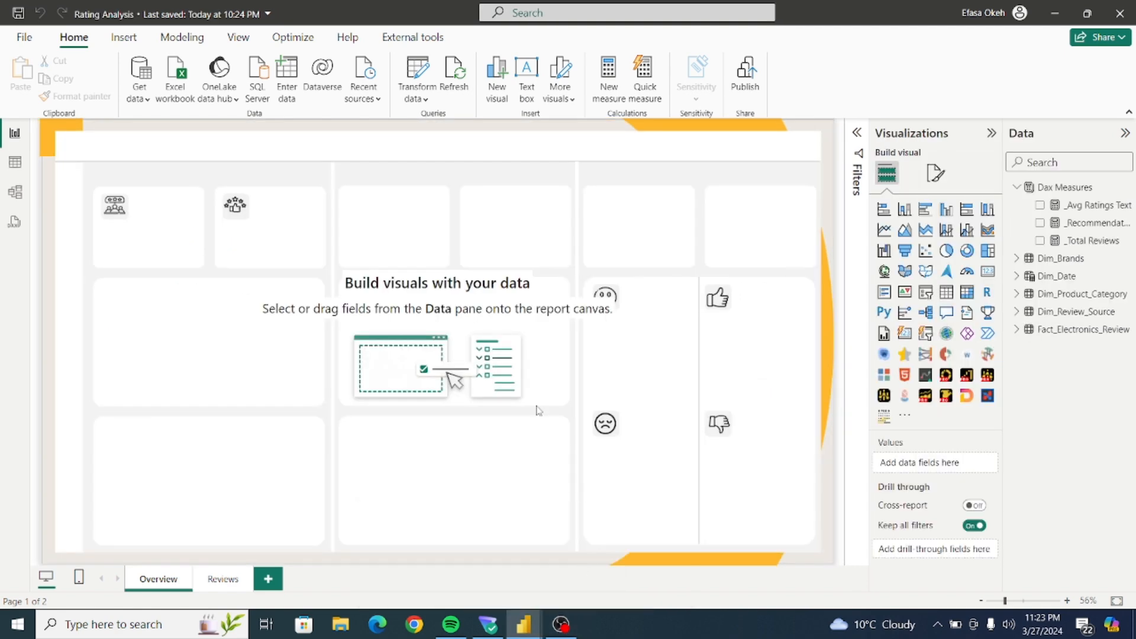
Create the measure _Rating Sources = COUNT(Dim_Review_Source[source id]) in the Dax Measures table.
{"action": "left_click", "coordinate": [1060, 188]}
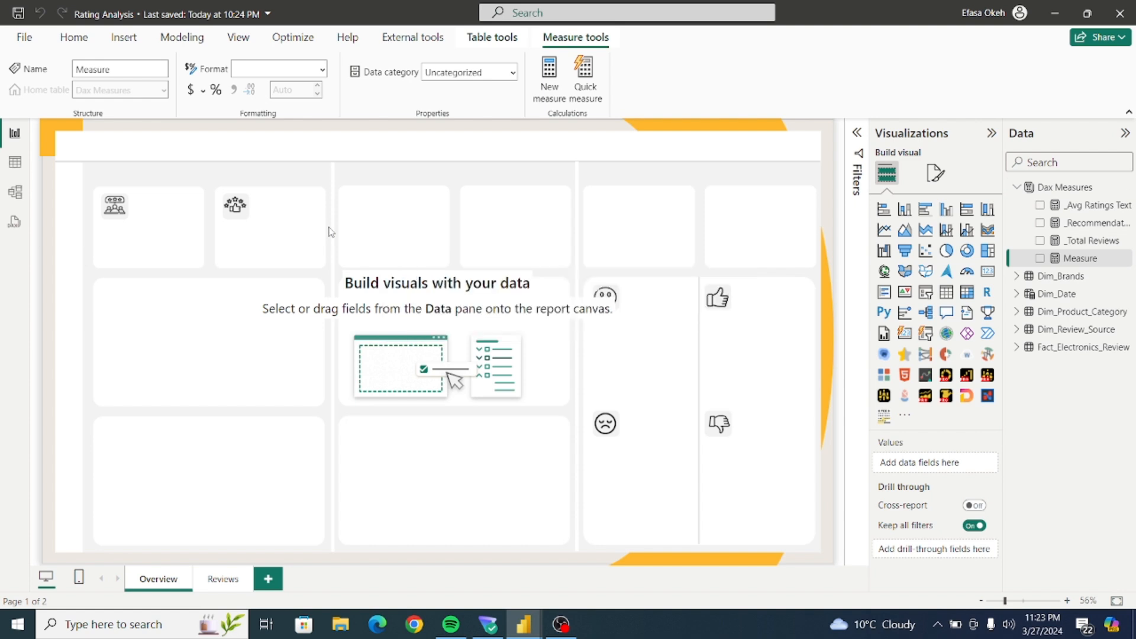
{"action": "type", "text": "_"}
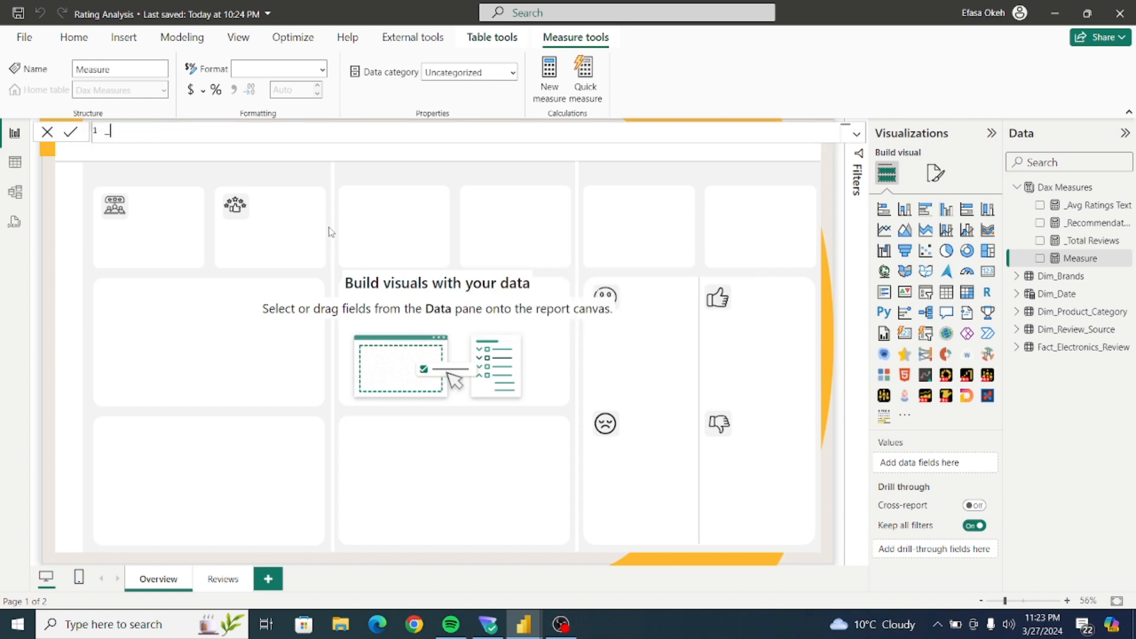
{"action": "type", "text": "Rating Sources = Count"}
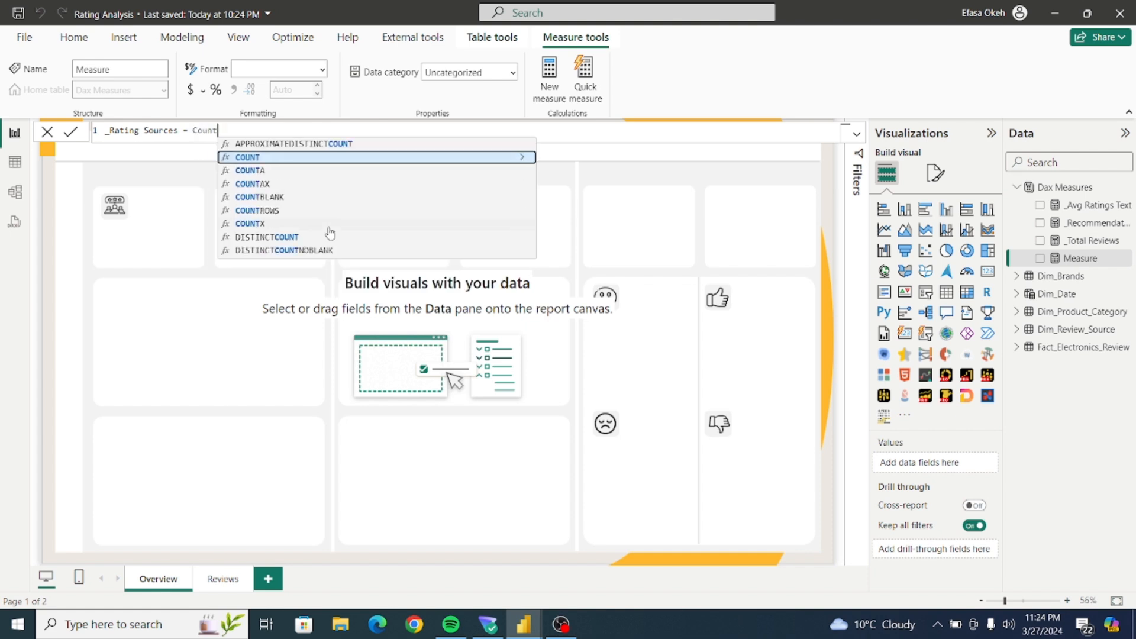
{"action": "left_click", "coordinate": [277, 158]}
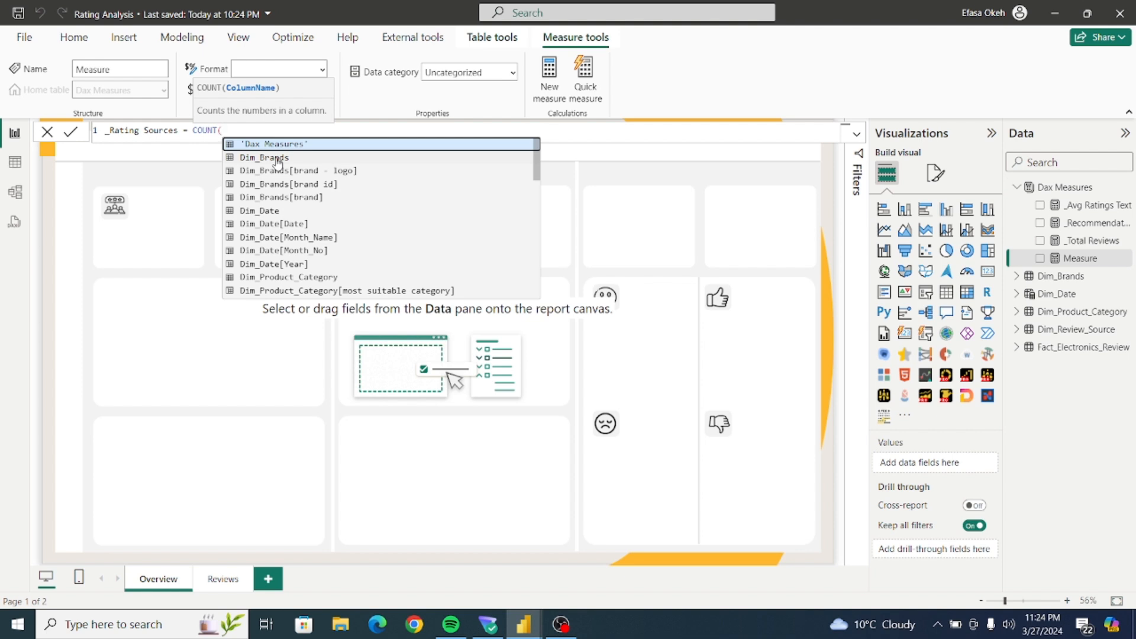
{"action": "type", "text": "DIM"}
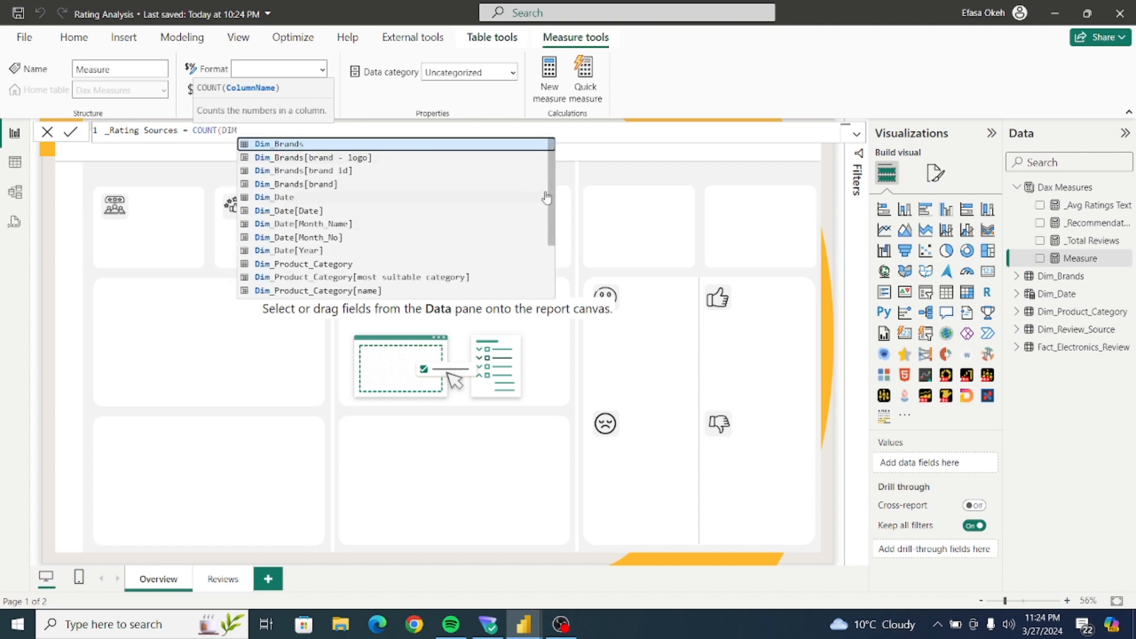
{"action": "left_click_drag", "start_coordinate": [553, 195], "coordinate": [555, 255]}
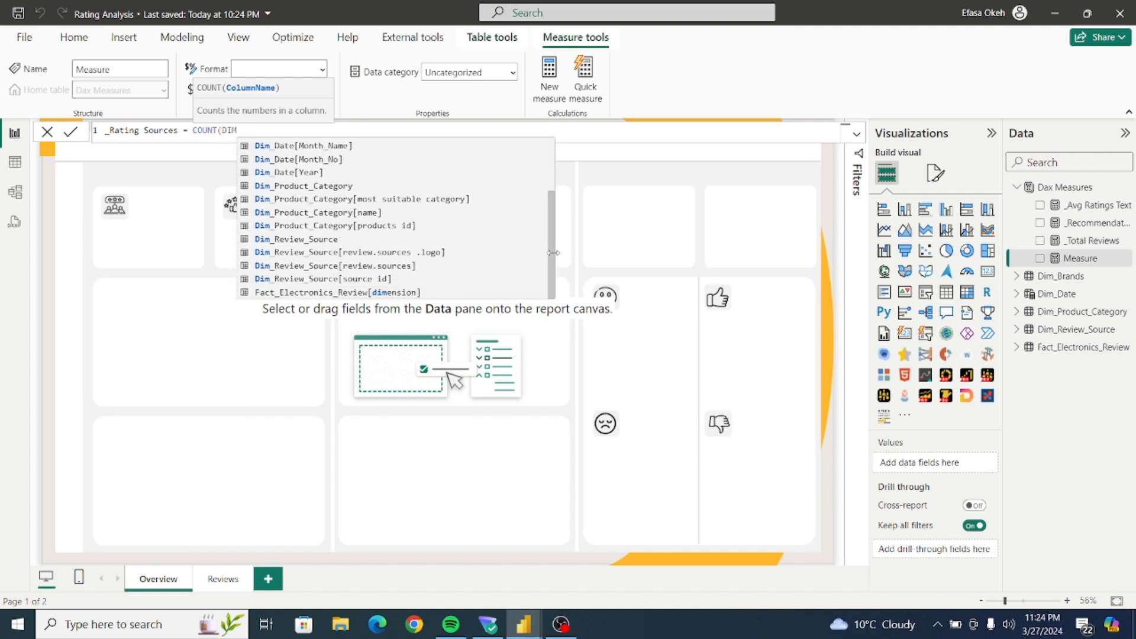
{"action": "left_click", "coordinate": [339, 280]}
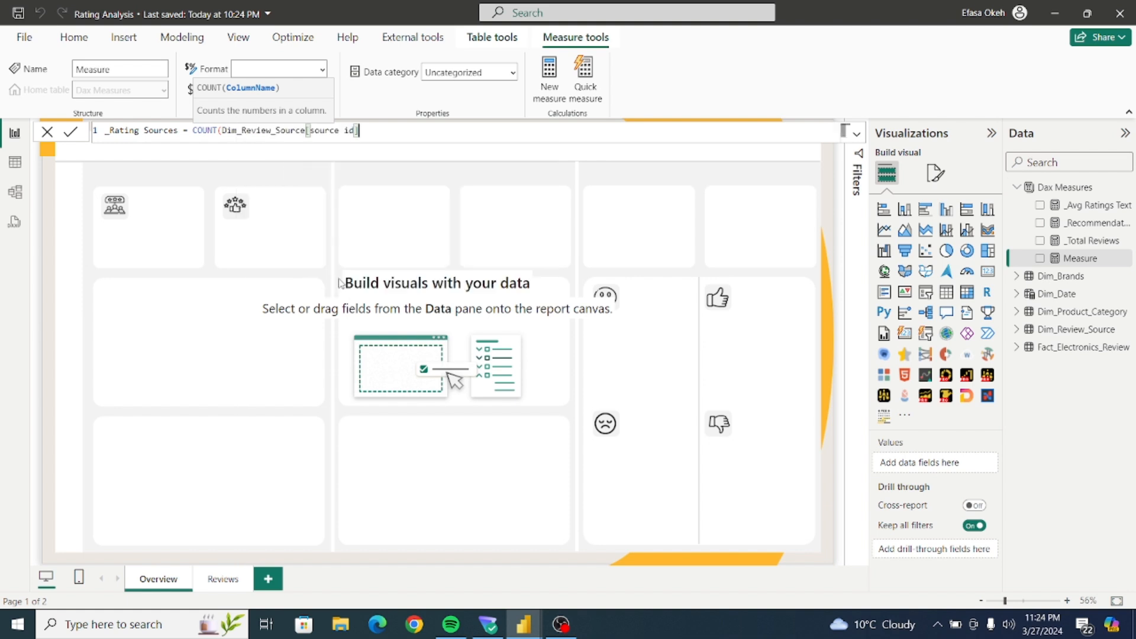
{"action": "type", "text": ")"}
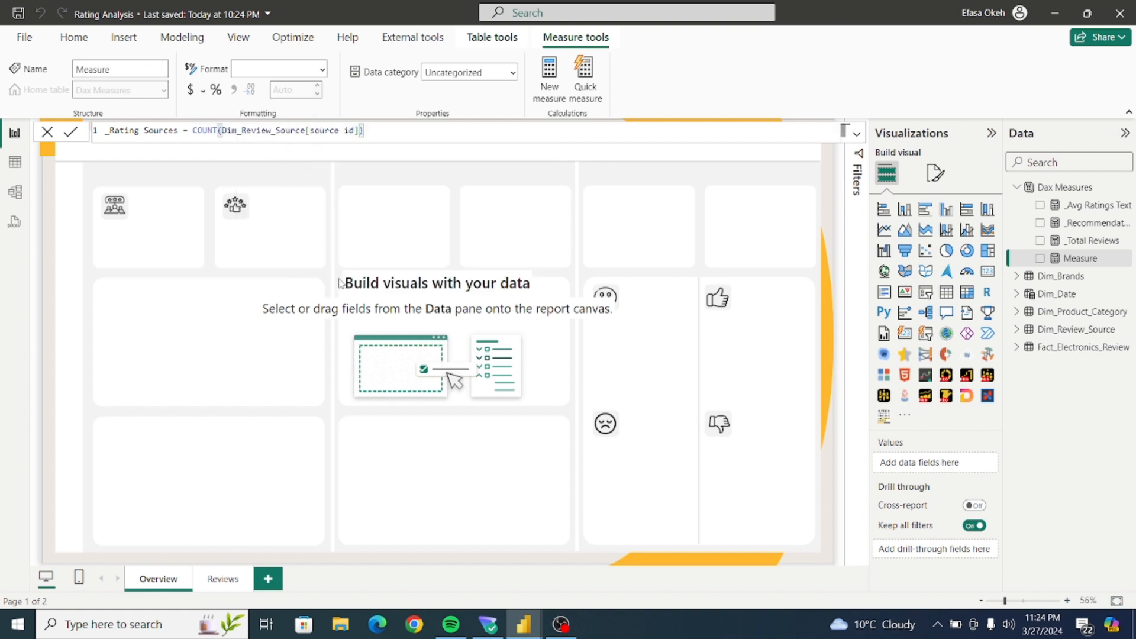
{"action": "left_click", "coordinate": [66, 137]}
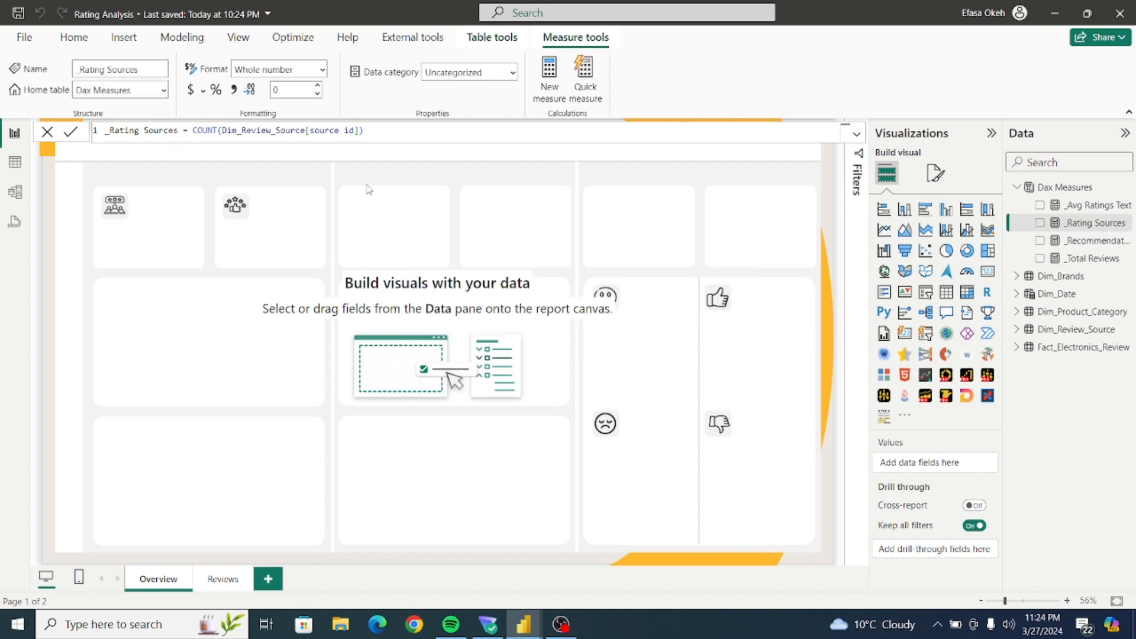
Start a new measure in Dax Measures with the formula _Total Products = COUNT(Fact_Electronics_Review[name]).
{"action": "left_click", "coordinate": [1063, 188]}
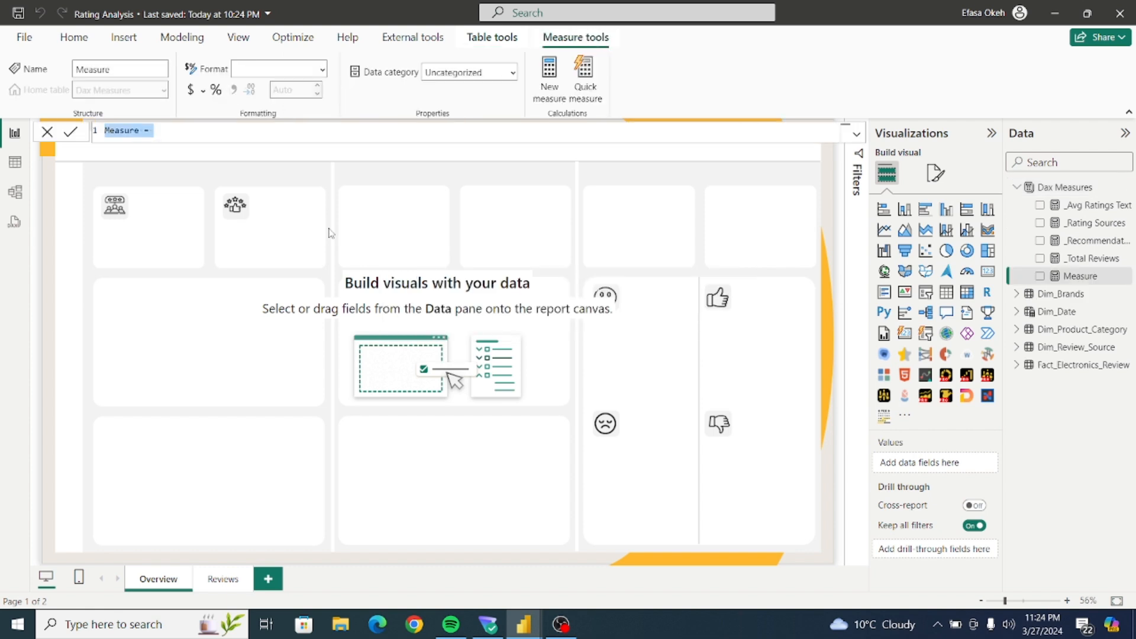
{"action": "type", "text": "_"}
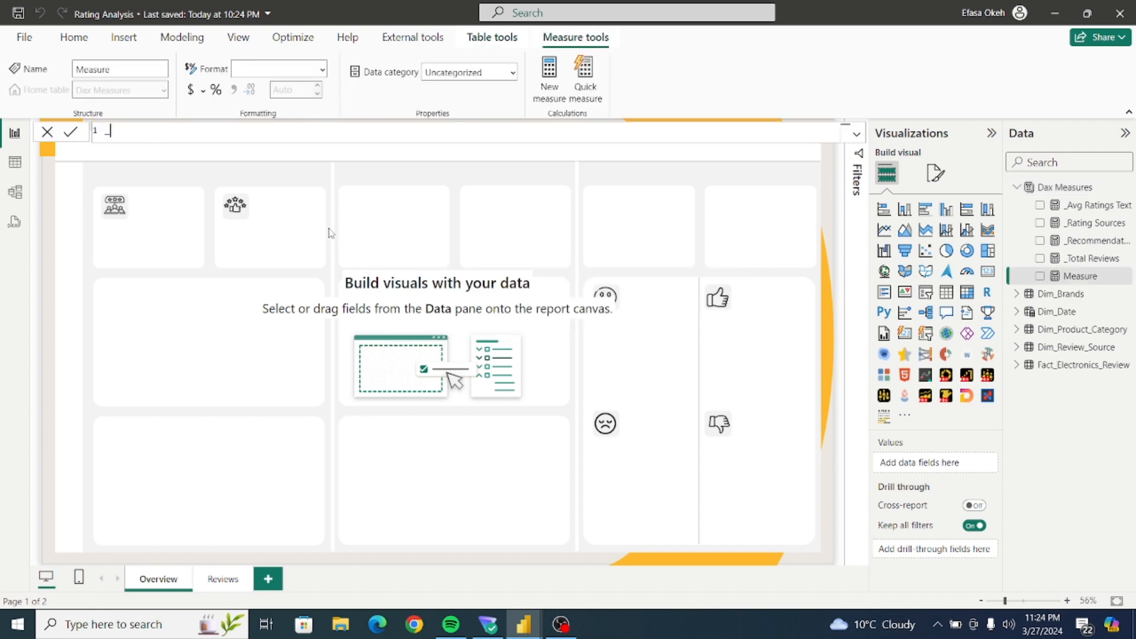
{"action": "type", "text": "tOT"}
{"action": "key", "text": "BackSpace"}
{"action": "key", "text": "BackSpace"}
{"action": "type", "text": "Total Products = Count"}
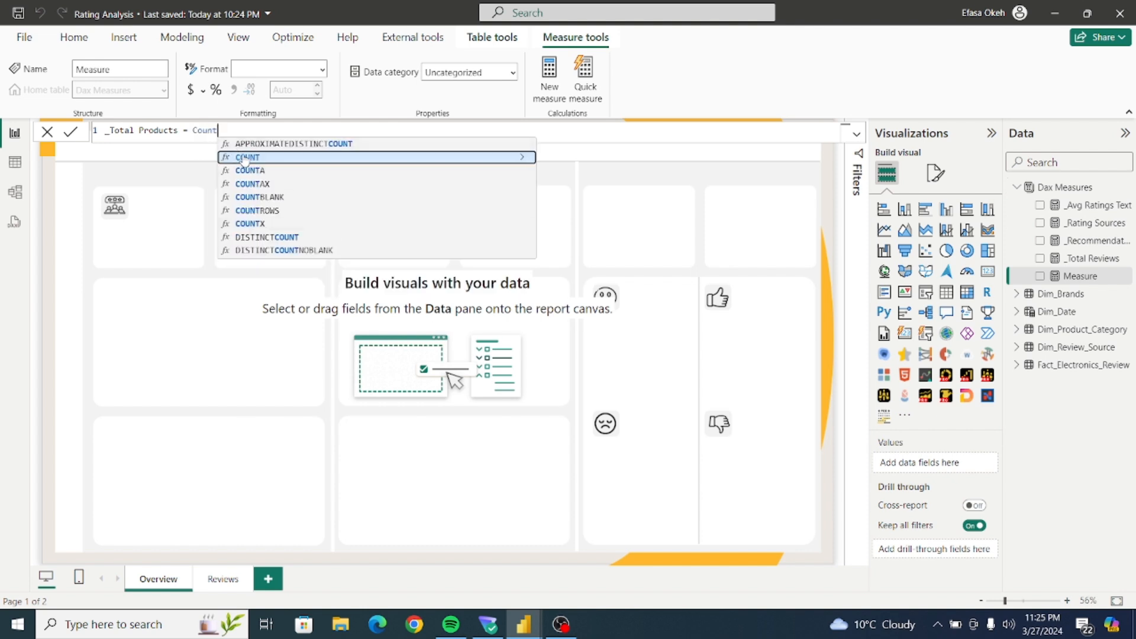
{"action": "left_click", "coordinate": [247, 157]}
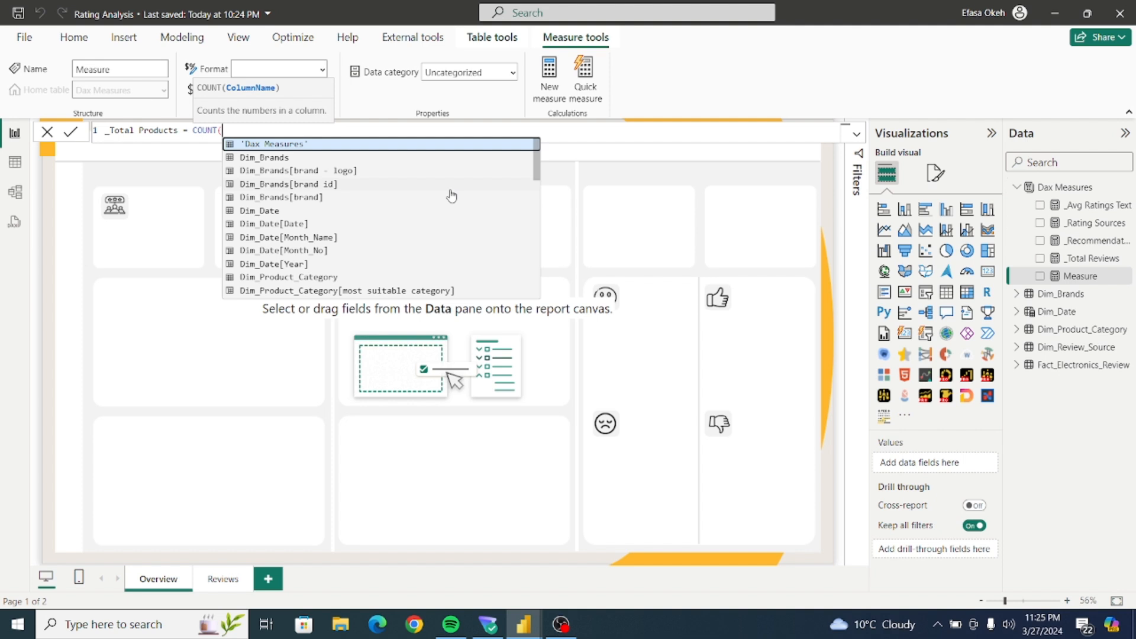
{"action": "type", "text": "fact"}
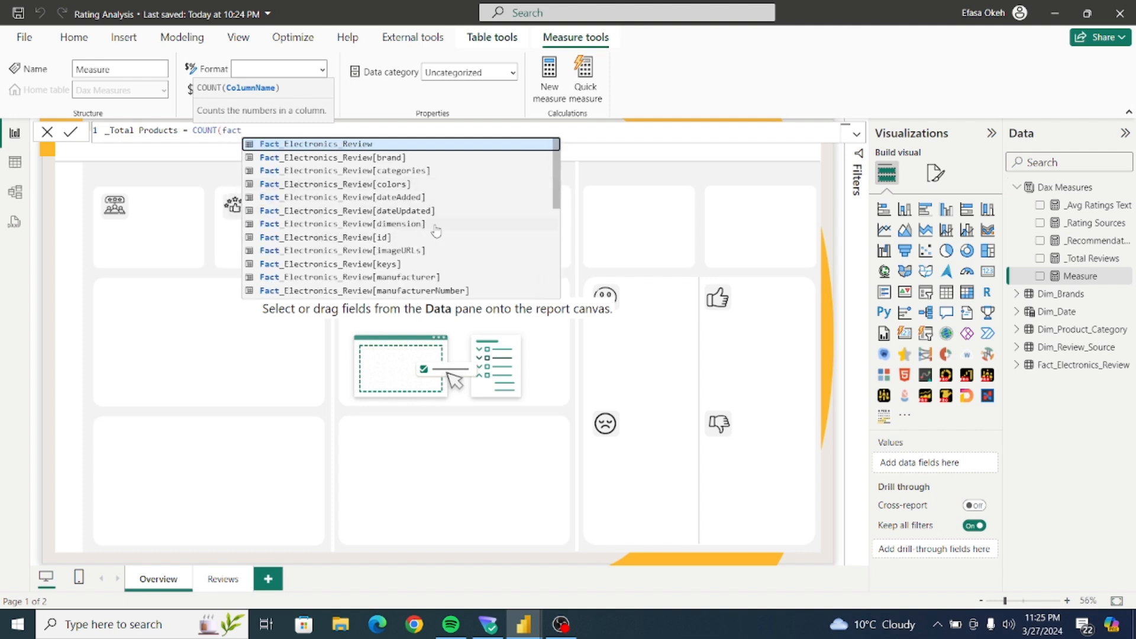
{"action": "left_click_drag", "start_coordinate": [556, 180], "coordinate": [556, 219]}
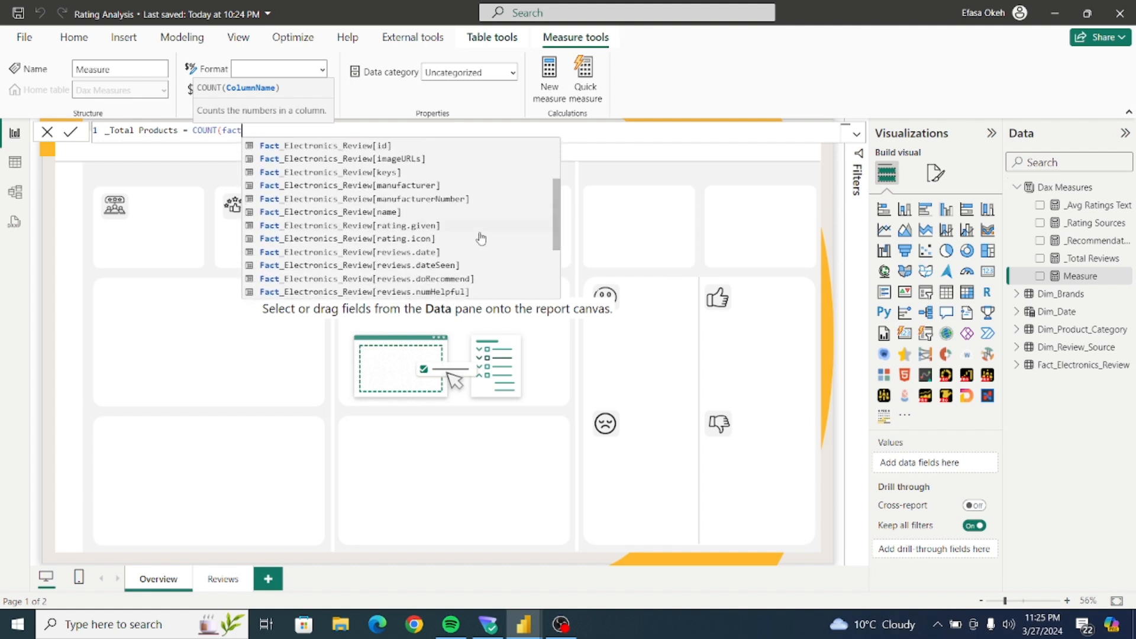
{"action": "left_click", "coordinate": [376, 213]}
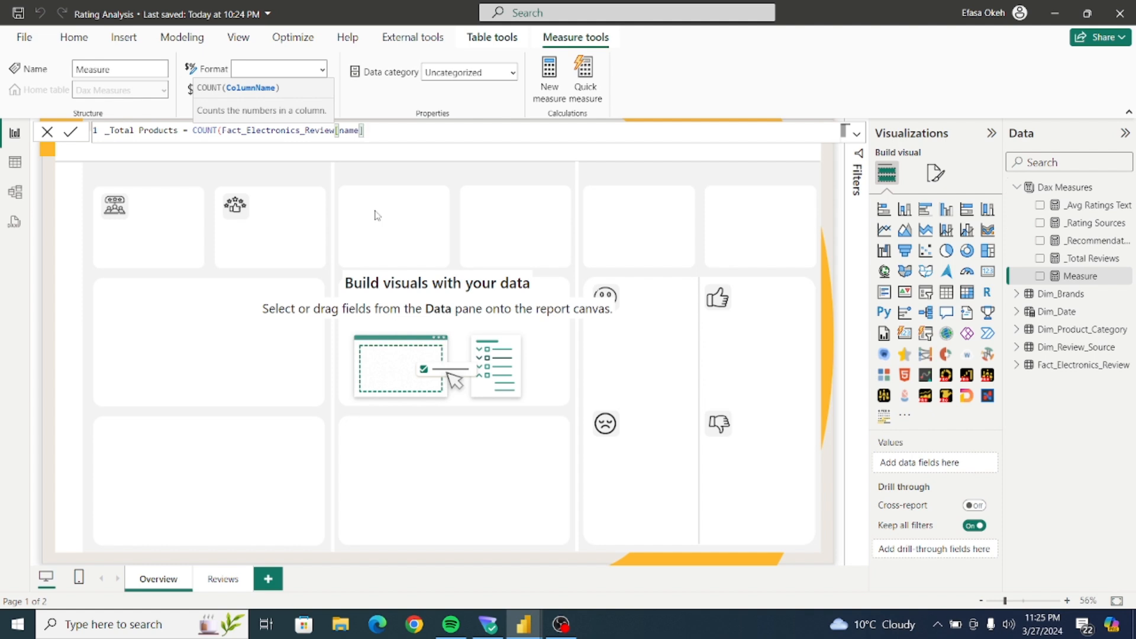
{"action": "type", "text": ")"}
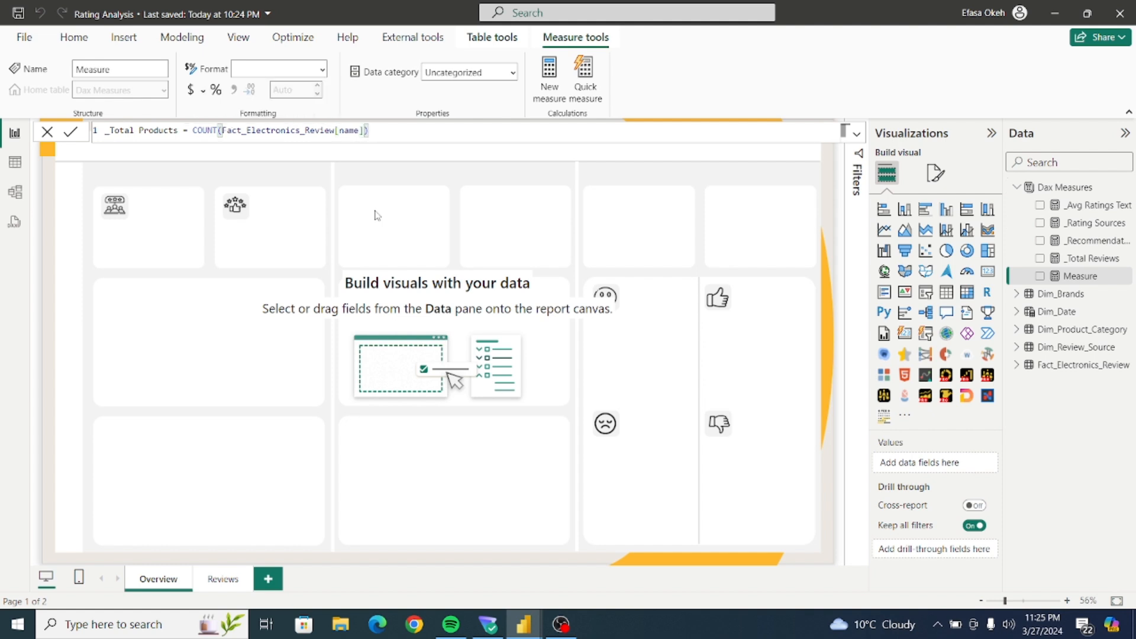
Replace COUNT with DISTINCTCOUNT in the _Total Products formula and commit the measure.
{"action": "left_click", "coordinate": [218, 133]}
{"action": "key", "text": "Left"}
{"action": "key", "text": "Left"}
{"action": "key", "text": "Left"}
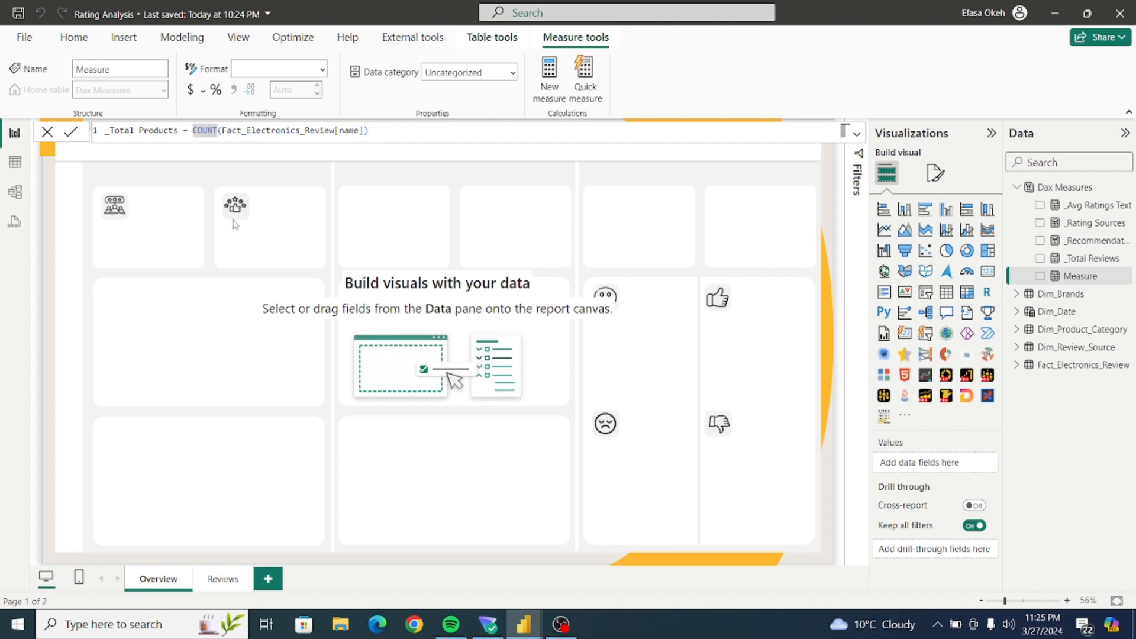
{"action": "key", "text": "Delete"}
{"action": "key", "text": "BackSpace"}
{"action": "key", "text": "BackSpace"}
{"action": "key", "text": "BackSpace"}
{"action": "key", "text": "BackSpace"}
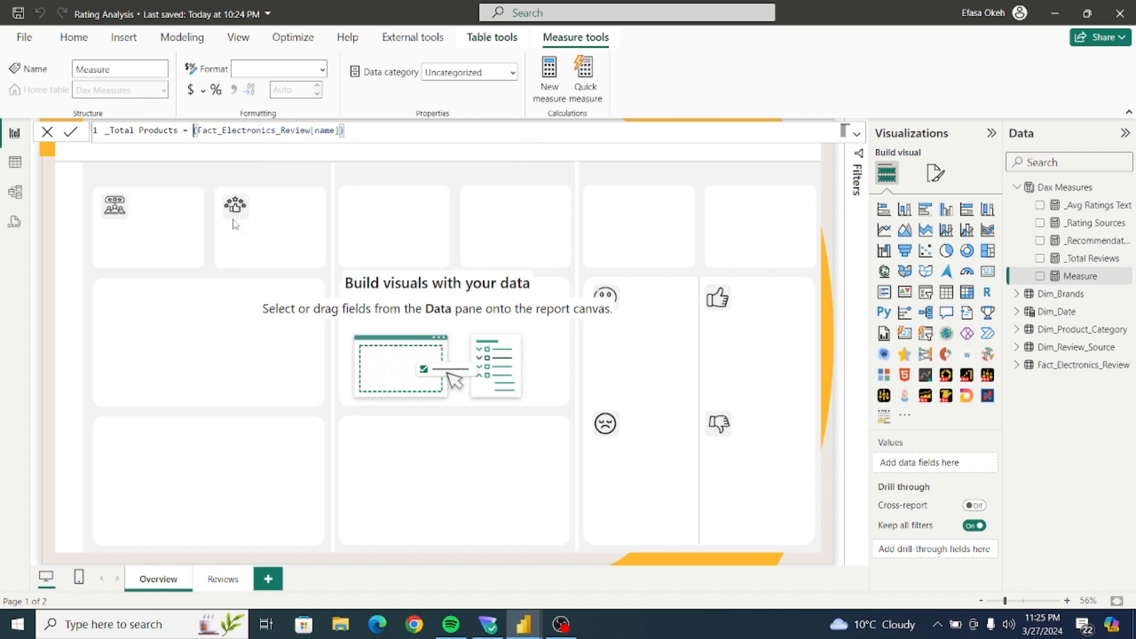
{"action": "type", "text": "D"}
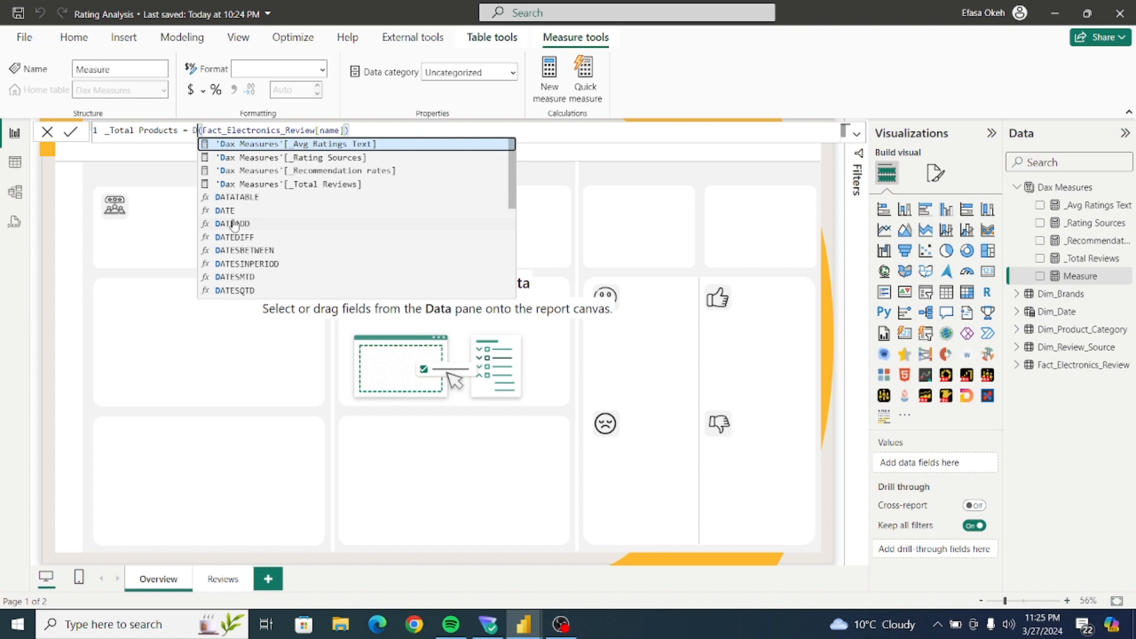
{"action": "type", "text": "is"}
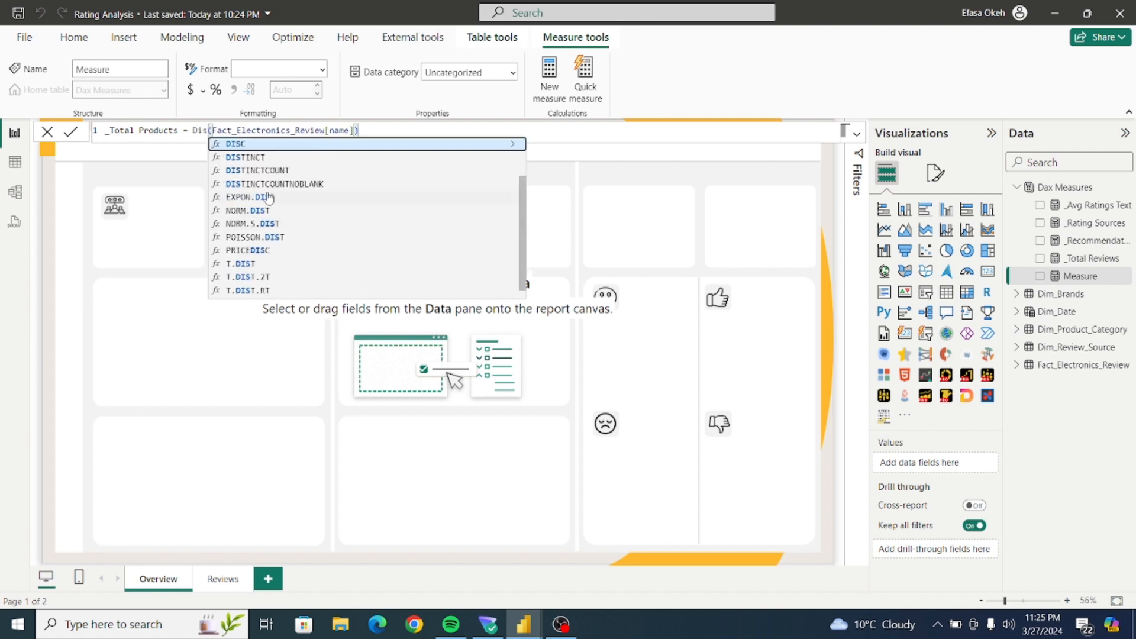
{"action": "left_click", "coordinate": [271, 175]}
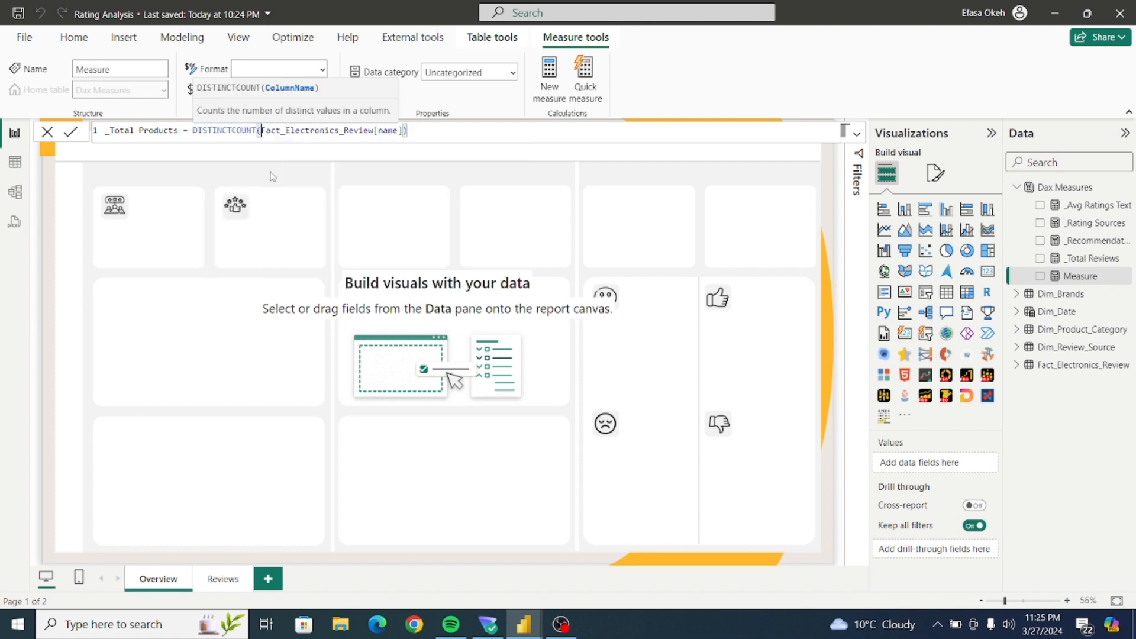
{"action": "left_click", "coordinate": [433, 132]}
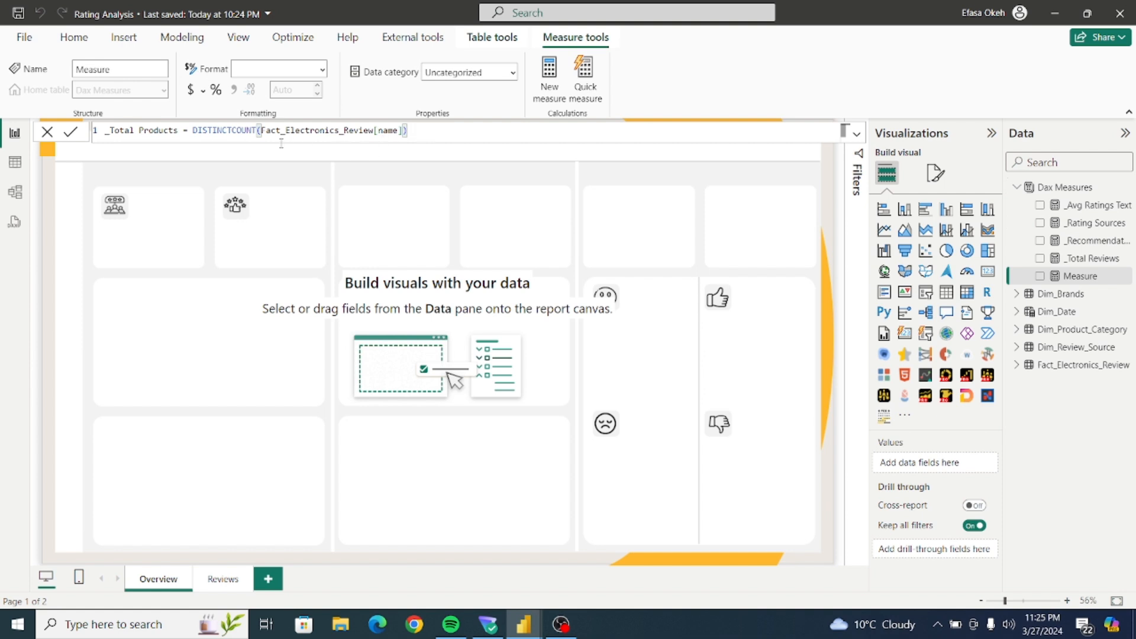
{"action": "left_click", "coordinate": [70, 132]}
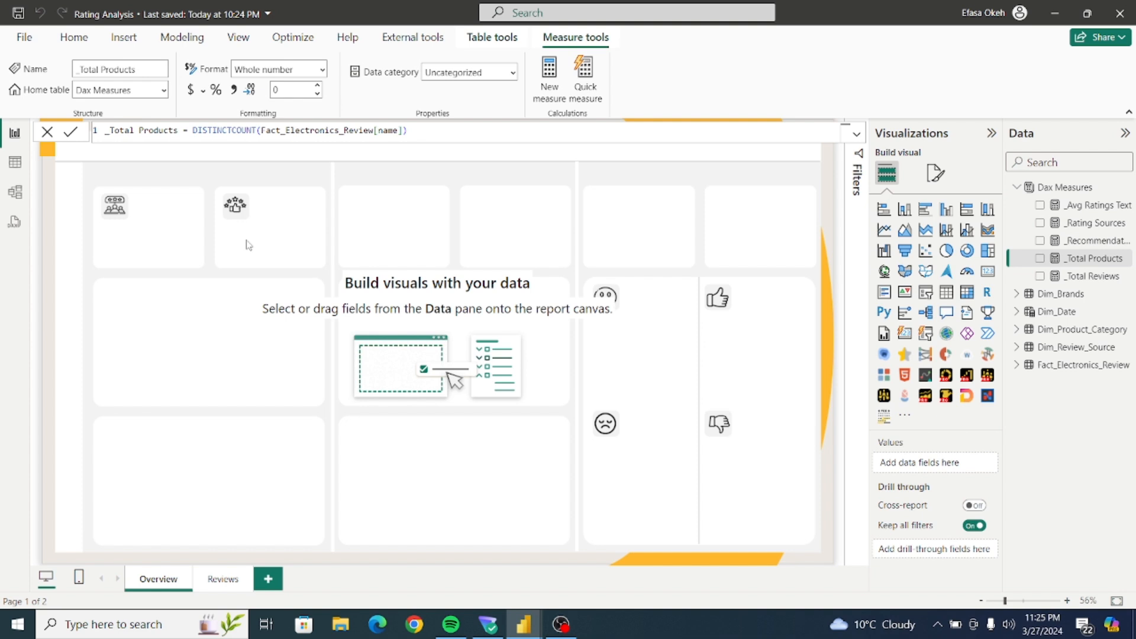
Create the measure _Total Brand = COUNT(Dim_Brands[brand id]) in the Dax Measures table.
{"action": "left_click", "coordinate": [1068, 189]}
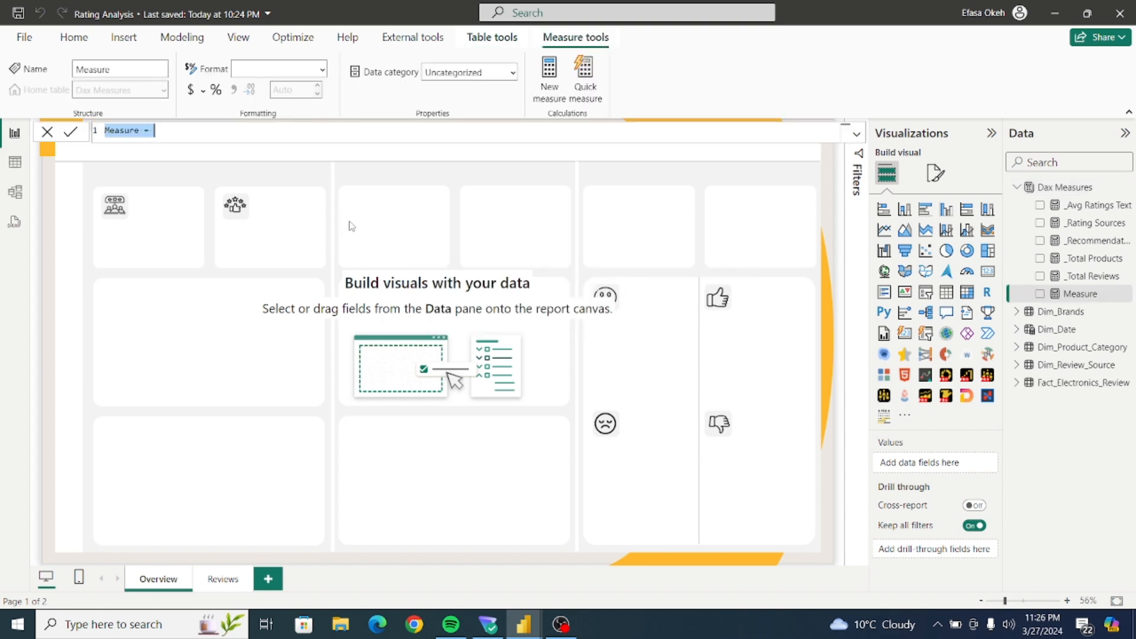
{"action": "type", "text": "_Total Brand"}
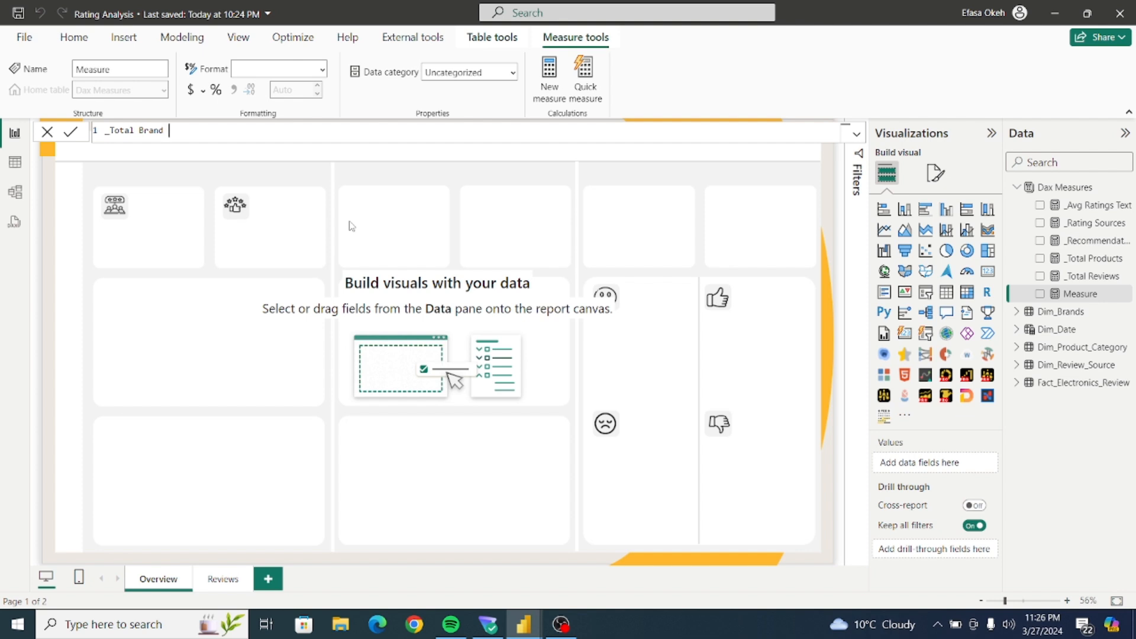
{"action": "type", "text": "Coun"}
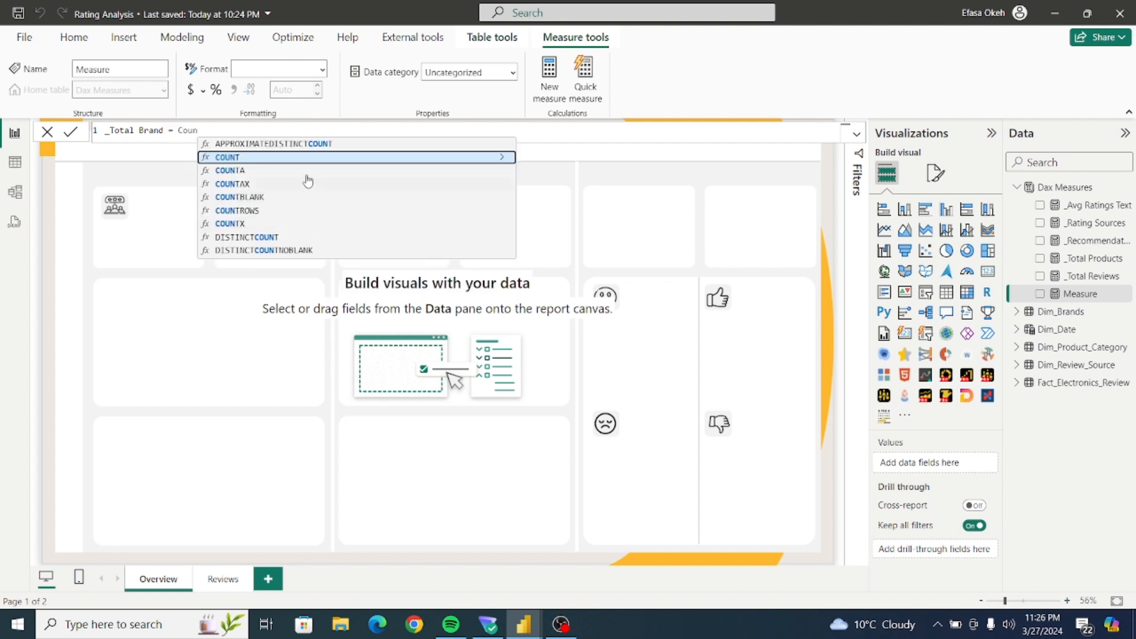
{"action": "key", "text": "Tab"}
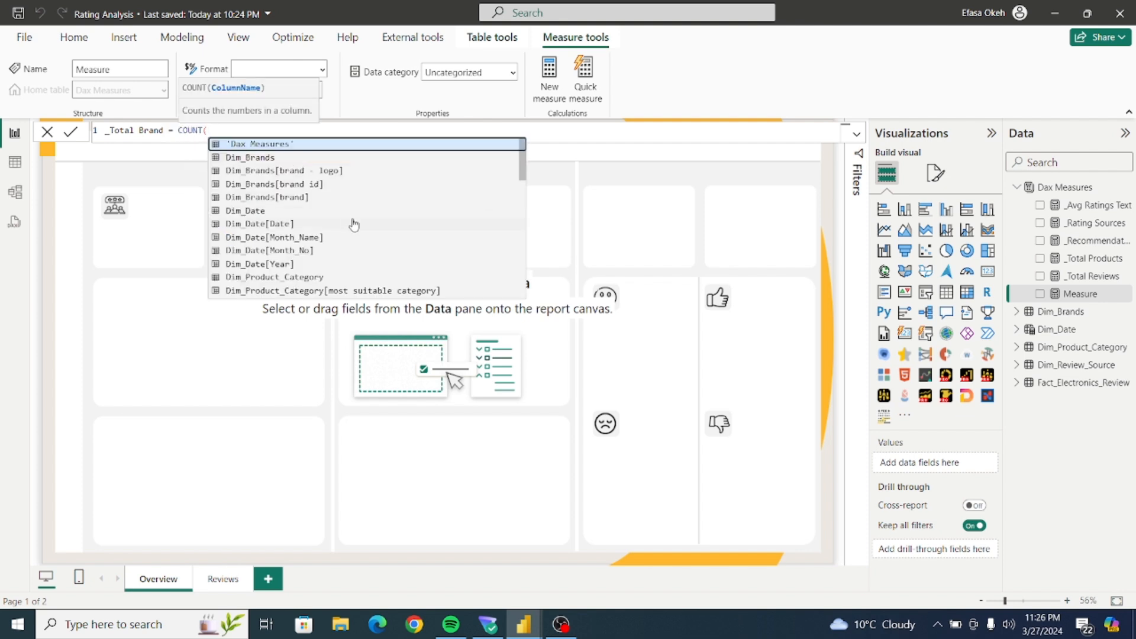
{"action": "left_click", "coordinate": [294, 185]}
{"action": "type", "text": ")"}
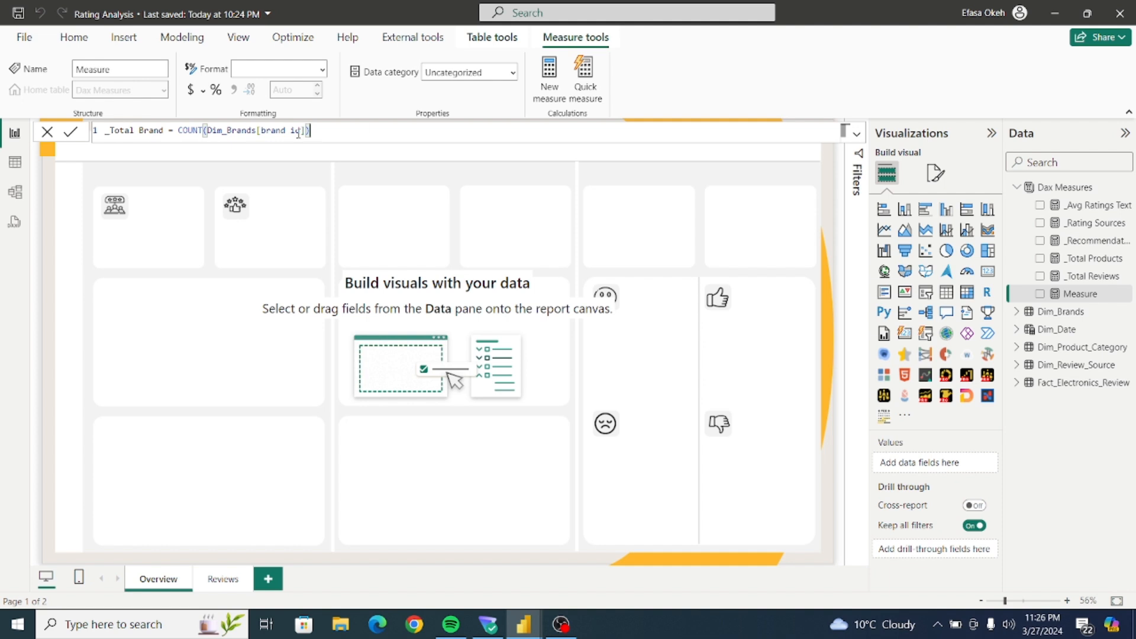
{"action": "left_click", "coordinate": [74, 135]}
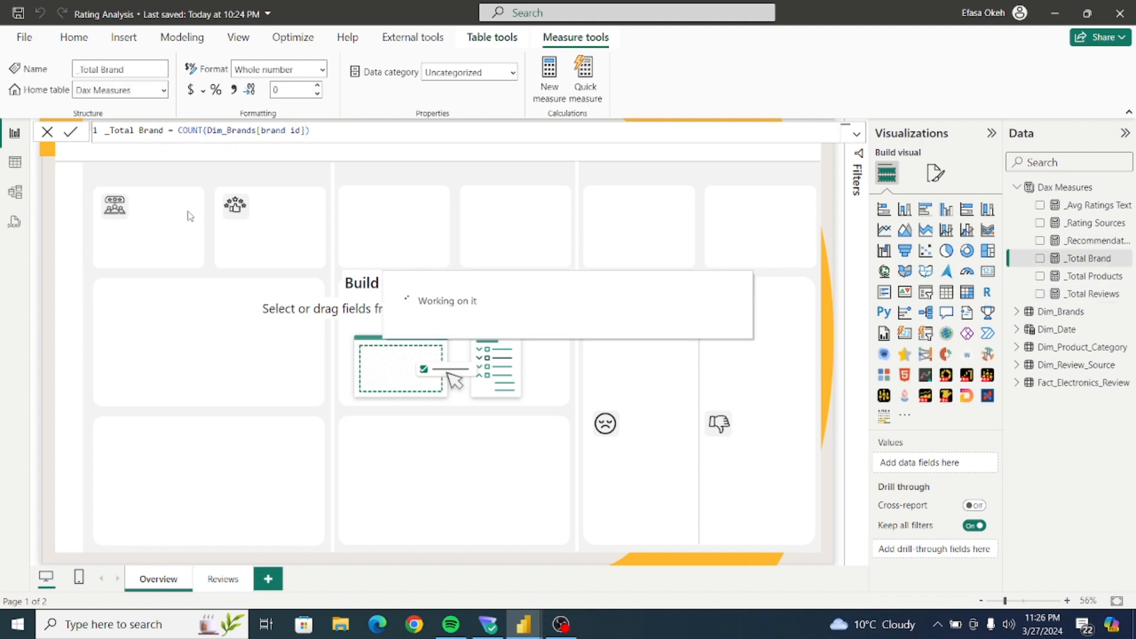
{"action": "left_click", "coordinate": [219, 174]}
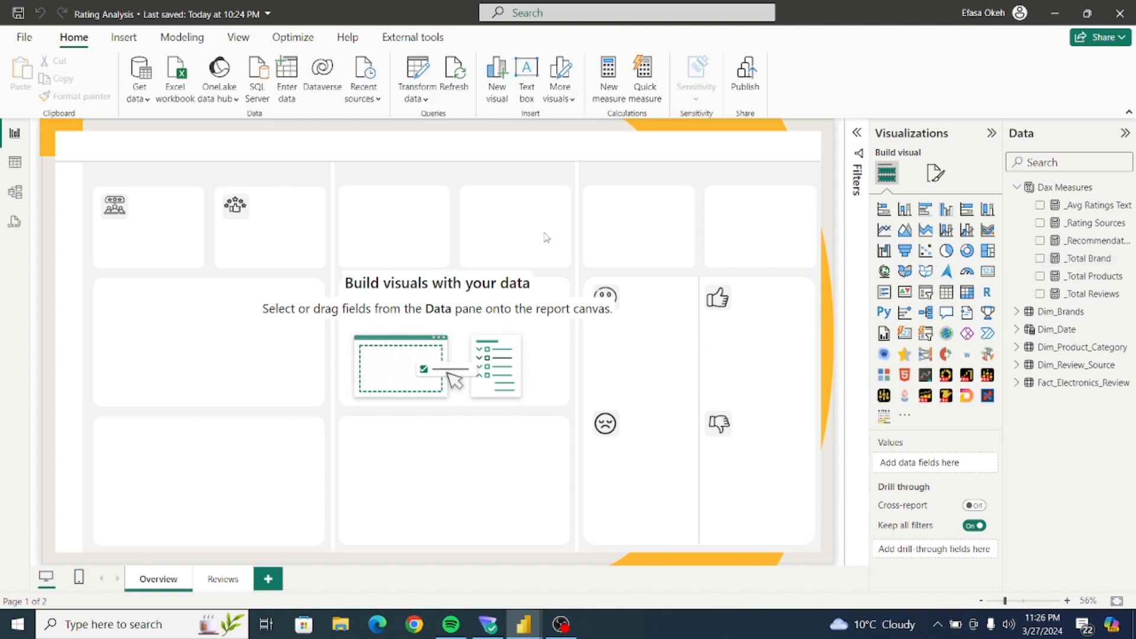
Add a card visual showing _Total Reviews to the Overview page and move it over the third placeholder in the top row.
{"action": "left_click", "coordinate": [989, 276]}
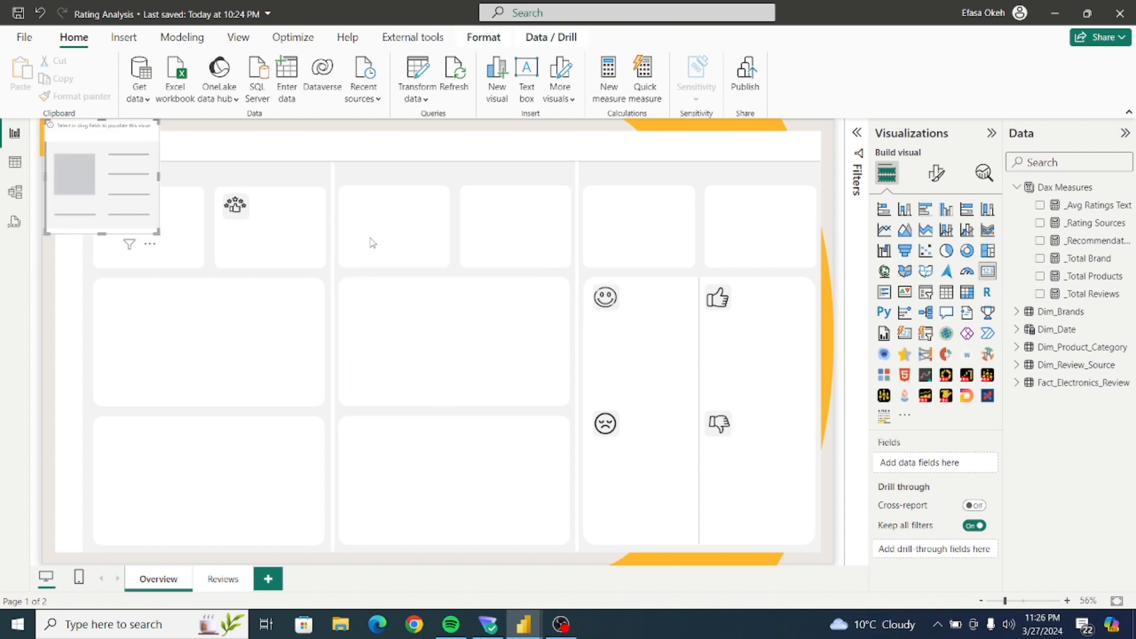
{"action": "left_click_drag", "start_coordinate": [116, 190], "coordinate": [363, 246]}
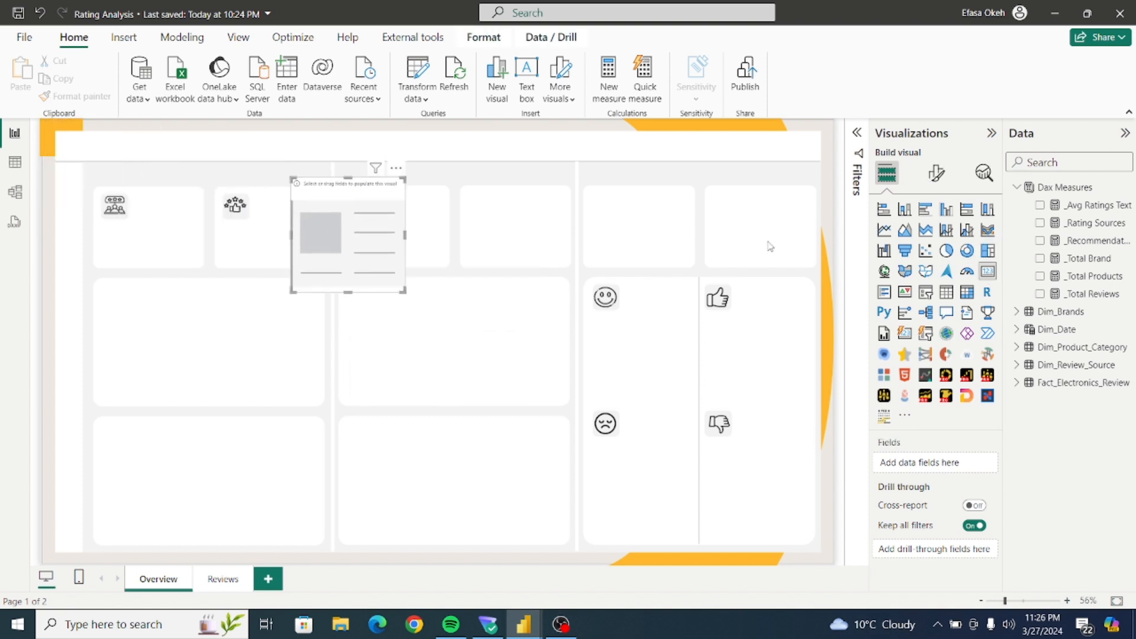
{"action": "left_click", "coordinate": [1041, 295]}
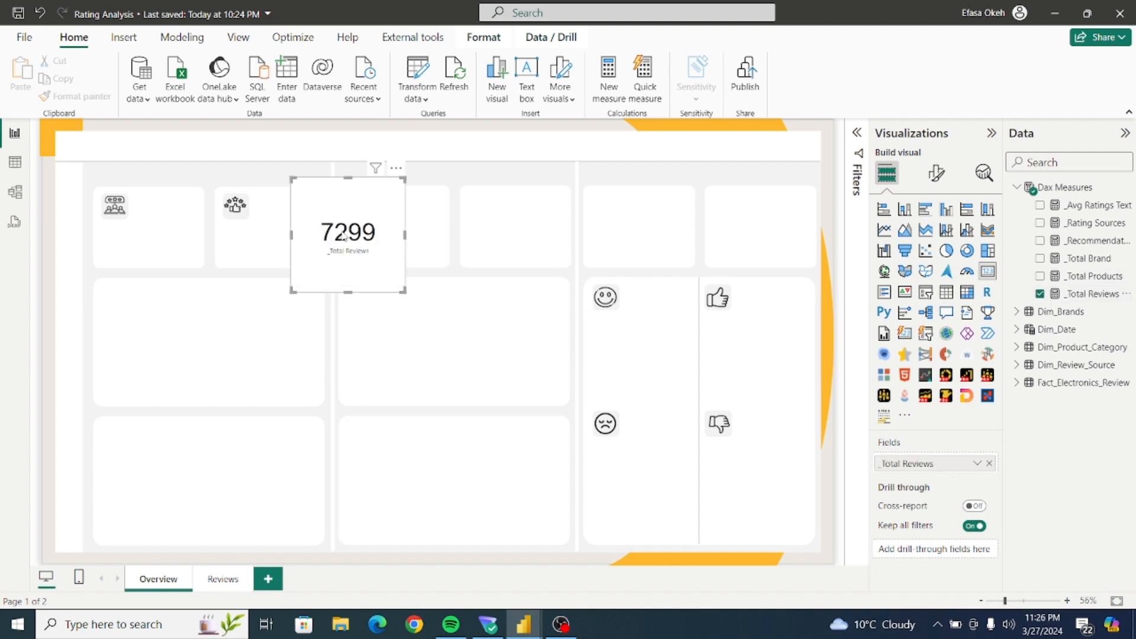
{"action": "left_click_drag", "start_coordinate": [351, 225], "coordinate": [401, 244]}
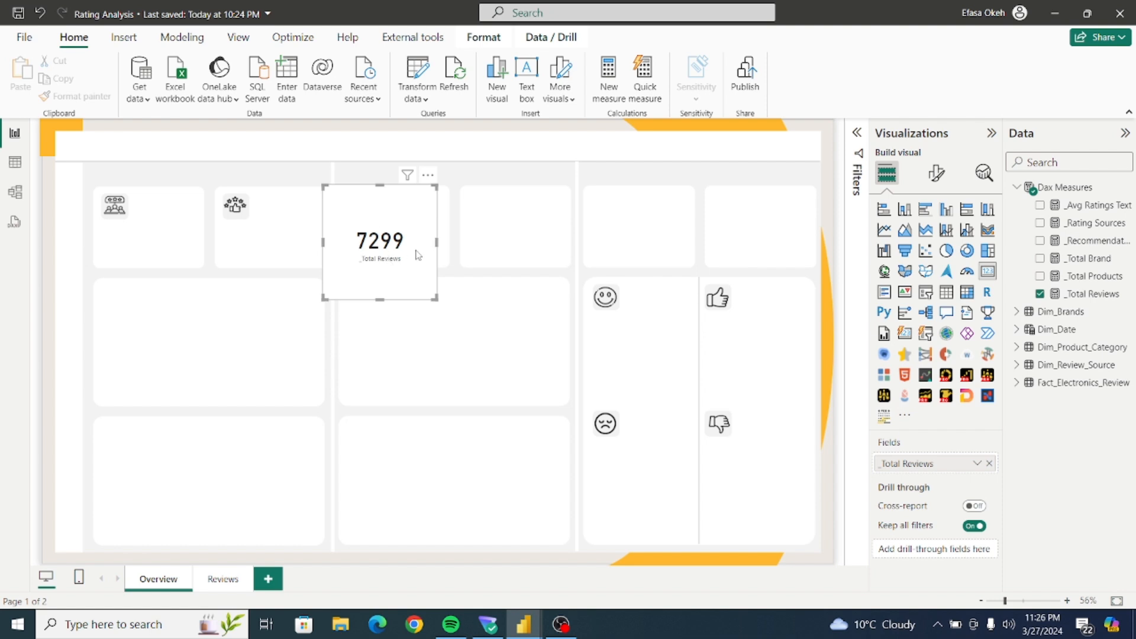
Try hiding the _Total Reviews card's category label, check the callout value options, and restore the label.
{"action": "left_click", "coordinate": [938, 174]}
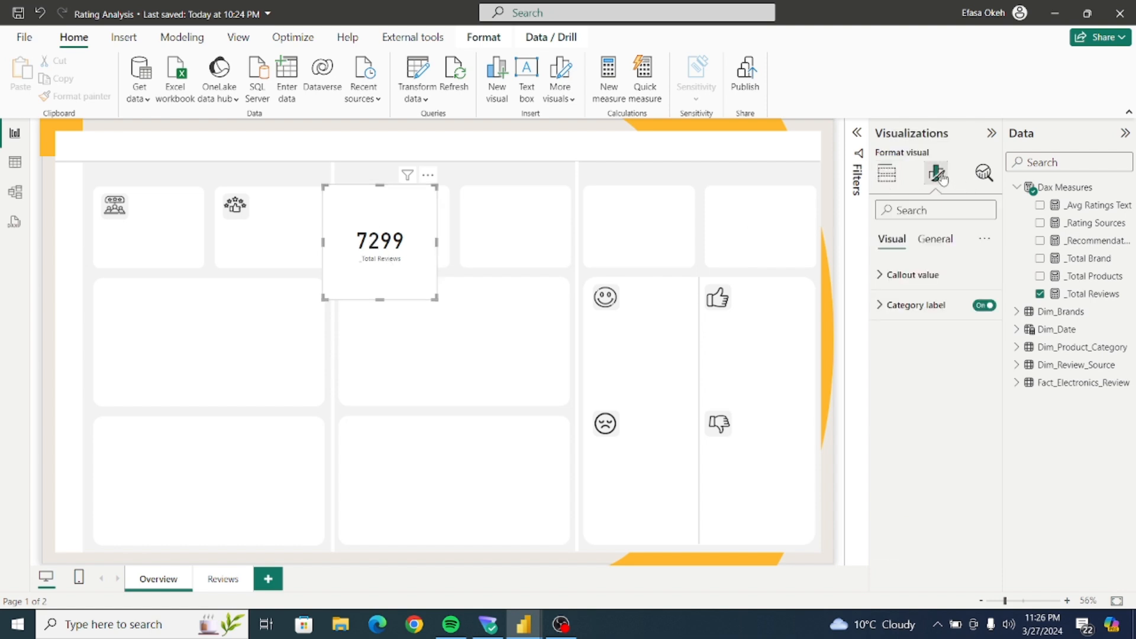
{"action": "left_click", "coordinate": [985, 307]}
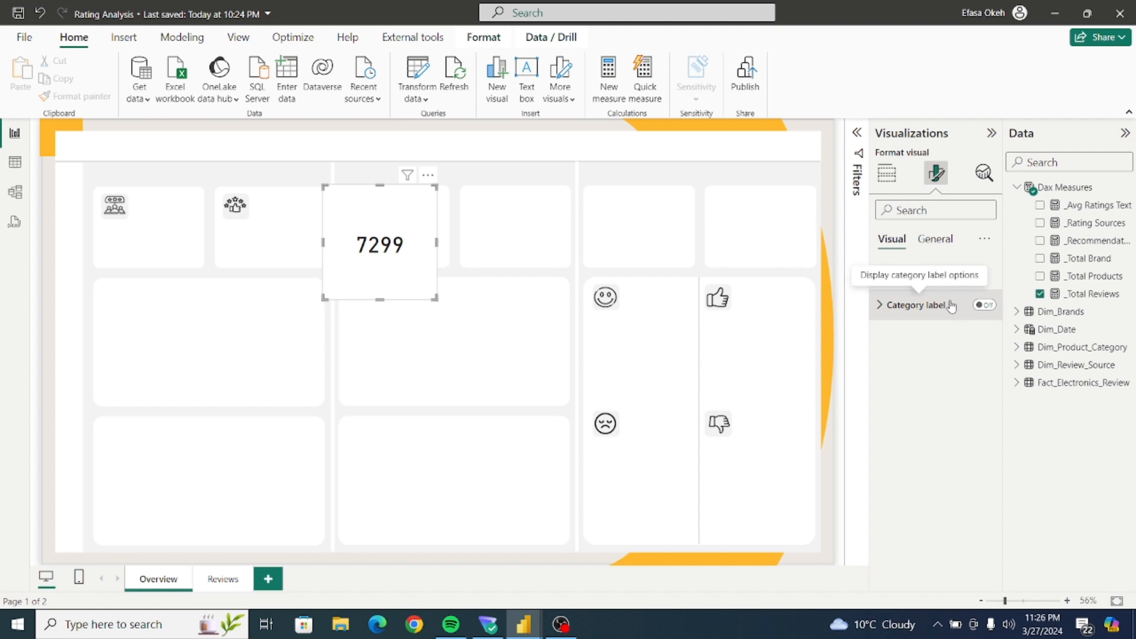
{"action": "left_click", "coordinate": [882, 308]}
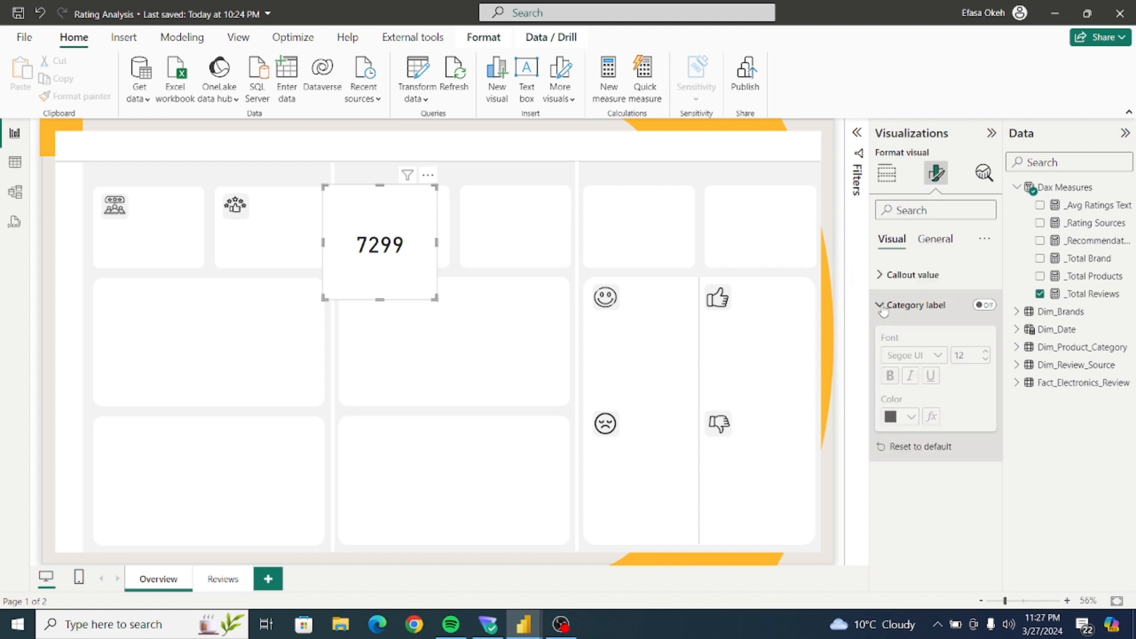
{"action": "left_click", "coordinate": [882, 307]}
{"action": "left_click", "coordinate": [888, 274]}
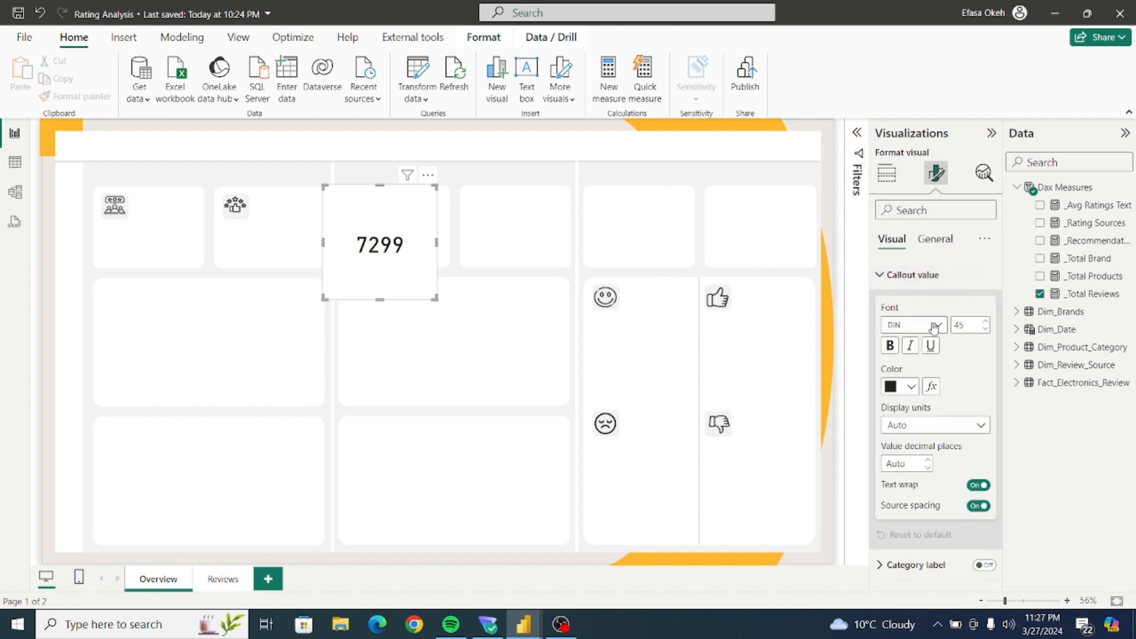
{"action": "left_click", "coordinate": [886, 285]}
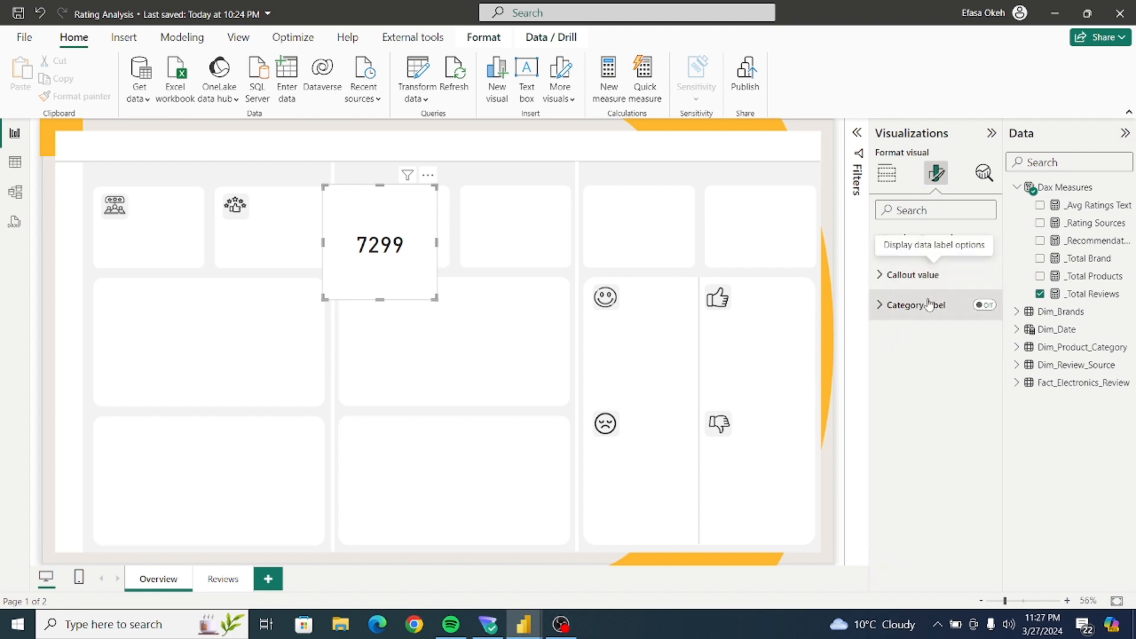
{"action": "left_click", "coordinate": [985, 306]}
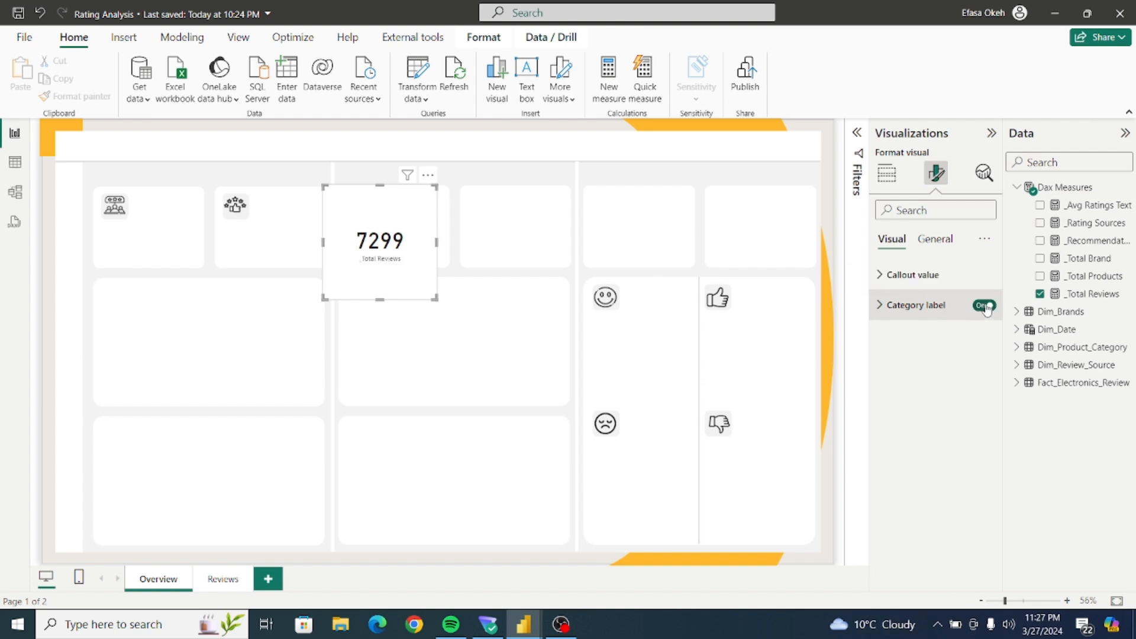
Convert the _Total Reviews card to the new card visual and look over its callout value settings.
{"action": "left_click", "coordinate": [888, 185]}
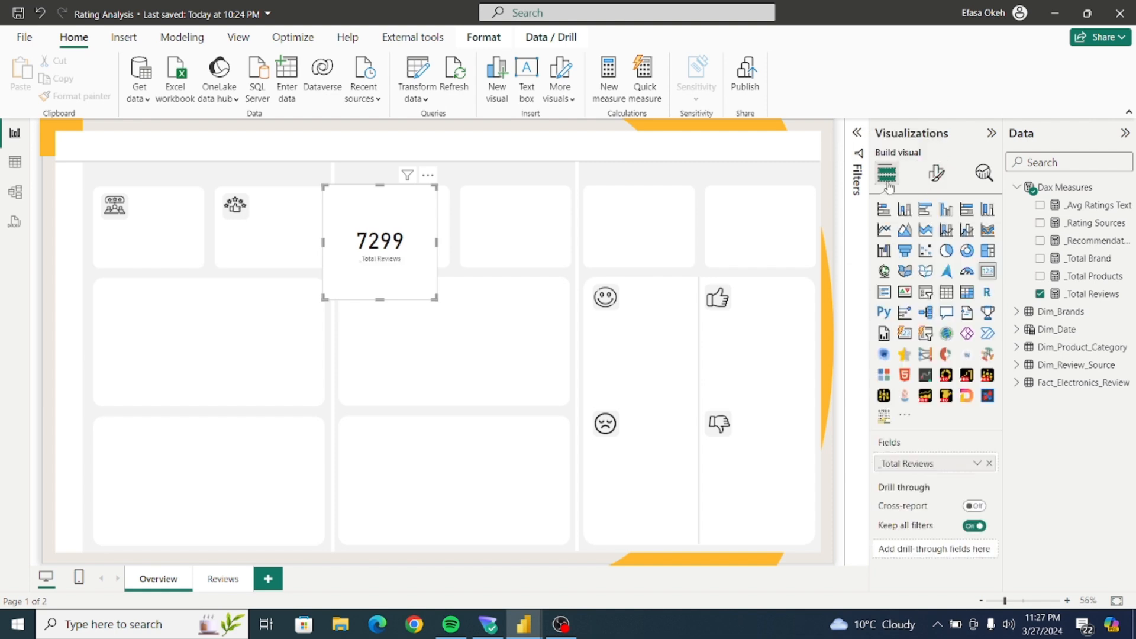
{"action": "left_click", "coordinate": [905, 334]}
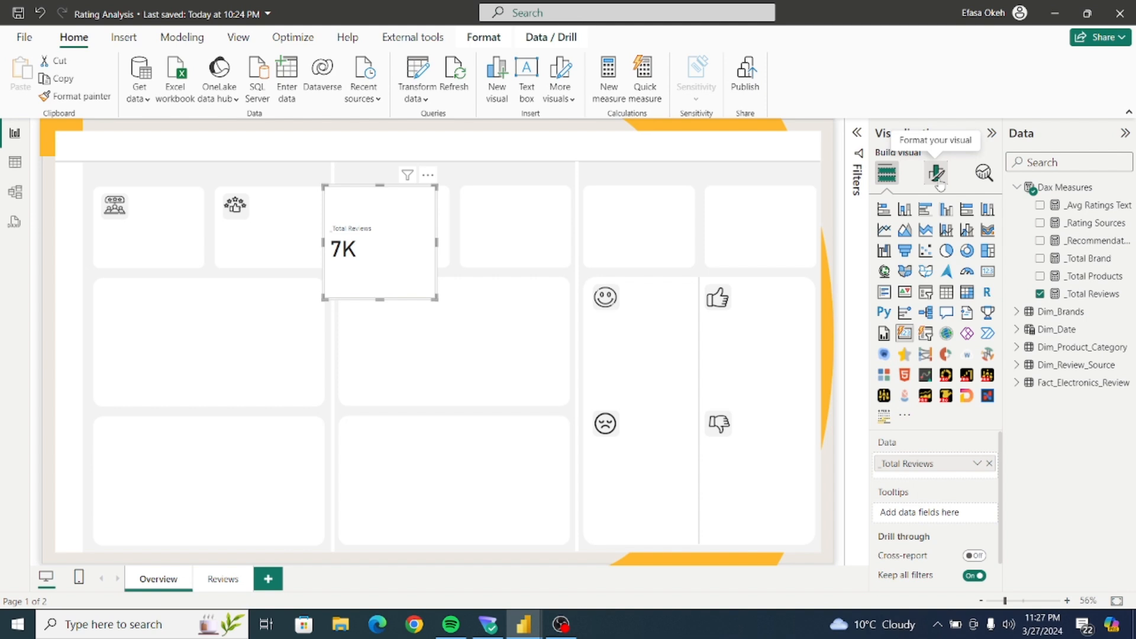
{"action": "left_click", "coordinate": [939, 184]}
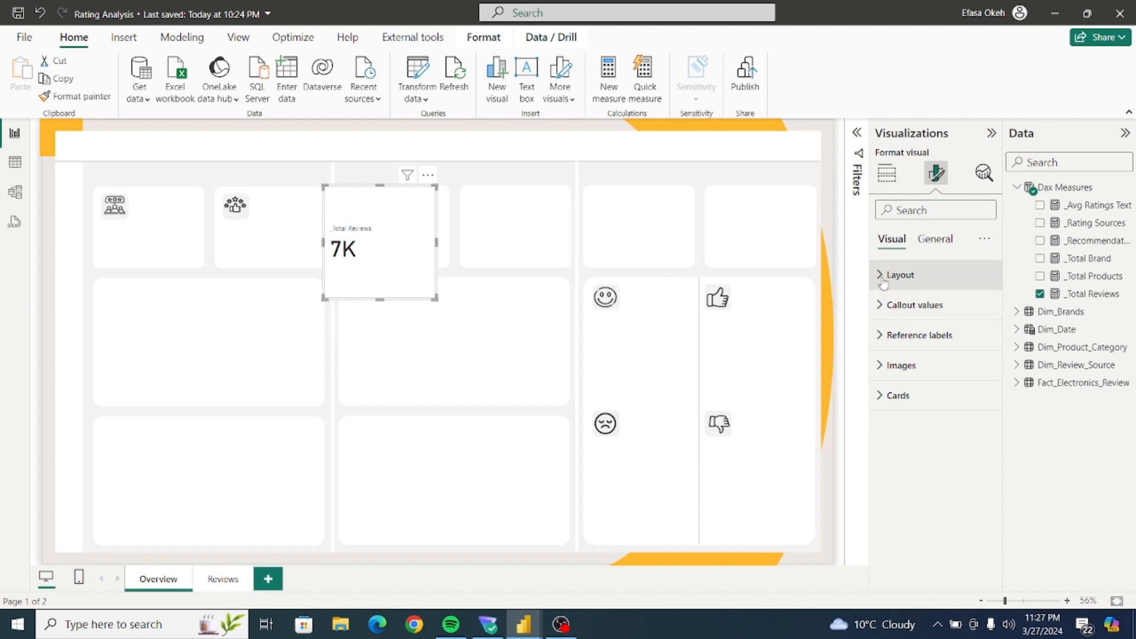
{"action": "left_click", "coordinate": [884, 306]}
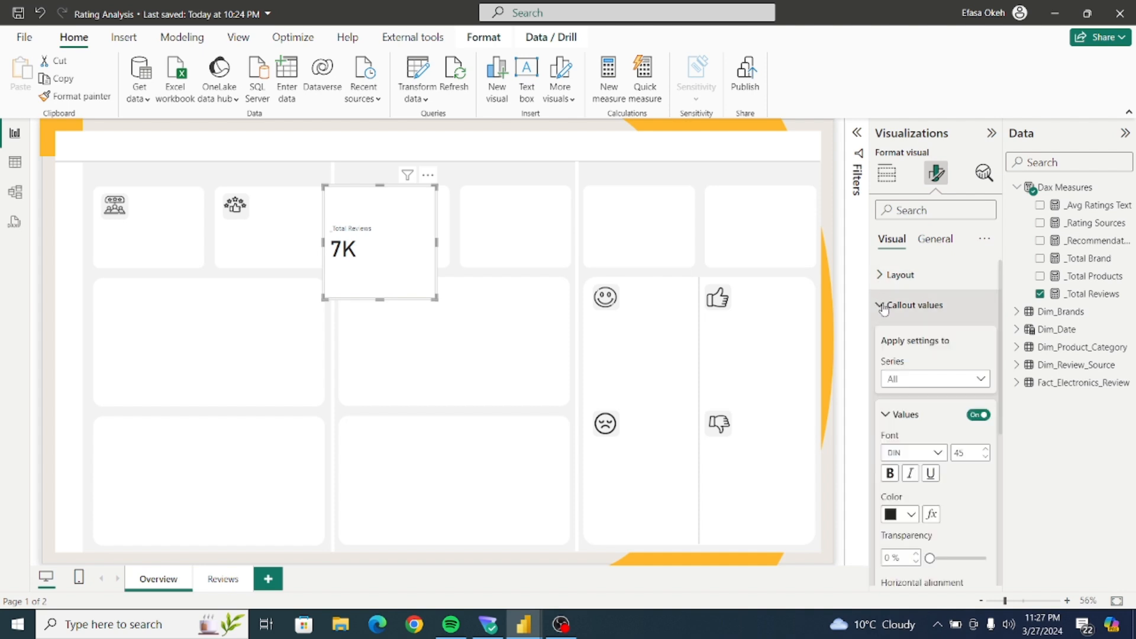
{"action": "left_click", "coordinate": [883, 307]}
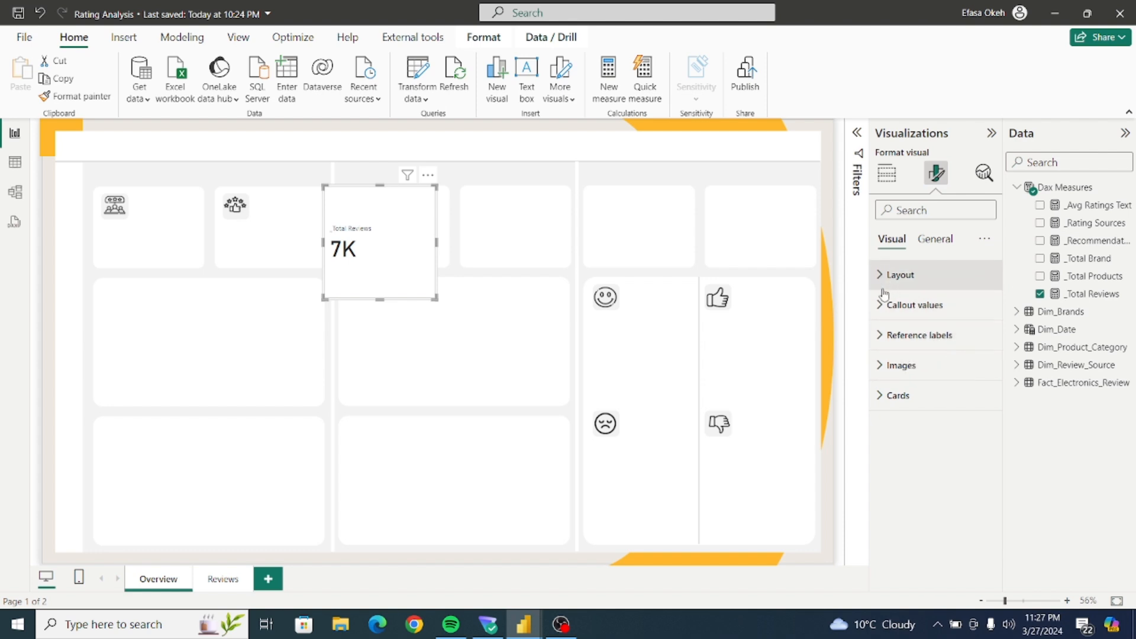
Turn off the background and border in the card settings of the _Total Reviews visual.
{"action": "left_click", "coordinate": [885, 395]}
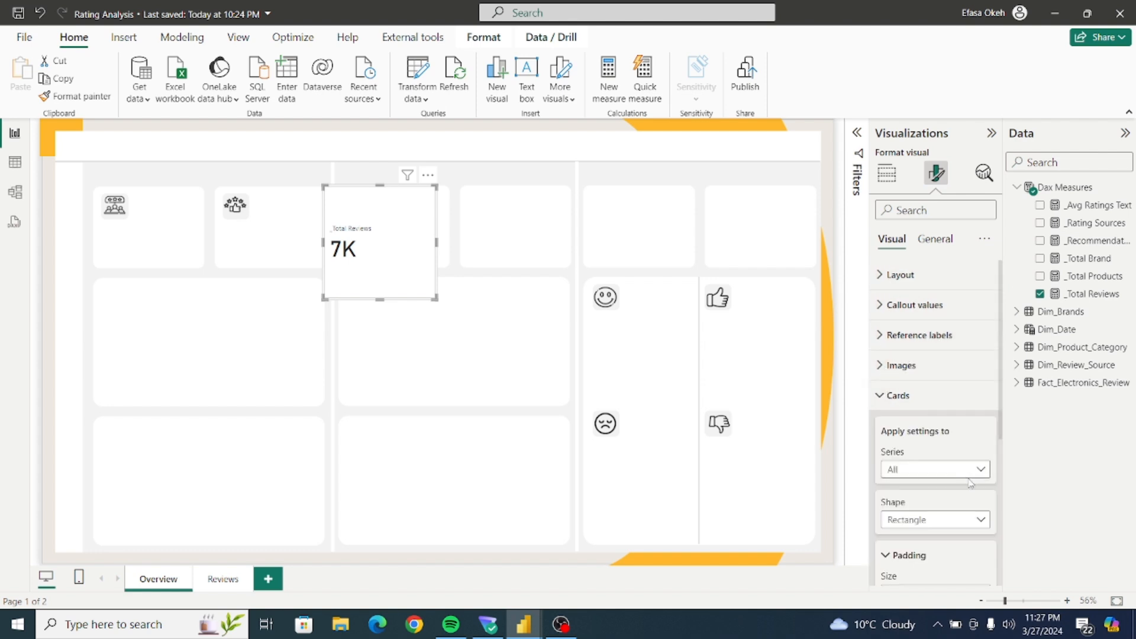
{"action": "scroll", "coordinate": [1002, 417], "scroll_direction": "down", "scroll_amount": 5}
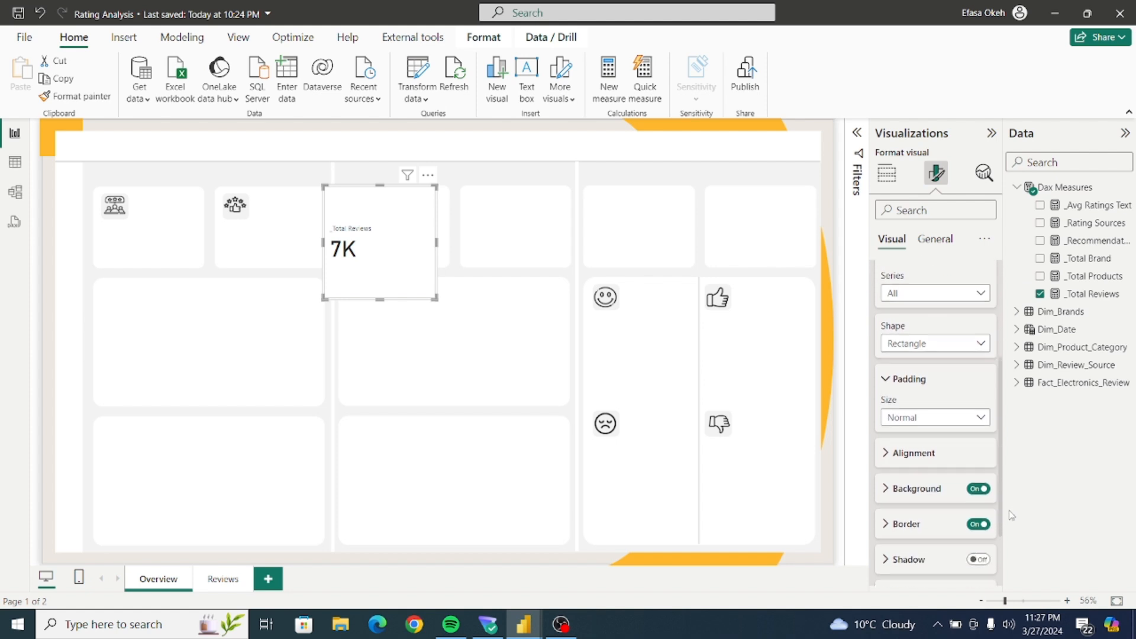
{"action": "left_click", "coordinate": [977, 485]}
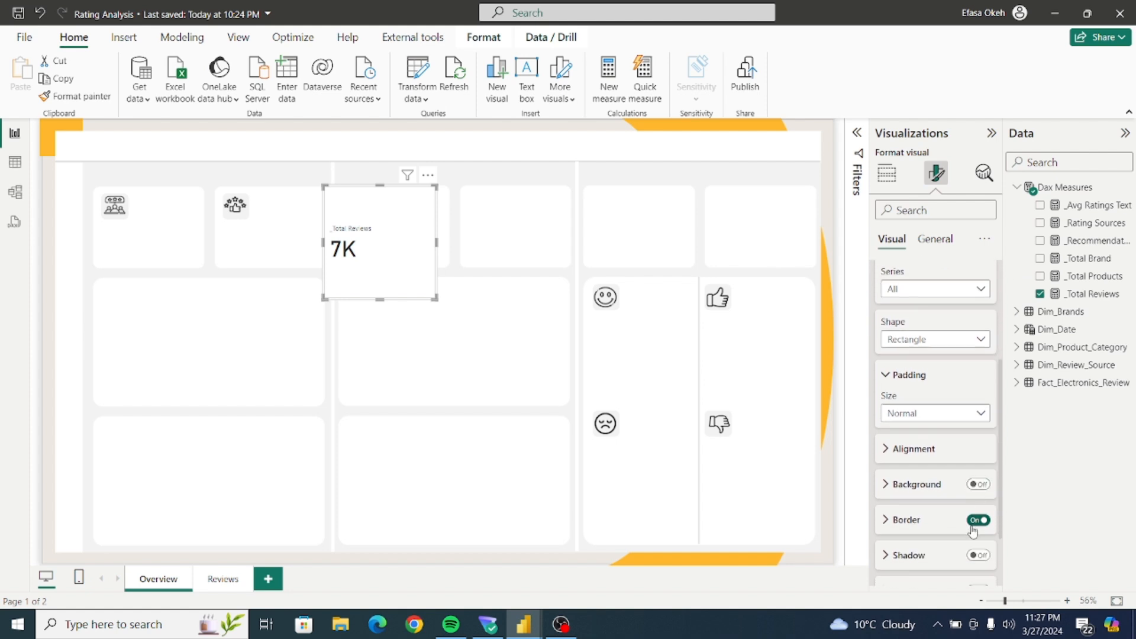
{"action": "left_click", "coordinate": [972, 521]}
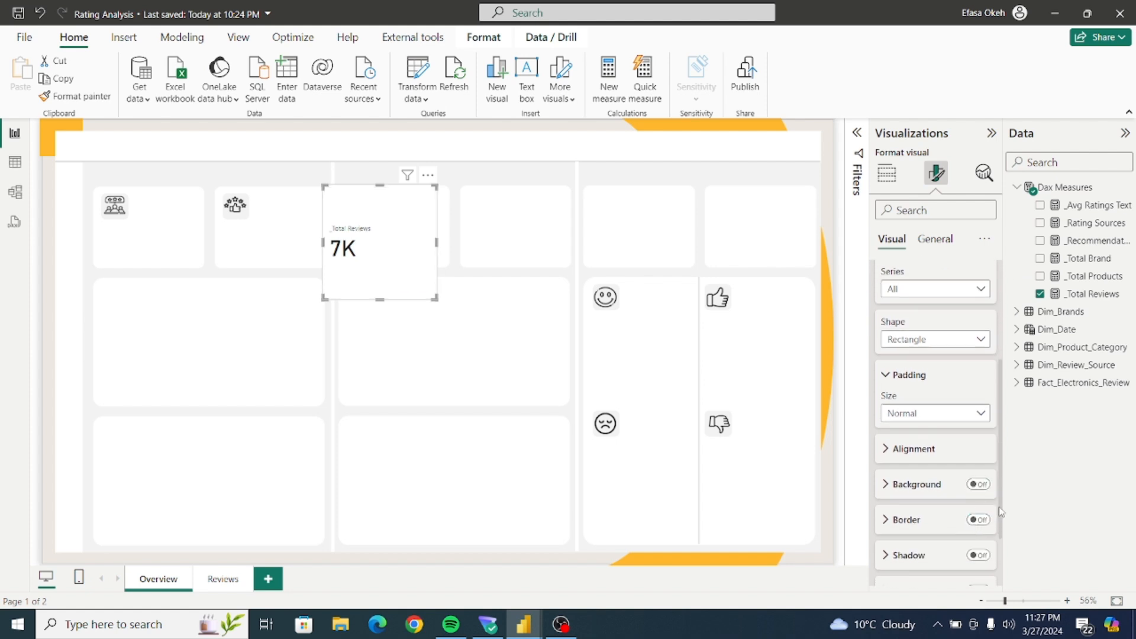
{"action": "scroll", "coordinate": [935, 414], "scroll_direction": "up", "scroll_amount": 3}
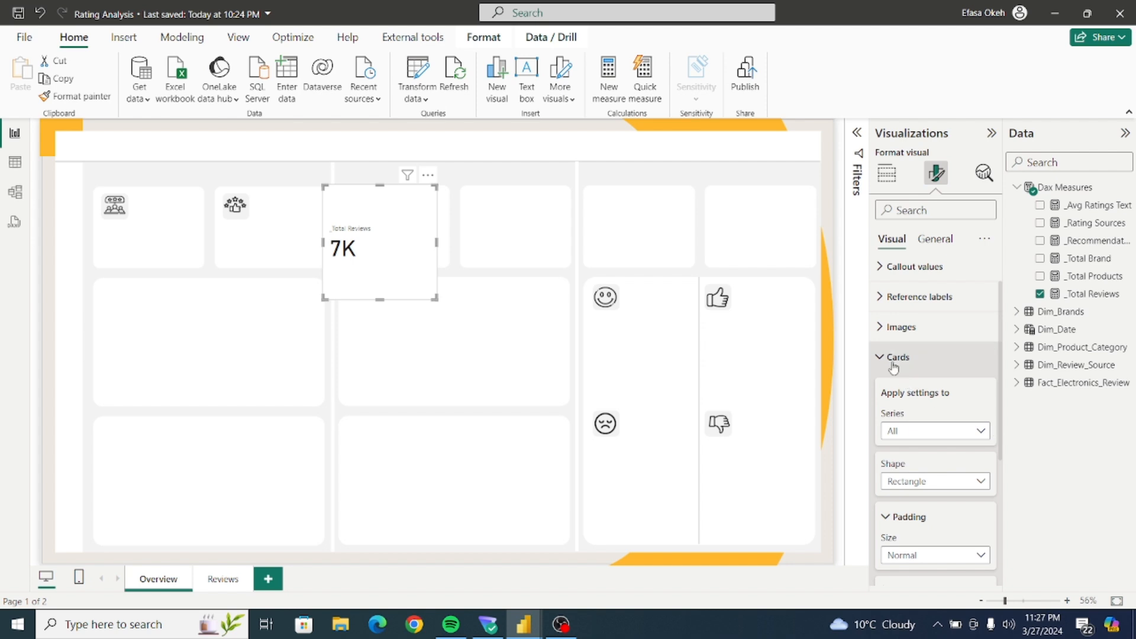
{"action": "left_click", "coordinate": [894, 367]}
Center the callout value horizontally and make the label of the _Total Reviews card bold.
{"action": "left_click", "coordinate": [923, 305]}
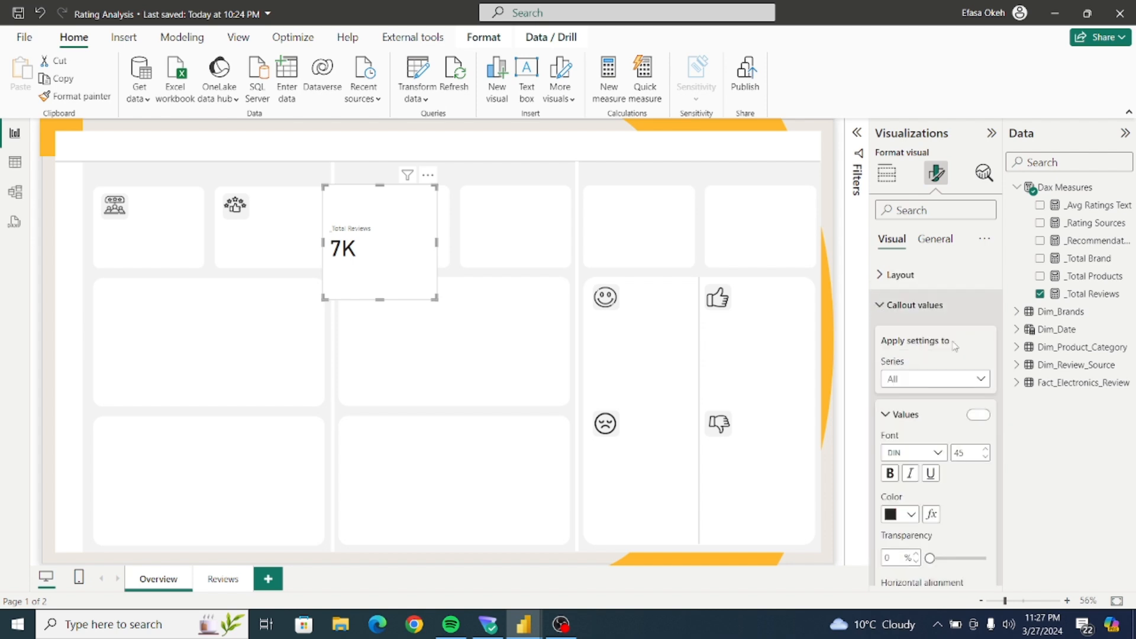
{"action": "scroll", "coordinate": [1002, 337], "scroll_direction": "down", "scroll_amount": 2}
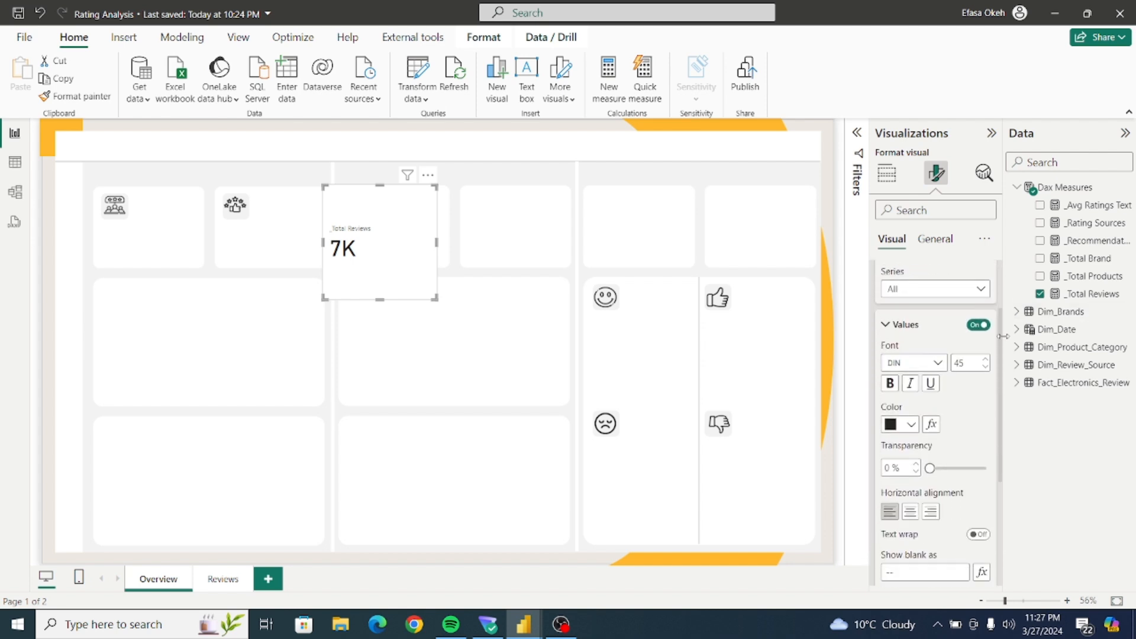
{"action": "scroll", "coordinate": [935, 414], "scroll_direction": "down", "scroll_amount": 3}
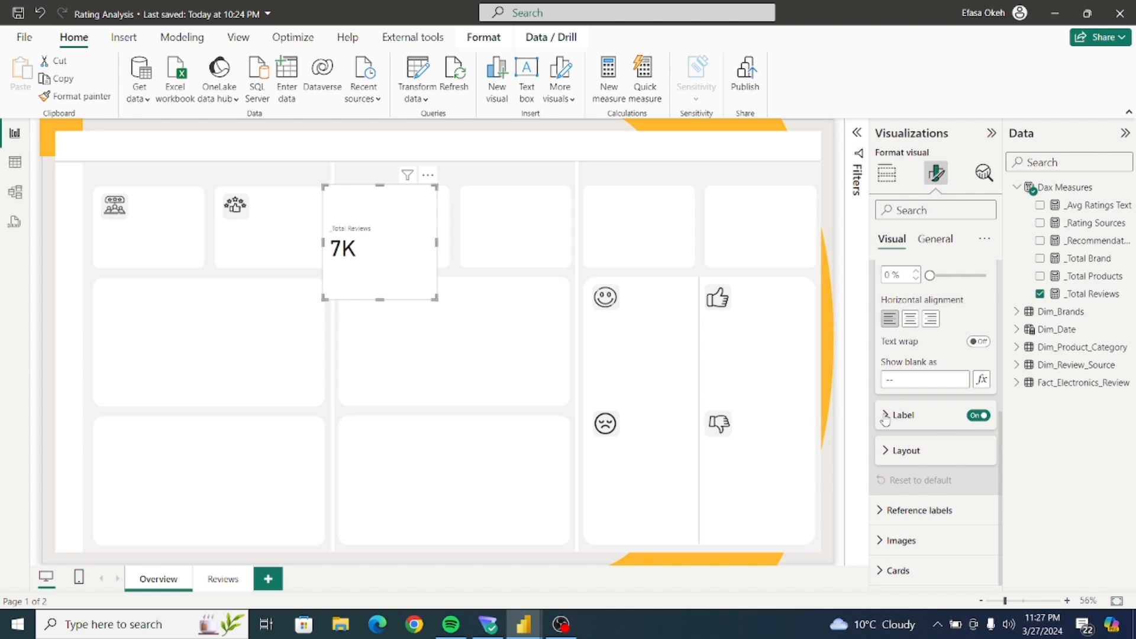
{"action": "left_click", "coordinate": [885, 417]}
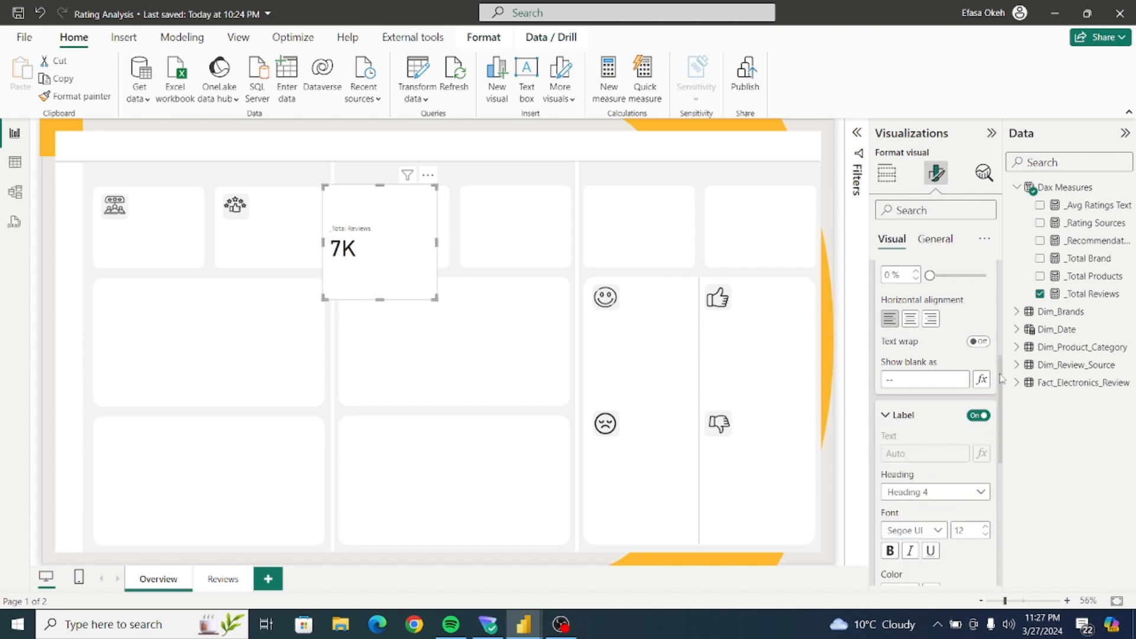
{"action": "scroll", "coordinate": [1000, 379], "scroll_direction": "down", "scroll_amount": 2}
{"action": "scroll", "coordinate": [993, 350], "scroll_direction": "up", "scroll_amount": 3}
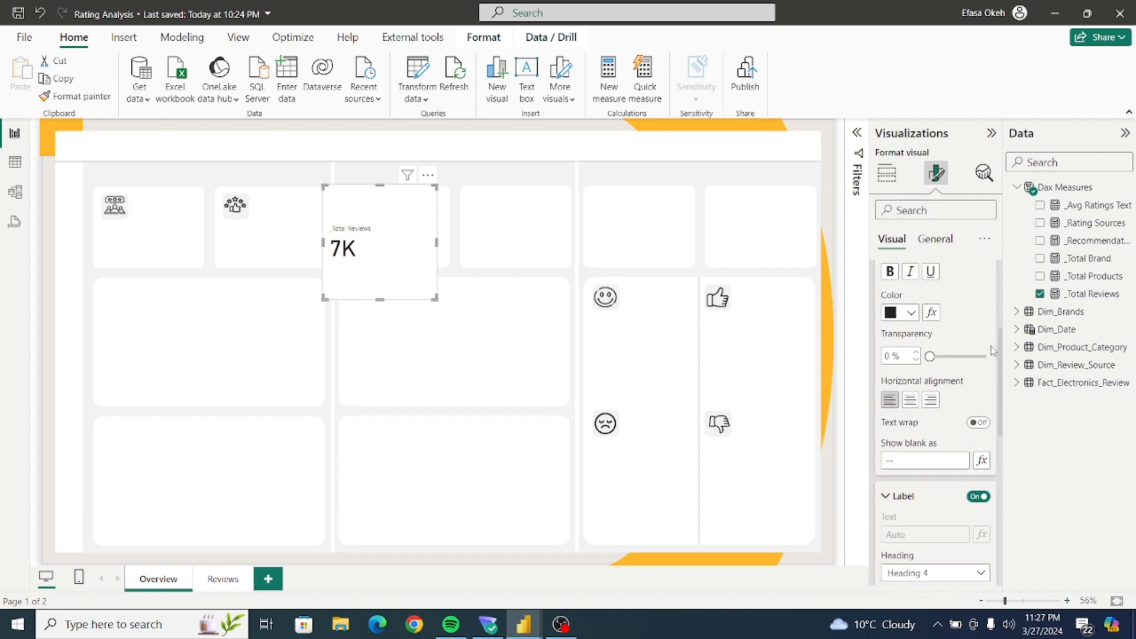
{"action": "left_click", "coordinate": [912, 401]}
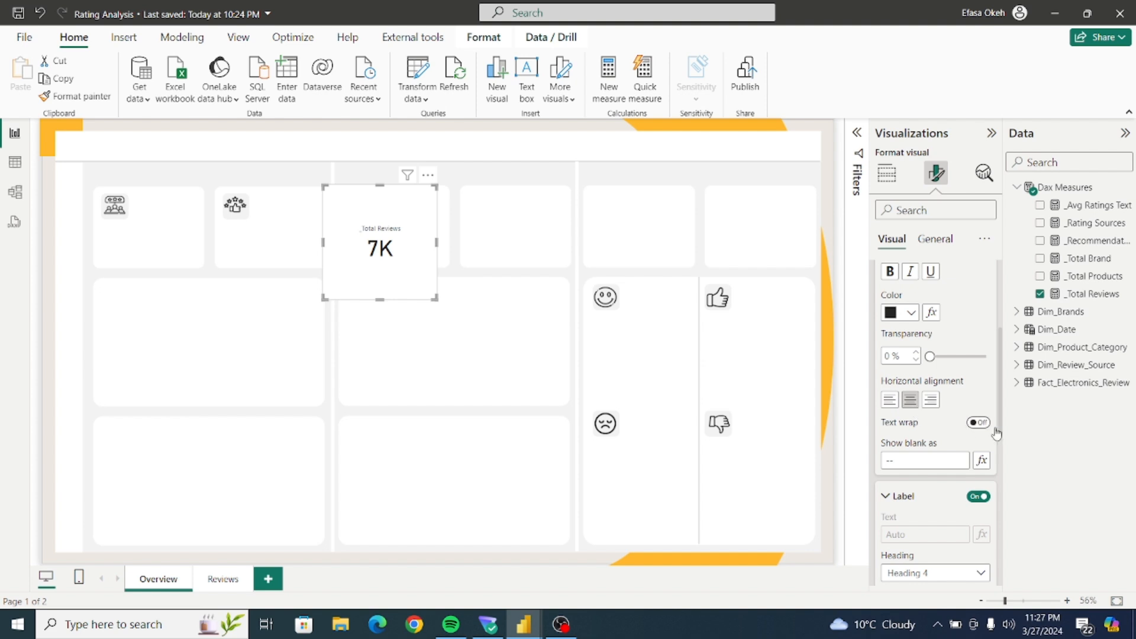
{"action": "scroll", "coordinate": [1001, 409], "scroll_direction": "down", "scroll_amount": 1}
{"action": "left_click_drag", "start_coordinate": [1001, 410], "coordinate": [1004, 479]}
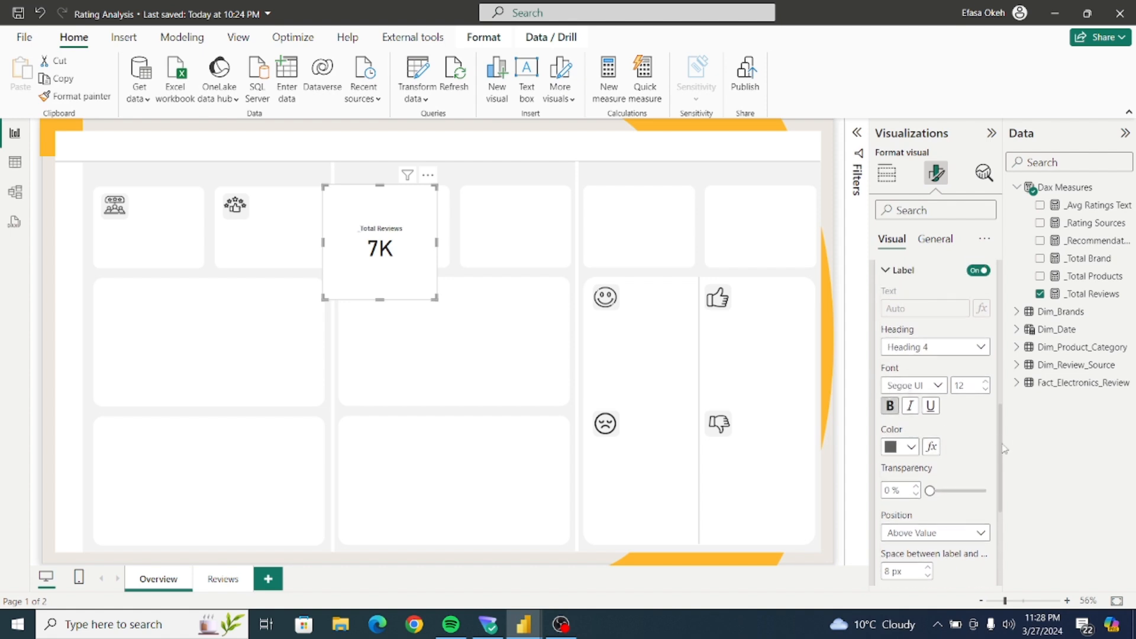
Apply the callout settings to the _Total Reviews series and set its display units to Thousands after trying None.
{"action": "left_click_drag", "start_coordinate": [998, 444], "coordinate": [995, 307]}
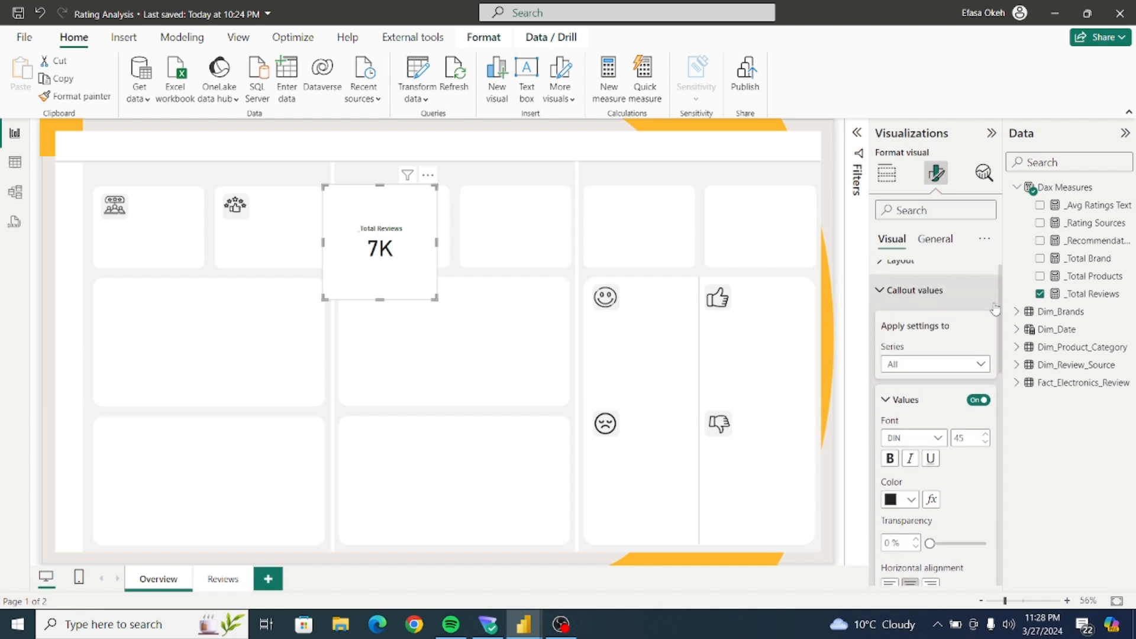
{"action": "left_click", "coordinate": [920, 367]}
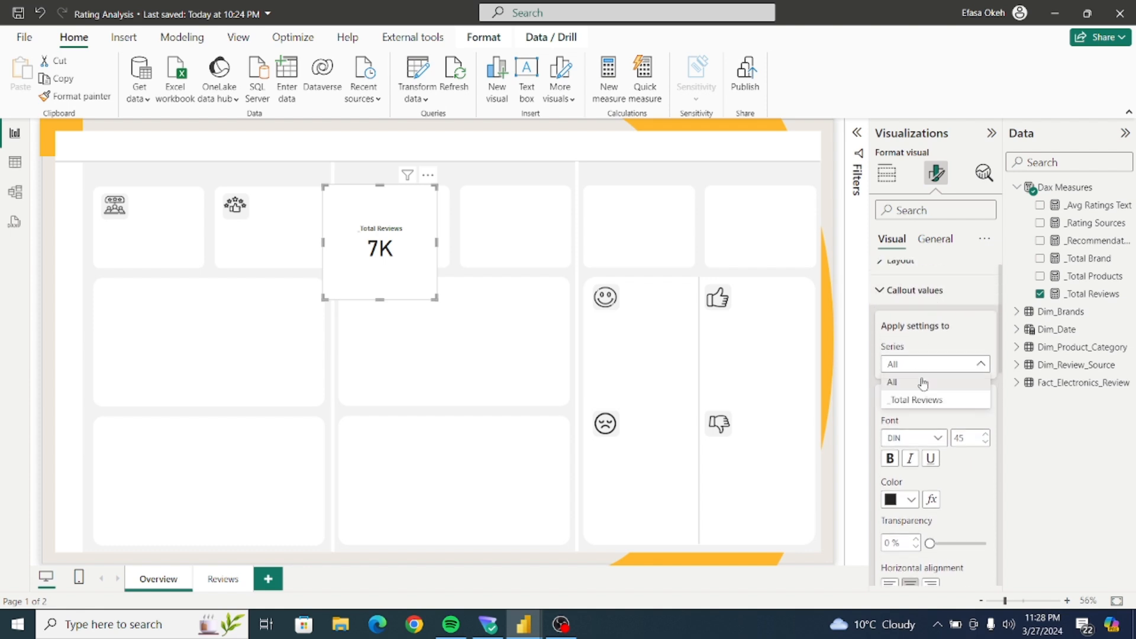
{"action": "left_click", "coordinate": [918, 396]}
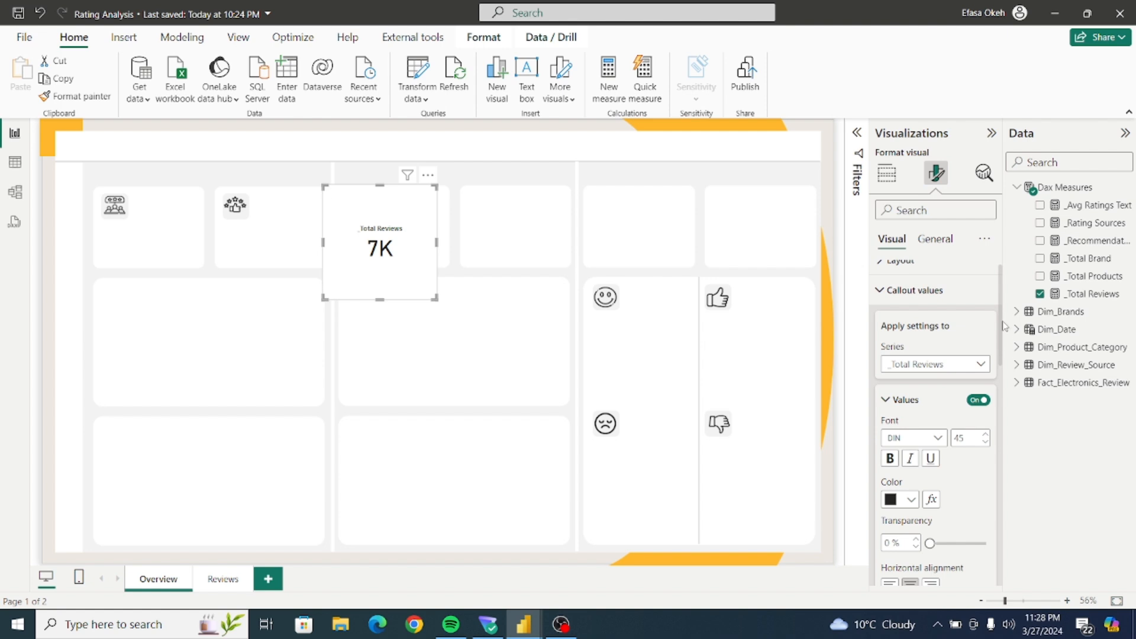
{"action": "left_click_drag", "start_coordinate": [1000, 318], "coordinate": [1010, 401]}
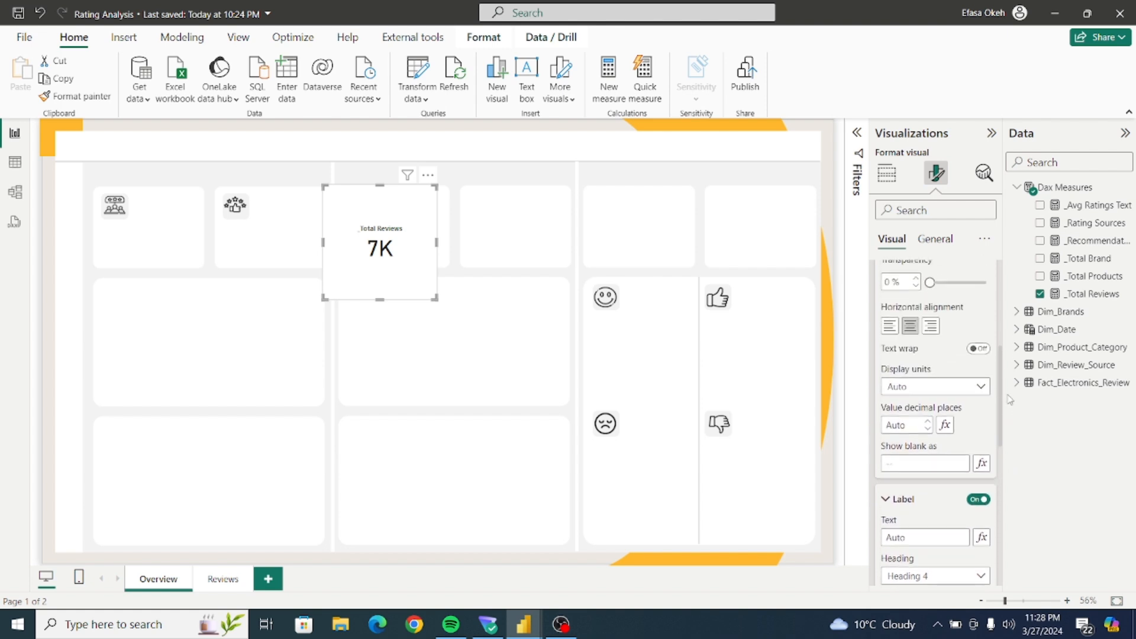
{"action": "left_click", "coordinate": [931, 390]}
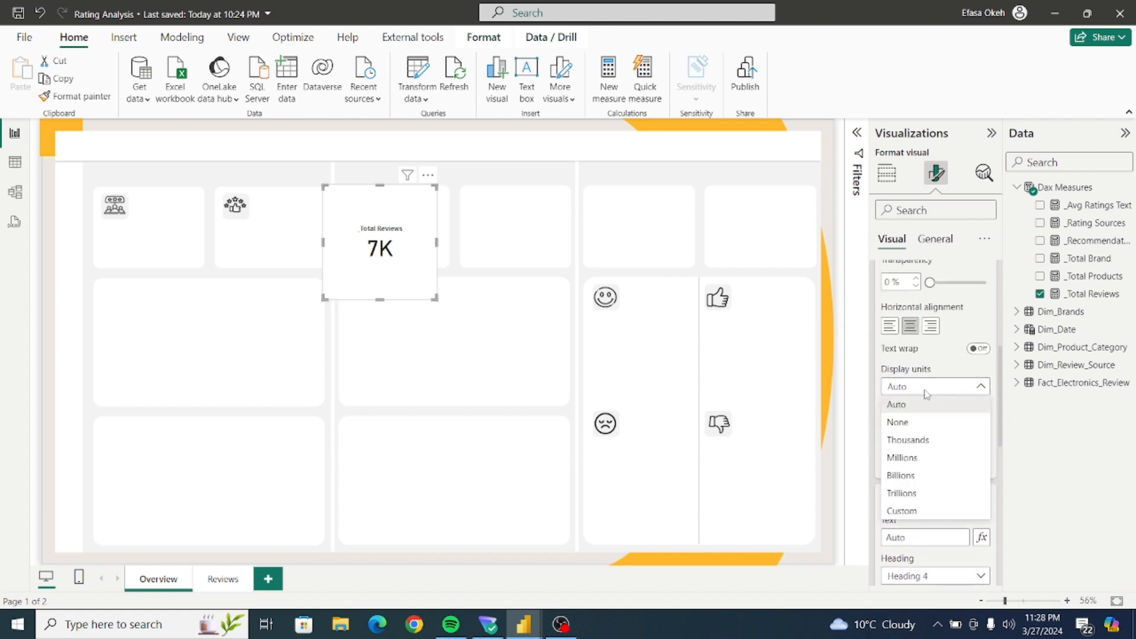
{"action": "left_click", "coordinate": [918, 427]}
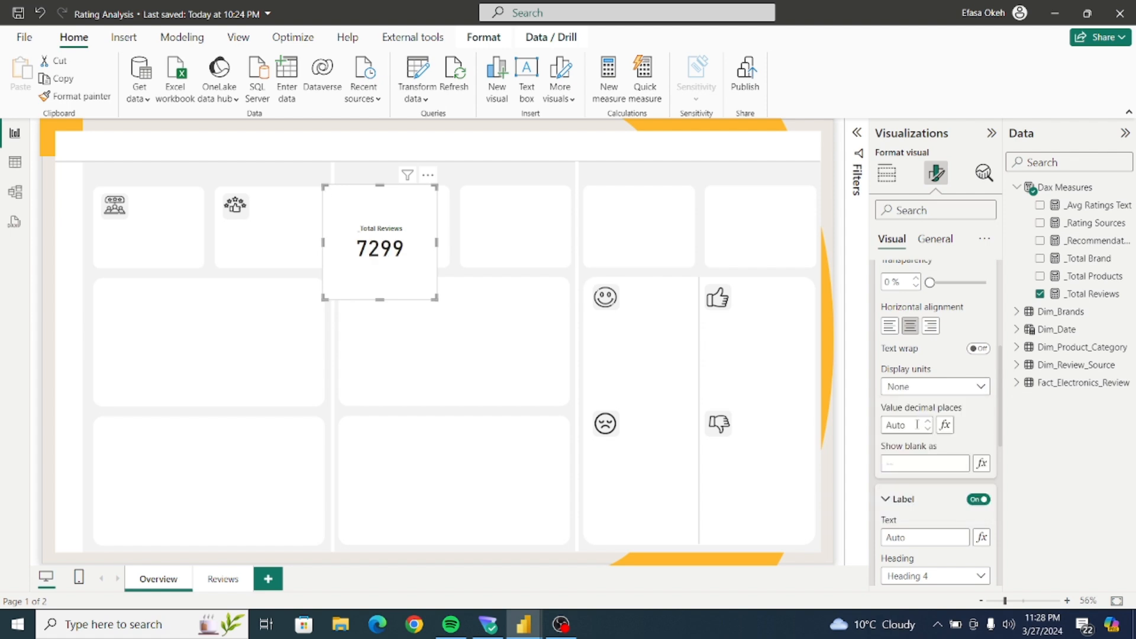
{"action": "left_click", "coordinate": [915, 393]}
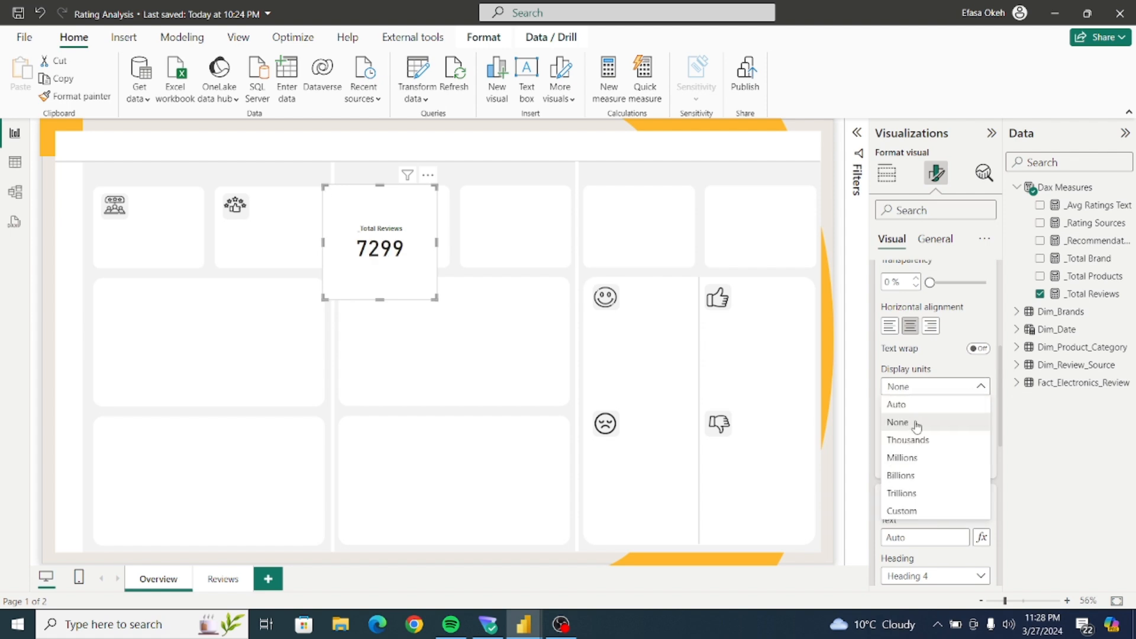
{"action": "left_click", "coordinate": [911, 440]}
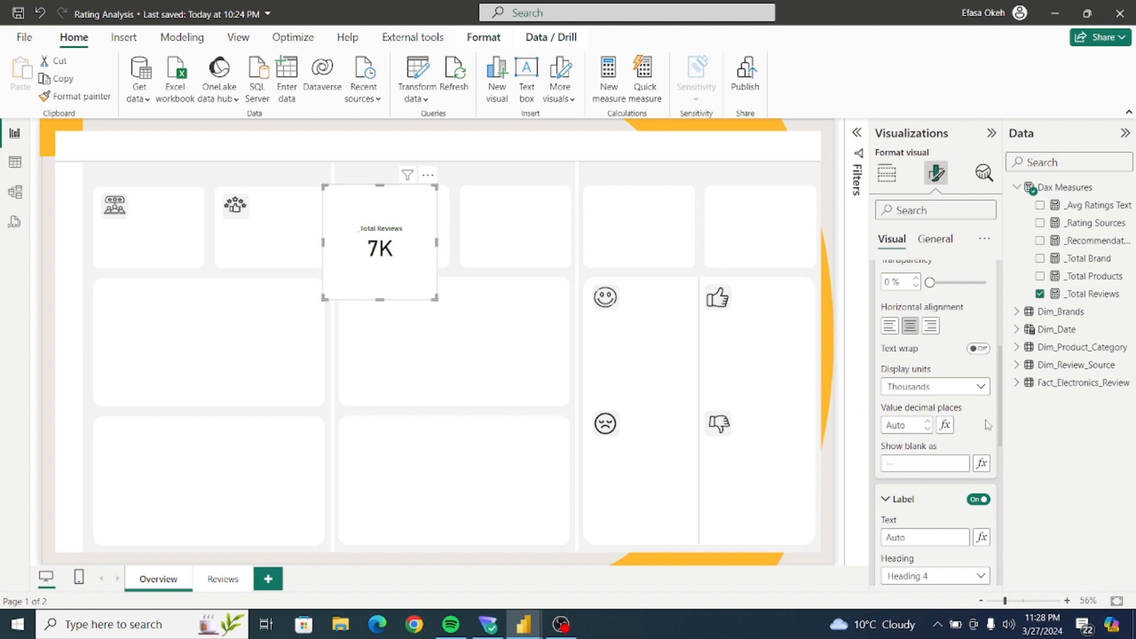
Change the _Total Reviews label's font color to a darker shade and collapse the label and value settings.
{"action": "left_click_drag", "start_coordinate": [1000, 426], "coordinate": [1002, 474]}
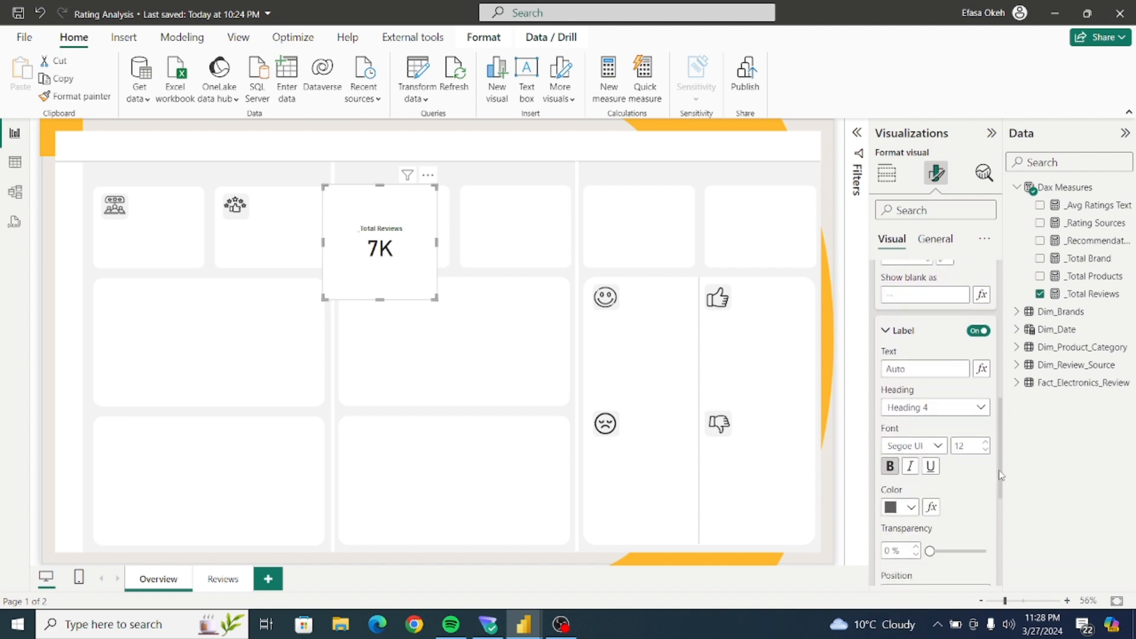
{"action": "left_click", "coordinate": [912, 508]}
{"action": "left_click", "coordinate": [921, 390]}
{"action": "left_click", "coordinate": [887, 338]}
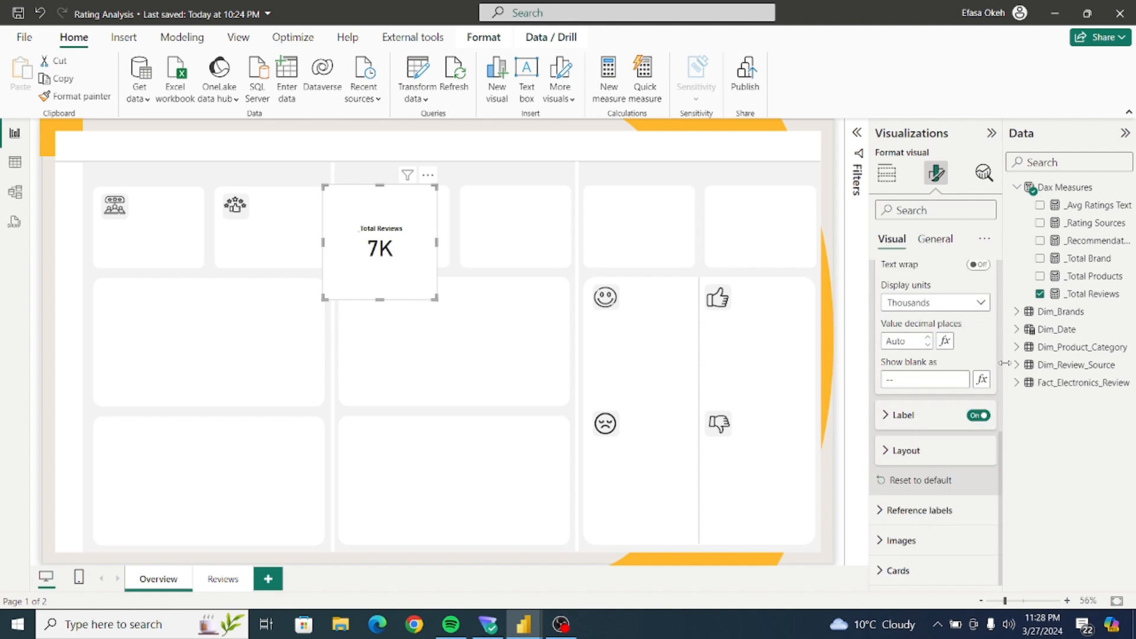
{"action": "scroll", "coordinate": [1002, 452], "scroll_direction": "up", "scroll_amount": 5}
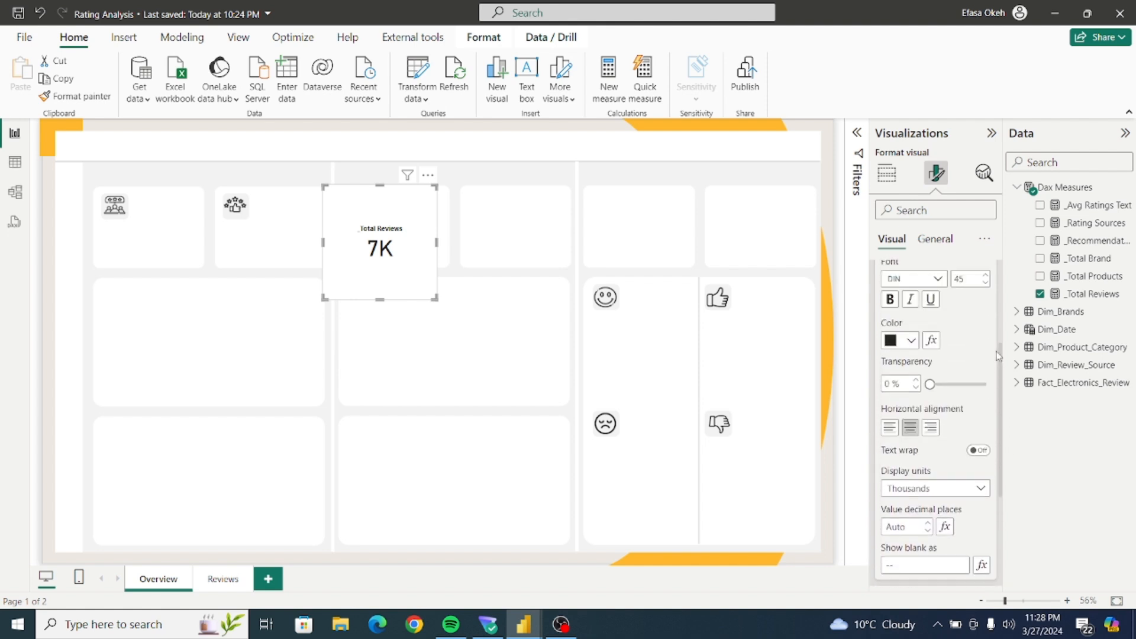
{"action": "left_click", "coordinate": [886, 381]}
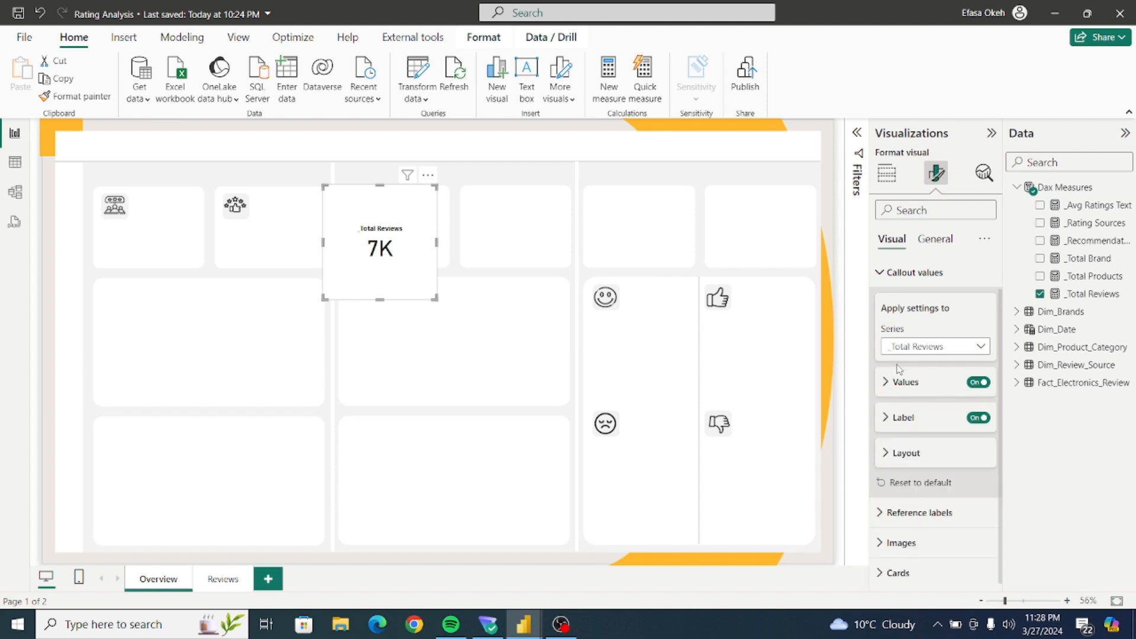
Collapse the callout value settings and turn off the background effect of the _Total Reviews card visual.
{"action": "scroll", "coordinate": [1000, 364], "scroll_direction": "up", "scroll_amount": 1}
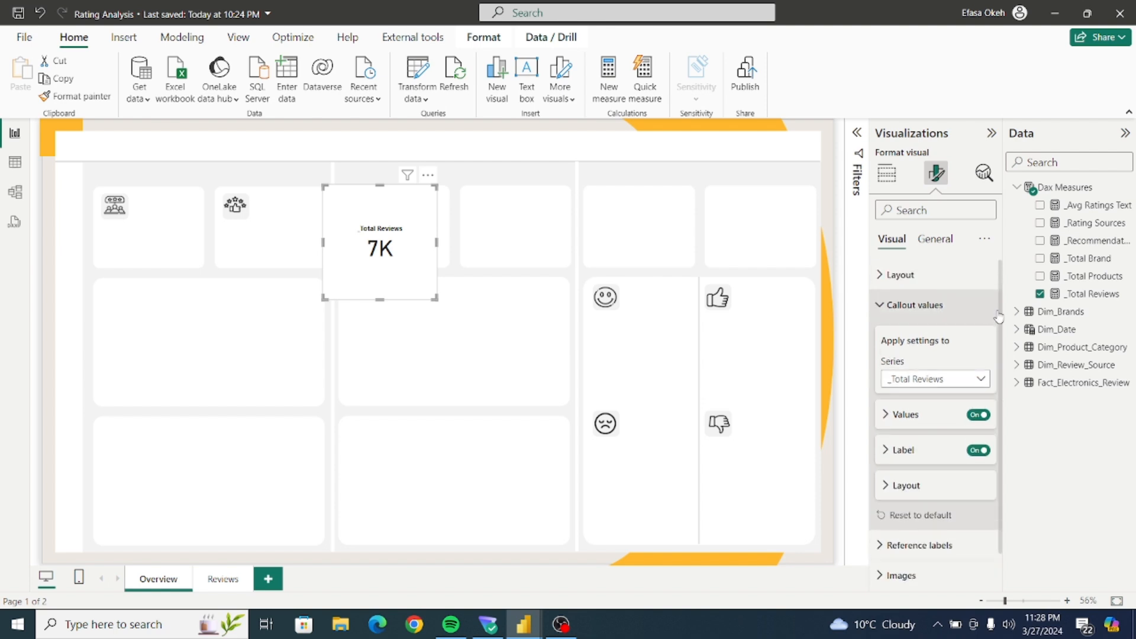
{"action": "left_click", "coordinate": [880, 305]}
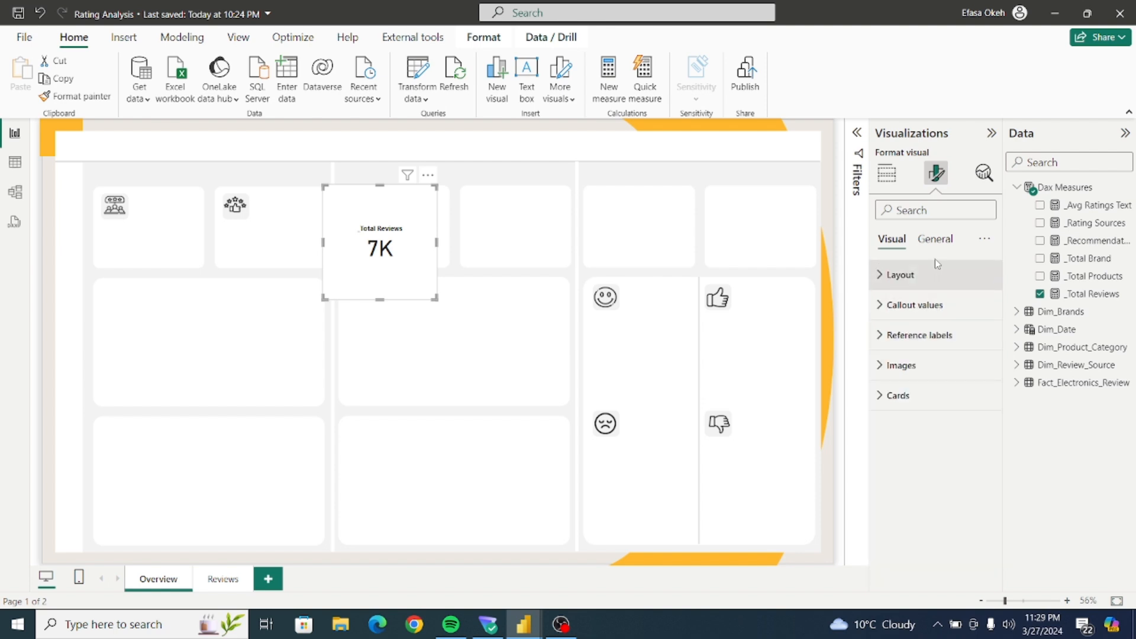
{"action": "left_click", "coordinate": [935, 239]}
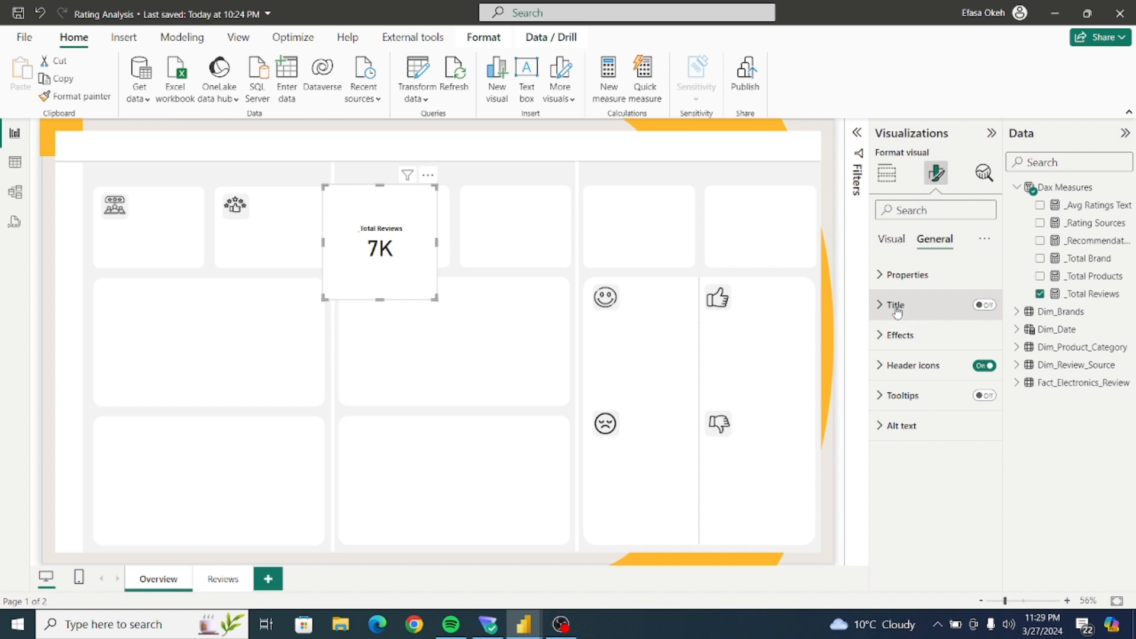
{"action": "left_click", "coordinate": [906, 333]}
{"action": "left_click", "coordinate": [973, 371]}
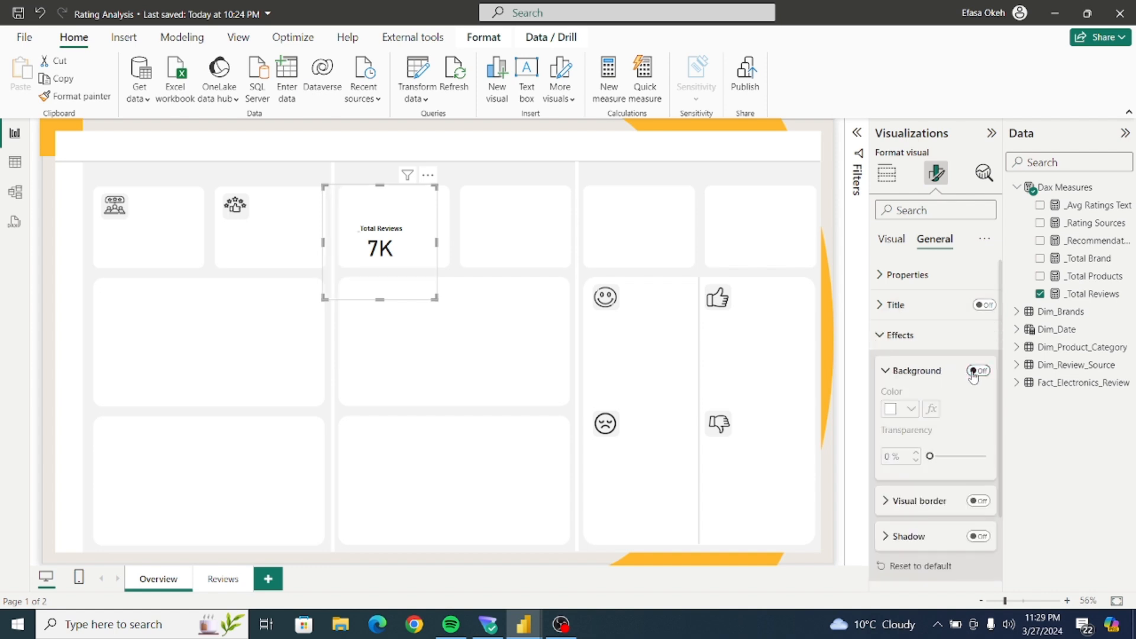
{"action": "left_click", "coordinate": [885, 335]}
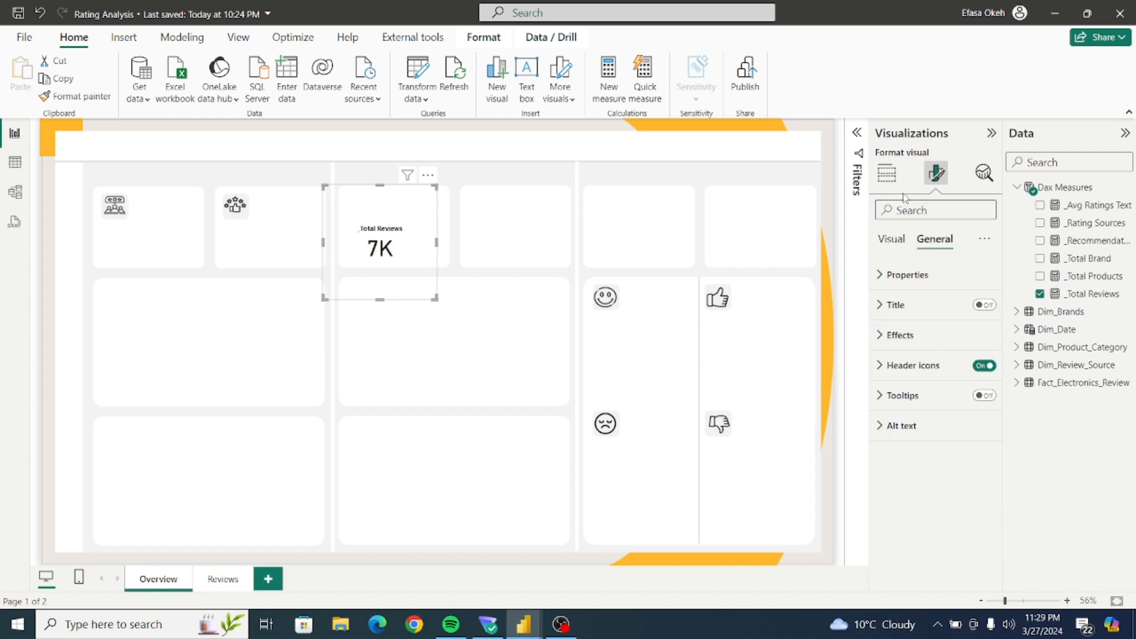
Rename the card's data field for this visual as Total Reviews, without the leading underscore.
{"action": "left_click", "coordinate": [894, 181]}
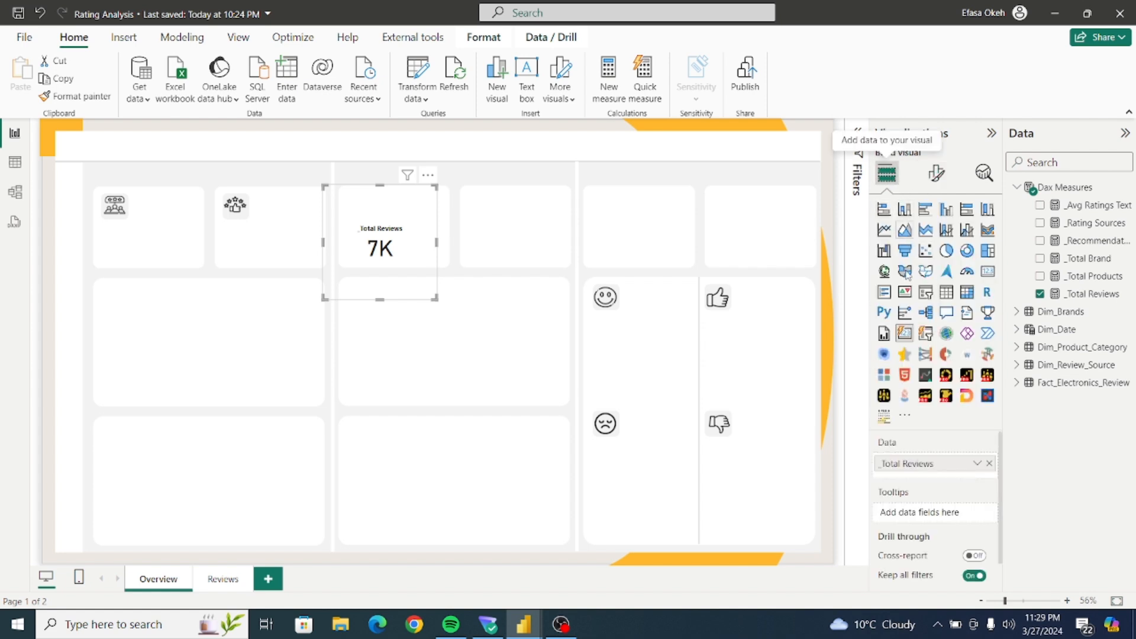
{"action": "double_click", "coordinate": [888, 467]}
{"action": "left_click", "coordinate": [886, 466]}
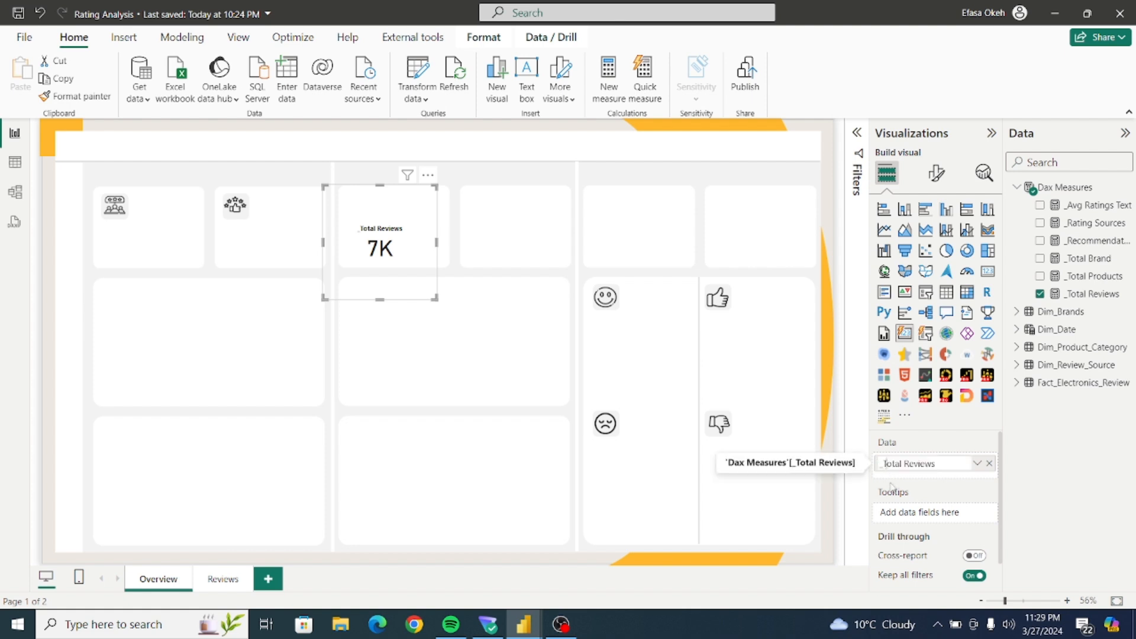
{"action": "key", "text": "BackSpace"}
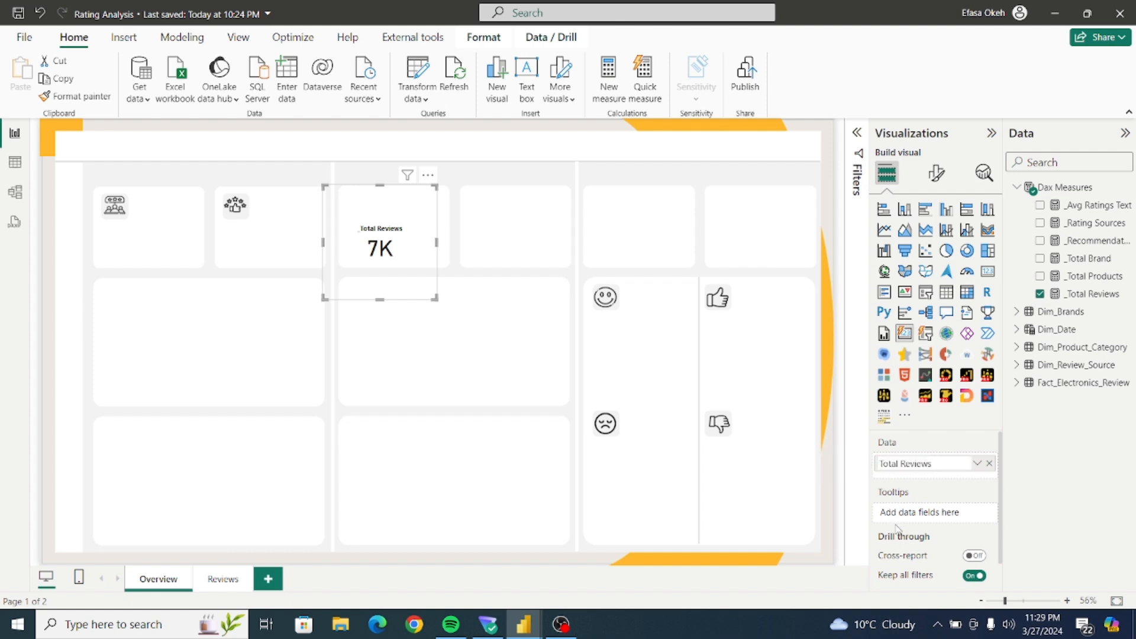
{"action": "key", "text": "Return"}
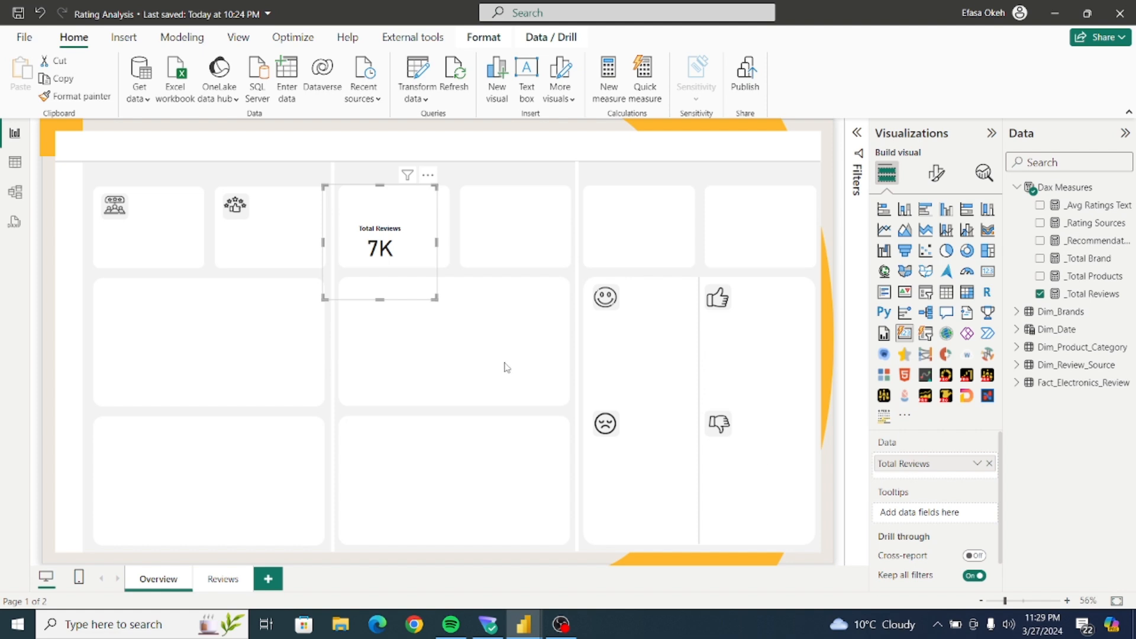
Shrink the Total Reviews card and place it in the first tile of the top row, beside the reviewers icon.
{"action": "left_click_drag", "start_coordinate": [438, 302], "coordinate": [187, 237]}
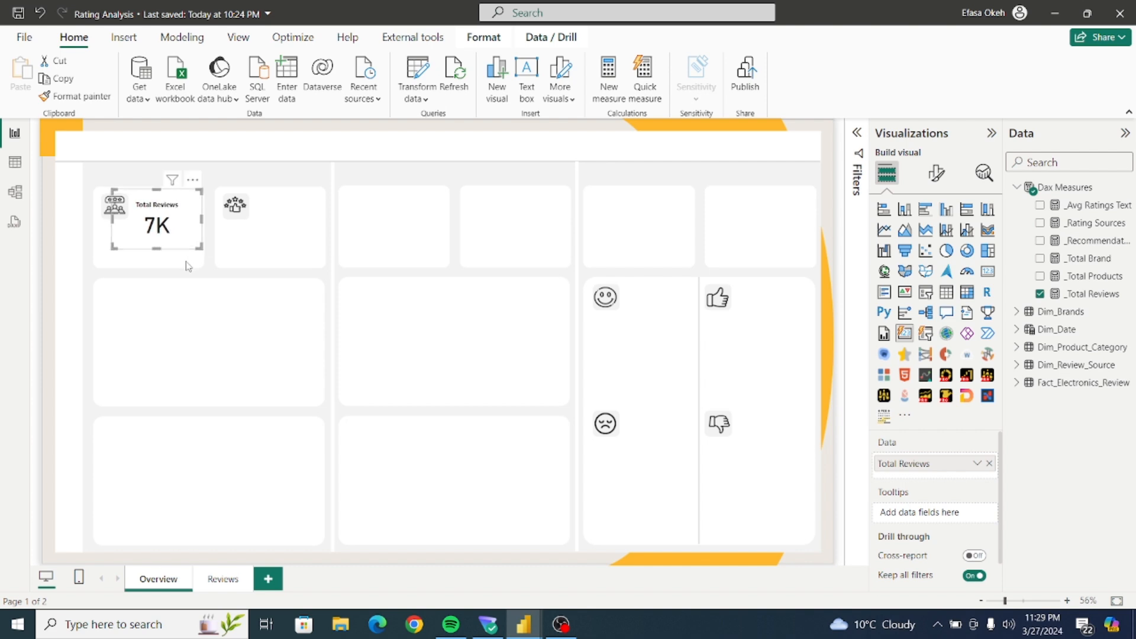
{"action": "left_click", "coordinate": [188, 266]}
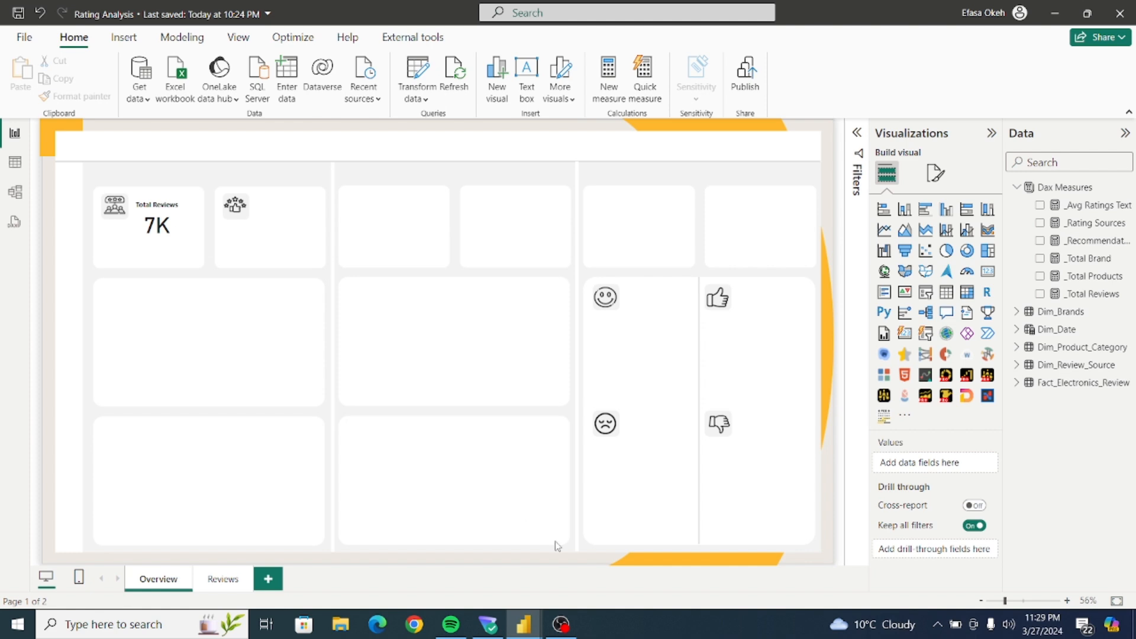
{"action": "mouse_move", "coordinate": [524, 624]}
{"action": "mouse_move", "coordinate": [435, 569]}
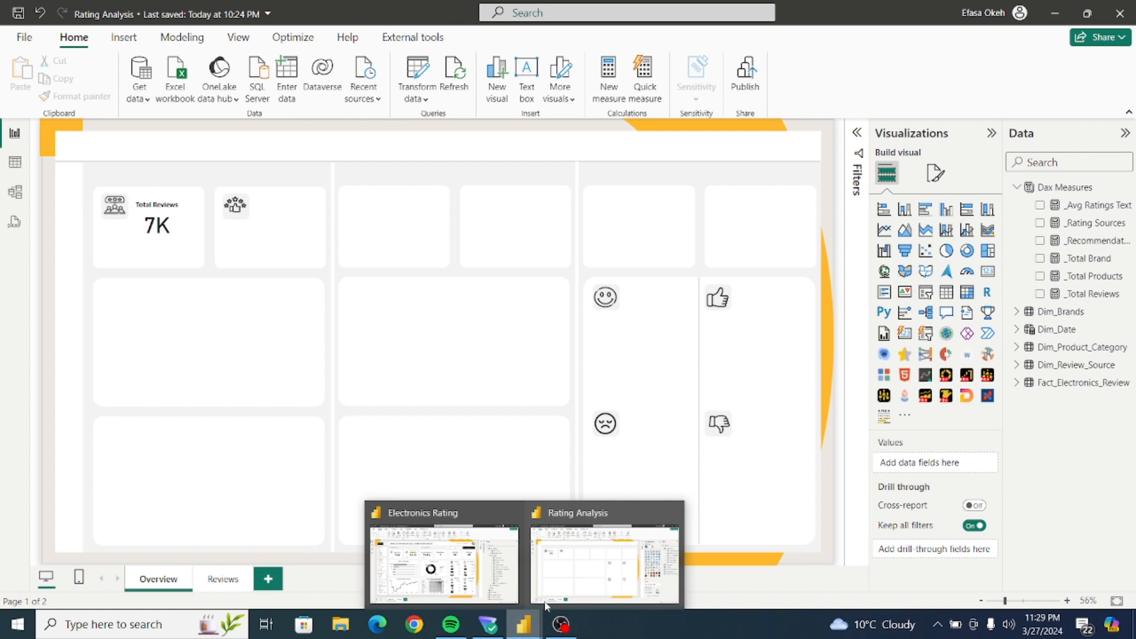
{"action": "left_click", "coordinate": [583, 581]}
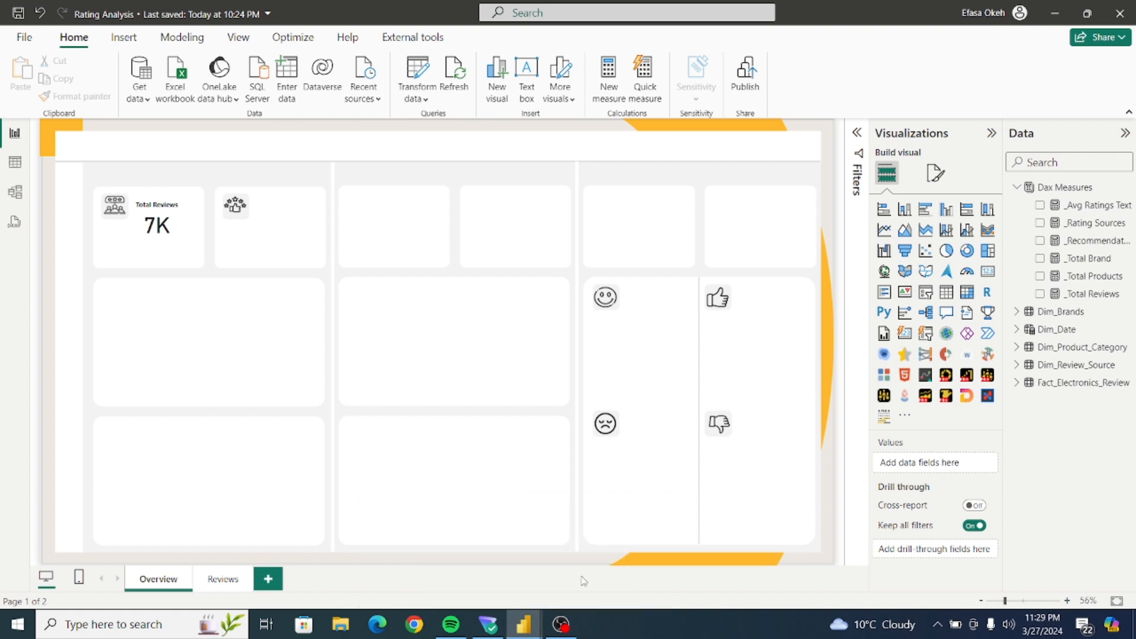
Duplicate the Total Reviews card into the second tile beside the stars icon and align the original card with the copy.
{"action": "left_click", "coordinate": [176, 232]}
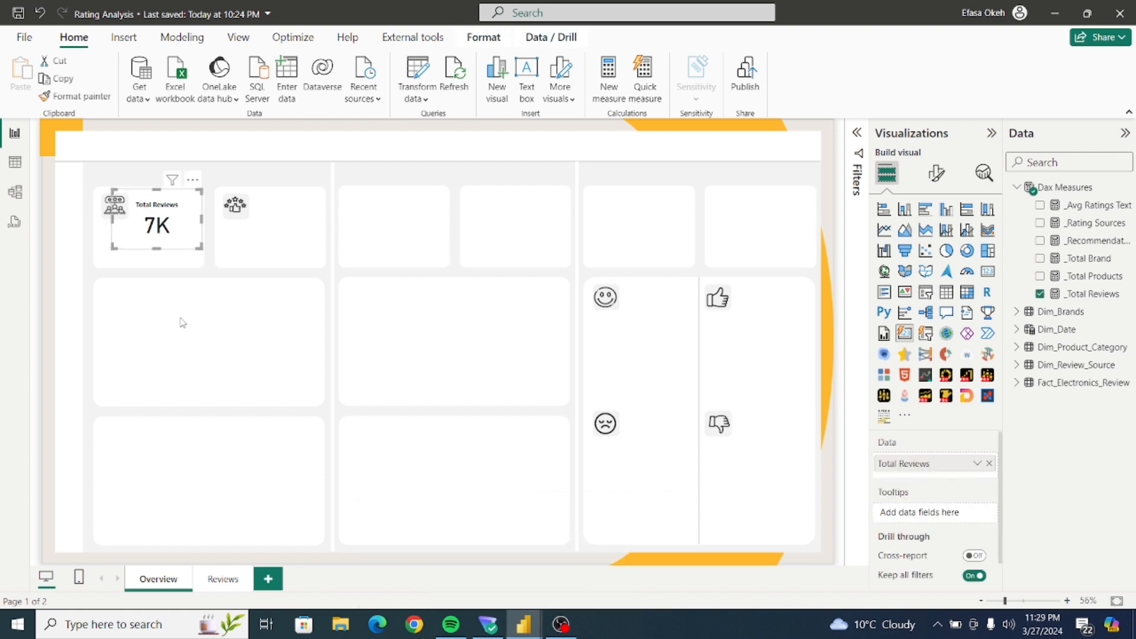
{"action": "left_click", "coordinate": [63, 79]}
{"action": "left_click", "coordinate": [28, 76]}
{"action": "left_click_drag", "start_coordinate": [157, 224], "coordinate": [280, 229]}
{"action": "left_click_drag", "start_coordinate": [181, 223], "coordinate": [183, 226]}
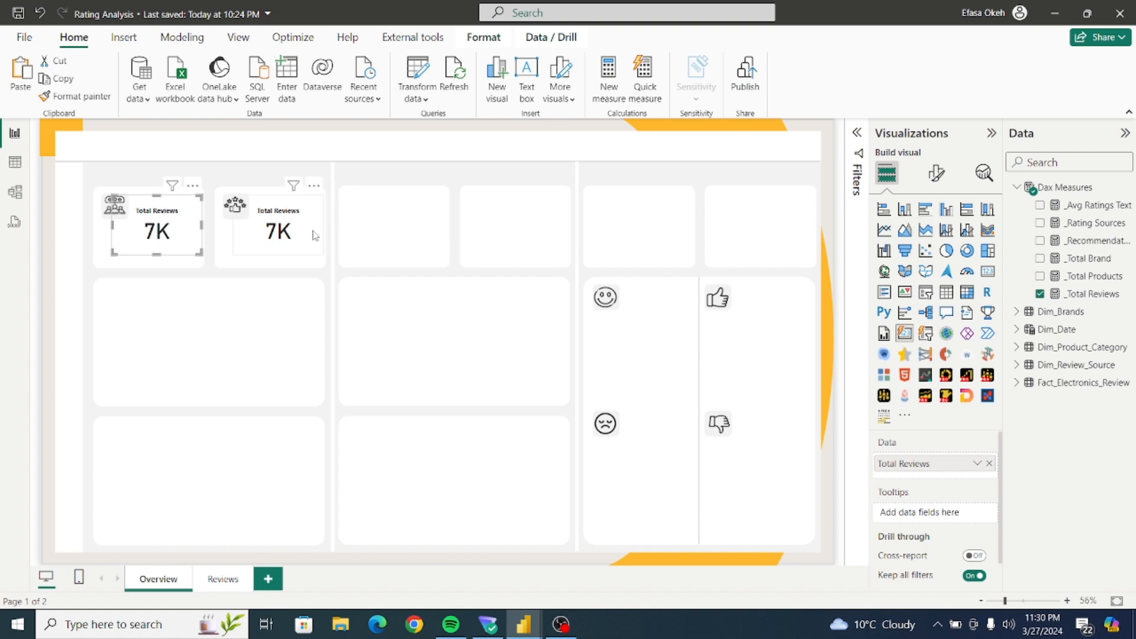
Replace the measure in the second tile's card with _Avg Ratings Text and rename the field as Average Ratings.
{"action": "left_click", "coordinate": [311, 235]}
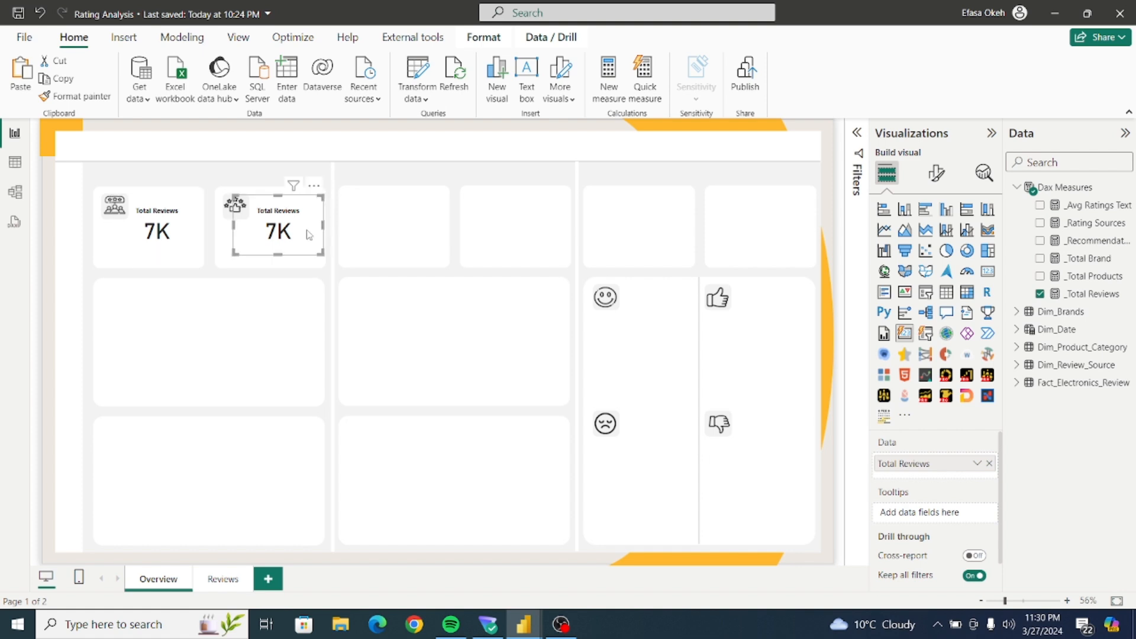
{"action": "left_click", "coordinate": [987, 465]}
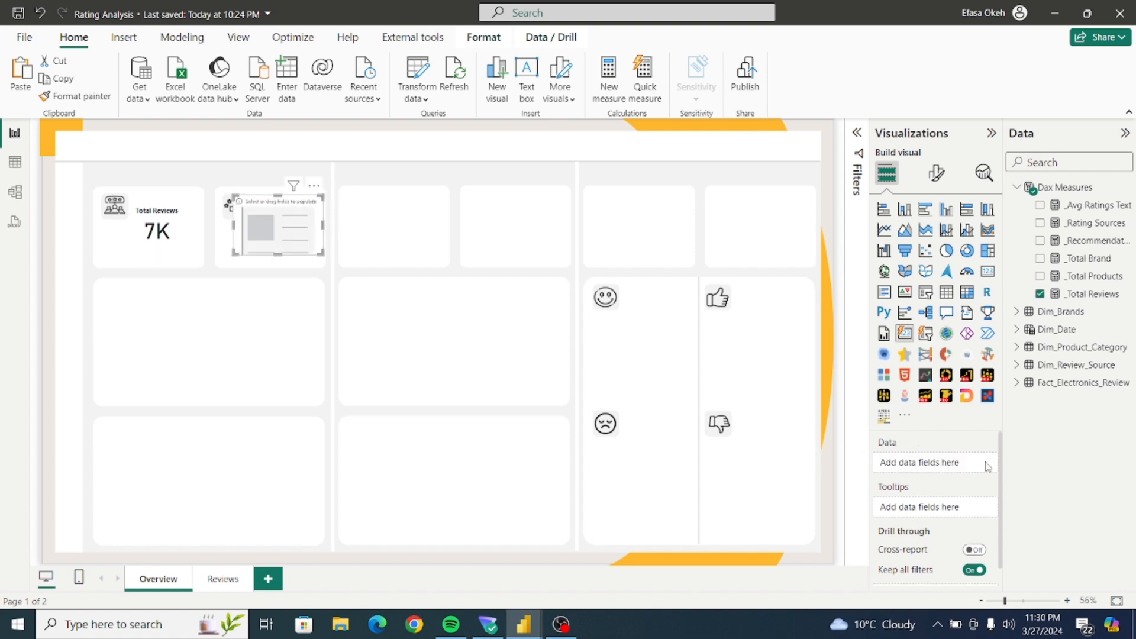
{"action": "left_click", "coordinate": [1040, 205]}
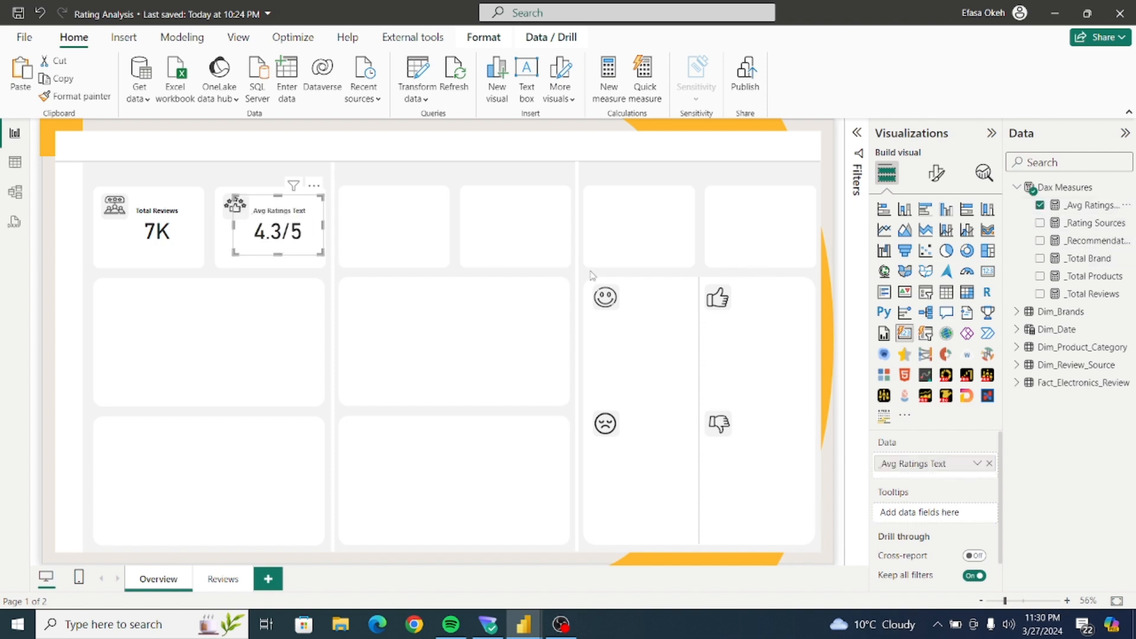
{"action": "double_click", "coordinate": [887, 466]}
{"action": "key", "text": "Home"}
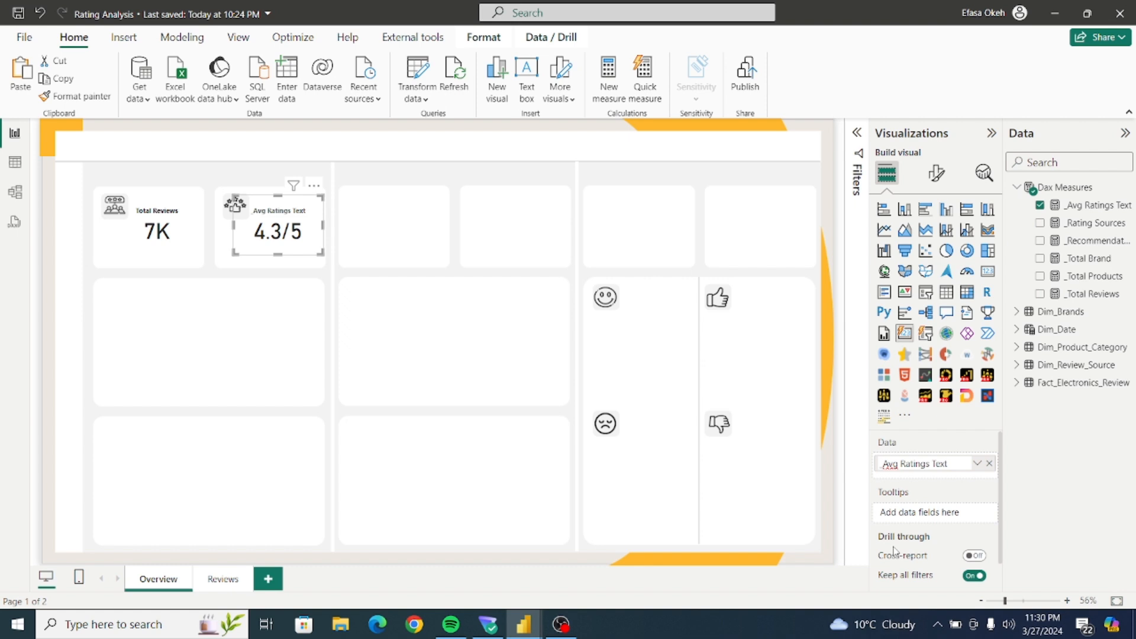
{"action": "key", "text": "Delete"}
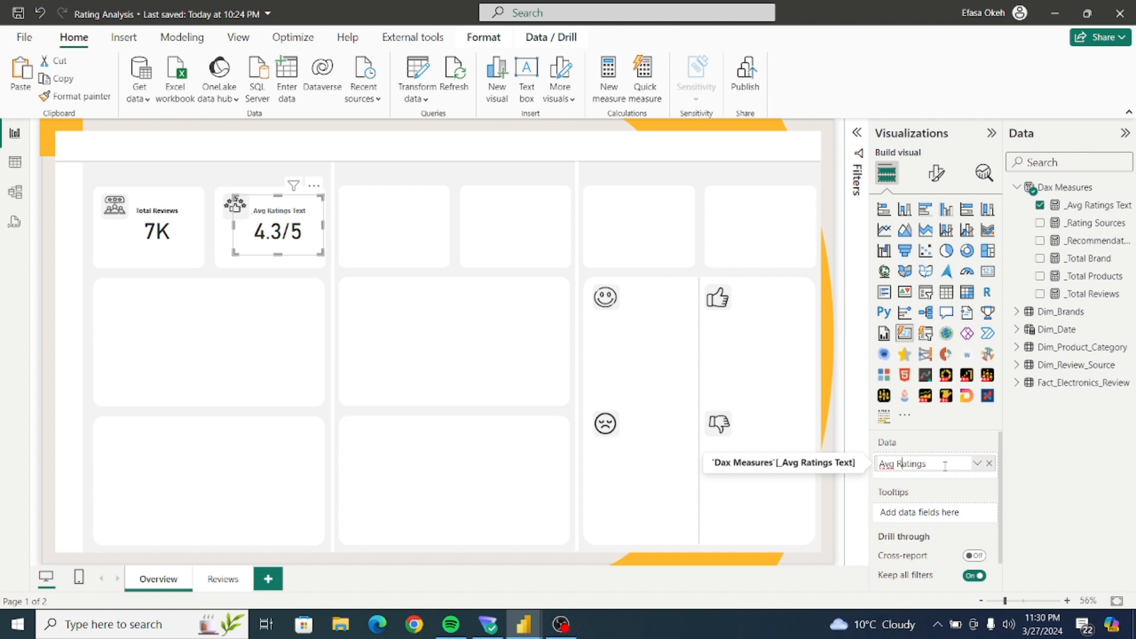
{"action": "type", "text": "erage"}
{"action": "key", "text": "Return"}
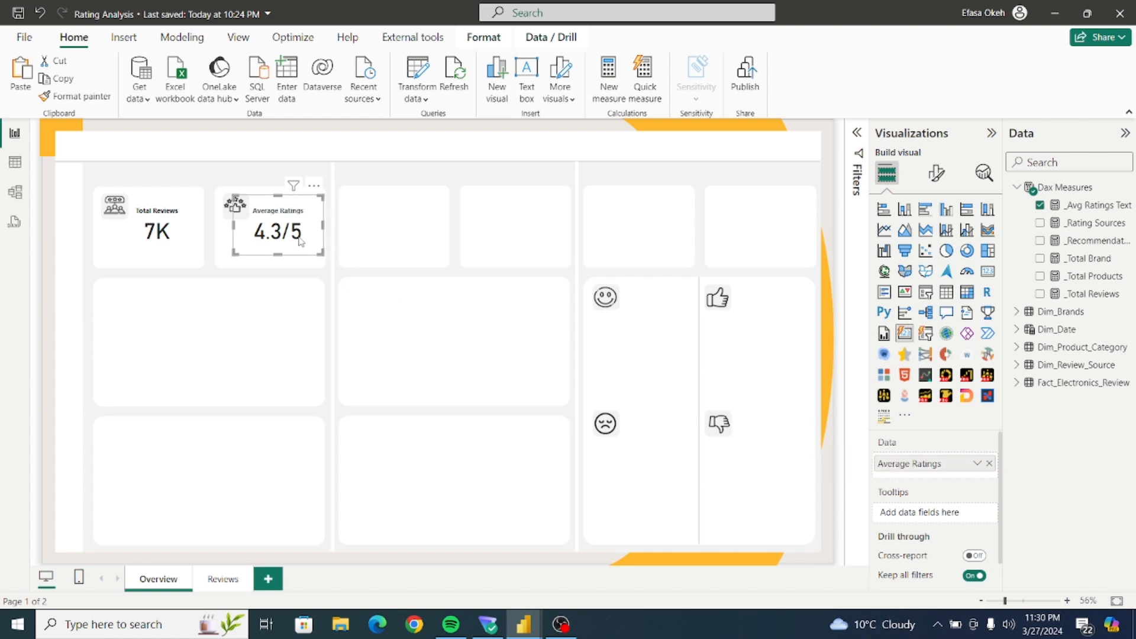
Apply the callout settings to the Average Ratings series and set its label color to black.
{"action": "left_click", "coordinate": [935, 176]}
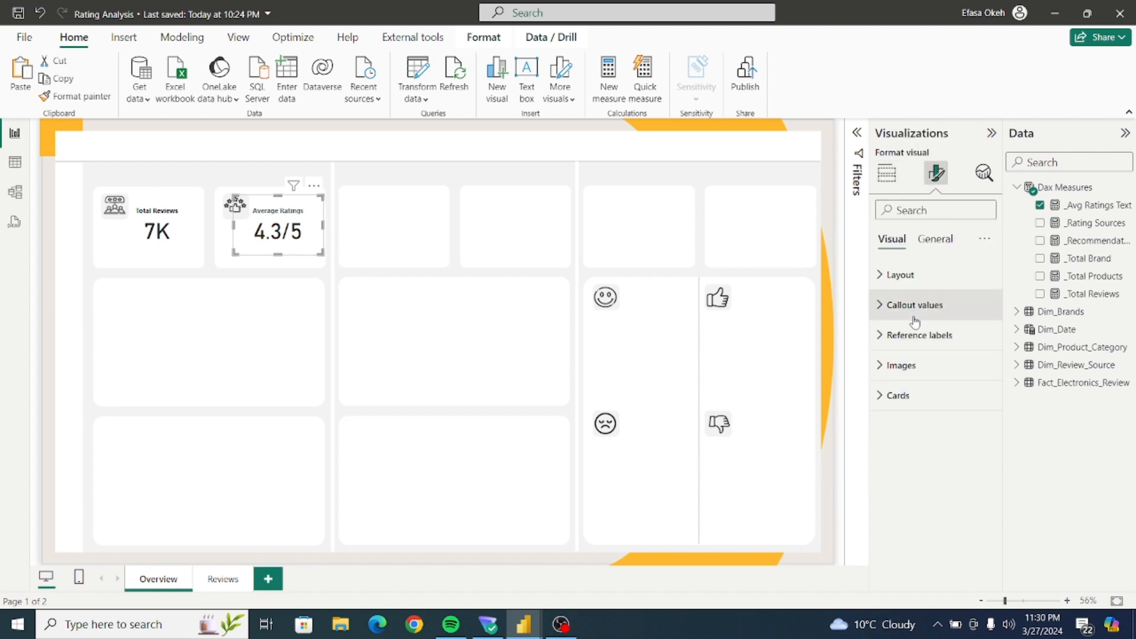
{"action": "left_click", "coordinate": [886, 304]}
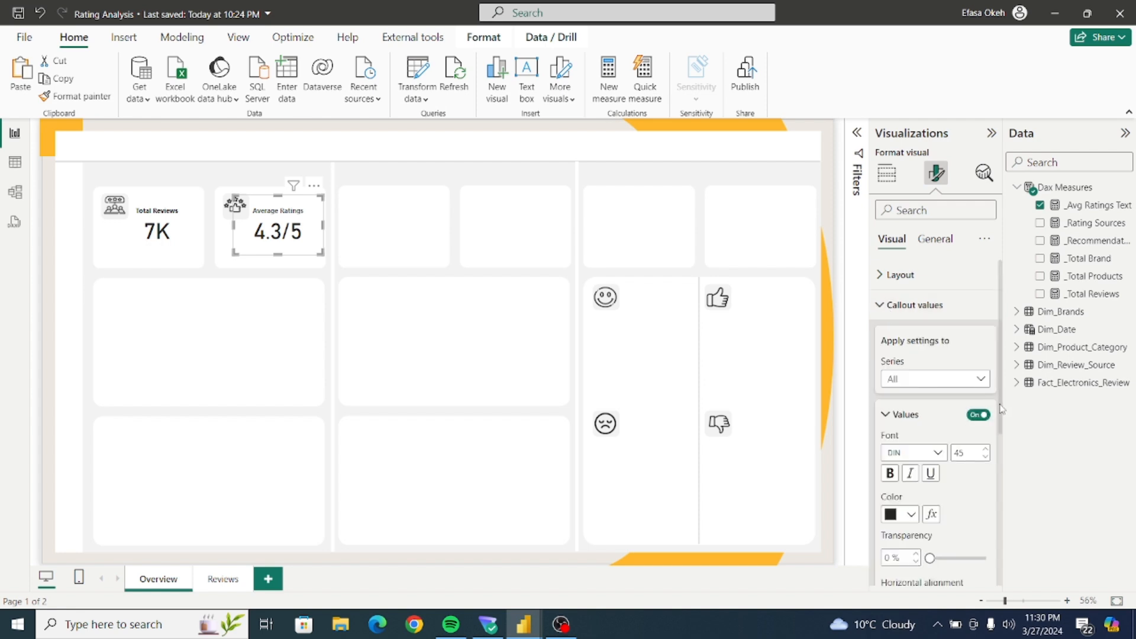
{"action": "scroll", "coordinate": [1000, 409], "scroll_direction": "down", "scroll_amount": 1}
{"action": "left_click", "coordinate": [940, 353]}
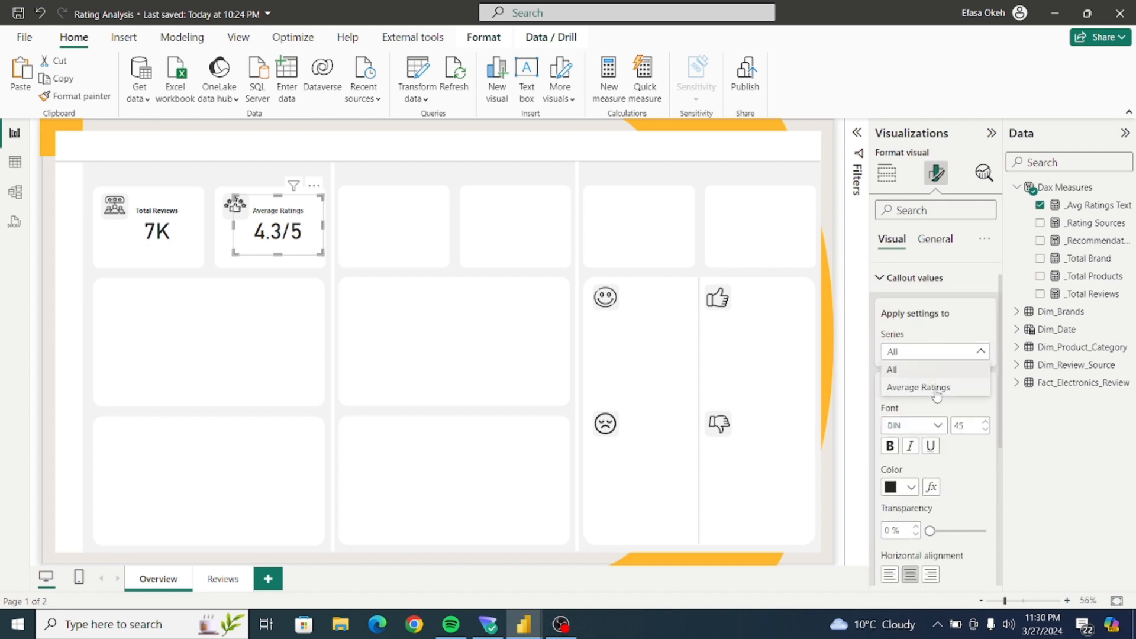
{"action": "left_click", "coordinate": [935, 385]}
{"action": "scroll", "coordinate": [1002, 389], "scroll_direction": "down", "scroll_amount": 5}
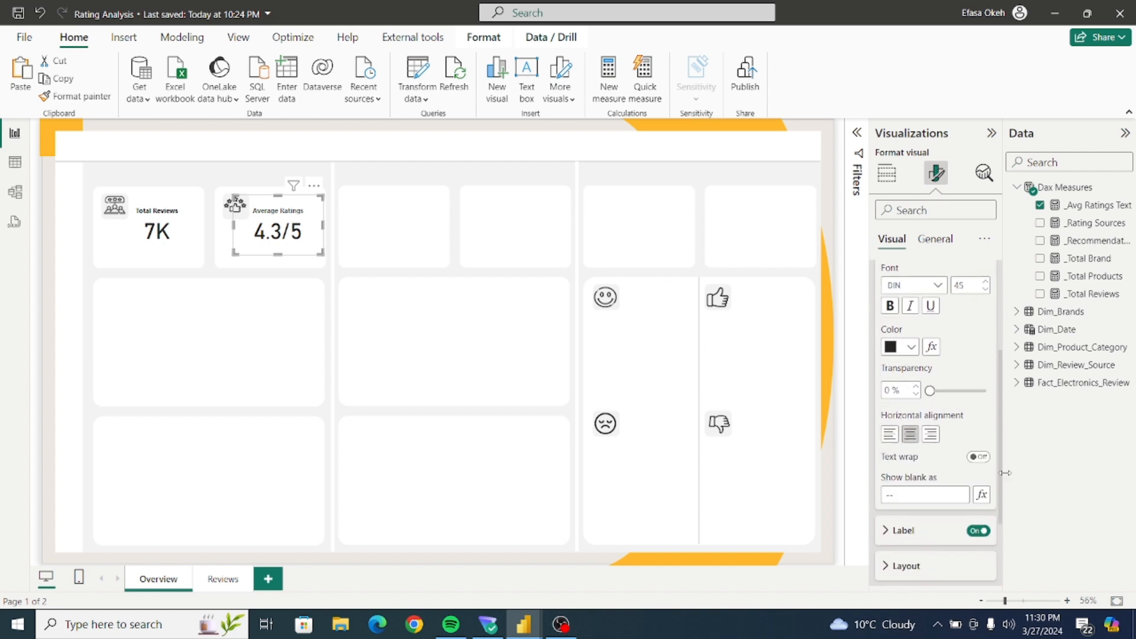
{"action": "left_click", "coordinate": [884, 415]}
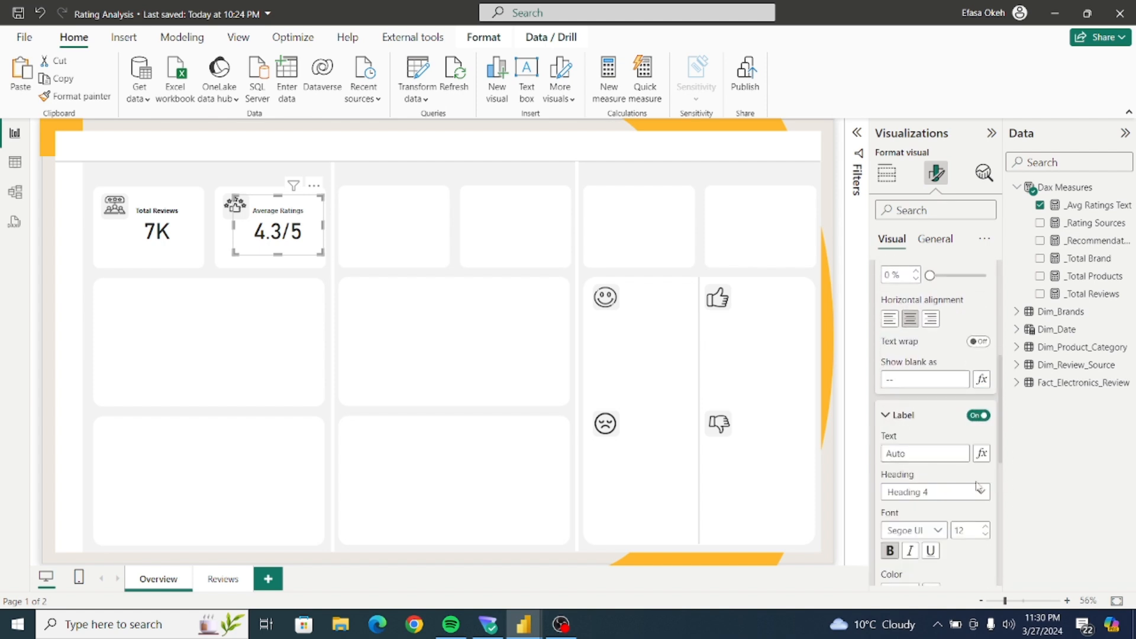
{"action": "left_click_drag", "start_coordinate": [1004, 435], "coordinate": [996, 487]}
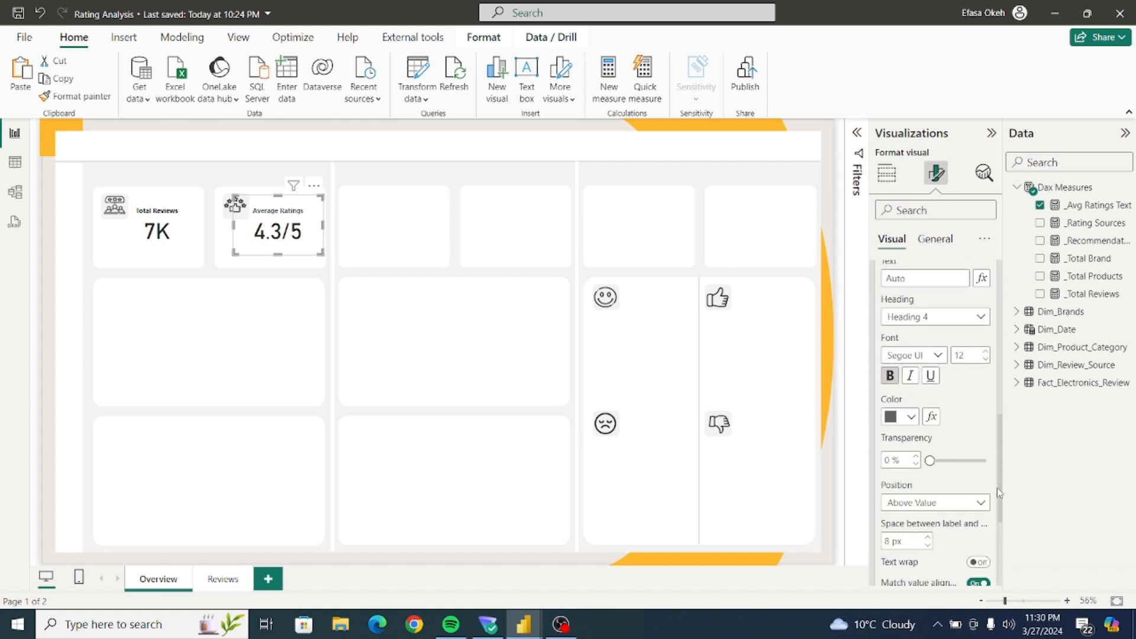
{"action": "left_click", "coordinate": [905, 418]}
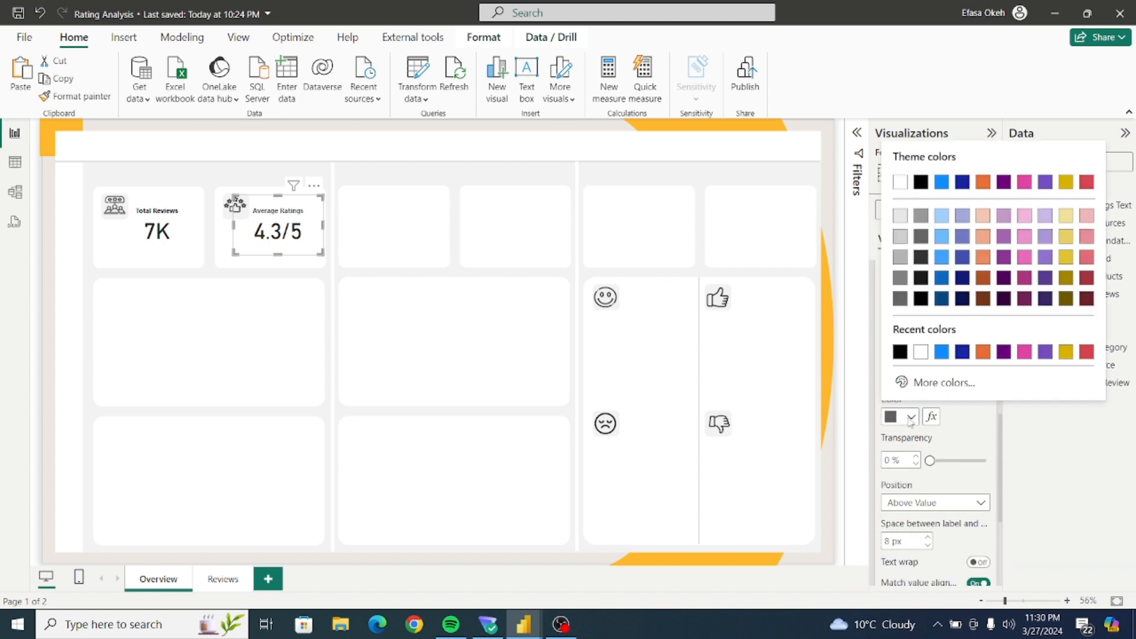
{"action": "left_click", "coordinate": [900, 354]}
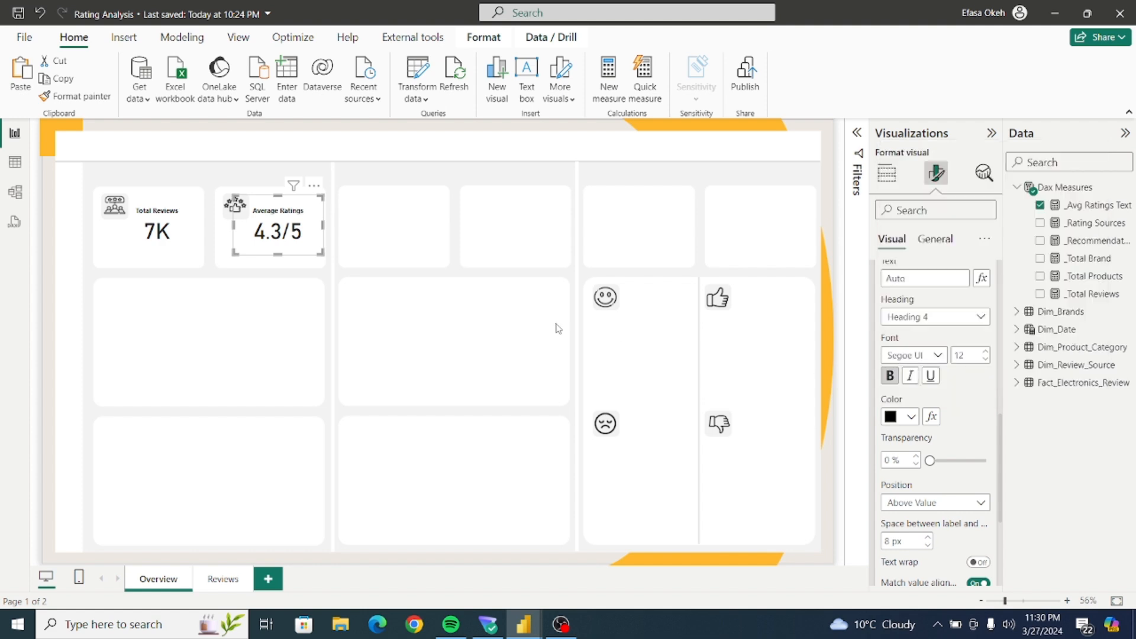
{"action": "left_click", "coordinate": [293, 264]}
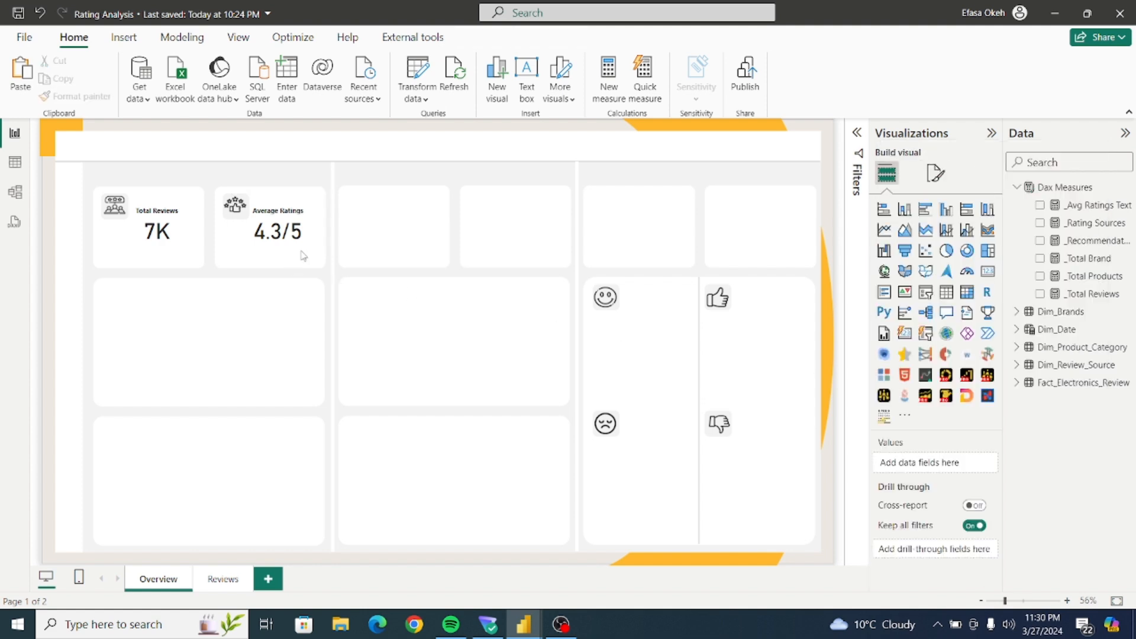
Duplicate the Average Ratings card into the third tile and replace its measure with _Recommendation rates.
{"action": "left_click", "coordinate": [304, 256]}
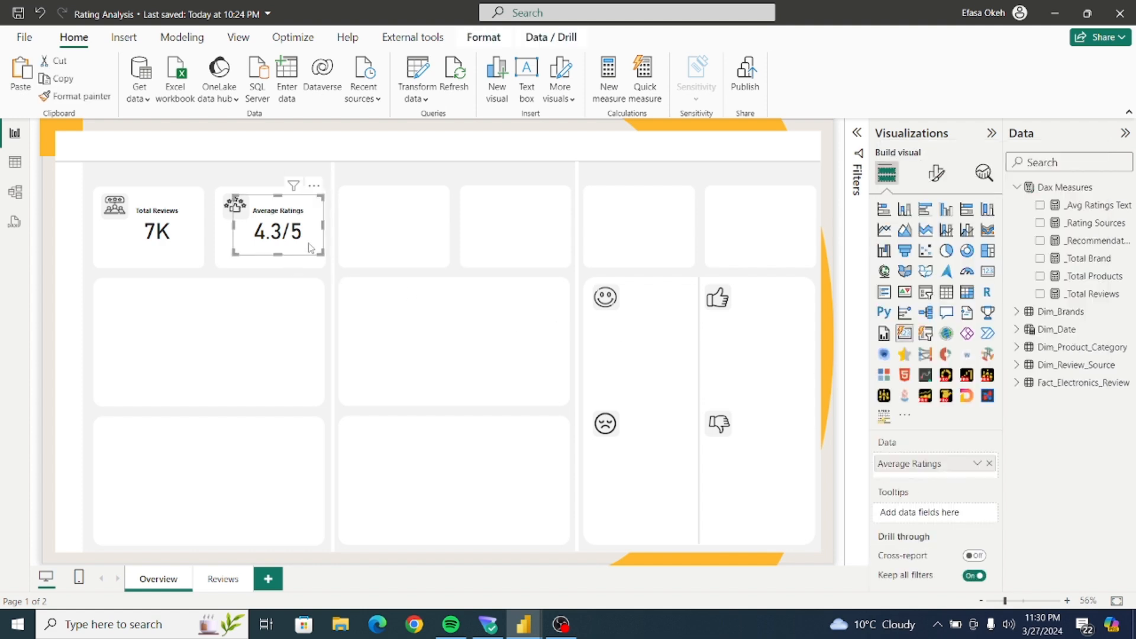
{"action": "left_click", "coordinate": [69, 85]}
{"action": "left_click", "coordinate": [21, 70]}
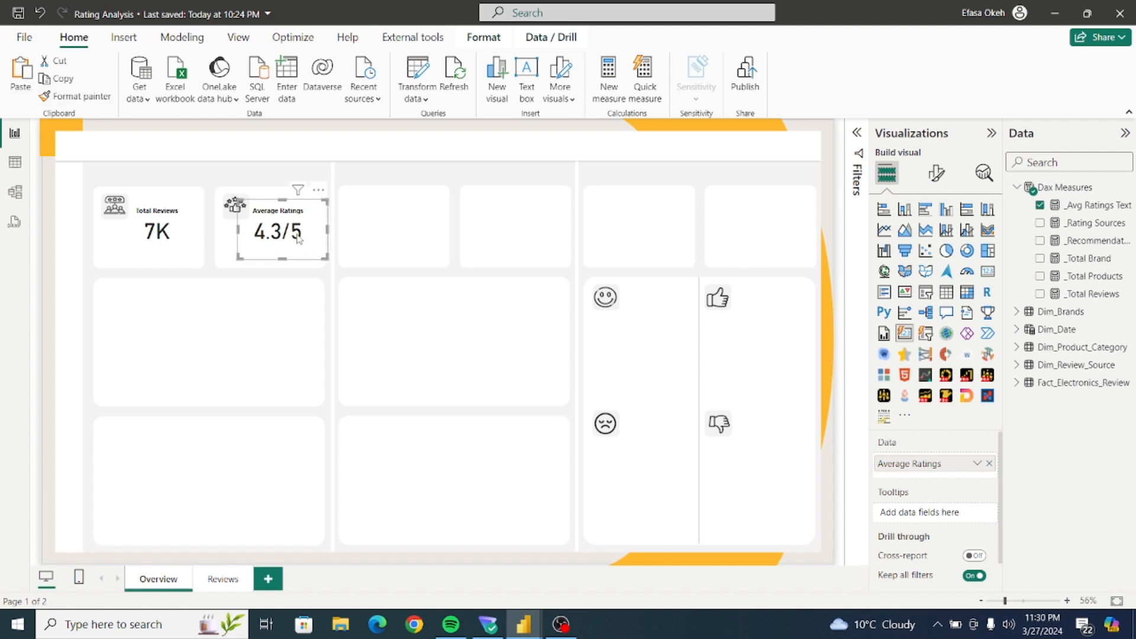
{"action": "left_click_drag", "start_coordinate": [302, 249], "coordinate": [389, 238]}
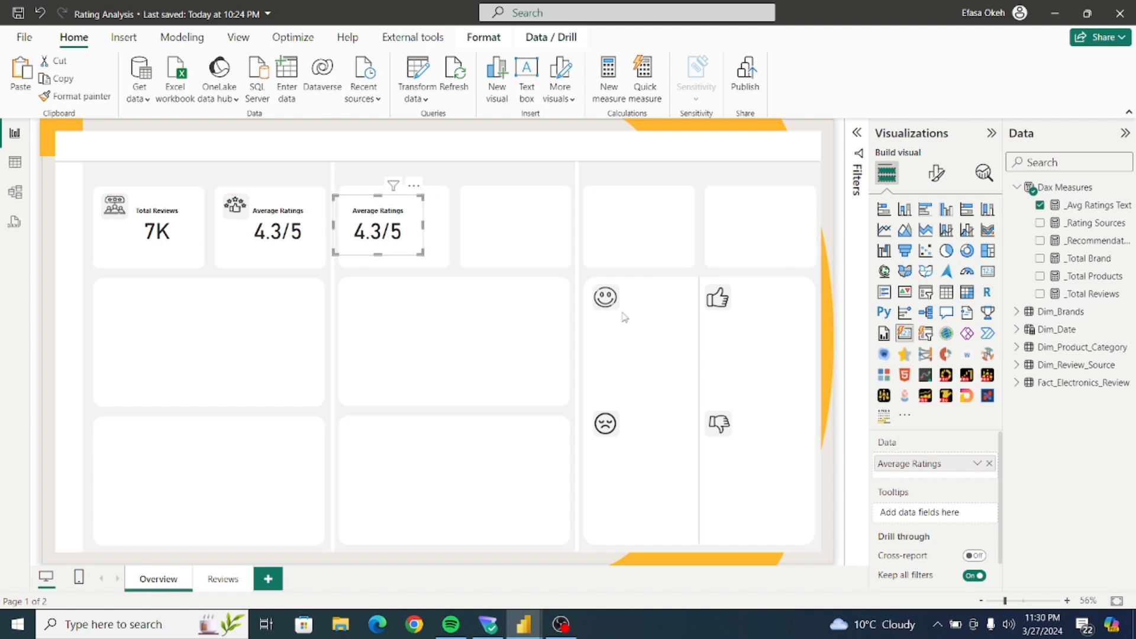
{"action": "left_click", "coordinate": [990, 465]}
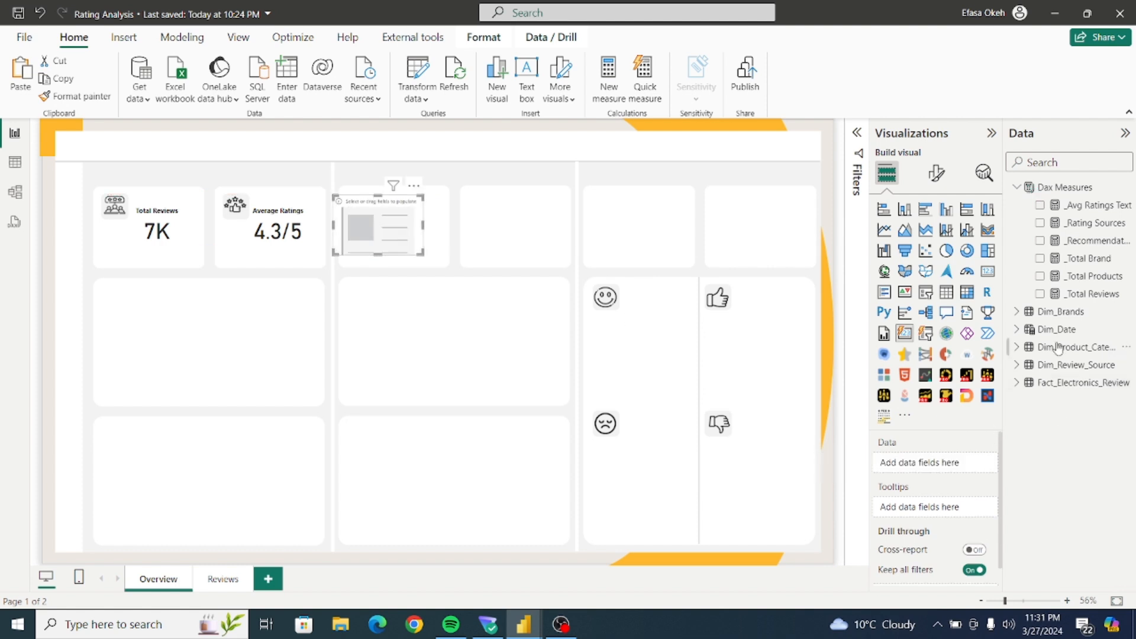
{"action": "left_click", "coordinate": [1040, 241]}
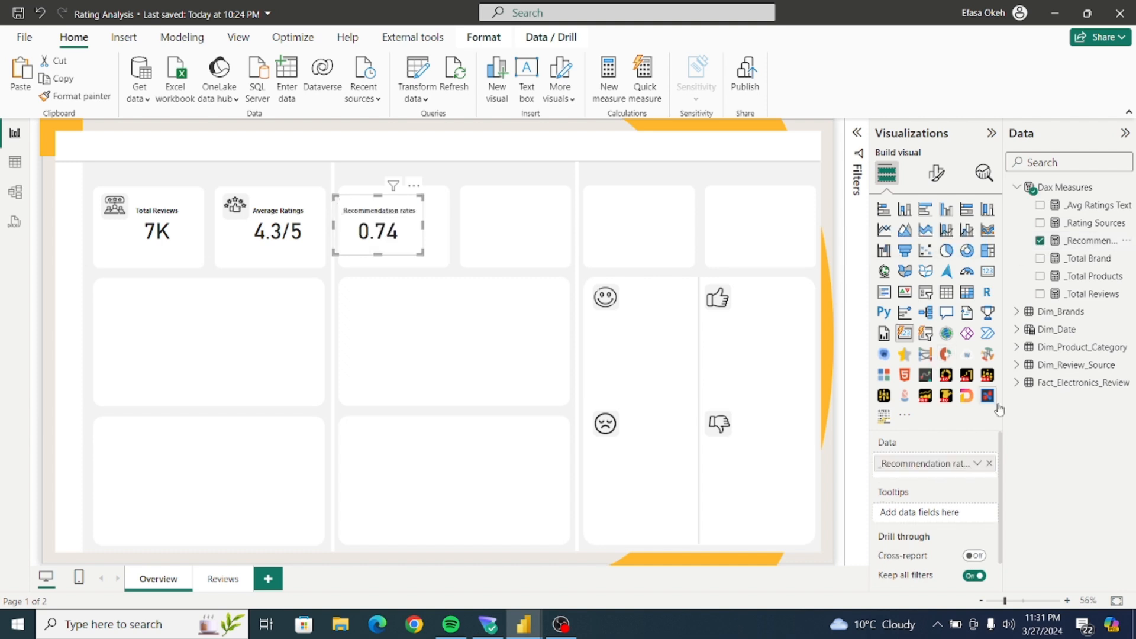
Rename the third tile's card field as Recommendation Rates.
{"action": "double_click", "coordinate": [916, 467]}
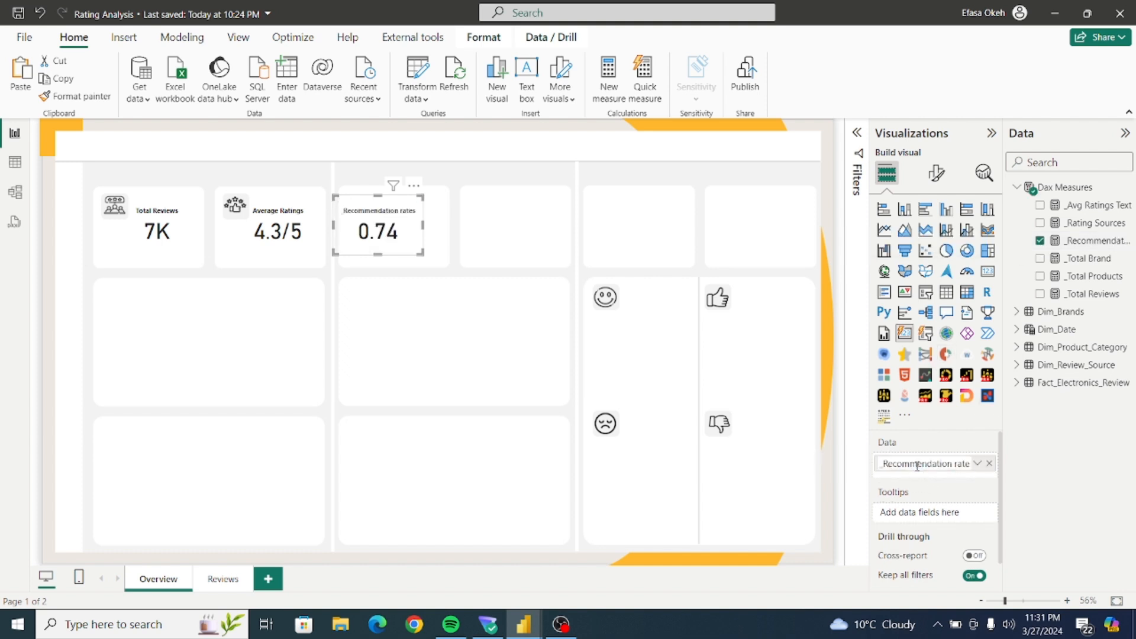
{"action": "left_click", "coordinate": [881, 464]}
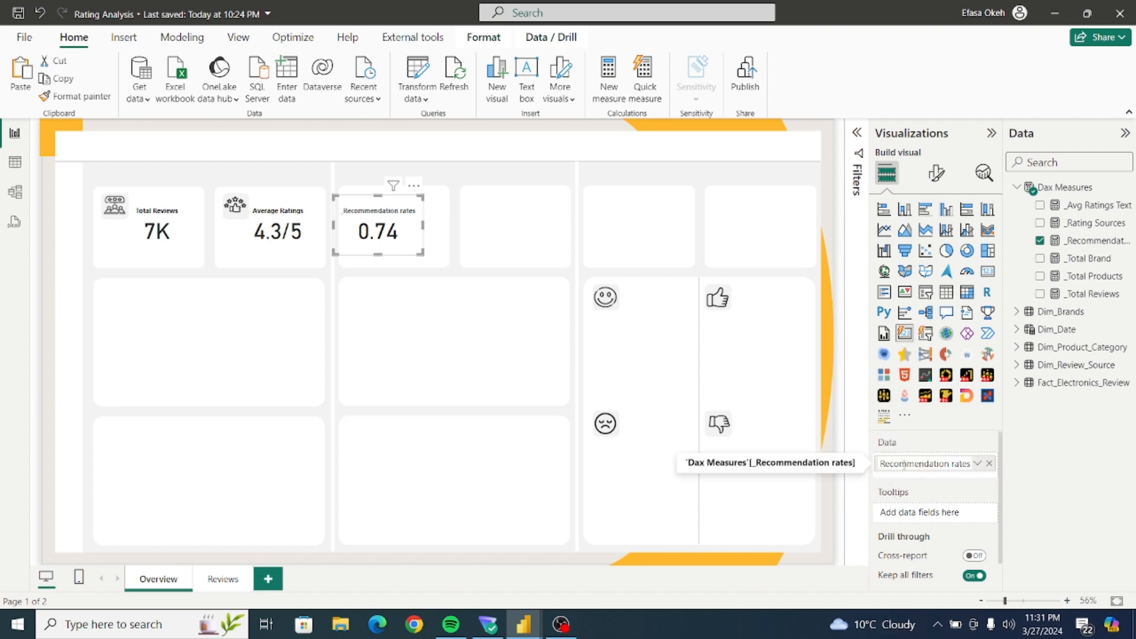
{"action": "left_click", "coordinate": [880, 465]}
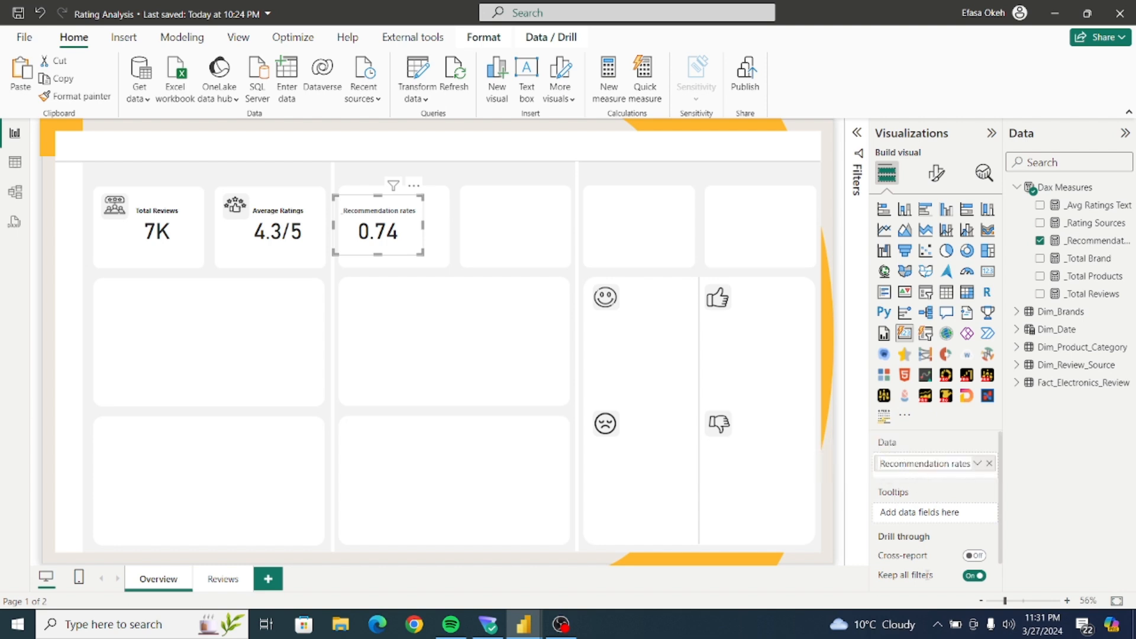
{"action": "key", "text": "BackSpace"}
{"action": "left_click", "coordinate": [955, 464]}
{"action": "key", "text": "BackSpace"}
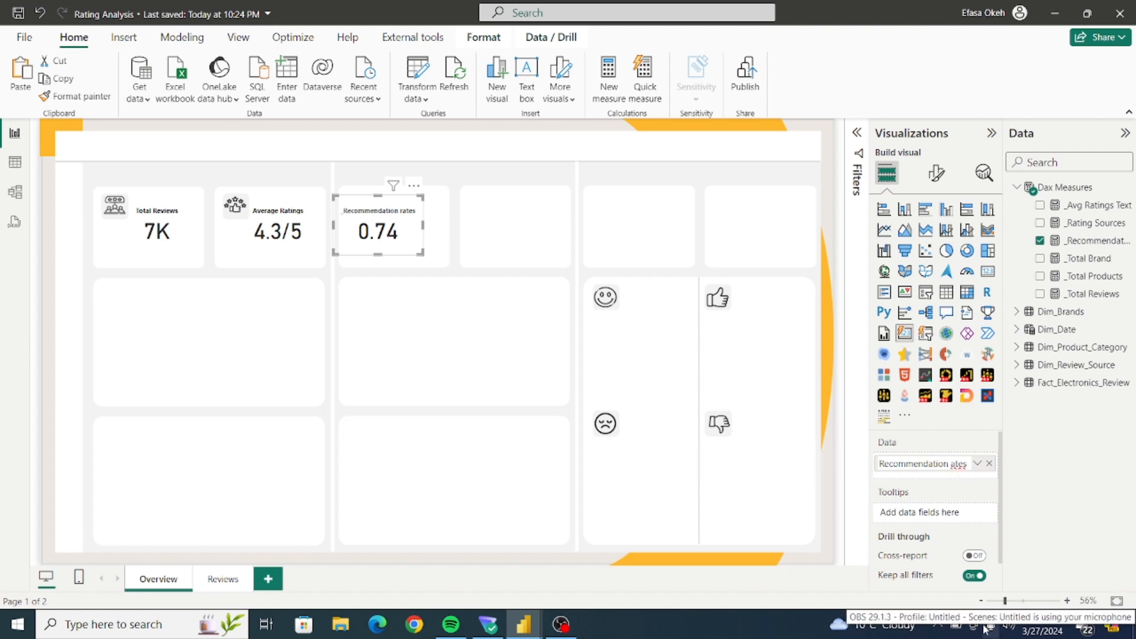
{"action": "type", "text": "R"}
{"action": "key", "text": "Return"}
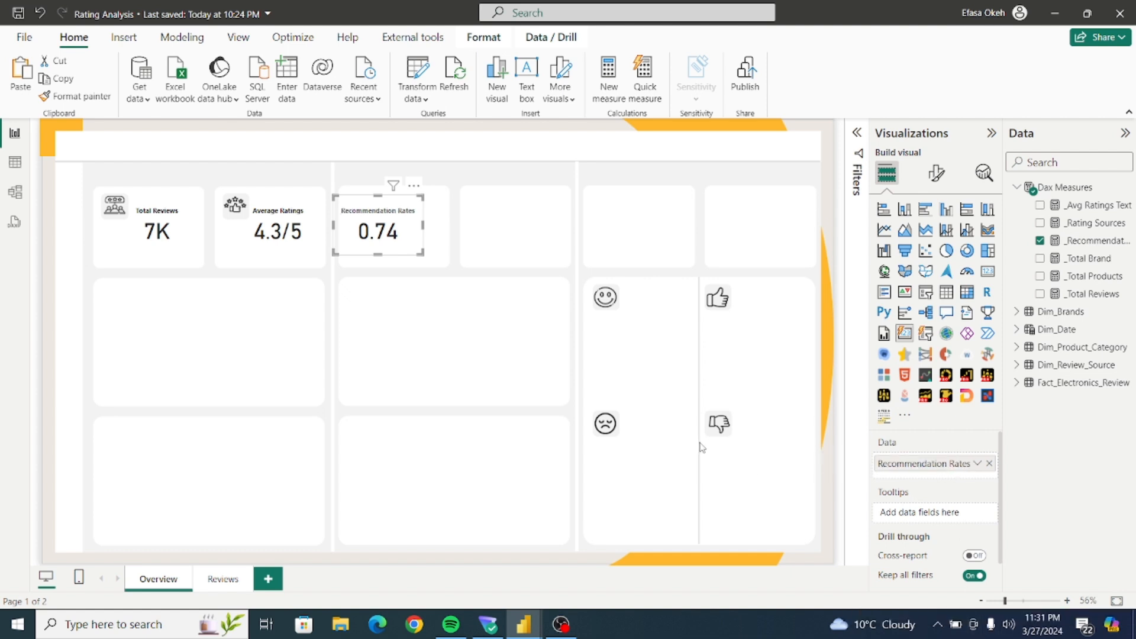
Format the _Recommendation rates measure as a percentage with 0 decimal places and center its card in the third tile.
{"action": "left_click", "coordinate": [1082, 240]}
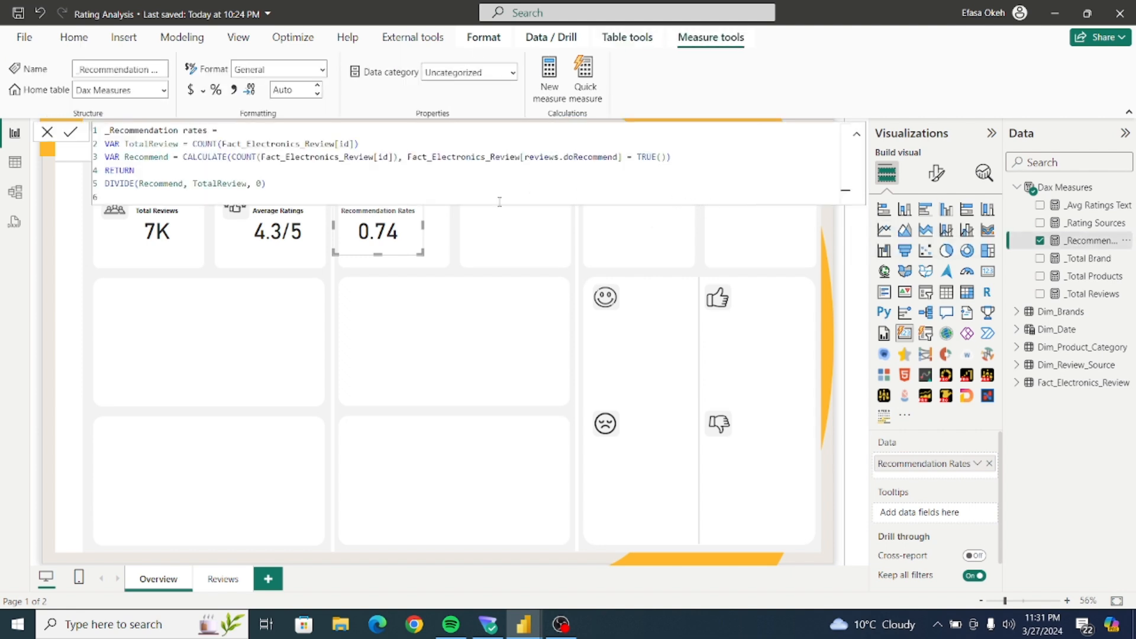
{"action": "left_click", "coordinate": [215, 91]}
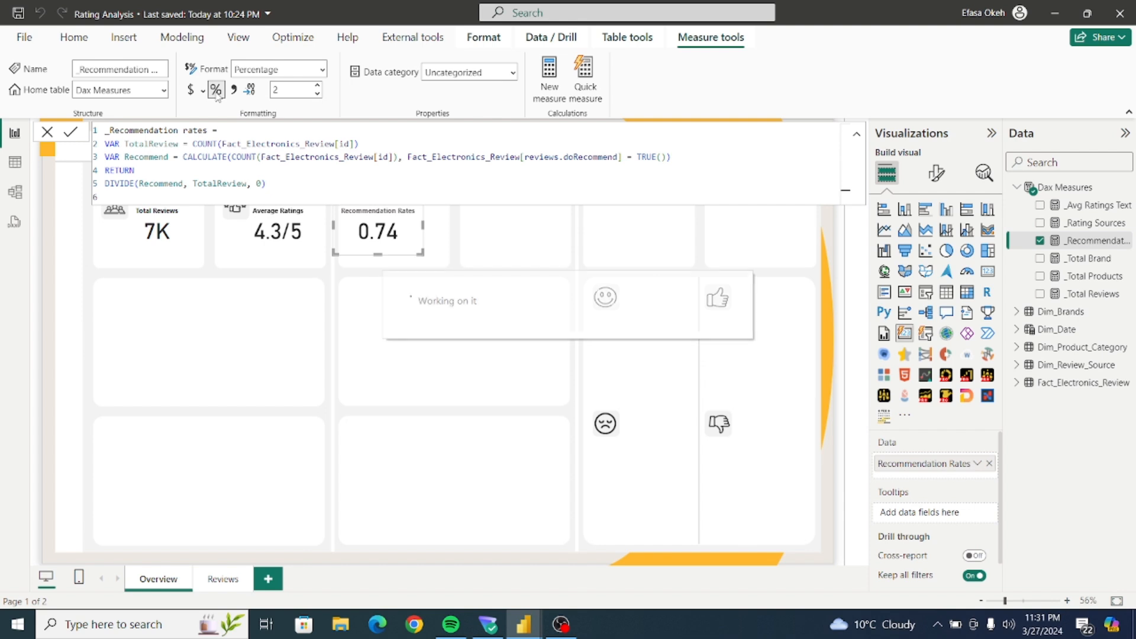
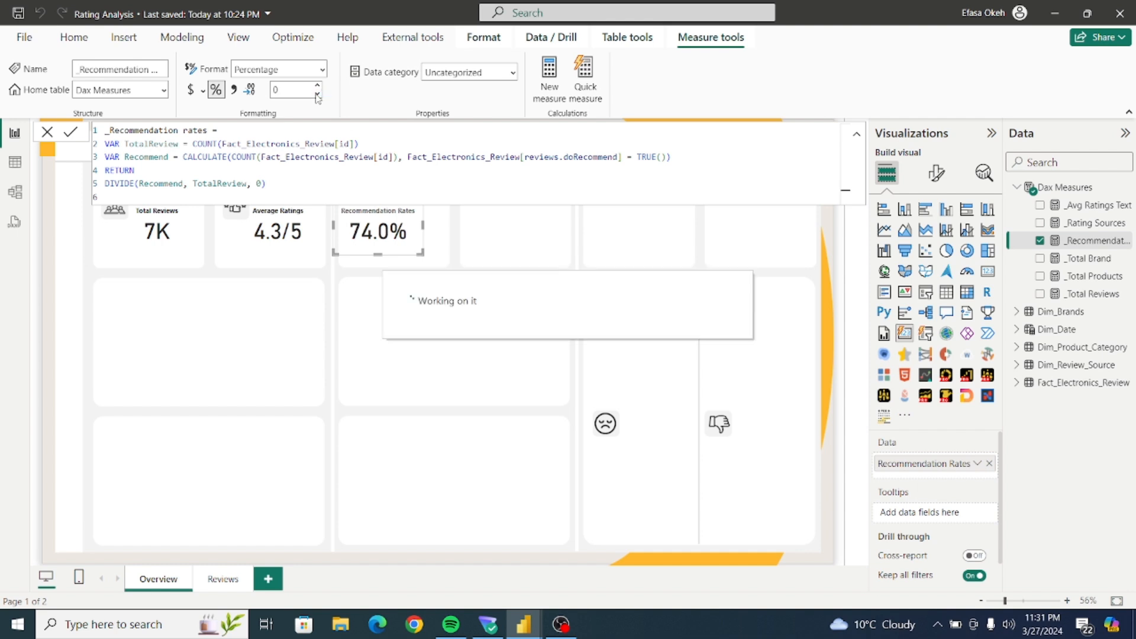
{"action": "left_click", "coordinate": [449, 254]}
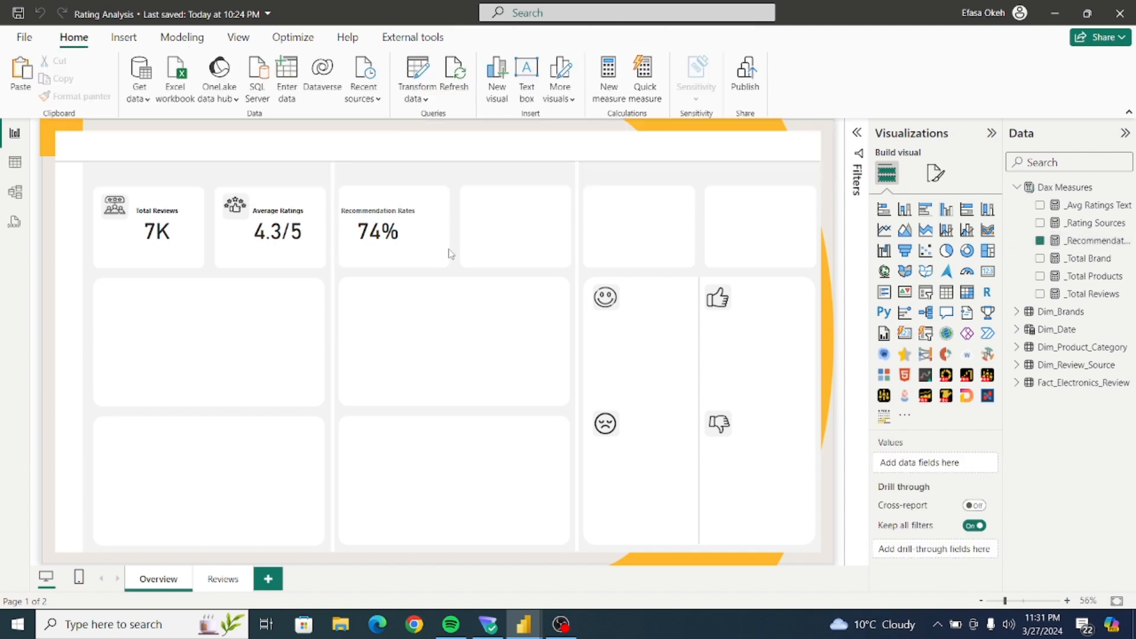
{"action": "left_click", "coordinate": [413, 244]}
{"action": "left_click_drag", "start_coordinate": [412, 243], "coordinate": [425, 242]}
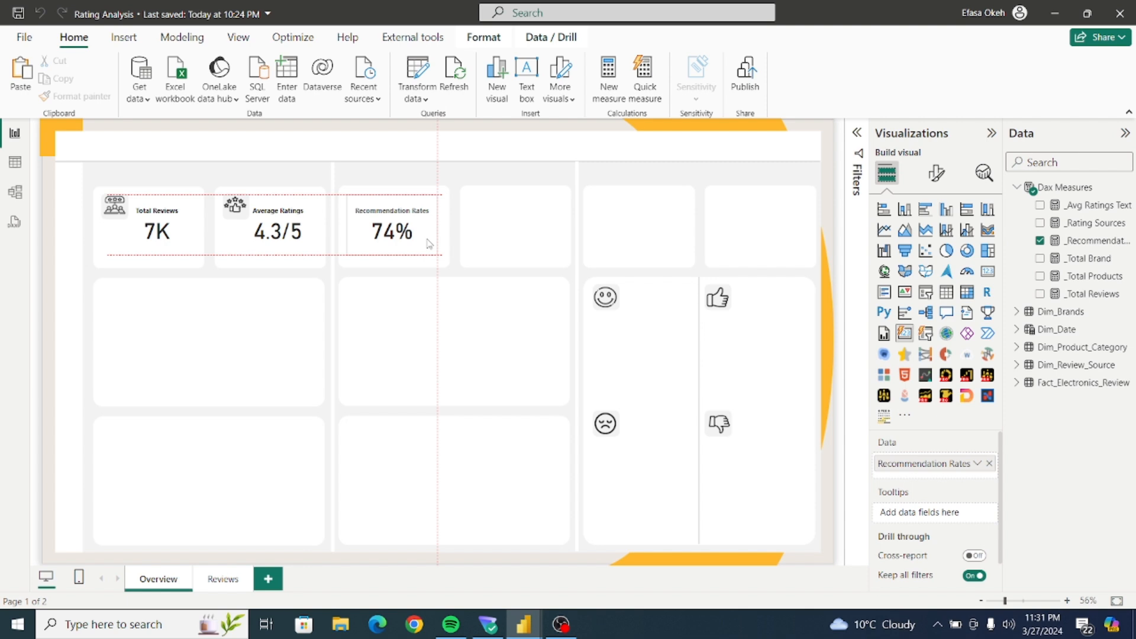
Apply the callout settings to the Recommendation Rates series and set its label color to black.
{"action": "left_click", "coordinate": [937, 174]}
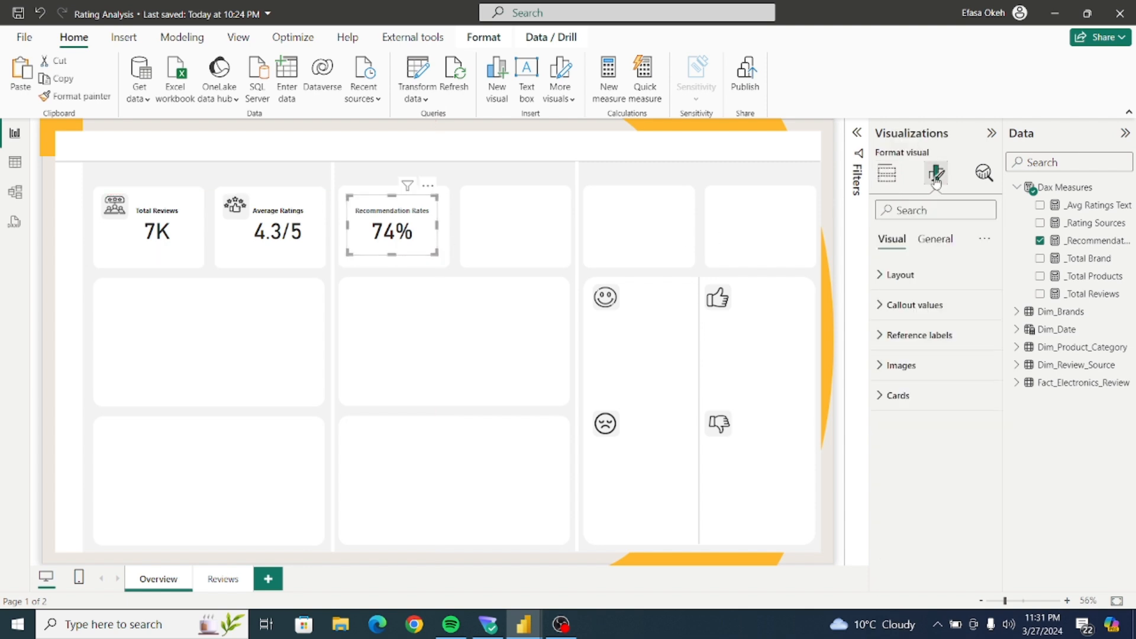
{"action": "left_click", "coordinate": [894, 306]}
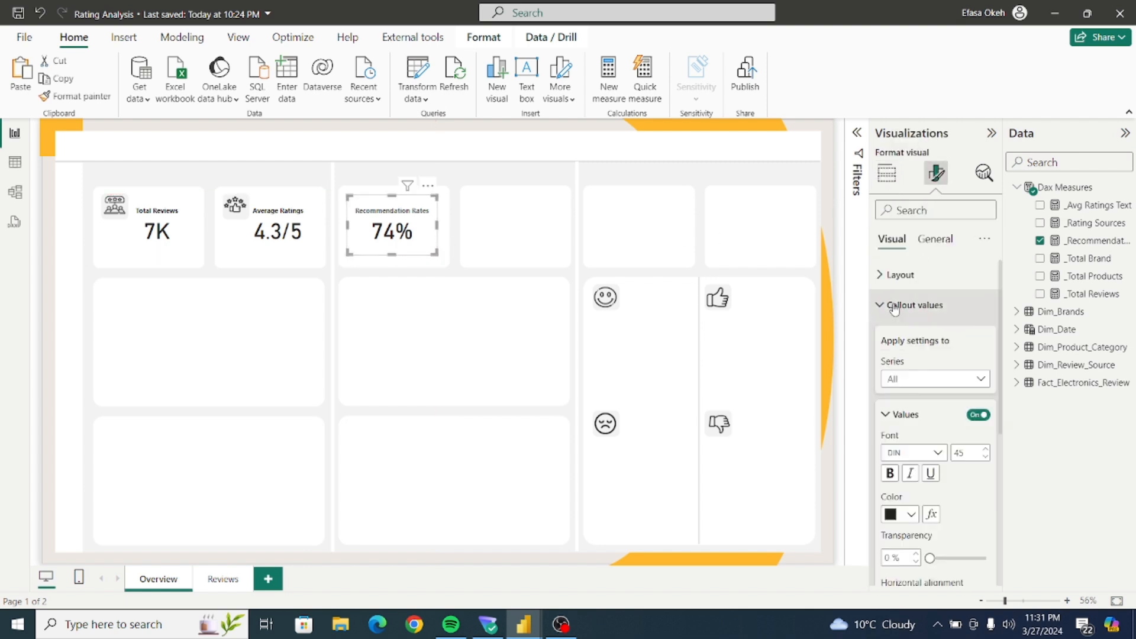
{"action": "left_click", "coordinate": [912, 383]}
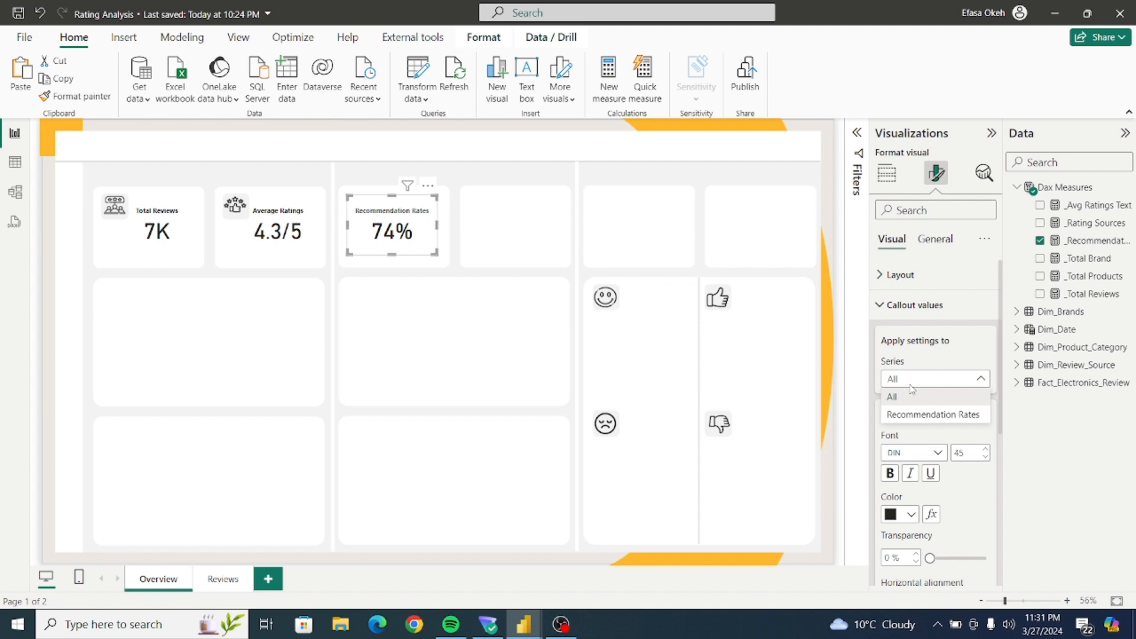
{"action": "left_click", "coordinate": [904, 415]}
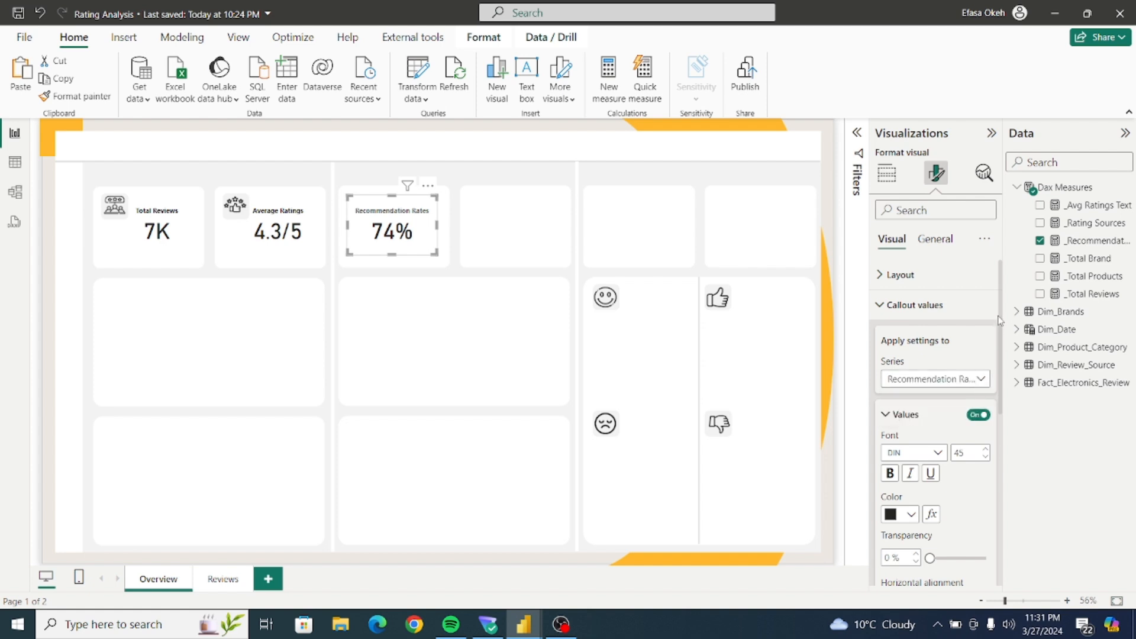
{"action": "scroll", "coordinate": [971, 384], "scroll_direction": "down", "scroll_amount": 5}
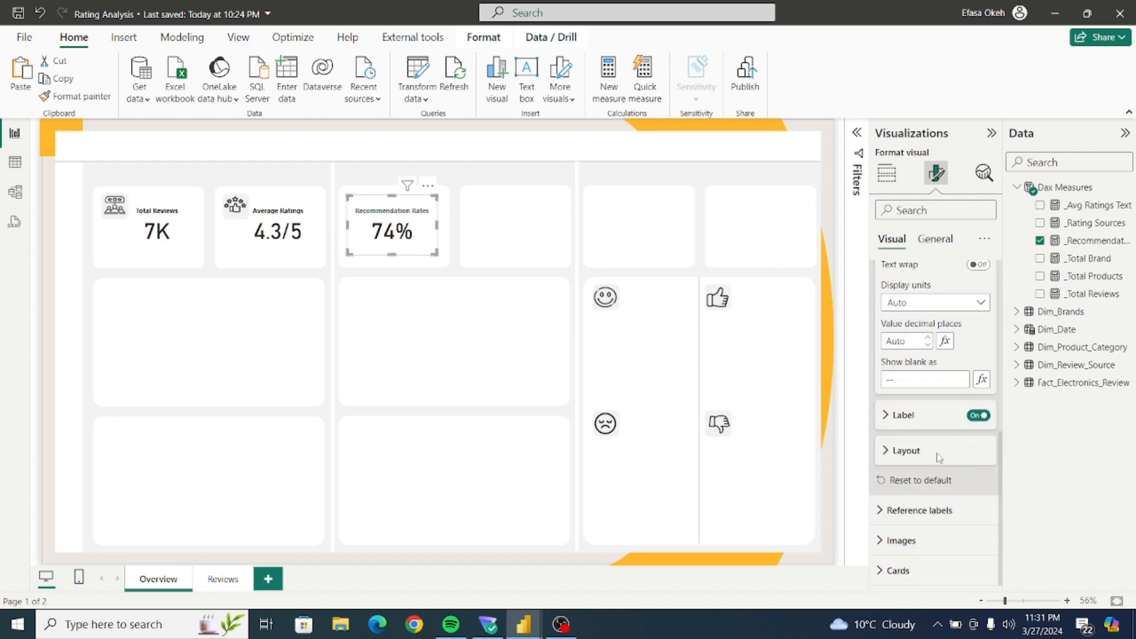
{"action": "left_click", "coordinate": [892, 416]}
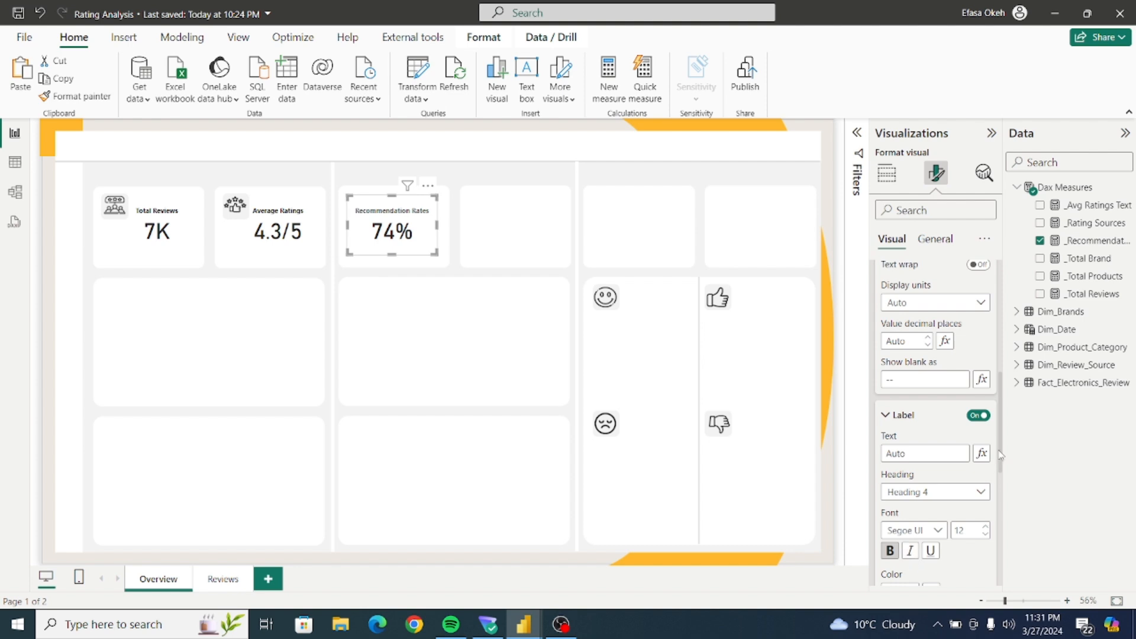
{"action": "scroll", "coordinate": [1006, 473], "scroll_direction": "down", "scroll_amount": 3}
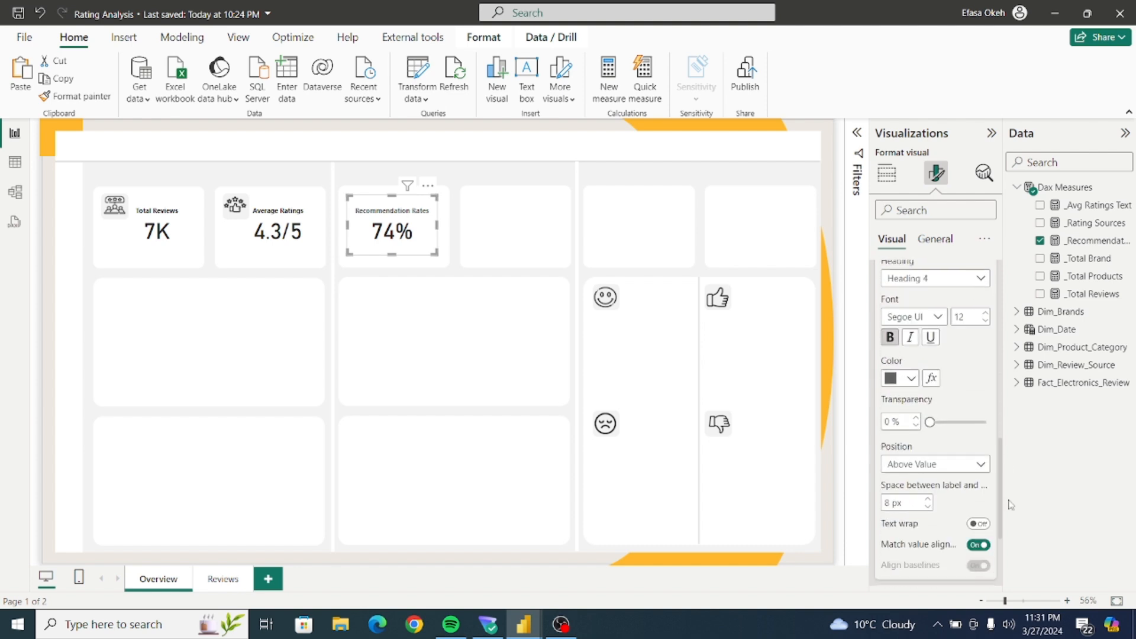
{"action": "left_click", "coordinate": [911, 378]}
{"action": "left_click", "coordinate": [896, 314]}
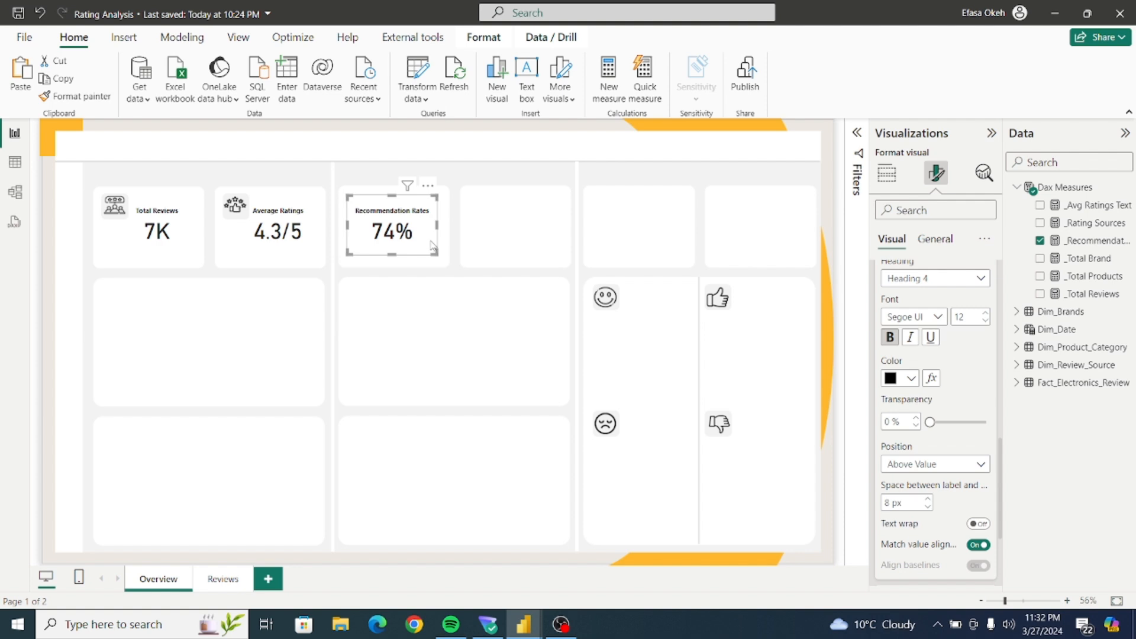
{"action": "left_click", "coordinate": [454, 261]}
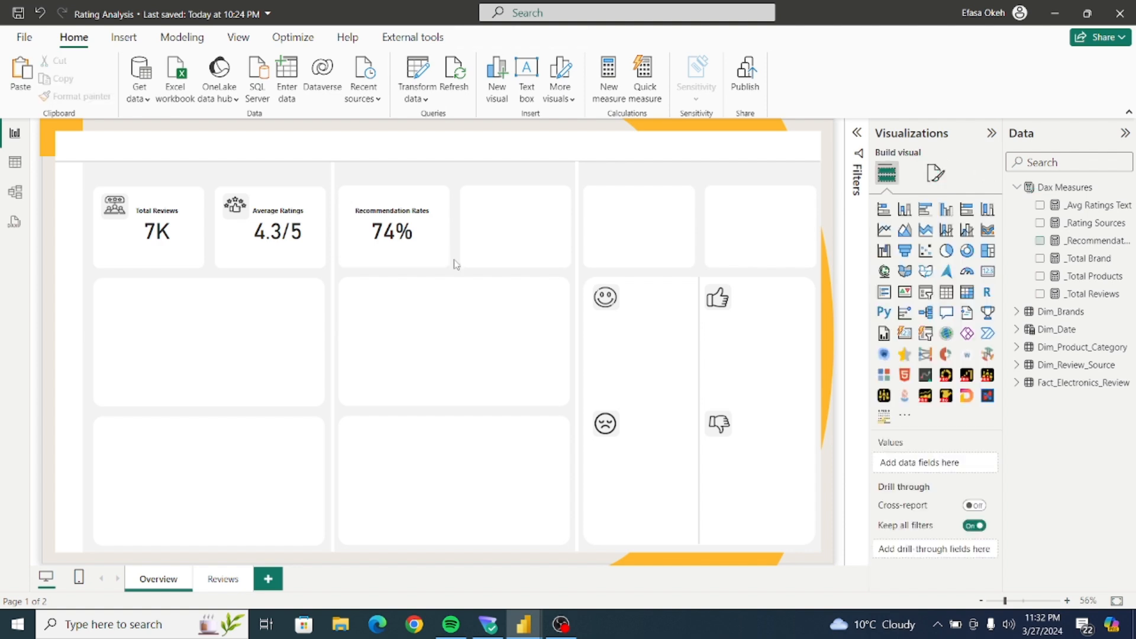
Duplicate the Average Ratings card into the fourth tile and replace its measure with _Rating Sources, renamed as Rating Sources.
{"action": "left_click", "coordinate": [247, 228]}
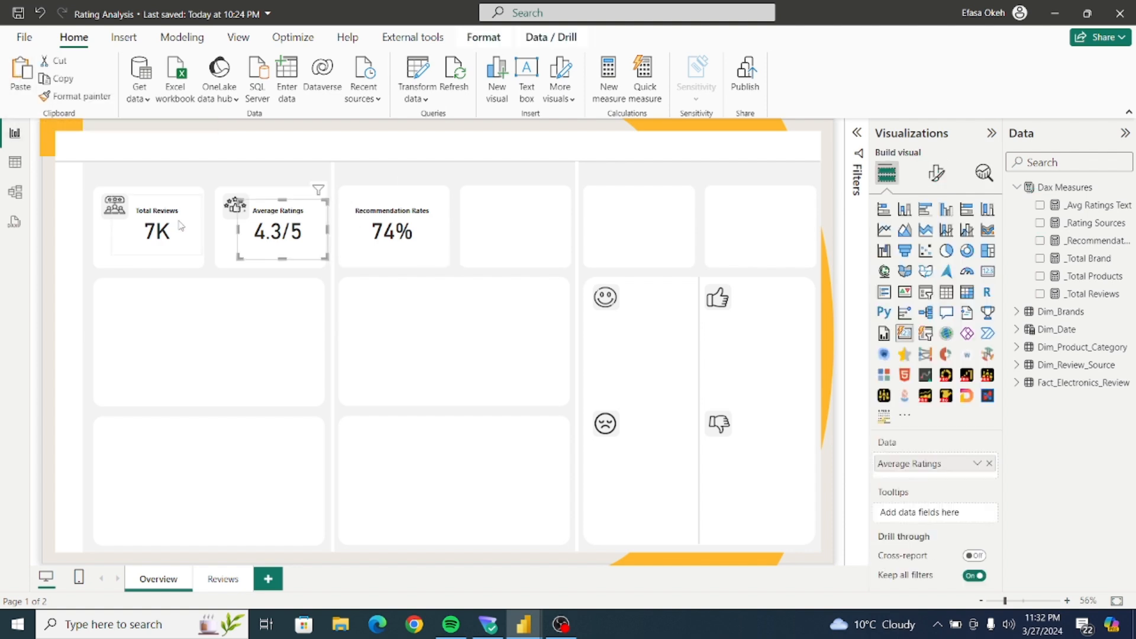
{"action": "left_click_drag", "start_coordinate": [268, 232], "coordinate": [500, 228]}
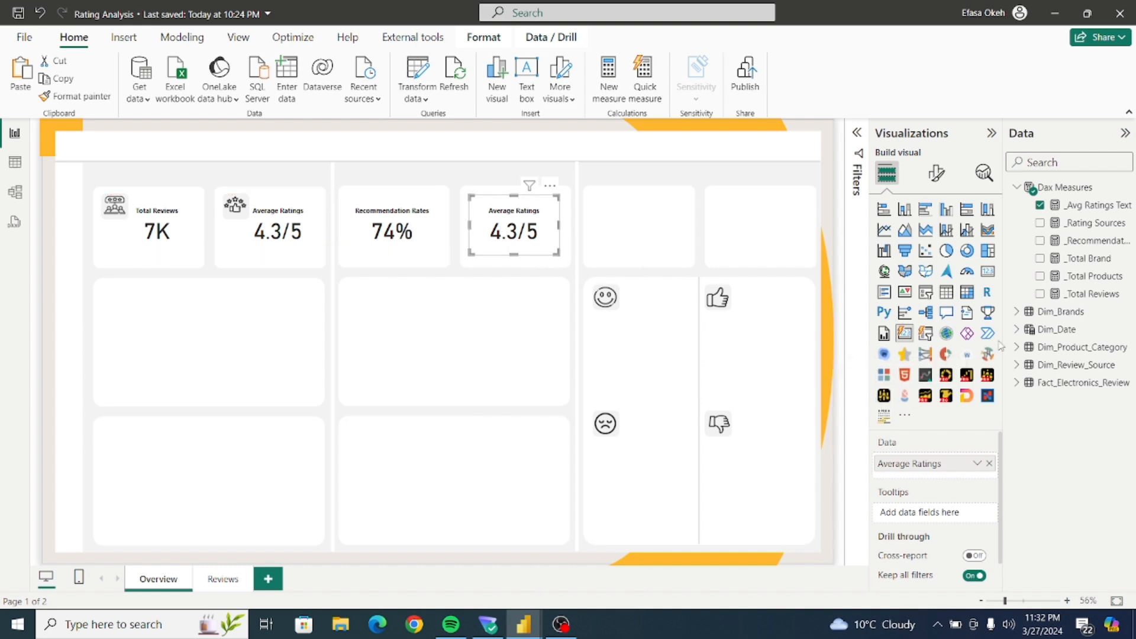
{"action": "left_click", "coordinate": [1040, 206]}
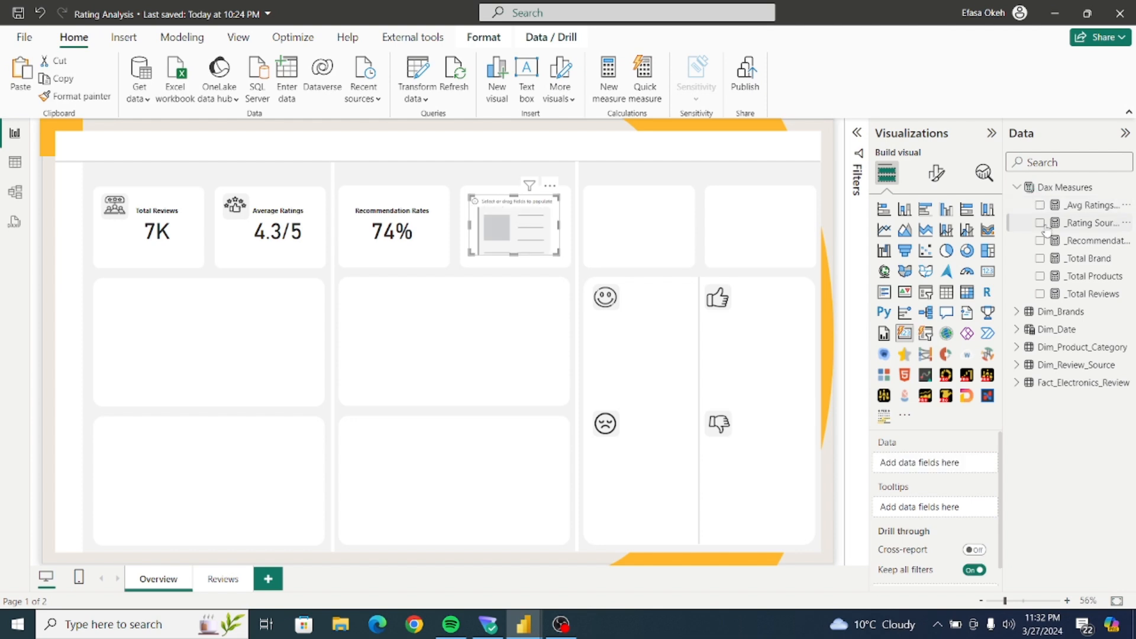
{"action": "left_click", "coordinate": [1041, 223]}
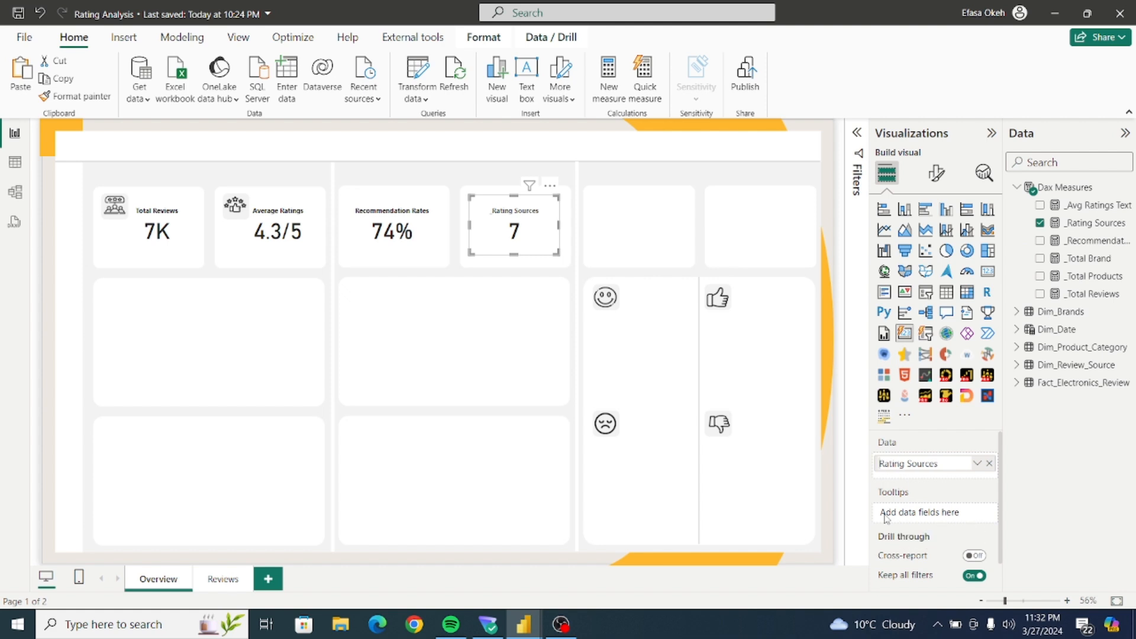
Apply the callout settings to the Rating Sources series and set its label color to black.
{"action": "left_click", "coordinate": [936, 174]}
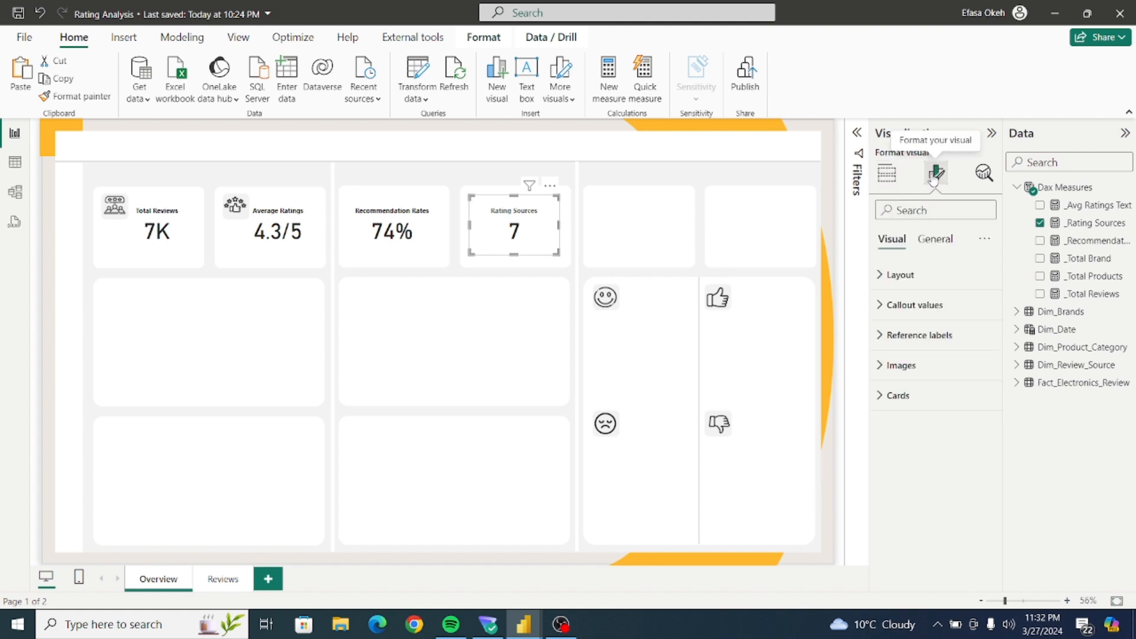
{"action": "left_click", "coordinate": [899, 305]}
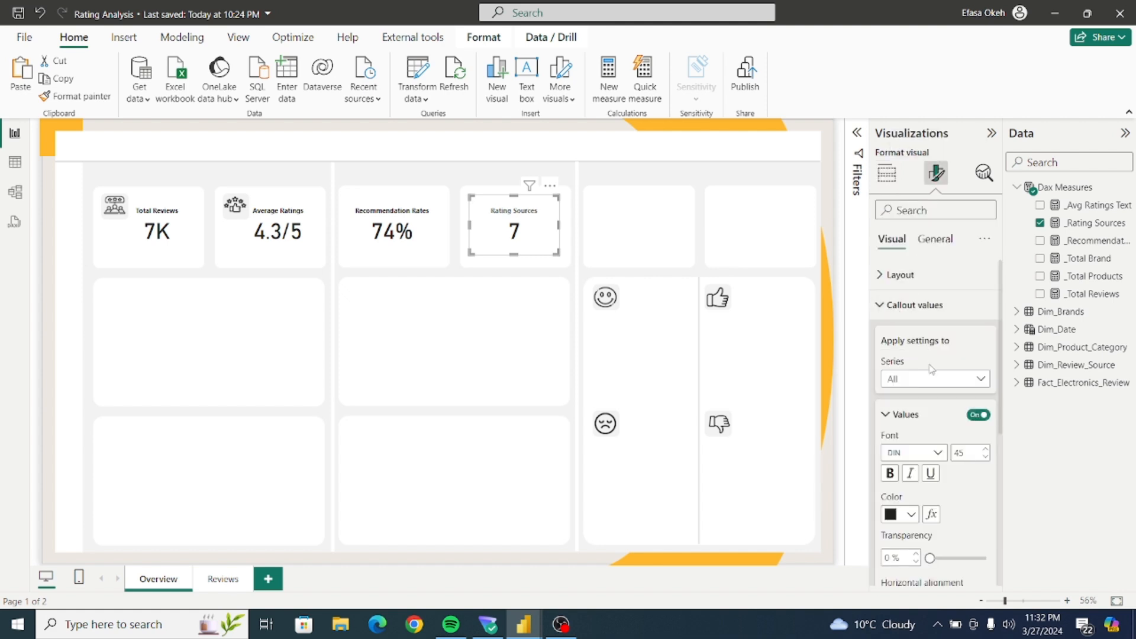
{"action": "left_click", "coordinate": [914, 380]}
{"action": "left_click", "coordinate": [916, 414]}
{"action": "scroll", "coordinate": [1004, 336], "scroll_direction": "down", "scroll_amount": 5}
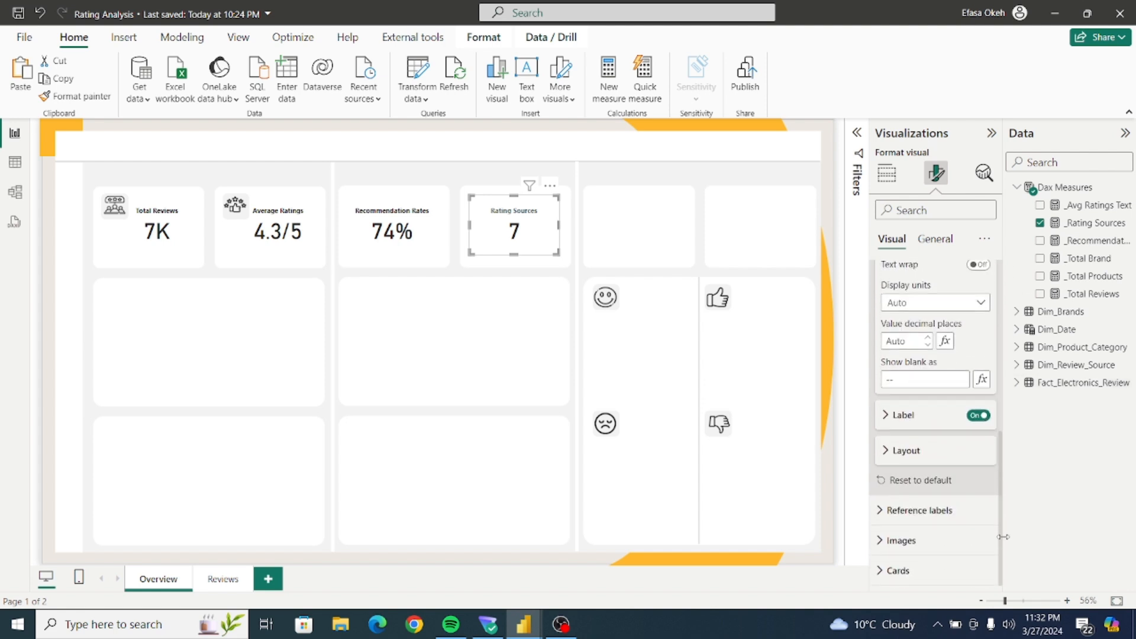
{"action": "left_click", "coordinate": [891, 421]}
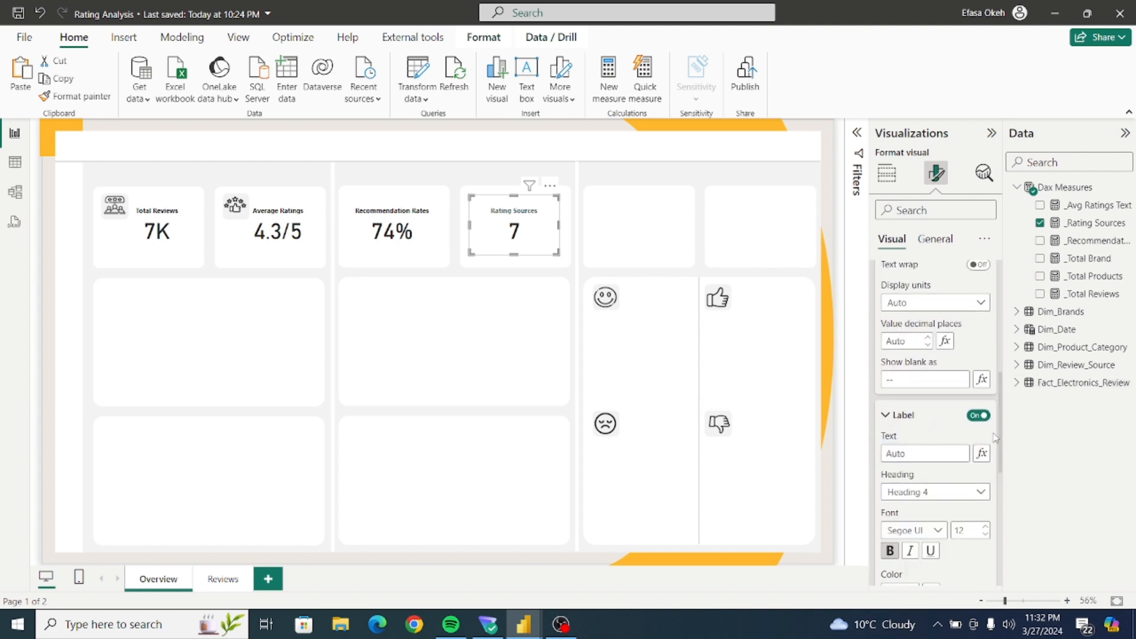
{"action": "scroll", "coordinate": [999, 442], "scroll_direction": "down", "scroll_amount": 1}
{"action": "left_click_drag", "start_coordinate": [1000, 442], "coordinate": [1001, 499]}
{"action": "left_click", "coordinate": [911, 357]}
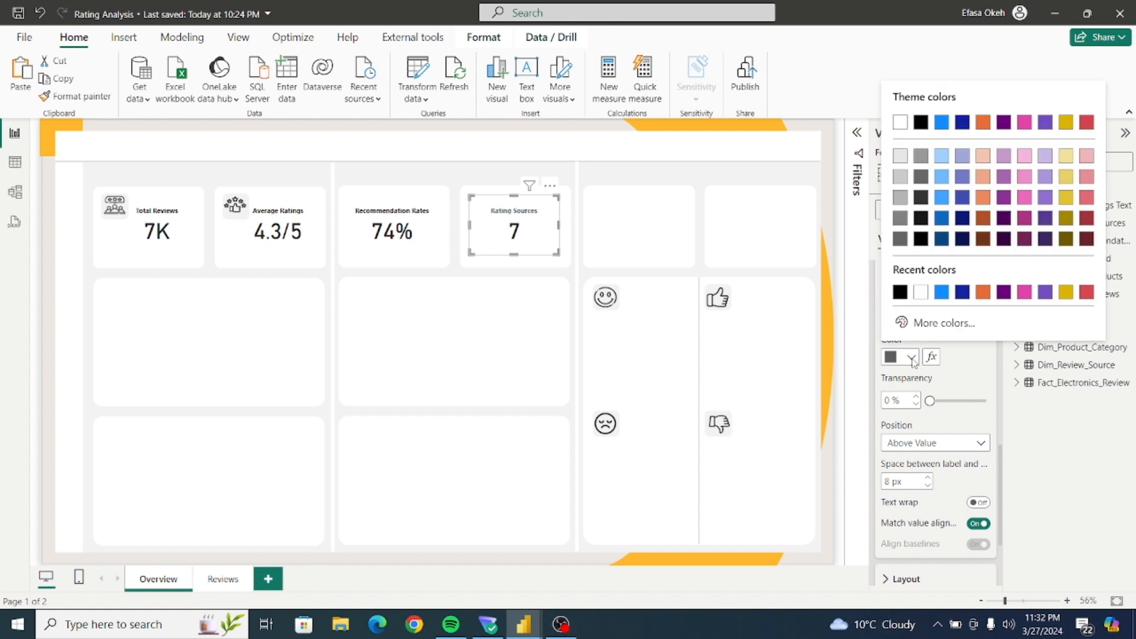
{"action": "left_click", "coordinate": [899, 294]}
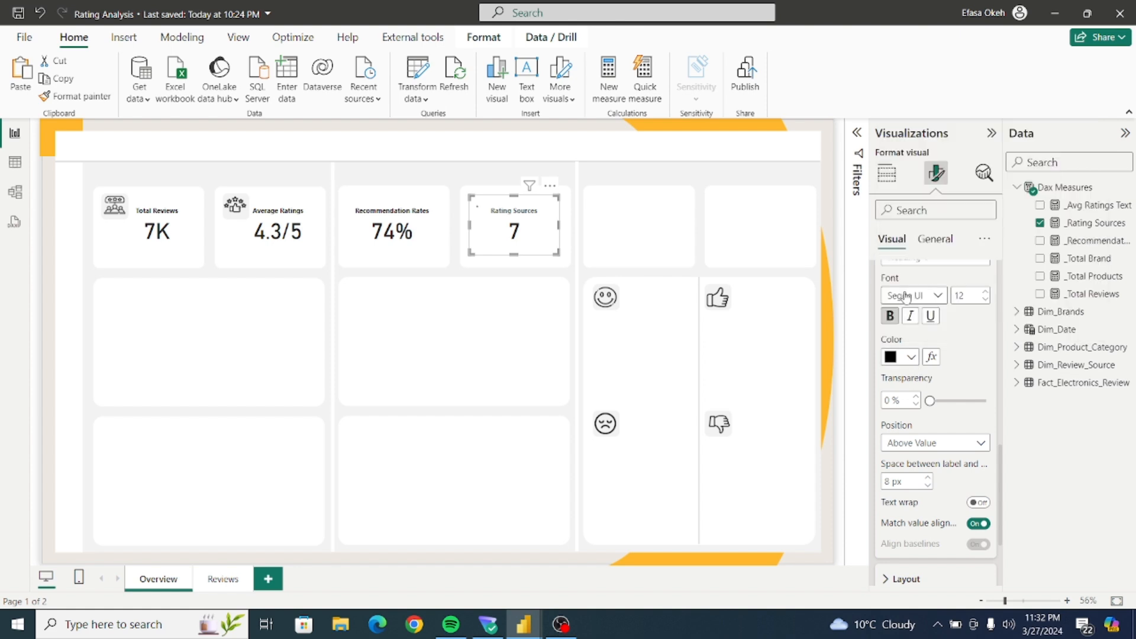
{"action": "left_click", "coordinate": [525, 271]}
Duplicate the Rating Sources card and place the copy in the fifth tile of the top row.
{"action": "left_click", "coordinate": [524, 238]}
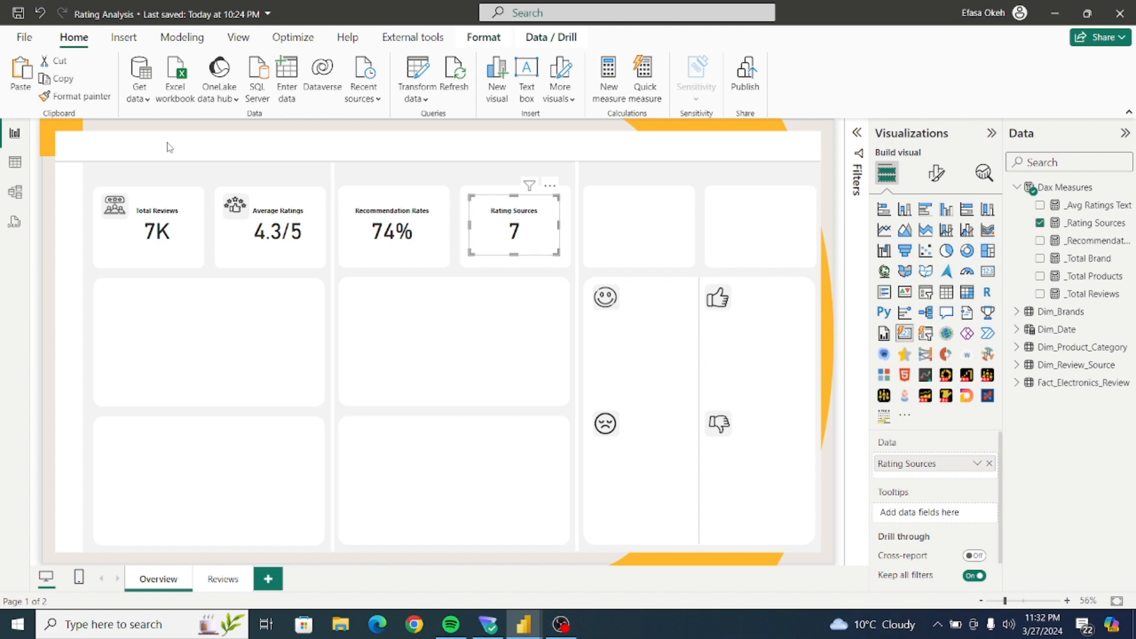
{"action": "left_click", "coordinate": [60, 61]}
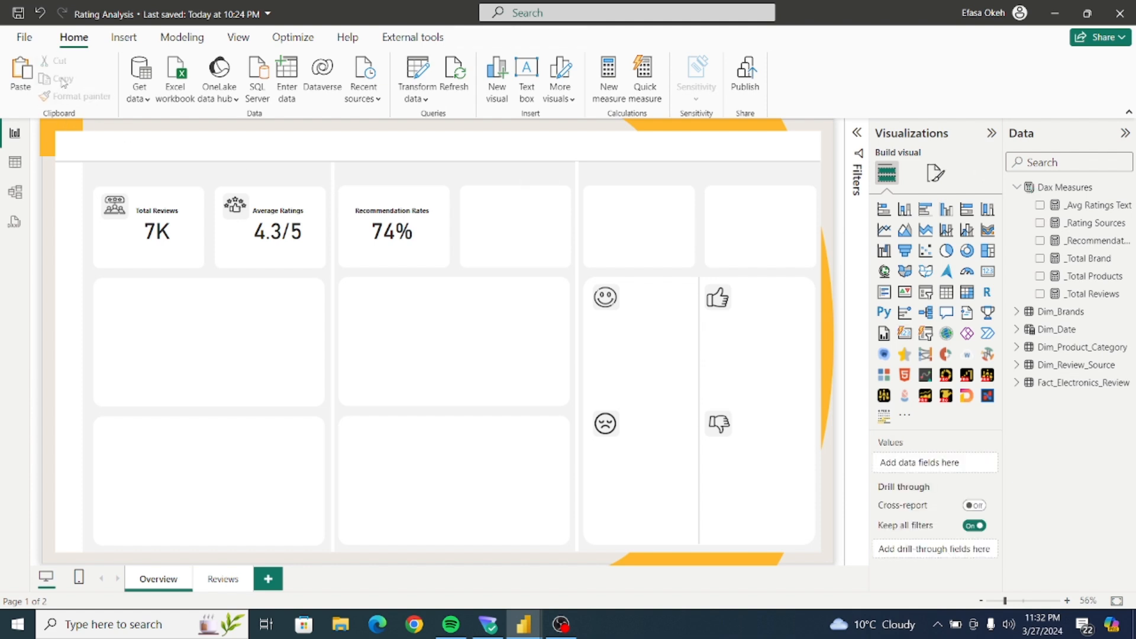
{"action": "left_click", "coordinate": [21, 74]}
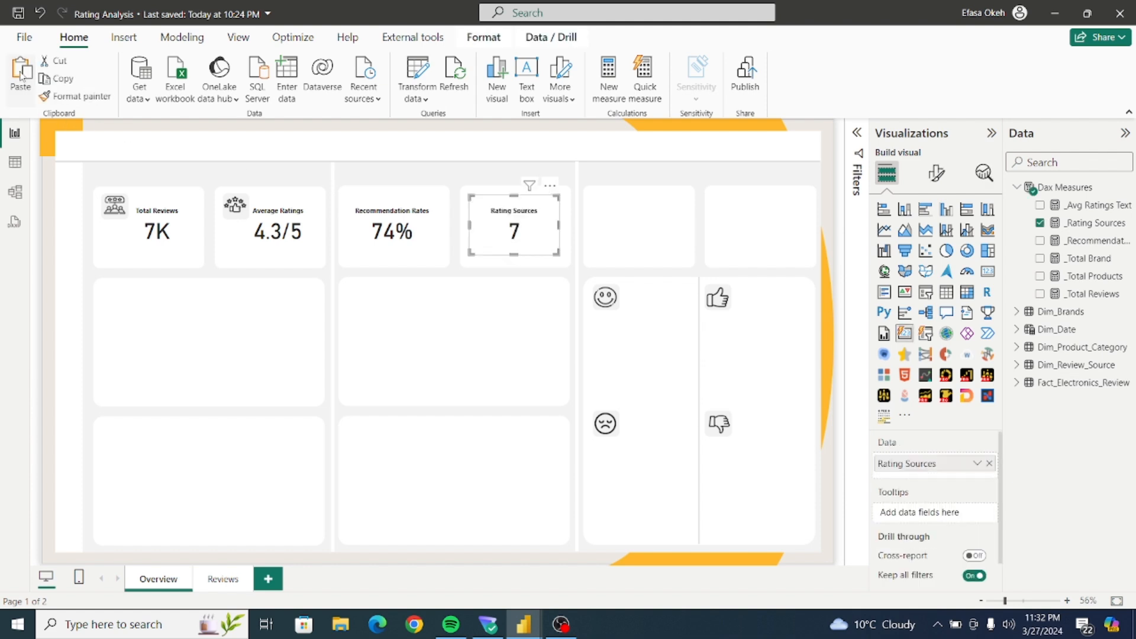
{"action": "left_click", "coordinate": [65, 79]}
{"action": "left_click", "coordinate": [20, 72]}
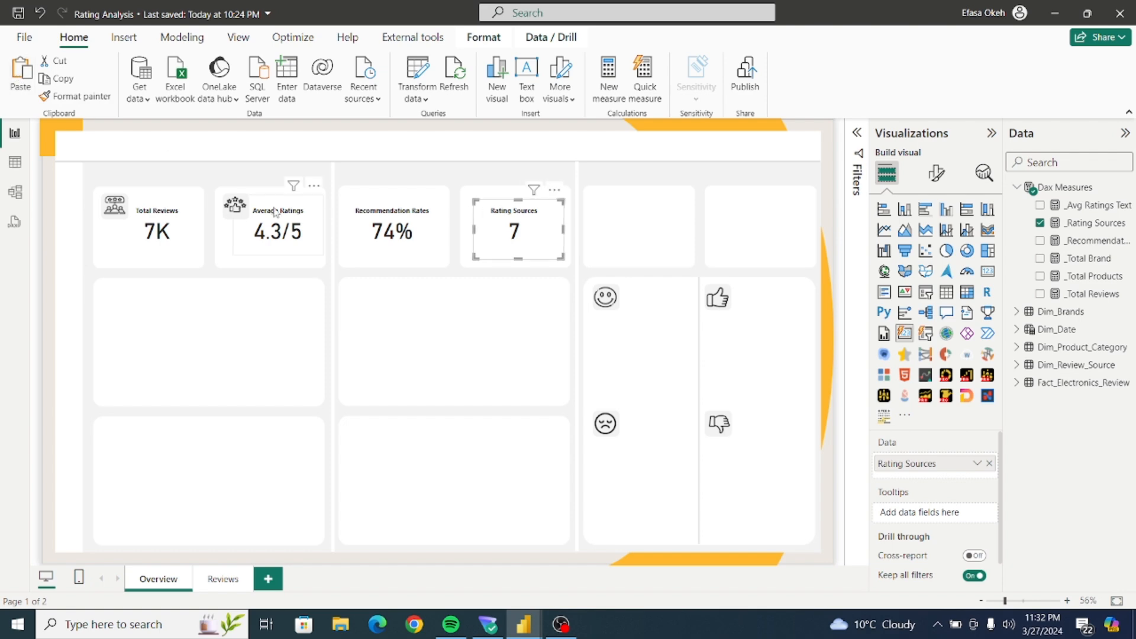
{"action": "left_click_drag", "start_coordinate": [531, 241], "coordinate": [650, 242]}
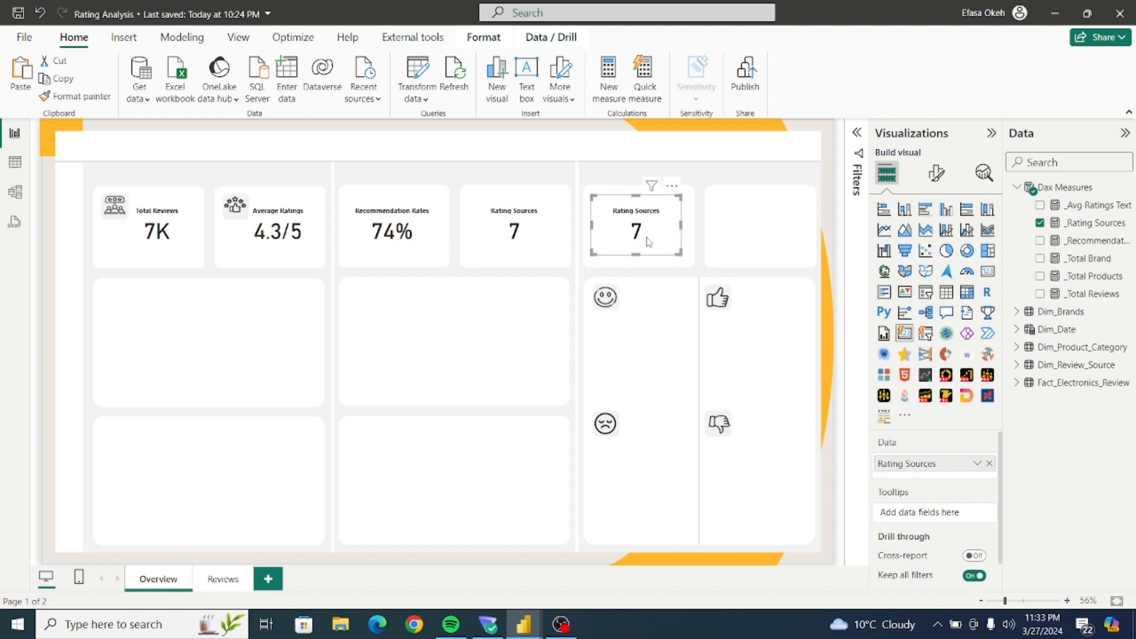
Replace the fifth card's measure with _Total Products and rename the field as Total Products.
{"action": "left_click", "coordinate": [989, 464]}
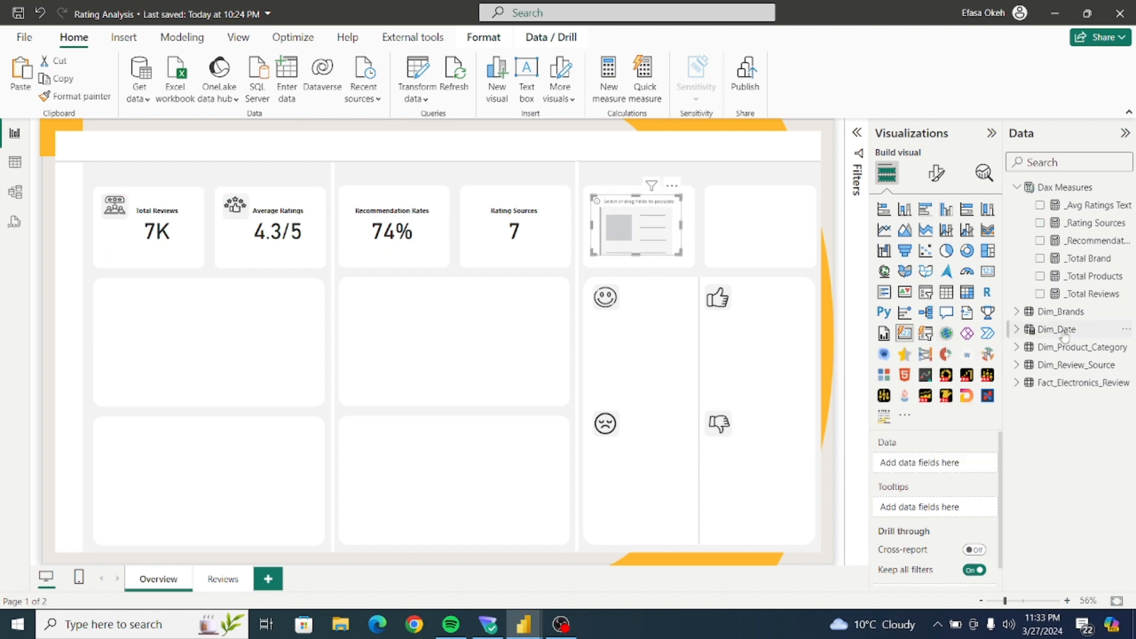
{"action": "left_click", "coordinate": [1040, 276]}
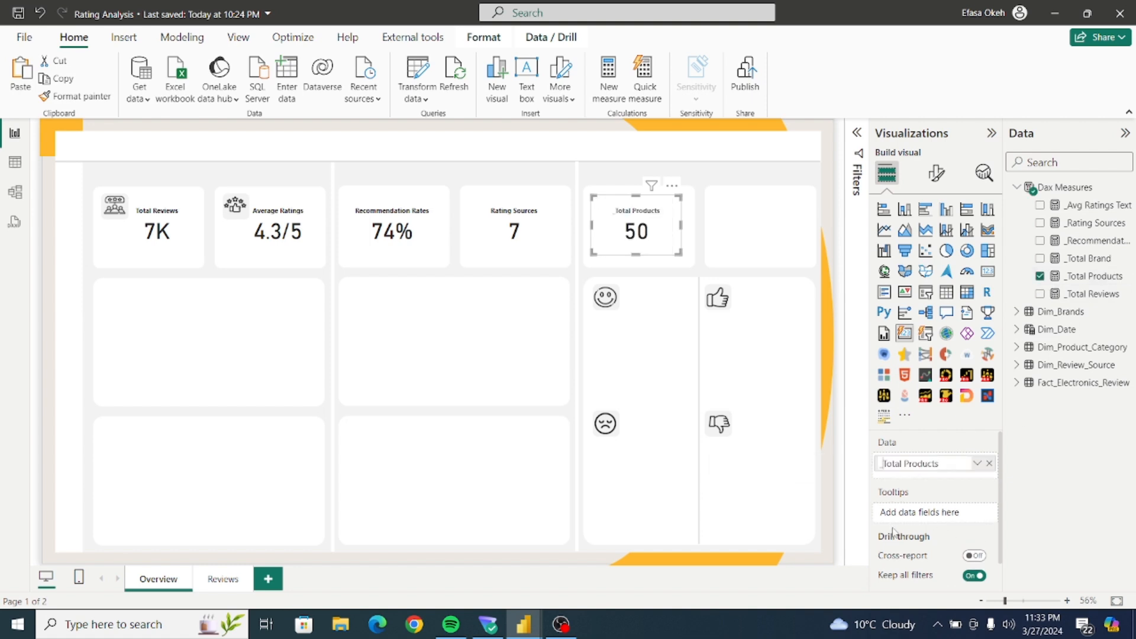
{"action": "key", "text": "Delete"}
{"action": "key", "text": "Return"}
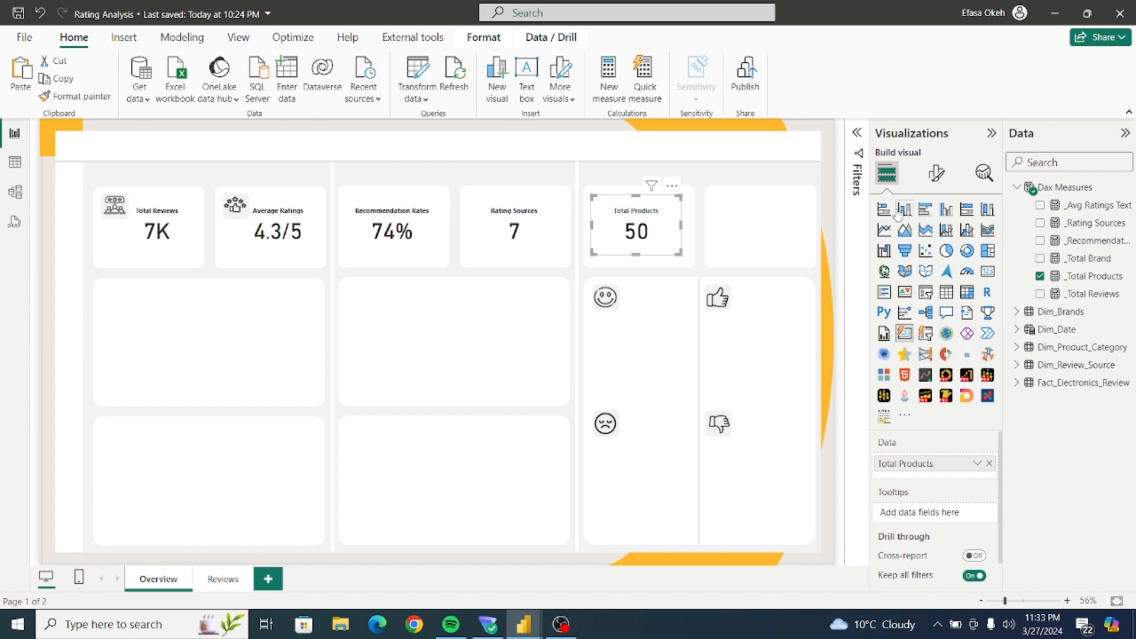
Apply the callout settings to the Total Products series and set its label color to black.
{"action": "left_click", "coordinate": [936, 173]}
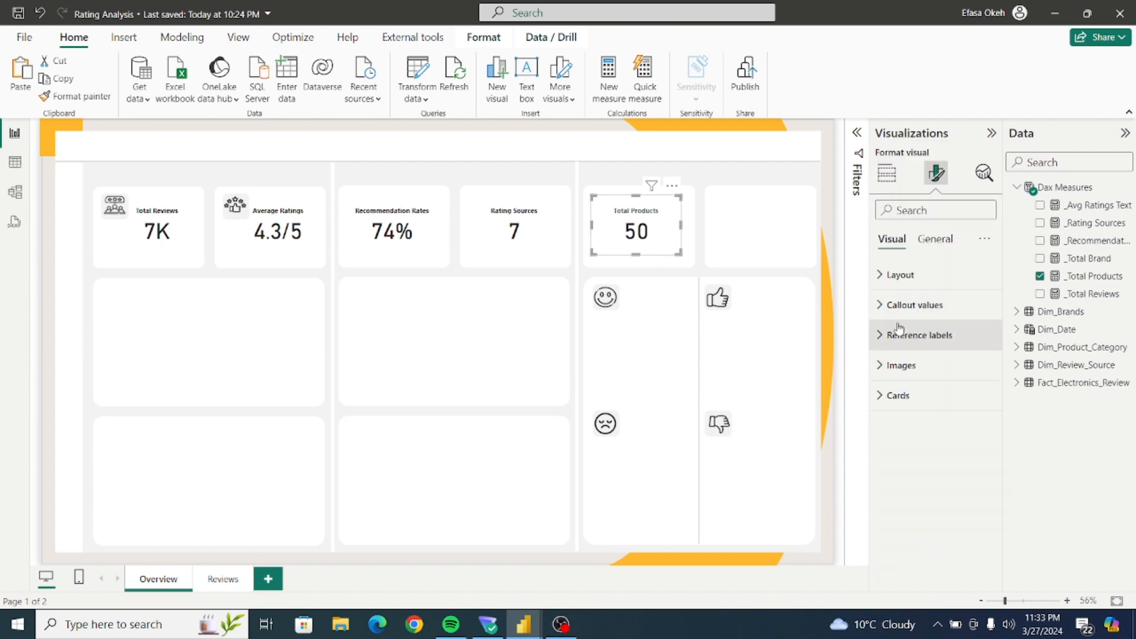
{"action": "left_click", "coordinate": [884, 304]}
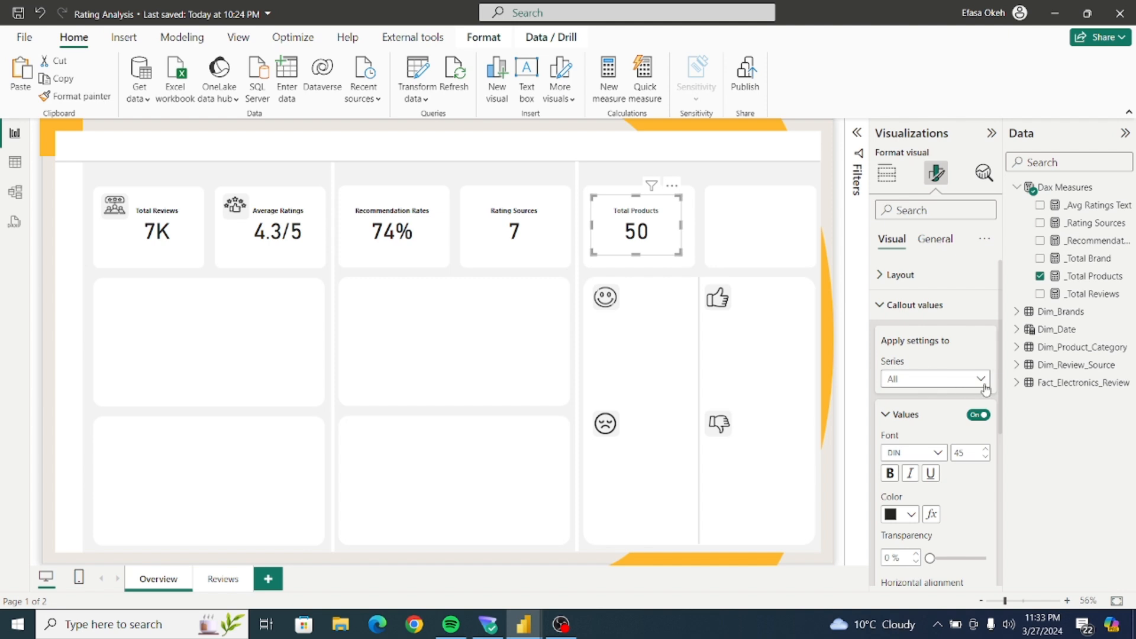
{"action": "left_click", "coordinate": [960, 379]}
{"action": "left_click", "coordinate": [928, 417]}
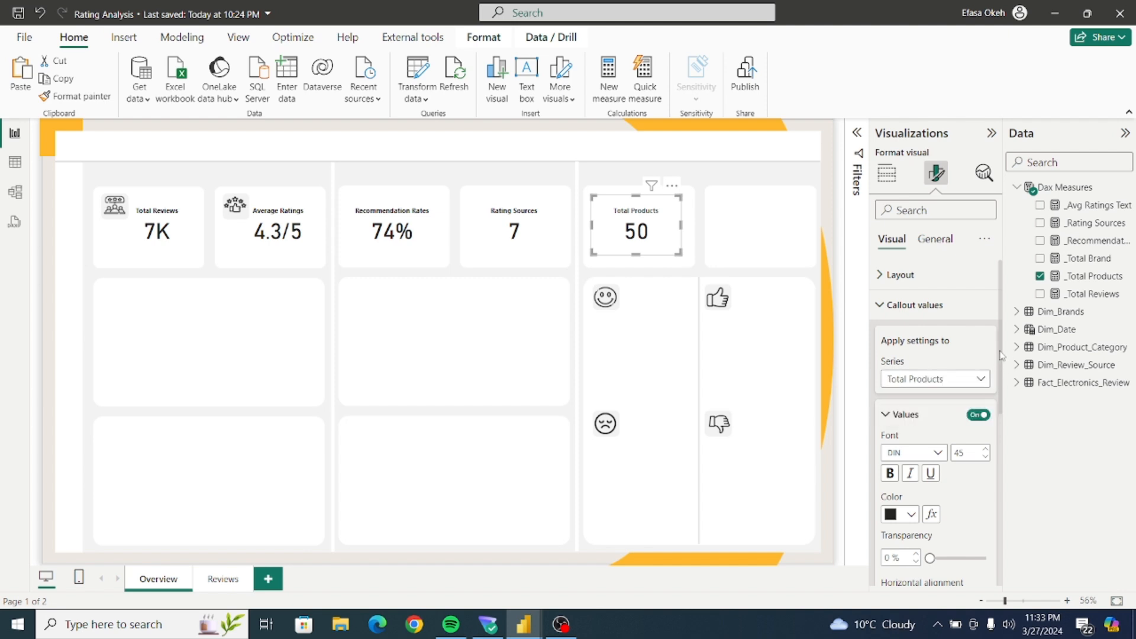
{"action": "scroll", "coordinate": [1000, 479], "scroll_direction": "down", "scroll_amount": 5}
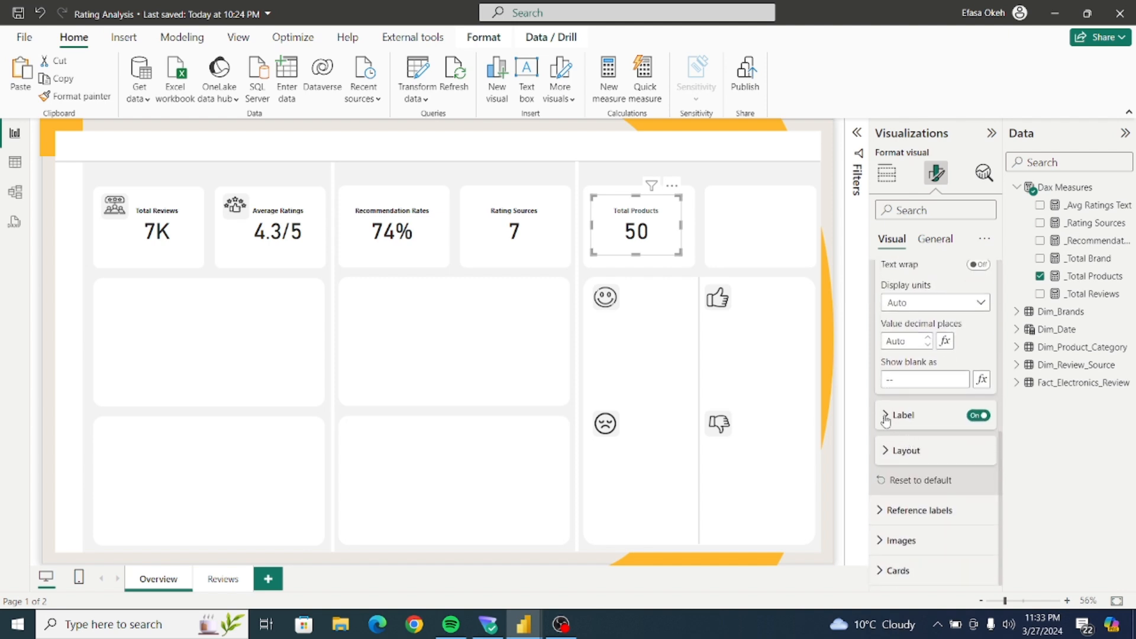
{"action": "left_click", "coordinate": [995, 415]}
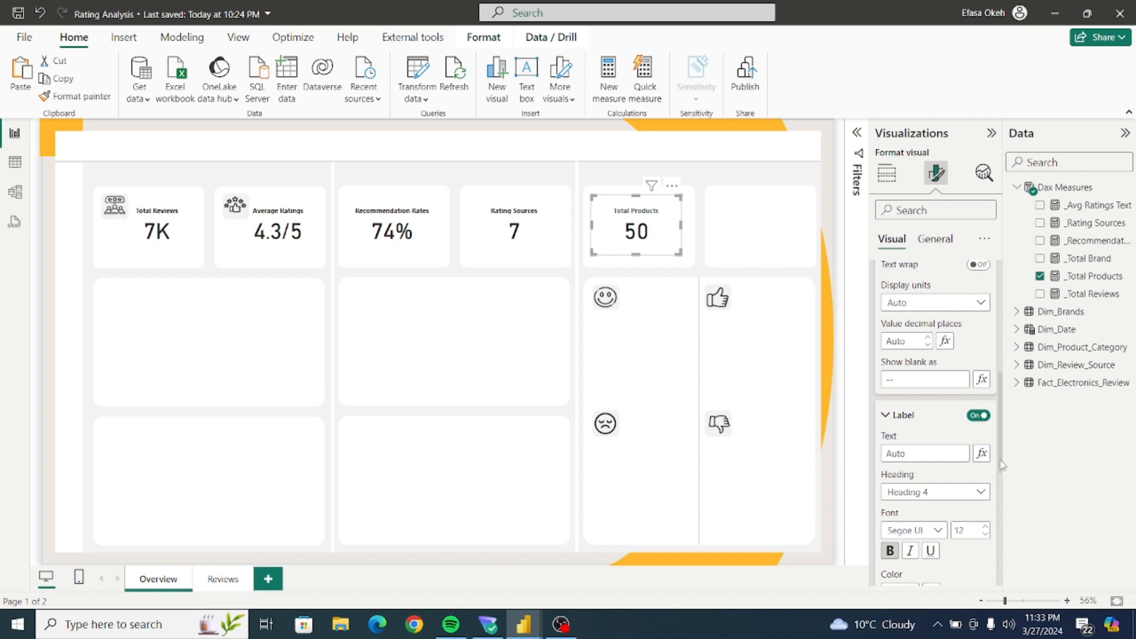
{"action": "scroll", "coordinate": [1000, 468], "scroll_direction": "down", "scroll_amount": 3}
{"action": "left_click", "coordinate": [911, 382]}
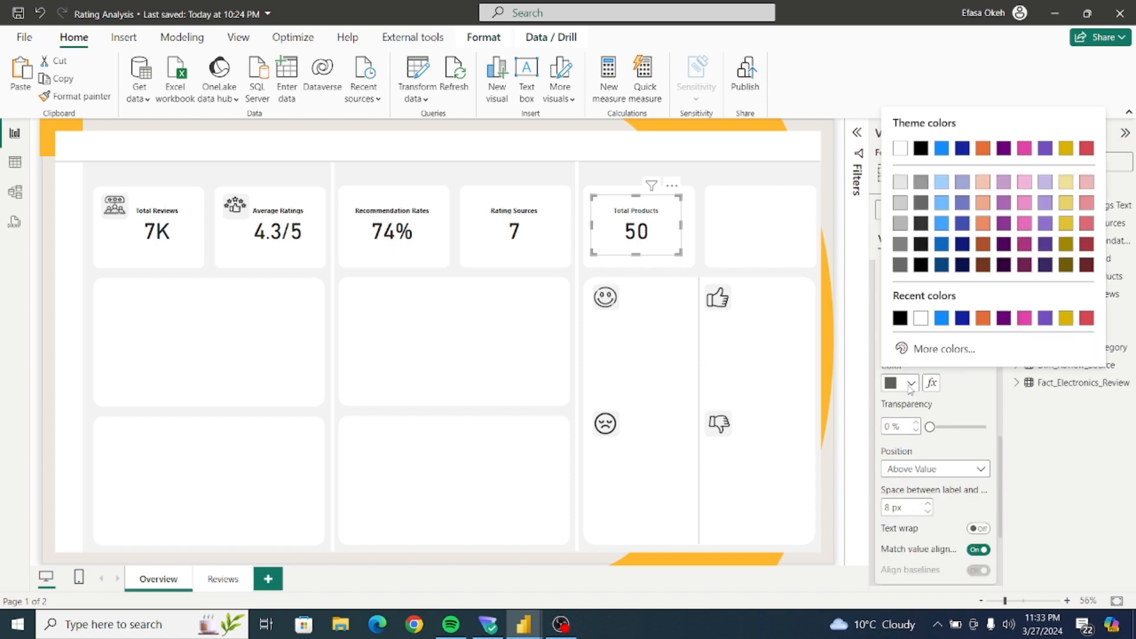
{"action": "left_click", "coordinate": [899, 319]}
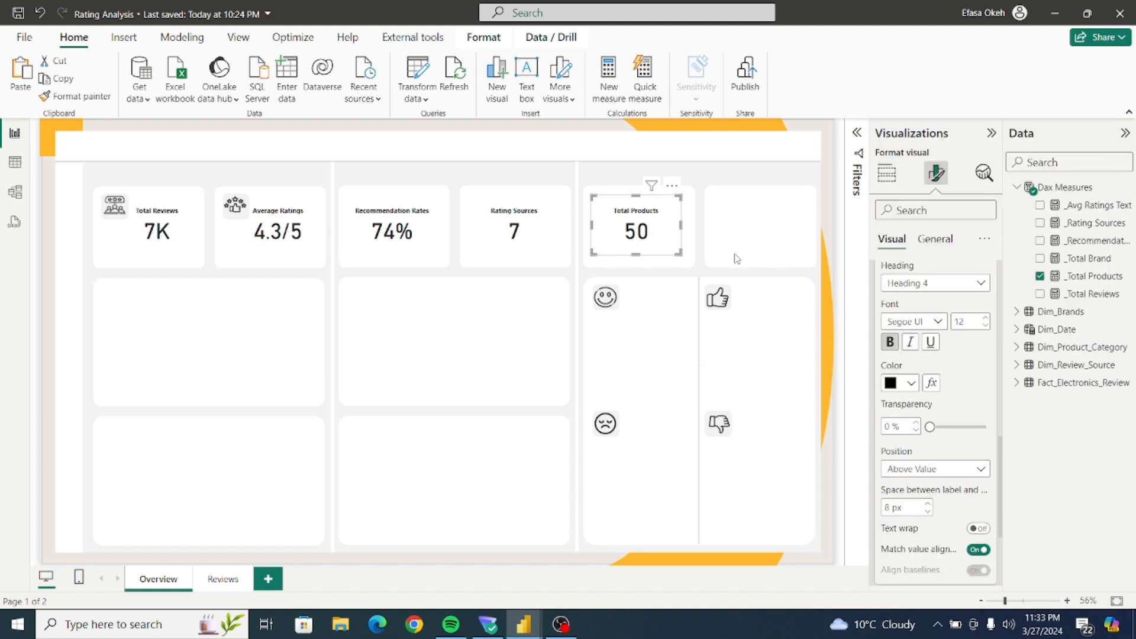
Duplicate the Total Products card into the sixth tile and replace its measure with _Total Brand.
{"action": "left_click", "coordinate": [716, 231]}
{"action": "left_click", "coordinate": [677, 237]}
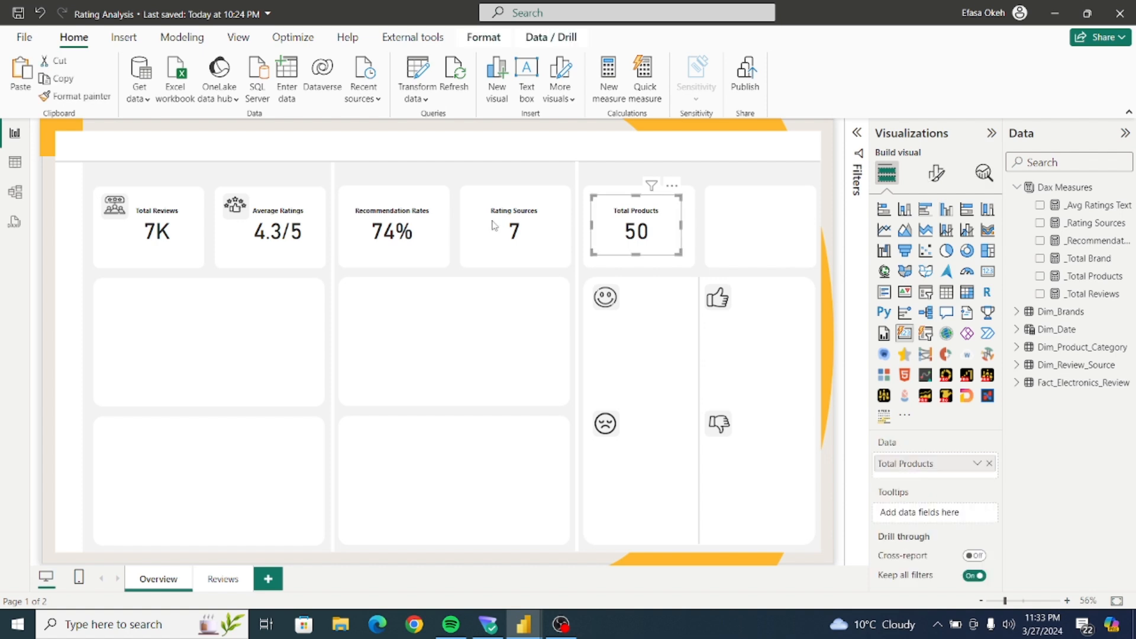
{"action": "left_click", "coordinate": [62, 79]}
{"action": "left_click", "coordinate": [20, 80]}
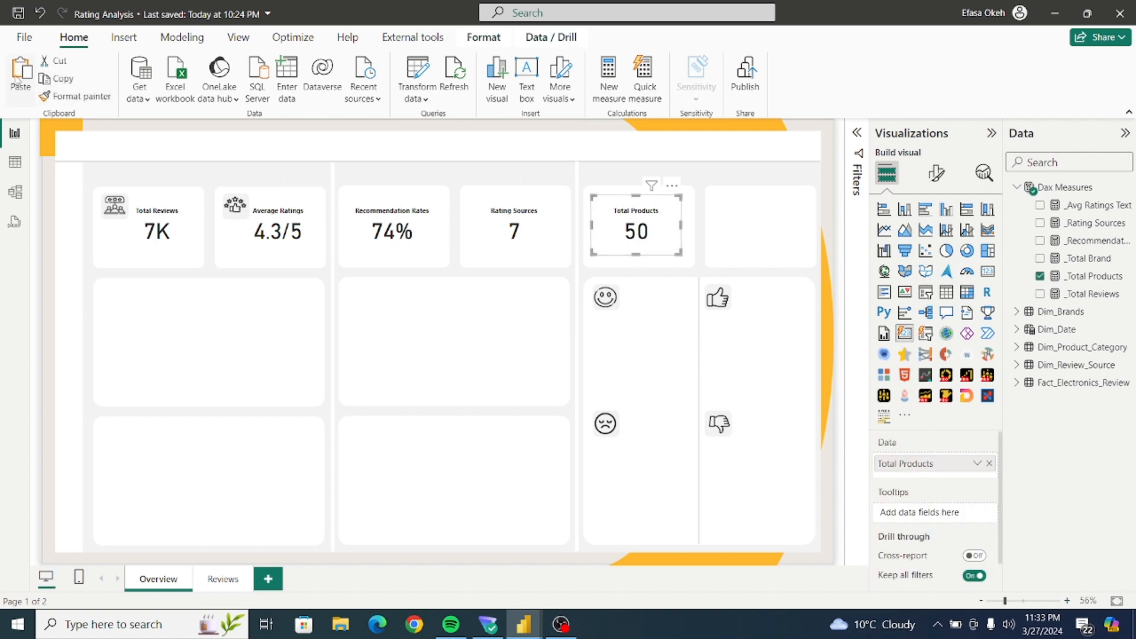
{"action": "left_click_drag", "start_coordinate": [658, 230], "coordinate": [773, 225]}
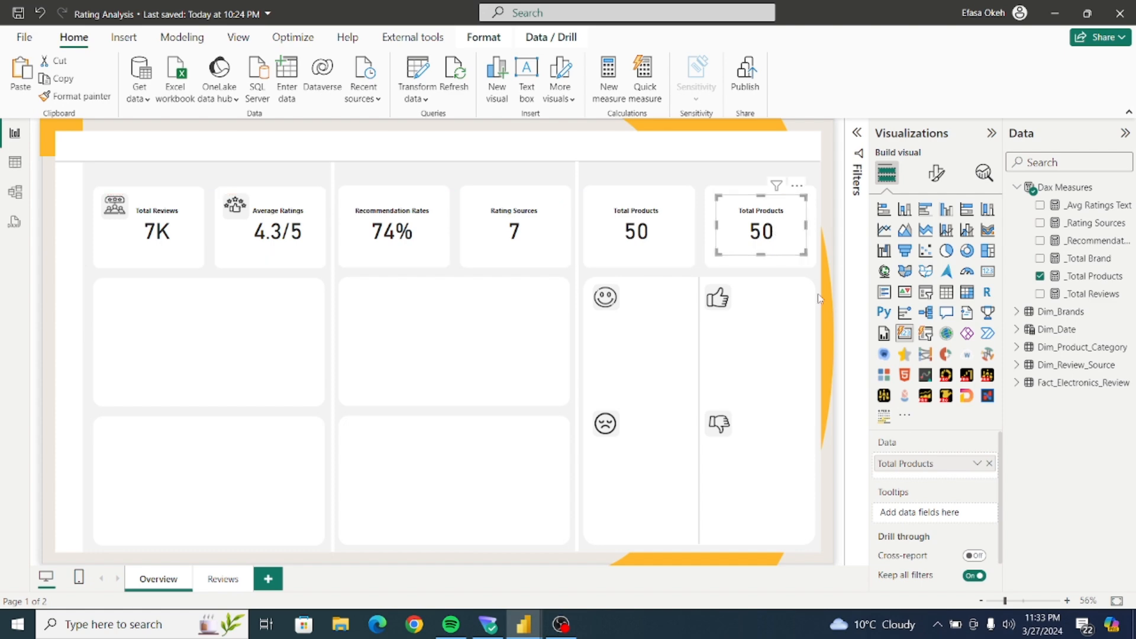
{"action": "left_click", "coordinate": [989, 463]}
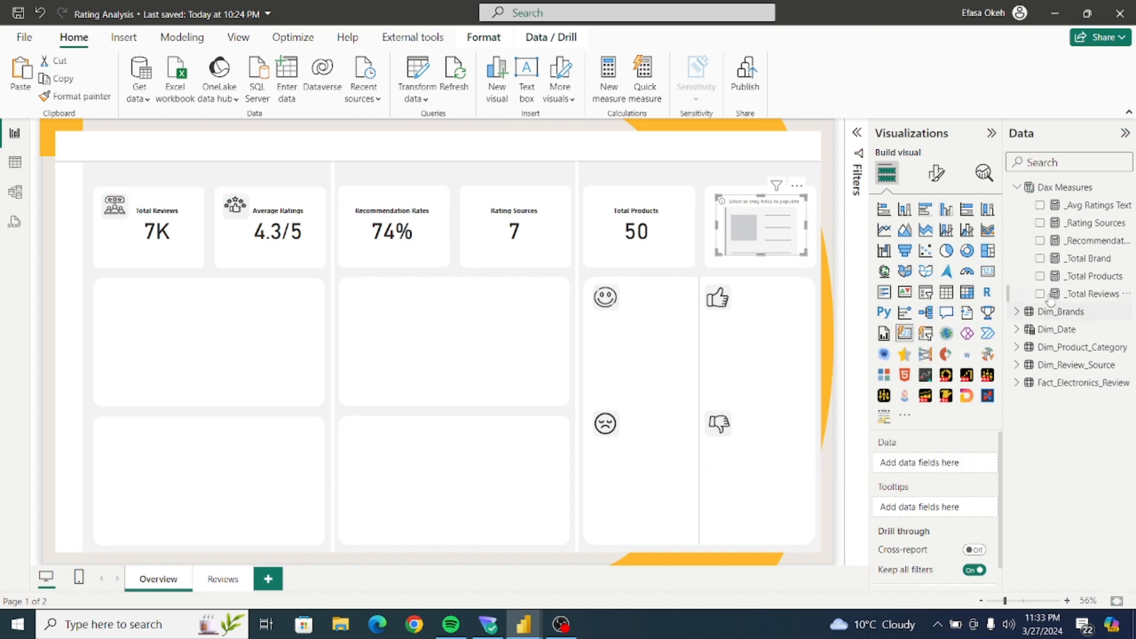
{"action": "left_click", "coordinate": [1040, 258]}
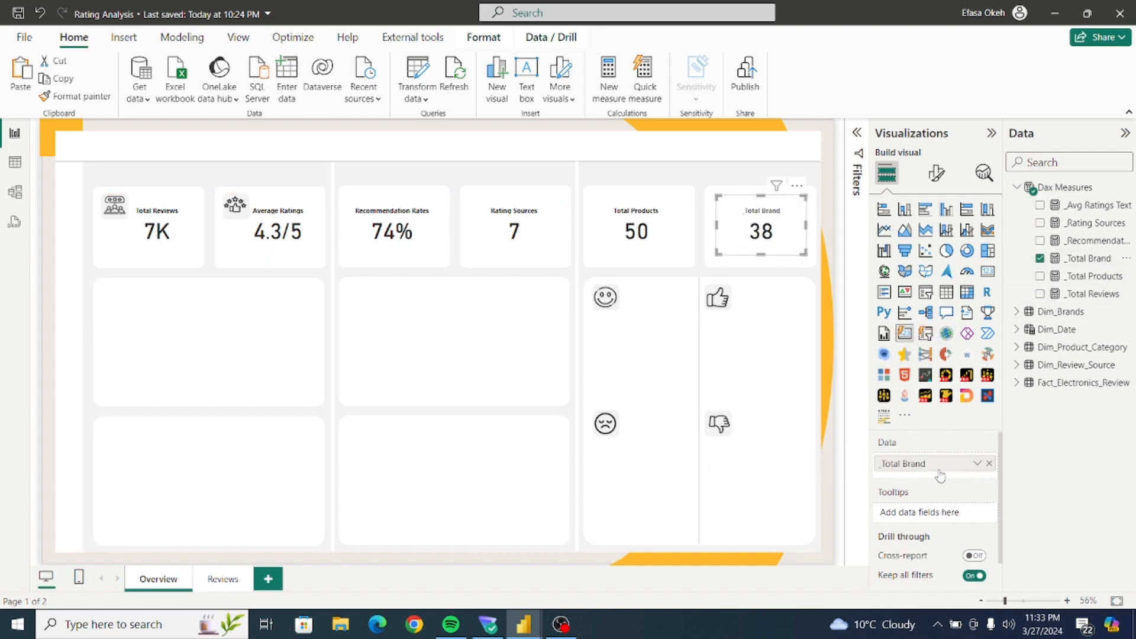
Apply the callout settings to the _Total Brand series and set its label color to black.
{"action": "left_click", "coordinate": [935, 174]}
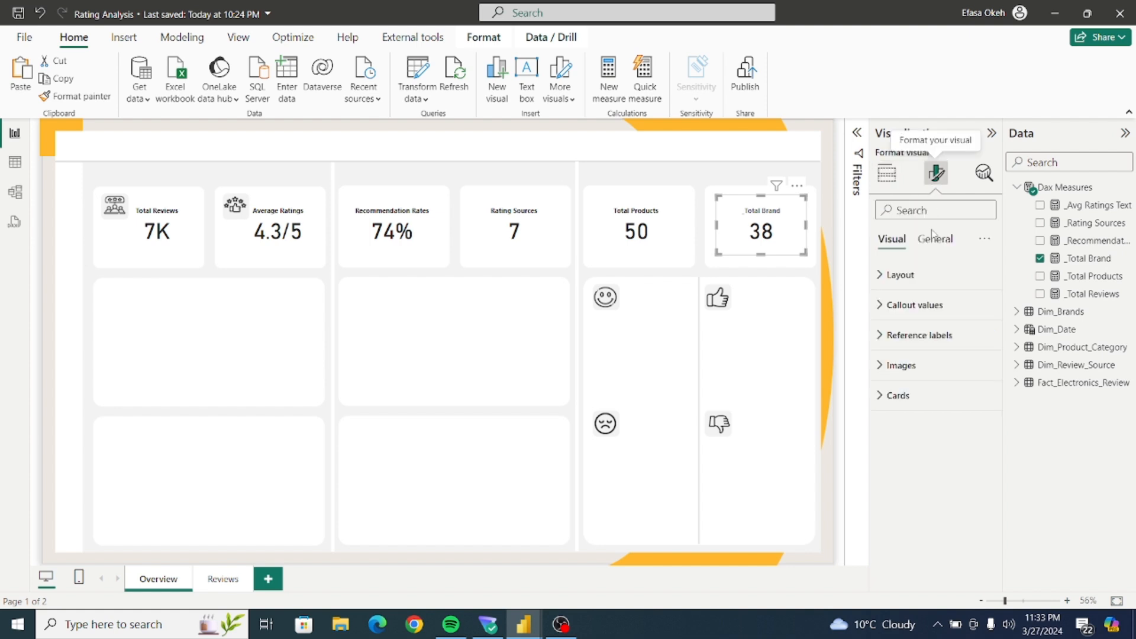
{"action": "left_click", "coordinate": [889, 306]}
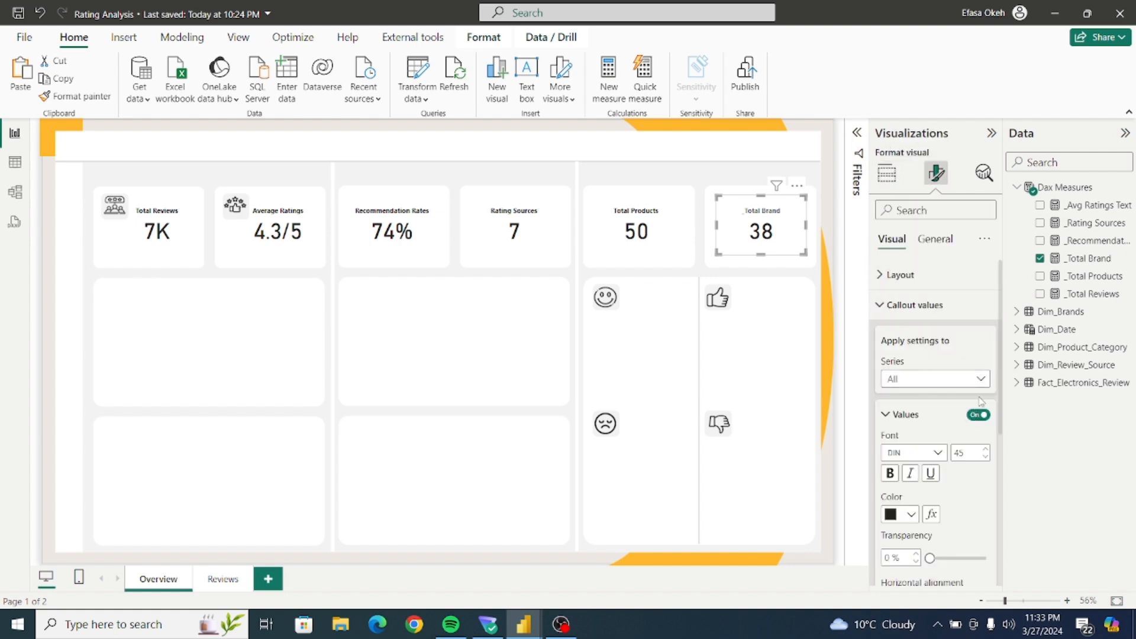
{"action": "left_click", "coordinate": [964, 379]}
{"action": "left_click", "coordinate": [932, 415]}
{"action": "left_click_drag", "start_coordinate": [1002, 369], "coordinate": [1013, 531]}
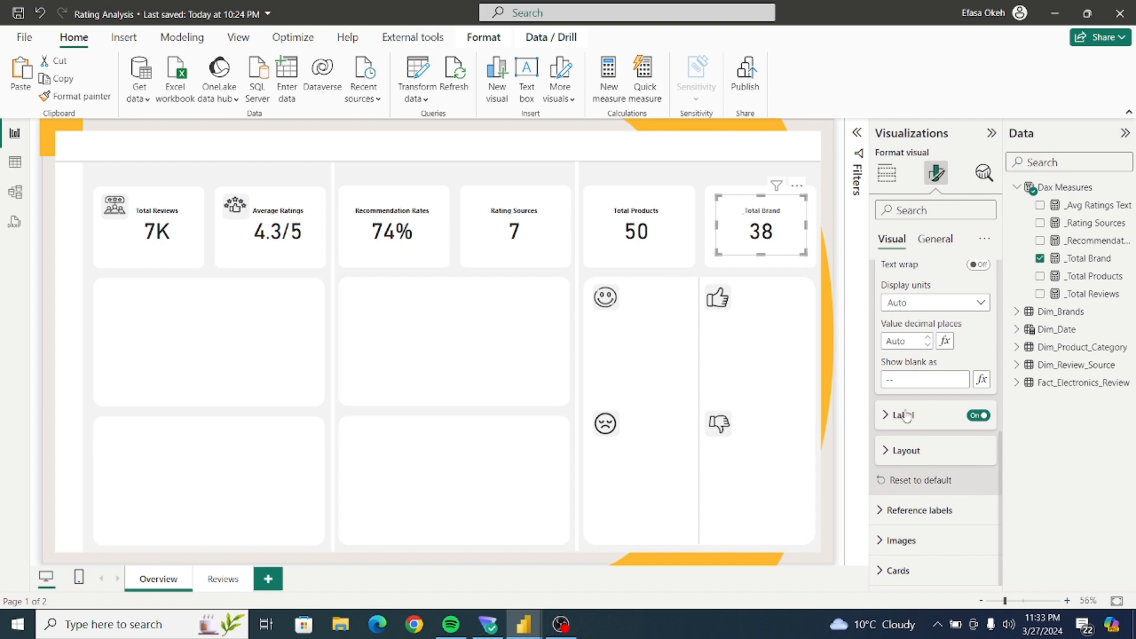
{"action": "left_click", "coordinate": [905, 416]}
{"action": "scroll", "coordinate": [946, 443], "scroll_direction": "down", "scroll_amount": 4}
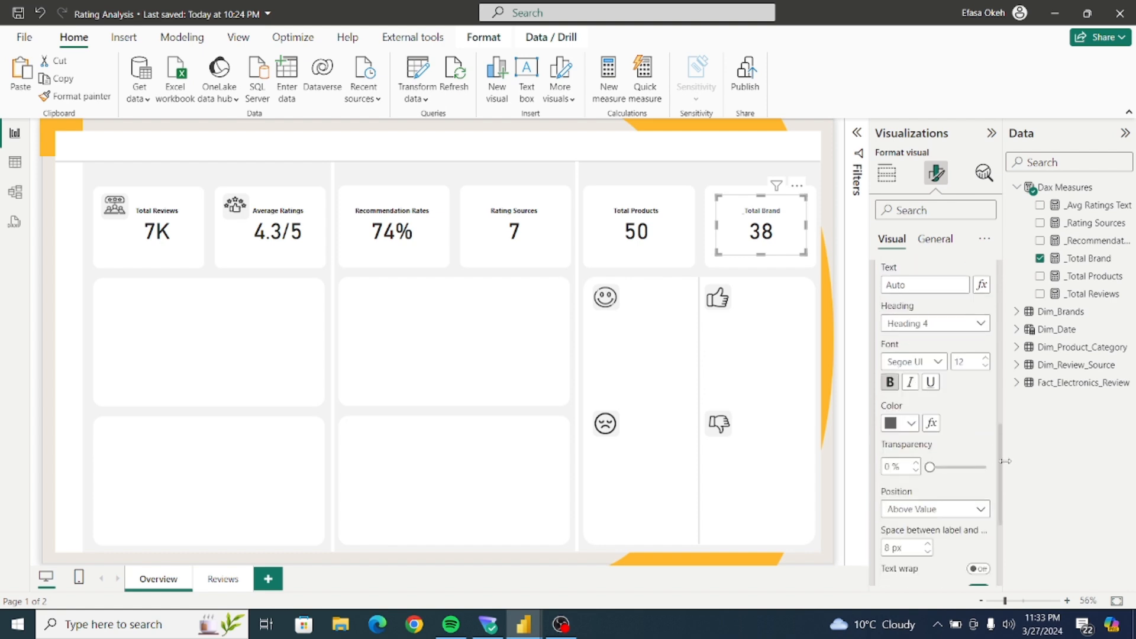
{"action": "left_click", "coordinate": [911, 362]}
{"action": "left_click", "coordinate": [899, 299]}
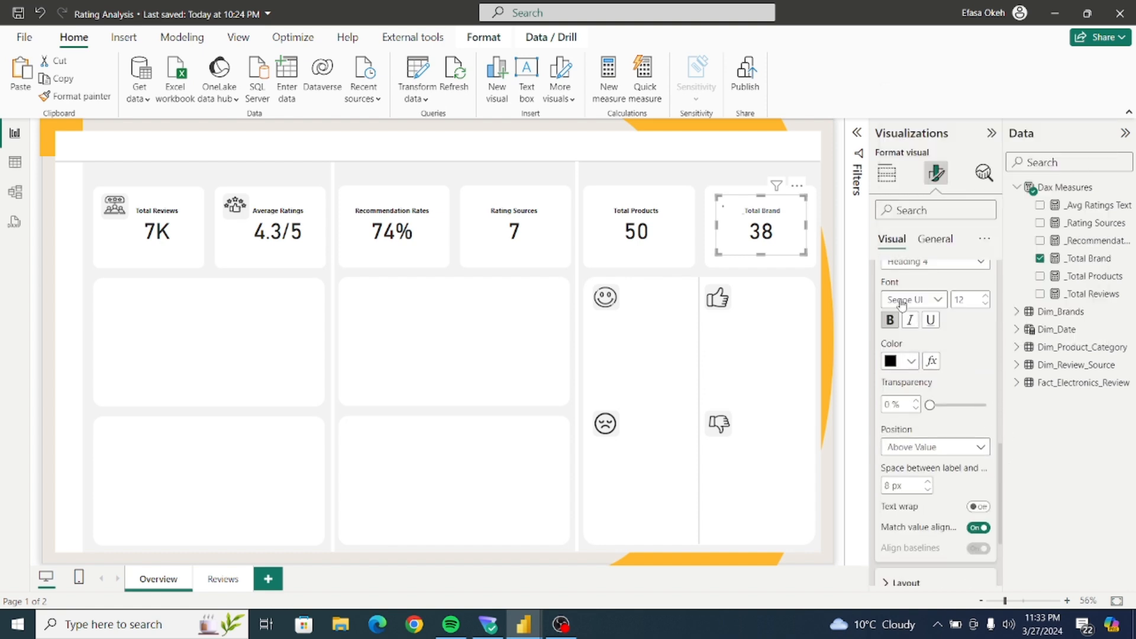
Rename the _Total Brand field in the sixth card as Total Brand and deselect the card.
{"action": "left_click", "coordinate": [886, 178]}
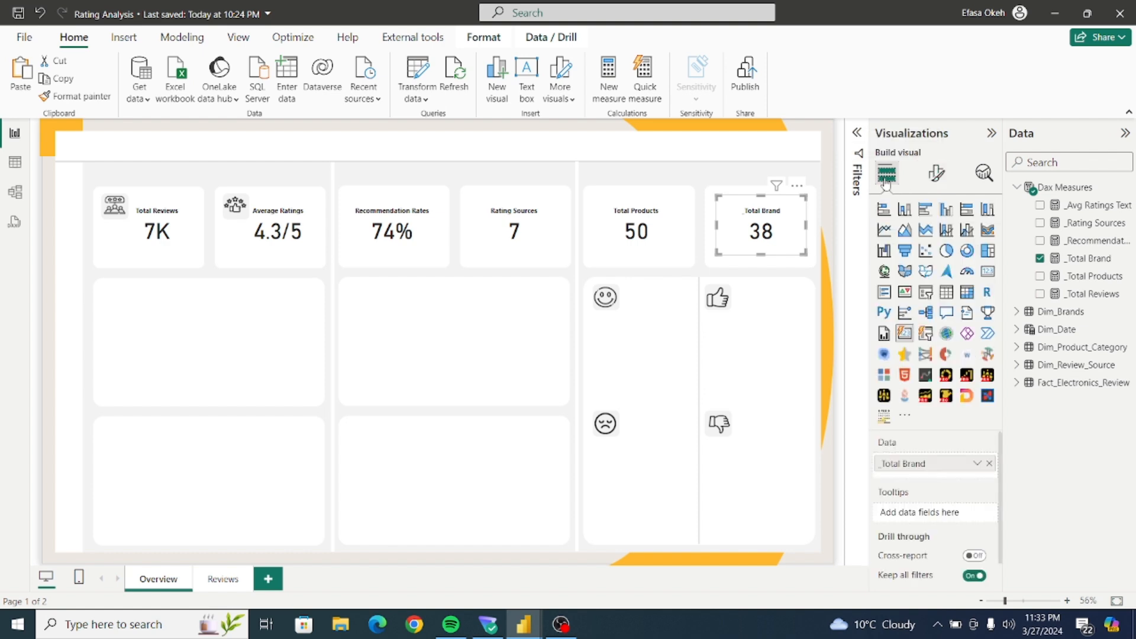
{"action": "double_click", "coordinate": [890, 463]}
{"action": "left_click", "coordinate": [886, 464]}
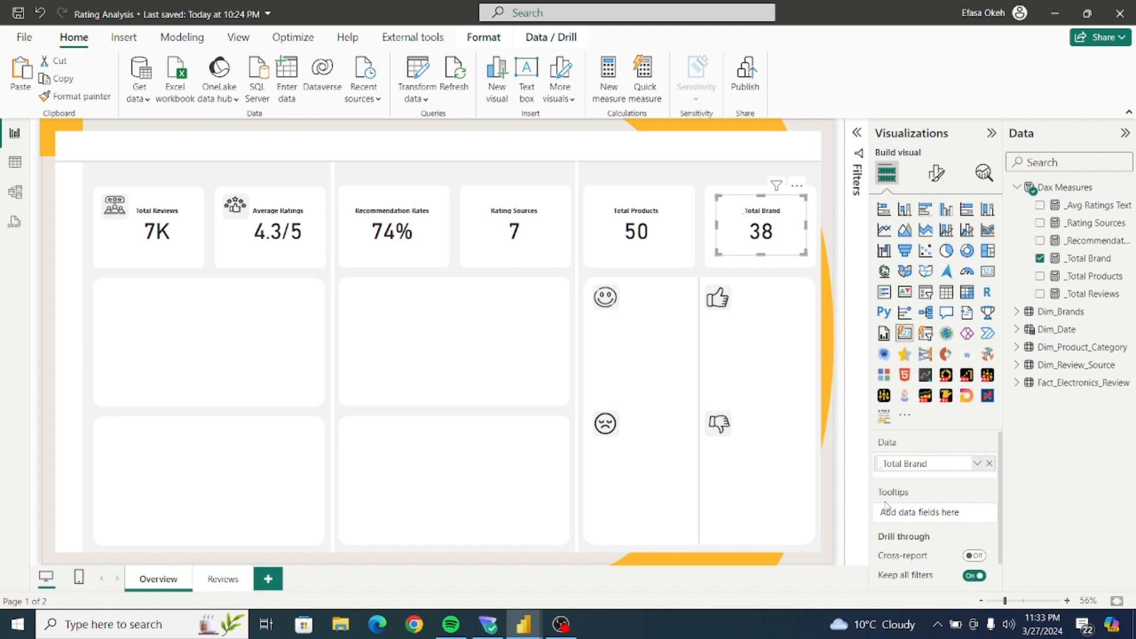
{"action": "key", "text": "BackSpace"}
{"action": "key", "text": "Return"}
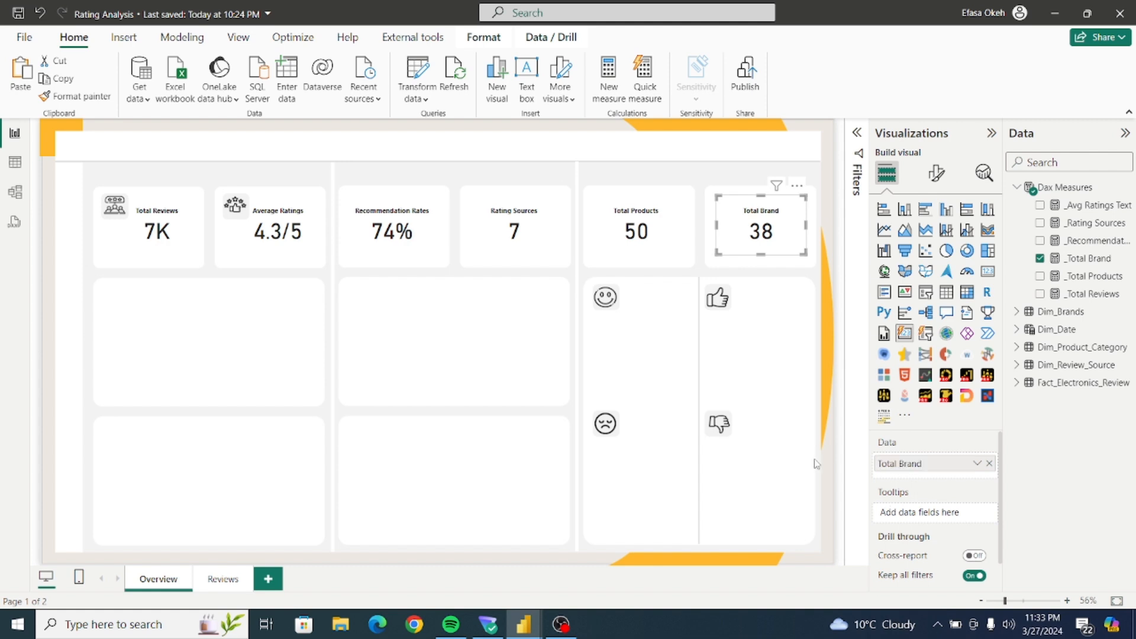
{"action": "left_click", "coordinate": [510, 374]}
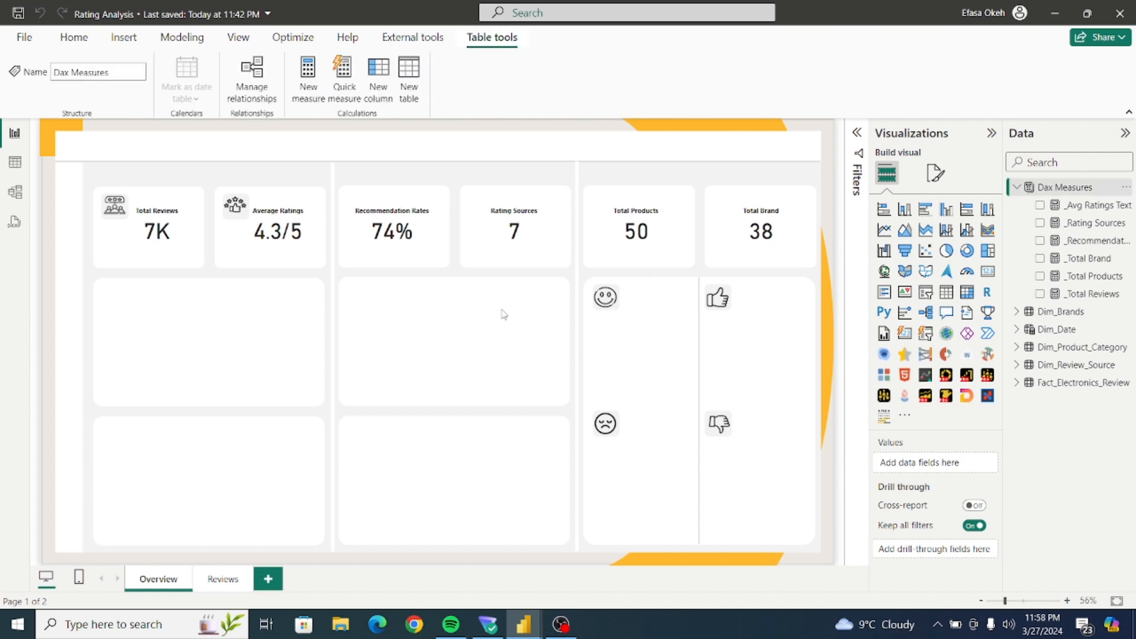
Switch to the Electronics Rating report and copy the entire DAX formula of the _Total Review YOY measure.
{"action": "mouse_move", "coordinate": [524, 628]}
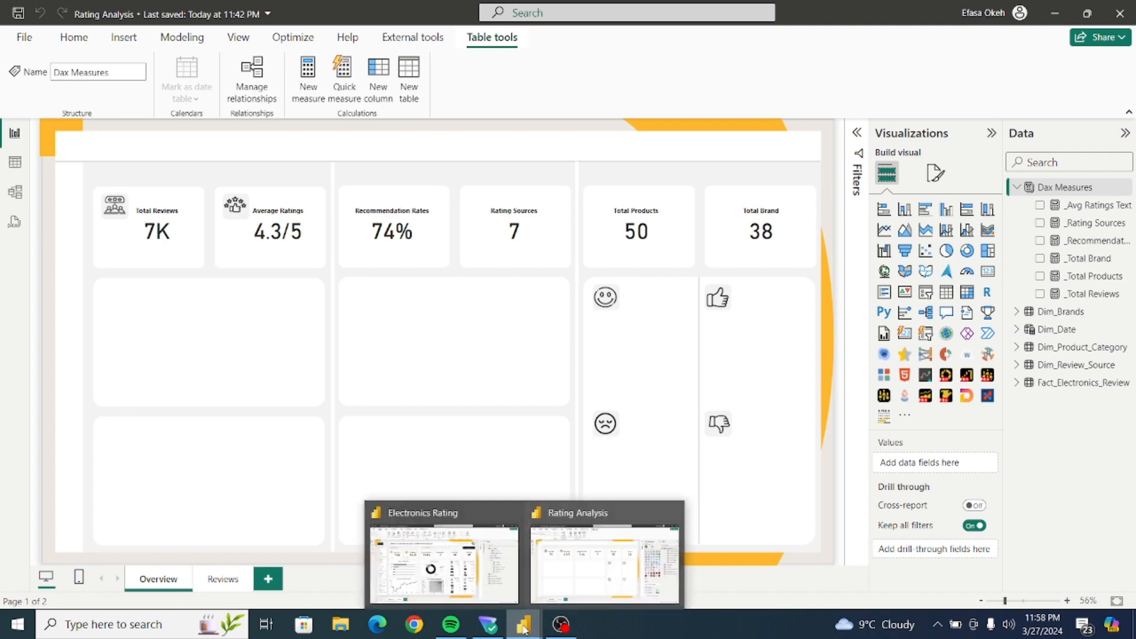
{"action": "left_click", "coordinate": [453, 576]}
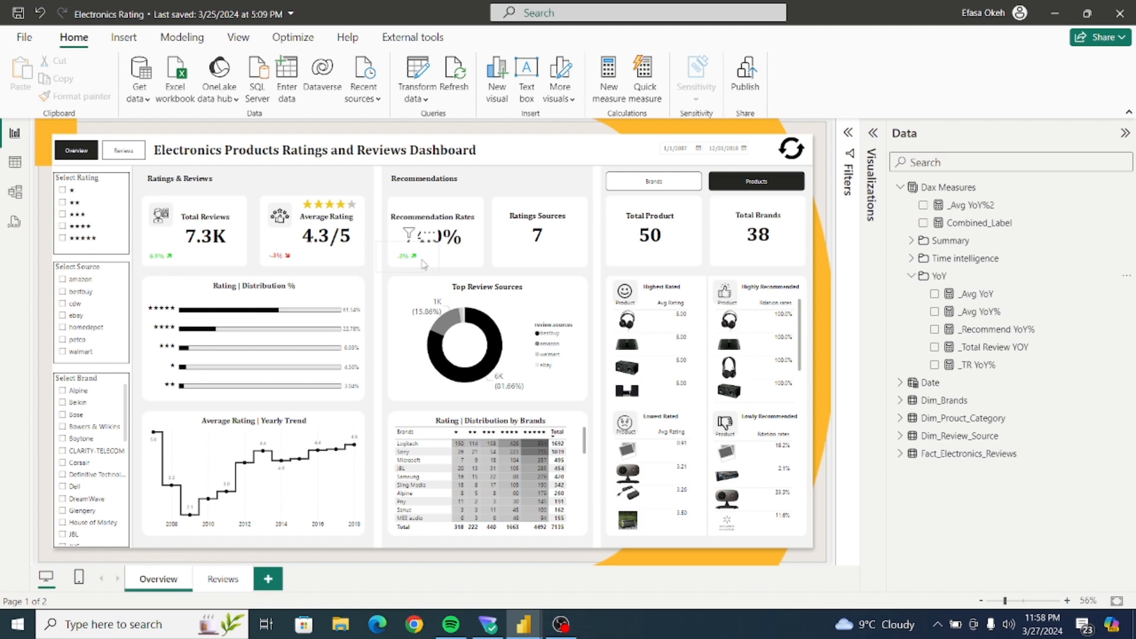
{"action": "left_click", "coordinate": [171, 266]}
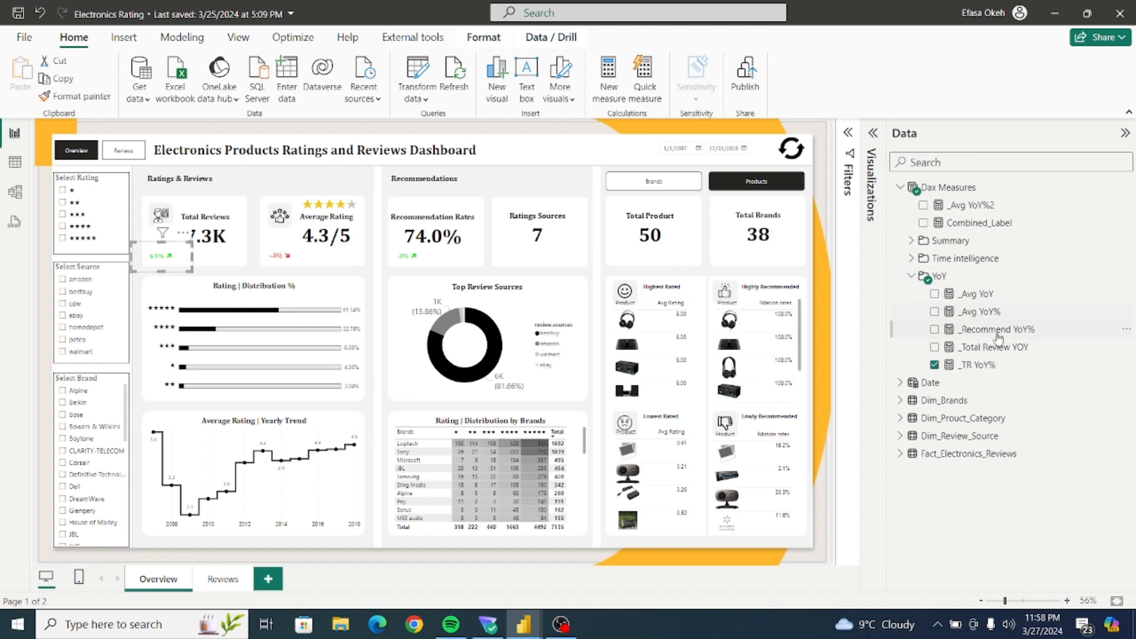
{"action": "left_click", "coordinate": [987, 353]}
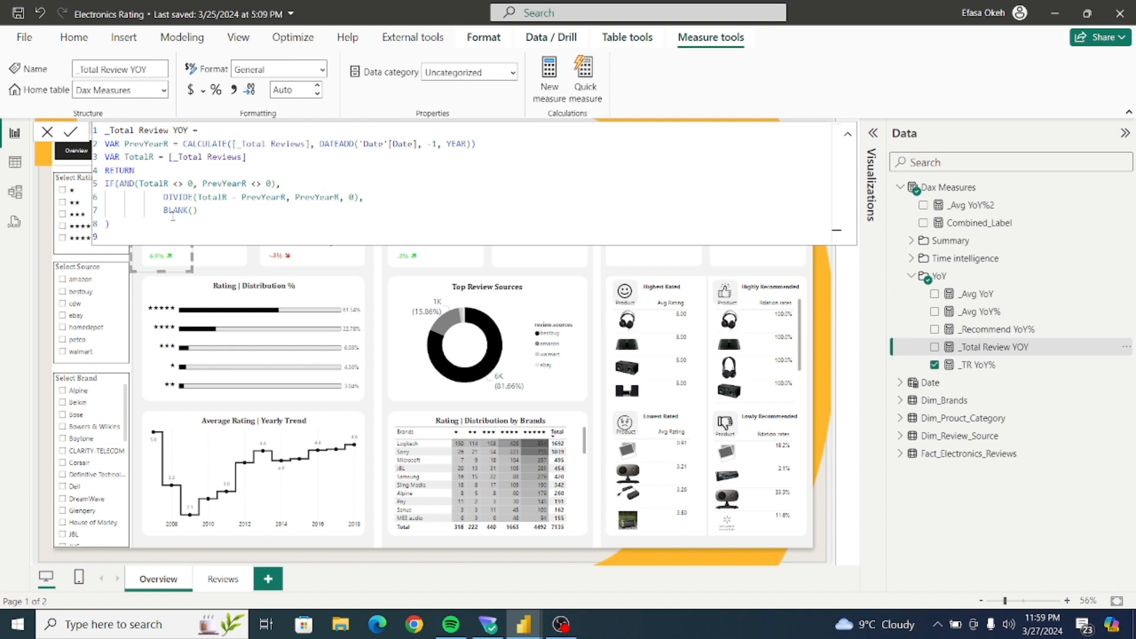
{"action": "key", "text": "ctrl+a"}
{"action": "key", "text": "ctrl+c"}
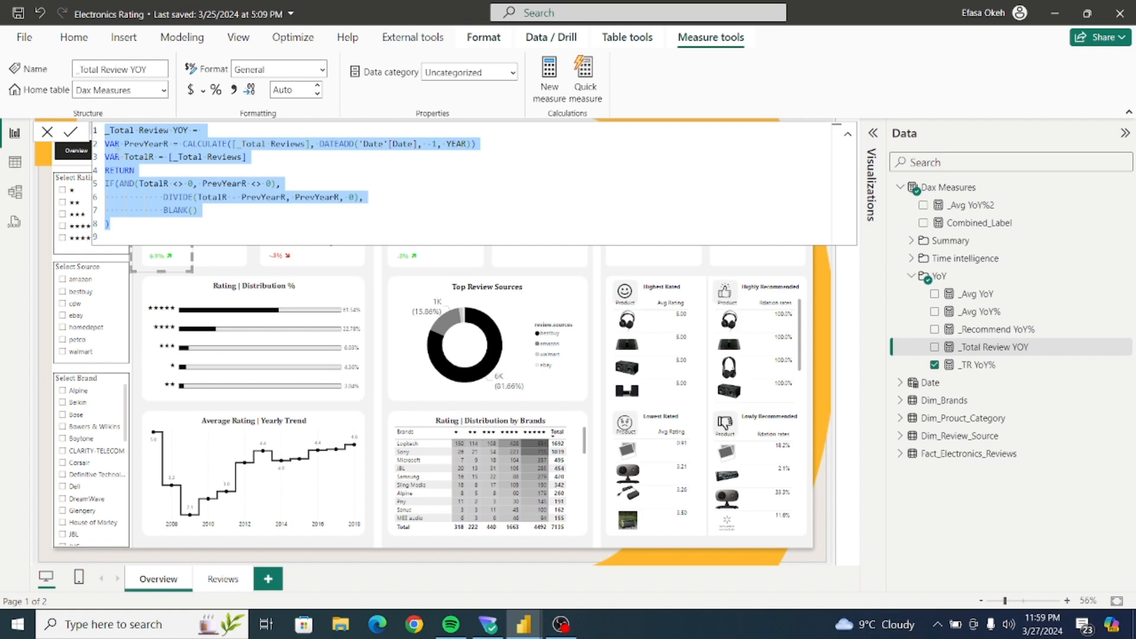
{"action": "left_click", "coordinate": [174, 264]}
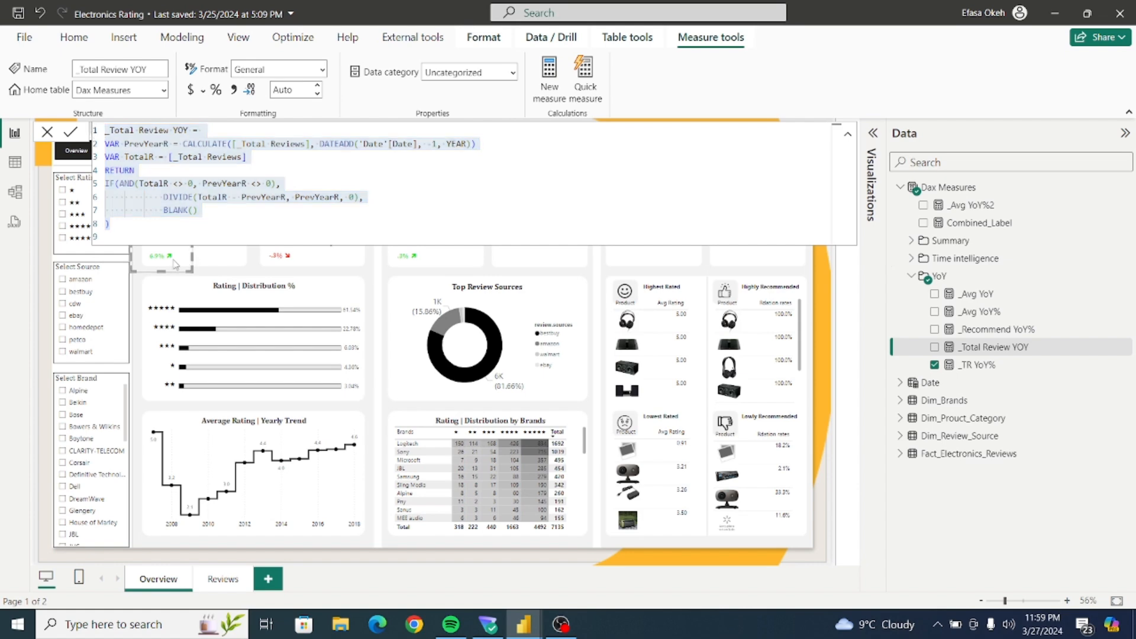
Switch to the Rating Analysis report and paste the copied _Total Review YOY formula into a new measure in Dax Measures.
{"action": "left_click", "coordinate": [217, 273]}
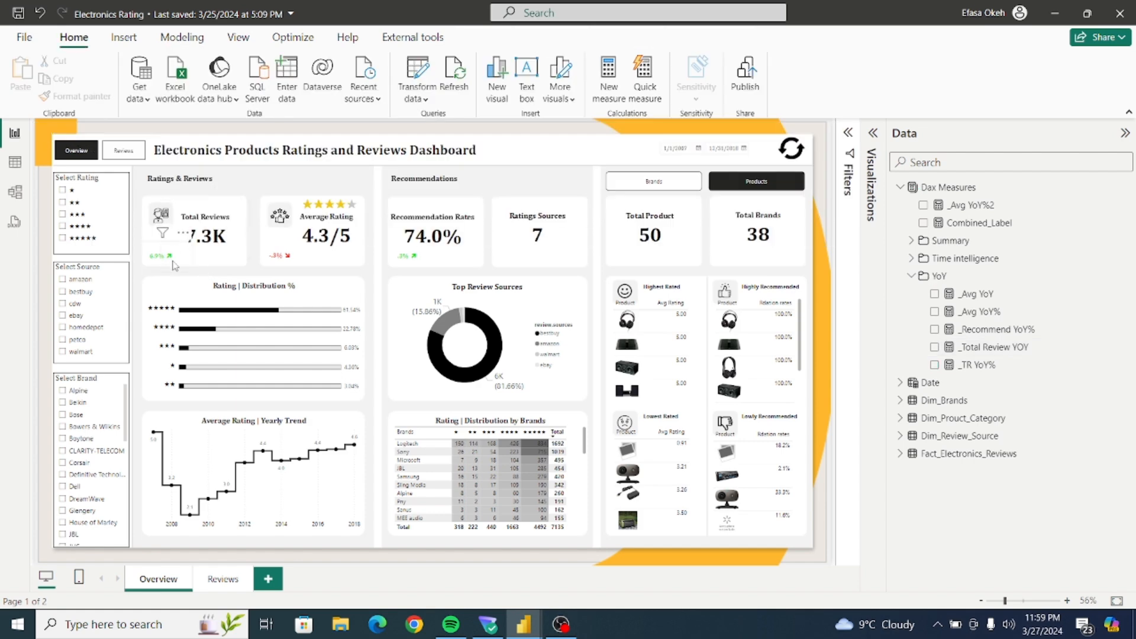
{"action": "left_click", "coordinate": [993, 349]}
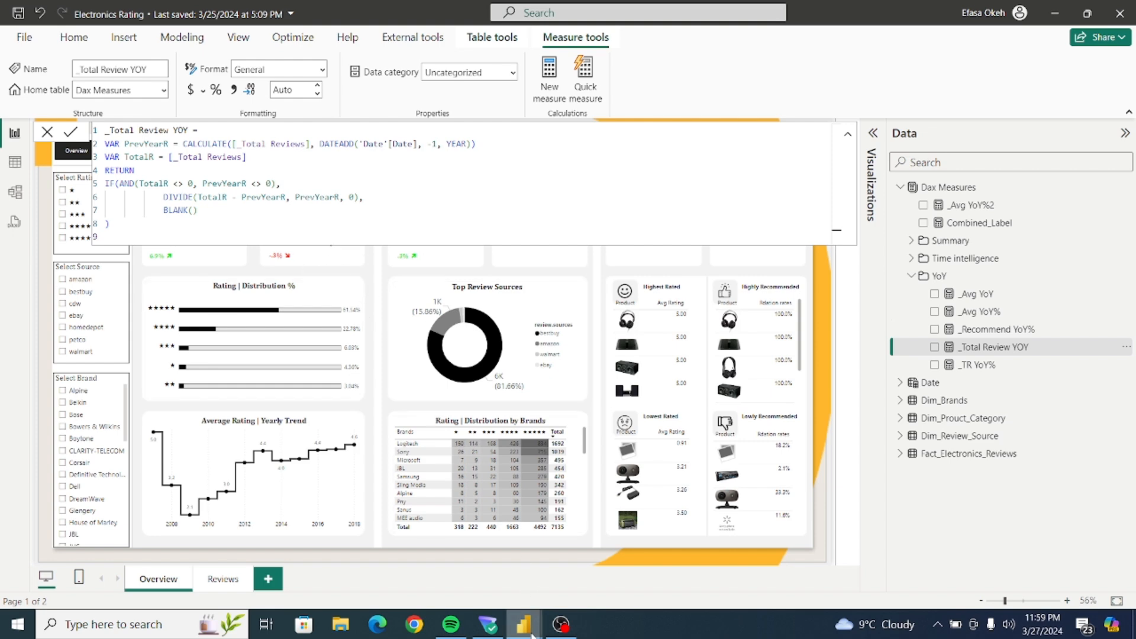
{"action": "mouse_move", "coordinate": [524, 625]}
{"action": "left_click", "coordinate": [589, 572]}
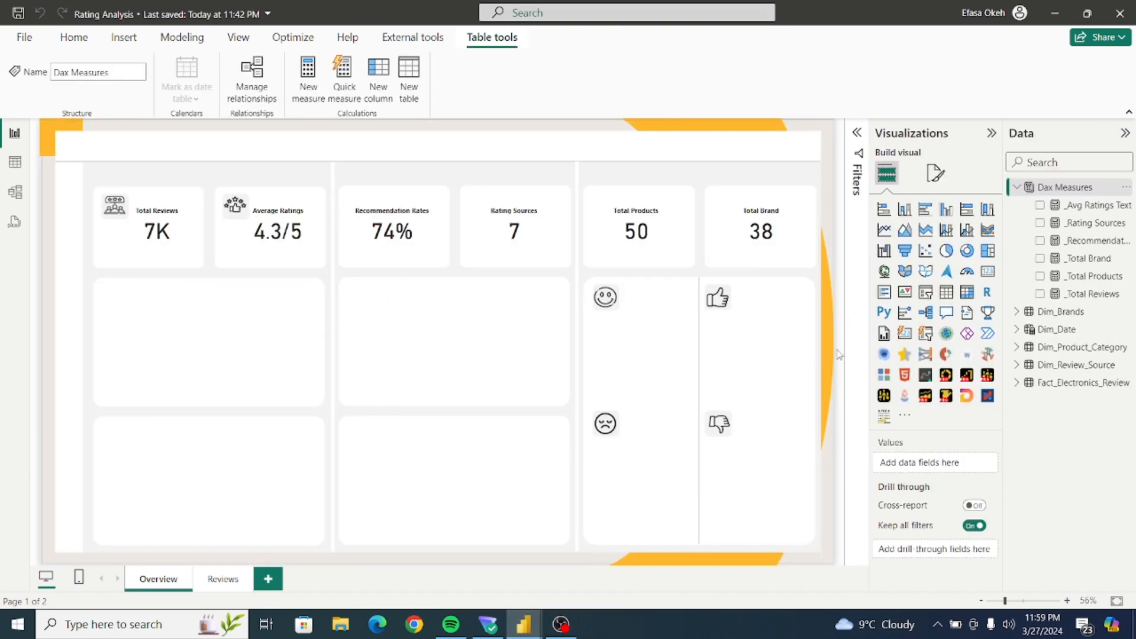
{"action": "left_click", "coordinate": [1079, 188]}
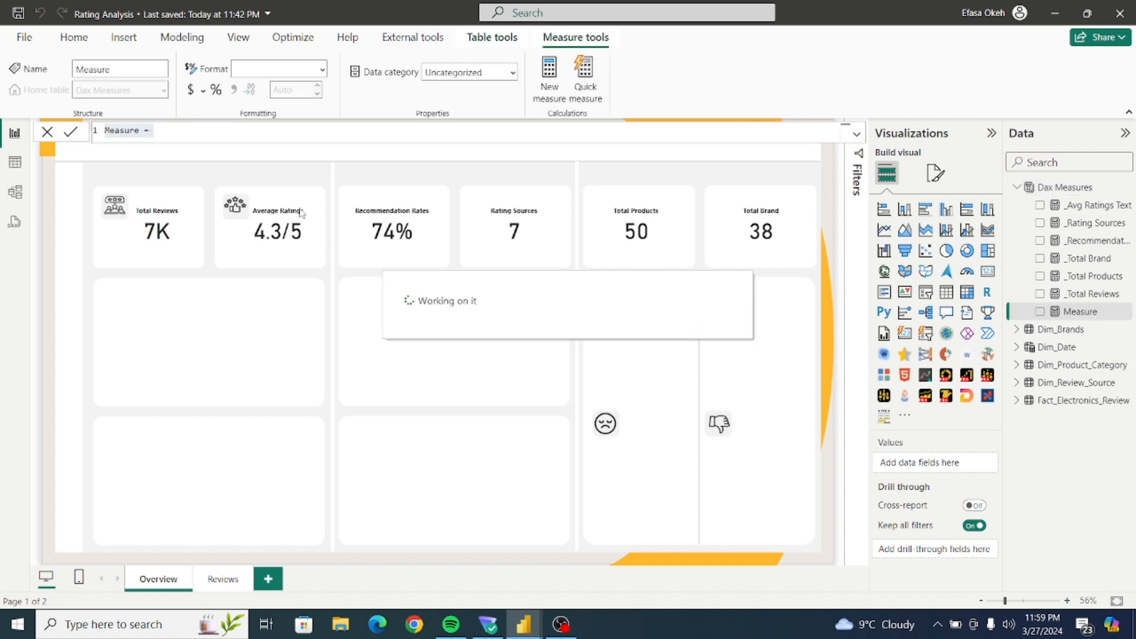
{"action": "key", "text": "ctrl+v"}
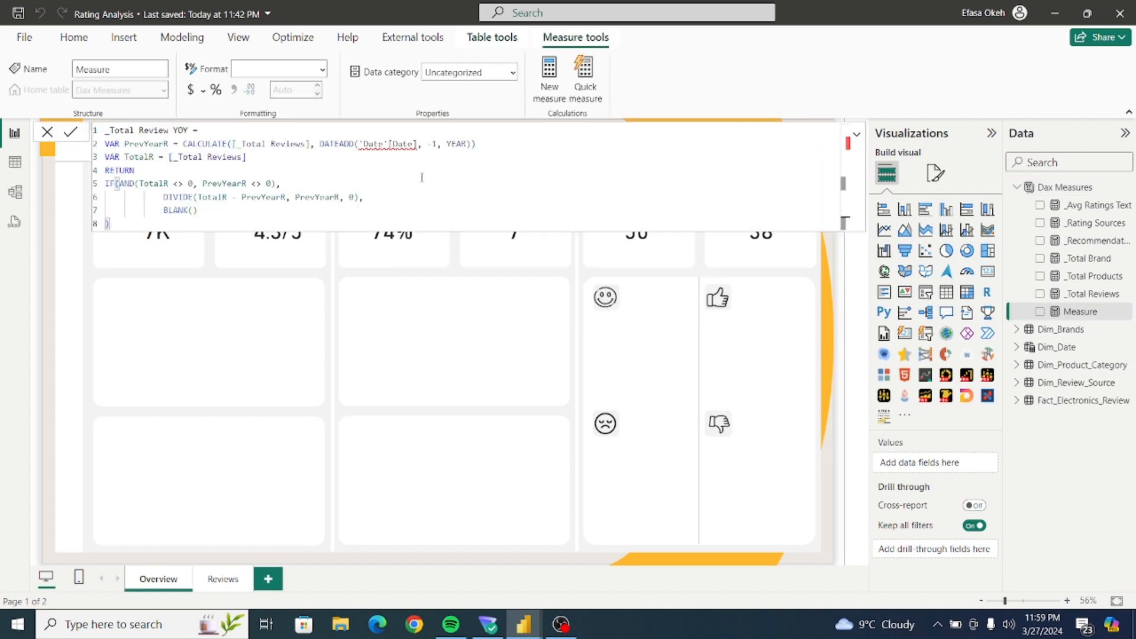
Replace the date reference inside DATEADD with 'Dim_Date'[Date], commit the _Total Review YOY measure and collapse the formula.
{"action": "mouse_move", "coordinate": [385, 151]}
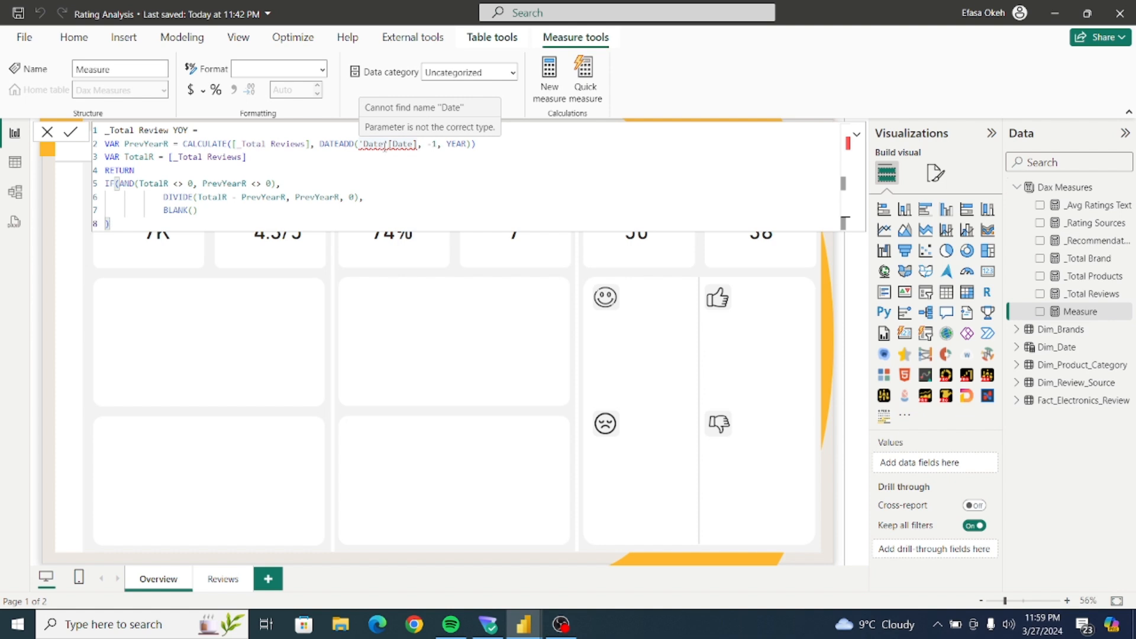
{"action": "left_click", "coordinate": [363, 145]}
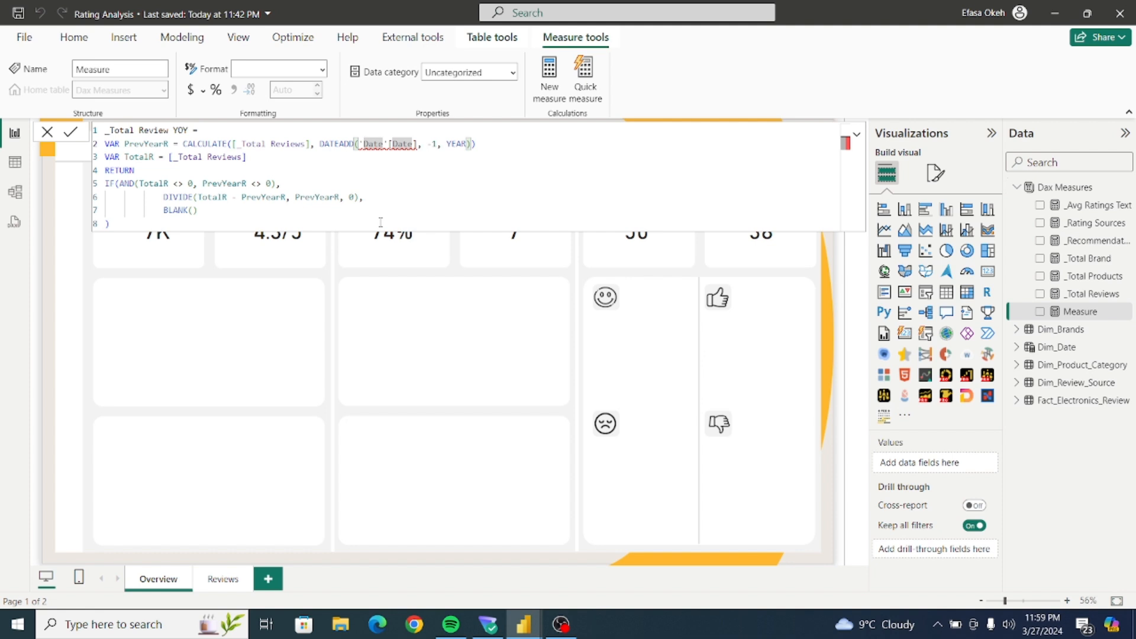
{"action": "type", "text": "Dim"}
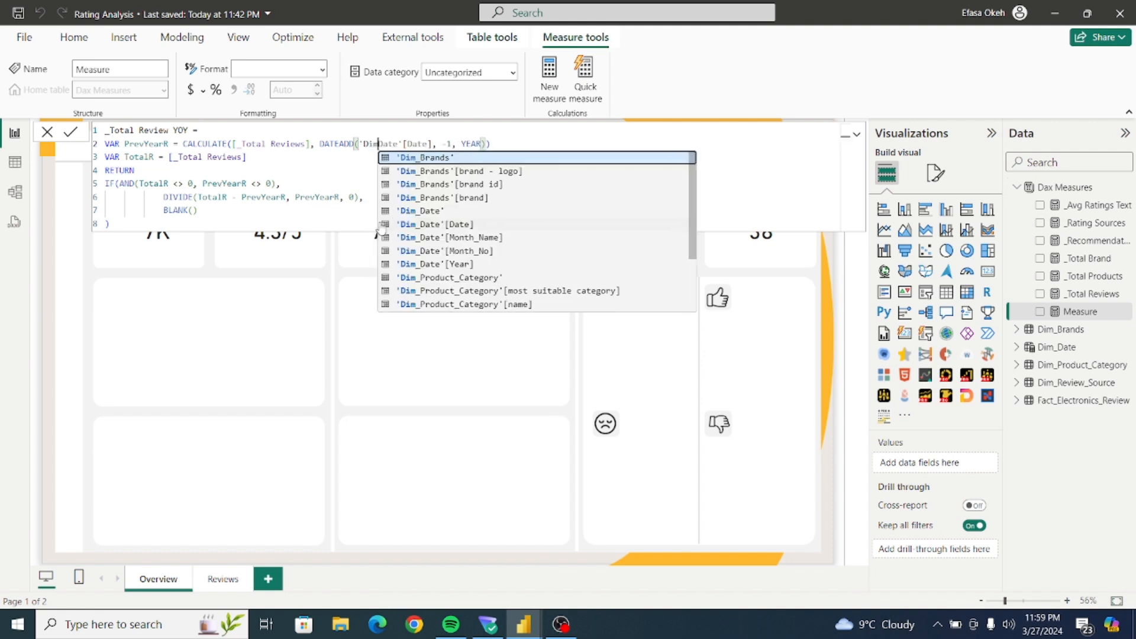
{"action": "type", "text": "_"}
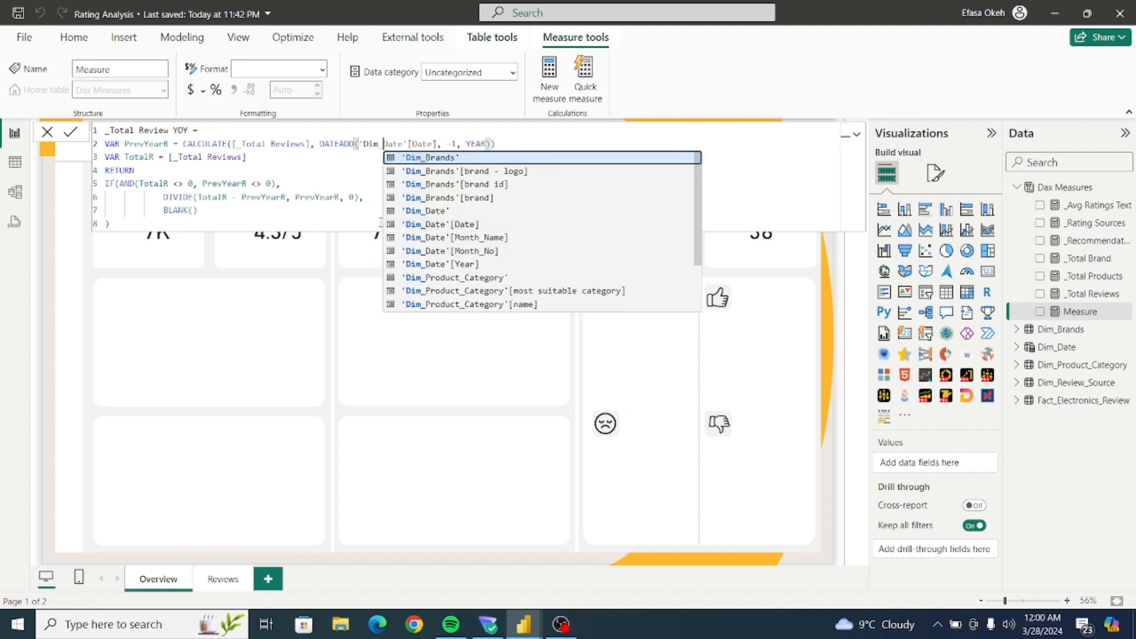
{"action": "left_click", "coordinate": [463, 228]}
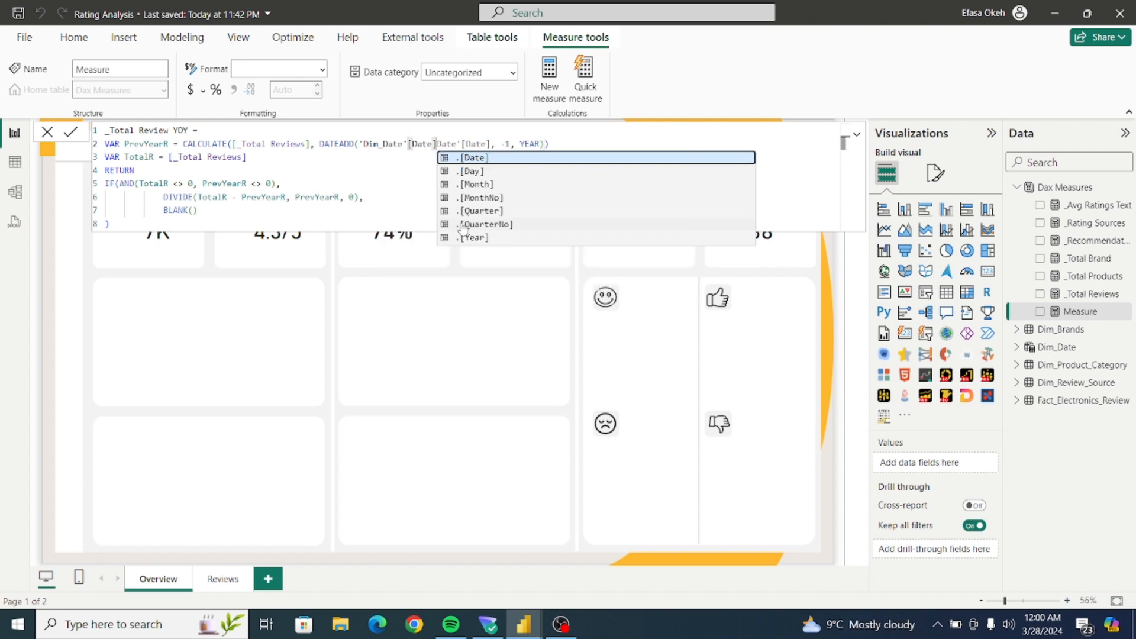
{"action": "left_click", "coordinate": [407, 183]}
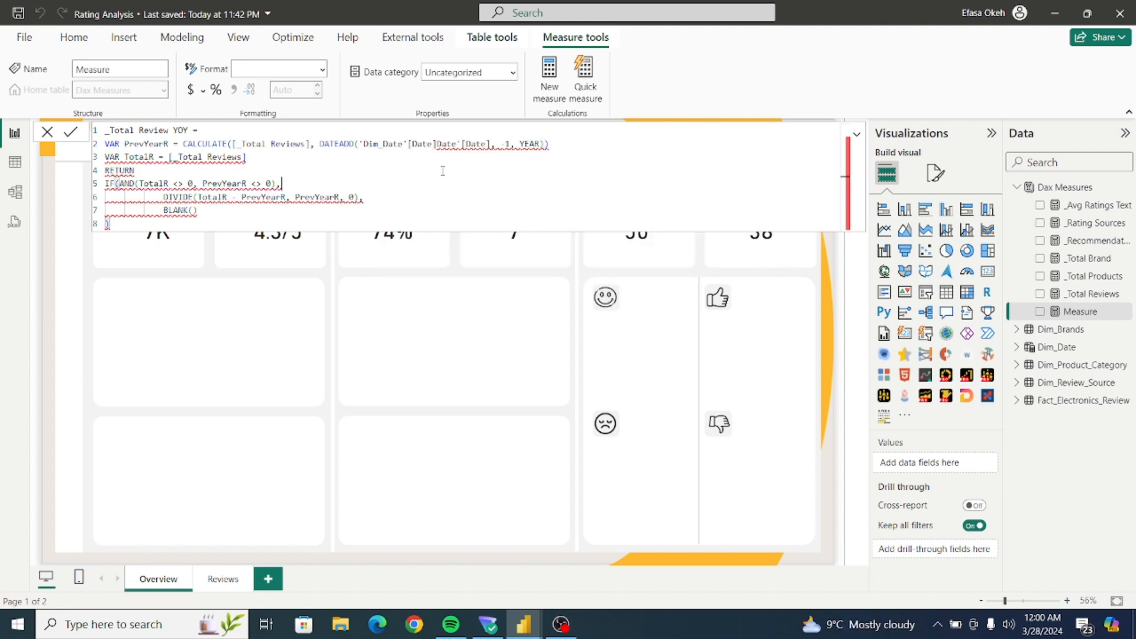
{"action": "left_click", "coordinate": [487, 144]}
{"action": "key", "text": "BackSpace"}
{"action": "key", "text": "BackSpace"}
{"action": "key", "text": "BackSpace"}
{"action": "key", "text": "BackSpace"}
{"action": "key", "text": "BackSpace"}
{"action": "key", "text": "BackSpace"}
{"action": "key", "text": "BackSpace"}
{"action": "key", "text": "BackSpace"}
{"action": "key", "text": "BackSpace"}
{"action": "key", "text": "BackSpace"}
{"action": "key", "text": "BackSpace"}
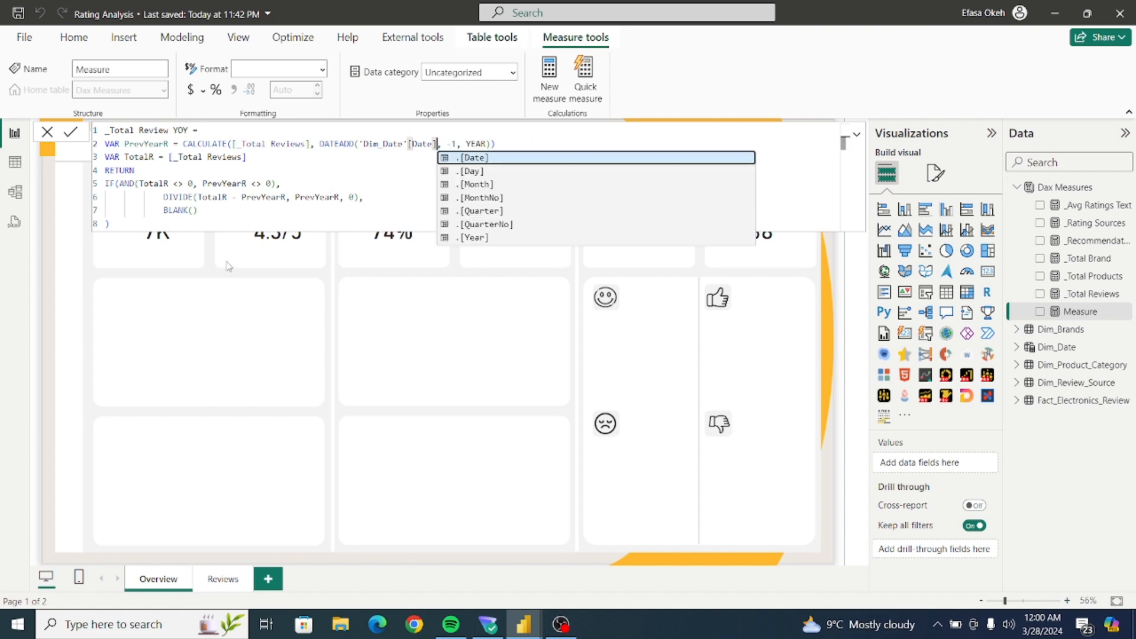
{"action": "key", "text": "Escape"}
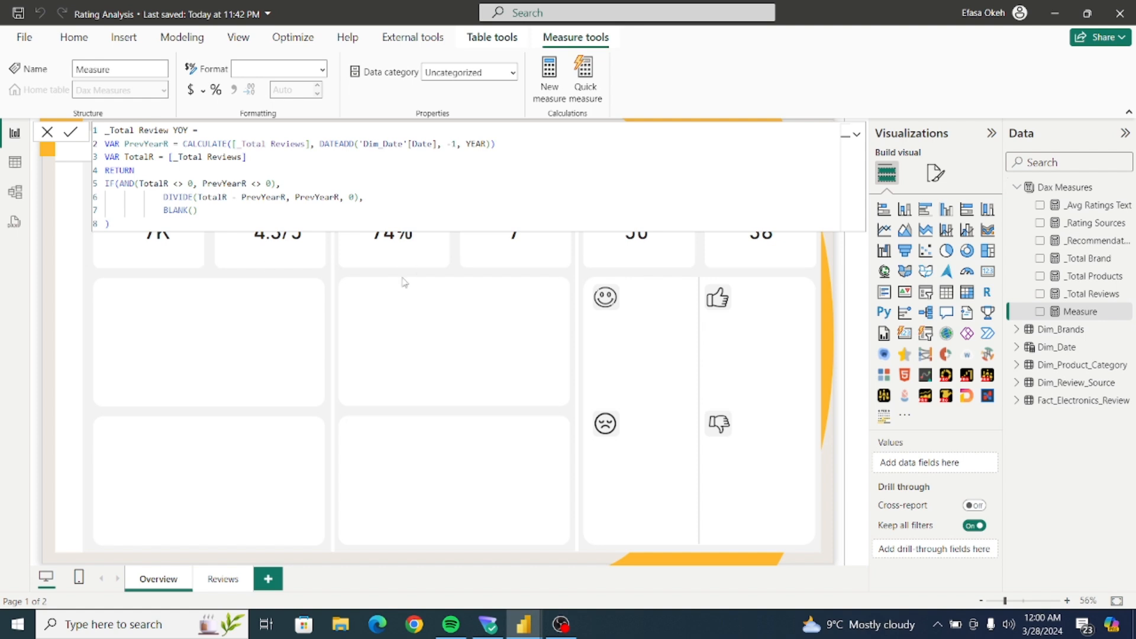
{"action": "key", "text": "Return"}
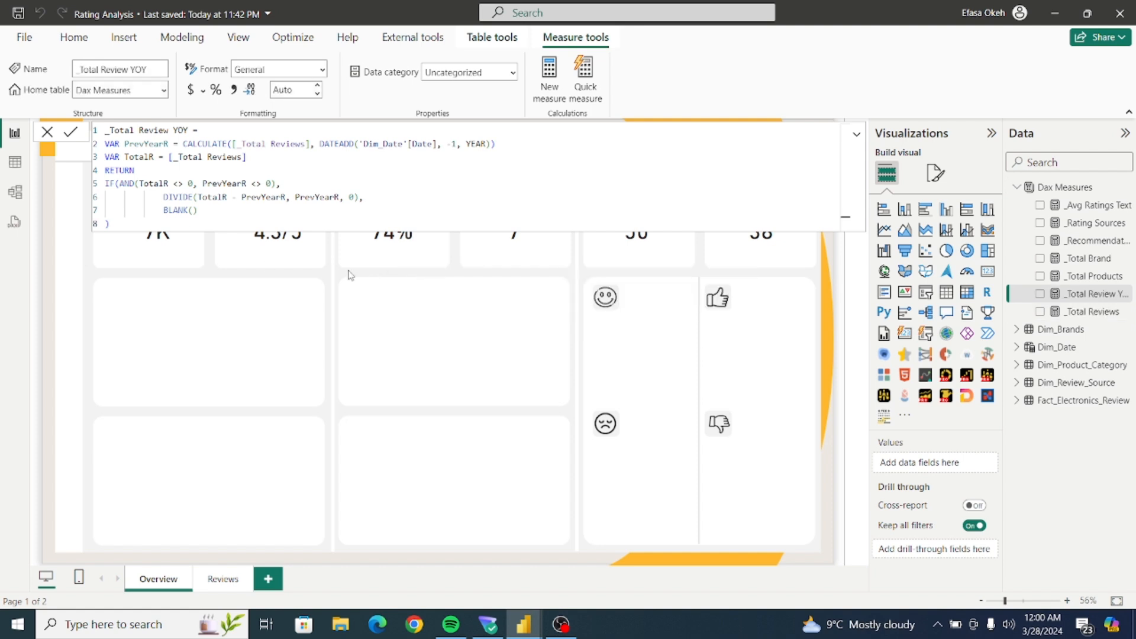
{"action": "left_click", "coordinate": [858, 136]}
{"action": "left_click", "coordinate": [858, 136]}
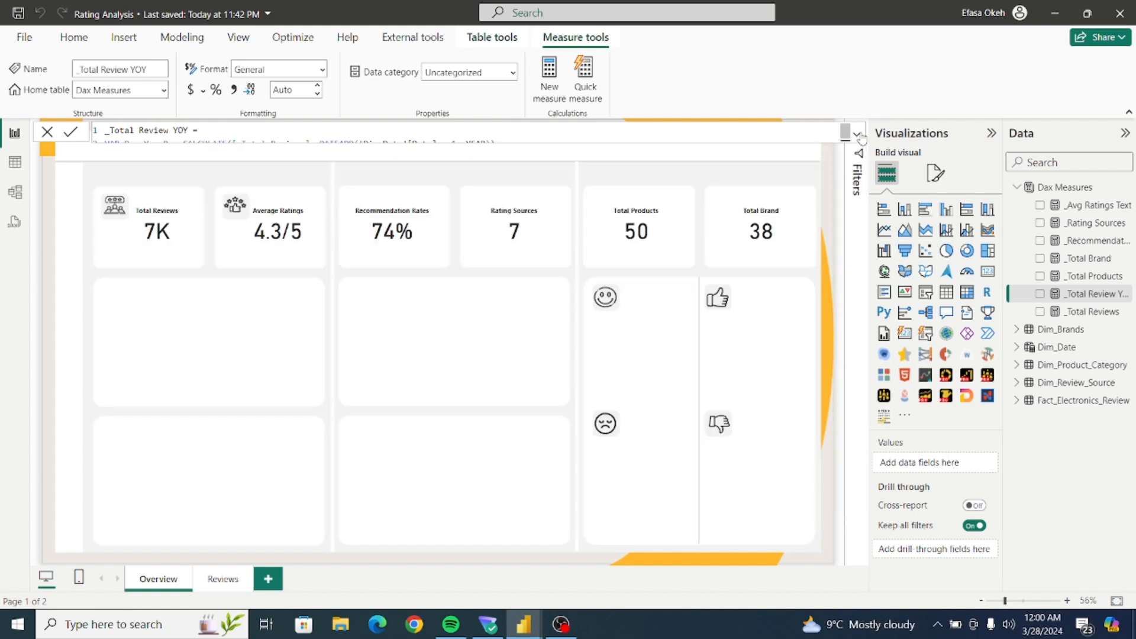
{"action": "left_click", "coordinate": [479, 297]}
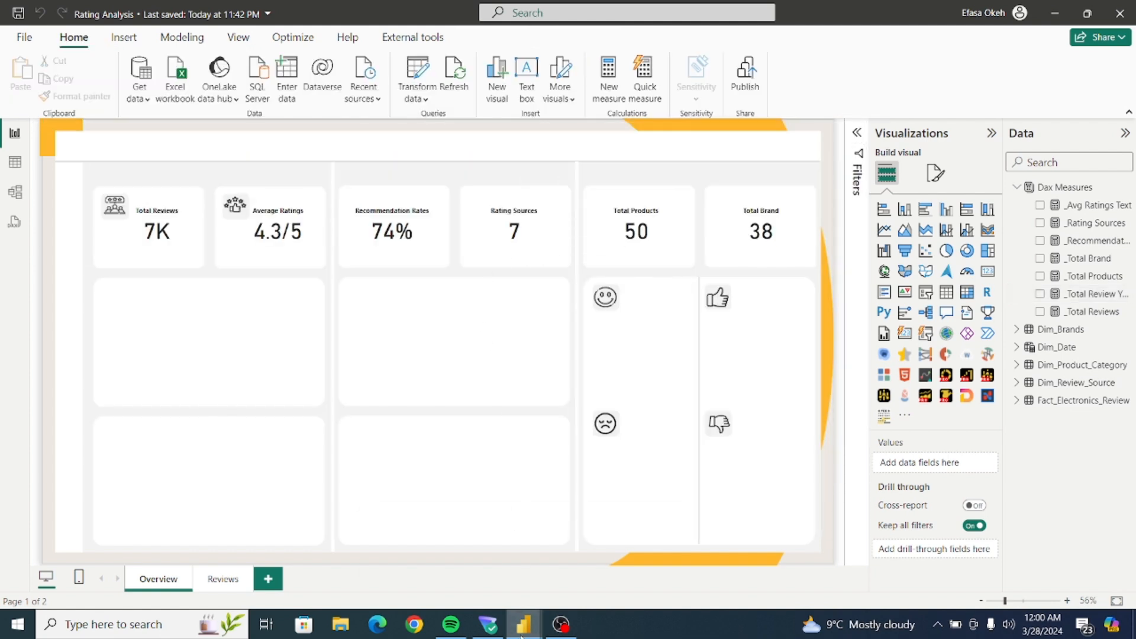
Switch to the Electronics Rating report and copy the entire DAX formula of the _TR YoY% measure.
{"action": "mouse_move", "coordinate": [522, 626]}
{"action": "left_click", "coordinate": [440, 575]}
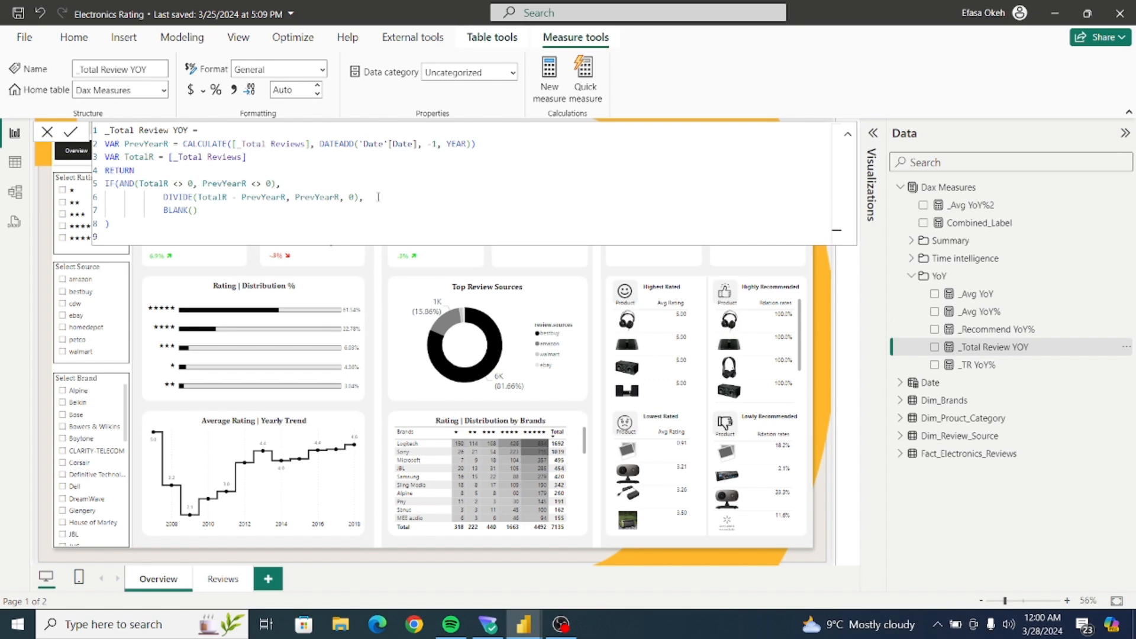
{"action": "left_click", "coordinate": [980, 365]}
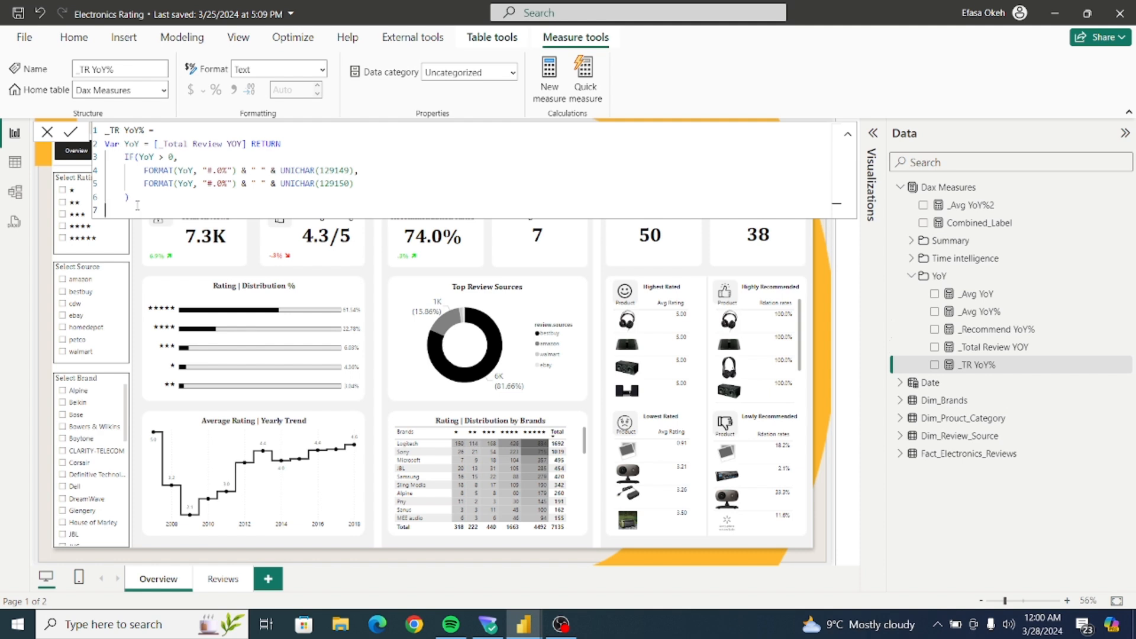
{"action": "left_click_drag", "start_coordinate": [138, 206], "coordinate": [92, 129]}
{"action": "key", "text": "ctrl+c"}
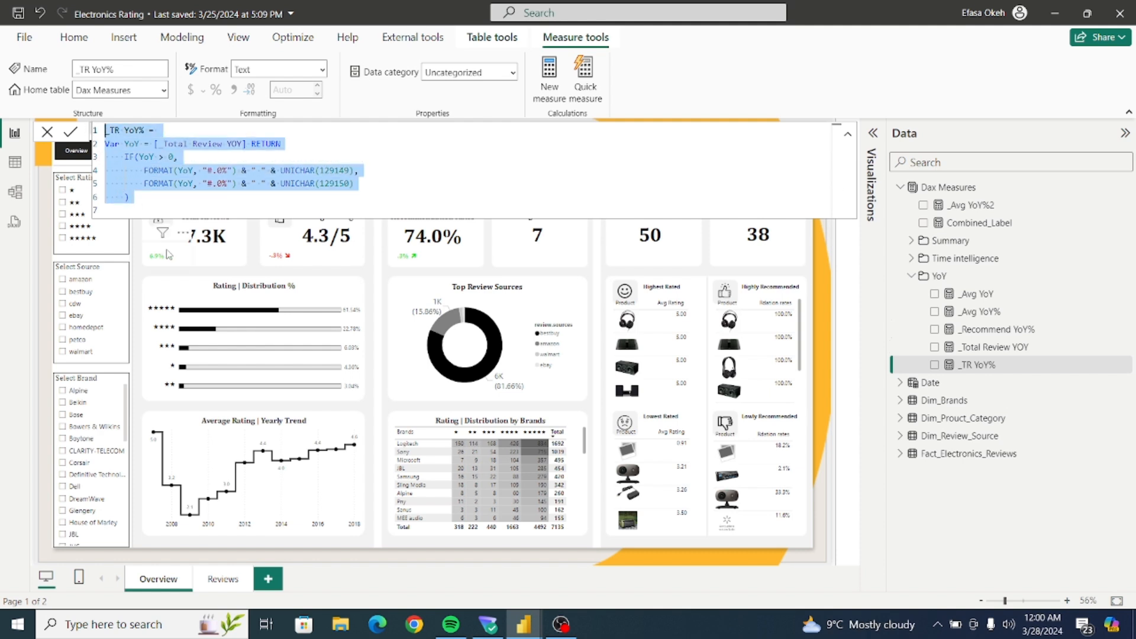
{"action": "left_click", "coordinate": [301, 211]}
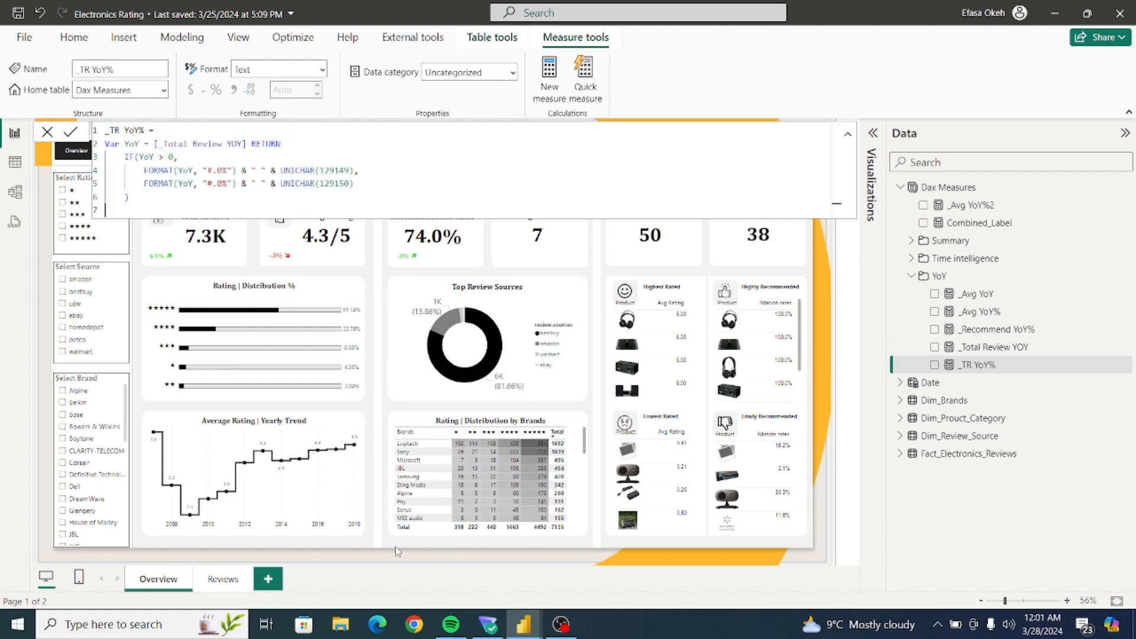
Switch to the Rating Analysis report and create the _TR YoY% measure in Dax Measures from the copied formula.
{"action": "mouse_move", "coordinate": [522, 625]}
{"action": "left_click", "coordinate": [591, 560]}
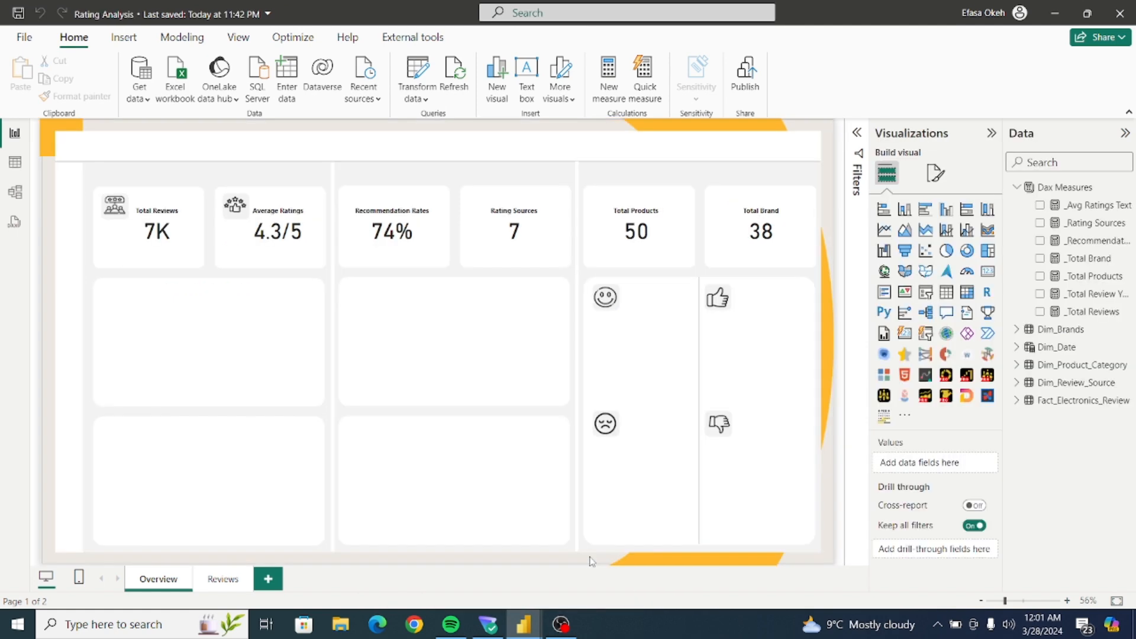
{"action": "left_click", "coordinate": [1066, 187]}
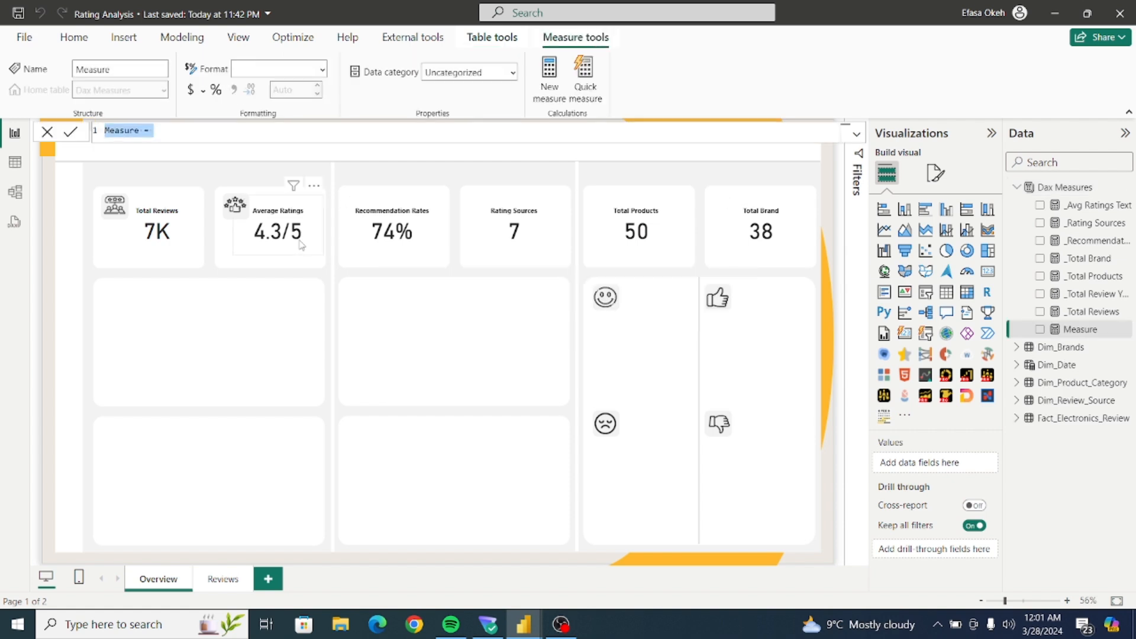
{"action": "key", "text": "ctrl+v"}
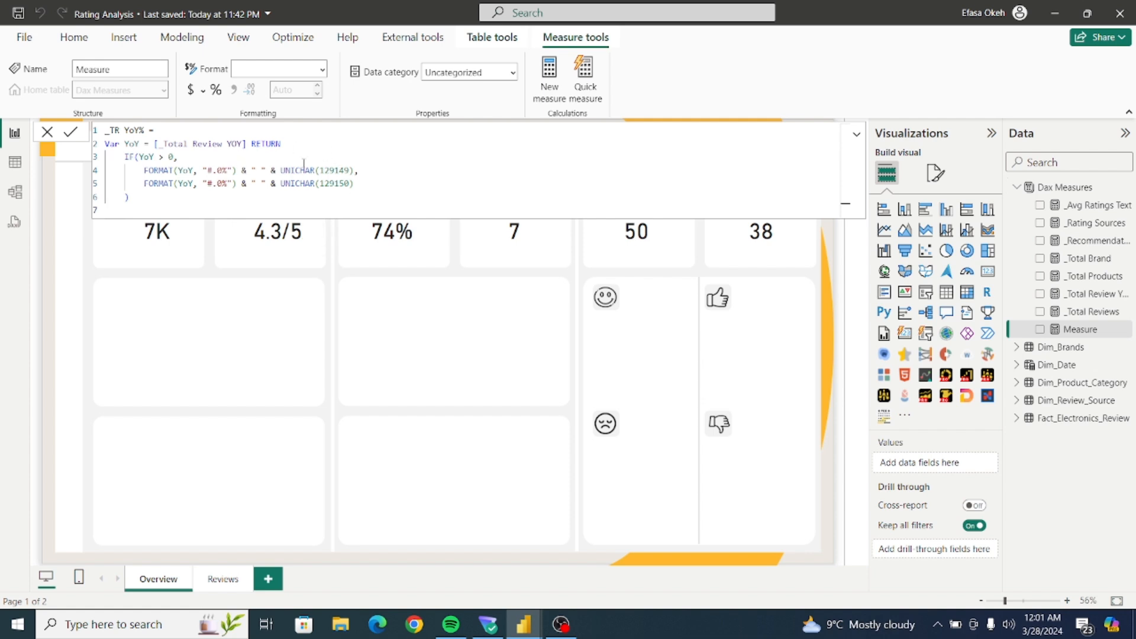
{"action": "left_click", "coordinate": [69, 134]}
{"action": "left_click", "coordinate": [334, 320]}
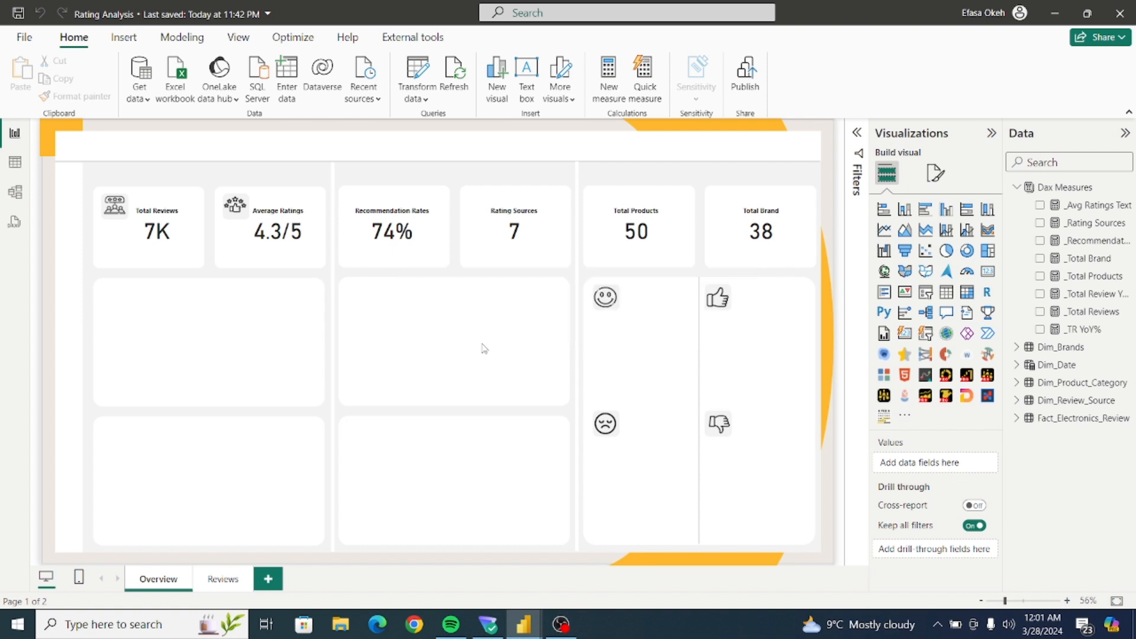
Add a card with the _TR YoY% measure in the tile below the Total Reviews and Average Ratings cards and enlarge it.
{"action": "left_click", "coordinate": [989, 272]}
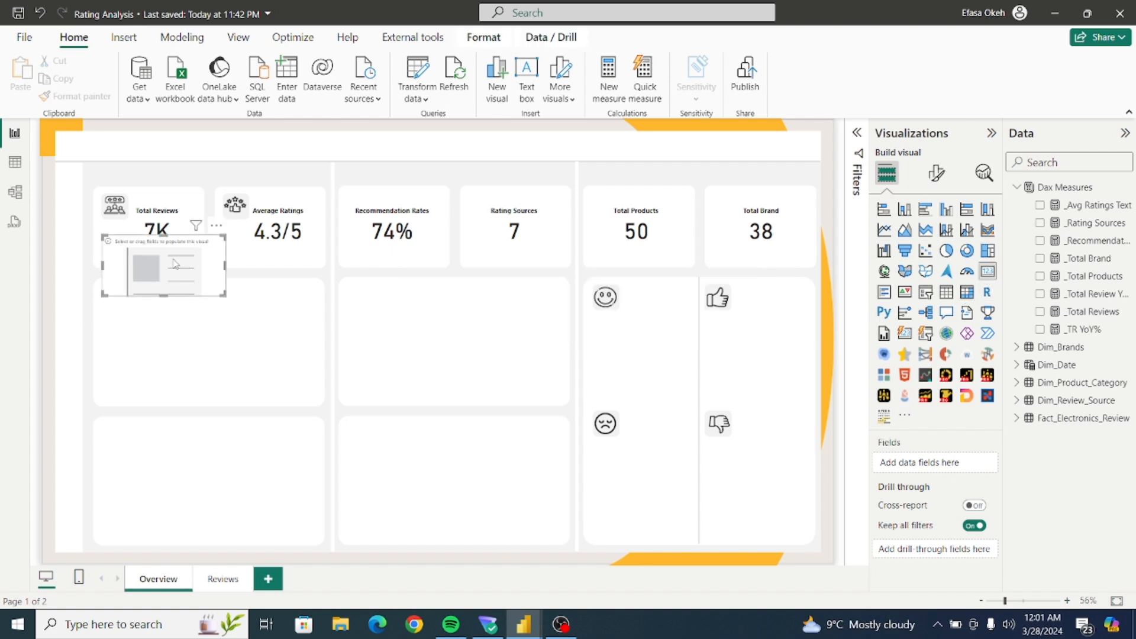
{"action": "left_click_drag", "start_coordinate": [198, 228], "coordinate": [267, 321]}
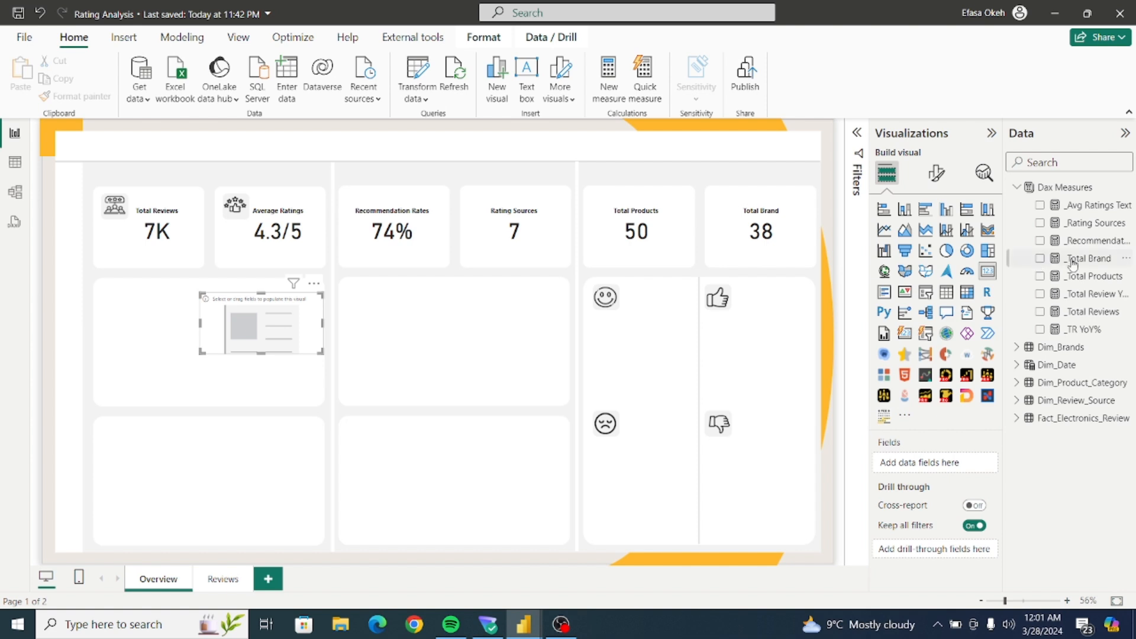
{"action": "left_click", "coordinate": [1039, 330]}
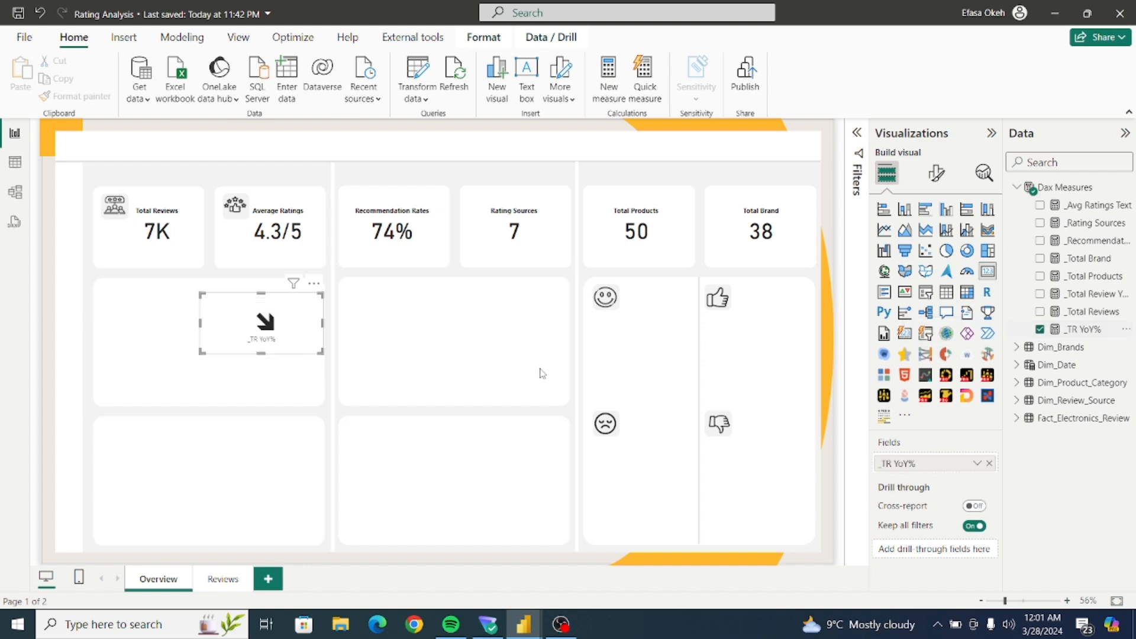
{"action": "left_click_drag", "start_coordinate": [320, 335], "coordinate": [359, 371]}
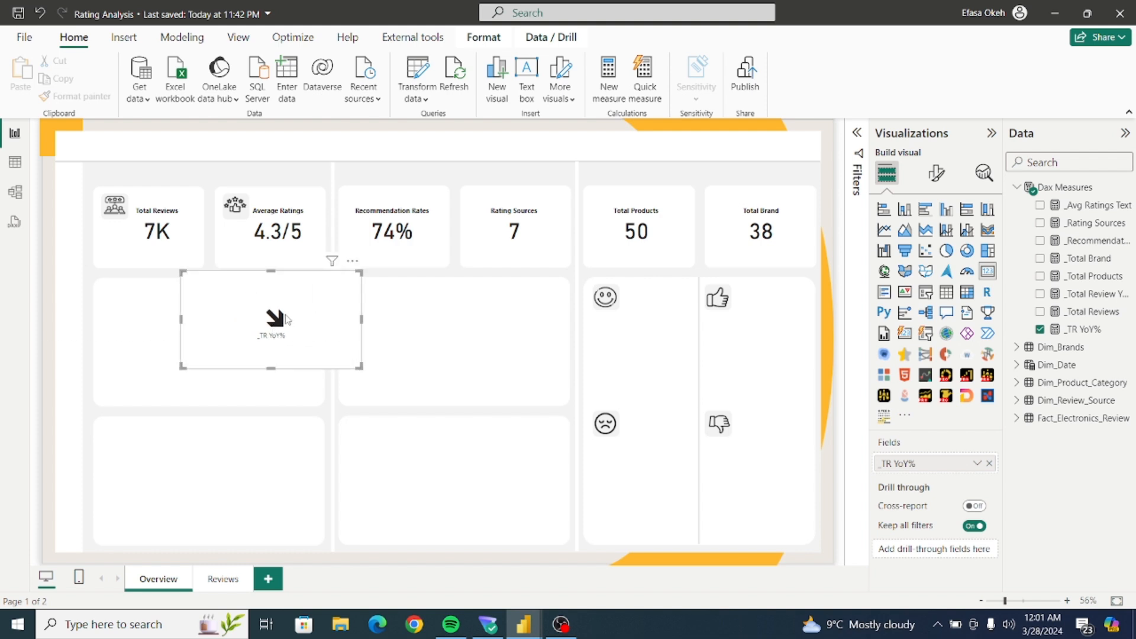
Open Power Query Editor and change the data type of the reviews.date column in Fact_Electronics_Review to Date.
{"action": "left_click", "coordinate": [426, 100]}
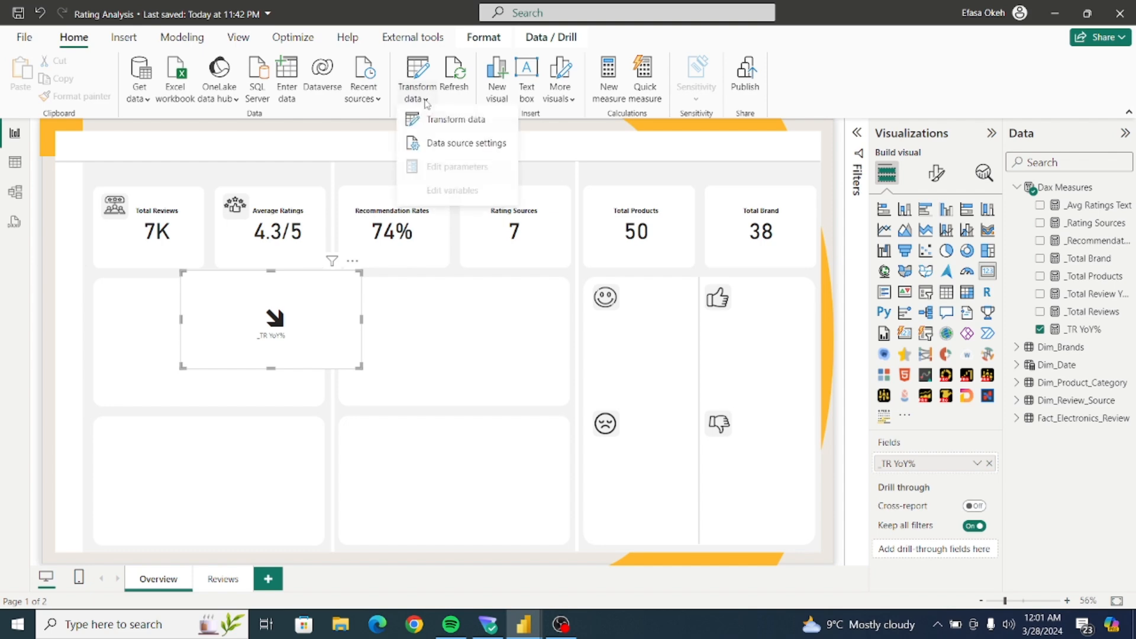
{"action": "left_click", "coordinate": [452, 125]}
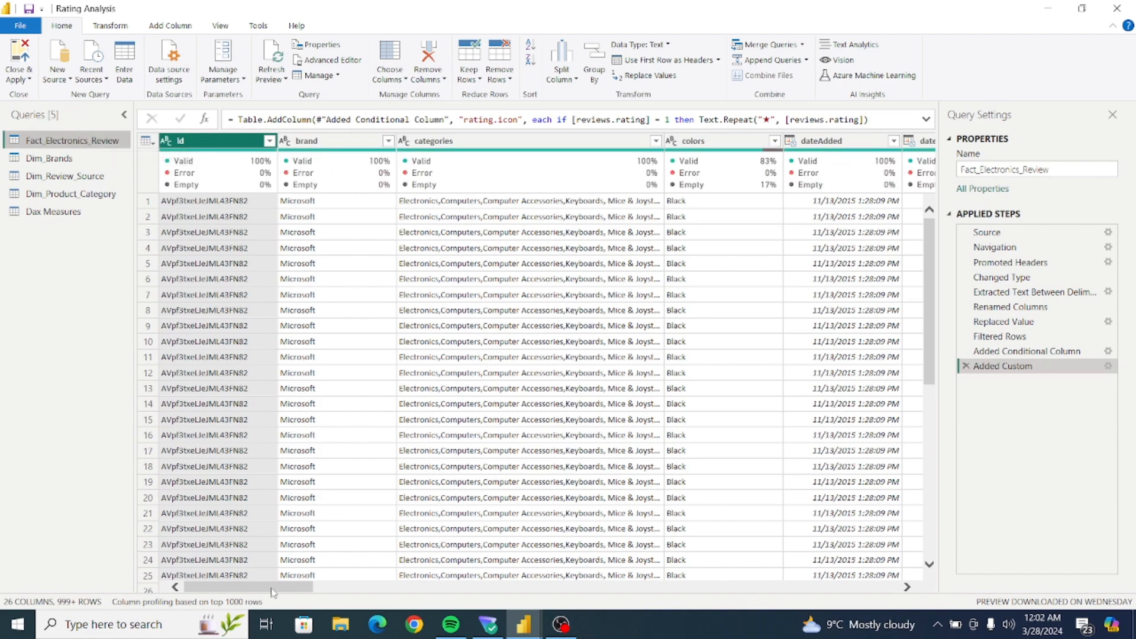
{"action": "left_click_drag", "start_coordinate": [284, 587], "coordinate": [564, 582]}
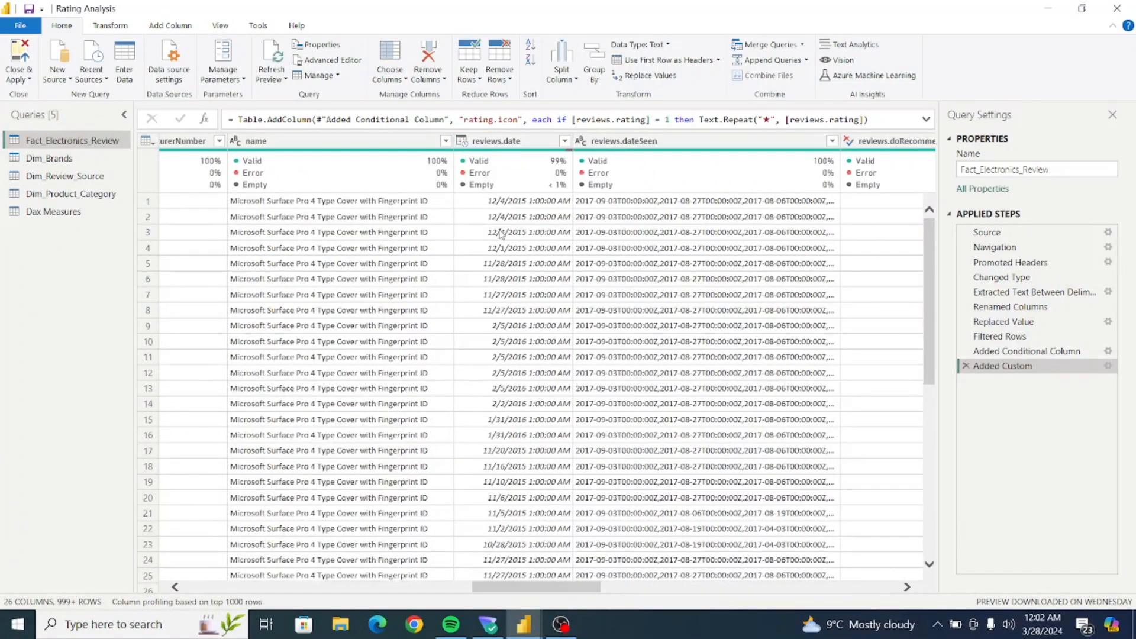
{"action": "left_click", "coordinate": [509, 145]}
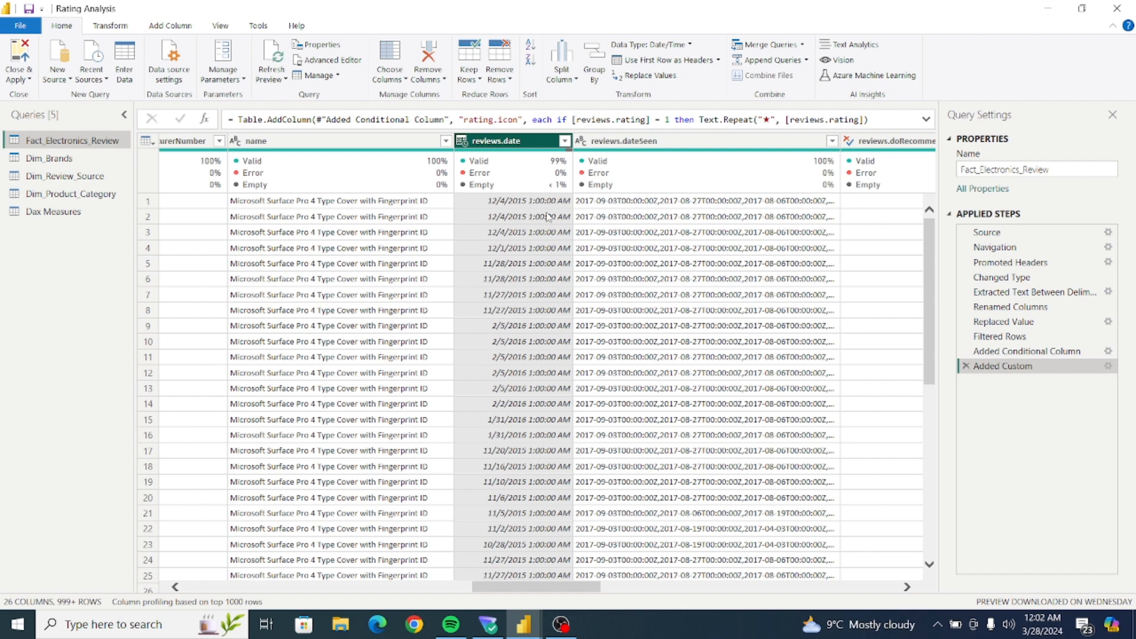
{"action": "left_click", "coordinate": [98, 27]}
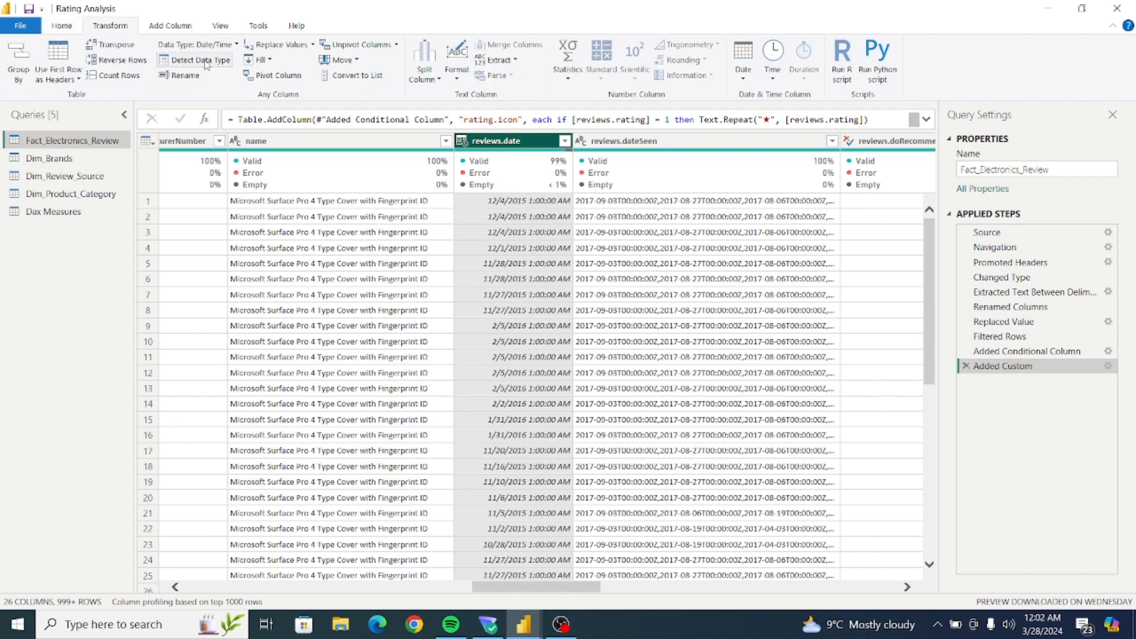
{"action": "left_click", "coordinate": [235, 45]}
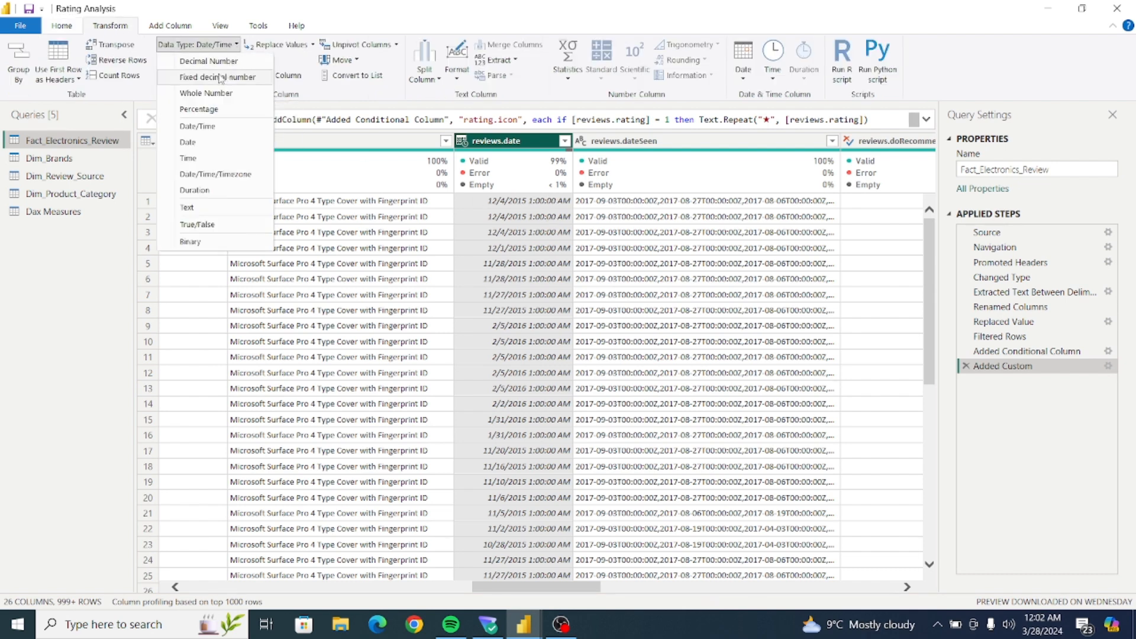
{"action": "left_click", "coordinate": [187, 142]}
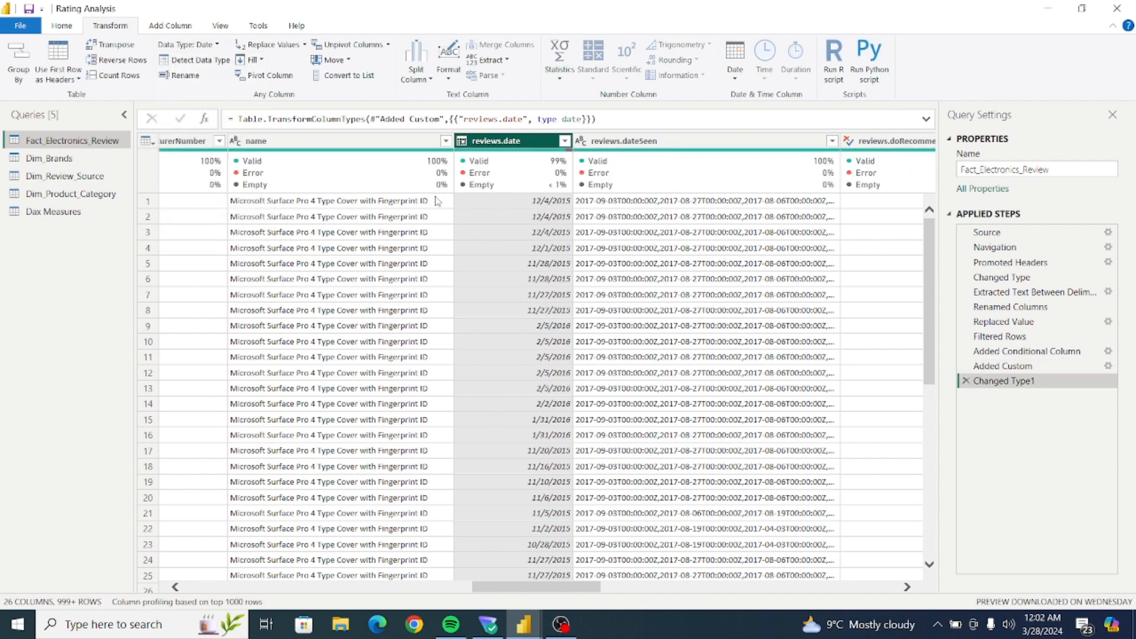
Return from Power Query Editor to the Rating Analysis report and shift the _TR YoY% card slightly to the right.
{"action": "left_click", "coordinate": [20, 26]}
{"action": "key", "text": "Escape"}
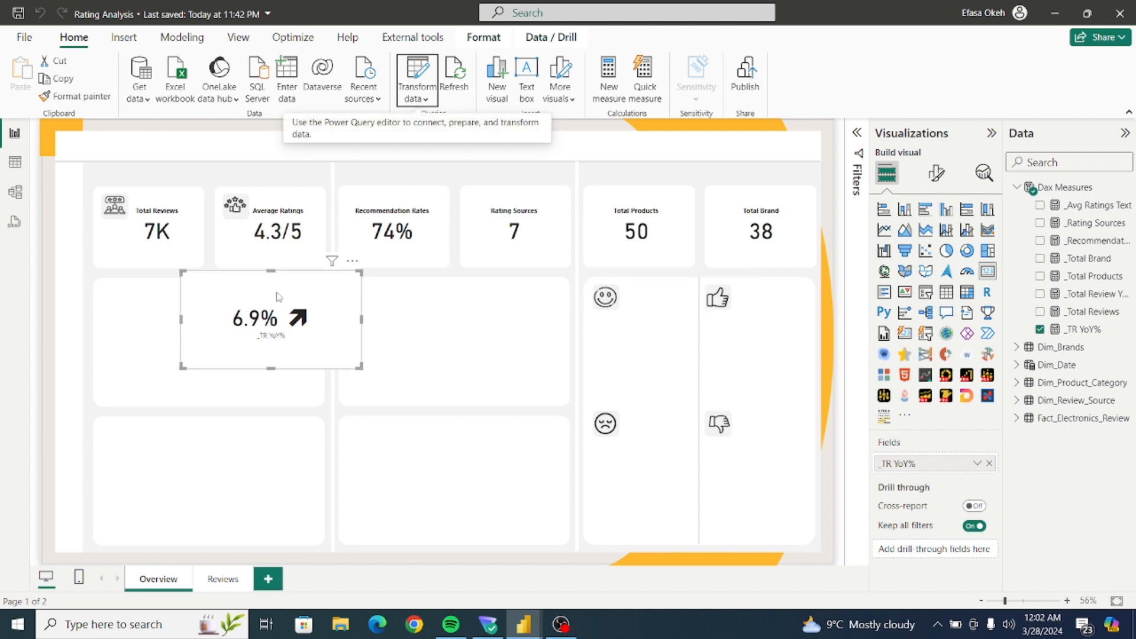
{"action": "left_click_drag", "start_coordinate": [289, 298], "coordinate": [341, 296]}
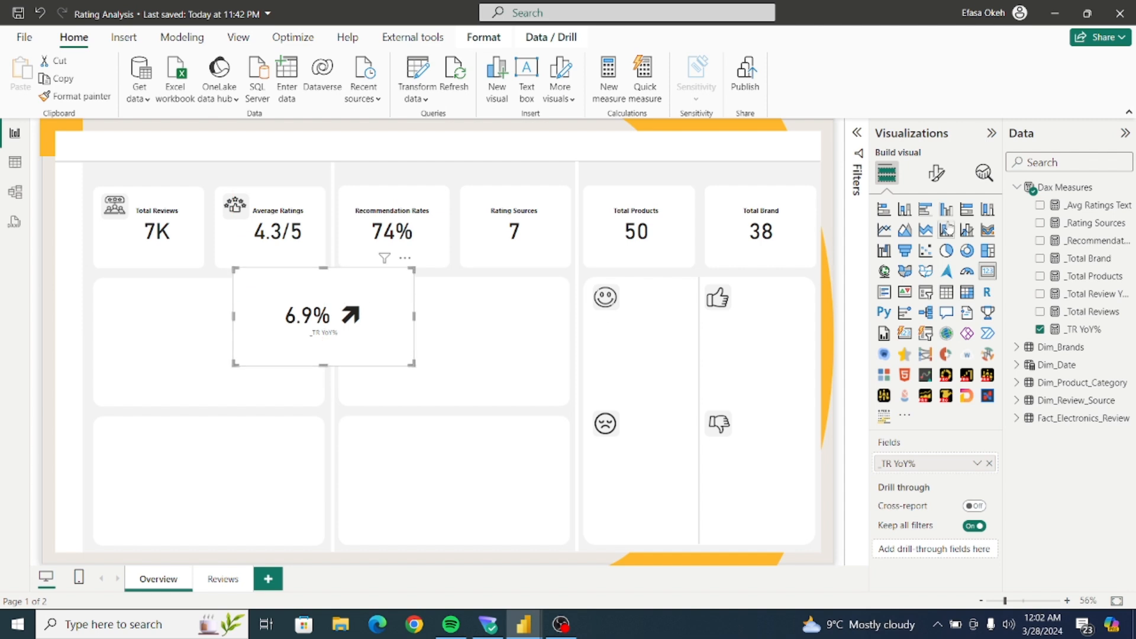
Turn off the category label of the _TR YoY% card and set its callout value font size to 14.
{"action": "left_click", "coordinate": [938, 178]}
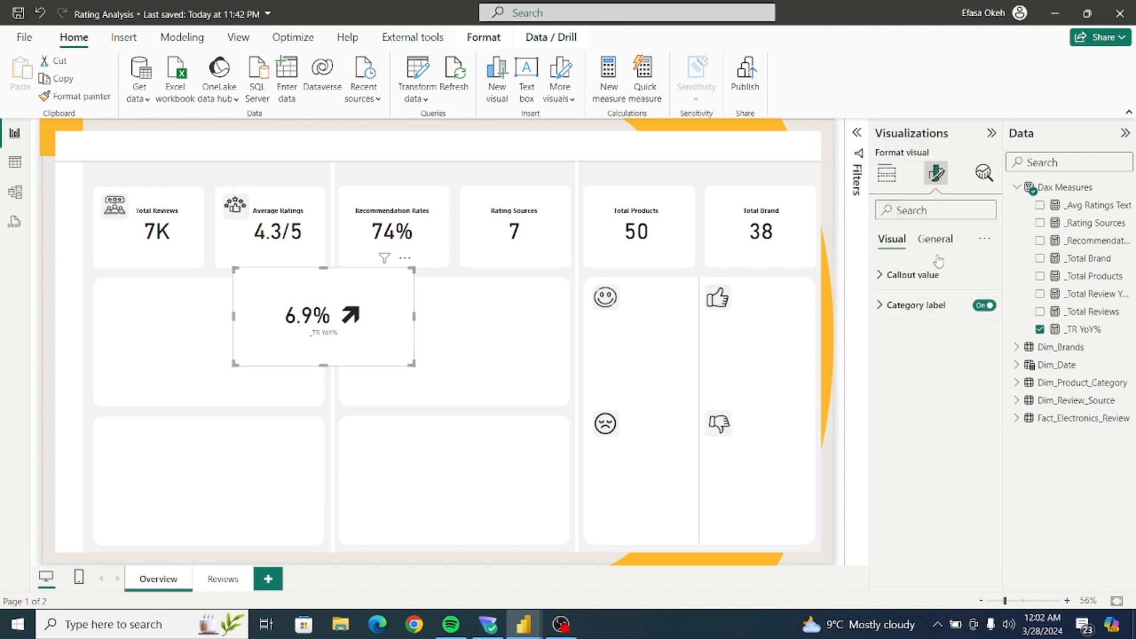
{"action": "left_click", "coordinate": [981, 307]}
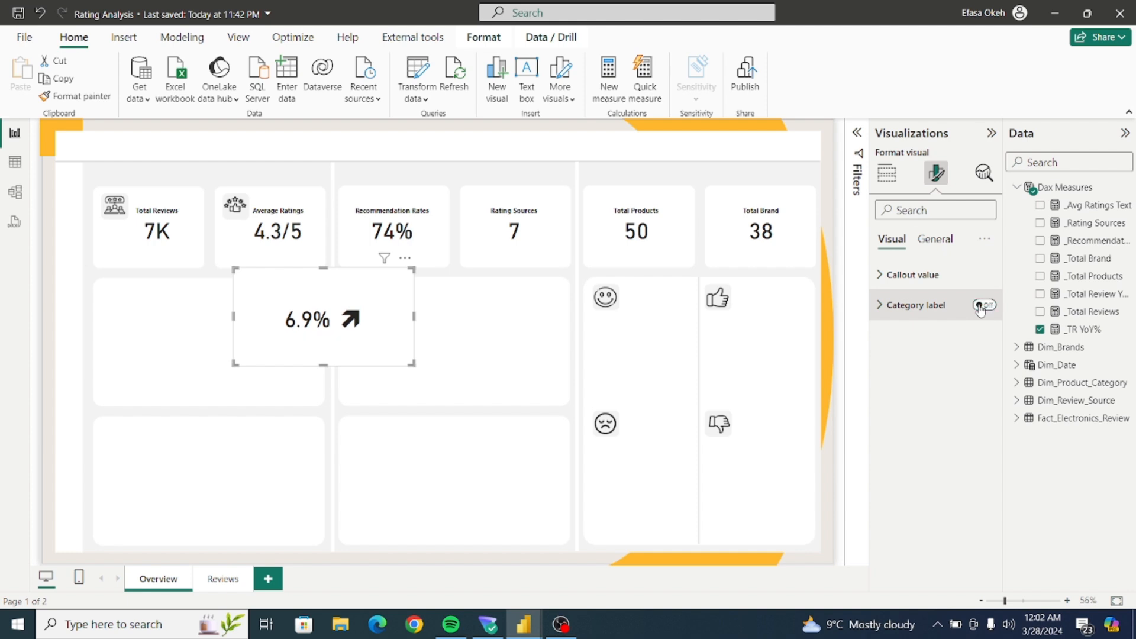
{"action": "left_click", "coordinate": [894, 276]}
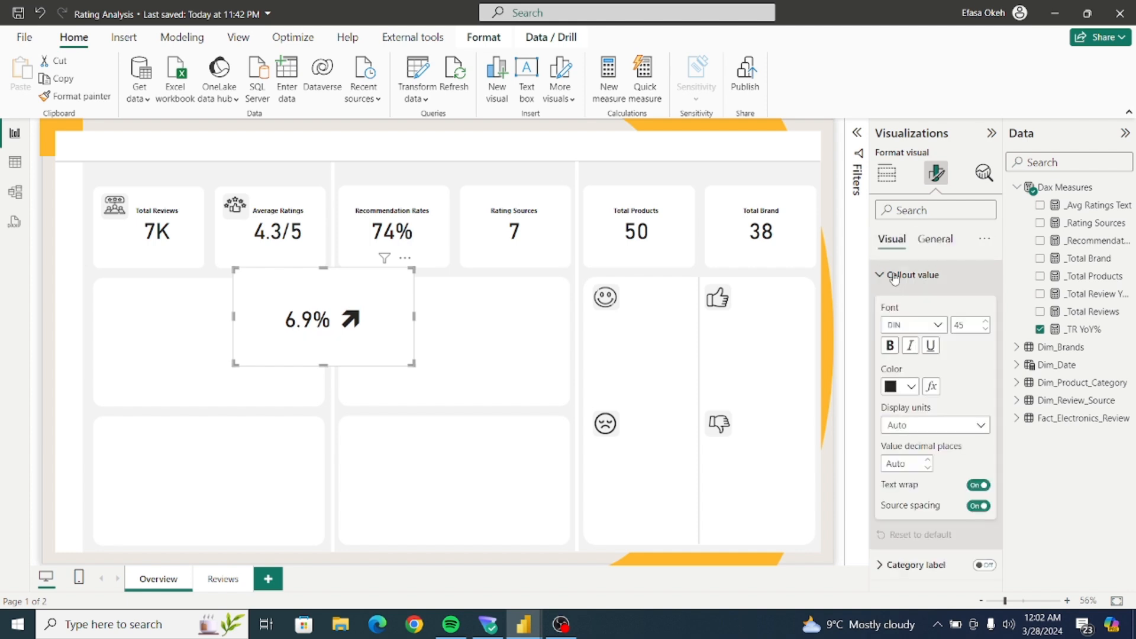
{"action": "left_click", "coordinate": [968, 326]}
{"action": "type", "text": "1"}
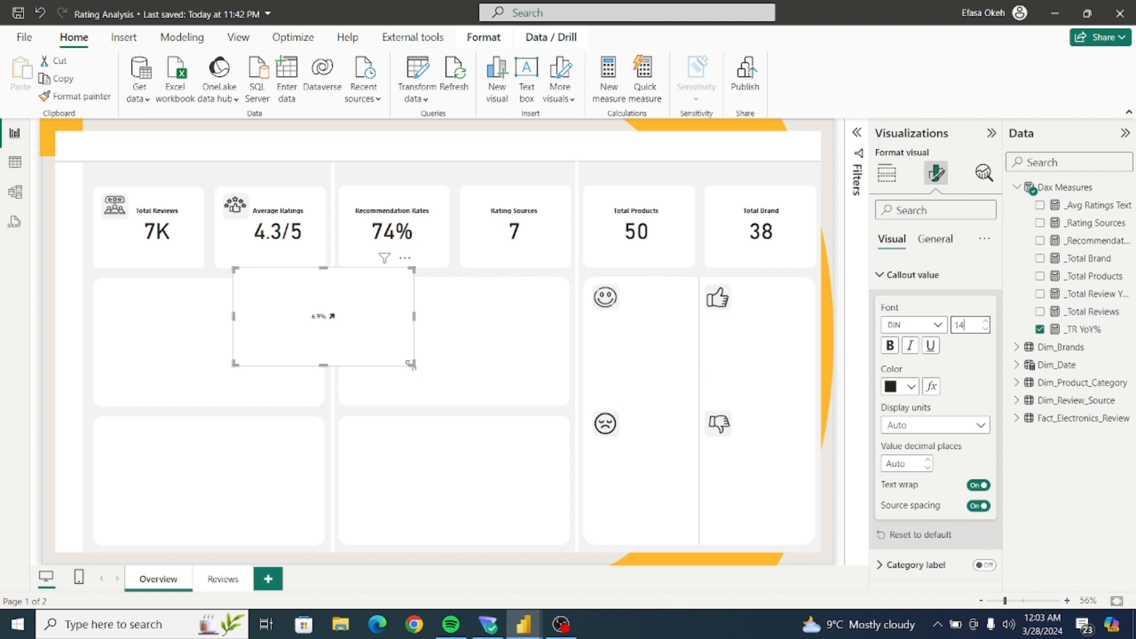
Shrink the _TR YoY% card to fit closely around its value and turn off its background, keeping it on the empty tile.
{"action": "left_click_drag", "start_coordinate": [412, 365], "coordinate": [276, 290]}
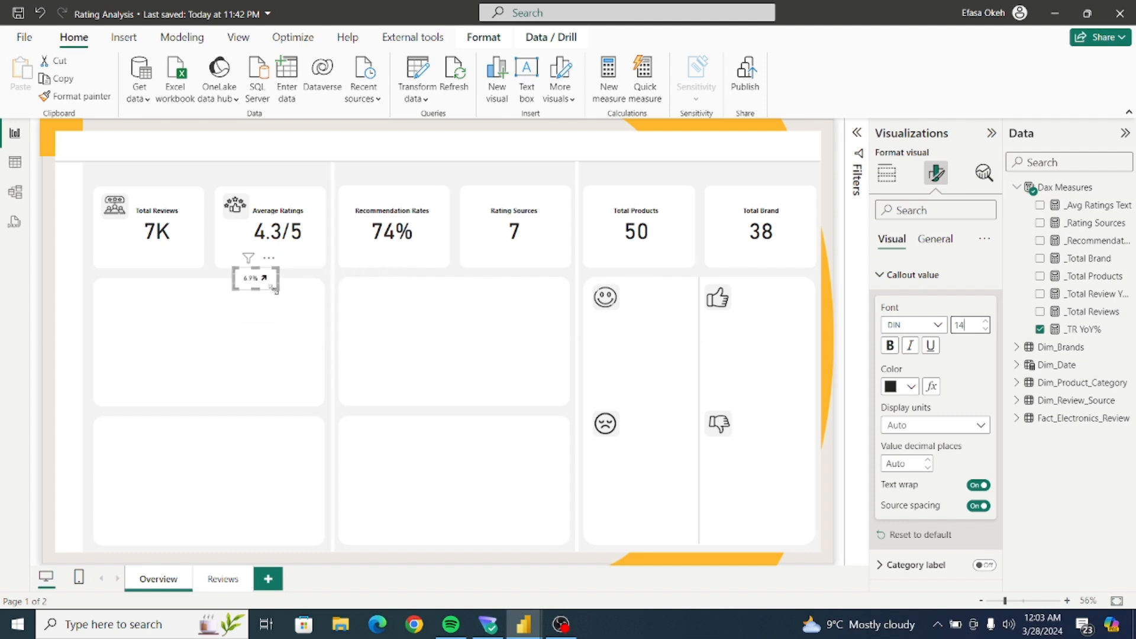
{"action": "left_click", "coordinate": [936, 238]}
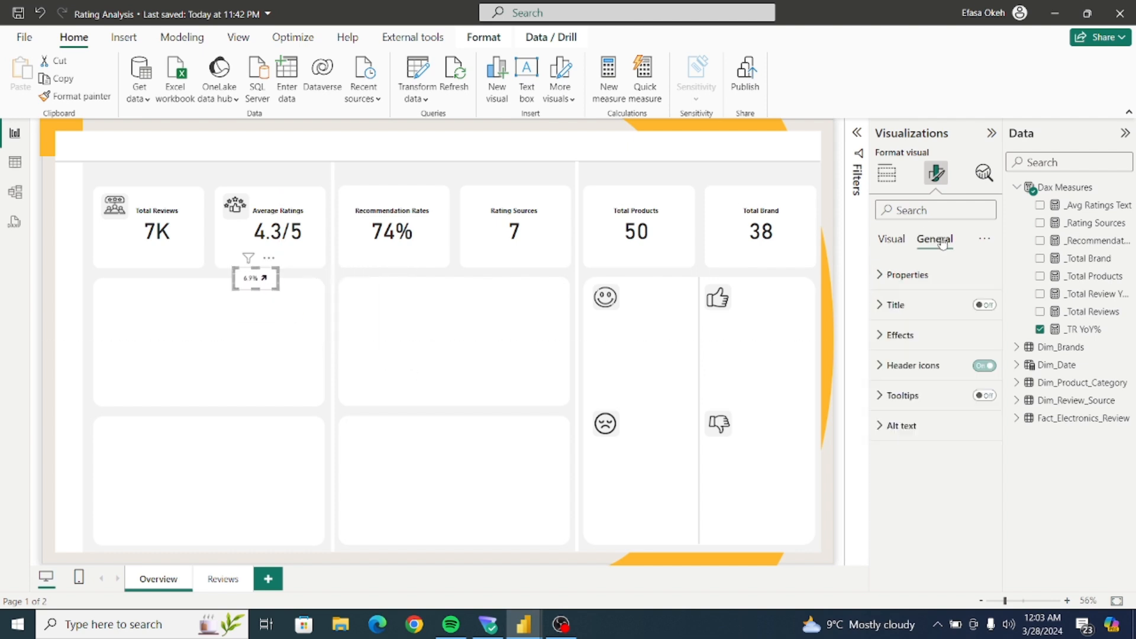
{"action": "left_click", "coordinate": [921, 332]}
{"action": "left_click", "coordinate": [974, 371]}
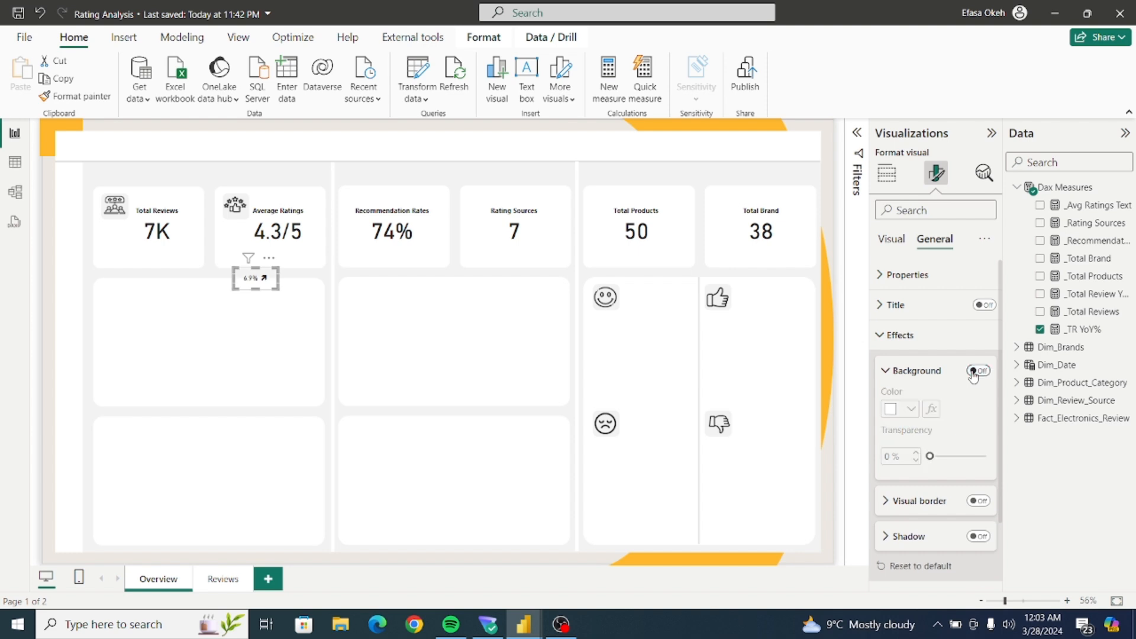
{"action": "left_click_drag", "start_coordinate": [257, 289], "coordinate": [215, 319]}
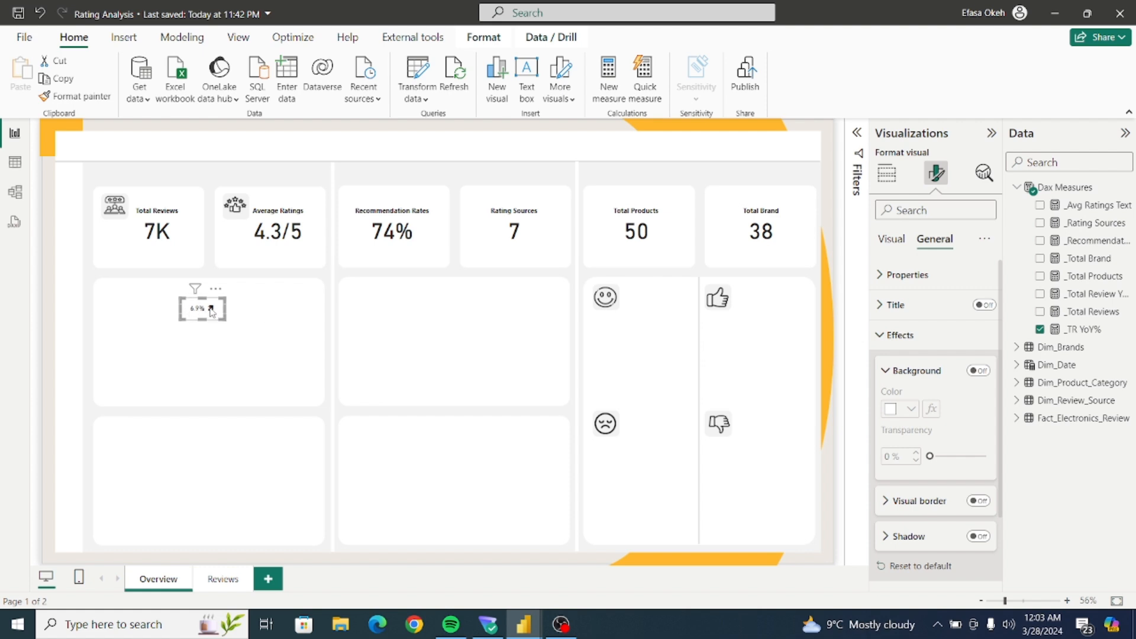
{"action": "left_click_drag", "start_coordinate": [202, 312], "coordinate": [225, 326]}
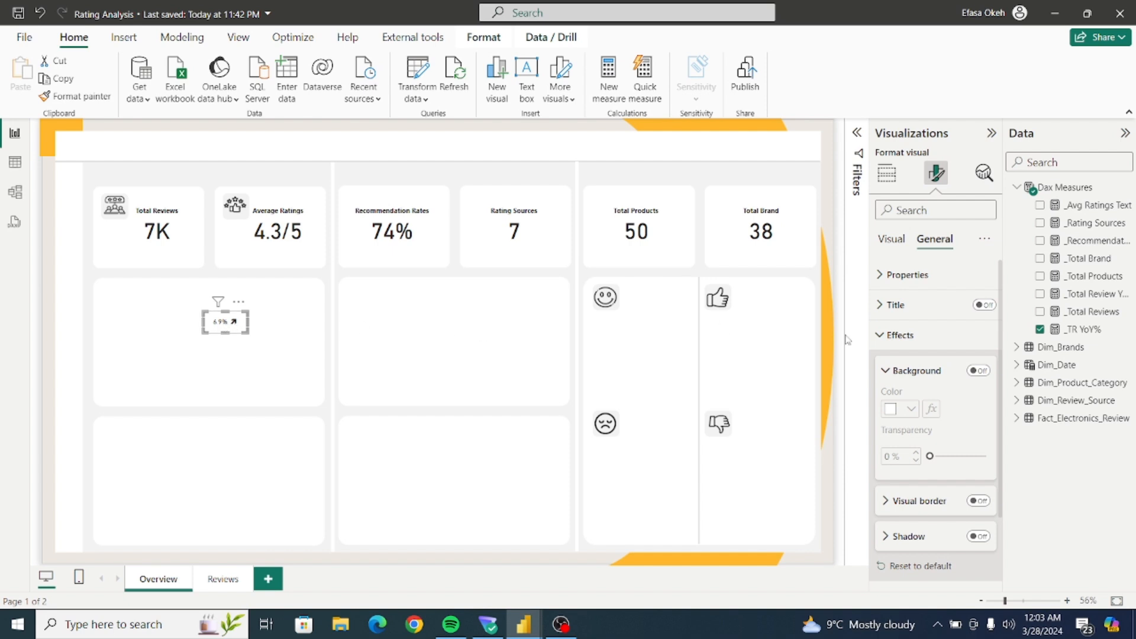
Open conditional formatting for the card's callout value color with the Rules style, based on the _Total Review YOY measure.
{"action": "left_click", "coordinate": [893, 335]}
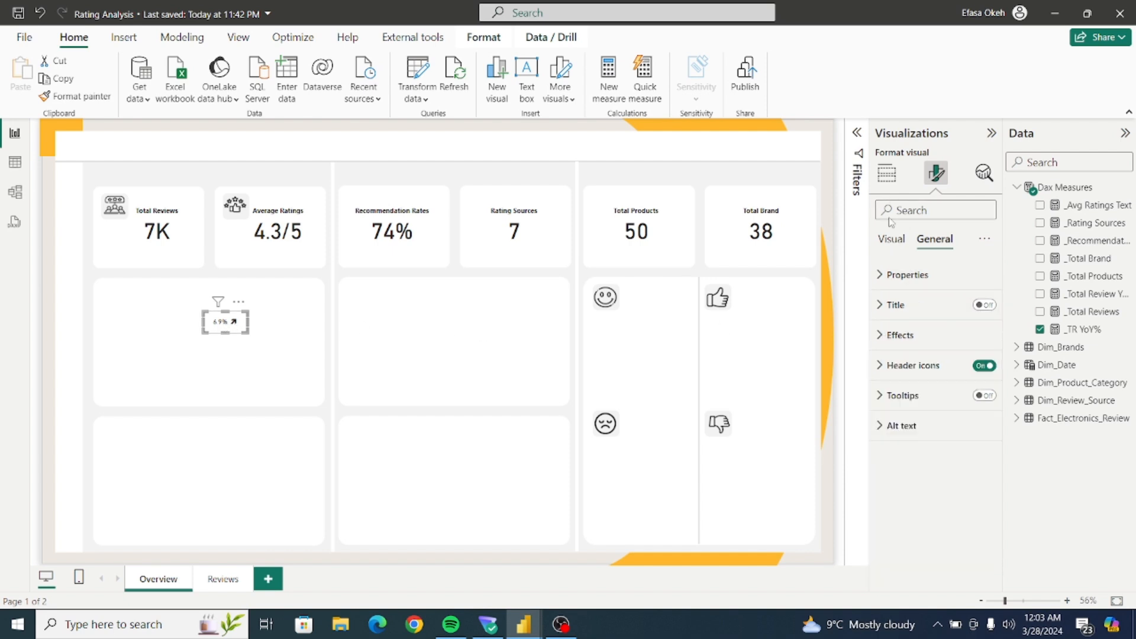
{"action": "left_click", "coordinate": [892, 239]}
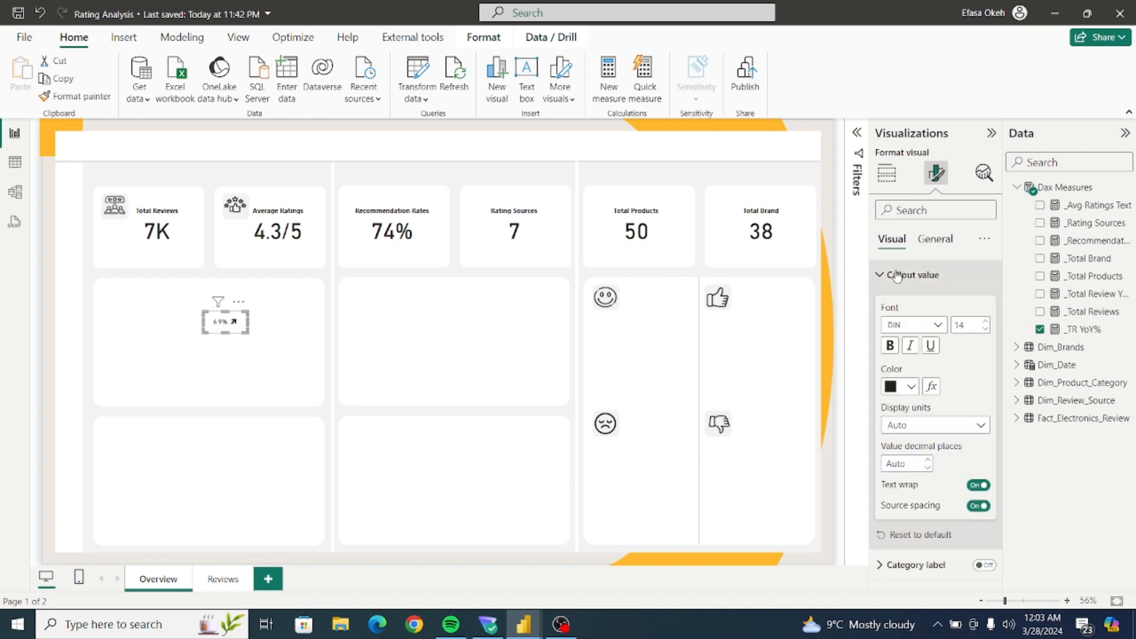
{"action": "left_click", "coordinate": [932, 387]}
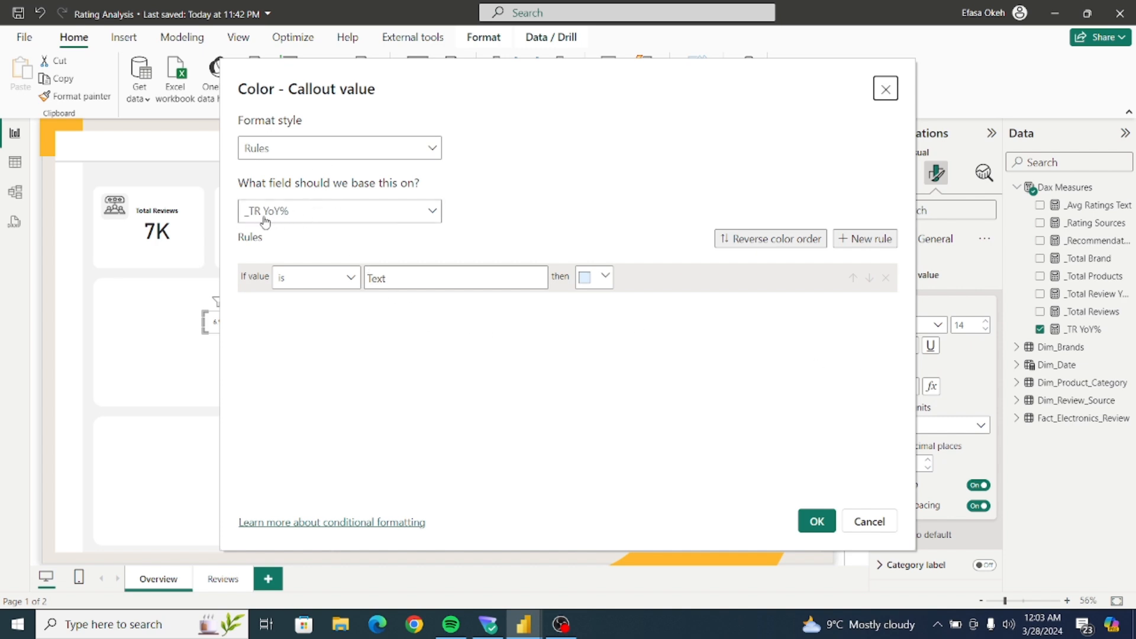
{"action": "left_click", "coordinate": [302, 220]}
{"action": "left_click", "coordinate": [253, 262]}
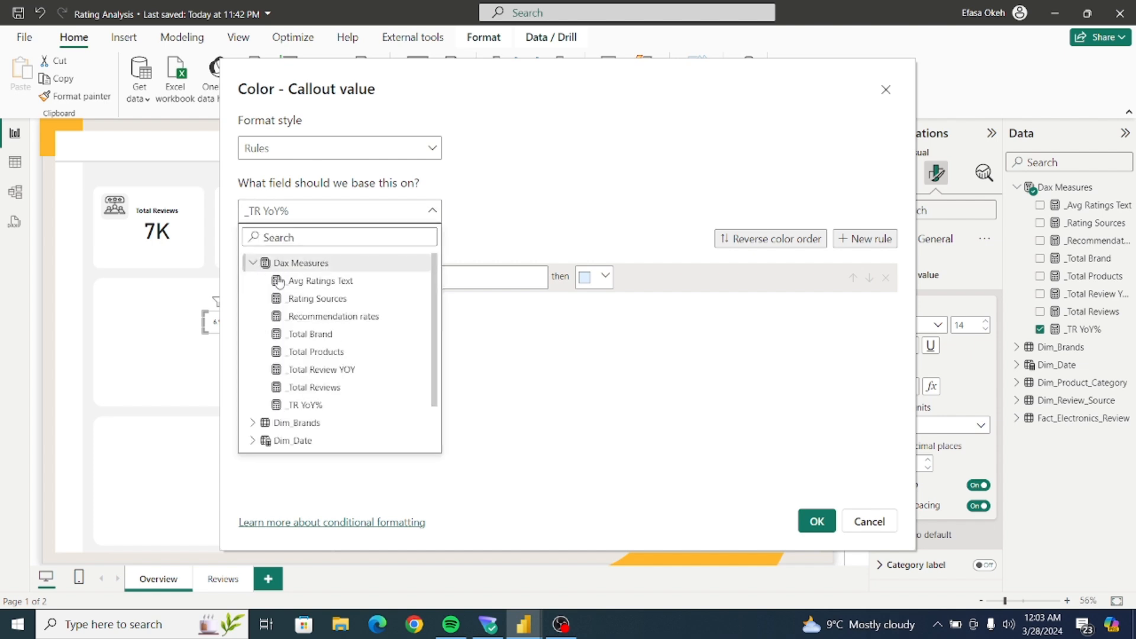
{"action": "left_click", "coordinate": [323, 371]}
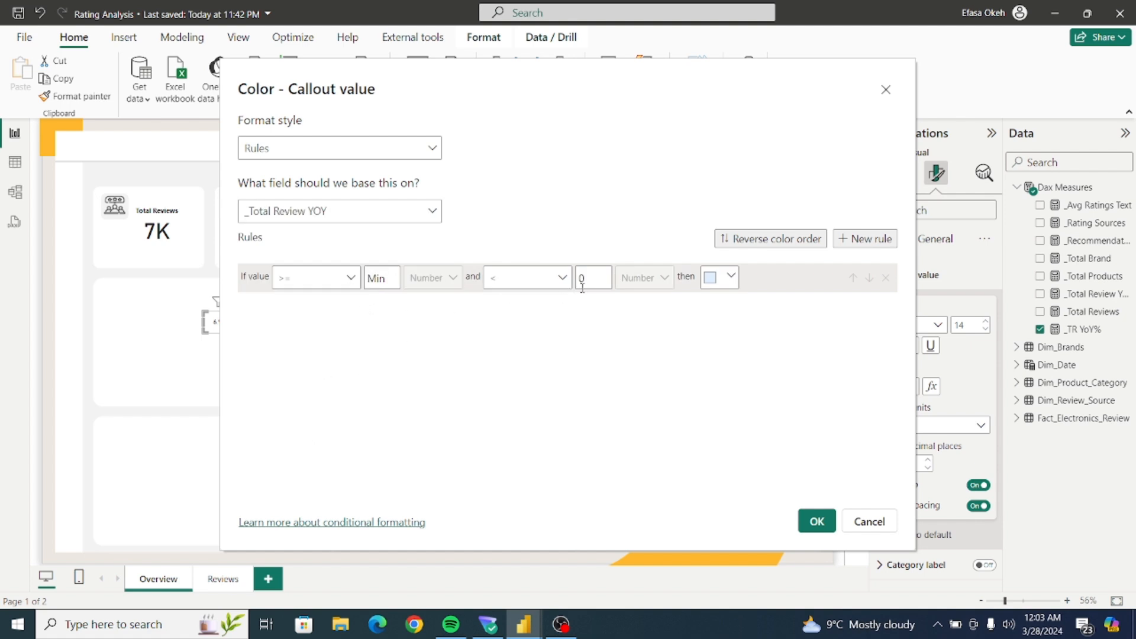
Set the color of the first rule, from Min to below 0, to red #F44646.
{"action": "left_click", "coordinate": [731, 279]}
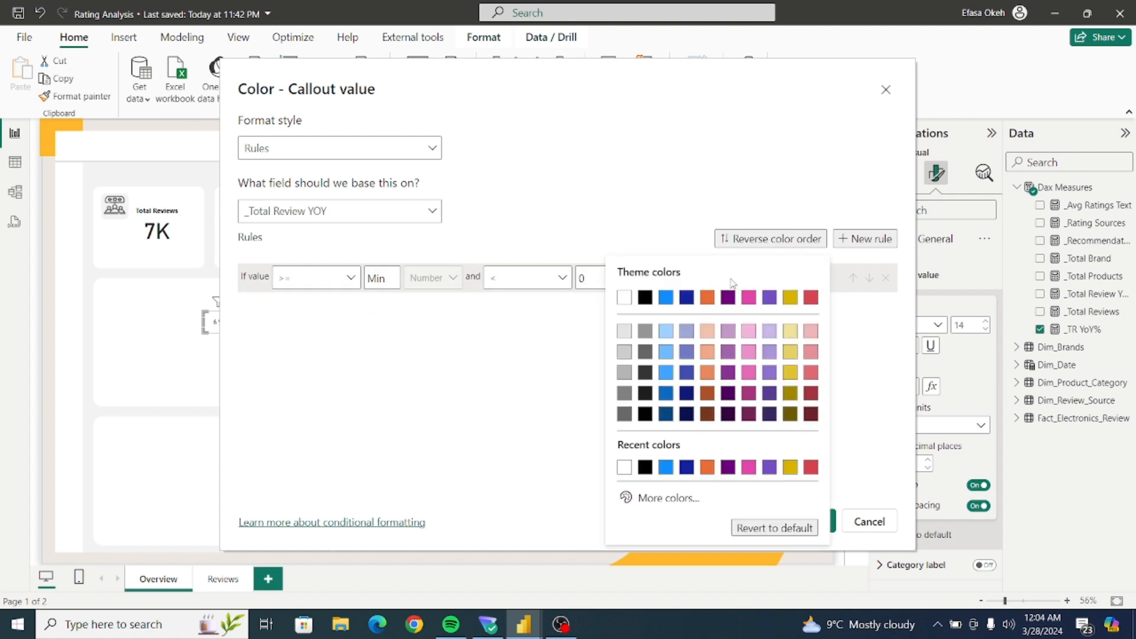
{"action": "left_click", "coordinate": [666, 503]}
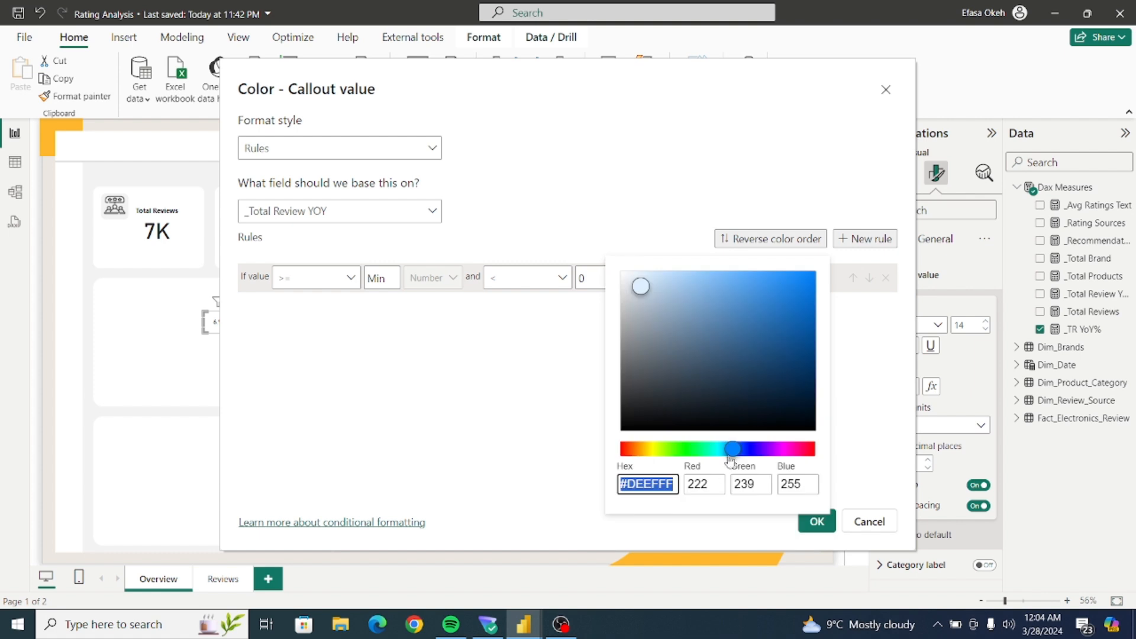
{"action": "left_click", "coordinate": [800, 447]}
{"action": "left_click_drag", "start_coordinate": [805, 439], "coordinate": [819, 448]}
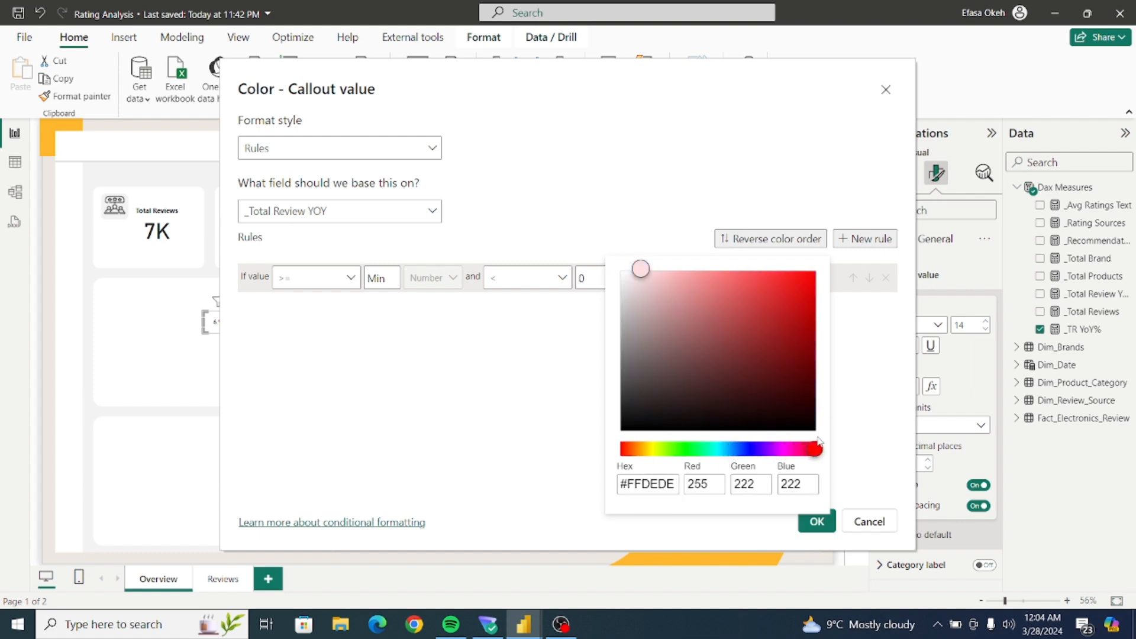
{"action": "left_click_drag", "start_coordinate": [787, 284], "coordinate": [765, 282]}
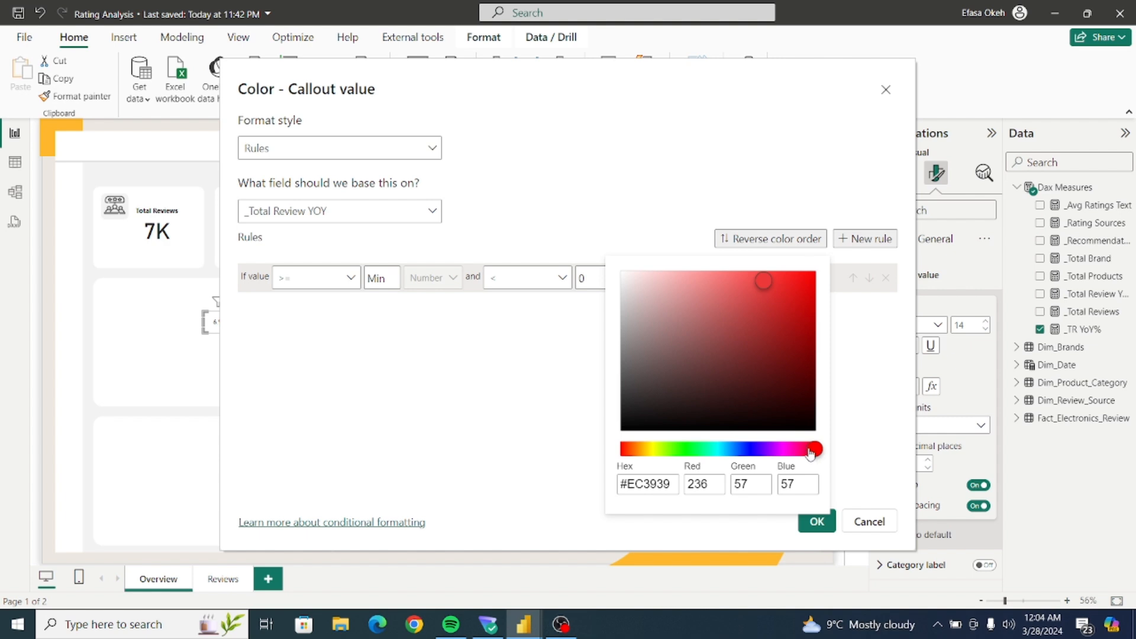
{"action": "left_click_drag", "start_coordinate": [763, 283], "coordinate": [754, 276]}
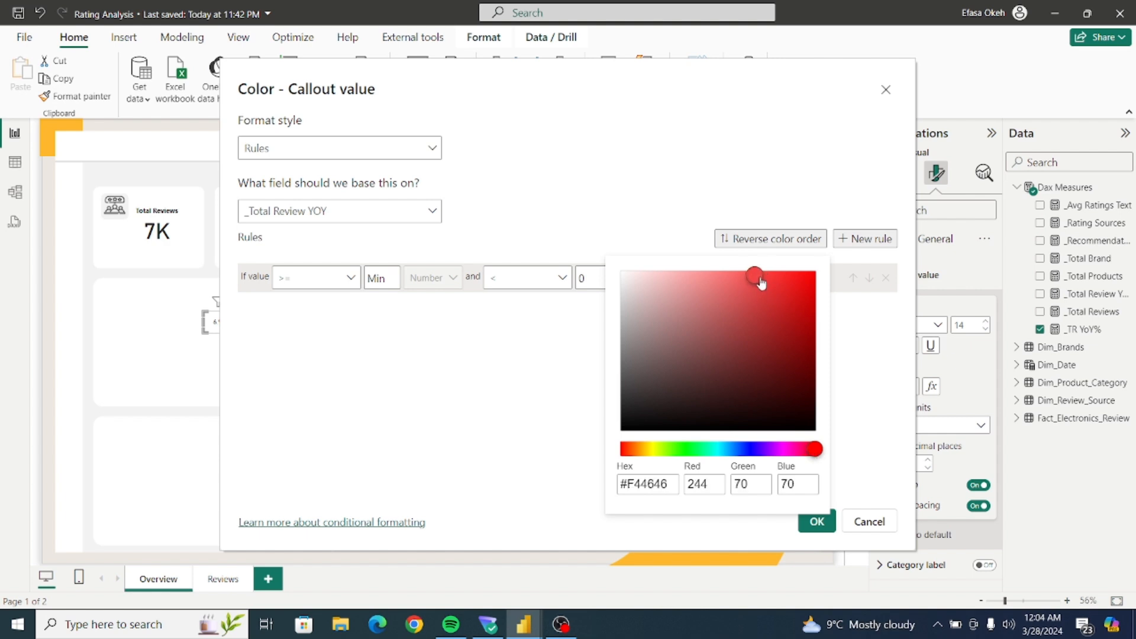
{"action": "left_click", "coordinate": [856, 427]}
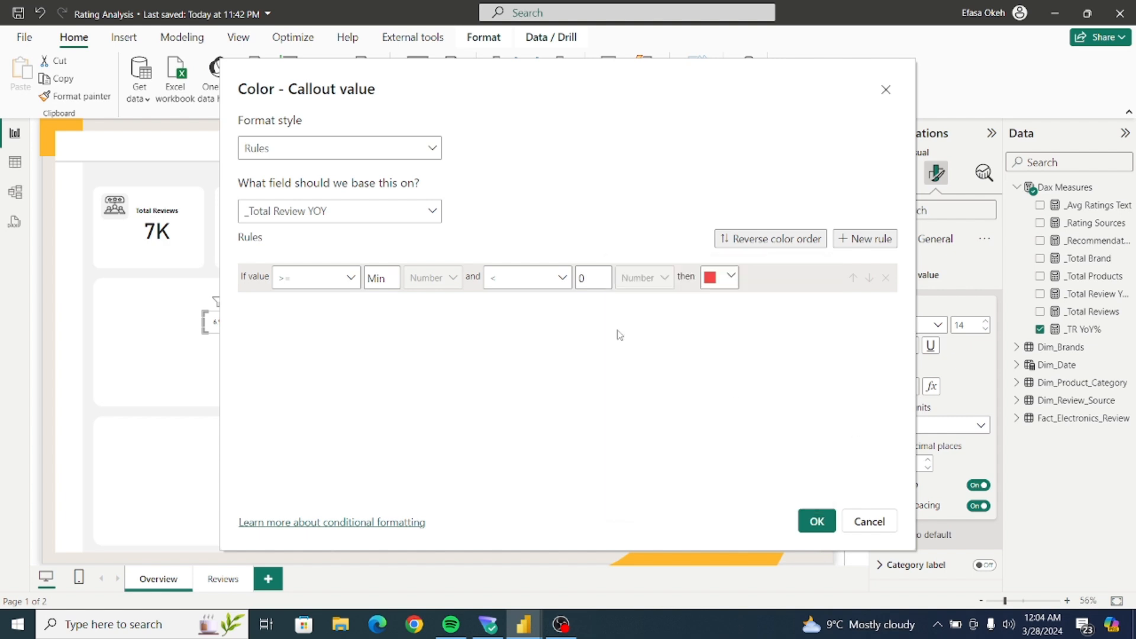
Add a second rule coloring values from 0 to below Max bright green and apply the conditional formatting.
{"action": "left_click", "coordinate": [864, 239]}
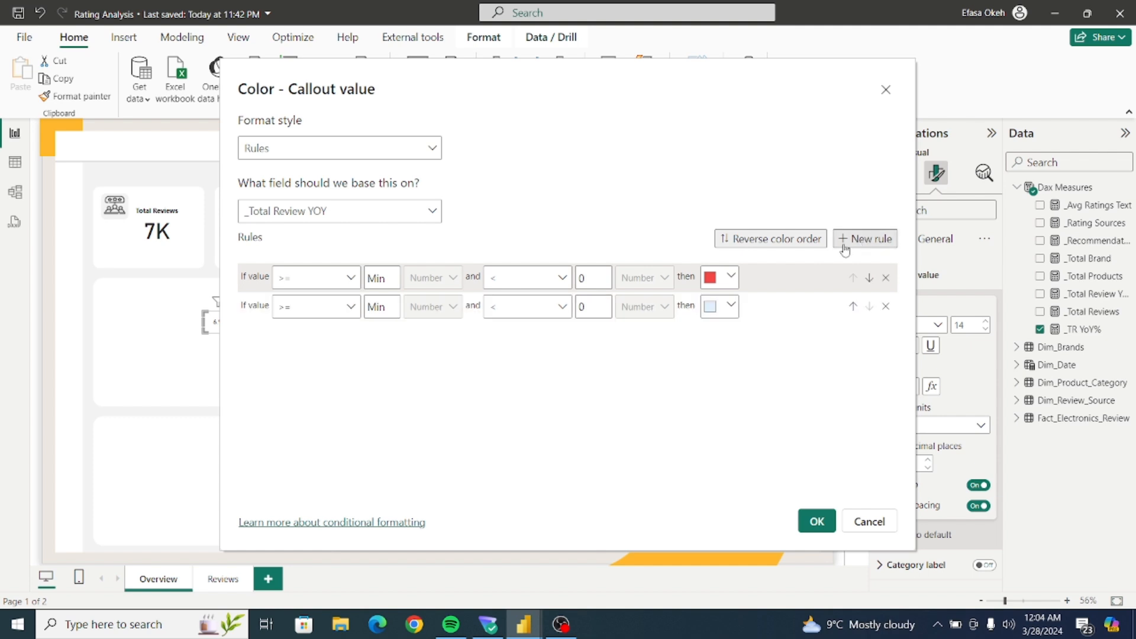
{"action": "left_click", "coordinate": [389, 308]}
{"action": "type", "text": "0"}
{"action": "left_click", "coordinate": [584, 307]}
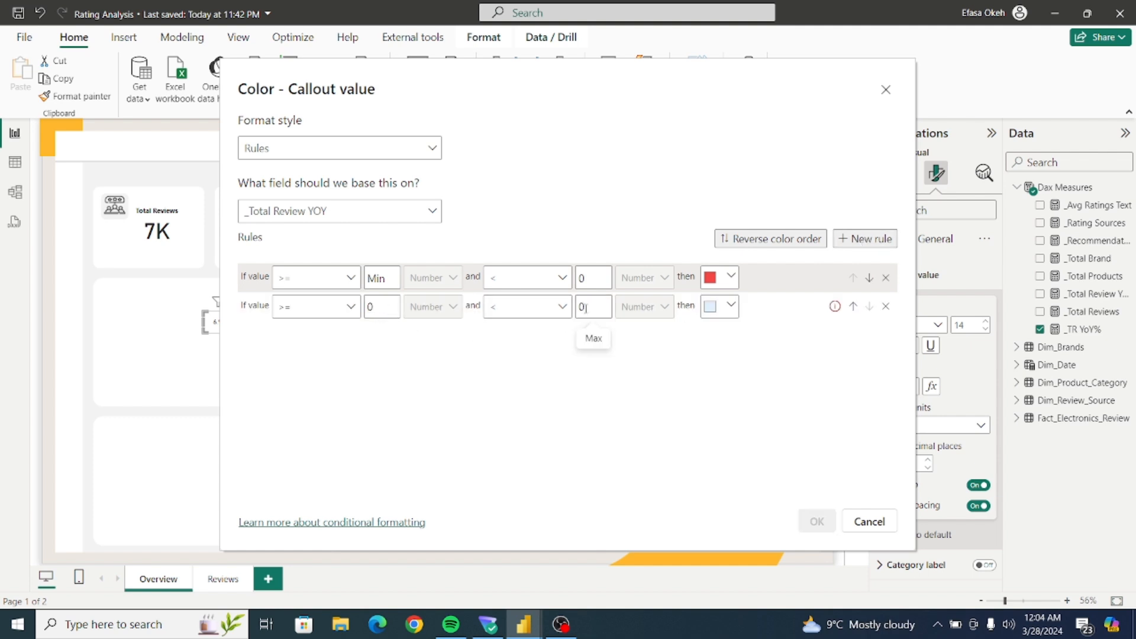
{"action": "key", "text": "BackSpace"}
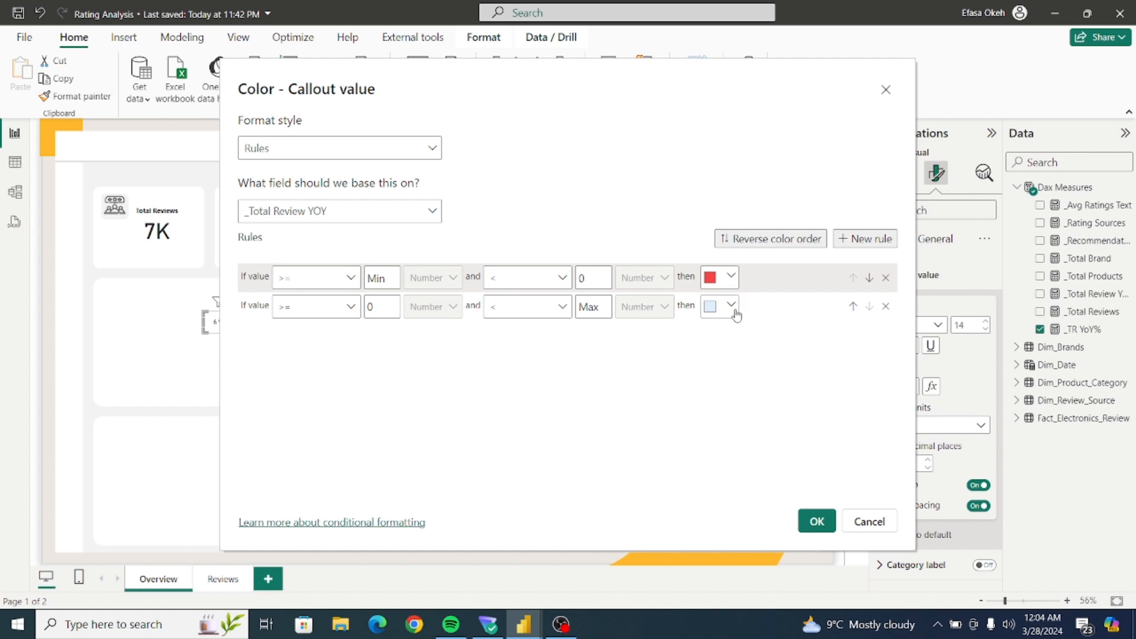
{"action": "left_click", "coordinate": [731, 306]}
{"action": "left_click", "coordinate": [661, 303]}
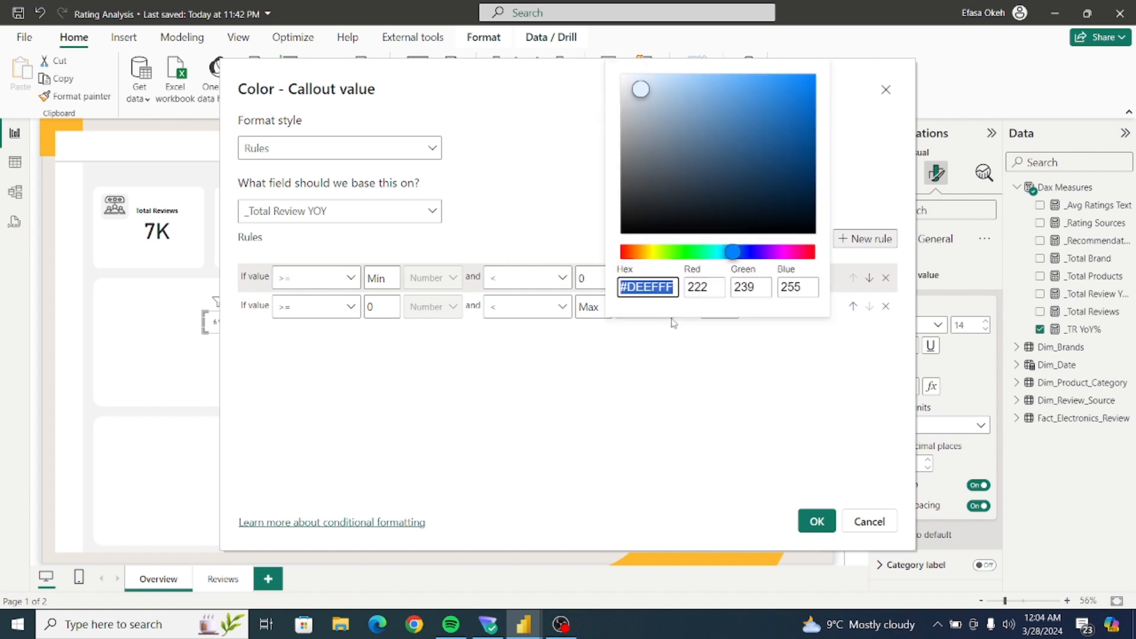
{"action": "left_click", "coordinate": [687, 253]}
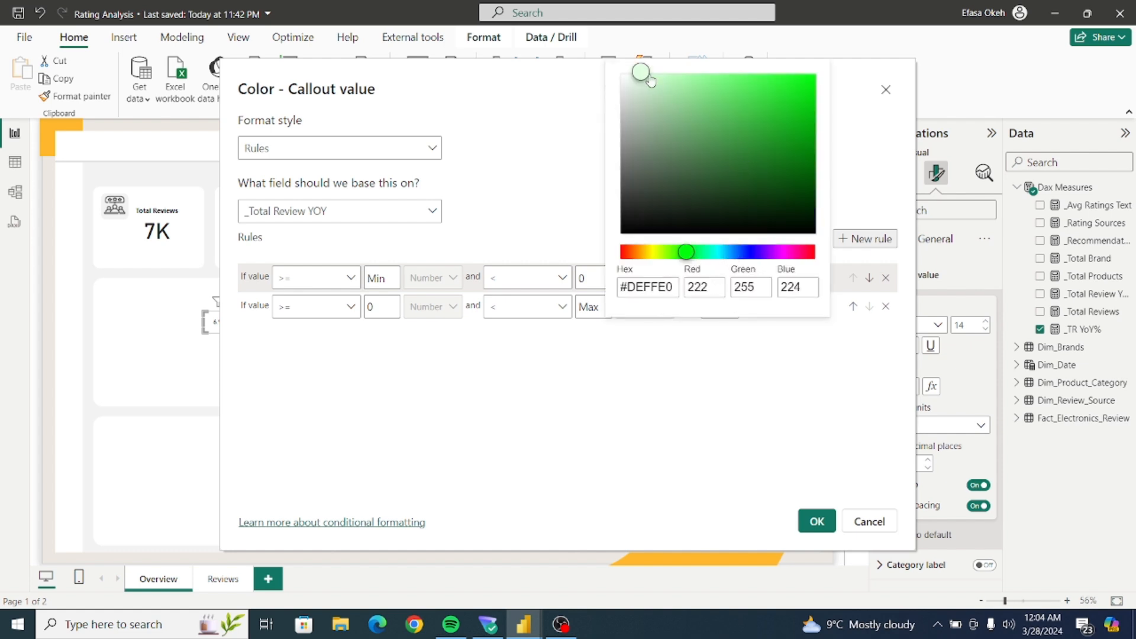
{"action": "left_click_drag", "start_coordinate": [753, 89], "coordinate": [750, 78]}
{"action": "left_click", "coordinate": [733, 399]}
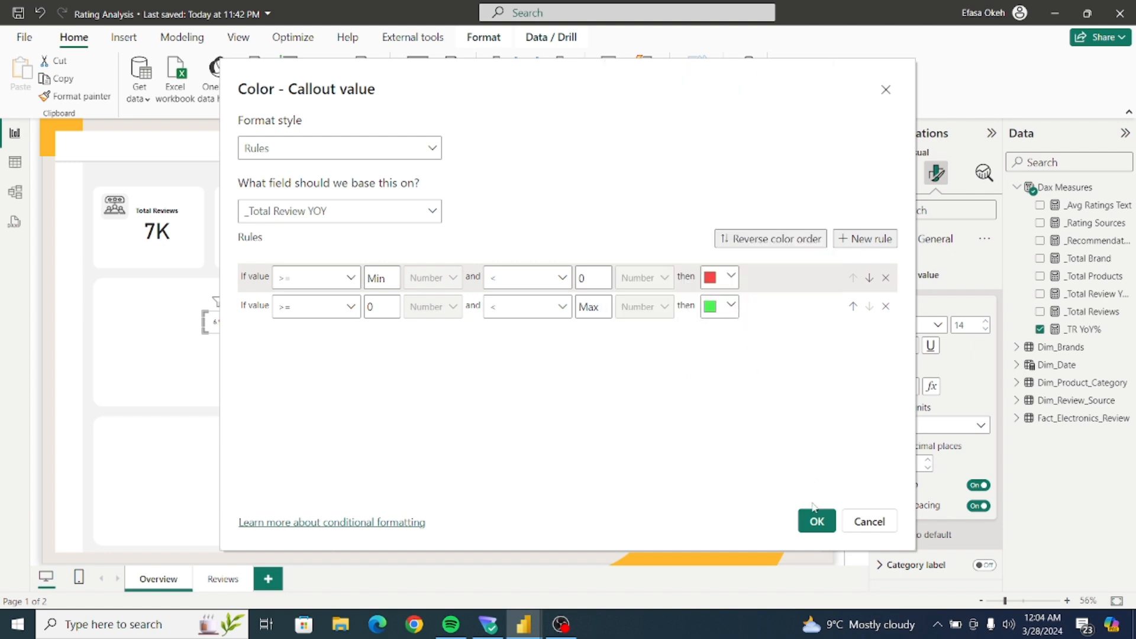
{"action": "left_click", "coordinate": [816, 521]}
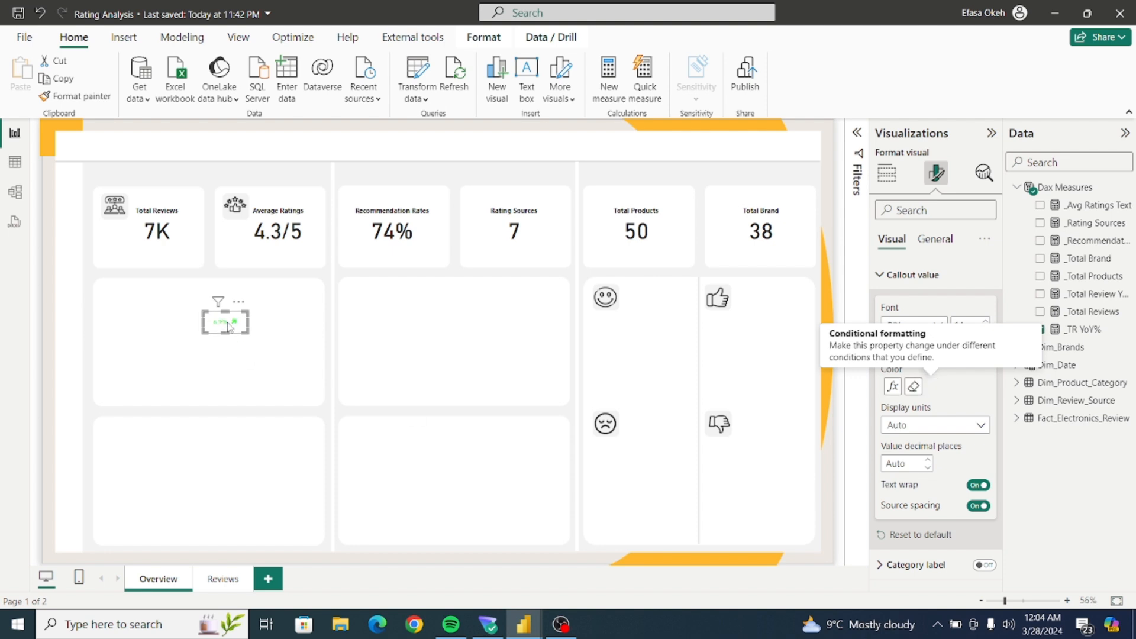
Move the _TR YoY% card into the lower-left corner of the Total Reviews card and deselect it.
{"action": "left_click_drag", "start_coordinate": [228, 326], "coordinate": [122, 264]}
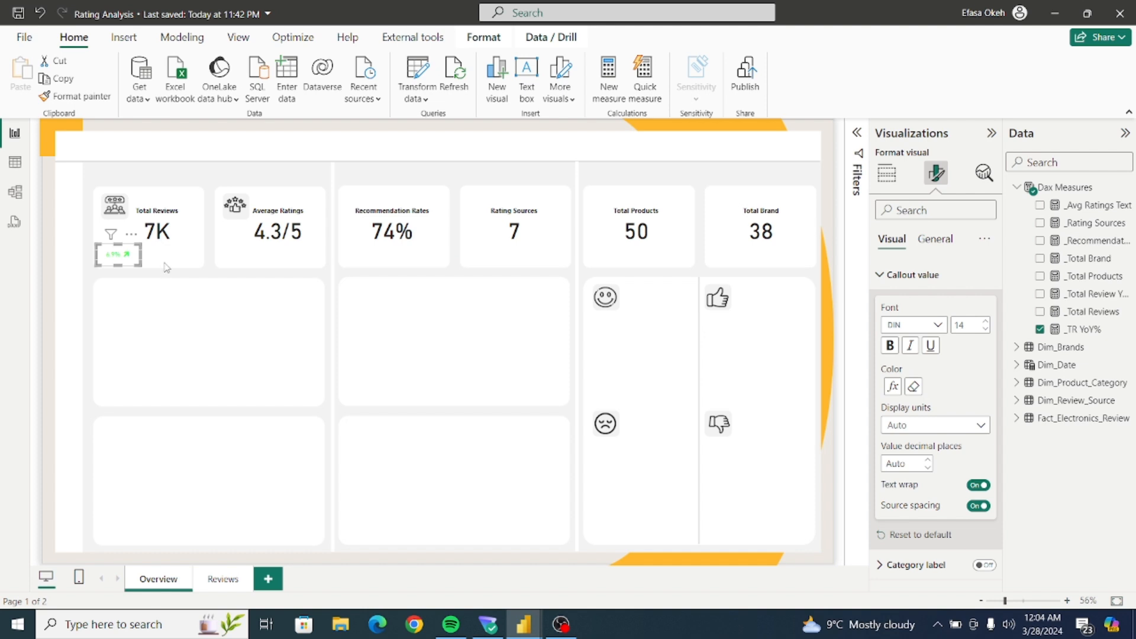
{"action": "left_click", "coordinate": [165, 274]}
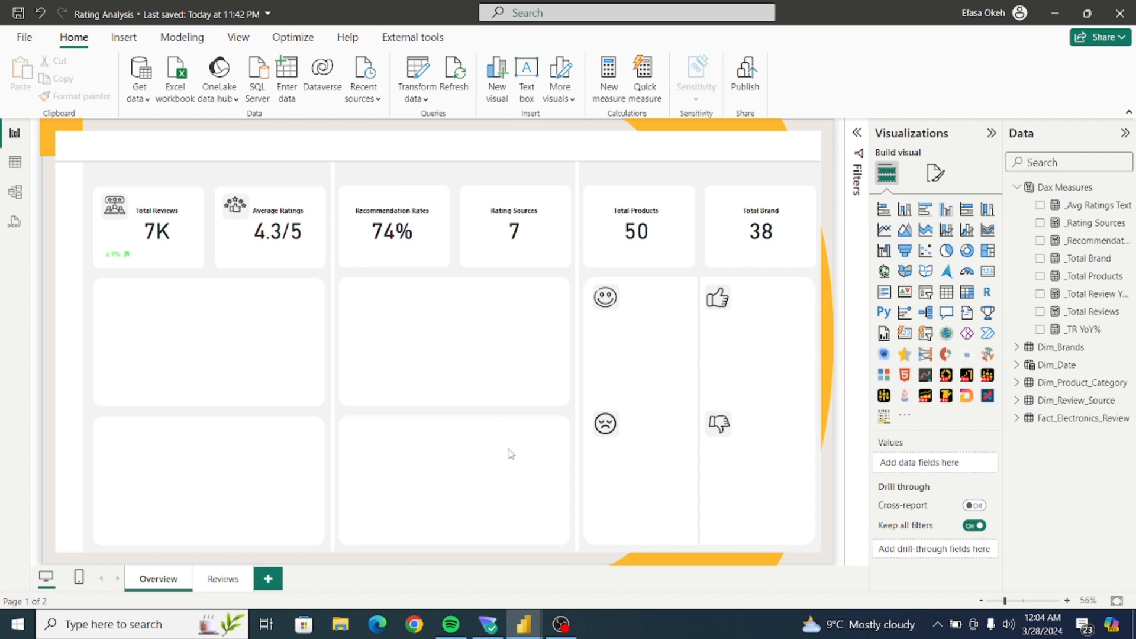
Switch to the finished Electronics Rating report and copy the full DAX formula of its _Avg YoY measure.
{"action": "mouse_move", "coordinate": [526, 621]}
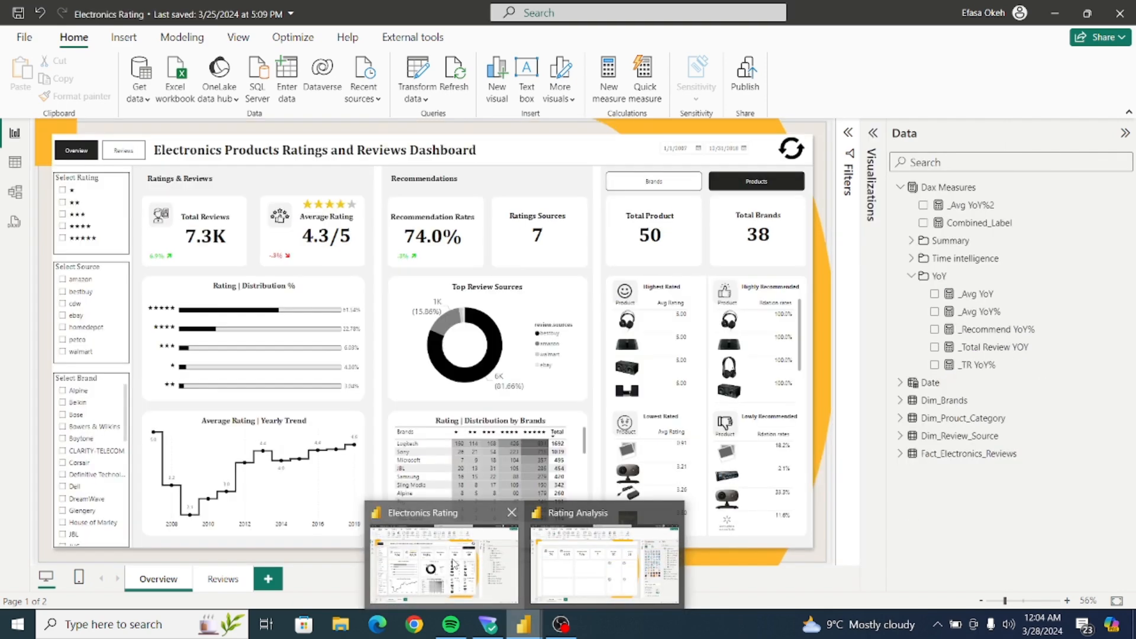
{"action": "left_click", "coordinate": [454, 562]}
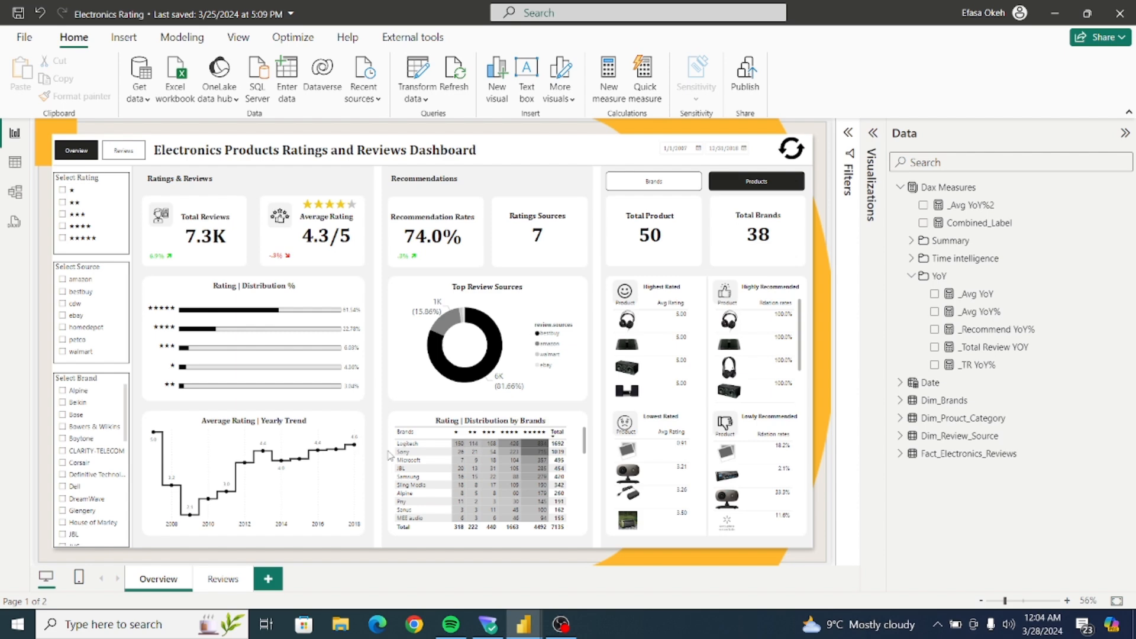
{"action": "left_click", "coordinate": [293, 260]}
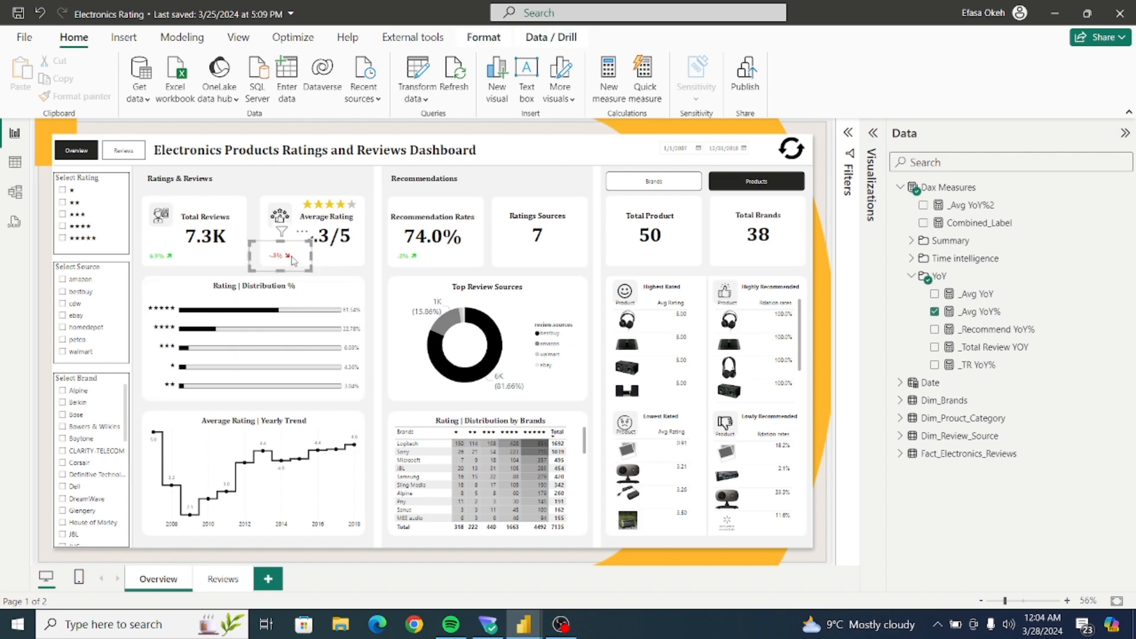
{"action": "left_click", "coordinate": [977, 294]}
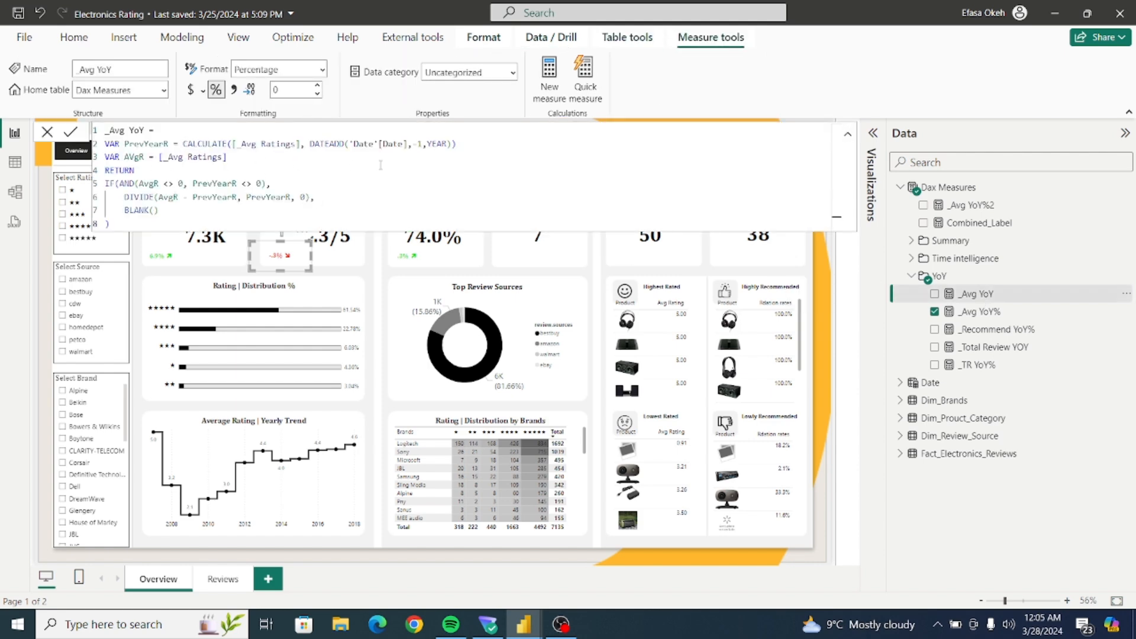
{"action": "left_click_drag", "start_coordinate": [117, 221], "coordinate": [90, 135]}
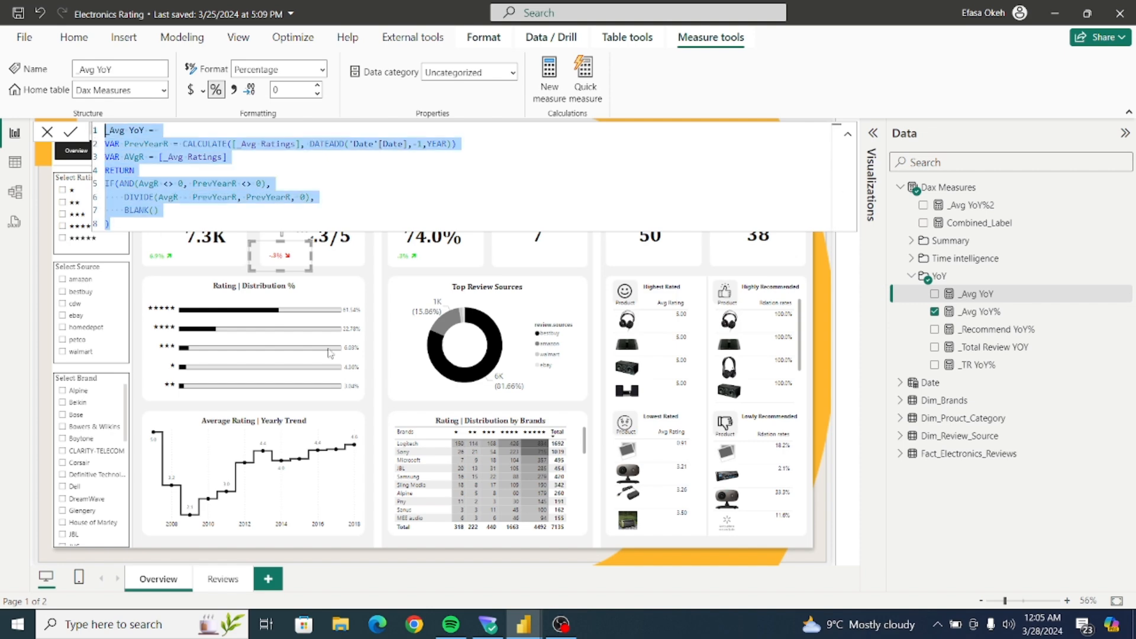
Return to the Rating Analysis report and create a measure in the Dax Measures table from the copied _Avg YoY formula.
{"action": "left_click", "coordinate": [526, 625]}
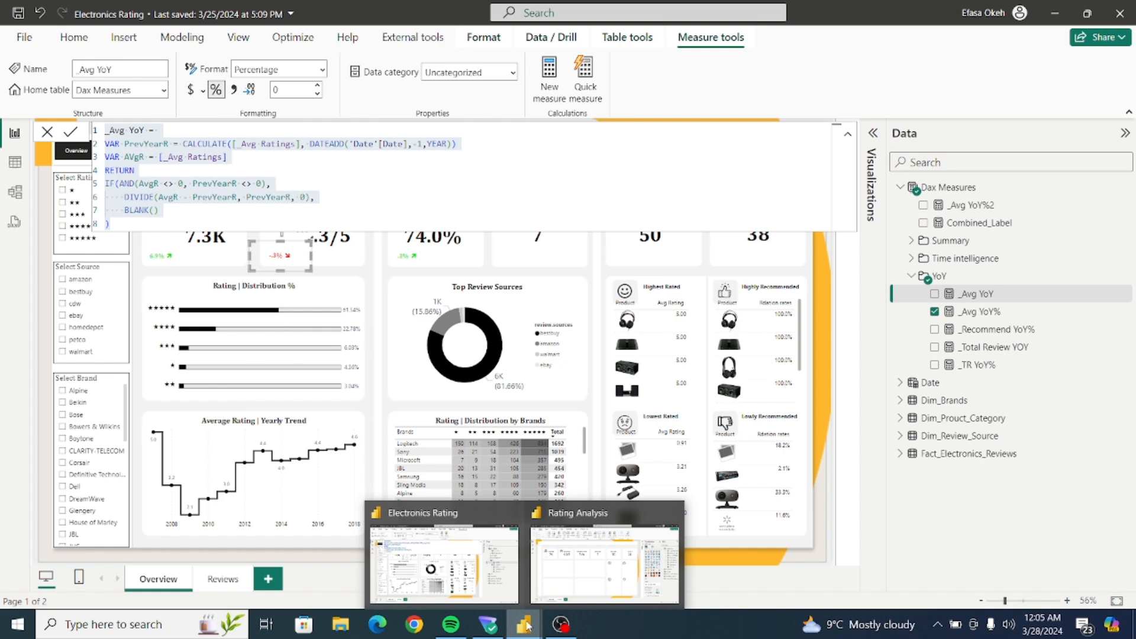
{"action": "left_click", "coordinate": [575, 579]}
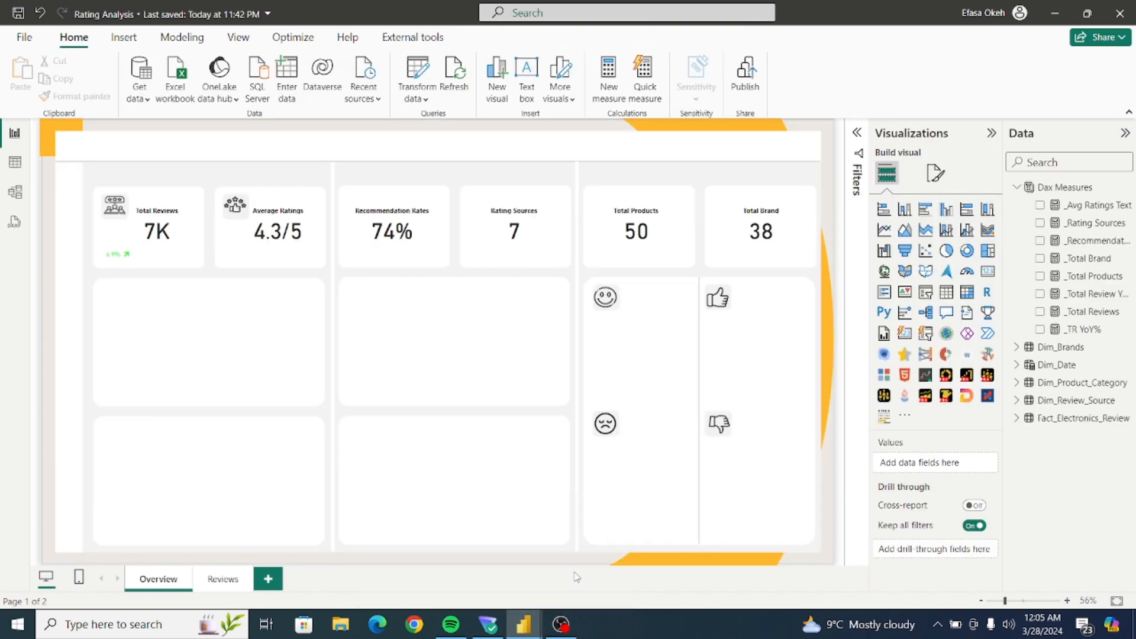
{"action": "left_click", "coordinate": [1047, 190]}
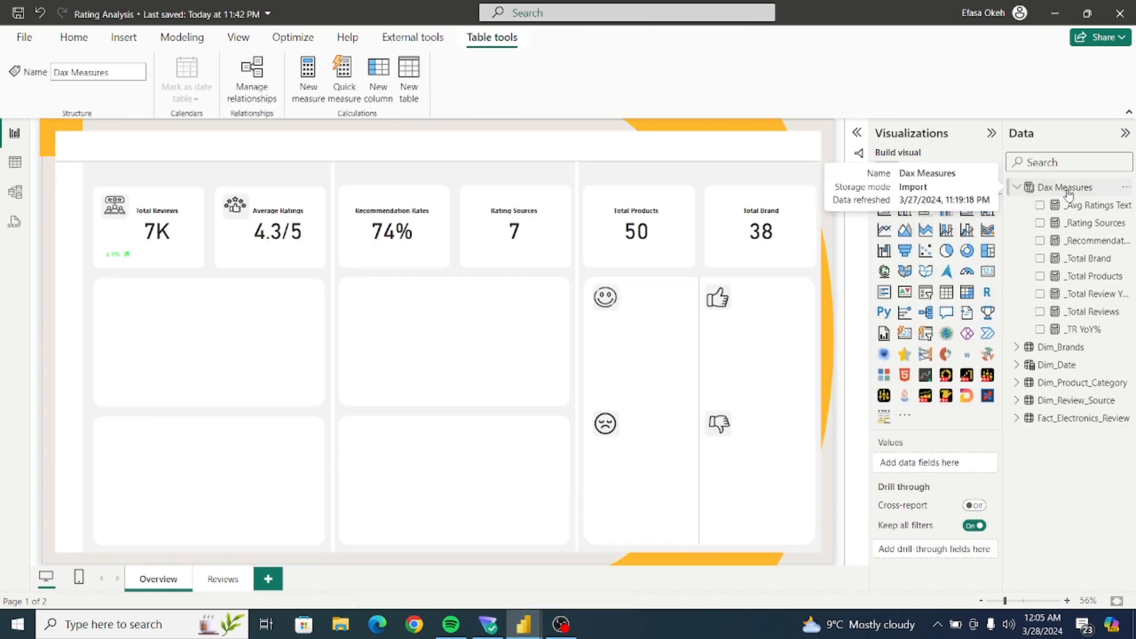
{"action": "left_click", "coordinate": [308, 81]}
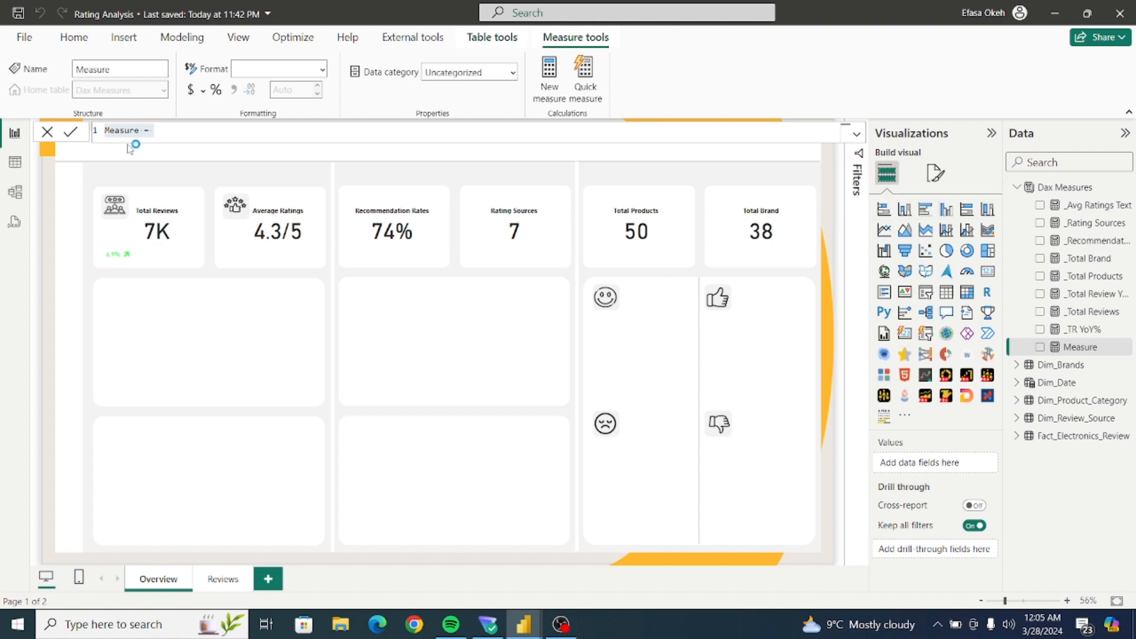
{"action": "left_click", "coordinate": [171, 133]}
{"action": "left_click_drag", "start_coordinate": [171, 133], "coordinate": [105, 136]}
{"action": "type", "text": "_Avg YoY = VAR PrevYearR = CALCULATE([_Avg Ratings], DATEADD('Date'[Date],-1,YEAR)) VAR AvgR = [_Avg Ratings] RETURN IF(AND(AvgR <> 0, PrevYearR <> 0),     DIVIDE(AvgR - PrevYearR, PrevYearR, 0),     BLANK() )"}
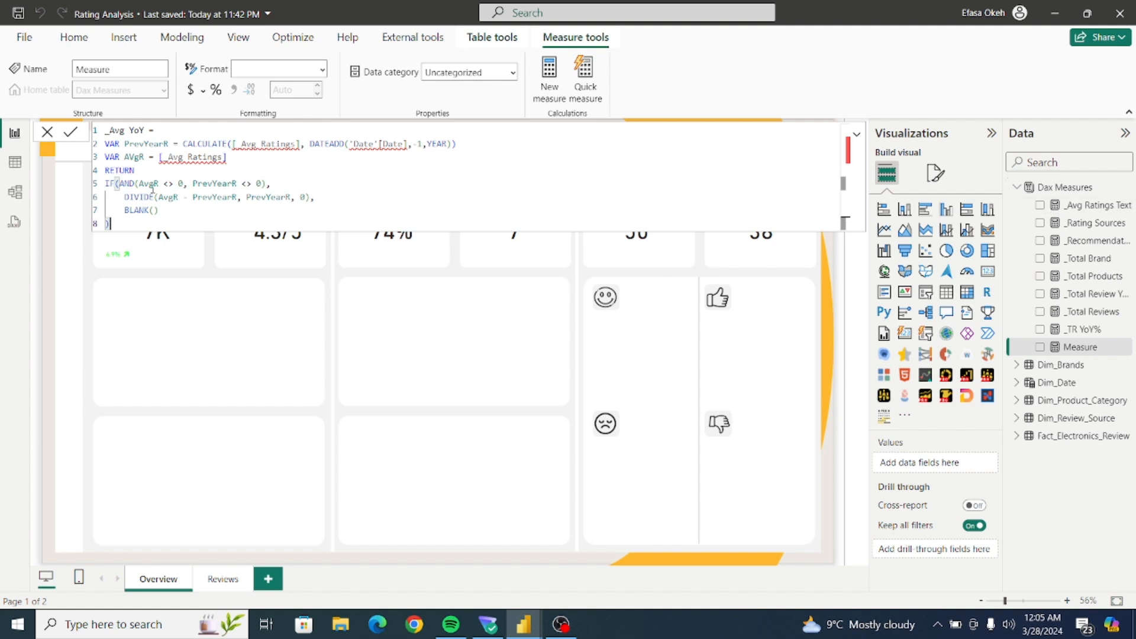
{"action": "left_click", "coordinate": [70, 134]}
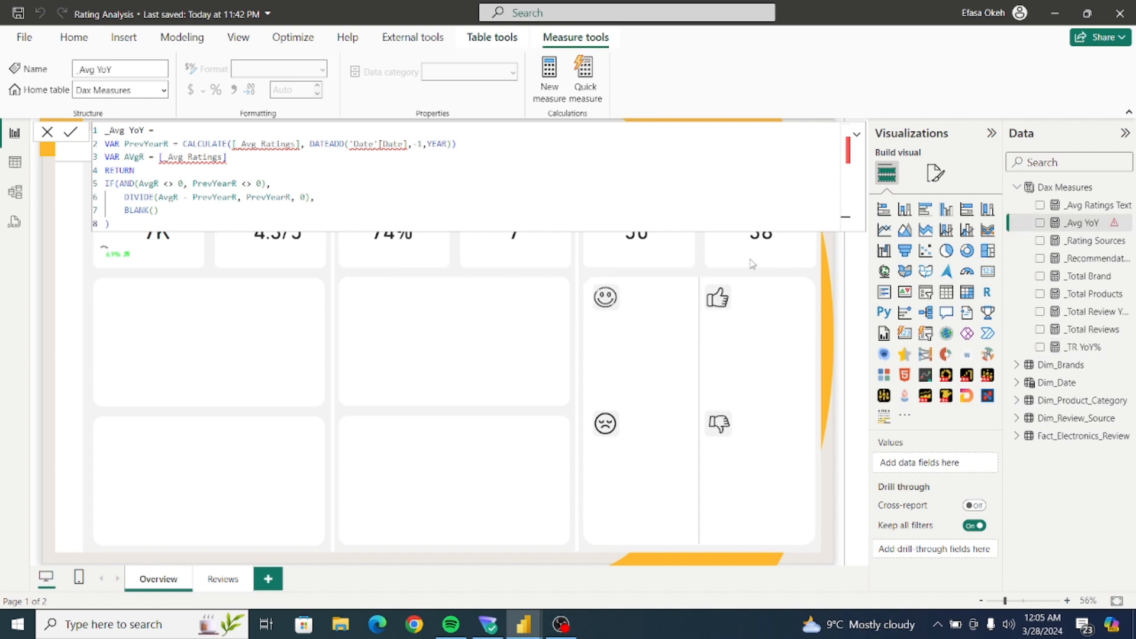
Copy the AvgRating expression from _Avg Ratings Text into a new measure, AvgRating = AVERAGE(Fact_Electronics_Review[reviews.rating]).
{"action": "left_click", "coordinate": [1085, 207]}
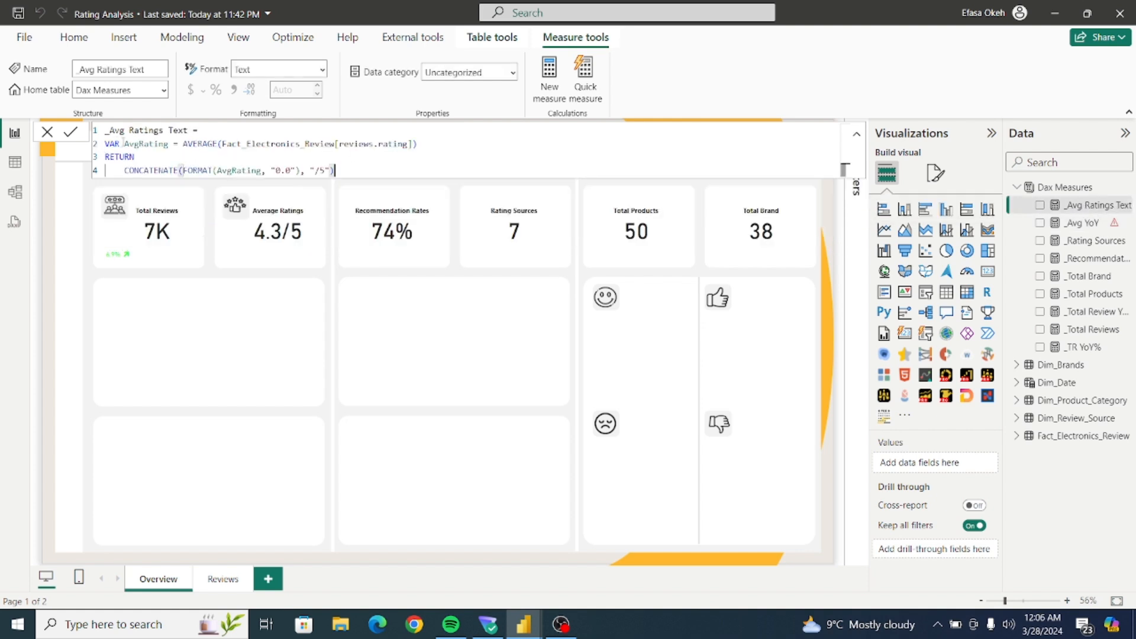
{"action": "left_click_drag", "start_coordinate": [122, 143], "coordinate": [427, 143]}
{"action": "key", "text": "ctrl+c"}
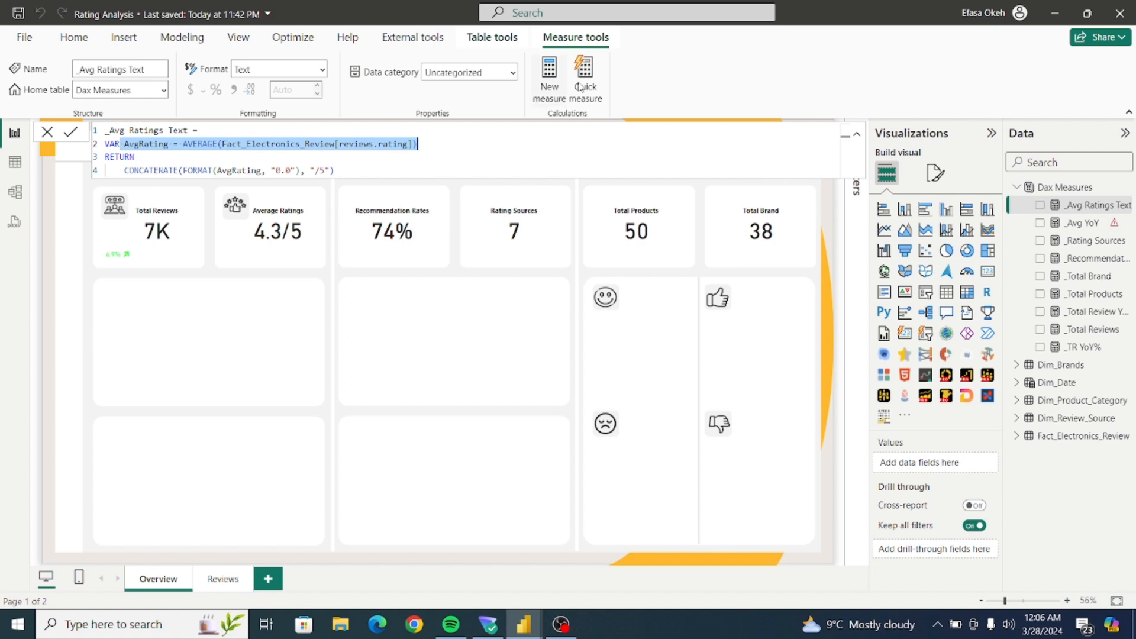
{"action": "left_click", "coordinate": [549, 73]}
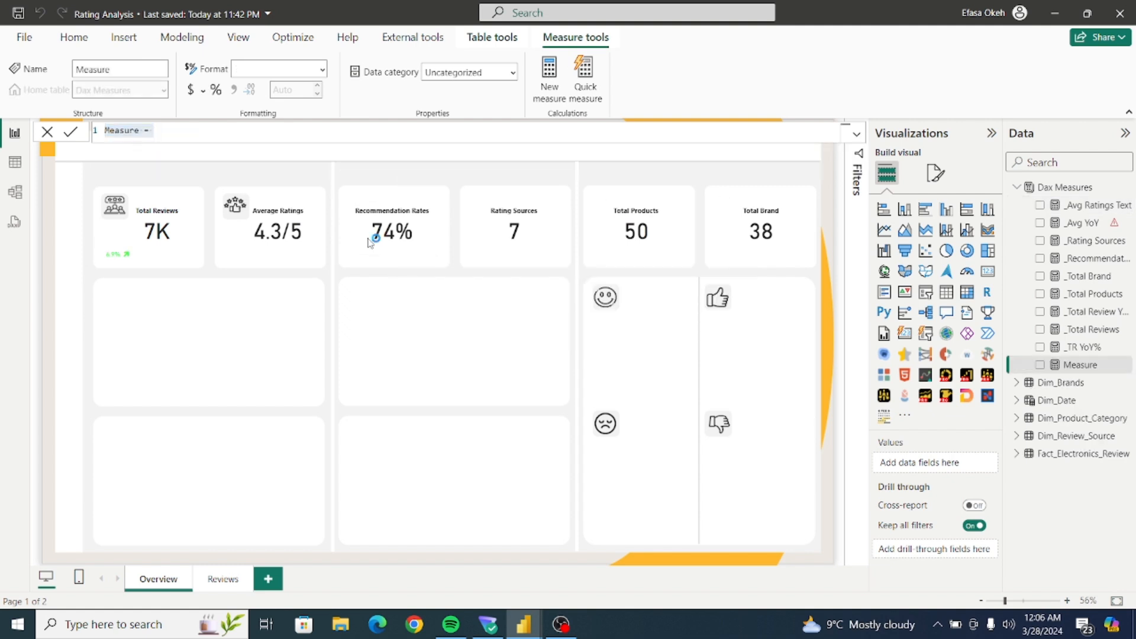
{"action": "left_click", "coordinate": [158, 134]}
{"action": "left_click_drag", "start_coordinate": [161, 136], "coordinate": [90, 139]}
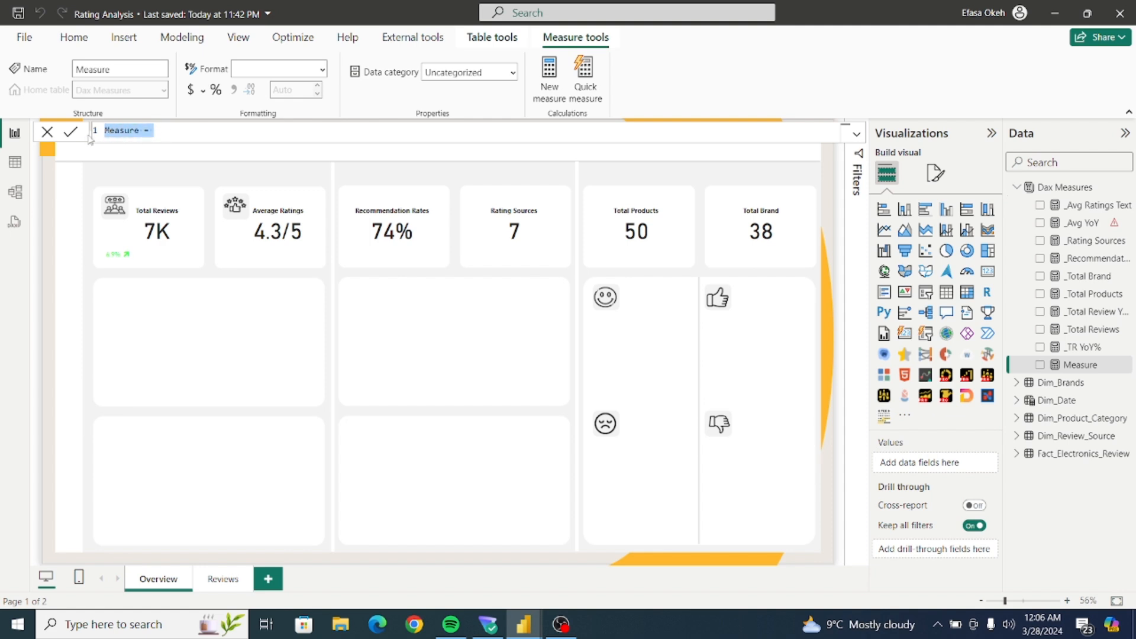
{"action": "key", "text": "ctrl+v"}
{"action": "left_click", "coordinate": [123, 133]}
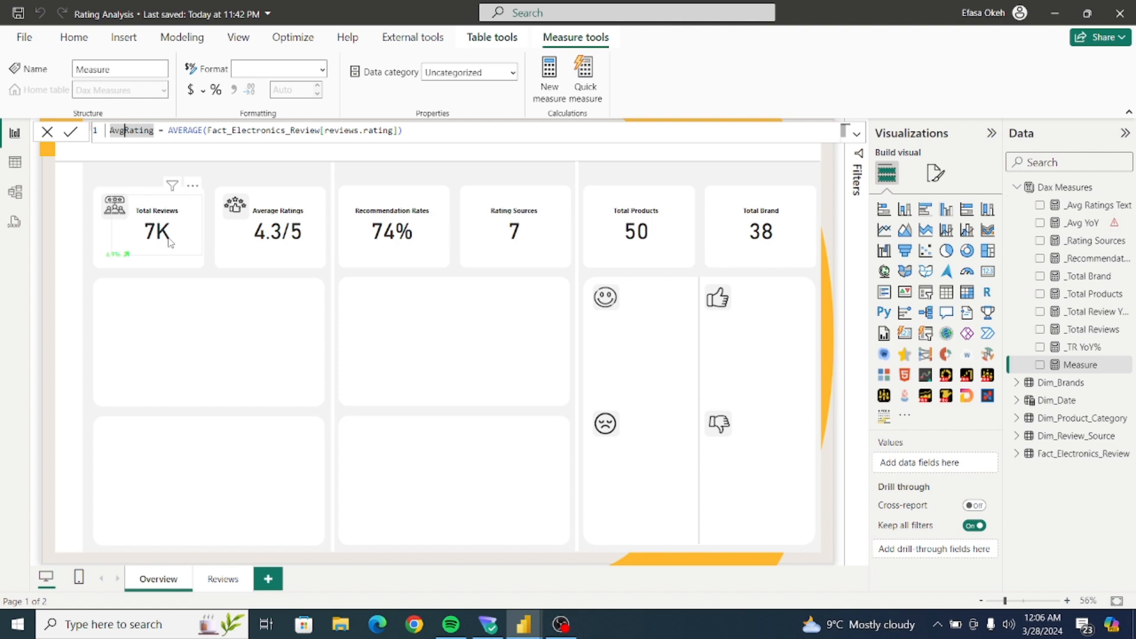
{"action": "type", "text": "_"}
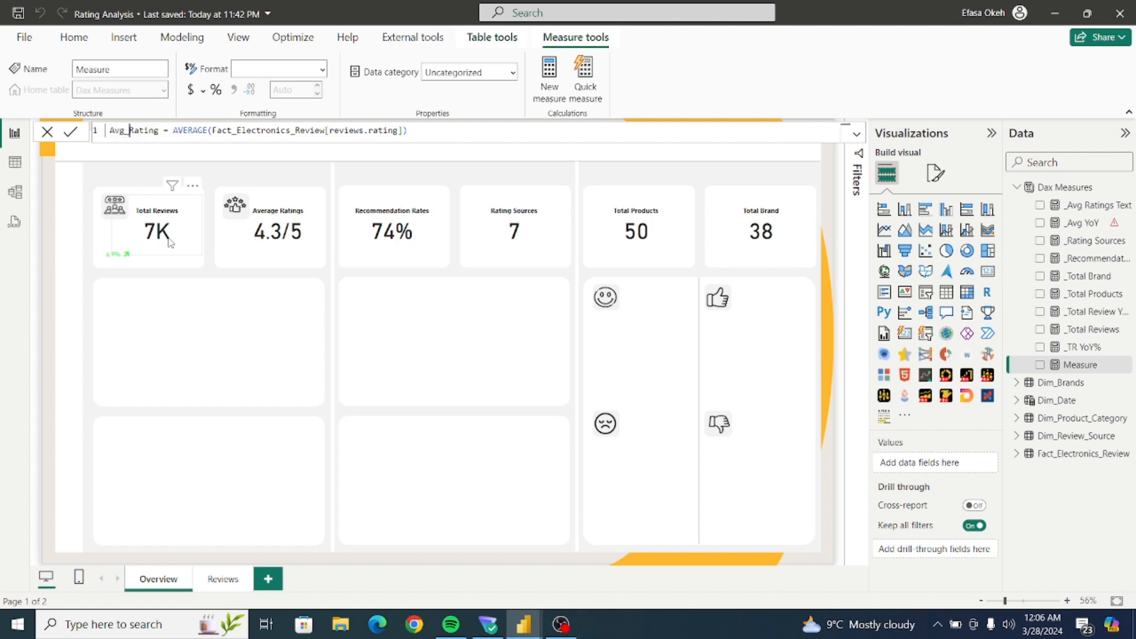
{"action": "key", "text": "Right"}
{"action": "key", "text": "Right"}
{"action": "key", "text": "Right"}
{"action": "key", "text": "Right"}
{"action": "key", "text": "Right"}
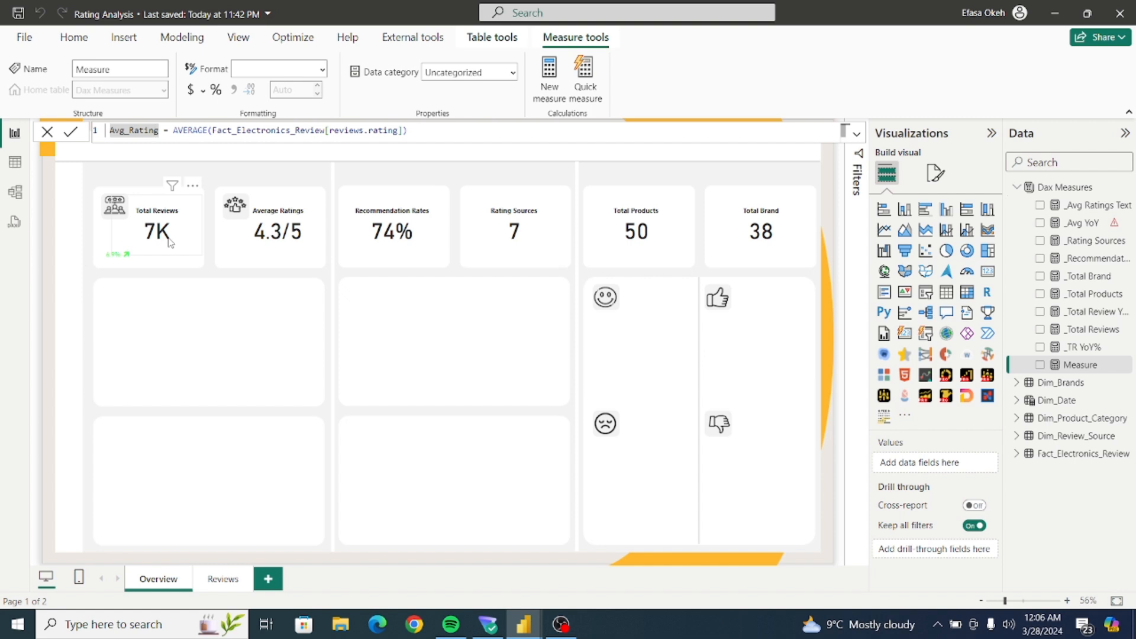
{"action": "key", "text": "Left"}
{"action": "key", "text": "Left"}
{"action": "key", "text": "BackSpace"}
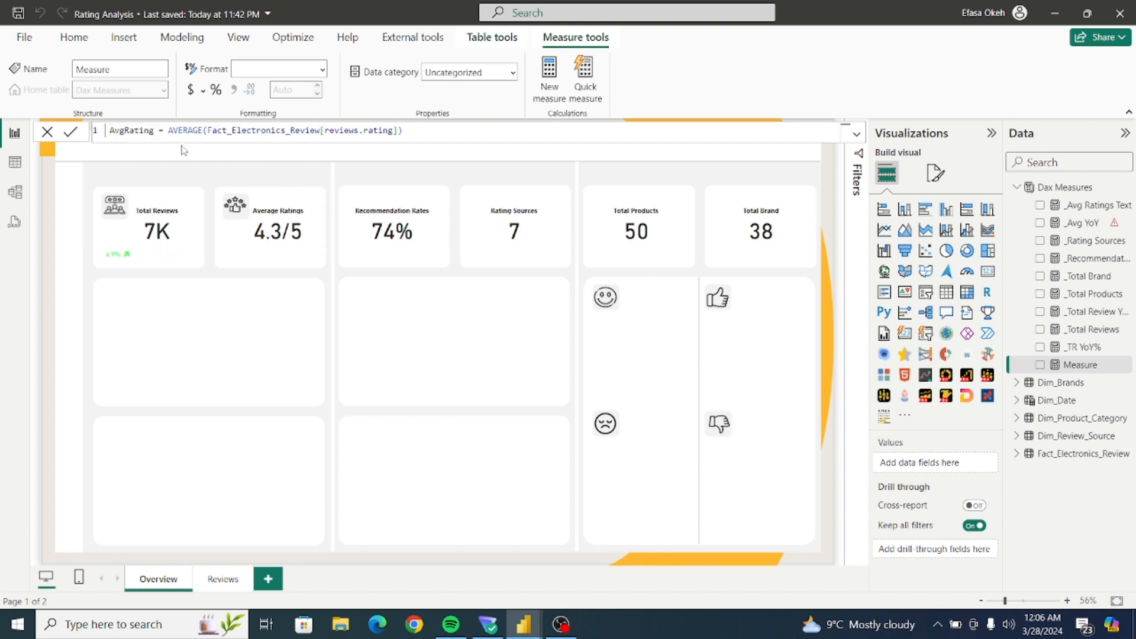
Commit the AvgRating measure and make the PrevYearR calculation in _Avg YoY reference [AvgRating].
{"action": "key", "text": "Return"}
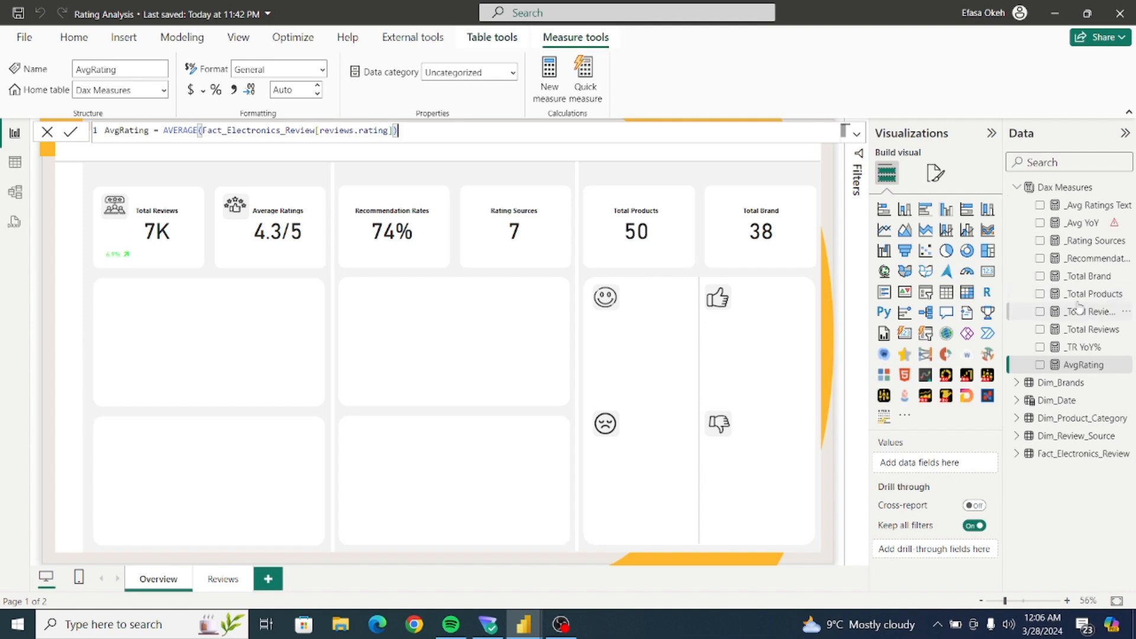
{"action": "left_click", "coordinate": [1084, 224]}
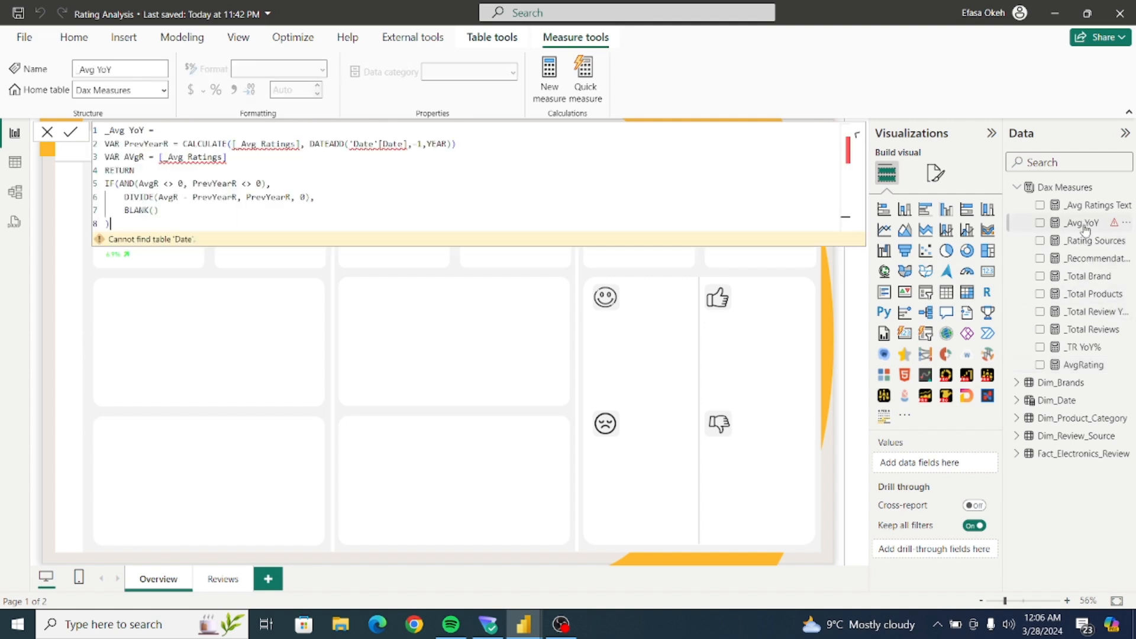
{"action": "double_click", "coordinate": [263, 146]}
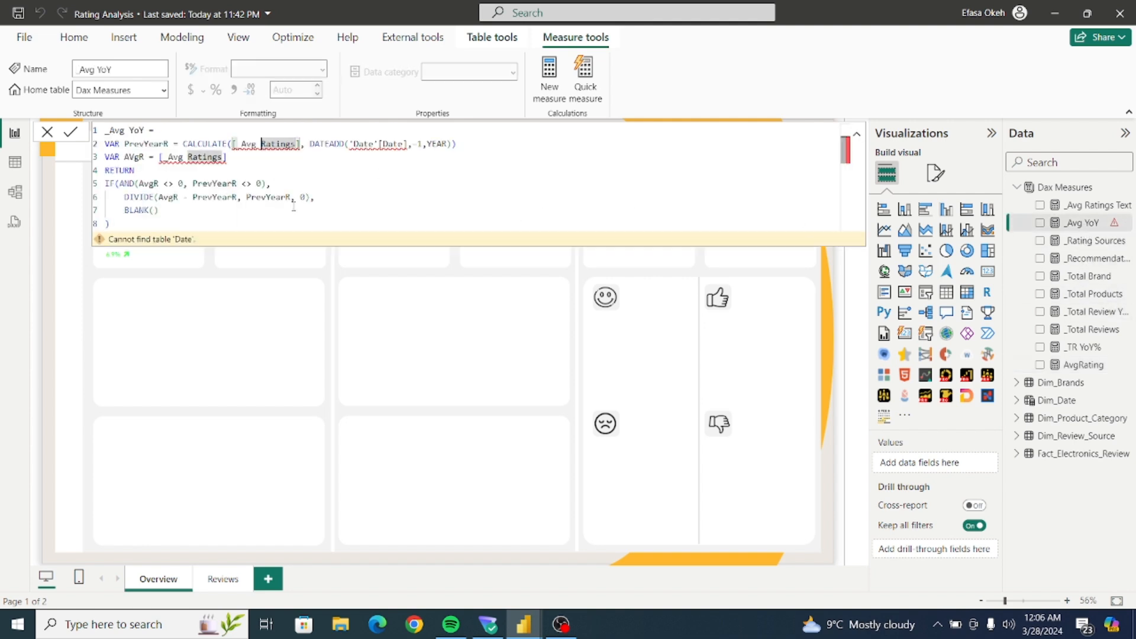
{"action": "key", "text": "BackSpace"}
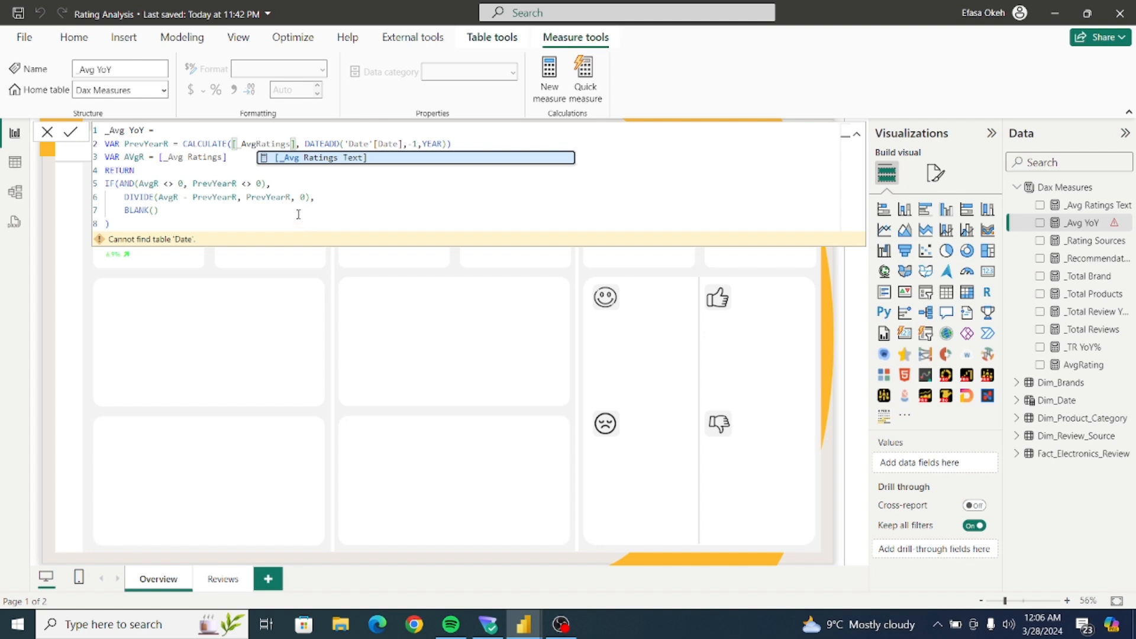
{"action": "key", "text": "Escape"}
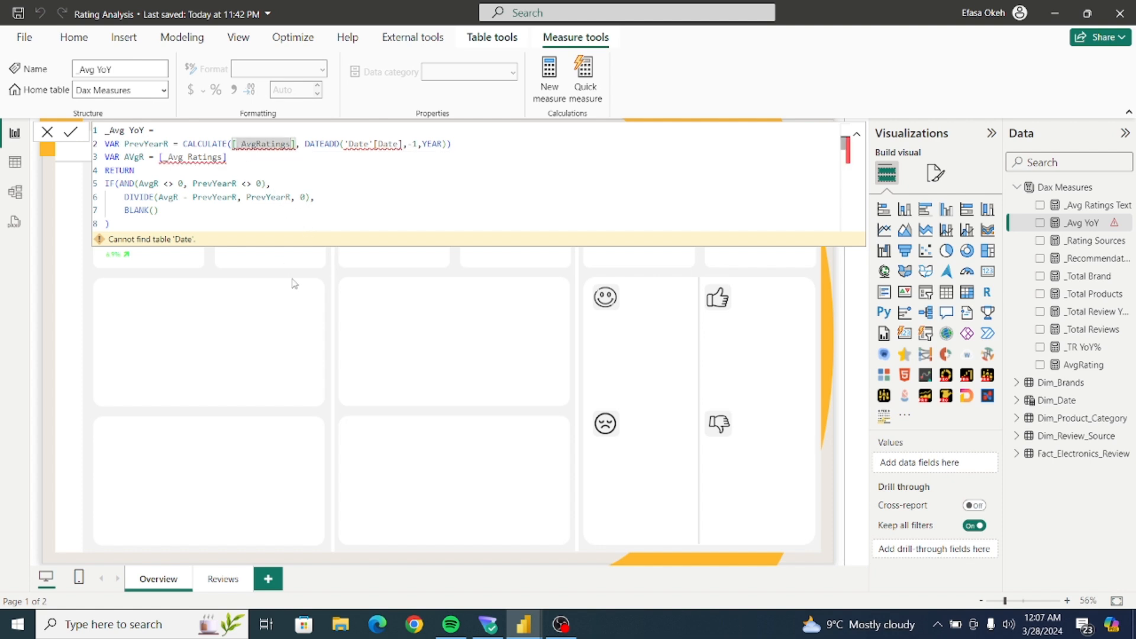
{"action": "key", "text": "BackSpace"}
{"action": "left_click", "coordinate": [273, 134]}
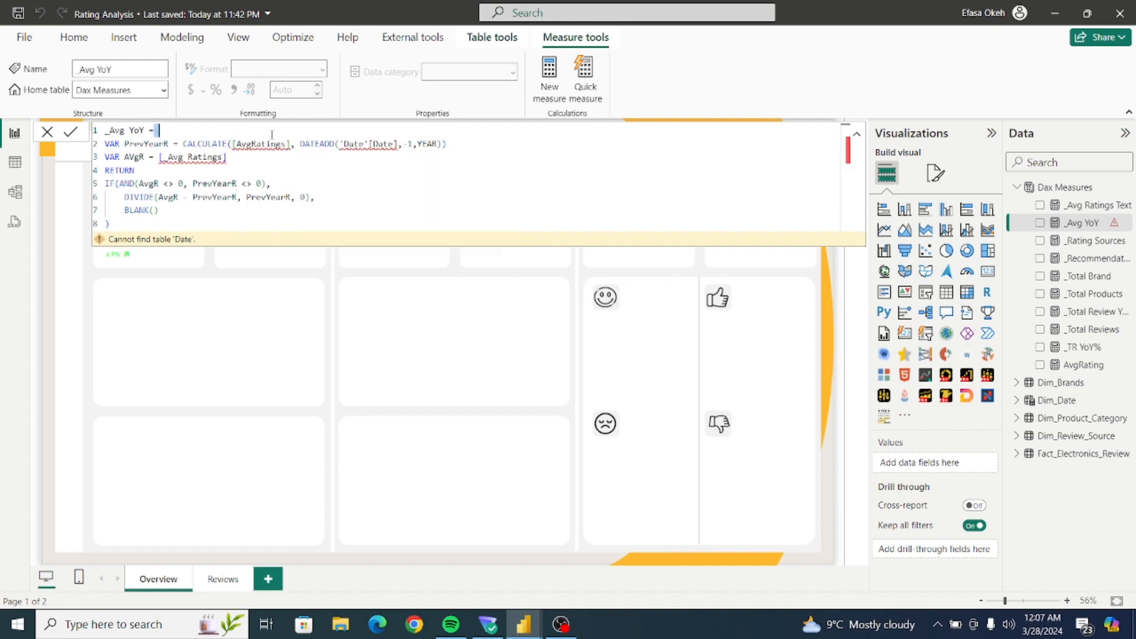
{"action": "double_click", "coordinate": [261, 144]}
{"action": "key", "text": "BackSpace"}
{"action": "left_click", "coordinate": [254, 168]}
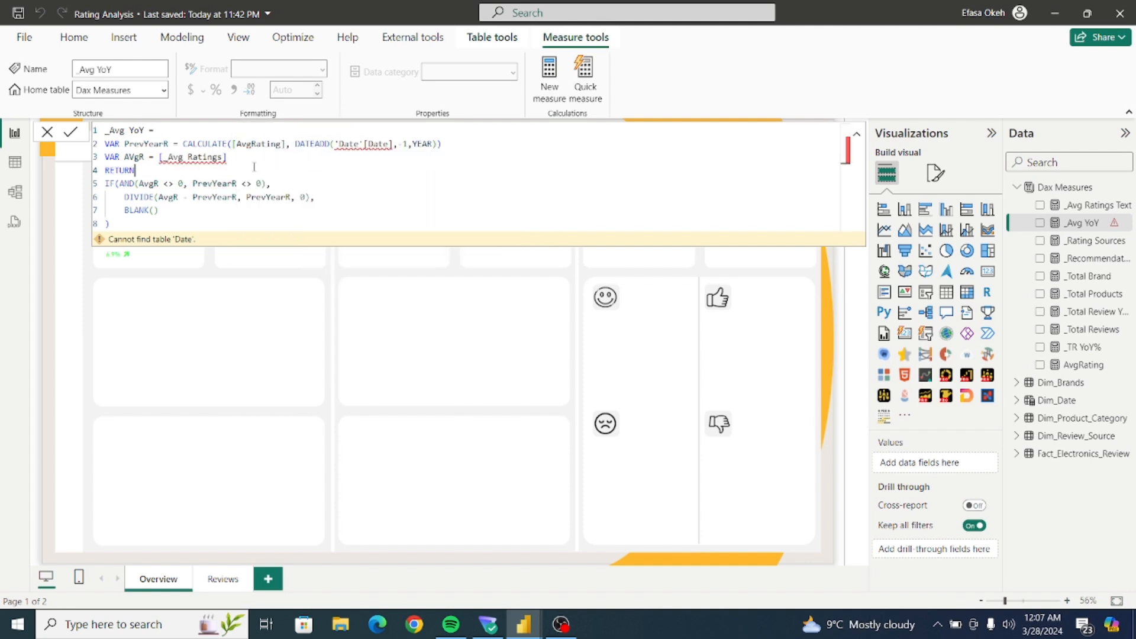
Change the date table in the DATEADD function of _Avg YoY to 'Dim_Date'.
{"action": "left_click", "coordinate": [336, 143]}
{"action": "double_click", "coordinate": [347, 144]}
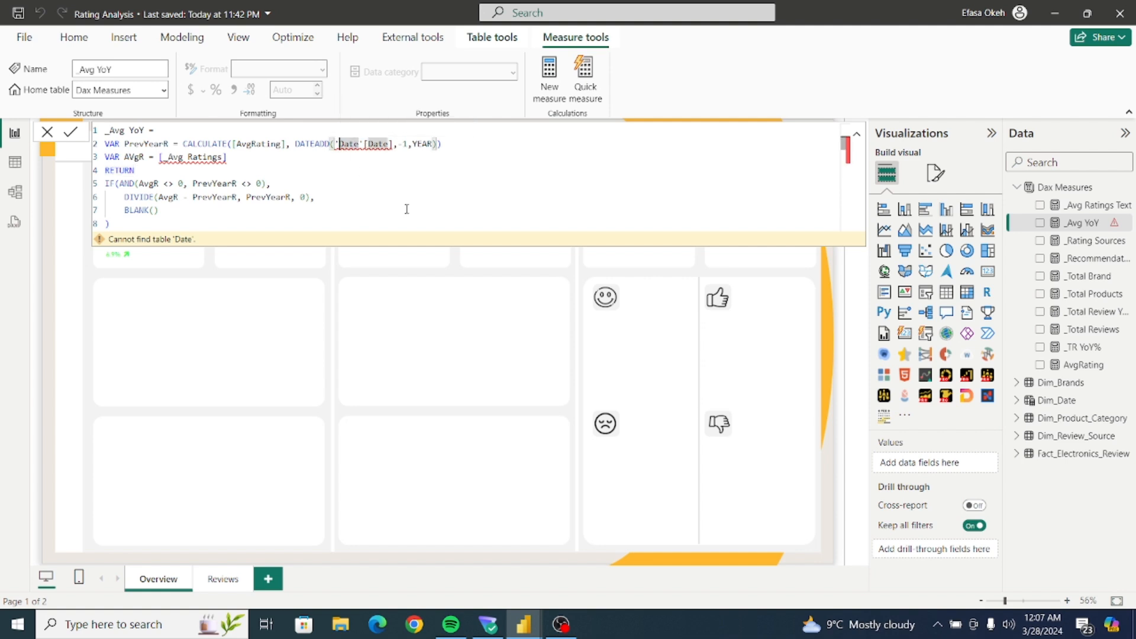
{"action": "type", "text": "Dim"}
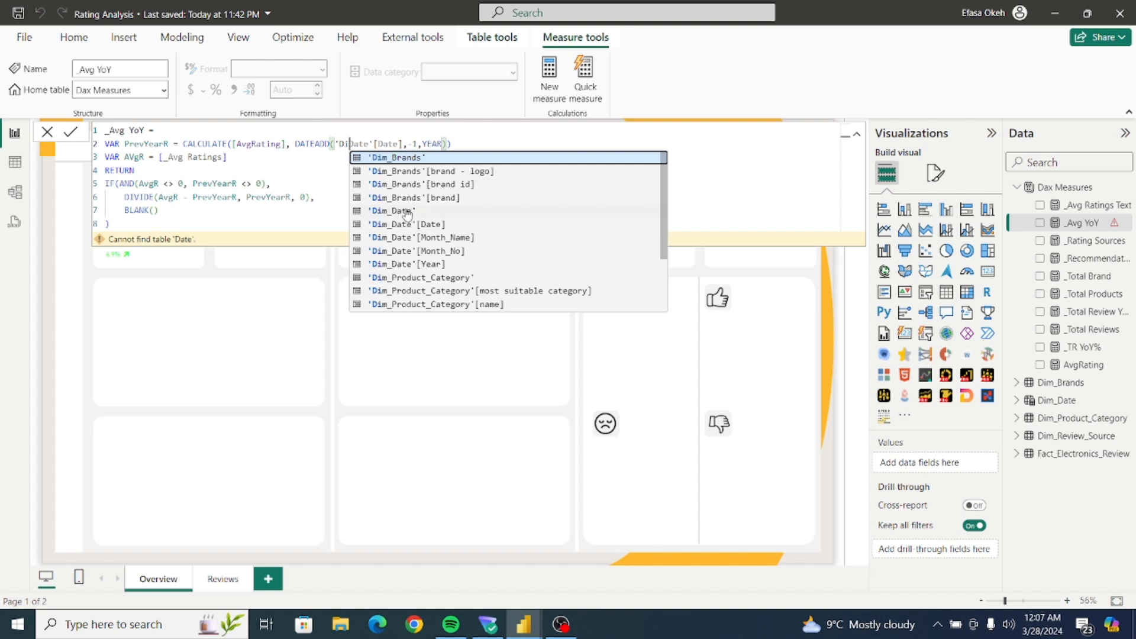
{"action": "type", "text": "_"}
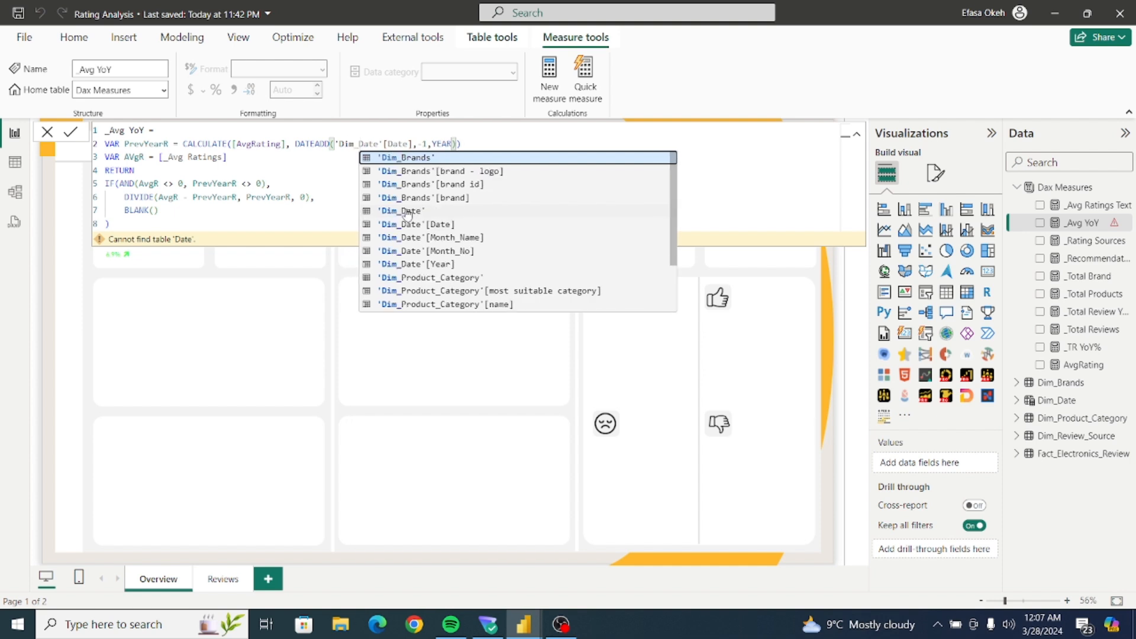
Set the AvgR variable in _Avg YoY to [AvgRating] and commit the corrected measure.
{"action": "left_click", "coordinate": [188, 157]}
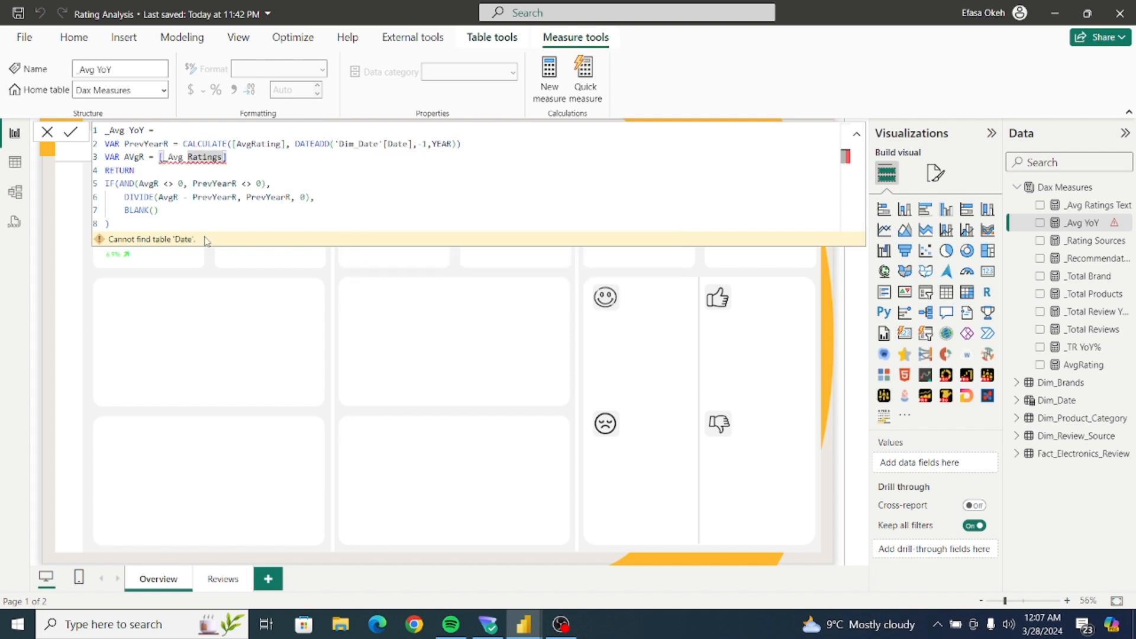
{"action": "key", "text": "BackSpace"}
{"action": "key", "text": "BackSpace"}
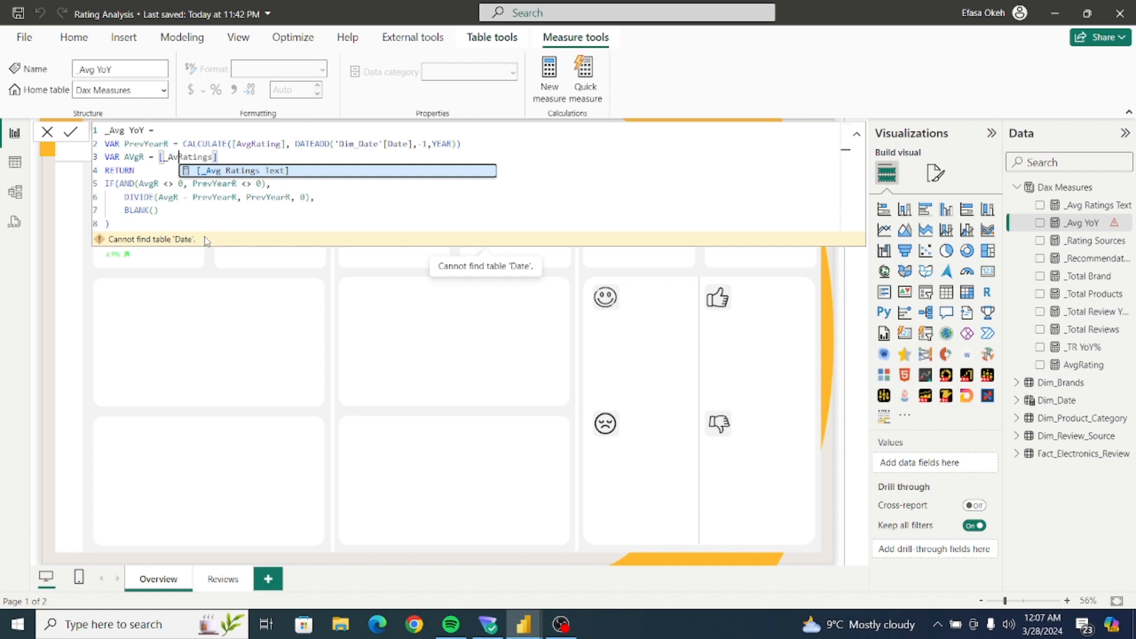
{"action": "type", "text": "g"}
{"action": "left_click", "coordinate": [164, 157]}
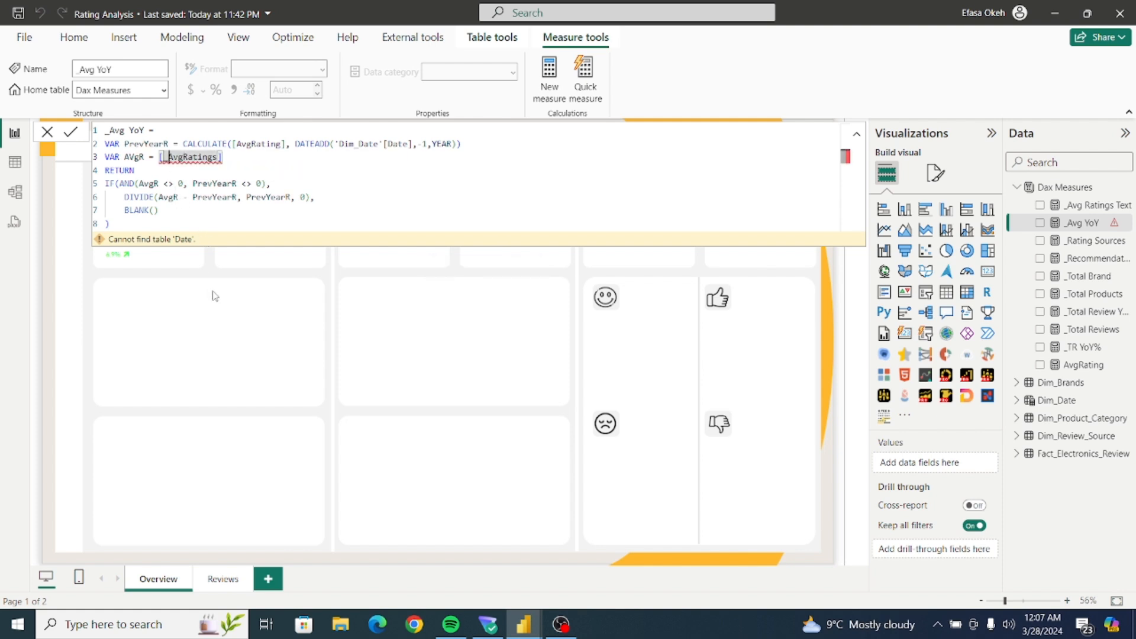
{"action": "key", "text": "Delete"}
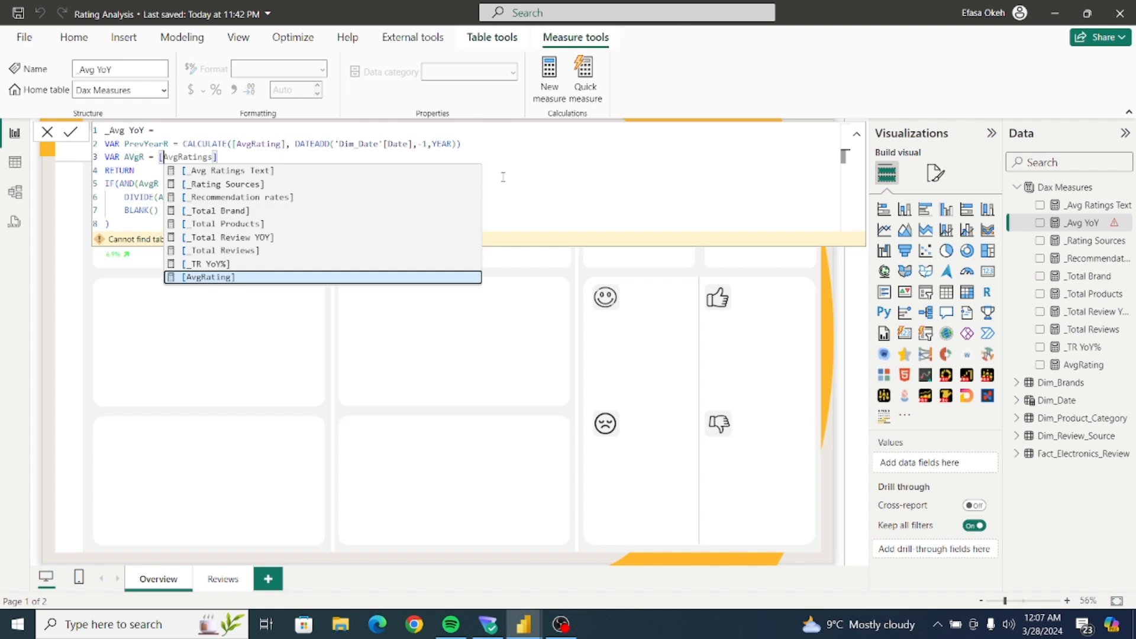
{"action": "left_click", "coordinate": [540, 162]}
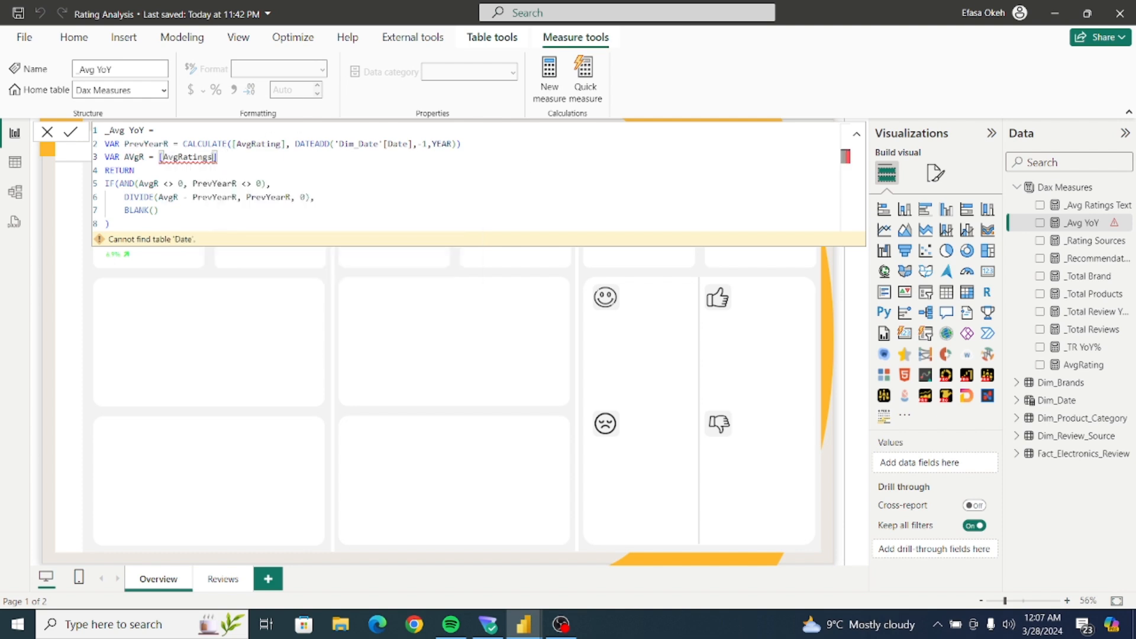
{"action": "key", "text": "BackSpace"}
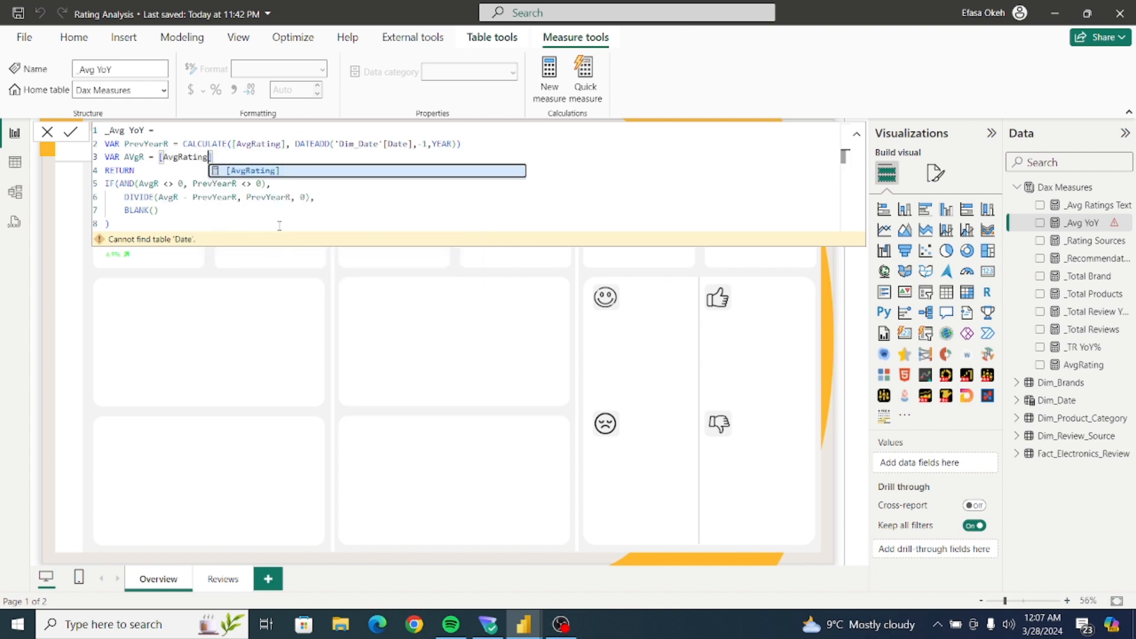
{"action": "key", "text": "Escape"}
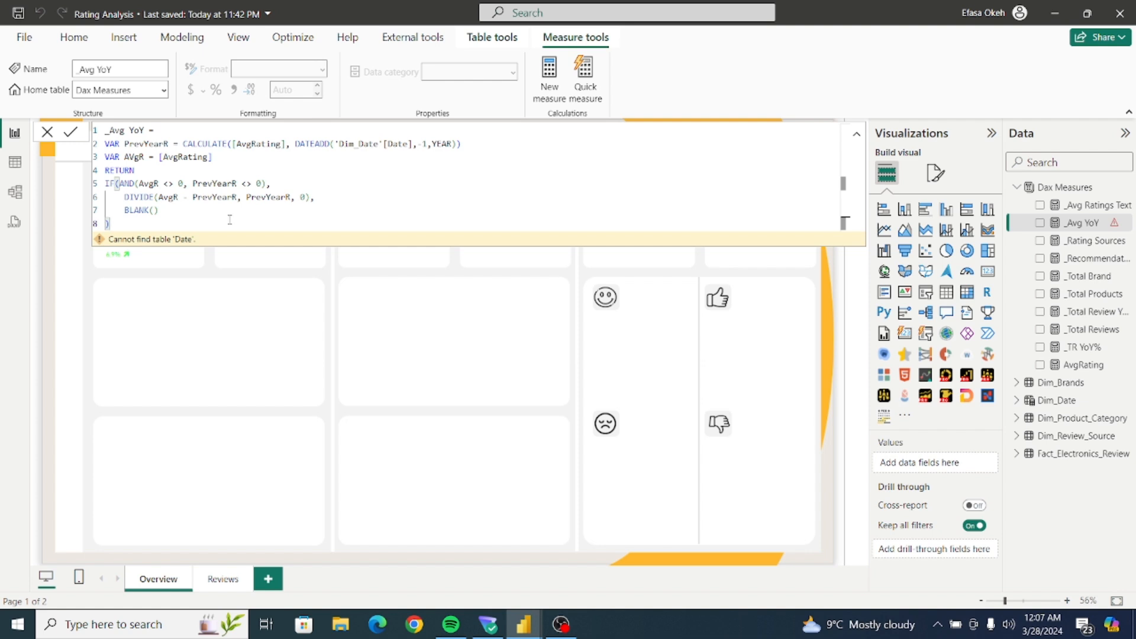
{"action": "left_click", "coordinate": [73, 134]}
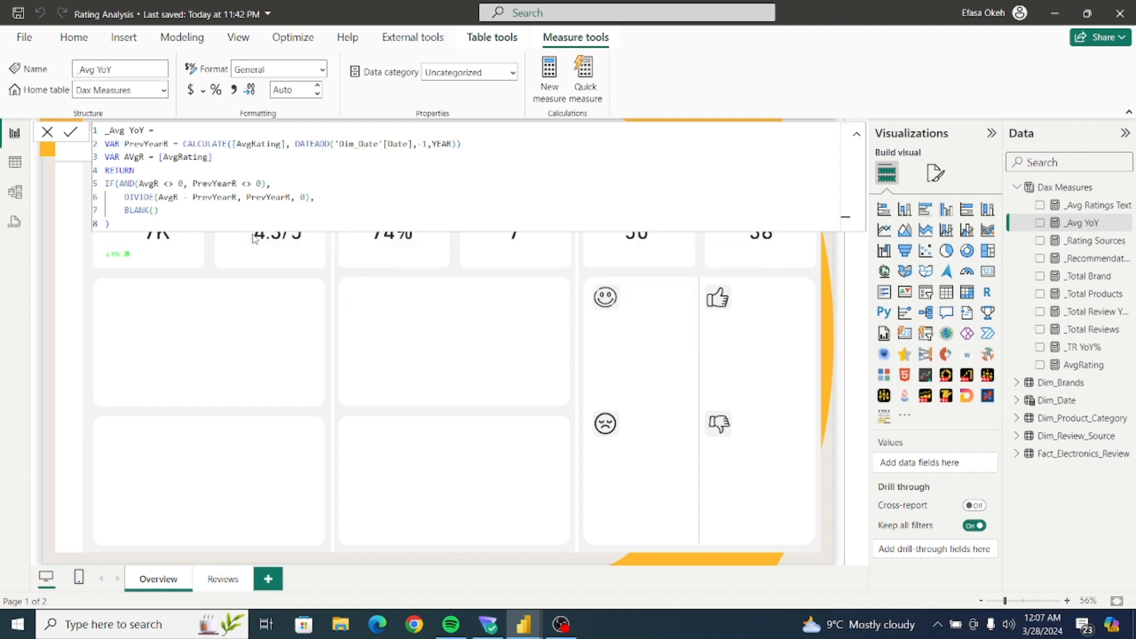
Switch to the Electronics Rating report and copy the full DAX formula of the _Avg YoY% measure.
{"action": "left_click", "coordinate": [410, 297]}
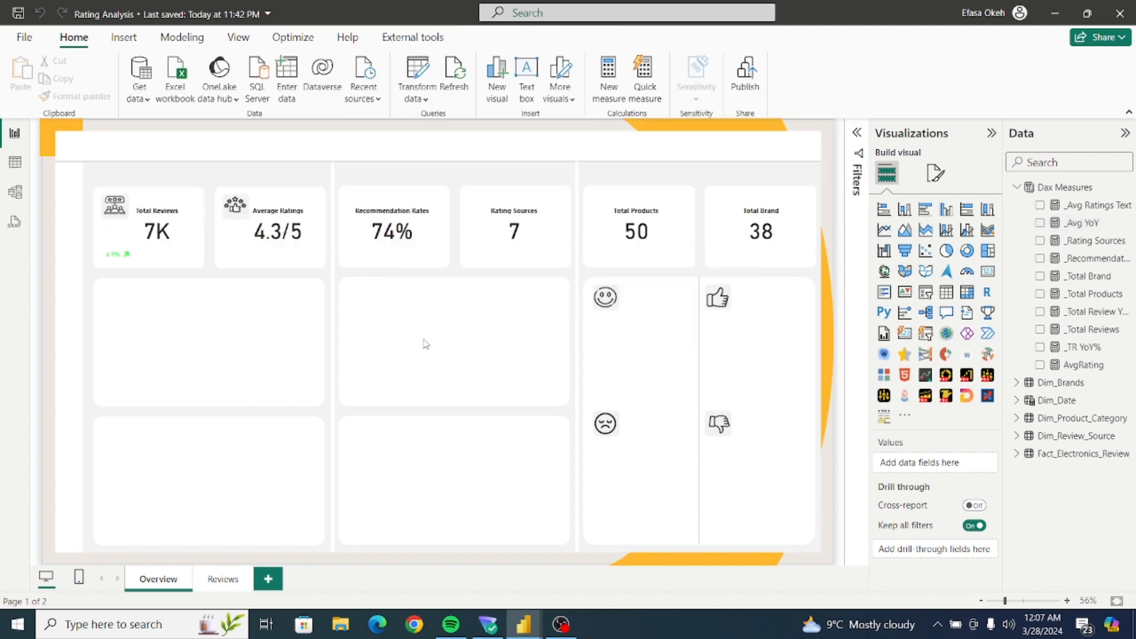
{"action": "mouse_move", "coordinate": [532, 626]}
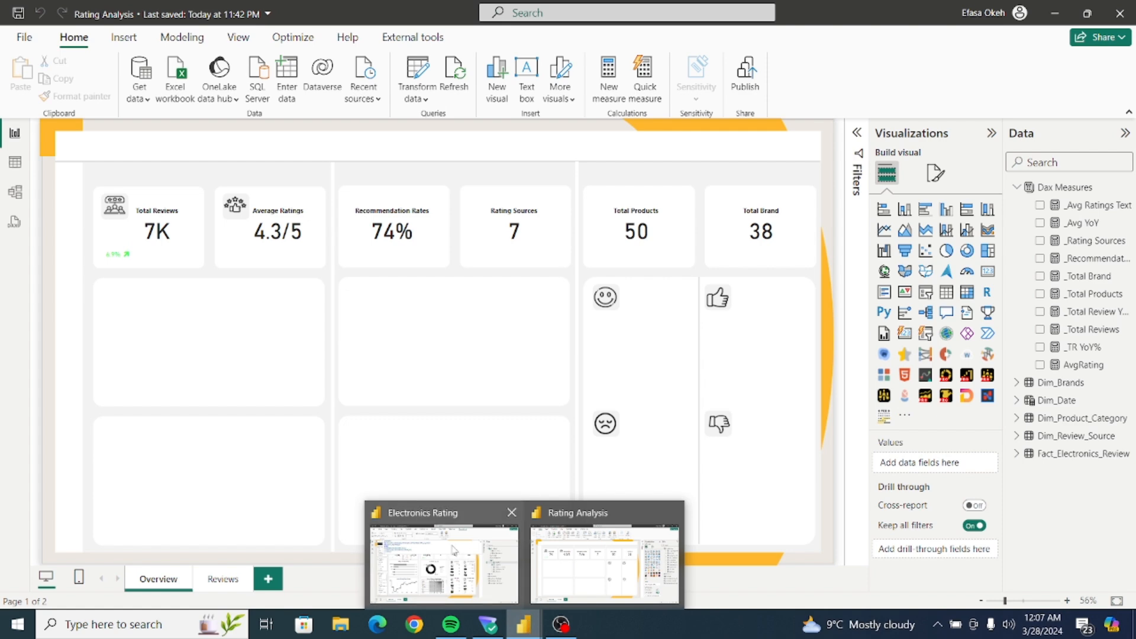
{"action": "left_click", "coordinate": [441, 572]}
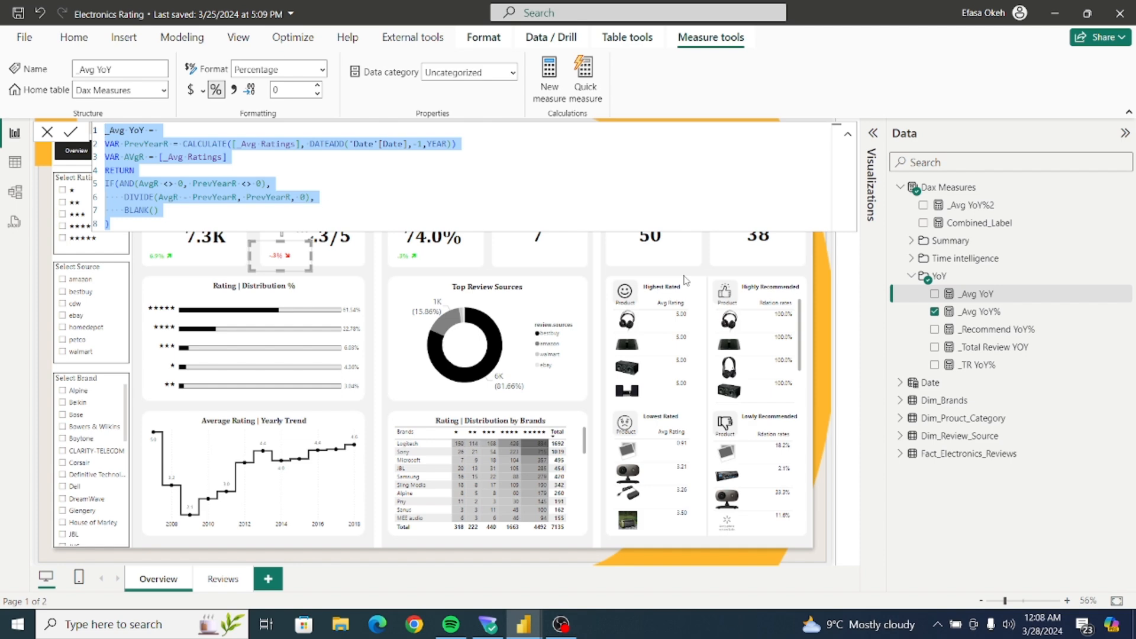
{"action": "left_click", "coordinate": [981, 317]}
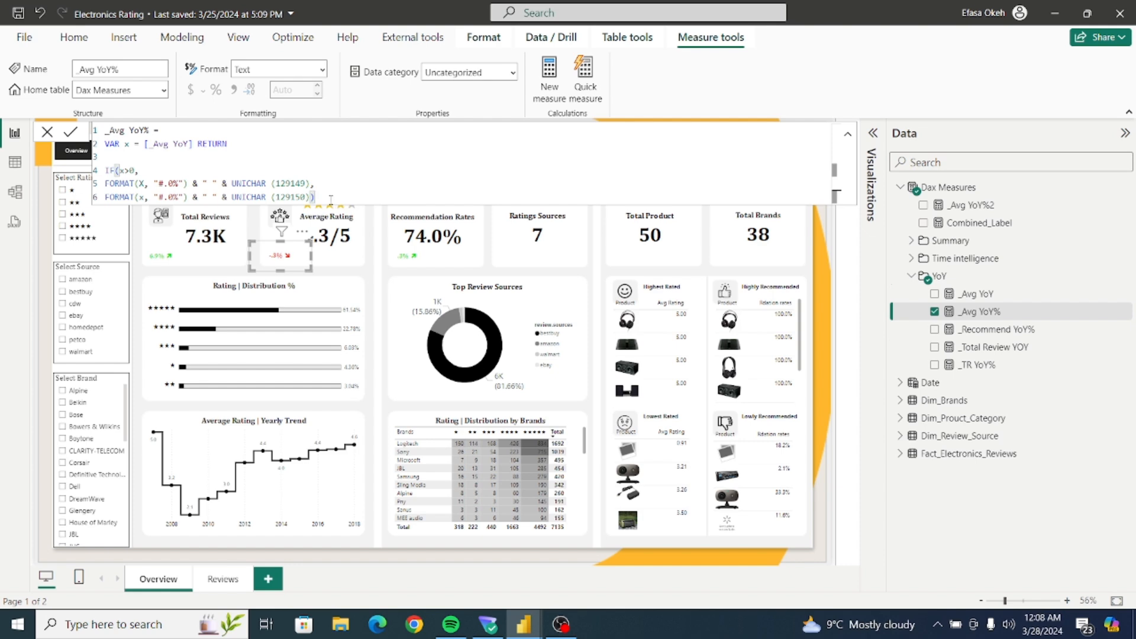
{"action": "left_click_drag", "start_coordinate": [333, 200], "coordinate": [90, 130]}
{"action": "key", "text": "ctrl+c"}
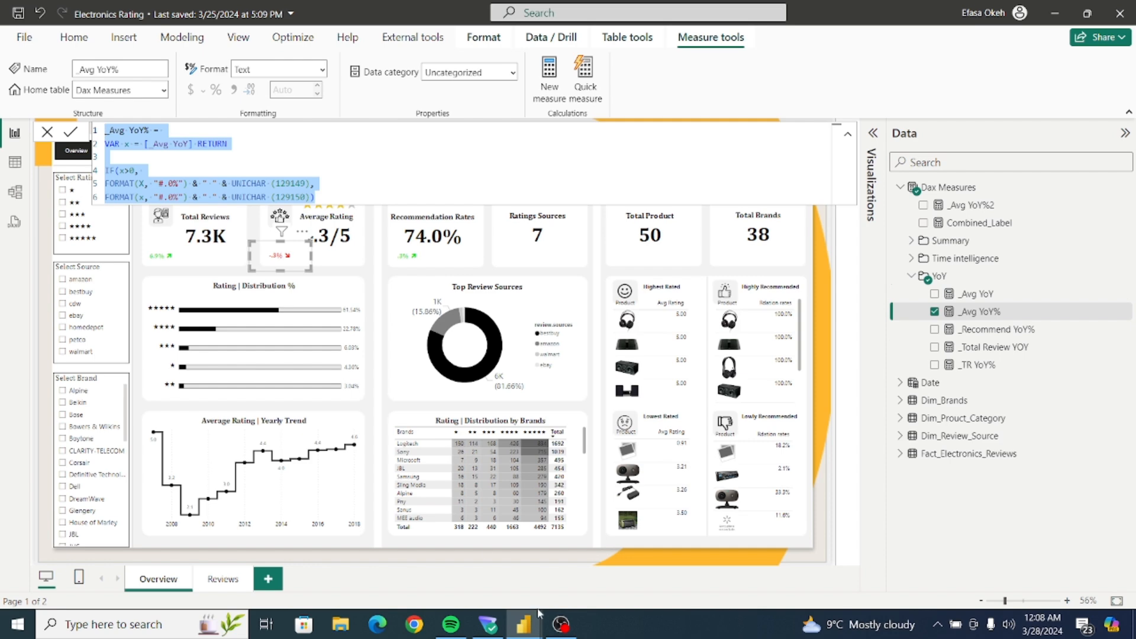
Create a new measure in the Rating Analysis report's Dax Measures table from the copied _Avg YoY% formula.
{"action": "mouse_move", "coordinate": [531, 632]}
{"action": "left_click", "coordinate": [601, 562]}
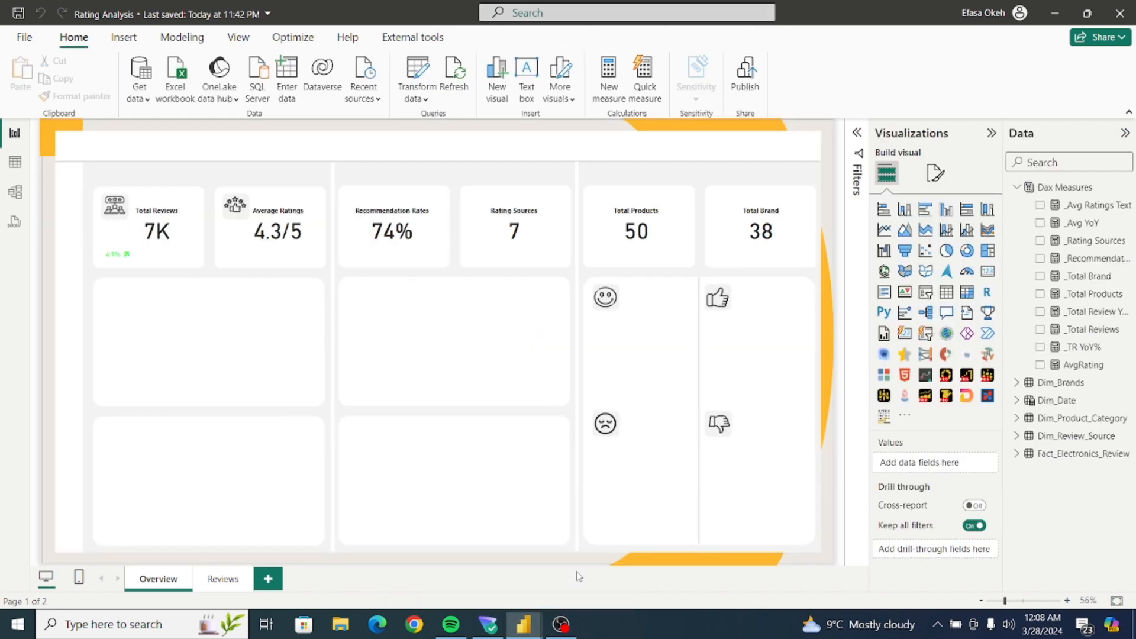
{"action": "left_click", "coordinate": [1062, 193]}
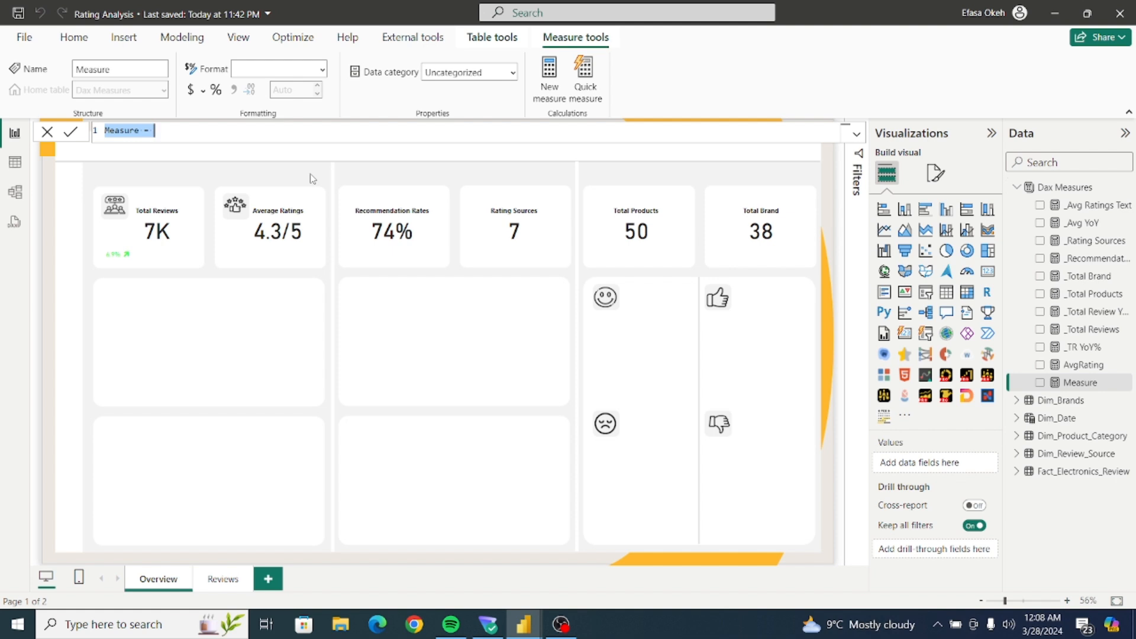
{"action": "key", "text": "ctrl+v"}
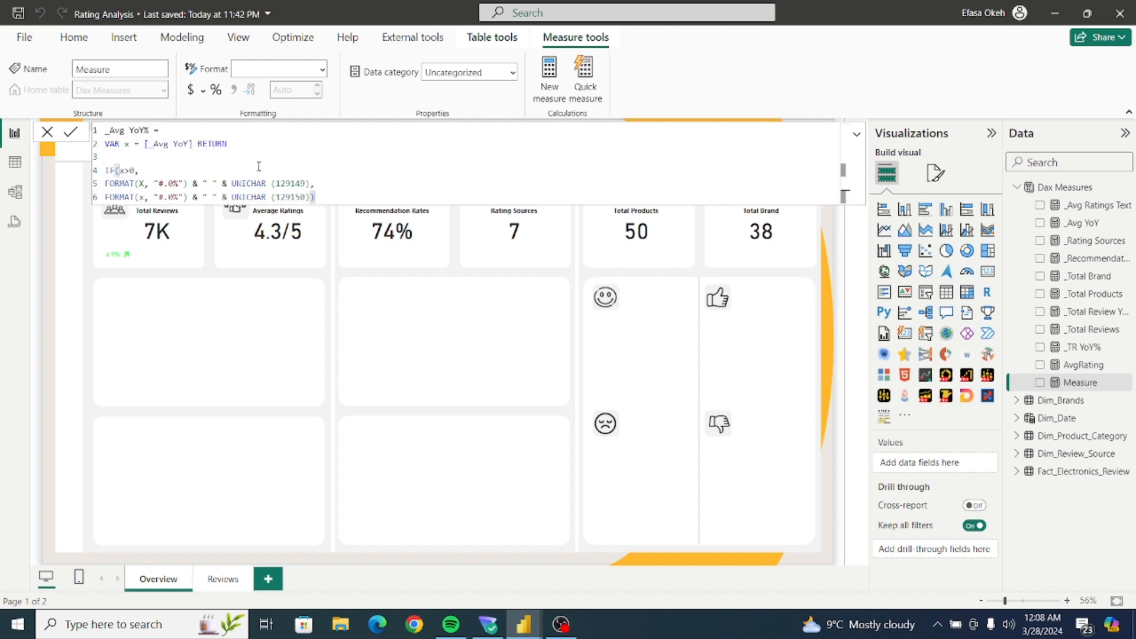
{"action": "left_click", "coordinate": [174, 170]}
{"action": "left_click", "coordinate": [123, 155]}
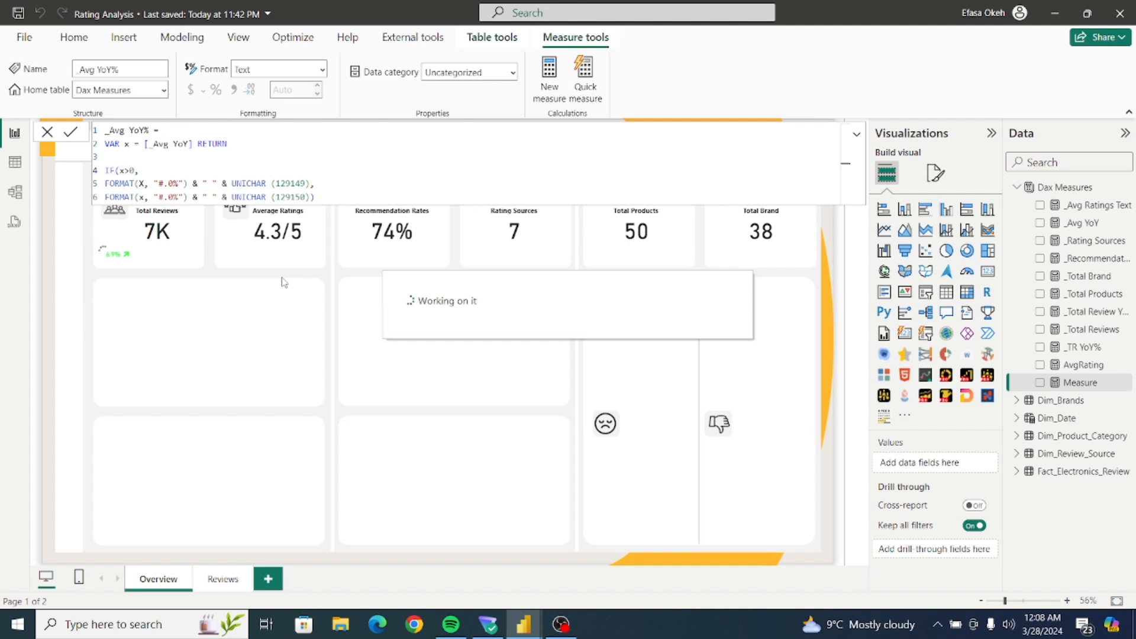
{"action": "left_click", "coordinate": [336, 273]}
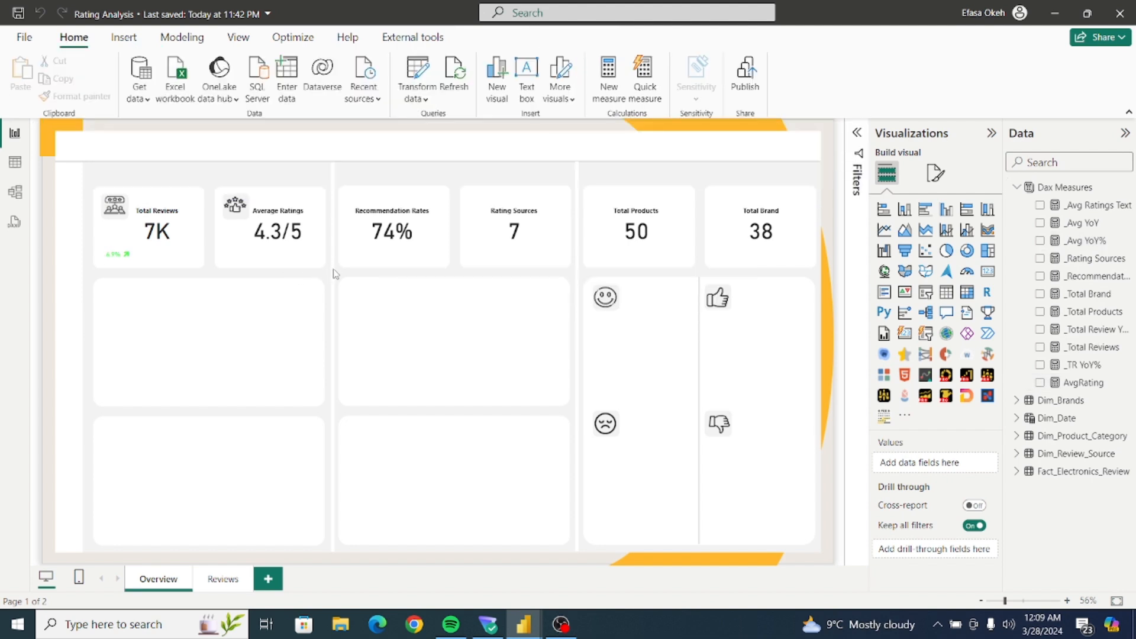
Duplicate the Total Reviews YoY card, place the copy under the Average Ratings value, and replace its field with _Avg YoY%.
{"action": "left_click", "coordinate": [131, 260]}
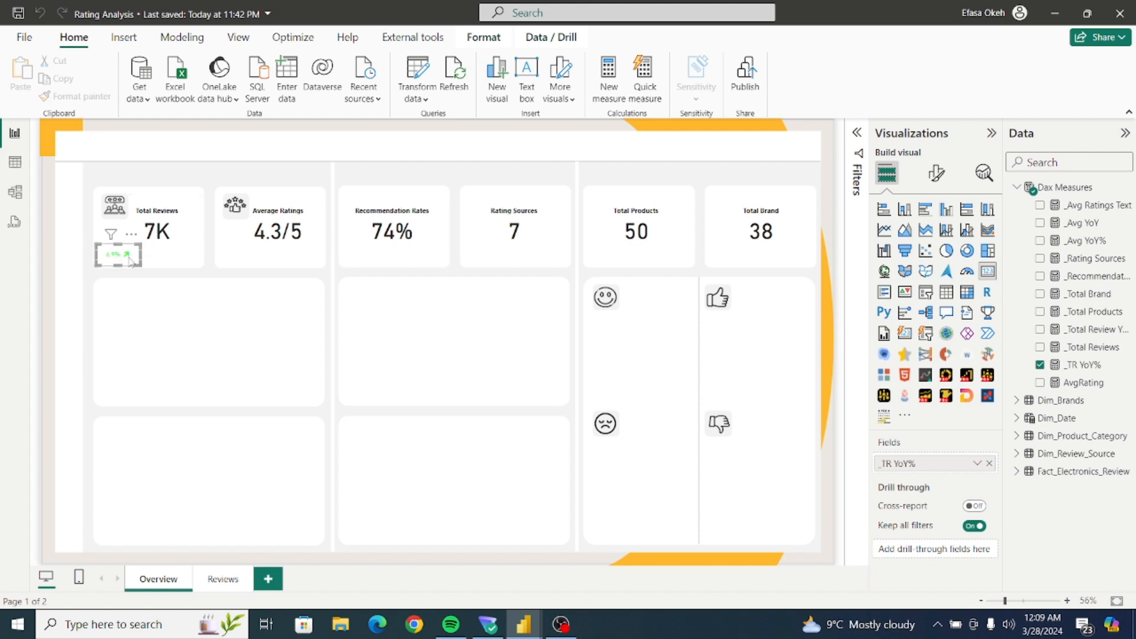
{"action": "key", "text": "ctrl+c"}
{"action": "key", "text": "ctrl+v"}
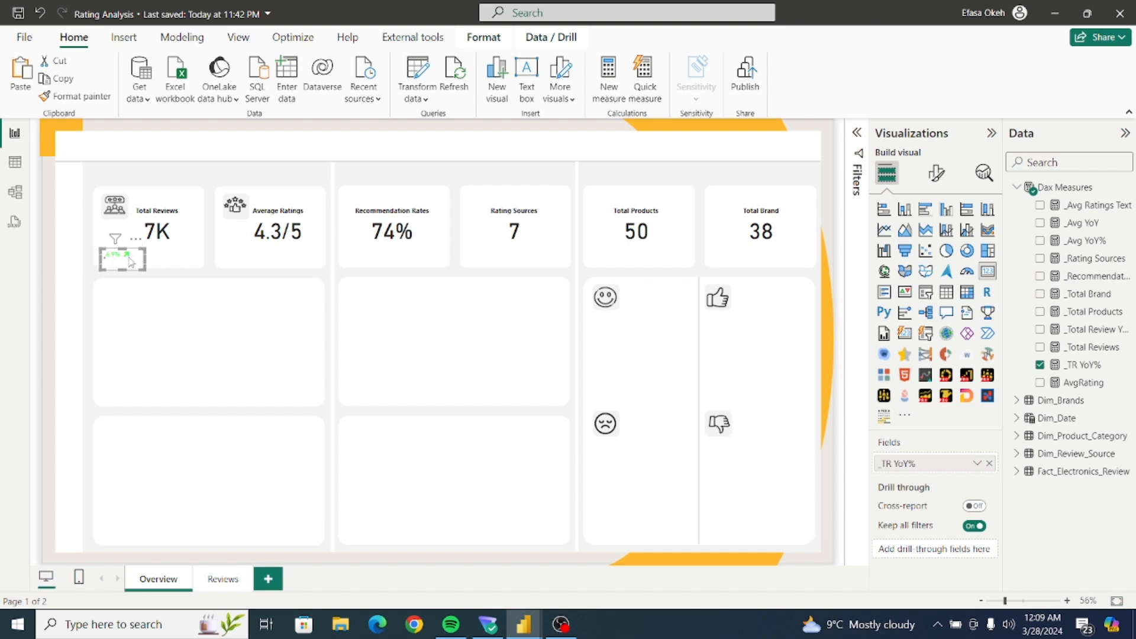
{"action": "left_click_drag", "start_coordinate": [121, 261], "coordinate": [241, 258]}
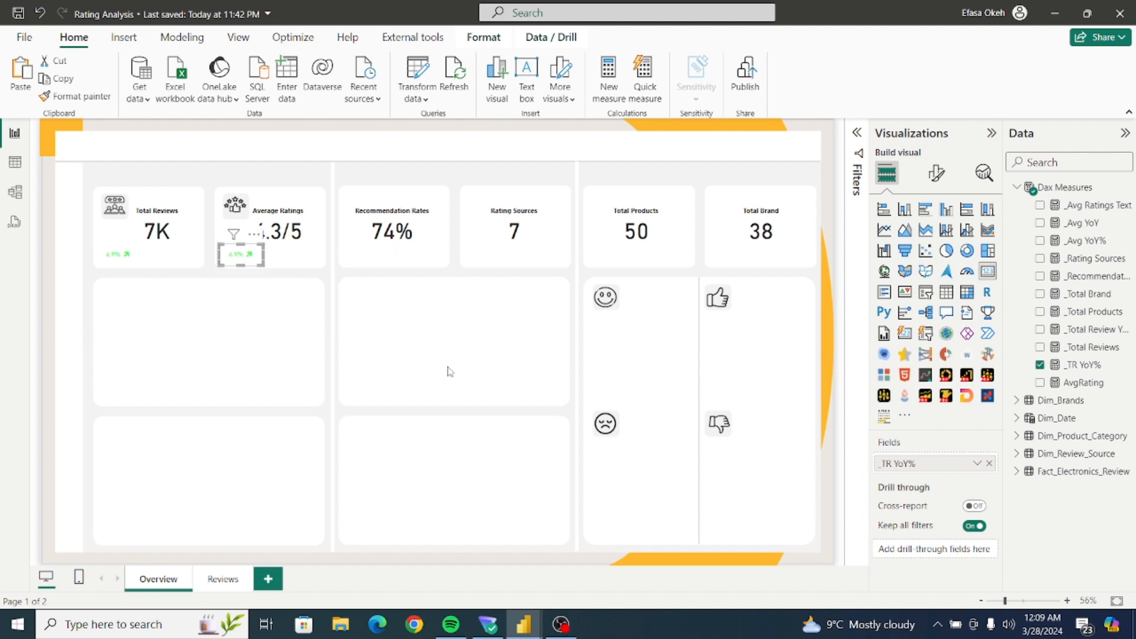
{"action": "left_click", "coordinate": [990, 465]}
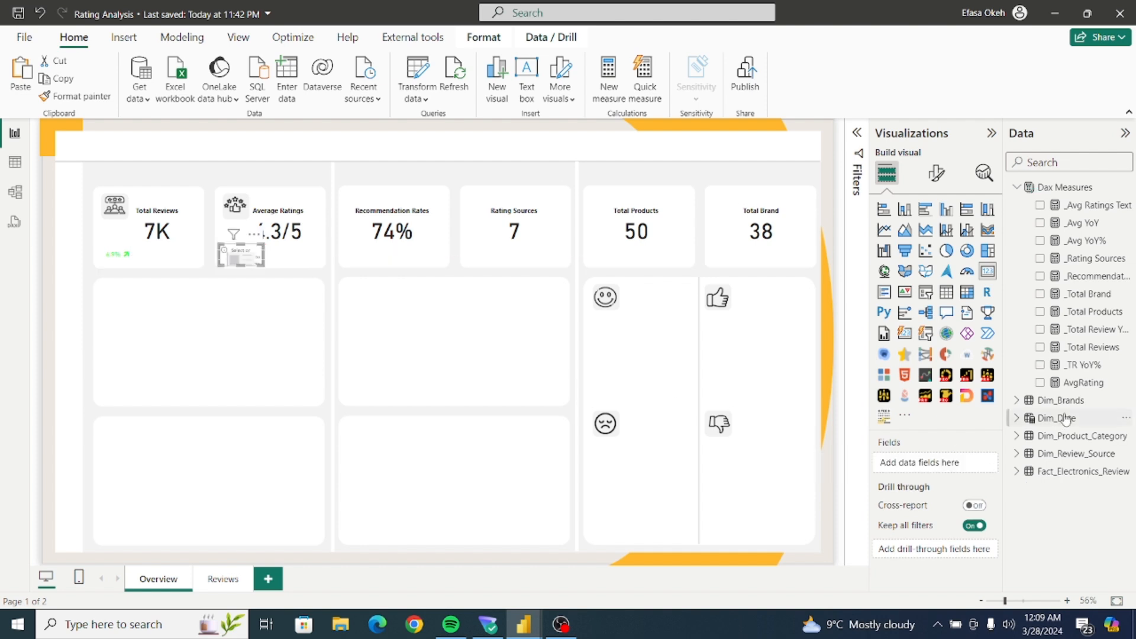
{"action": "left_click", "coordinate": [1039, 242]}
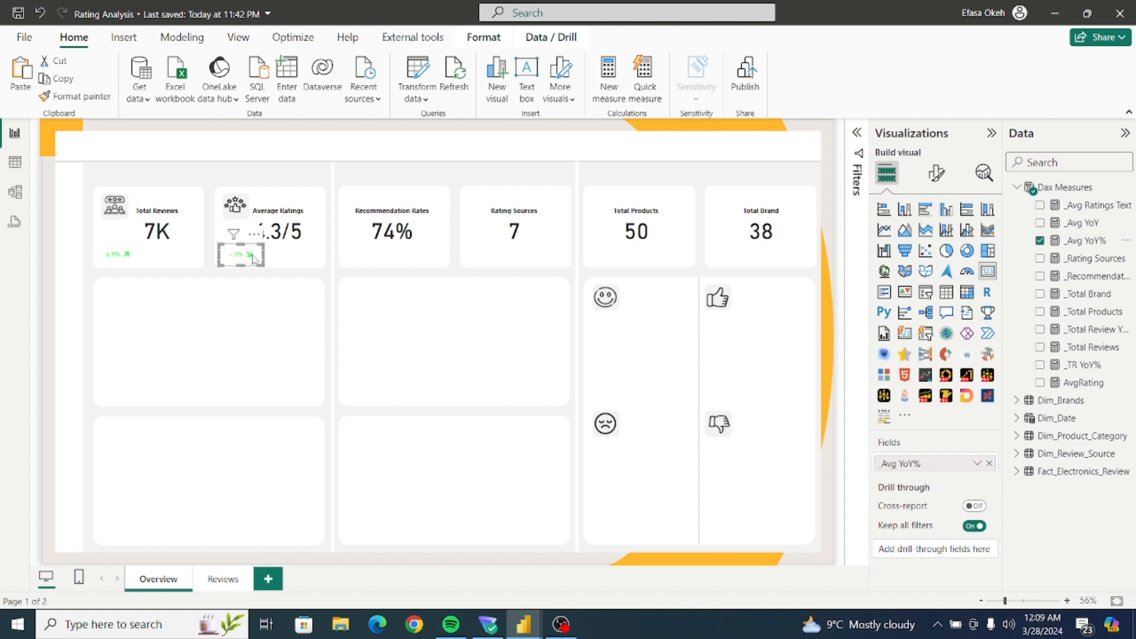
Base the callout value's conditional color rules on _Avg YoY for the Average Ratings YoY card.
{"action": "left_click", "coordinate": [936, 173]}
{"action": "left_click", "coordinate": [881, 283]}
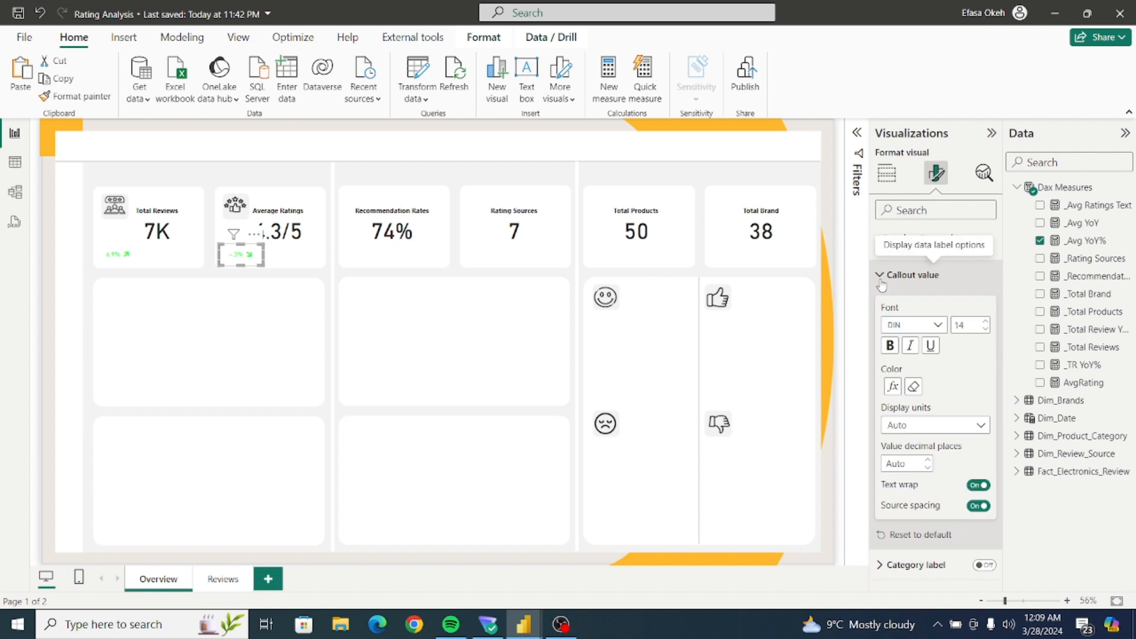
{"action": "left_click", "coordinate": [893, 387]}
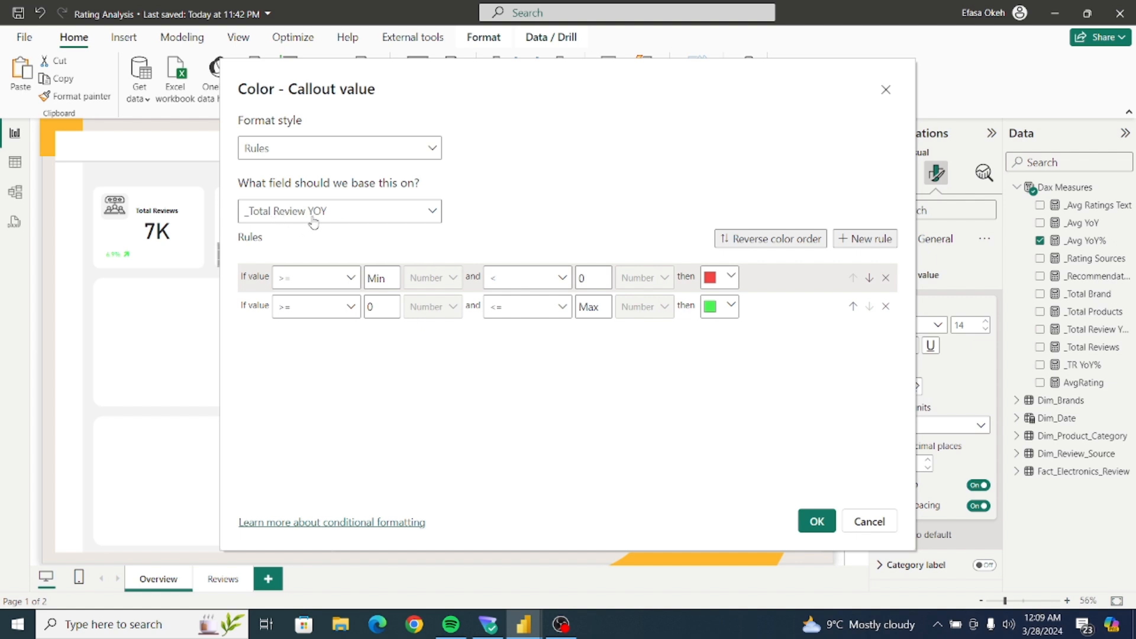
{"action": "left_click", "coordinate": [318, 219]}
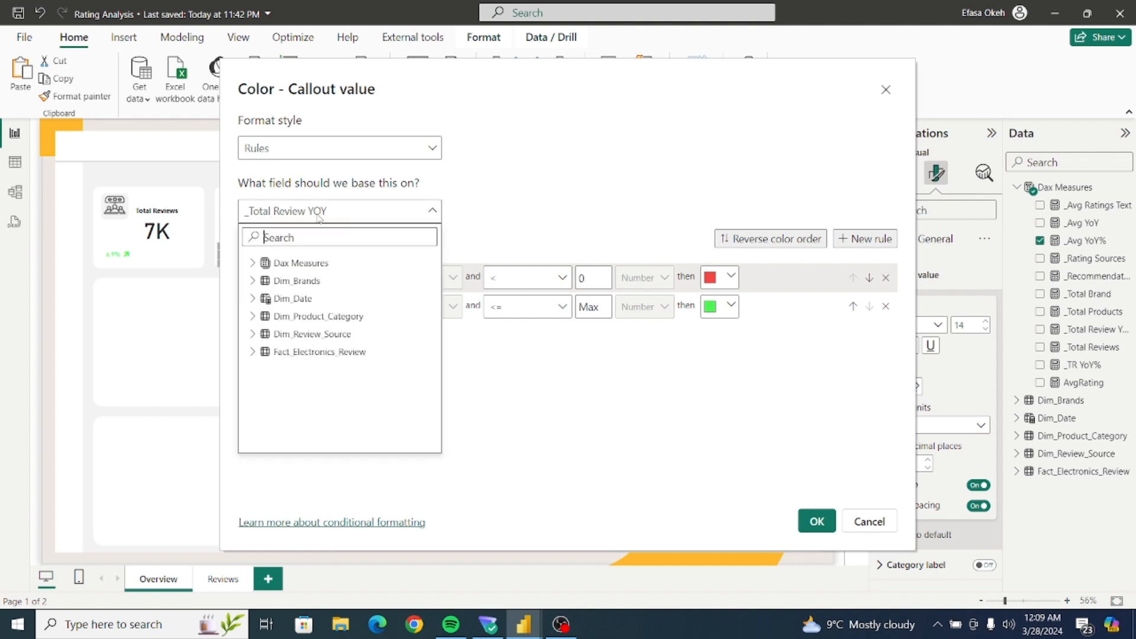
{"action": "left_click", "coordinate": [254, 265]}
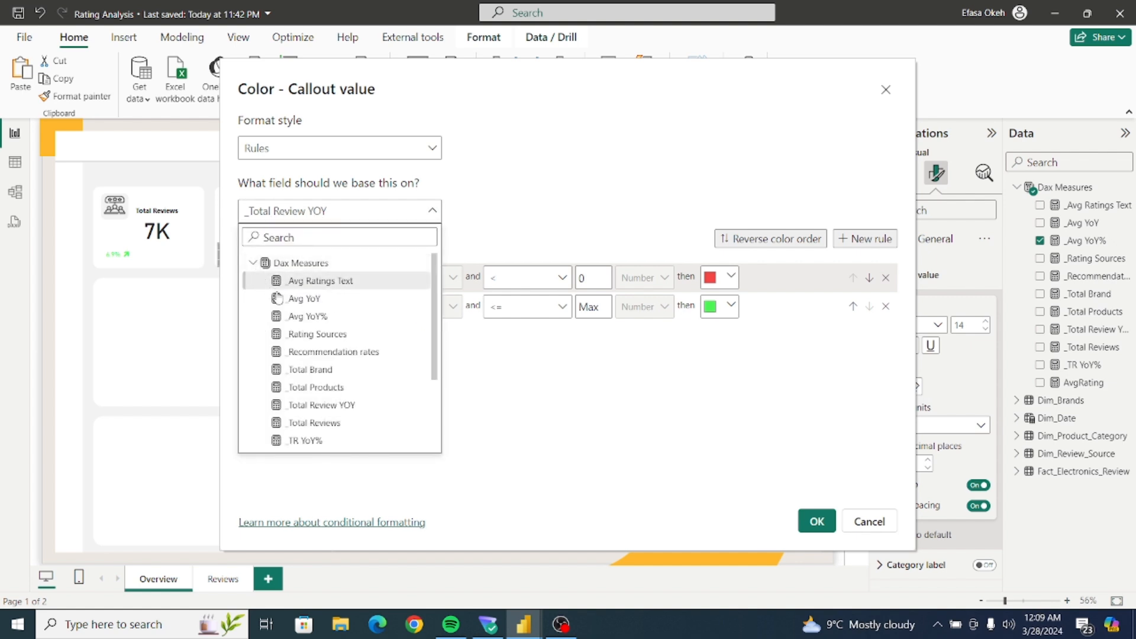
{"action": "left_click", "coordinate": [325, 302]}
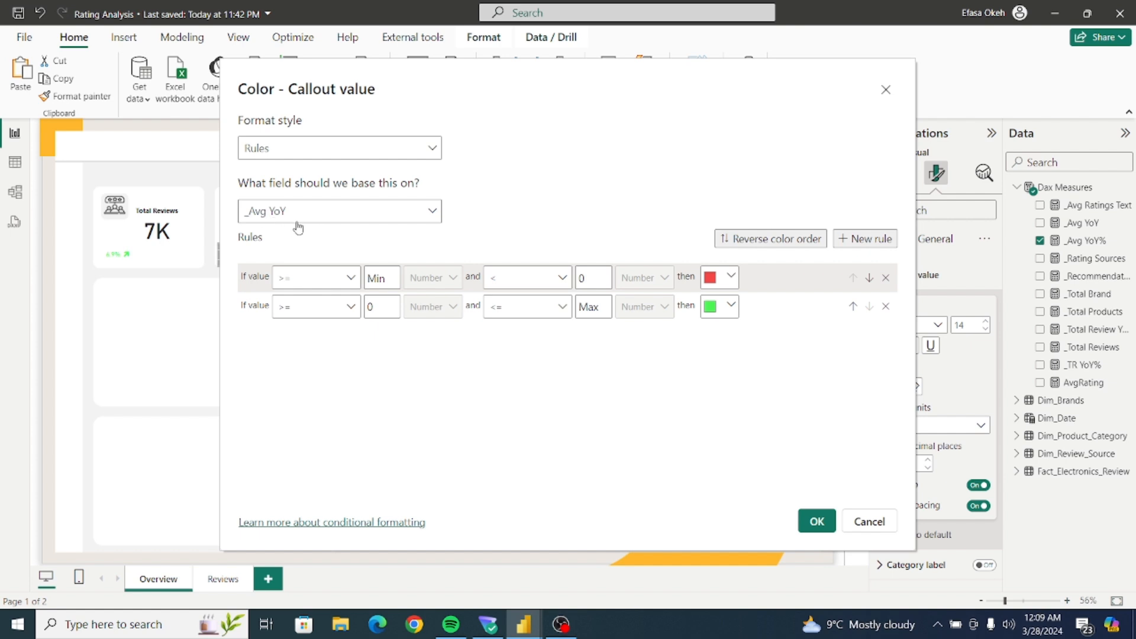
{"action": "left_click", "coordinate": [816, 522]}
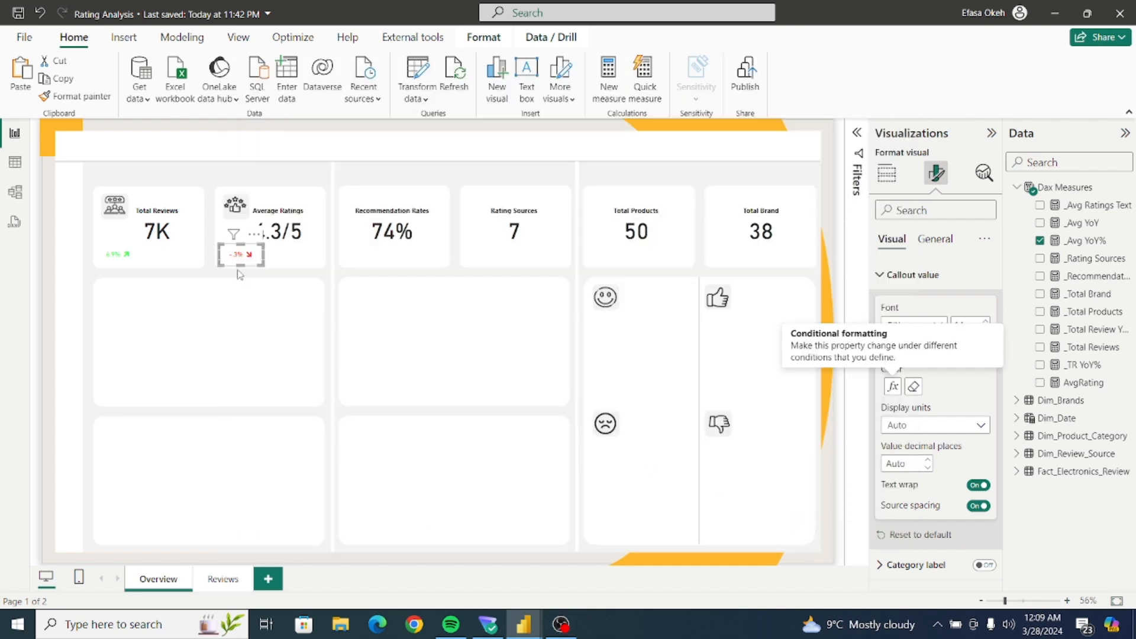
{"action": "left_click", "coordinate": [296, 283]}
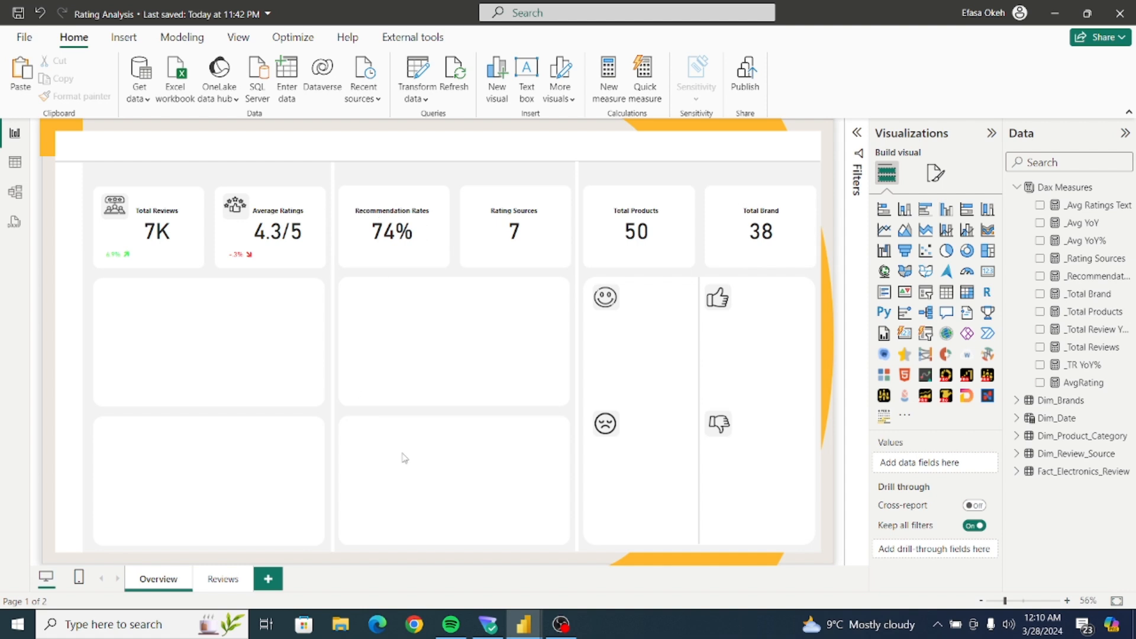
Switch to the Electronics Rating report and copy the _Recommend YoY formula from the Date table's YoY folder.
{"action": "mouse_move", "coordinate": [524, 624]}
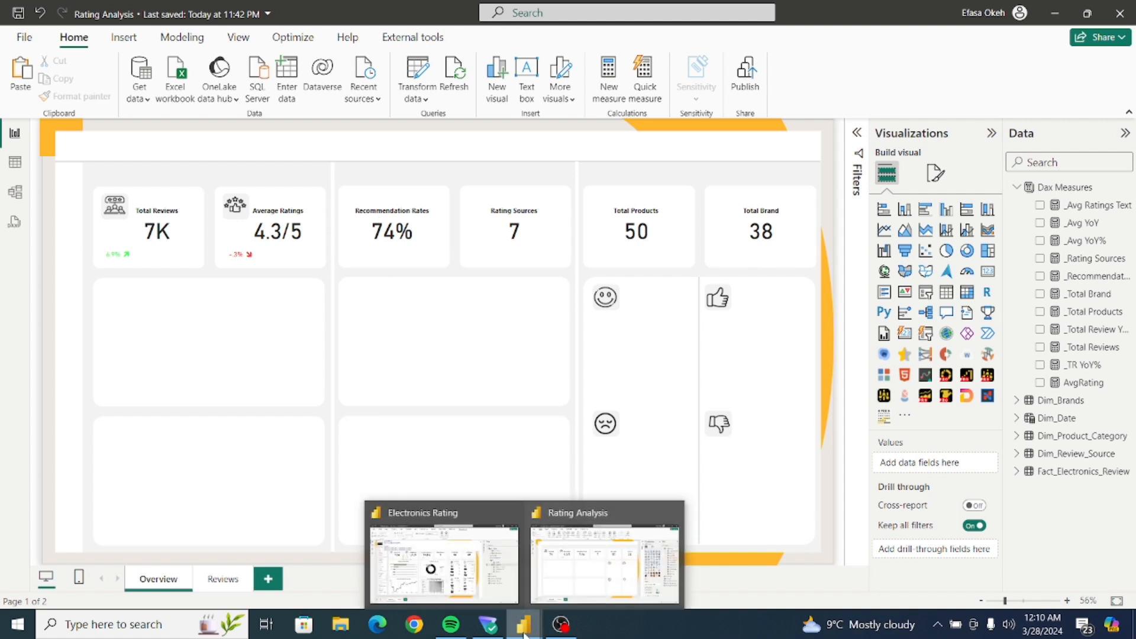
{"action": "left_click", "coordinate": [447, 579]}
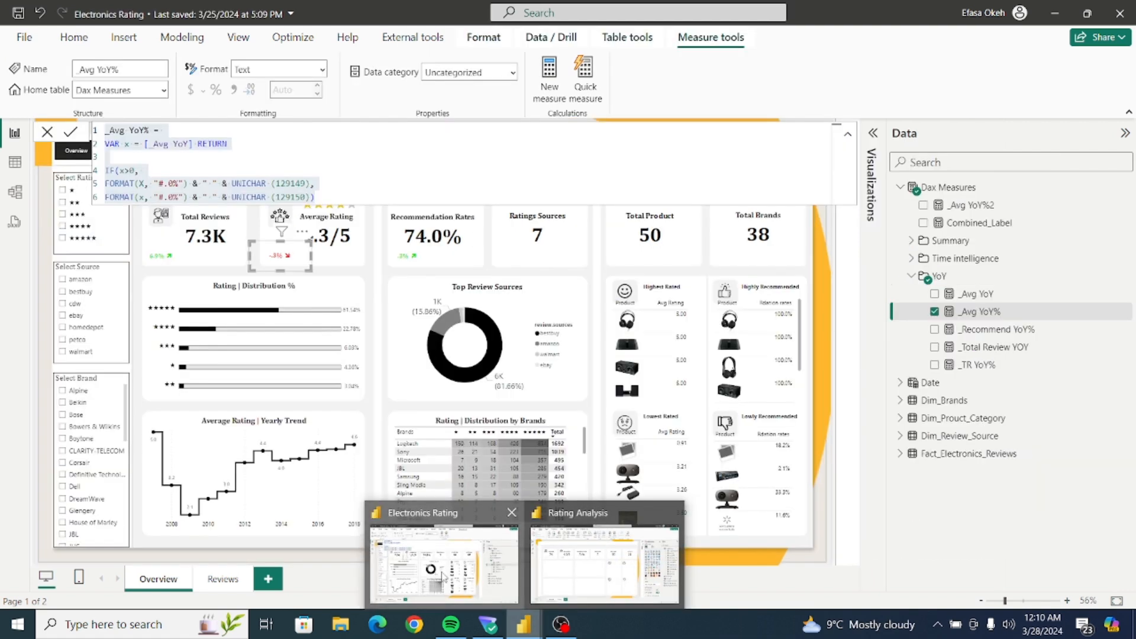
{"action": "left_click", "coordinate": [899, 383]}
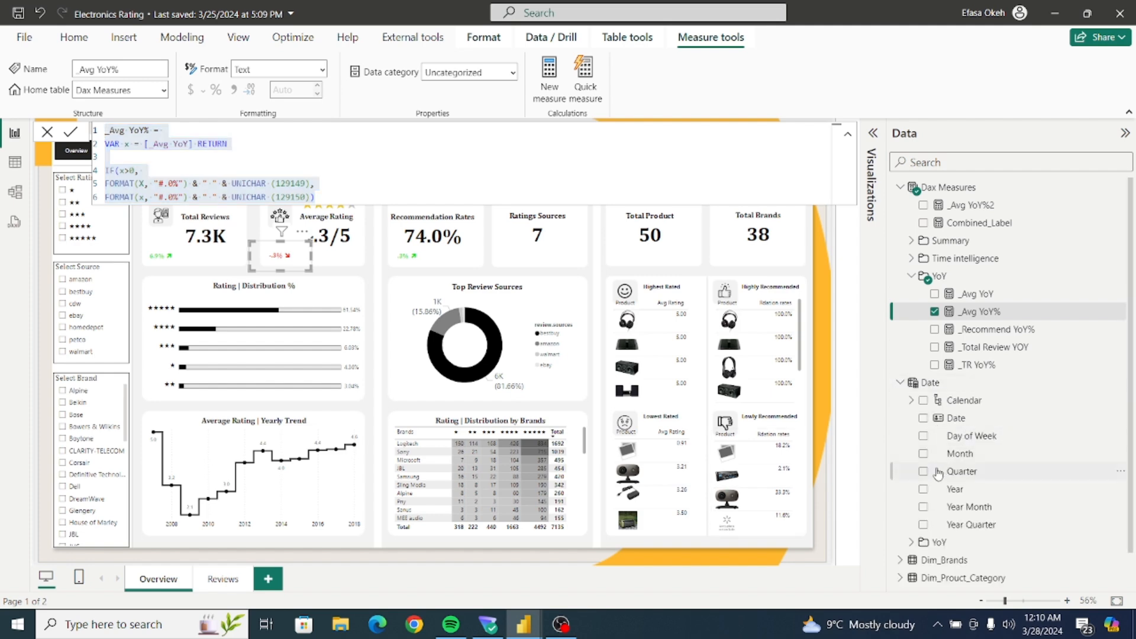
{"action": "left_click", "coordinate": [926, 543]}
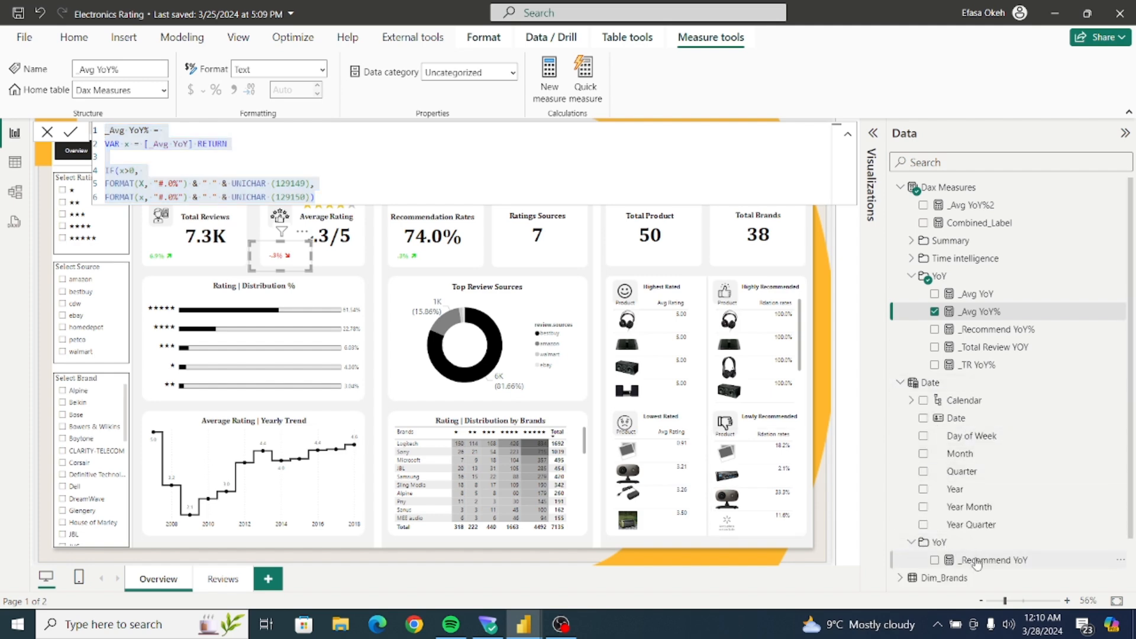
{"action": "left_click", "coordinate": [977, 560]}
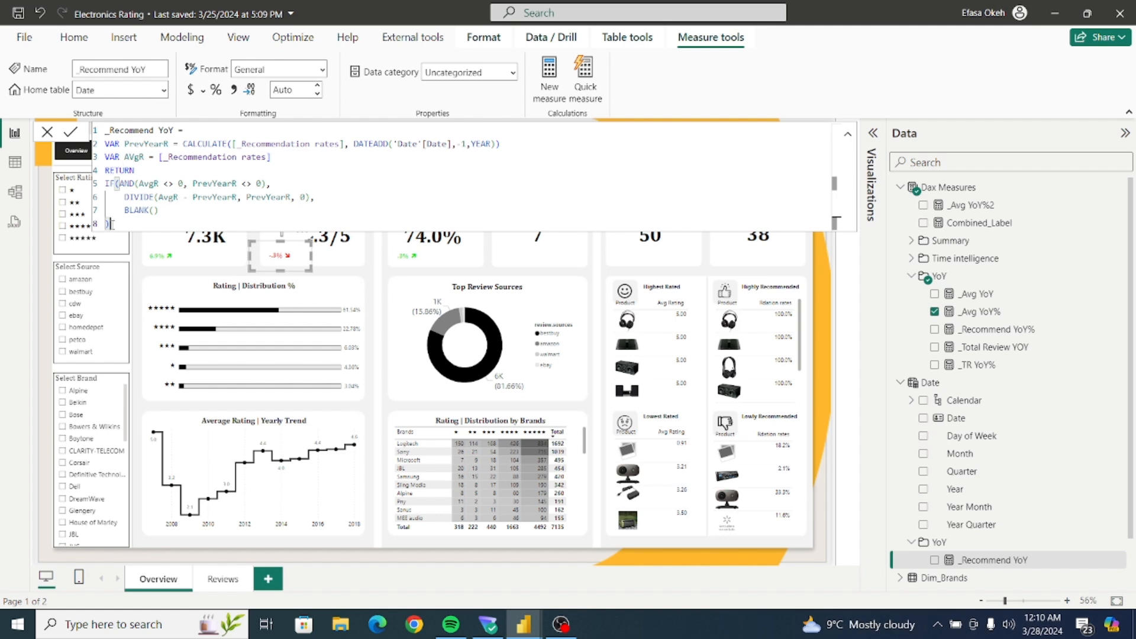
{"action": "left_click_drag", "start_coordinate": [111, 225], "coordinate": [106, 131]}
{"action": "key", "text": "ctrl+c"}
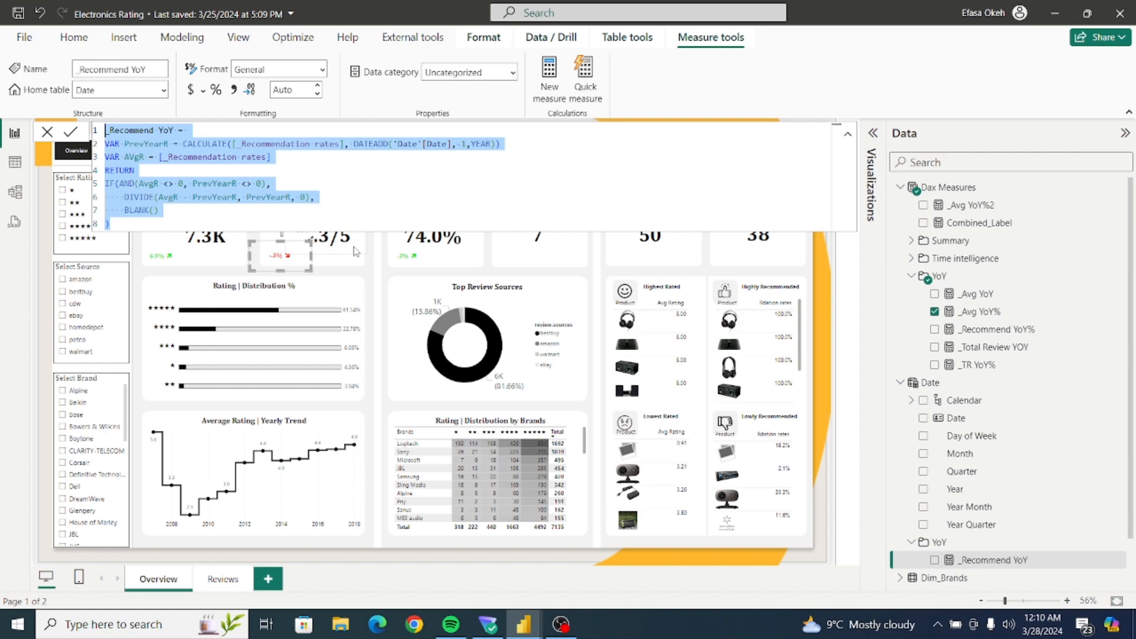
{"action": "left_click", "coordinate": [364, 226]}
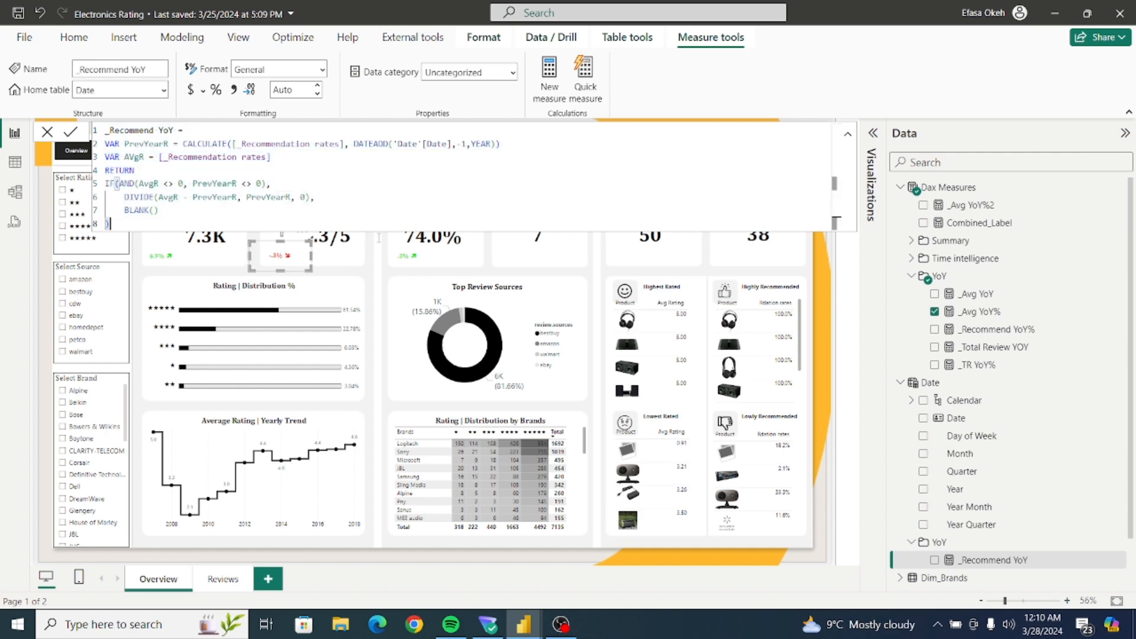
Switch to the Rating Analysis report and start a new Dax Measures measure with the copied _Recommend YoY formula.
{"action": "mouse_move", "coordinate": [520, 618]}
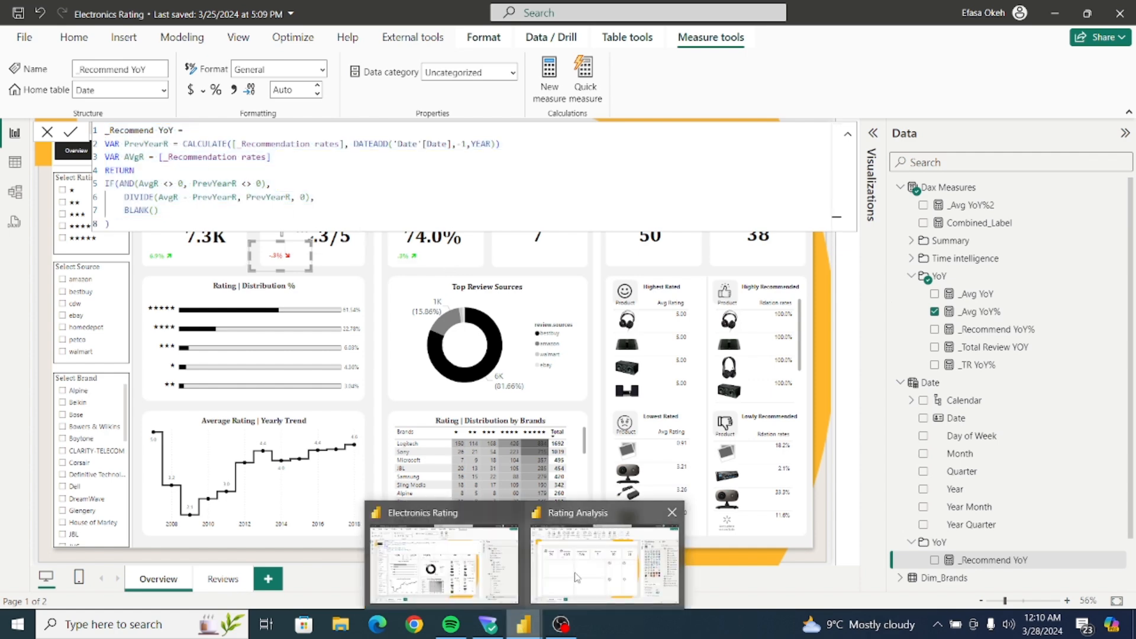
{"action": "left_click", "coordinate": [597, 556]}
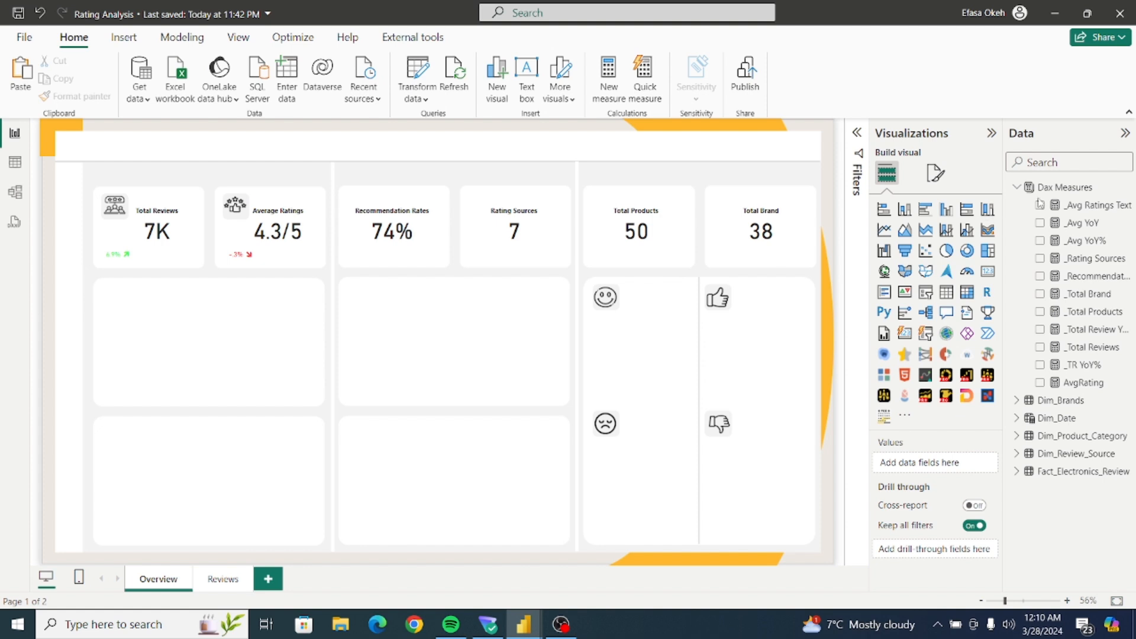
{"action": "left_click", "coordinate": [1068, 188]}
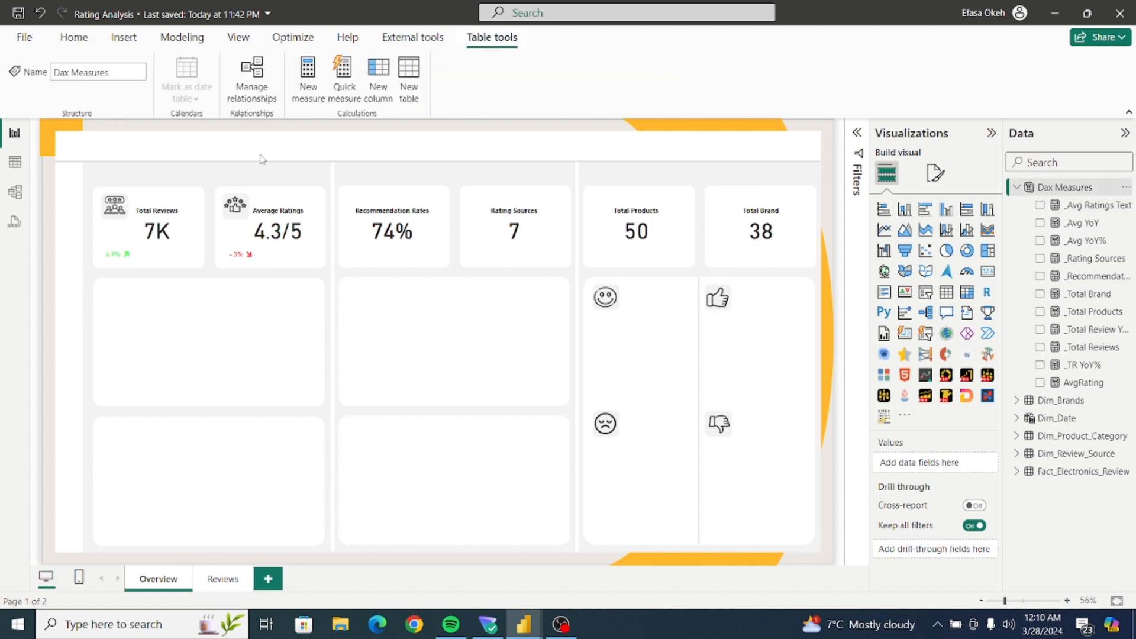
{"action": "left_click", "coordinate": [307, 73]}
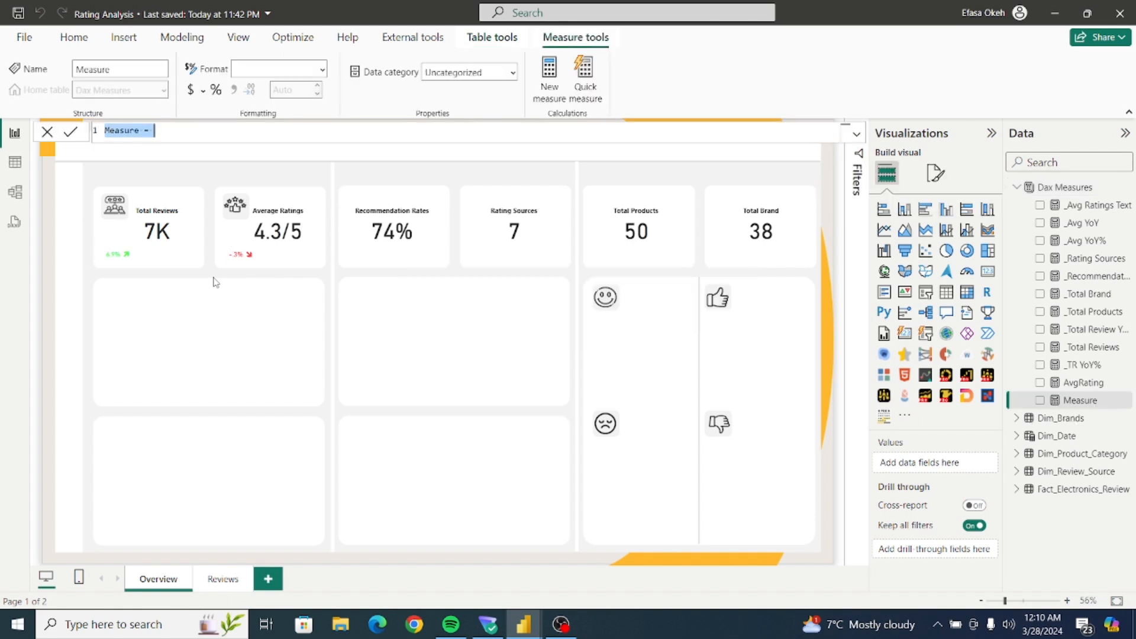
{"action": "key", "text": "ctrl+v"}
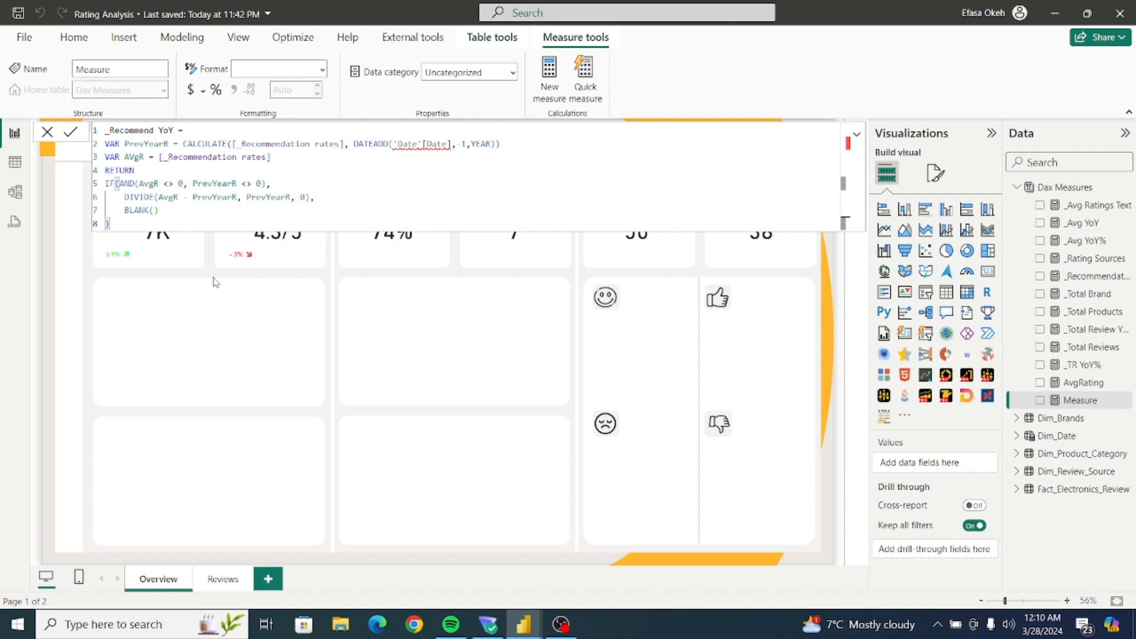
Change the DATEADD date reference in the _Recommend YoY formula to 'Dim_Date'[Date] and commit the measure.
{"action": "left_click", "coordinate": [398, 145]}
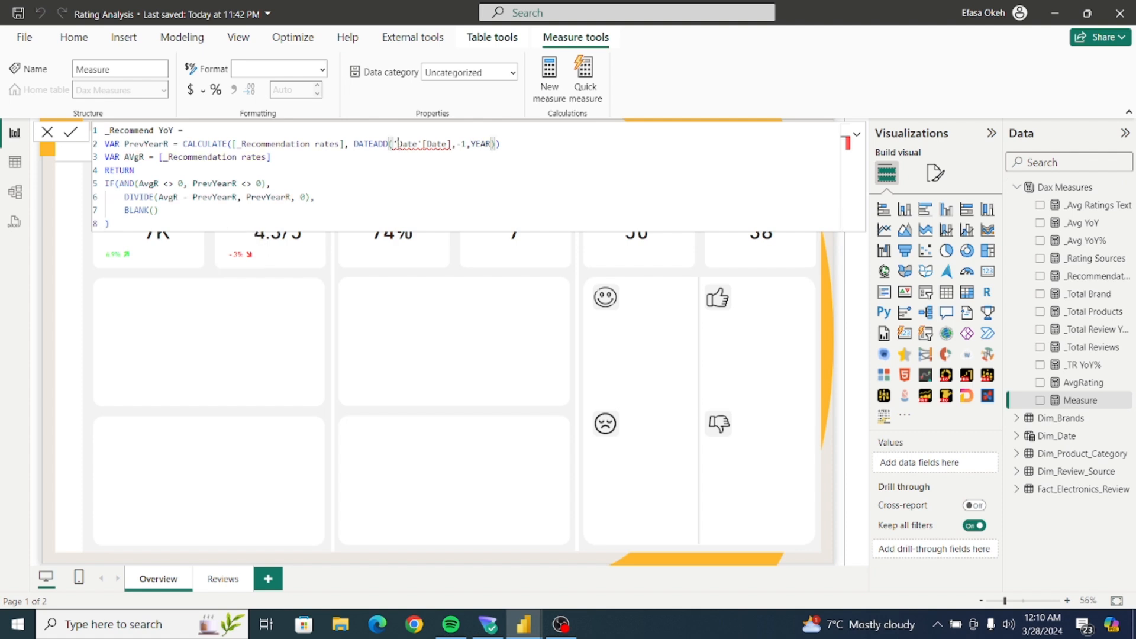
{"action": "mouse_move", "coordinate": [416, 148]}
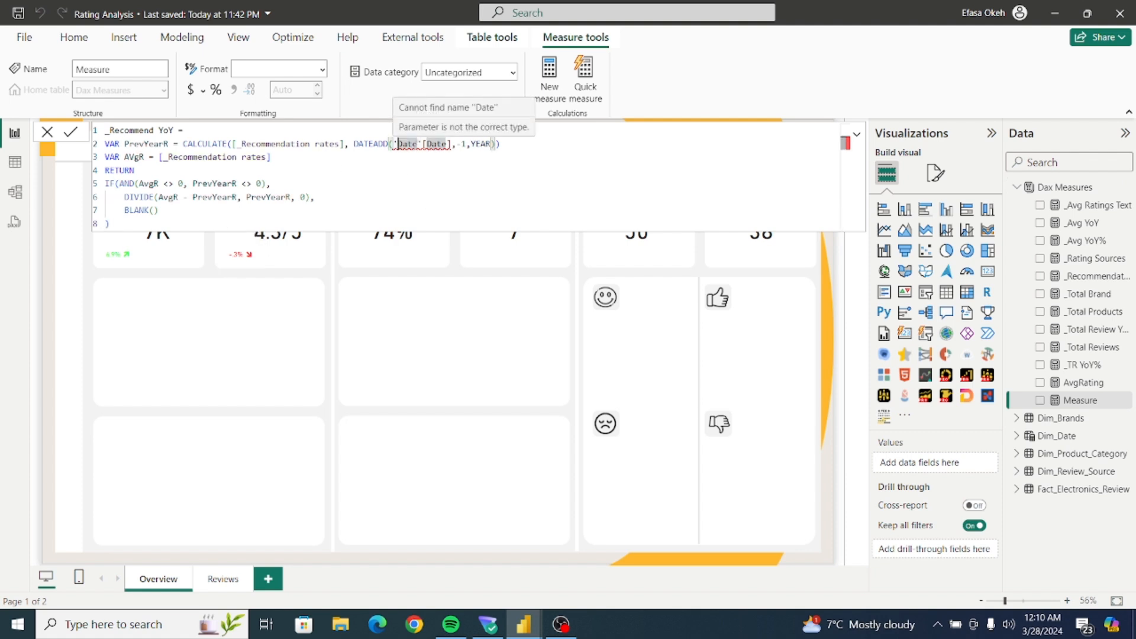
{"action": "left_click", "coordinate": [452, 144]}
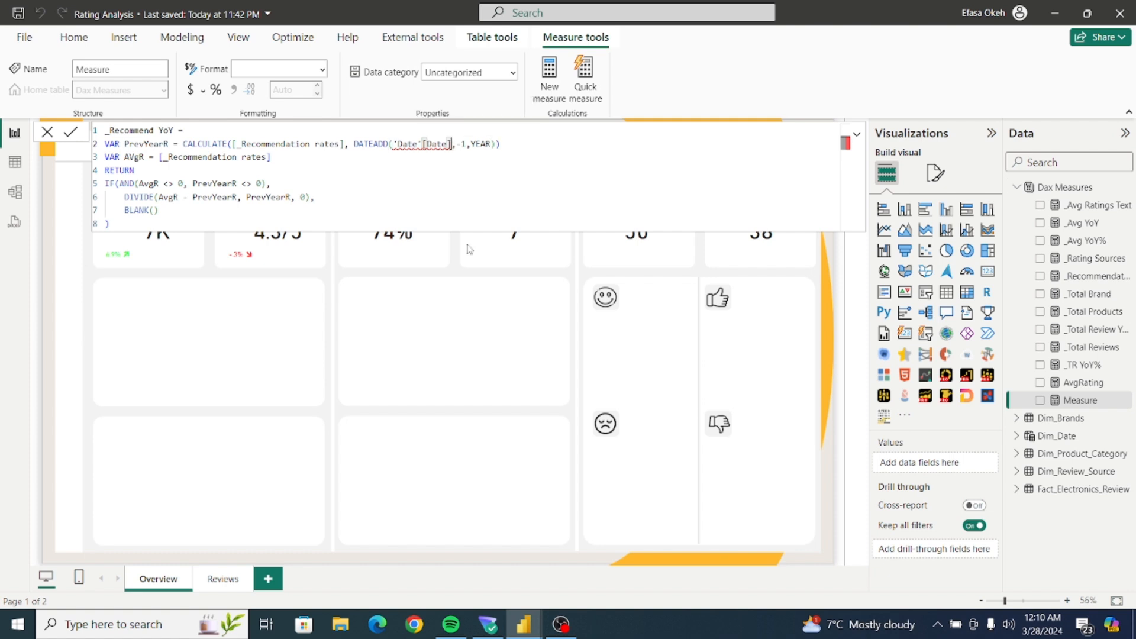
{"action": "key", "text": "BackSpace"}
{"action": "key", "text": "BackSpace"}
{"action": "key", "text": "BackSpace"}
{"action": "key", "text": "BackSpace"}
{"action": "key", "text": "BackSpace"}
{"action": "key", "text": "BackSpace"}
{"action": "key", "text": "BackSpace"}
{"action": "key", "text": "BackSpace"}
{"action": "key", "text": "BackSpace"}
{"action": "key", "text": "BackSpace"}
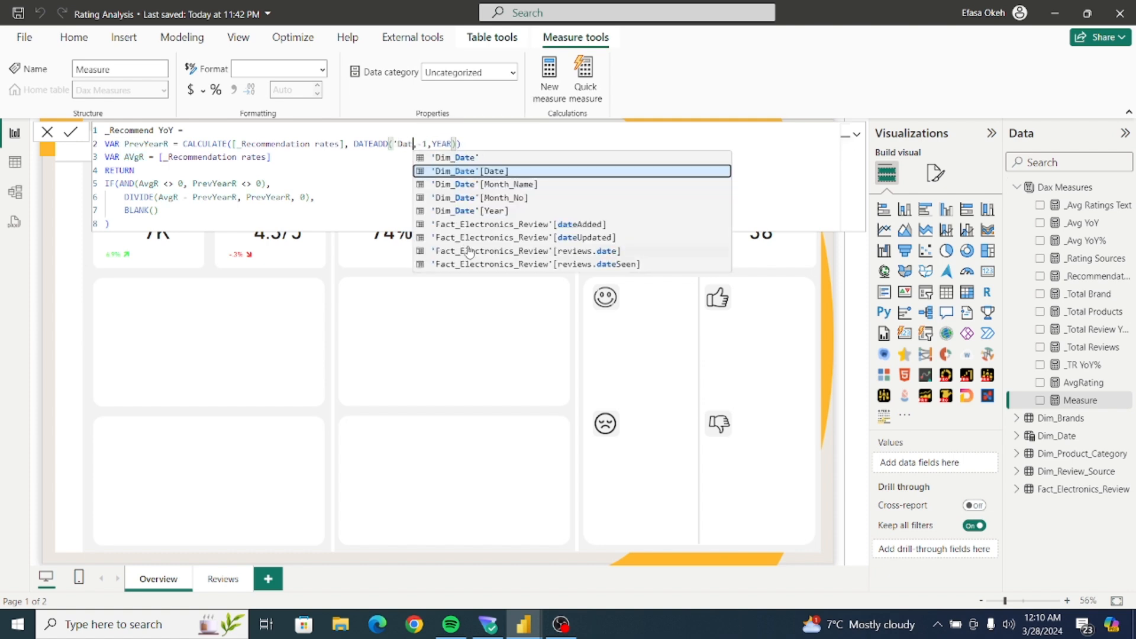
{"action": "type", "text": "im"}
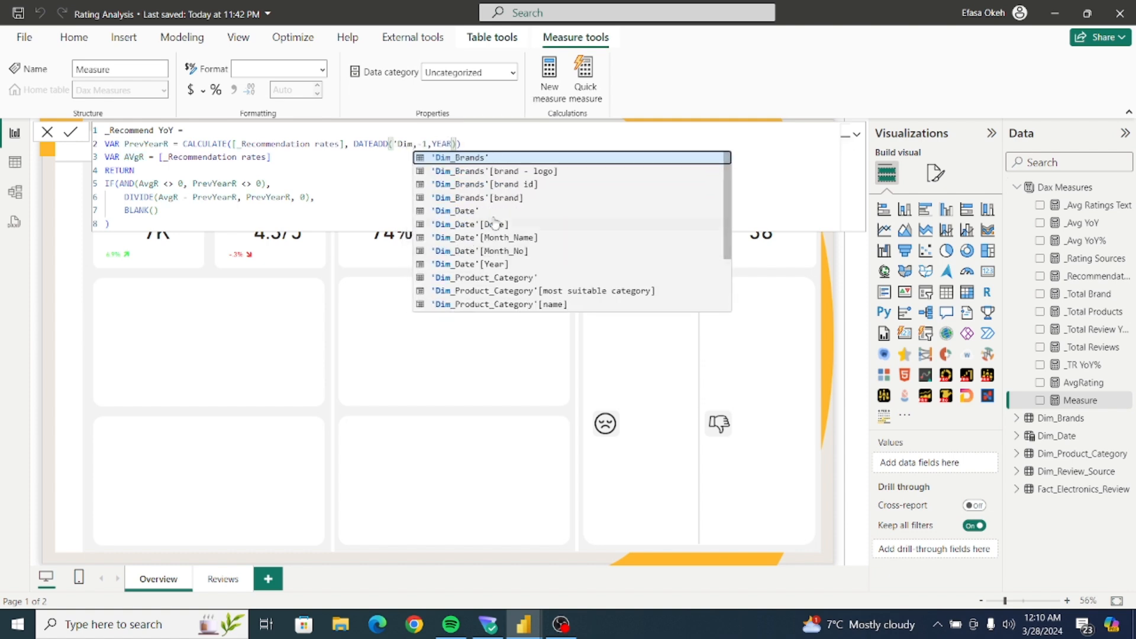
{"action": "left_click", "coordinate": [472, 229]}
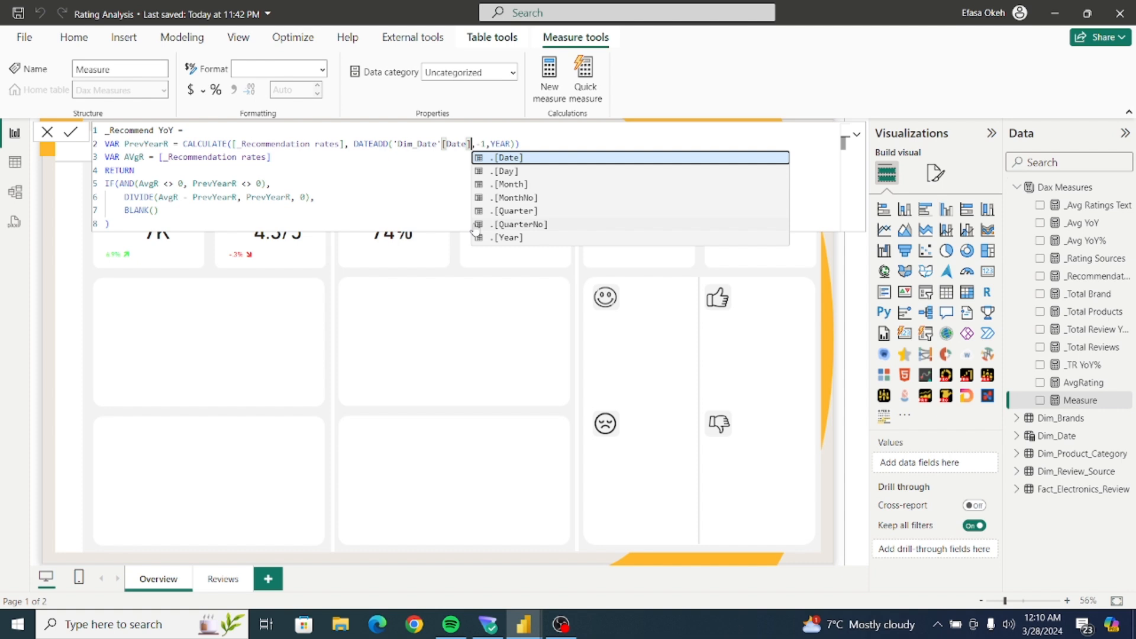
{"action": "left_click", "coordinate": [442, 208]}
{"action": "left_click", "coordinate": [70, 134]}
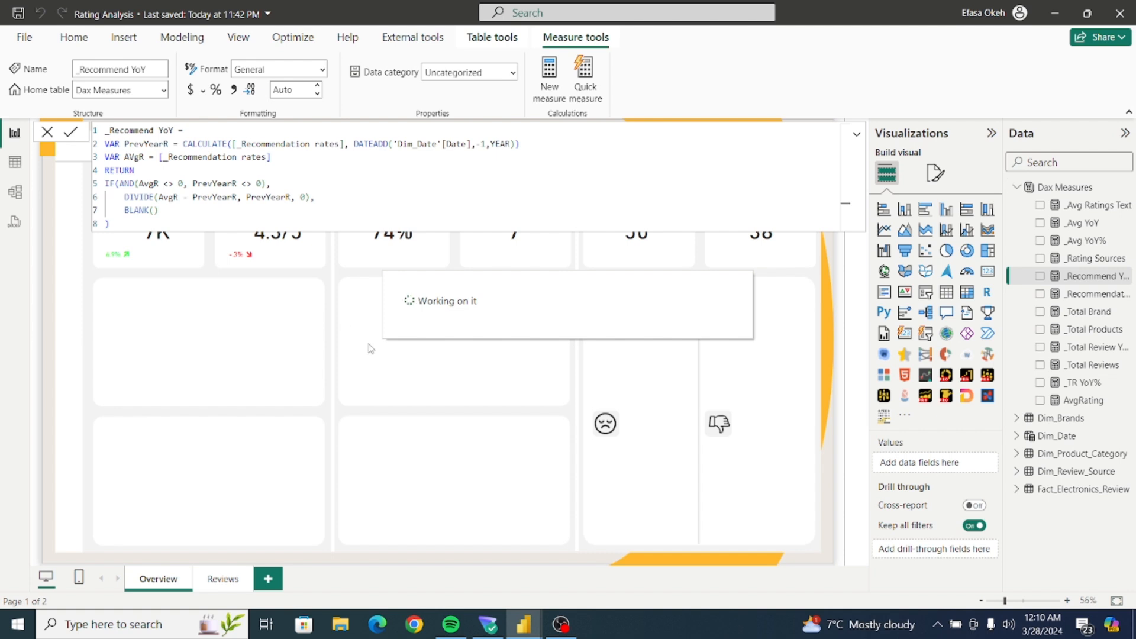
Switch to the Electronics Rating report and copy the _Recommend YoY% formula from the Dax Measures table's YoY folder.
{"action": "mouse_move", "coordinate": [524, 632]}
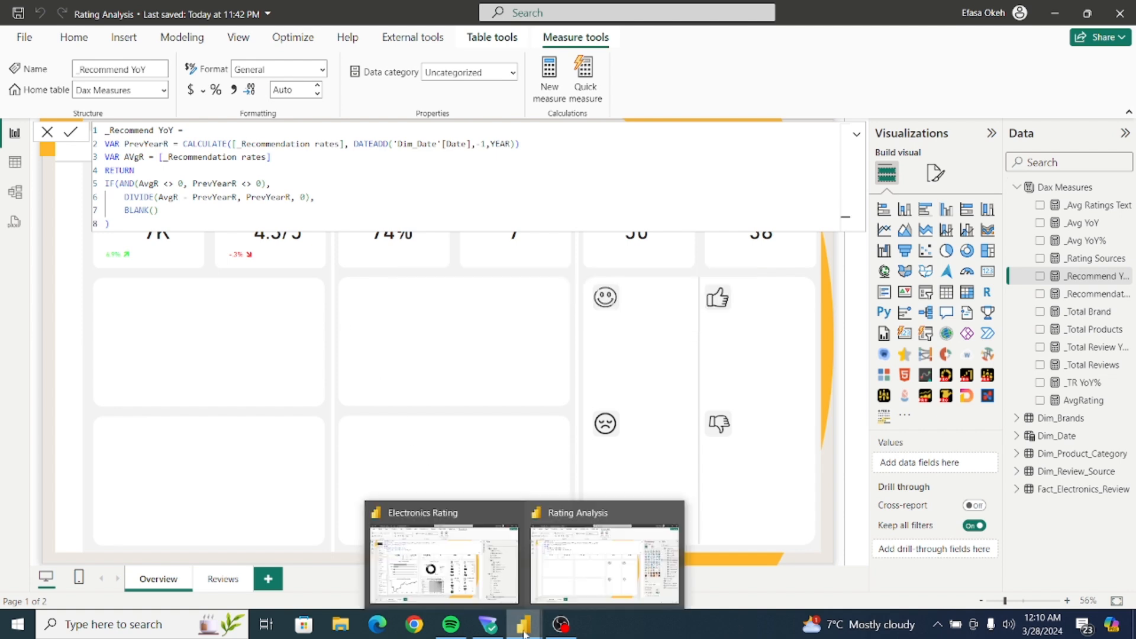
{"action": "left_click", "coordinate": [464, 578]}
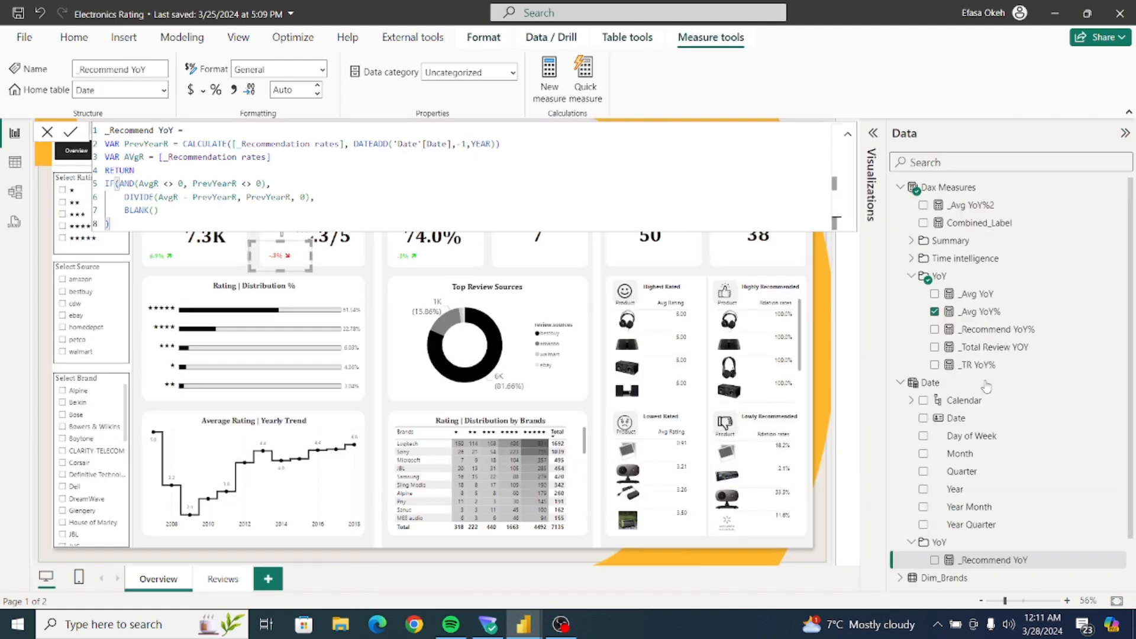
{"action": "left_click", "coordinate": [983, 335]}
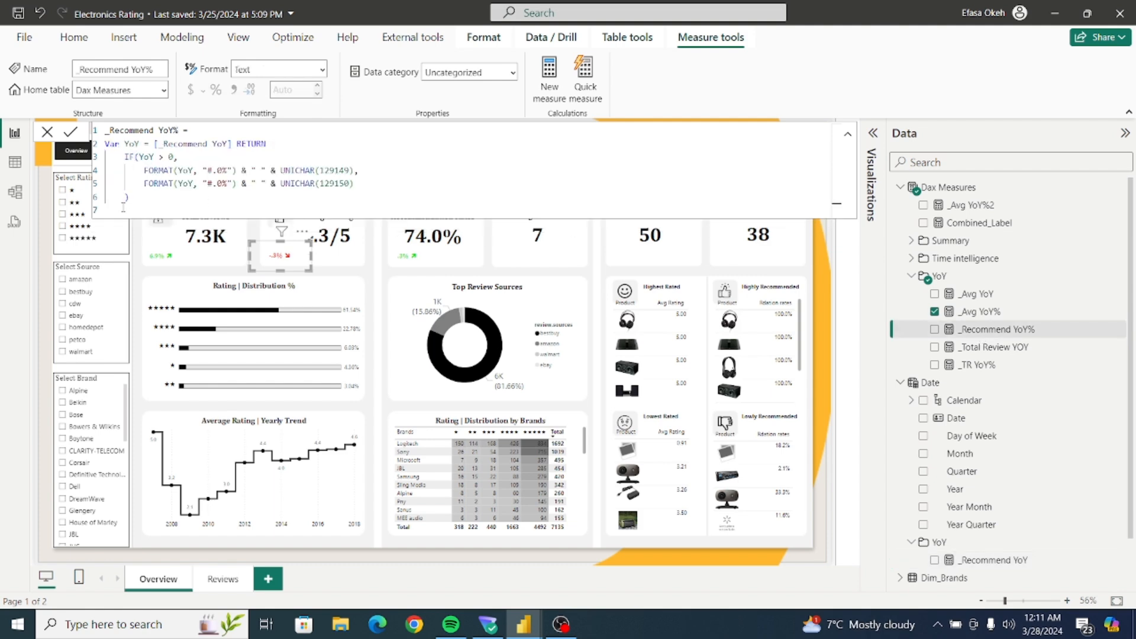
{"action": "left_click_drag", "start_coordinate": [123, 207], "coordinate": [94, 129]}
{"action": "key", "text": "ctrl+c"}
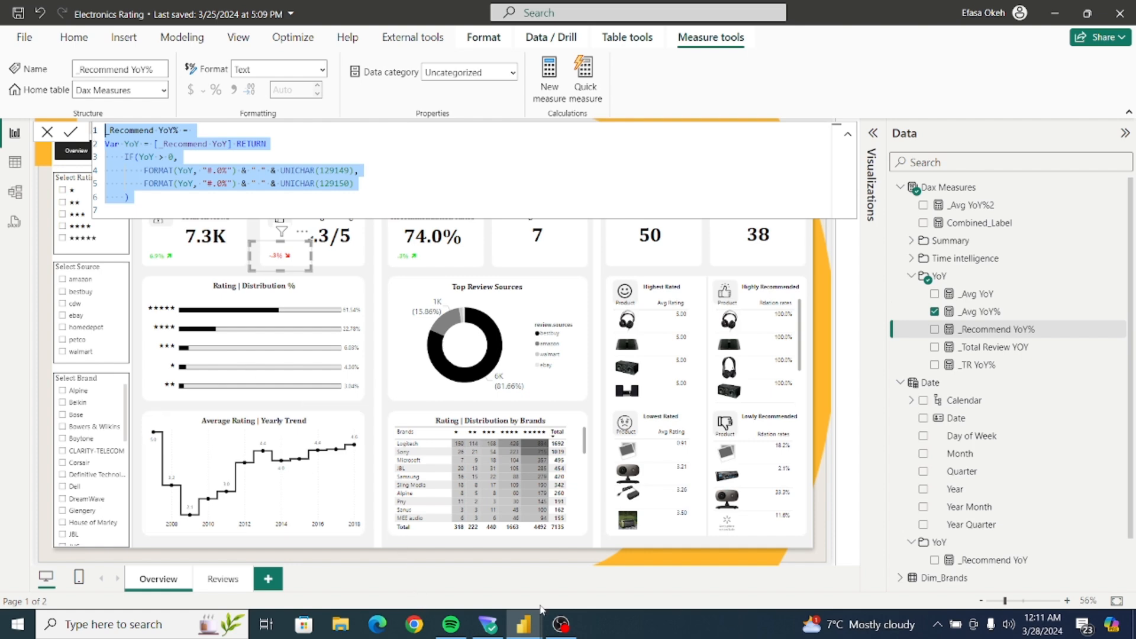
Switch back to the Rating Analysis report and create a Dax Measures measure from the copied _Recommend YoY% formula.
{"action": "mouse_move", "coordinate": [535, 621]}
{"action": "left_click", "coordinate": [608, 580]}
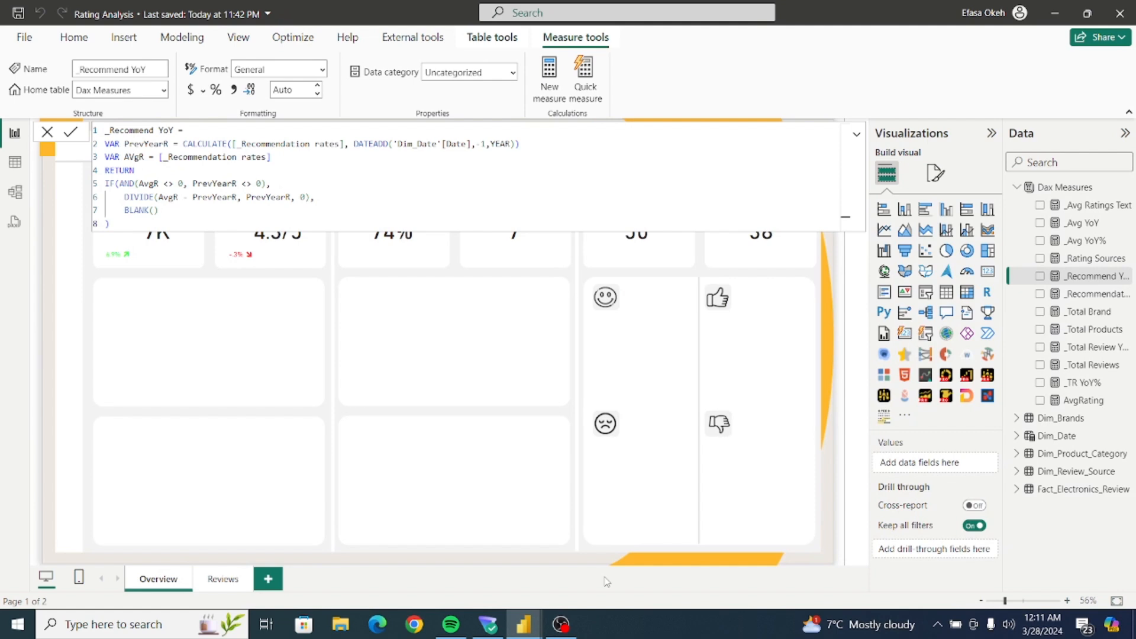
{"action": "left_click", "coordinate": [347, 332]}
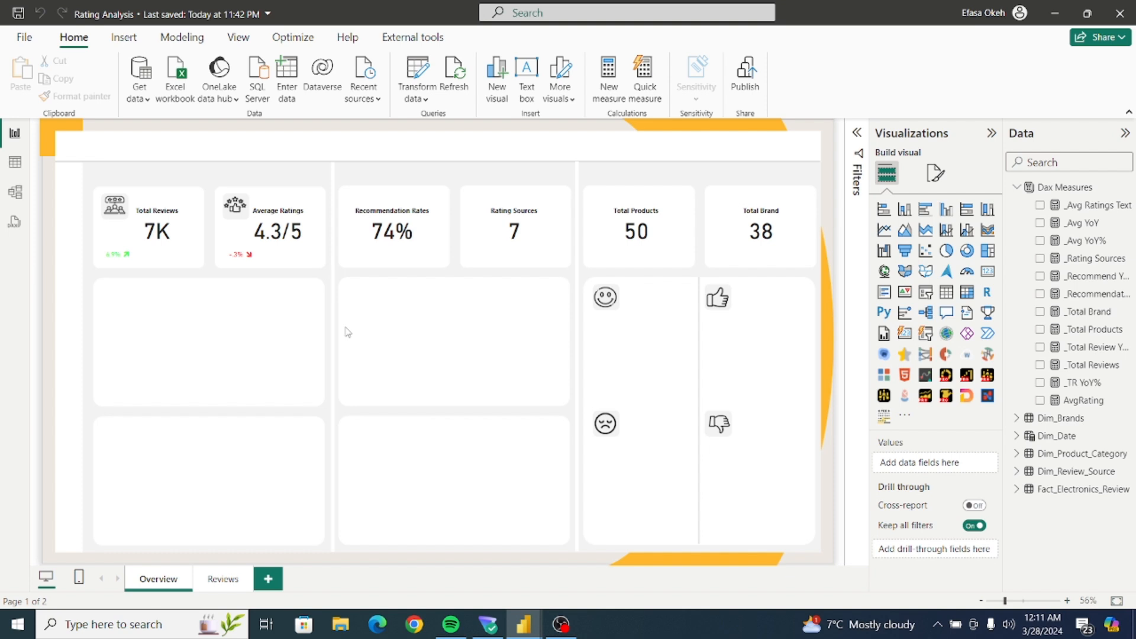
{"action": "left_click", "coordinate": [1076, 190]}
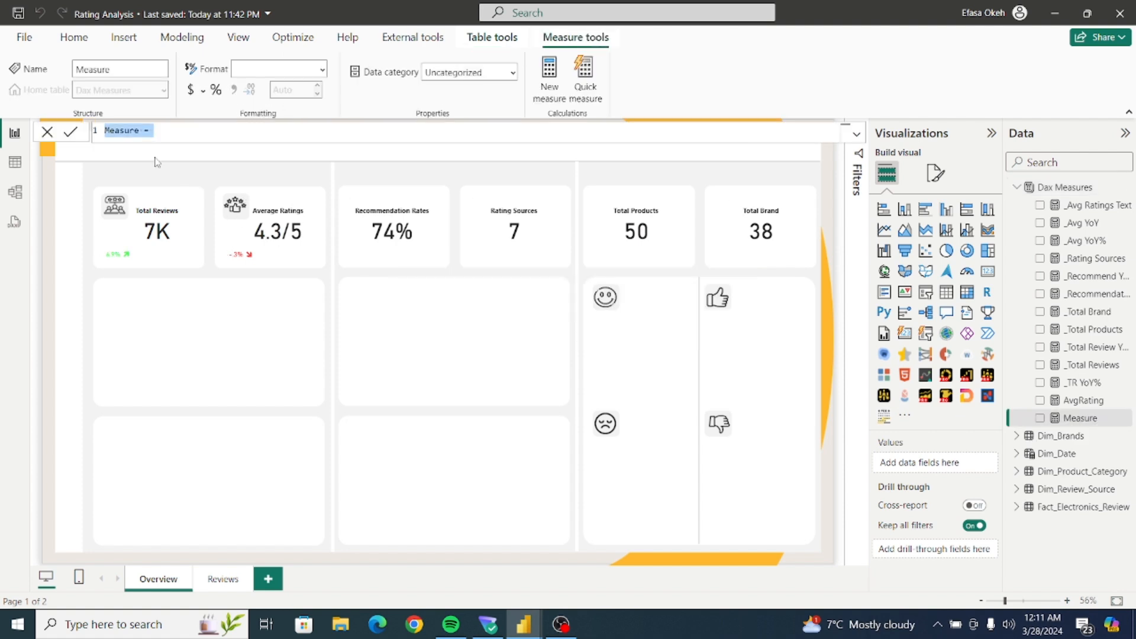
{"action": "key", "text": "ctrl+v"}
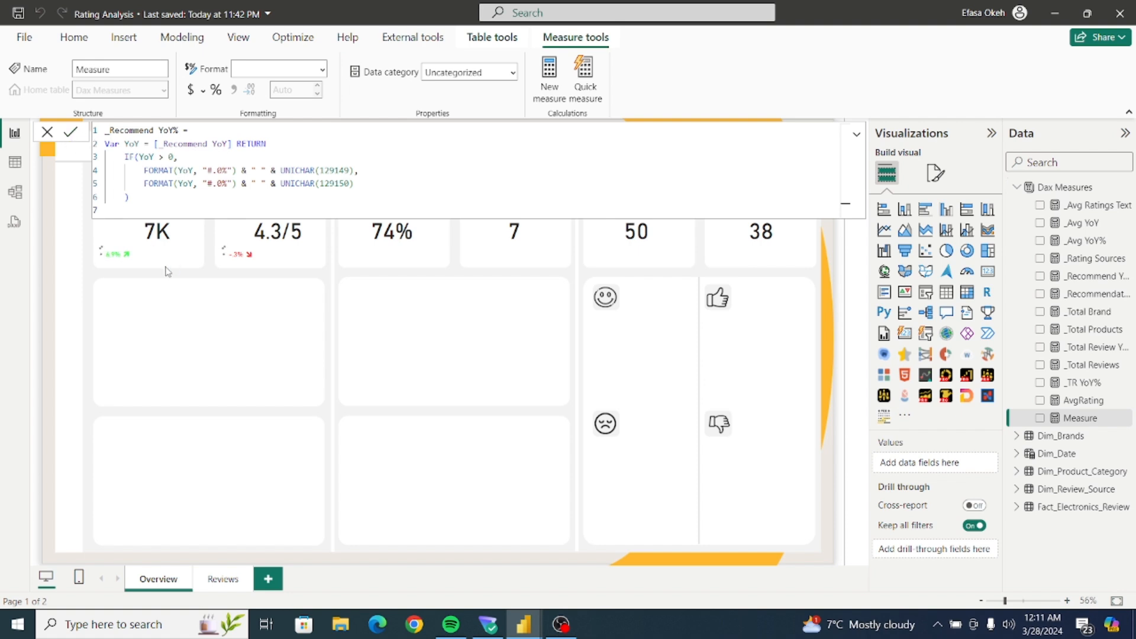
{"action": "key", "text": "Return"}
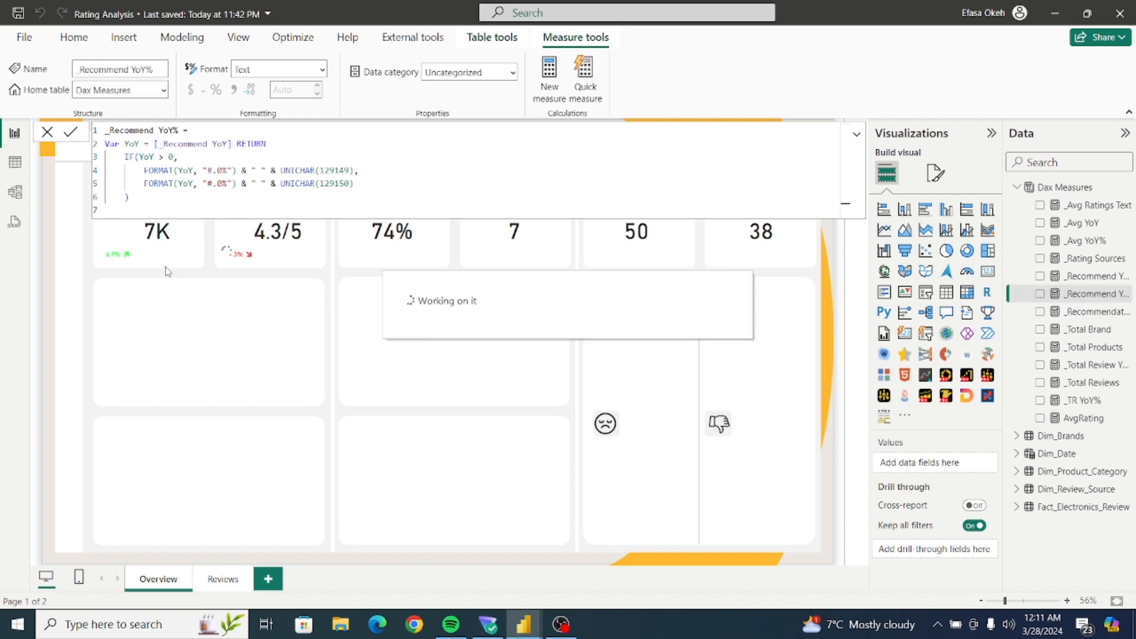
{"action": "left_click", "coordinate": [328, 296]}
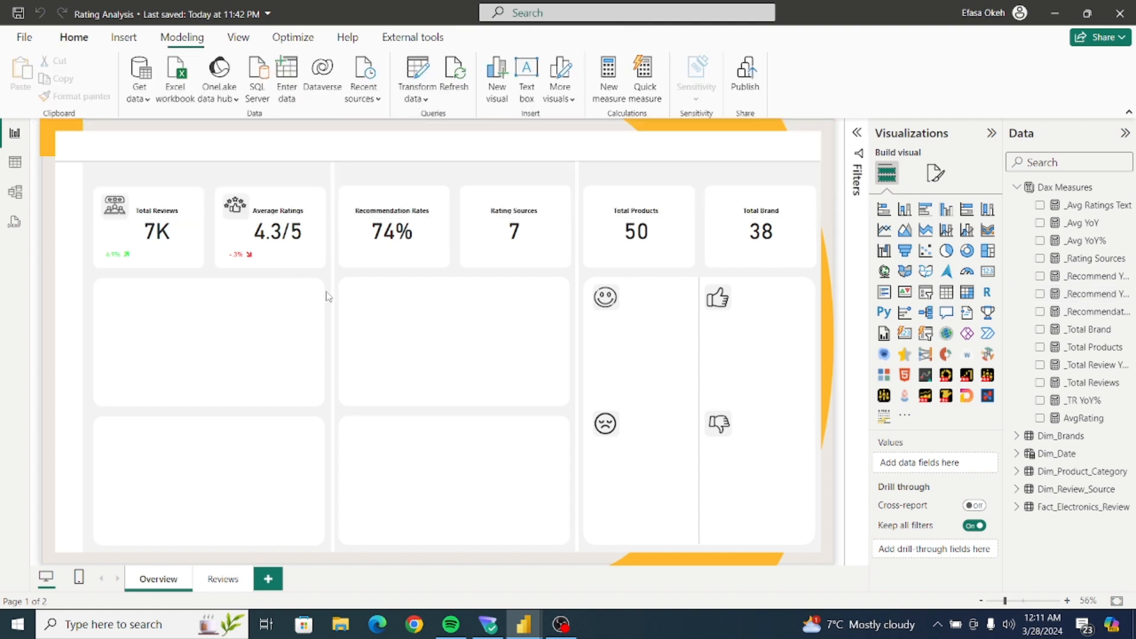
Duplicate the Average Ratings YoY card, place the copy under the Recommendation Rates value, and replace its field with _Recommend YoY%.
{"action": "left_click", "coordinate": [258, 262]}
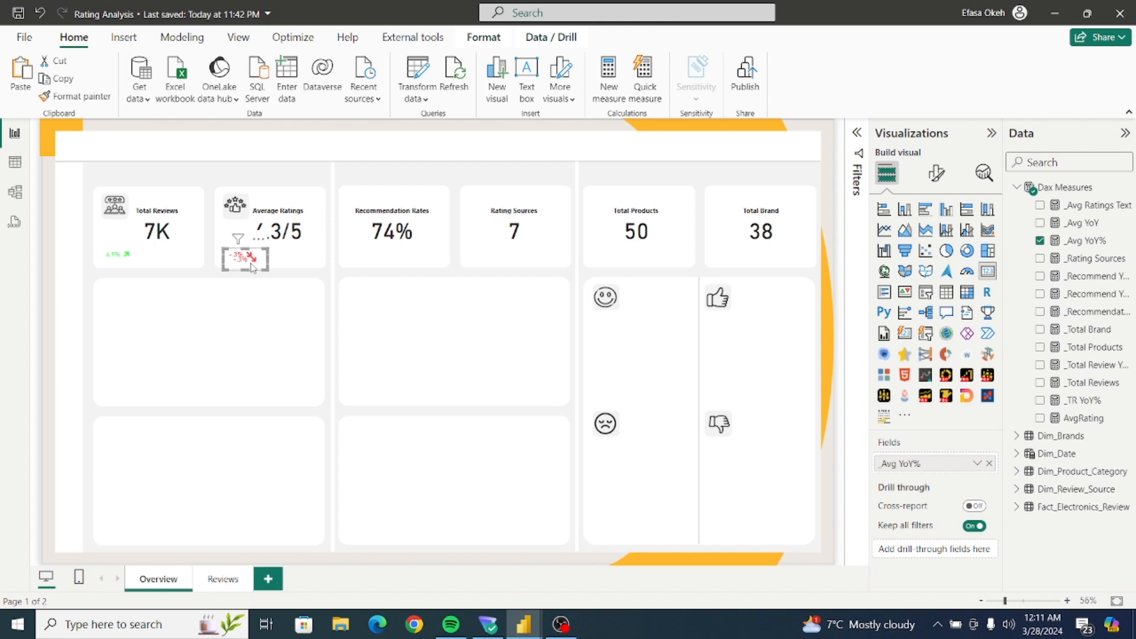
{"action": "left_click_drag", "start_coordinate": [256, 265], "coordinate": [370, 265]}
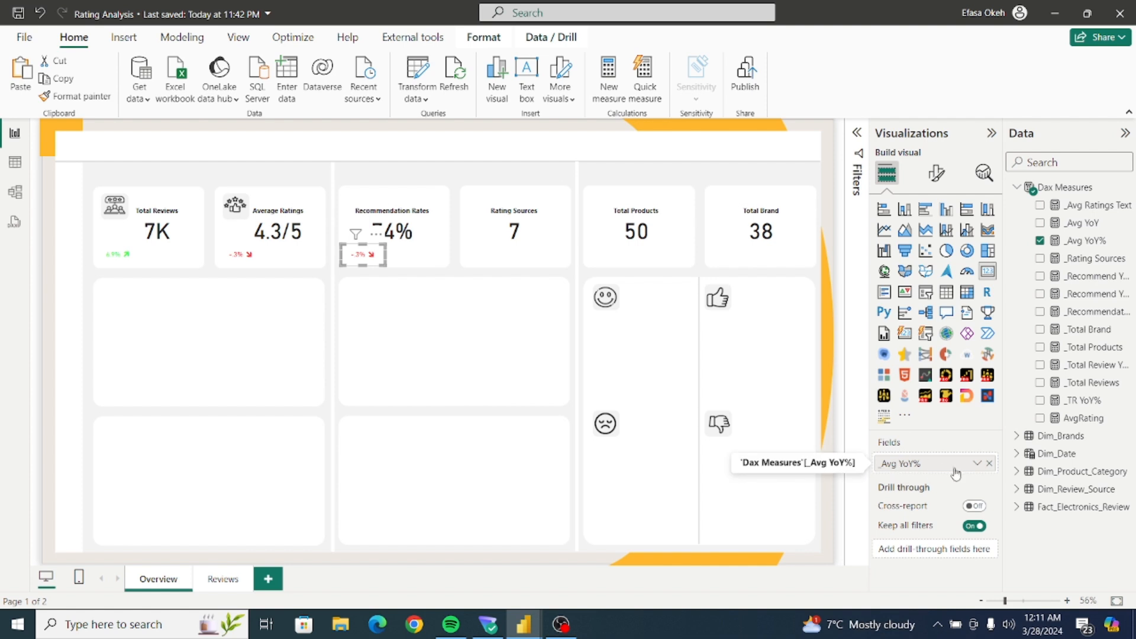
{"action": "left_click", "coordinate": [989, 464]}
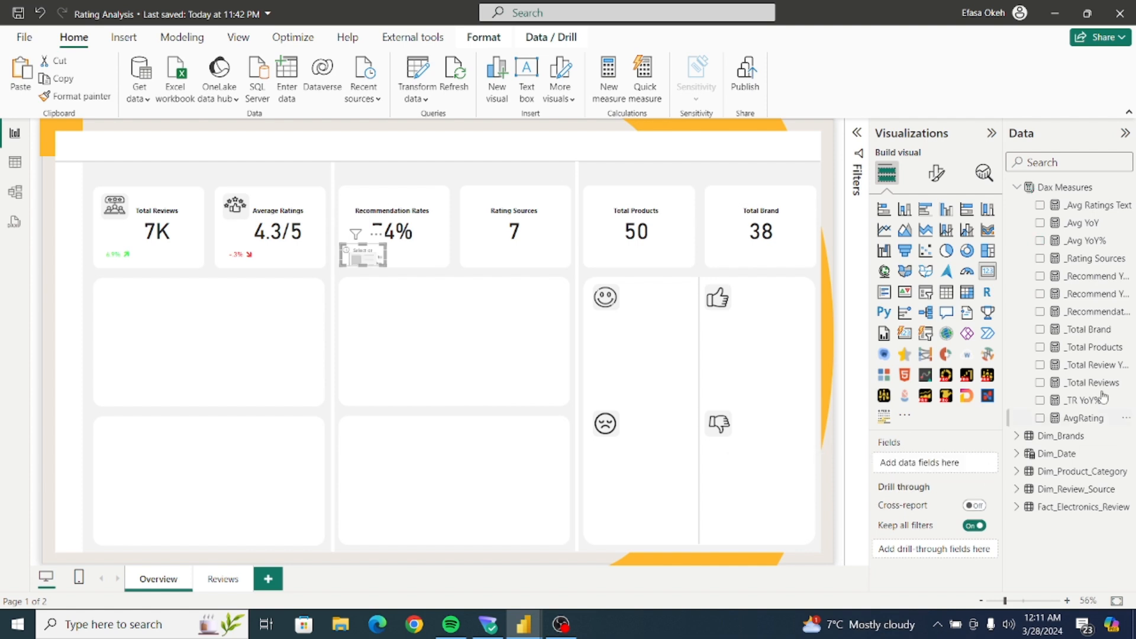
{"action": "left_click", "coordinate": [1041, 294]}
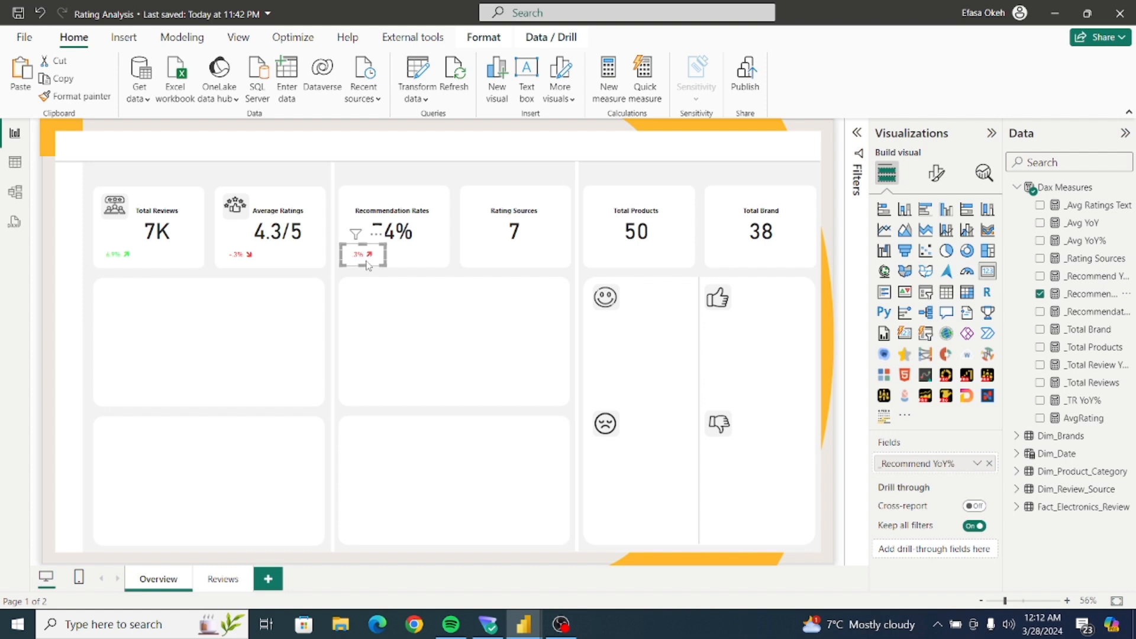
Base the callout value's conditional color rules on _Recommend YoY for the Recommendation Rates YoY card.
{"action": "left_click", "coordinate": [935, 183]}
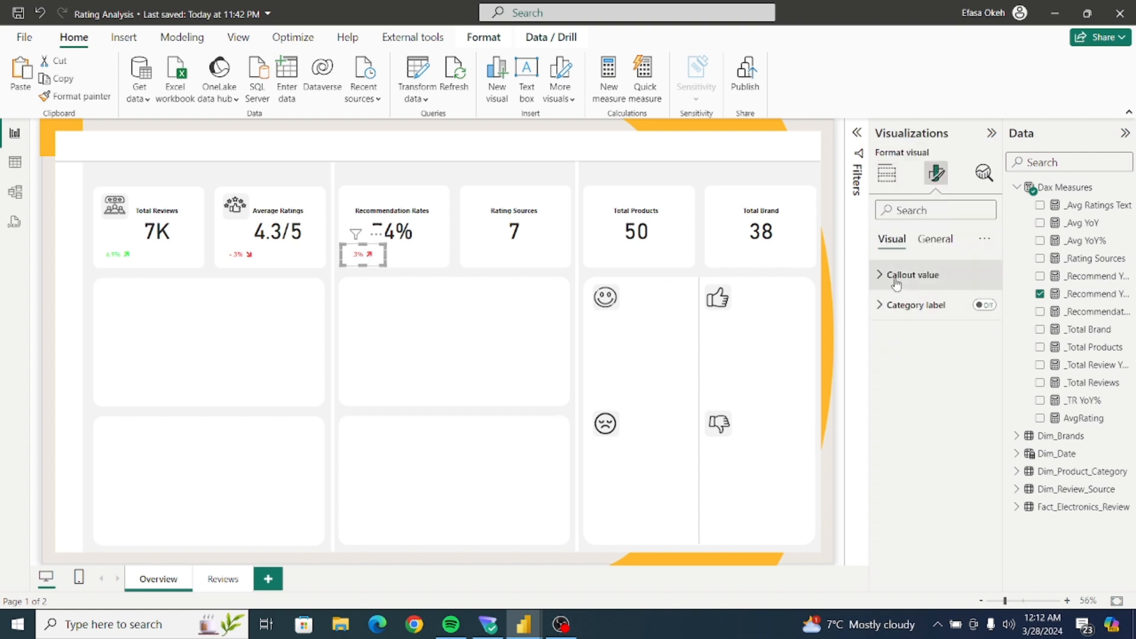
{"action": "left_click", "coordinate": [895, 276]}
{"action": "left_click", "coordinate": [894, 387]}
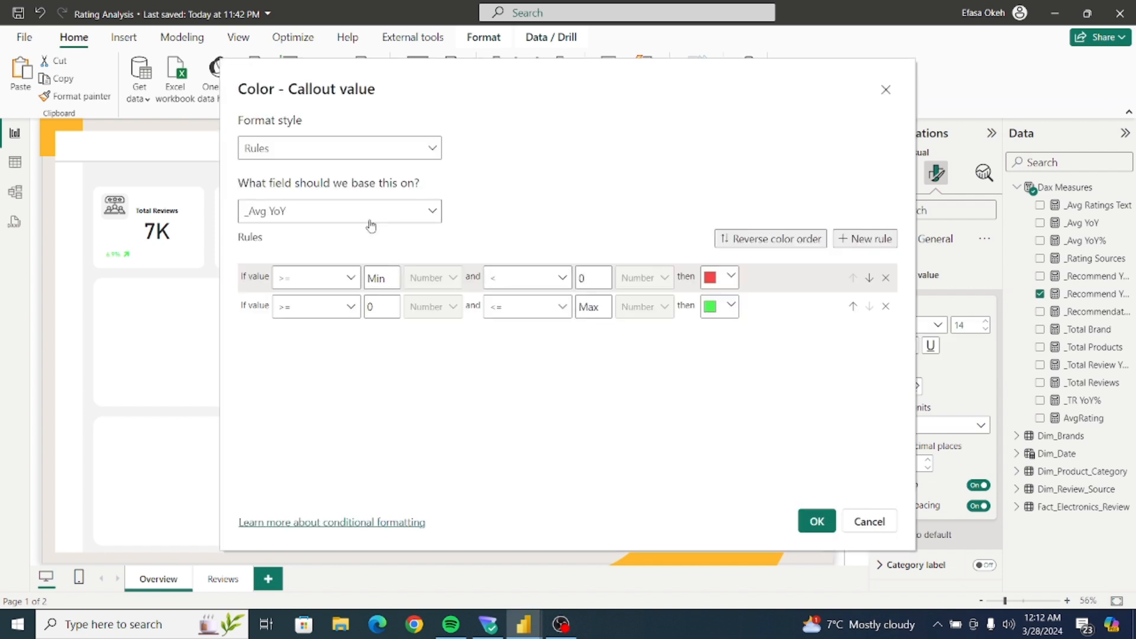
{"action": "left_click", "coordinate": [368, 217]}
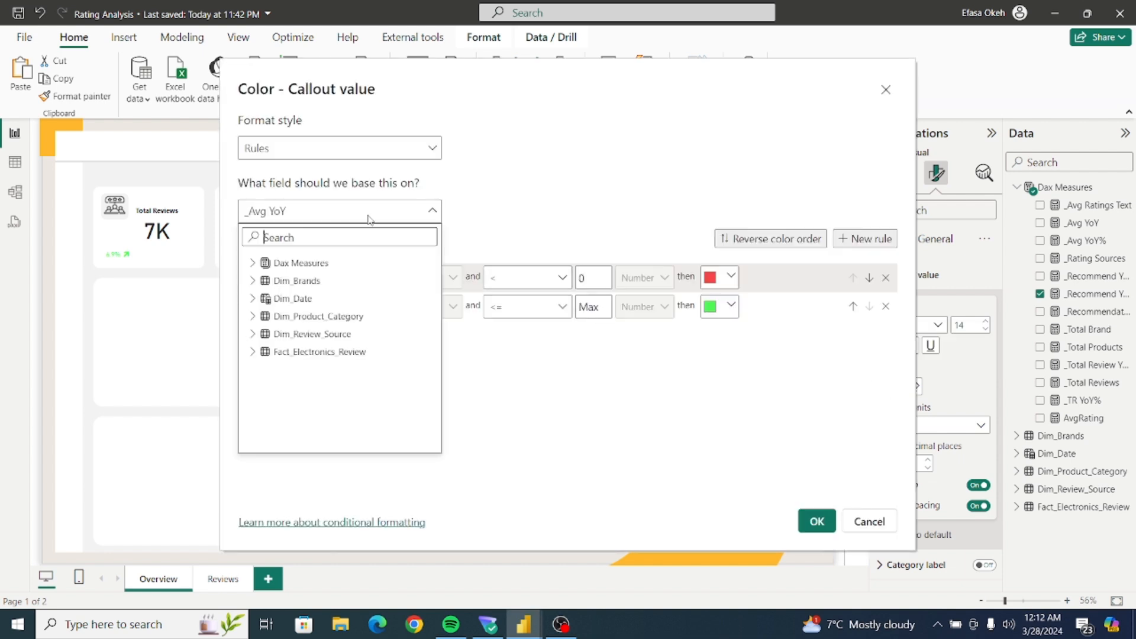
{"action": "left_click", "coordinate": [252, 264]}
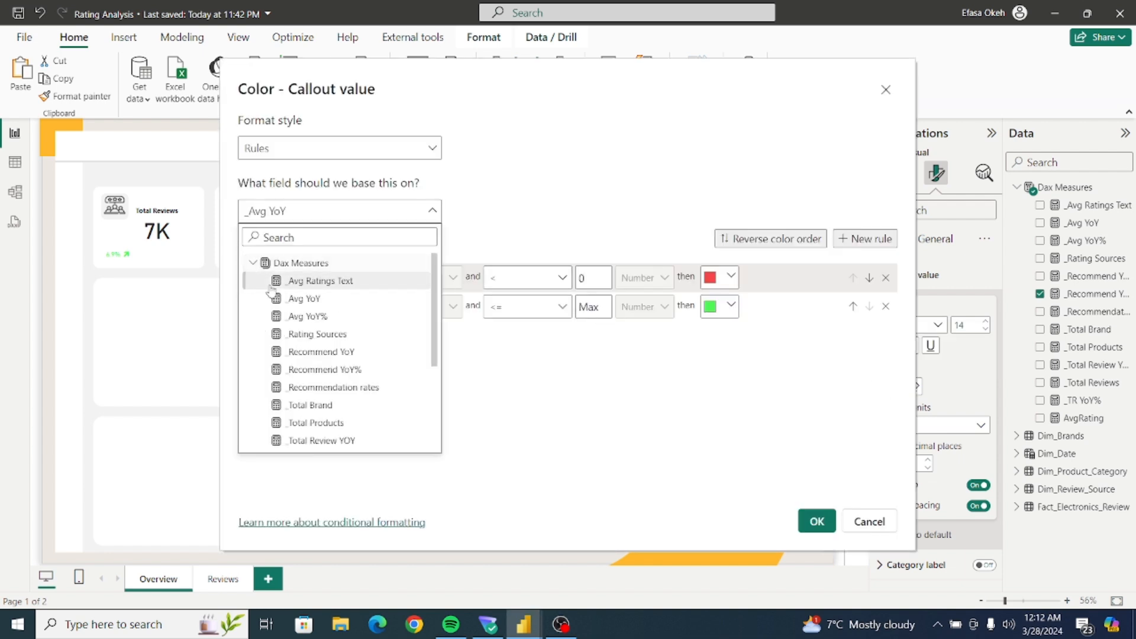
{"action": "left_click", "coordinate": [329, 353]}
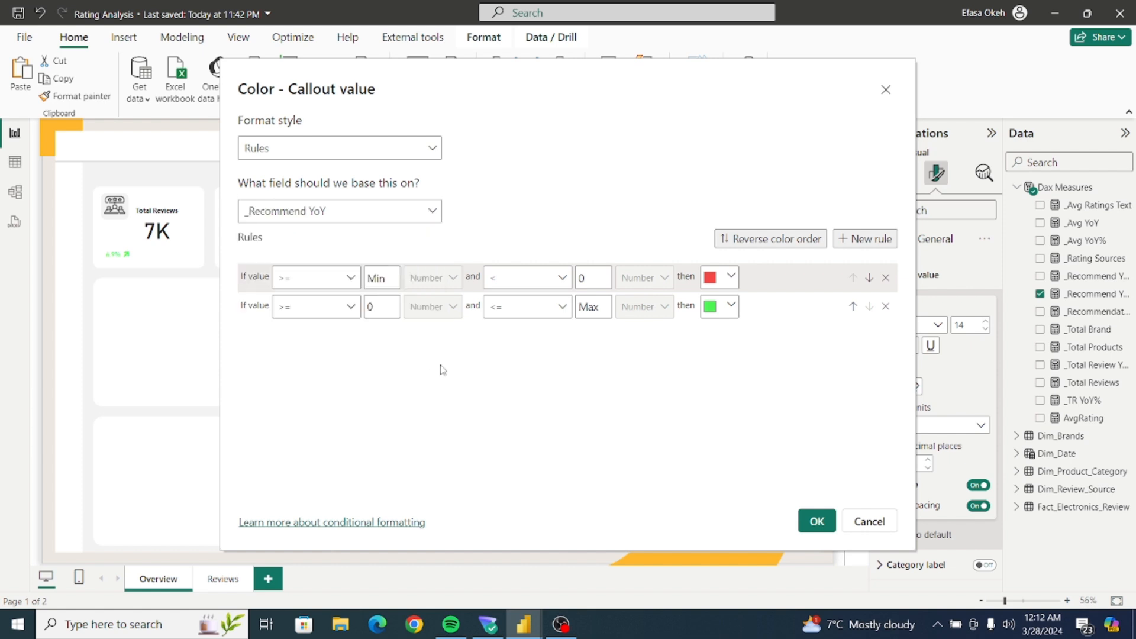
{"action": "left_click", "coordinate": [817, 523]}
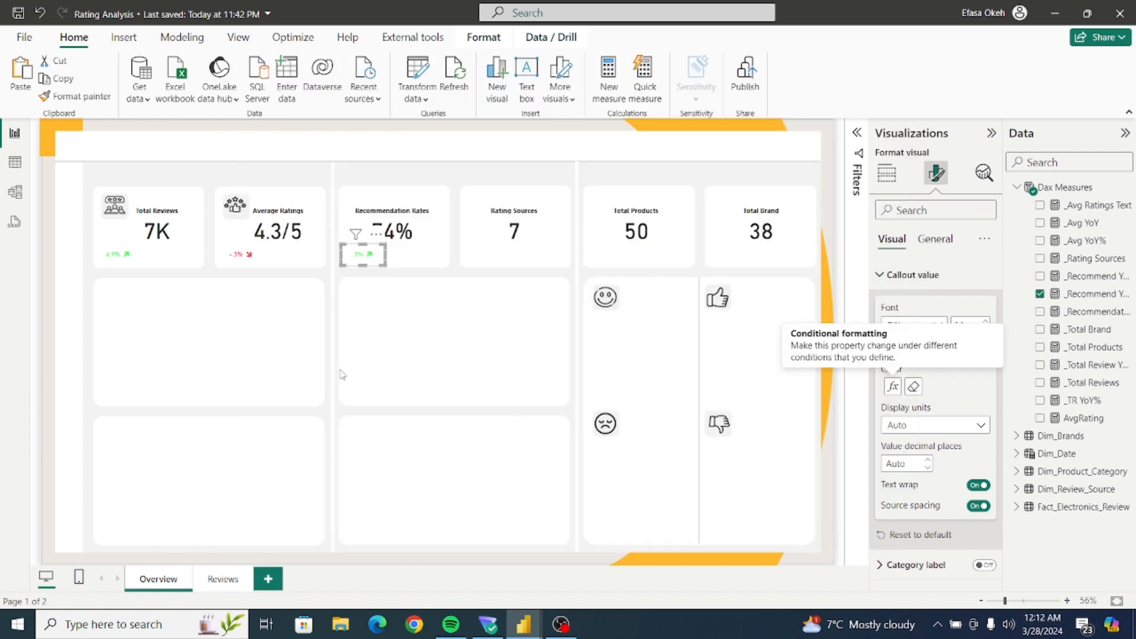
{"action": "left_click", "coordinate": [380, 363]}
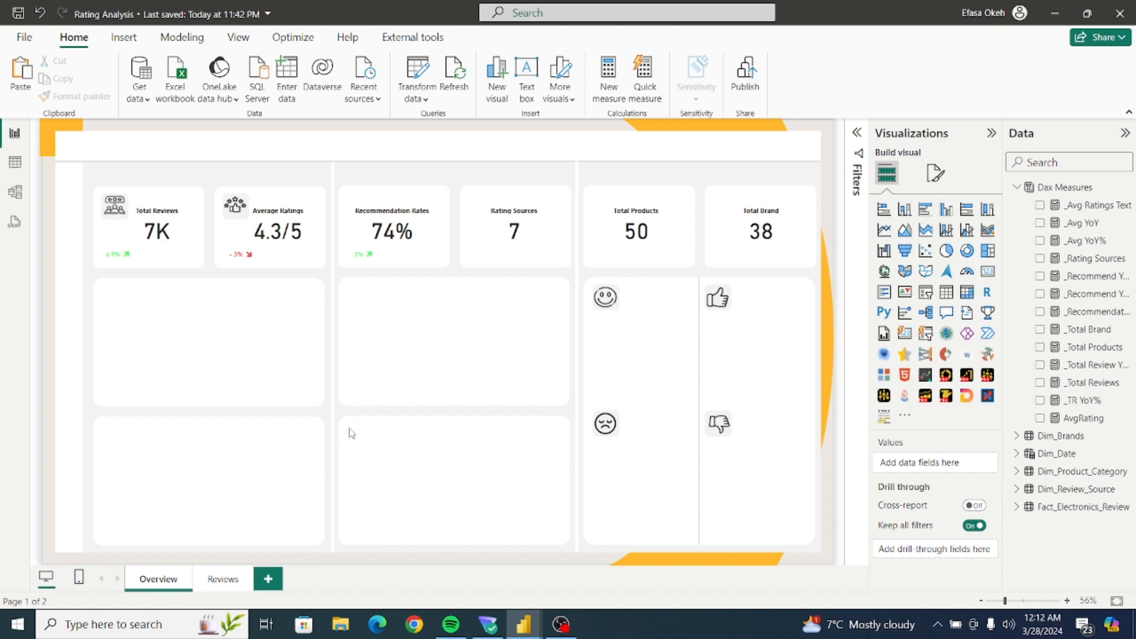
Switch to the Electronics Rating report and close the open measure formula to view its full Overview dashboard.
{"action": "left_click", "coordinate": [499, 601]}
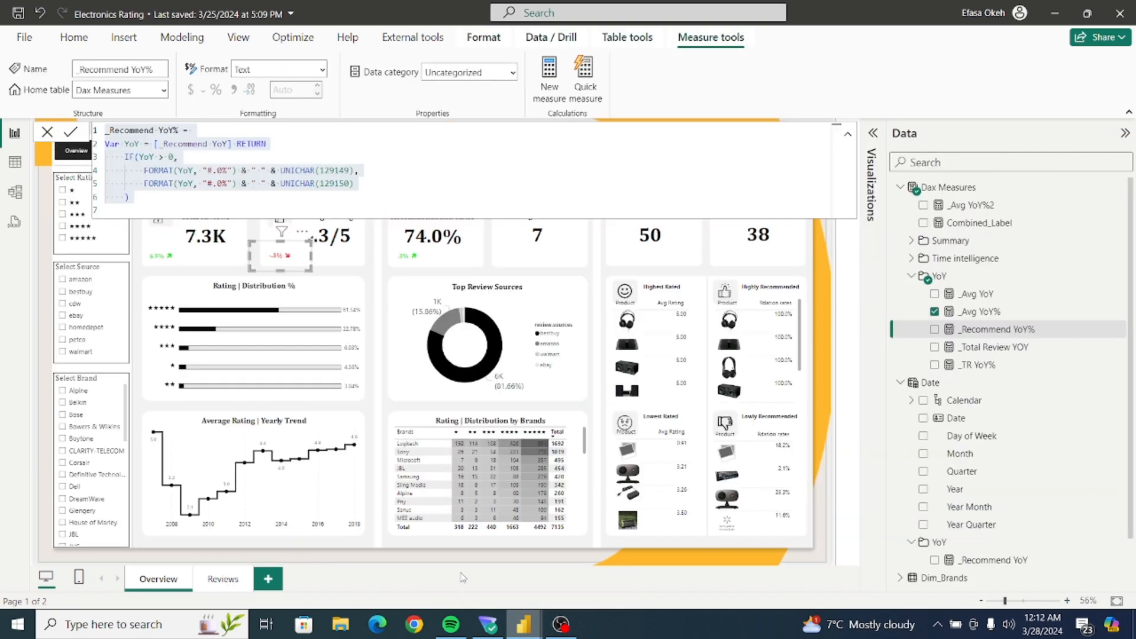
{"action": "key", "text": "ctrl+a"}
{"action": "left_click", "coordinate": [389, 402]}
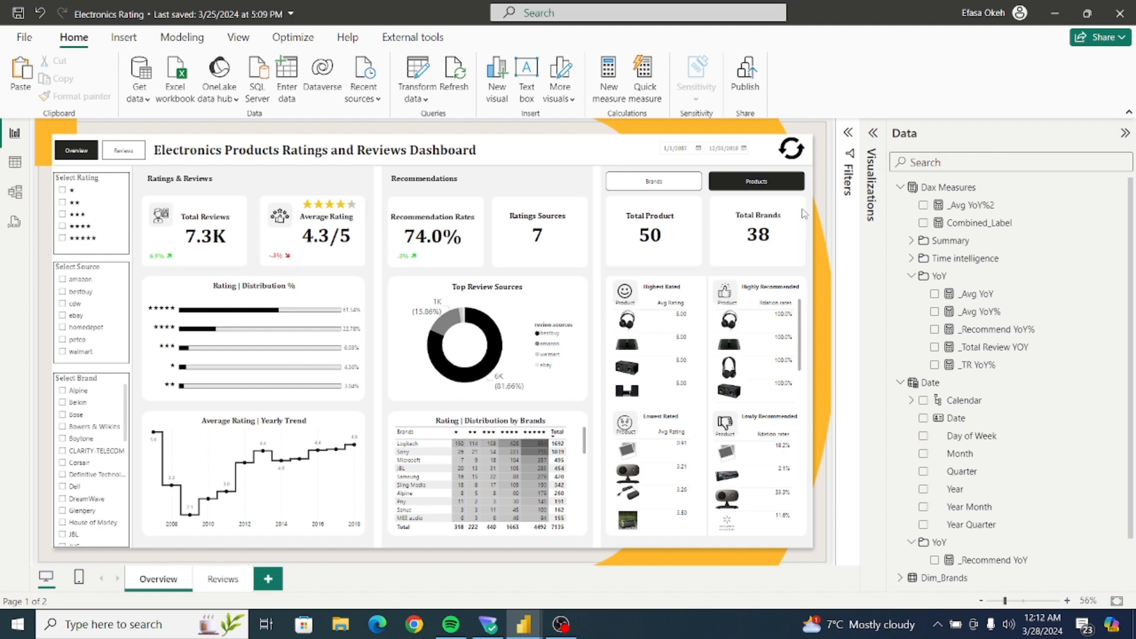
Check which visual and field produce the stars on the Average Rating card, and return to the Rating Analysis report.
{"action": "left_click", "coordinate": [352, 207]}
{"action": "left_click", "coordinate": [869, 148]}
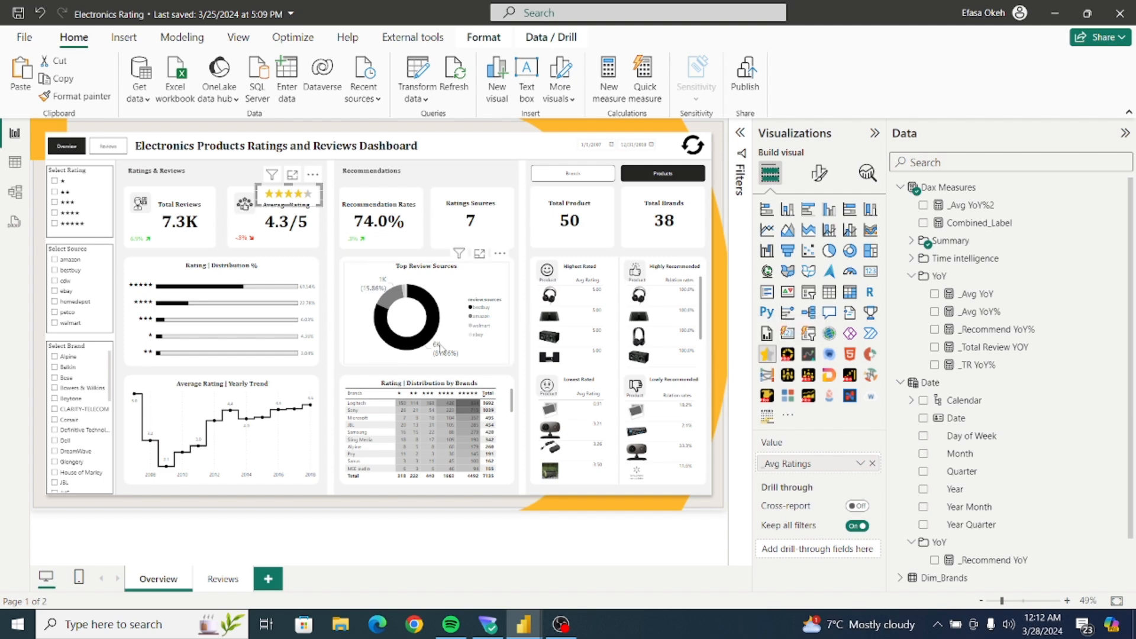
{"action": "left_click", "coordinate": [592, 559]}
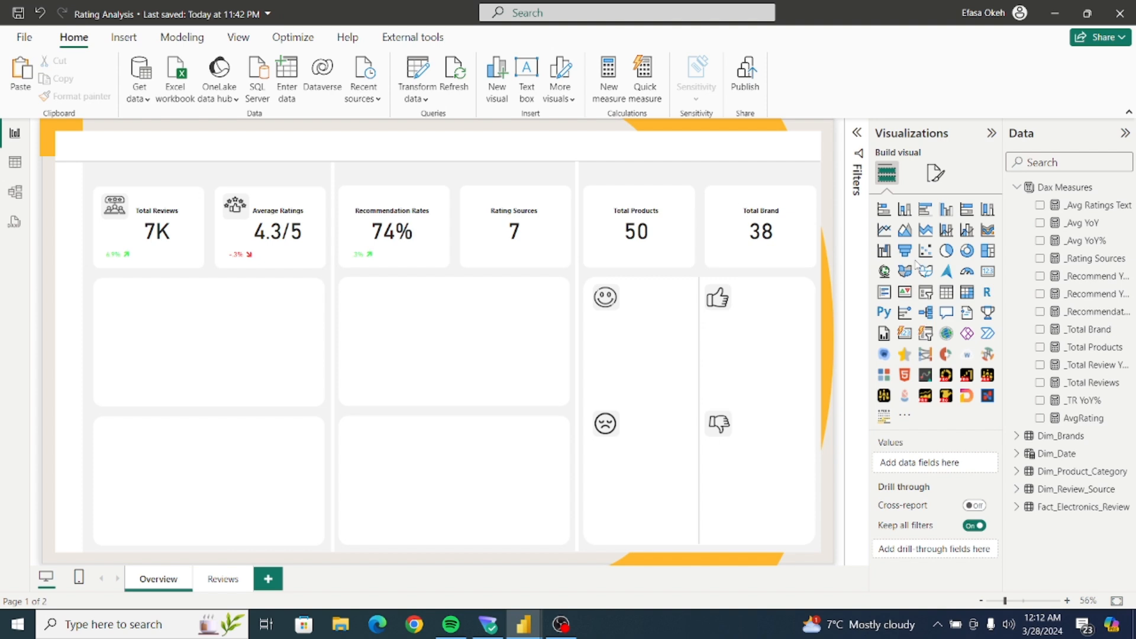
Search the Power BI visuals gallery for "ratin", view the Ratings visual by TME AG listing, and close the gallery.
{"action": "left_click", "coordinate": [904, 418]}
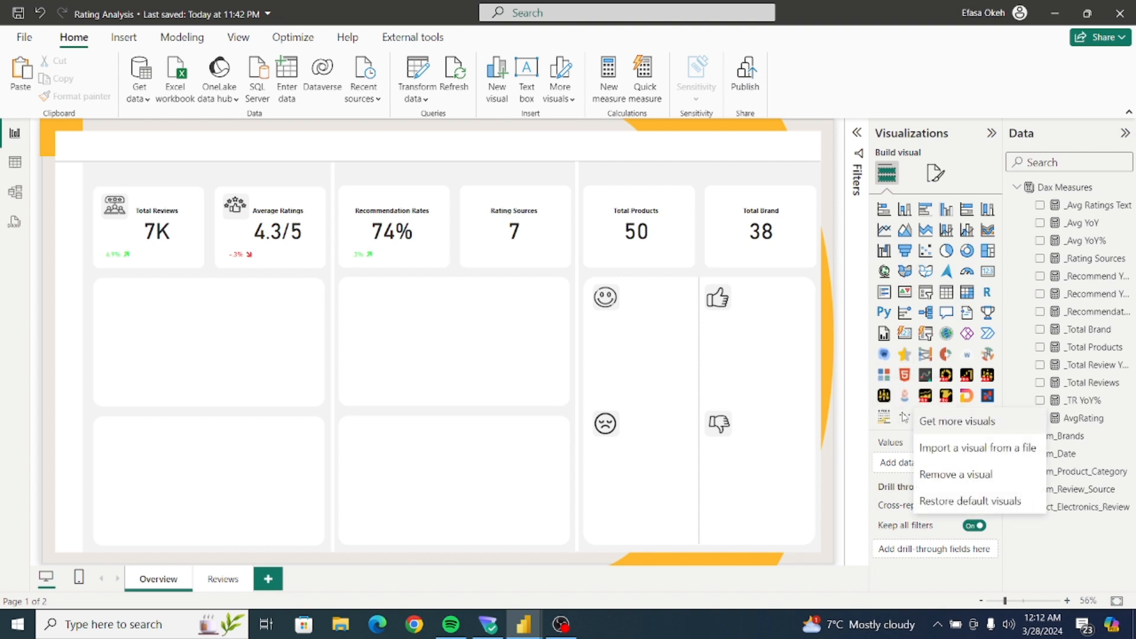
{"action": "left_click", "coordinate": [966, 429]}
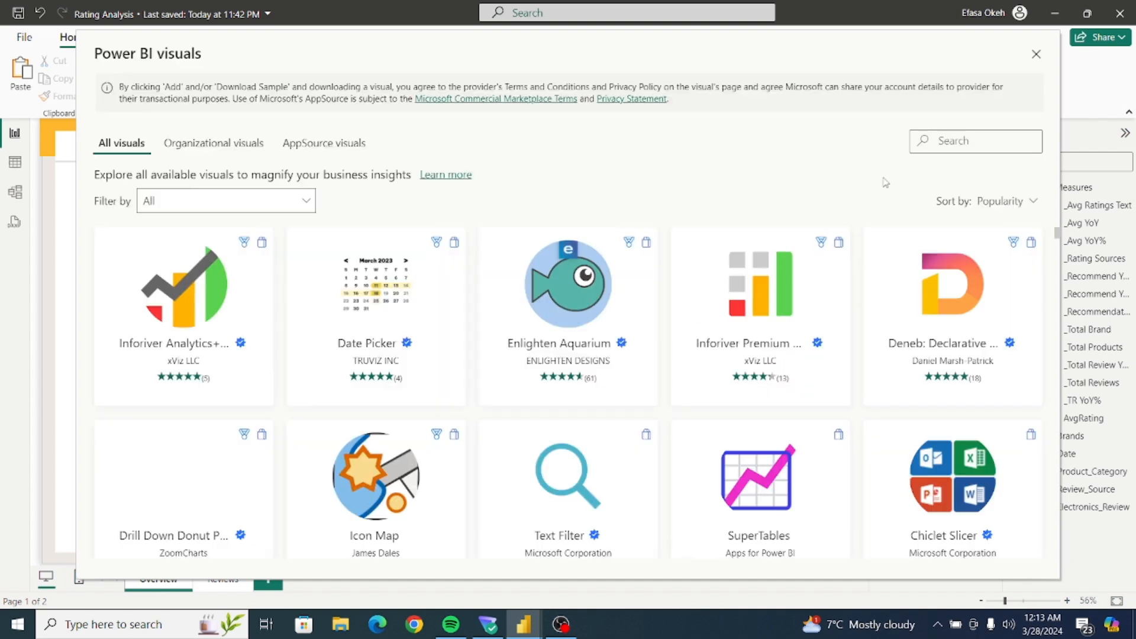
{"action": "type", "text": "r"}
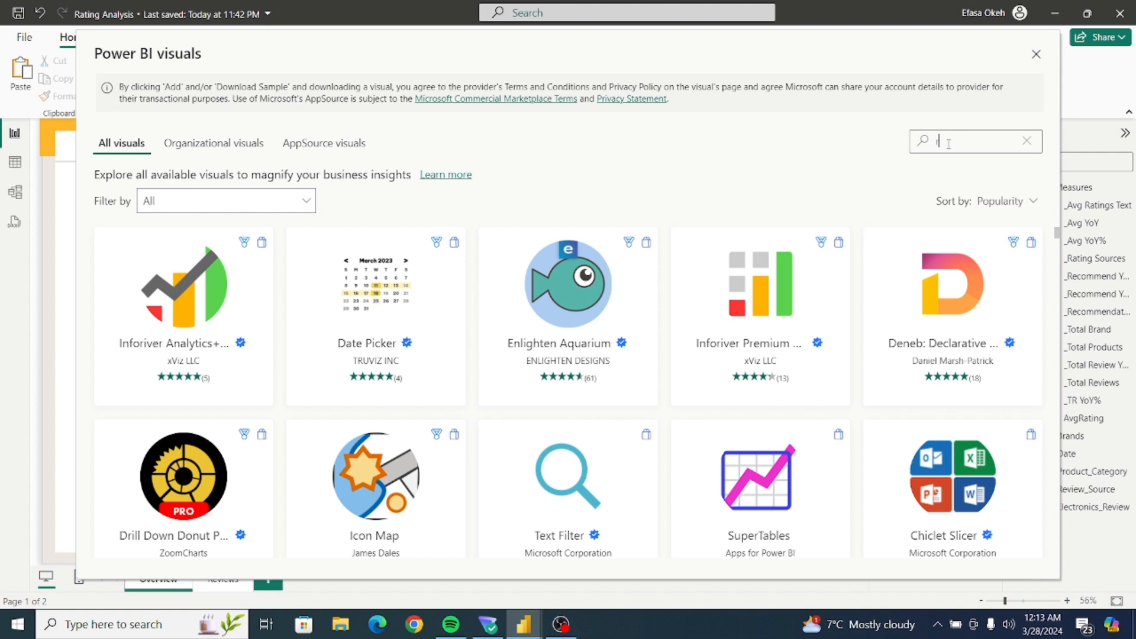
{"action": "type", "text": "a"}
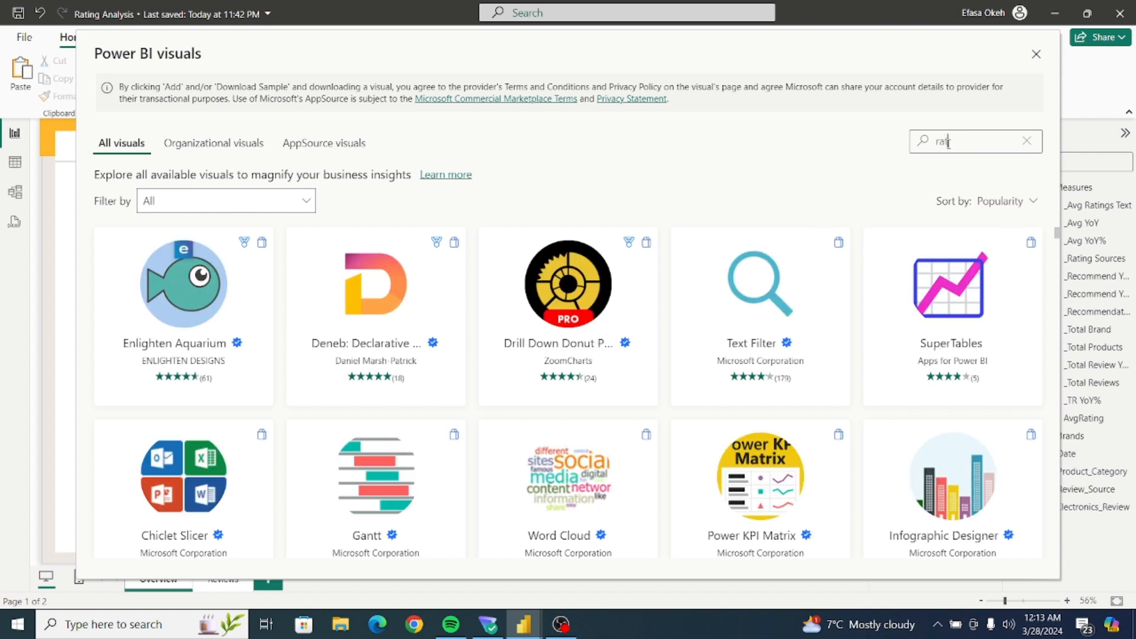
{"action": "type", "text": "ti"}
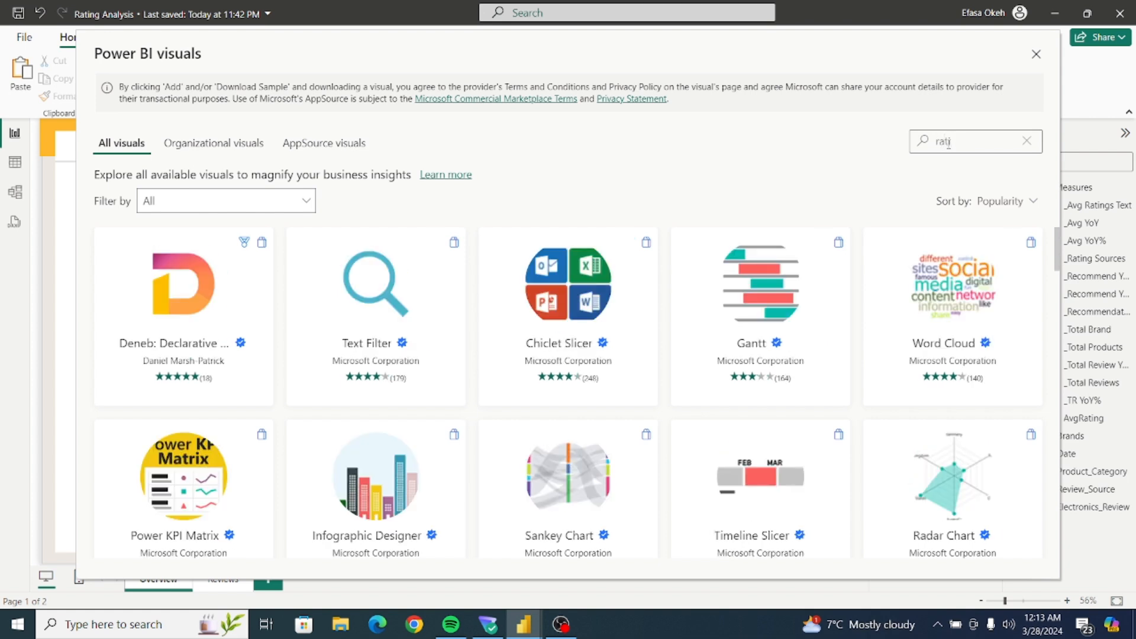
{"action": "type", "text": "n"}
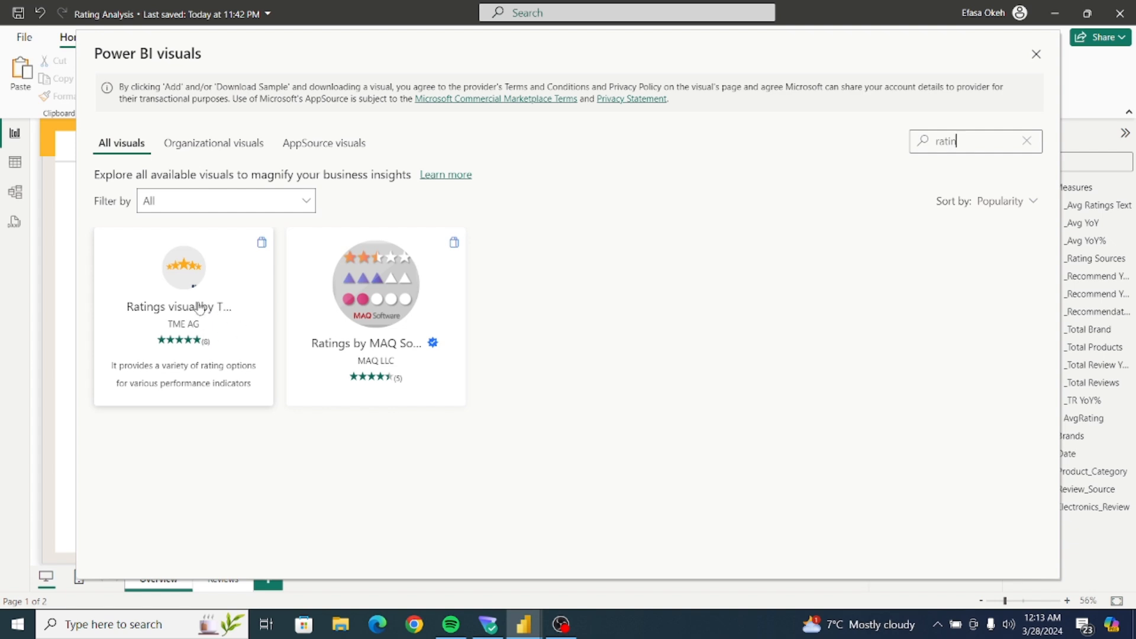
{"action": "left_click", "coordinate": [225, 265]}
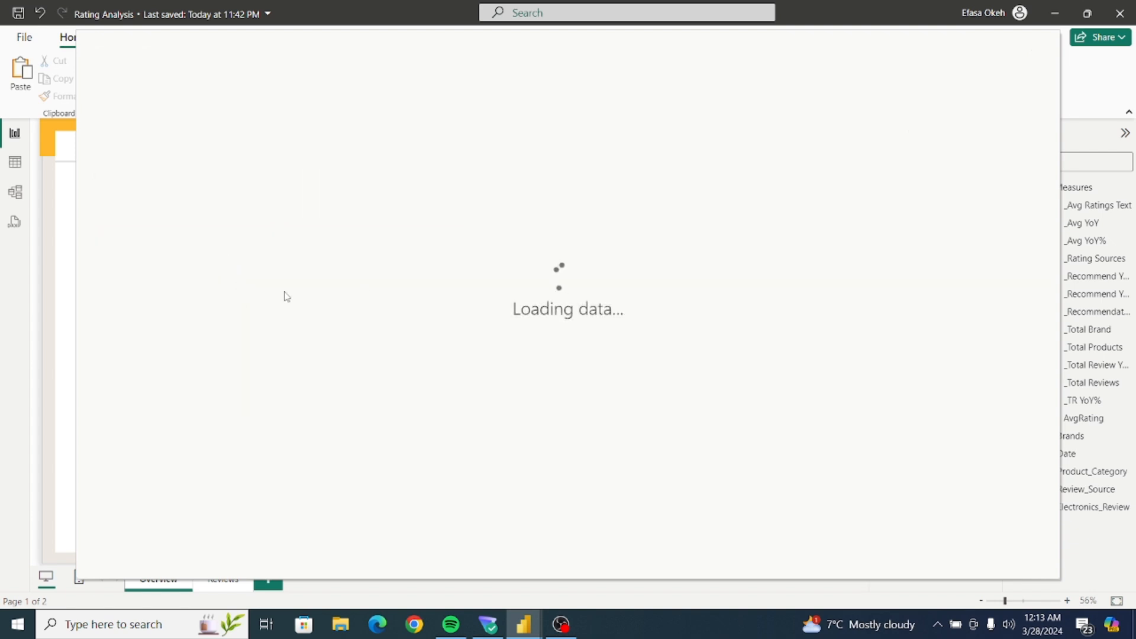
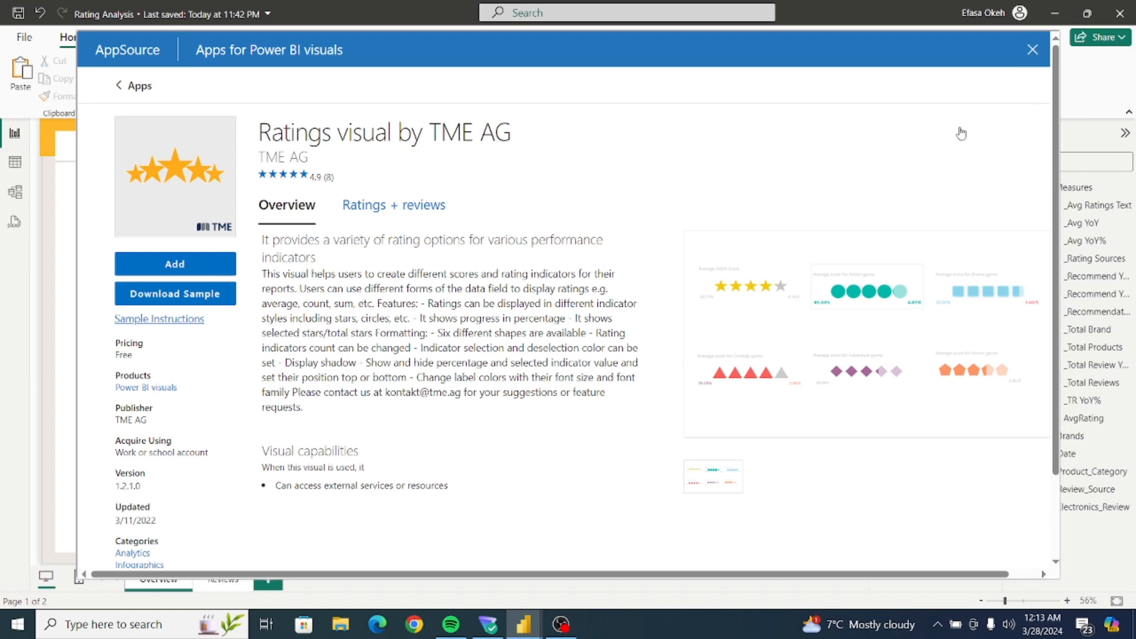
{"action": "left_click", "coordinate": [1032, 50]}
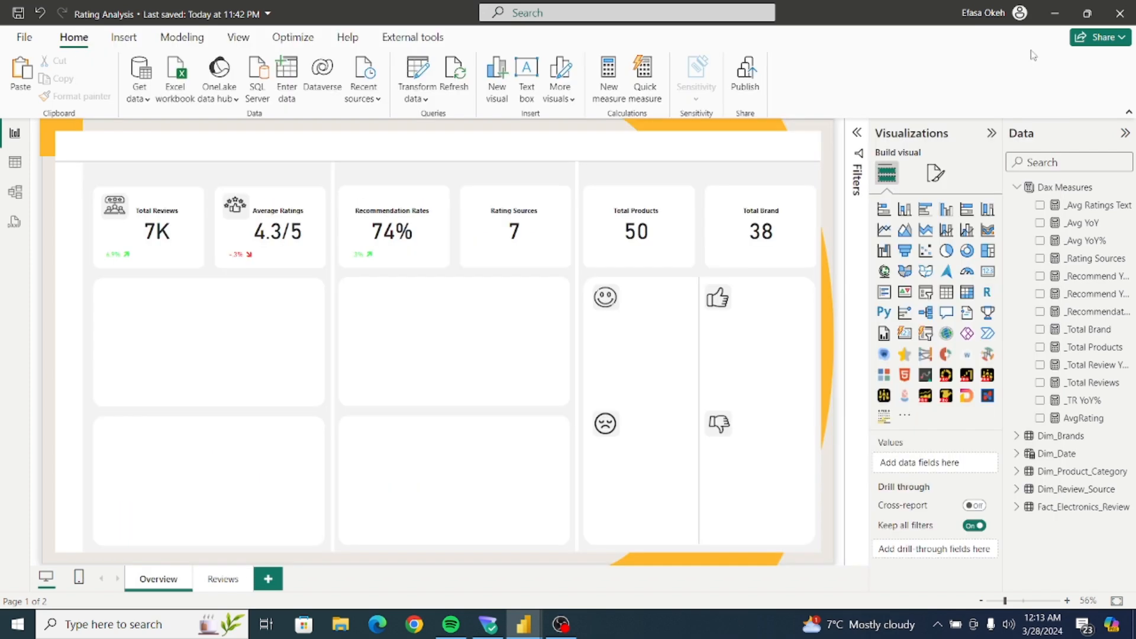
Add a Ratings visual showing AvgRating in the empty area below the Recommendation Rates card and widen it into a horizontal strip.
{"action": "left_click", "coordinate": [903, 354]}
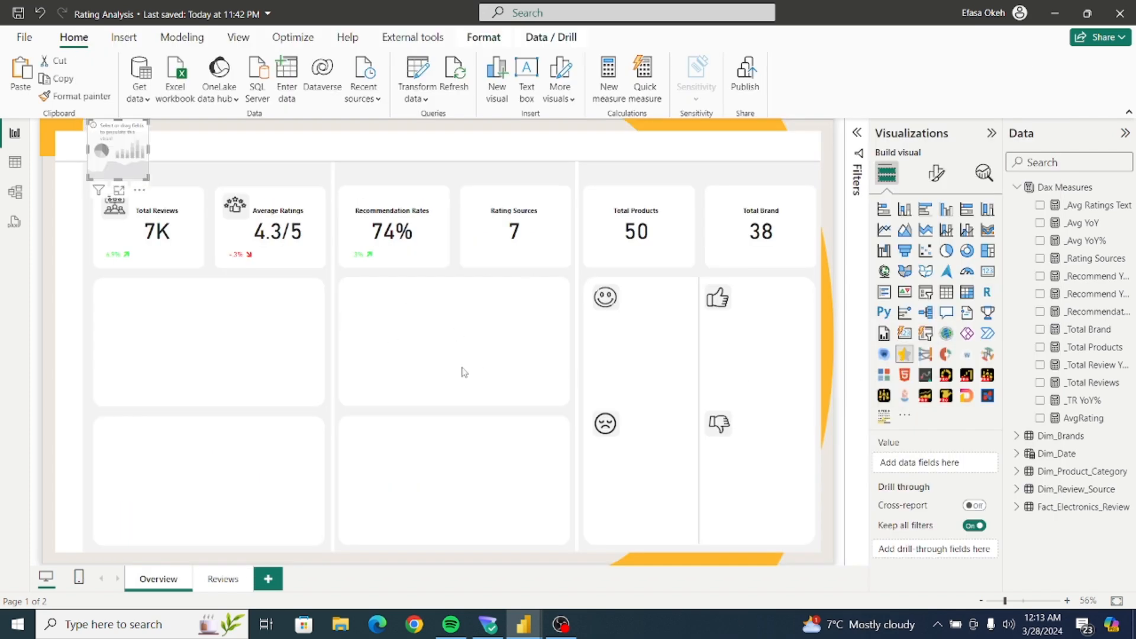
{"action": "left_click_drag", "start_coordinate": [111, 161], "coordinate": [357, 342]}
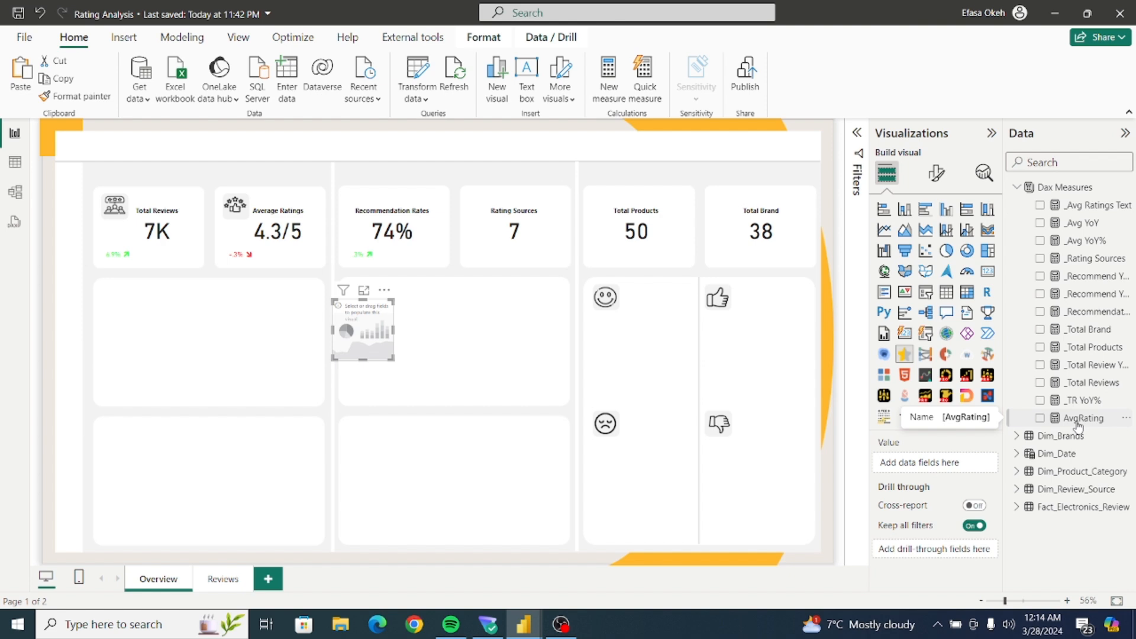
{"action": "left_click", "coordinate": [1041, 419]}
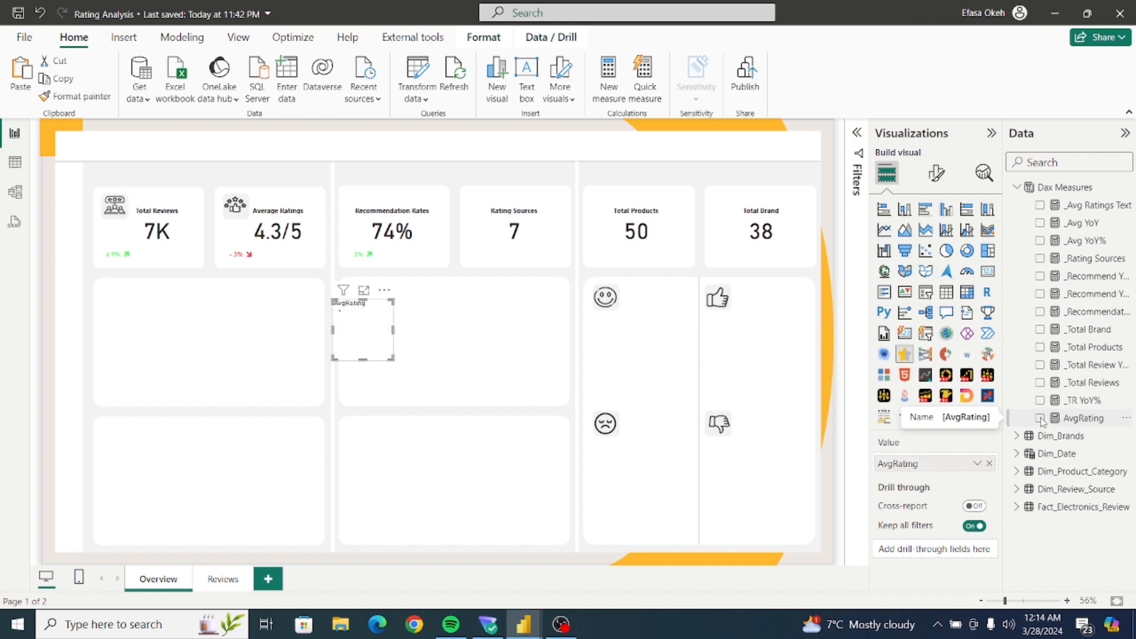
{"action": "left_click_drag", "start_coordinate": [393, 359], "coordinate": [481, 348]}
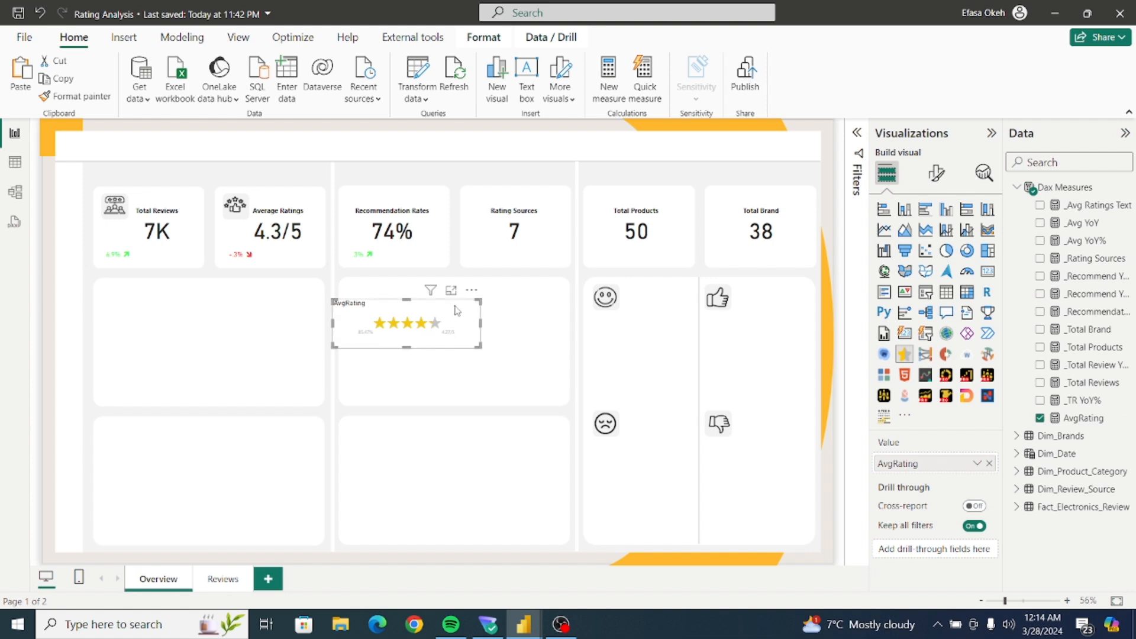
{"action": "left_click_drag", "start_coordinate": [471, 291], "coordinate": [485, 289]}
Turn off the star rating visual's title and hide its percentage and stars value labels.
{"action": "left_click", "coordinate": [937, 173]}
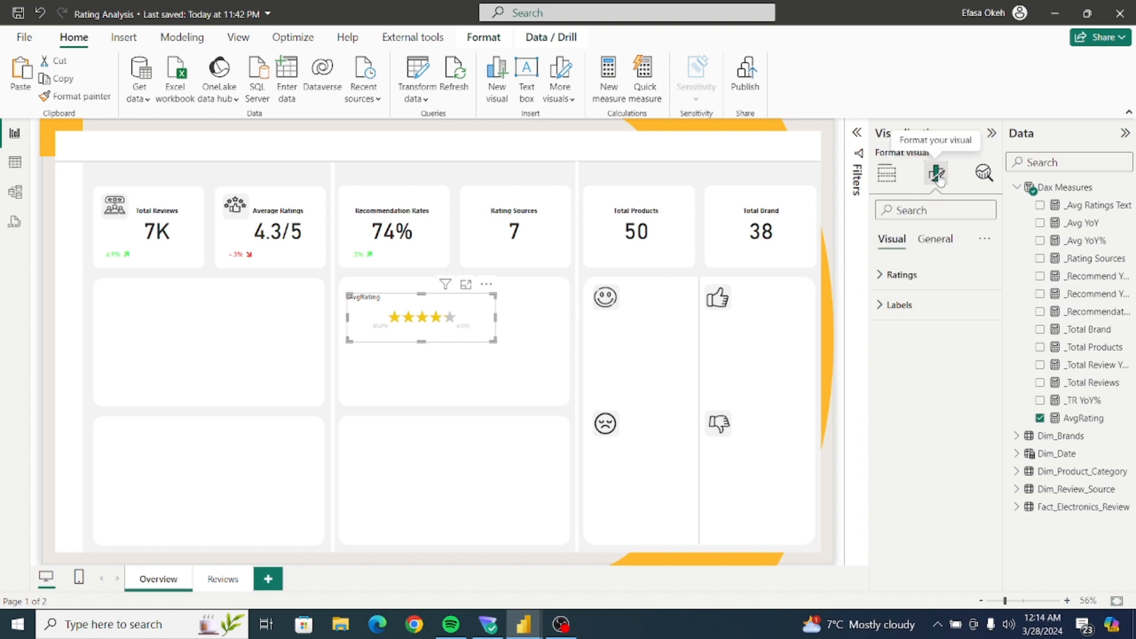
{"action": "left_click", "coordinate": [933, 243]}
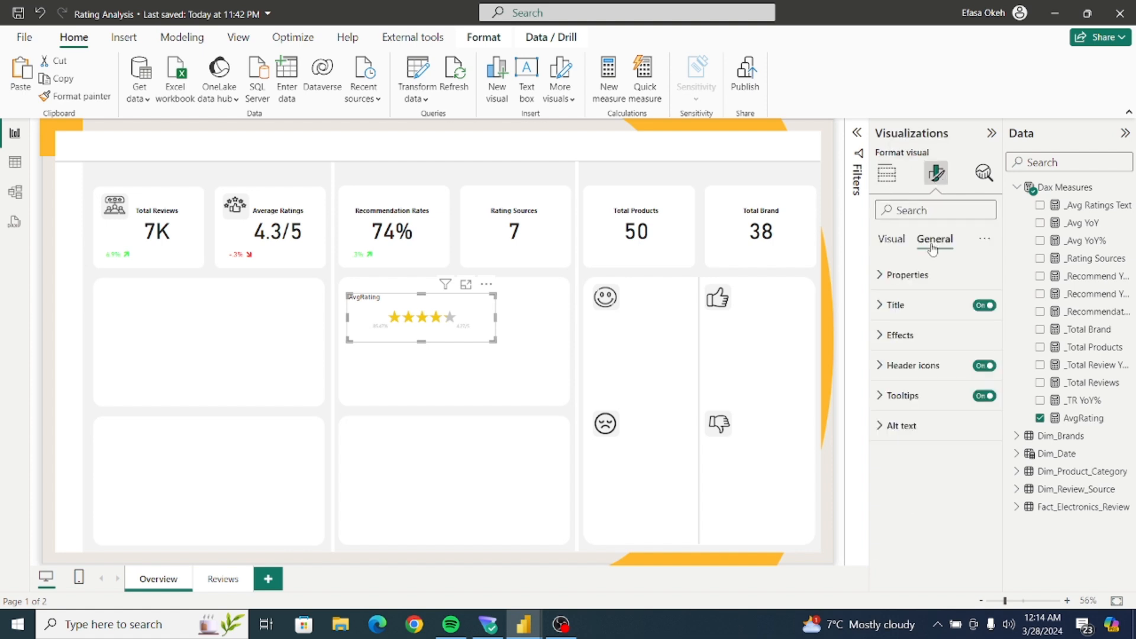
{"action": "left_click", "coordinate": [977, 306]}
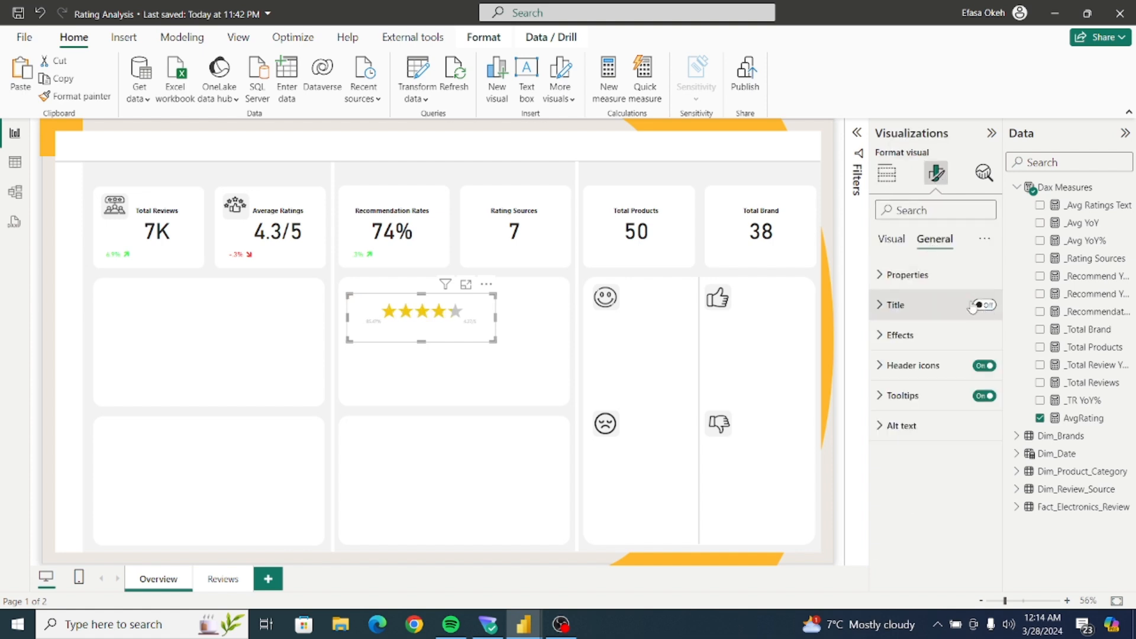
{"action": "left_click", "coordinate": [891, 239]}
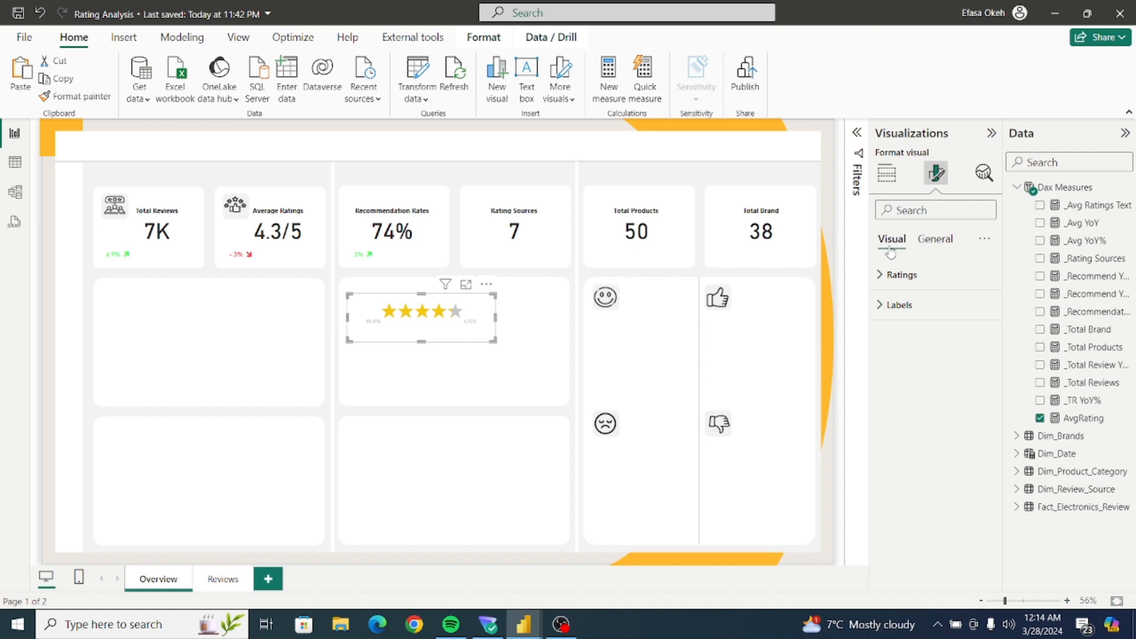
{"action": "left_click", "coordinate": [897, 305]}
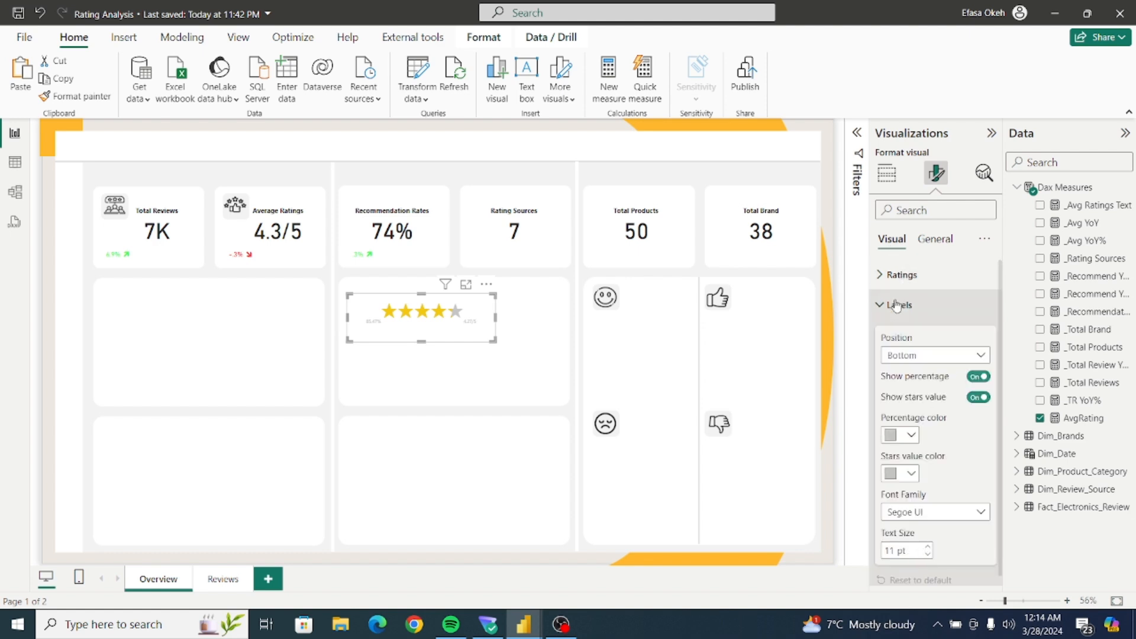
{"action": "left_click", "coordinate": [974, 378]}
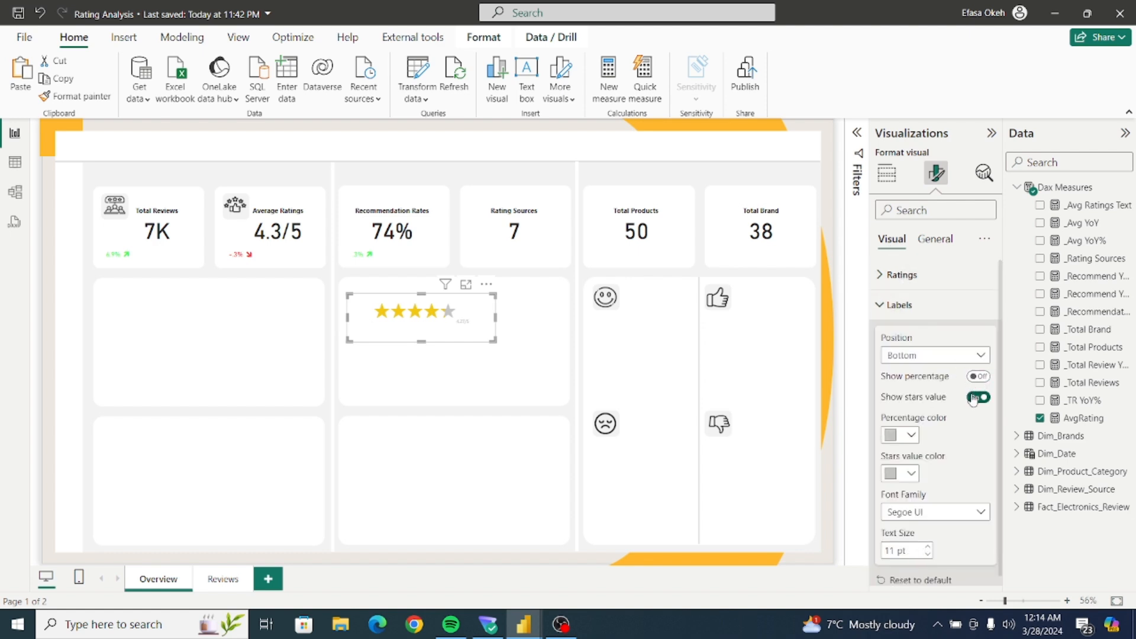
{"action": "left_click", "coordinate": [975, 398]}
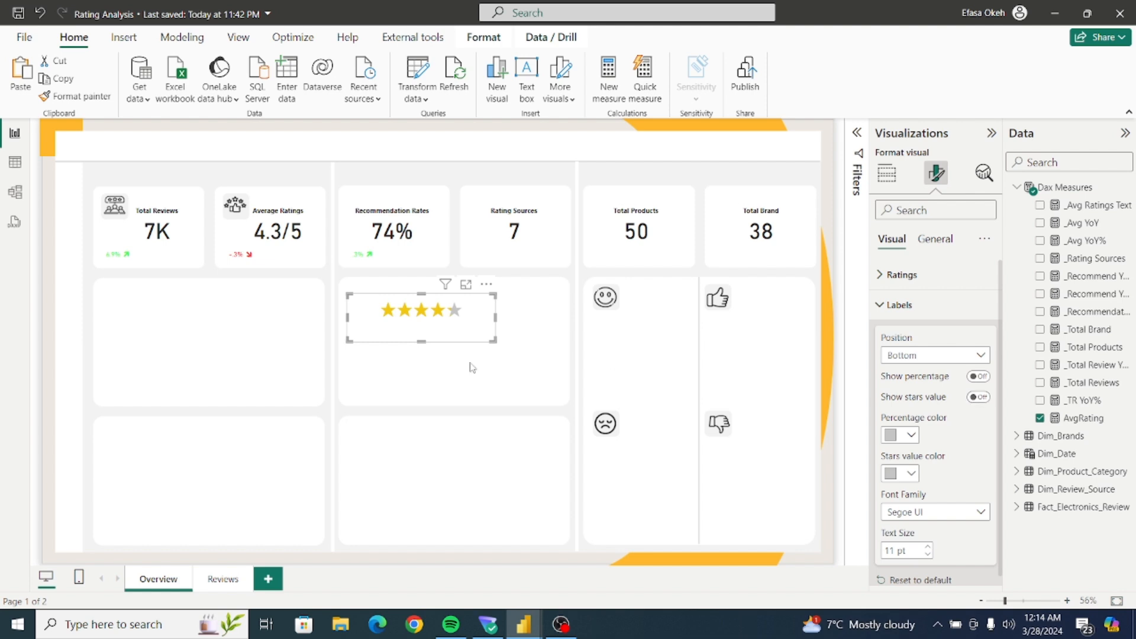
Shrink the star rating visual, place it above the Average Ratings card title, and turn off its background.
{"action": "left_click_drag", "start_coordinate": [494, 341], "coordinate": [429, 317]}
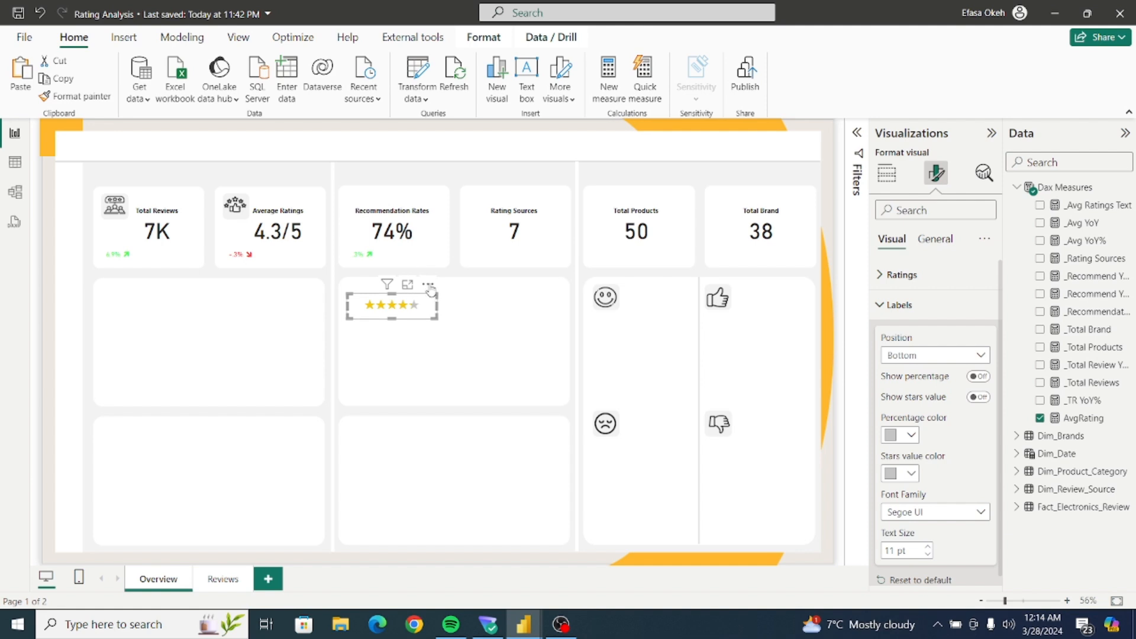
{"action": "left_click_drag", "start_coordinate": [430, 290], "coordinate": [325, 185]}
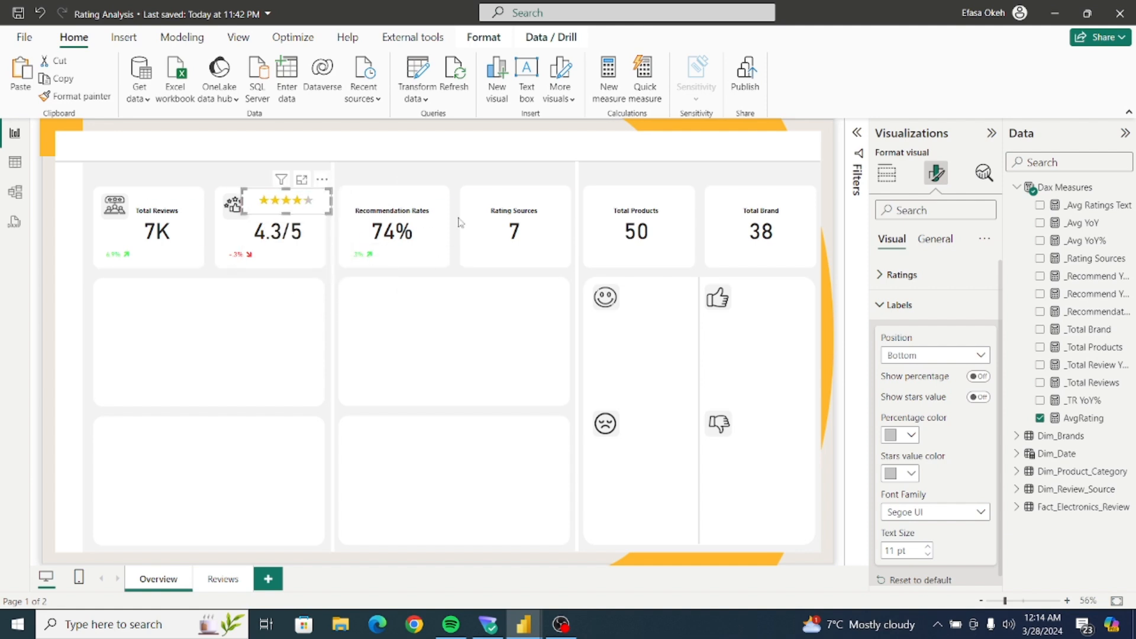
{"action": "left_click", "coordinate": [887, 306]}
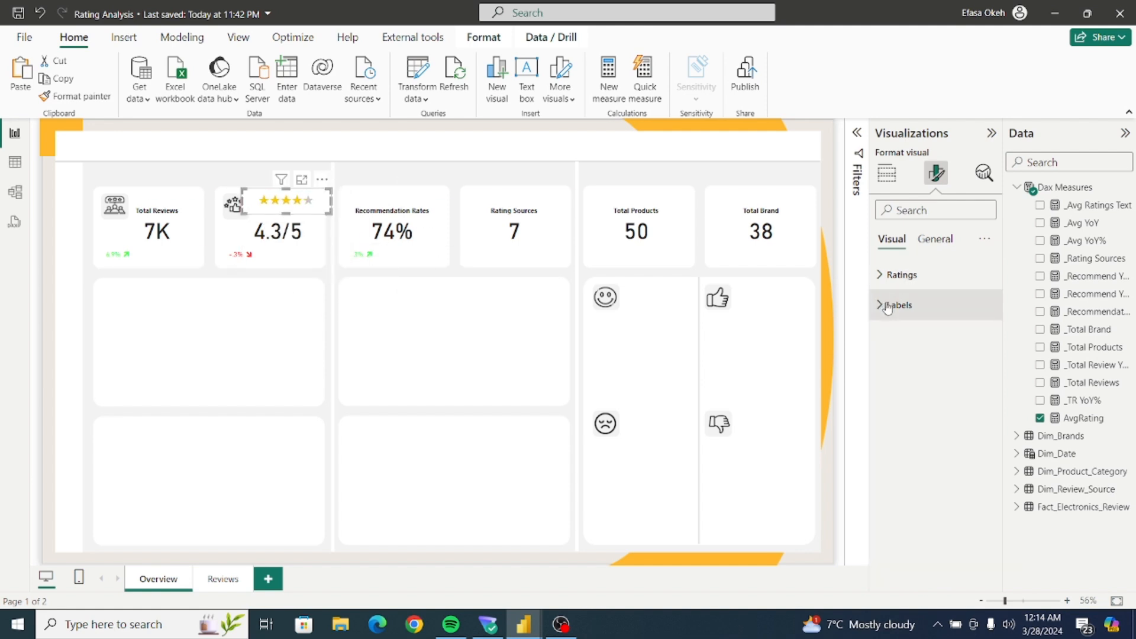
{"action": "left_click", "coordinate": [926, 242]}
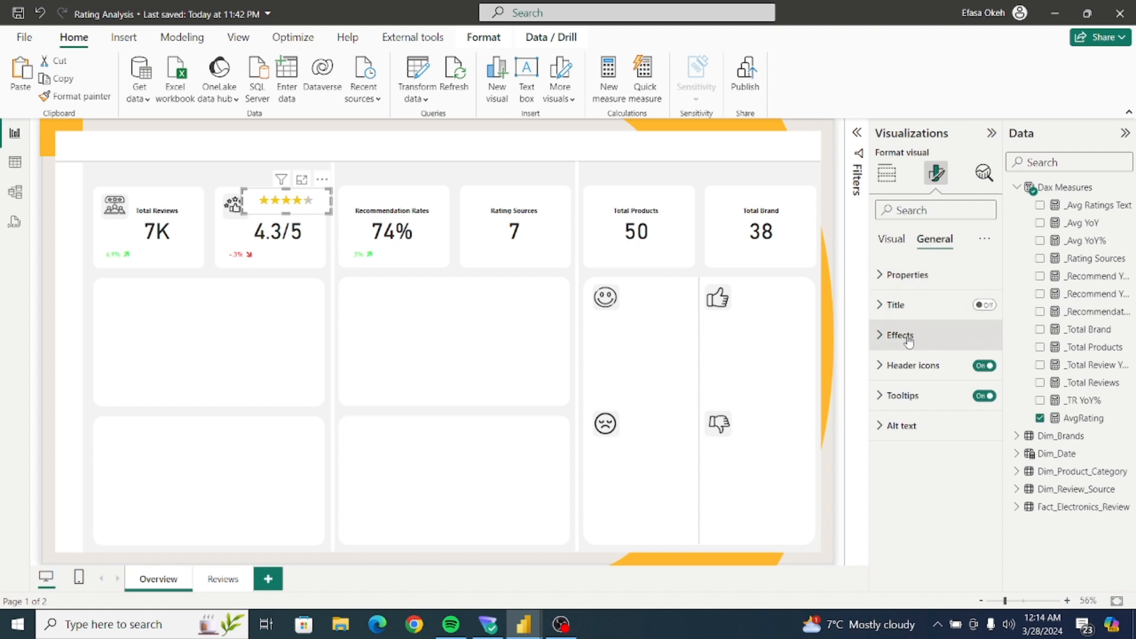
{"action": "left_click", "coordinate": [903, 336]}
{"action": "left_click", "coordinate": [977, 371]}
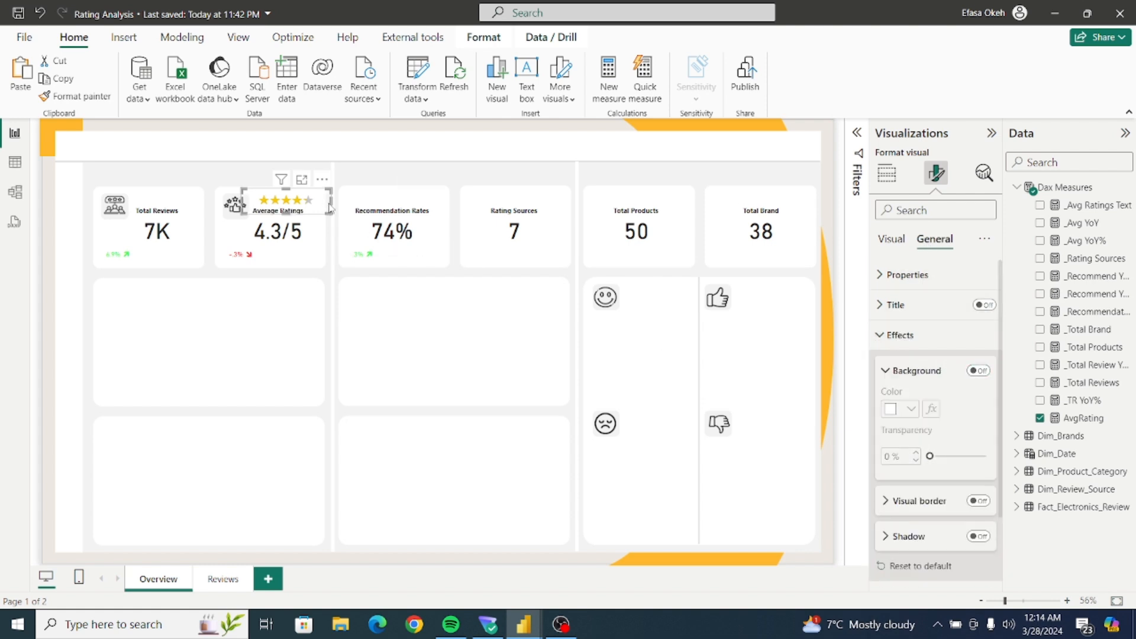
Narrow and nudge the star rating visual so it fits within the Average Ratings card, and deselect it.
{"action": "left_click_drag", "start_coordinate": [331, 201], "coordinate": [323, 202]}
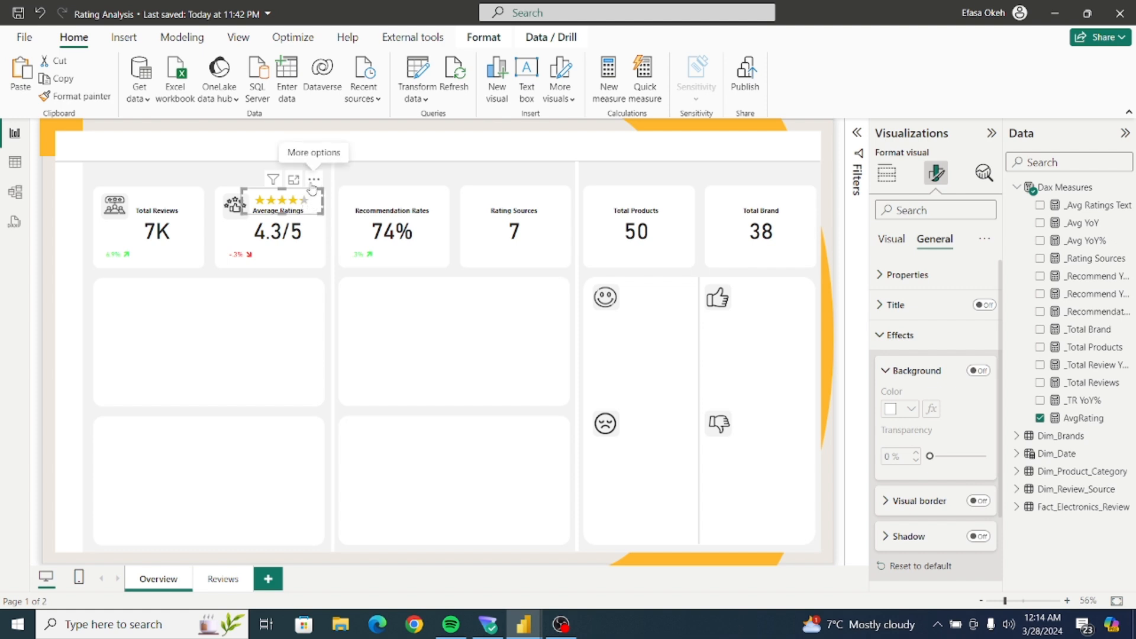
{"action": "left_click_drag", "start_coordinate": [311, 193], "coordinate": [313, 189]}
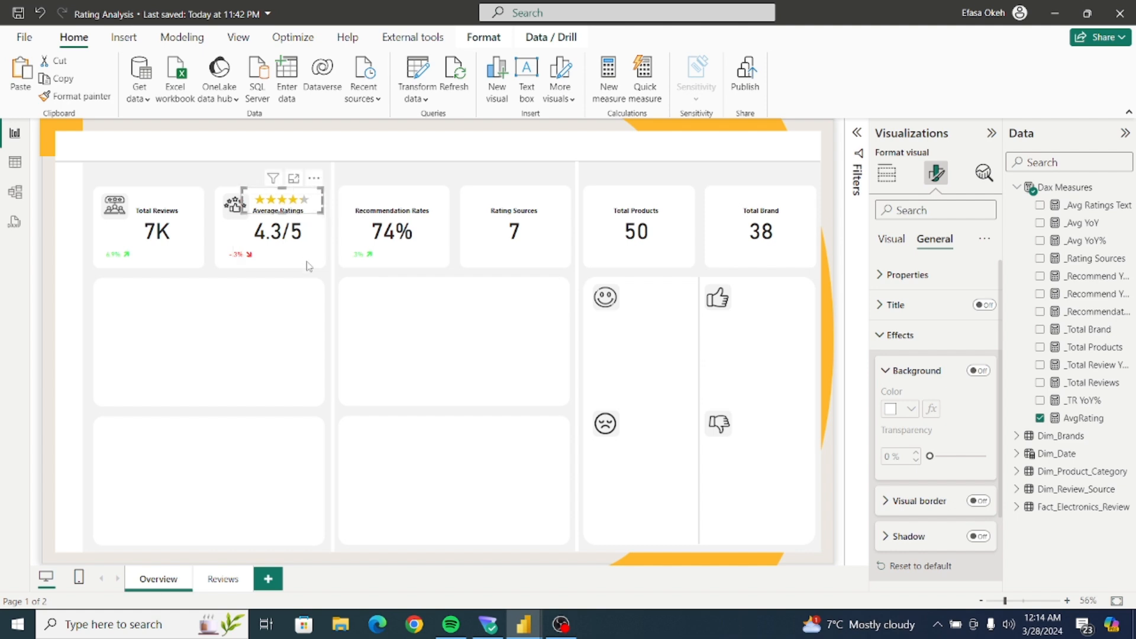
{"action": "left_click", "coordinate": [306, 290]}
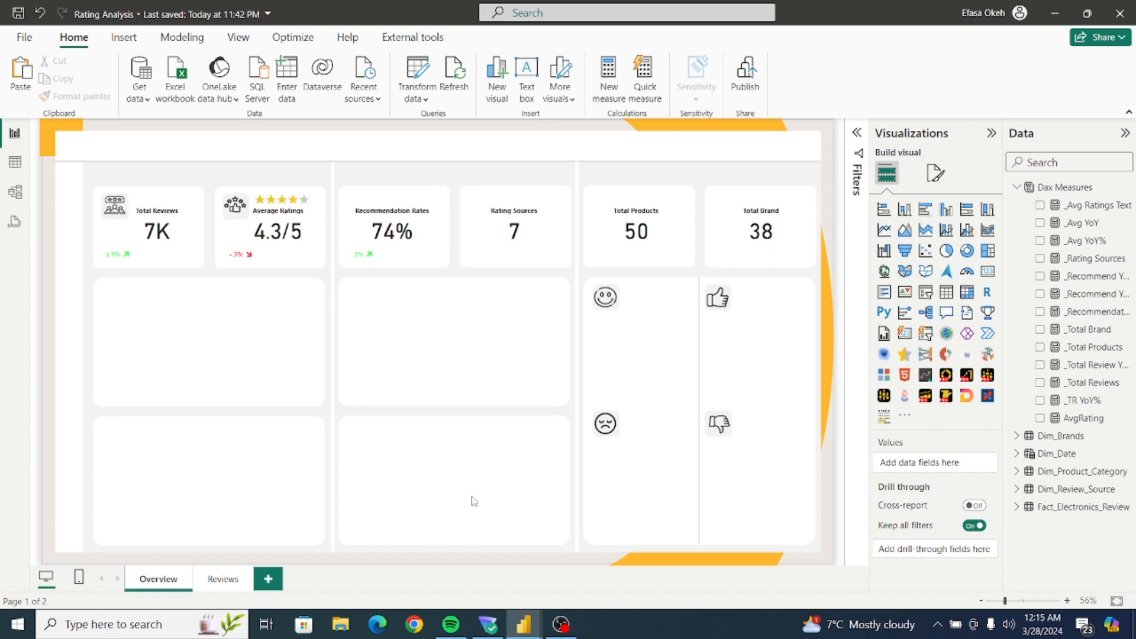
In the Electronics Rating report, open the _Rating % measure used by the rating distribution chart and copy its whole DAX formula.
{"action": "mouse_move", "coordinate": [524, 624]}
{"action": "left_click", "coordinate": [446, 559]}
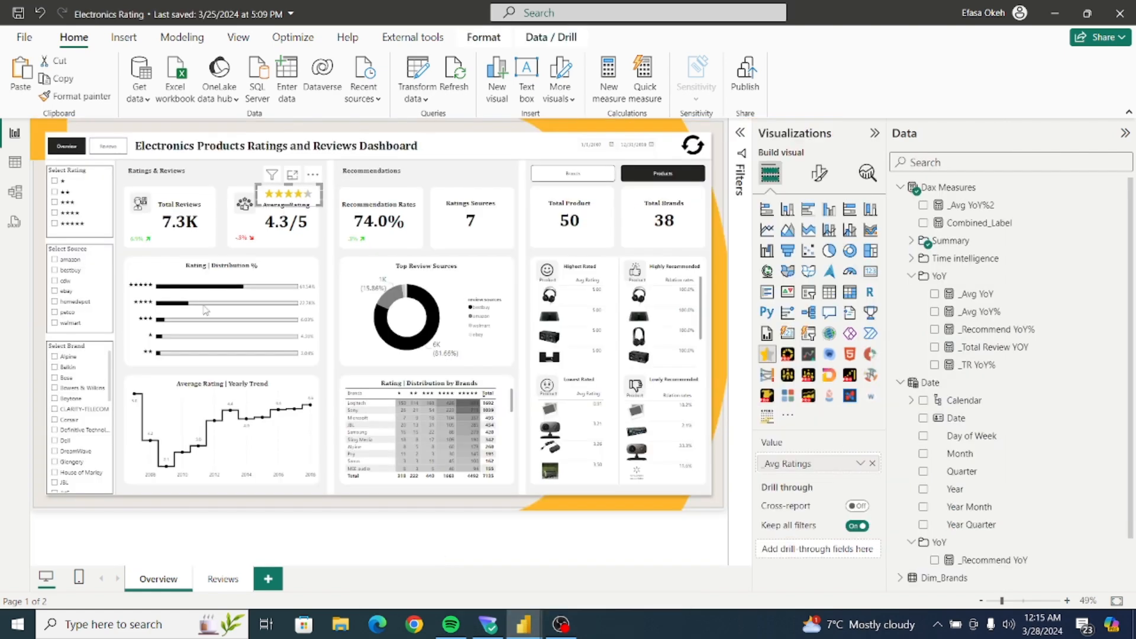
{"action": "left_click", "coordinate": [199, 276]}
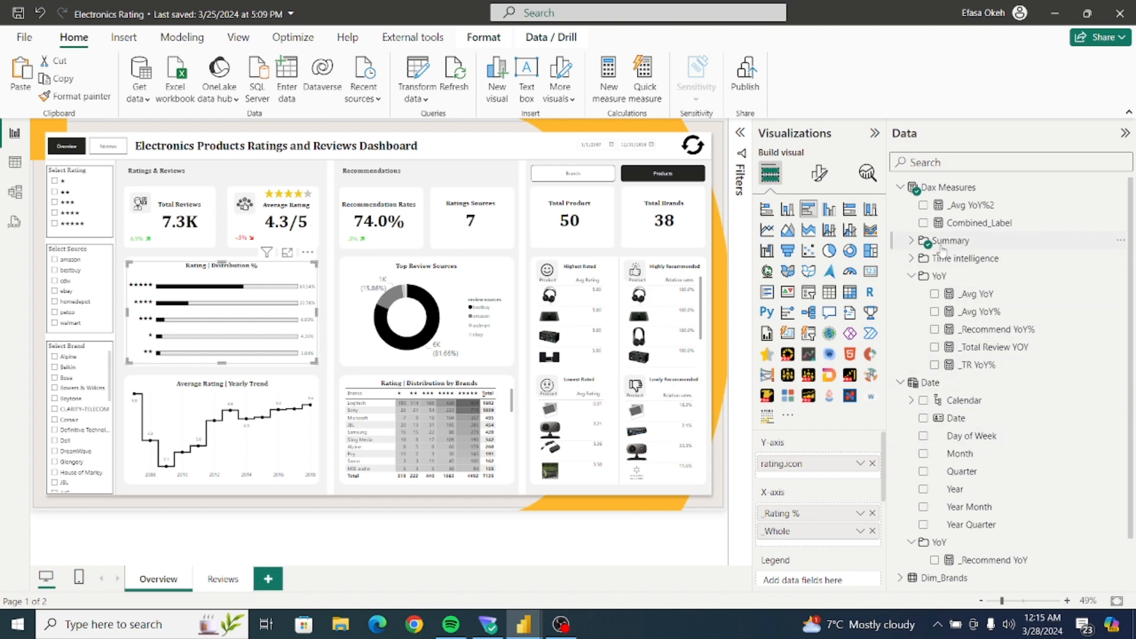
{"action": "left_click", "coordinate": [913, 241]}
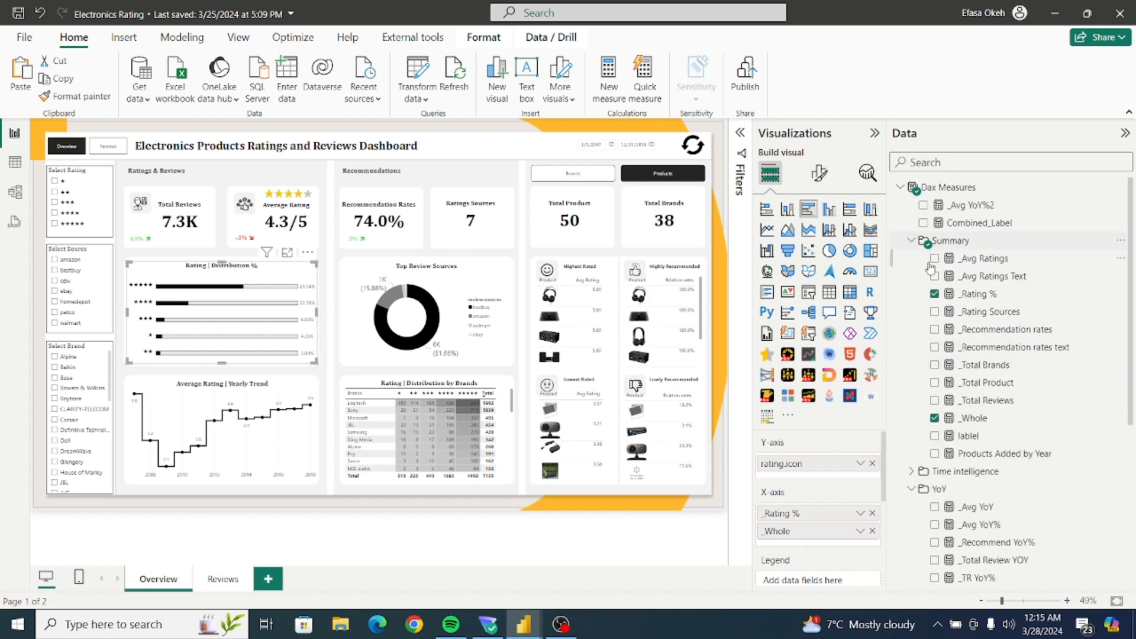
{"action": "left_click", "coordinate": [978, 295]}
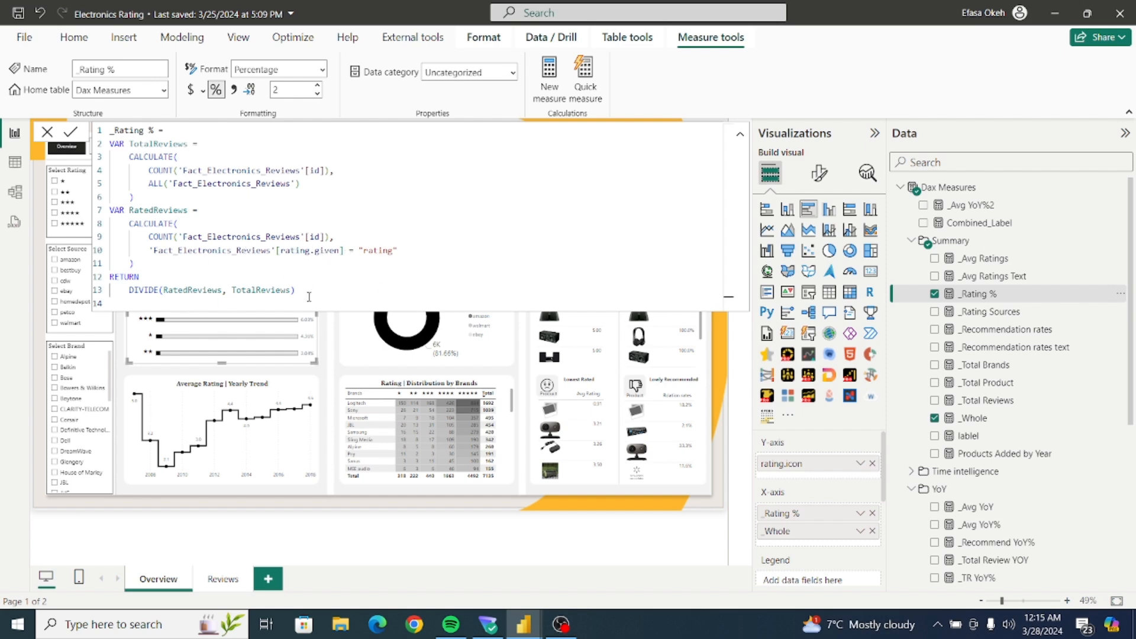
{"action": "left_click_drag", "start_coordinate": [308, 296], "coordinate": [110, 130]}
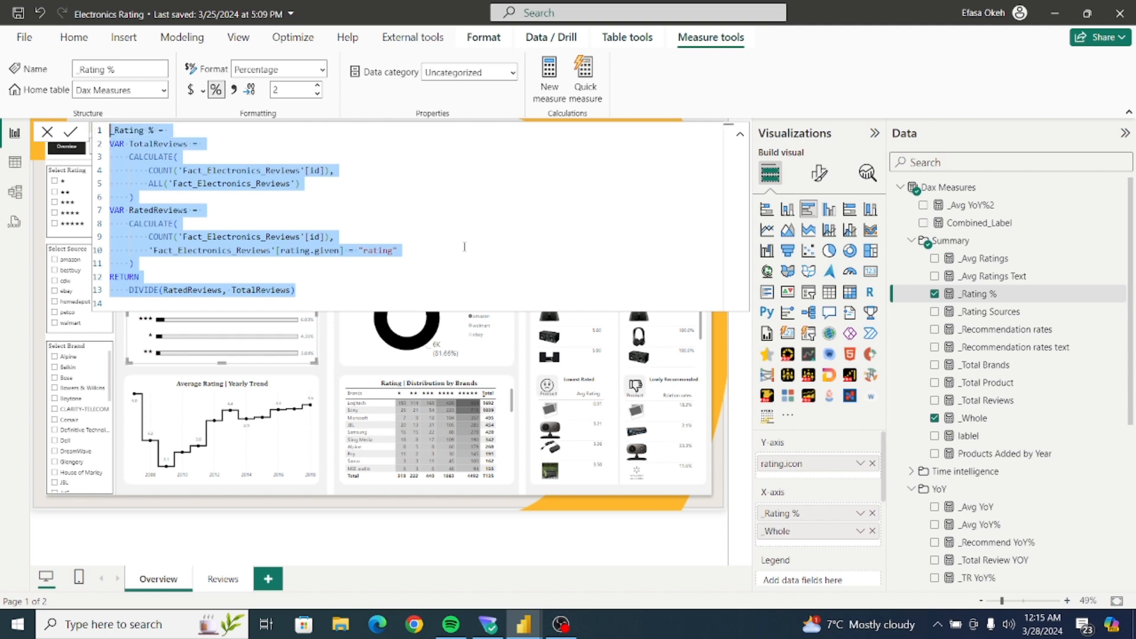
Switch to the Rating Analysis report and start a new measure in the Dax Measures table with the copied _Rating % formula.
{"action": "mouse_move", "coordinate": [516, 623]}
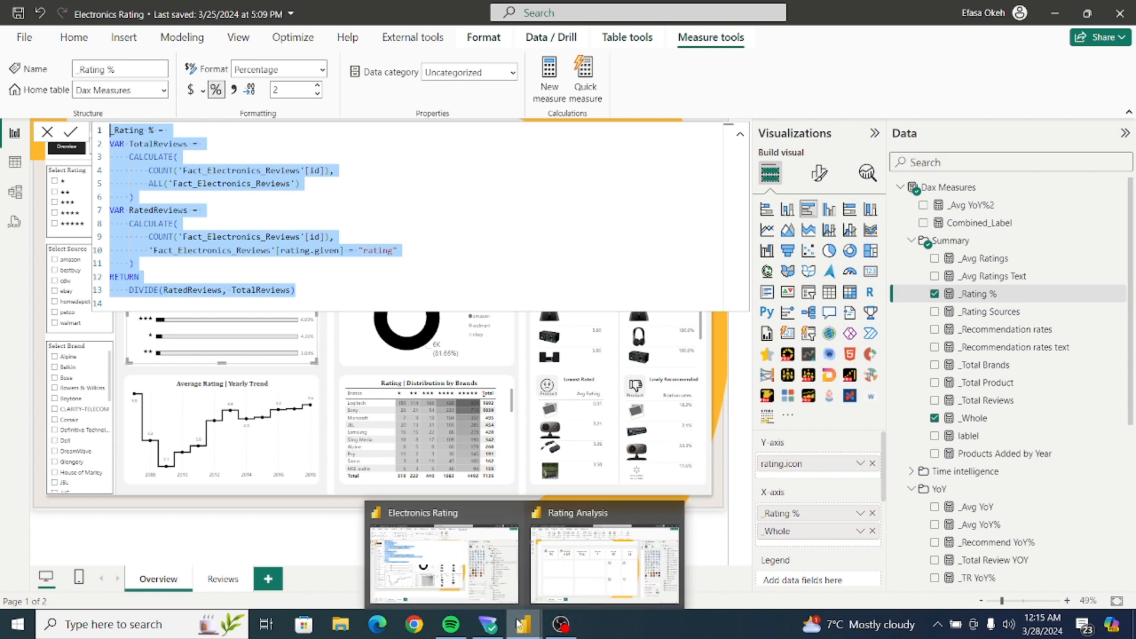
{"action": "left_click", "coordinate": [568, 576]}
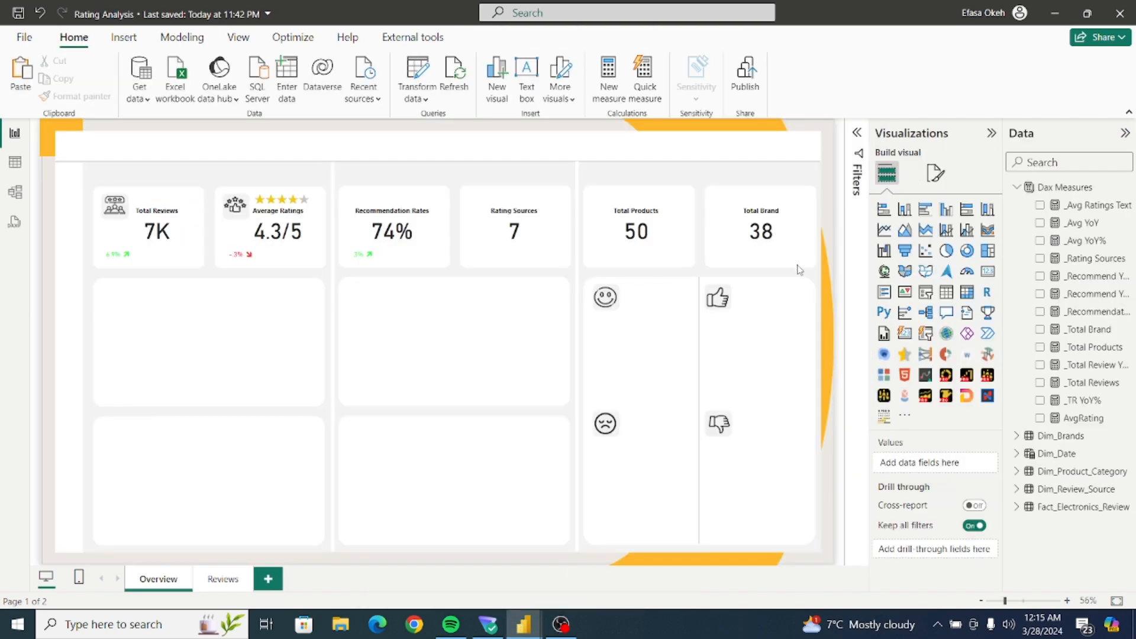
{"action": "left_click", "coordinate": [1065, 188]}
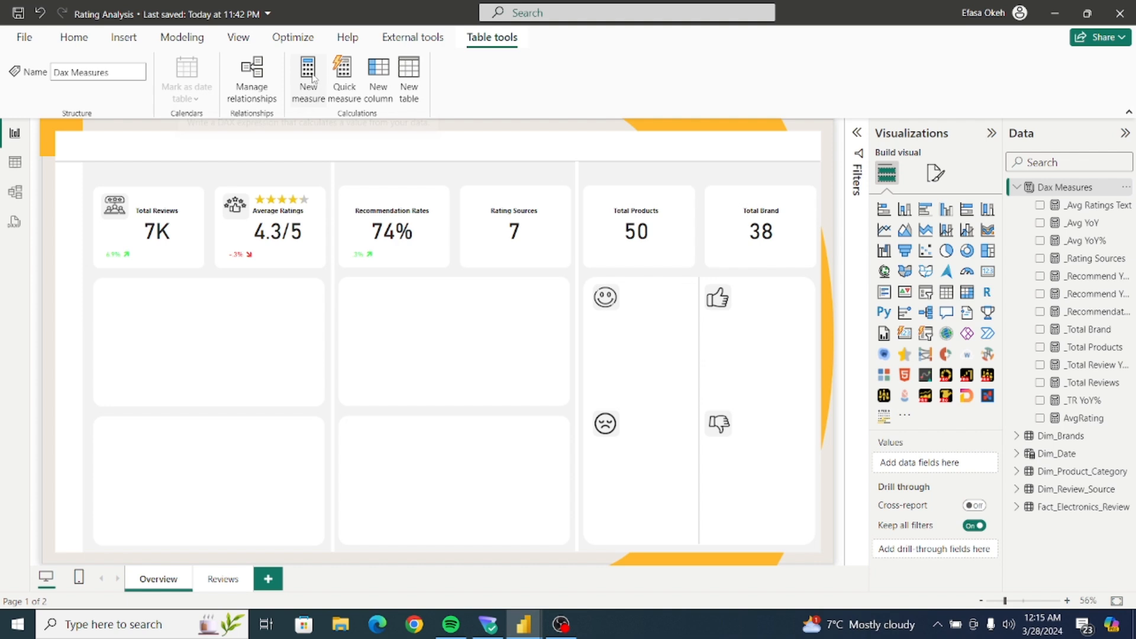
{"action": "left_click", "coordinate": [314, 75]}
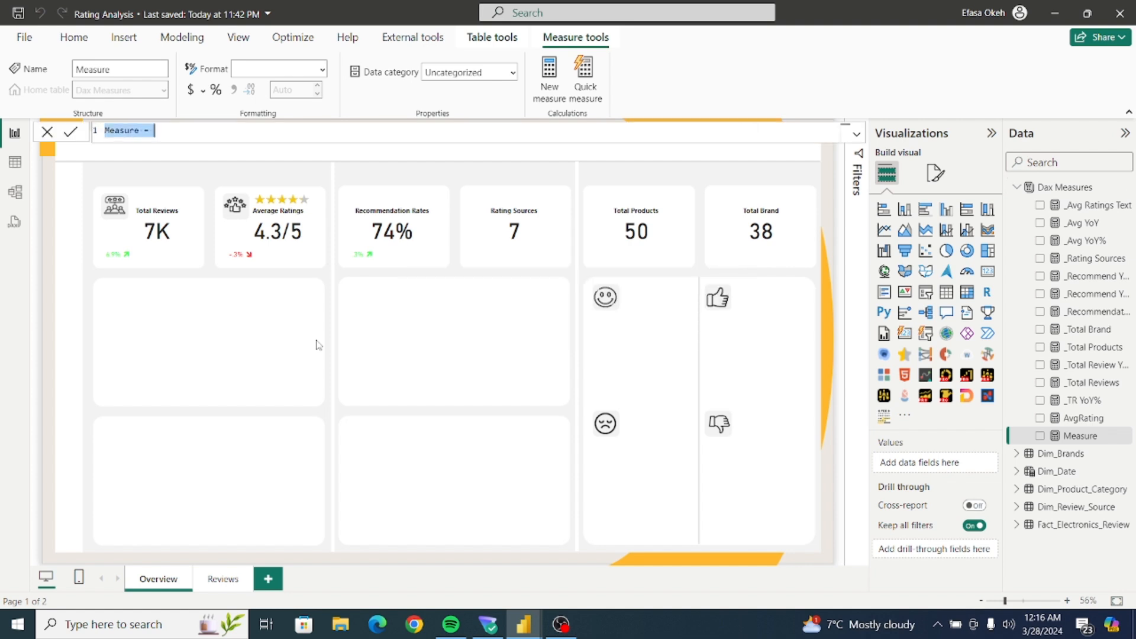
{"action": "type", "text": "_Rating % = VAR TotalReviews =     CALCULATE(         COUNT('Fact_Electronics_Reviews'[id]),         ALL('Fact_Electronics_Reviews')     ) VAR RatedReviews =     CALCULATE(         COUNT('Fact_Electronics_Reviews'[id]),         'Fact_Electronics_Reviews'[rating_given] = \"rating\"     ) RETURN     DIVIDE(RatedReviews, TotalReviews)"}
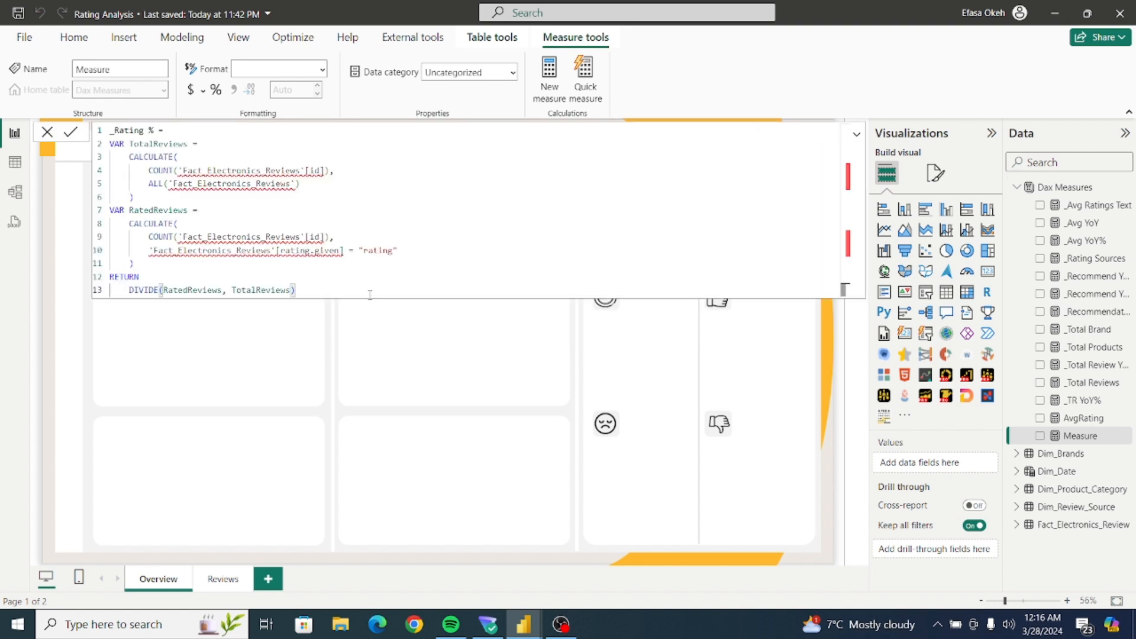
Correct every table reference in the _Rating % formula to 'Fact_Electronics_Review' and commit the measure.
{"action": "left_click", "coordinate": [299, 170]}
{"action": "key", "text": "BackSpace"}
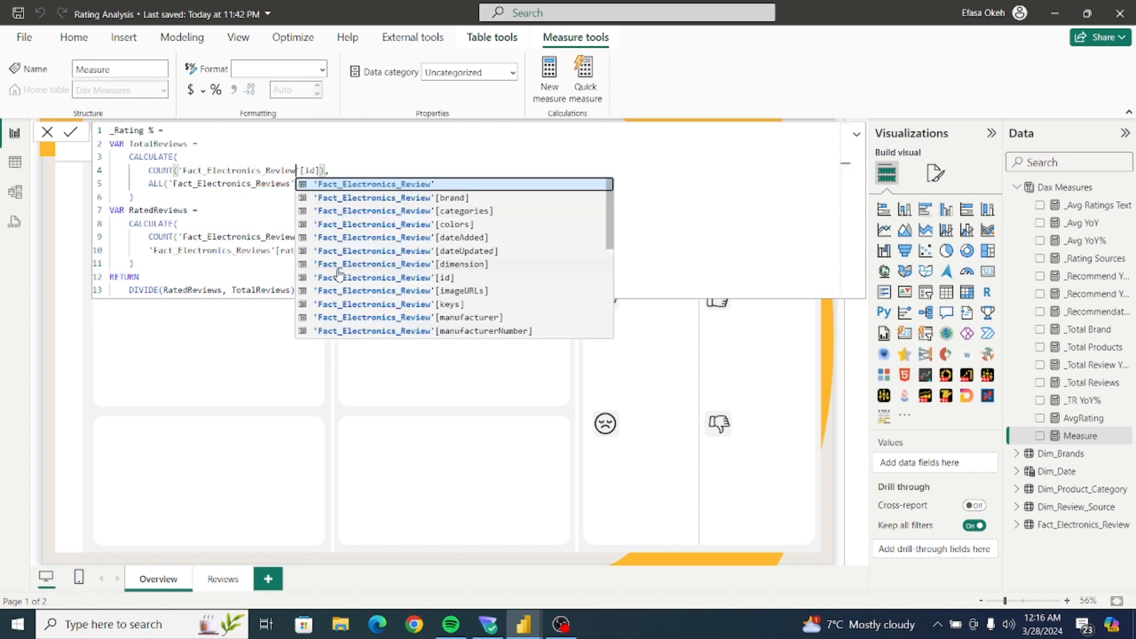
{"action": "left_click", "coordinate": [268, 203]}
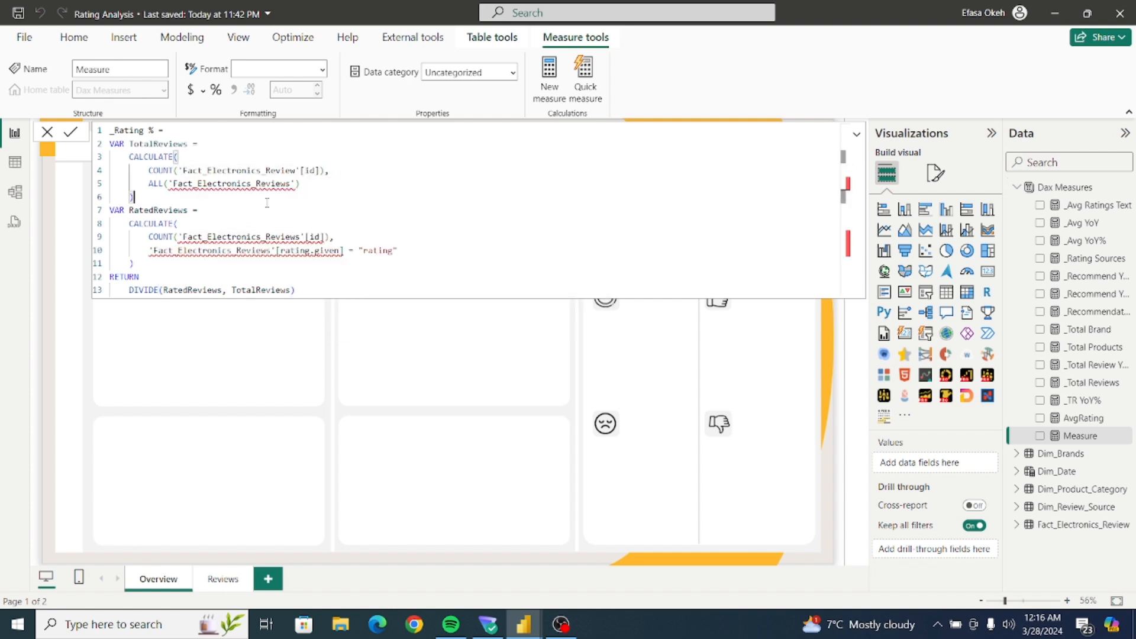
{"action": "left_click", "coordinate": [291, 184]}
{"action": "key", "text": "BackSpace"}
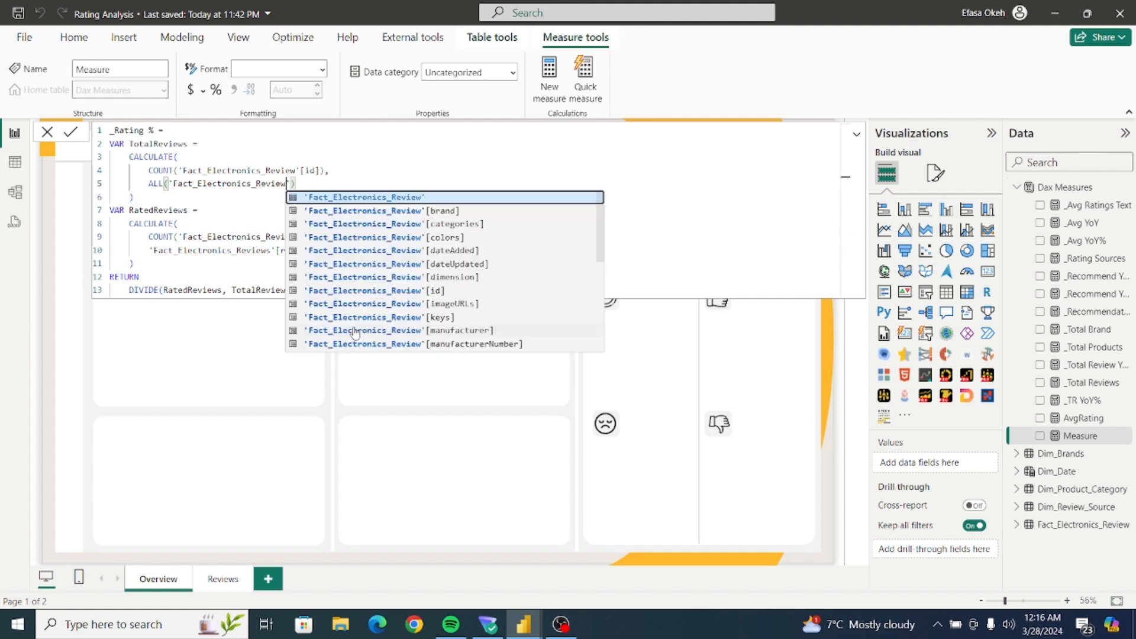
{"action": "left_click", "coordinate": [267, 203]}
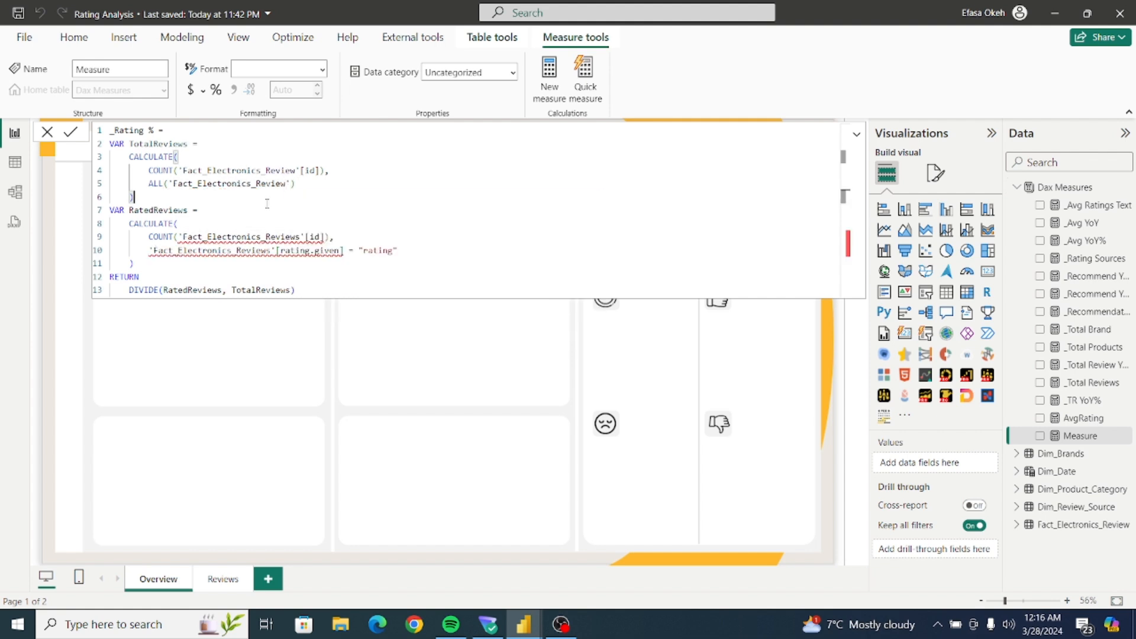
{"action": "double_click", "coordinate": [299, 236]}
{"action": "key", "text": "BackSpace"}
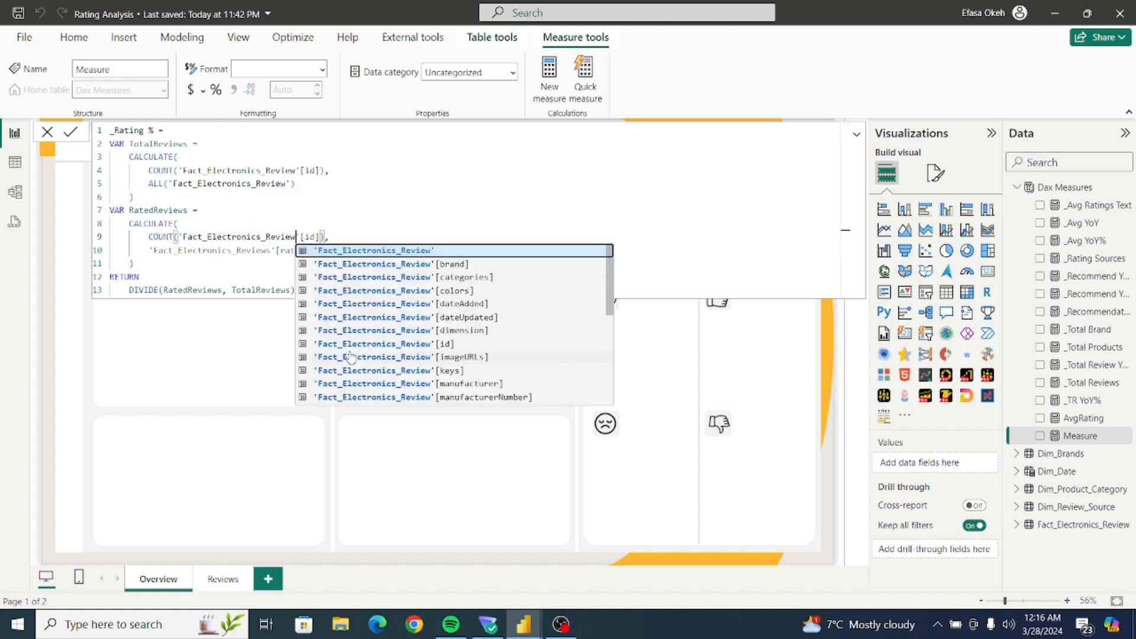
{"action": "left_click", "coordinate": [271, 250]}
{"action": "double_click", "coordinate": [271, 251]}
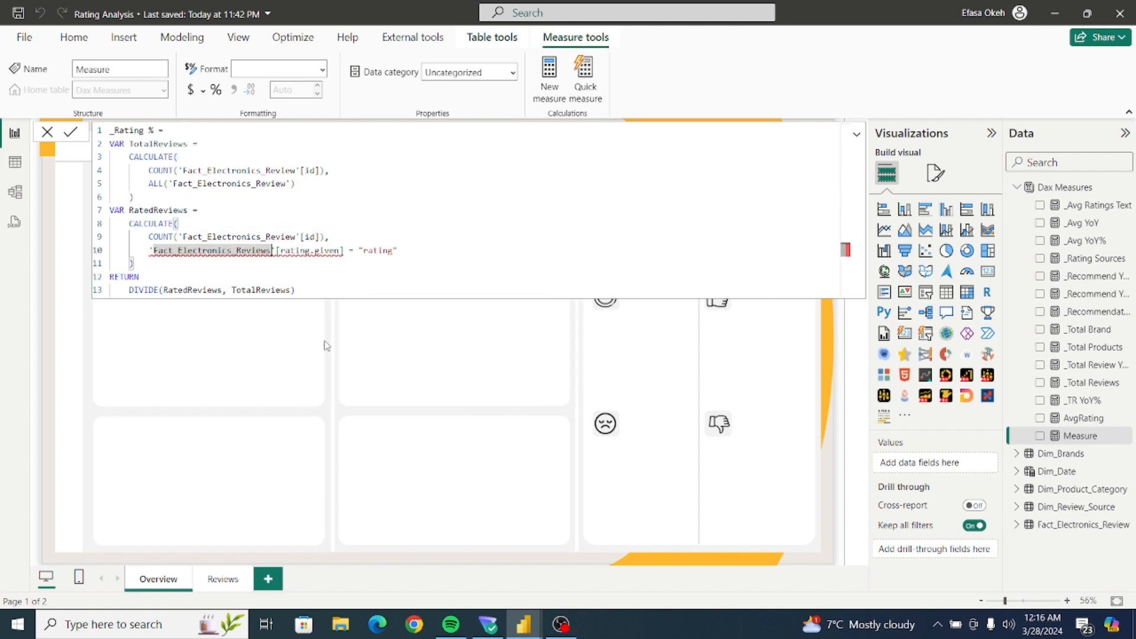
{"action": "key", "text": "BackSpace"}
{"action": "double_click", "coordinate": [124, 276]}
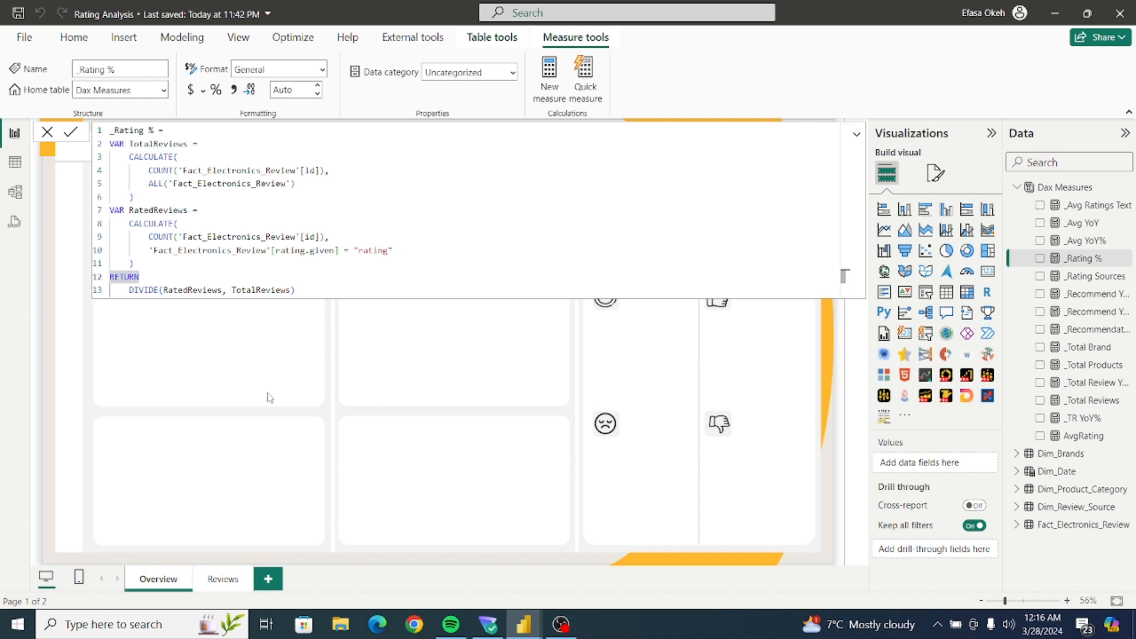
Add a stacked bar chart and fit it into the empty card below Total Reviews and Average Ratings.
{"action": "left_click", "coordinate": [391, 388]}
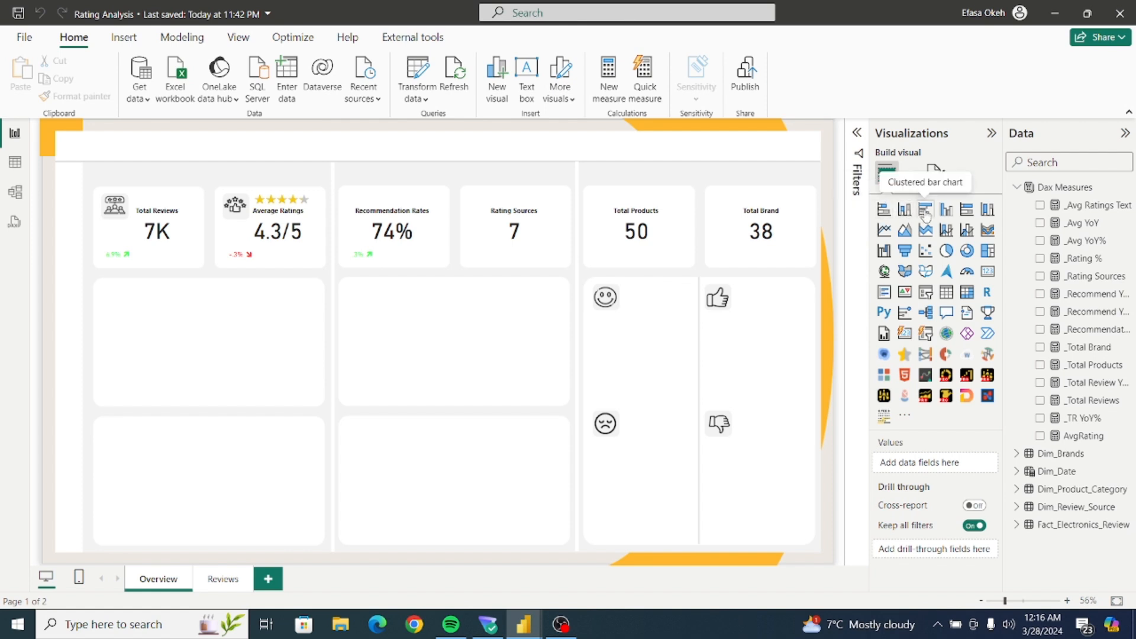
{"action": "left_click", "coordinate": [886, 211]}
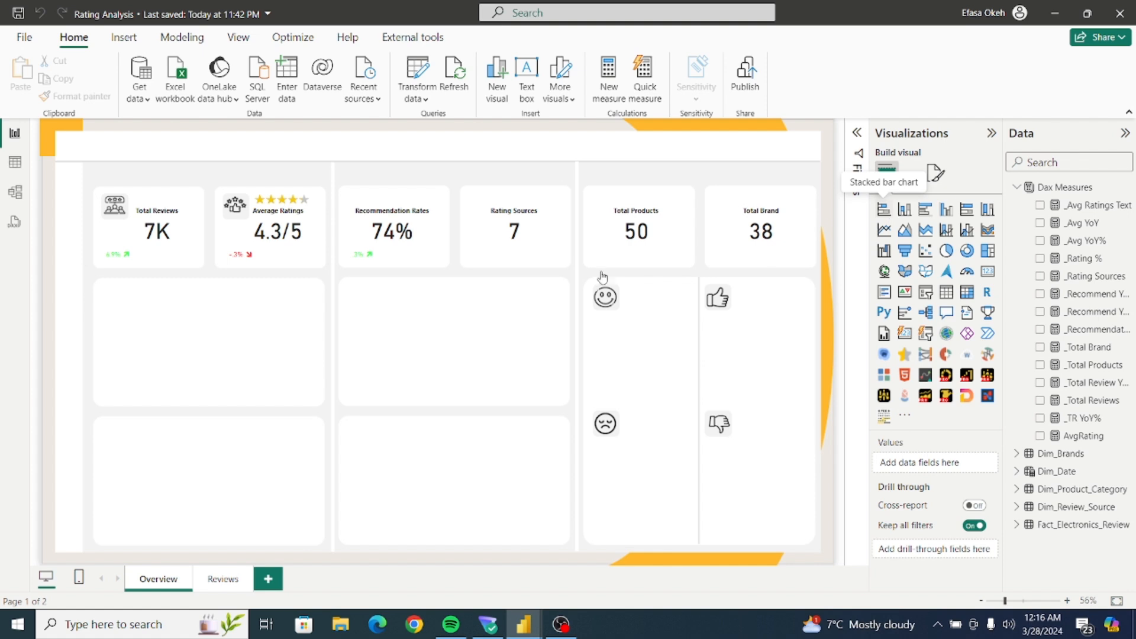
{"action": "left_click_drag", "start_coordinate": [140, 171], "coordinate": [311, 401]}
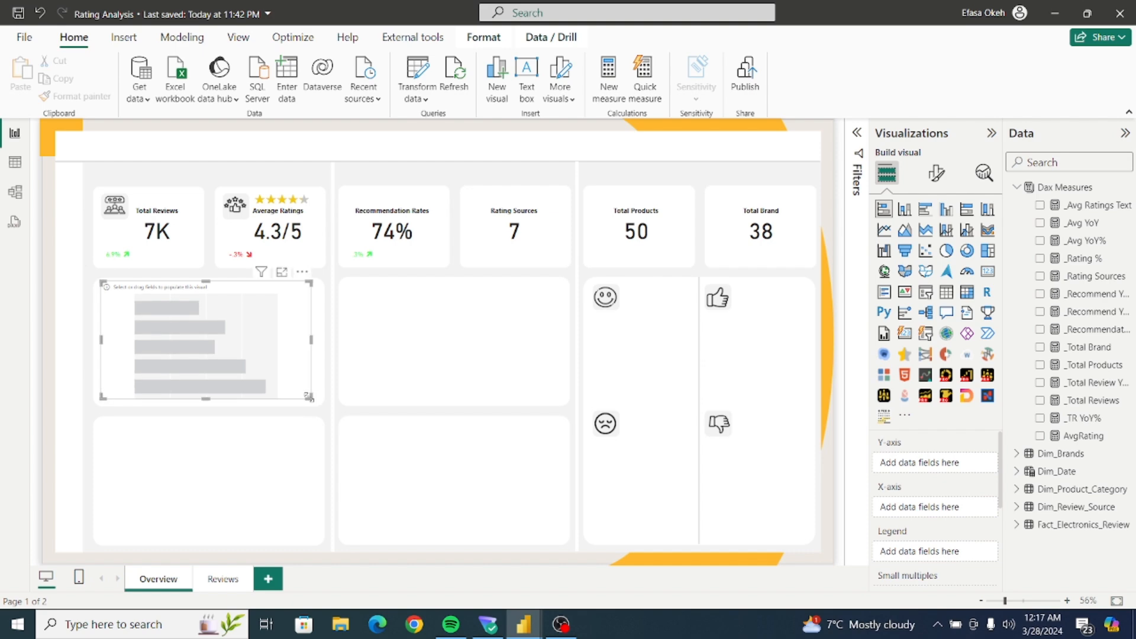
Put rating.icon from the Fact_Electronics_Review table on the bar chart's Y-axis.
{"action": "left_click", "coordinate": [1017, 187]}
{"action": "left_click", "coordinate": [1017, 188]}
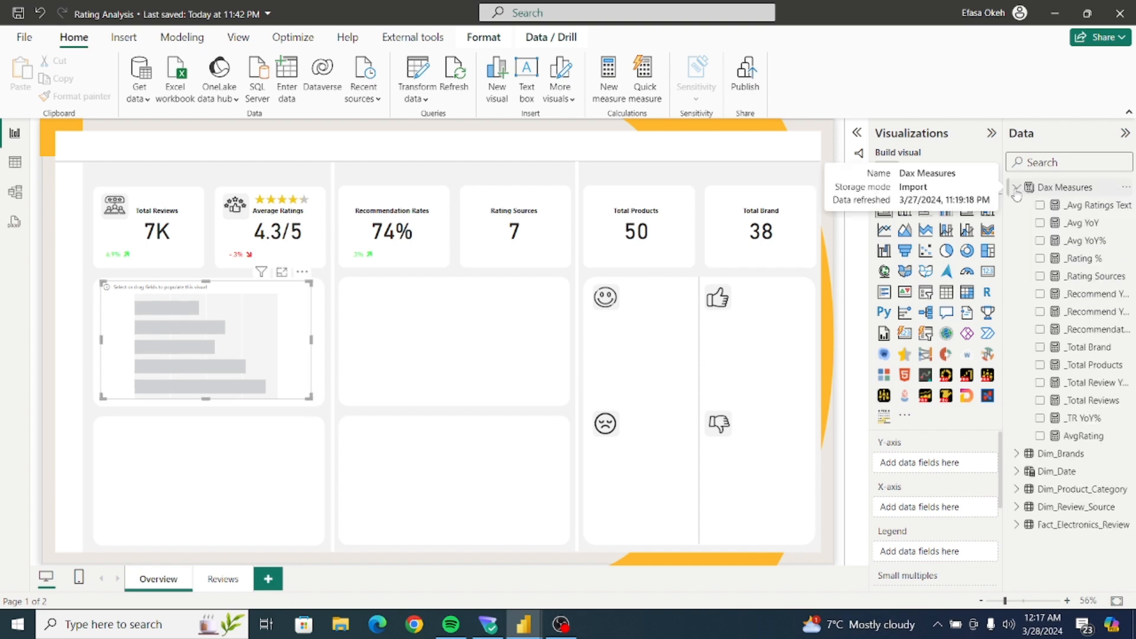
{"action": "left_click", "coordinate": [1017, 188]}
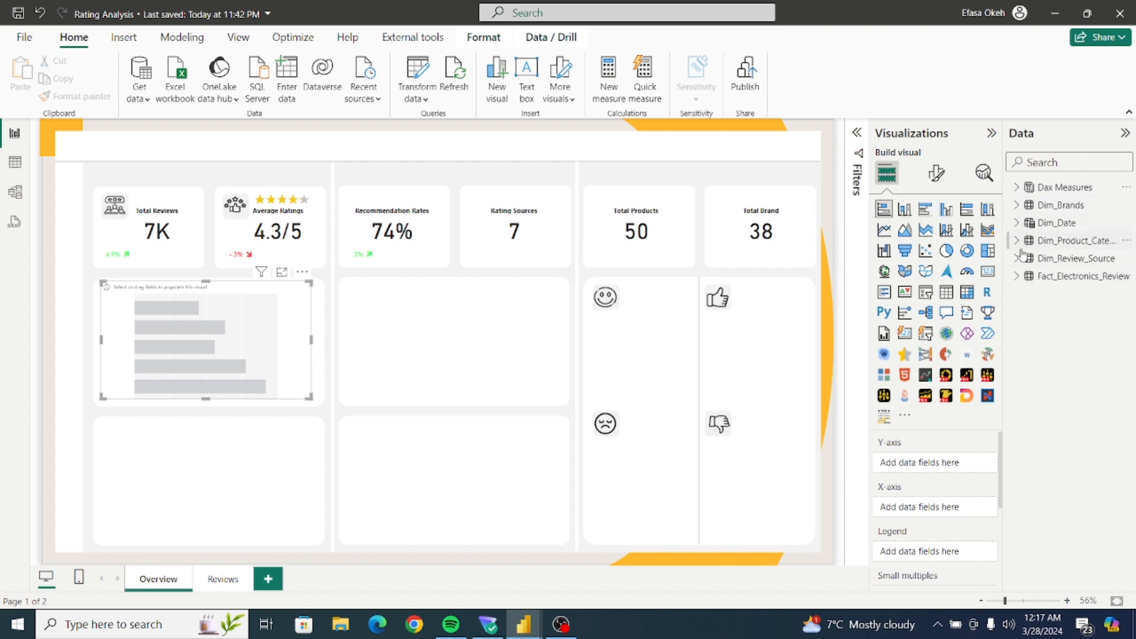
{"action": "left_click", "coordinate": [1017, 276]}
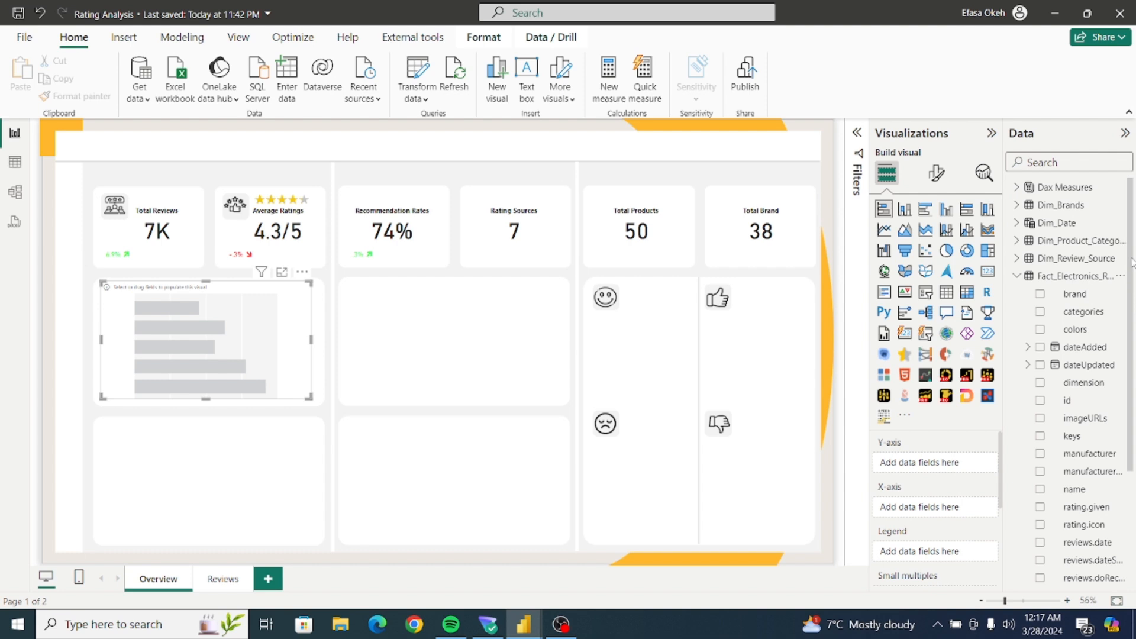
{"action": "left_click_drag", "start_coordinate": [1132, 263], "coordinate": [1133, 395]}
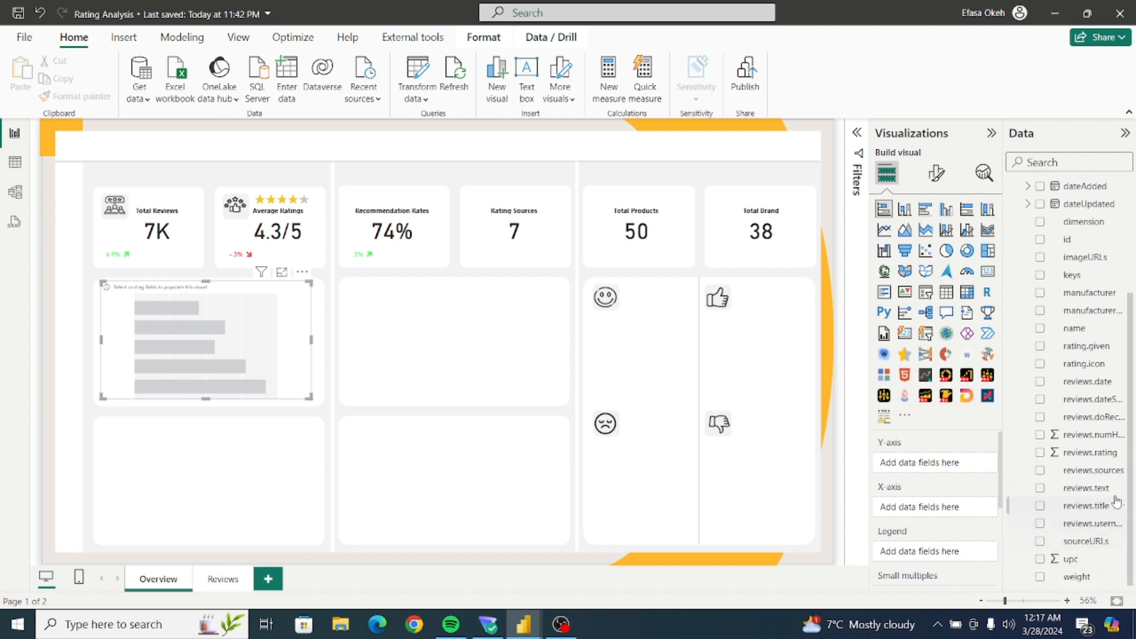
{"action": "left_click", "coordinate": [1040, 365]}
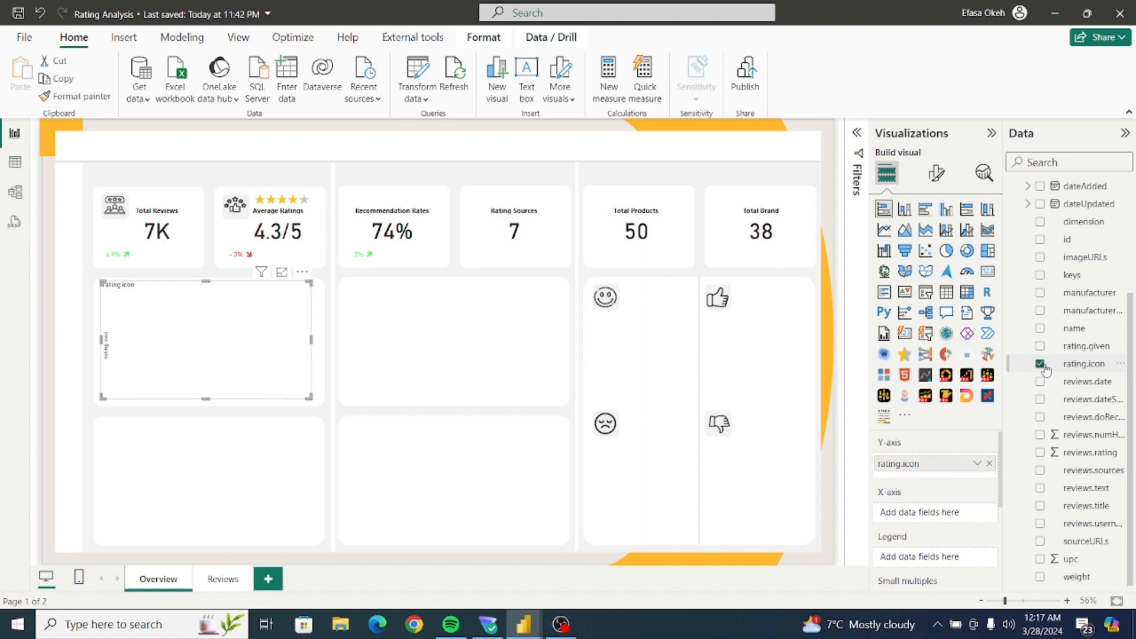
Put the _Rating % measure on the bar chart's X-axis and enlarge the chart slightly to fill its card.
{"action": "scroll", "coordinate": [1132, 386], "scroll_direction": "up", "scroll_amount": 5}
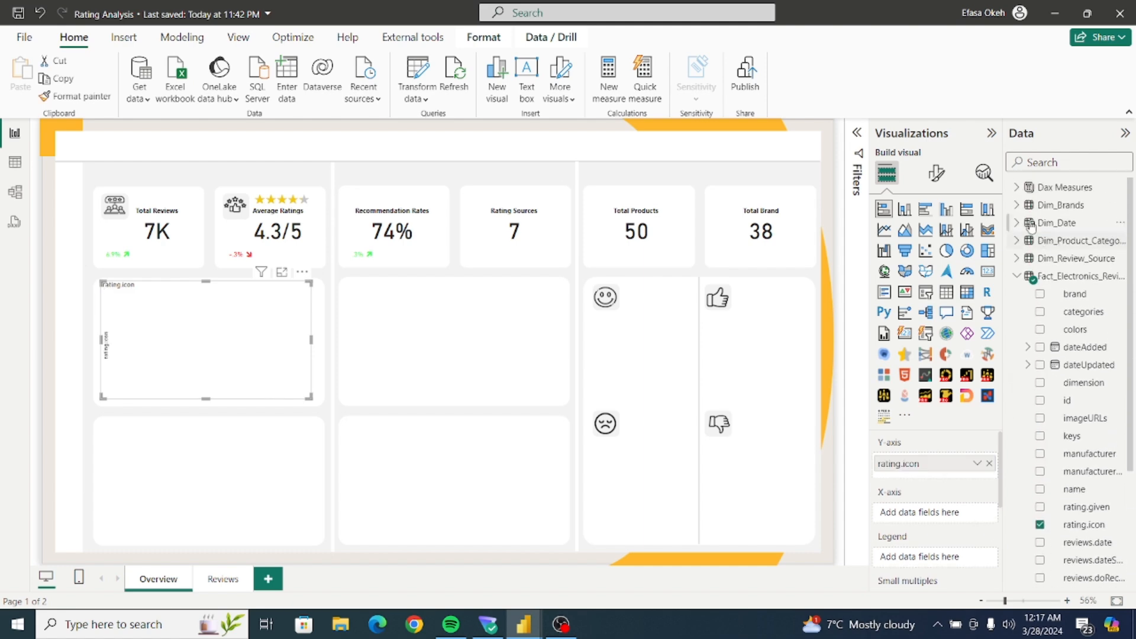
{"action": "left_click", "coordinate": [1017, 187]}
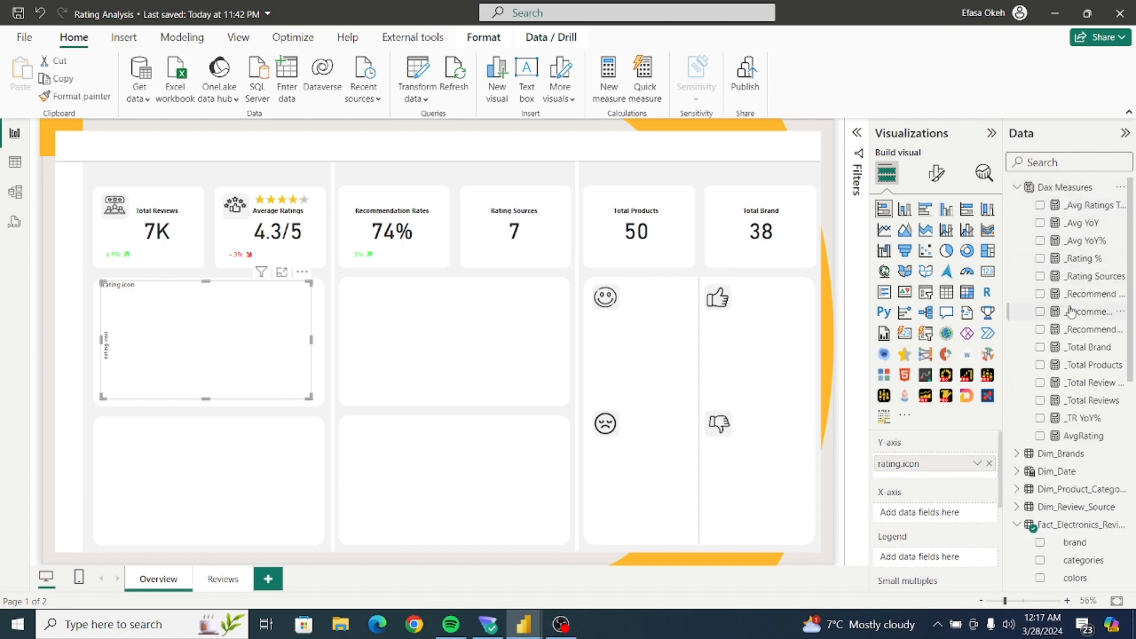
{"action": "left_click", "coordinate": [1040, 259]}
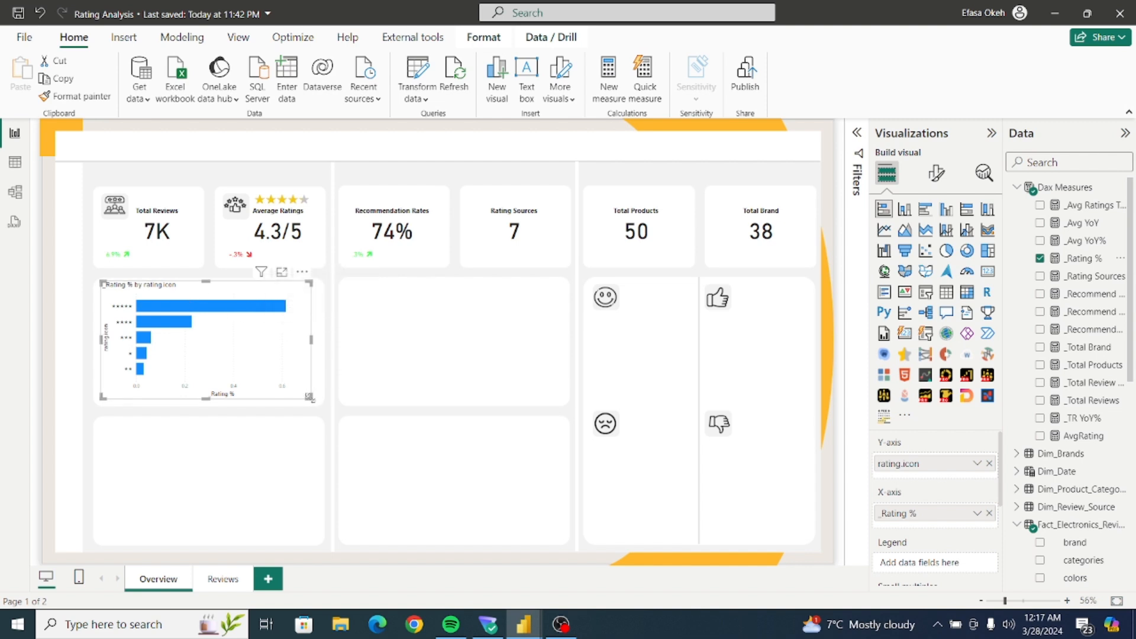
{"action": "left_click_drag", "start_coordinate": [309, 396], "coordinate": [314, 404]}
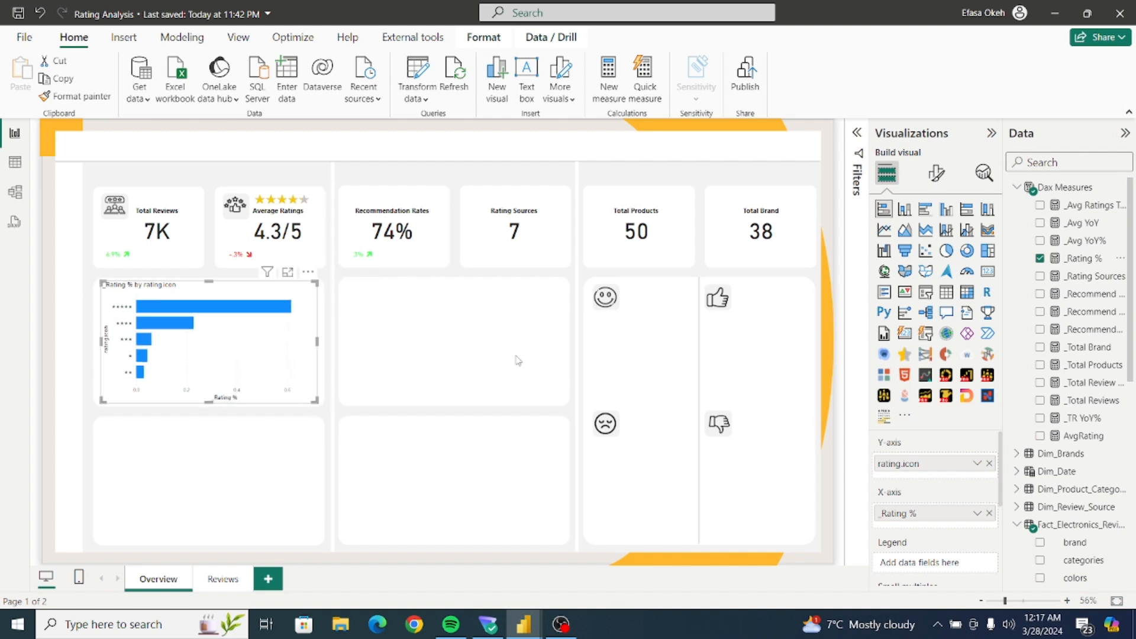
Turn off the bar chart's Y-axis title and format the Y-axis values at font size 16 in black.
{"action": "left_click", "coordinate": [936, 178]}
{"action": "left_click", "coordinate": [905, 277]}
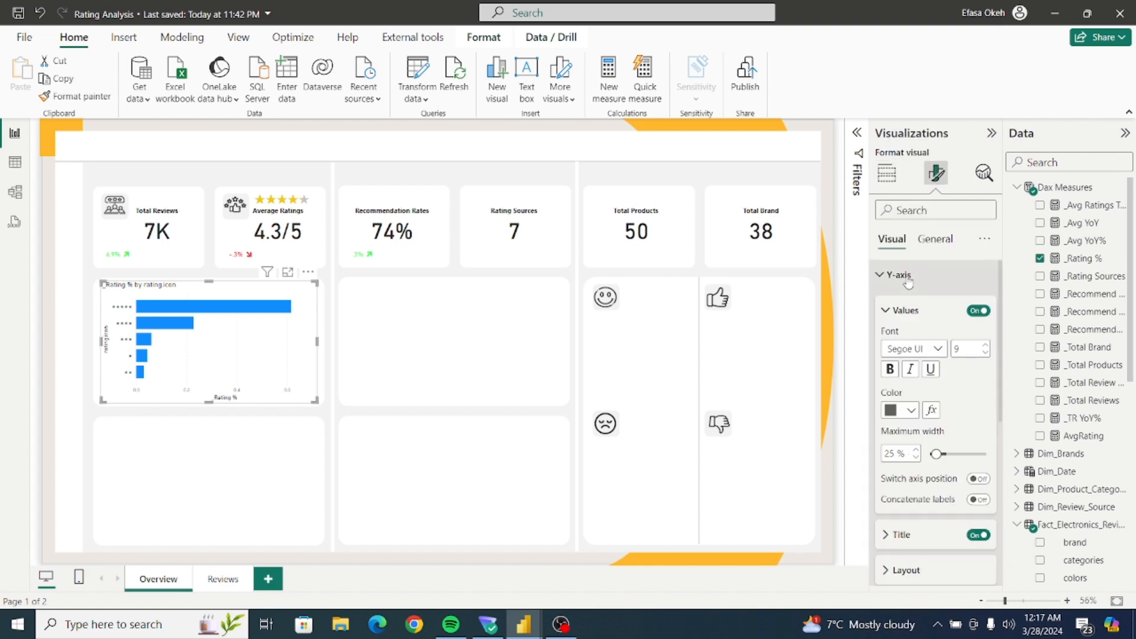
{"action": "left_click", "coordinate": [978, 536]}
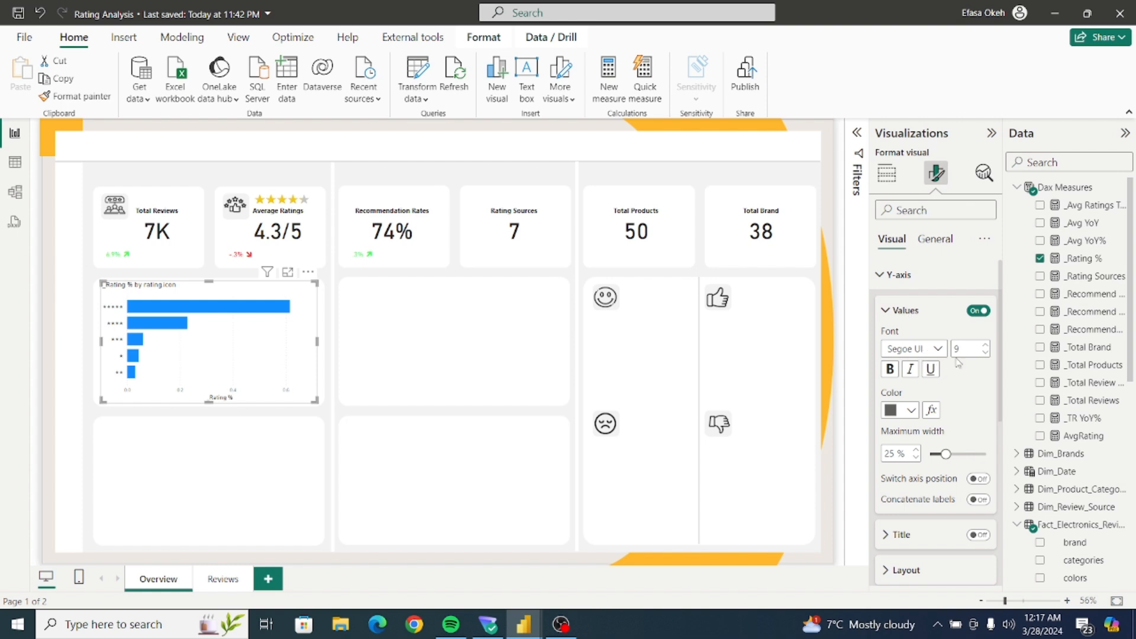
{"action": "left_click", "coordinate": [985, 348]}
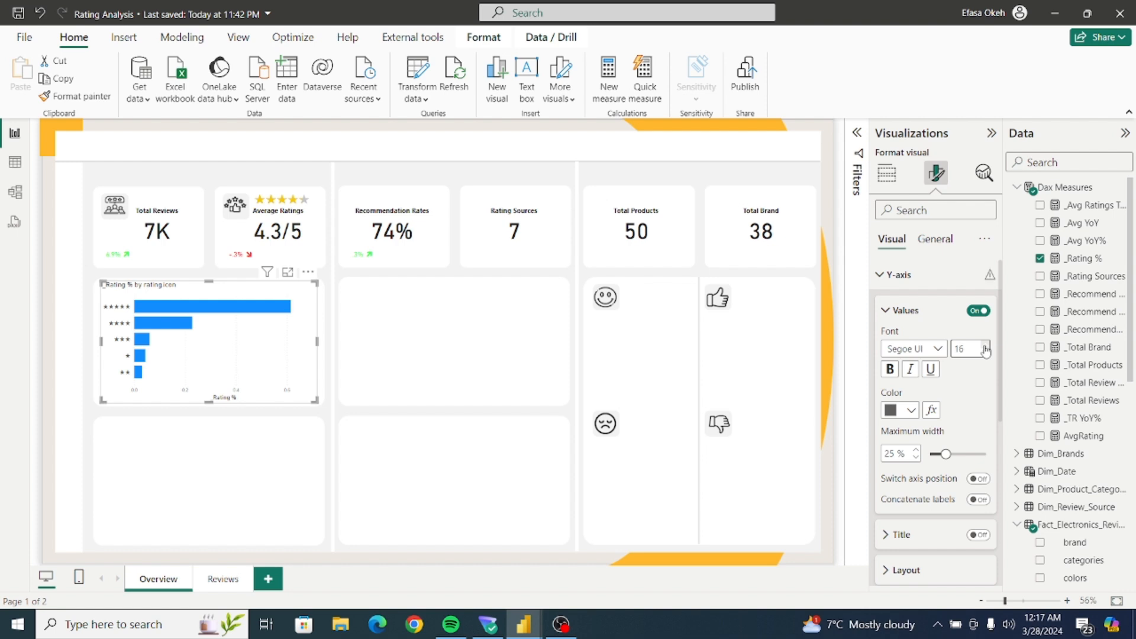
{"action": "left_click", "coordinate": [910, 411]}
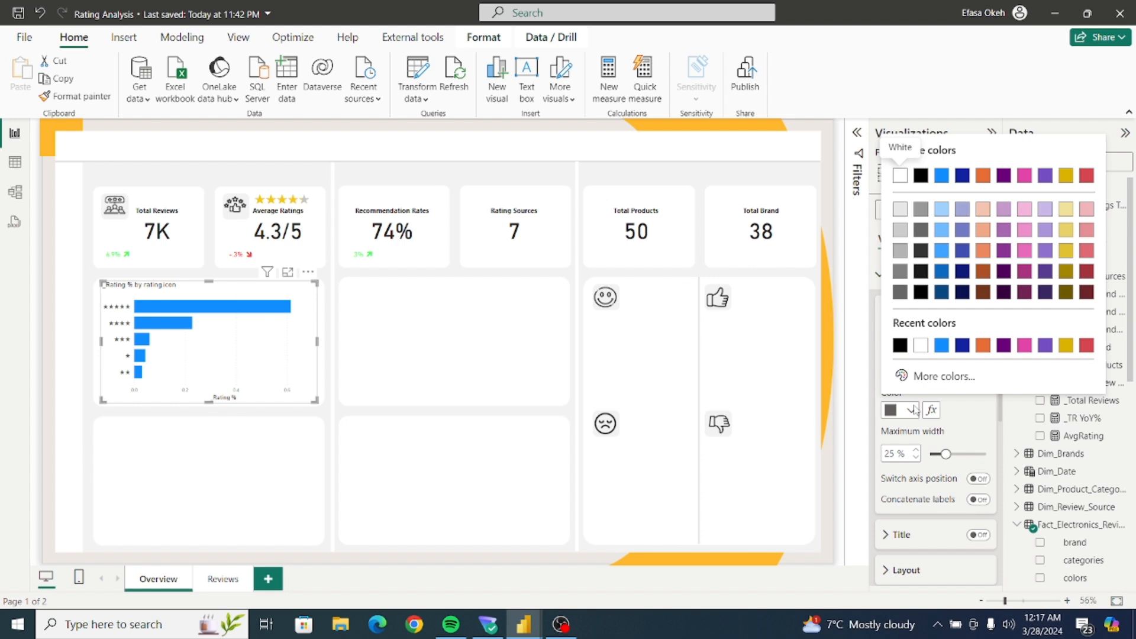
{"action": "left_click", "coordinate": [899, 346]}
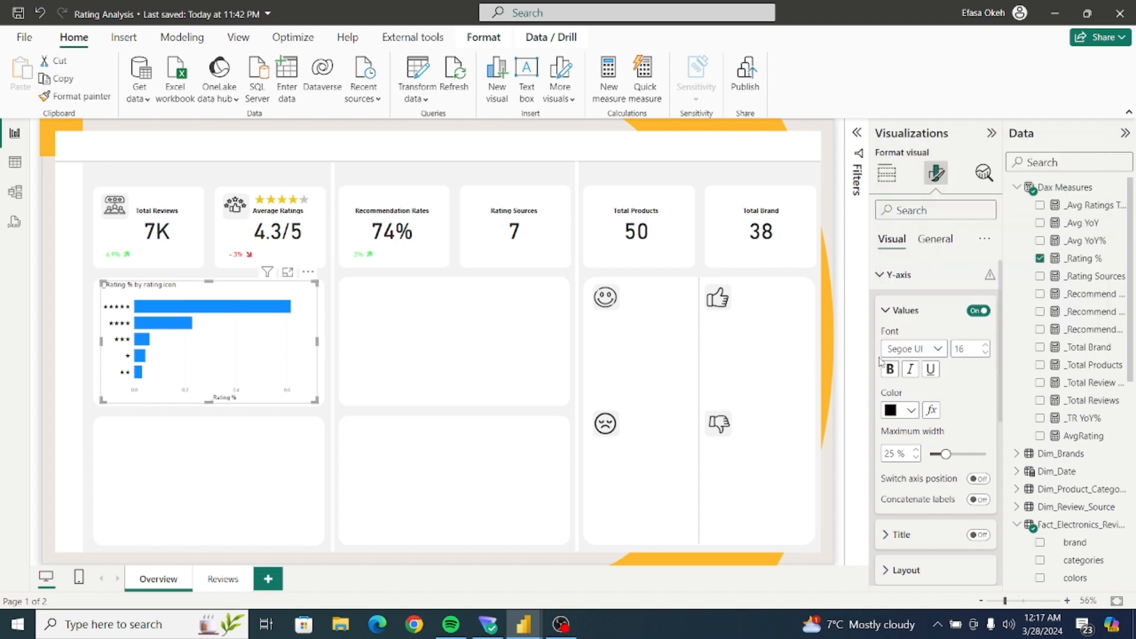
{"action": "left_click", "coordinate": [878, 284]}
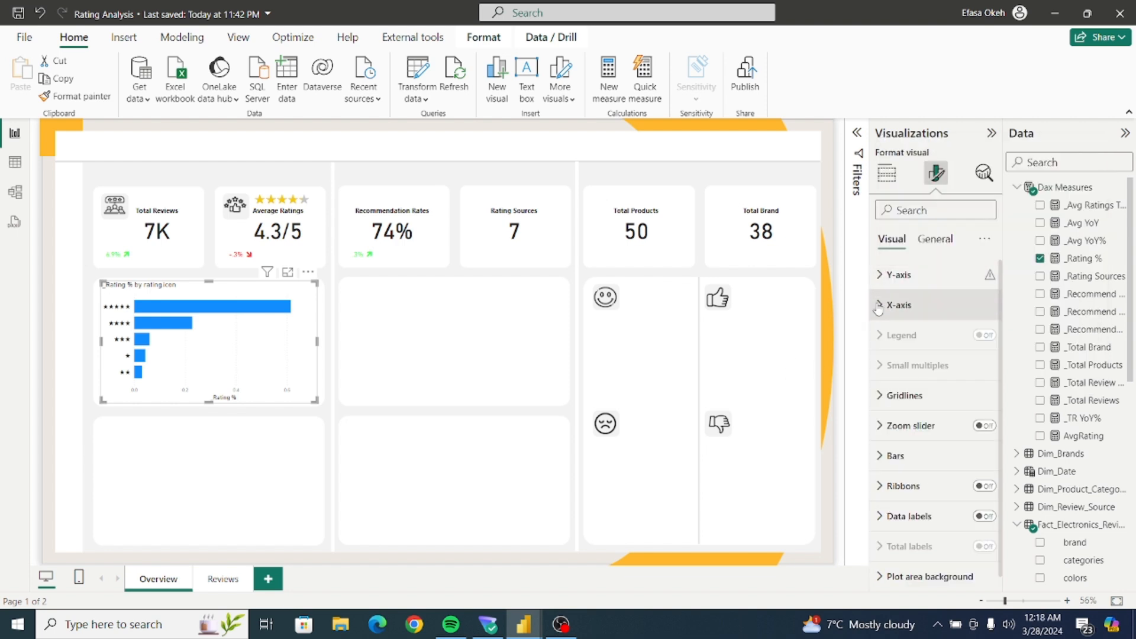
Turn off the values and the title of the bar chart's X-axis.
{"action": "left_click", "coordinate": [894, 305]}
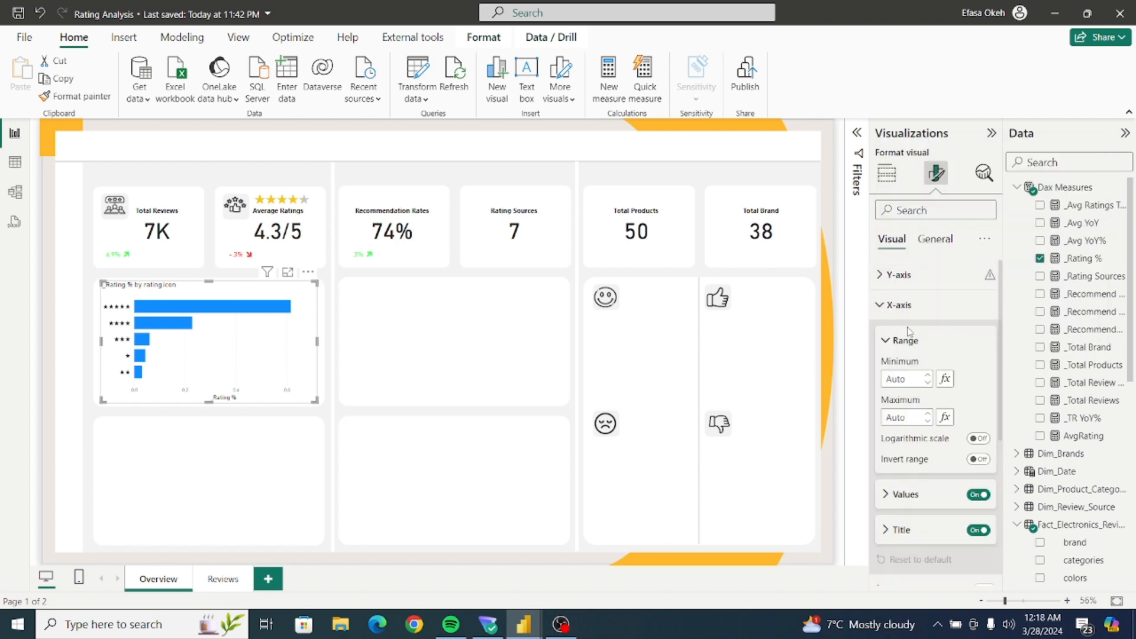
{"action": "left_click", "coordinate": [974, 496]}
{"action": "left_click", "coordinate": [975, 531]}
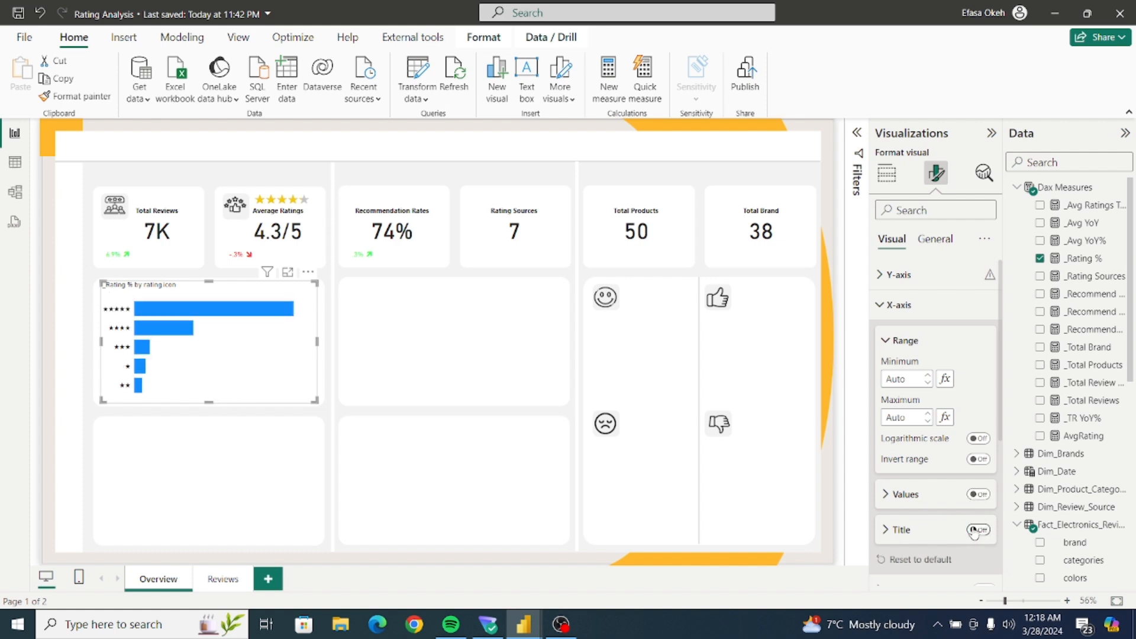
{"action": "left_click", "coordinate": [880, 314]}
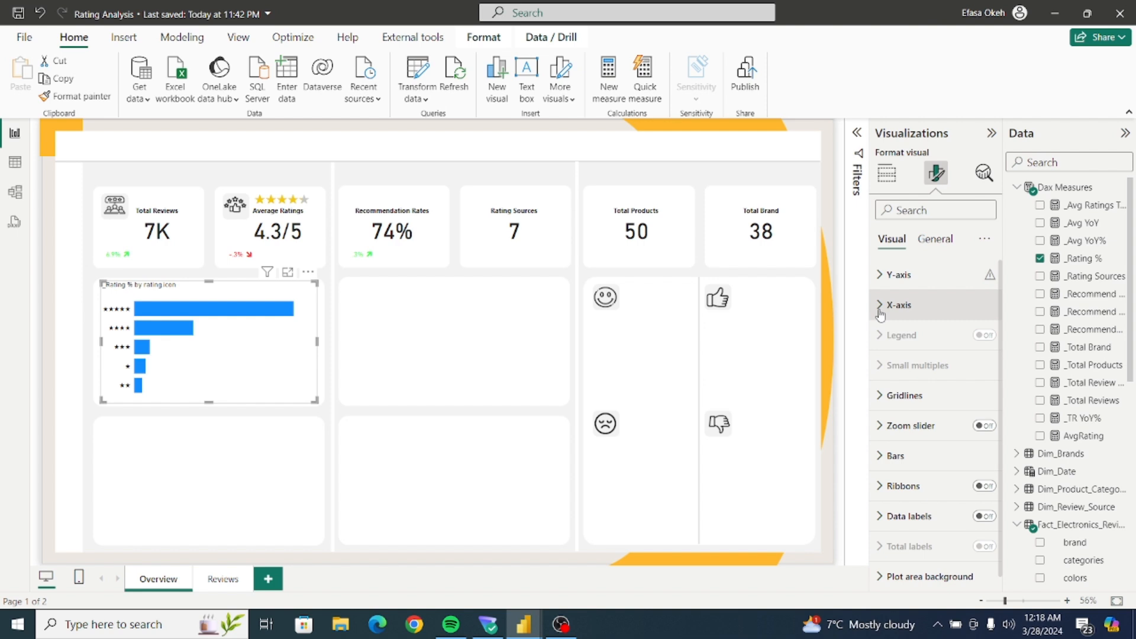
Open the bar chart's title settings and check the matching chart's title in the Electronics Rating report, returning to Rating Analysis.
{"action": "left_click", "coordinate": [937, 240]}
{"action": "left_click", "coordinate": [898, 301]}
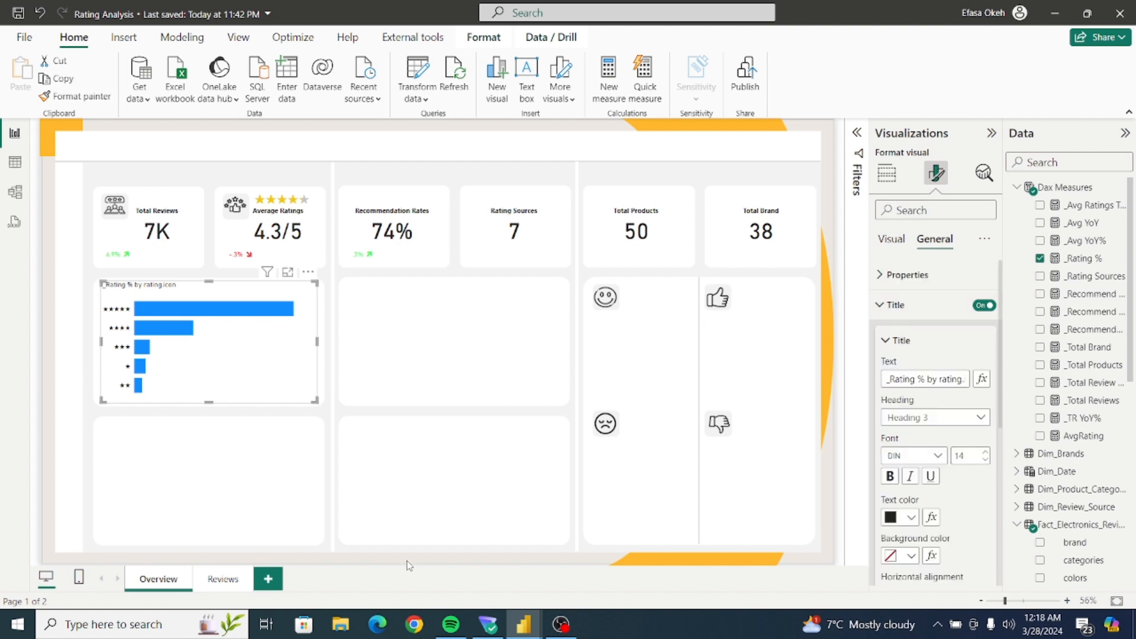
{"action": "mouse_move", "coordinate": [523, 630]}
{"action": "left_click", "coordinate": [465, 596]}
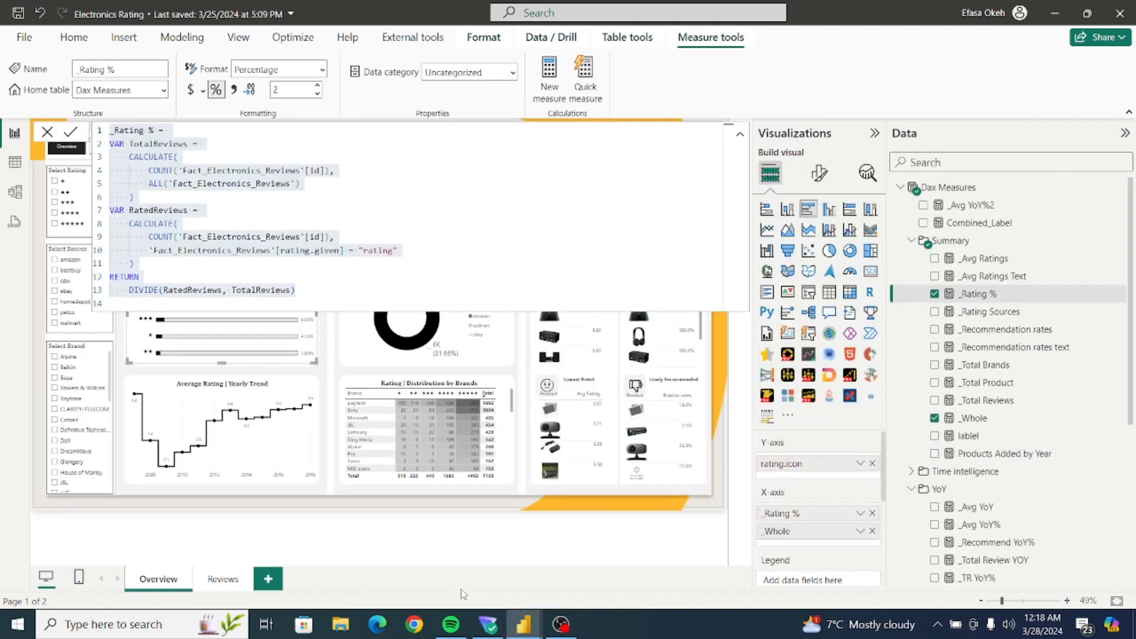
{"action": "left_click", "coordinate": [351, 485]}
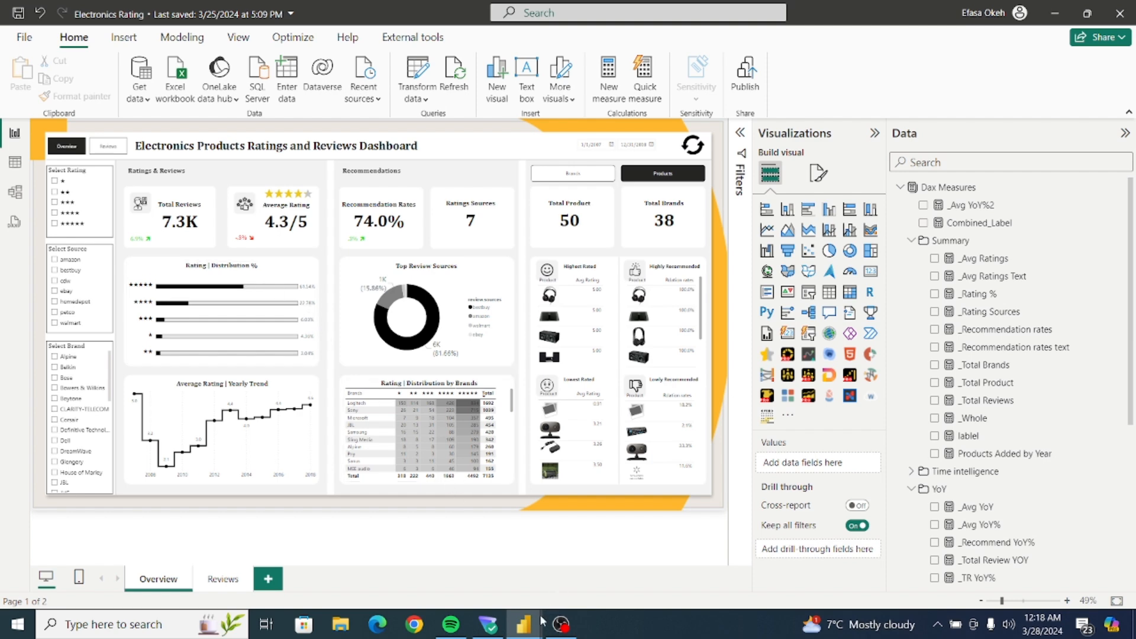
{"action": "mouse_move", "coordinate": [542, 621]}
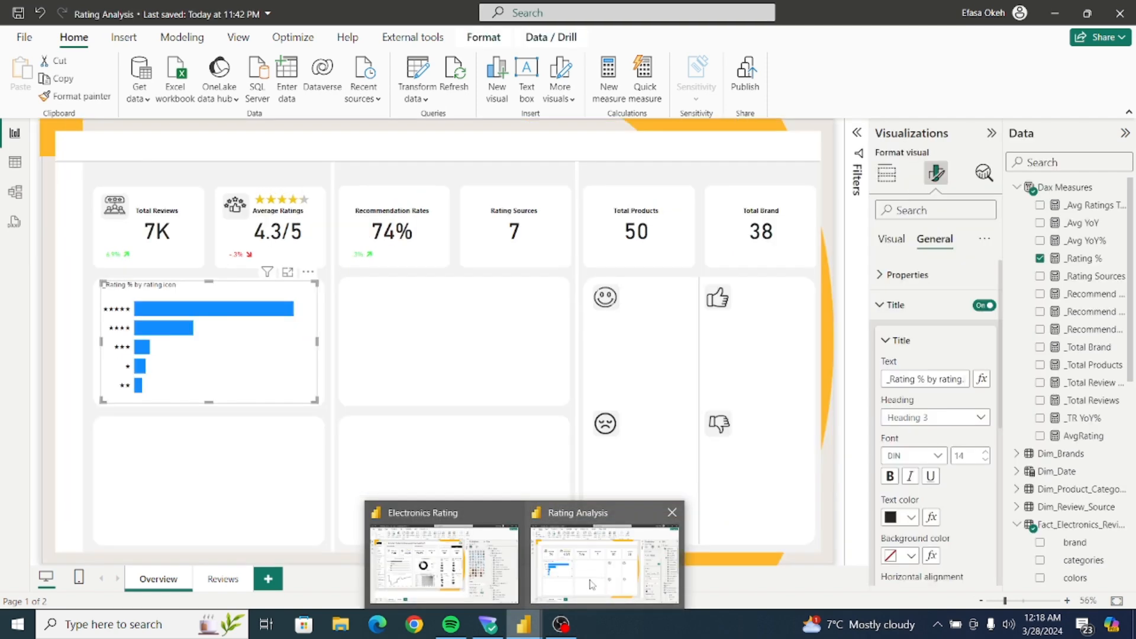
{"action": "left_click", "coordinate": [590, 584]}
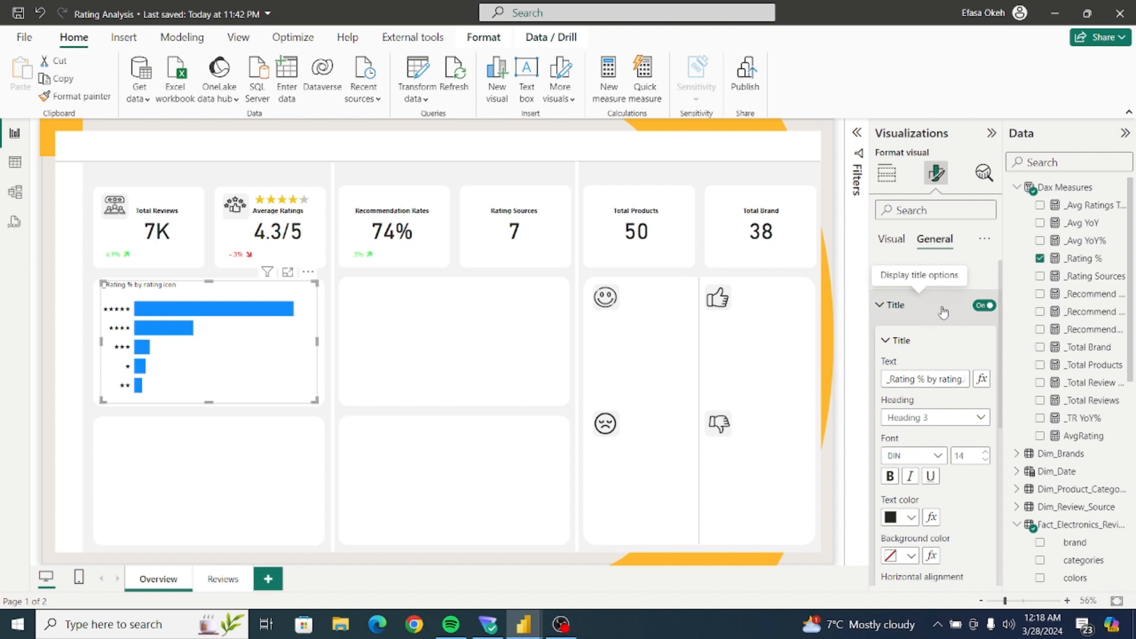
Shorten the bar chart's title text to "Rating", removing the leading underscore and the "% by rating.icon" ending.
{"action": "left_click_drag", "start_coordinate": [917, 380], "coordinate": [993, 380]}
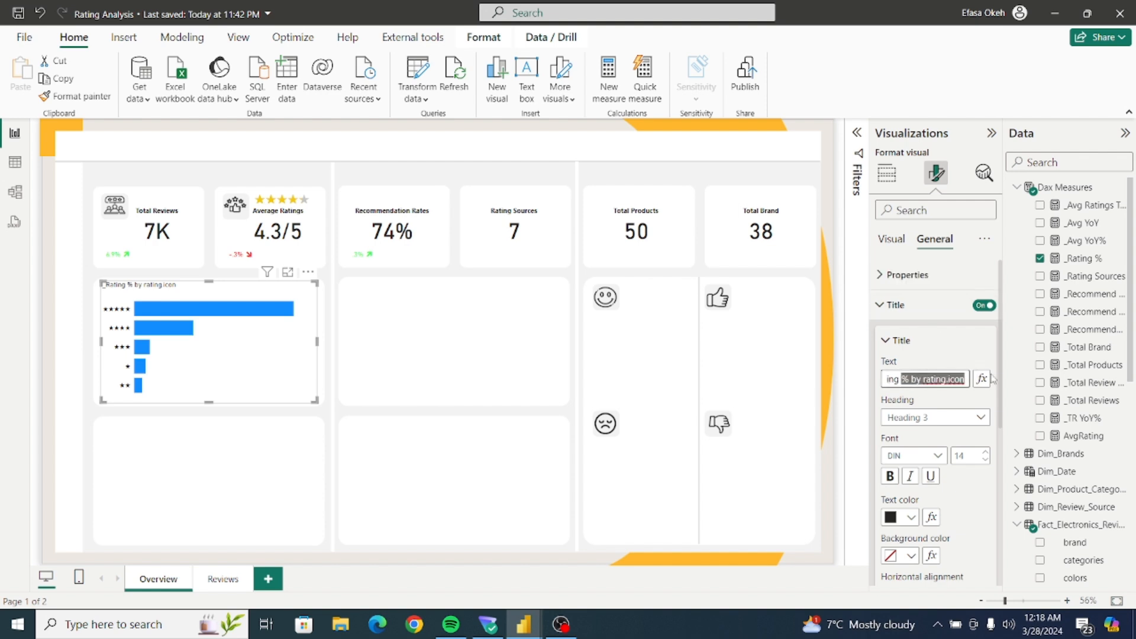
{"action": "key", "text": "BackSpace"}
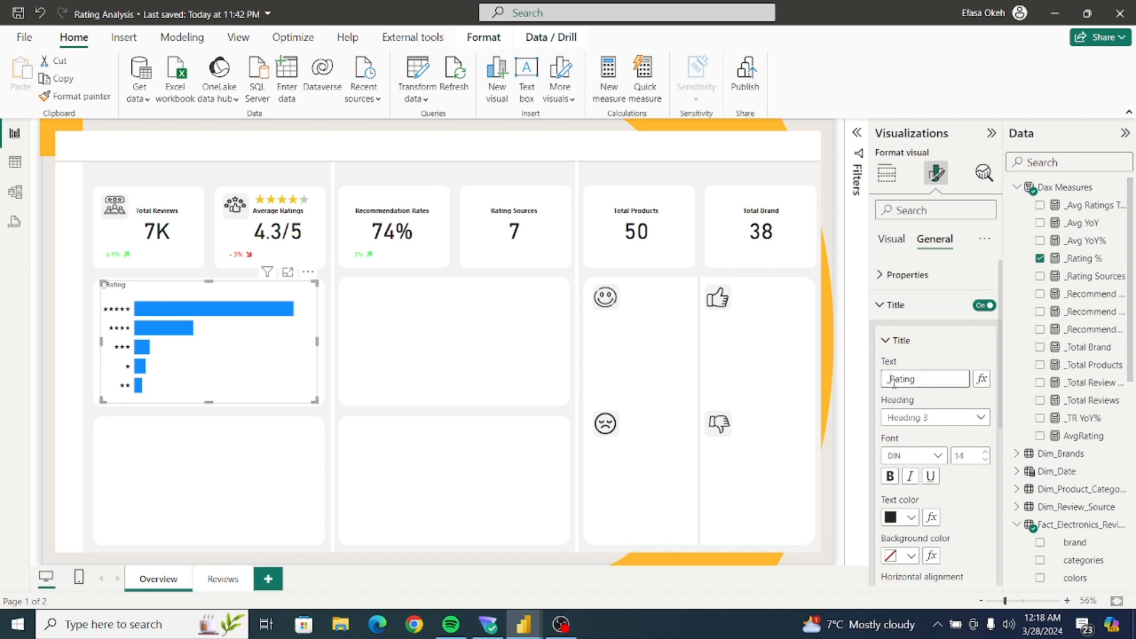
{"action": "key", "text": "Home"}
{"action": "key", "text": "Delete"}
Set the bar chart title's text color to black and center it horizontally.
{"action": "left_click", "coordinate": [910, 518]}
{"action": "left_click", "coordinate": [901, 453]}
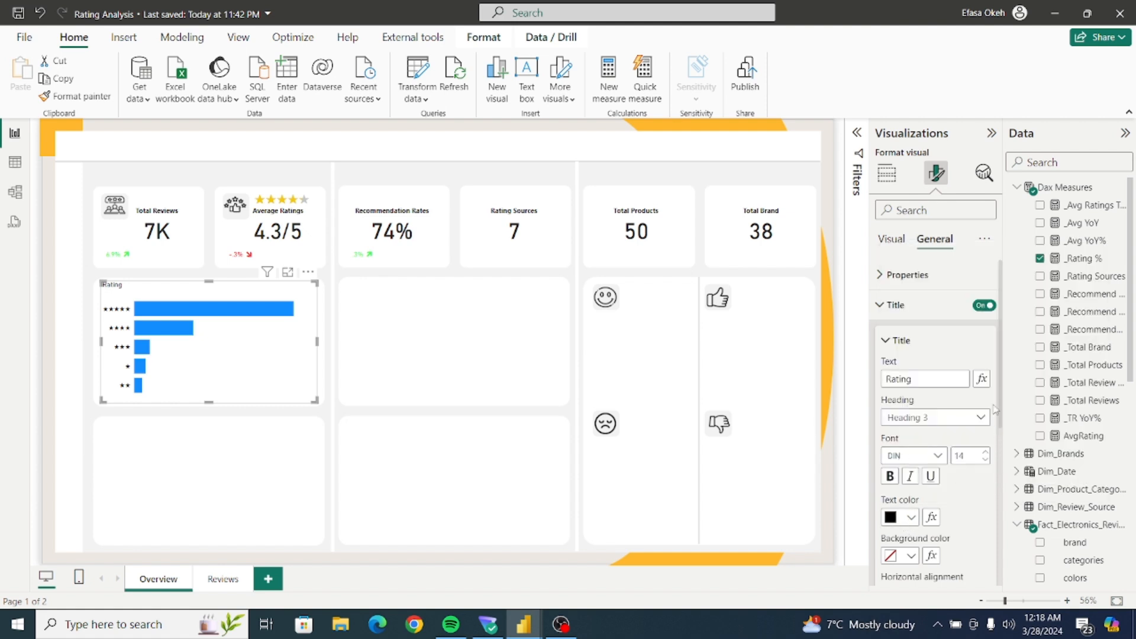
{"action": "scroll", "coordinate": [1003, 412], "scroll_direction": "down", "scroll_amount": 3}
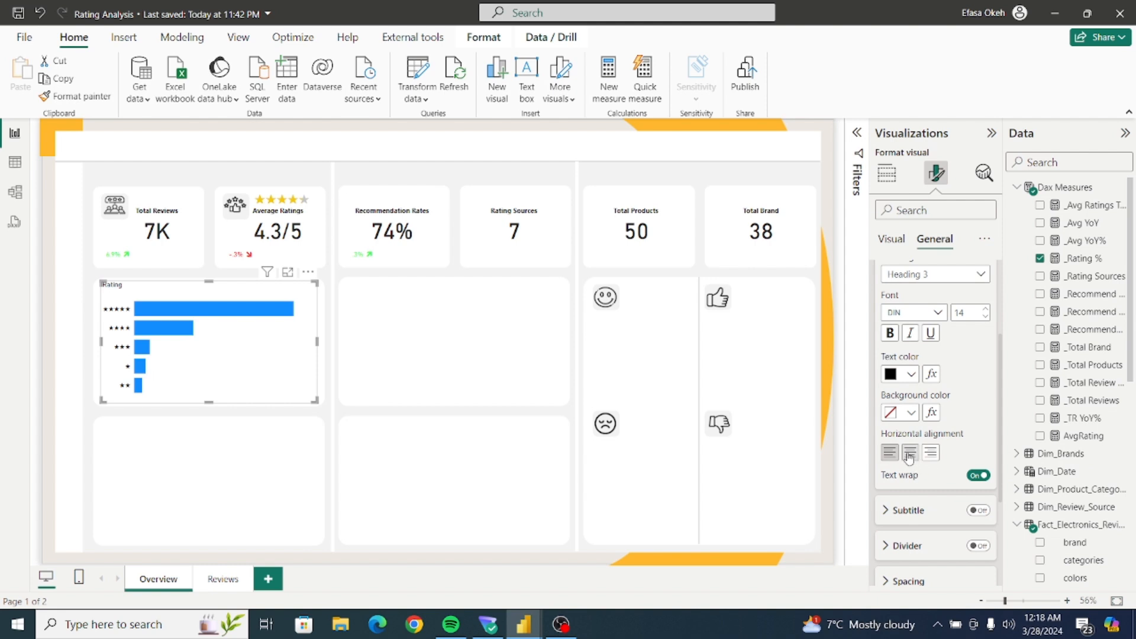
{"action": "left_click", "coordinate": [909, 454]}
Extend the bar chart's title to "Rating Distribution".
{"action": "scroll", "coordinate": [1003, 426], "scroll_direction": "up", "scroll_amount": 3}
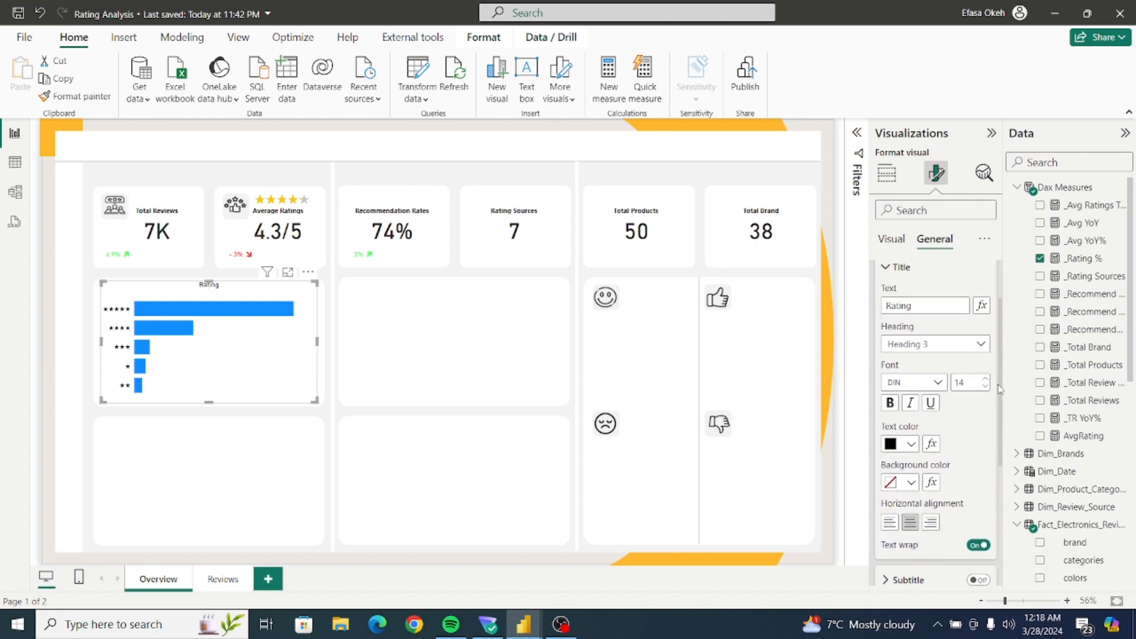
{"action": "left_click", "coordinate": [947, 371]}
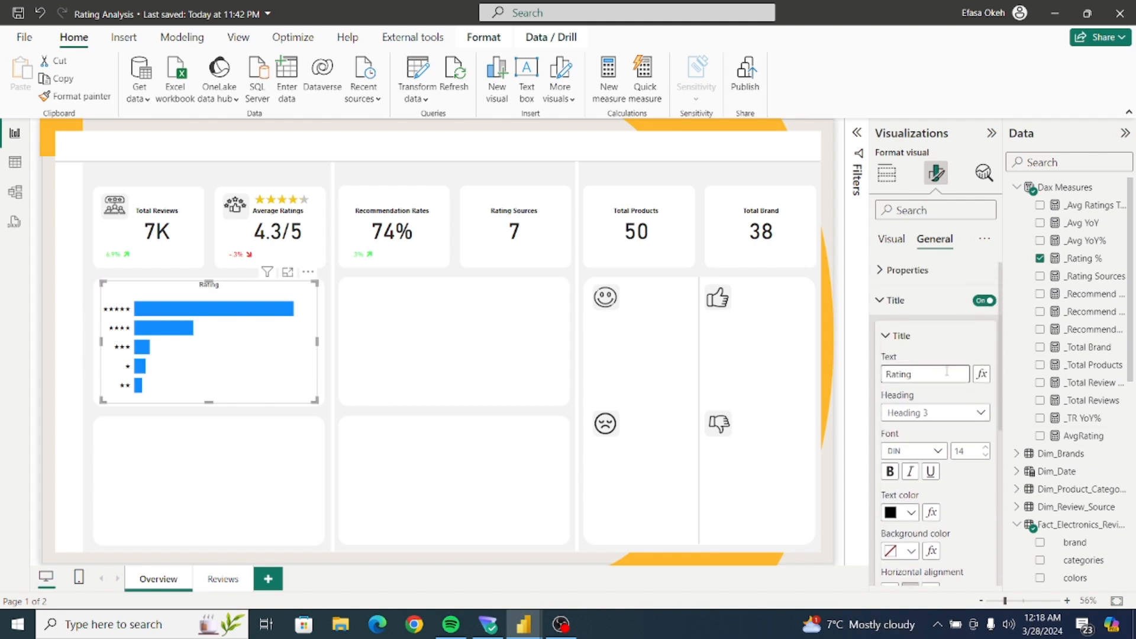
{"action": "type", "text": "Distribution"}
{"action": "left_click", "coordinate": [322, 382]}
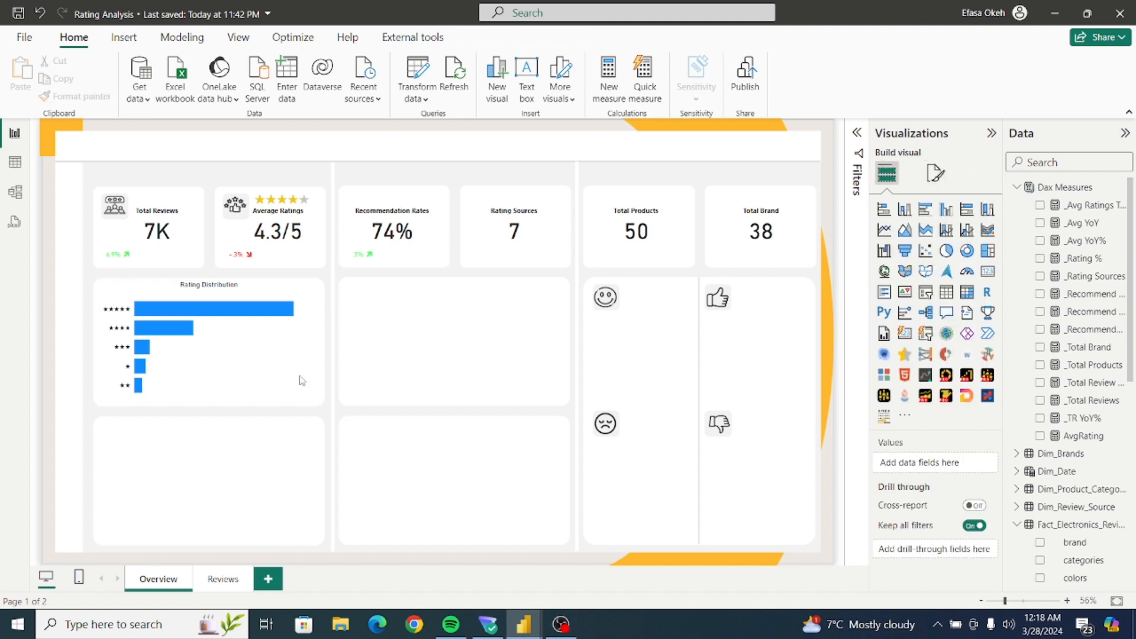
Turn on data labels for the Rating Distribution bar chart.
{"action": "left_click", "coordinate": [261, 376]}
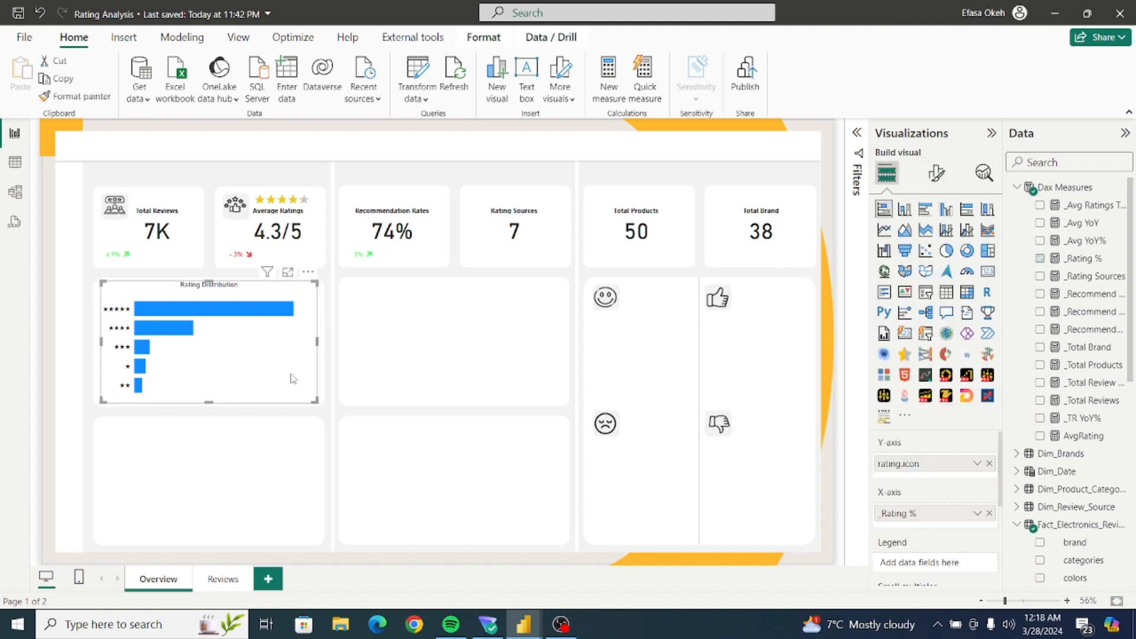
{"action": "left_click", "coordinate": [935, 175]}
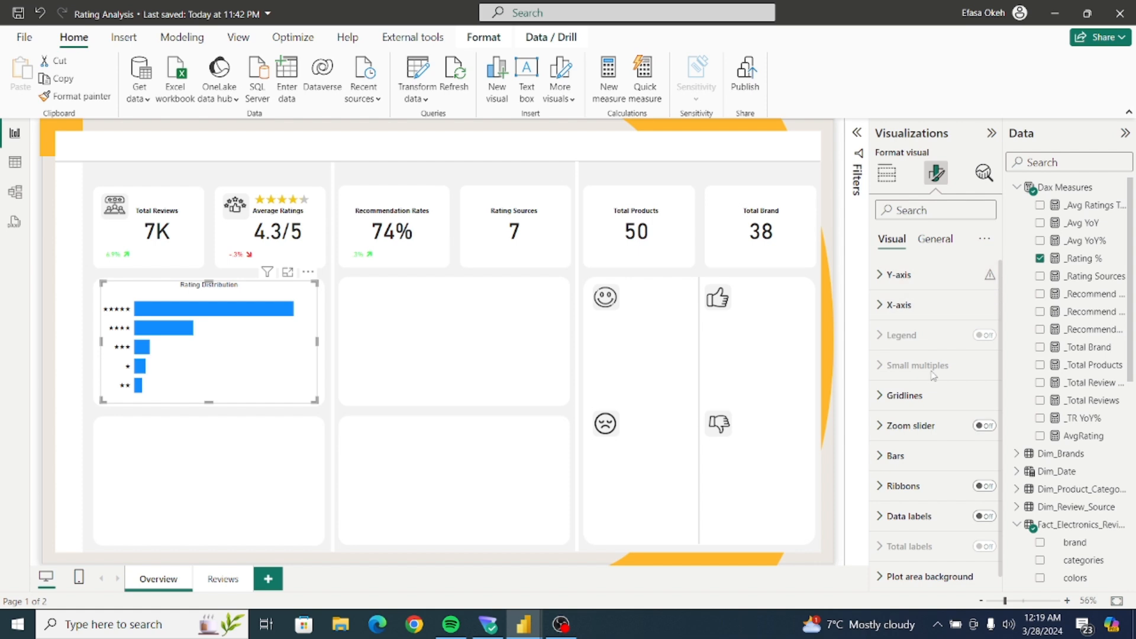
{"action": "left_click", "coordinate": [985, 518]}
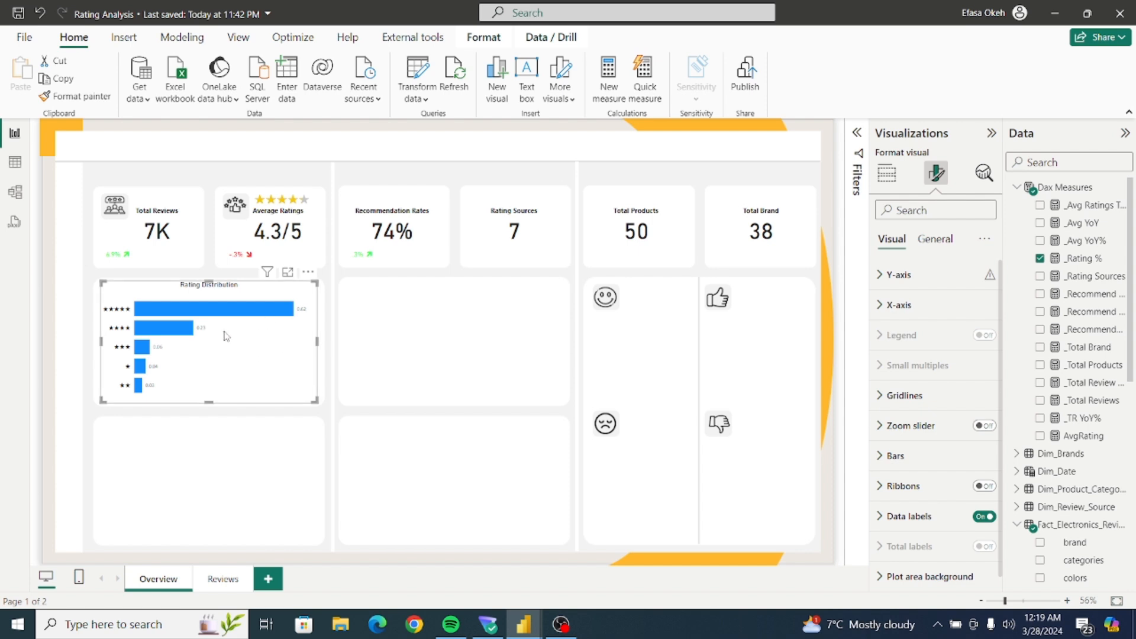
Format the _Rating % measure as a percentage.
{"action": "left_click", "coordinate": [1080, 260]}
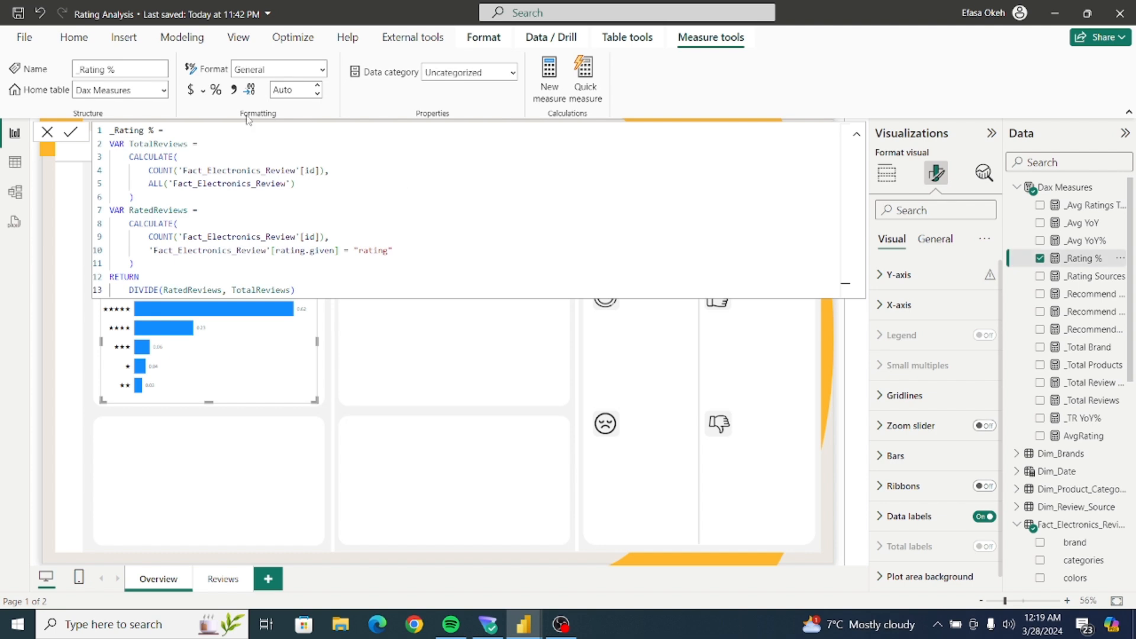
{"action": "left_click", "coordinate": [216, 90]}
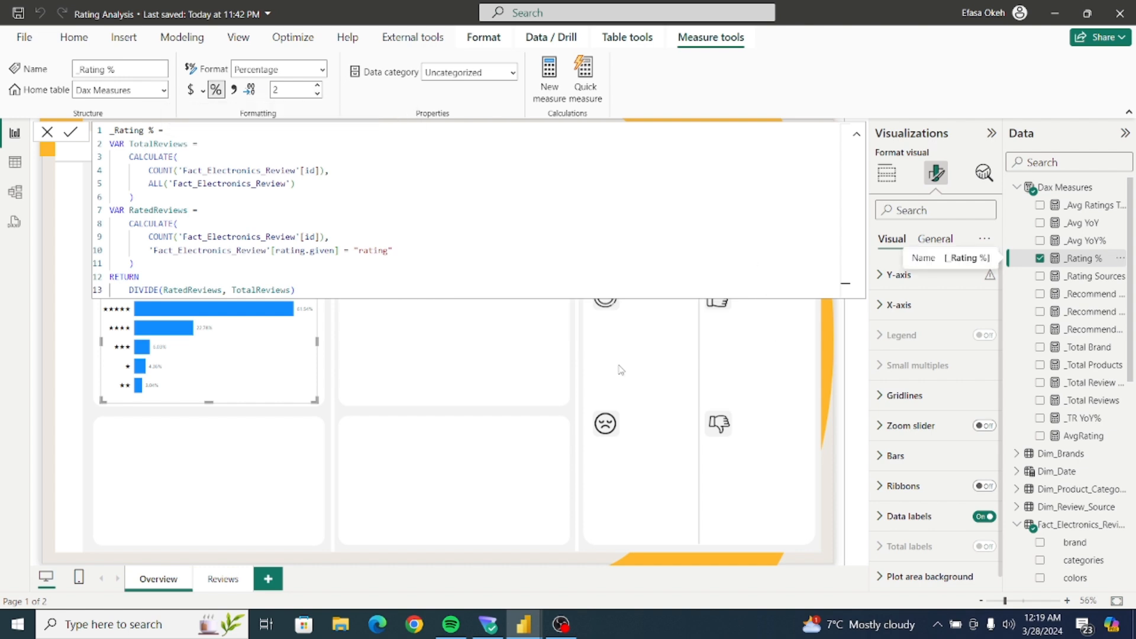
{"action": "left_click", "coordinate": [506, 353]}
Set the color of the Rating Distribution chart's data label values to black.
{"action": "left_click", "coordinate": [273, 355]}
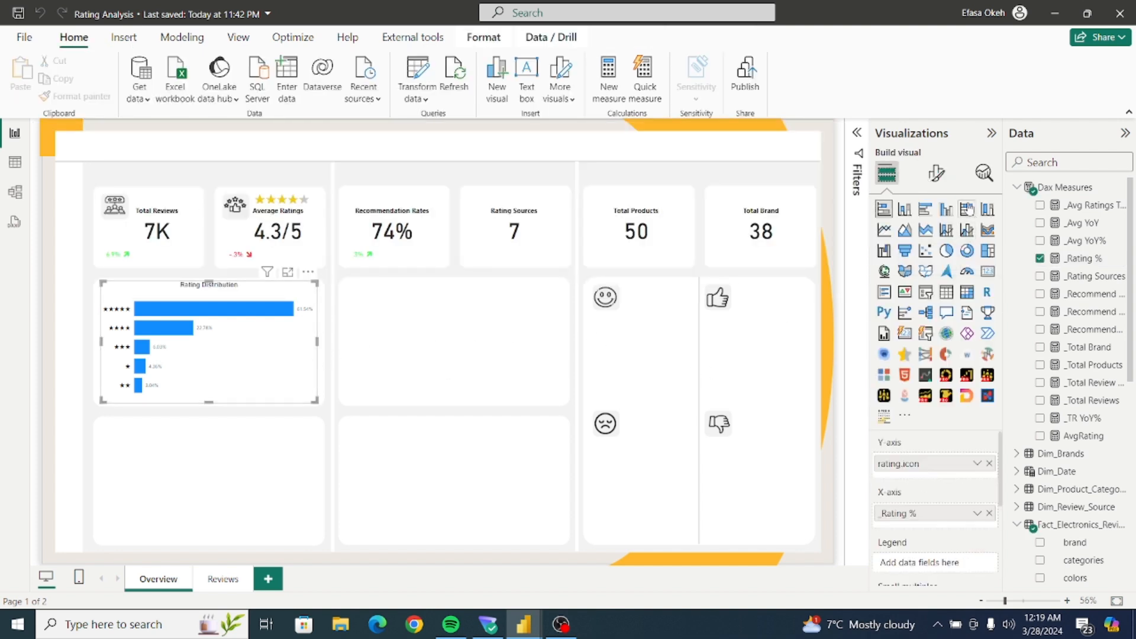
{"action": "left_click", "coordinate": [936, 173]}
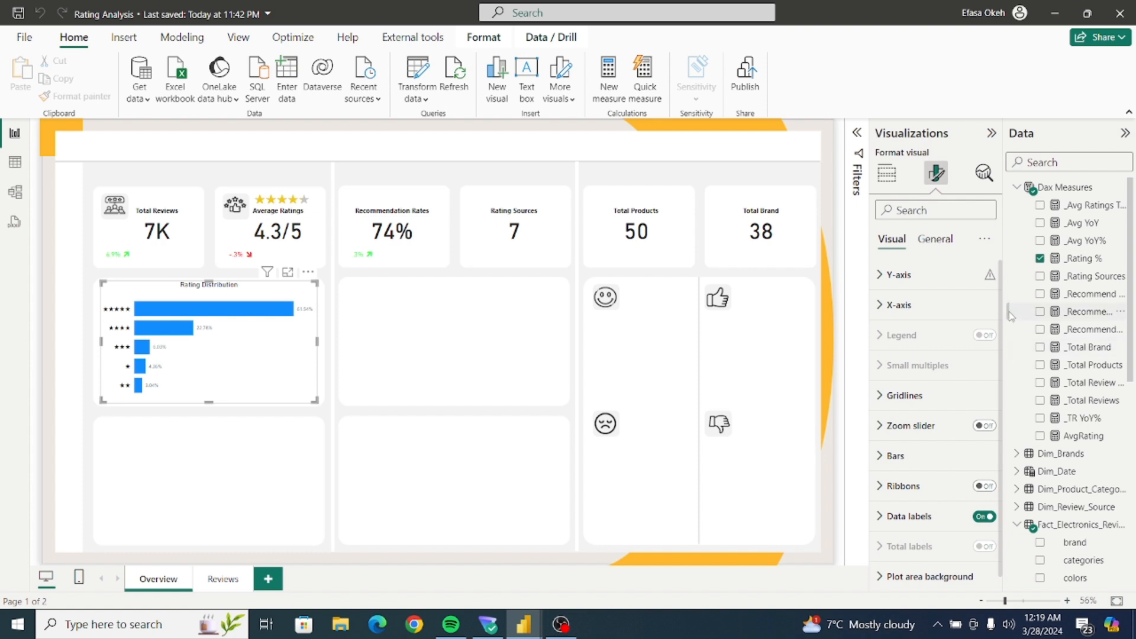
{"action": "left_click_drag", "start_coordinate": [1001, 304], "coordinate": [1009, 358]}
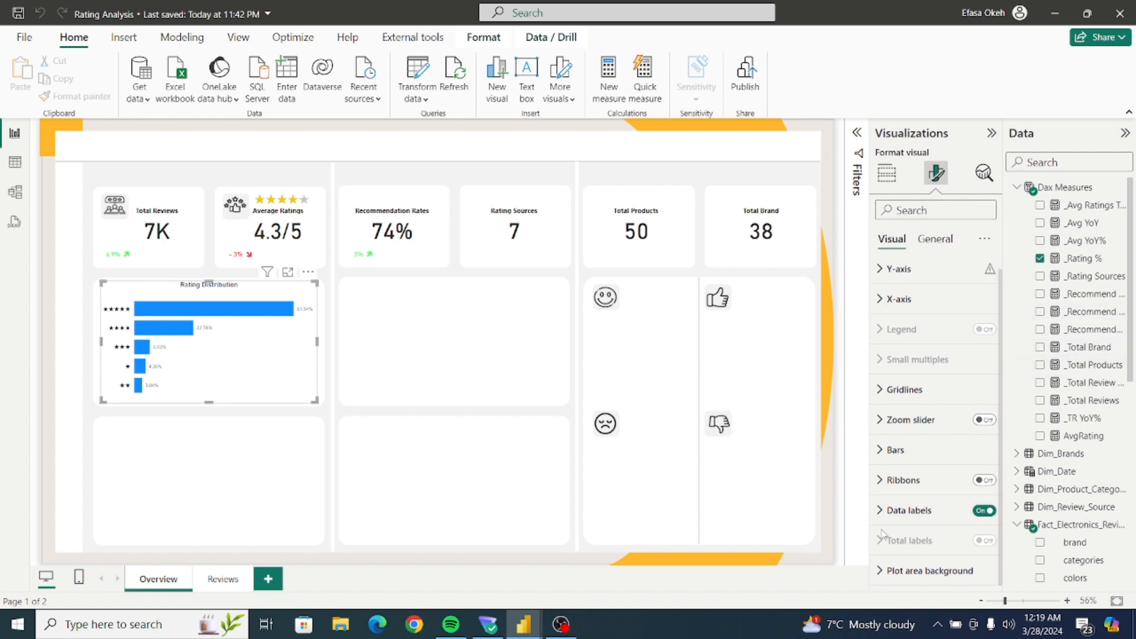
{"action": "left_click", "coordinate": [911, 513]}
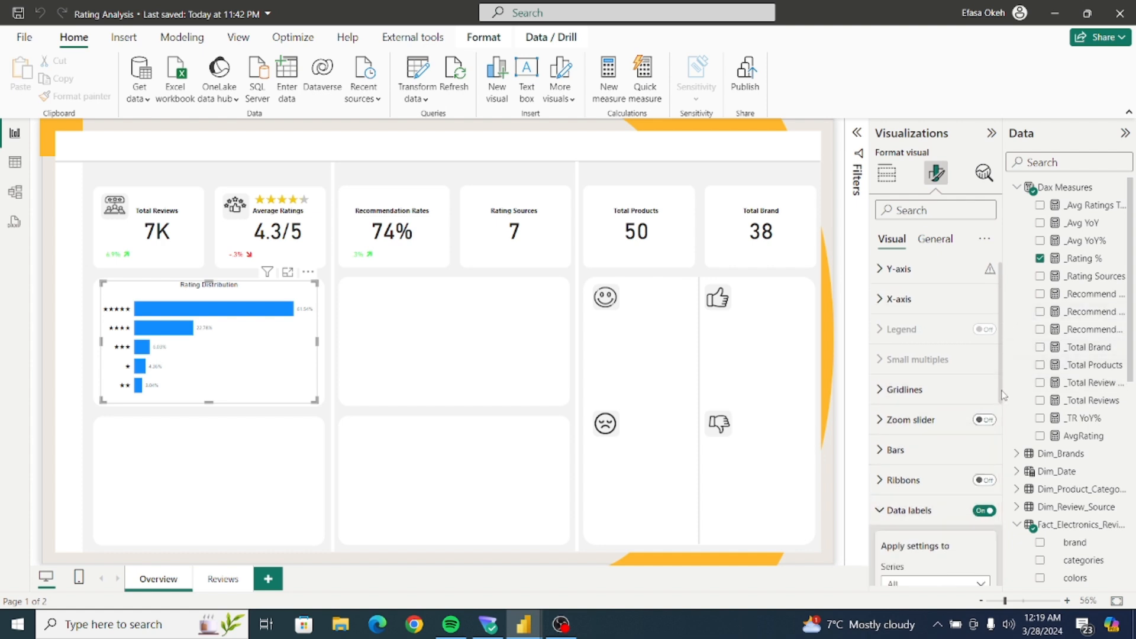
{"action": "scroll", "coordinate": [941, 371], "scroll_direction": "down", "scroll_amount": 4}
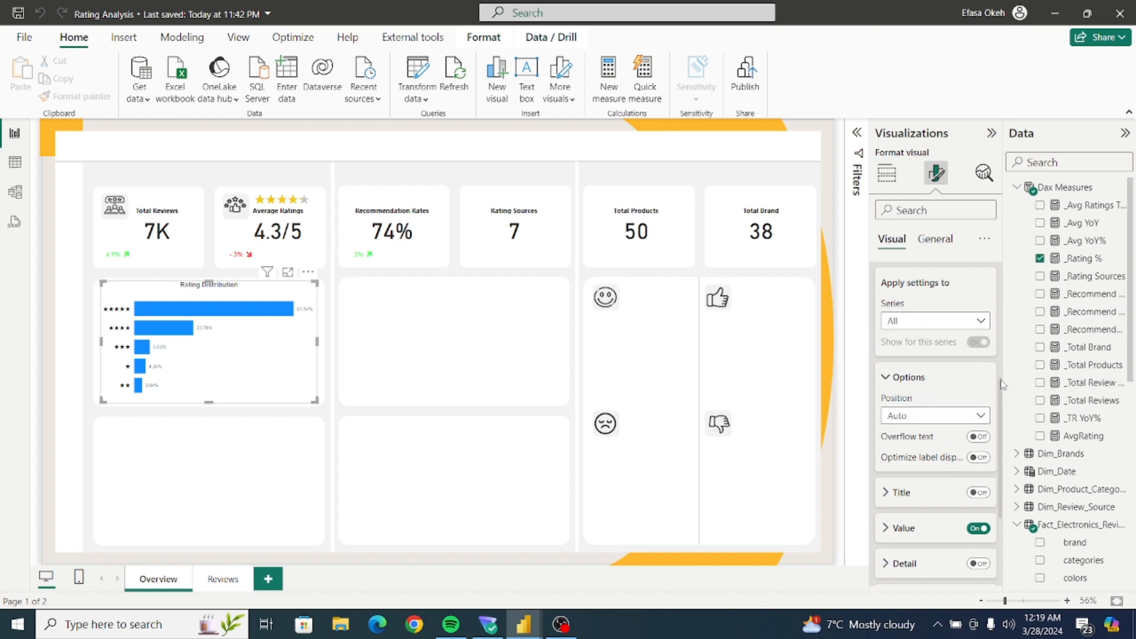
{"action": "scroll", "coordinate": [983, 415], "scroll_direction": "down", "scroll_amount": 2}
{"action": "left_click", "coordinate": [894, 401]}
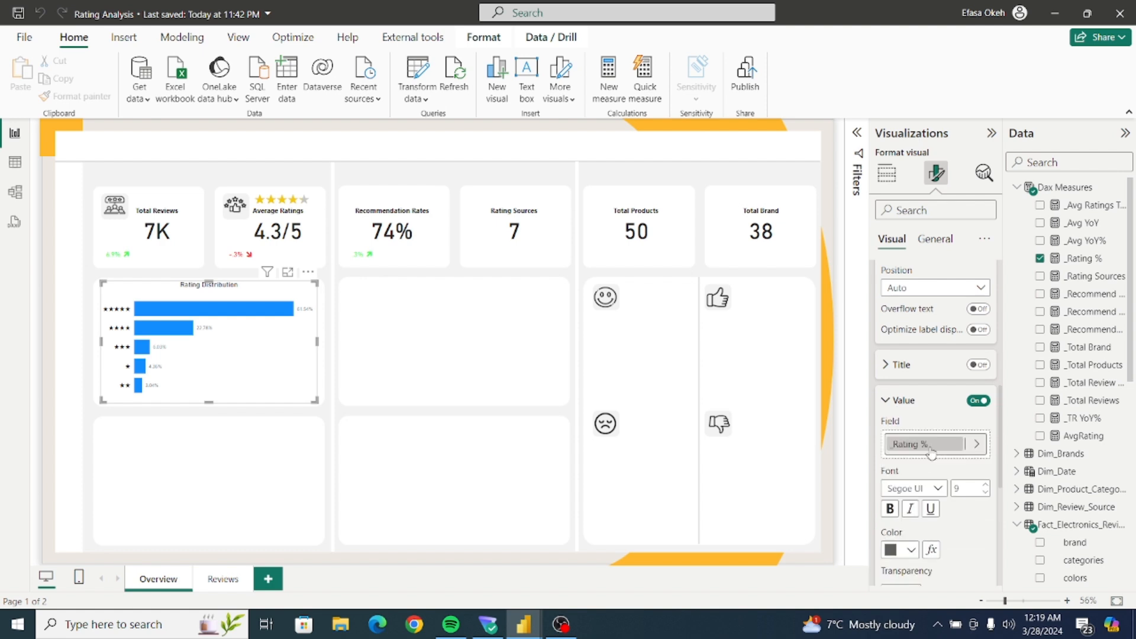
{"action": "left_click", "coordinate": [910, 549]}
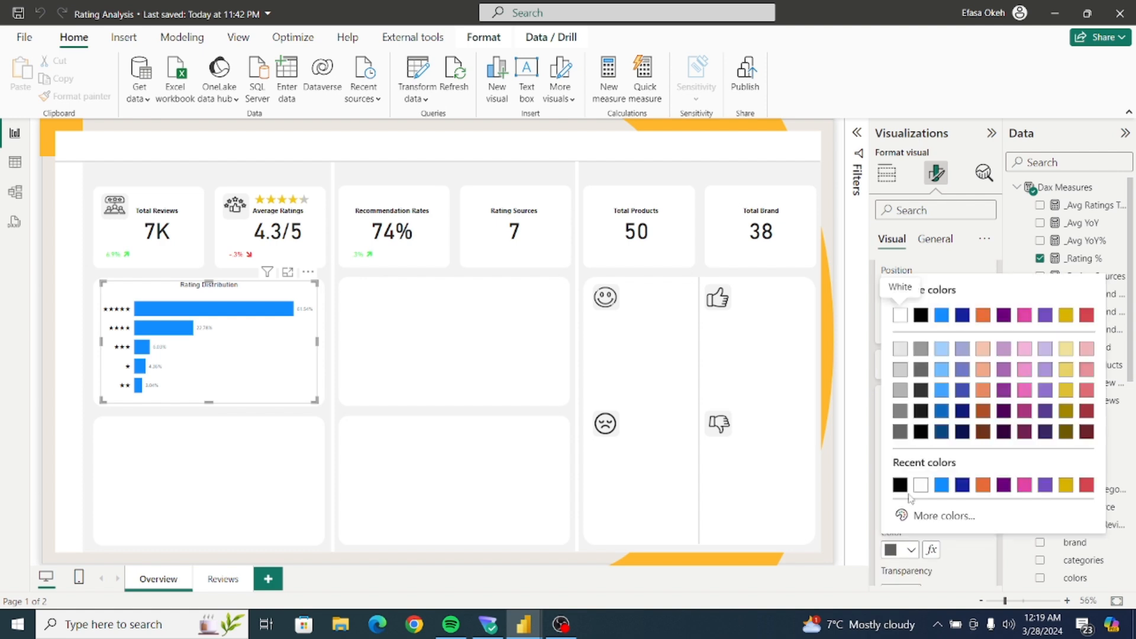
{"action": "left_click", "coordinate": [902, 488]}
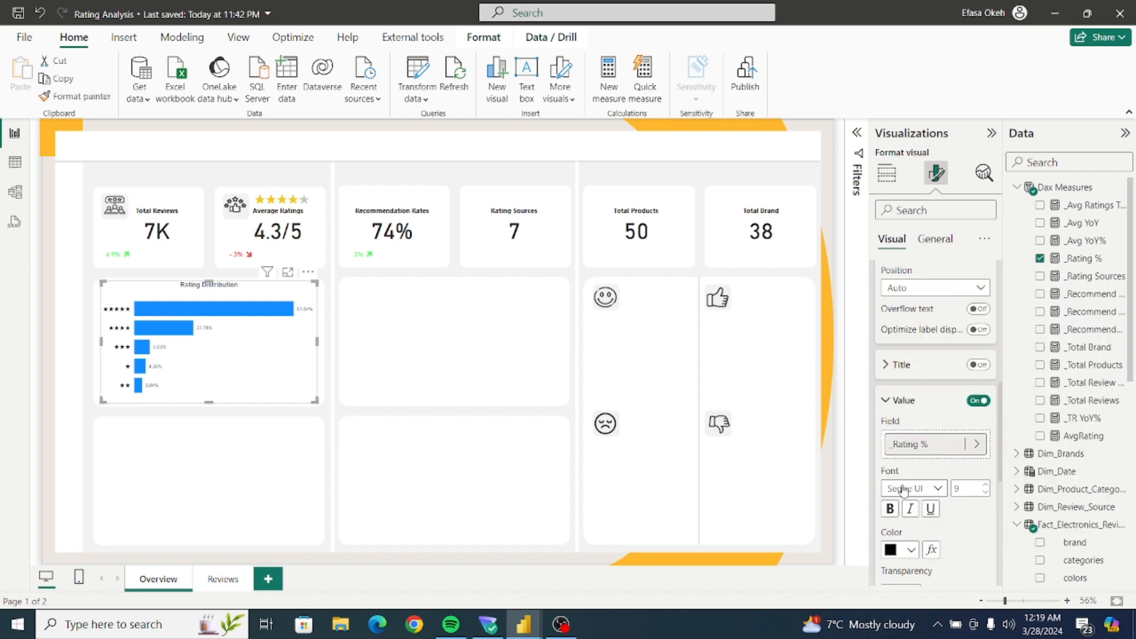
Increase the font size of the data label values to 10 and close the data label settings.
{"action": "left_click", "coordinate": [985, 485]}
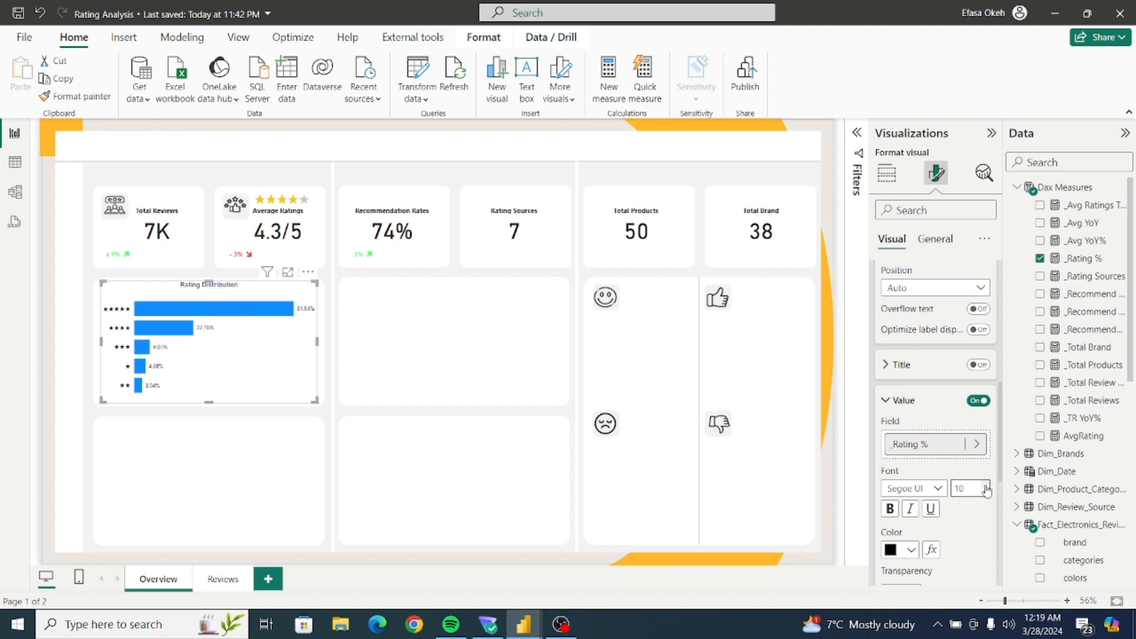
{"action": "left_click", "coordinate": [890, 402]}
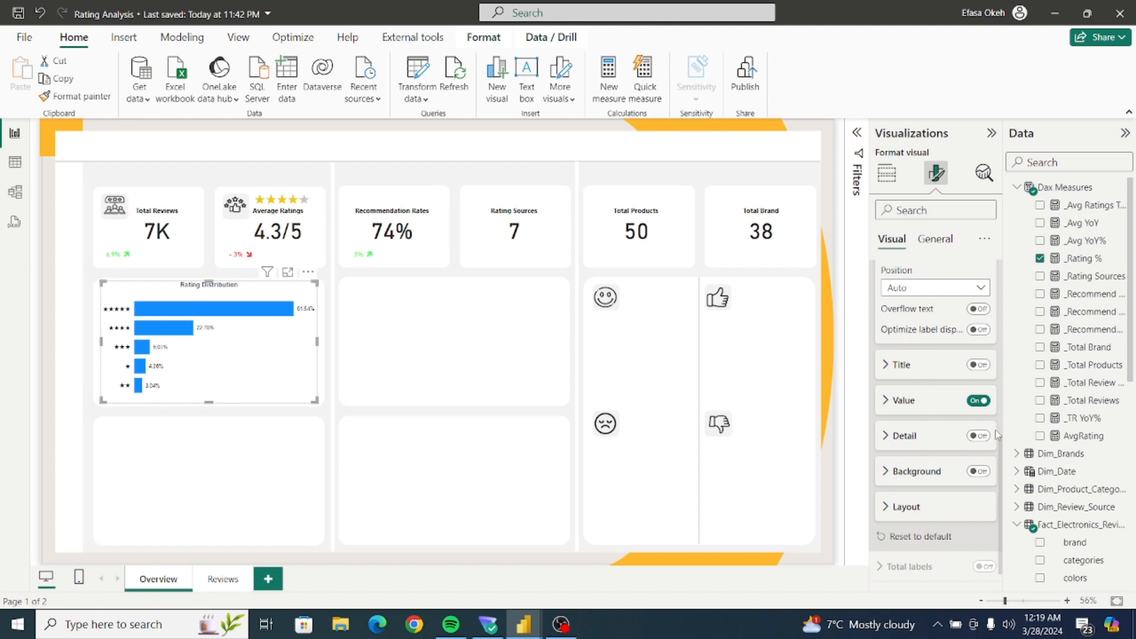
{"action": "scroll", "coordinate": [1004, 453], "scroll_direction": "up", "scroll_amount": 3}
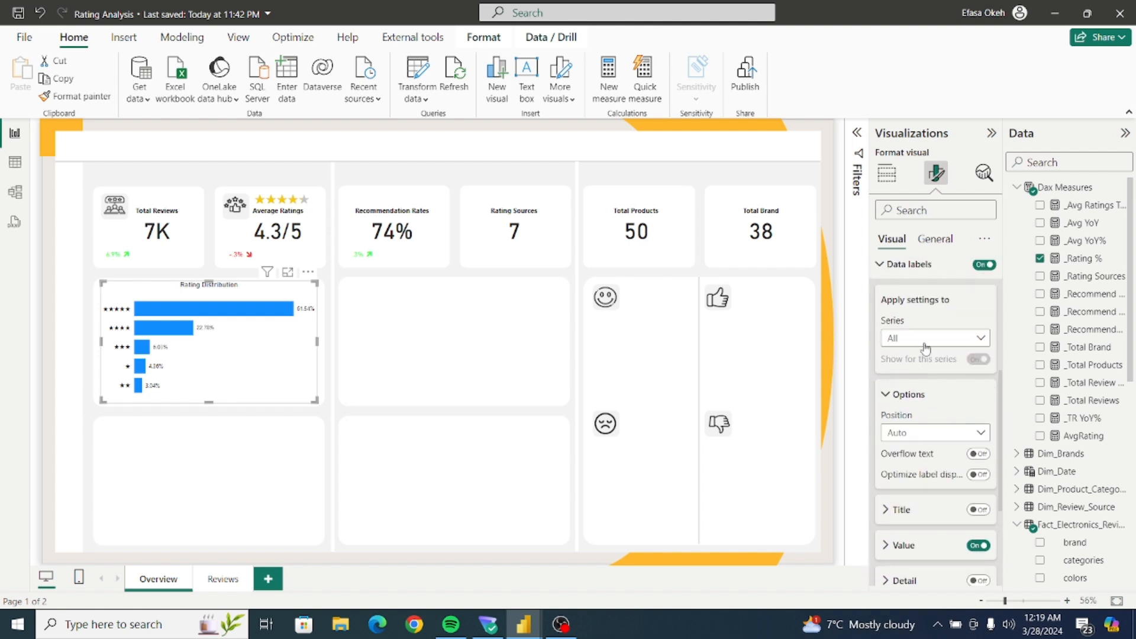
{"action": "scroll", "coordinate": [997, 368], "scroll_direction": "up", "scroll_amount": 3}
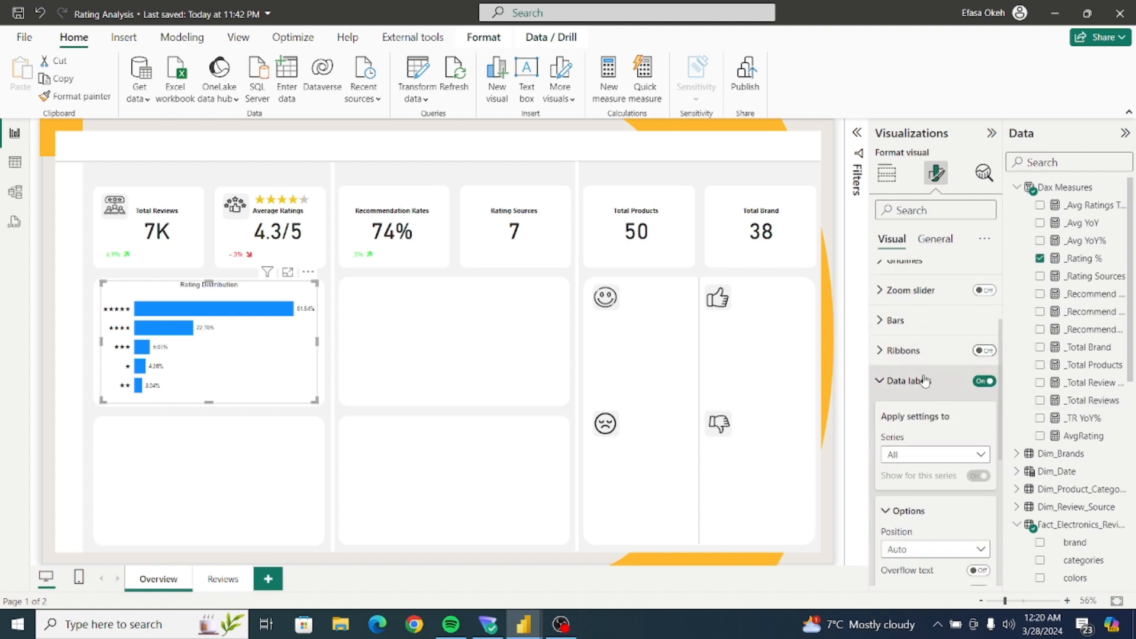
{"action": "left_click", "coordinate": [877, 389]}
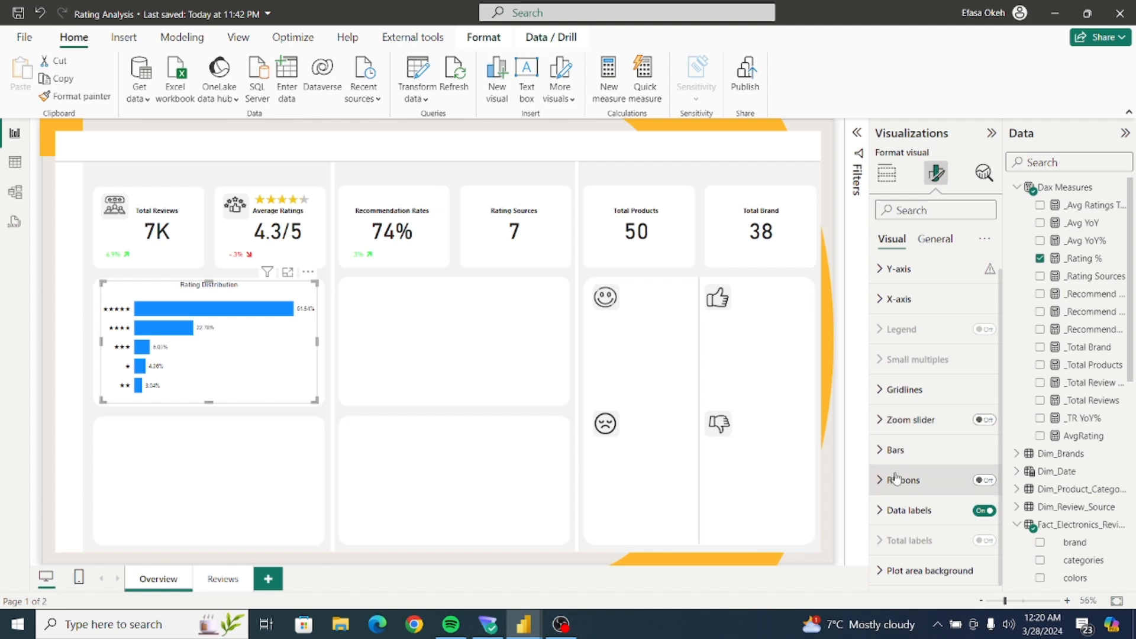
Set the color of all bars in the Rating Distribution chart to a dark charcoal shade and deselect the chart.
{"action": "left_click", "coordinate": [885, 456]}
{"action": "left_click", "coordinate": [933, 524]}
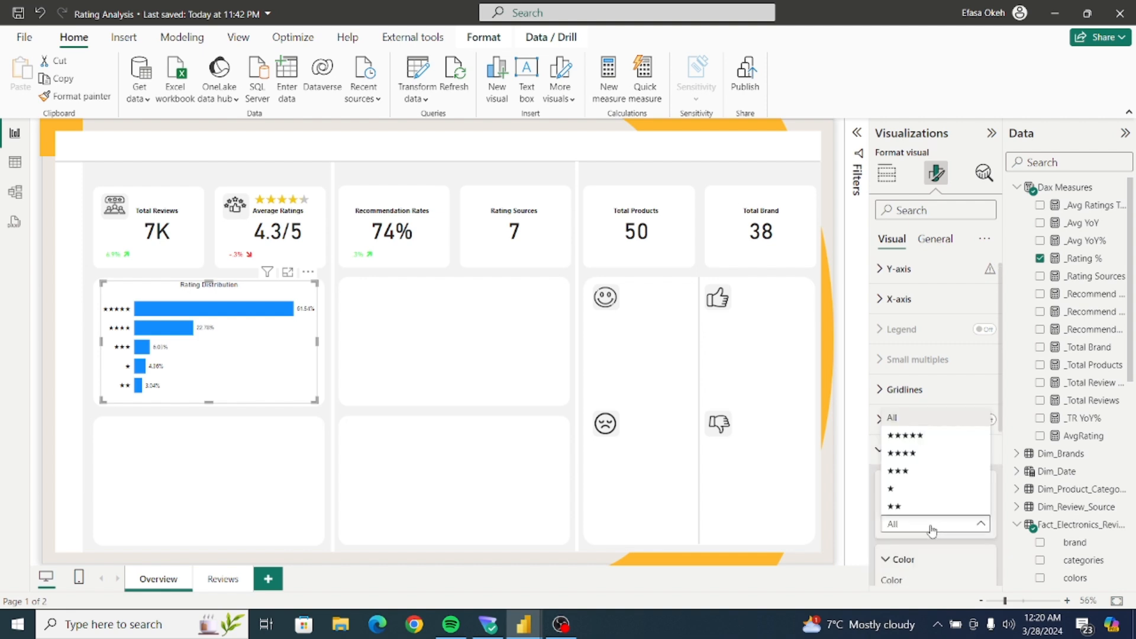
{"action": "left_click", "coordinate": [933, 526]}
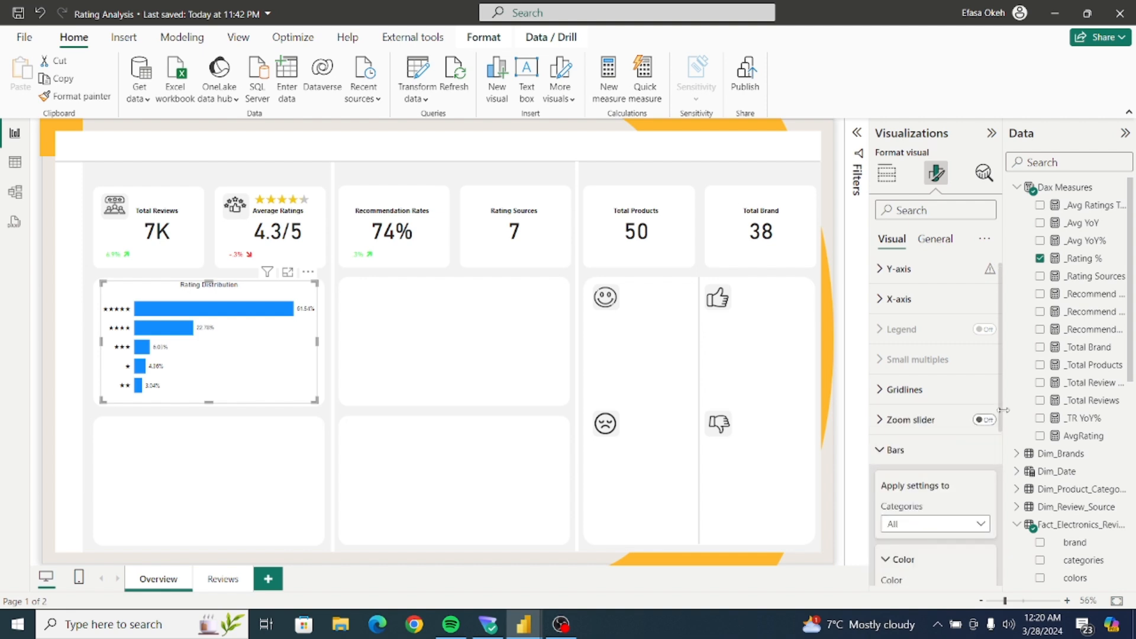
{"action": "scroll", "coordinate": [1004, 417], "scroll_direction": "down", "scroll_amount": 4}
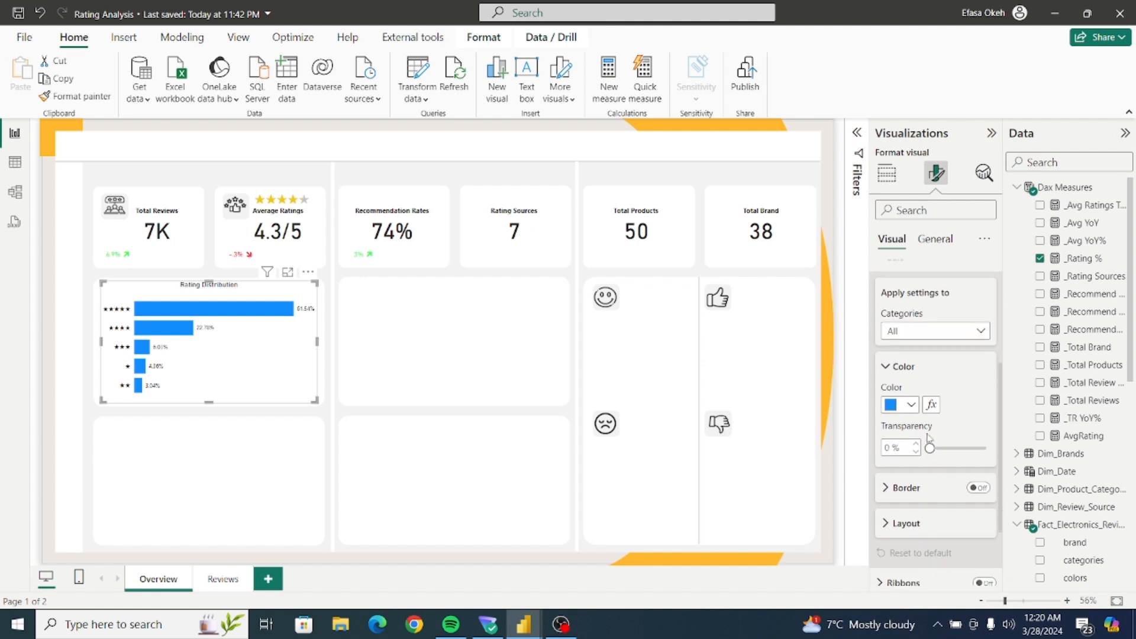
{"action": "left_click", "coordinate": [900, 405]}
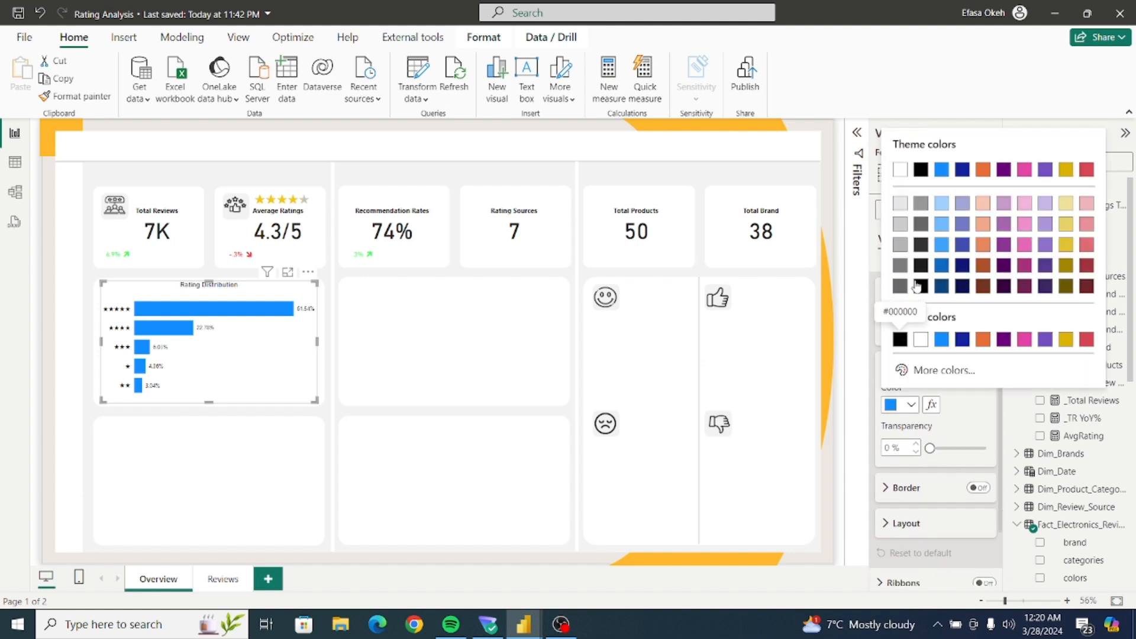
{"action": "left_click", "coordinate": [918, 248]}
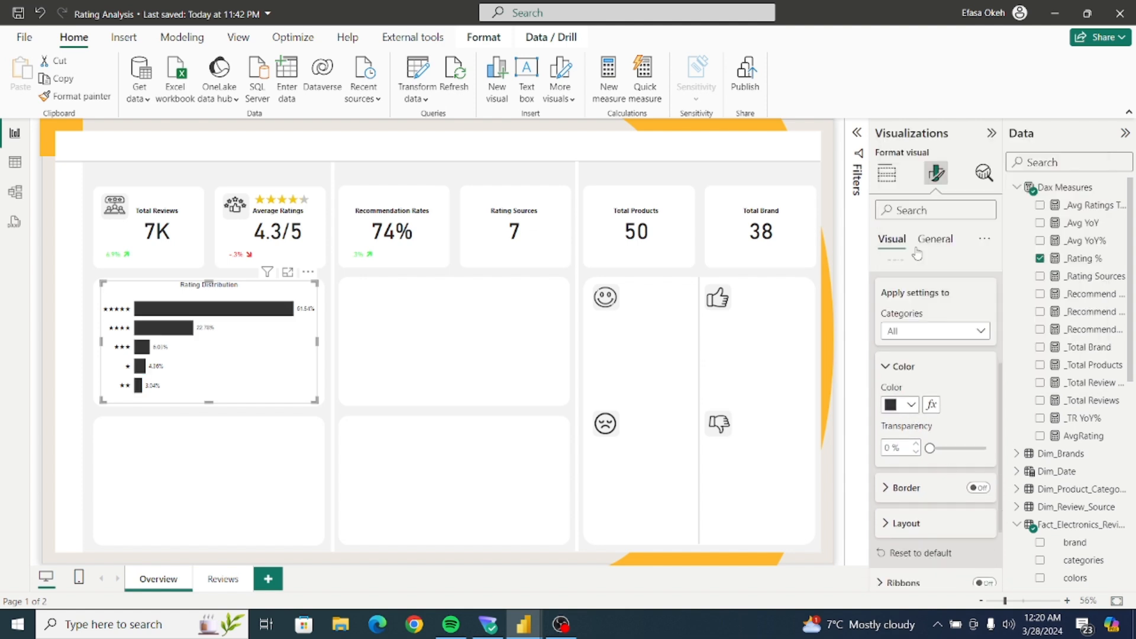
{"action": "left_click", "coordinate": [269, 440]}
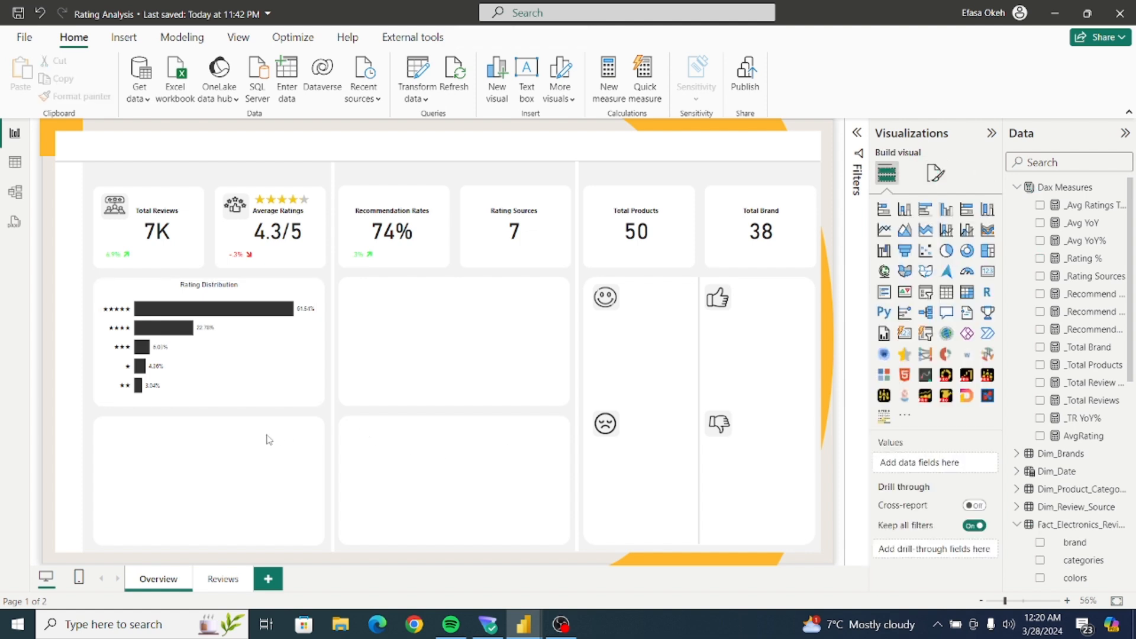
Nudge the Rating Distribution chart slightly down in its card and turn off its background.
{"action": "mouse_move", "coordinate": [266, 362]}
{"action": "left_click", "coordinate": [266, 368]}
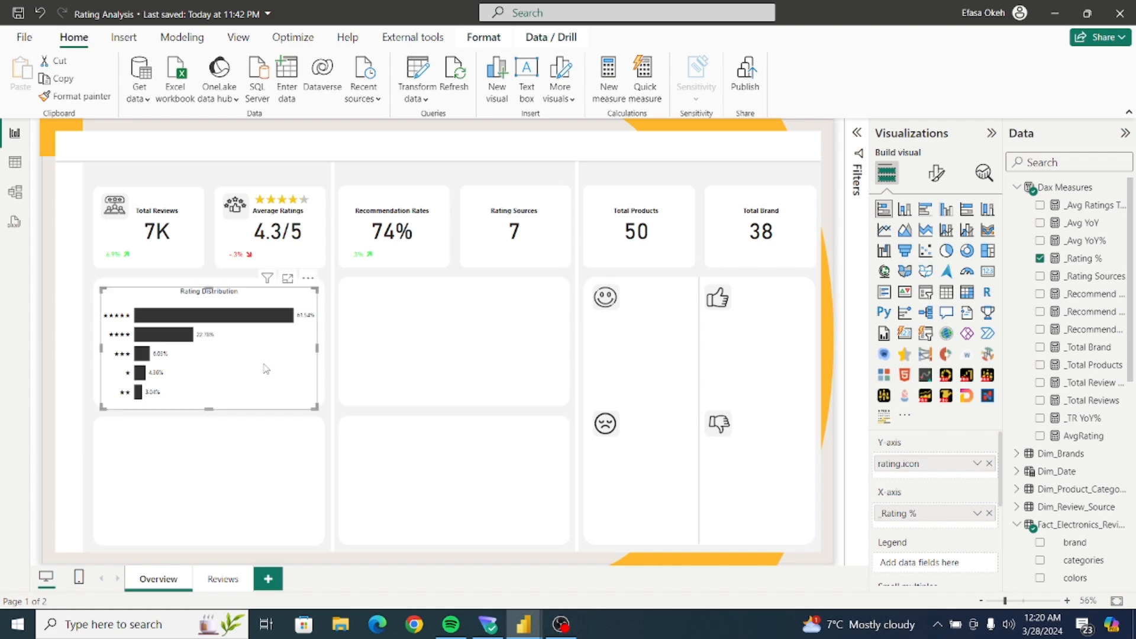
{"action": "left_click", "coordinate": [936, 173]}
{"action": "left_click", "coordinate": [944, 241]}
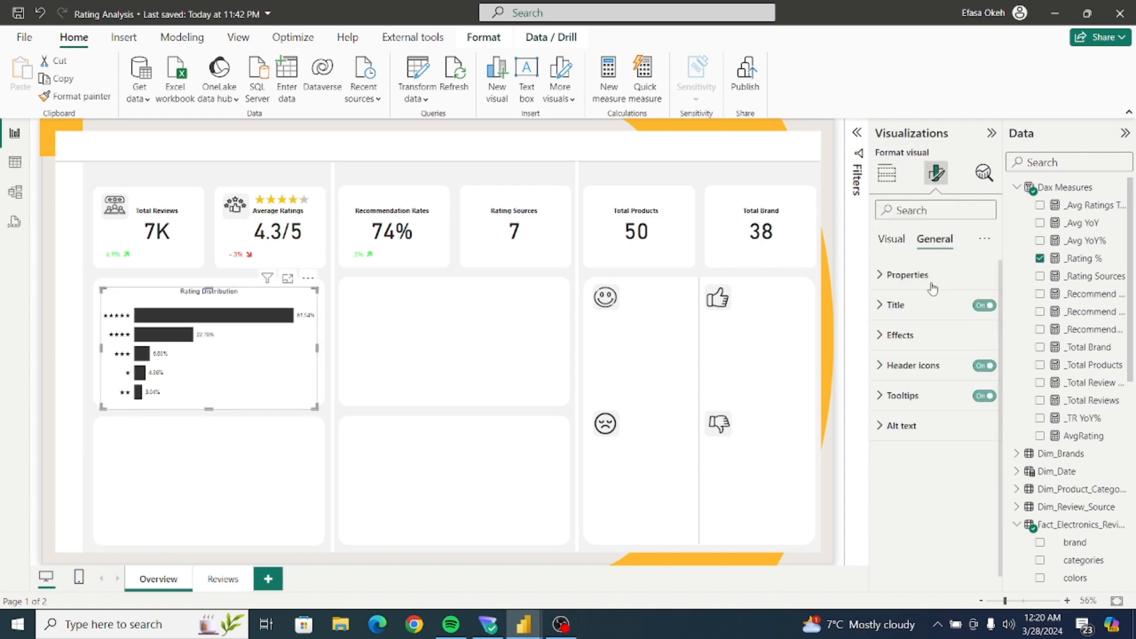
{"action": "left_click", "coordinate": [905, 335]}
{"action": "left_click", "coordinate": [978, 371]}
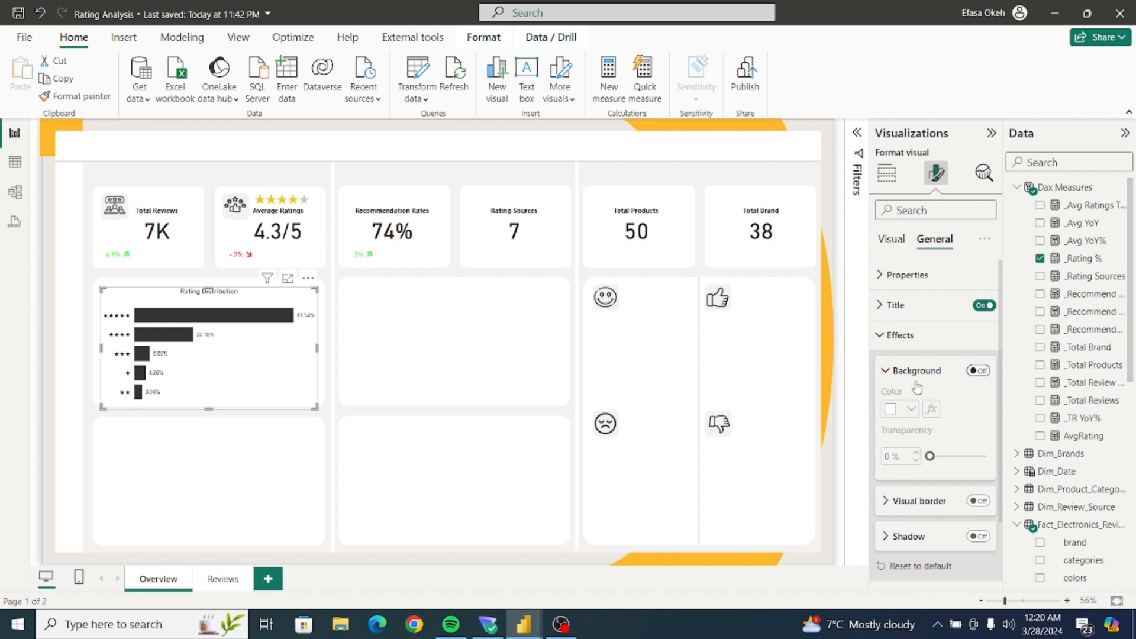
{"action": "left_click", "coordinate": [264, 443]}
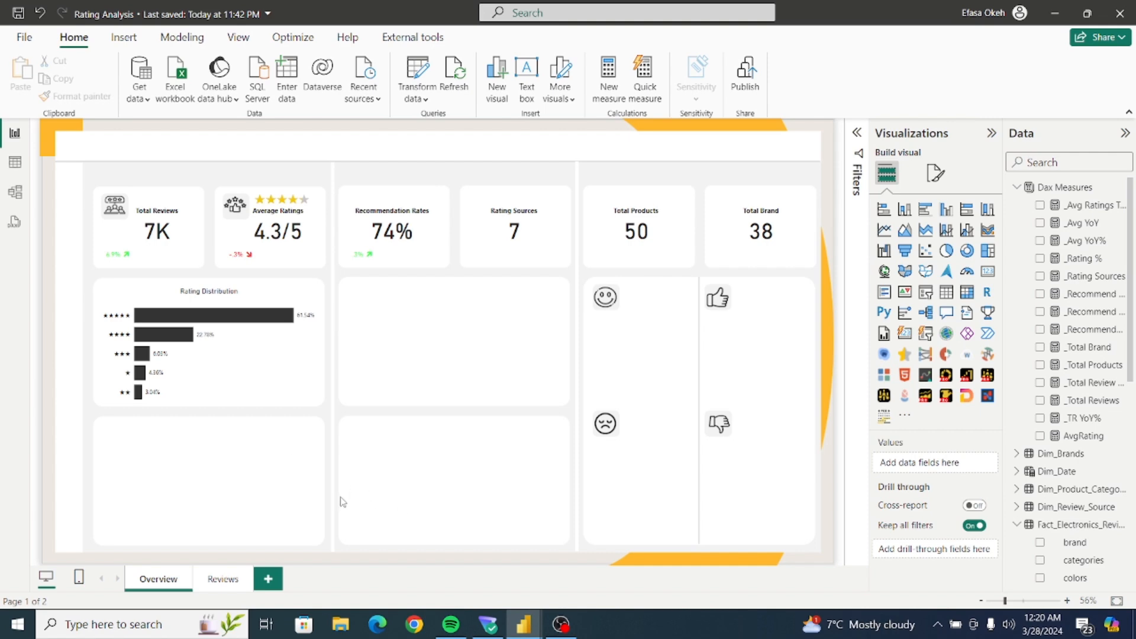
Check the yearly trend chart in the Electronics Rating report, return to Rating Analysis and place a new line chart beside Rating Distribution.
{"action": "mouse_move", "coordinate": [524, 622]}
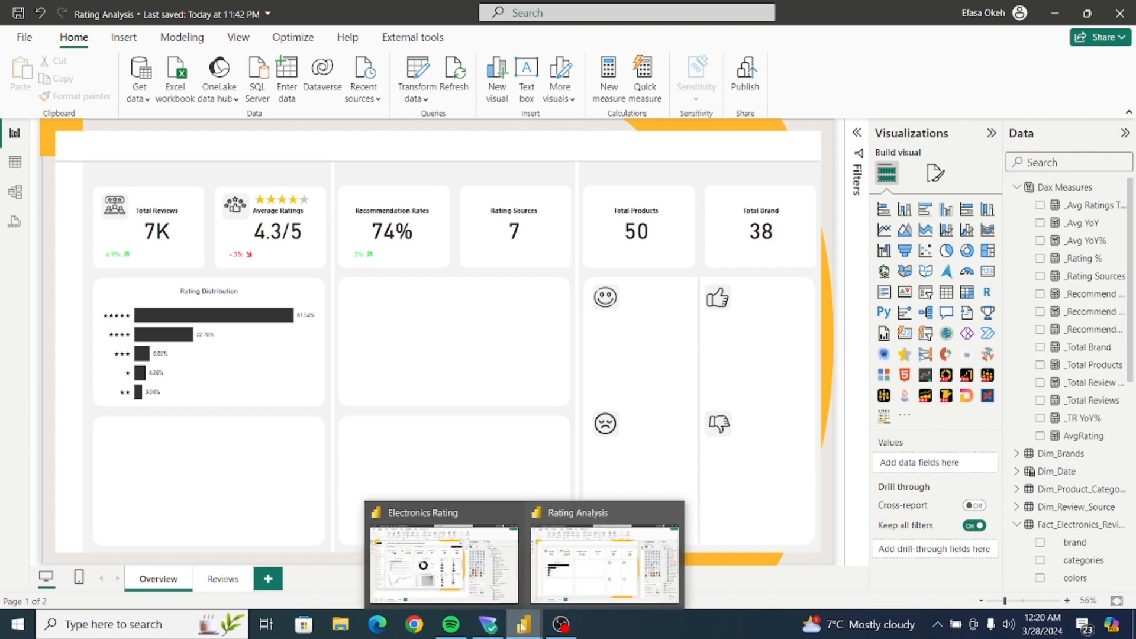
{"action": "left_click", "coordinate": [457, 589]}
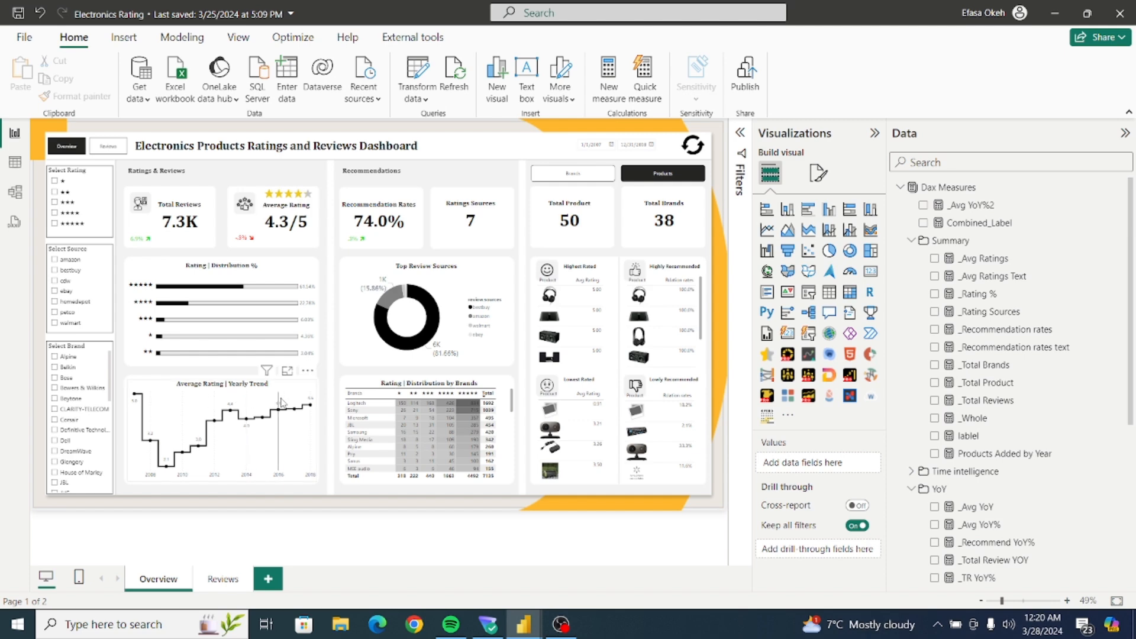
{"action": "mouse_move", "coordinate": [521, 626]}
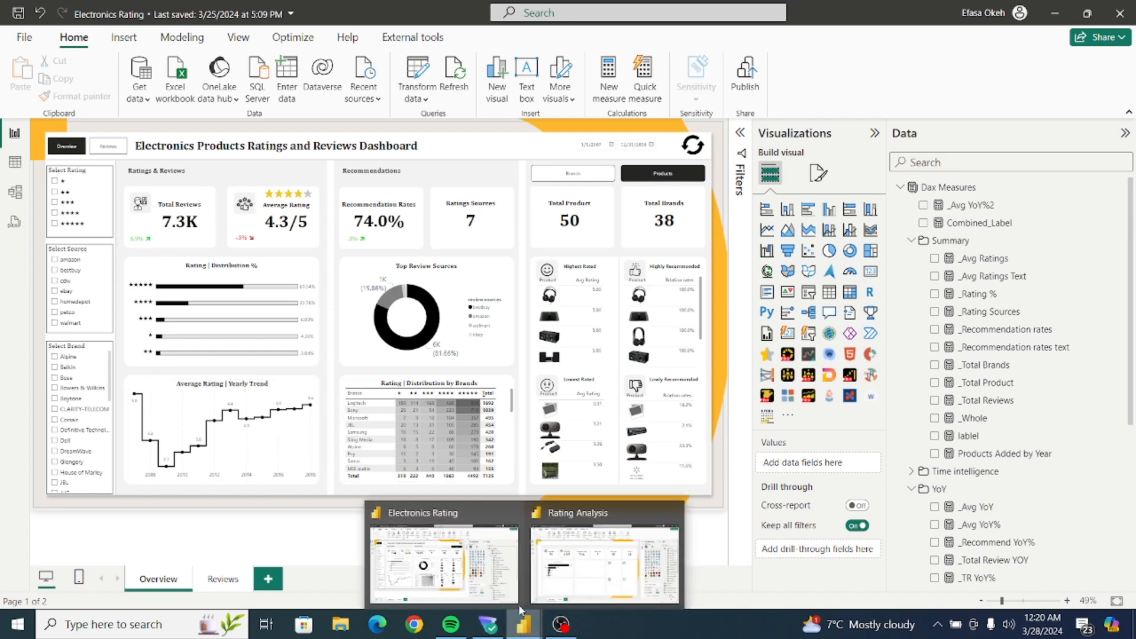
{"action": "left_click", "coordinate": [589, 570]}
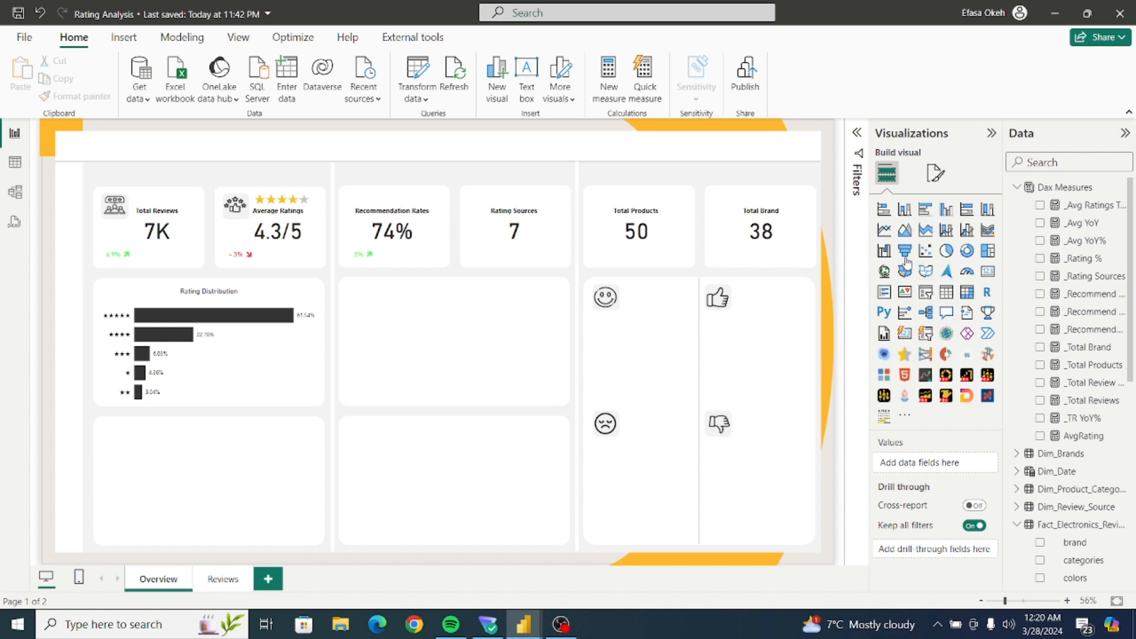
{"action": "left_click", "coordinate": [886, 239]}
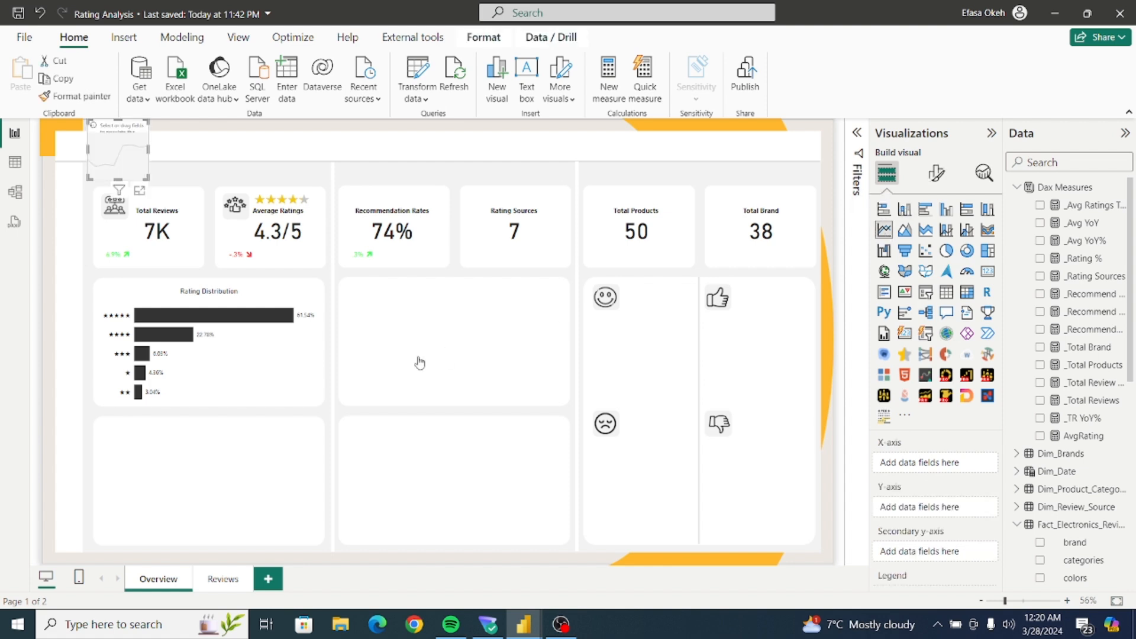
{"action": "left_click_drag", "start_coordinate": [113, 155], "coordinate": [571, 432]}
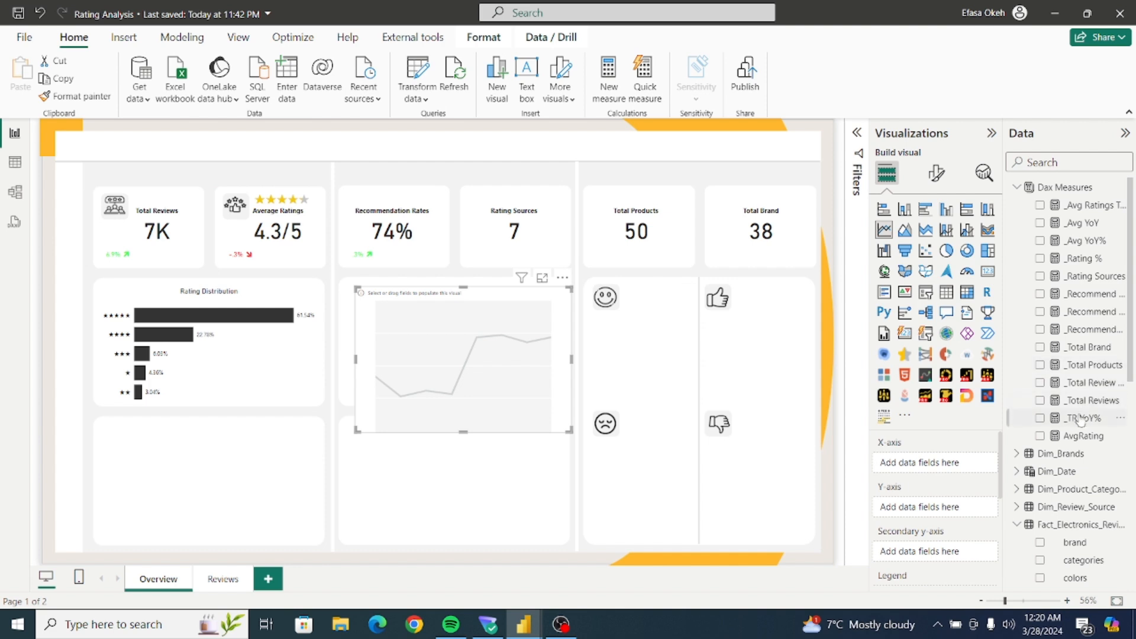
Plot the AvgRating measure on the line chart's Y-axis against Year from Dim_Date on the X-axis.
{"action": "left_click", "coordinate": [1040, 436]}
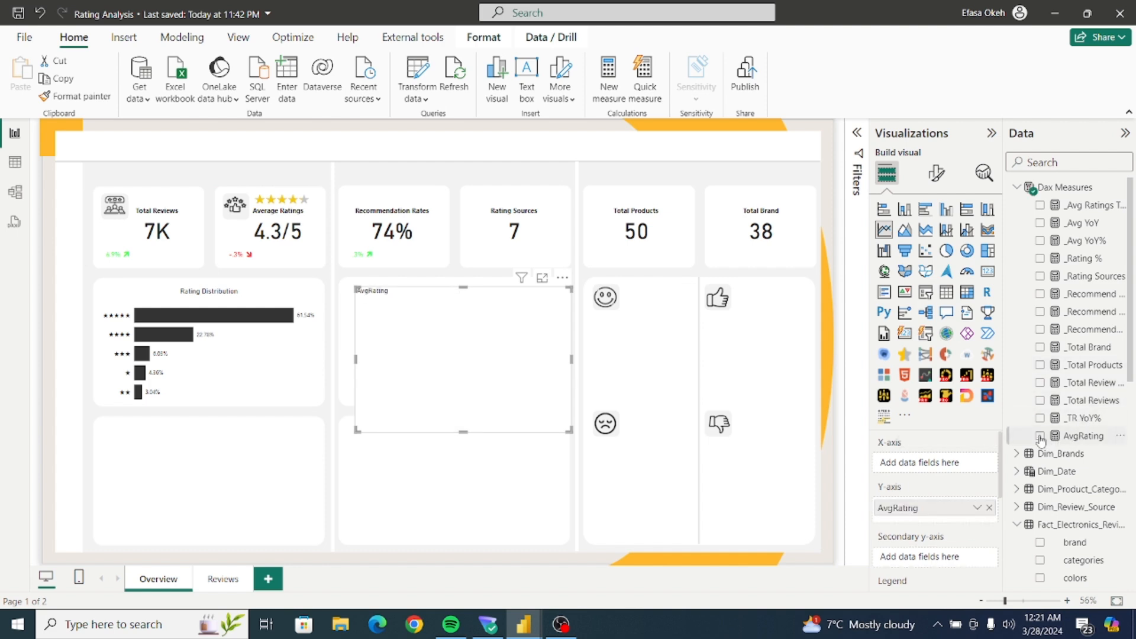
{"action": "left_click", "coordinate": [1030, 188]}
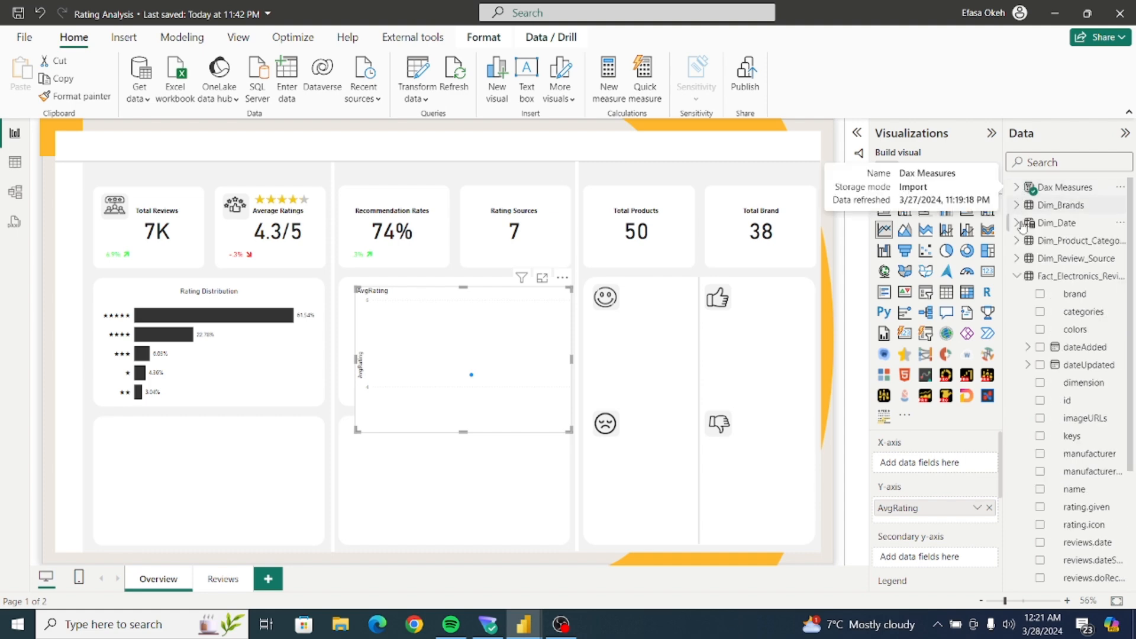
{"action": "left_click", "coordinate": [1019, 277]}
{"action": "left_click", "coordinate": [1018, 224]}
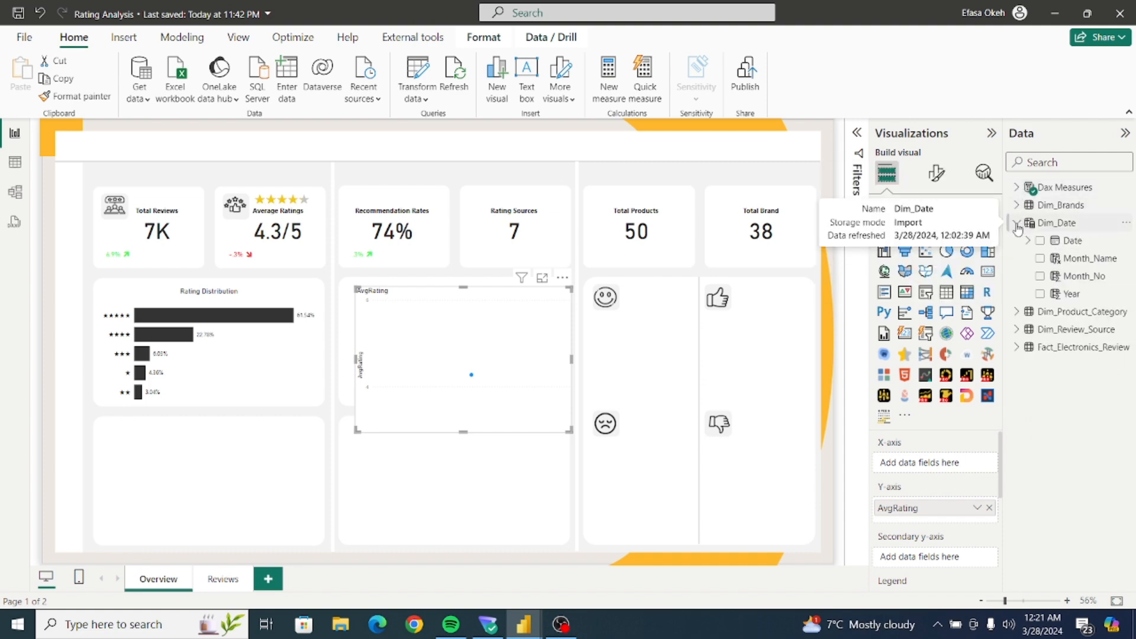
{"action": "left_click", "coordinate": [1040, 295]}
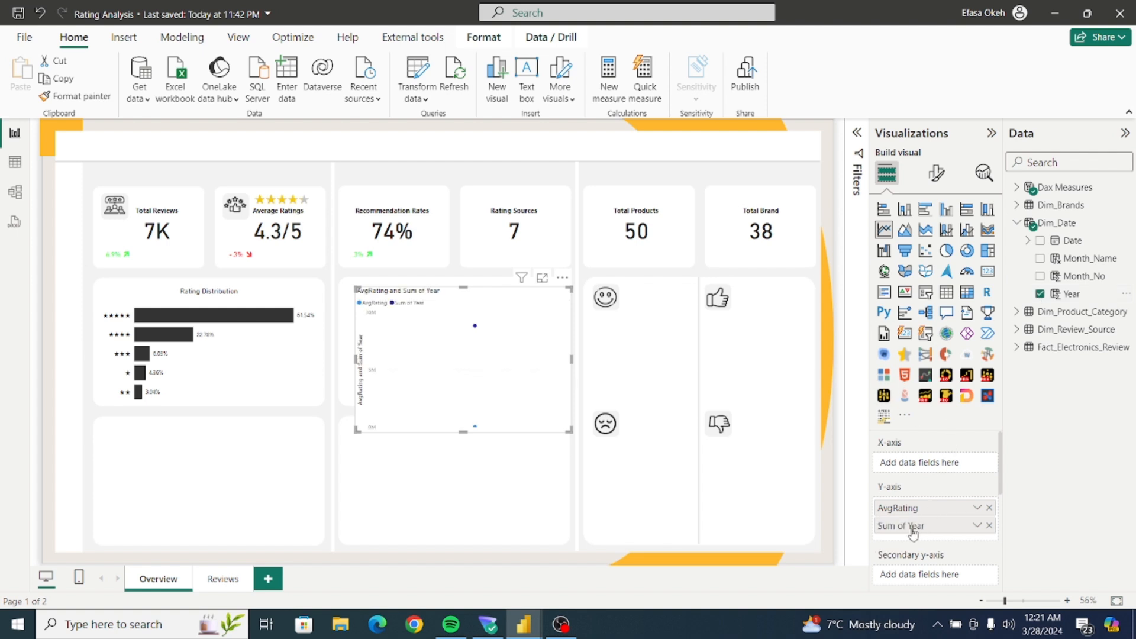
{"action": "left_click_drag", "start_coordinate": [911, 533], "coordinate": [918, 464]}
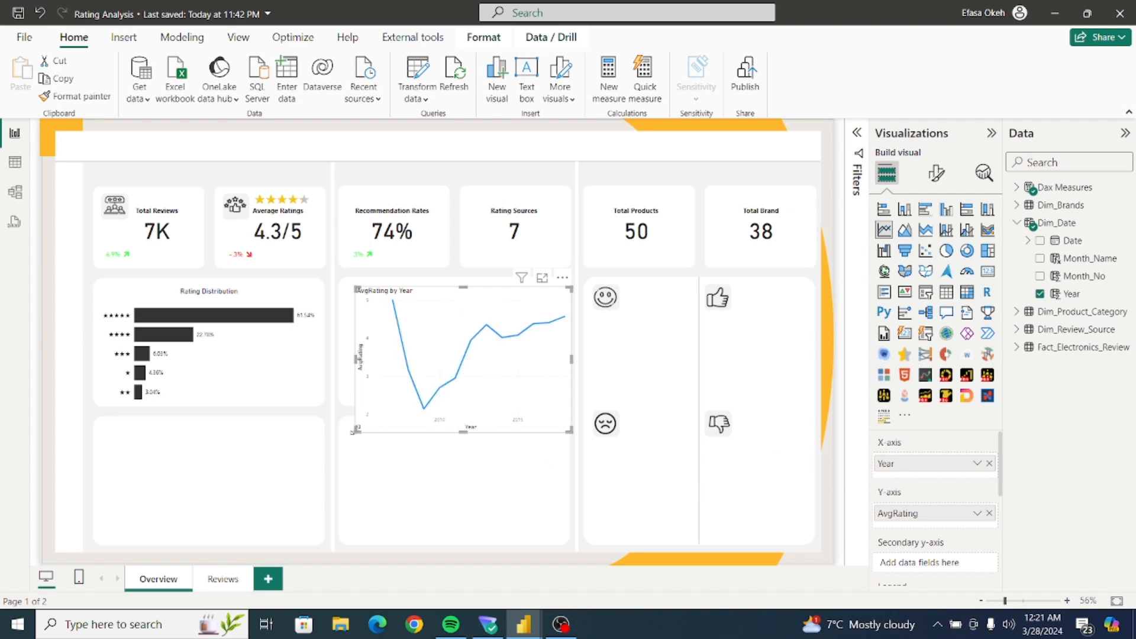
Resize the line chart to a wider, shorter shape and move it across the gap between the two middle-row cards.
{"action": "left_click_drag", "start_coordinate": [354, 432], "coordinate": [253, 447]}
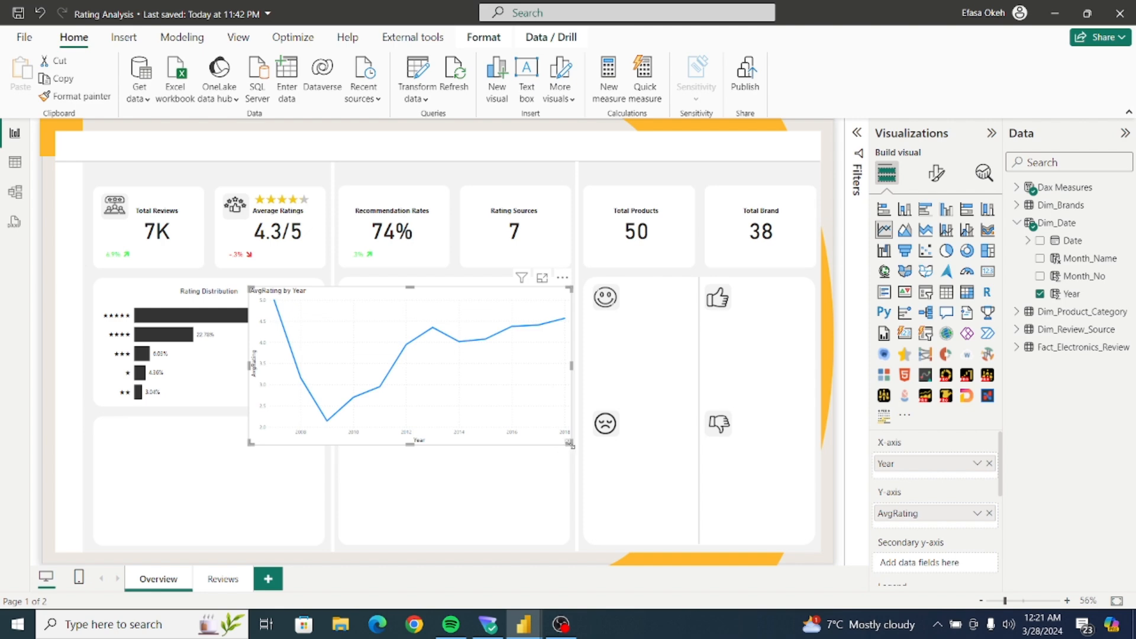
{"action": "left_click_drag", "start_coordinate": [571, 445], "coordinate": [494, 410]}
{"action": "left_click_drag", "start_coordinate": [429, 314], "coordinate": [452, 337]}
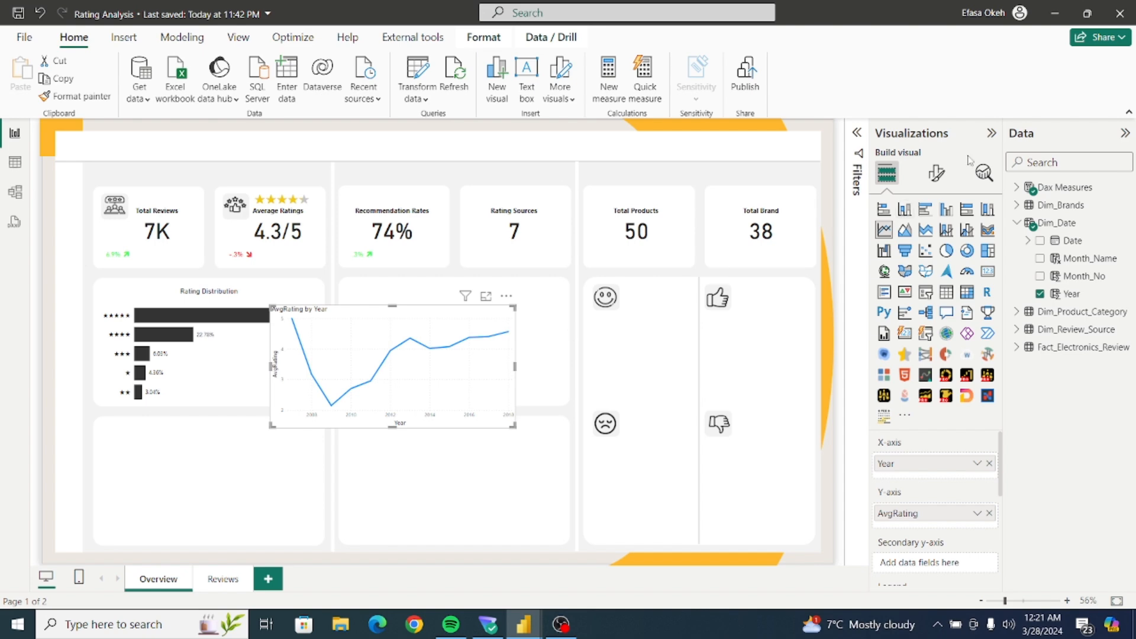
Turn off the line chart's background and close the effects settings.
{"action": "left_click", "coordinate": [936, 173]}
{"action": "left_click", "coordinate": [940, 242]}
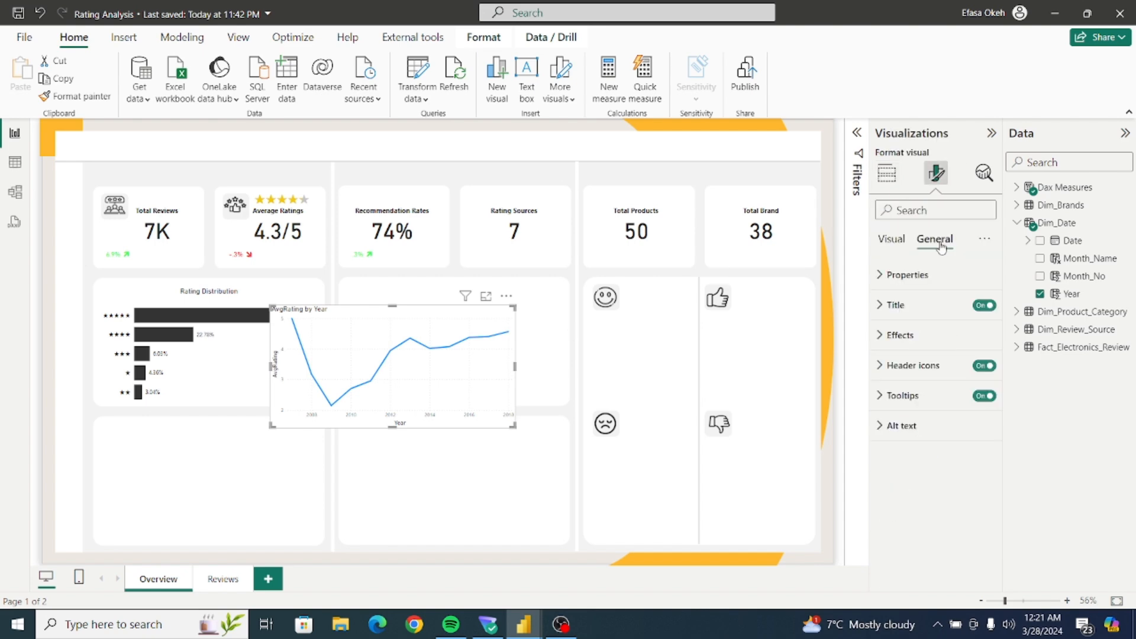
{"action": "left_click", "coordinate": [902, 335]}
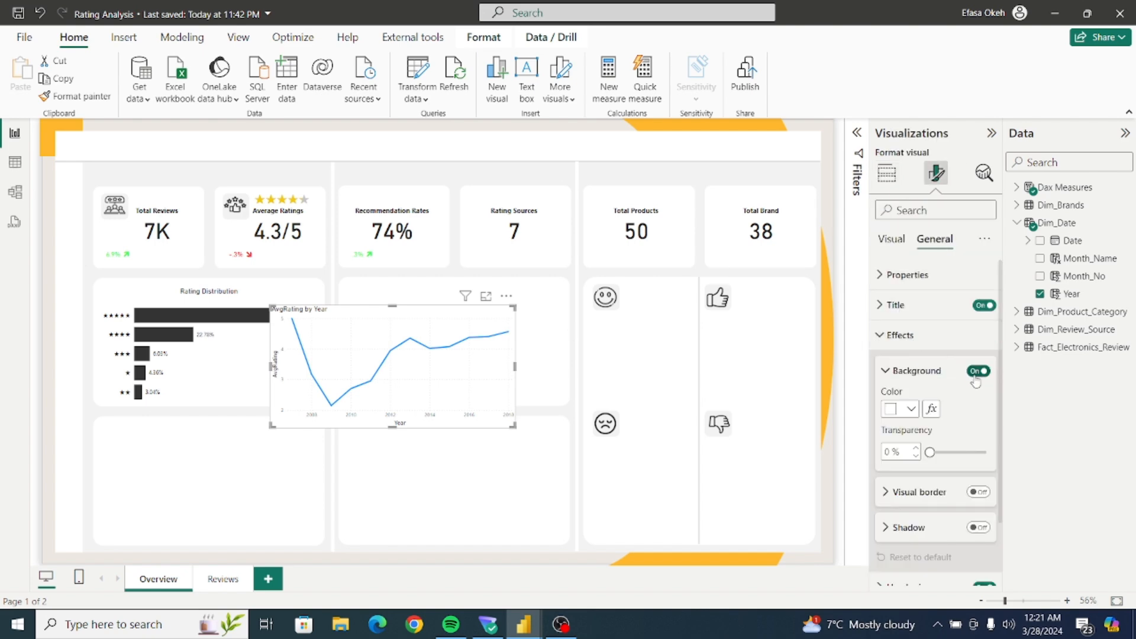
{"action": "left_click", "coordinate": [976, 373]}
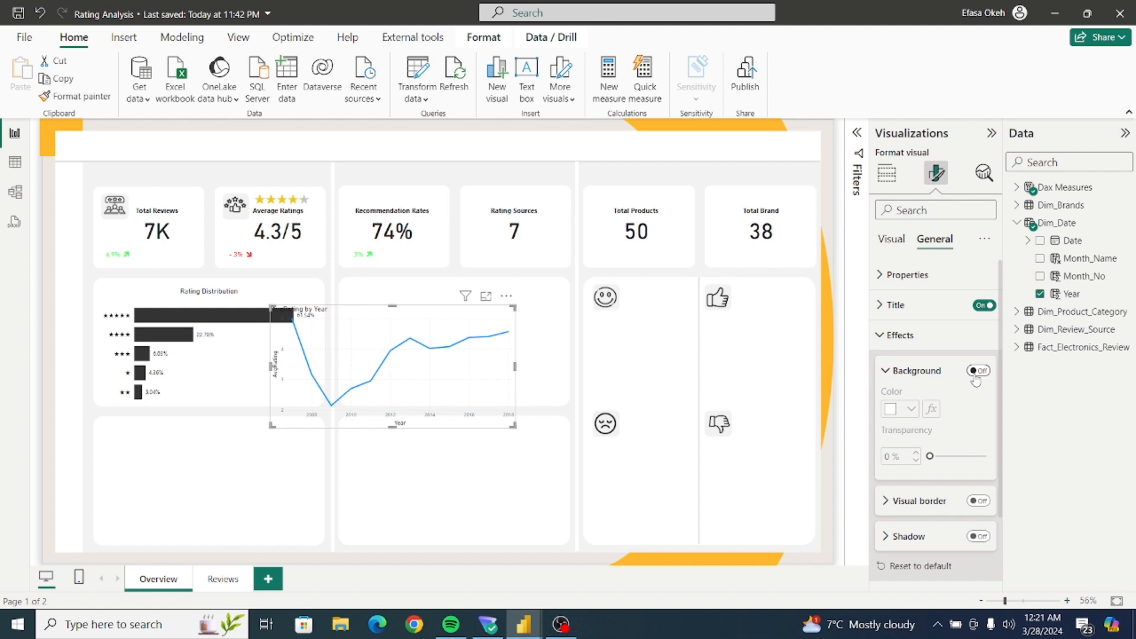
{"action": "left_click", "coordinate": [900, 336]}
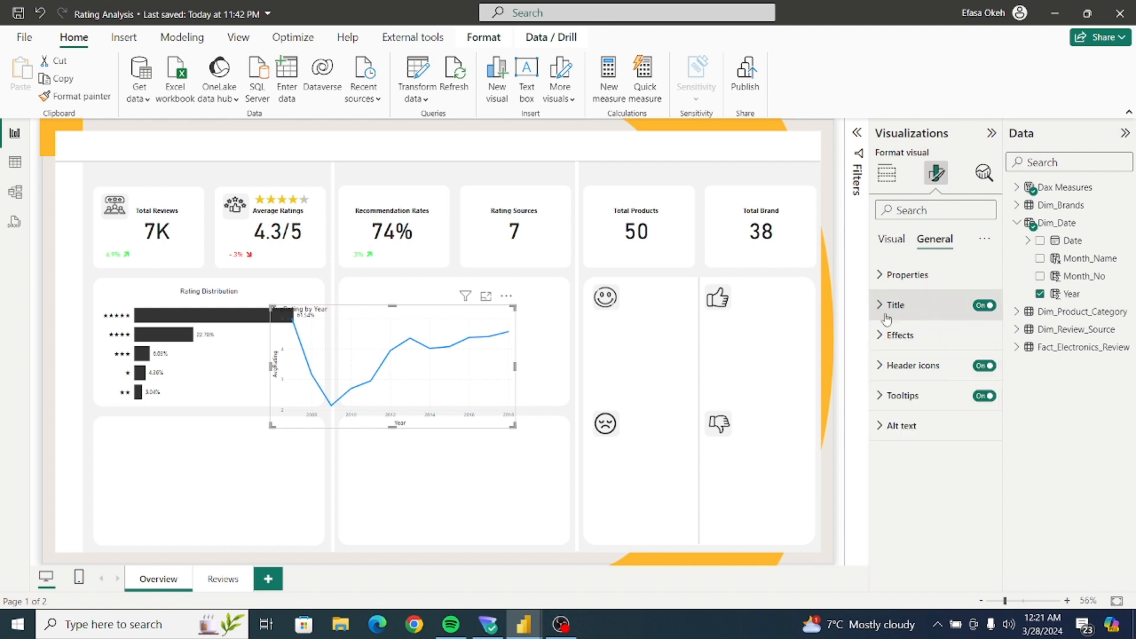
Change the line chart's title text to "Average Rating | Yearly Trend".
{"action": "left_click", "coordinate": [881, 305]}
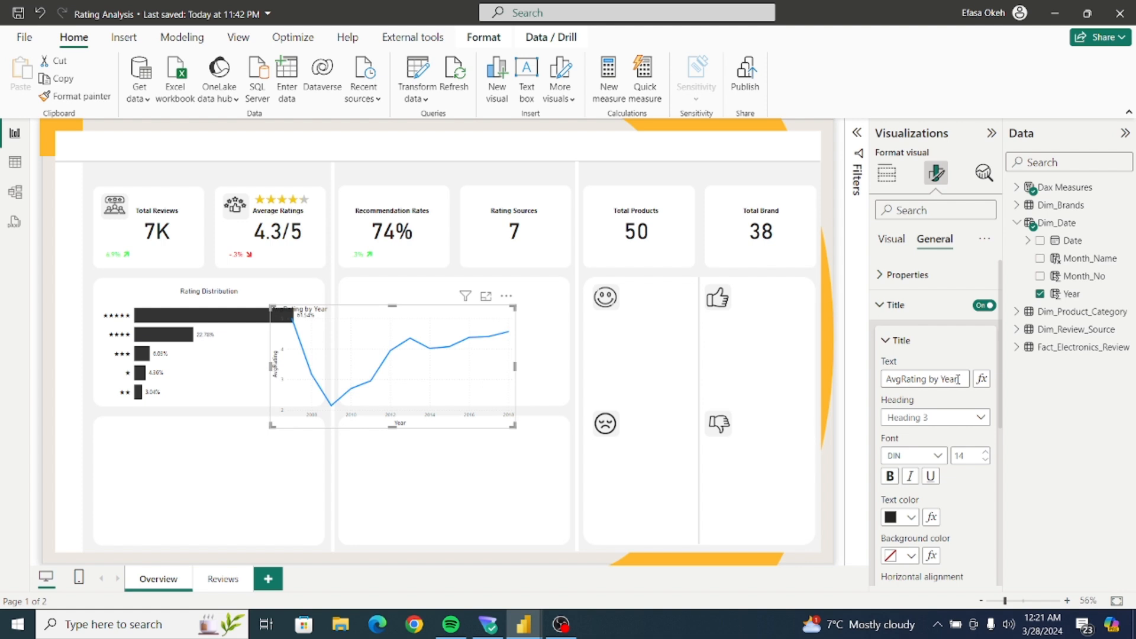
{"action": "left_click_drag", "start_coordinate": [959, 379], "coordinate": [854, 390]}
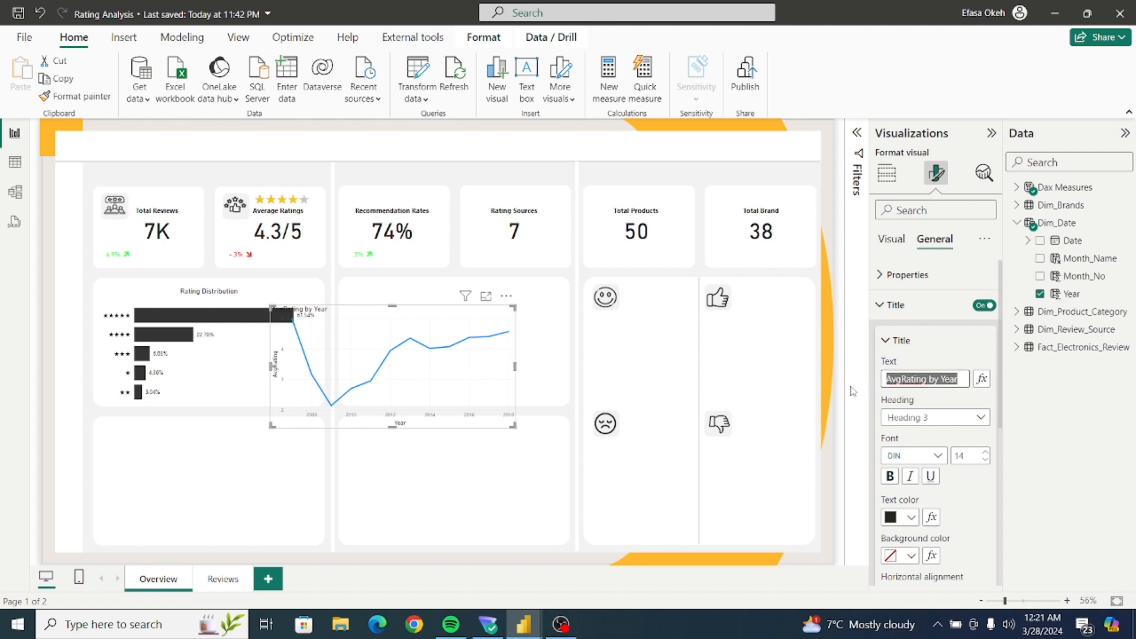
{"action": "type", "text": "A"}
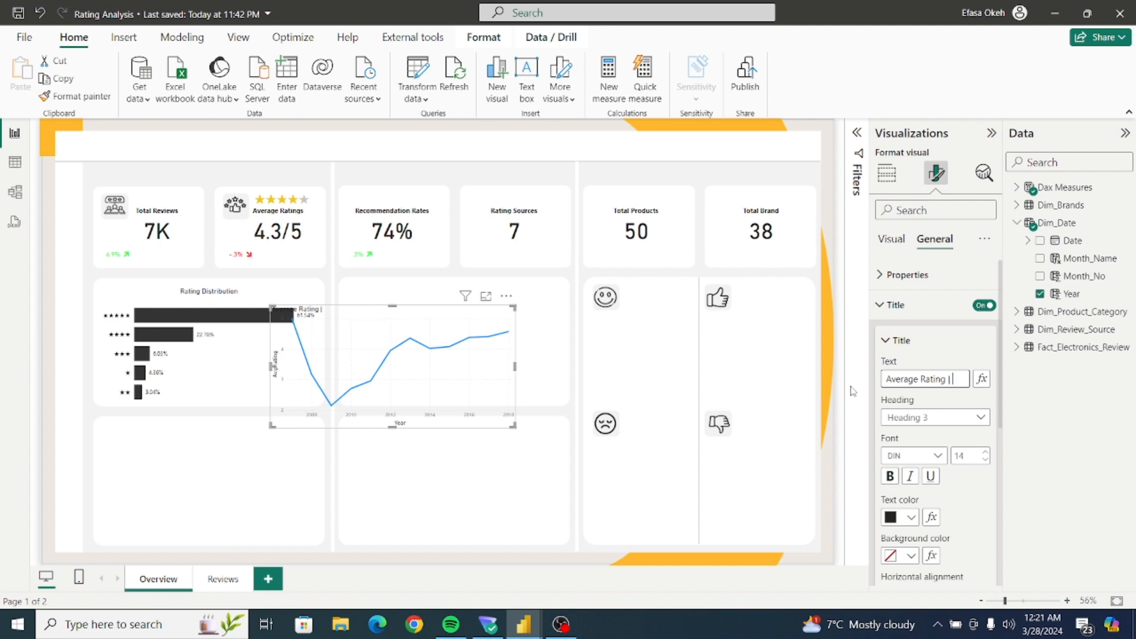
{"action": "type", "text": "arly Trend"}
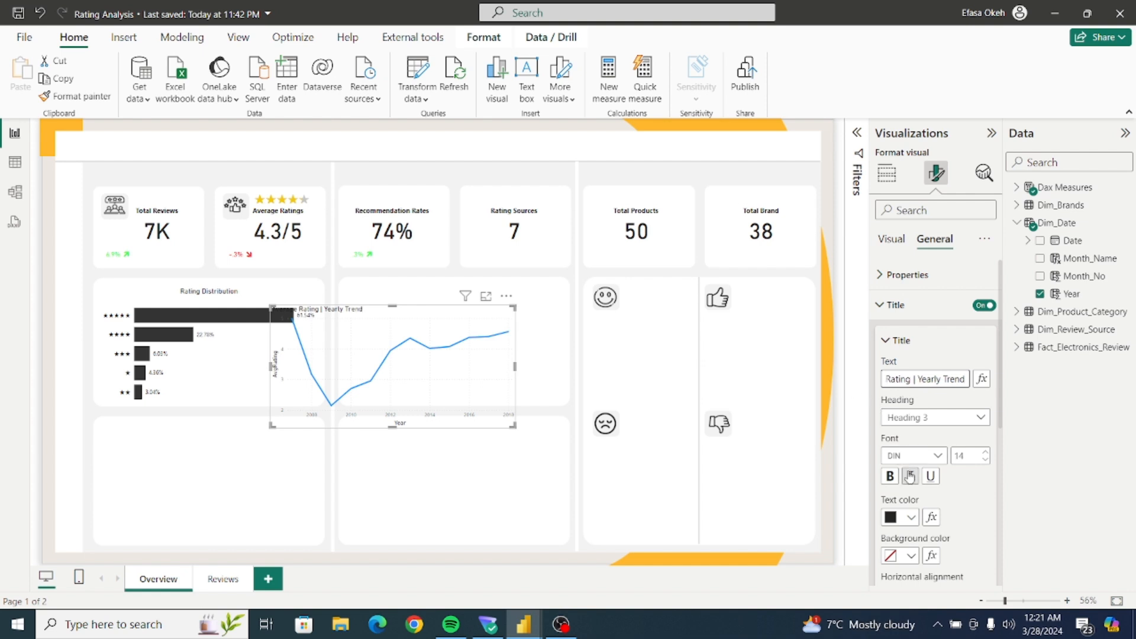
{"action": "left_click", "coordinate": [887, 342]}
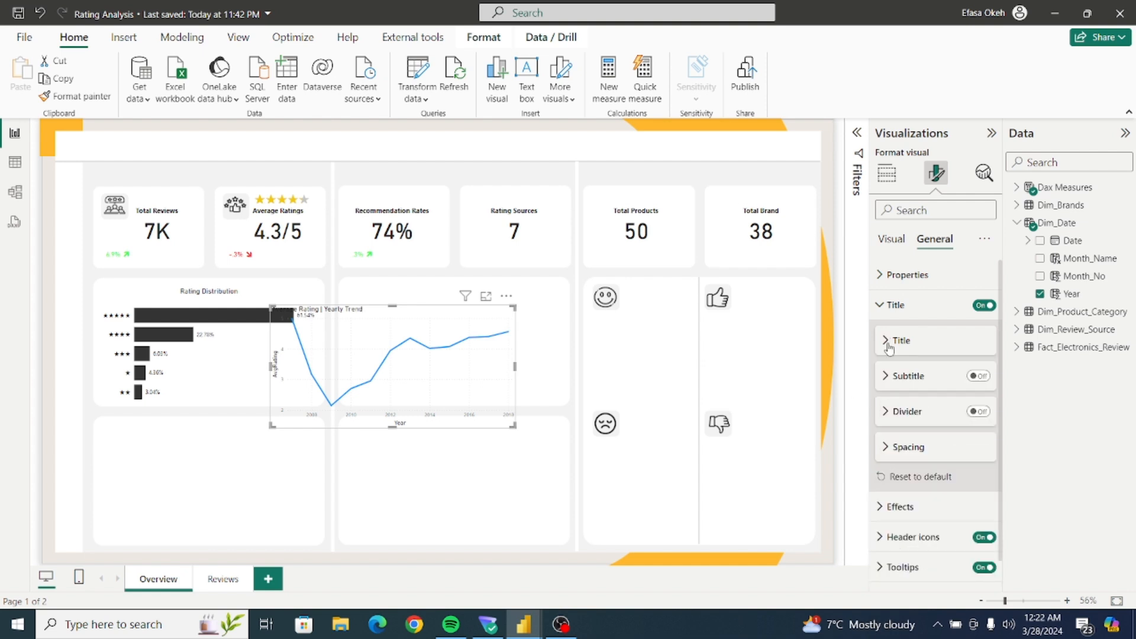
Change the text color of the line chart's title and close the title settings.
{"action": "left_click", "coordinate": [886, 341]}
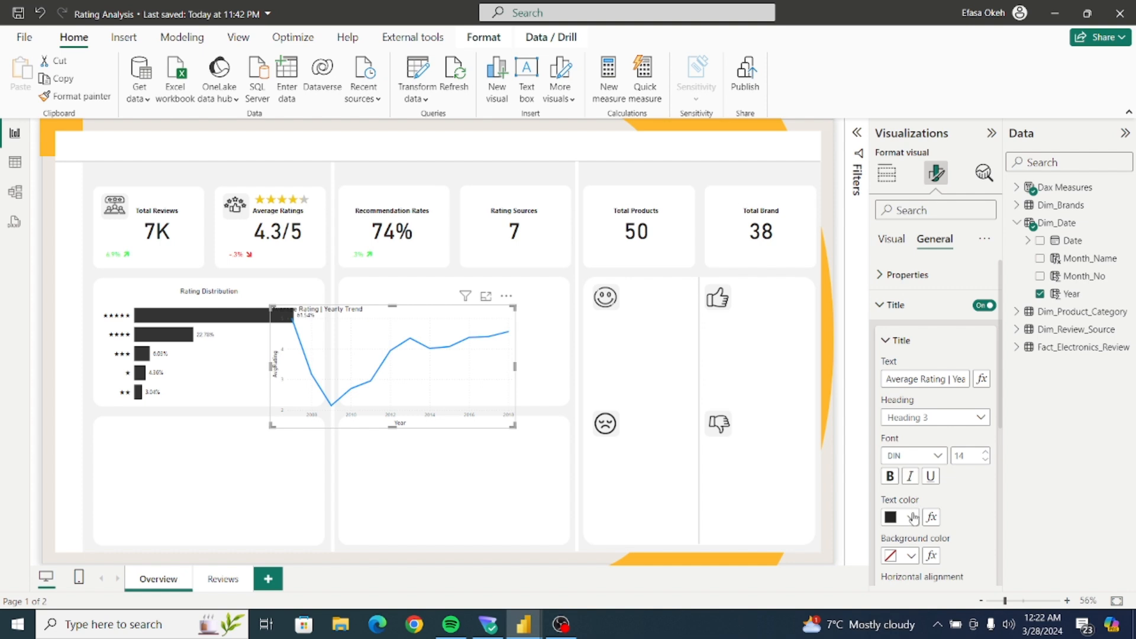
{"action": "left_click", "coordinate": [911, 517]}
{"action": "left_click", "coordinate": [921, 453]}
{"action": "left_click", "coordinate": [881, 305]}
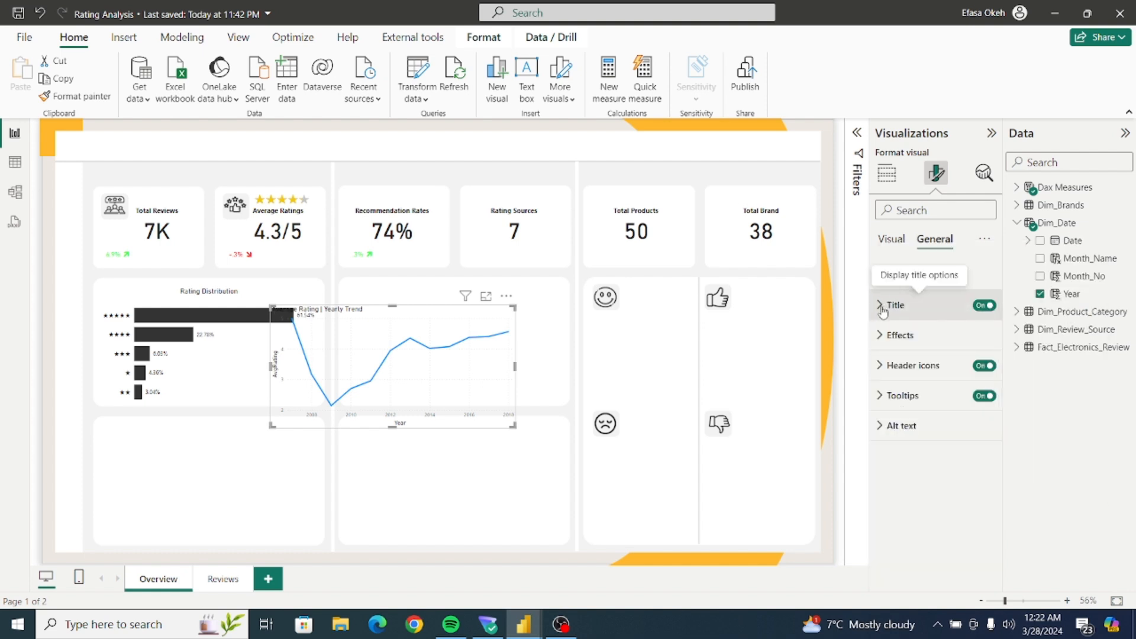
Turn off the x-axis title of the Average Rating line chart and close the x-axis settings.
{"action": "left_click", "coordinate": [891, 239]}
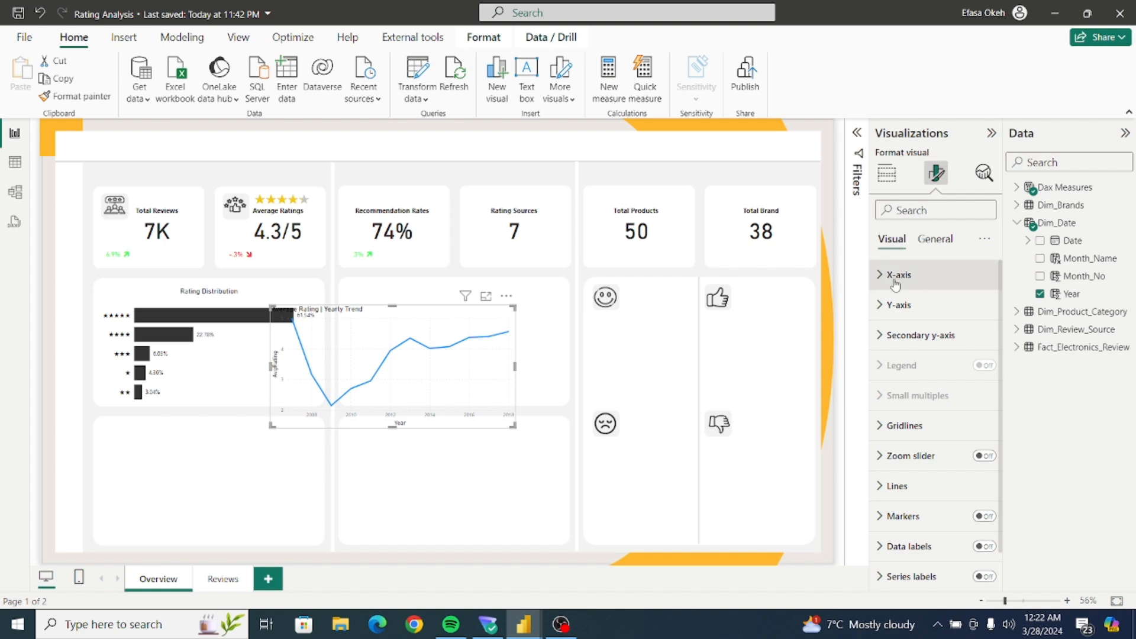
{"action": "left_click", "coordinate": [897, 275]}
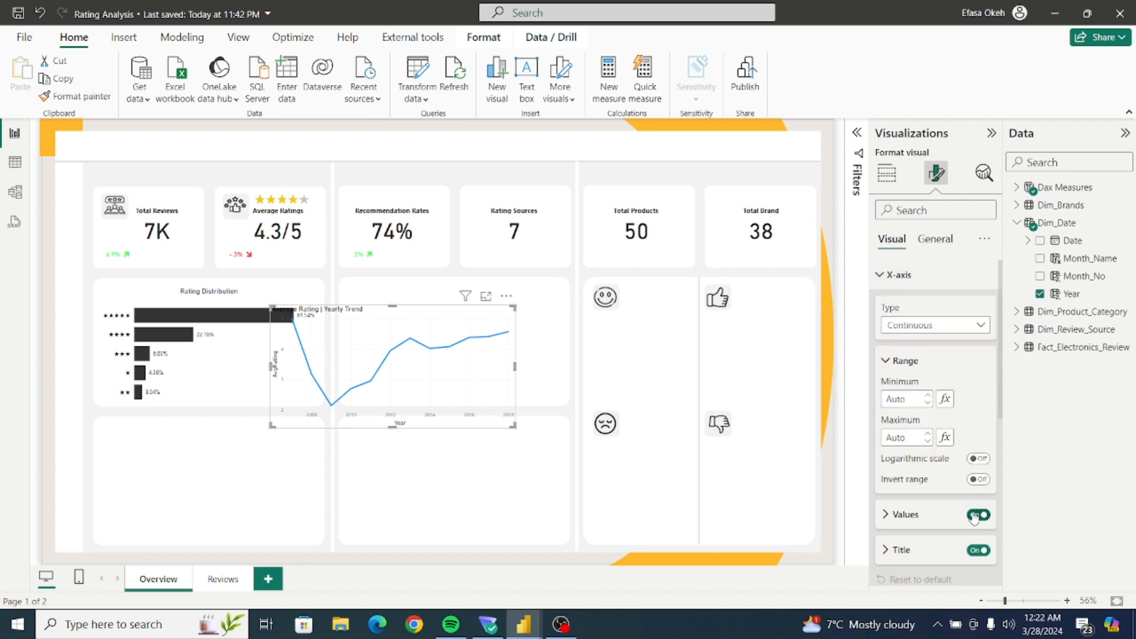
{"action": "left_click", "coordinate": [978, 551]}
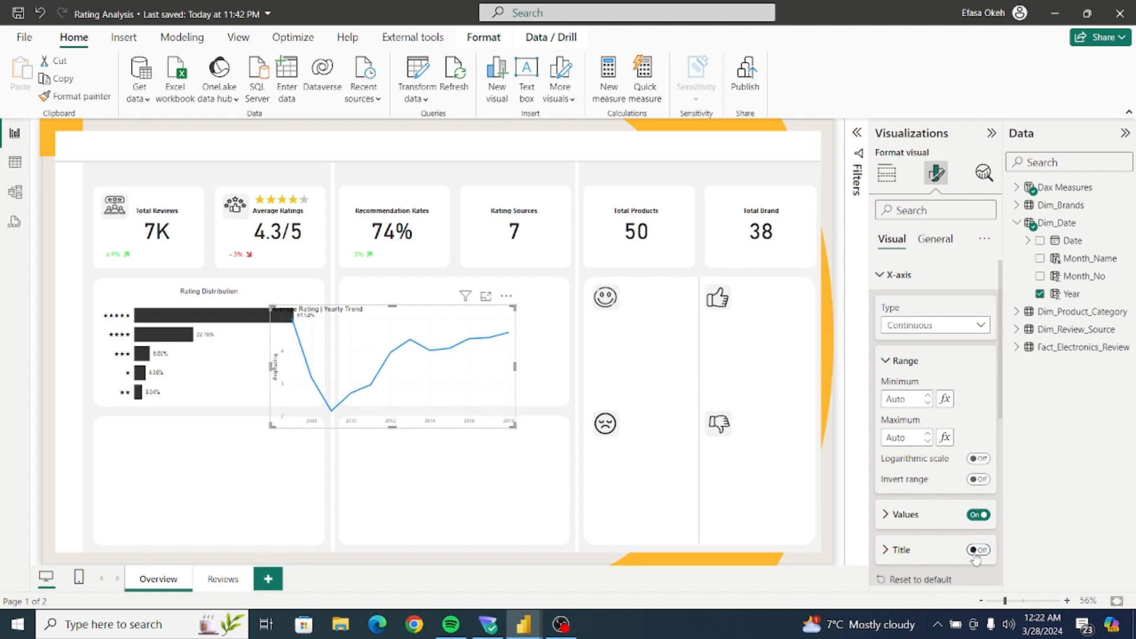
{"action": "left_click", "coordinate": [881, 275]}
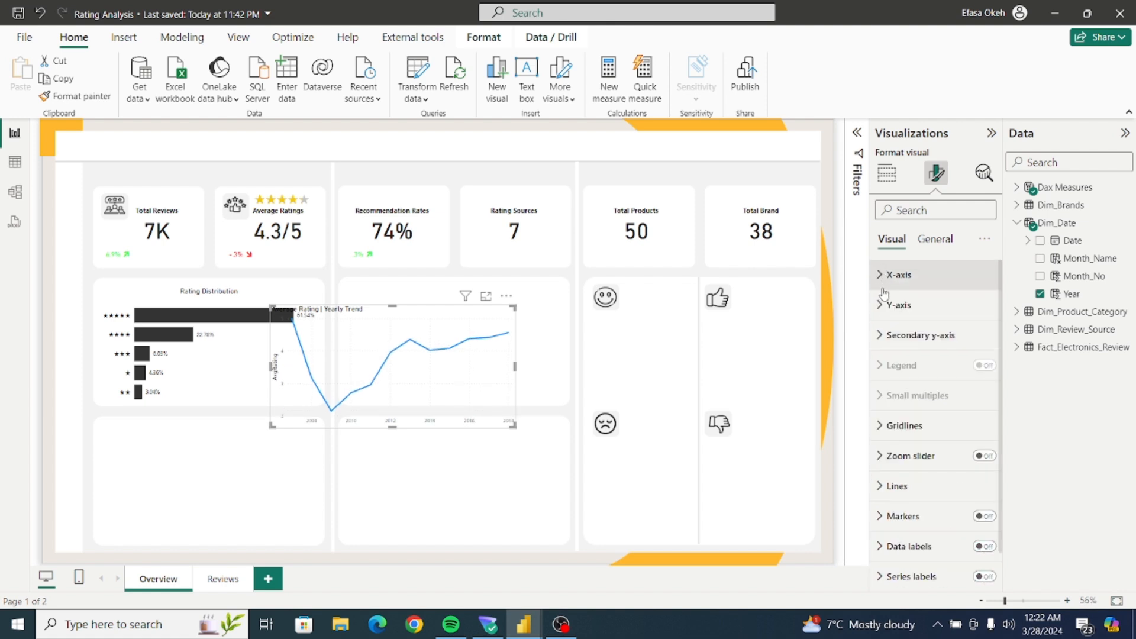
Turn off the y-axis values and title of the line chart and close the y-axis settings.
{"action": "left_click", "coordinate": [888, 304]}
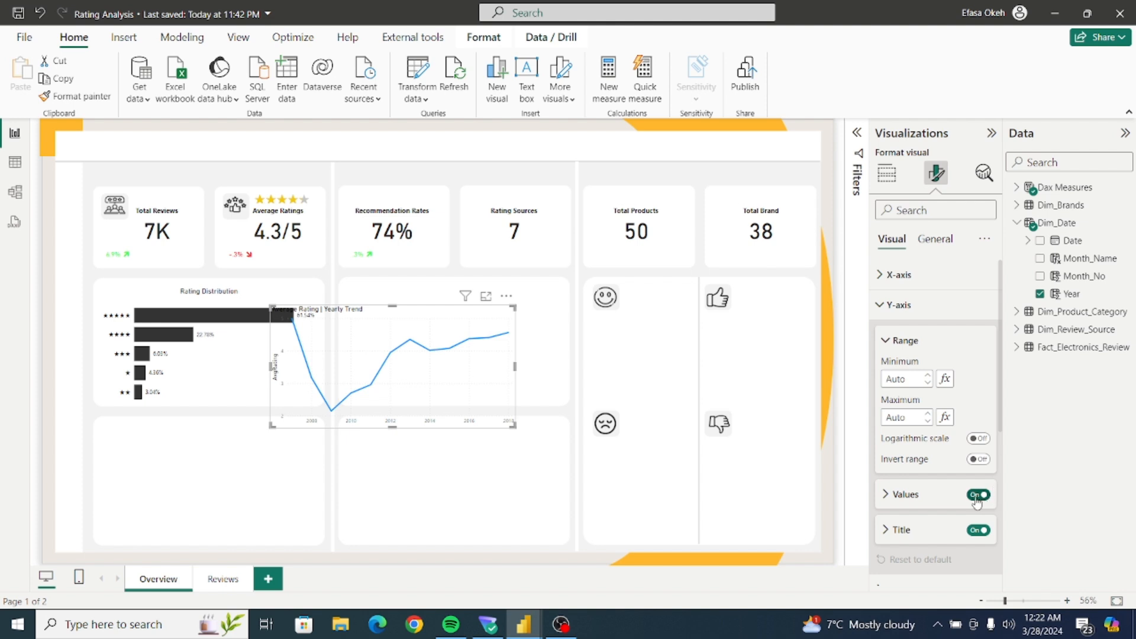
{"action": "left_click", "coordinate": [977, 494]}
{"action": "left_click", "coordinate": [978, 531]}
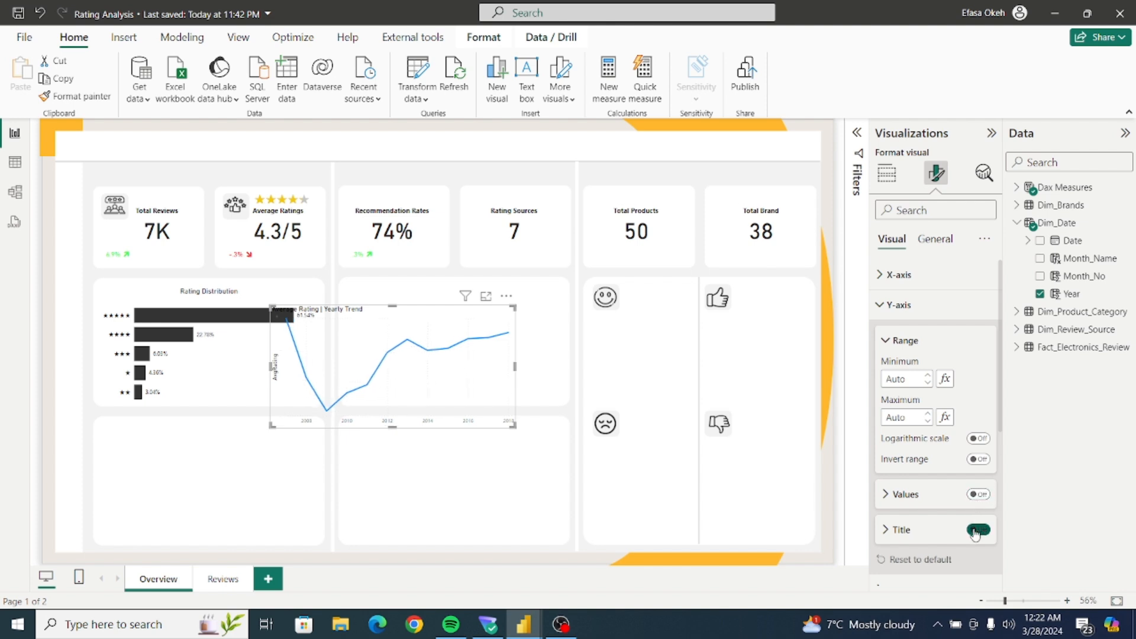
{"action": "left_click", "coordinate": [886, 306]}
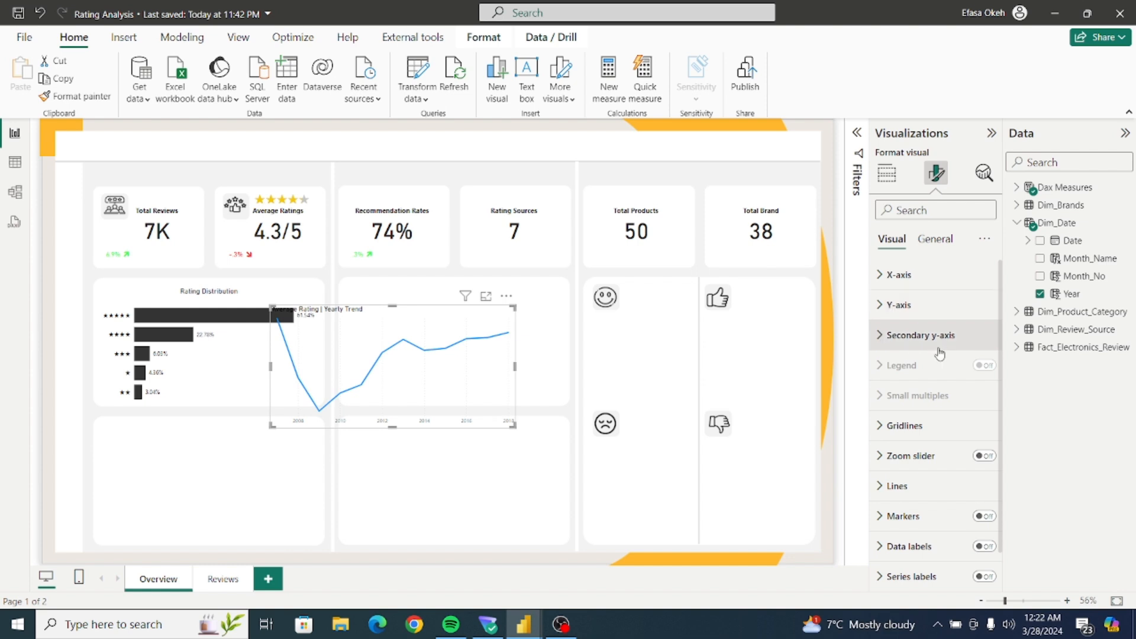
Set the line chart's line type to Step.
{"action": "left_click_drag", "start_coordinate": [1001, 345], "coordinate": [1002, 392]}
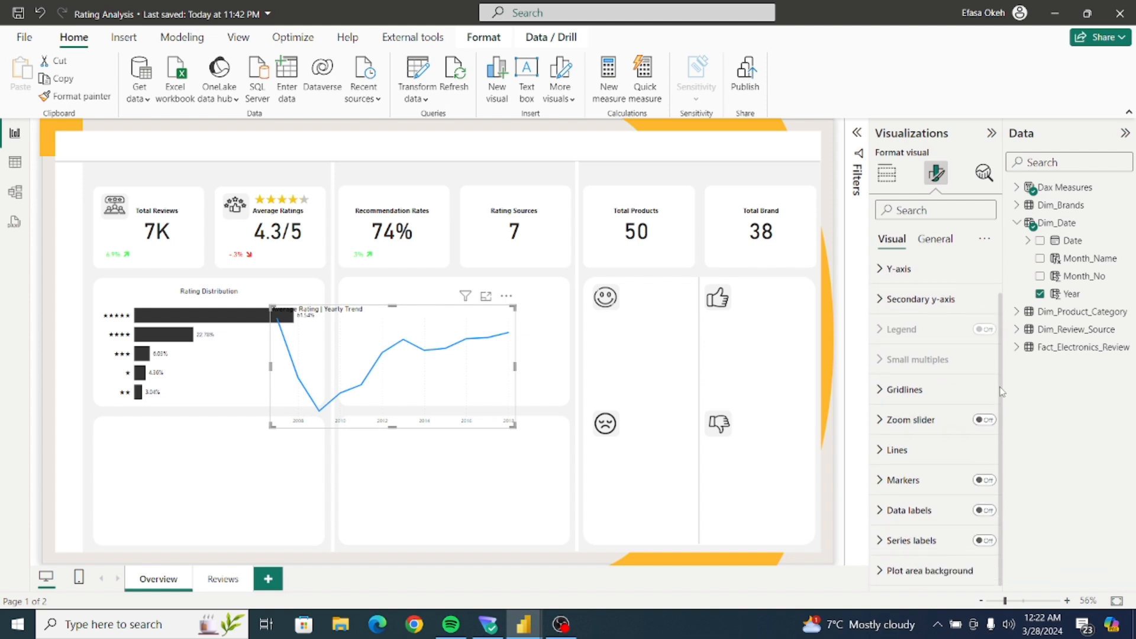
{"action": "left_click", "coordinate": [880, 454]}
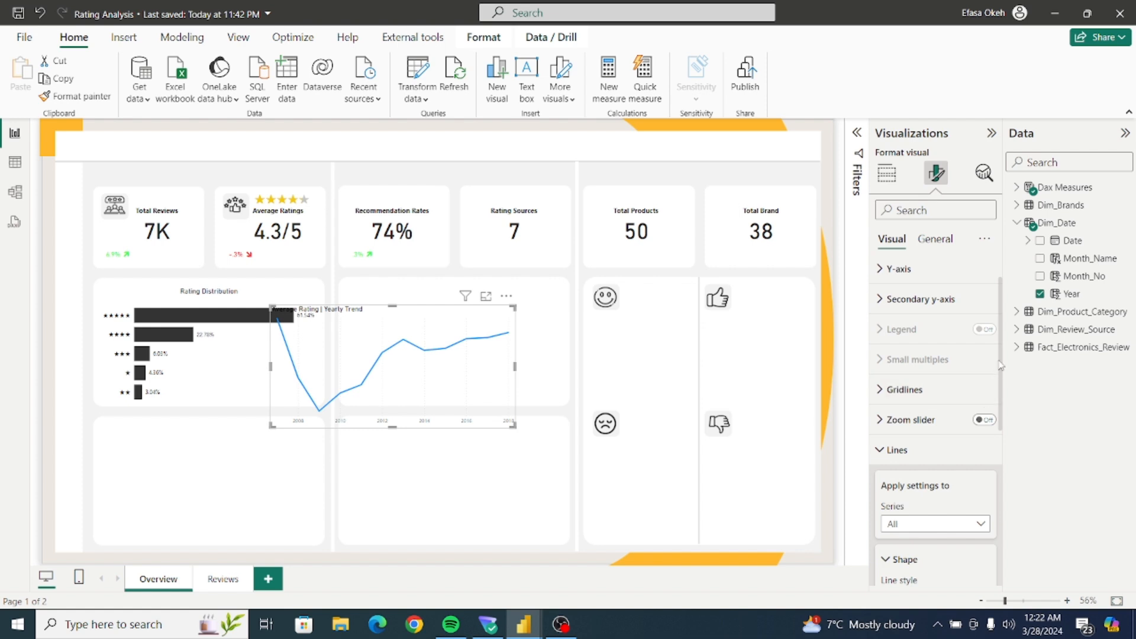
{"action": "left_click_drag", "start_coordinate": [1001, 365], "coordinate": [1005, 466]}
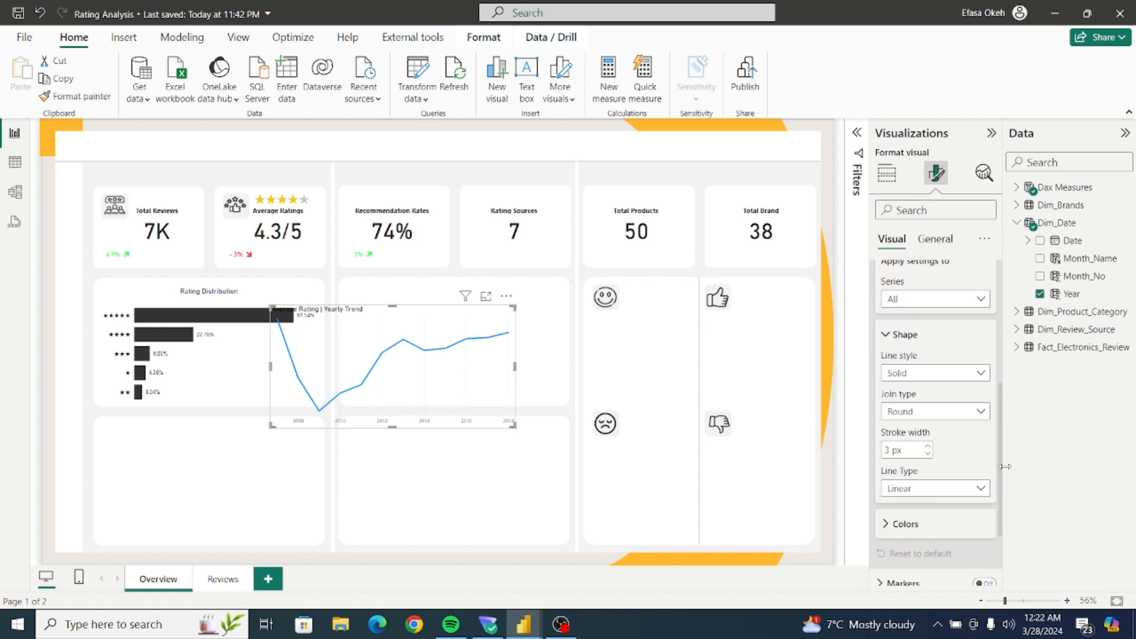
{"action": "left_click", "coordinate": [946, 491]}
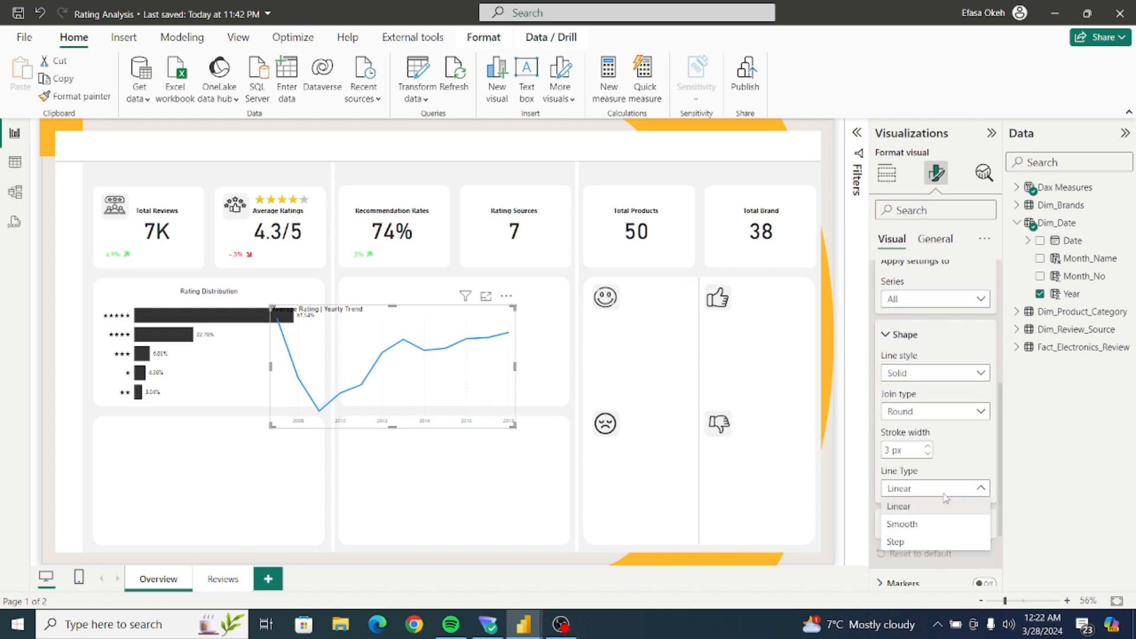
{"action": "left_click", "coordinate": [915, 540]}
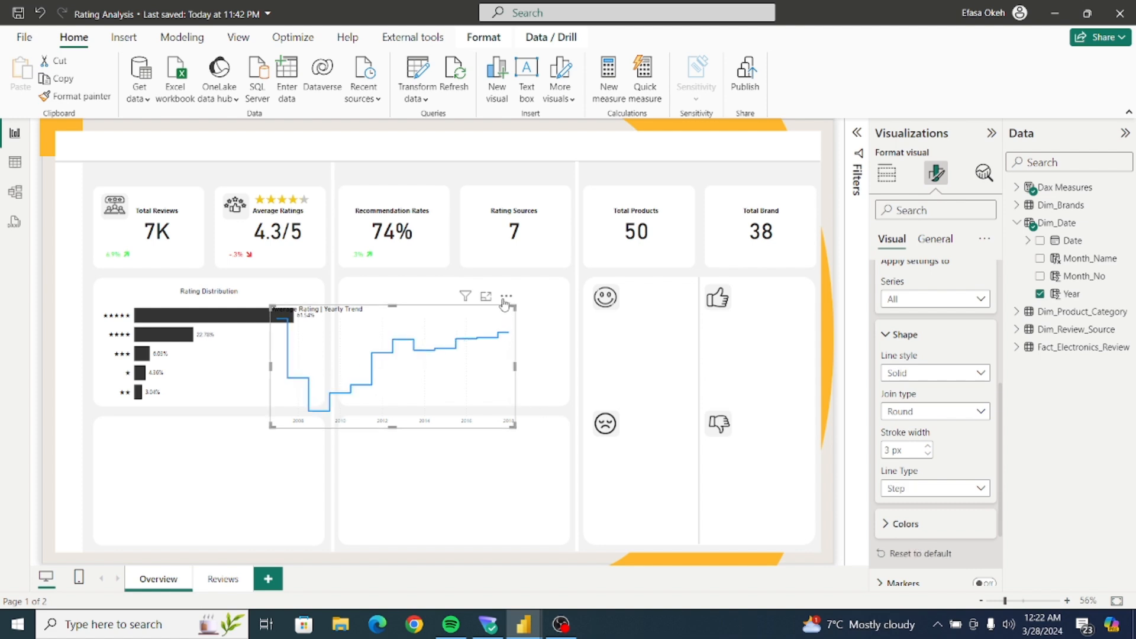
Move the line chart into the empty card below Rating Distribution, narrow it to fit inside the card, and deselect it.
{"action": "left_click_drag", "start_coordinate": [498, 307], "coordinate": [335, 416]}
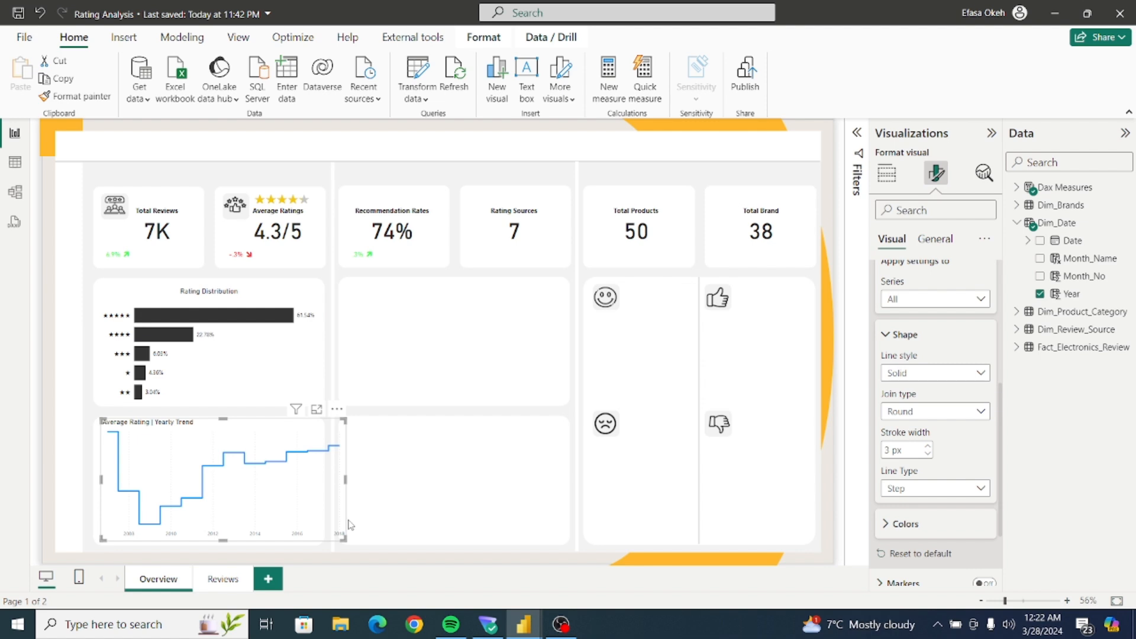
{"action": "left_click_drag", "start_coordinate": [344, 538], "coordinate": [325, 542]}
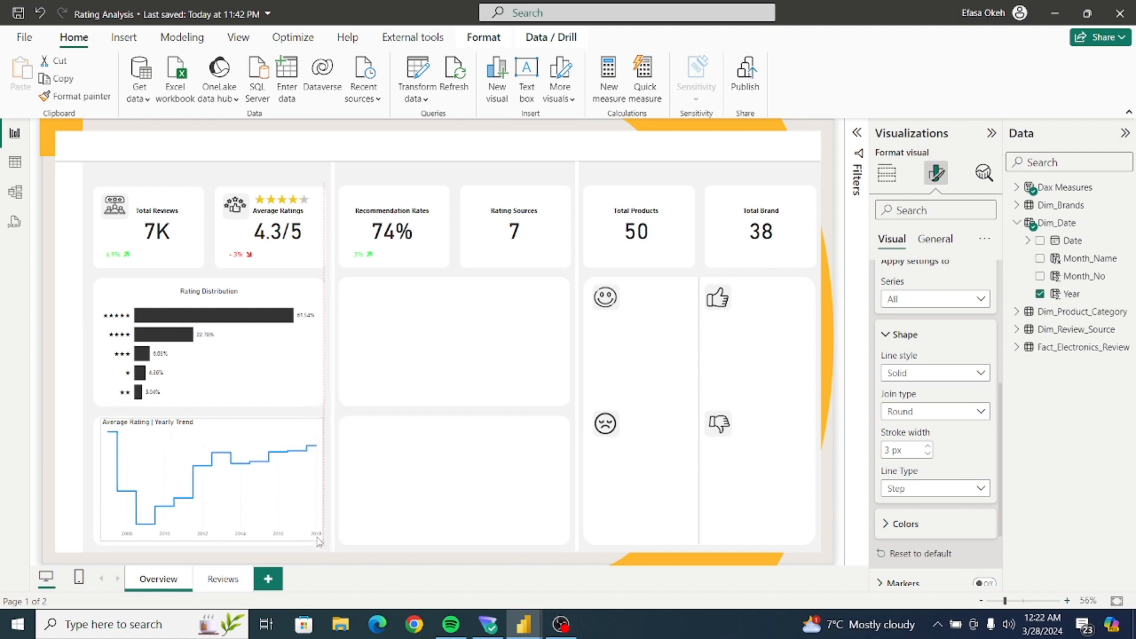
{"action": "left_click_drag", "start_coordinate": [319, 542], "coordinate": [317, 543]}
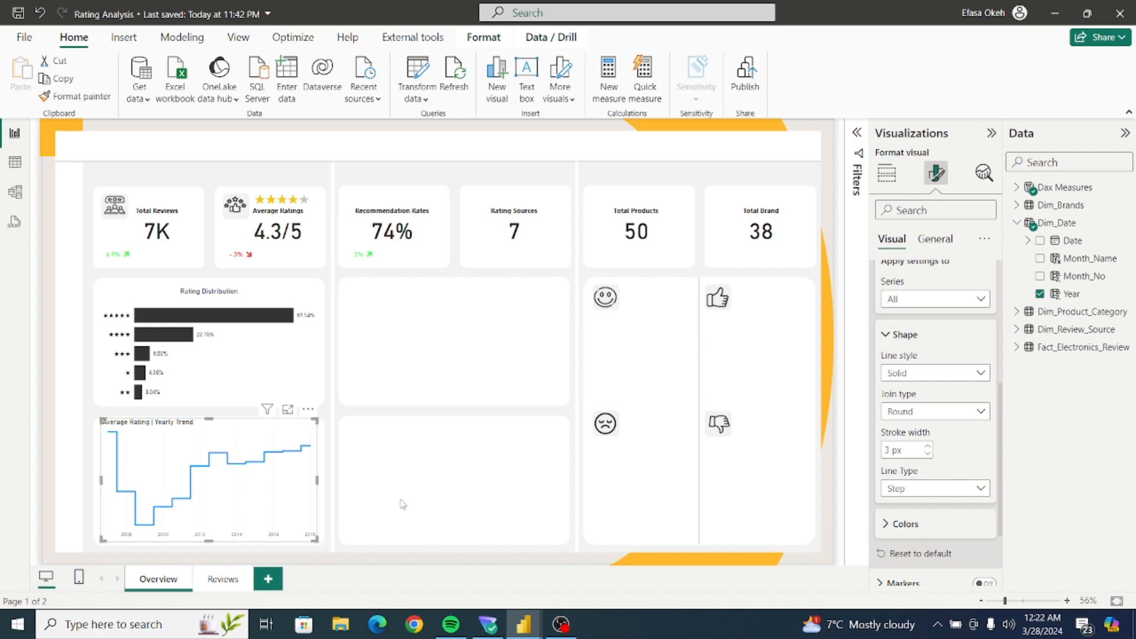
{"action": "left_click", "coordinate": [380, 504]}
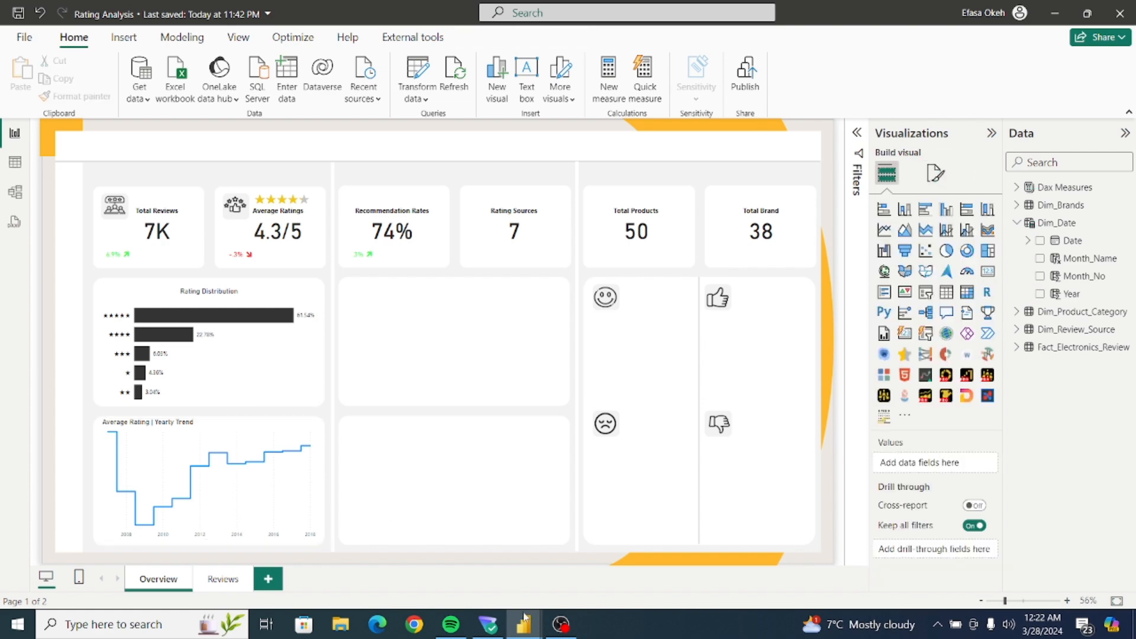
Switch to the Electronics Rating report, examine its Average Rating yearly trend chart's formatting, and return to the Rating Analysis report.
{"action": "mouse_move", "coordinate": [523, 619]}
{"action": "left_click", "coordinate": [462, 575]}
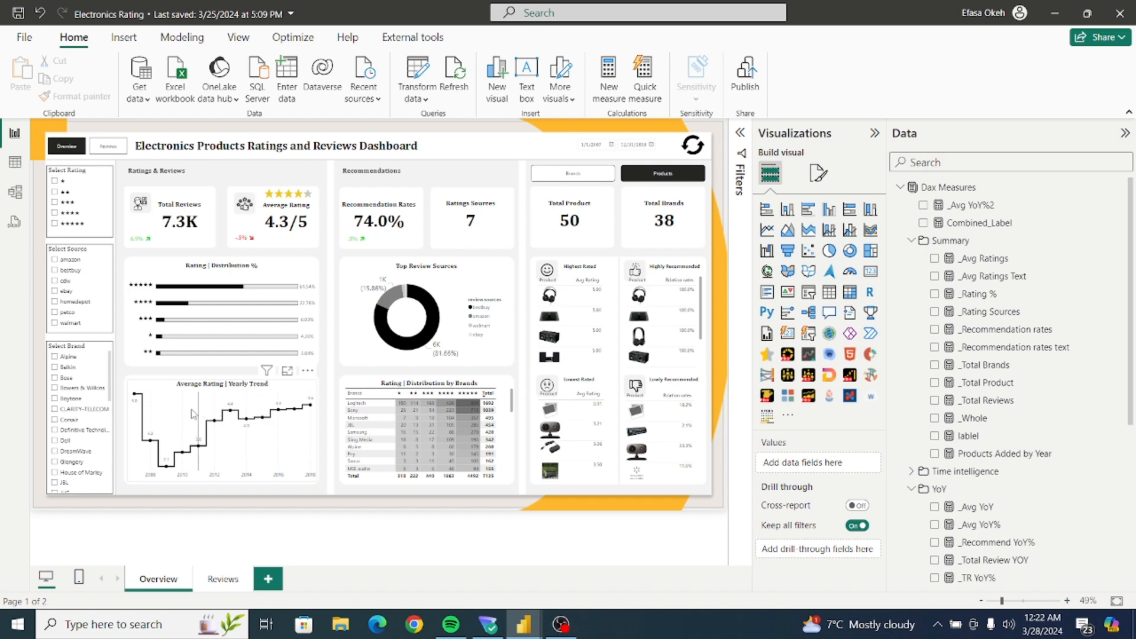
{"action": "mouse_move", "coordinate": [250, 422]}
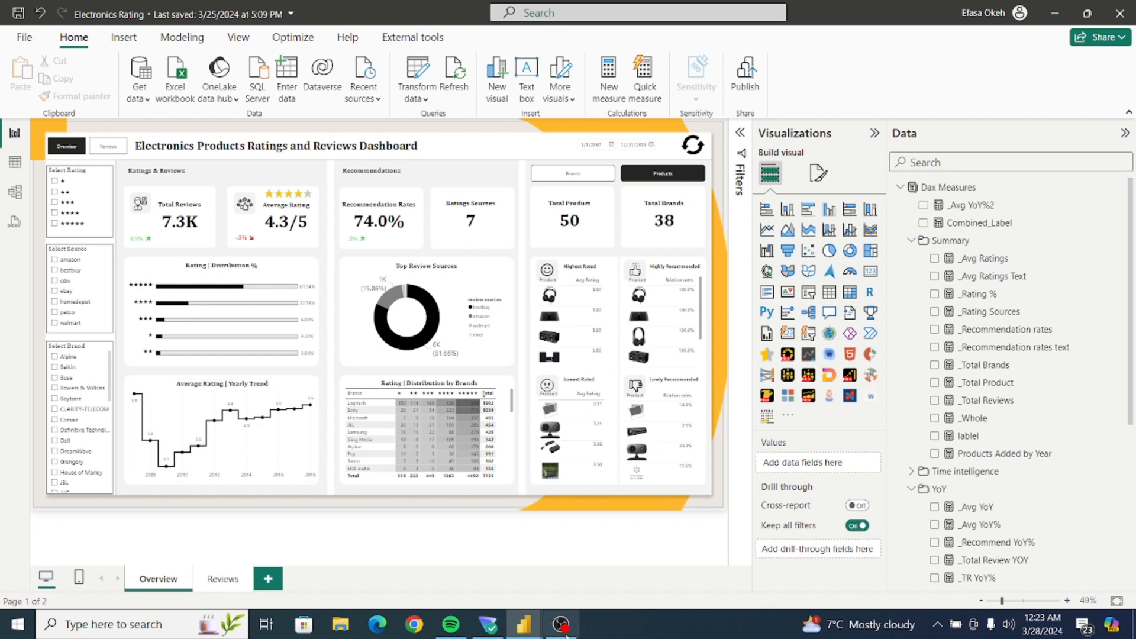
{"action": "mouse_move", "coordinate": [524, 624]}
{"action": "left_click", "coordinate": [591, 573]}
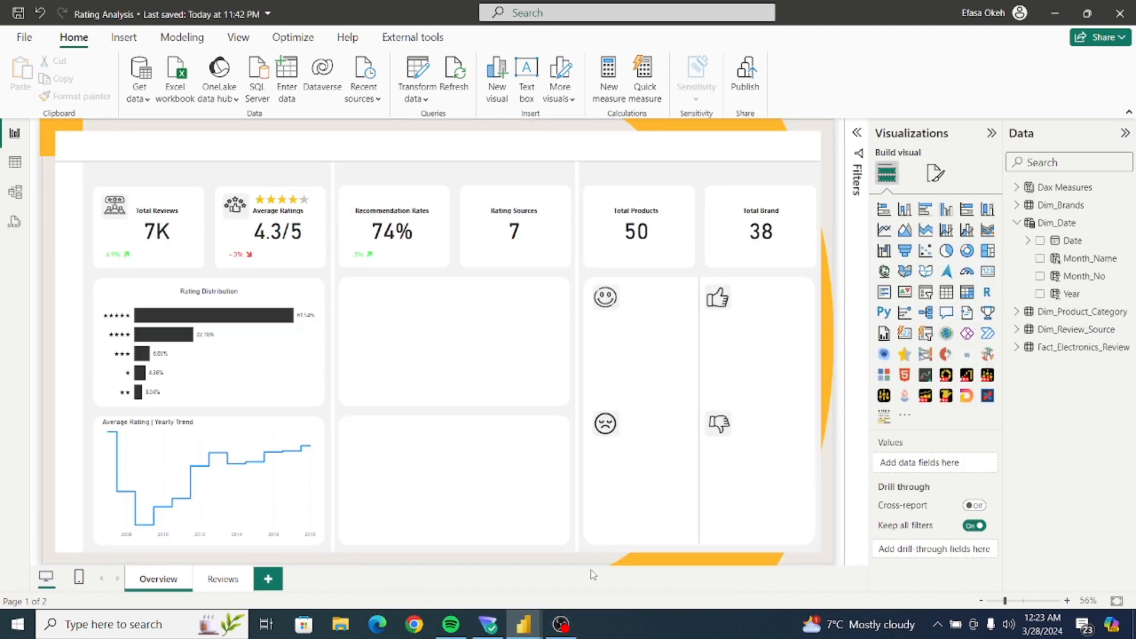
Turn on markers for the Average Rating line chart.
{"action": "left_click", "coordinate": [311, 479]}
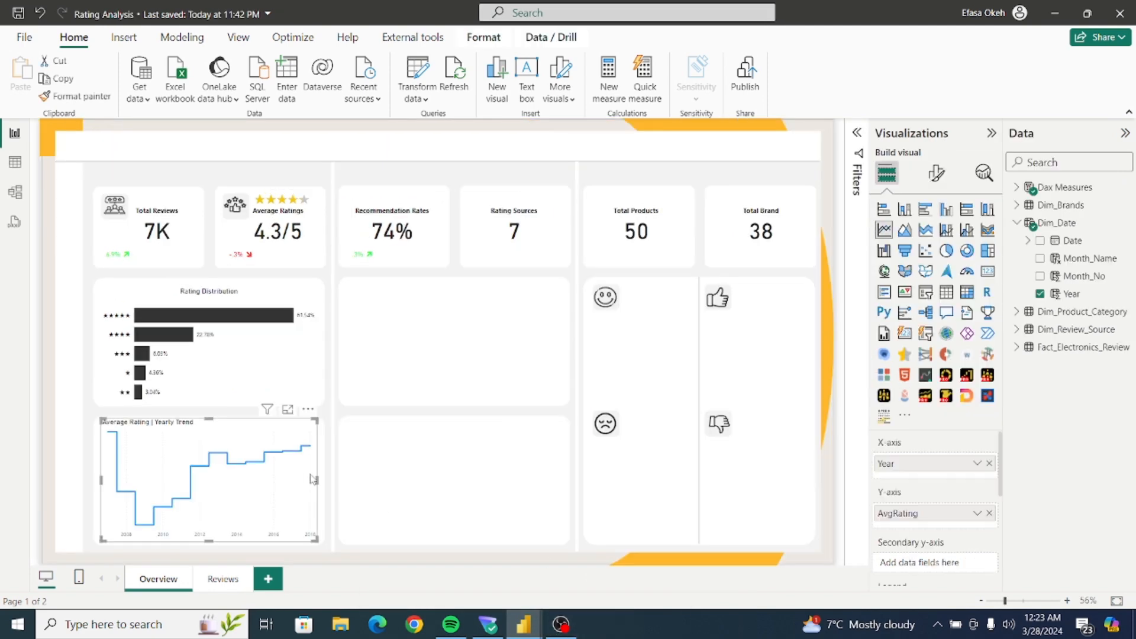
{"action": "left_click", "coordinate": [936, 173]}
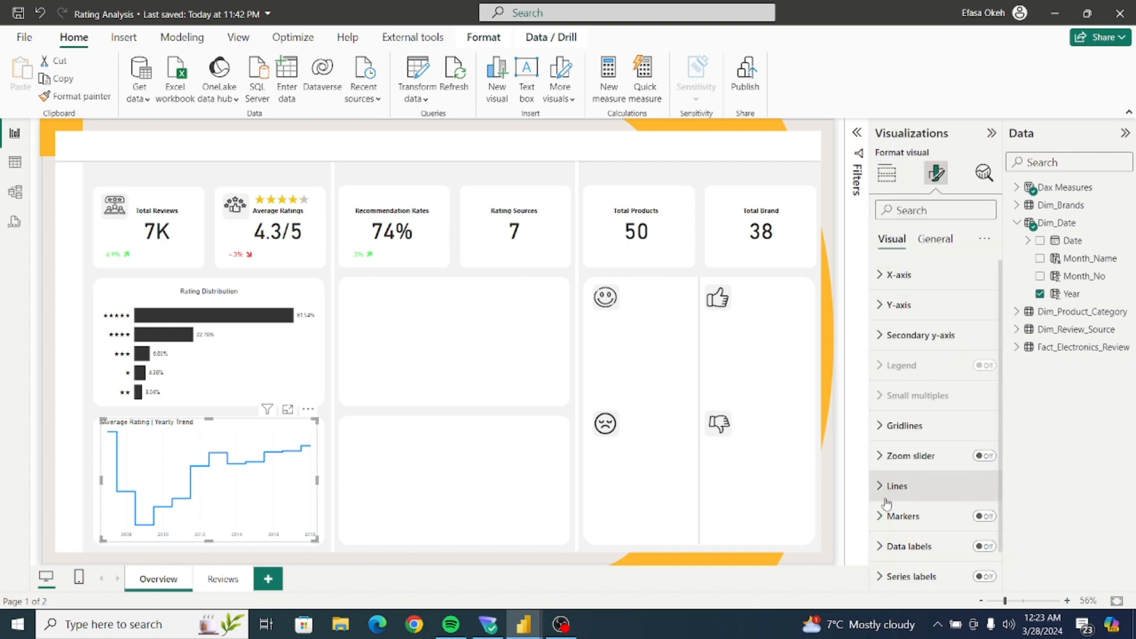
{"action": "left_click", "coordinate": [987, 517]}
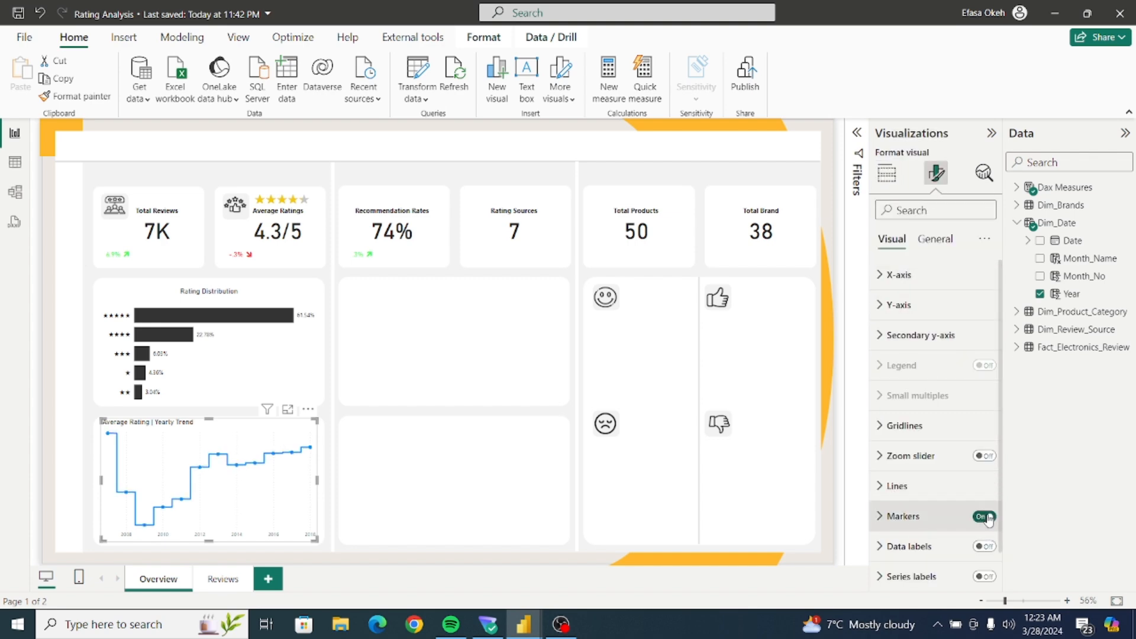
Set the AvgRating line color to black and close the line settings.
{"action": "left_click", "coordinate": [884, 487]}
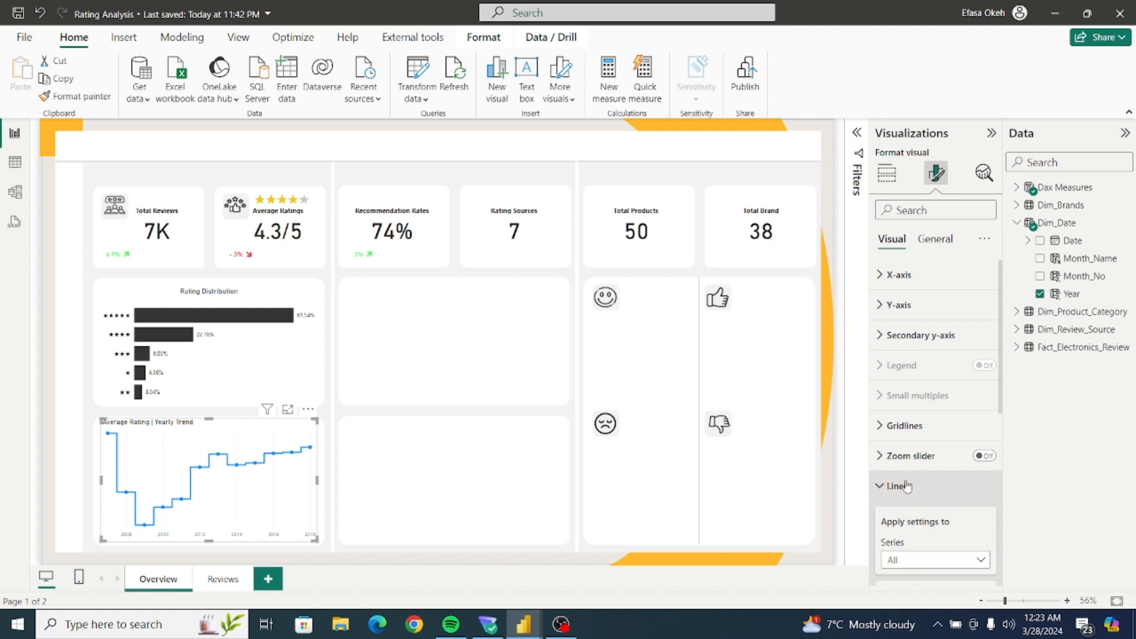
{"action": "left_click_drag", "start_coordinate": [1002, 398], "coordinate": [1006, 543]}
{"action": "left_click", "coordinate": [888, 470]}
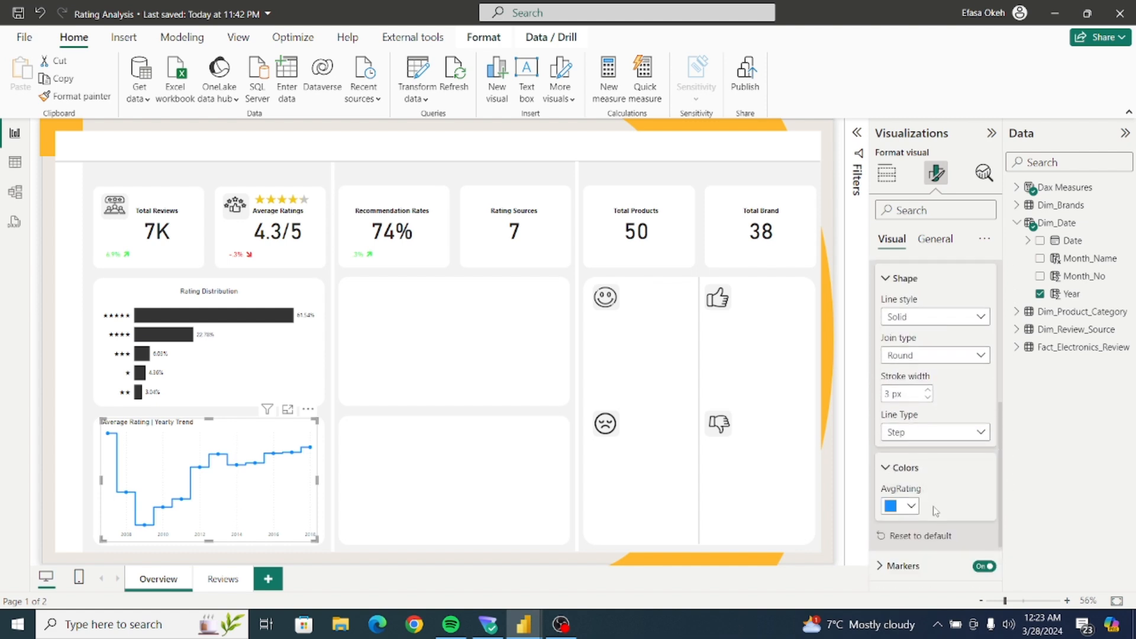
{"action": "left_click", "coordinate": [908, 508]}
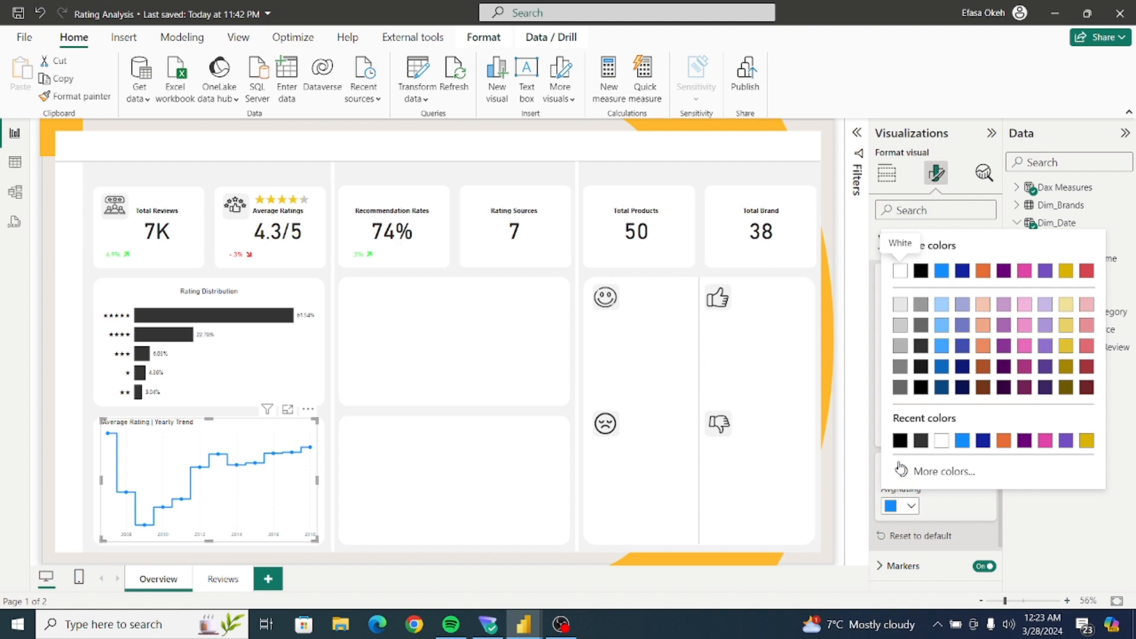
{"action": "left_click", "coordinate": [901, 442]}
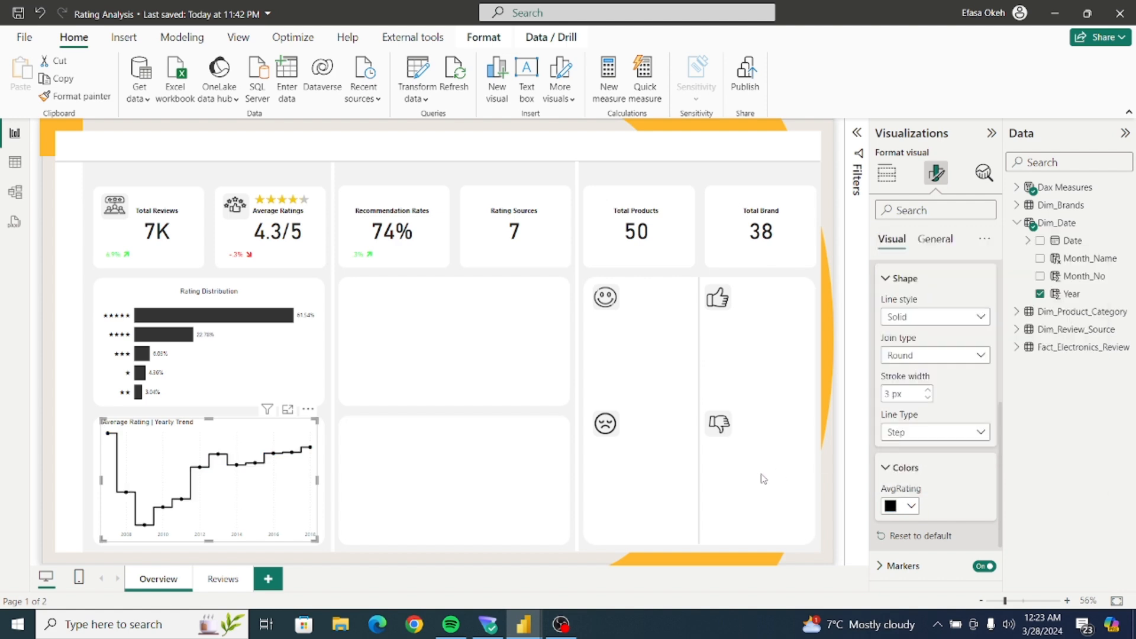
{"action": "left_click", "coordinate": [887, 278]}
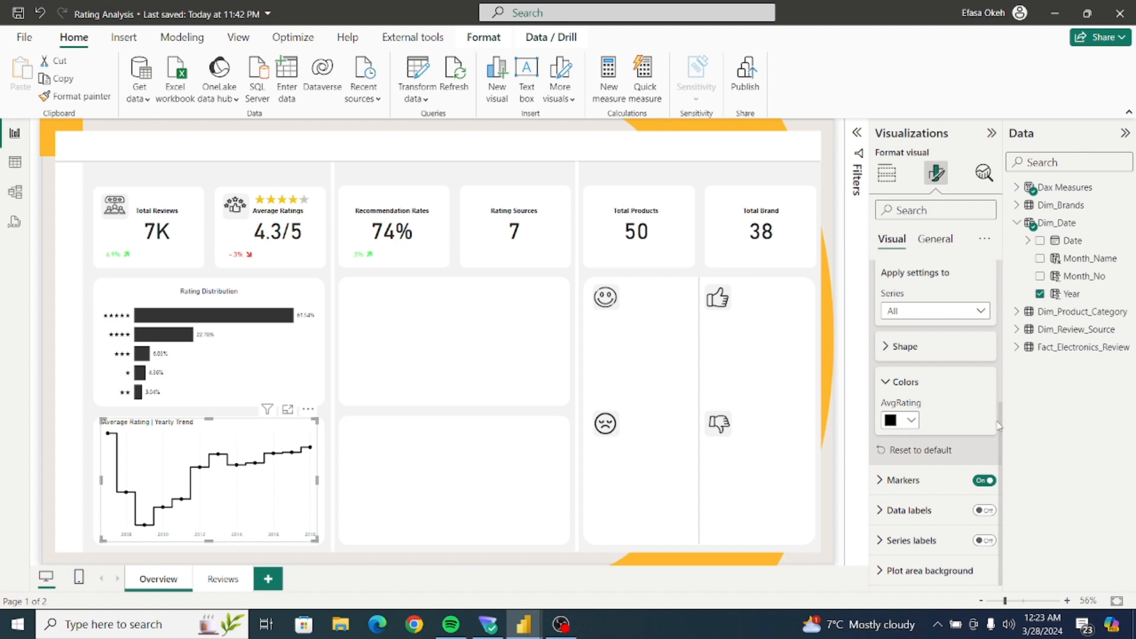
{"action": "scroll", "coordinate": [1002, 420], "scroll_direction": "up", "scroll_amount": 2}
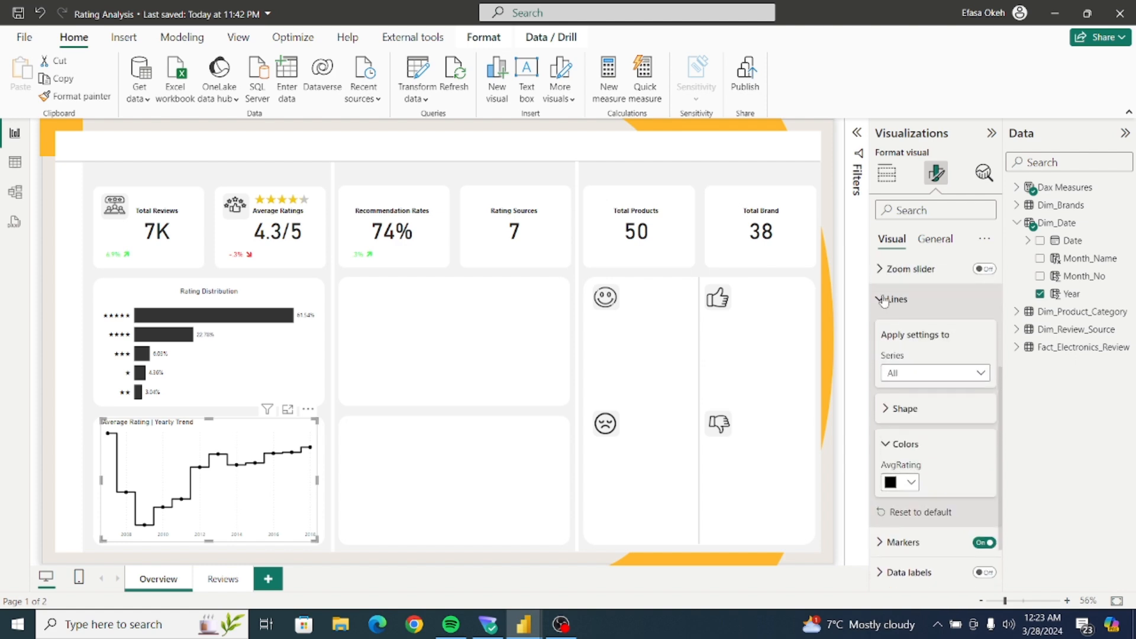
{"action": "left_click", "coordinate": [884, 308]}
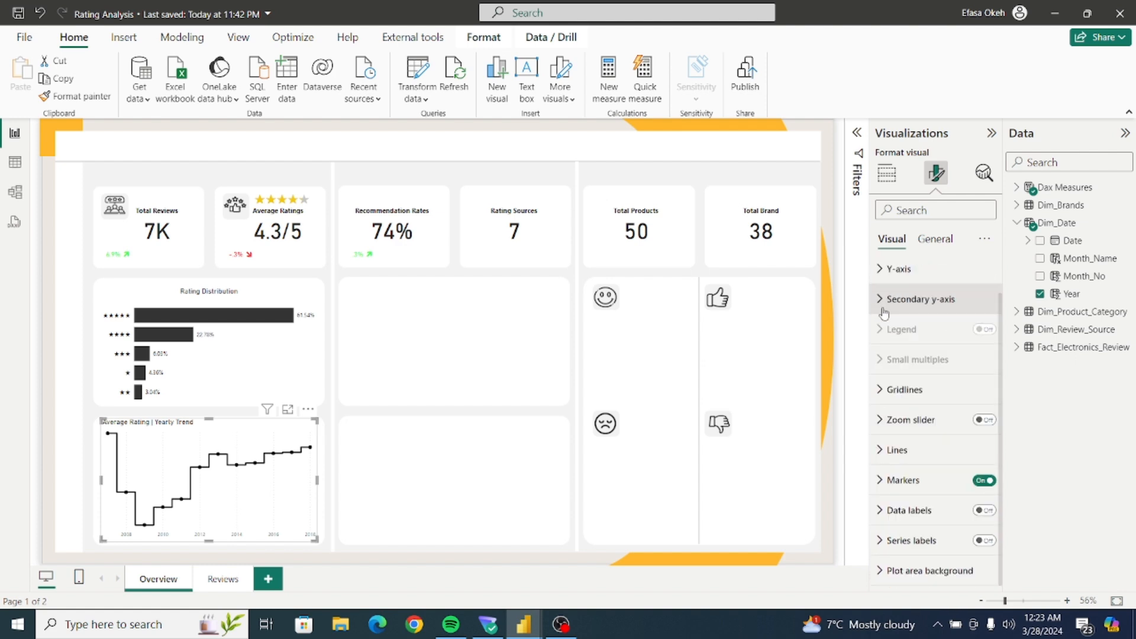
Turn on the line chart's data labels, toggle its vertical gridlines, and deselect the chart.
{"action": "left_click", "coordinate": [985, 511]}
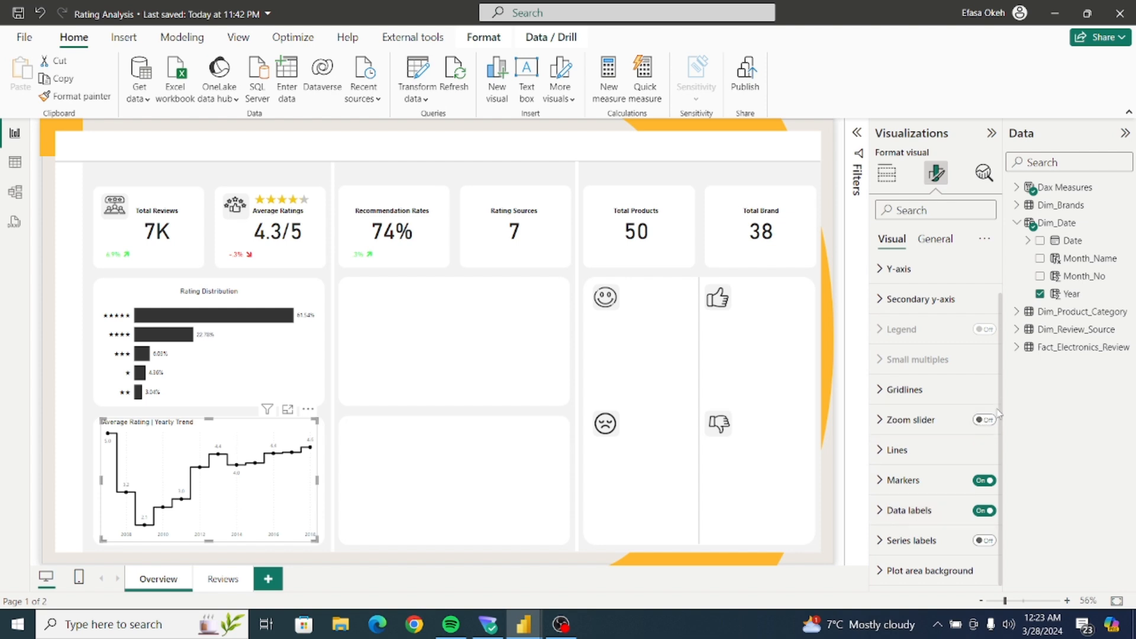
{"action": "left_click", "coordinate": [882, 393]}
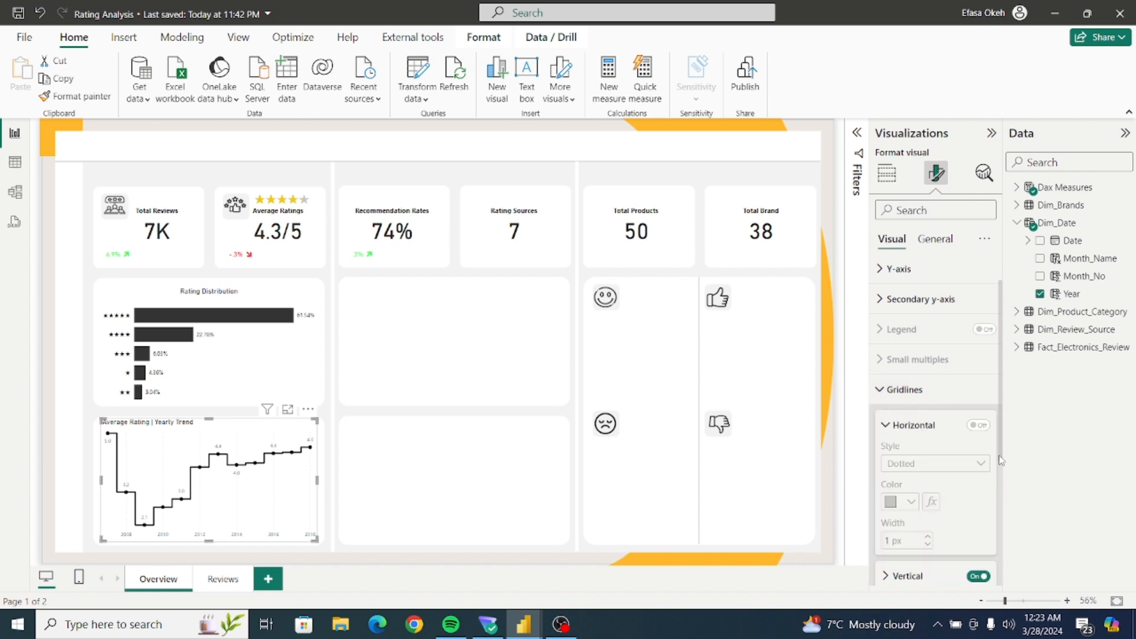
{"action": "scroll", "coordinate": [1000, 461], "scroll_direction": "down", "scroll_amount": 3}
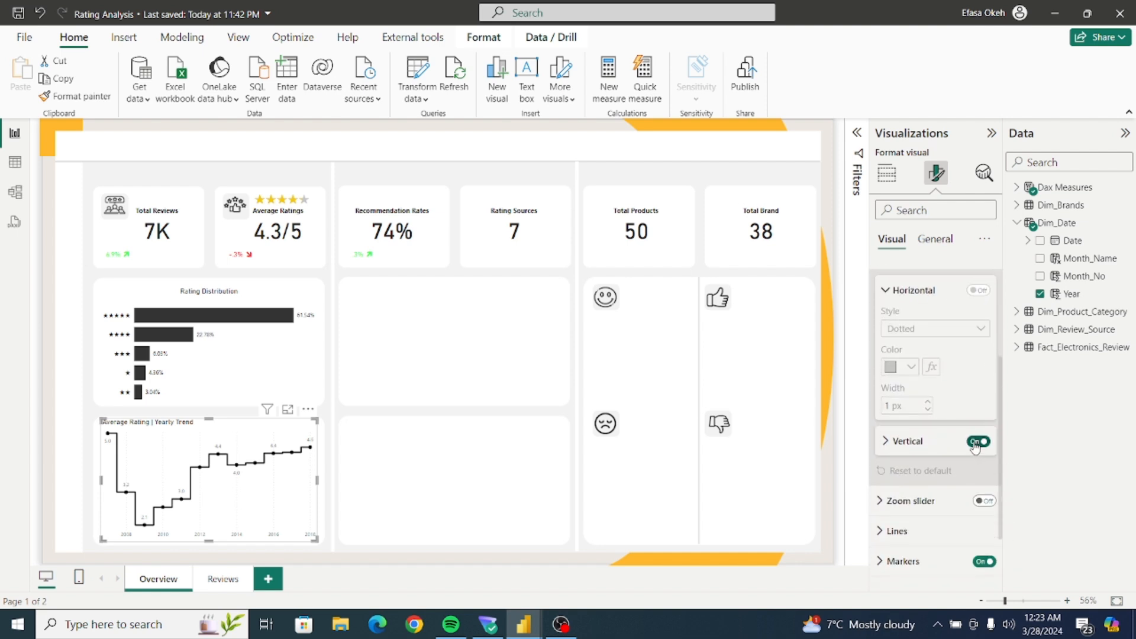
{"action": "left_click", "coordinate": [975, 443]}
{"action": "left_click", "coordinate": [984, 443]}
{"action": "left_click", "coordinate": [467, 521]}
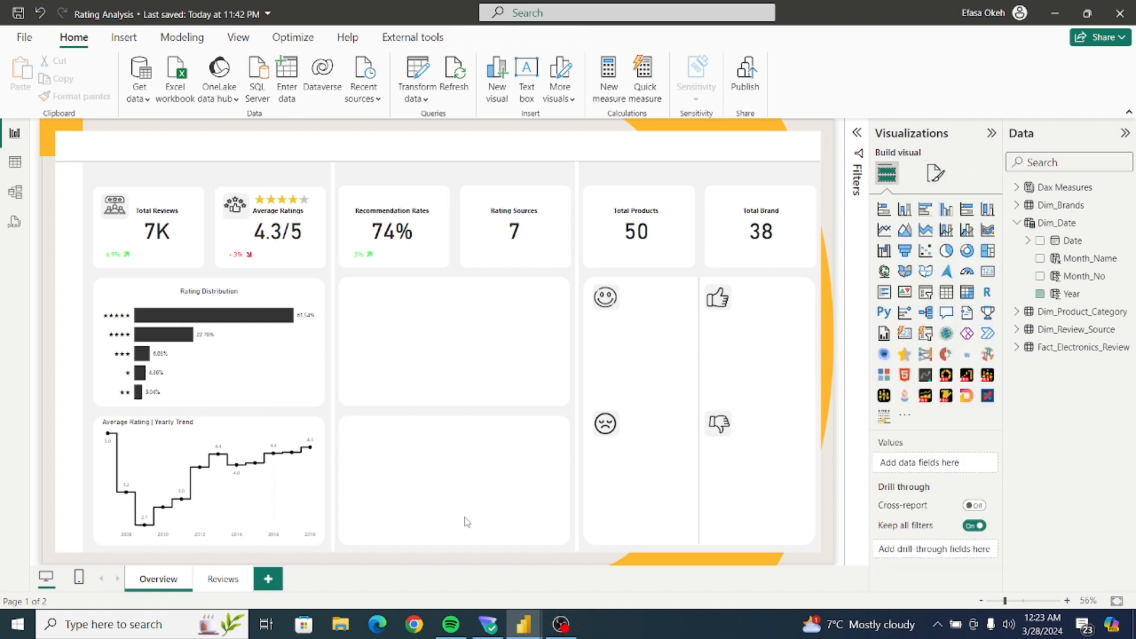
Center the title of the Average Rating yearly trend chart and deselect the chart.
{"action": "left_click", "coordinate": [305, 496]}
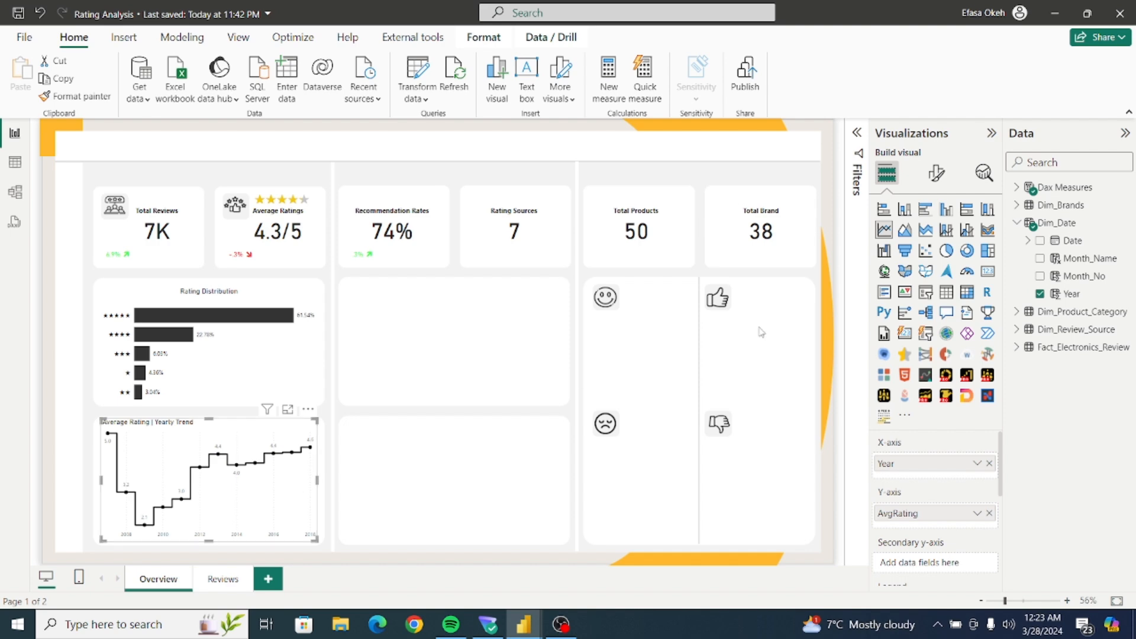
{"action": "left_click", "coordinate": [938, 175]}
{"action": "left_click", "coordinate": [935, 239]}
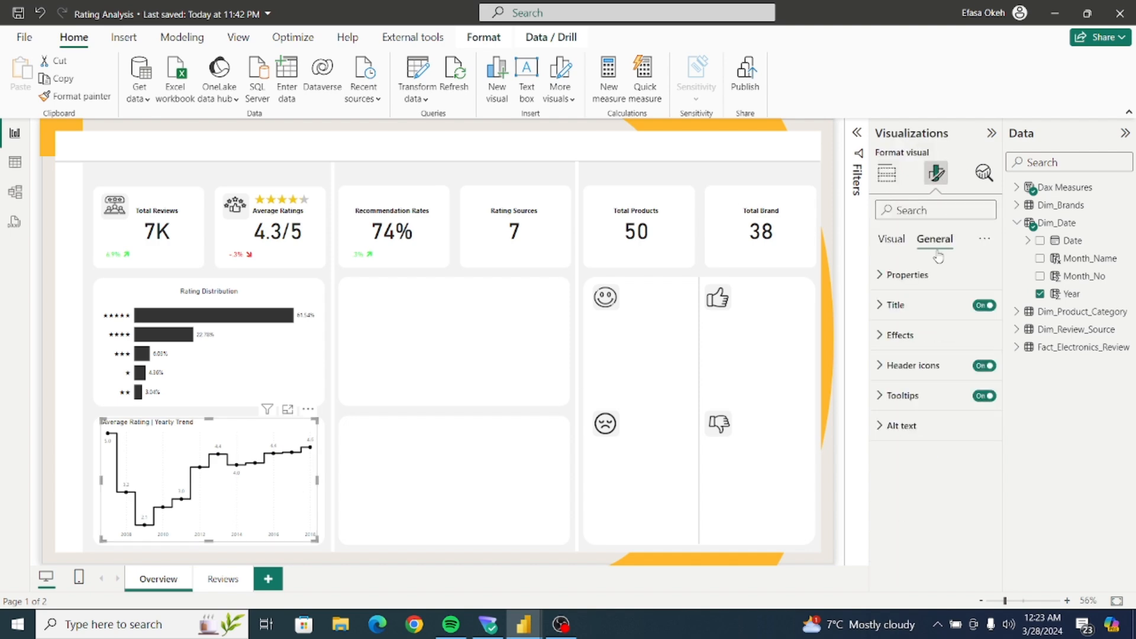
{"action": "left_click", "coordinate": [895, 306]}
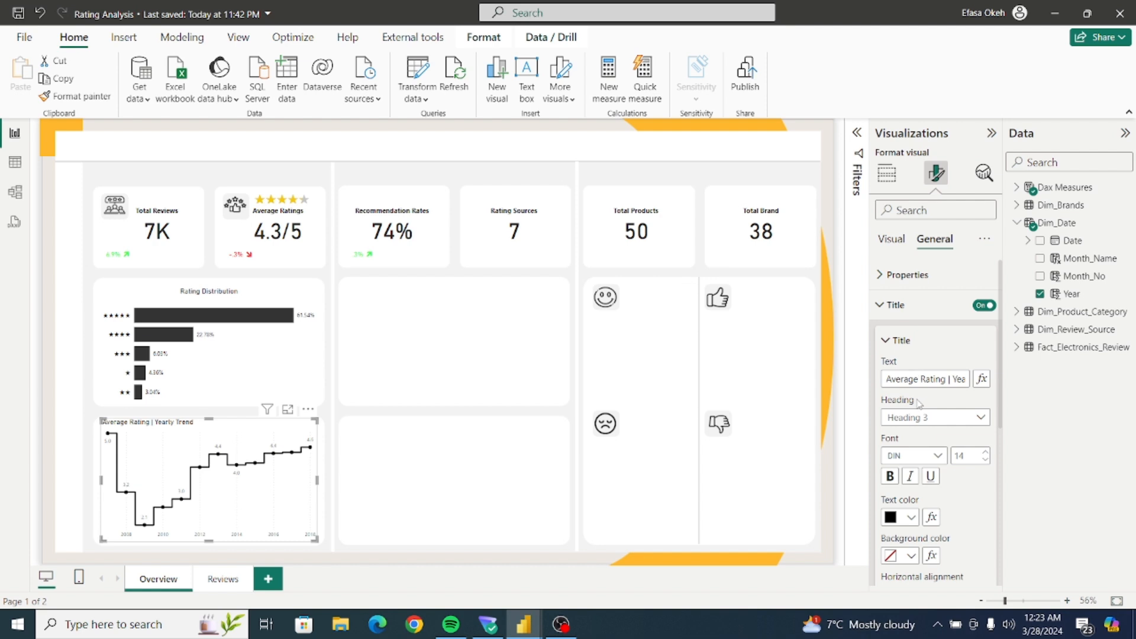
{"action": "left_click_drag", "start_coordinate": [1000, 415], "coordinate": [1001, 470]}
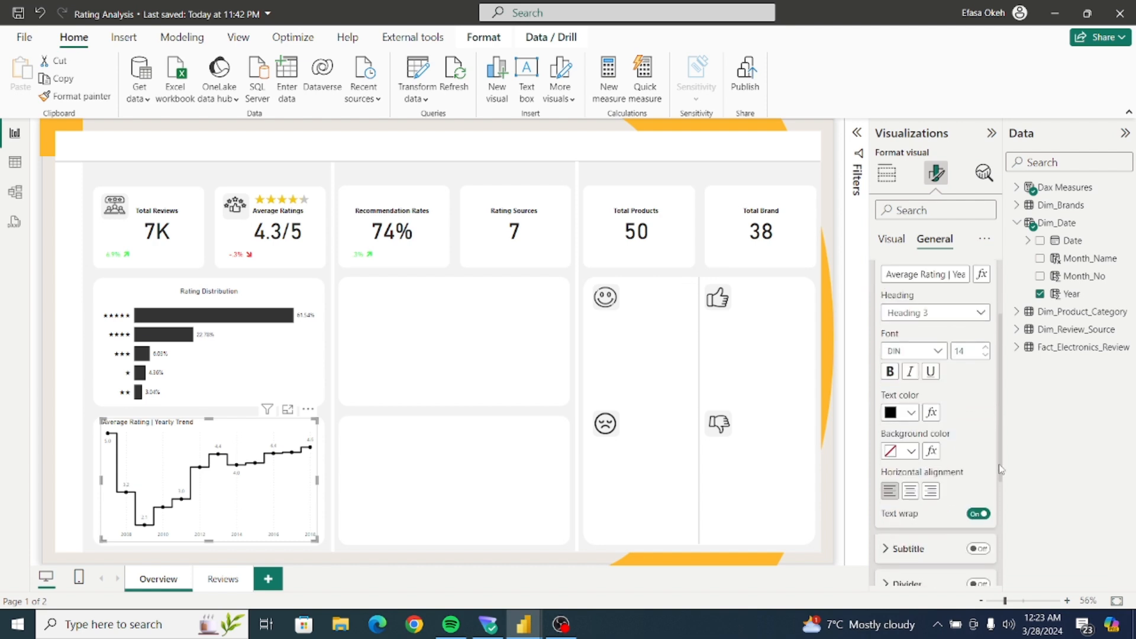
{"action": "left_click", "coordinate": [910, 492]}
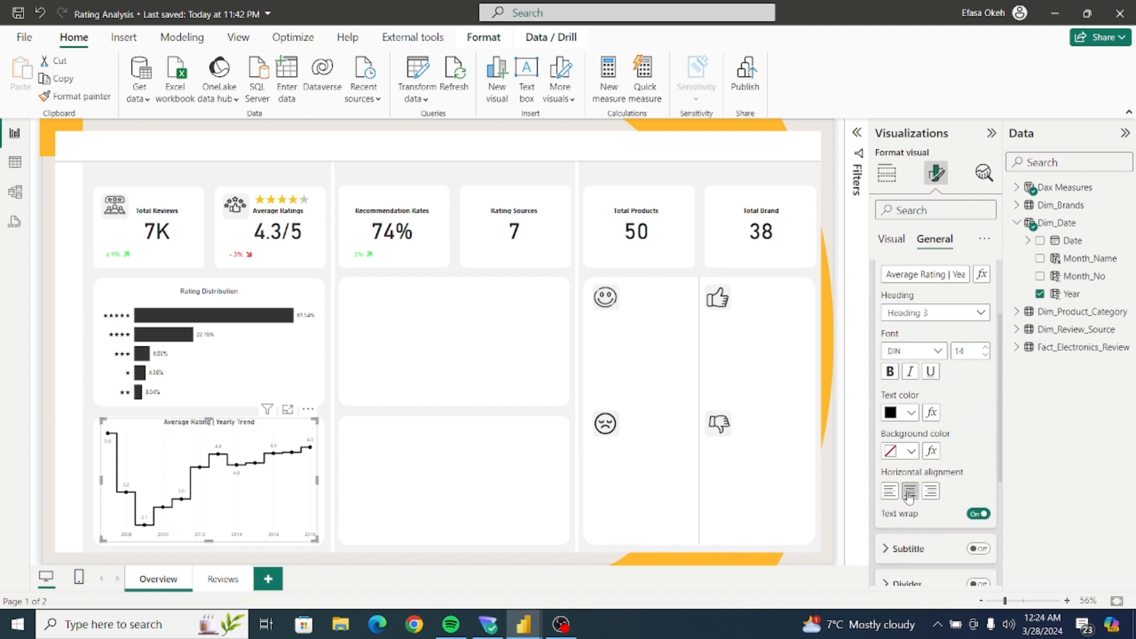
{"action": "left_click", "coordinate": [398, 534]}
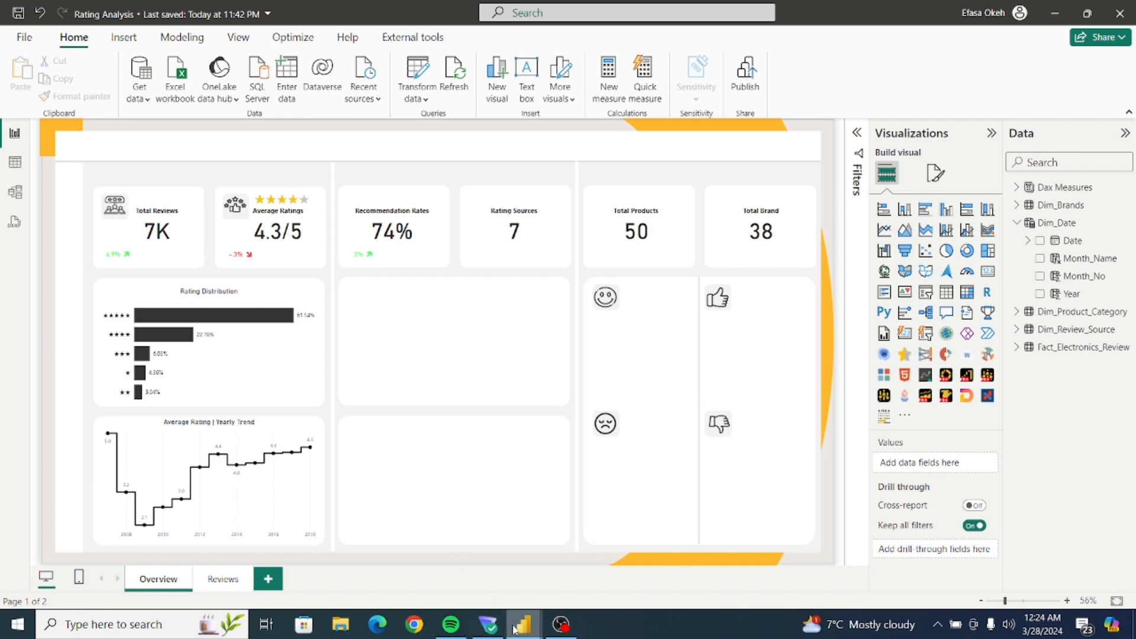
Switch to the Electronics Rating report, examine its Top Review Sources visual, and return to the Rating Analysis report.
{"action": "mouse_move", "coordinate": [515, 631]}
{"action": "left_click", "coordinate": [438, 579]}
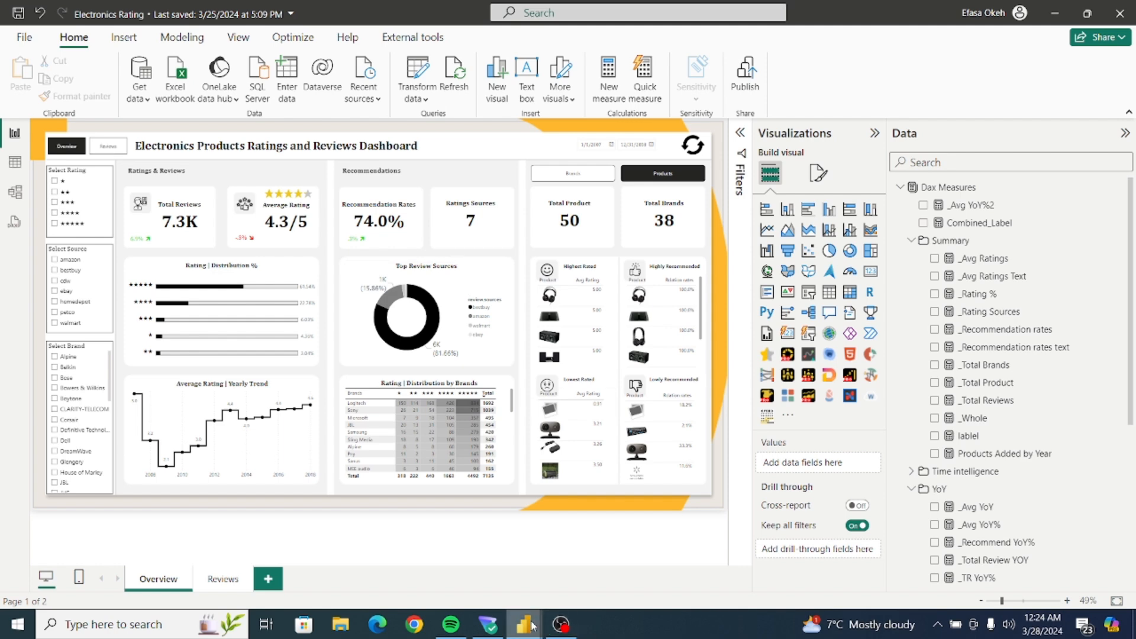
{"action": "mouse_move", "coordinate": [523, 625]}
{"action": "left_click", "coordinate": [572, 576]}
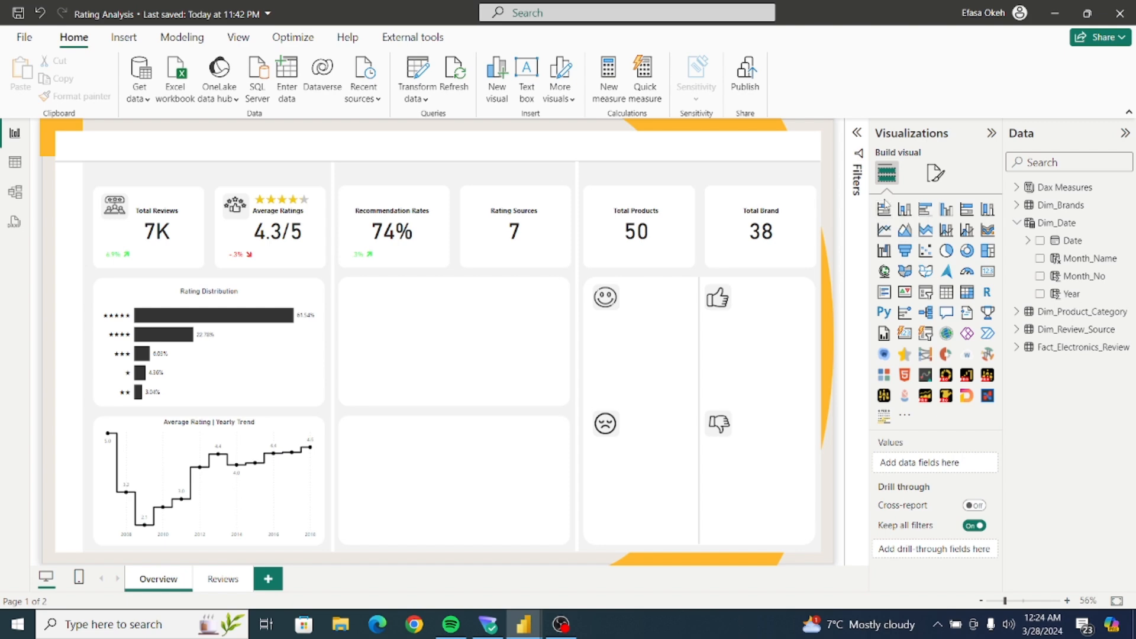
Add a stacked bar chart of _Total Reviews by review.sources in the empty card below the Recommendation Rates and Rating Sources cards.
{"action": "left_click", "coordinate": [885, 213]}
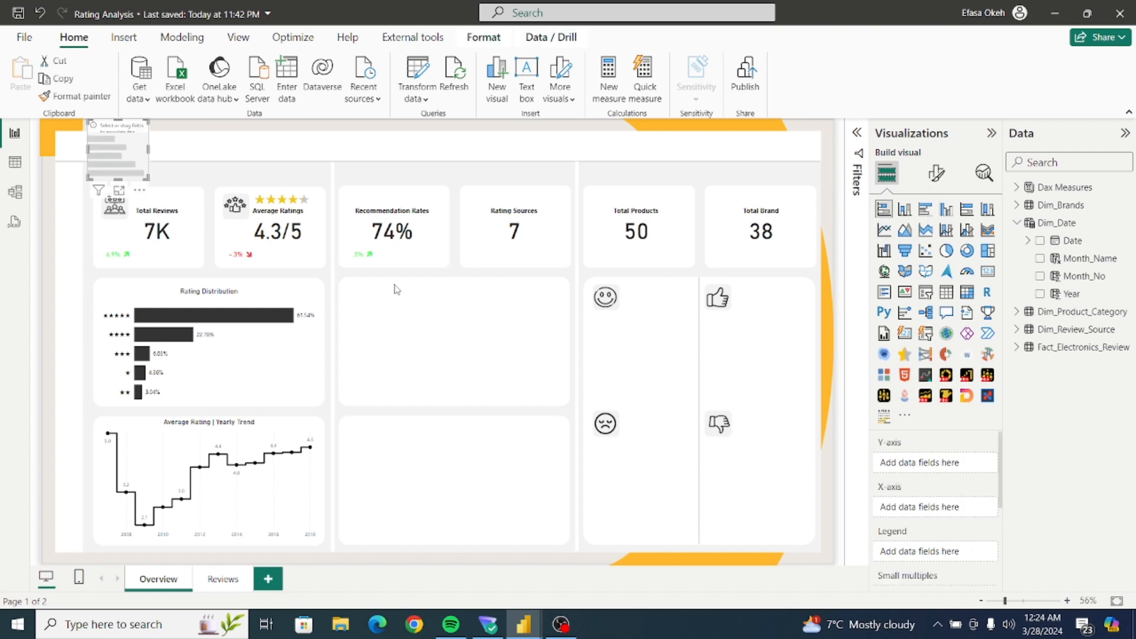
{"action": "left_click_drag", "start_coordinate": [141, 163], "coordinate": [562, 402]}
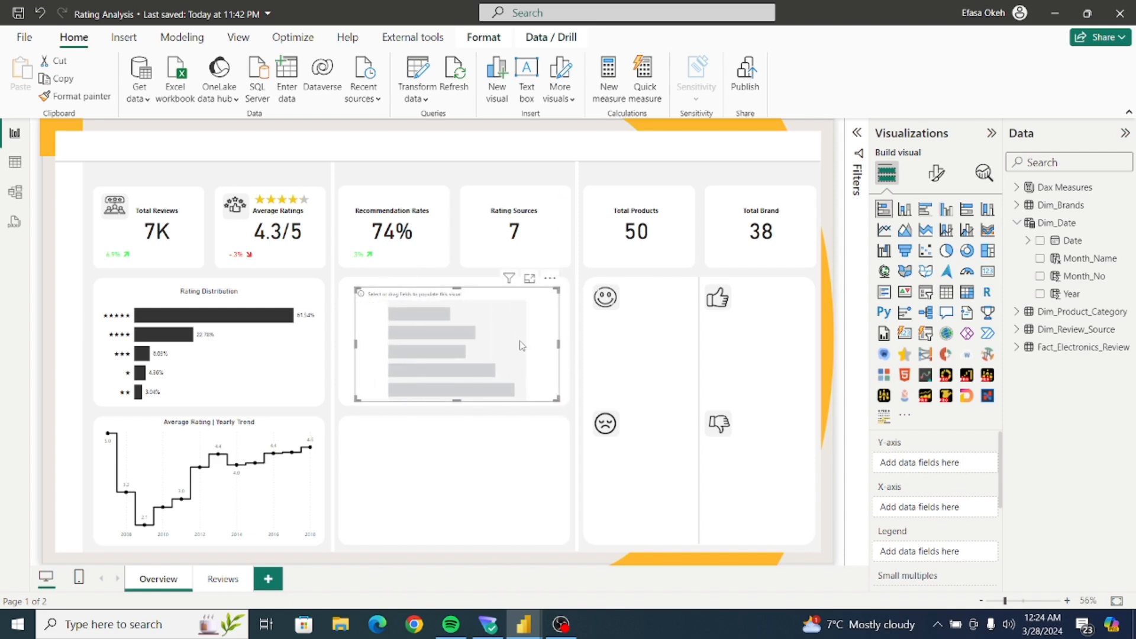
{"action": "left_click", "coordinate": [1017, 224]}
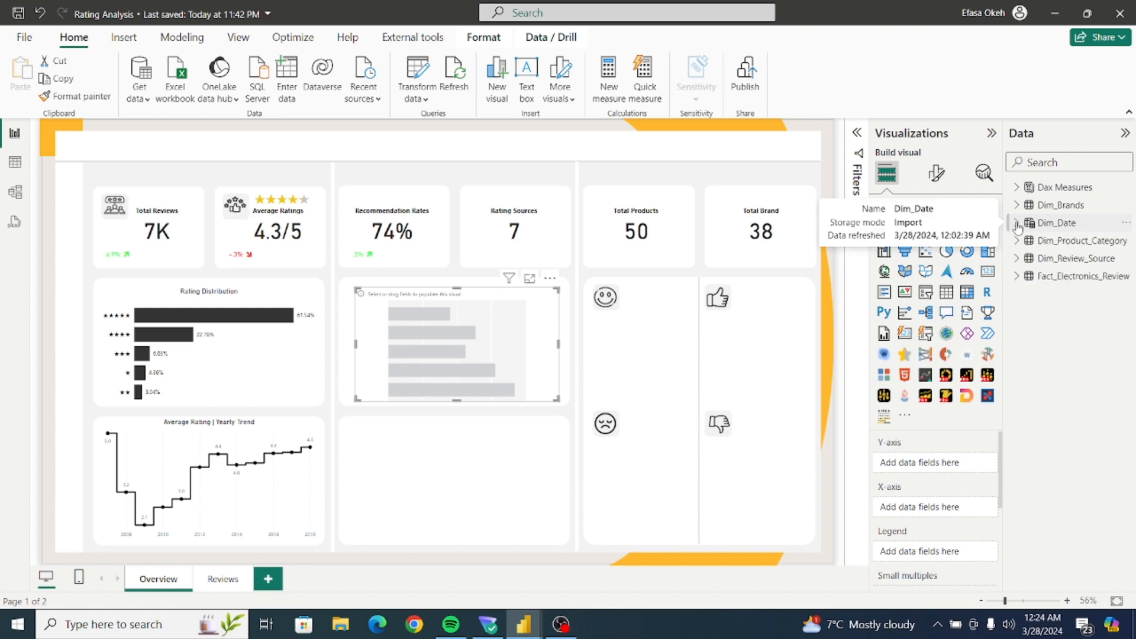
{"action": "left_click", "coordinate": [1017, 259]}
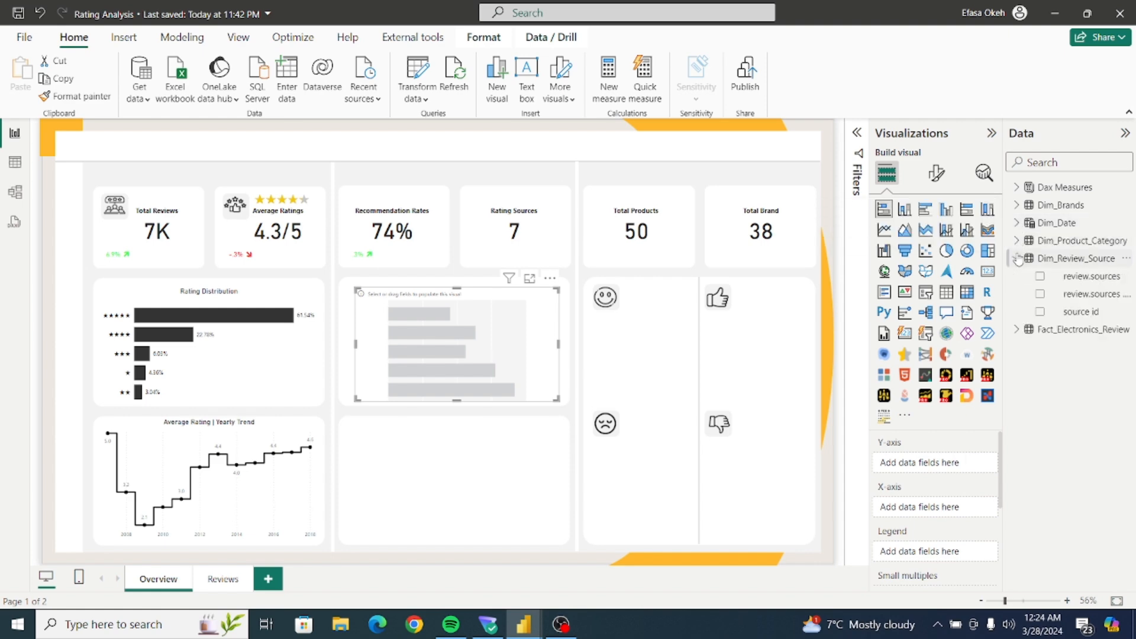
{"action": "left_click", "coordinate": [1040, 277]}
{"action": "left_click", "coordinate": [1017, 259]}
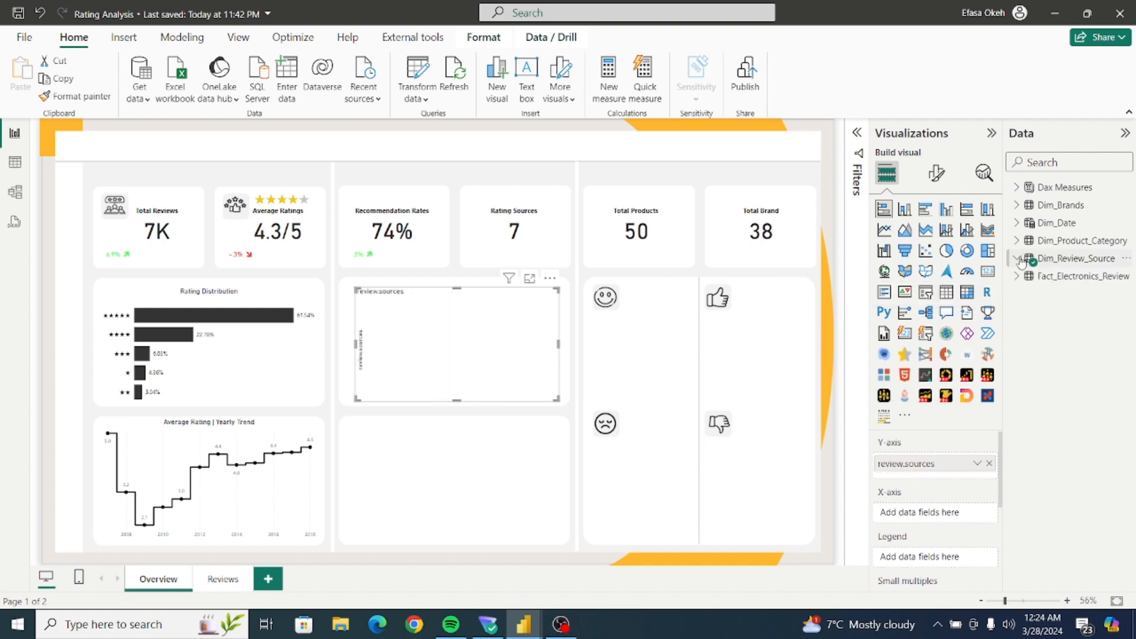
{"action": "left_click", "coordinate": [1016, 188]}
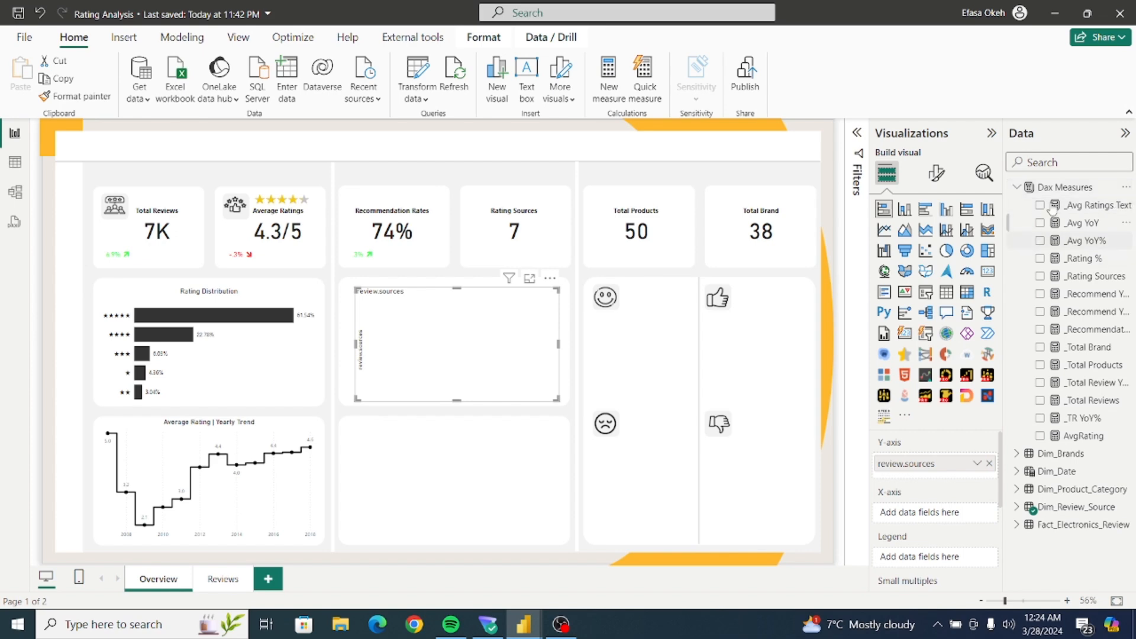
{"action": "left_click", "coordinate": [1041, 401]}
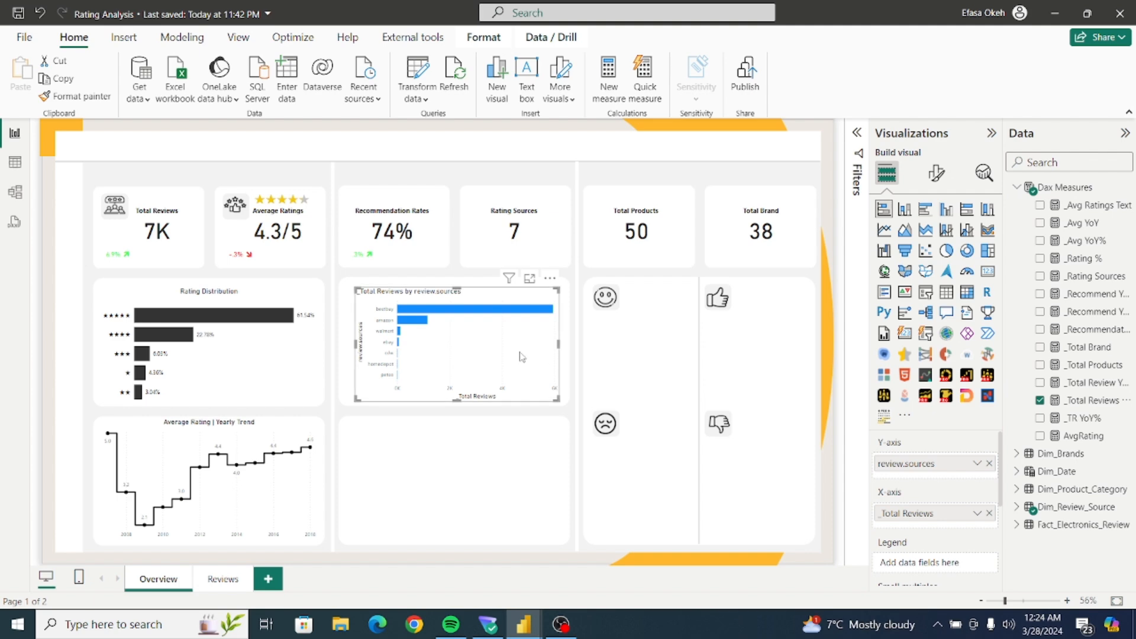
{"action": "left_click_drag", "start_coordinate": [514, 355], "coordinate": [515, 357]}
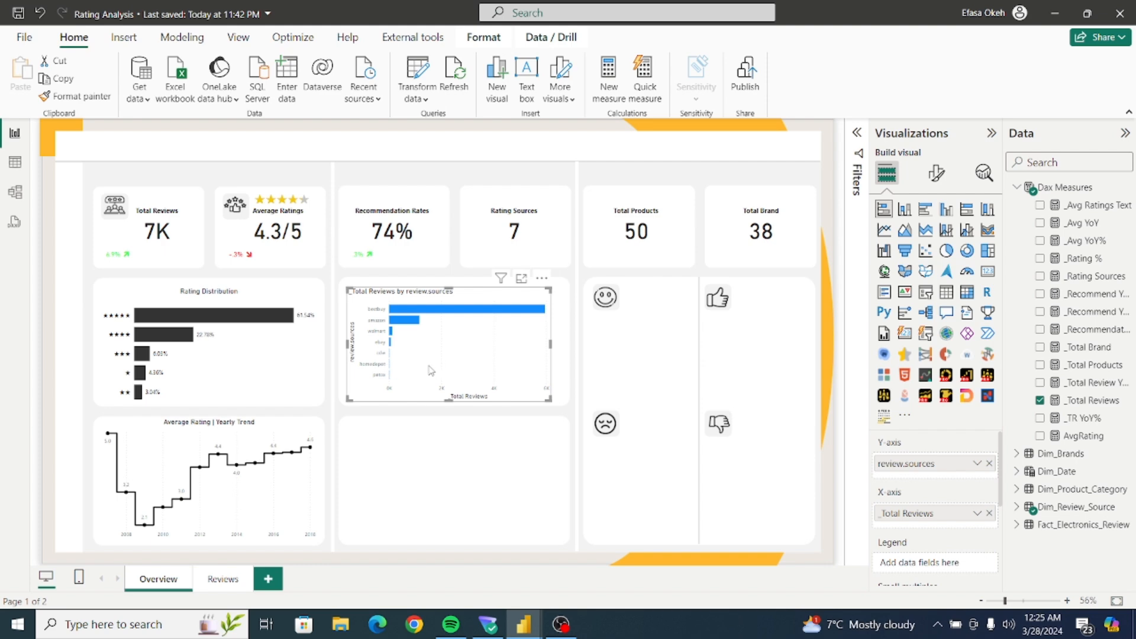
Filter the bar chart's review.sources to the Top 4 by _Total Reviews and shift the chart slightly within its card.
{"action": "left_click", "coordinate": [857, 132]}
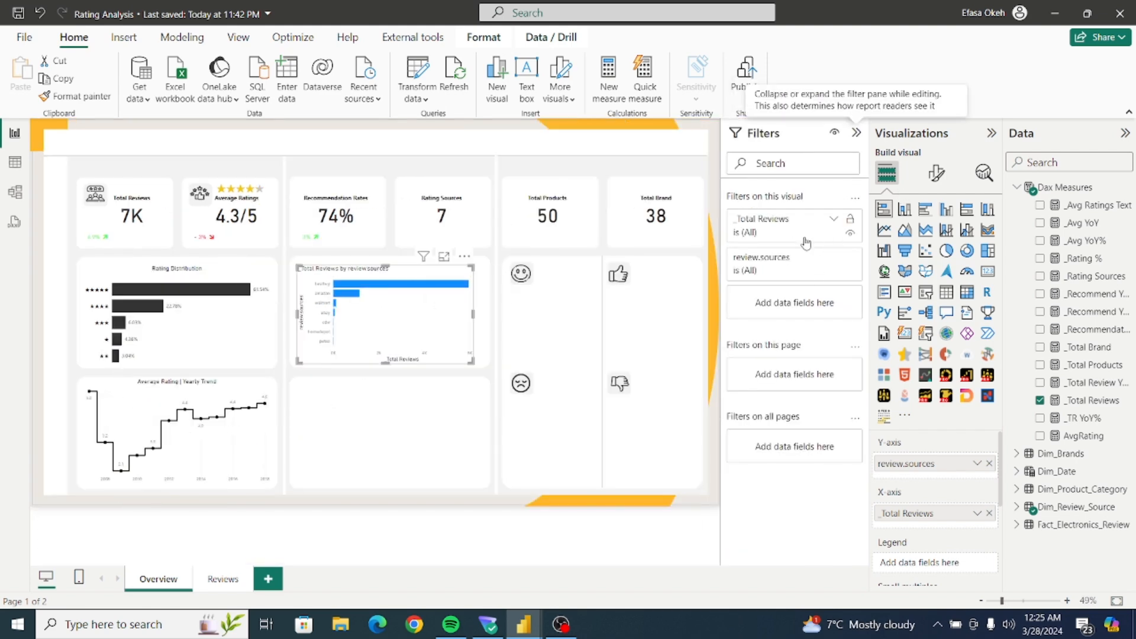
{"action": "left_click", "coordinate": [834, 261]}
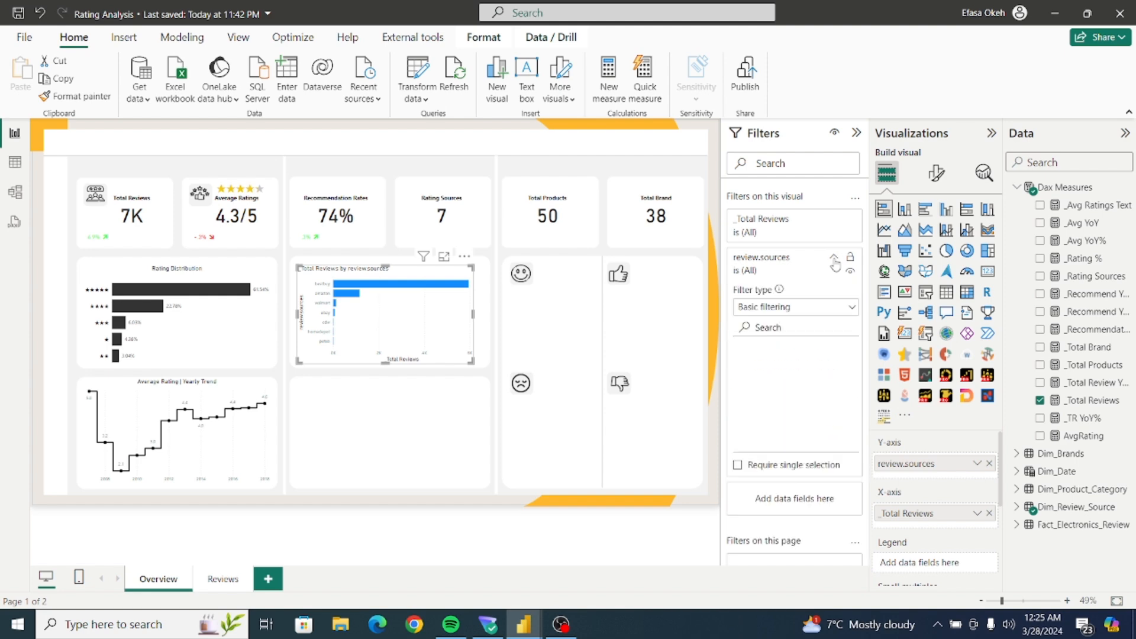
{"action": "left_click", "coordinate": [784, 306]}
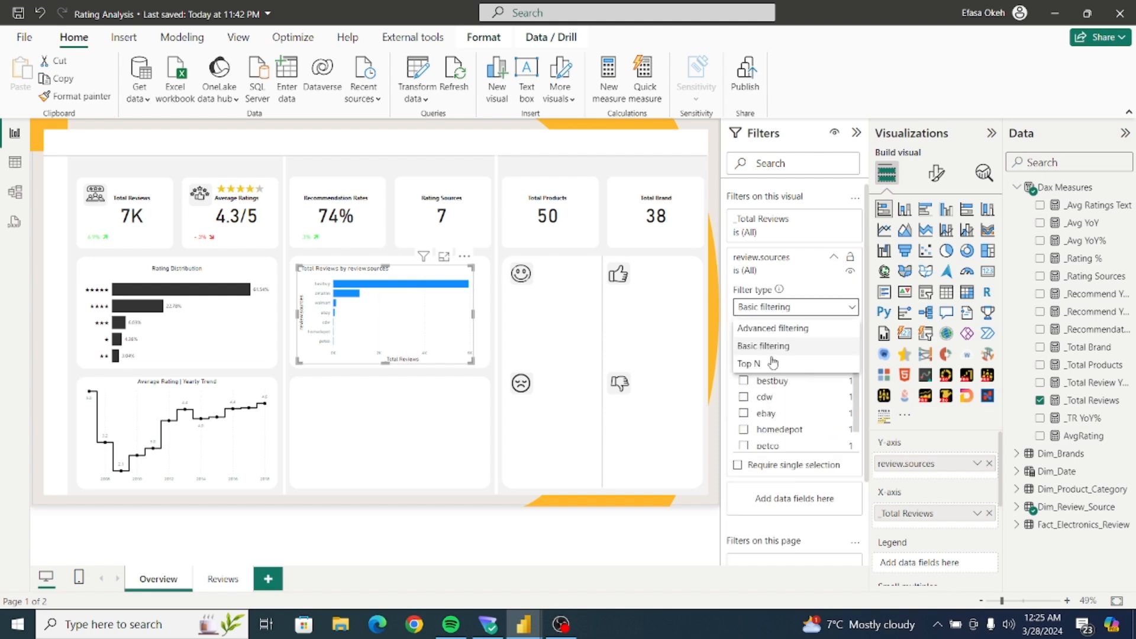
{"action": "left_click", "coordinate": [772, 362]}
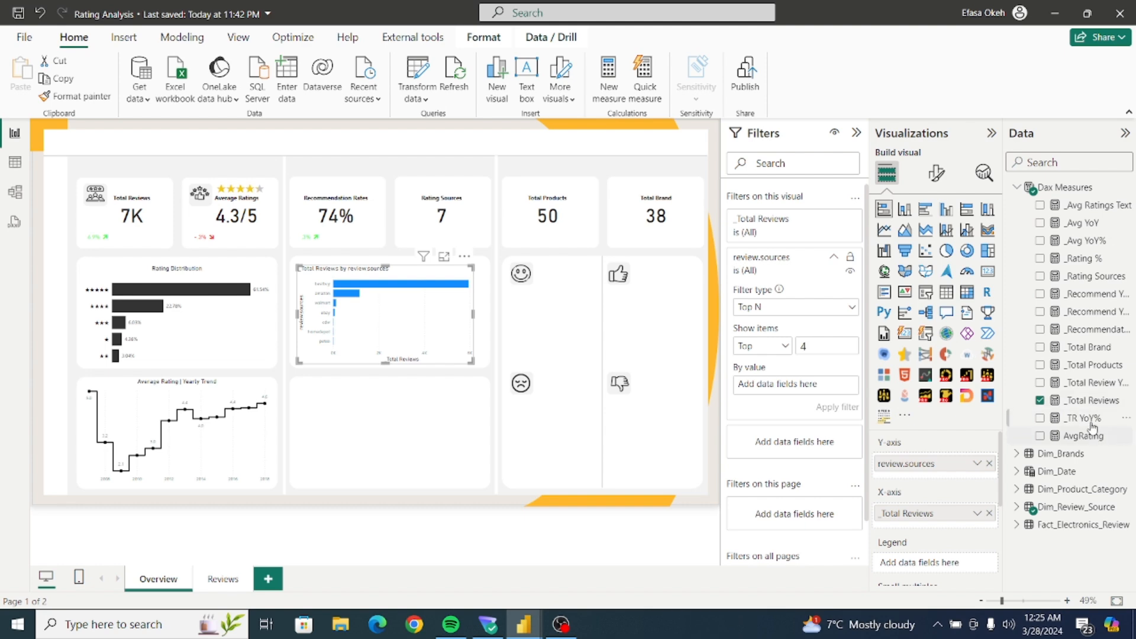
{"action": "left_click_drag", "start_coordinate": [1087, 404], "coordinate": [817, 394]}
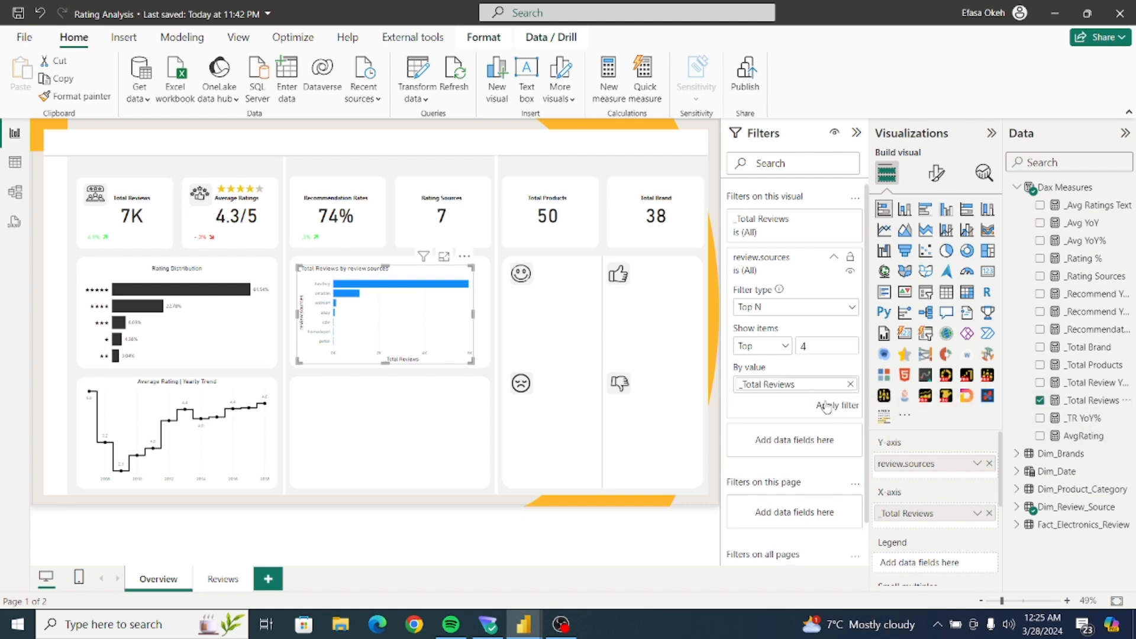
{"action": "left_click", "coordinate": [831, 407]}
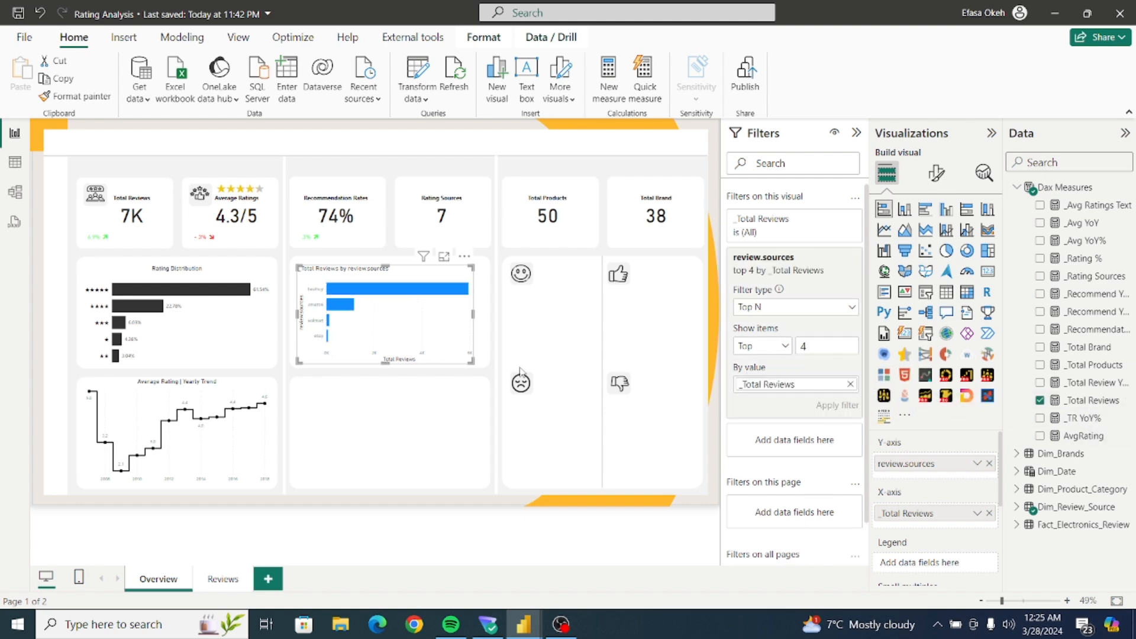
{"action": "left_click_drag", "start_coordinate": [439, 325], "coordinate": [447, 326]}
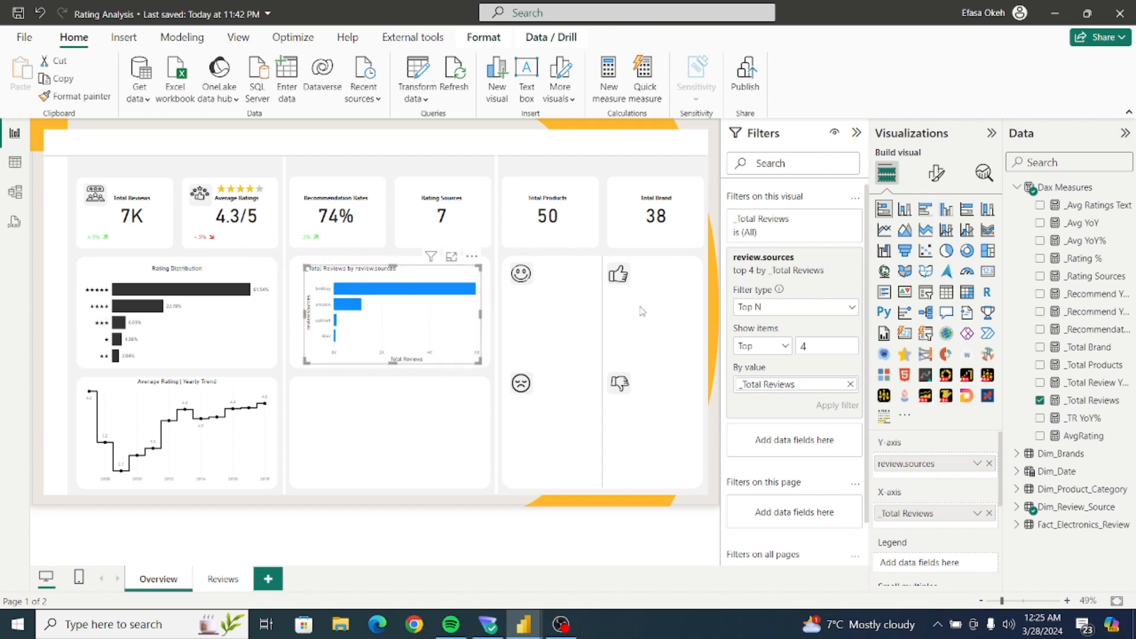
{"action": "left_click", "coordinate": [857, 132]}
Turn off the bar chart's Y-axis title and set the Y-axis values' color to black.
{"action": "left_click", "coordinate": [938, 174]}
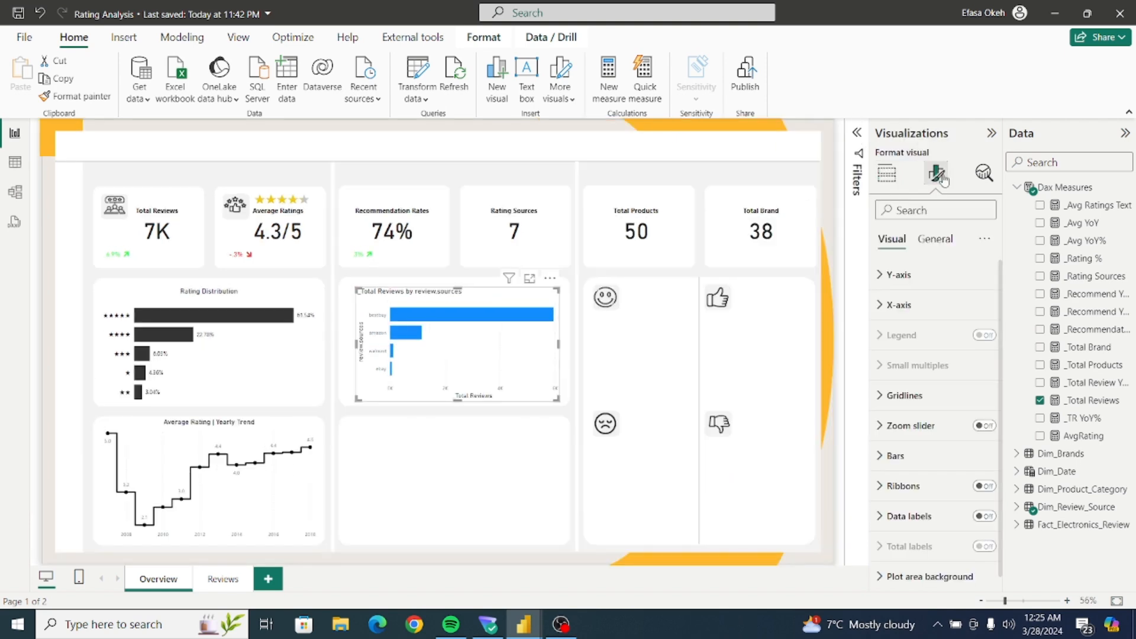
{"action": "left_click", "coordinate": [891, 288]}
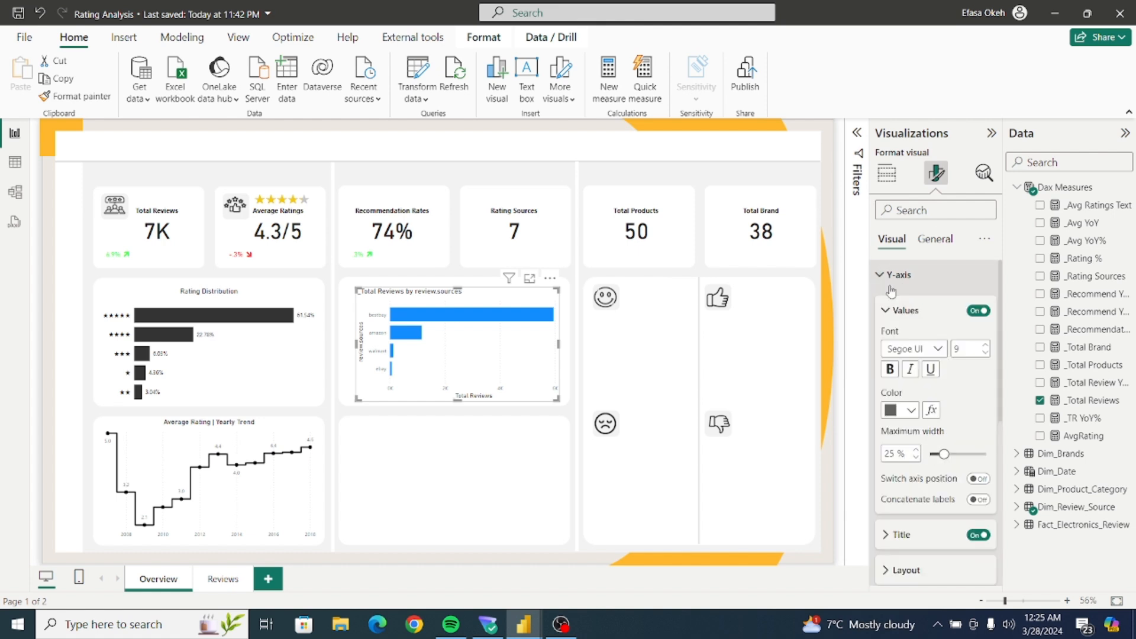
{"action": "left_click", "coordinate": [977, 535]}
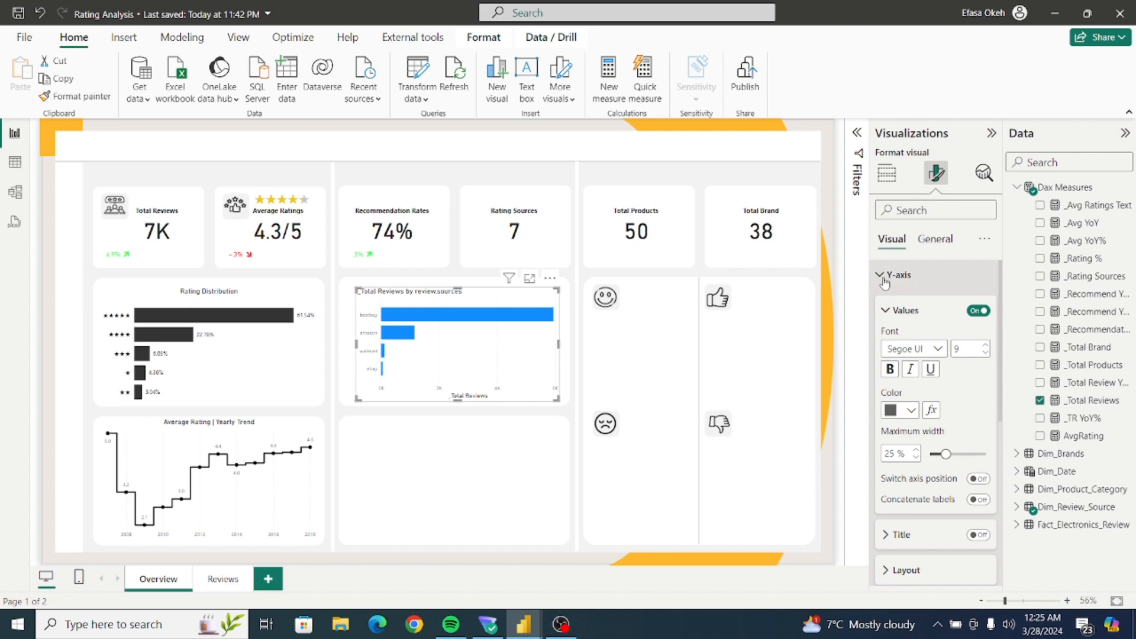
{"action": "left_click", "coordinate": [910, 410]}
{"action": "left_click", "coordinate": [900, 345]}
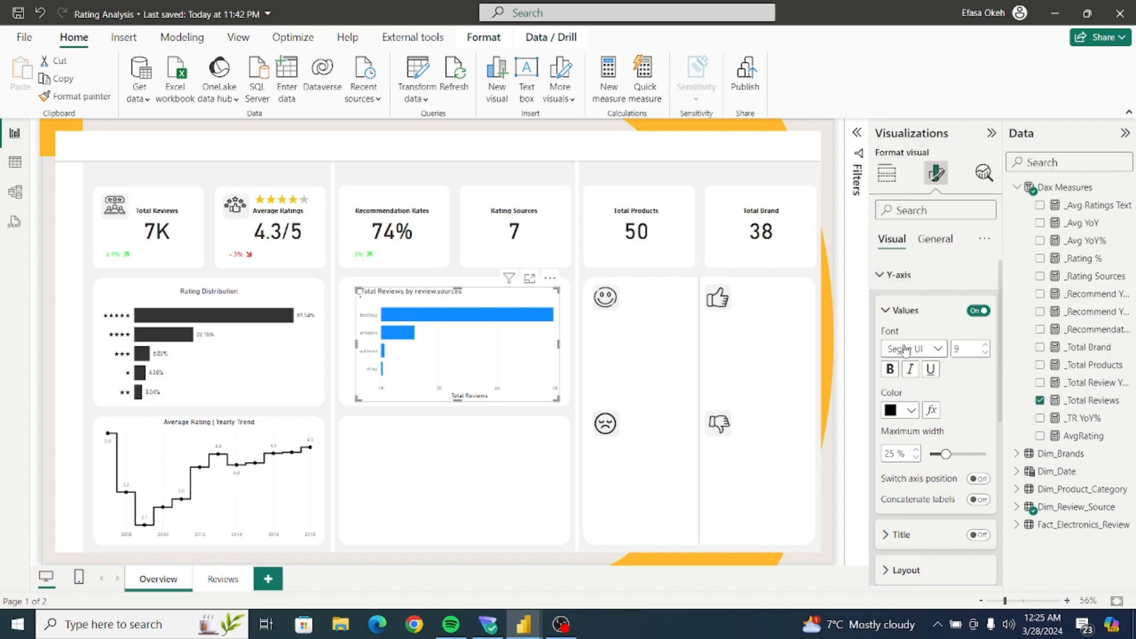
{"action": "left_click", "coordinate": [879, 277]}
Turn off the values and title of the bar chart's X-axis.
{"action": "left_click", "coordinate": [880, 304]}
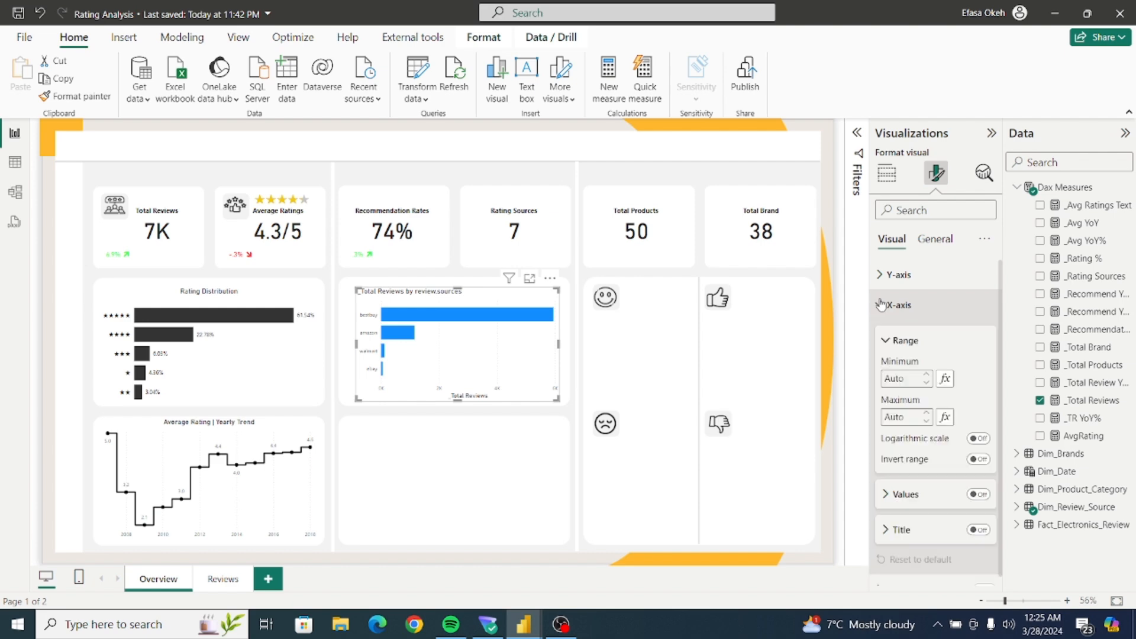
{"action": "left_click", "coordinate": [976, 497]}
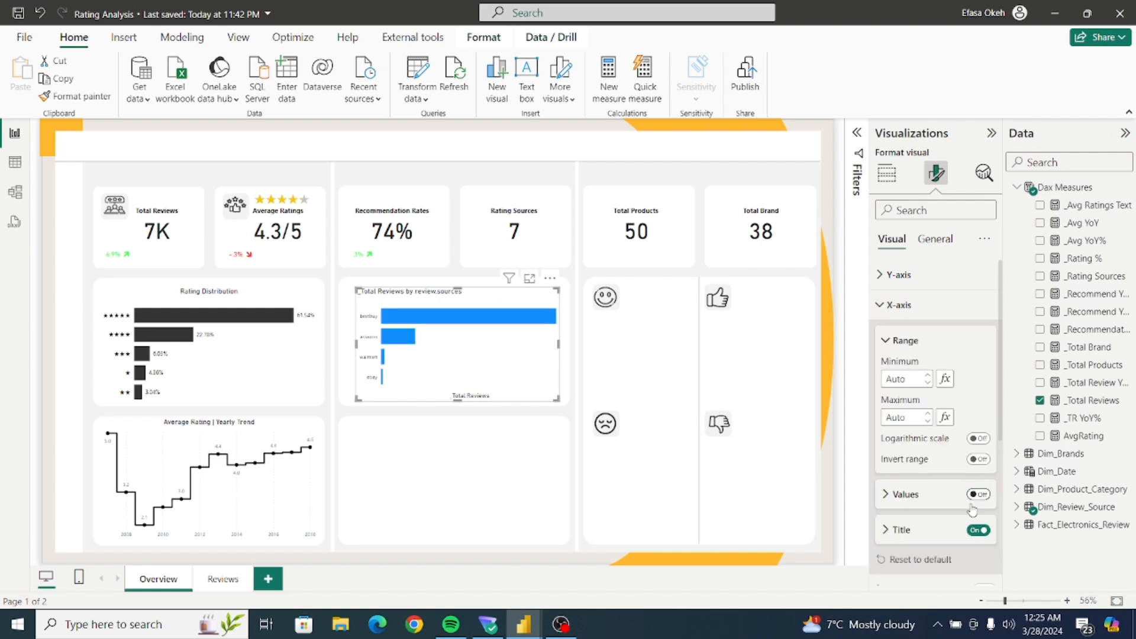
{"action": "left_click", "coordinate": [976, 531]}
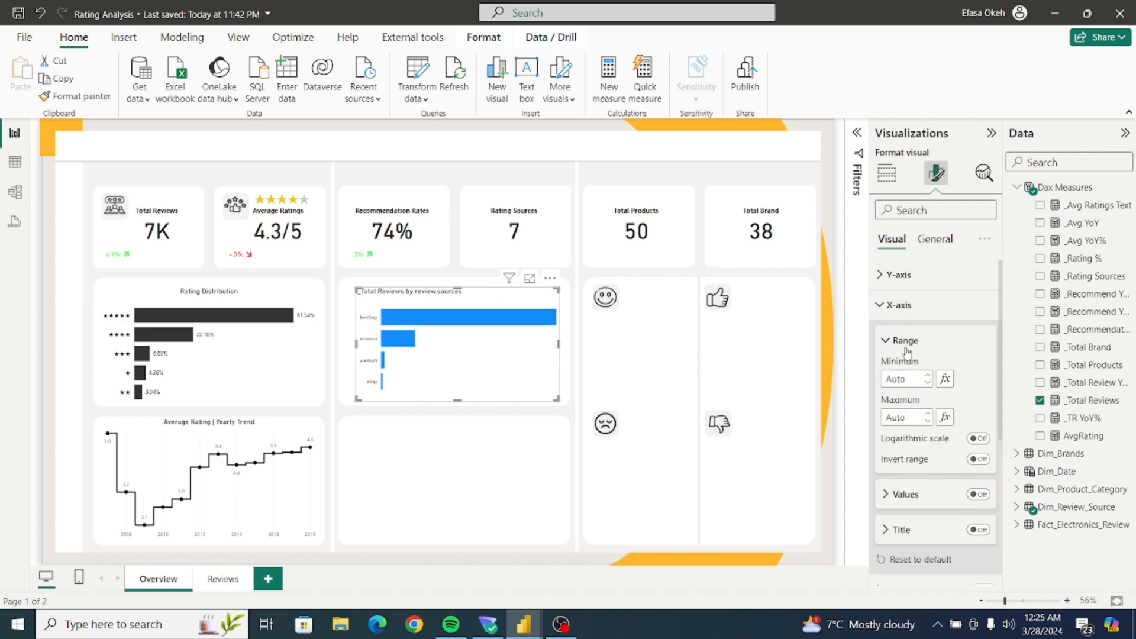
{"action": "left_click", "coordinate": [880, 305]}
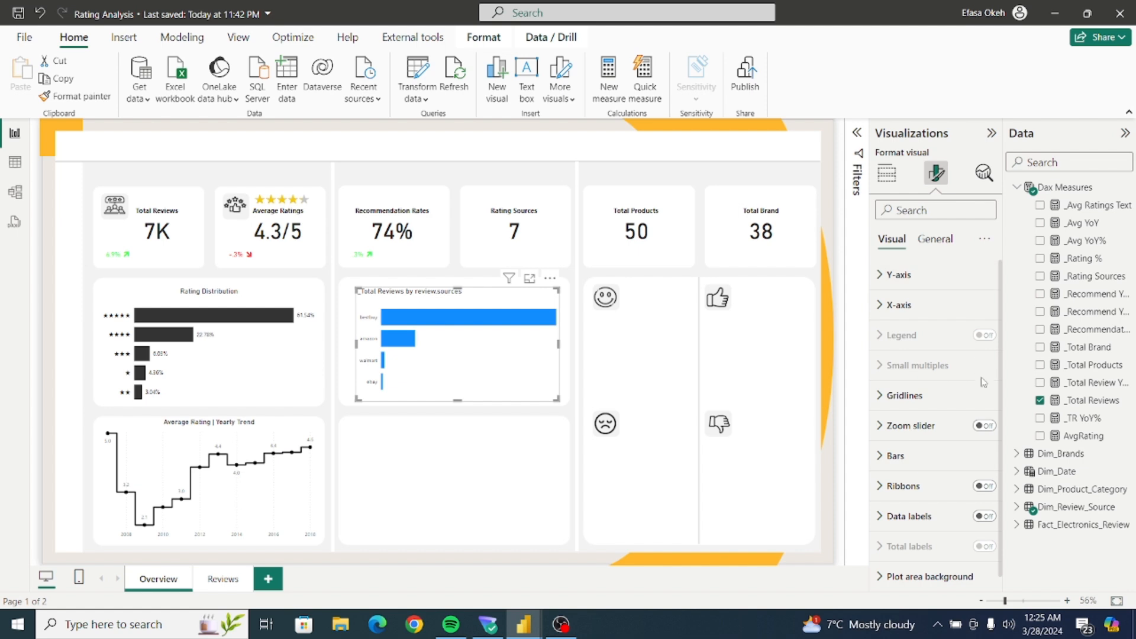
Turn on the bar chart's data labels and narrow the chart slightly inside its card.
{"action": "left_click", "coordinate": [990, 518]}
{"action": "scroll", "coordinate": [998, 425], "scroll_direction": "down", "scroll_amount": 1}
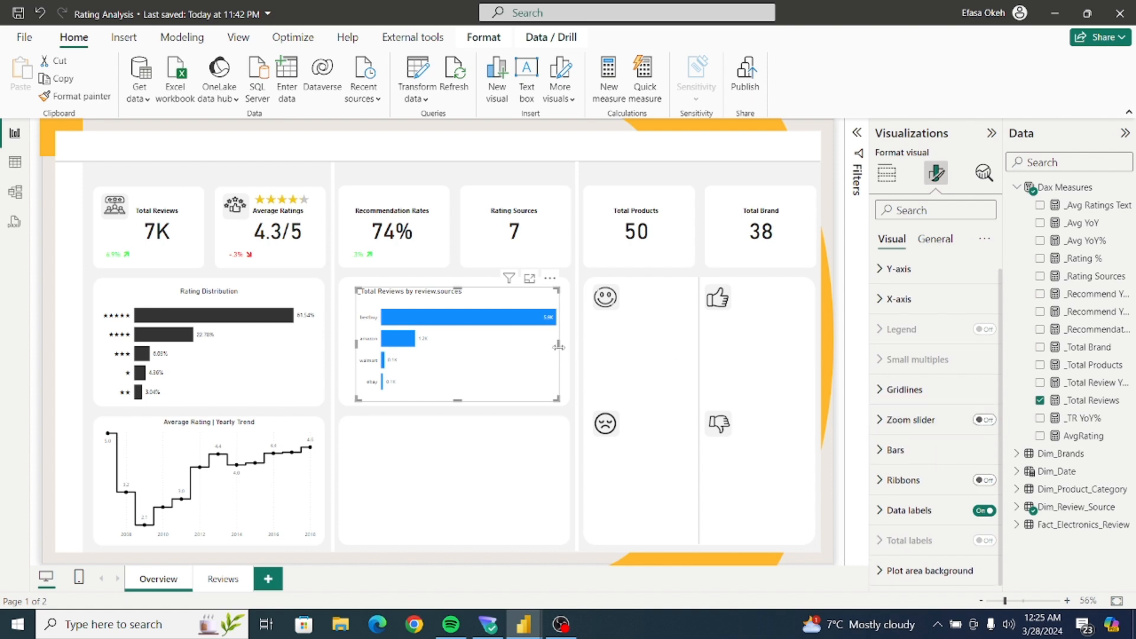
{"action": "left_click_drag", "start_coordinate": [556, 349], "coordinate": [550, 350]}
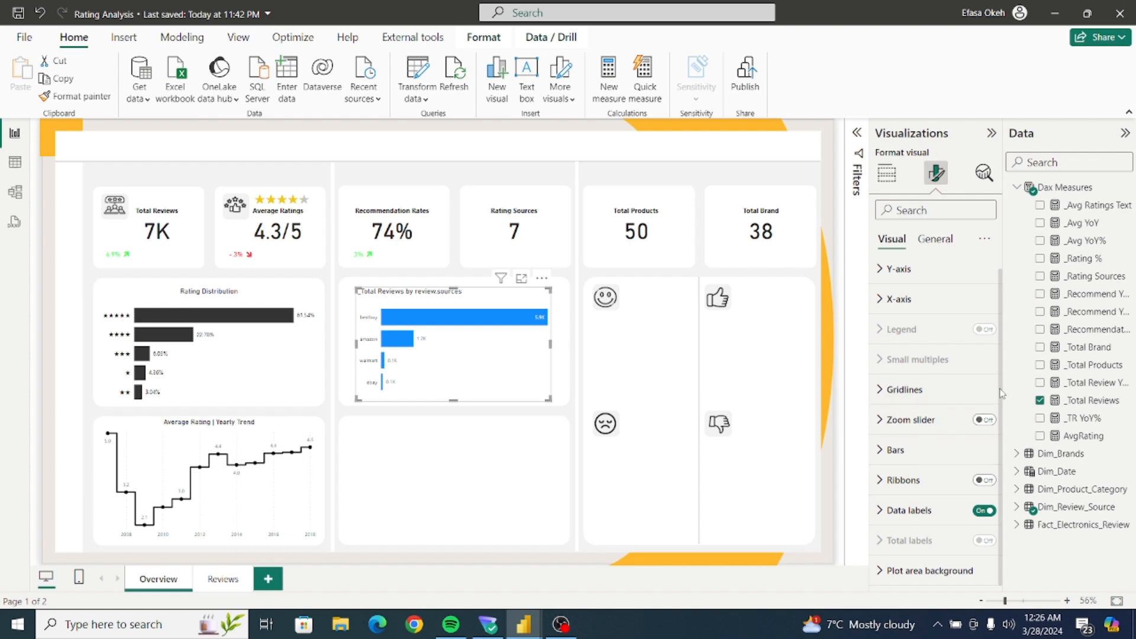
Change the bar chart's title text to "Top 4 Review Sources".
{"action": "left_click", "coordinate": [935, 242]}
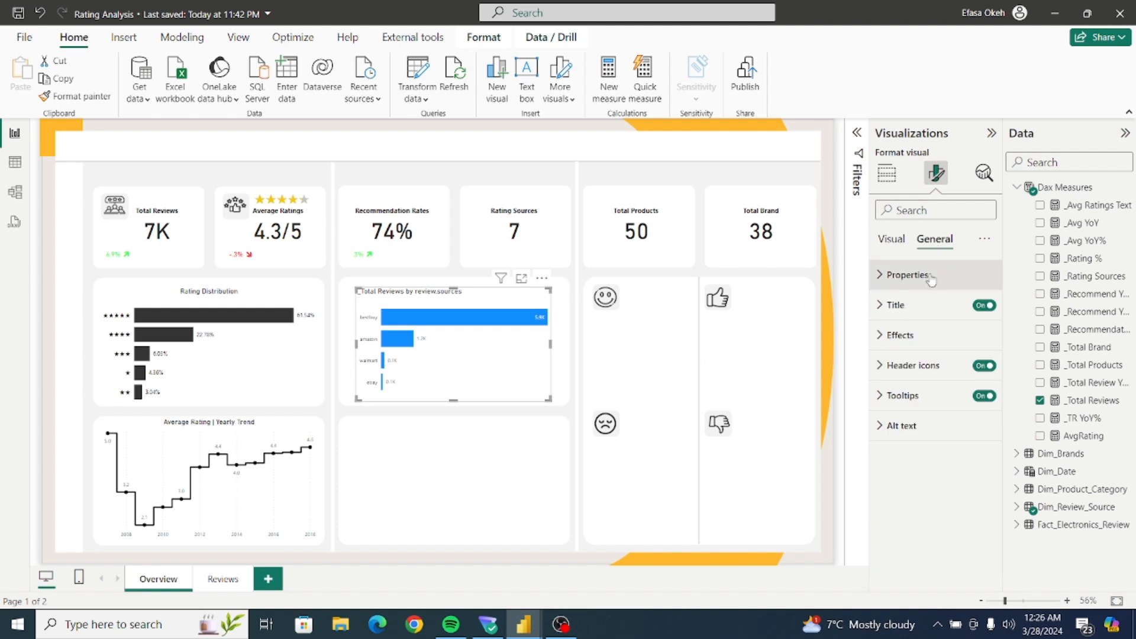
{"action": "left_click", "coordinate": [896, 305]}
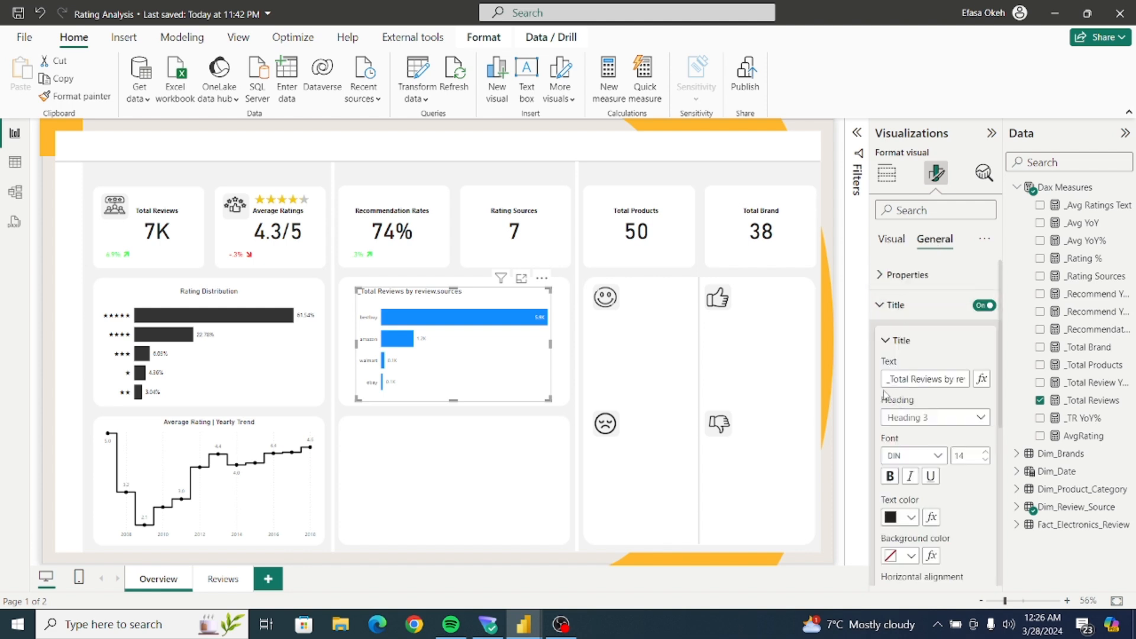
{"action": "double_click", "coordinate": [898, 379]}
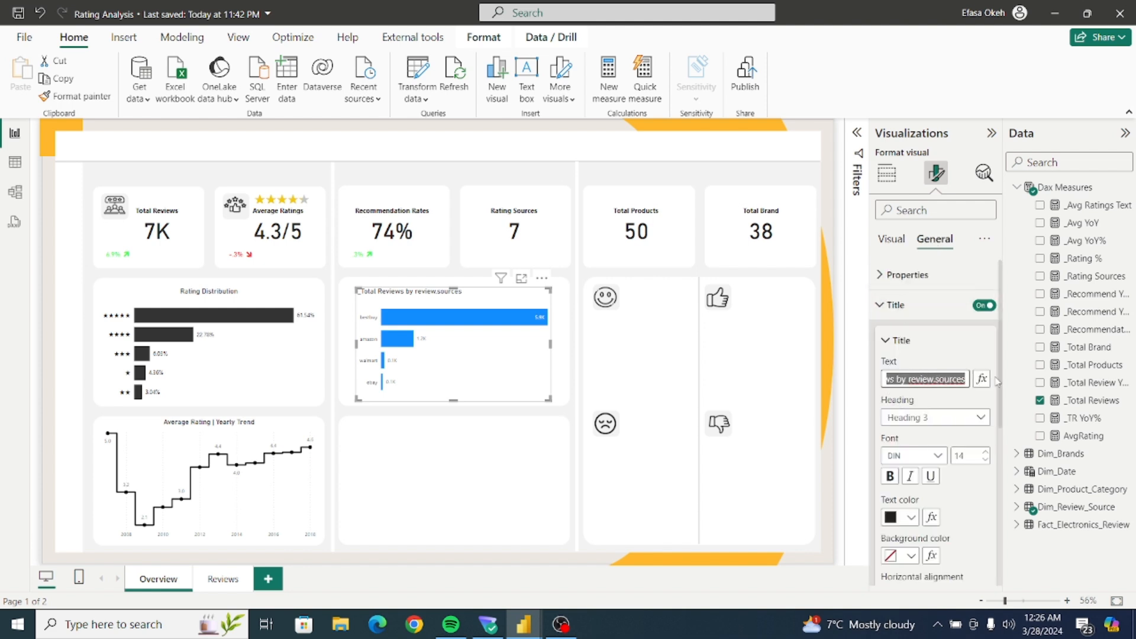
{"action": "type", "text": "T"}
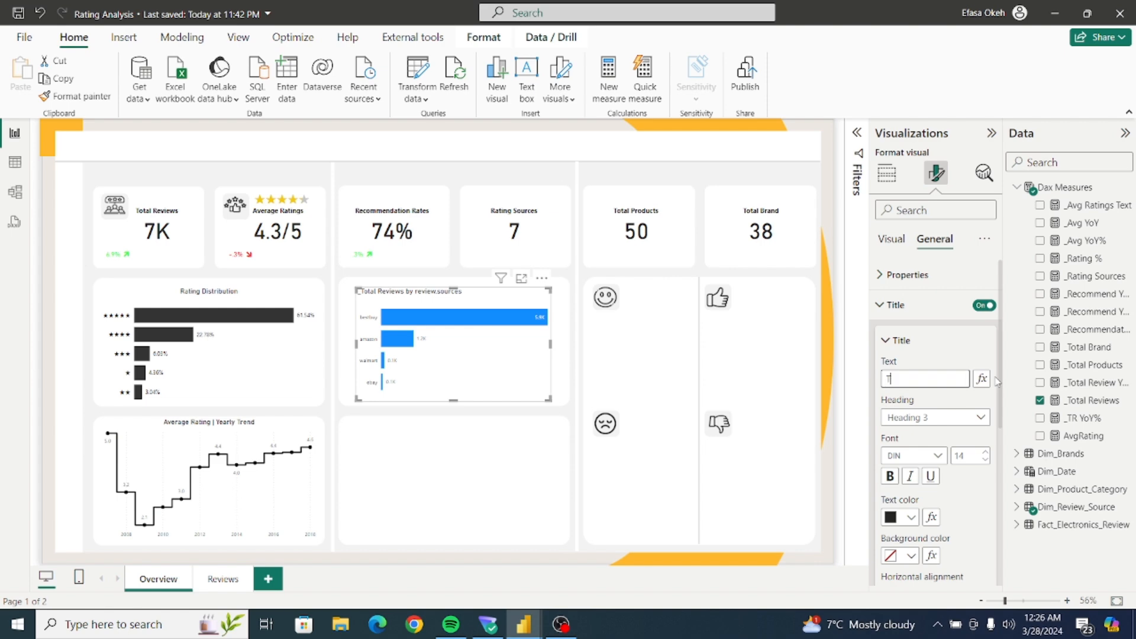
{"action": "type", "text": "op 4 Review"}
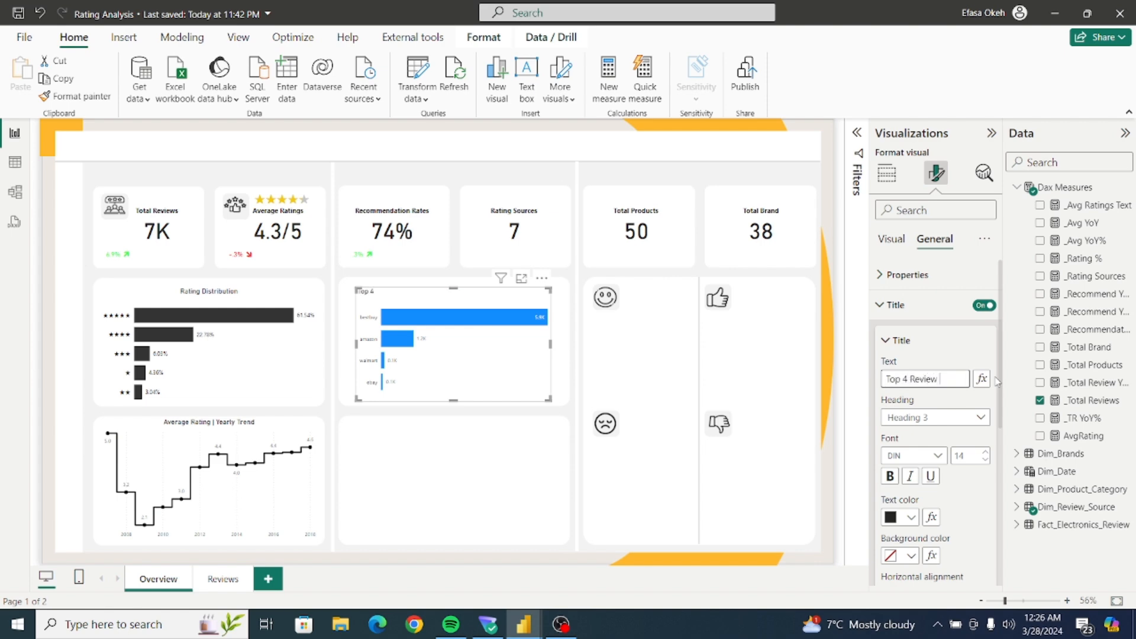
{"action": "type", "text": " Sources"}
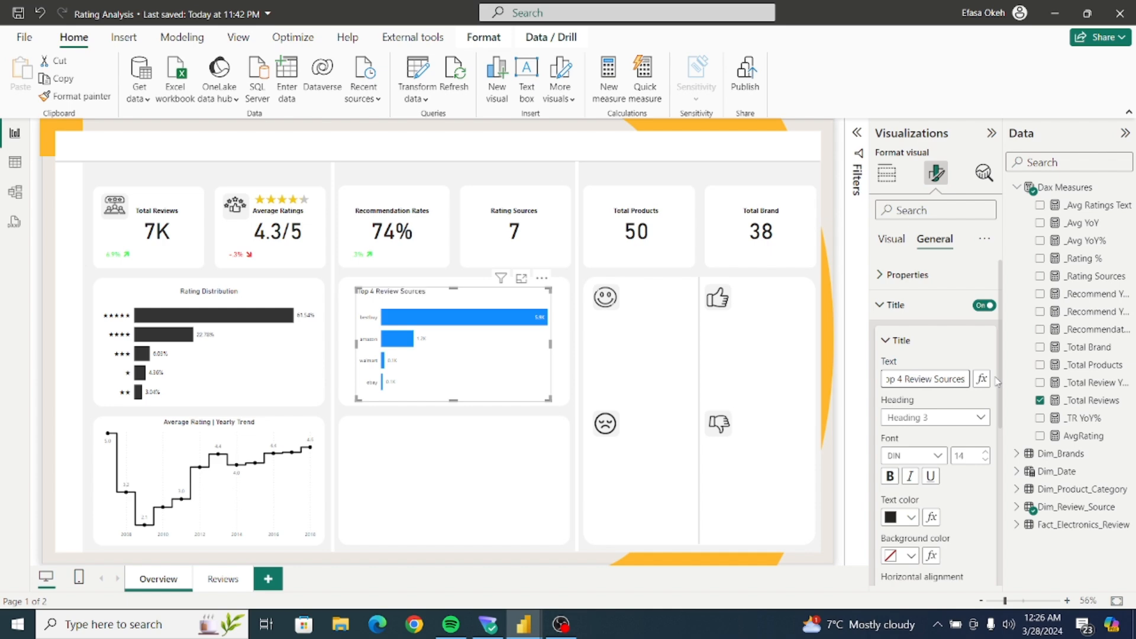
{"action": "left_click", "coordinate": [880, 306]}
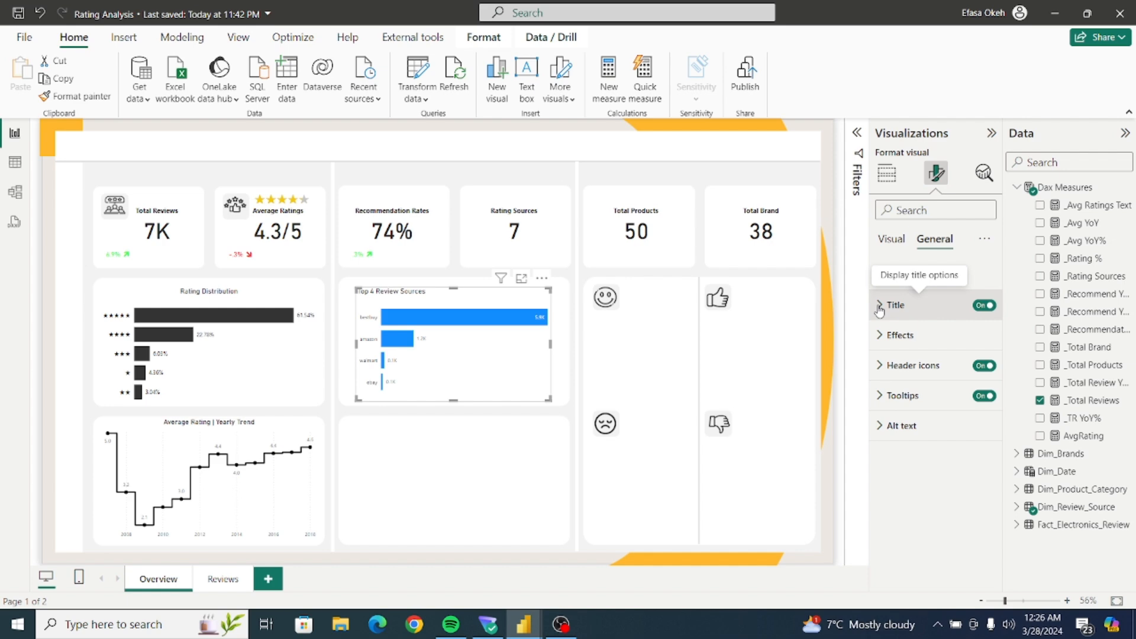
Center the bar chart's title horizontally and set its text color to black.
{"action": "left_click", "coordinate": [879, 306]}
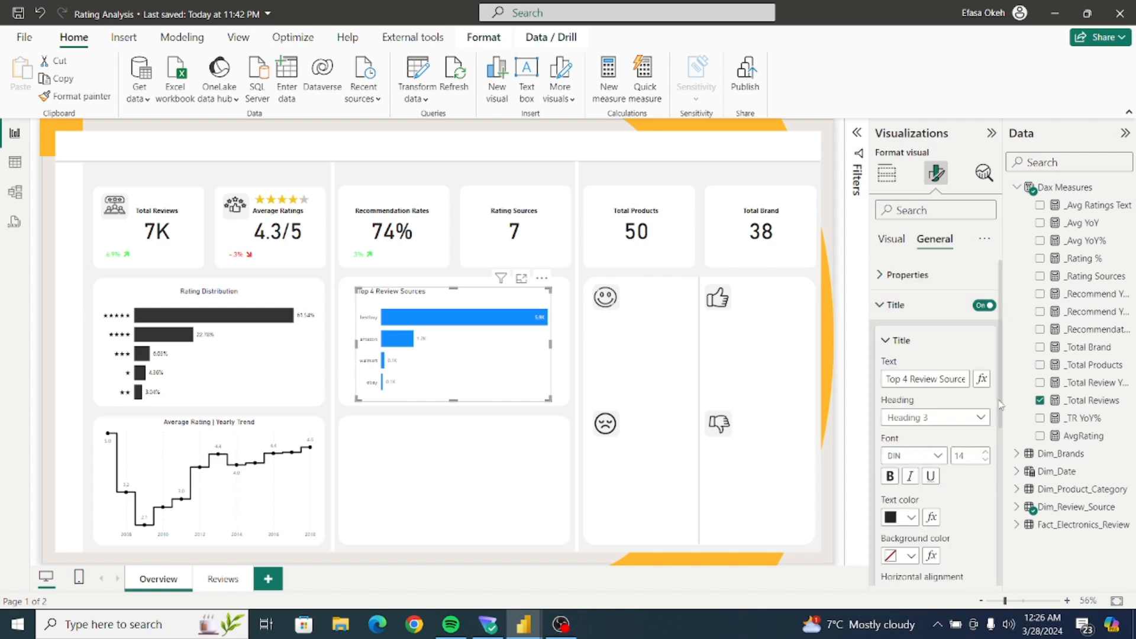
{"action": "scroll", "coordinate": [1000, 407], "scroll_direction": "down", "scroll_amount": 3}
{"action": "left_click", "coordinate": [911, 484]}
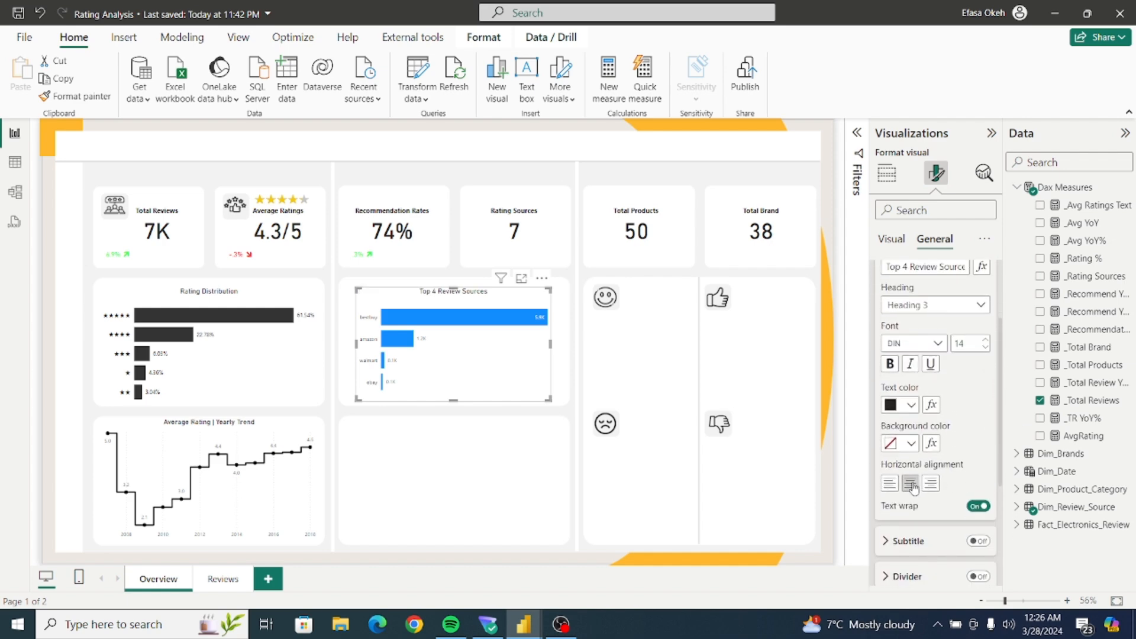
{"action": "left_click", "coordinate": [912, 406]}
{"action": "left_click", "coordinate": [900, 346]}
{"action": "left_click_drag", "start_coordinate": [1002, 378], "coordinate": [997, 299]}
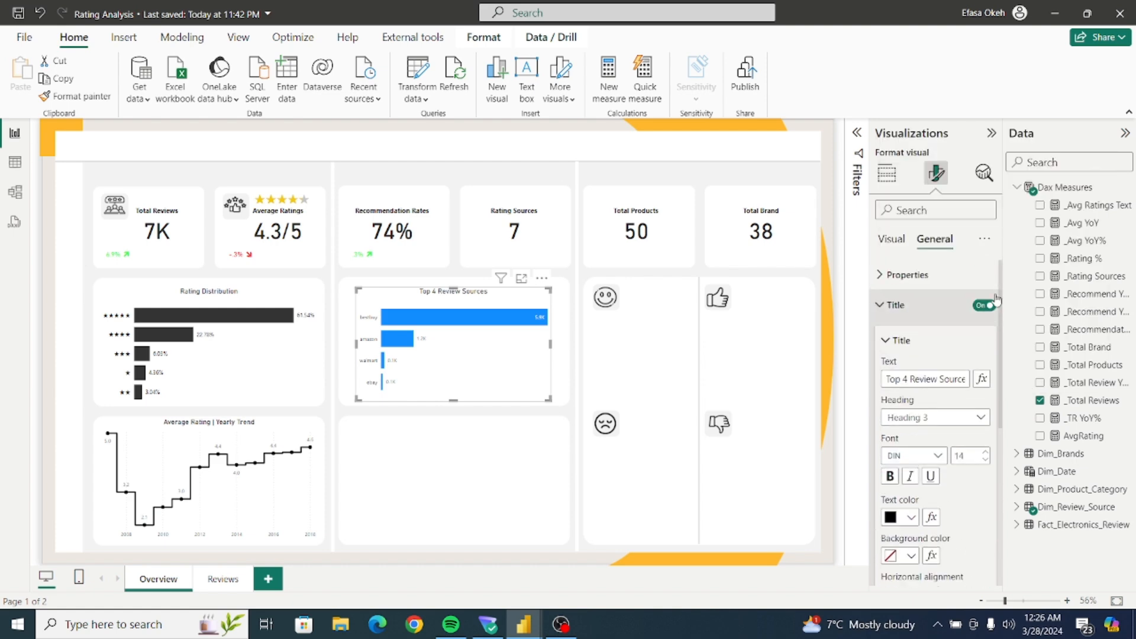
{"action": "left_click", "coordinate": [889, 306]}
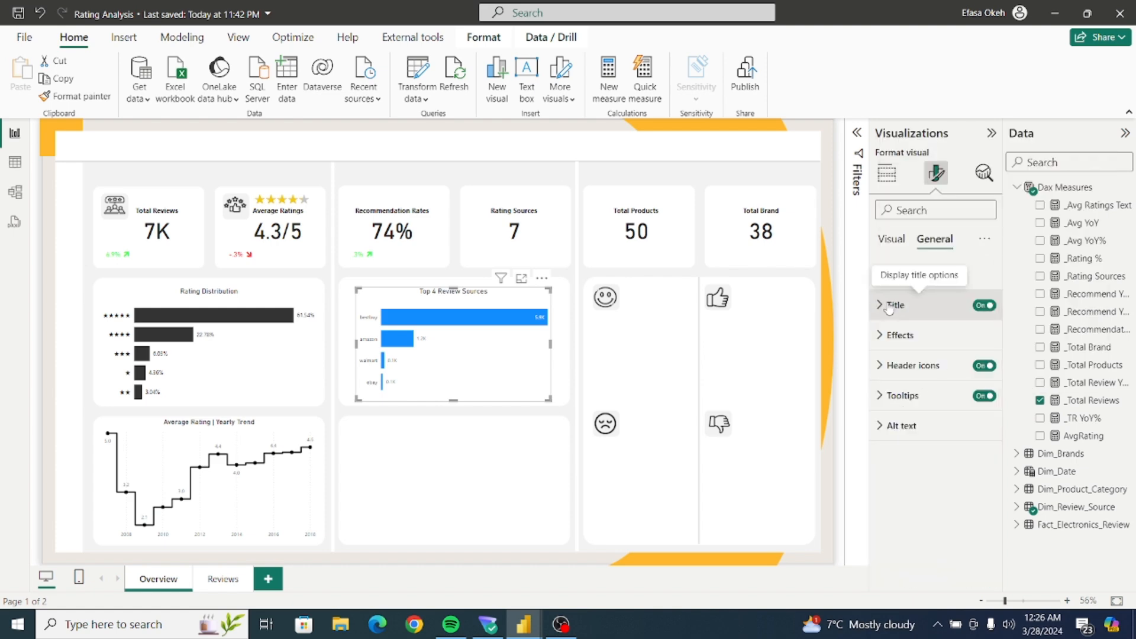
Set the color of all bars in the Top 4 Review Sources chart to dark gray #333333 and deselect the chart.
{"action": "left_click", "coordinate": [891, 240]}
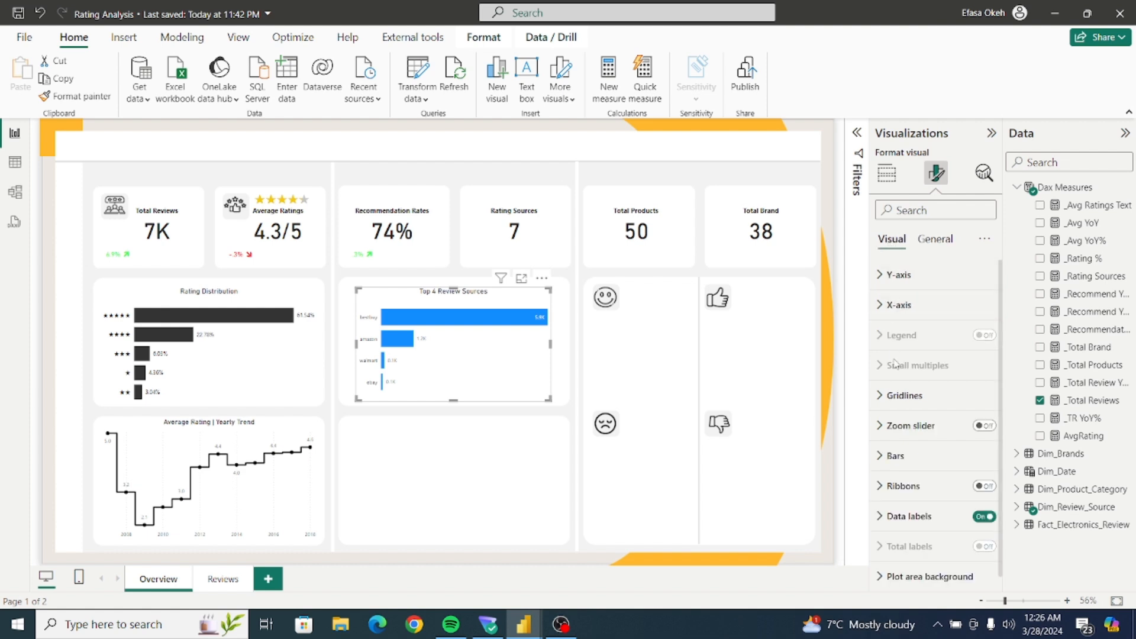
{"action": "left_click", "coordinate": [897, 455]}
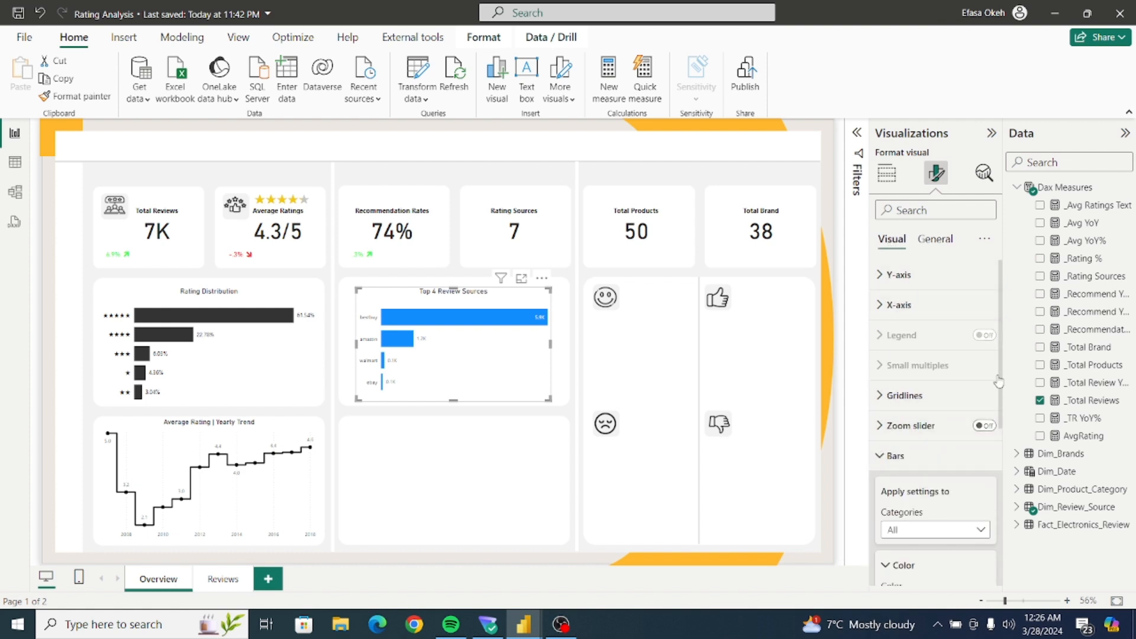
{"action": "scroll", "coordinate": [986, 402], "scroll_direction": "down", "scroll_amount": 3}
{"action": "left_click", "coordinate": [911, 431]}
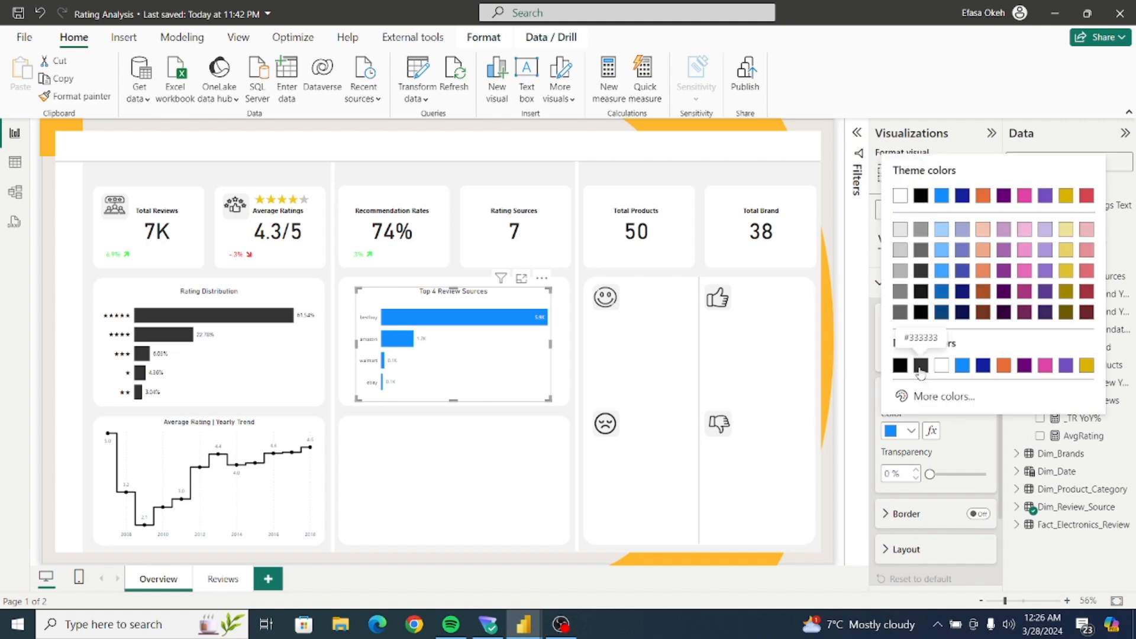
{"action": "left_click", "coordinate": [920, 366]}
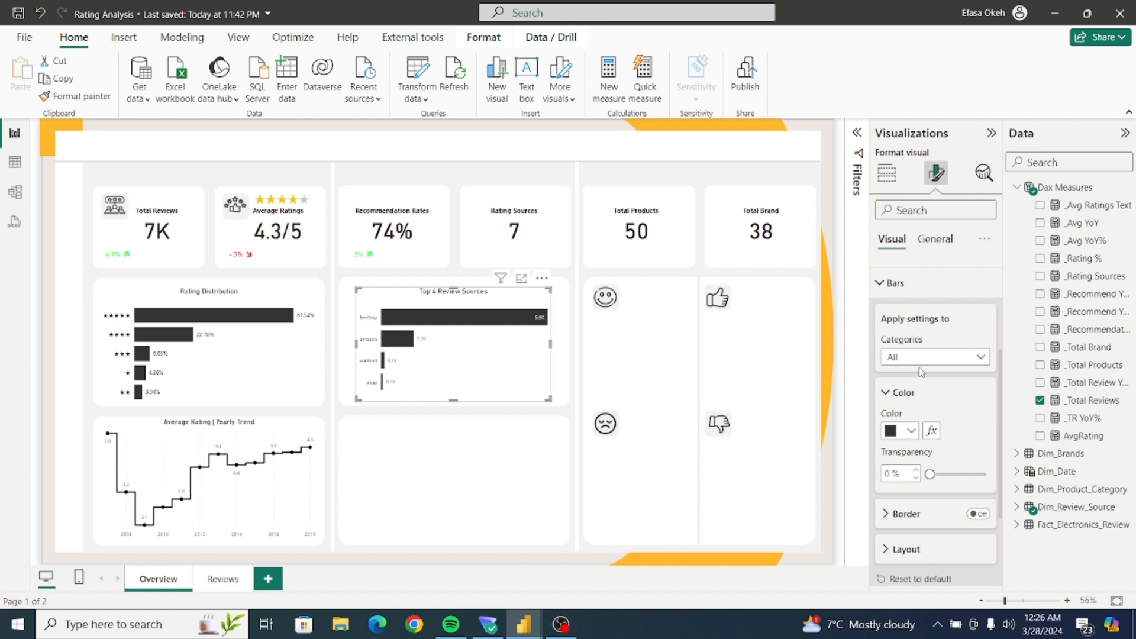
{"action": "left_click", "coordinate": [447, 434]}
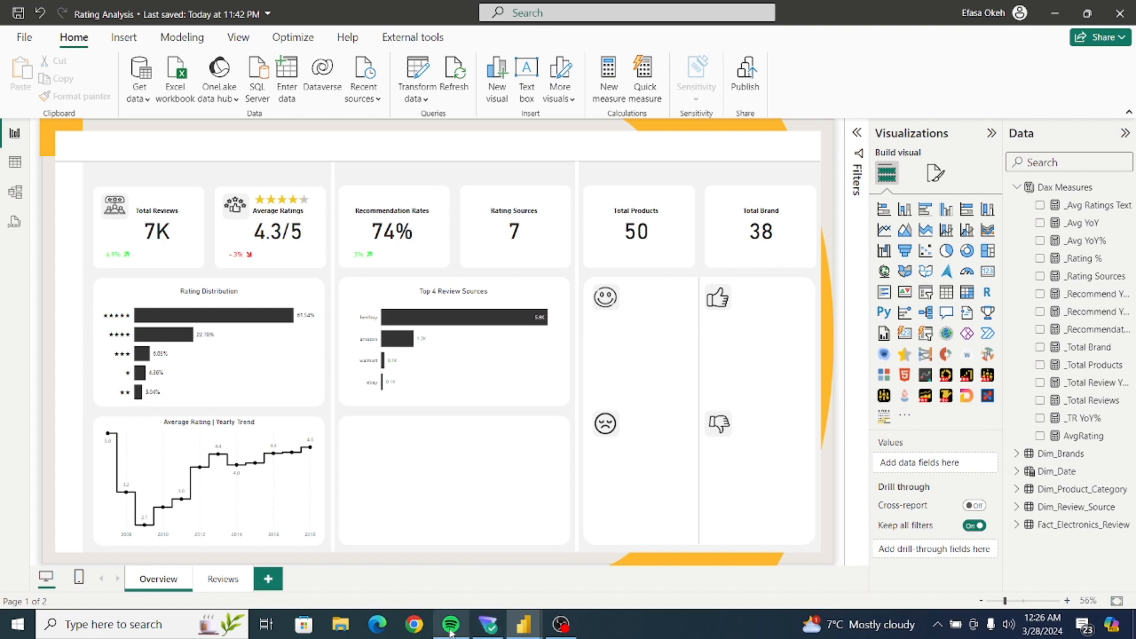
Switch to the Electronics Rating report to examine the fields of its Rating Distribution by Brands matrix, and return to Rating Analysis.
{"action": "mouse_move", "coordinate": [523, 629]}
{"action": "left_click", "coordinate": [485, 562]}
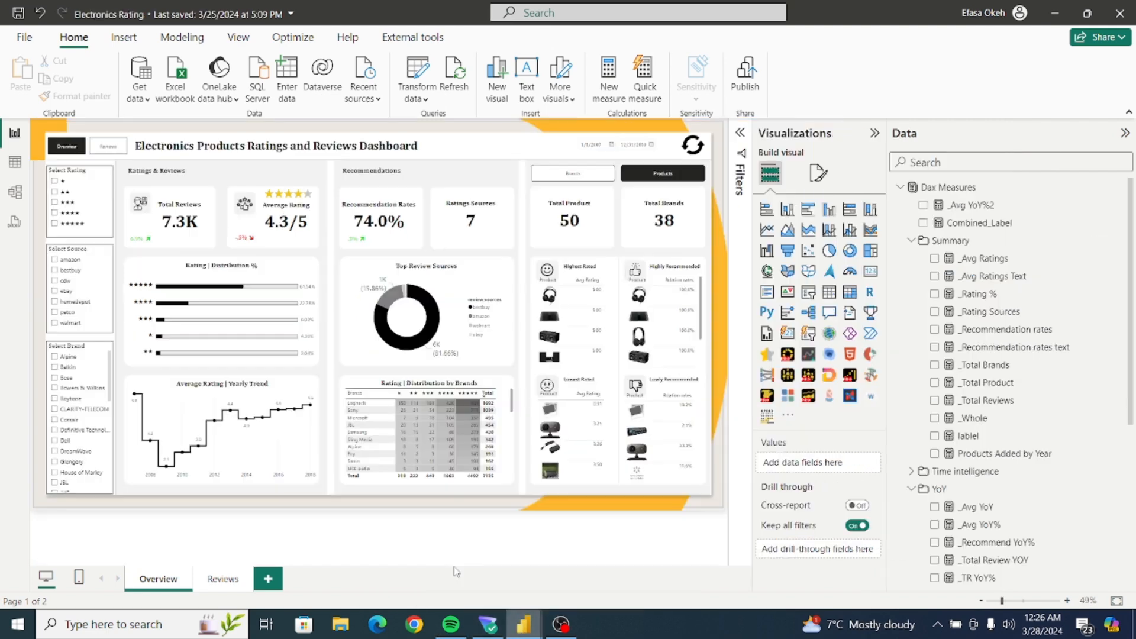
{"action": "left_click", "coordinate": [507, 446]}
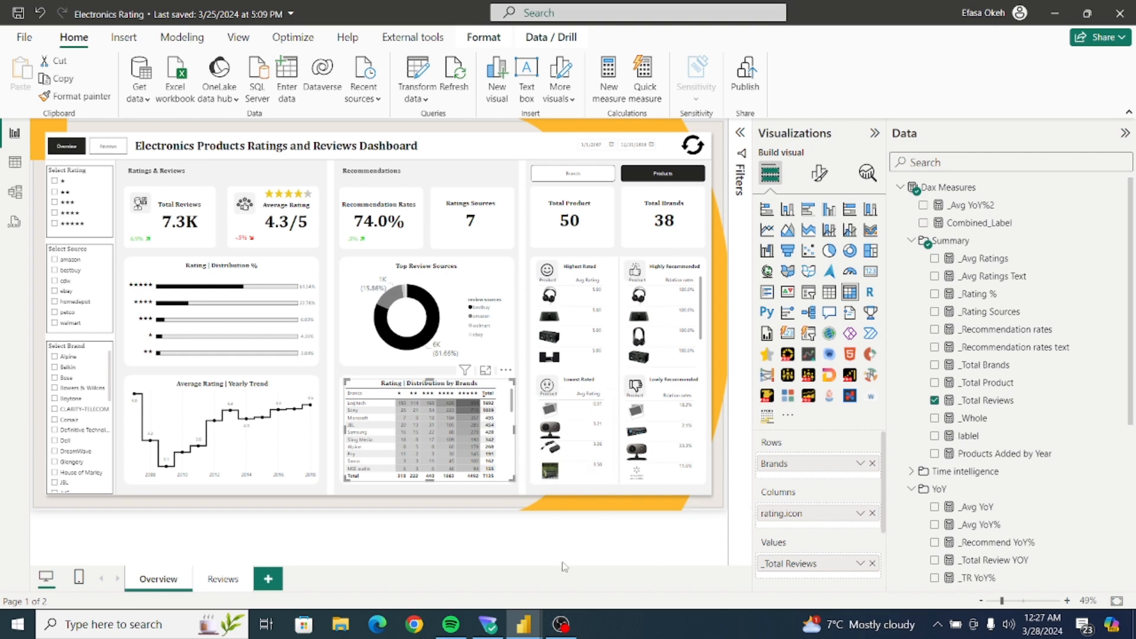
{"action": "mouse_move", "coordinate": [524, 624]}
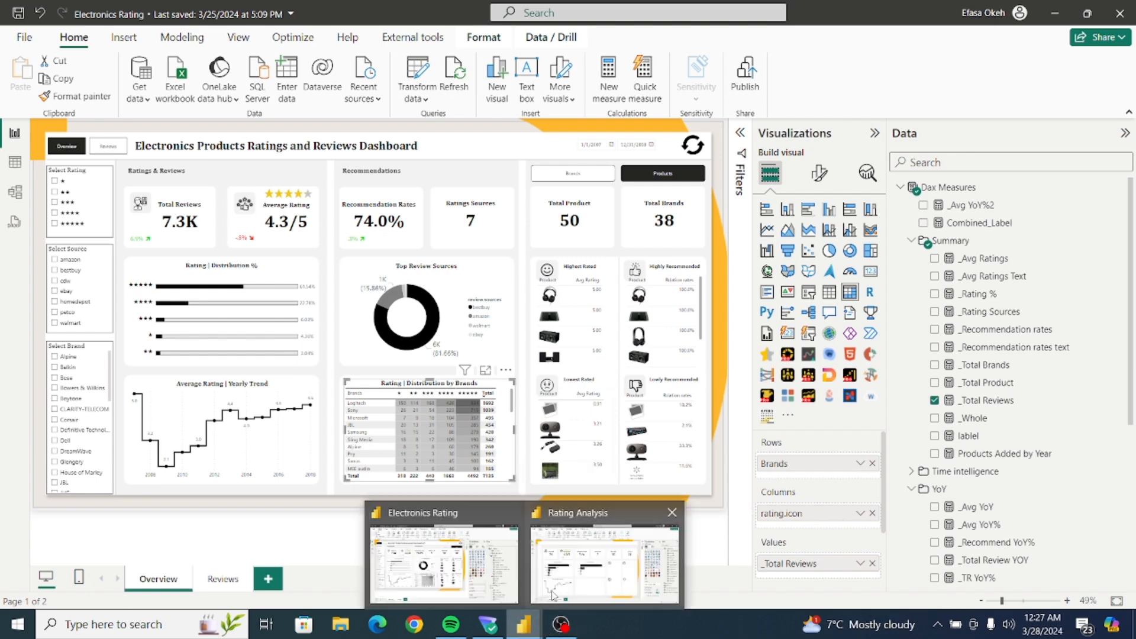
{"action": "left_click", "coordinate": [594, 586]}
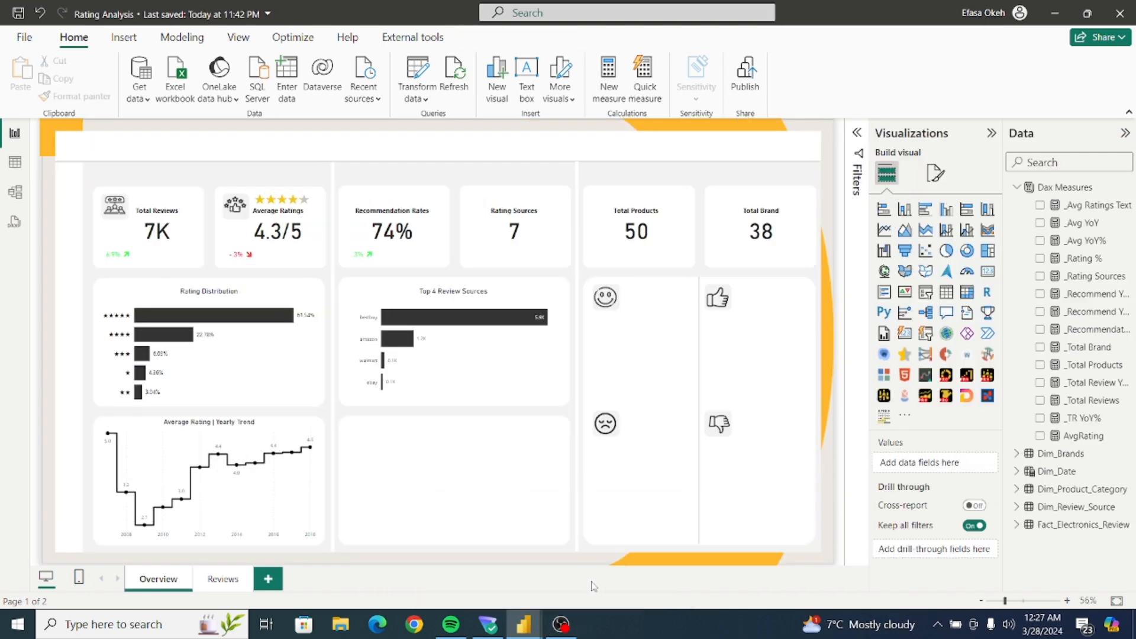
Insert a matrix filling the empty card below the Top 4 Review Sources chart, with brand from Dim_Brands as its rows.
{"action": "left_click", "coordinate": [970, 300]}
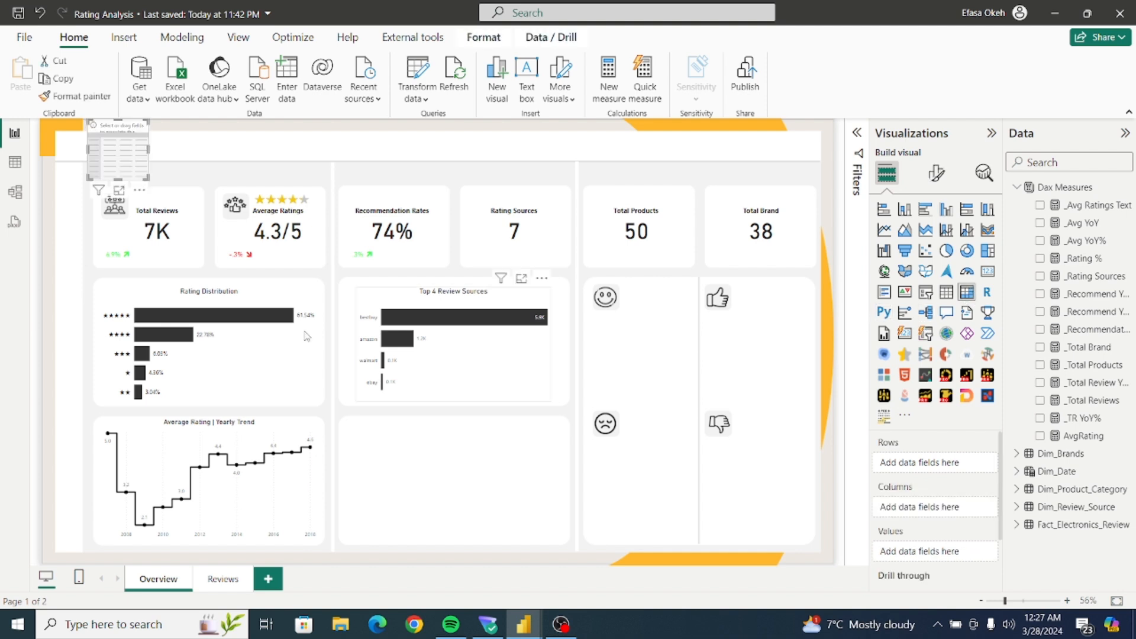
{"action": "left_click_drag", "start_coordinate": [114, 155], "coordinate": [558, 540]}
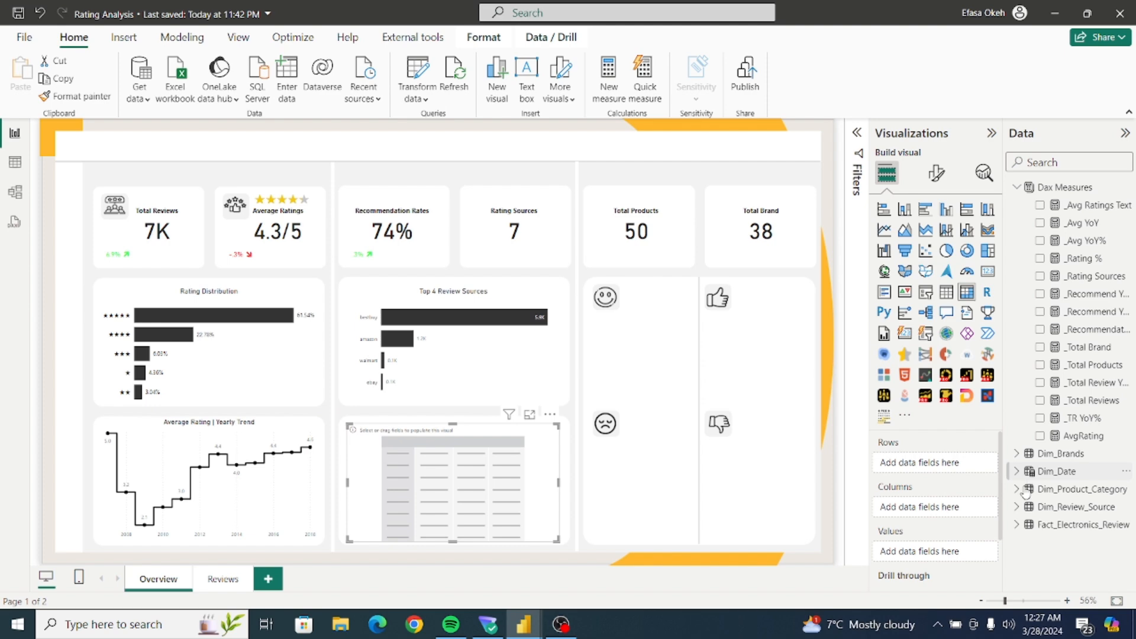
{"action": "left_click", "coordinate": [1016, 456]}
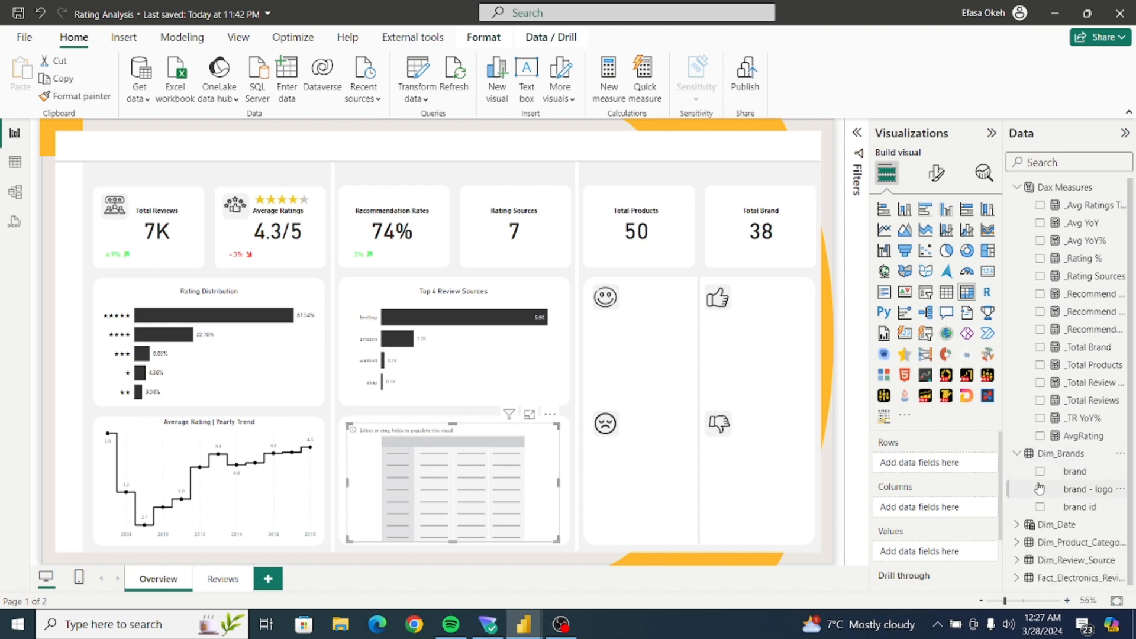
{"action": "left_click", "coordinate": [1040, 472]}
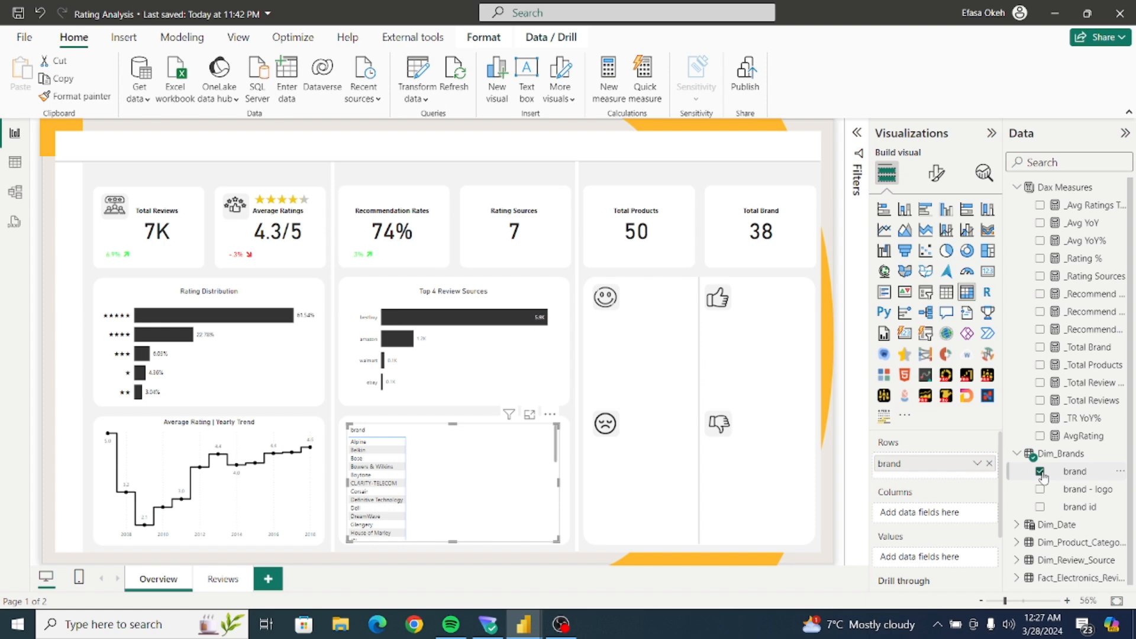
{"action": "left_click", "coordinate": [1017, 455]}
Add rating.icon from Fact_Electronics_Review as the matrix's columns and filter it to every rating except Invalid Rating.
{"action": "left_click", "coordinate": [1016, 524]}
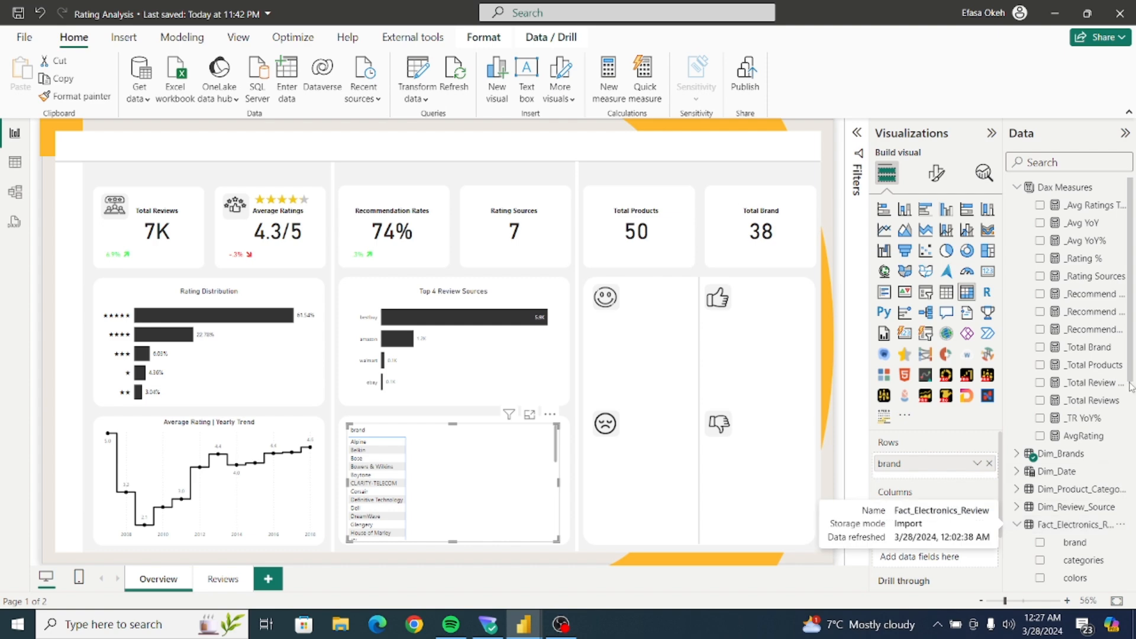
{"action": "left_click_drag", "start_coordinate": [1132, 328], "coordinate": [1133, 562]}
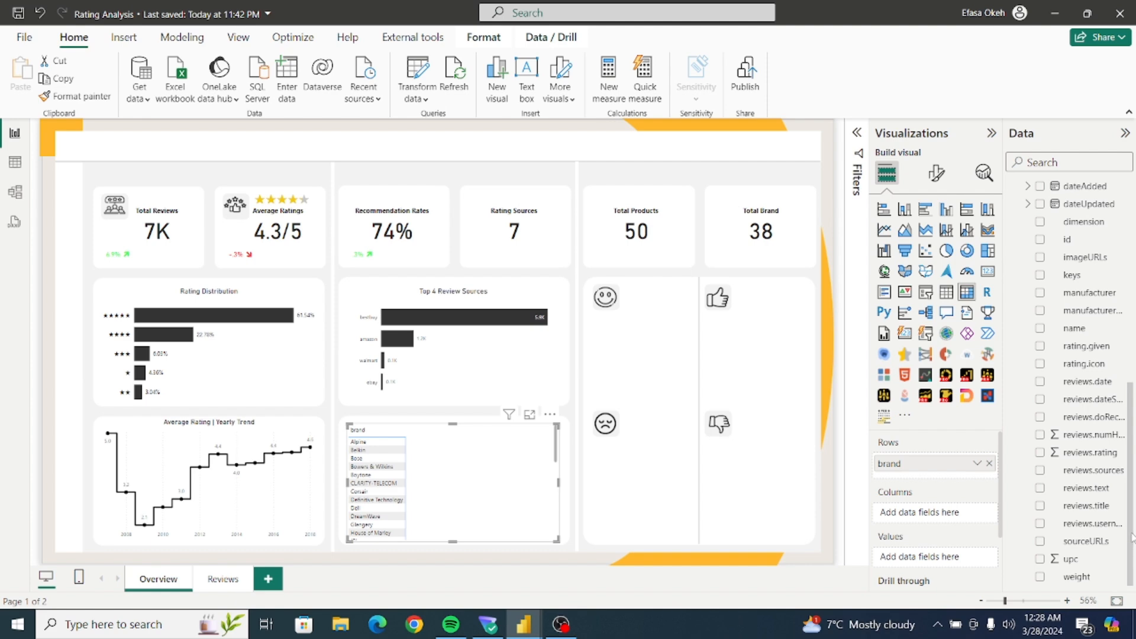
{"action": "left_click", "coordinate": [1039, 364]}
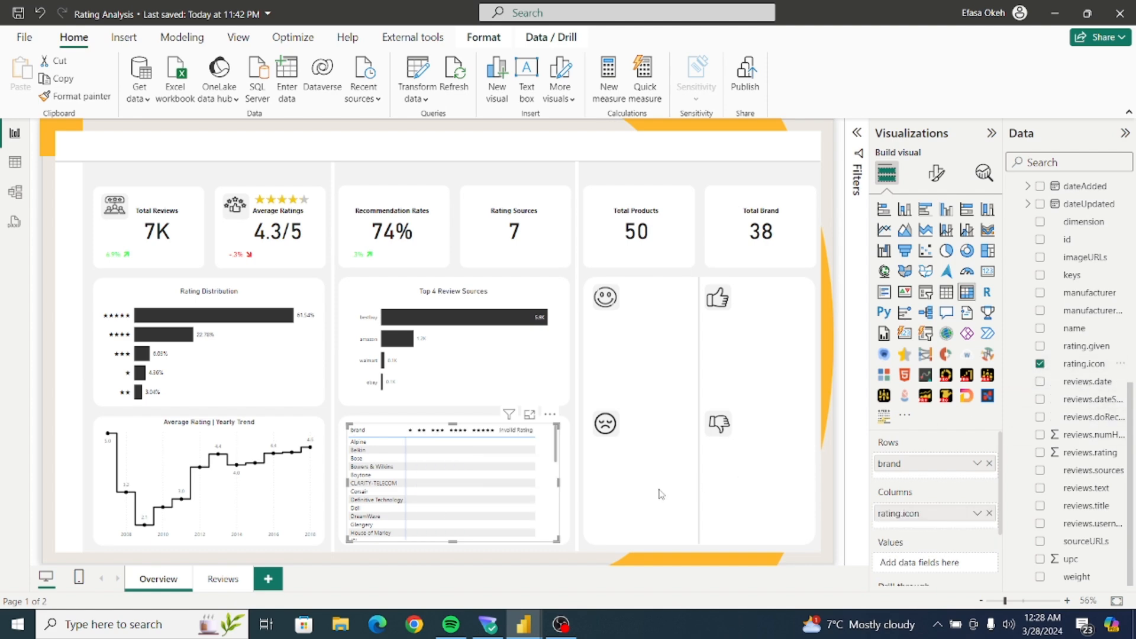
{"action": "left_click", "coordinate": [857, 142]}
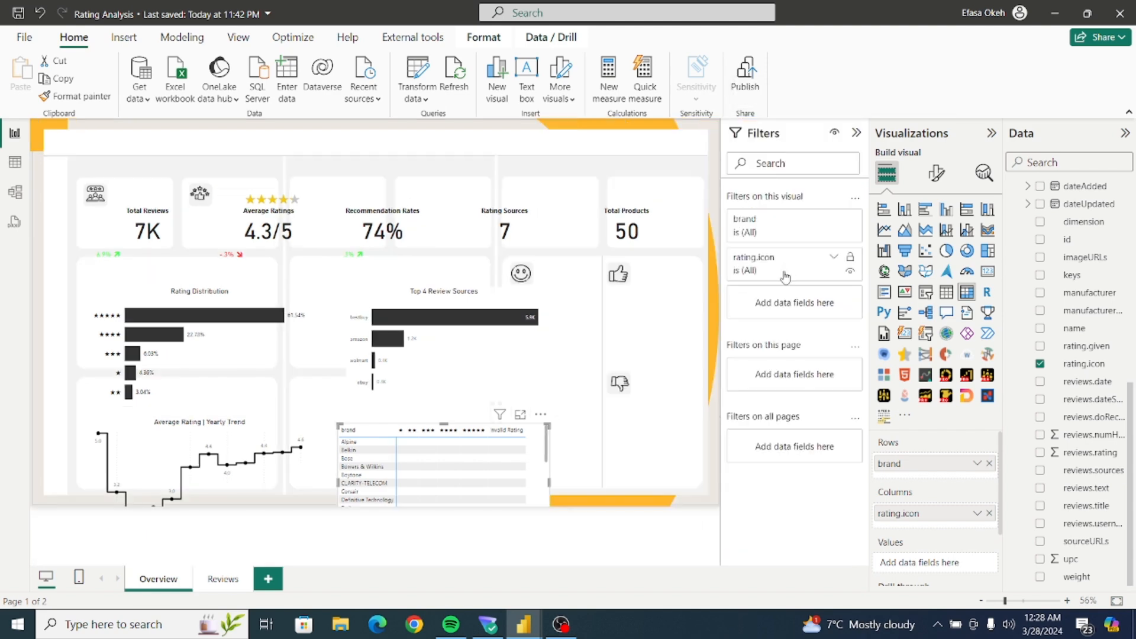
{"action": "left_click", "coordinate": [834, 260]}
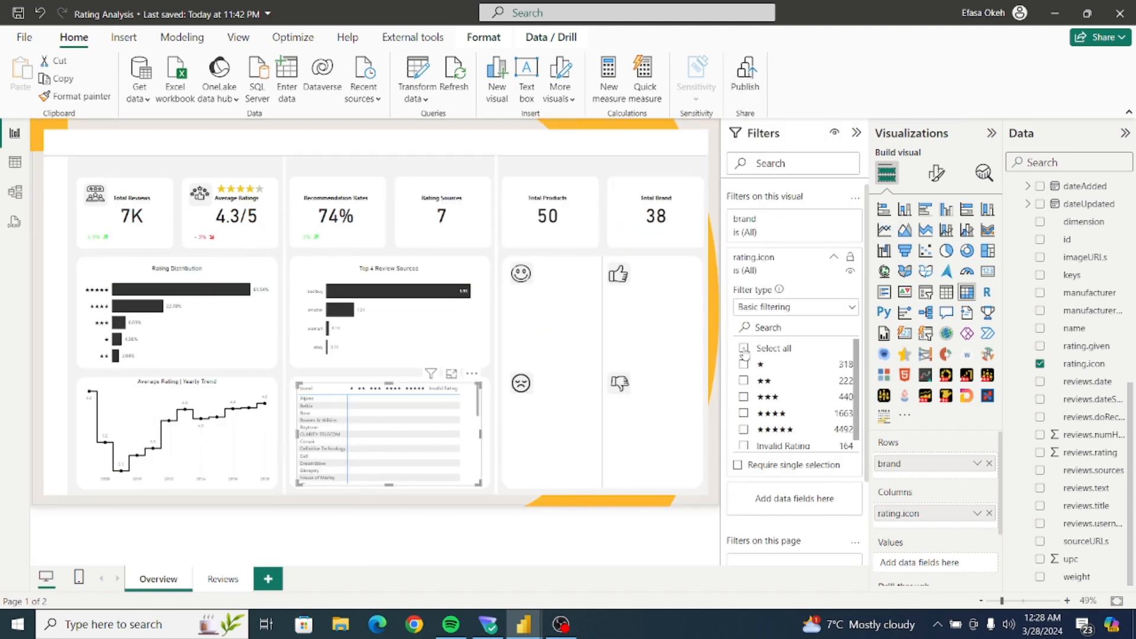
{"action": "left_click", "coordinate": [745, 446]}
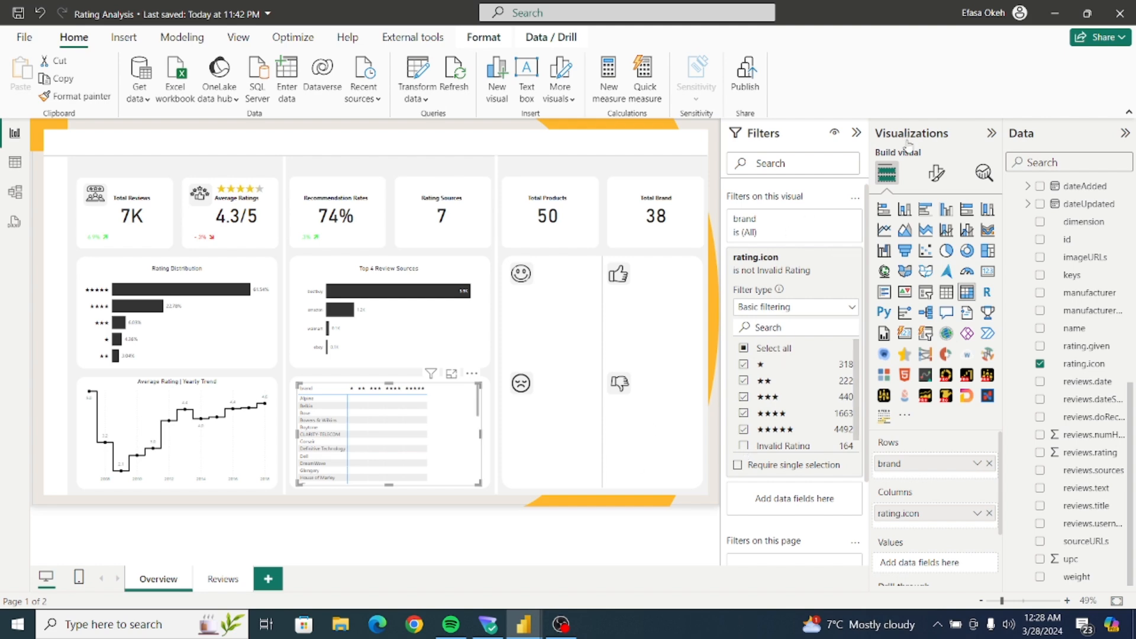
Add the _Total Reviews measure as the matrix's values and sort the matrix by _Total Reviews.
{"action": "left_click", "coordinate": [936, 175]}
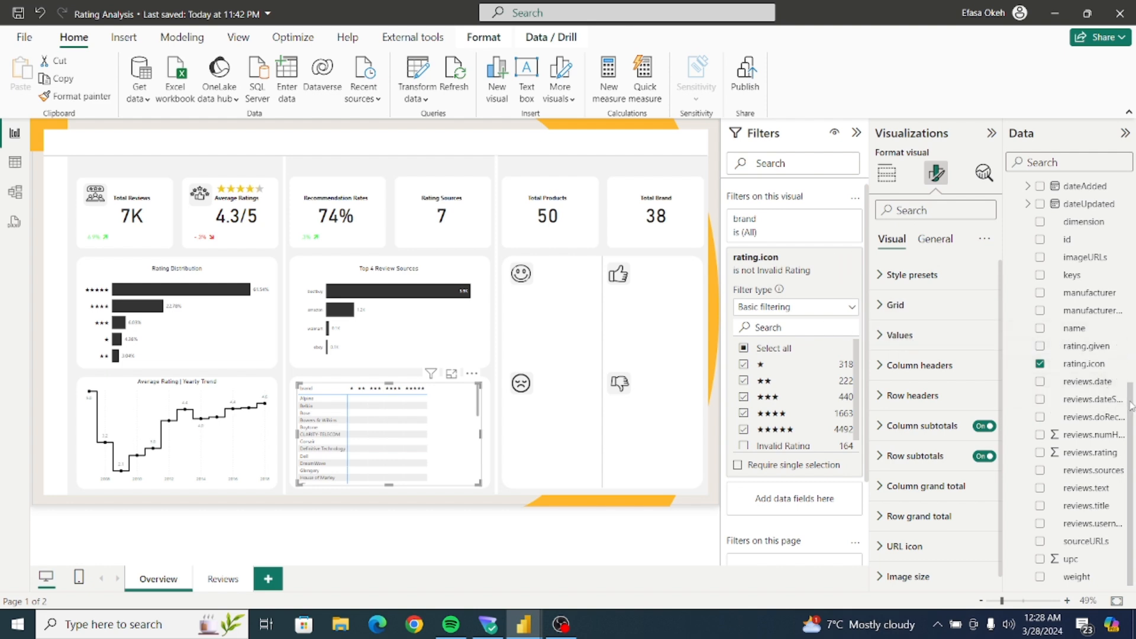
{"action": "left_click_drag", "start_coordinate": [1131, 406], "coordinate": [1130, 254]}
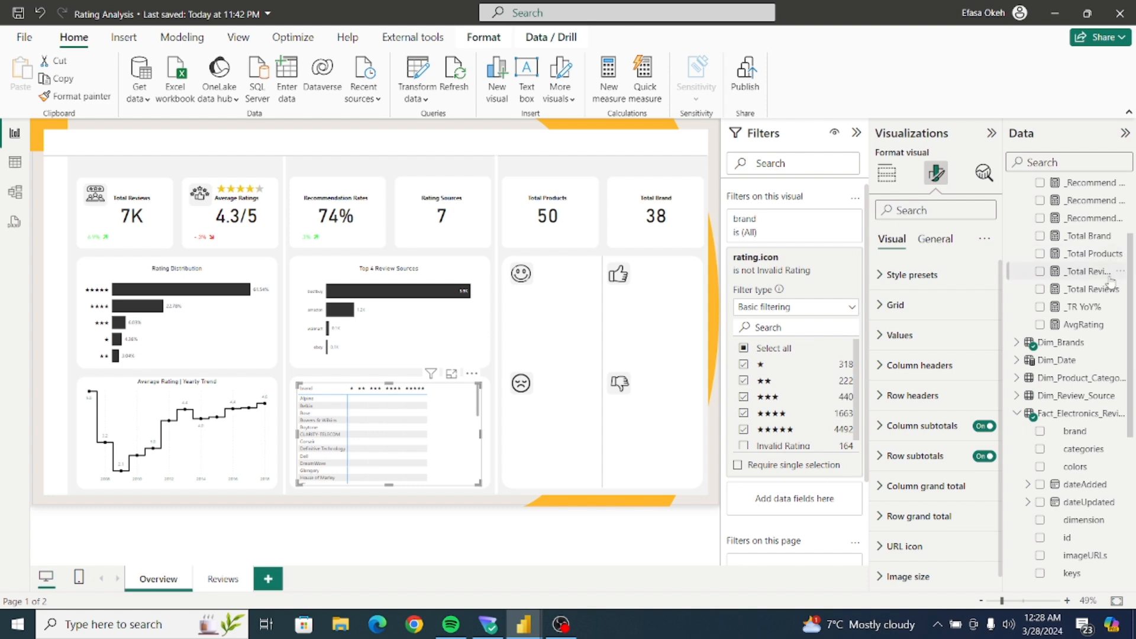
{"action": "left_click", "coordinate": [1040, 290]}
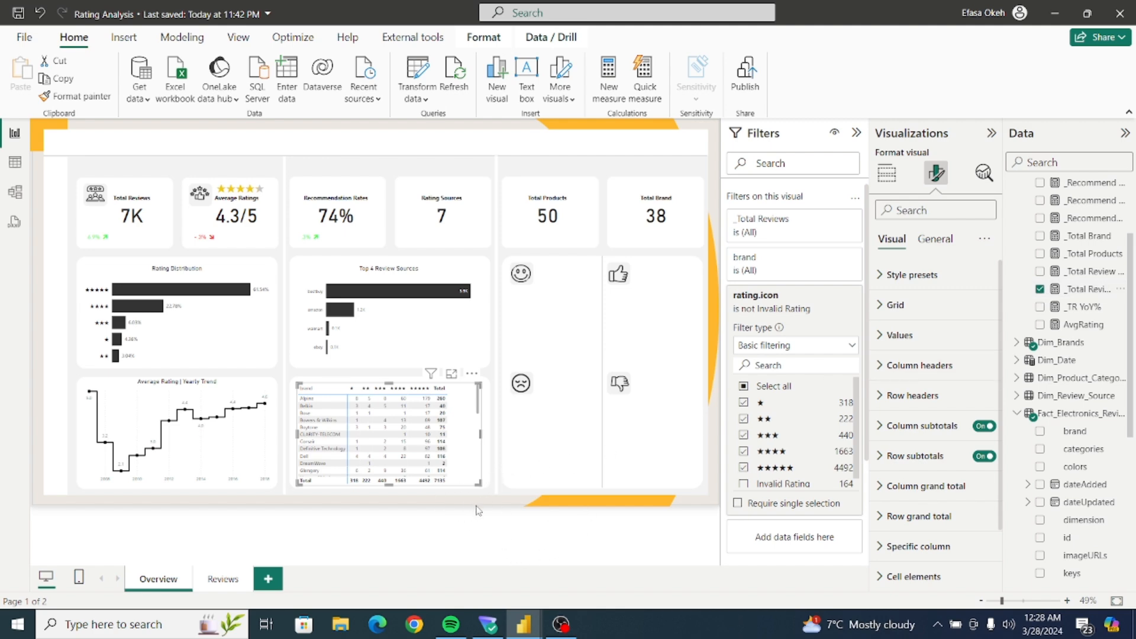
{"action": "left_click", "coordinate": [472, 374]}
{"action": "mouse_move", "coordinate": [512, 500]}
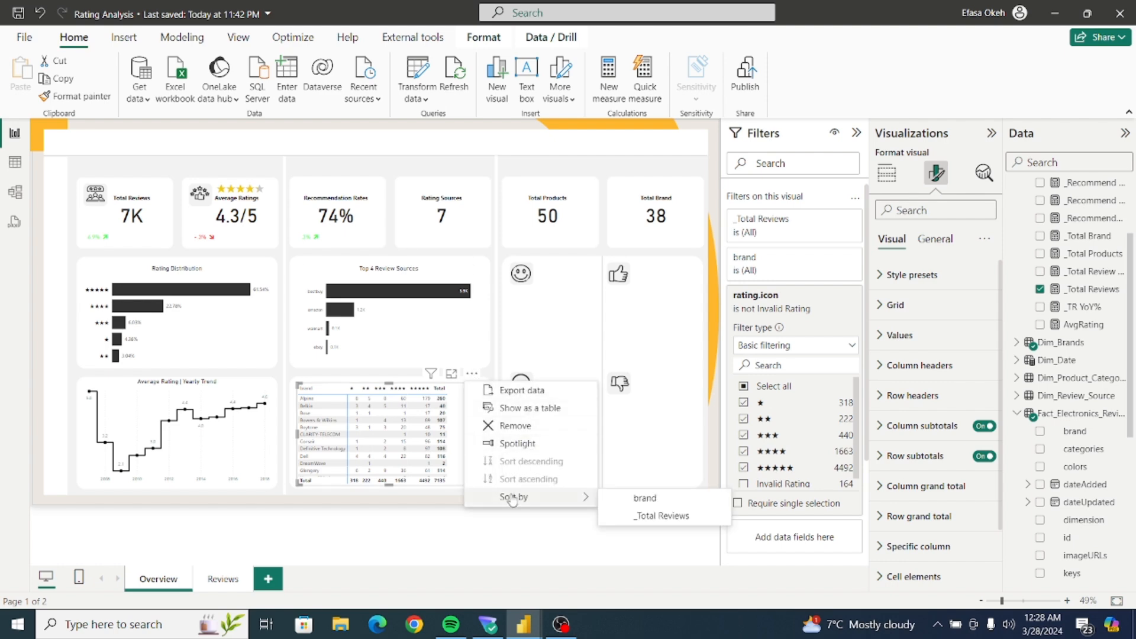
{"action": "left_click", "coordinate": [638, 517]}
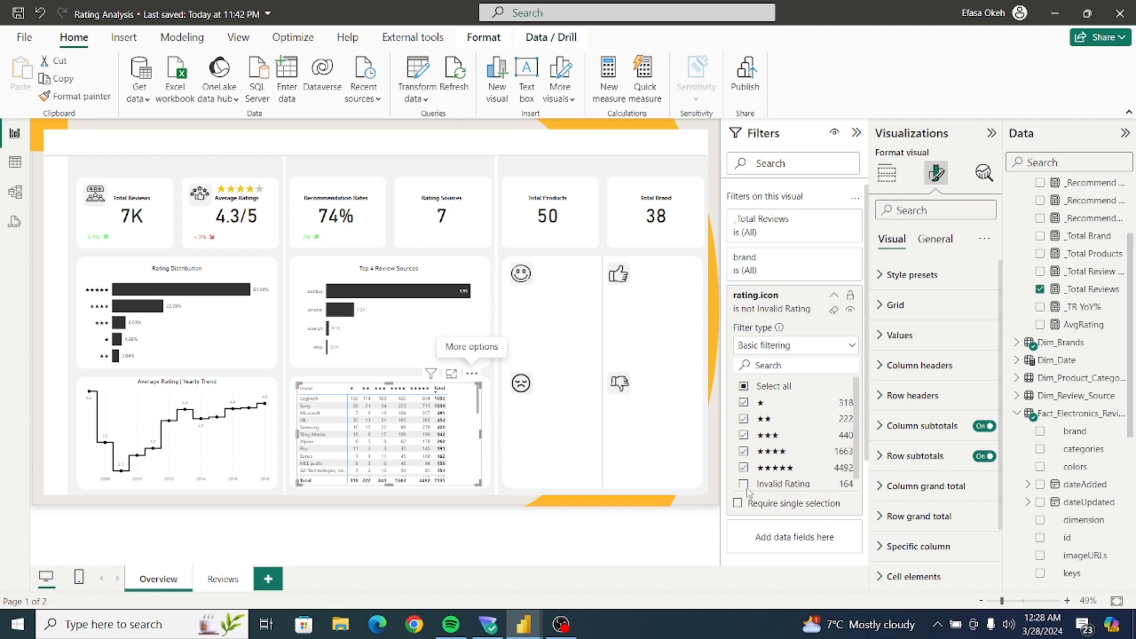
Set the brand rating matrix's global font size to 12.
{"action": "left_click", "coordinate": [991, 134]}
{"action": "left_click", "coordinate": [964, 135]}
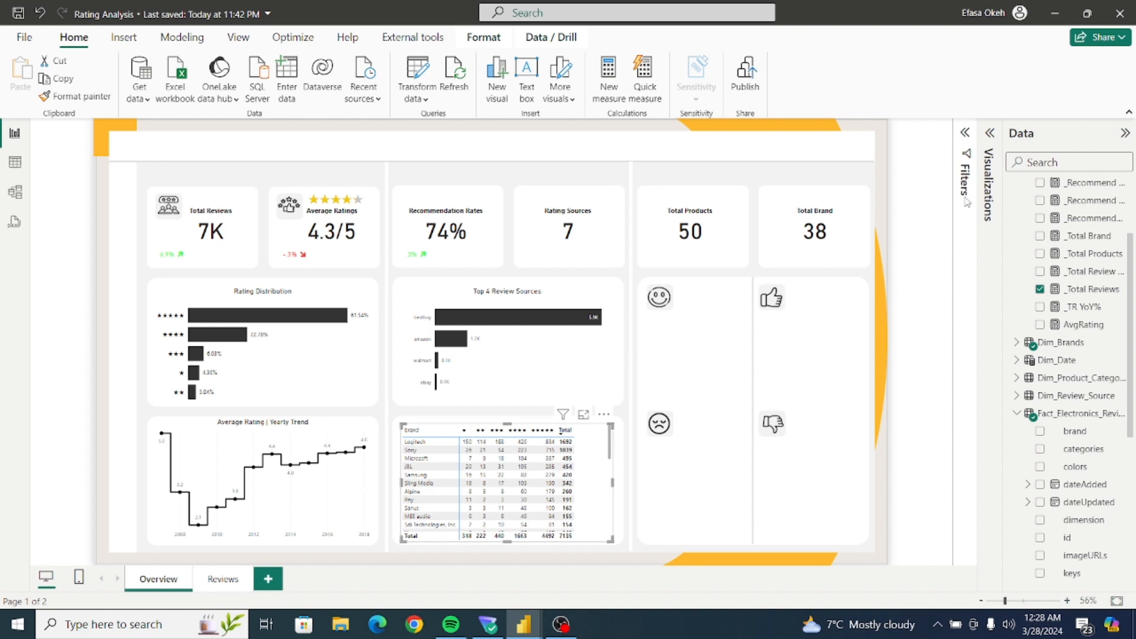
{"action": "left_click", "coordinate": [990, 133]}
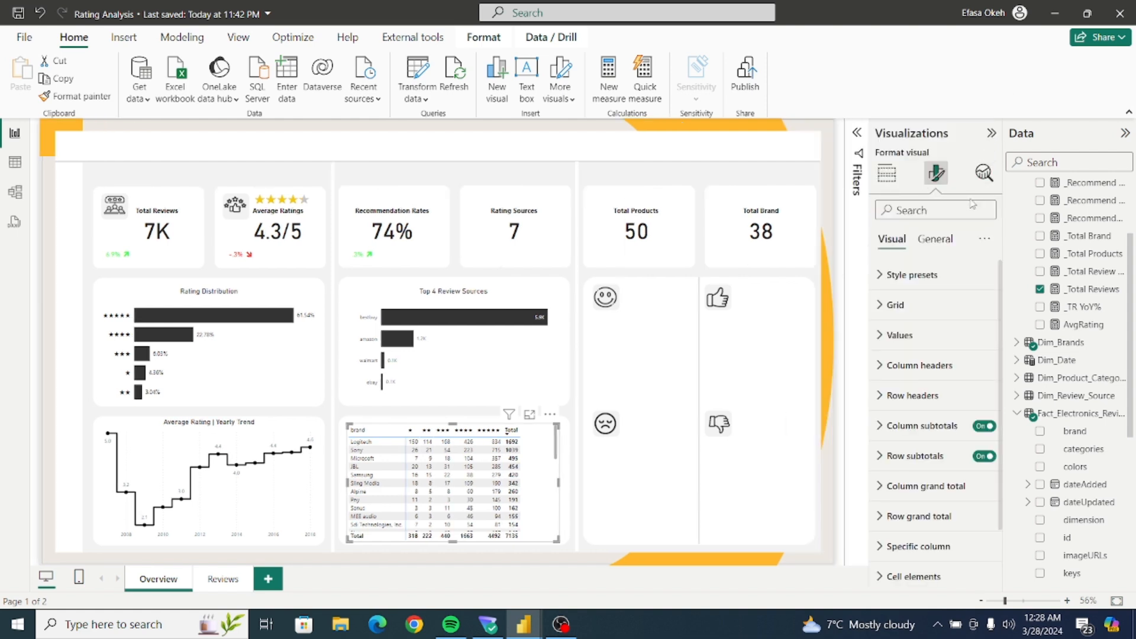
{"action": "left_click", "coordinate": [937, 212]}
{"action": "type", "text": "glo"}
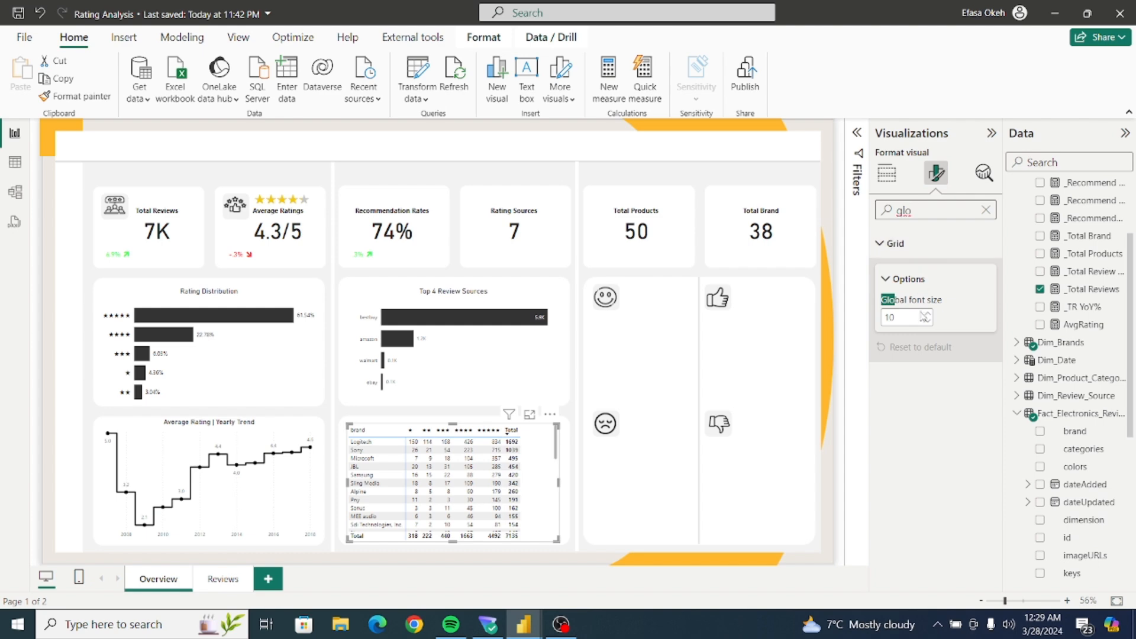
{"action": "left_click", "coordinate": [927, 314]}
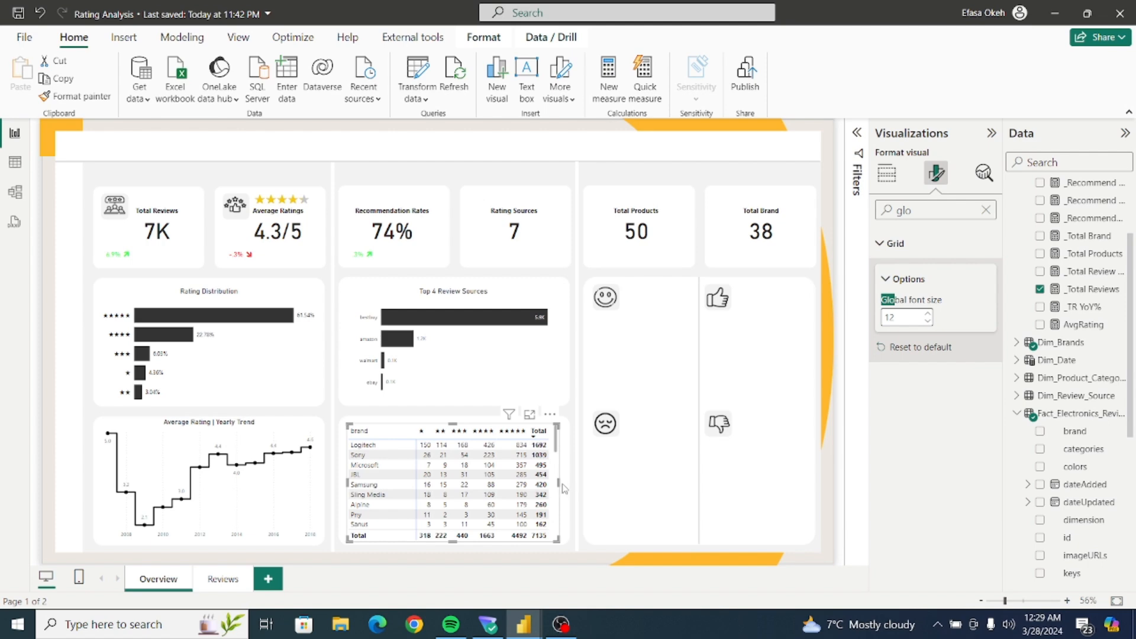
{"action": "left_click_drag", "start_coordinate": [562, 489], "coordinate": [565, 489]}
{"action": "left_click", "coordinate": [580, 490]}
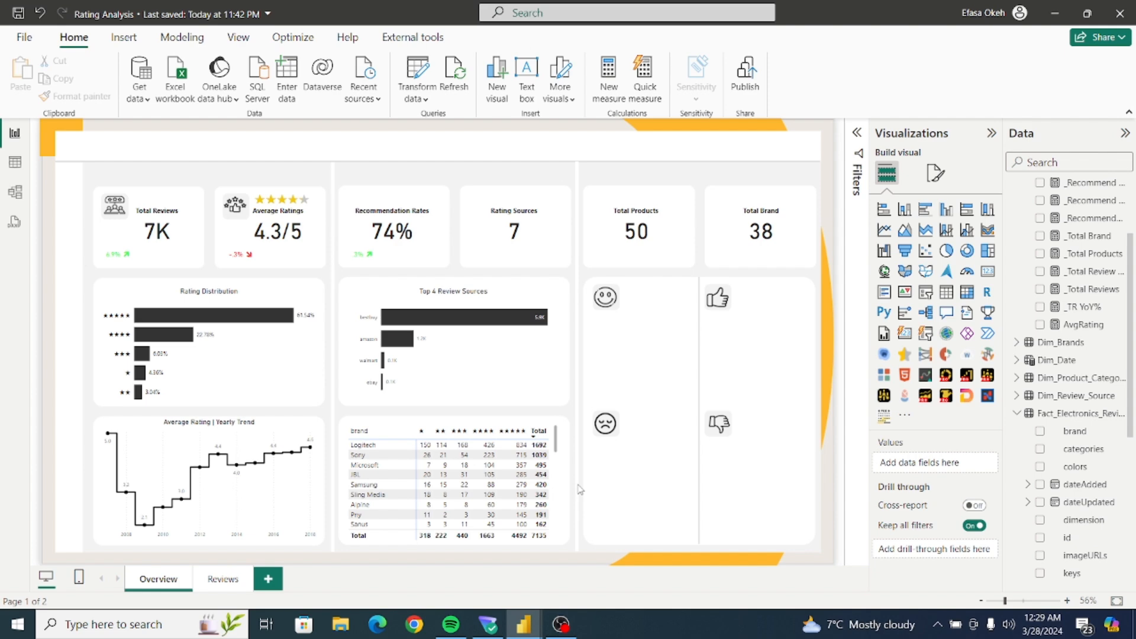
{"action": "scroll", "coordinate": [556, 497], "scroll_direction": "down", "scroll_amount": 3}
{"action": "left_click", "coordinate": [560, 502]}
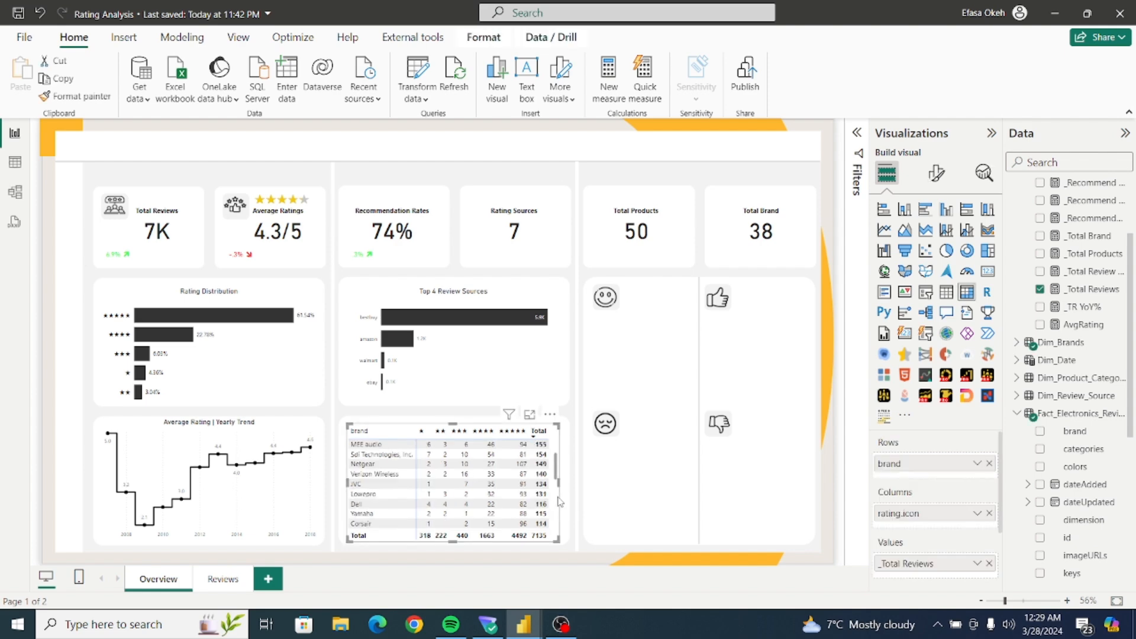
{"action": "left_click_drag", "start_coordinate": [556, 471], "coordinate": [554, 441]}
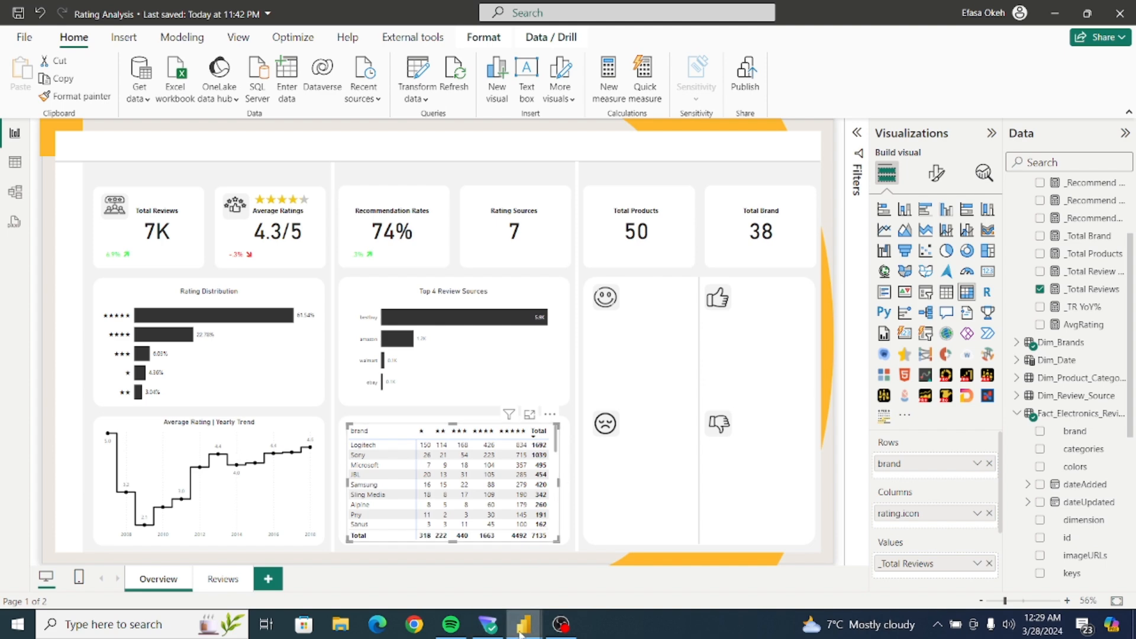
Switch to the Electronics Rating report to examine the shading of its Rating Distribution by Brands matrix, and return to Rating Analysis.
{"action": "mouse_move", "coordinate": [523, 626]}
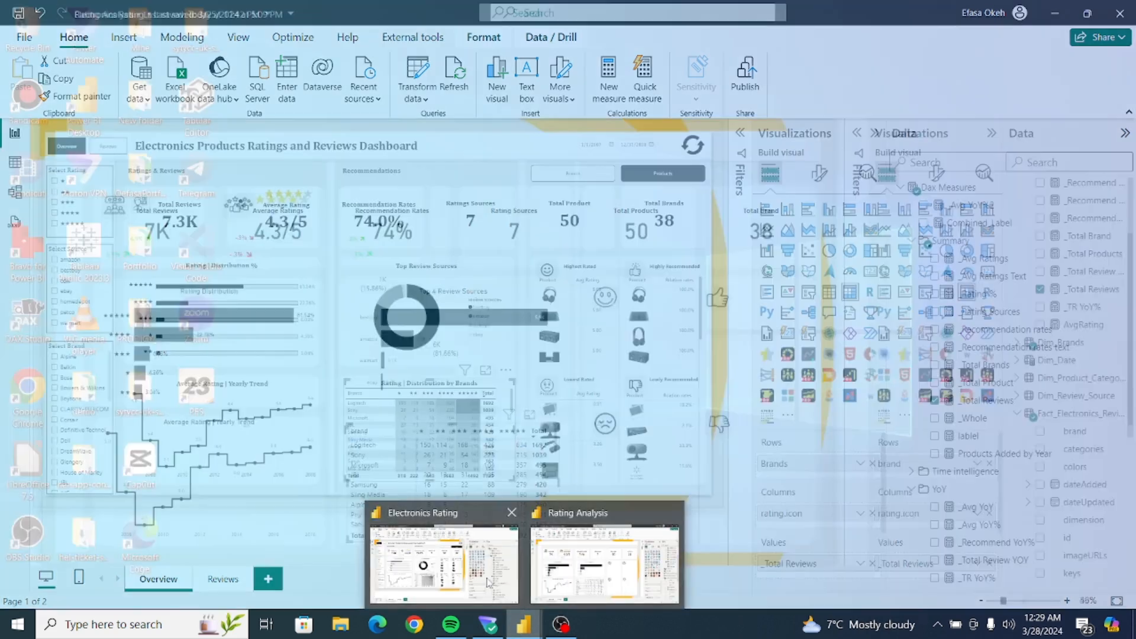
{"action": "left_click", "coordinate": [484, 583]}
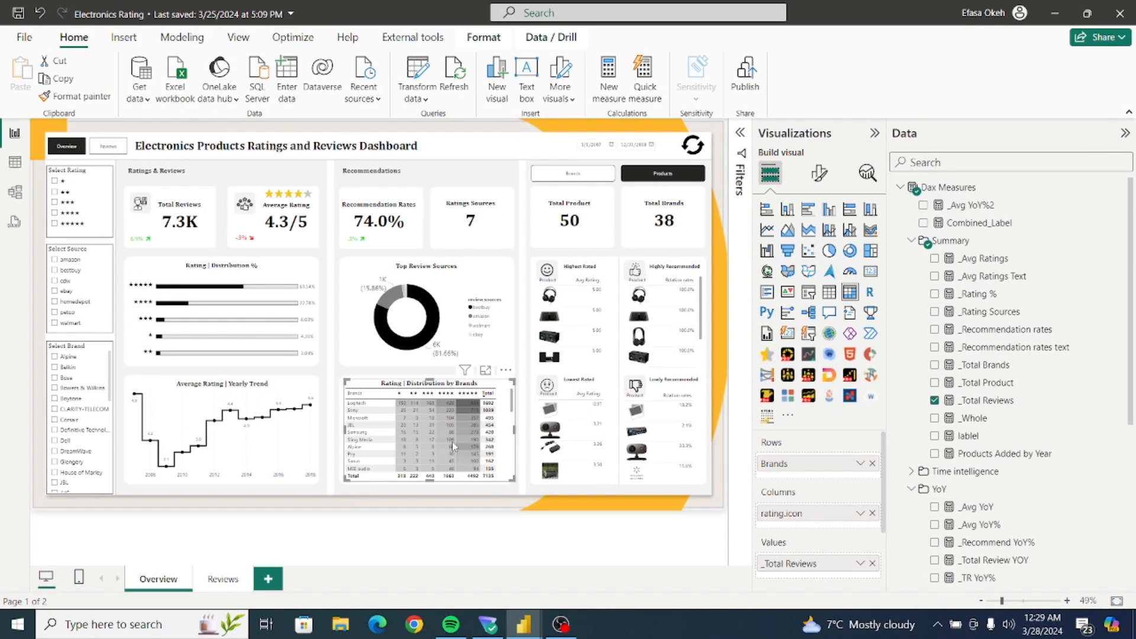
{"action": "mouse_move", "coordinate": [523, 615]}
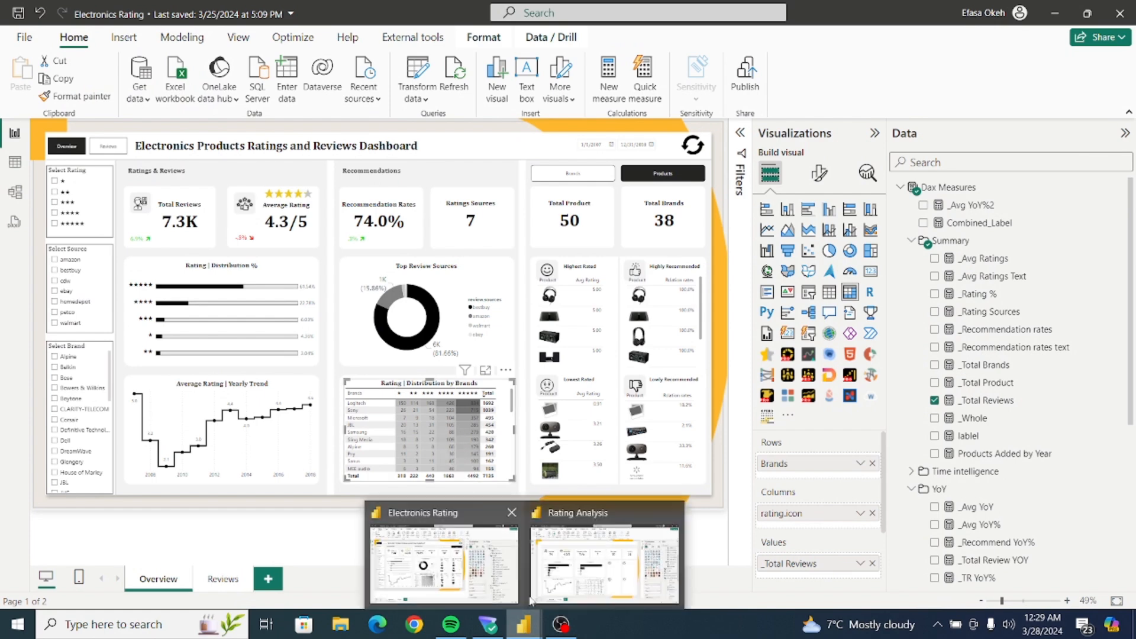
{"action": "left_click", "coordinate": [594, 570]}
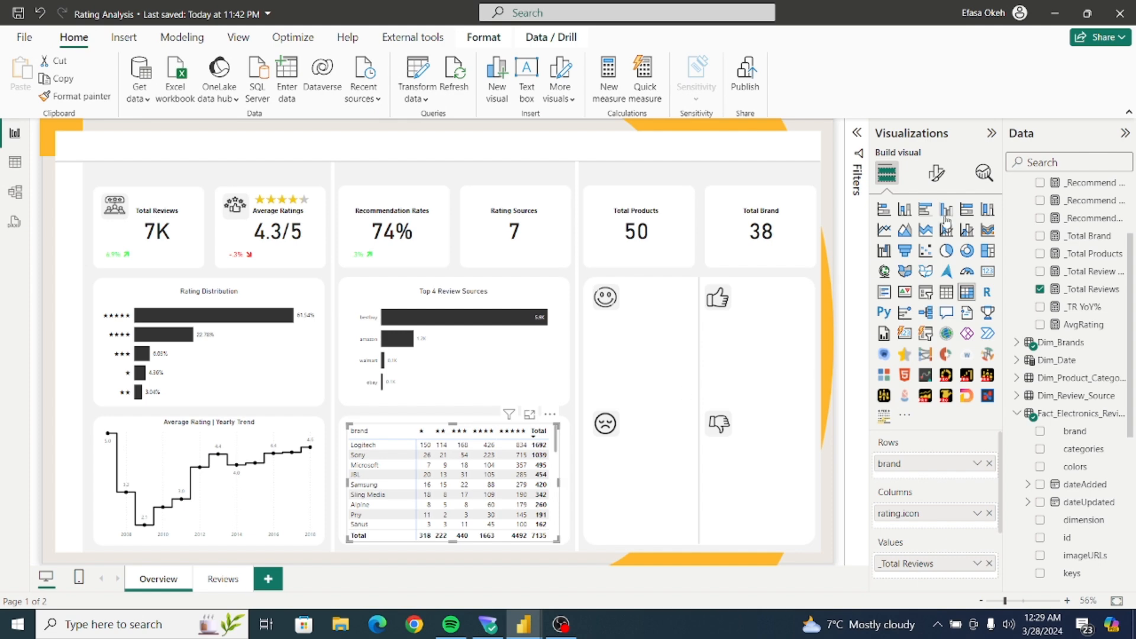
Set the matrix's grid border color to dark grey #333333 for all sections.
{"action": "left_click", "coordinate": [936, 173]}
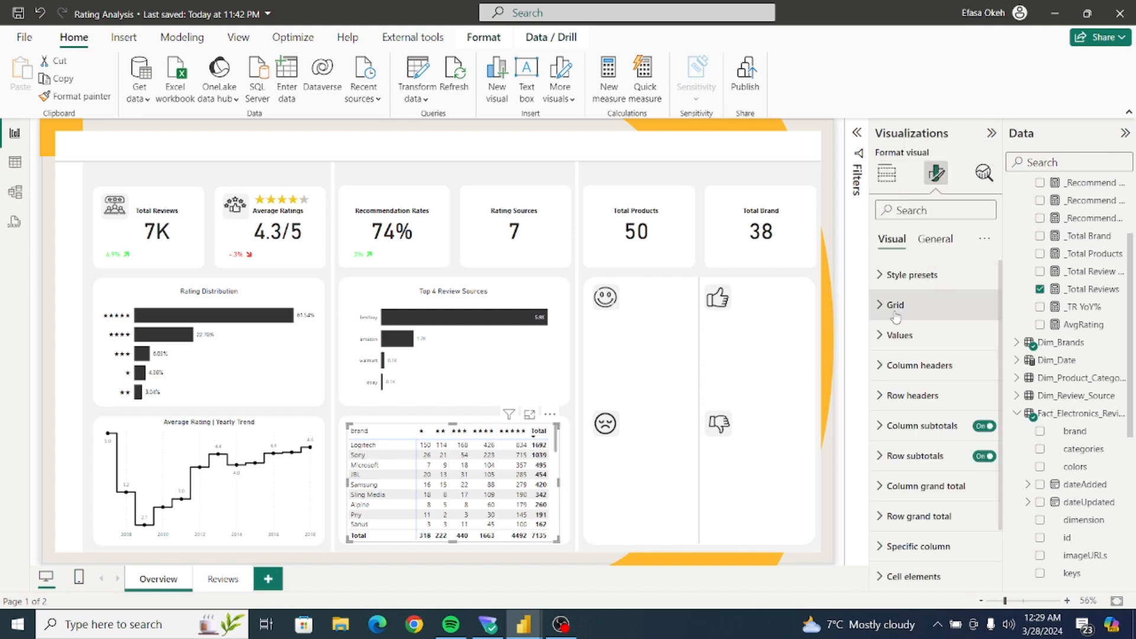
{"action": "left_click", "coordinate": [895, 313]}
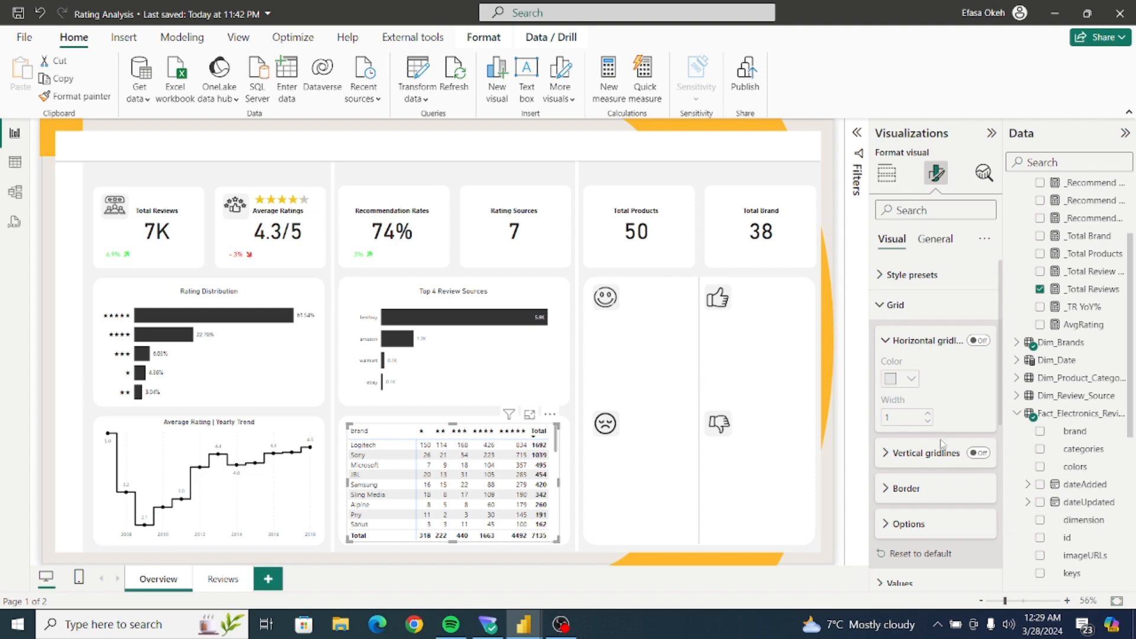
{"action": "left_click", "coordinate": [889, 490]}
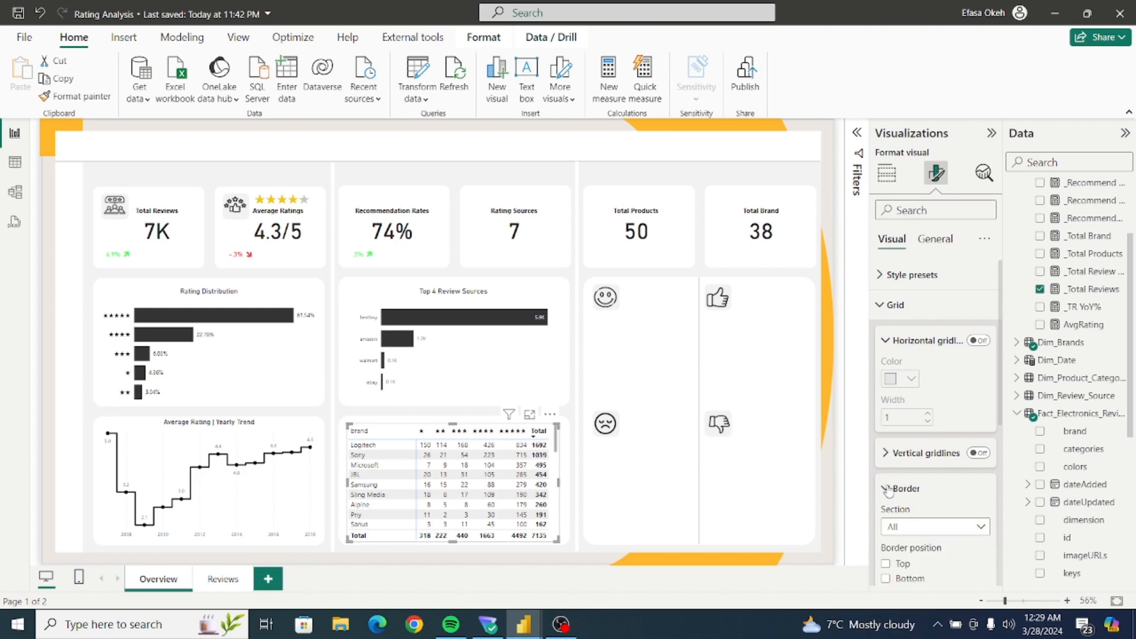
{"action": "scroll", "coordinate": [1000, 381], "scroll_direction": "down", "scroll_amount": 2}
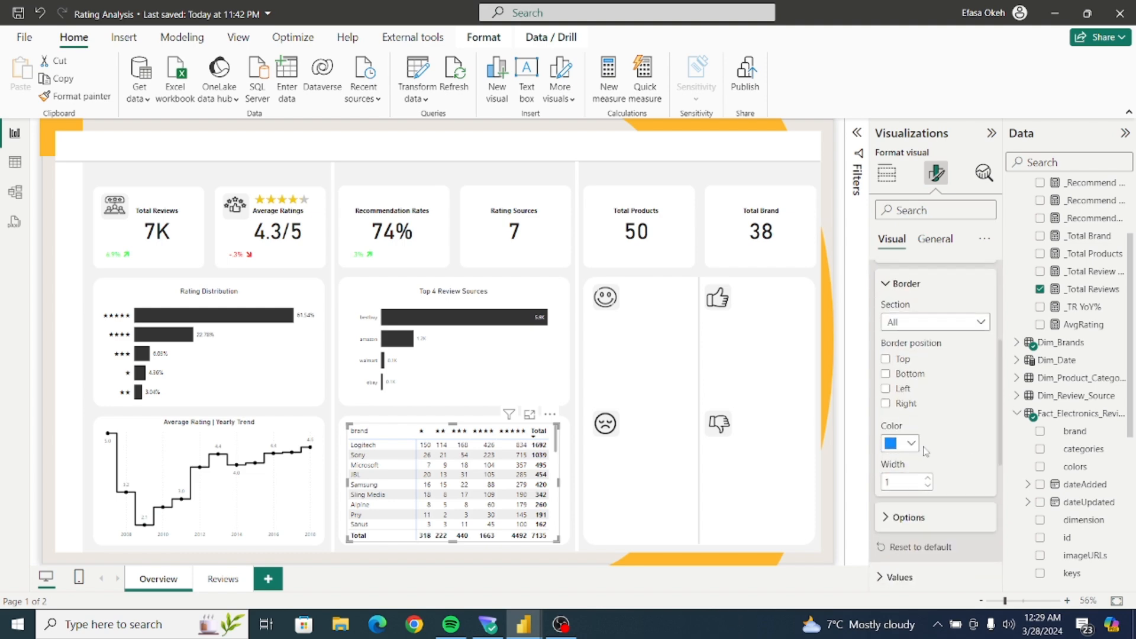
{"action": "left_click", "coordinate": [912, 445]}
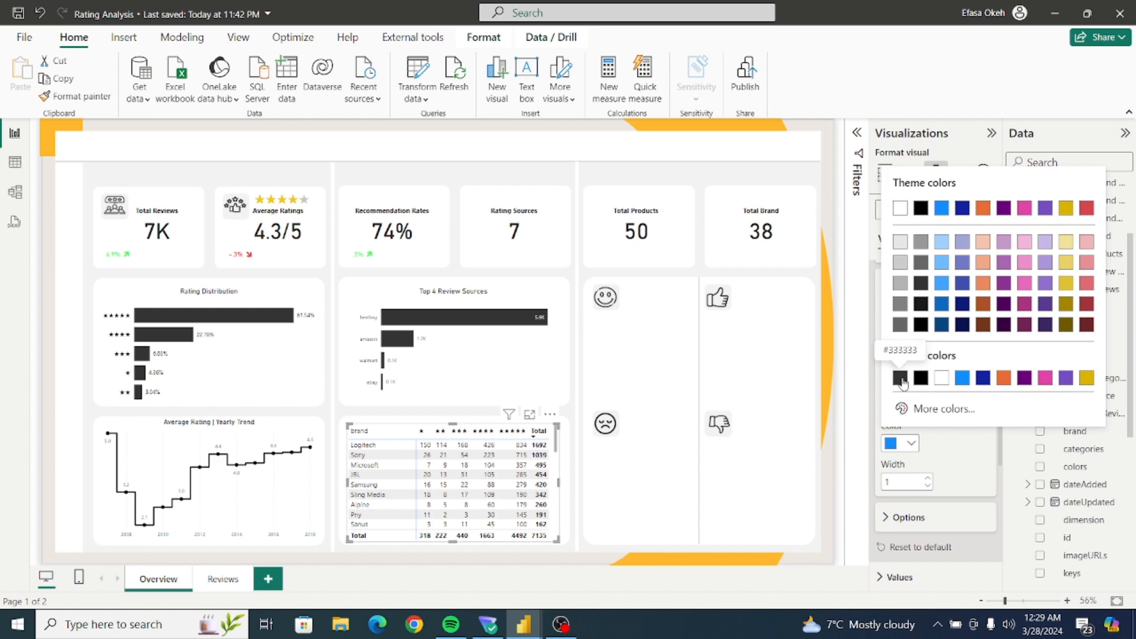
{"action": "left_click", "coordinate": [900, 378]}
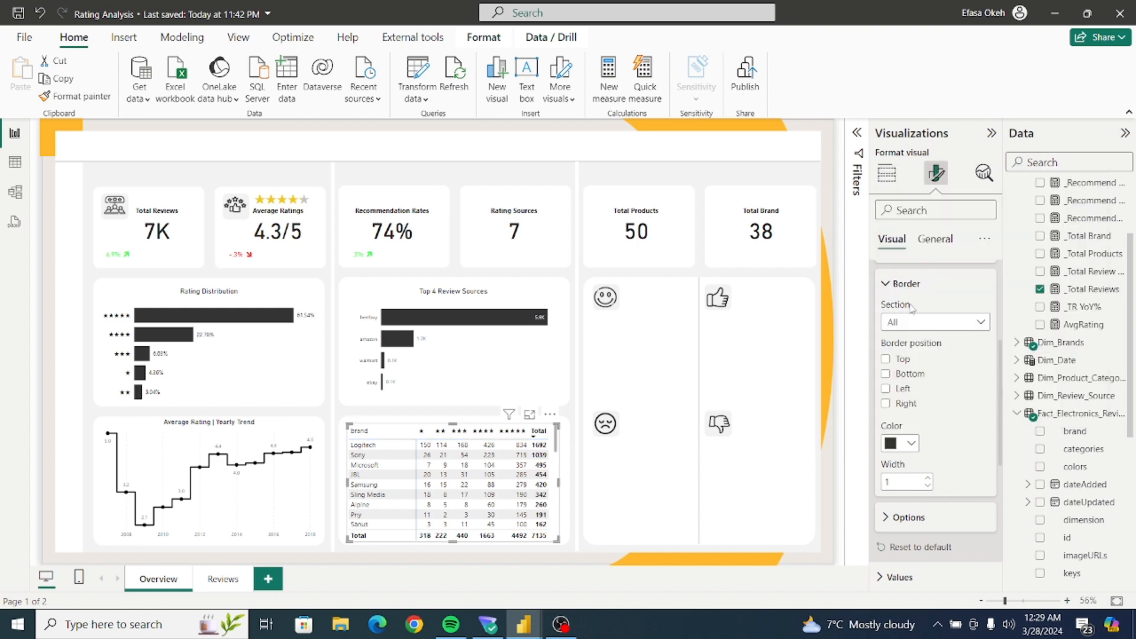
{"action": "scroll", "coordinate": [1000, 355], "scroll_direction": "up", "scroll_amount": 4}
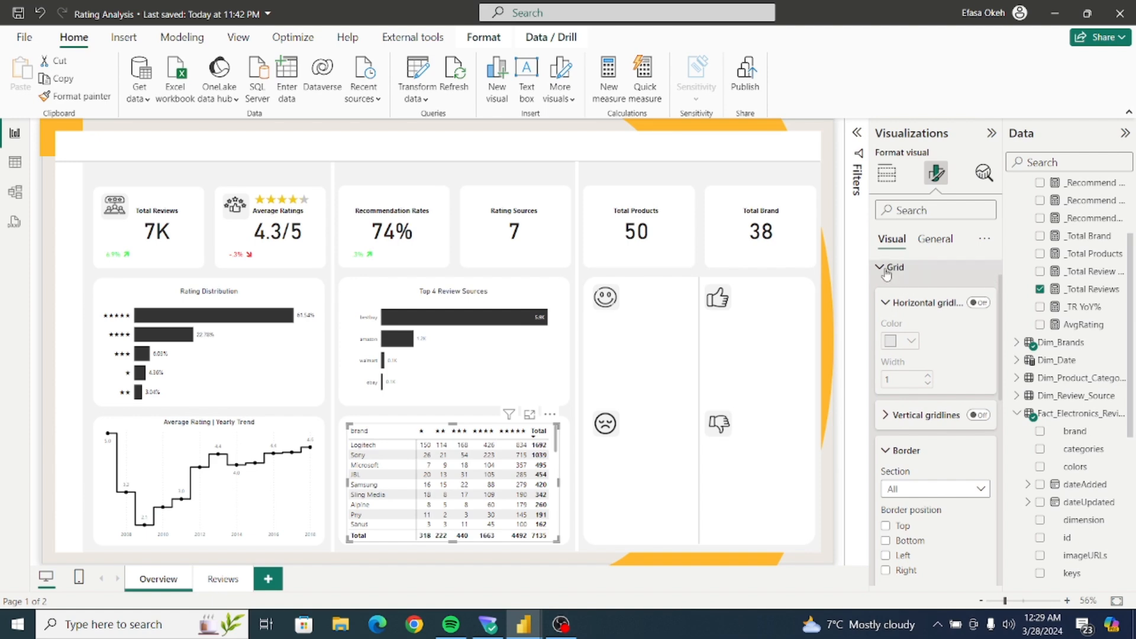
{"action": "left_click", "coordinate": [906, 267]}
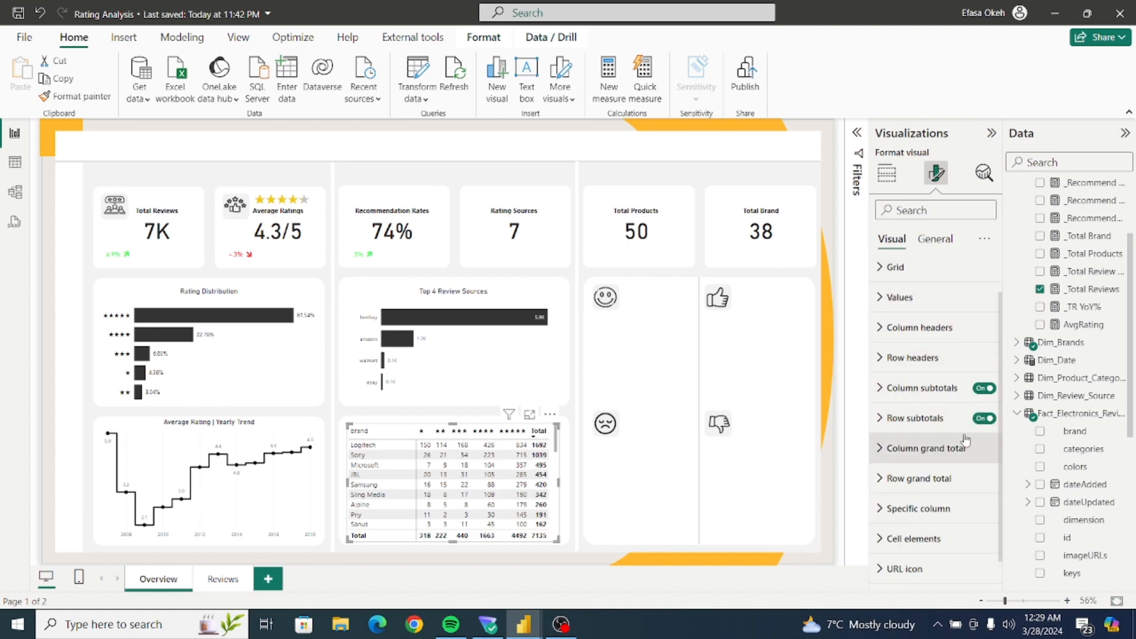
{"action": "scroll", "coordinate": [1002, 421], "scroll_direction": "down", "scroll_amount": 1}
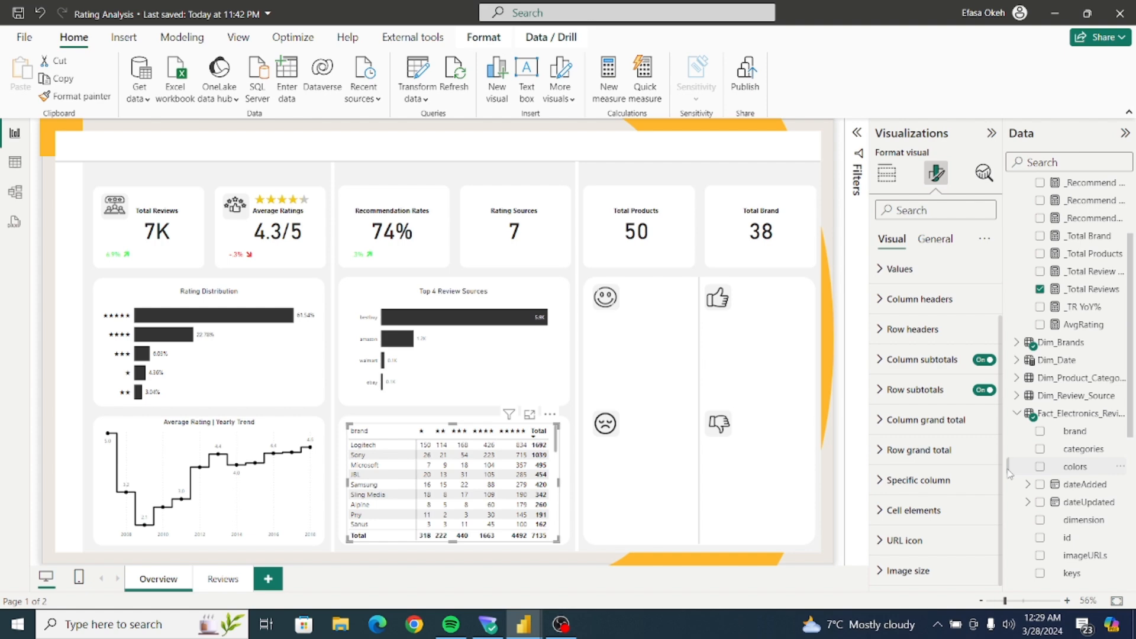
{"action": "left_click", "coordinate": [879, 482]}
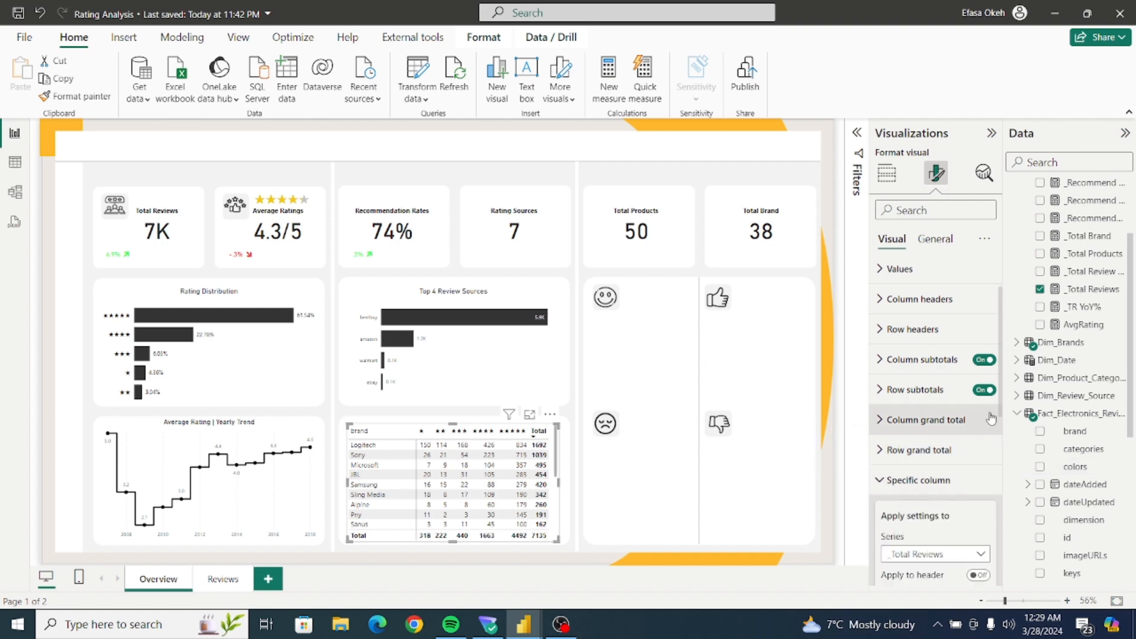
{"action": "scroll", "coordinate": [1003, 415], "scroll_direction": "down", "scroll_amount": 5}
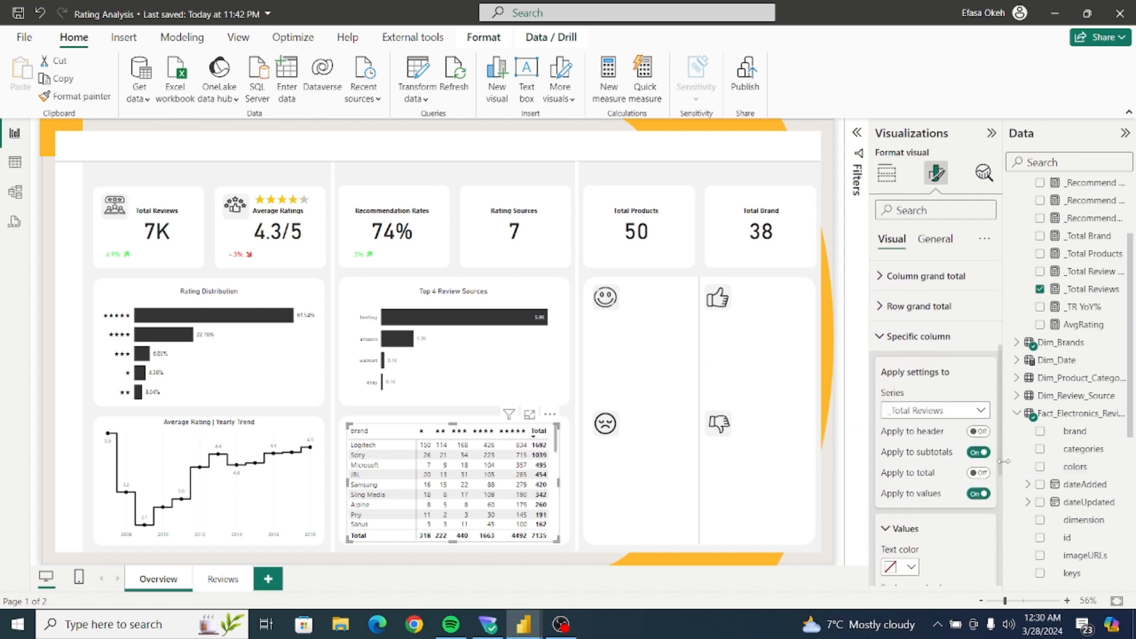
{"action": "scroll", "coordinate": [883, 441], "scroll_direction": "up", "scroll_amount": 3}
{"action": "left_click", "coordinate": [883, 441]}
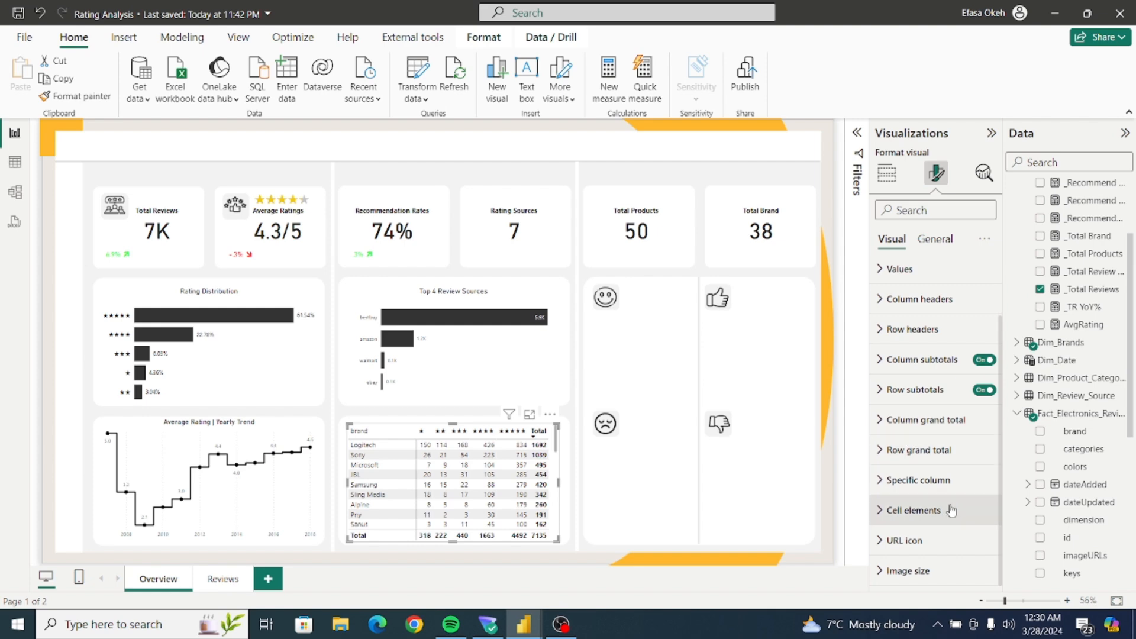
Turn on background color in the matrix's cell elements for the _Total Reviews series.
{"action": "left_click", "coordinate": [883, 511]}
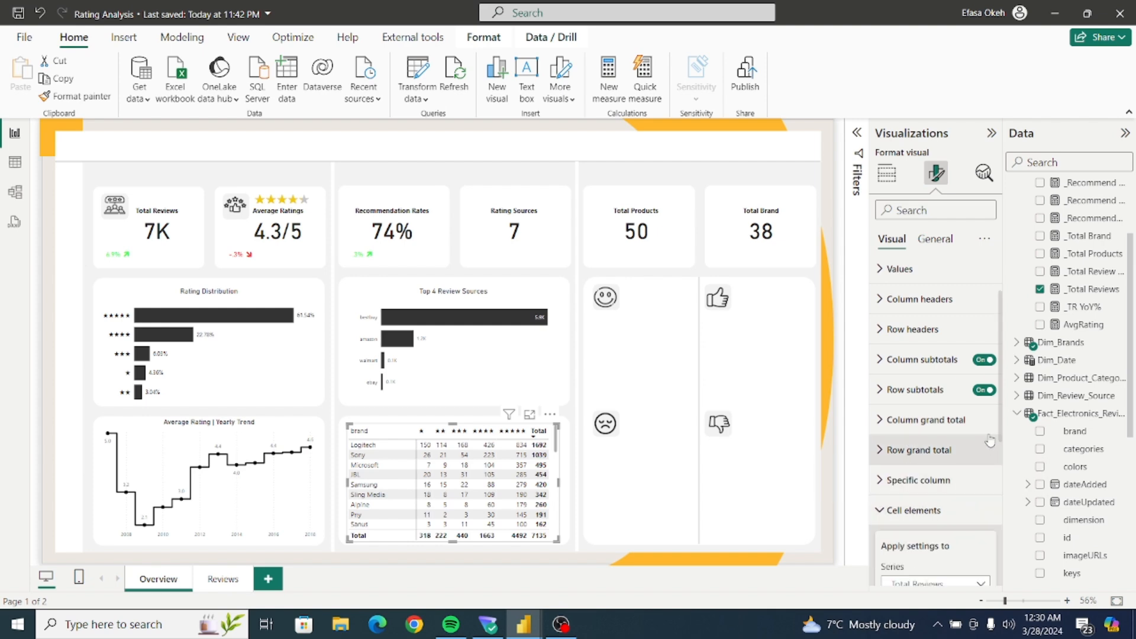
{"action": "scroll", "coordinate": [1006, 468], "scroll_direction": "down", "scroll_amount": 2}
{"action": "scroll", "coordinate": [1009, 474], "scroll_direction": "down", "scroll_amount": 3}
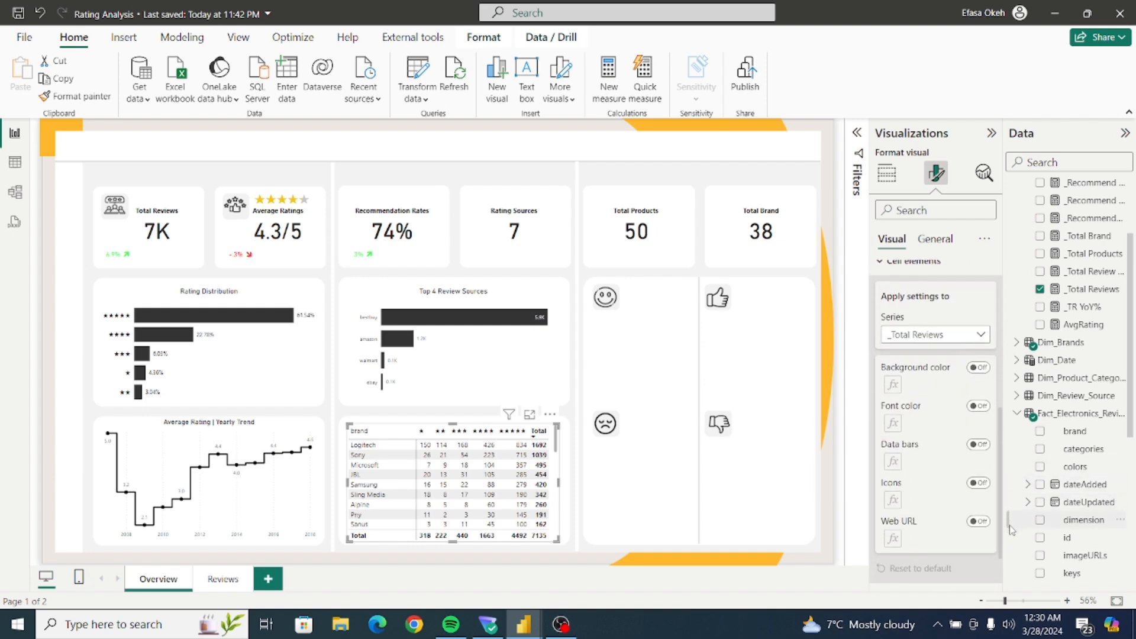
{"action": "left_click", "coordinate": [979, 368]}
Set the background color gradient based on _Total Reviews to run from light grey at the lowest value to dark grey at the highest.
{"action": "left_click", "coordinate": [894, 384]}
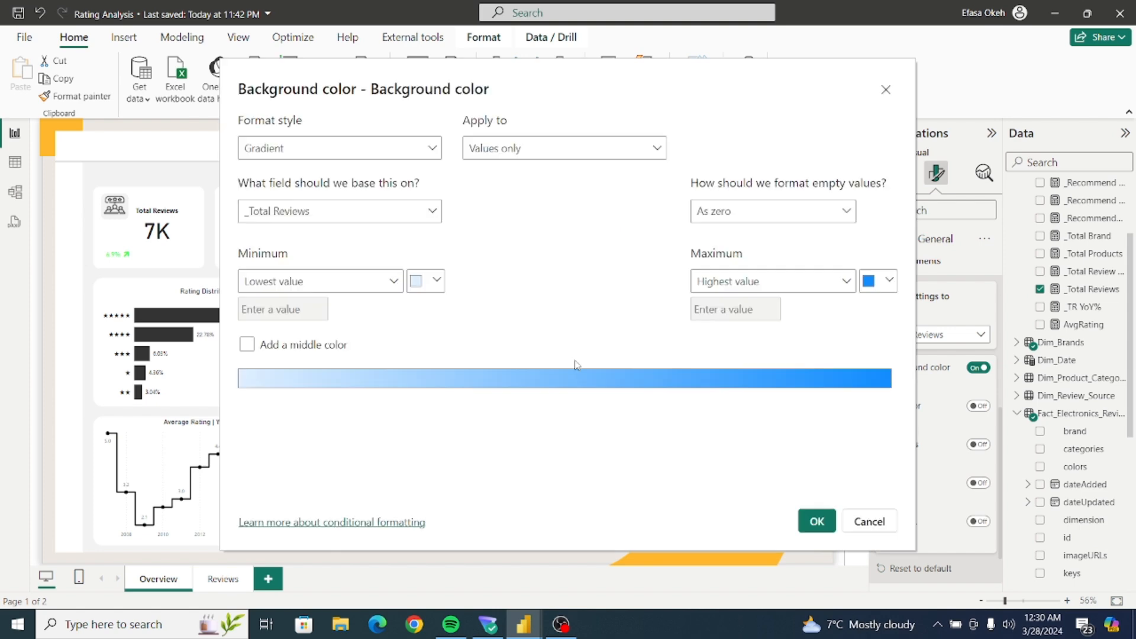
{"action": "left_click", "coordinate": [431, 281]}
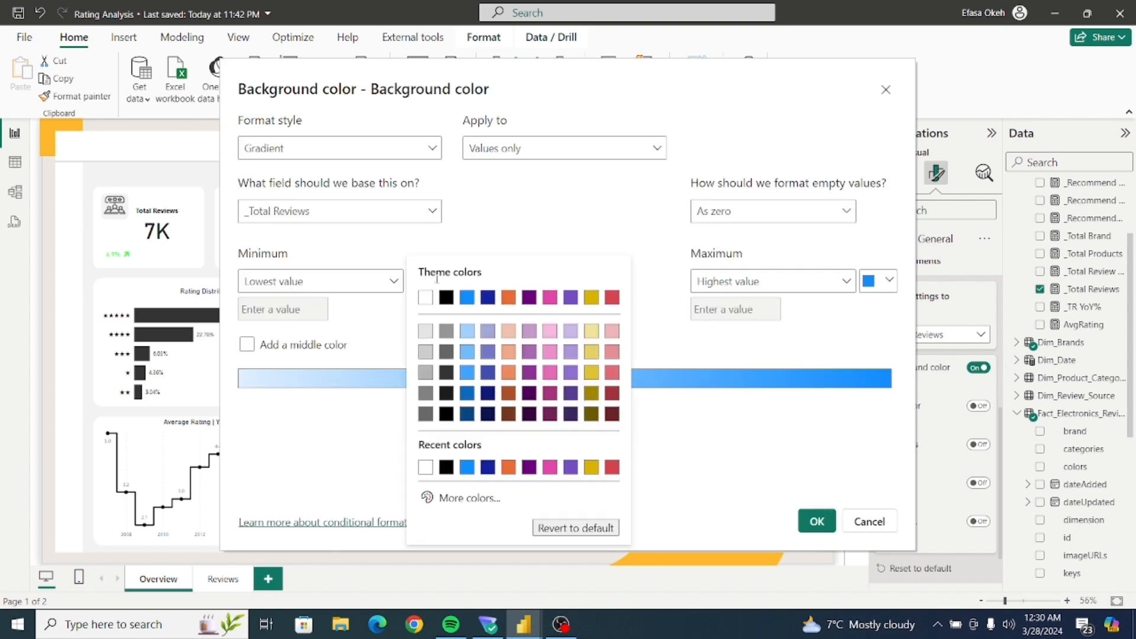
{"action": "left_click", "coordinate": [424, 332]}
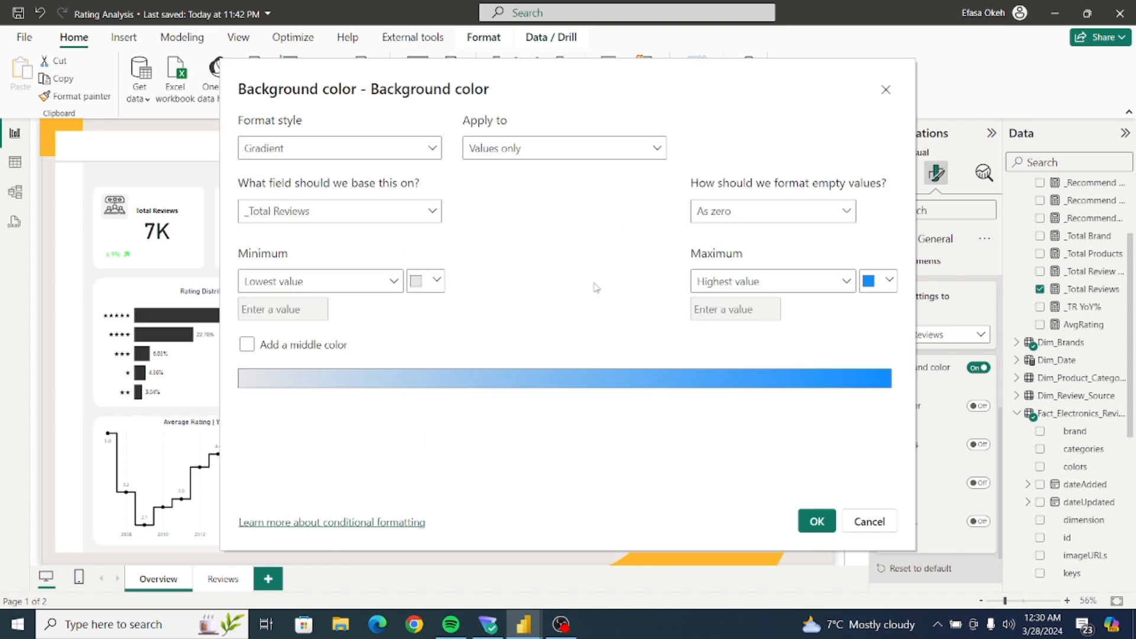
{"action": "left_click", "coordinate": [888, 282]}
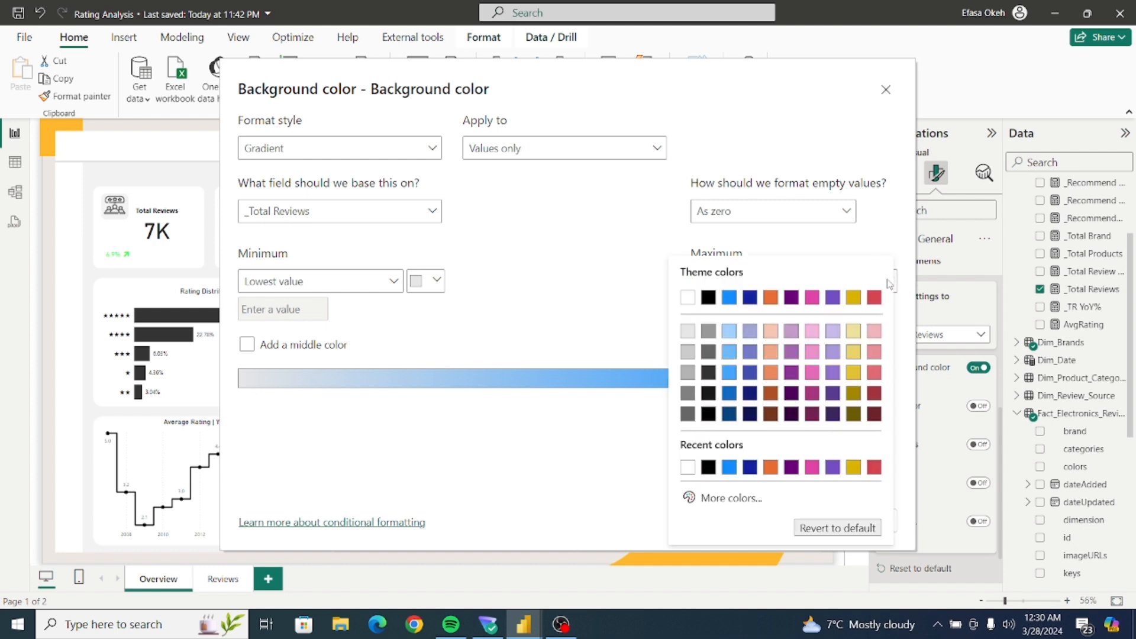
{"action": "left_click", "coordinate": [690, 397]}
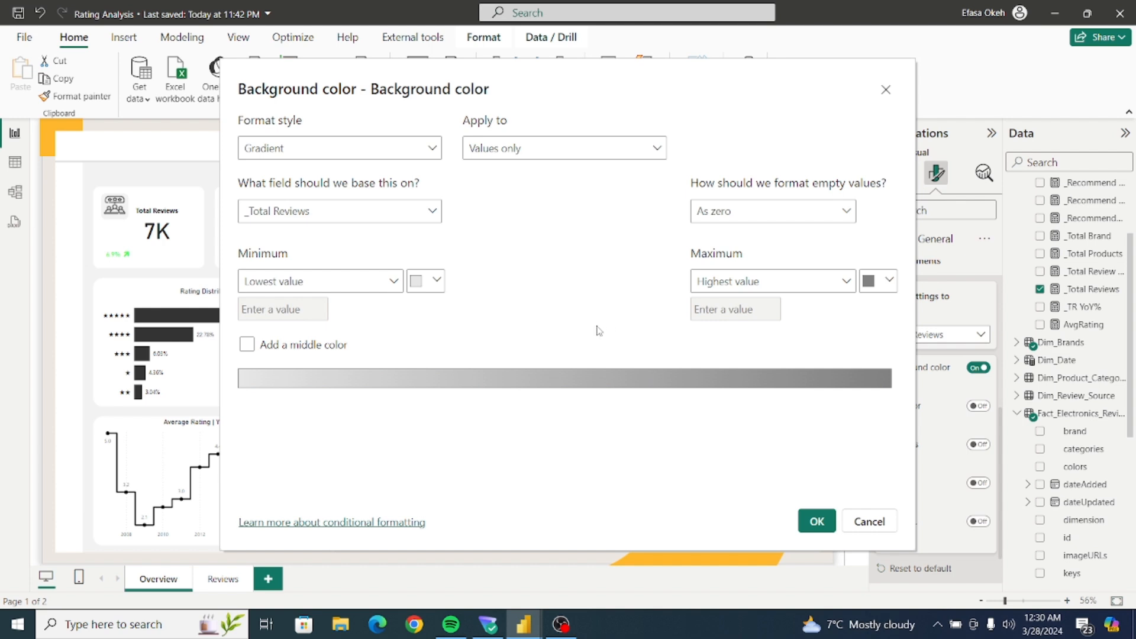
{"action": "left_click", "coordinate": [817, 522]}
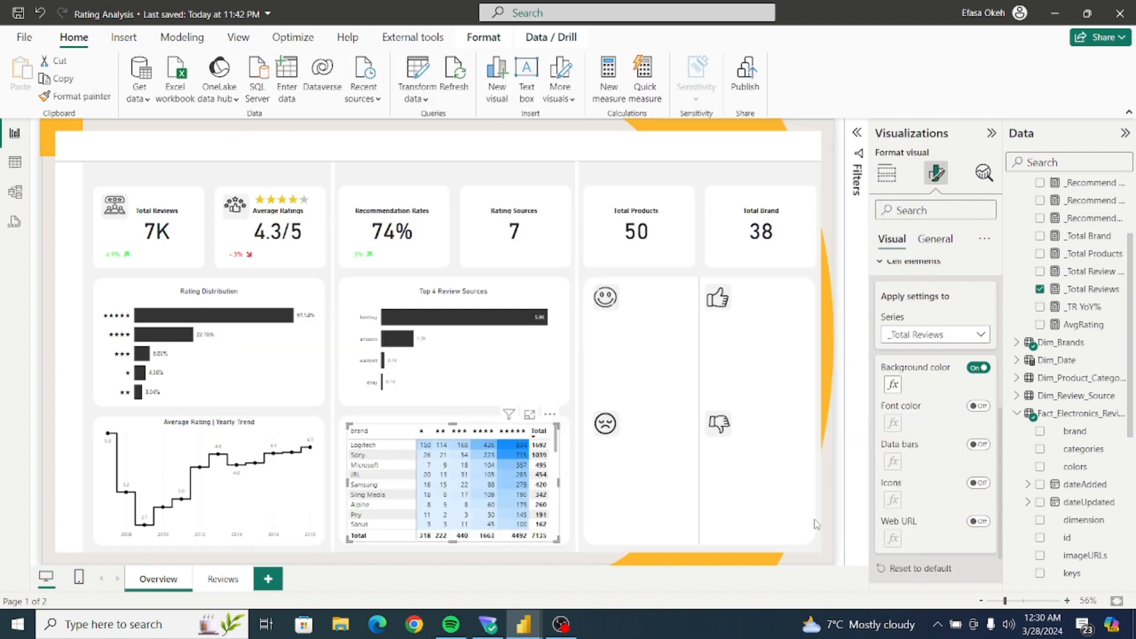
{"action": "left_click", "coordinate": [569, 525]}
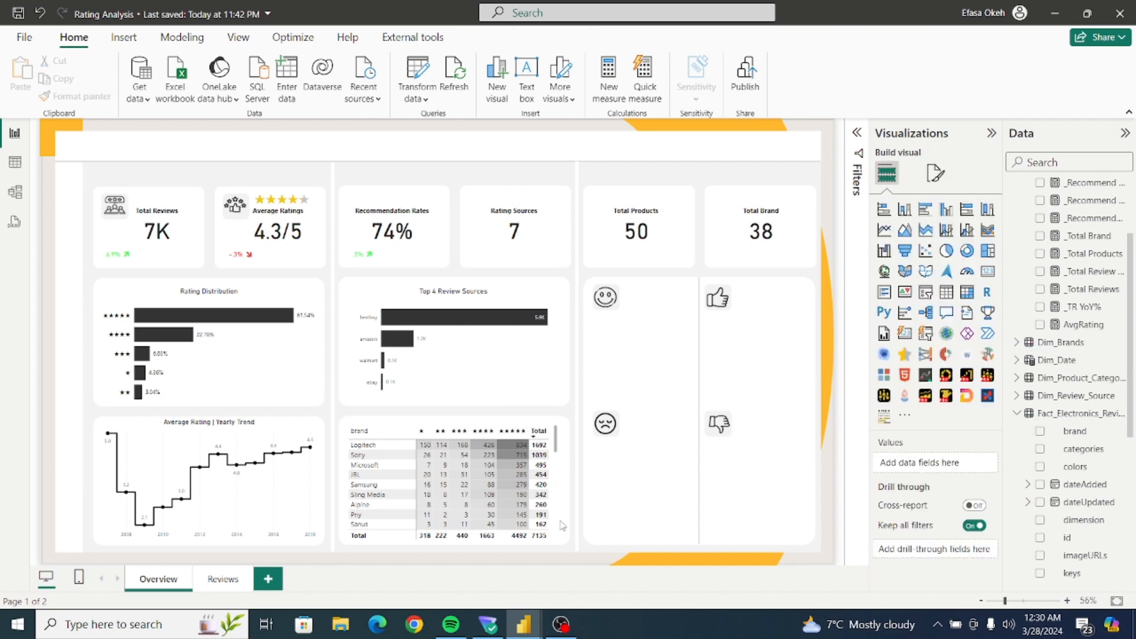
{"action": "scroll", "coordinate": [561, 524], "scroll_direction": "down", "scroll_amount": 3}
{"action": "left_click", "coordinate": [558, 523]}
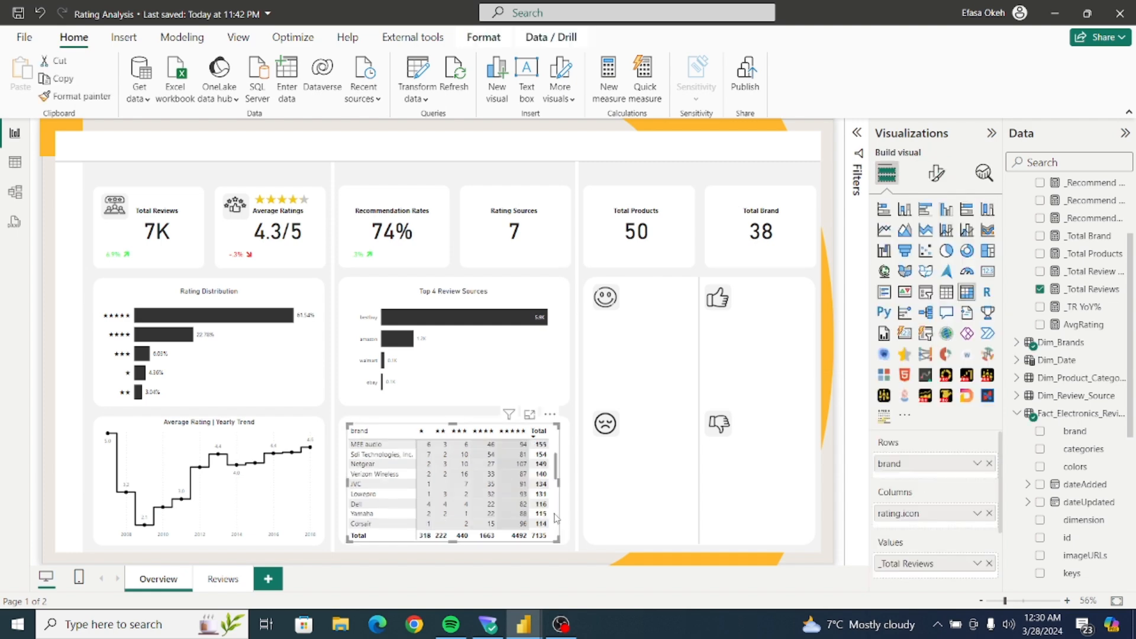
{"action": "scroll", "coordinate": [559, 473], "scroll_direction": "up", "scroll_amount": 3}
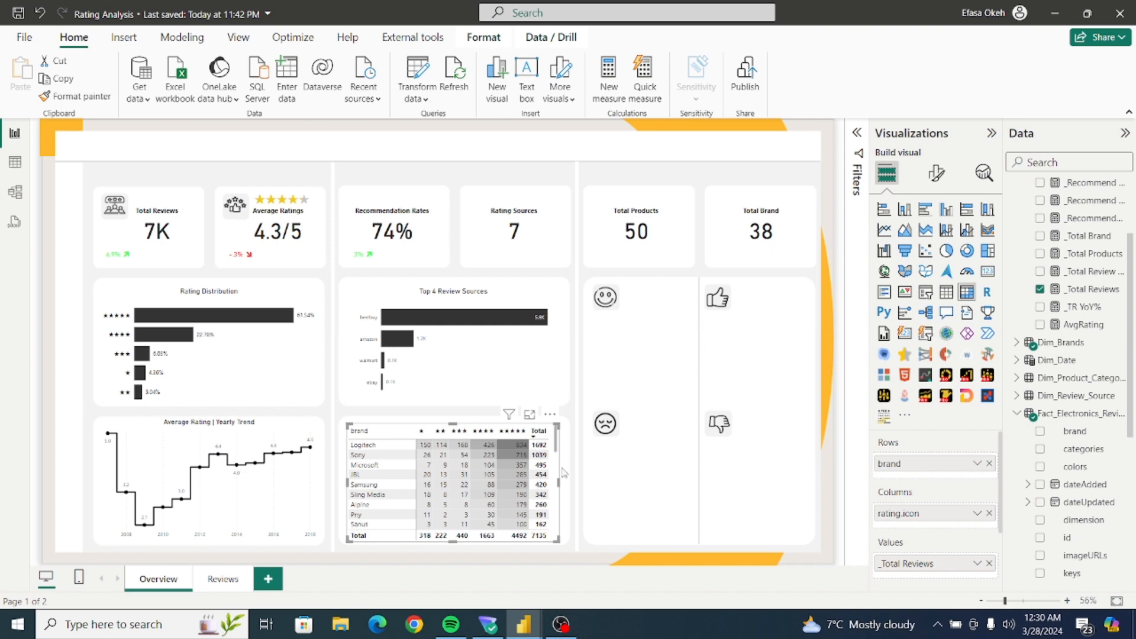
Turn on the brand rating matrix's title and open the title settings.
{"action": "left_click", "coordinate": [937, 173]}
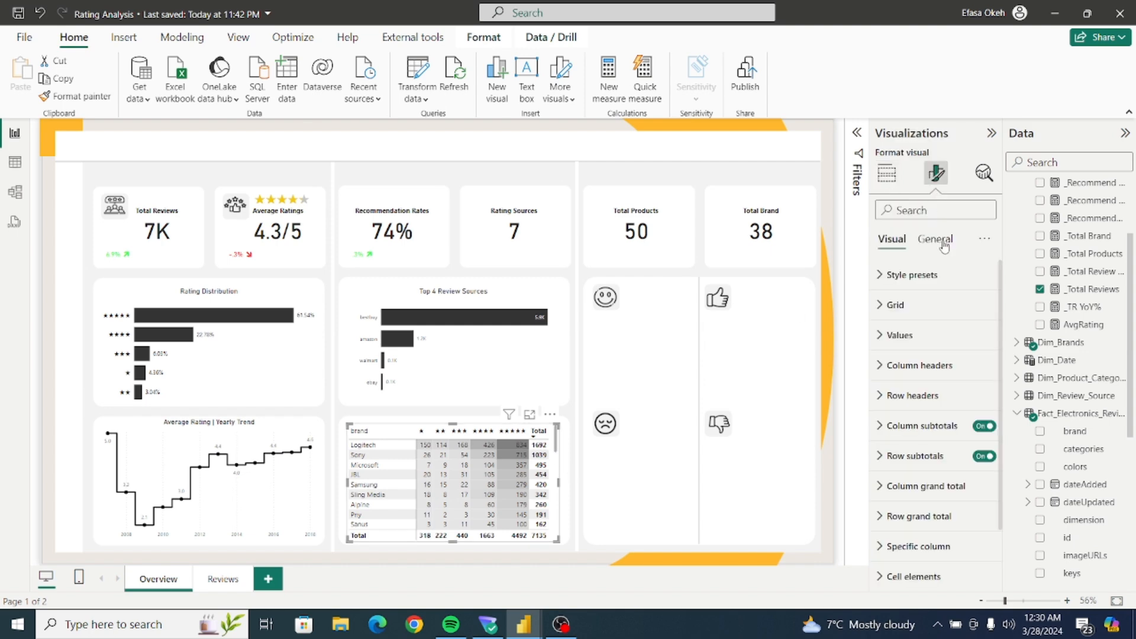
{"action": "left_click", "coordinate": [943, 242]}
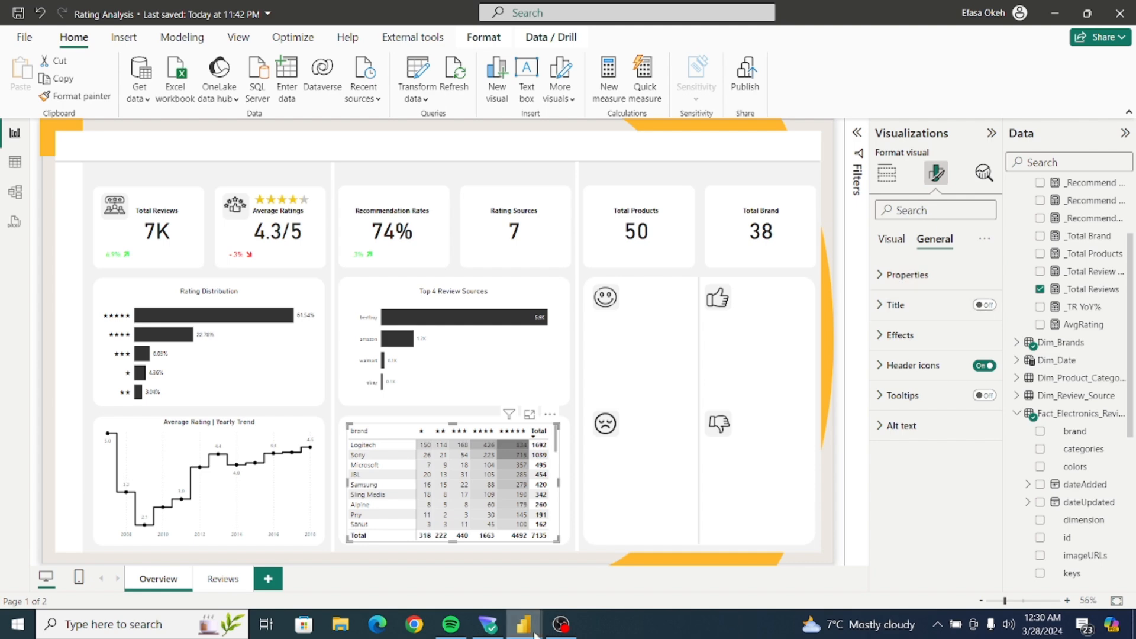
{"action": "mouse_move", "coordinate": [524, 624]}
{"action": "mouse_move", "coordinate": [466, 594]}
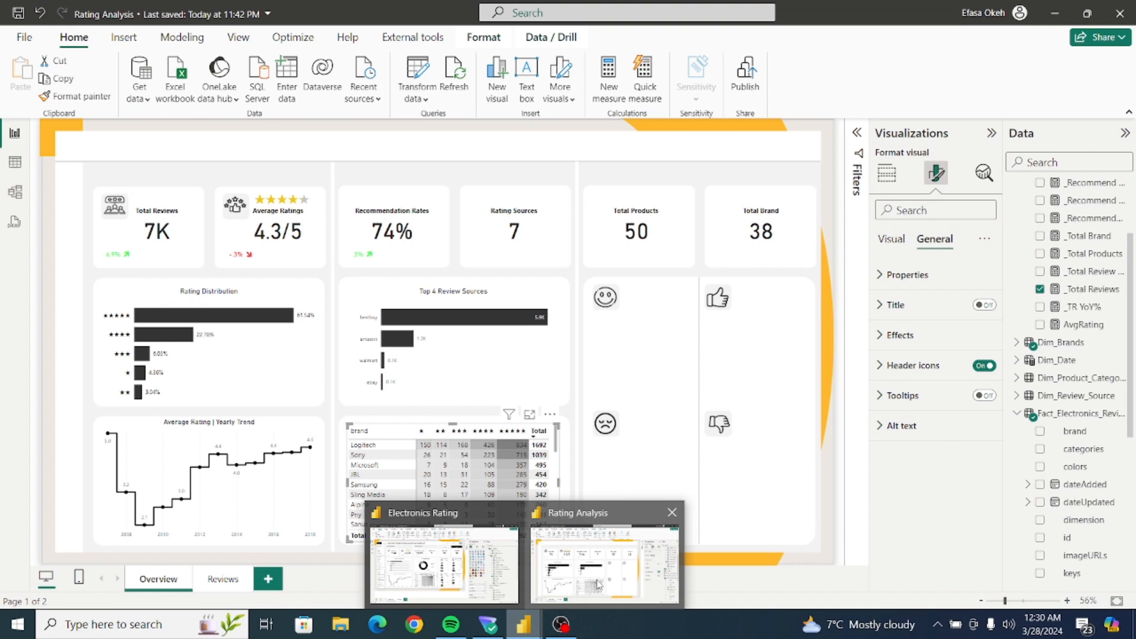
{"action": "left_click", "coordinate": [599, 584]}
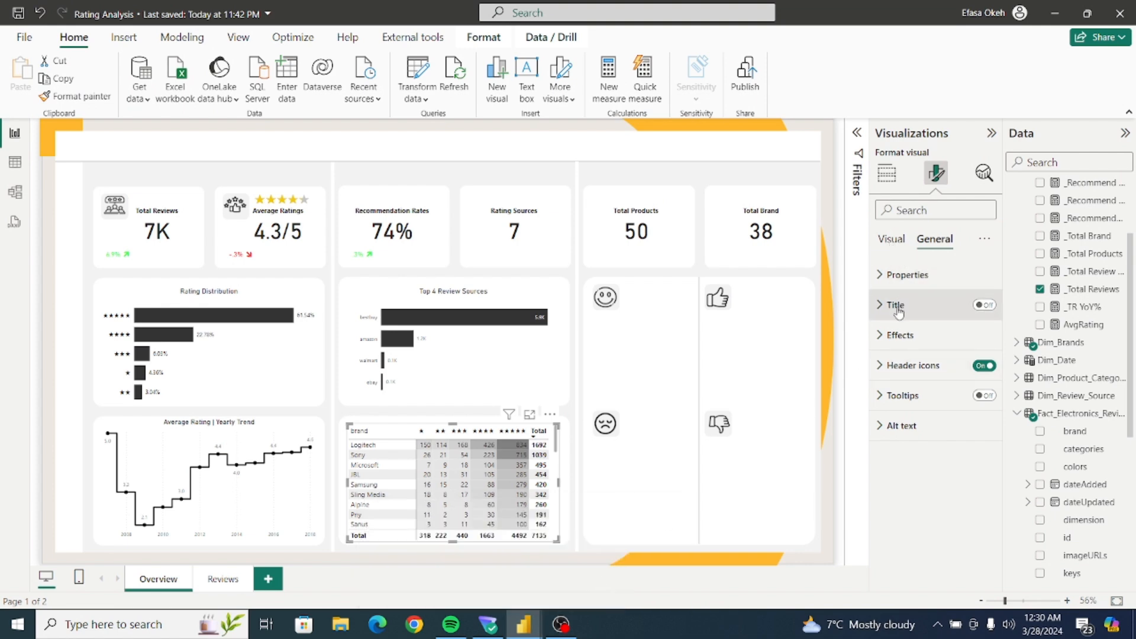
{"action": "left_click", "coordinate": [984, 305]}
{"action": "left_click", "coordinate": [882, 305]}
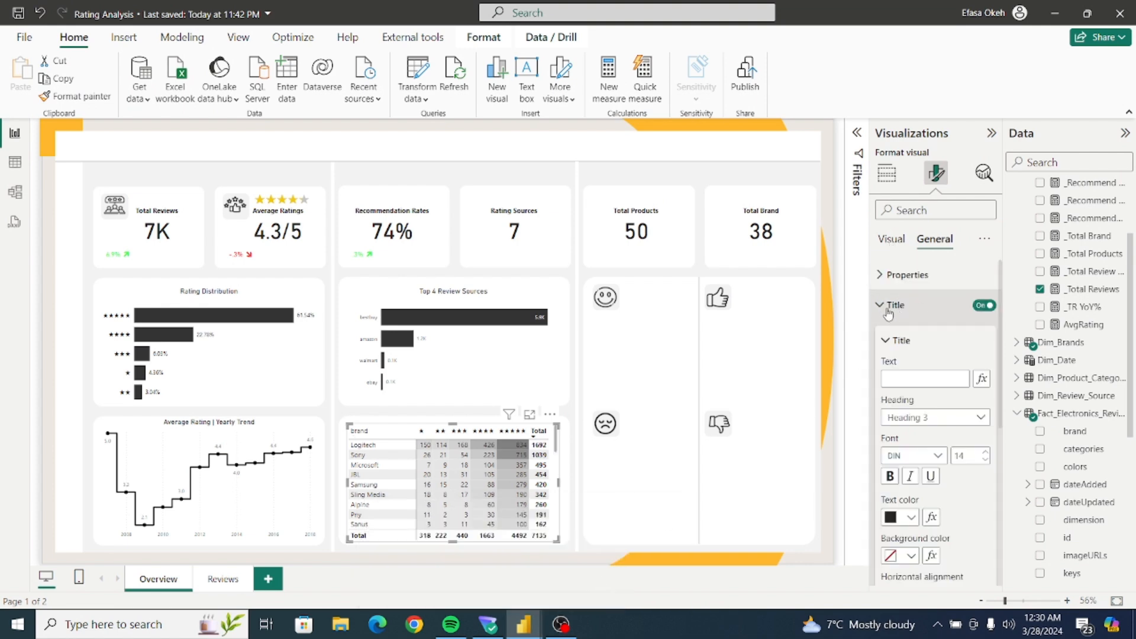
Title the brand matrix "Reviews | Distribution by Brands" and center the title horizontally.
{"action": "left_click", "coordinate": [895, 376]}
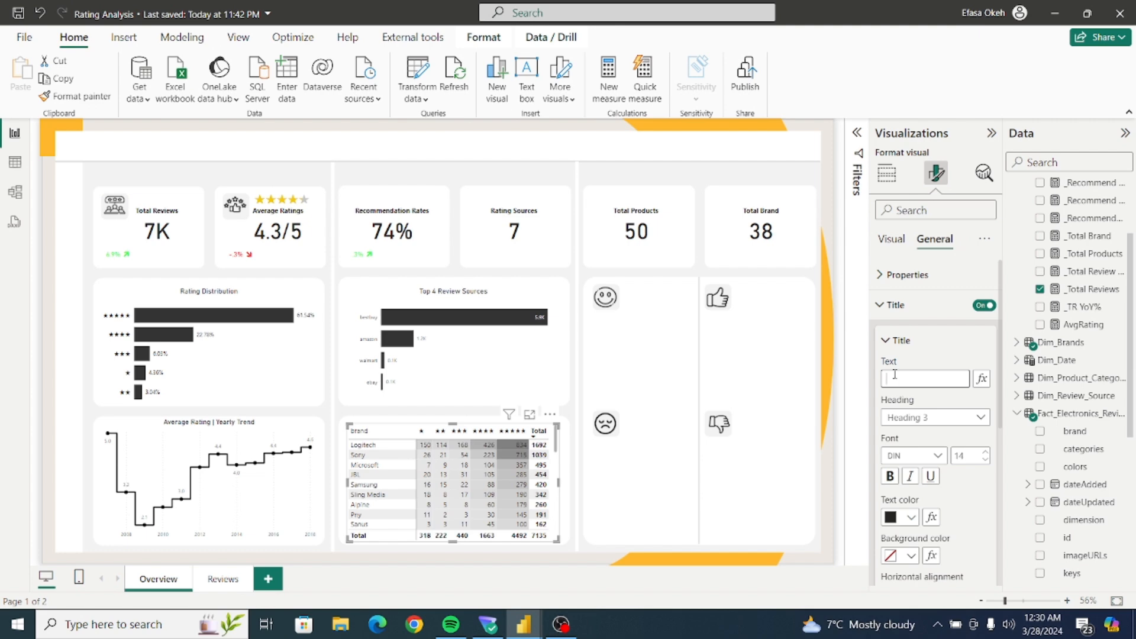
{"action": "type", "text": "Reviews | Distributi"}
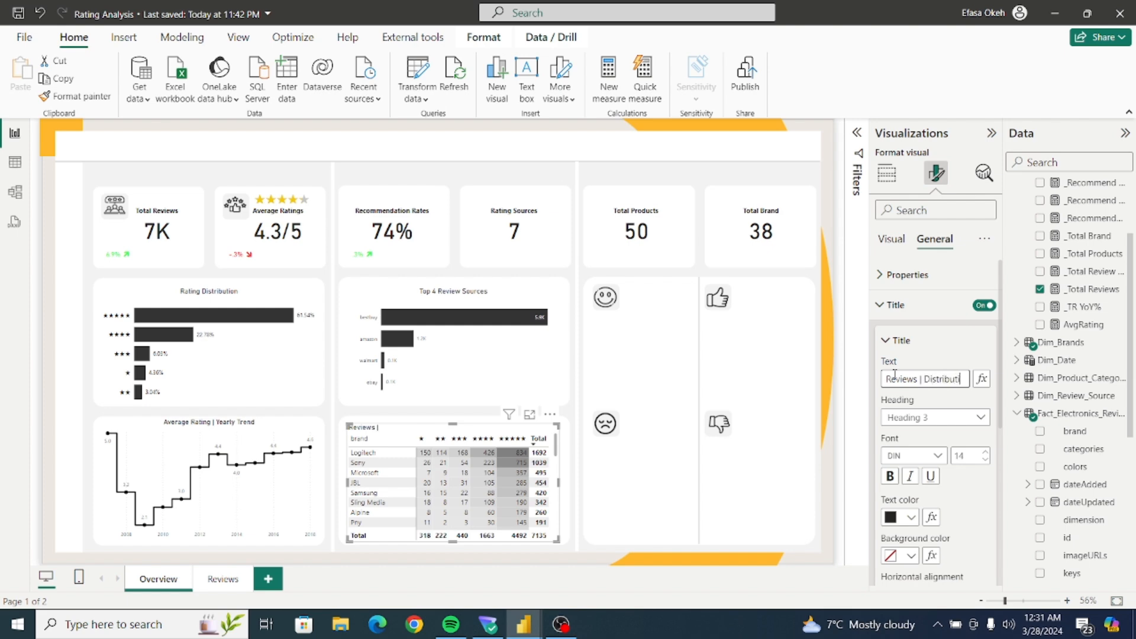
{"action": "type", "text": "on by Brands"}
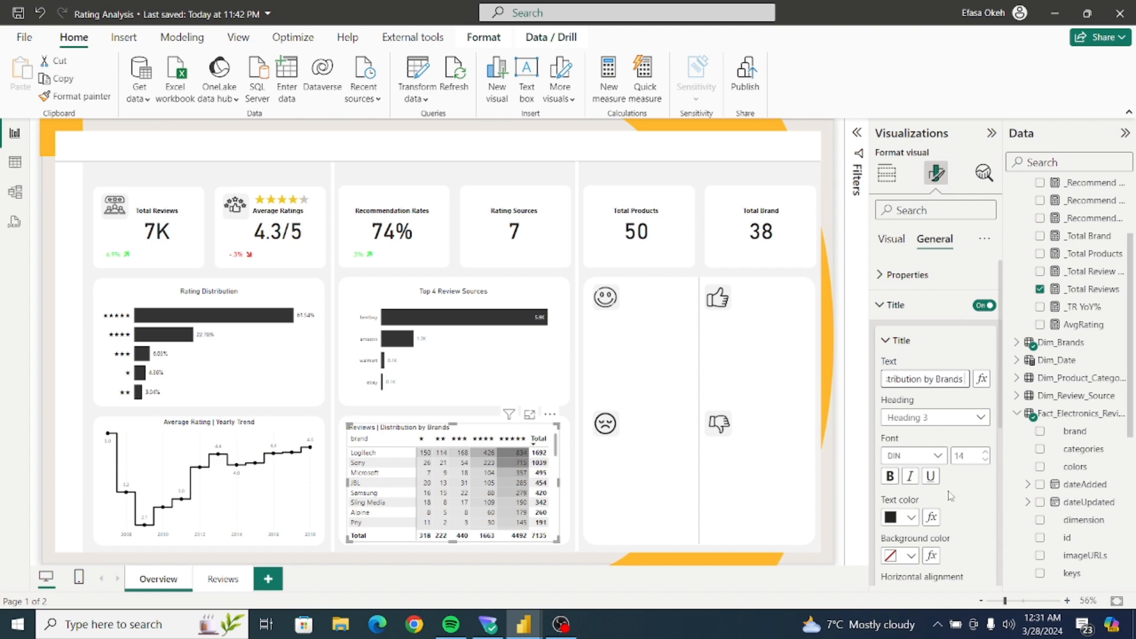
{"action": "scroll", "coordinate": [1003, 421], "scroll_direction": "down", "scroll_amount": 3}
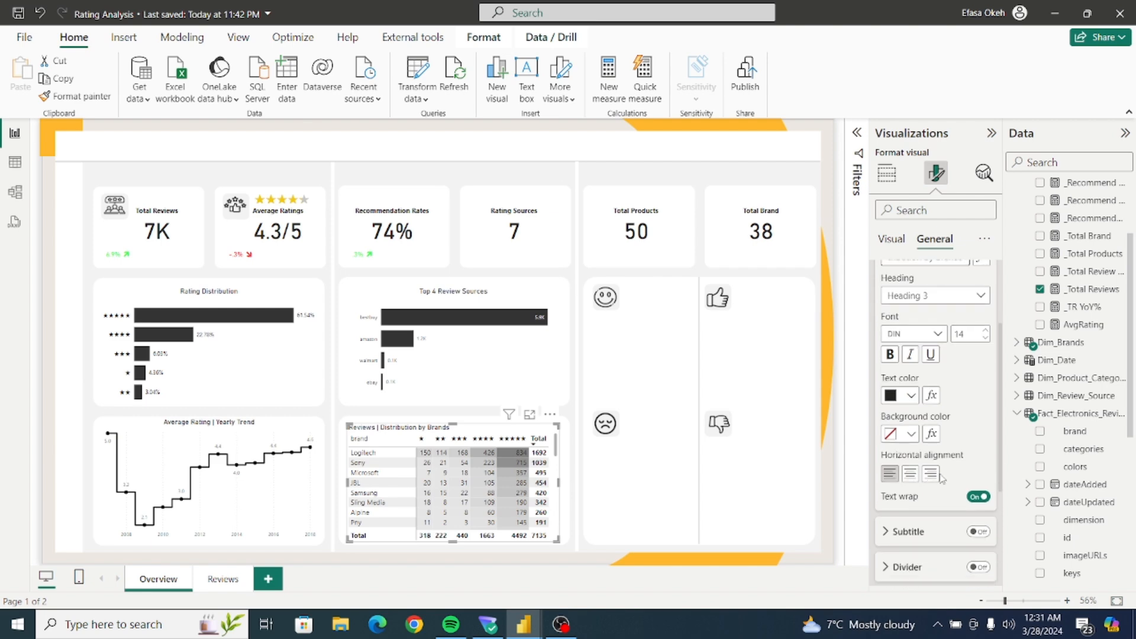
{"action": "left_click", "coordinate": [910, 474]}
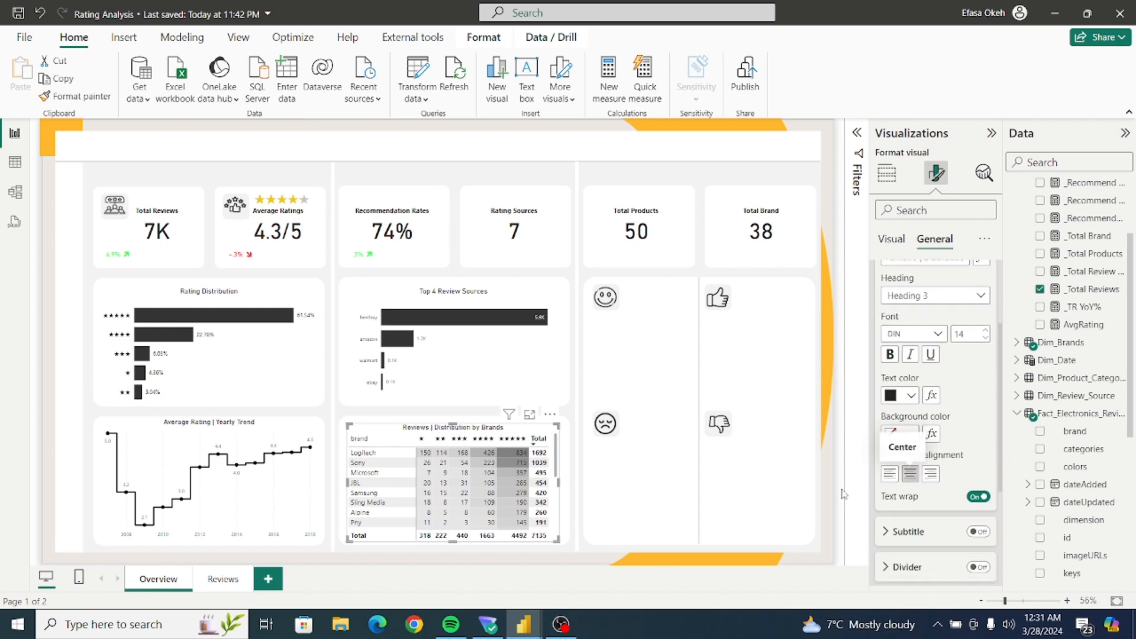
{"action": "left_click", "coordinate": [568, 424]}
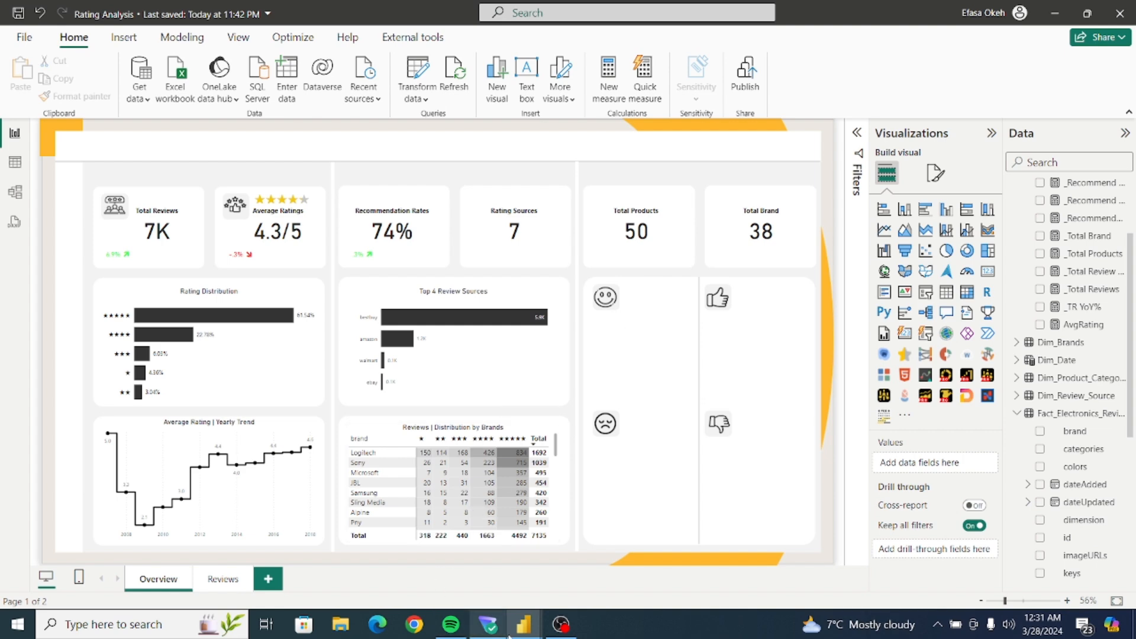
Switch to the Electronics Rating report and inspect which fields its Highest Rated product table uses.
{"action": "mouse_move", "coordinate": [524, 624]}
{"action": "left_click", "coordinate": [471, 586]}
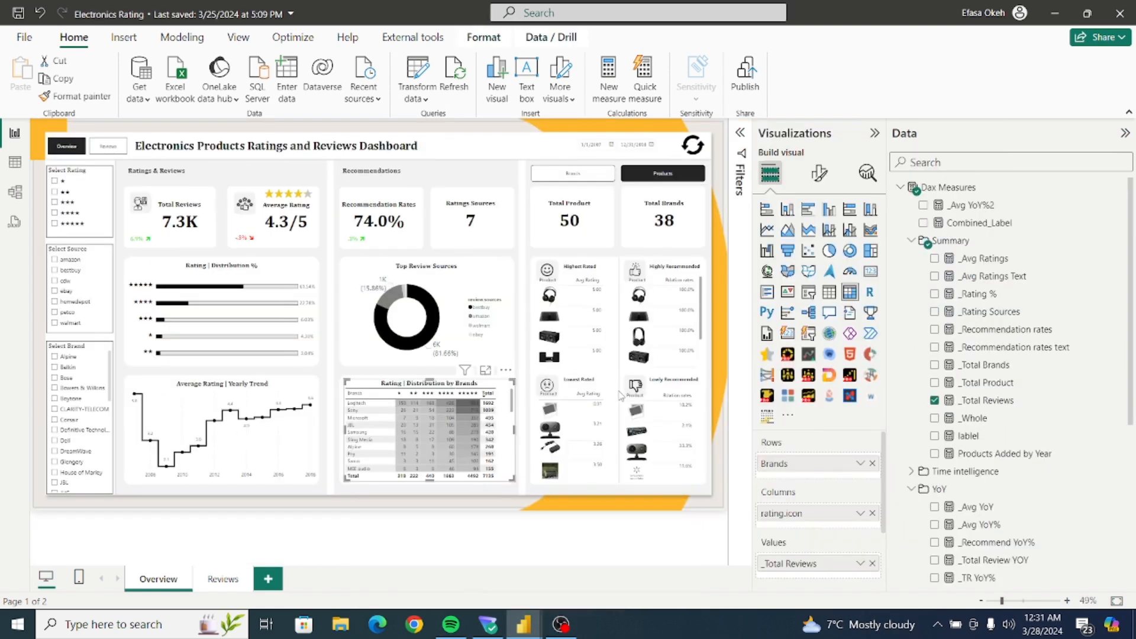
{"action": "left_click", "coordinate": [612, 284]}
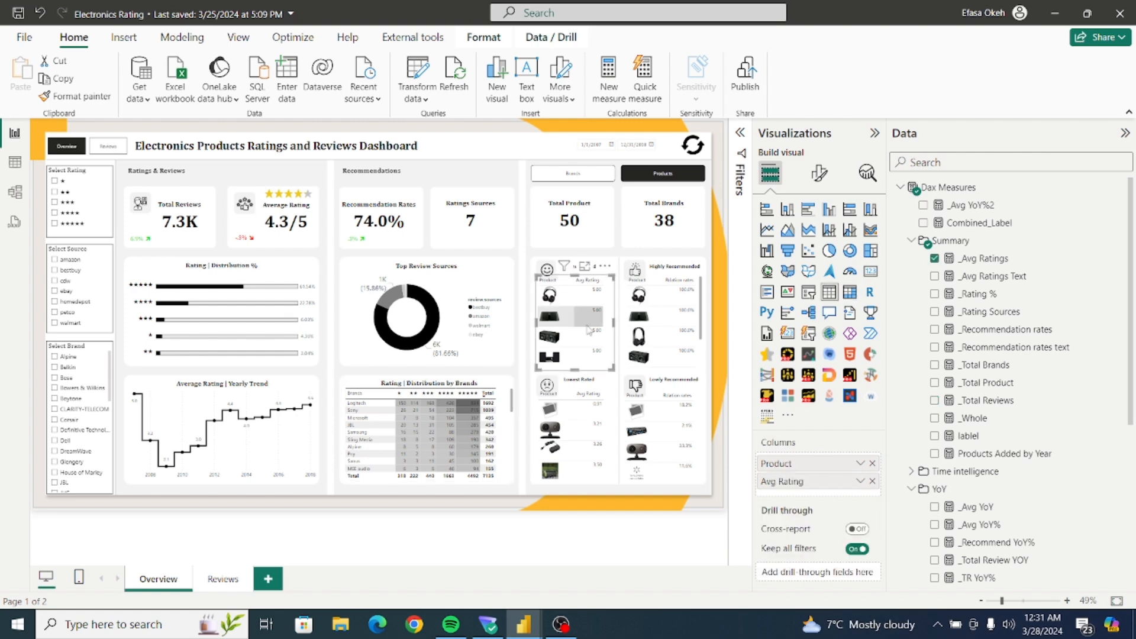
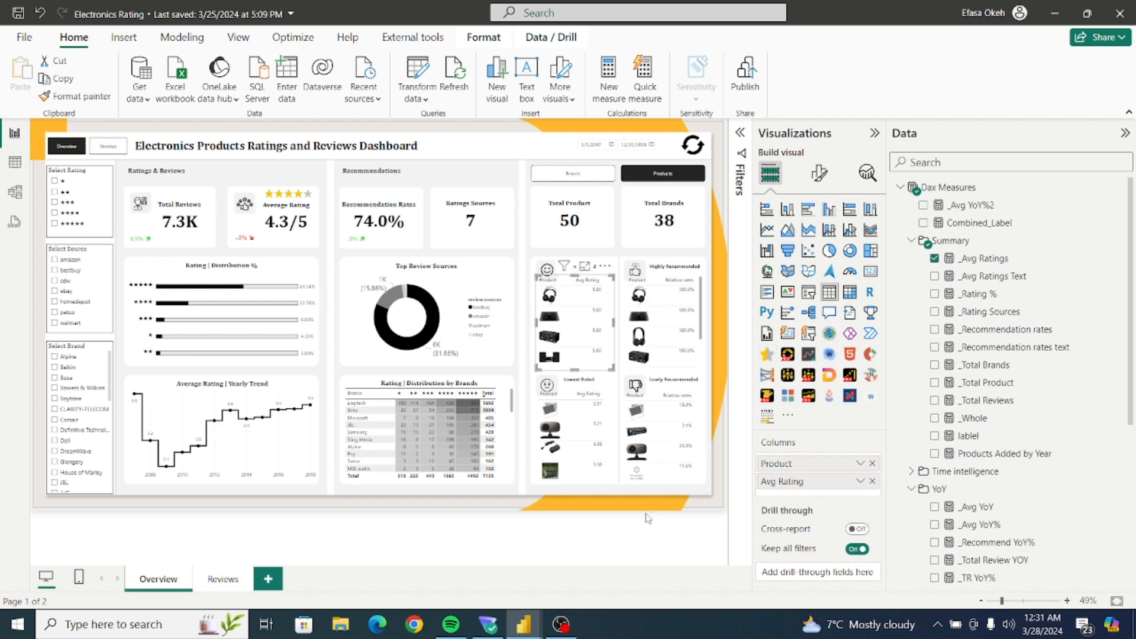
Return to the Rating Analysis report and place a new table visual directly below the smiley face icon.
{"action": "mouse_move", "coordinate": [516, 629]}
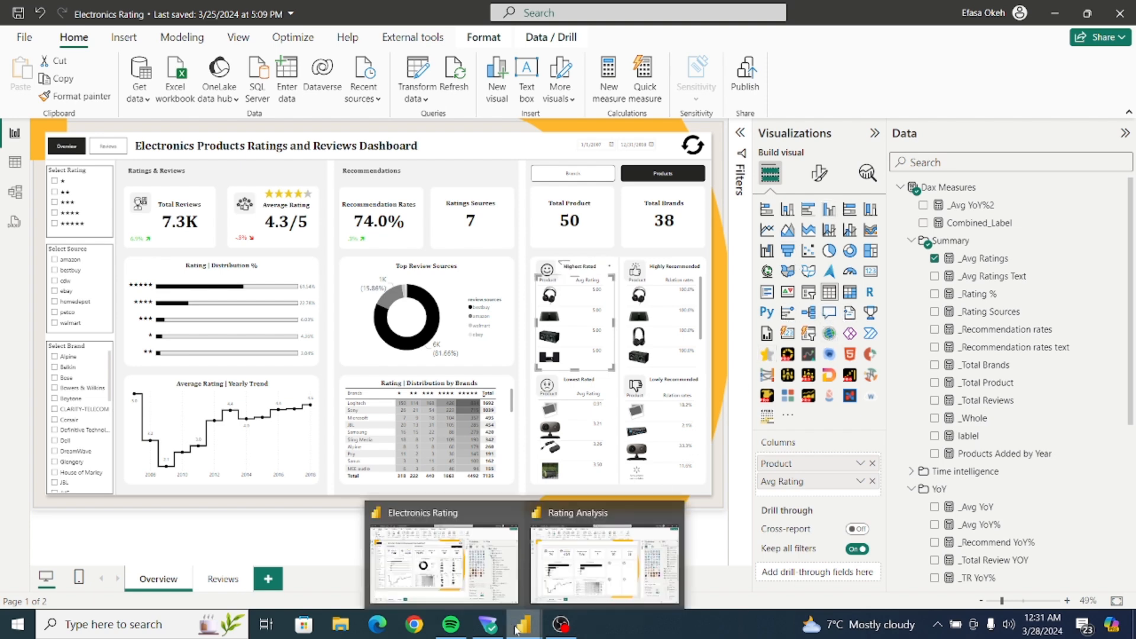
{"action": "left_click", "coordinate": [585, 586]}
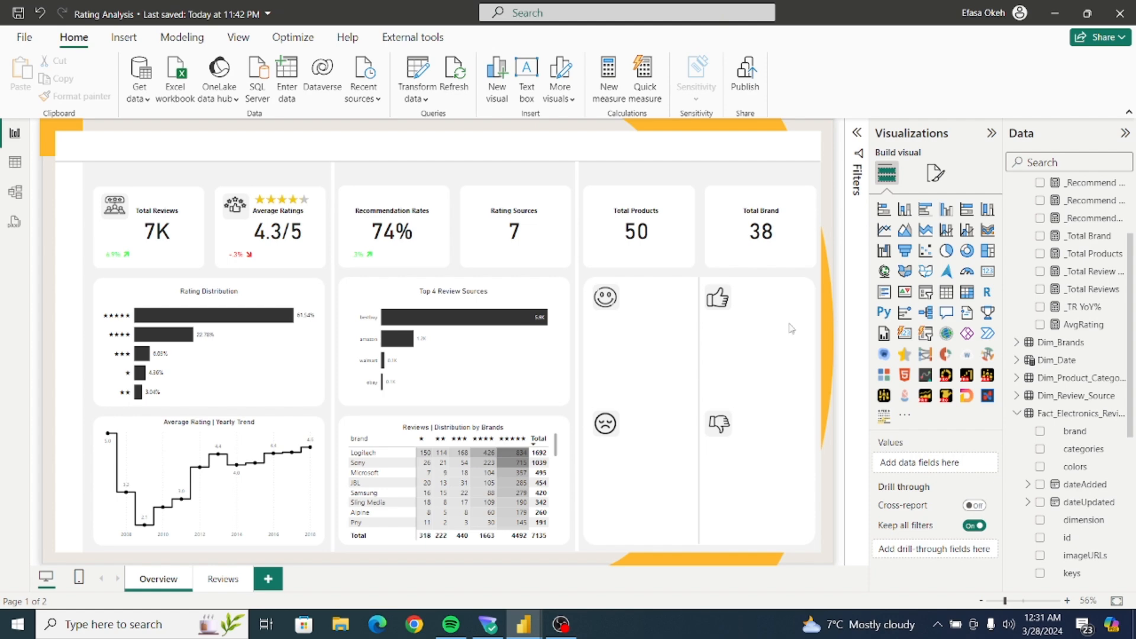
{"action": "left_click", "coordinate": [949, 302]}
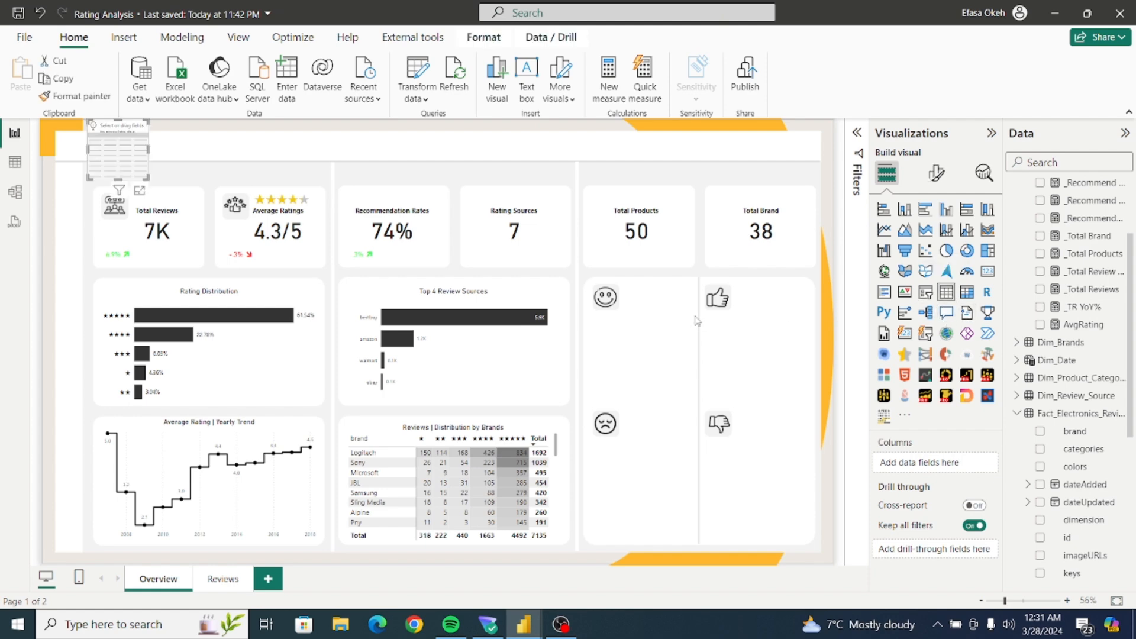
{"action": "left_click_drag", "start_coordinate": [117, 159], "coordinate": [691, 401]}
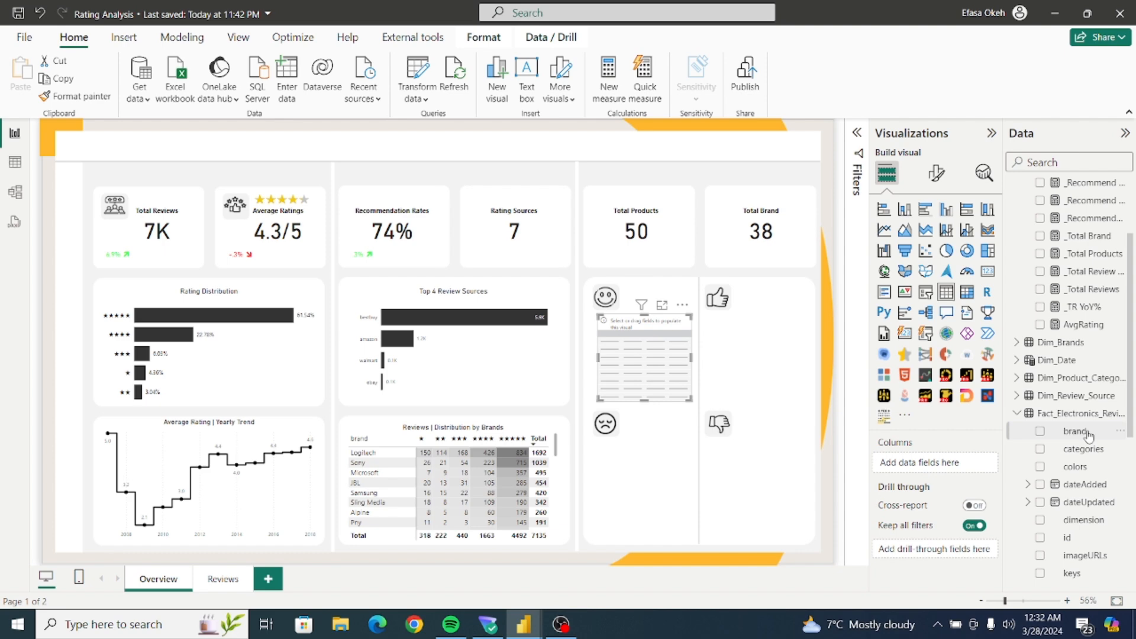
Add the imageURLs field from Fact_Electronics_Review to the new table.
{"action": "left_click", "coordinate": [1016, 416]}
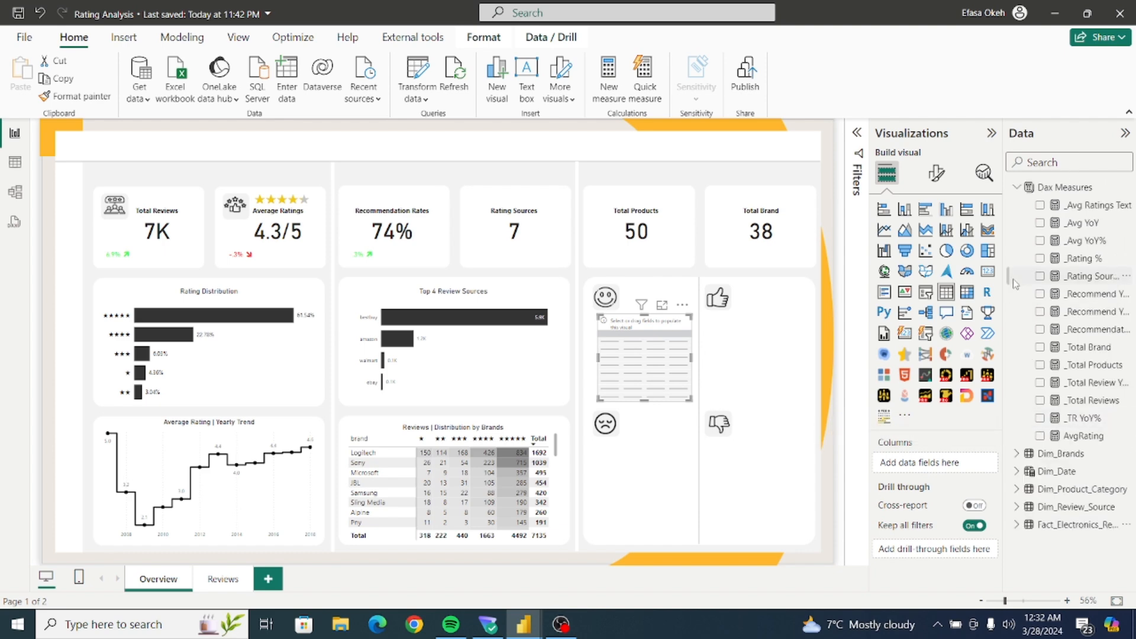
{"action": "left_click", "coordinate": [1017, 493]}
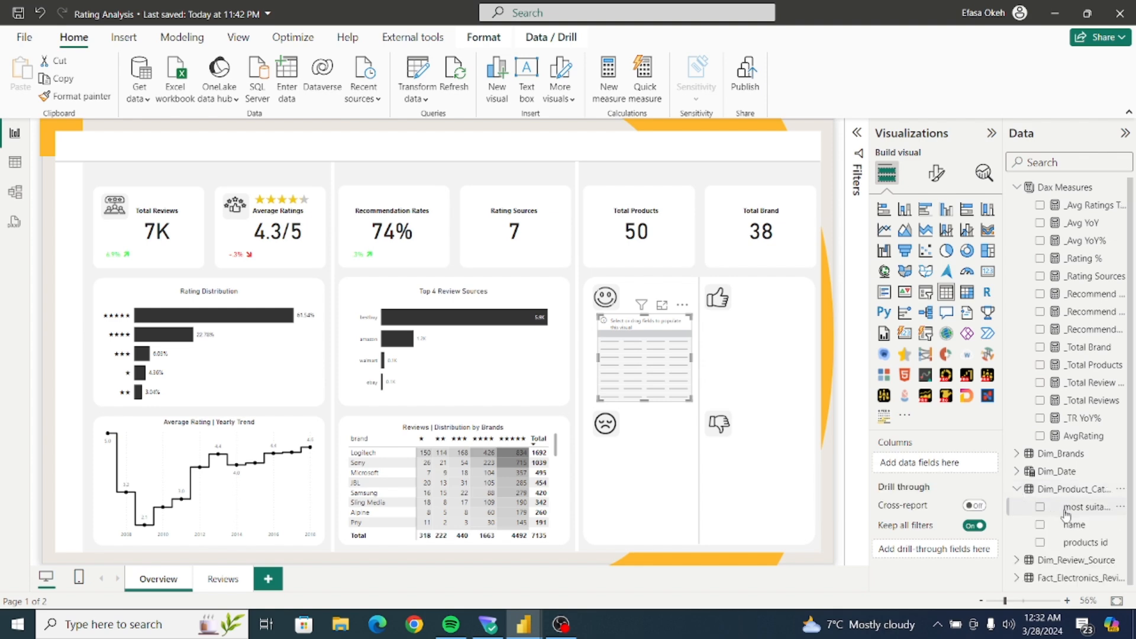
{"action": "left_click", "coordinate": [1017, 489]}
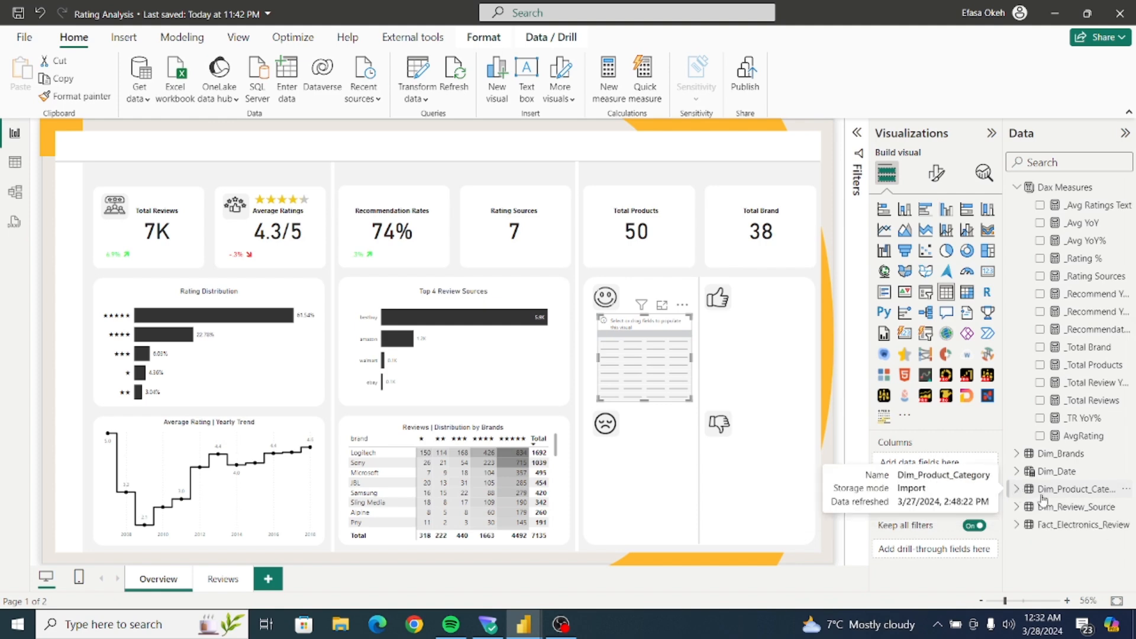
{"action": "left_click", "coordinate": [1017, 525]}
{"action": "left_click_drag", "start_coordinate": [1132, 339], "coordinate": [1135, 456]}
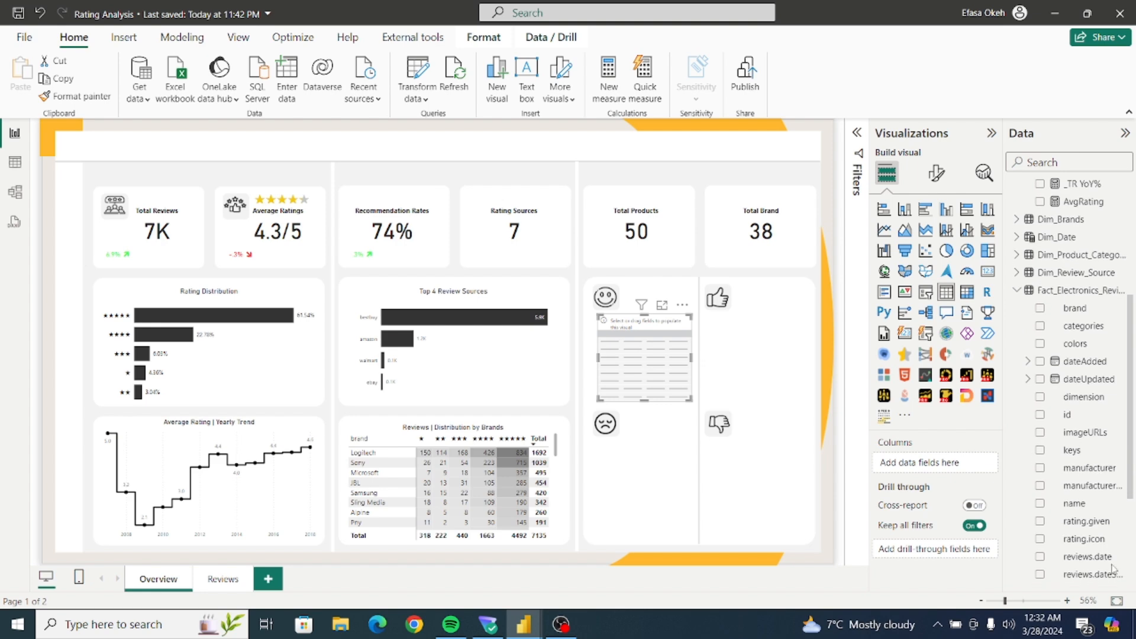
{"action": "left_click", "coordinate": [1040, 433]}
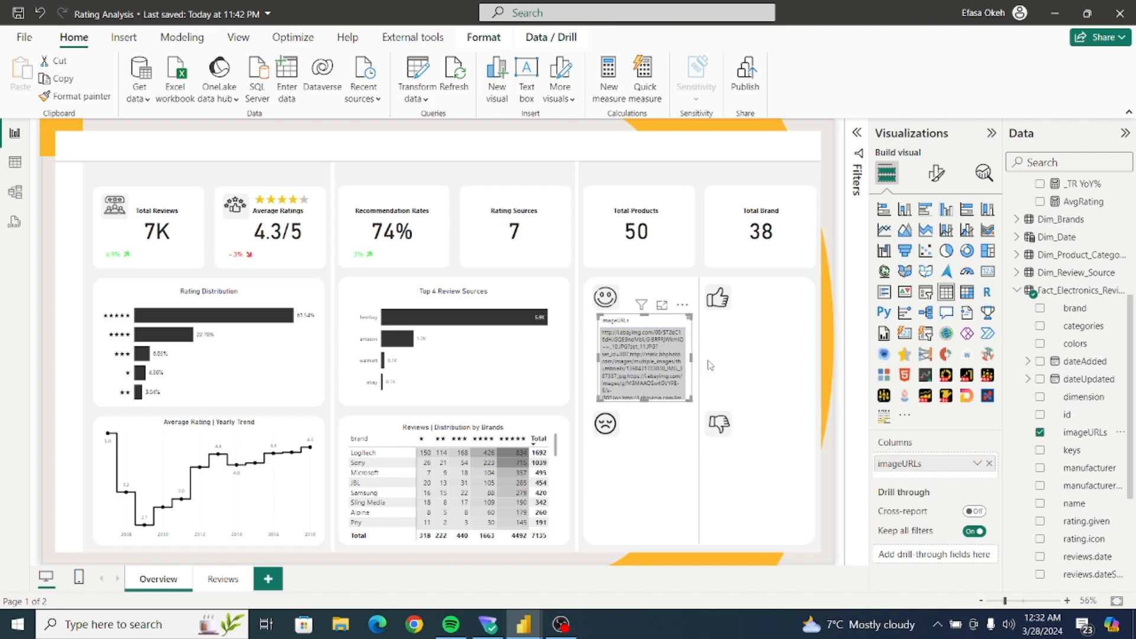
Set the data category of the imageURLs column to Image URL.
{"action": "left_click", "coordinate": [1086, 434]}
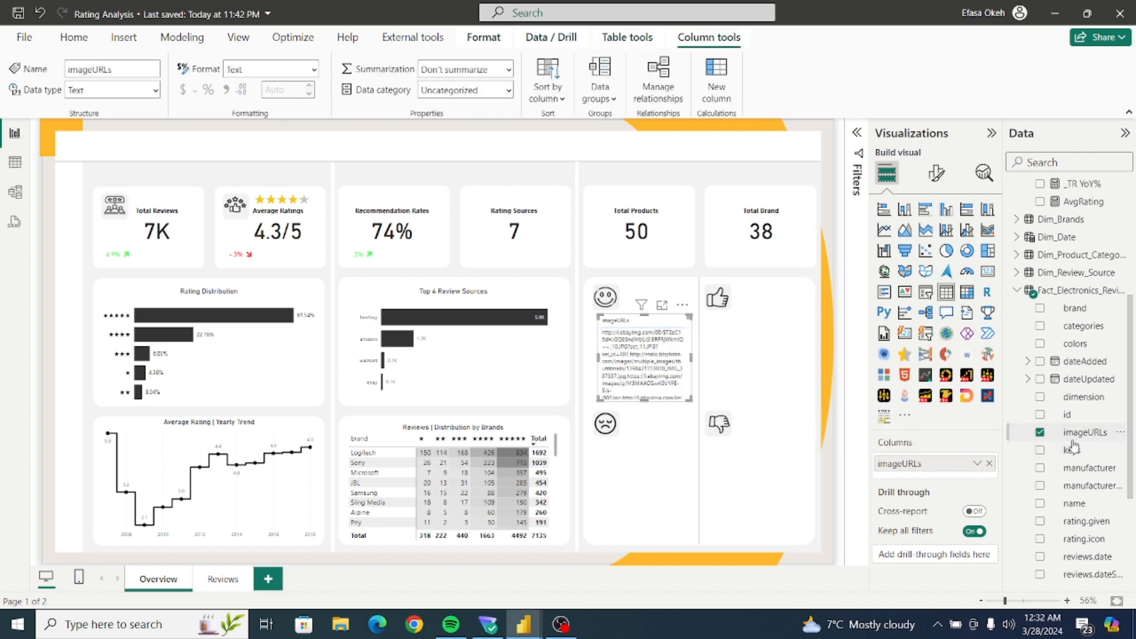
{"action": "left_click", "coordinate": [507, 71]}
{"action": "left_click", "coordinate": [508, 74]}
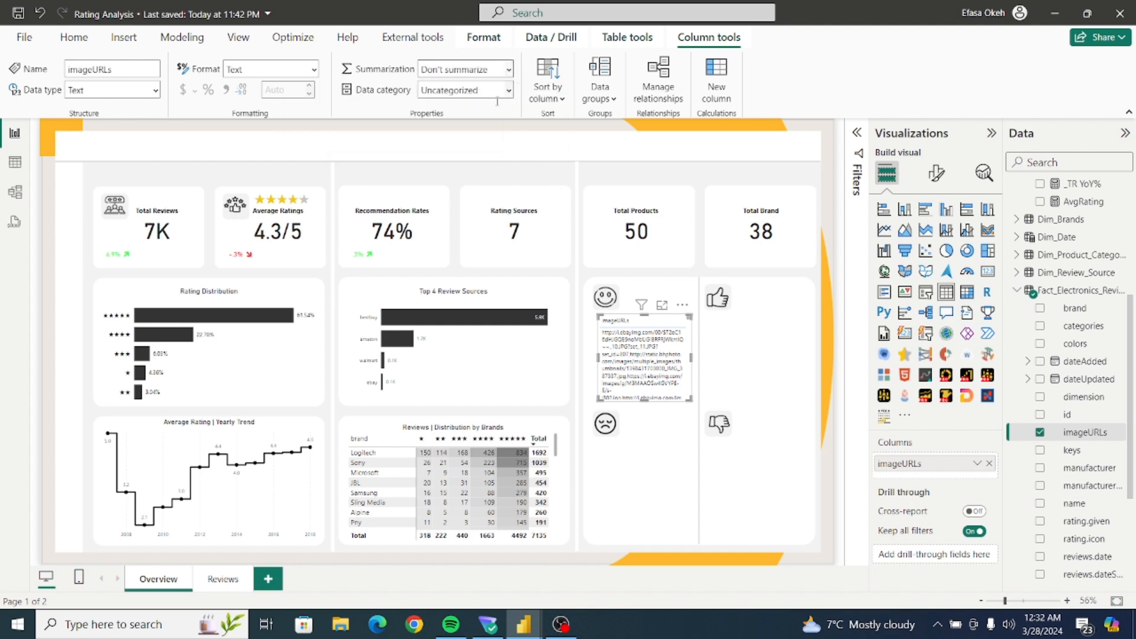
{"action": "left_click", "coordinate": [508, 91]}
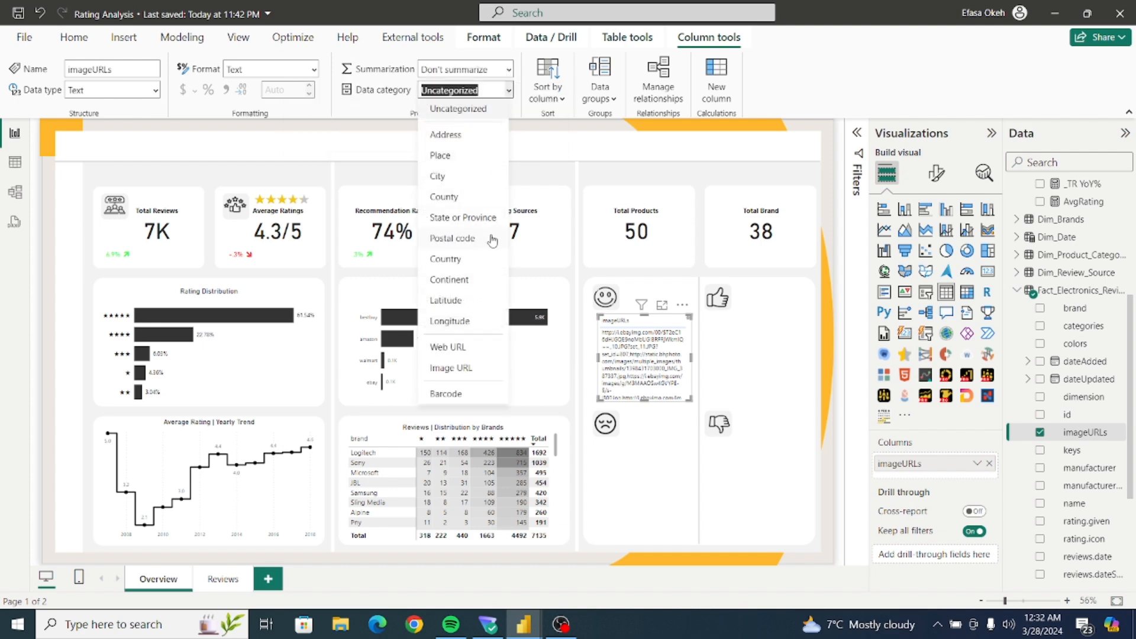
{"action": "left_click", "coordinate": [464, 369]}
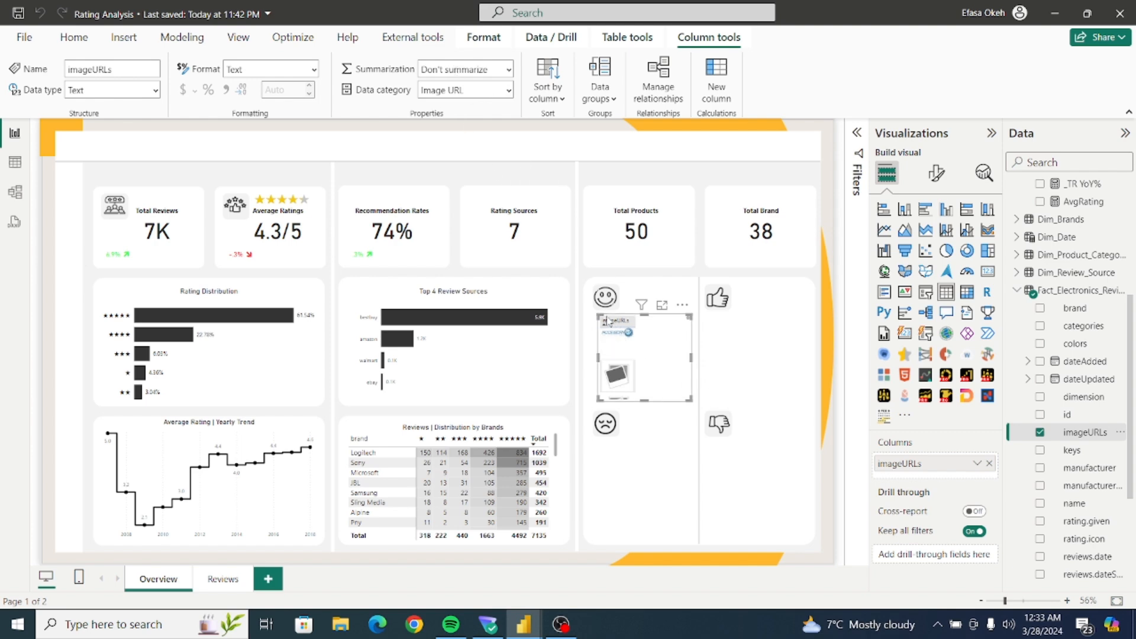
Enlarge the product image table and add the AvgRating measure as its second column.
{"action": "left_click_drag", "start_coordinate": [598, 314], "coordinate": [478, 237]}
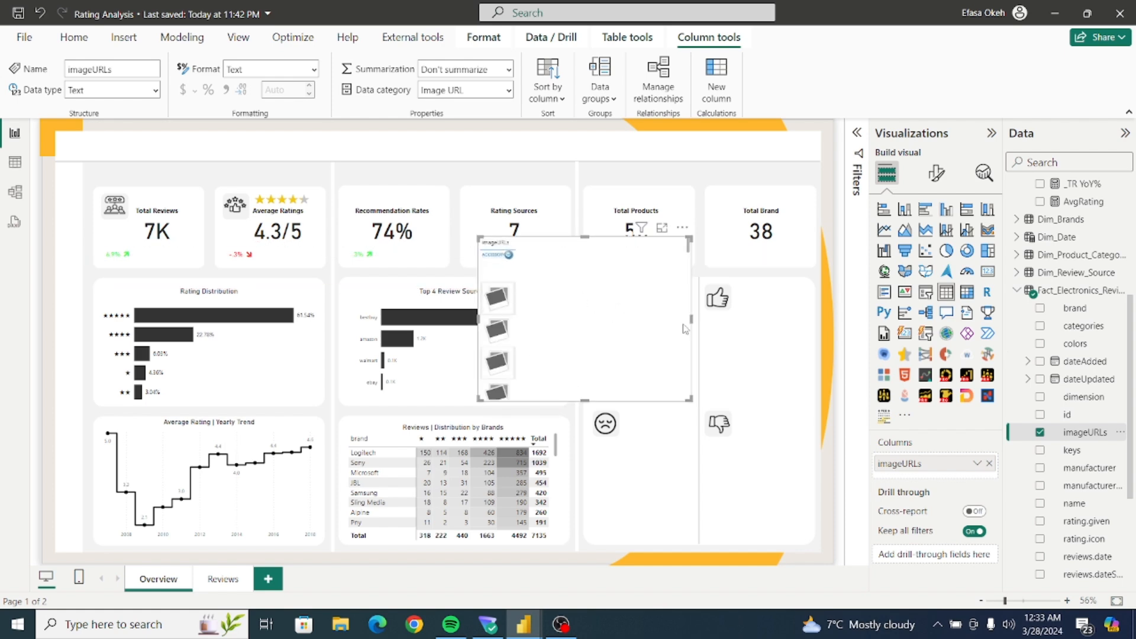
{"action": "left_click", "coordinate": [1017, 291]}
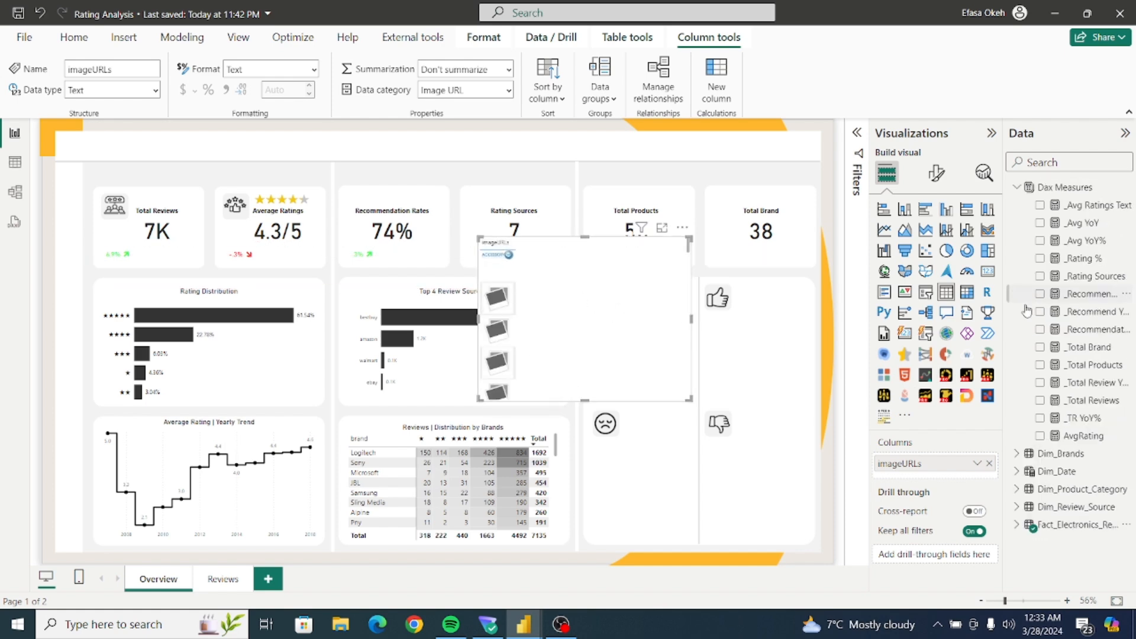
{"action": "left_click", "coordinate": [1040, 437]}
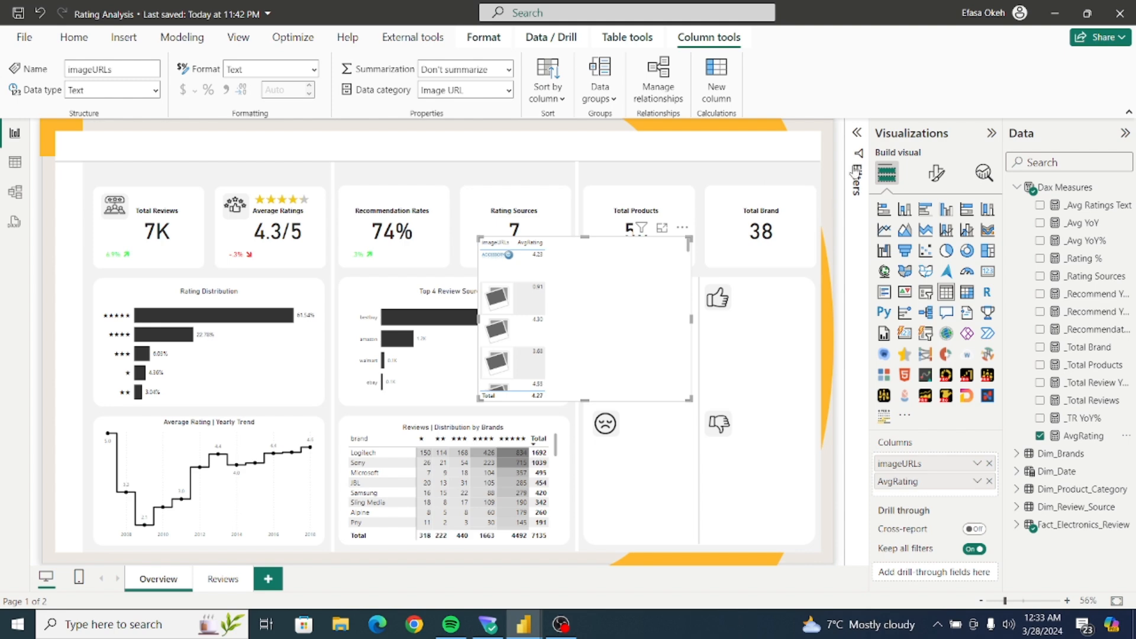
Filter the table's imageURLs with a Top N filter showing the top 4 items by AvgRating.
{"action": "left_click", "coordinate": [856, 136]}
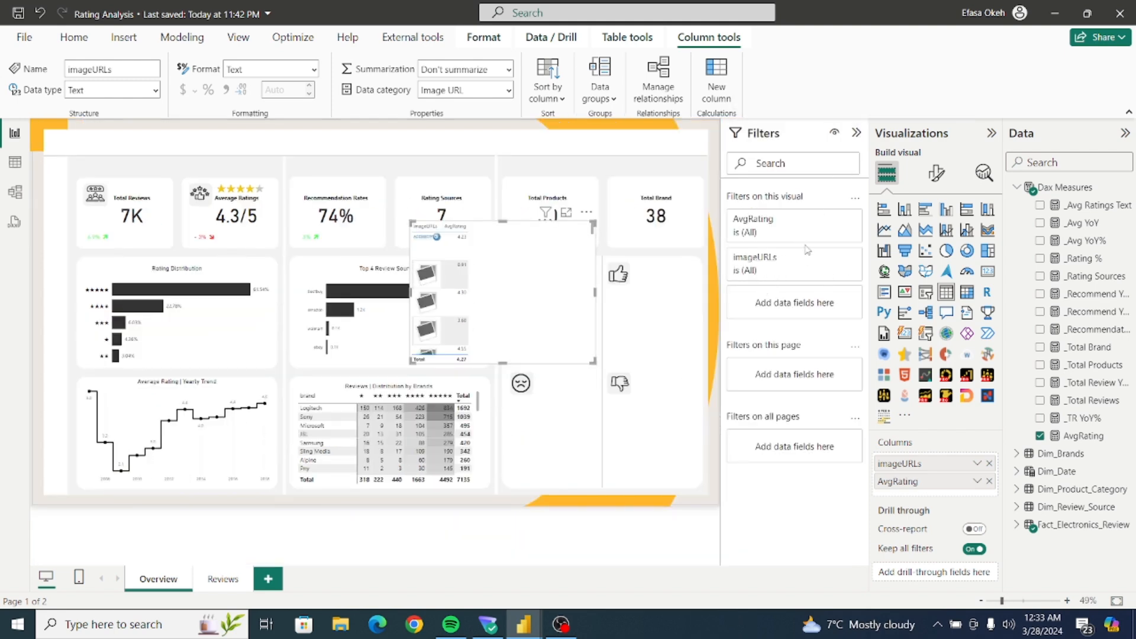
{"action": "left_click", "coordinate": [834, 258]}
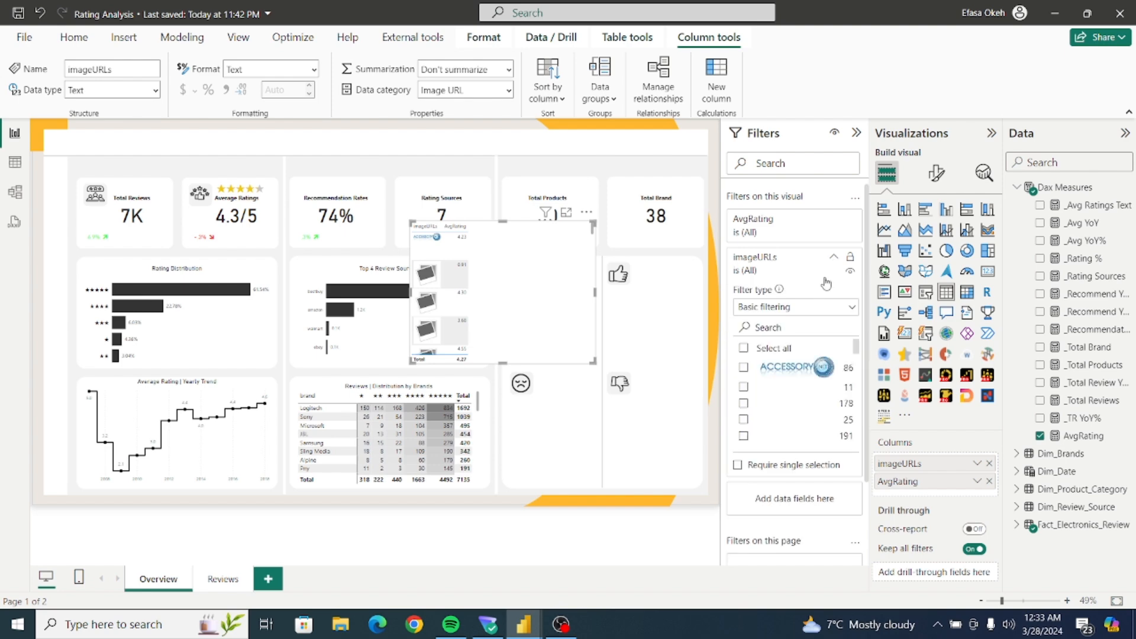
{"action": "left_click", "coordinate": [792, 308]}
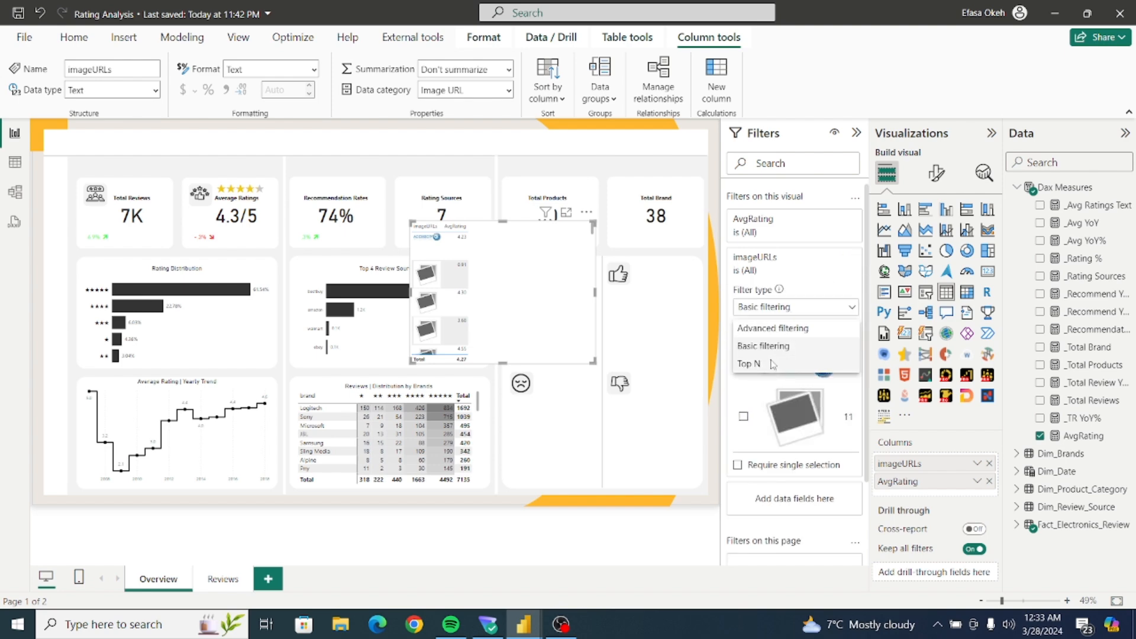
{"action": "left_click", "coordinate": [773, 363]}
{"action": "left_click", "coordinate": [820, 346]}
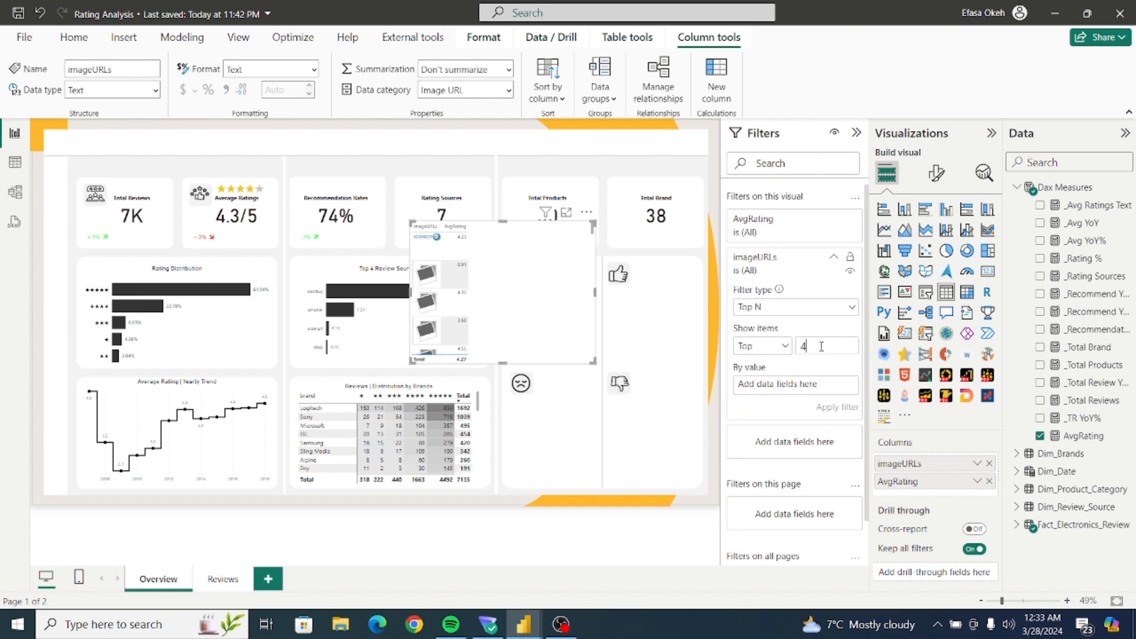
{"action": "left_click_drag", "start_coordinate": [1083, 435], "coordinate": [809, 390]}
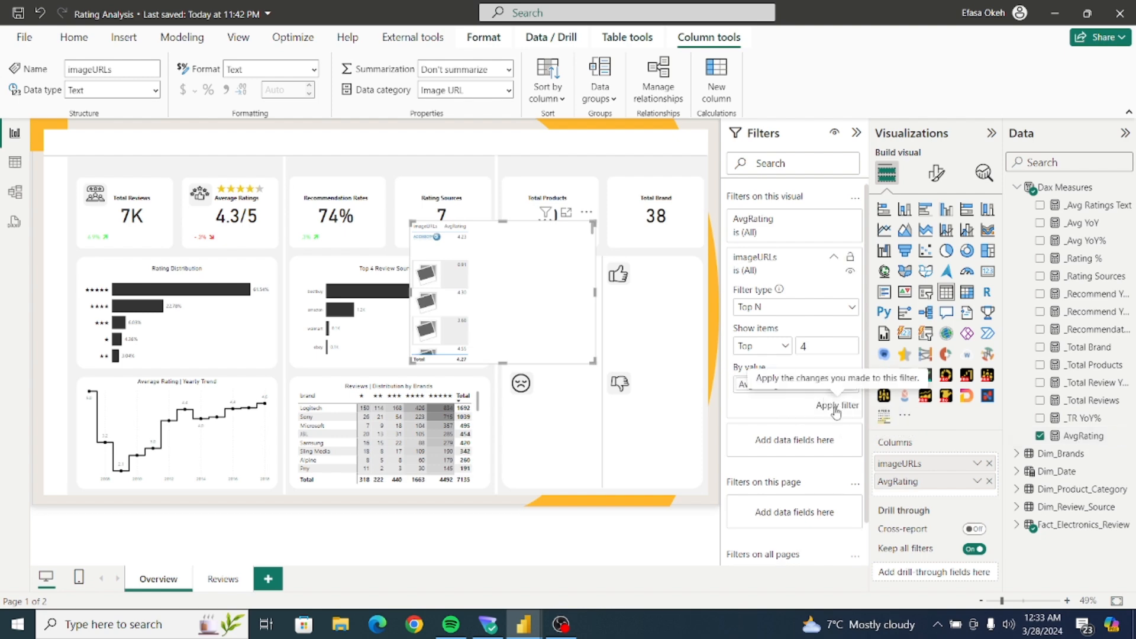
{"action": "left_click", "coordinate": [836, 408]}
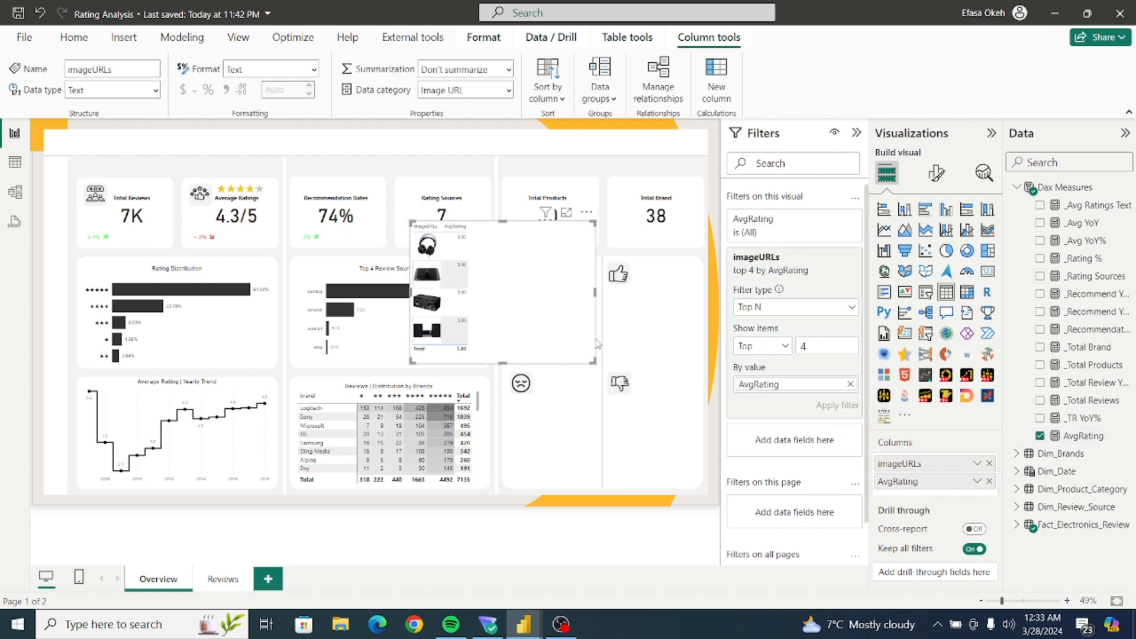
Resize the product image table to fit beside the smiley icon and widen its AvgRating column.
{"action": "mouse_move", "coordinate": [597, 361]}
{"action": "left_mouse_down"}
{"action": "mouse_move", "coordinate": [484, 360]}
{"action": "mouse_move", "coordinate": [598, 379]}
{"action": "left_mouse_up"}
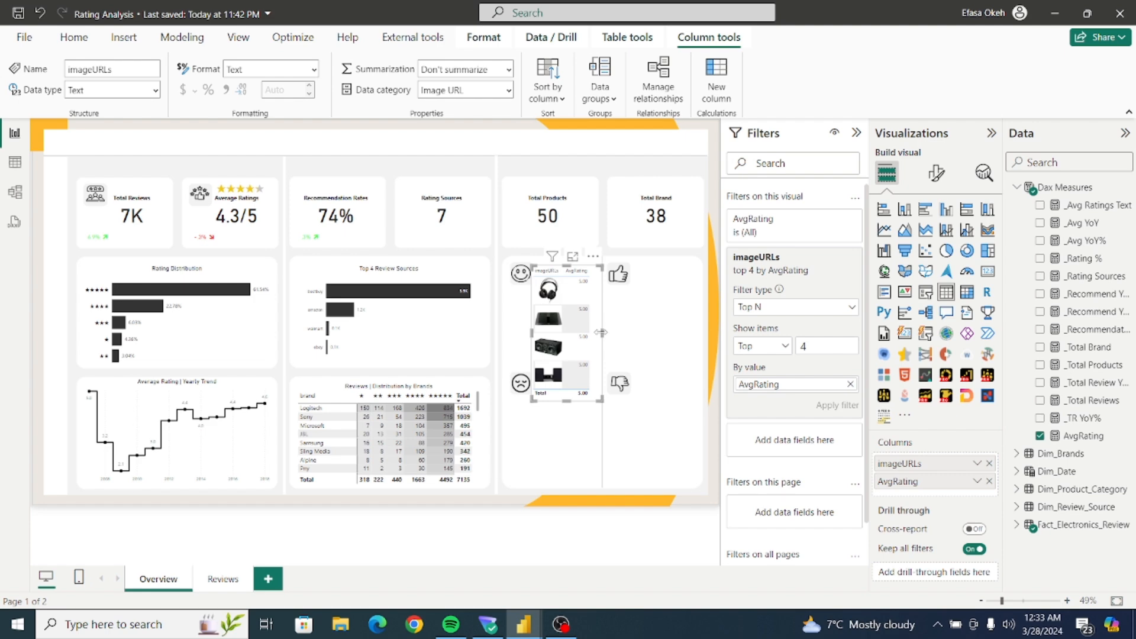
{"action": "left_click_drag", "start_coordinate": [602, 333], "coordinate": [628, 332]}
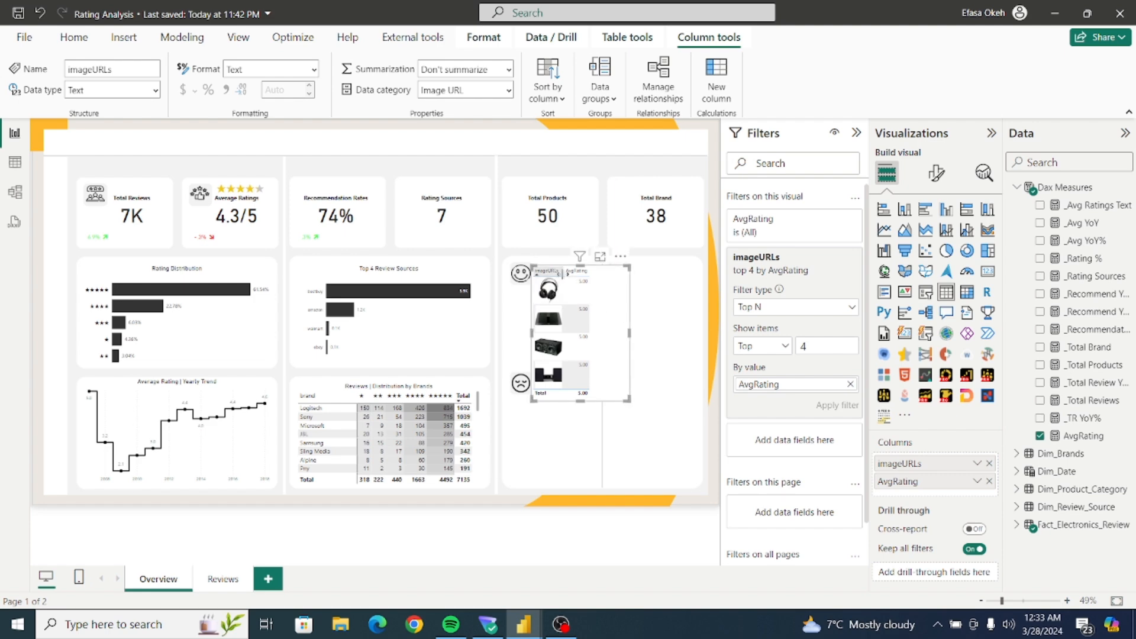
{"action": "mouse_move", "coordinate": [564, 272]}
{"action": "left_mouse_down"}
{"action": "mouse_move", "coordinate": [585, 275]}
{"action": "mouse_move", "coordinate": [582, 285]}
{"action": "left_mouse_up"}
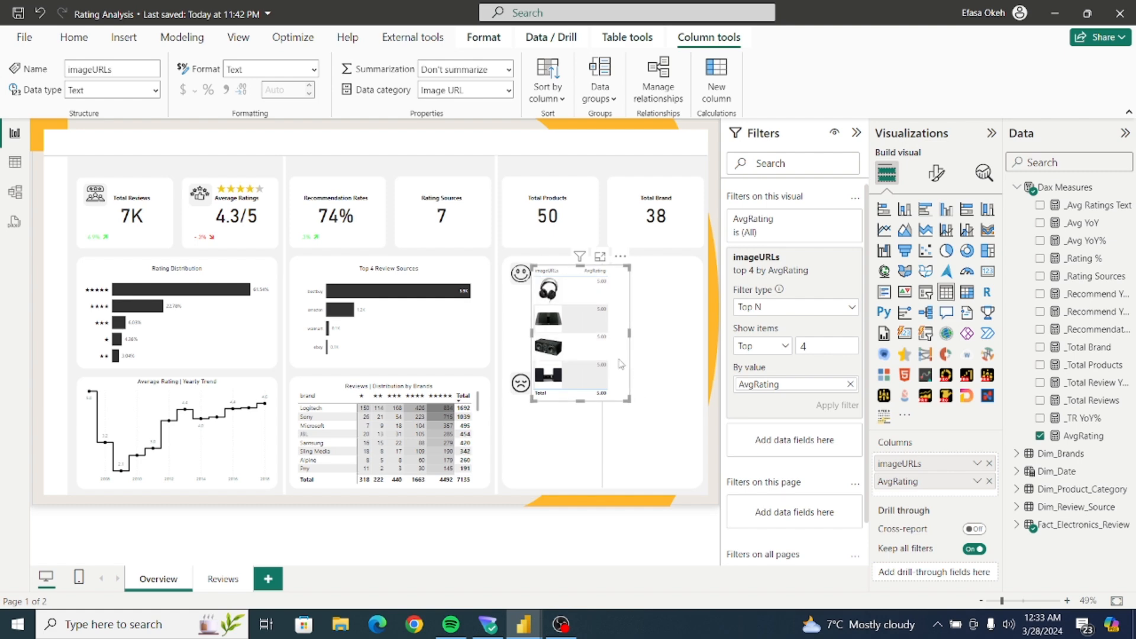
Apply the None style preset to the product image table.
{"action": "left_click", "coordinate": [932, 176]}
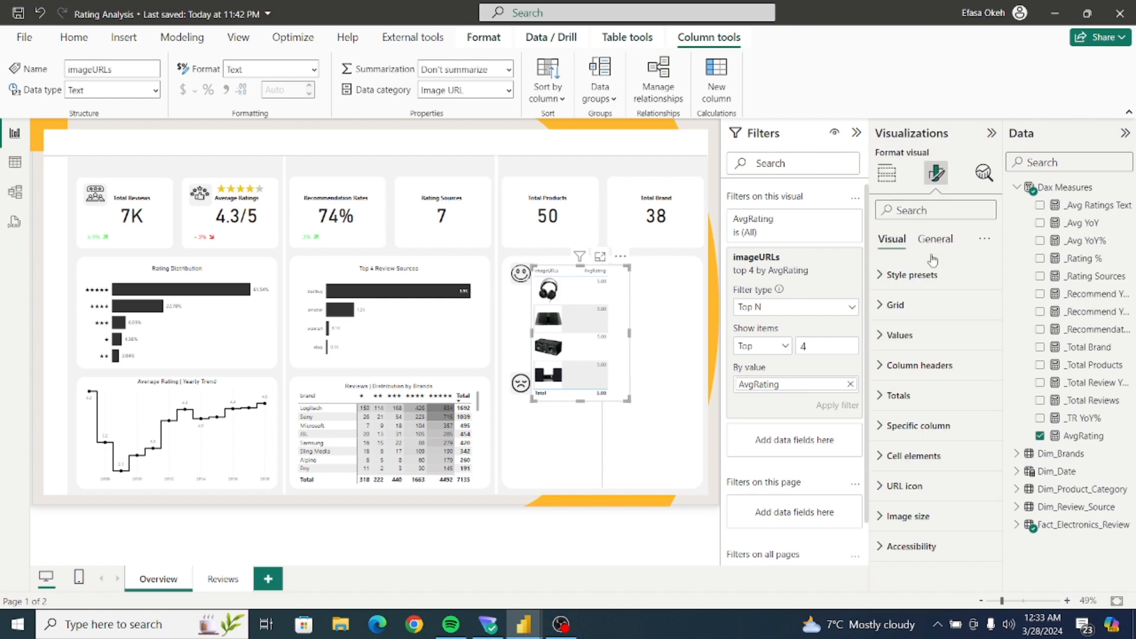
{"action": "left_click", "coordinate": [886, 276]}
{"action": "left_click", "coordinate": [910, 315]}
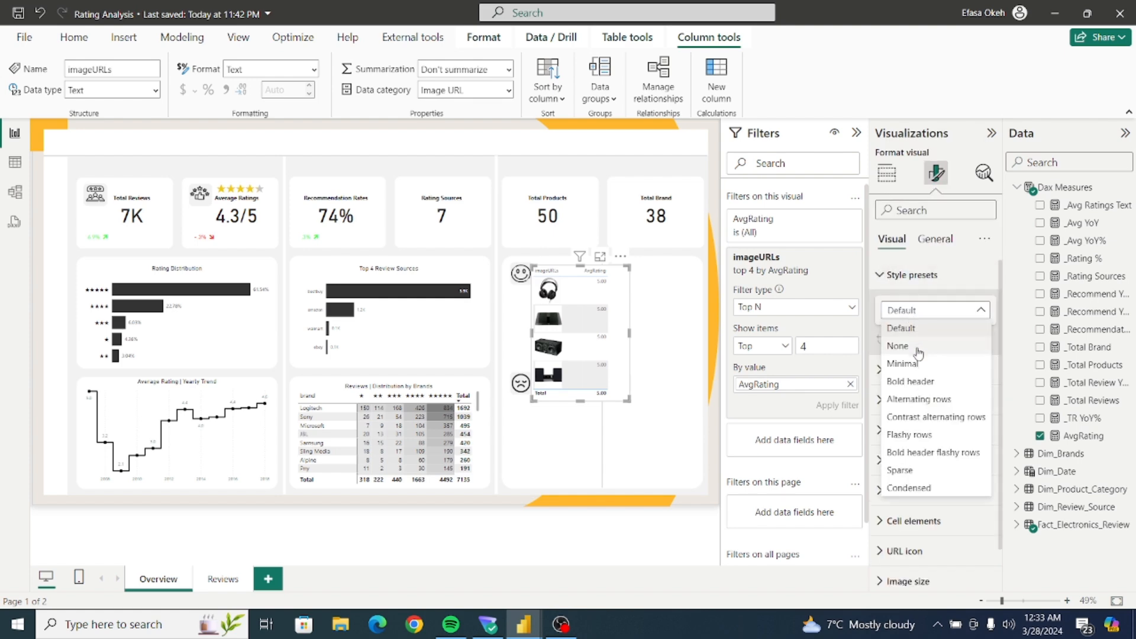
{"action": "left_click", "coordinate": [903, 347]}
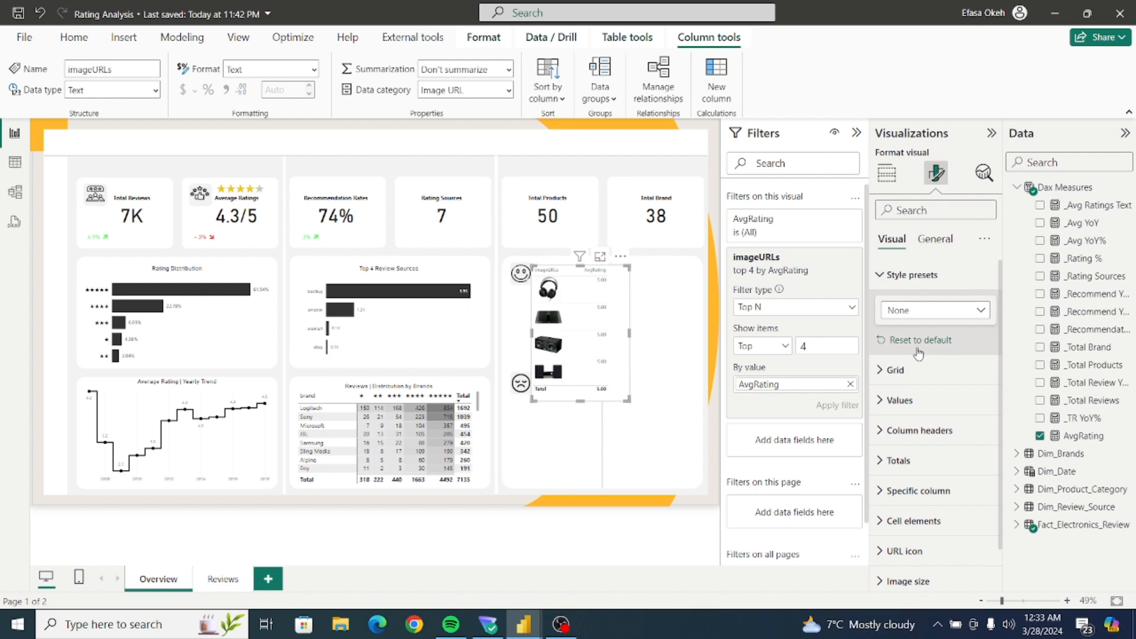
{"action": "left_click", "coordinate": [883, 275]}
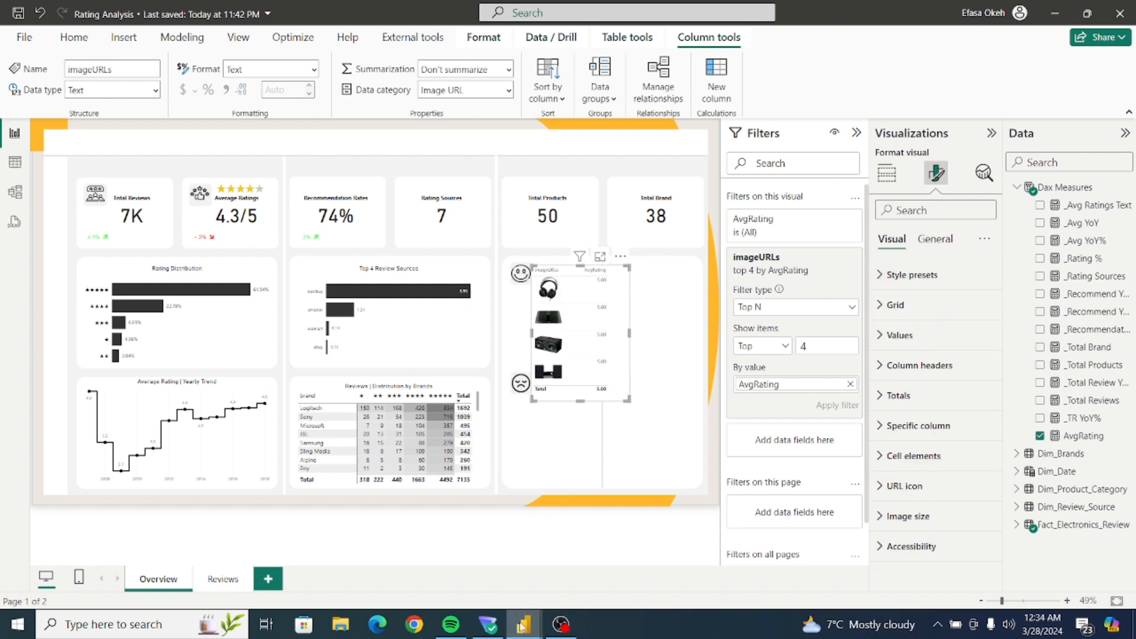
Rename the imageURLs column to Product within the product image table.
{"action": "mouse_move", "coordinate": [521, 625]}
{"action": "mouse_move", "coordinate": [456, 573]}
{"action": "left_click", "coordinate": [889, 178]}
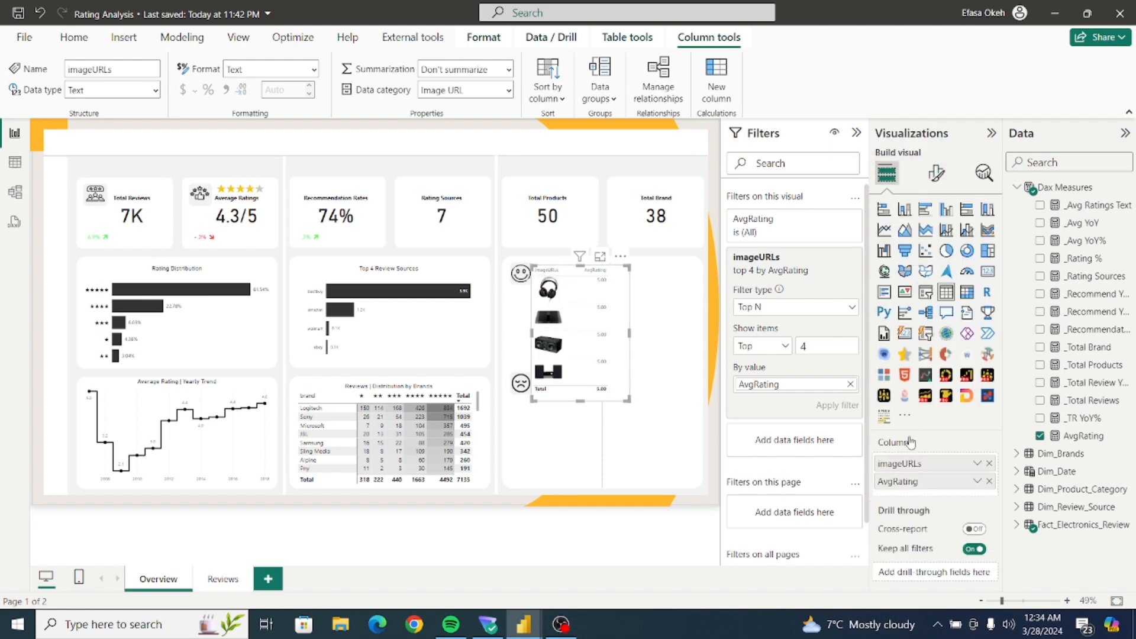
{"action": "double_click", "coordinate": [899, 463]}
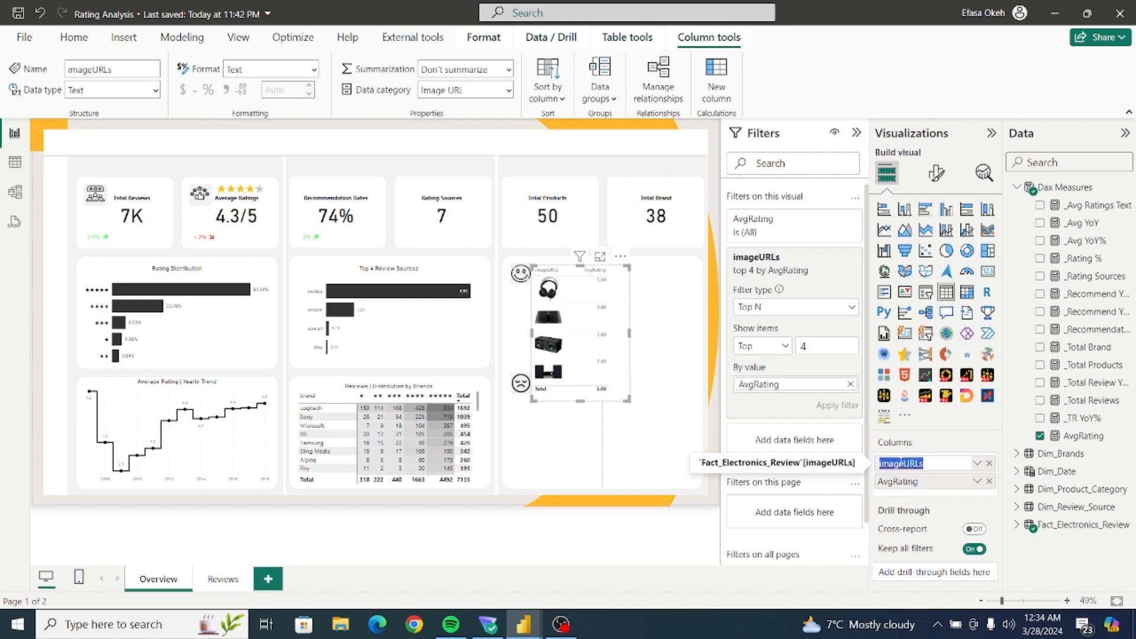
{"action": "type", "text": "Pi"}
{"action": "type", "text": "oduct"}
{"action": "key", "text": "Return"}
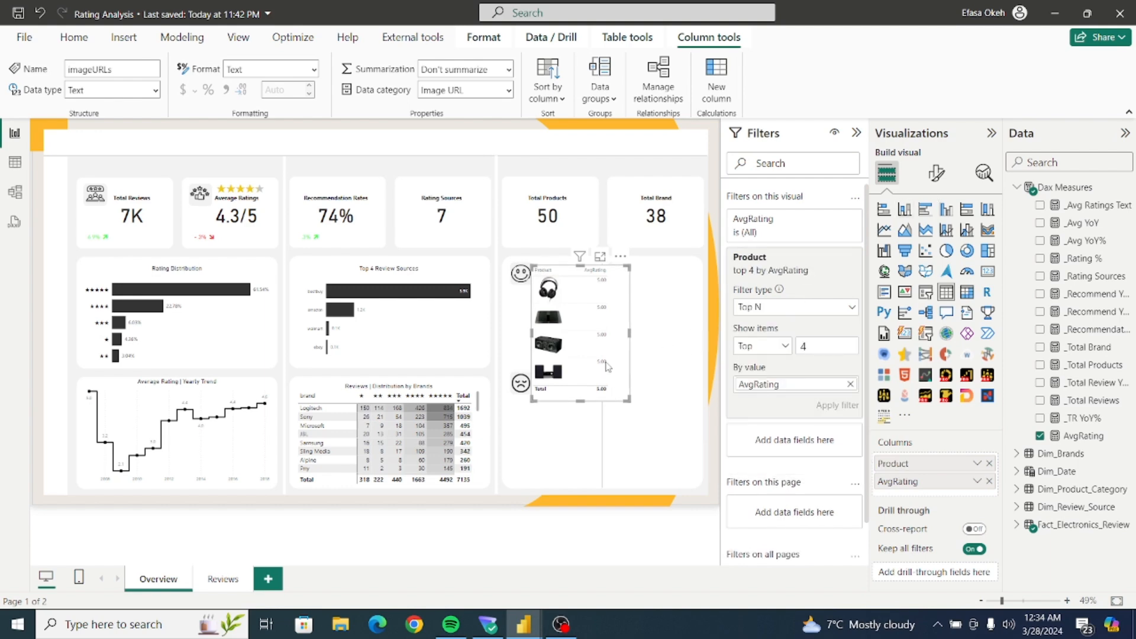
Turn off the totals row of the product image table and shorten the table to its last product row.
{"action": "left_click", "coordinate": [936, 173]}
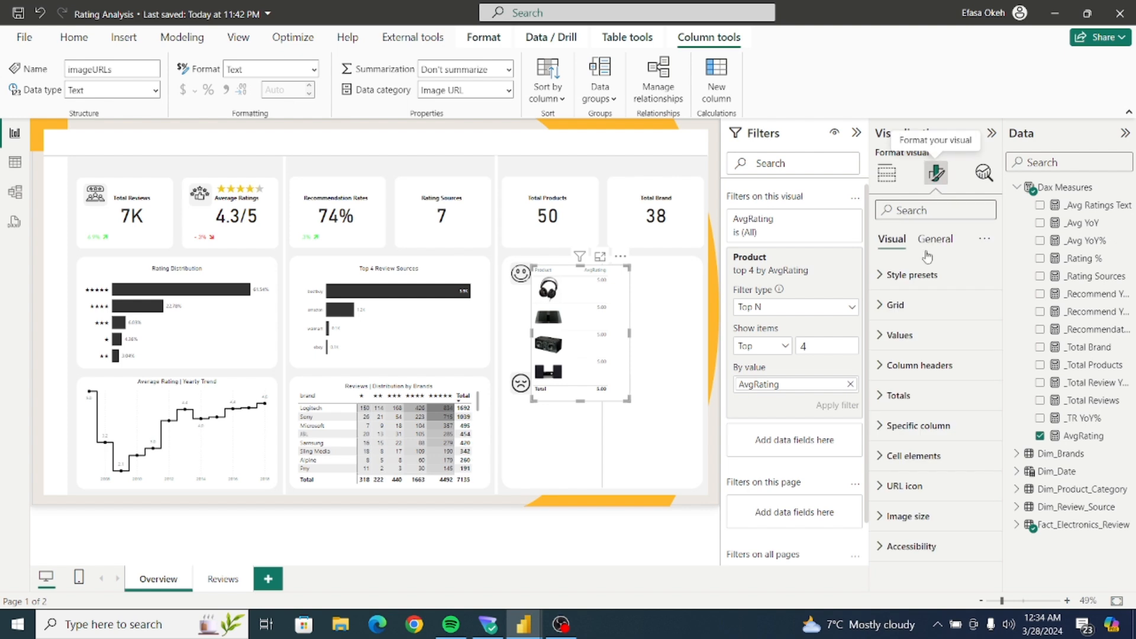
{"action": "left_click", "coordinate": [910, 395]}
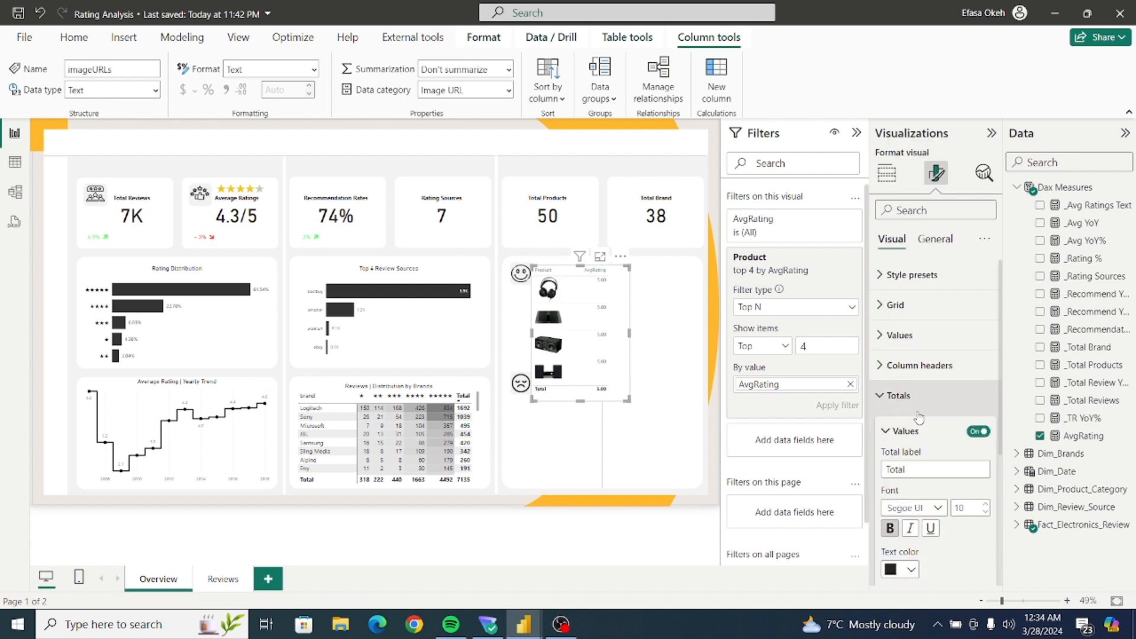
{"action": "left_click", "coordinate": [977, 433]}
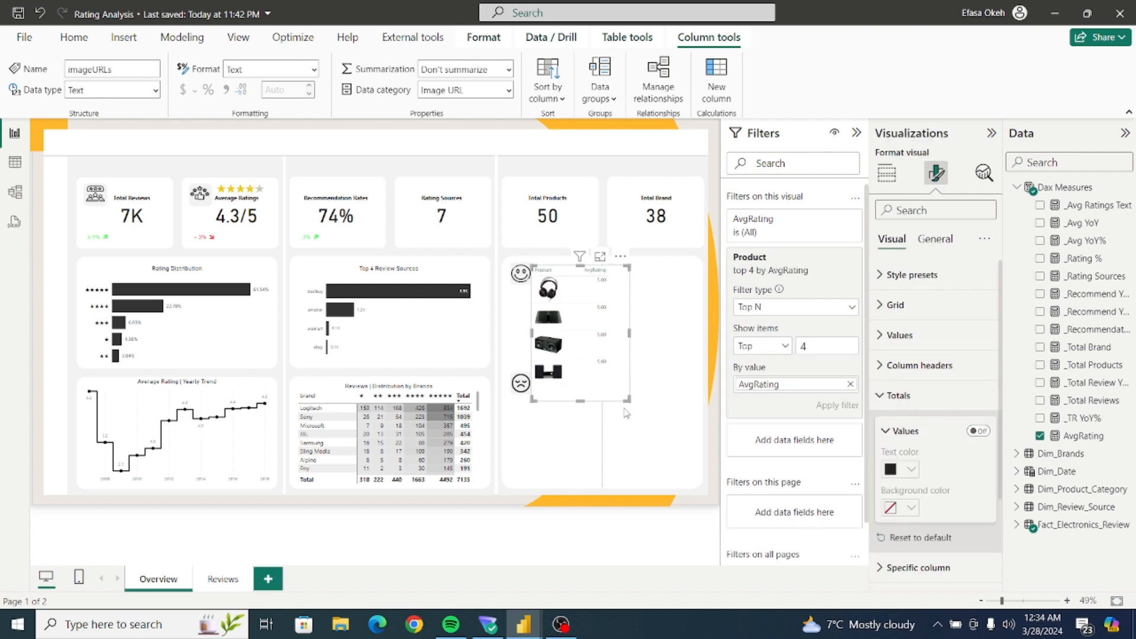
{"action": "left_click_drag", "start_coordinate": [622, 393], "coordinate": [620, 383]}
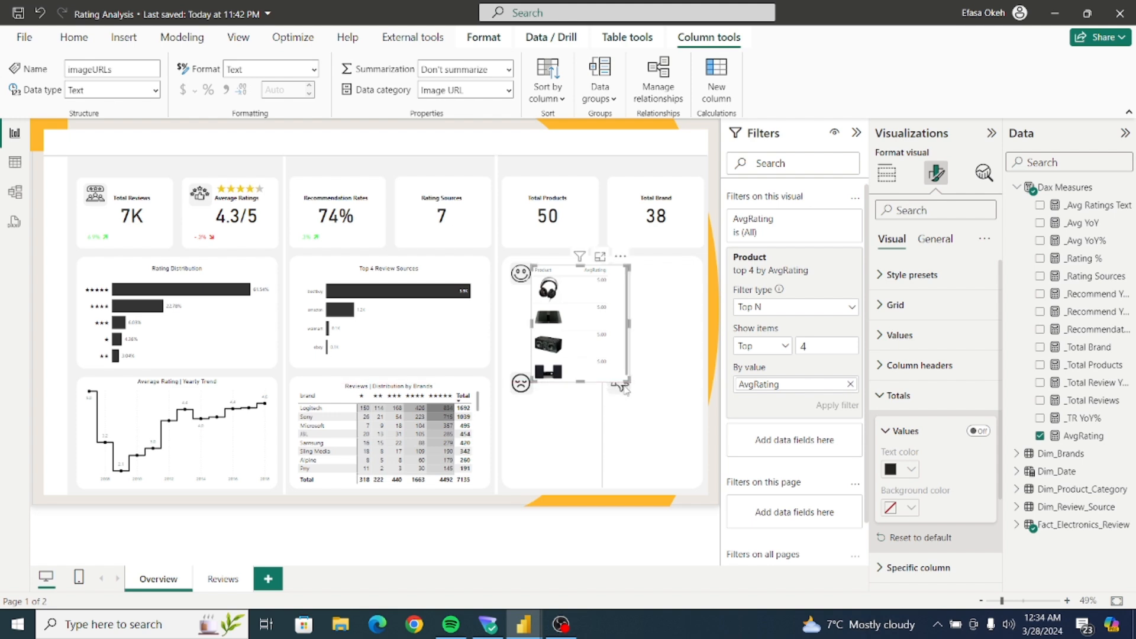
Turn off the product image table's background and extend its lower edge slightly past the last product row.
{"action": "left_click", "coordinate": [932, 239]}
{"action": "left_click", "coordinate": [915, 347]}
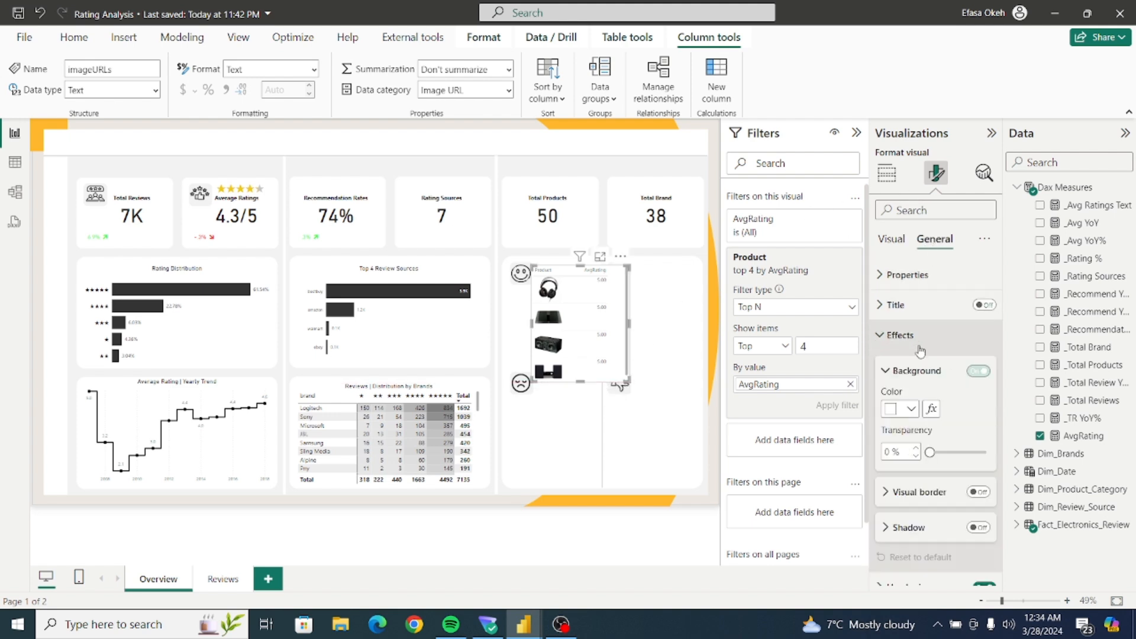
{"action": "left_click", "coordinate": [977, 373]}
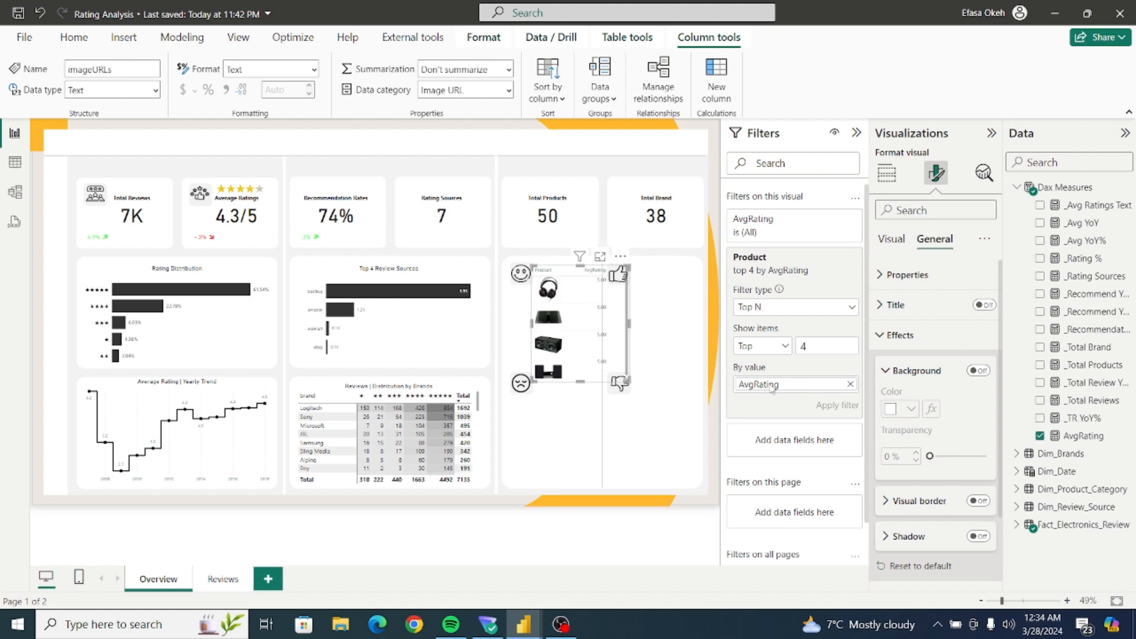
{"action": "left_click_drag", "start_coordinate": [620, 382], "coordinate": [621, 391]}
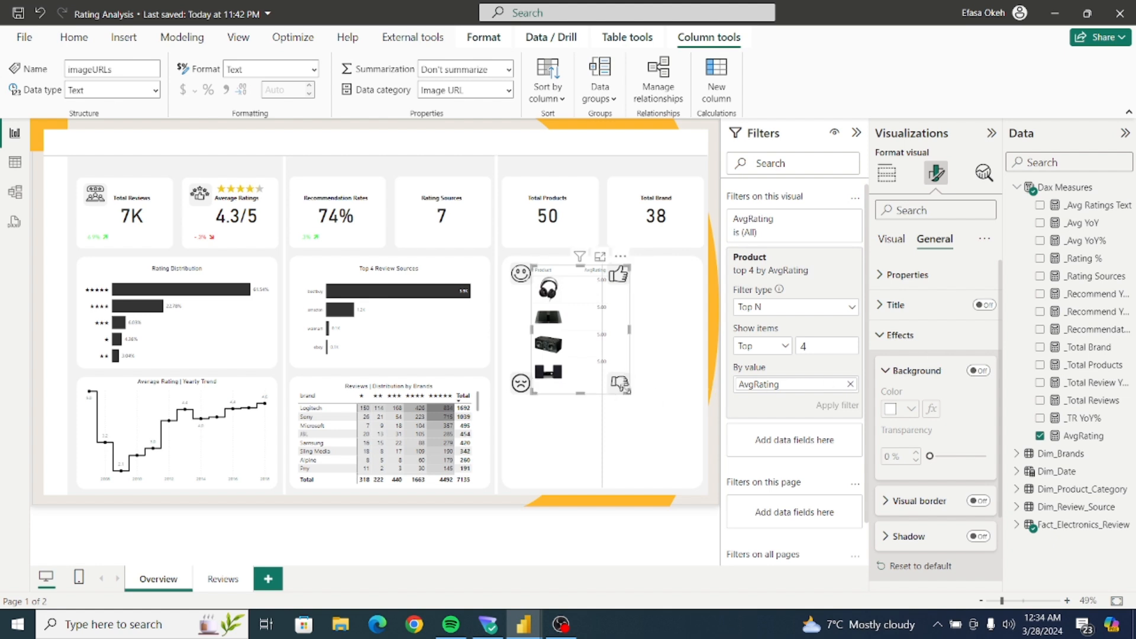
{"action": "left_click", "coordinate": [899, 335]}
Set the table's image size to 65 px high and 65 px wide.
{"action": "left_click", "coordinate": [891, 238]}
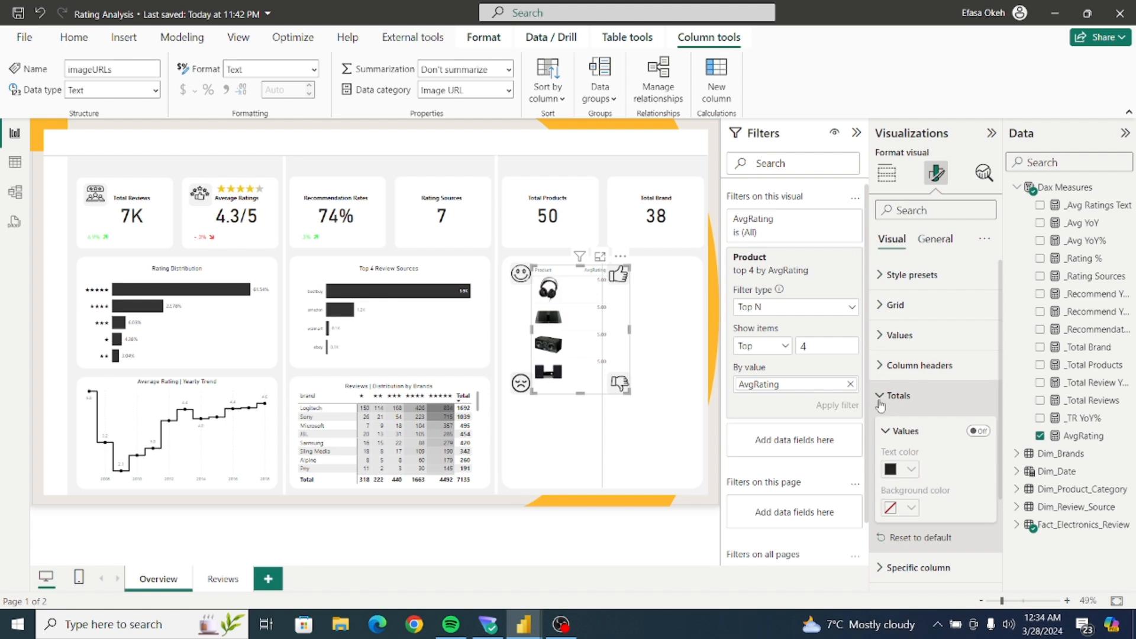
{"action": "left_click", "coordinate": [986, 394]}
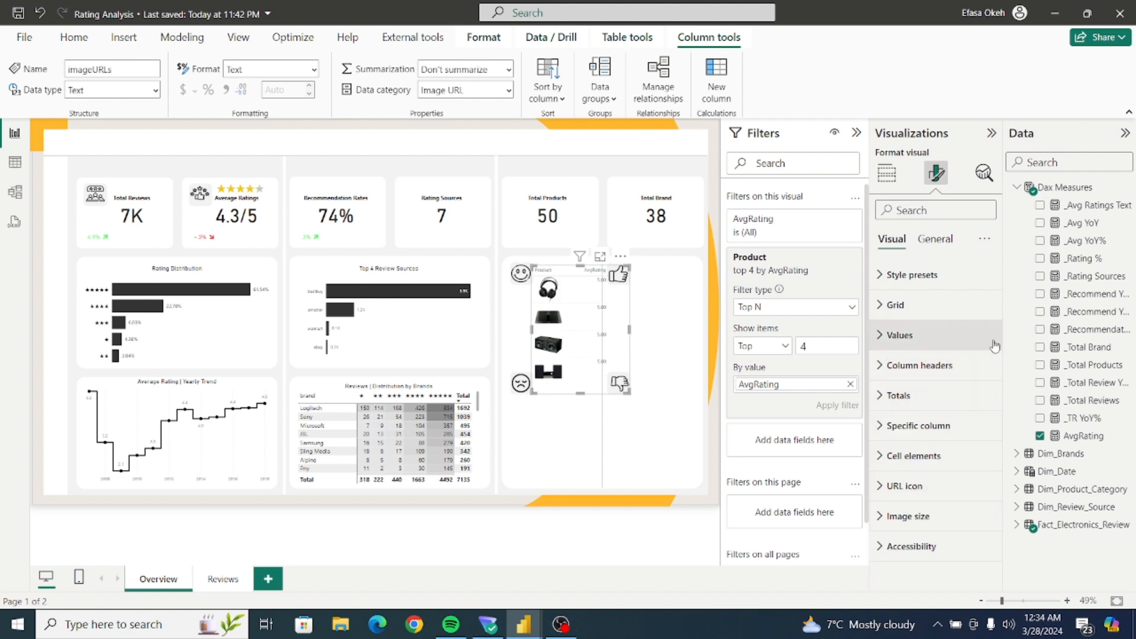
{"action": "left_click", "coordinate": [887, 517]}
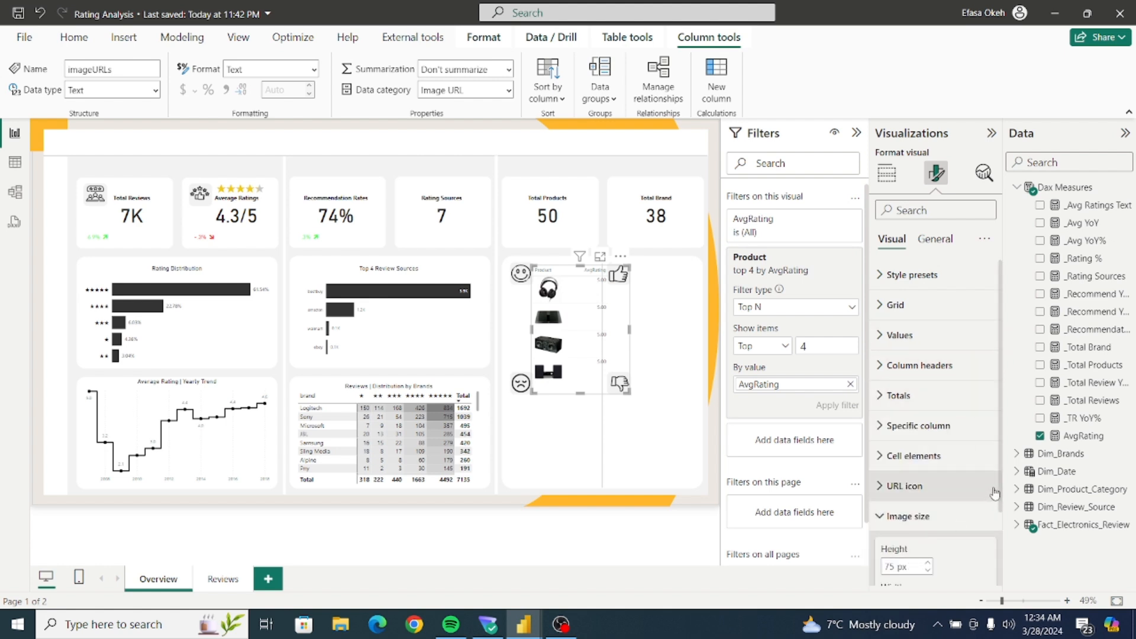
{"action": "left_click_drag", "start_coordinate": [1001, 488], "coordinate": [999, 552]}
{"action": "left_click", "coordinate": [928, 489]}
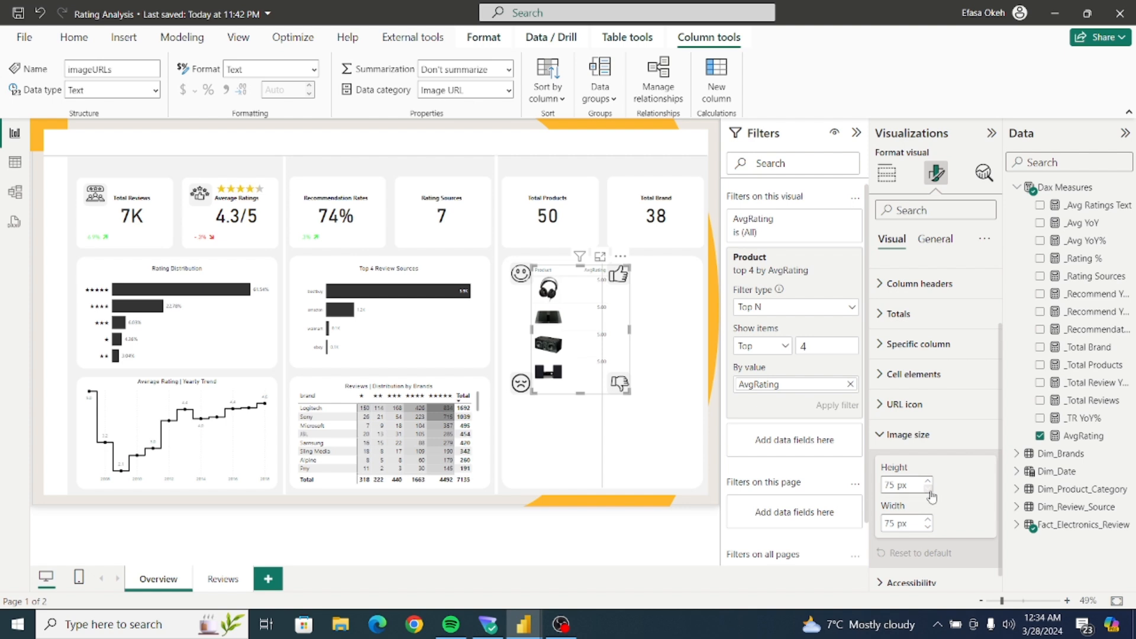
{"action": "left_click", "coordinate": [928, 489]}
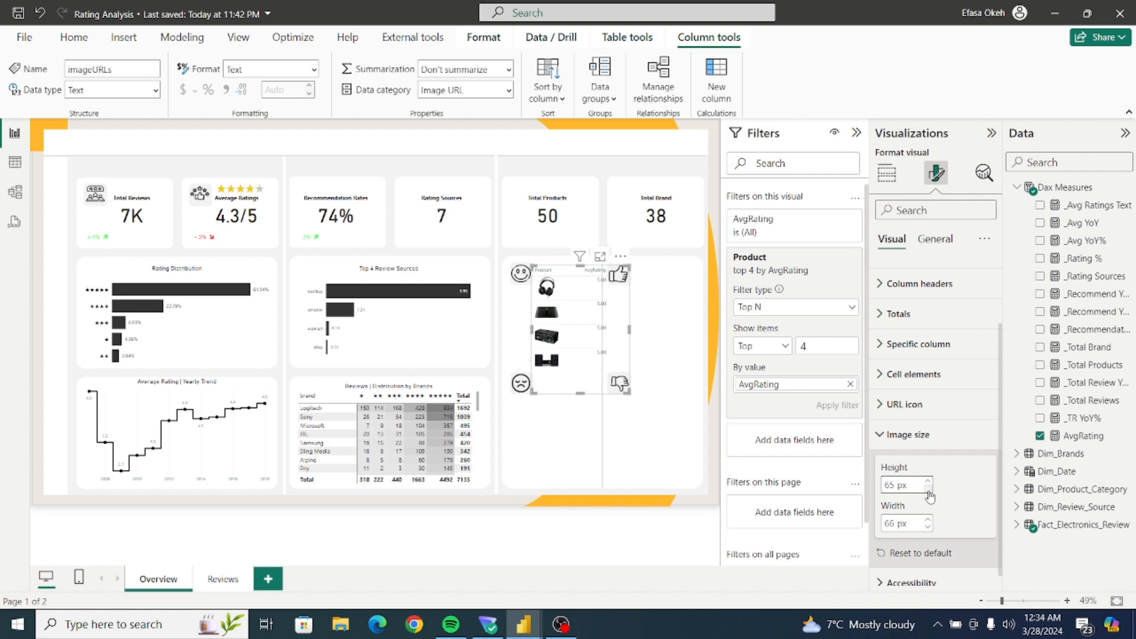
{"action": "left_click", "coordinate": [928, 528]}
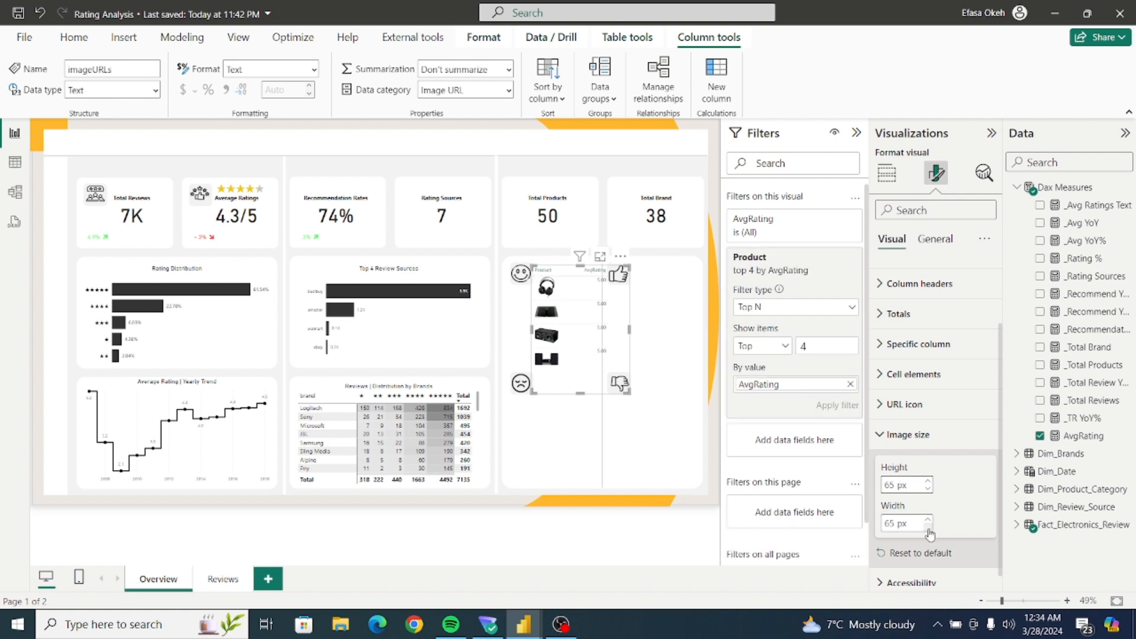
{"action": "left_click", "coordinate": [928, 528]}
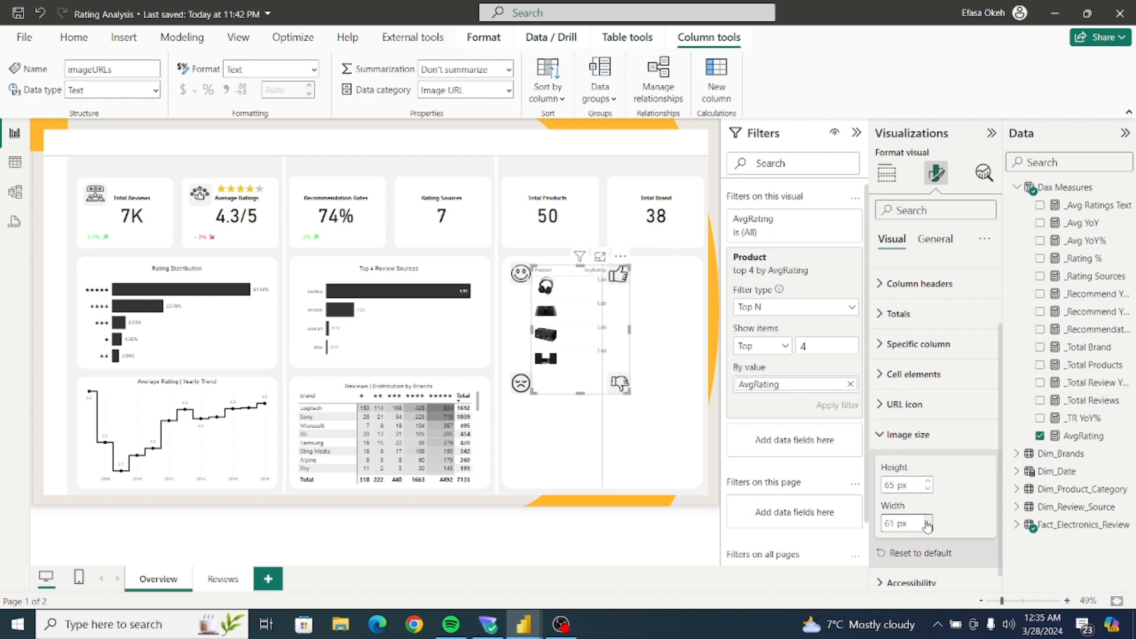
{"action": "left_click", "coordinate": [927, 521]}
{"action": "left_click", "coordinate": [928, 521]}
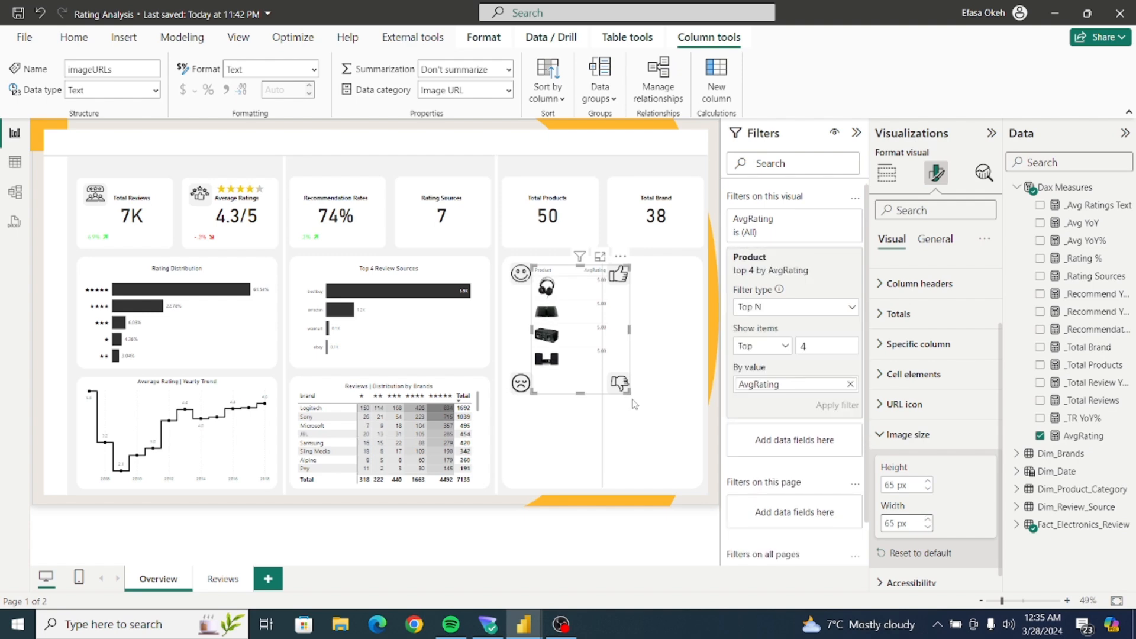
Shrink the table around its four rows, narrow the Product column, and move the table just below the smiley icon.
{"action": "left_click_drag", "start_coordinate": [628, 393], "coordinate": [604, 380]}
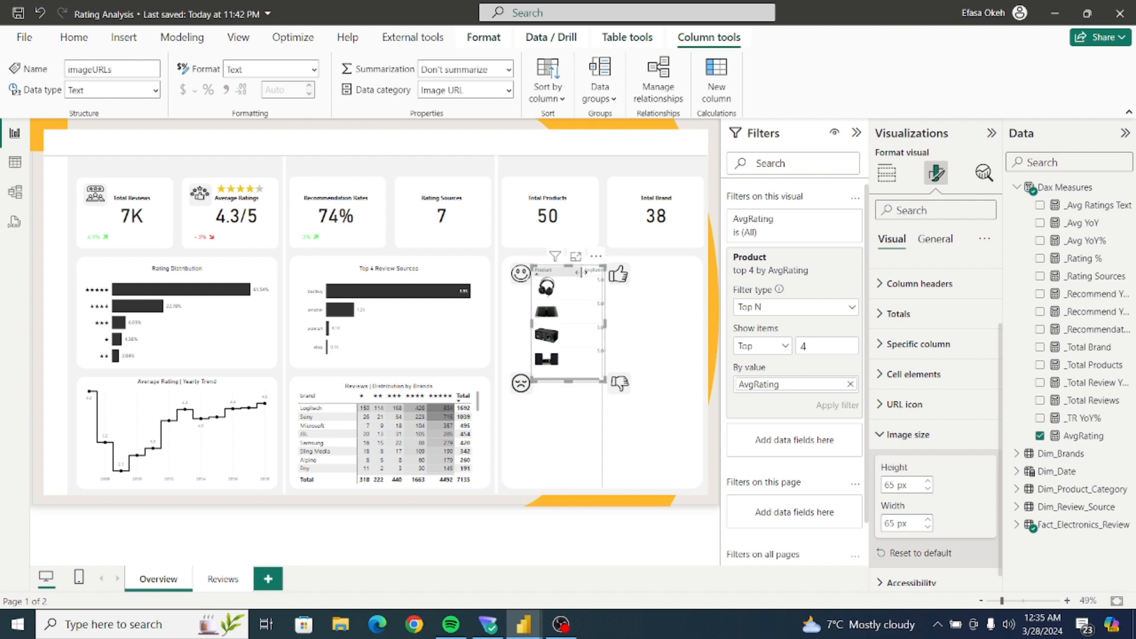
{"action": "left_click_drag", "start_coordinate": [584, 272], "coordinate": [571, 278]}
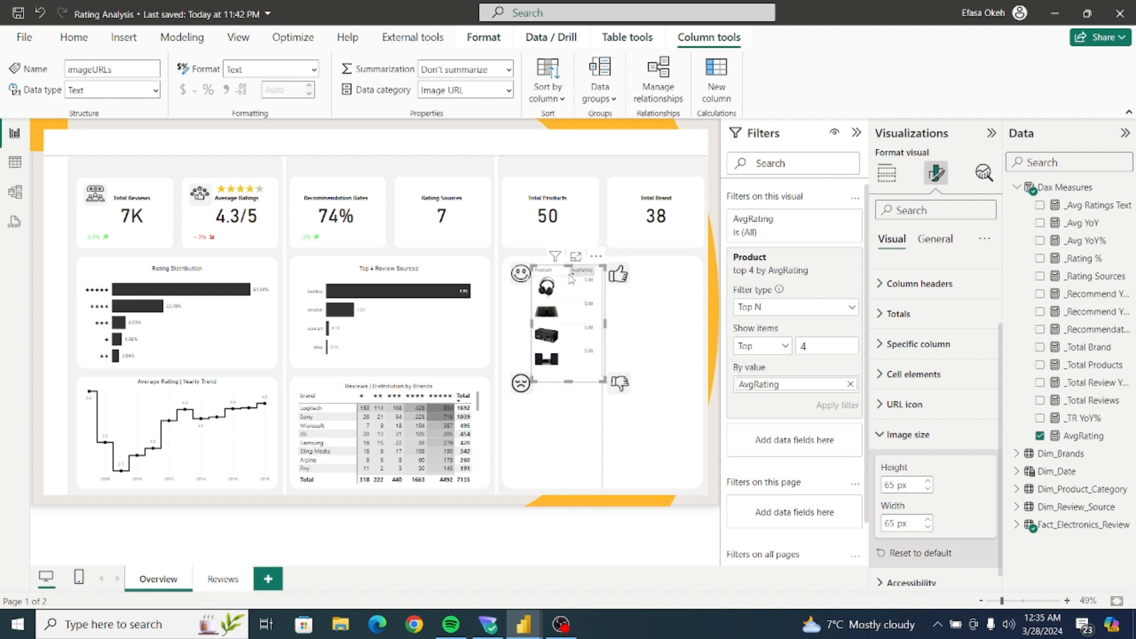
{"action": "left_click_drag", "start_coordinate": [568, 382], "coordinate": [568, 378]}
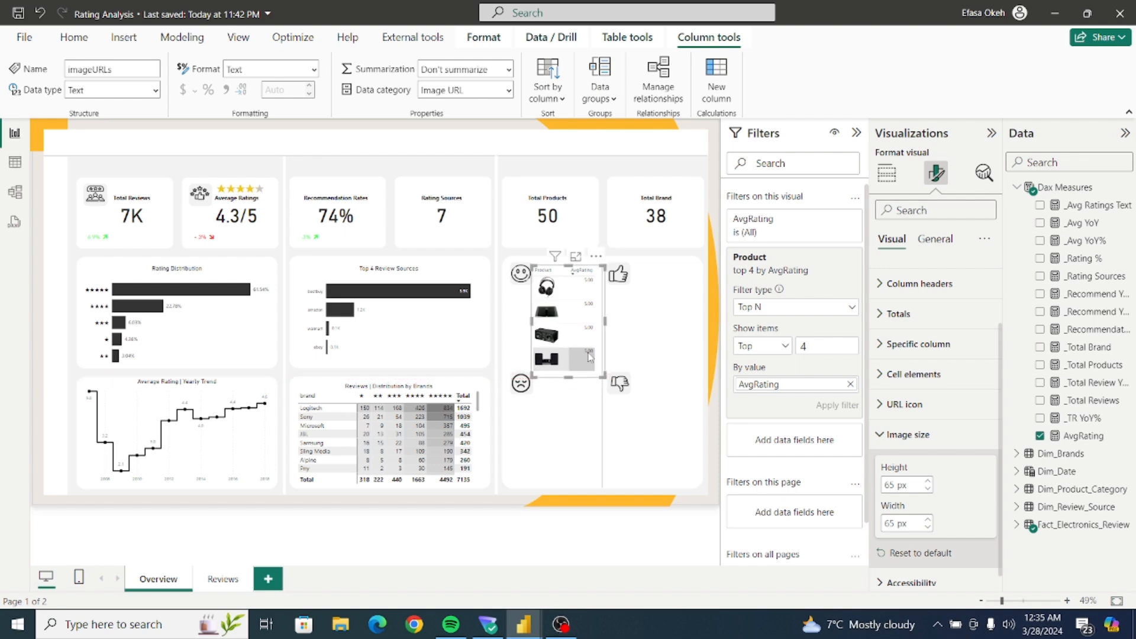
{"action": "left_click_drag", "start_coordinate": [595, 262], "coordinate": [587, 284]}
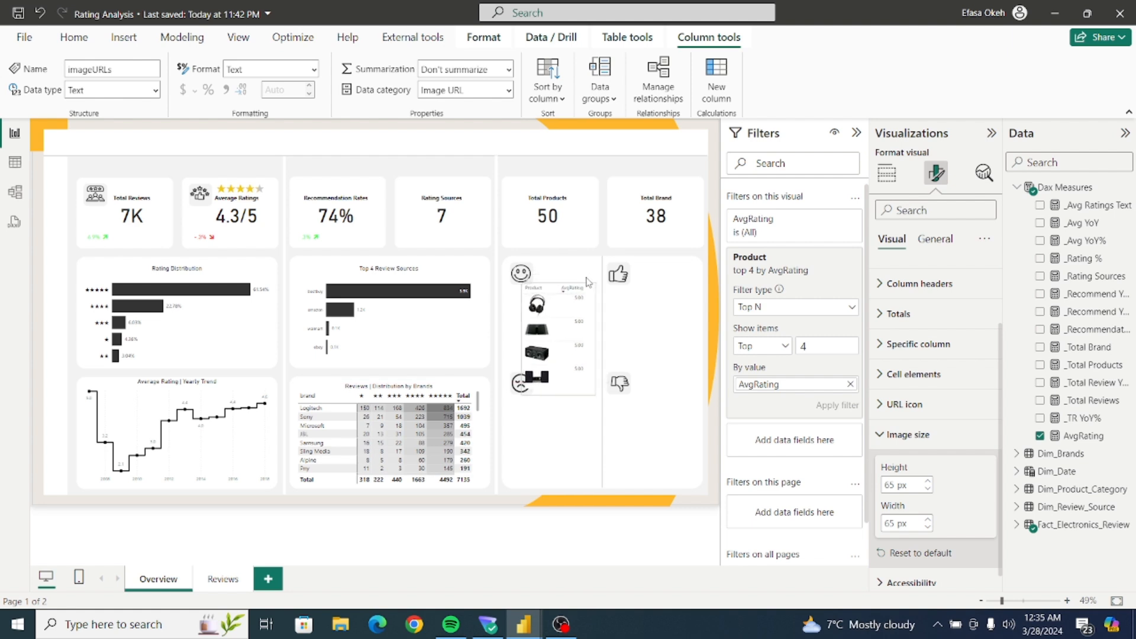
Reduce the table's product images to 50 px high and 50 px wide.
{"action": "left_click", "coordinate": [927, 489]}
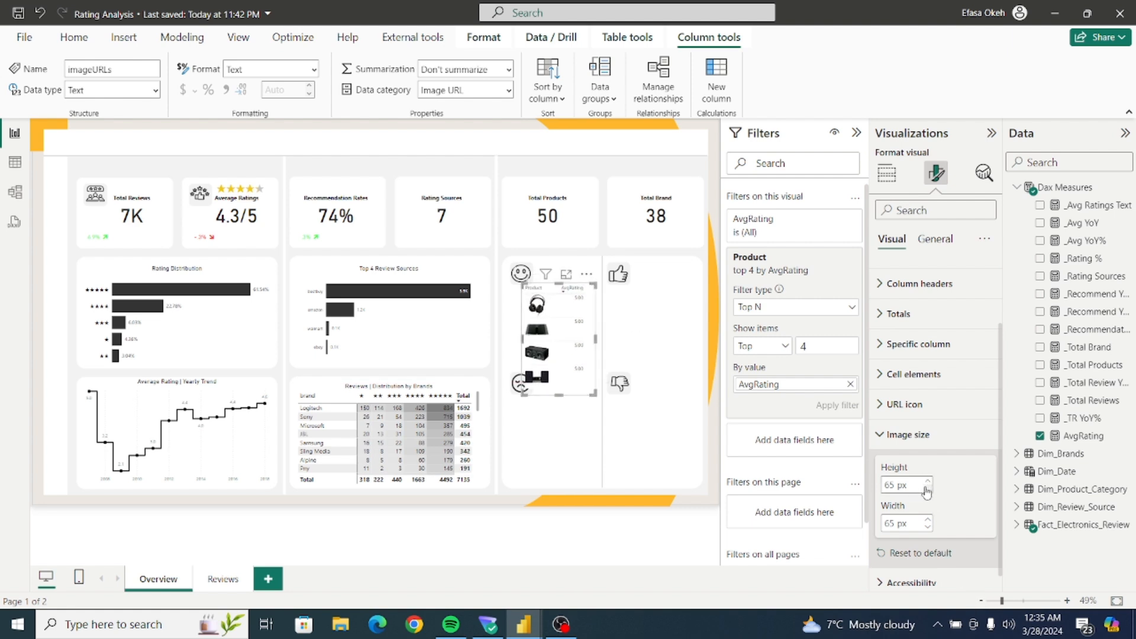
{"action": "left_click", "coordinate": [928, 489]}
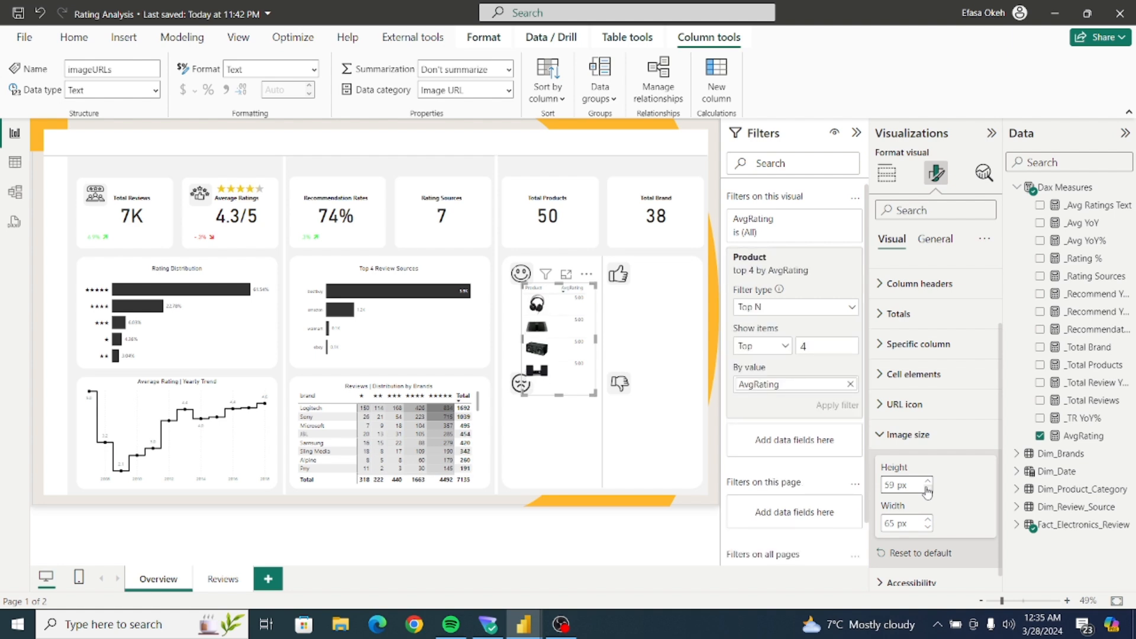
{"action": "left_click", "coordinate": [927, 489]}
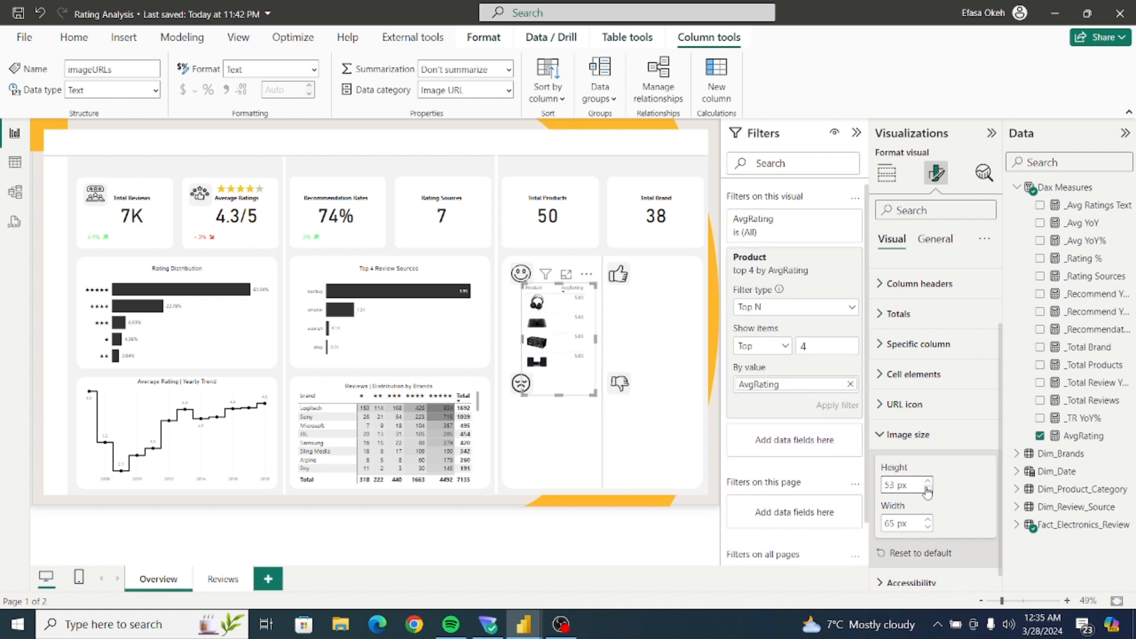
{"action": "left_click", "coordinate": [927, 490]}
{"action": "left_click", "coordinate": [927, 489]}
{"action": "left_click", "coordinate": [927, 530]}
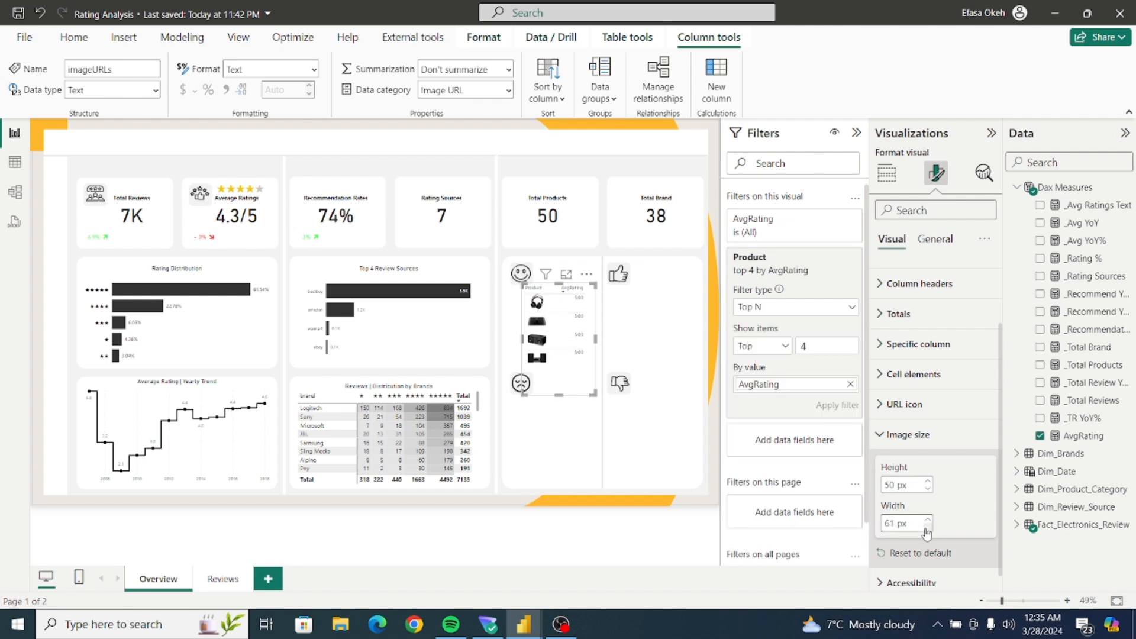
{"action": "left_click", "coordinate": [926, 531]}
{"action": "left_click", "coordinate": [926, 531]}
{"action": "left_click", "coordinate": [927, 531]}
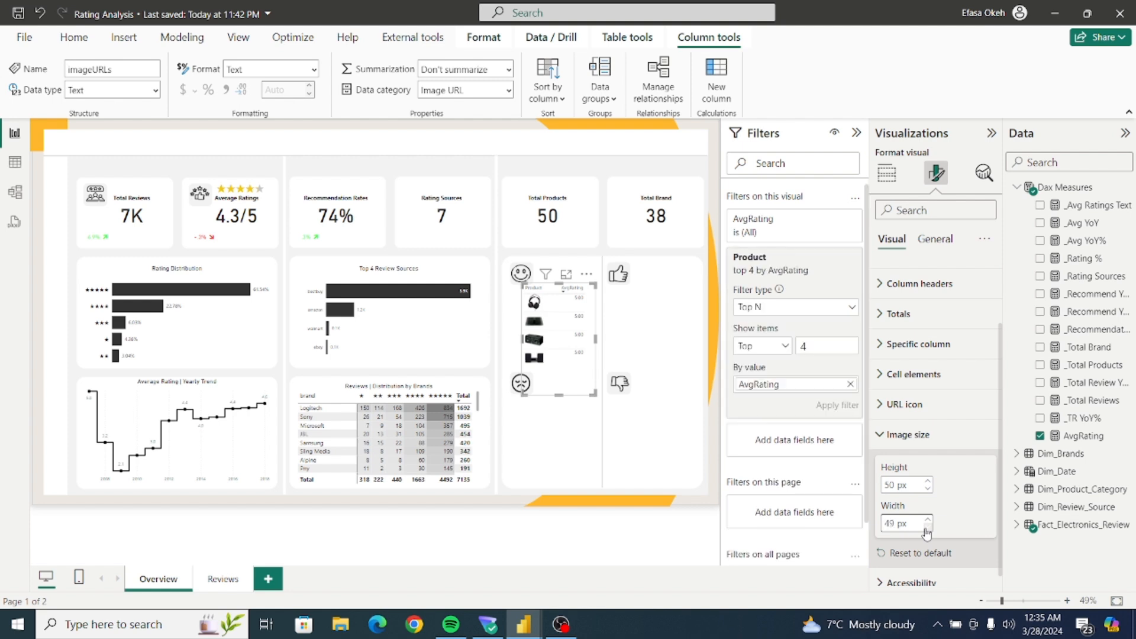
{"action": "left_click", "coordinate": [927, 520]}
Shorten the product image table and place it between the smiley and sad face icons.
{"action": "left_click_drag", "start_coordinate": [588, 389], "coordinate": [587, 356]}
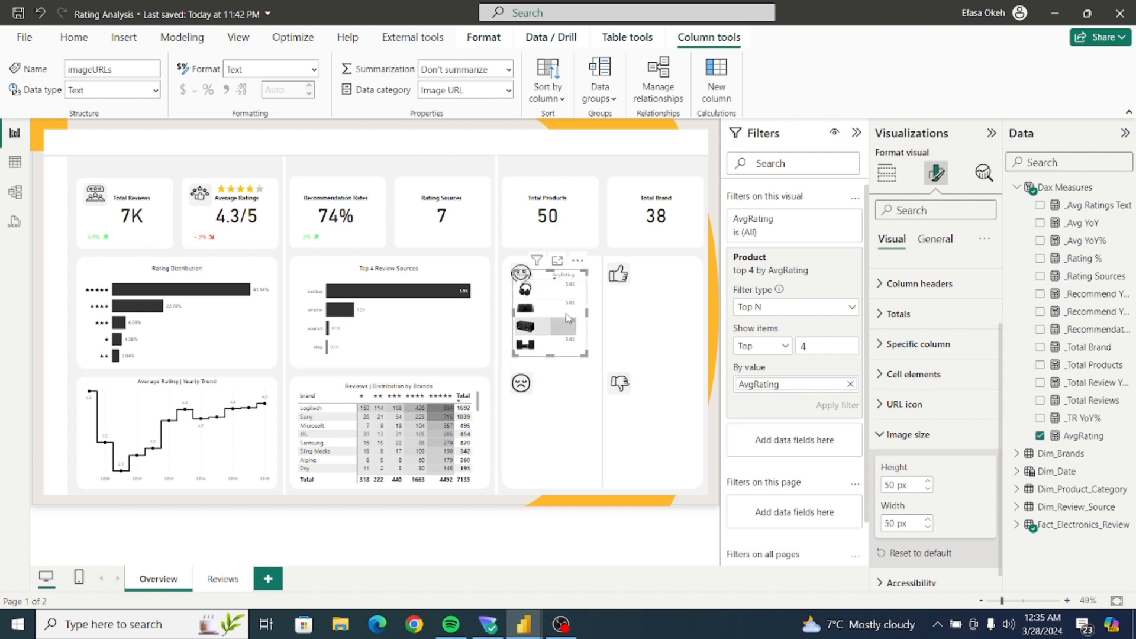
{"action": "left_click_drag", "start_coordinate": [580, 264], "coordinate": [585, 280]}
{"action": "left_click", "coordinate": [557, 400]}
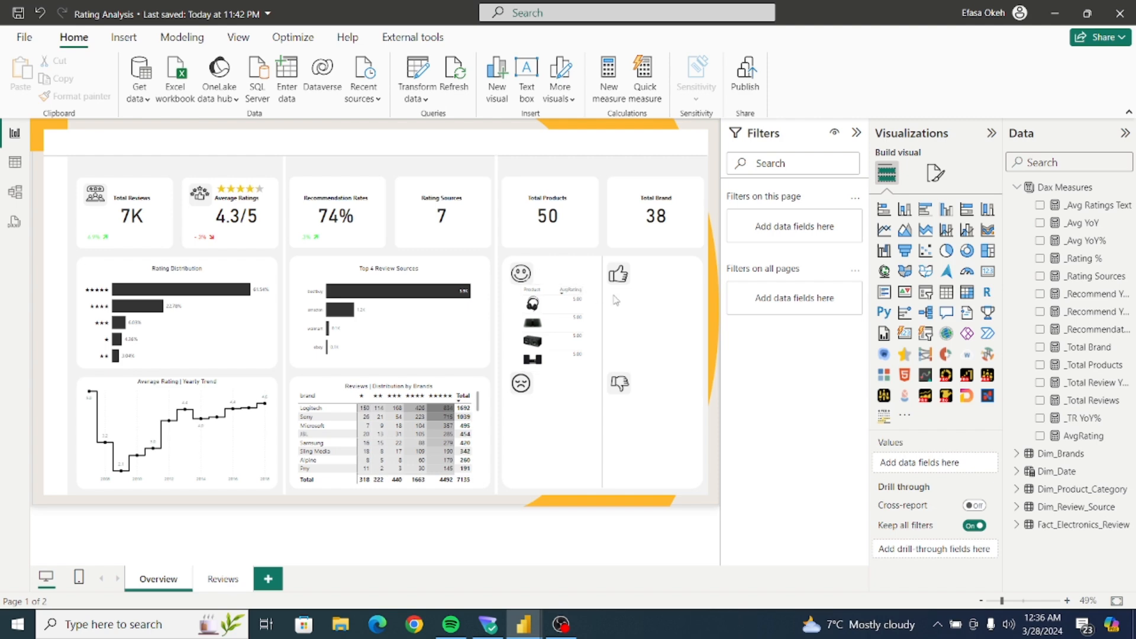
Duplicate the top 4 product image table on the Overview page.
{"action": "mouse_move", "coordinate": [544, 277]}
{"action": "left_click", "coordinate": [589, 369]}
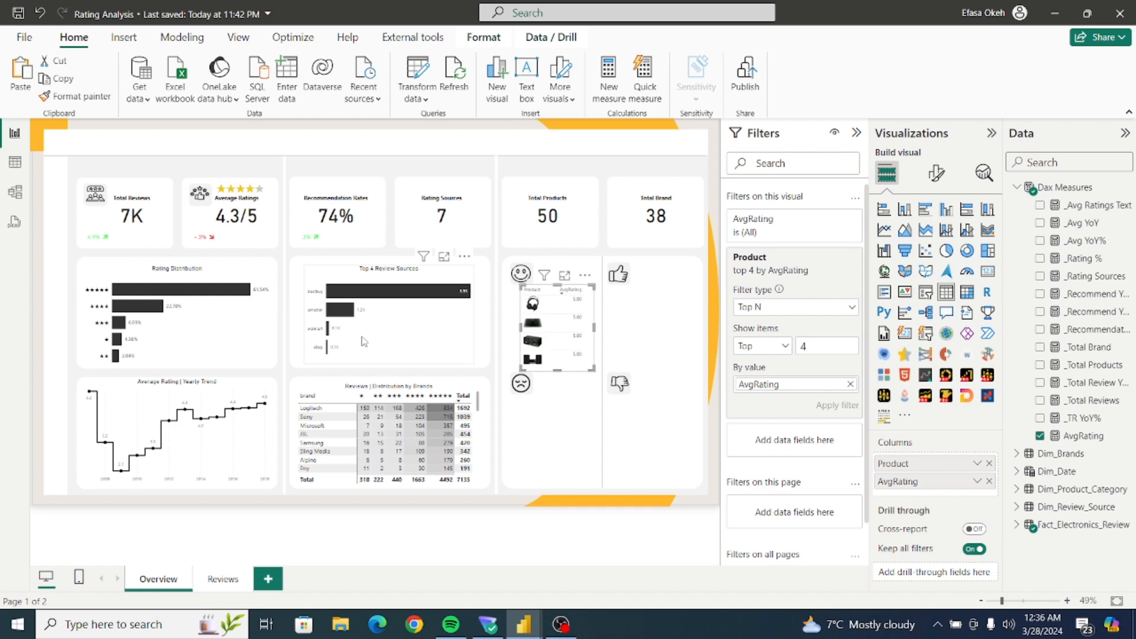
{"action": "key", "text": "ctrl+v"}
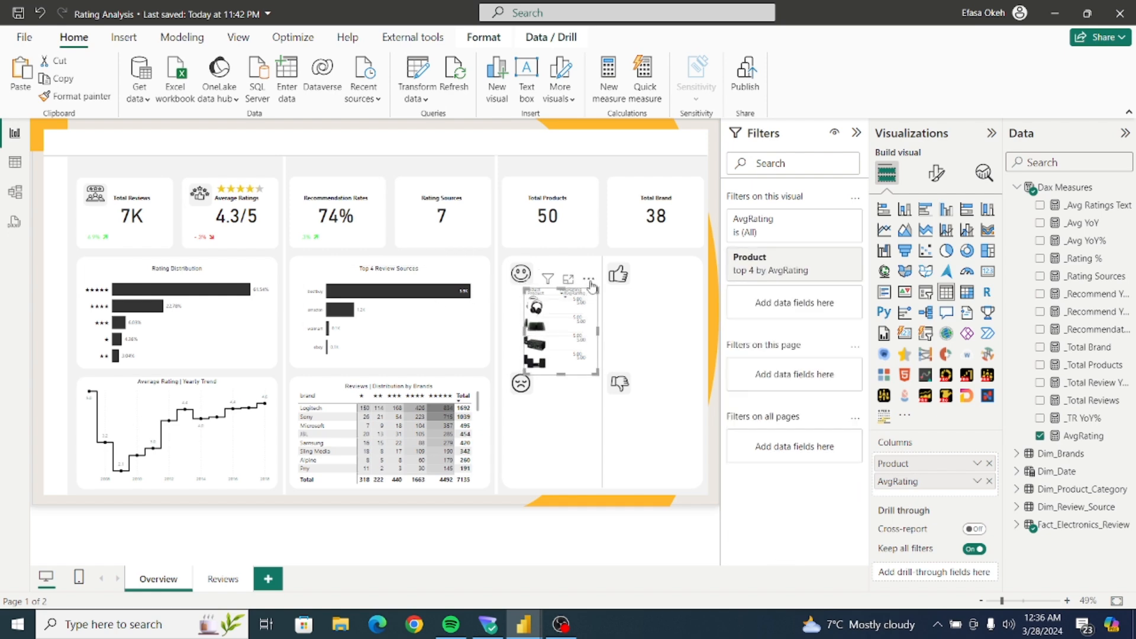
Move the duplicated table below the sad face icon and filter its products to the bottom 4 by AvgRating.
{"action": "left_click_drag", "start_coordinate": [592, 286], "coordinate": [591, 391]}
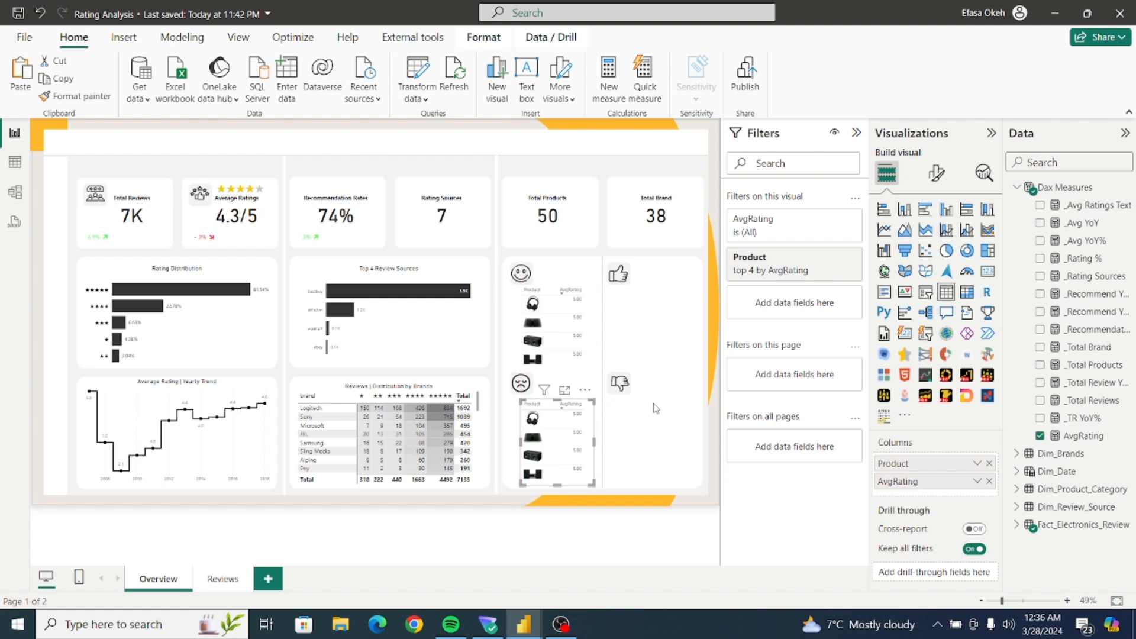
{"action": "left_click", "coordinate": [833, 258]}
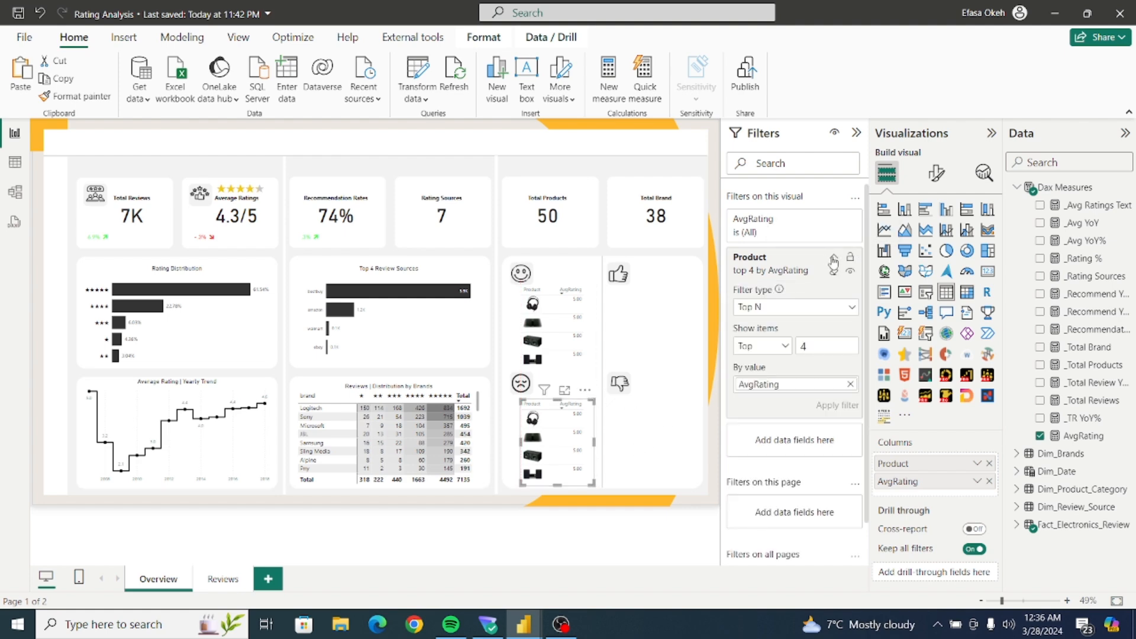
{"action": "left_click", "coordinate": [759, 353]}
{"action": "left_click", "coordinate": [763, 385]}
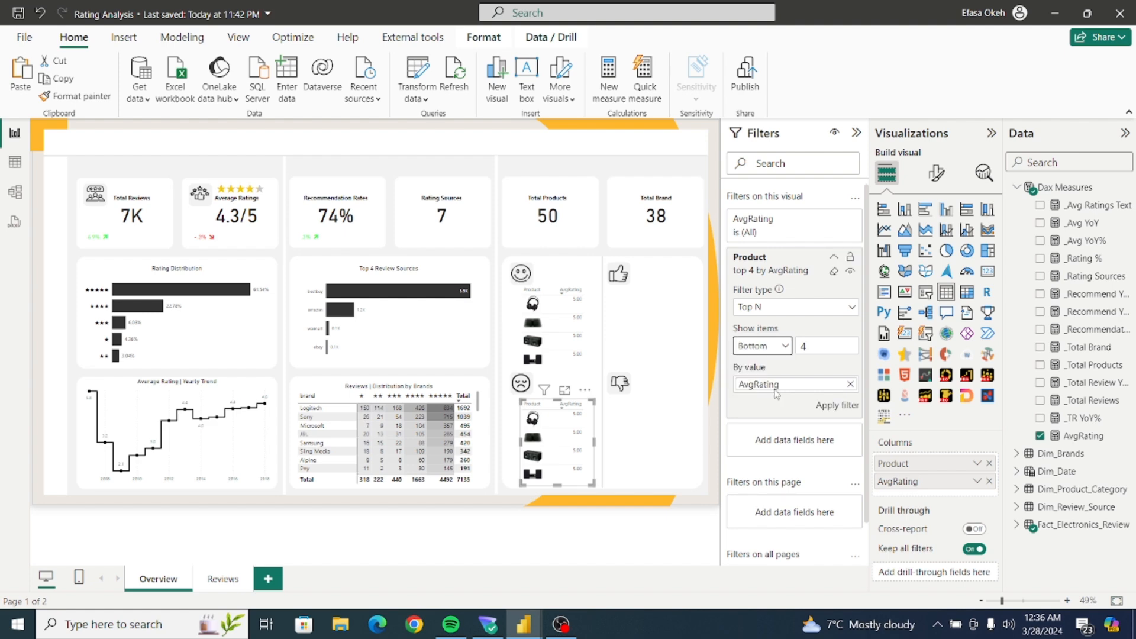
{"action": "left_click", "coordinate": [831, 406]}
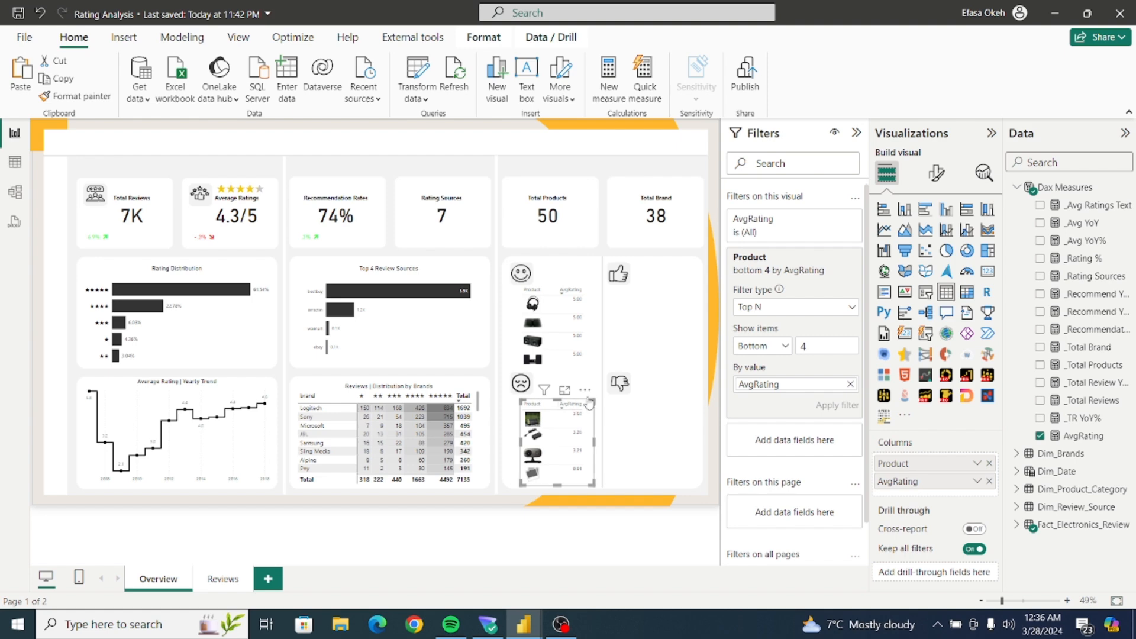
{"action": "left_click", "coordinate": [627, 427]}
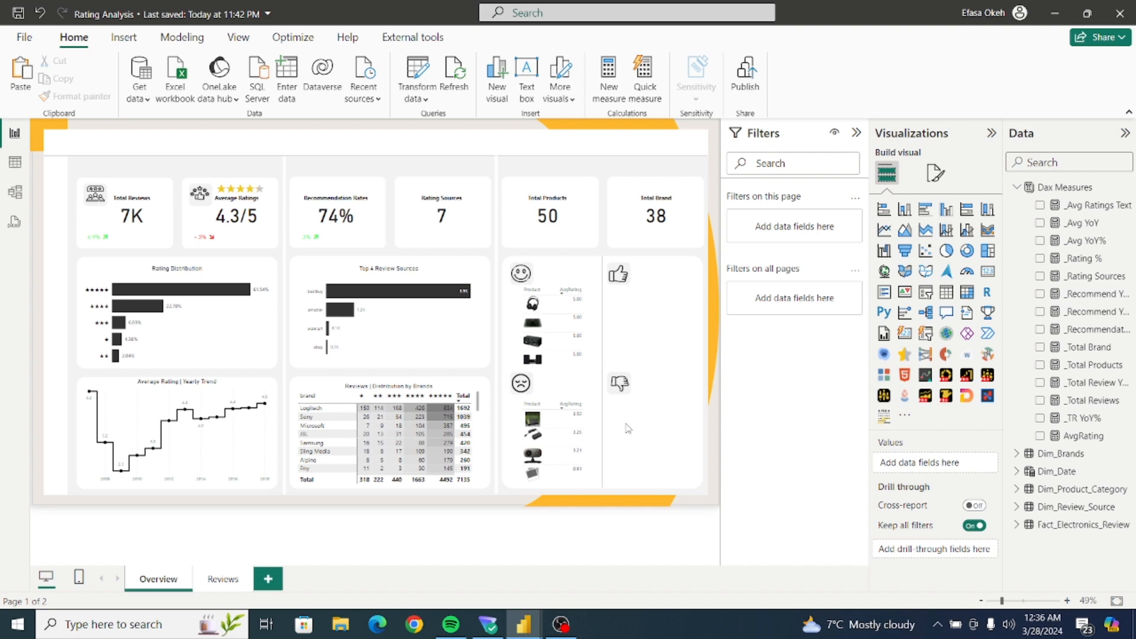
Duplicate the top 4 product table under the smiley and place the copy below the thumbs-up icon.
{"action": "left_click", "coordinate": [590, 373]}
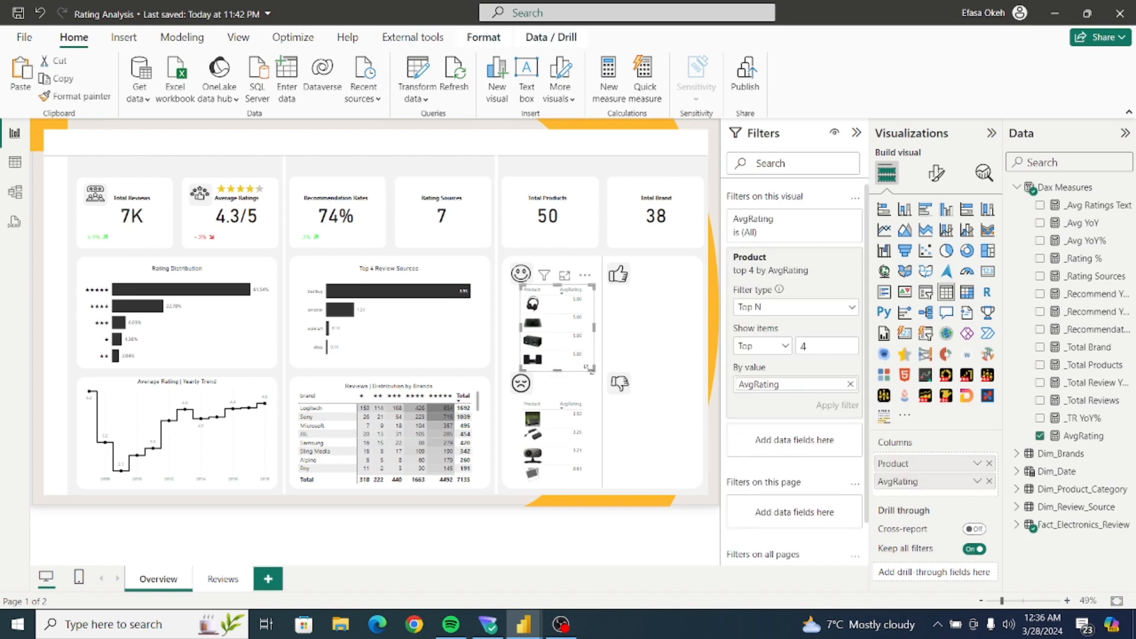
{"action": "key", "text": "ctrl+v"}
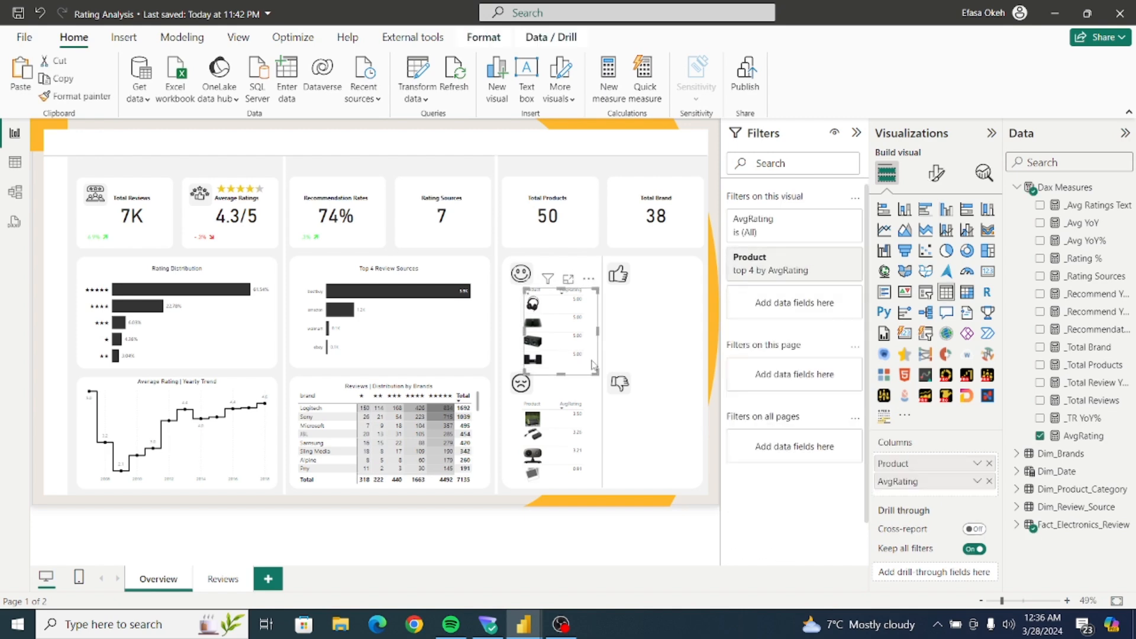
{"action": "left_click_drag", "start_coordinate": [587, 281], "coordinate": [683, 280]}
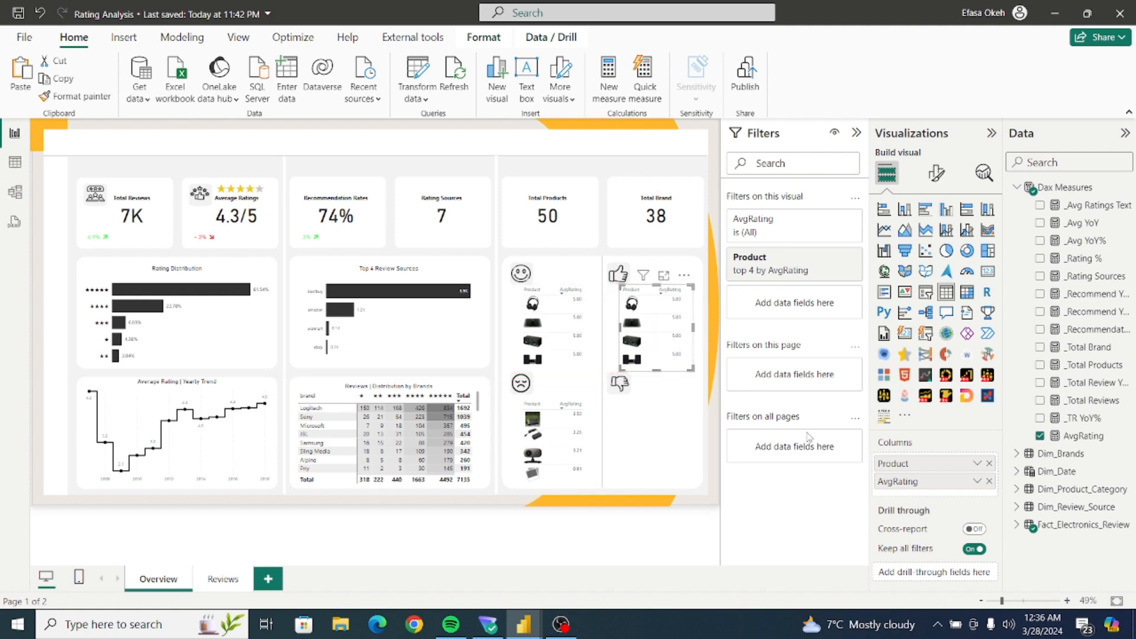
Replace AvgRating with the _Recommendation rates measure in the table below the thumbs-up icon.
{"action": "left_click", "coordinate": [990, 481]}
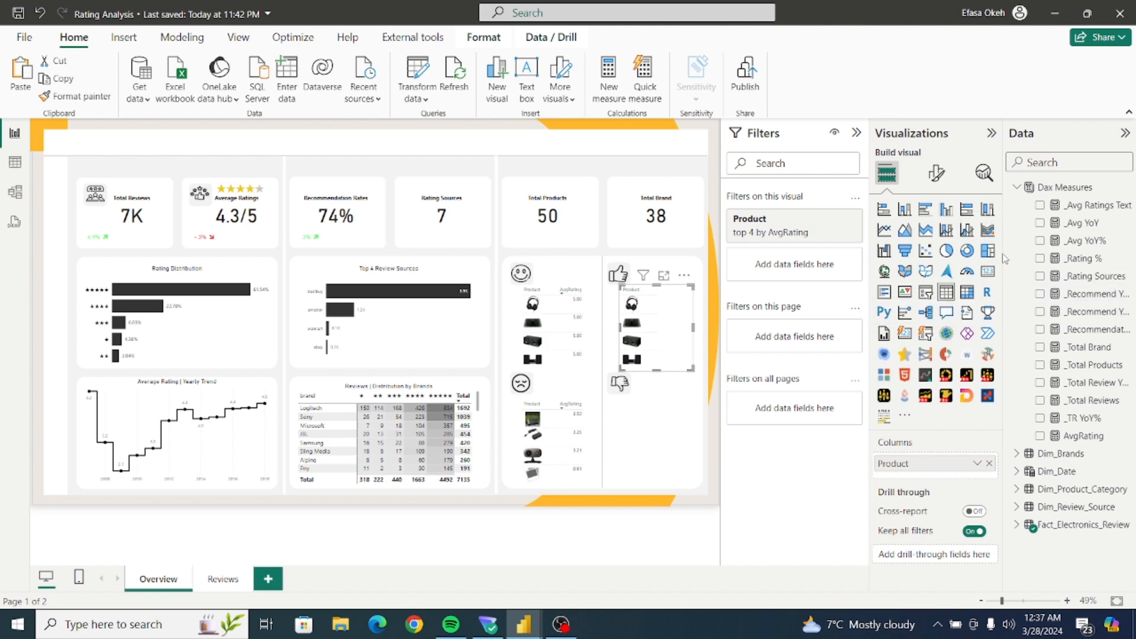
{"action": "left_click_drag", "start_coordinate": [1004, 253], "coordinate": [916, 253]}
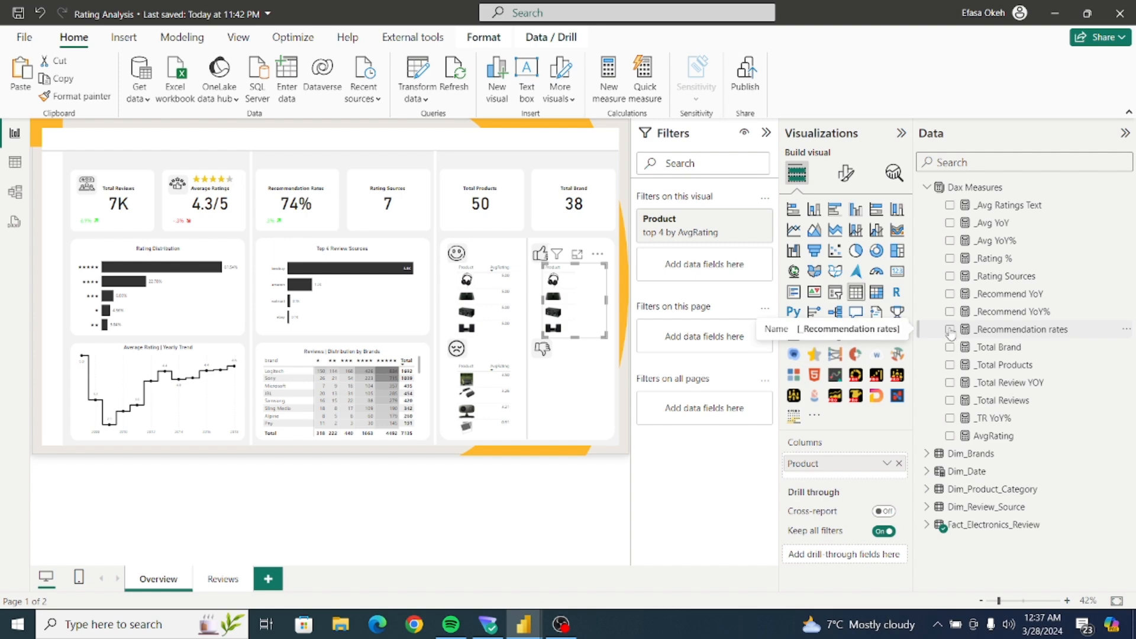
{"action": "left_click", "coordinate": [949, 329]}
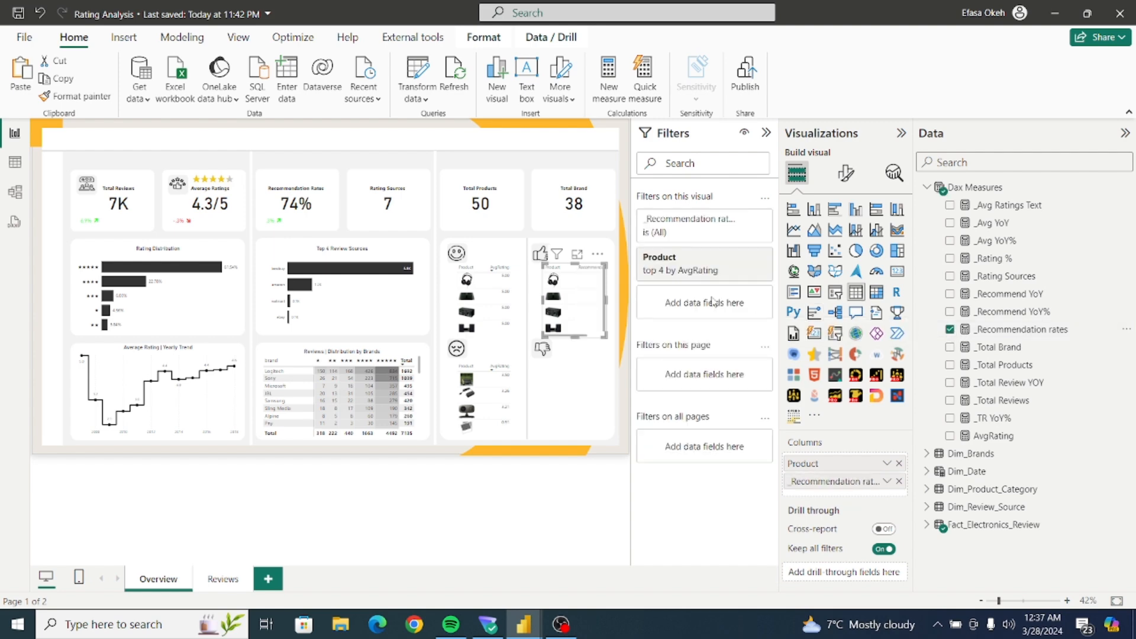
Widen the recommendation table and fit it within the card area around the thumbs-up icon.
{"action": "left_click_drag", "start_coordinate": [597, 259], "coordinate": [561, 250]}
{"action": "left_click_drag", "start_coordinate": [569, 326], "coordinate": [606, 336]}
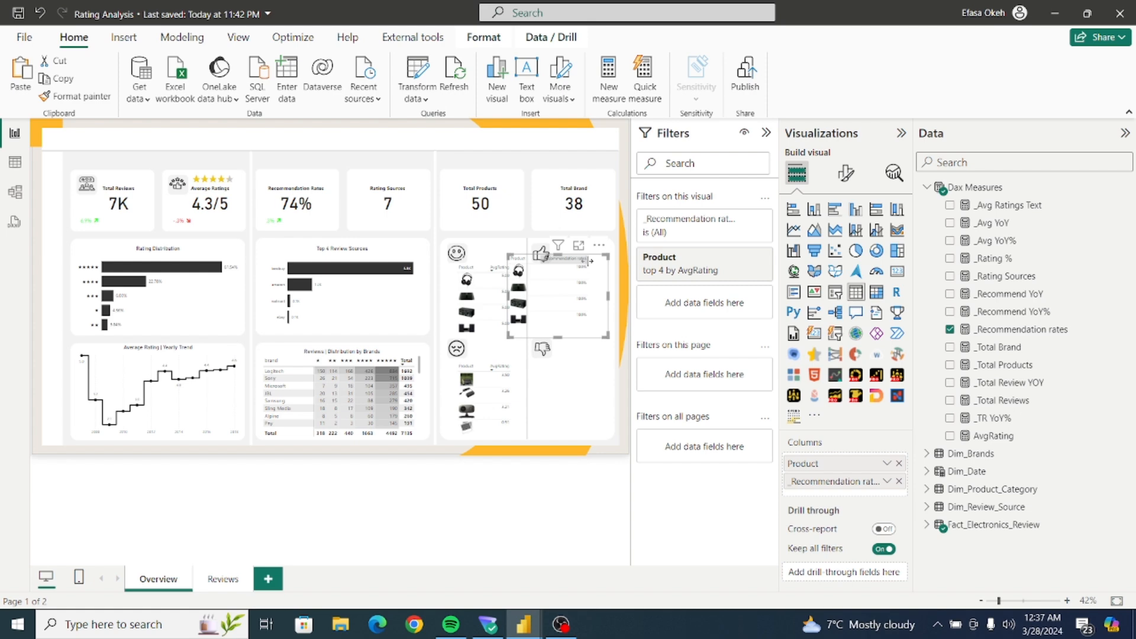
{"action": "left_click_drag", "start_coordinate": [590, 260], "coordinate": [590, 302]}
{"action": "left_click_drag", "start_coordinate": [581, 254], "coordinate": [610, 255]}
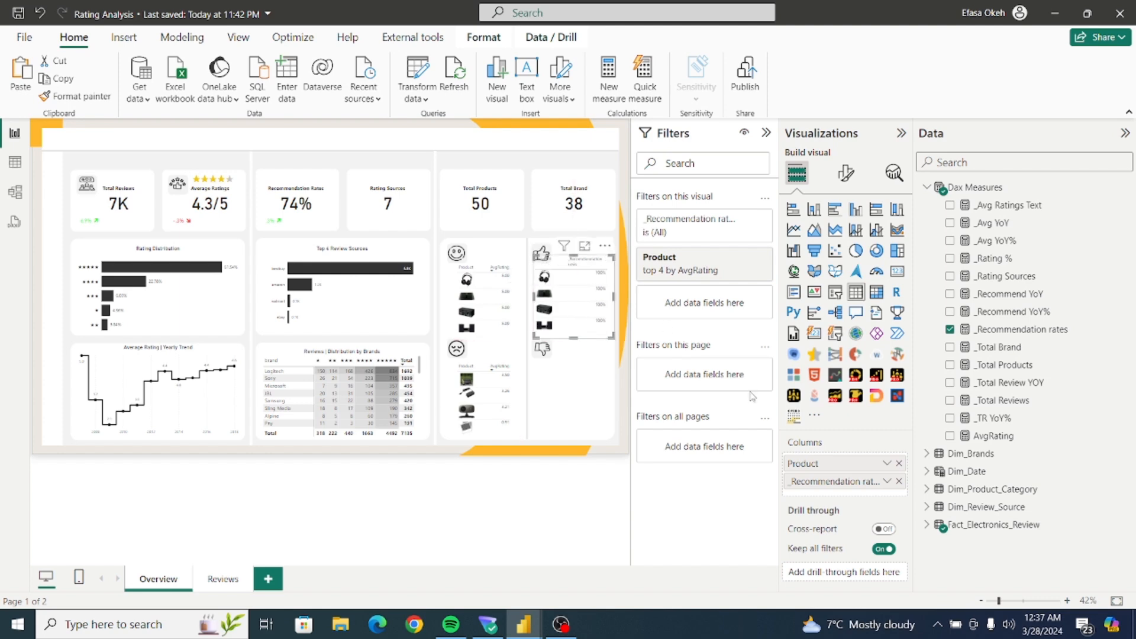
{"action": "double_click", "coordinate": [822, 482]}
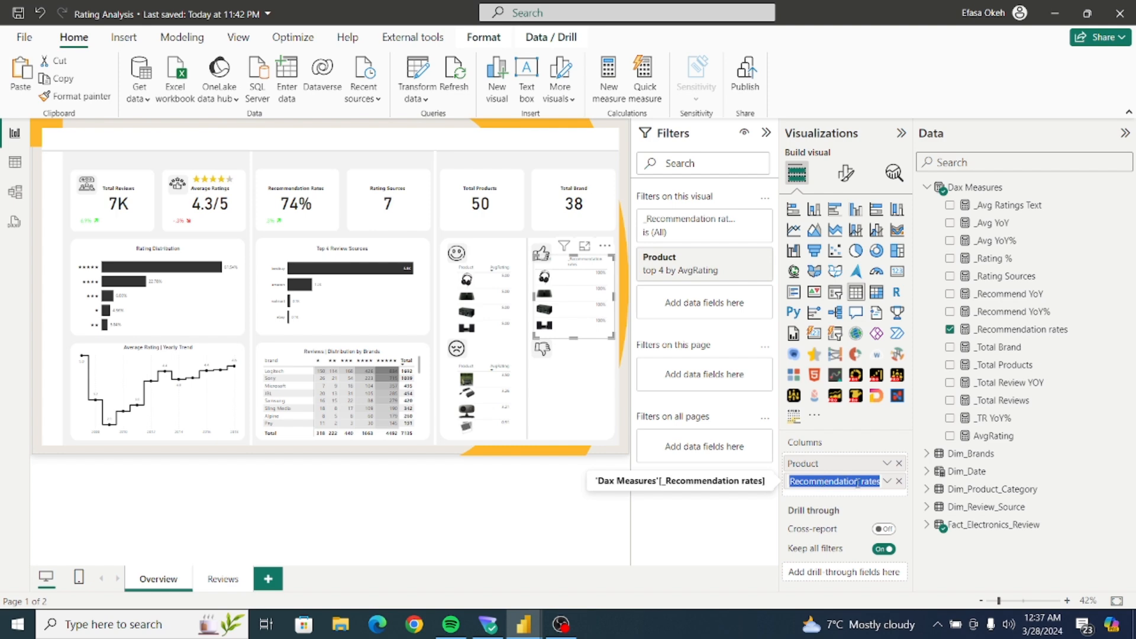
{"action": "left_click", "coordinate": [860, 483]}
{"action": "key", "text": "BackSpace"}
{"action": "key", "text": "BackSpace"}
{"action": "key", "text": "BackSpace"}
{"action": "key", "text": "BackSpace"}
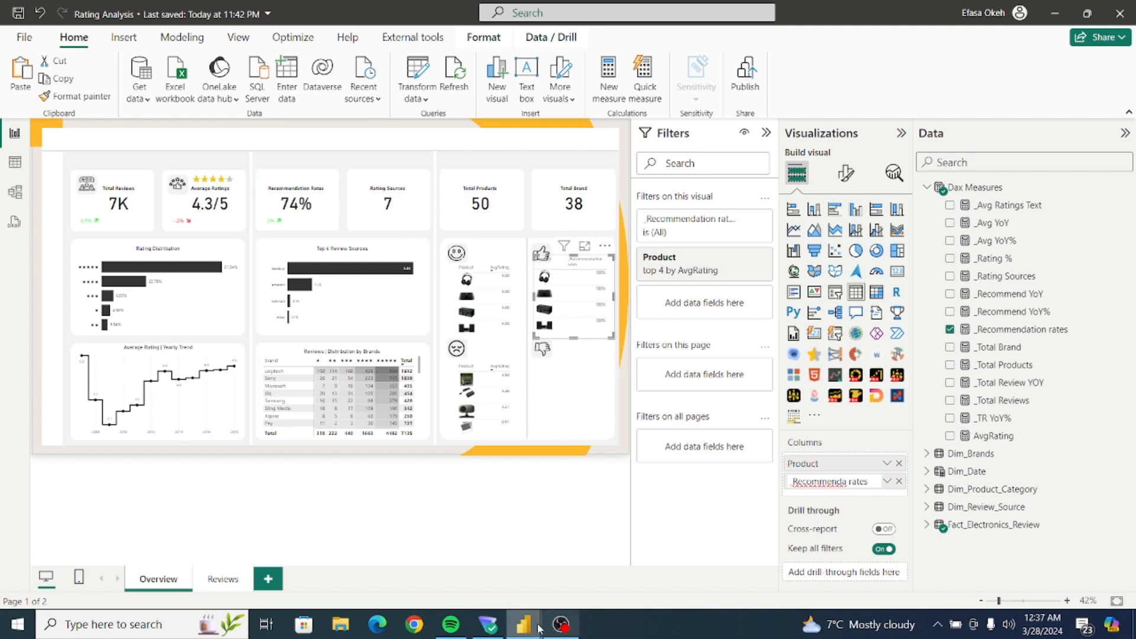
Check the table labels in the Electronics Rating report, return to Rating Analysis, and rename the recommendation rates column as Highly Recommend.
{"action": "mouse_move", "coordinate": [524, 624]}
{"action": "left_click", "coordinate": [452, 579]}
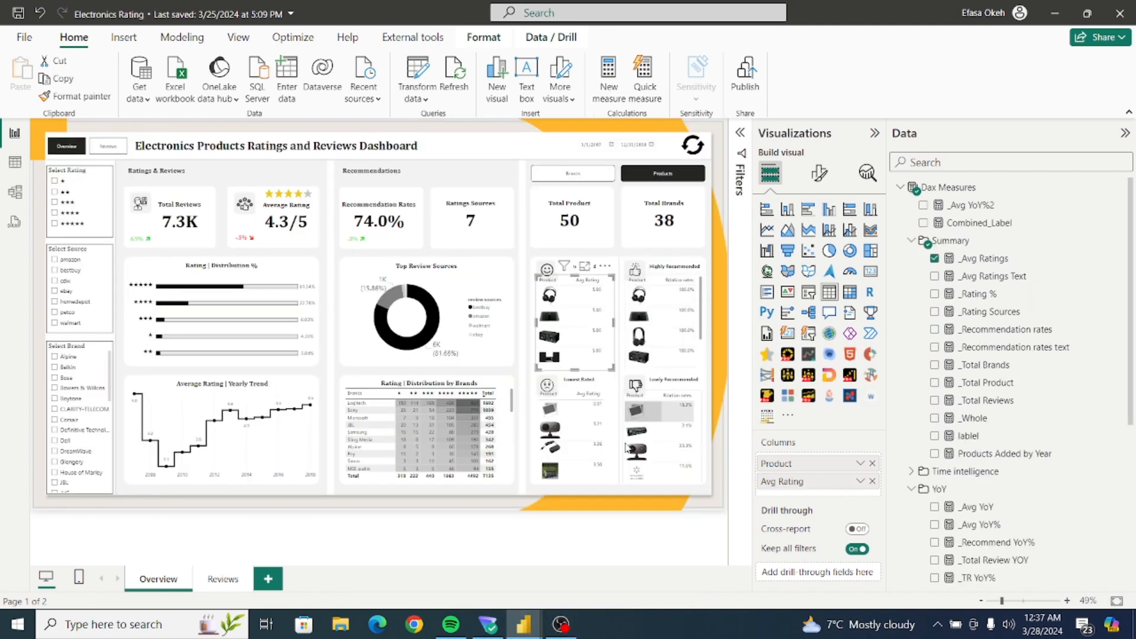
{"action": "mouse_move", "coordinate": [523, 624]}
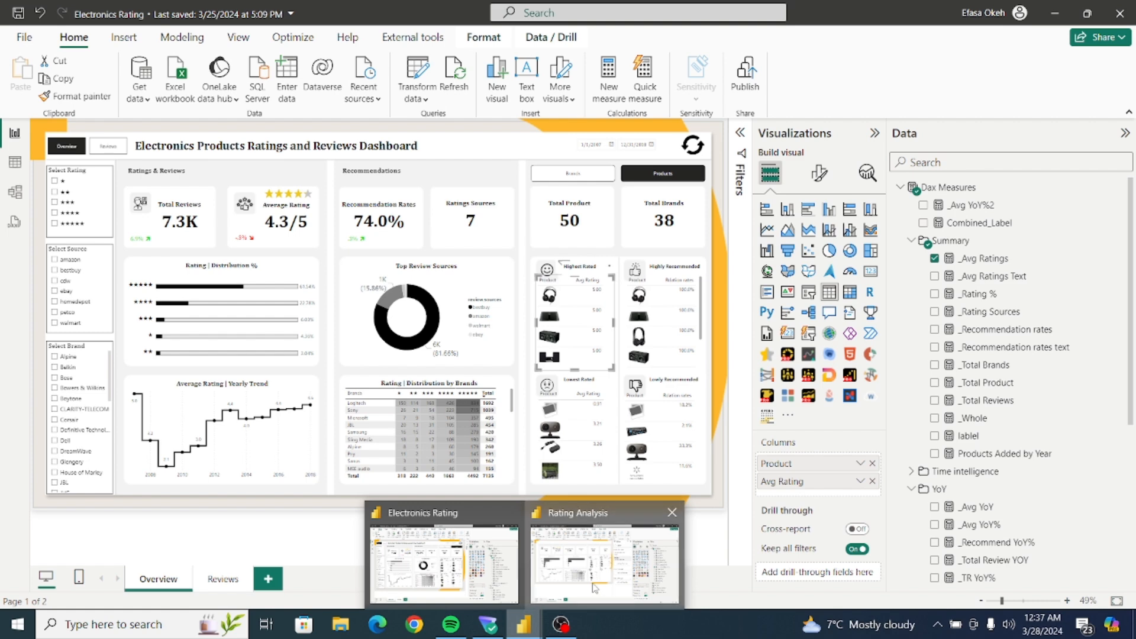
{"action": "left_click", "coordinate": [595, 588]}
{"action": "double_click", "coordinate": [850, 484]}
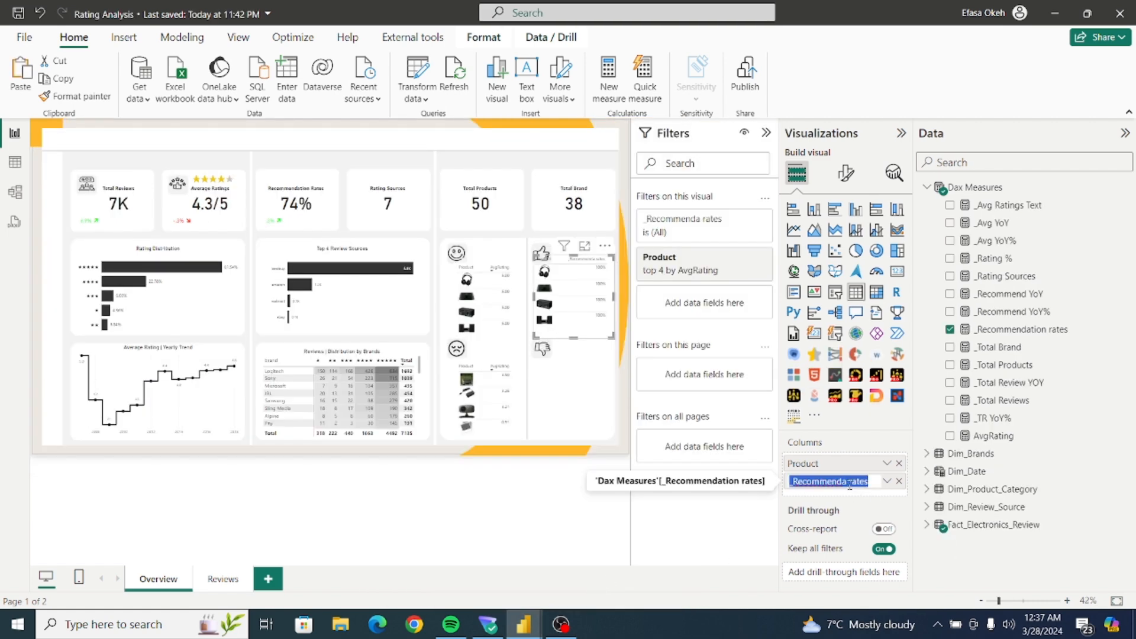
{"action": "type", "text": "highly "}
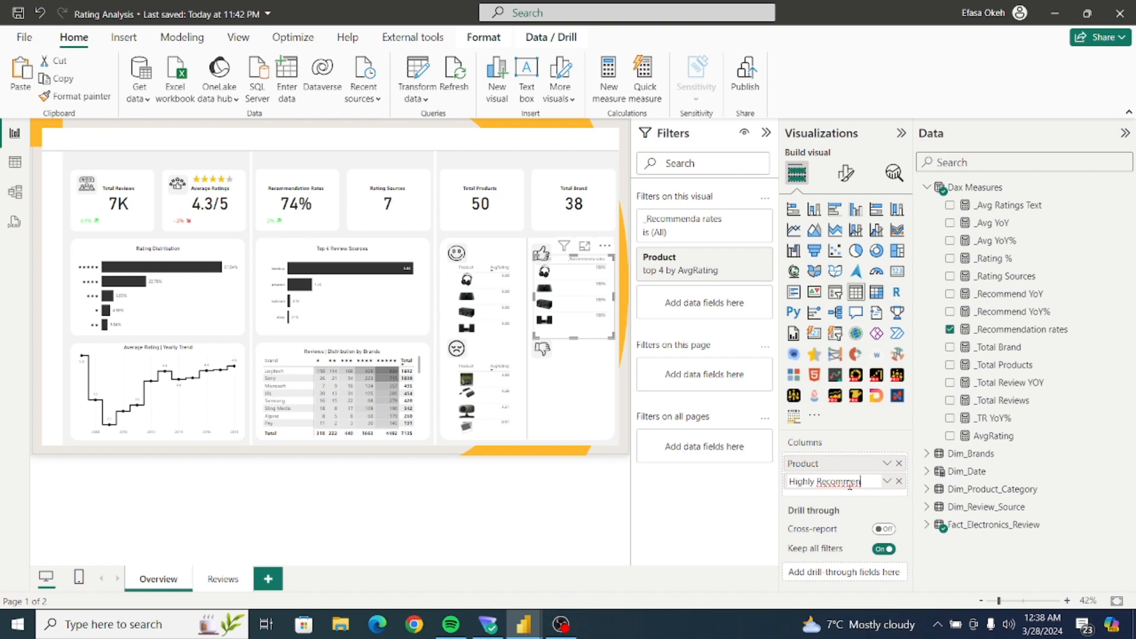
{"action": "type", "text": "d"}
{"action": "key", "text": "Return"}
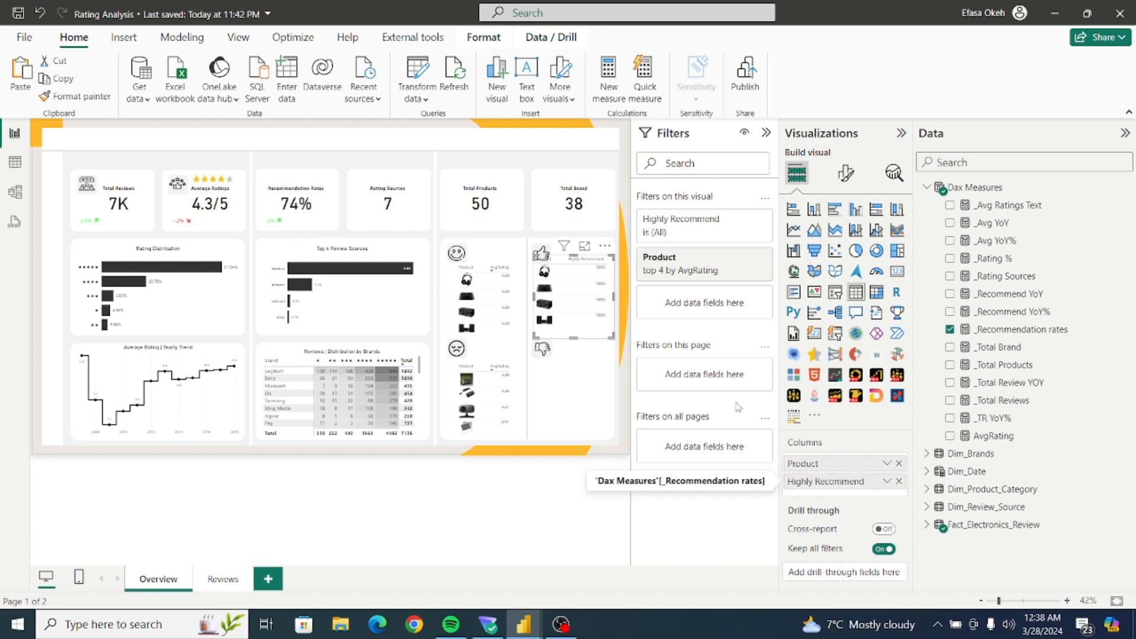
Move the Highly Recommend table down slightly so it sits just below the thumbs-up icon.
{"action": "left_click", "coordinate": [596, 351]}
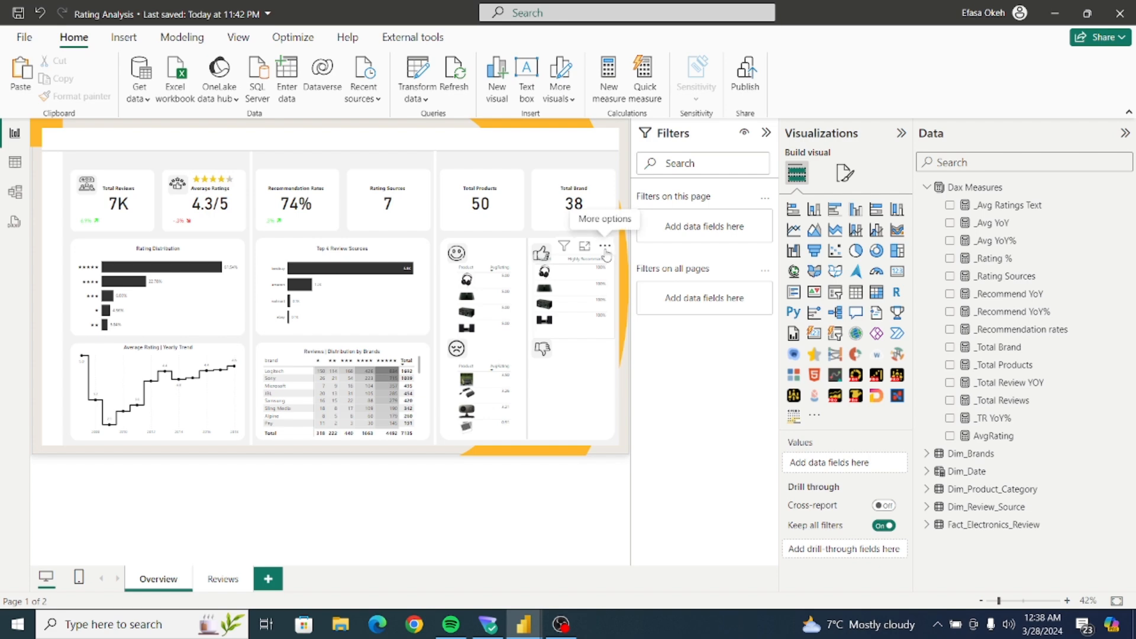
{"action": "left_click_drag", "start_coordinate": [605, 254], "coordinate": [605, 263]}
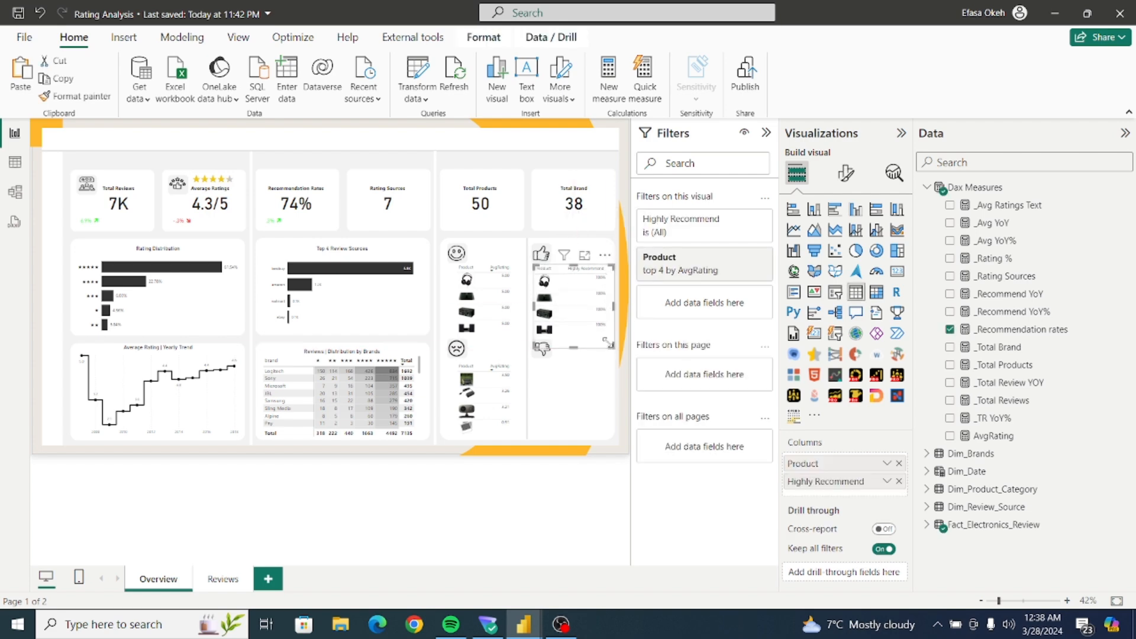
{"action": "left_click_drag", "start_coordinate": [609, 344], "coordinate": [609, 346]}
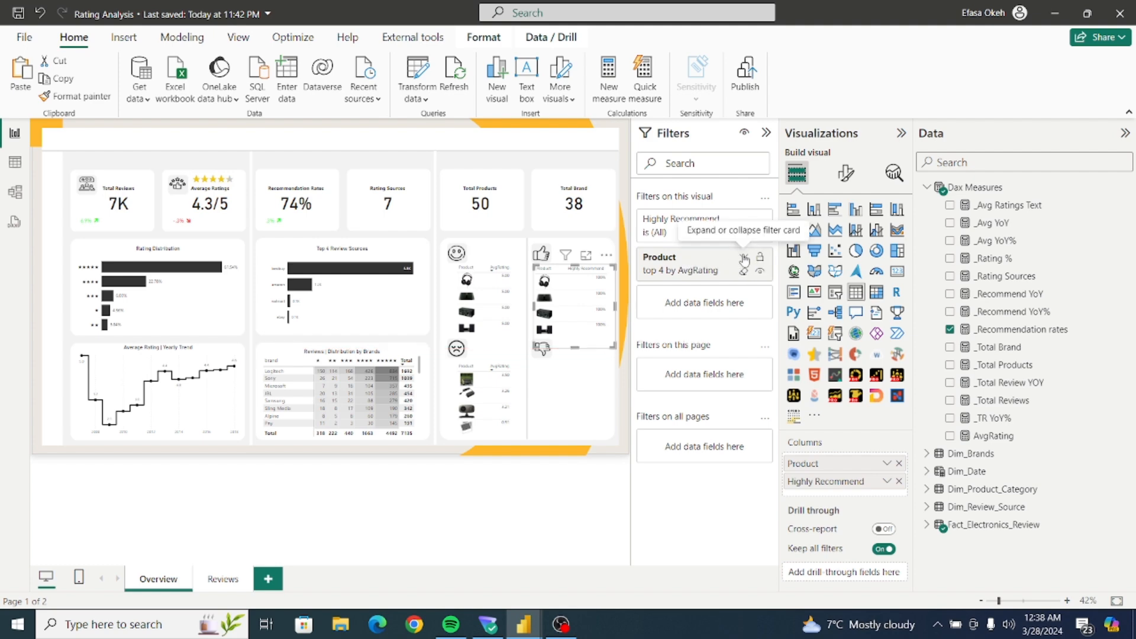
Clear the Highly Recommend table's Product filter and apply a Top N filter for the top 4 by _Recommendation rates.
{"action": "left_click", "coordinate": [743, 258]}
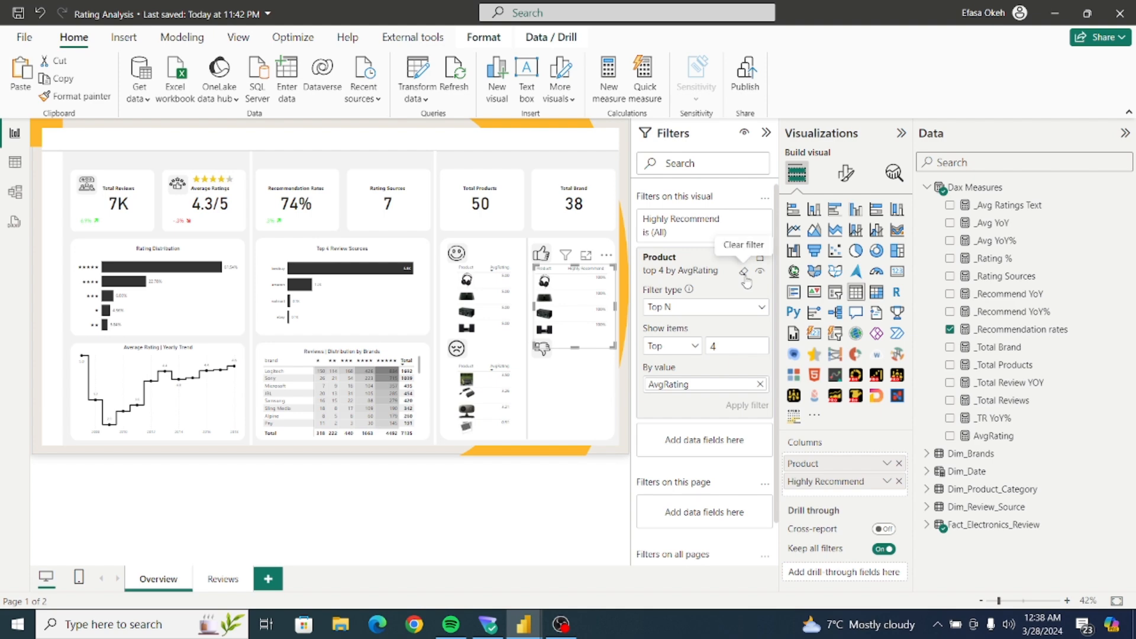
{"action": "left_click", "coordinate": [744, 271]}
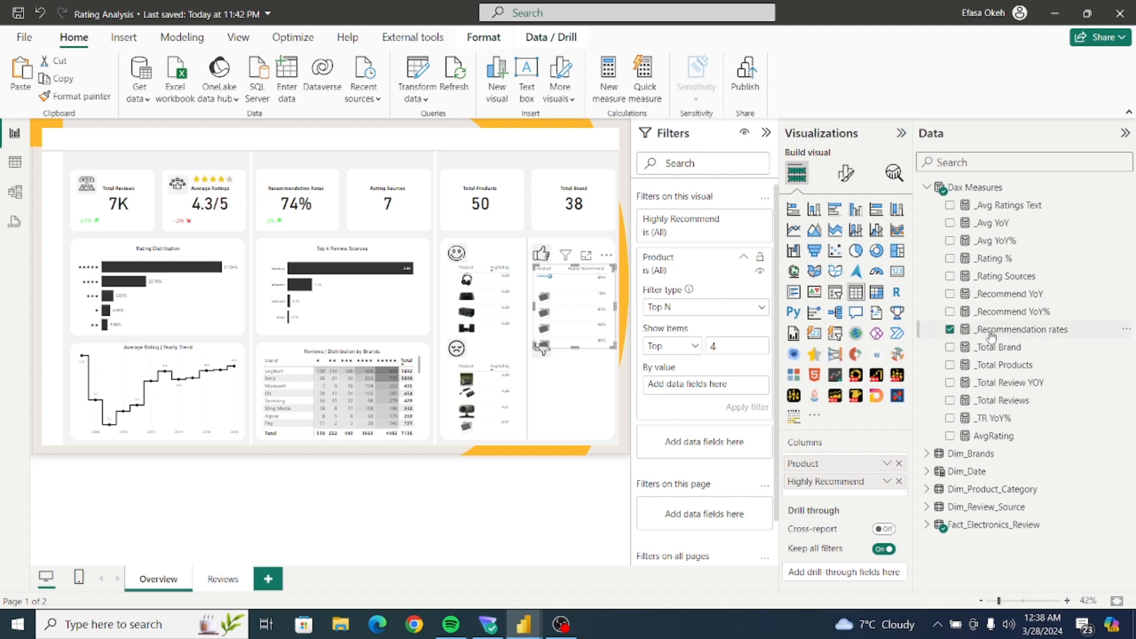
{"action": "left_click_drag", "start_coordinate": [994, 330], "coordinate": [740, 403]}
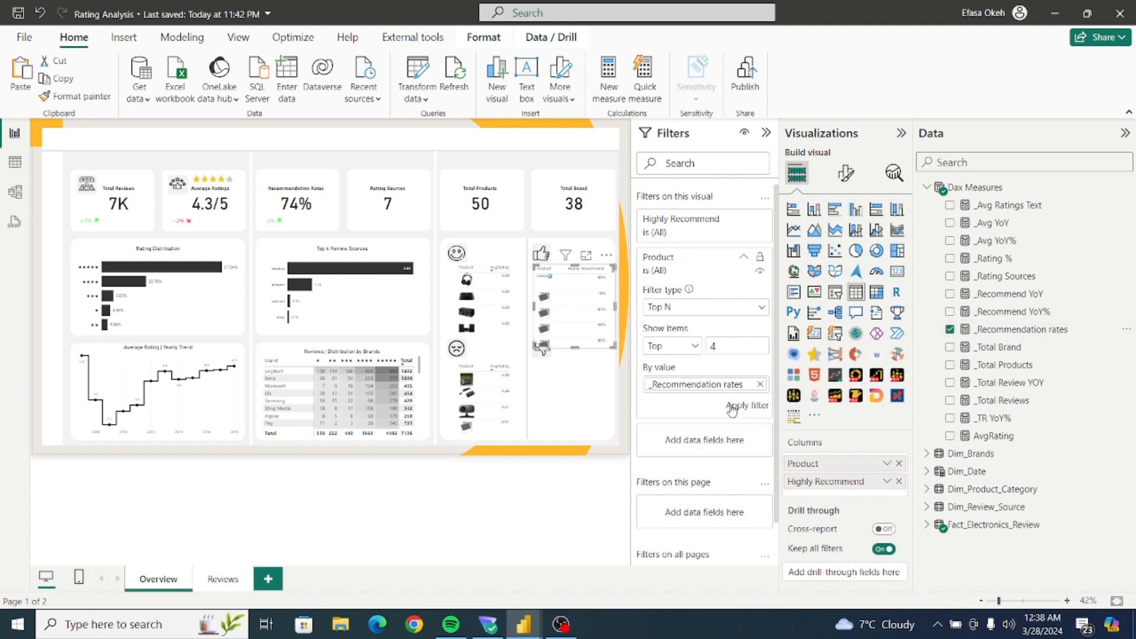
{"action": "left_click", "coordinate": [749, 407]}
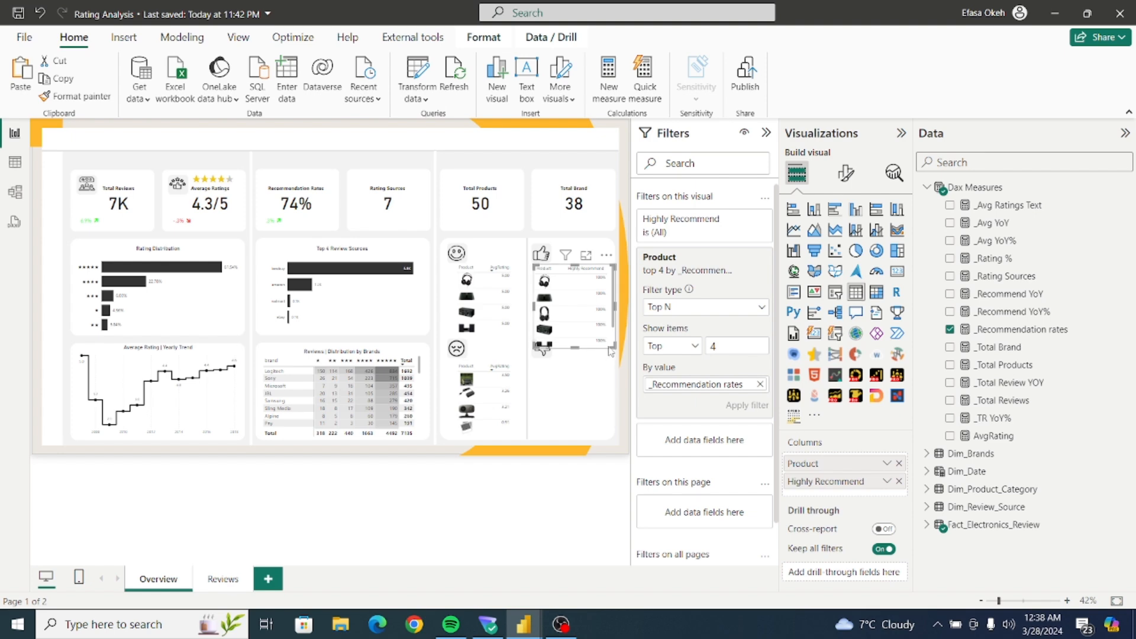
Shorten the Highly Recommend table so its lower edge ends above the thumbs-down icon.
{"action": "mouse_move", "coordinate": [613, 347]}
{"action": "left_mouse_down"}
{"action": "mouse_move", "coordinate": [612, 390]}
{"action": "mouse_move", "coordinate": [612, 347]}
{"action": "left_mouse_up"}
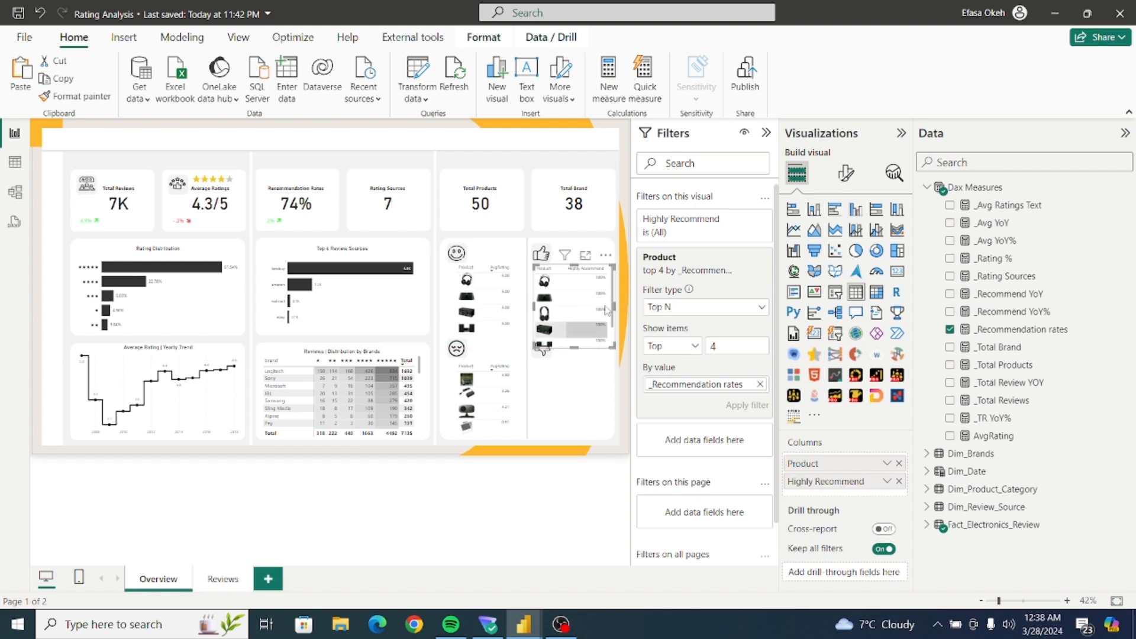
{"action": "left_click", "coordinate": [578, 383]}
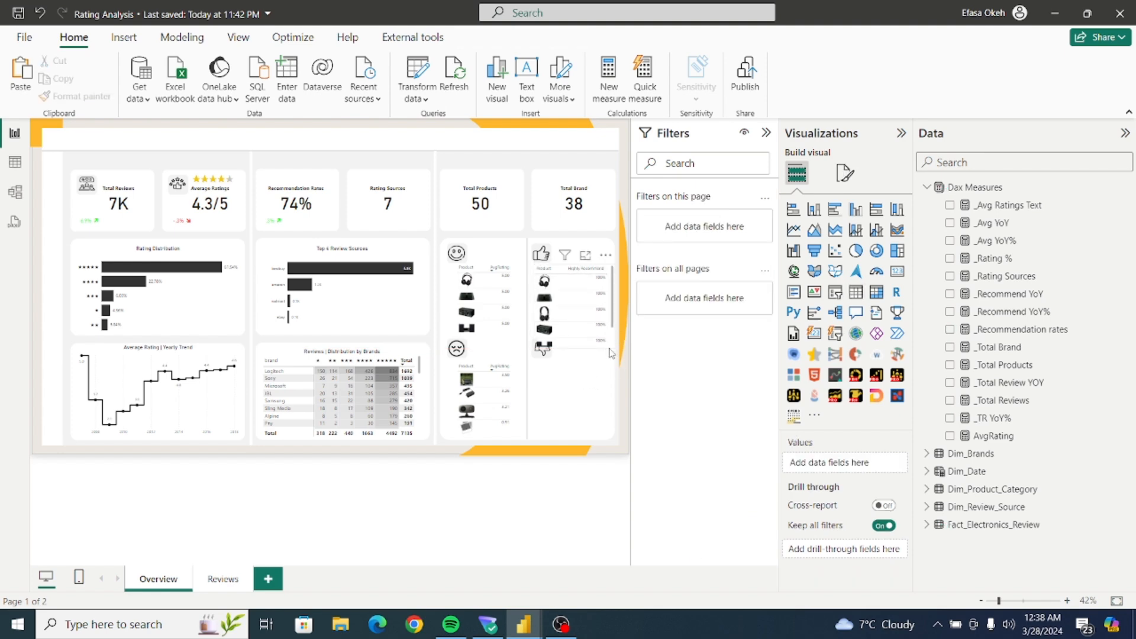
{"action": "left_click", "coordinate": [610, 347]}
{"action": "left_click_drag", "start_coordinate": [610, 346], "coordinate": [612, 339]}
{"action": "left_click", "coordinate": [596, 371]}
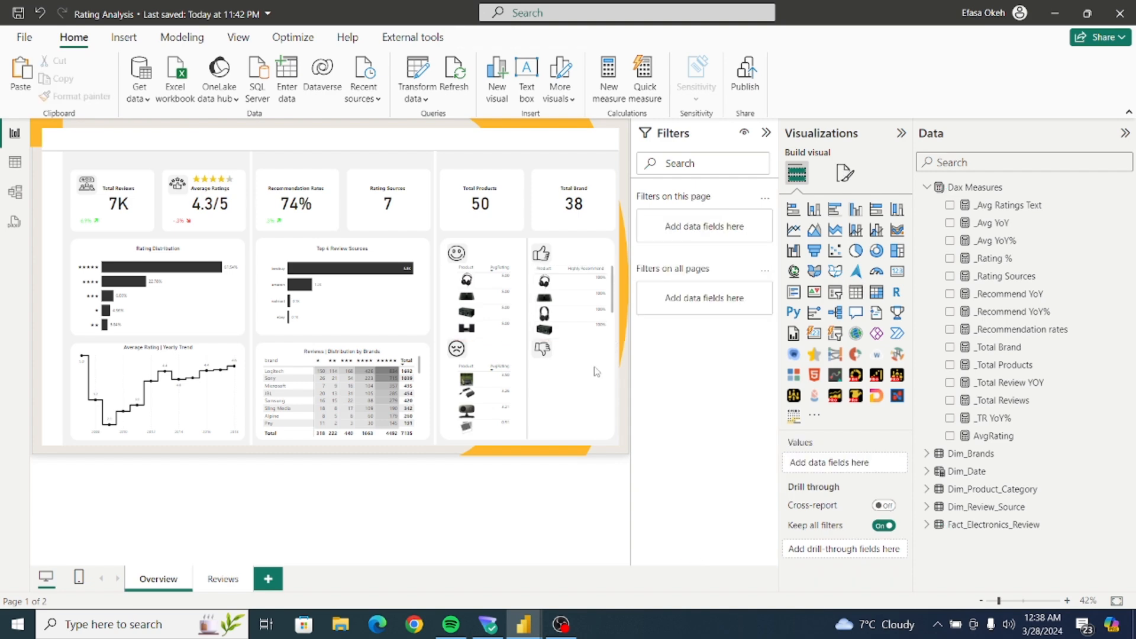
Duplicate the Highly Recommend table and place the copy below the thumbs-down icon, level with the lowest-rated table.
{"action": "left_click", "coordinate": [612, 337]}
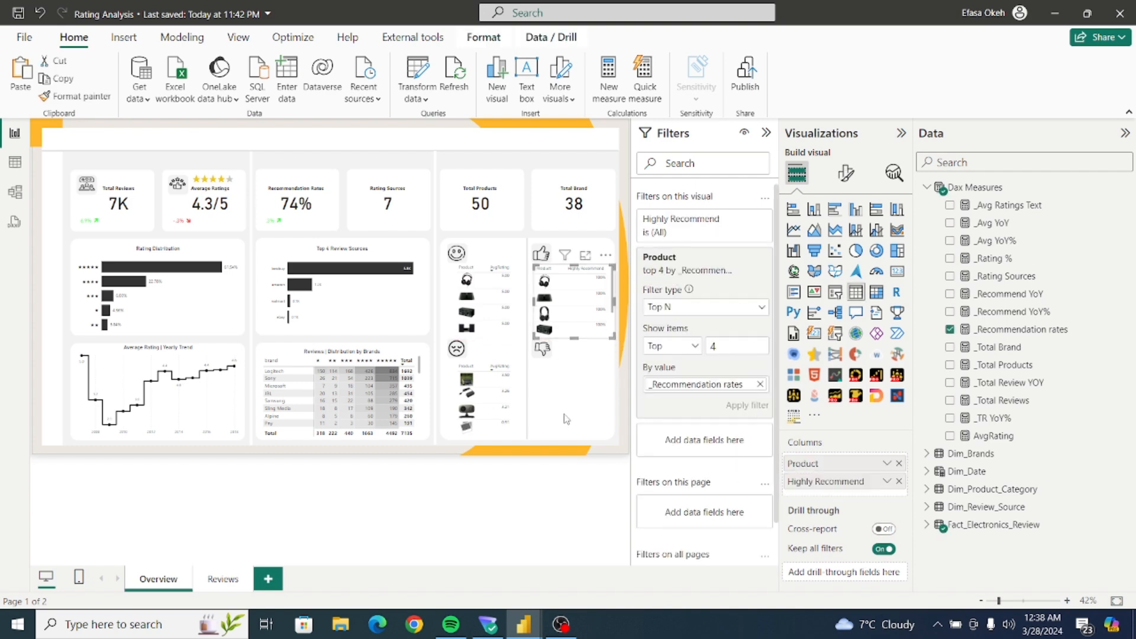
{"action": "key", "text": "ctrl+v"}
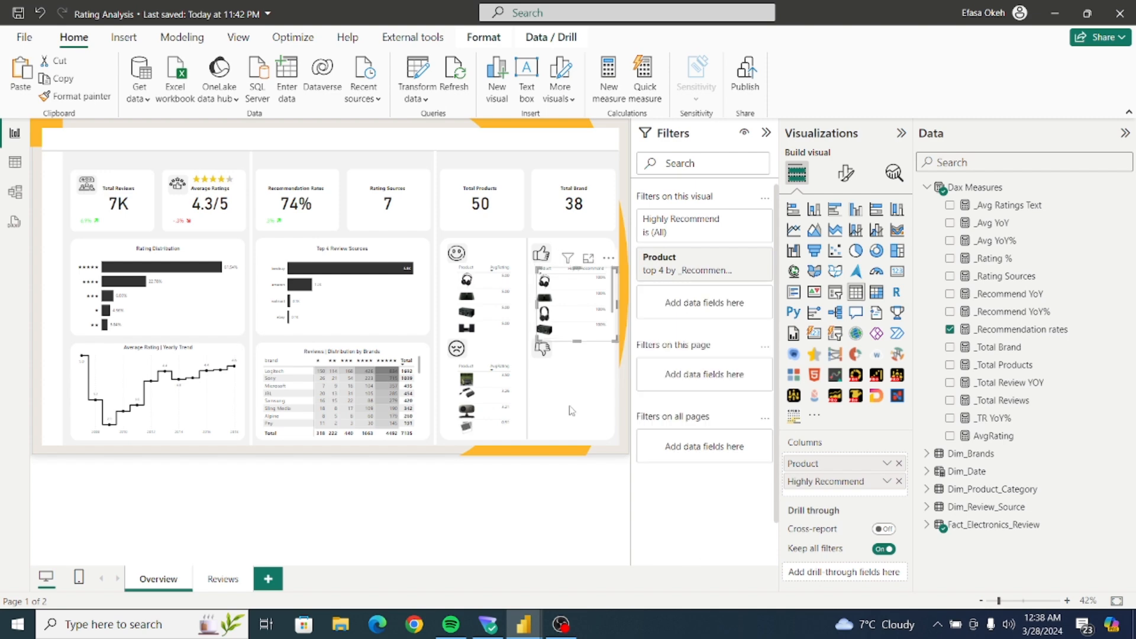
{"action": "left_click_drag", "start_coordinate": [608, 261], "coordinate": [599, 357]}
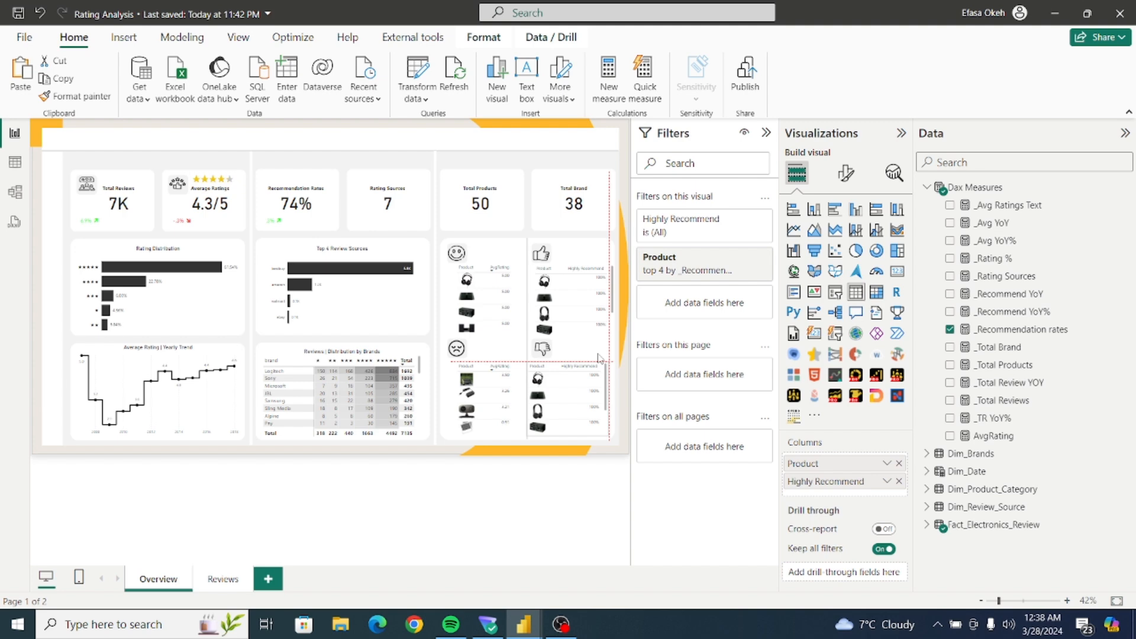
{"action": "left_click_drag", "start_coordinate": [599, 357], "coordinate": [600, 357]}
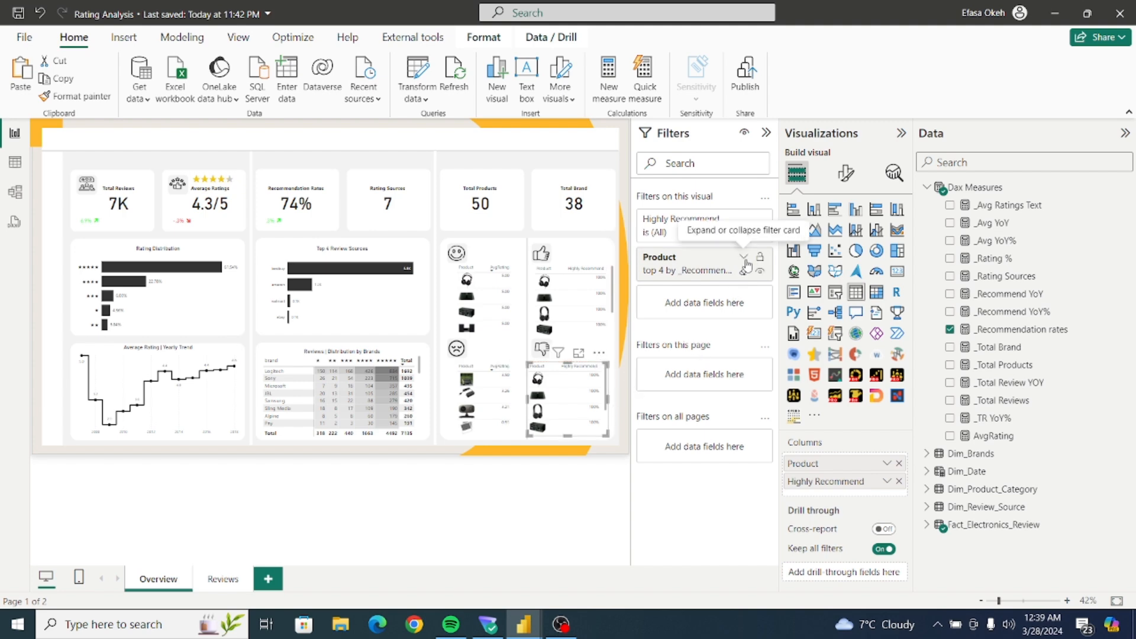
Set the thumbs-down table's Product filter to the bottom 4 by _Recommendation rates and widen the table slightly.
{"action": "left_click", "coordinate": [744, 260]}
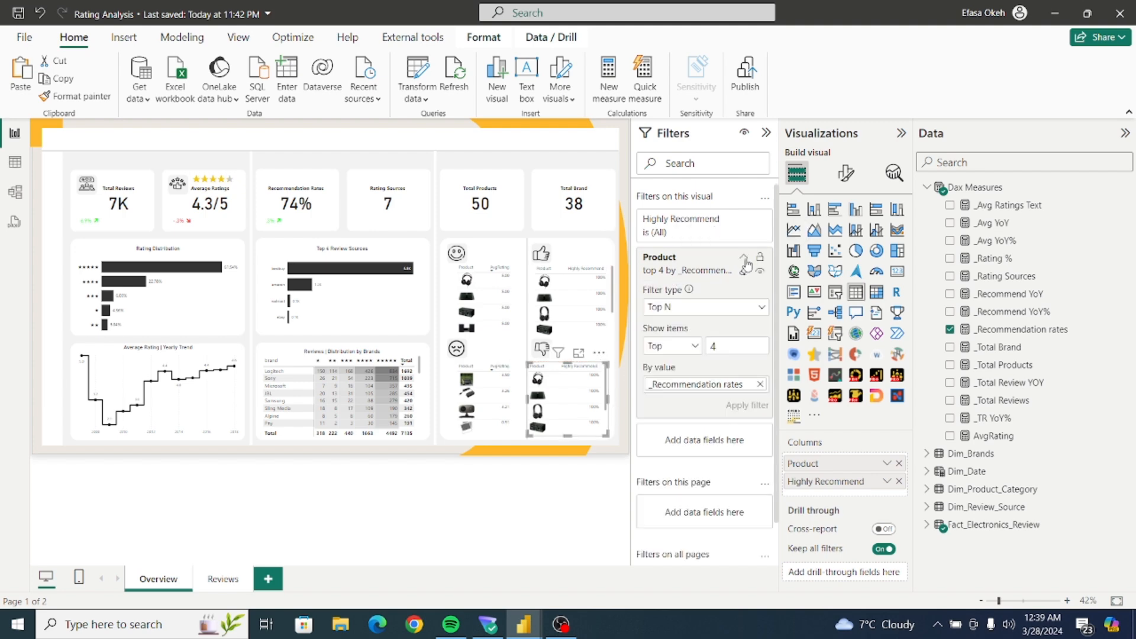
{"action": "left_click", "coordinate": [674, 348]}
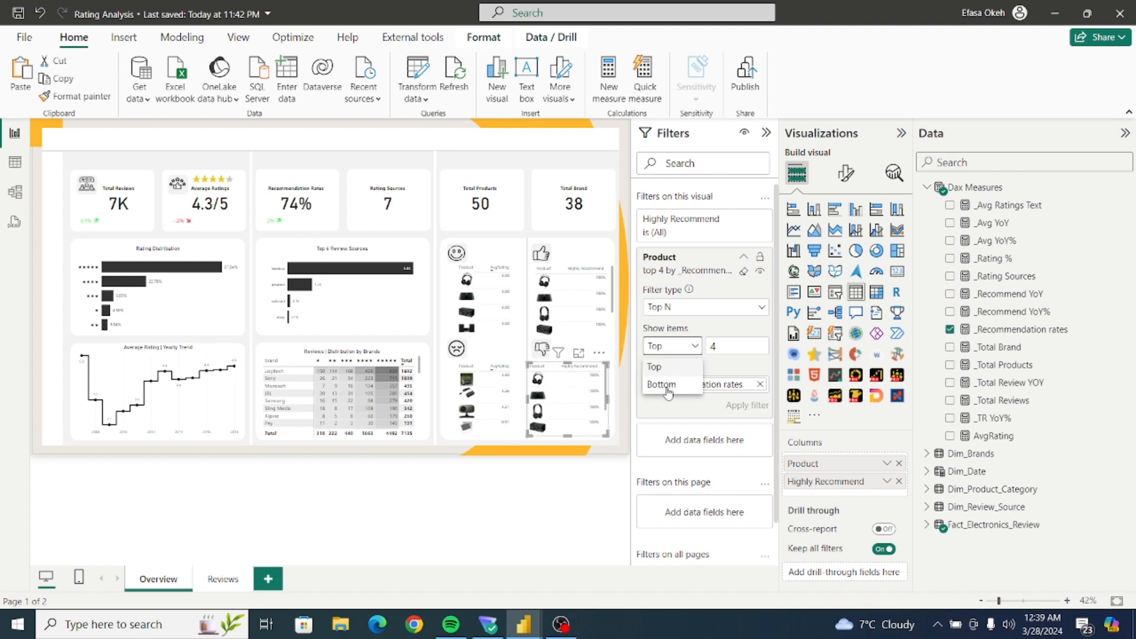
{"action": "left_click", "coordinate": [666, 381]}
{"action": "left_click", "coordinate": [747, 407]}
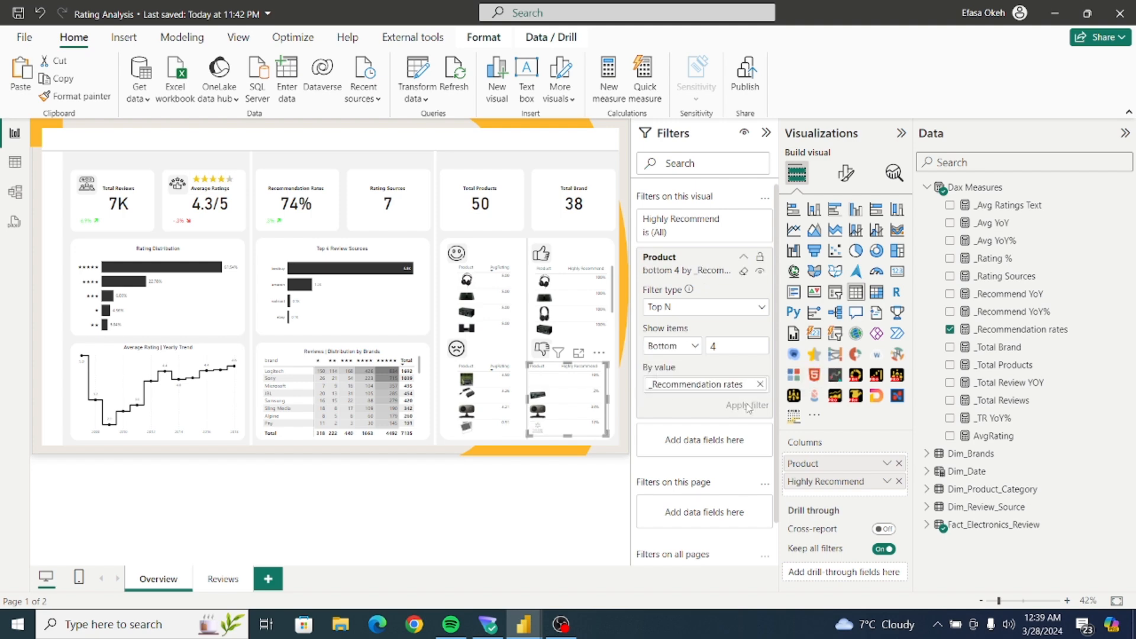
{"action": "left_click", "coordinate": [615, 436]}
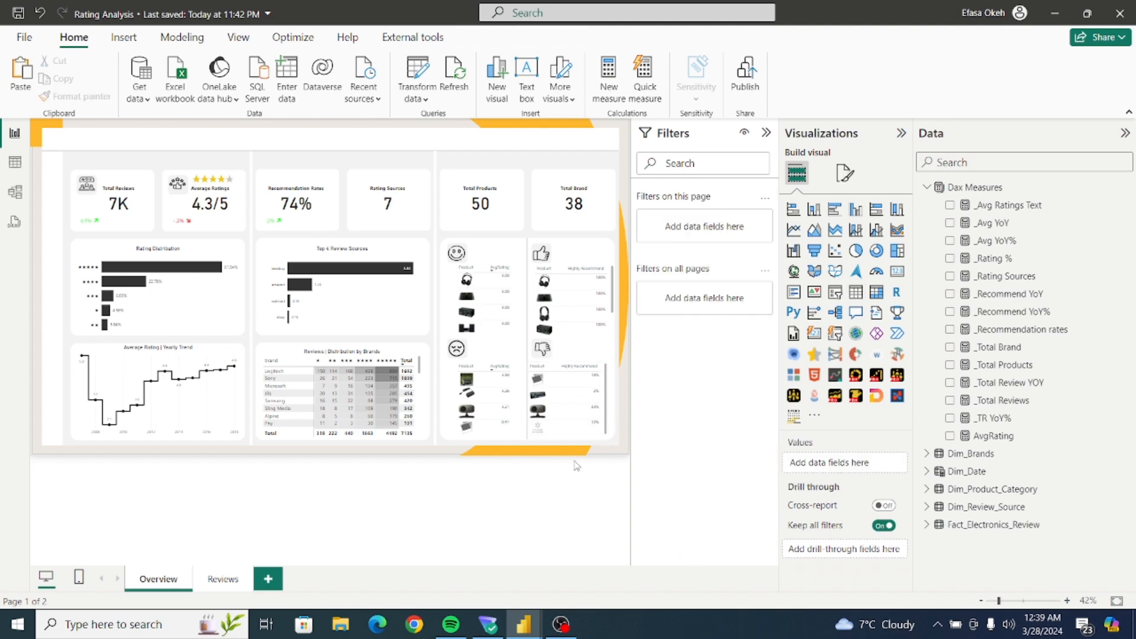
{"action": "left_click", "coordinate": [610, 399]}
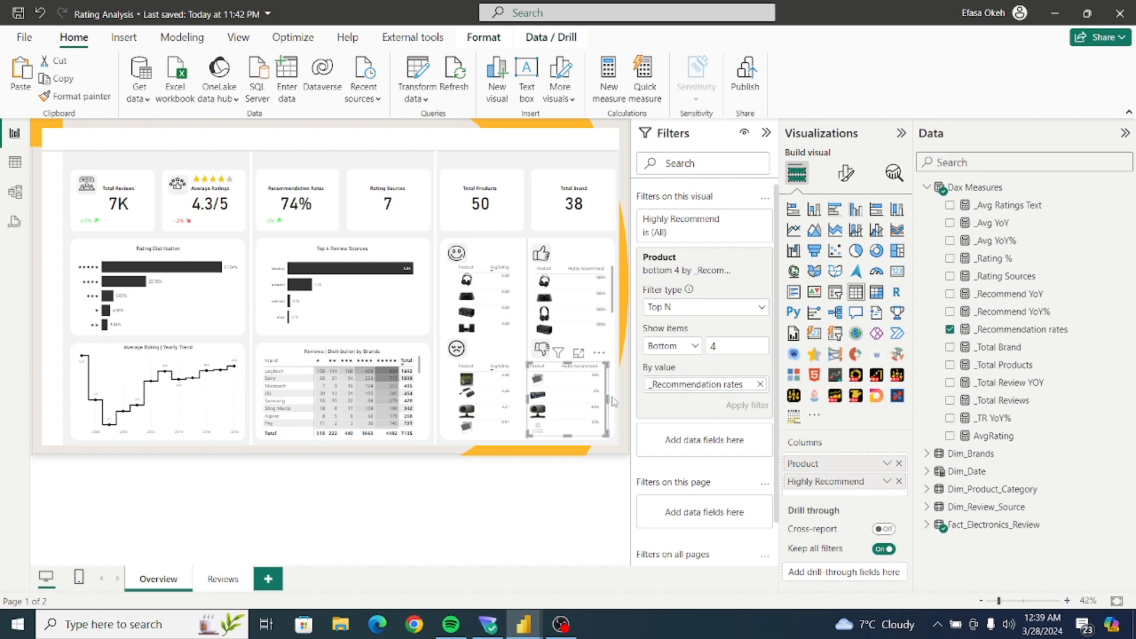
{"action": "left_click_drag", "start_coordinate": [611, 402], "coordinate": [615, 402]}
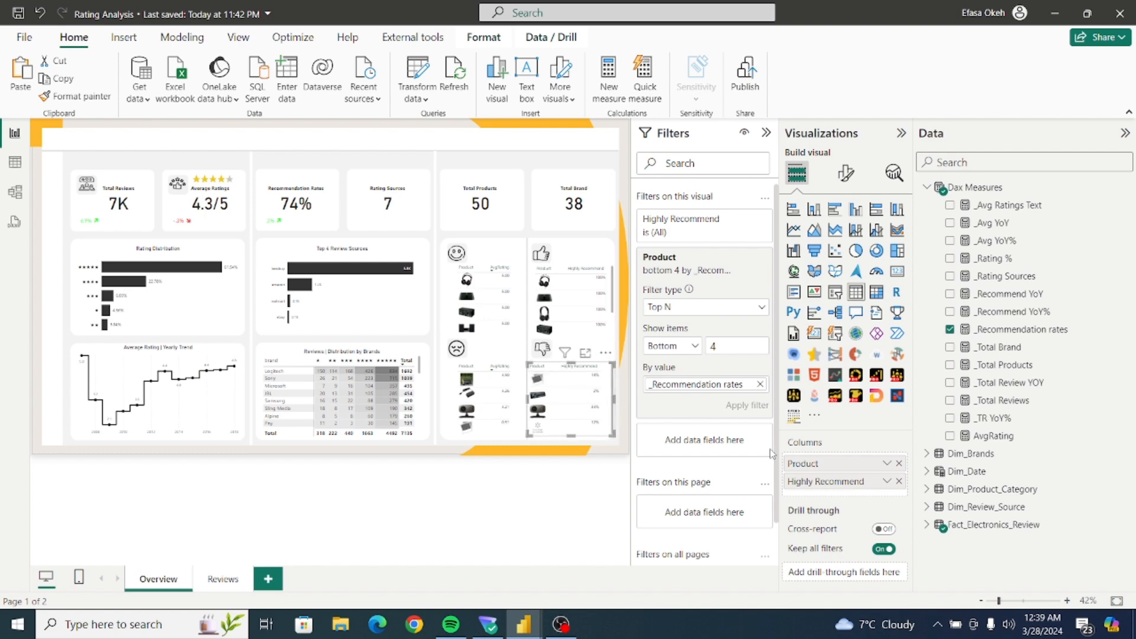
Rename the Highly Recommend column of the thumbs-down table as Lowly Recommend.
{"action": "double_click", "coordinate": [815, 482]}
{"action": "left_click", "coordinate": [815, 481]}
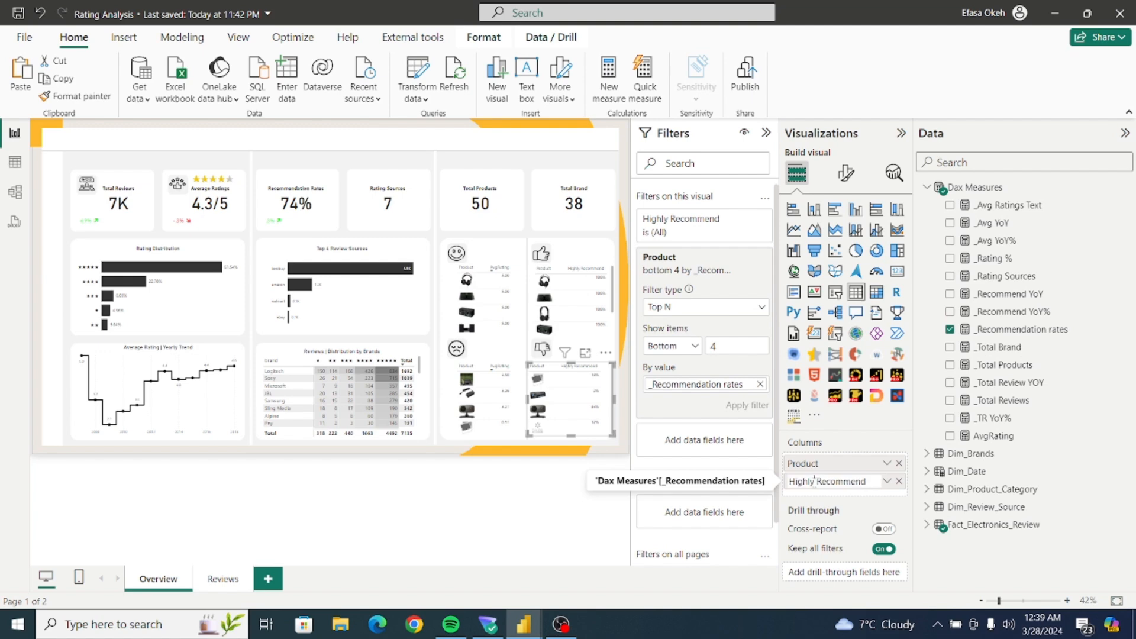
{"action": "key", "text": "BackSpace"}
{"action": "key", "text": "BackSpace"}
{"action": "key", "text": "BackSpace"}
{"action": "key", "text": "BackSpace"}
{"action": "key", "text": "Return"}
{"action": "key", "text": "BackSpace"}
{"action": "key", "text": "BackSpace"}
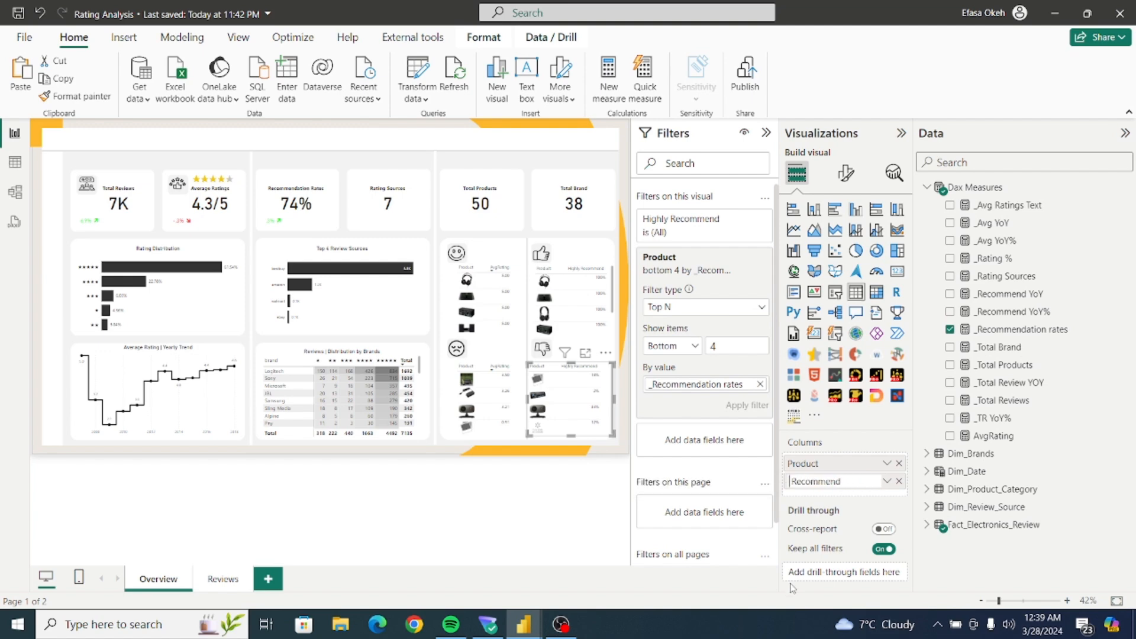
{"action": "type", "text": "Lowly"}
{"action": "key", "text": "Return"}
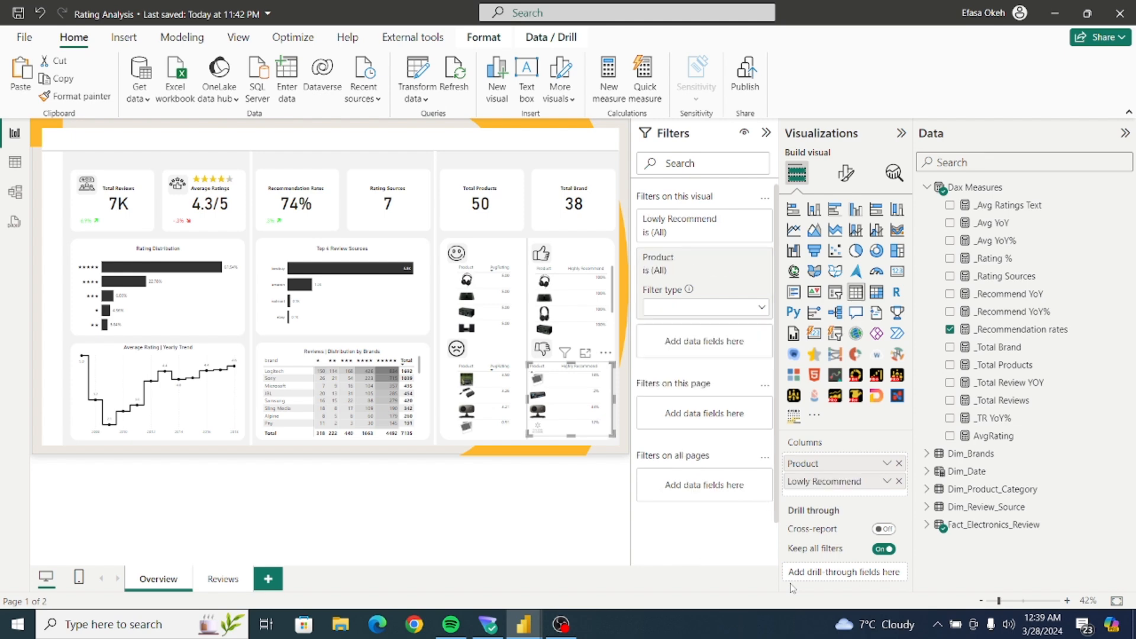
Sort the thumbs-down table by Lowly Recommend in descending order and widen its Product column slightly.
{"action": "left_click", "coordinate": [614, 459]}
{"action": "left_click", "coordinate": [766, 133]}
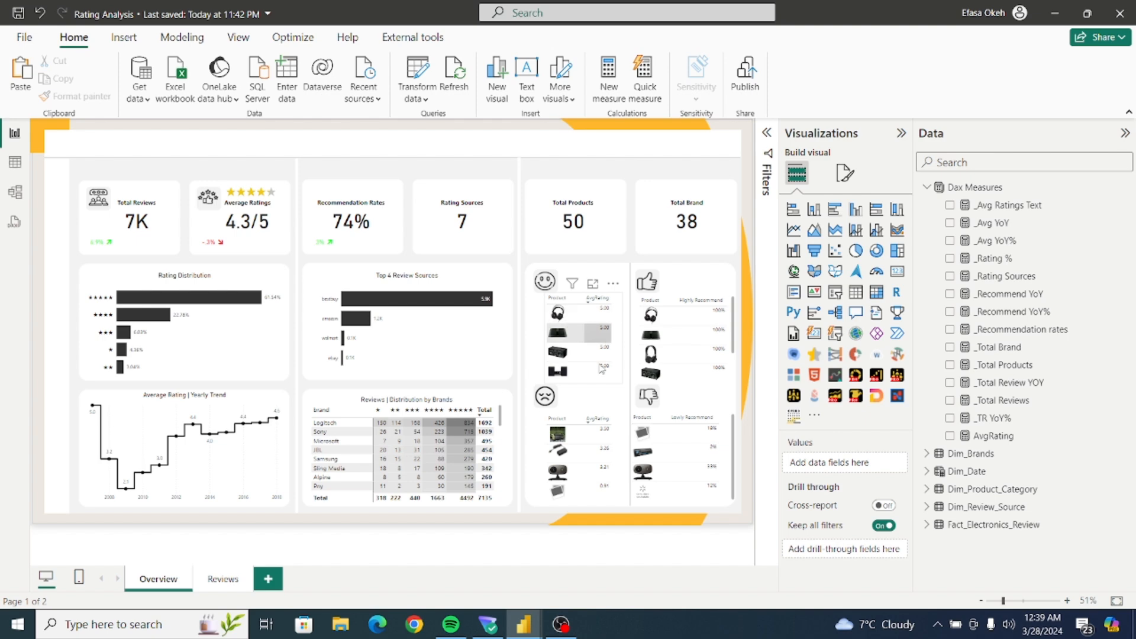
{"action": "left_click", "coordinate": [672, 420]}
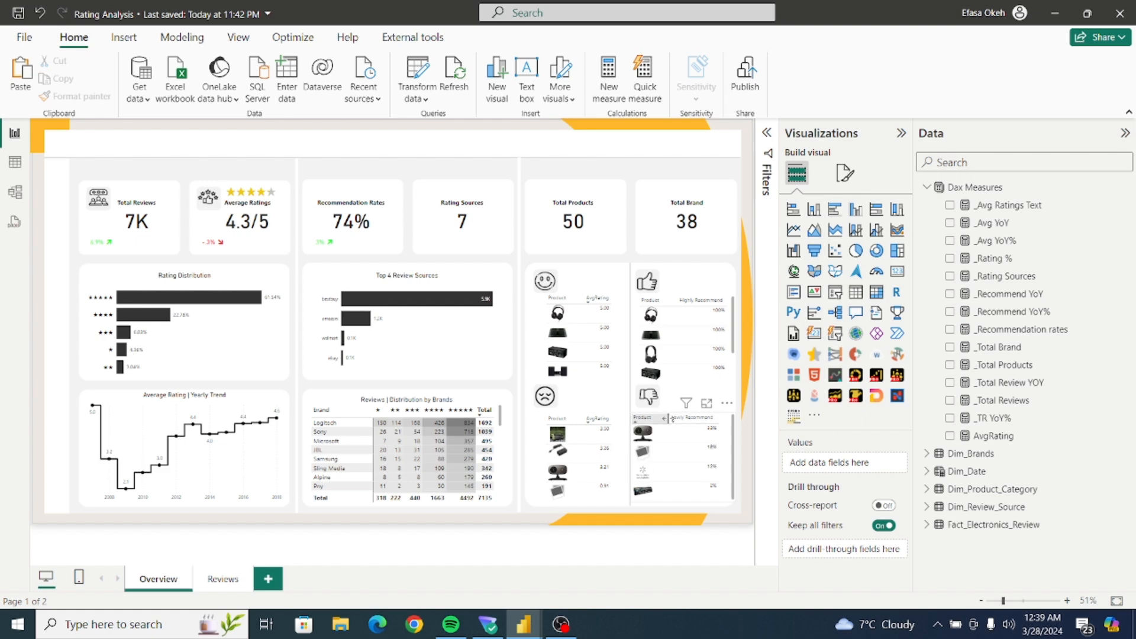
{"action": "left_click_drag", "start_coordinate": [670, 418], "coordinate": [678, 418]}
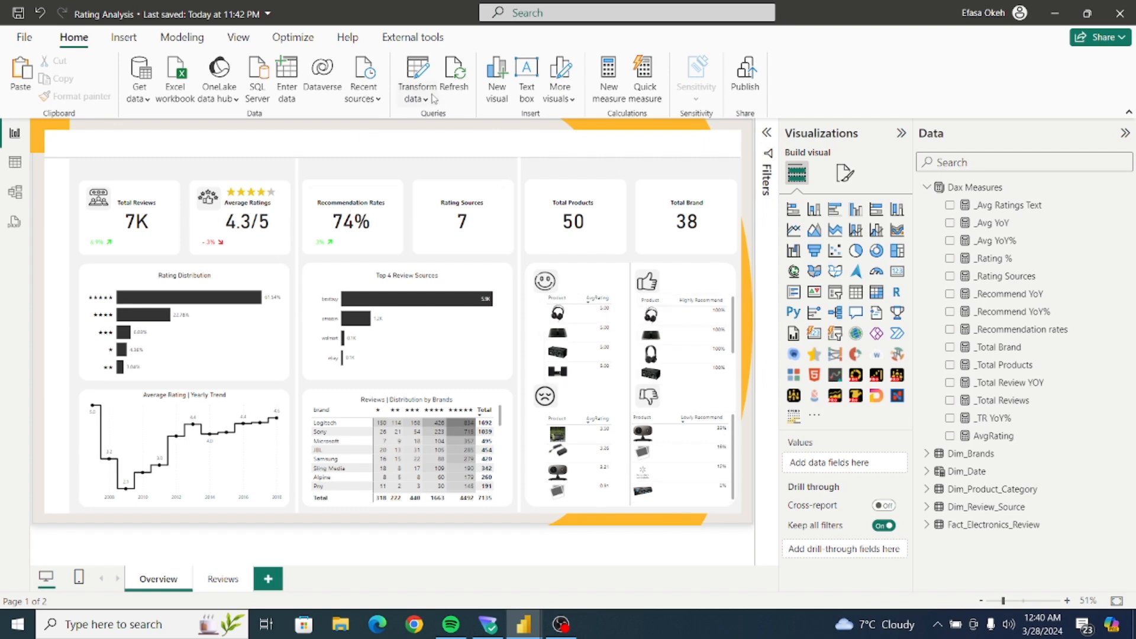
Insert a text box reading "Highly Rated" over the Total Products card, checking the table headings in the Electronics Rating report for reference.
{"action": "left_click", "coordinate": [123, 37]}
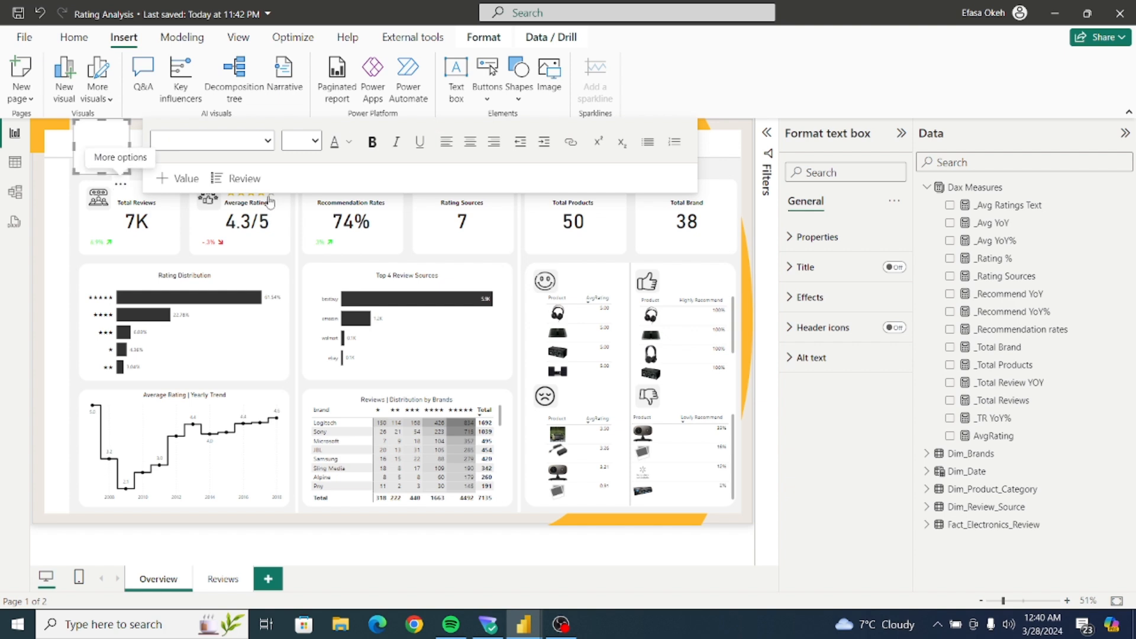
{"action": "left_click_drag", "start_coordinate": [125, 182], "coordinate": [578, 222]}
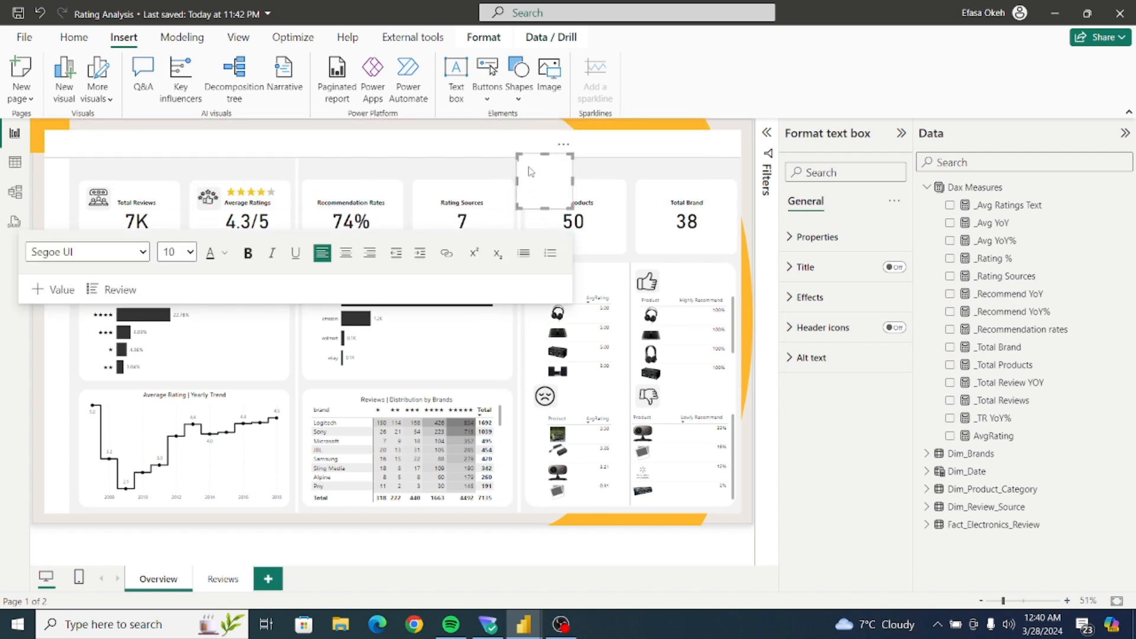
{"action": "mouse_move", "coordinate": [513, 634]}
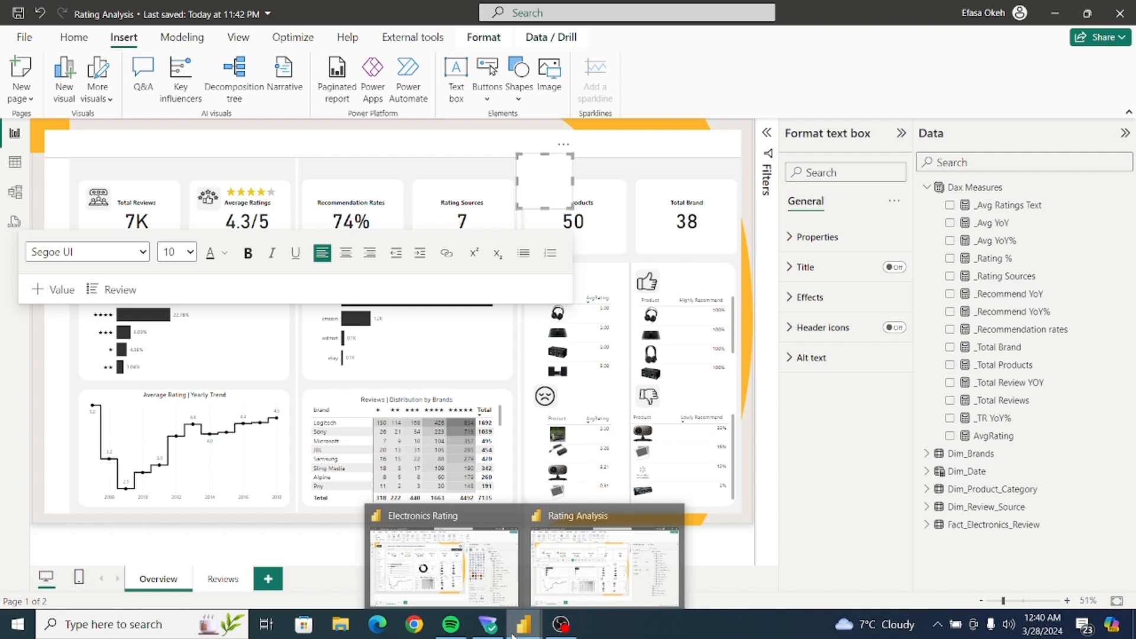
{"action": "left_click", "coordinate": [460, 580]}
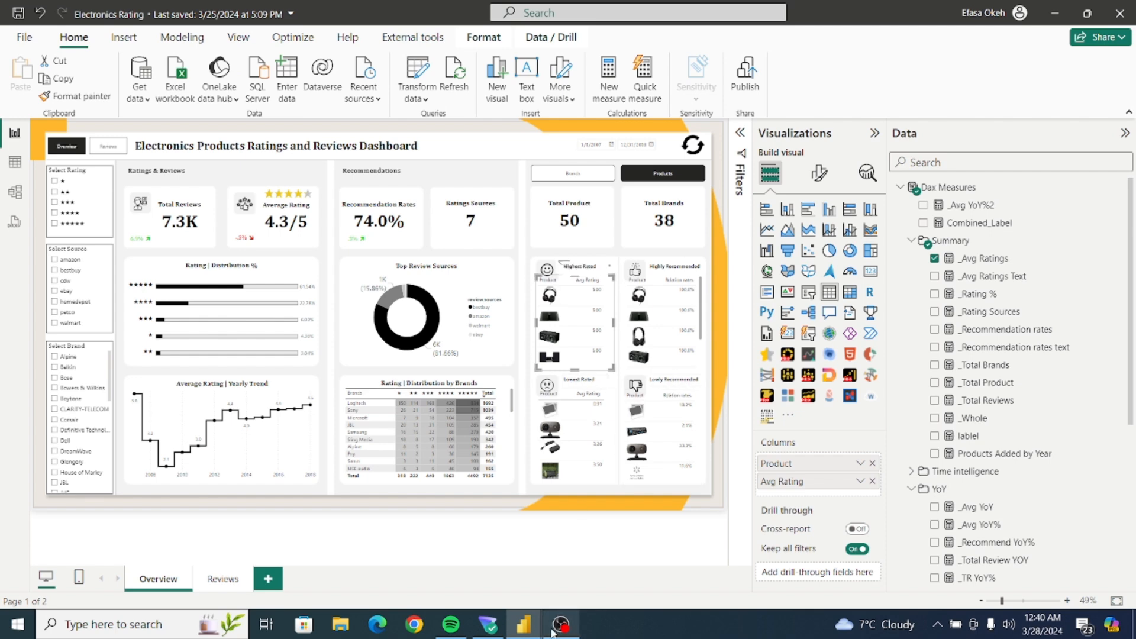
{"action": "mouse_move", "coordinate": [524, 624]}
{"action": "left_click", "coordinate": [567, 567]}
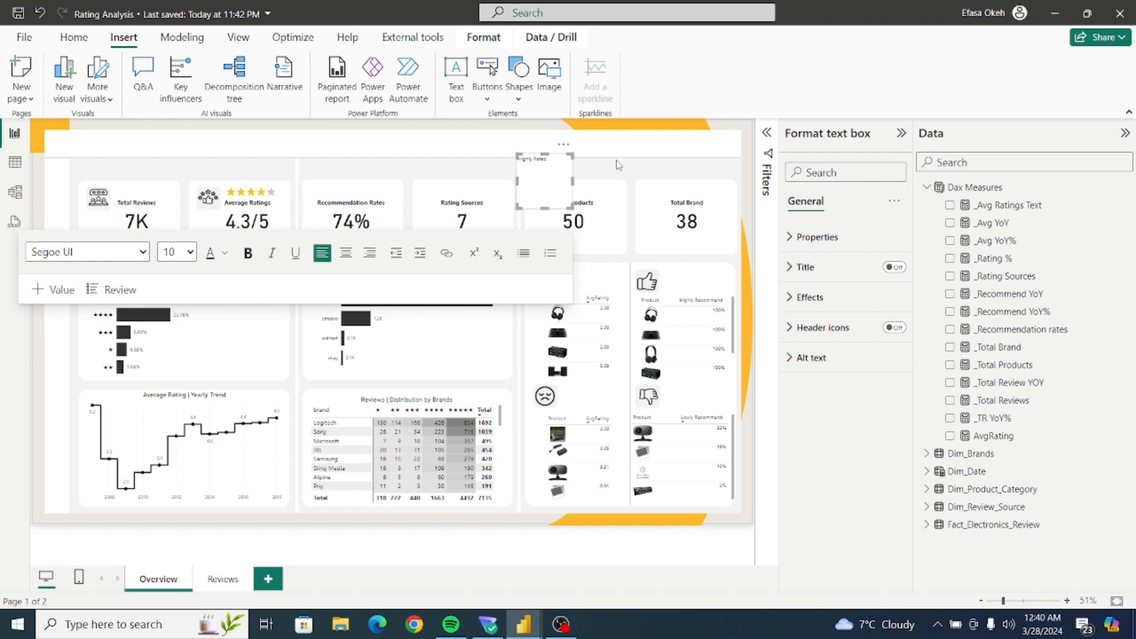
Set the Highly Rated text to font size 12 and turn off the text box's background.
{"action": "triple_click", "coordinate": [521, 160]}
{"action": "left_click", "coordinate": [185, 253]}
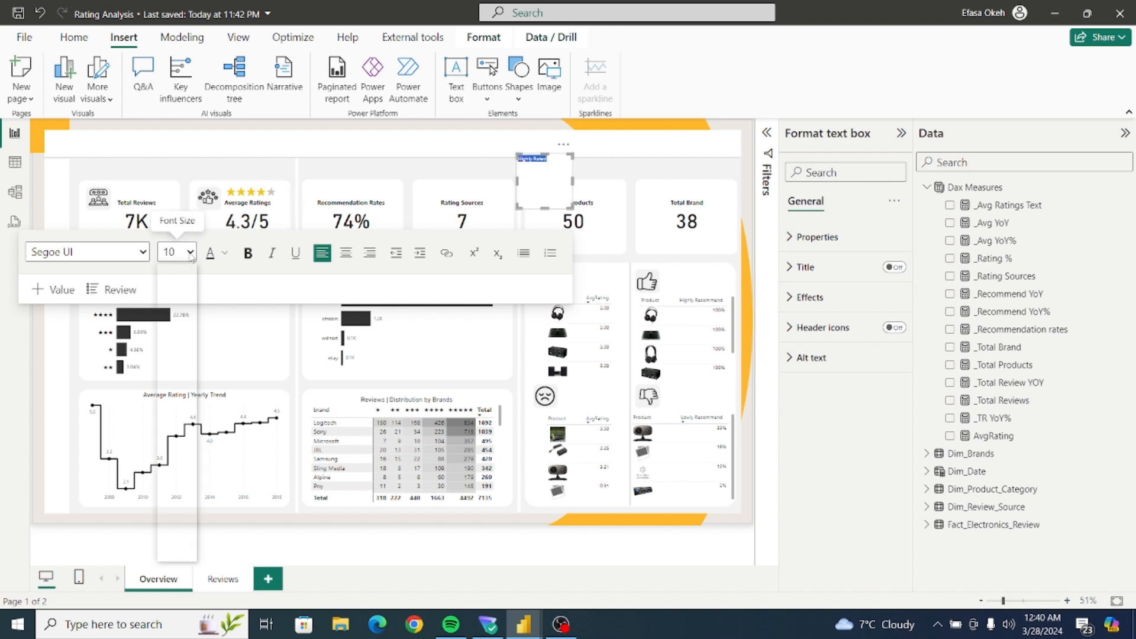
{"action": "left_click", "coordinate": [171, 346]}
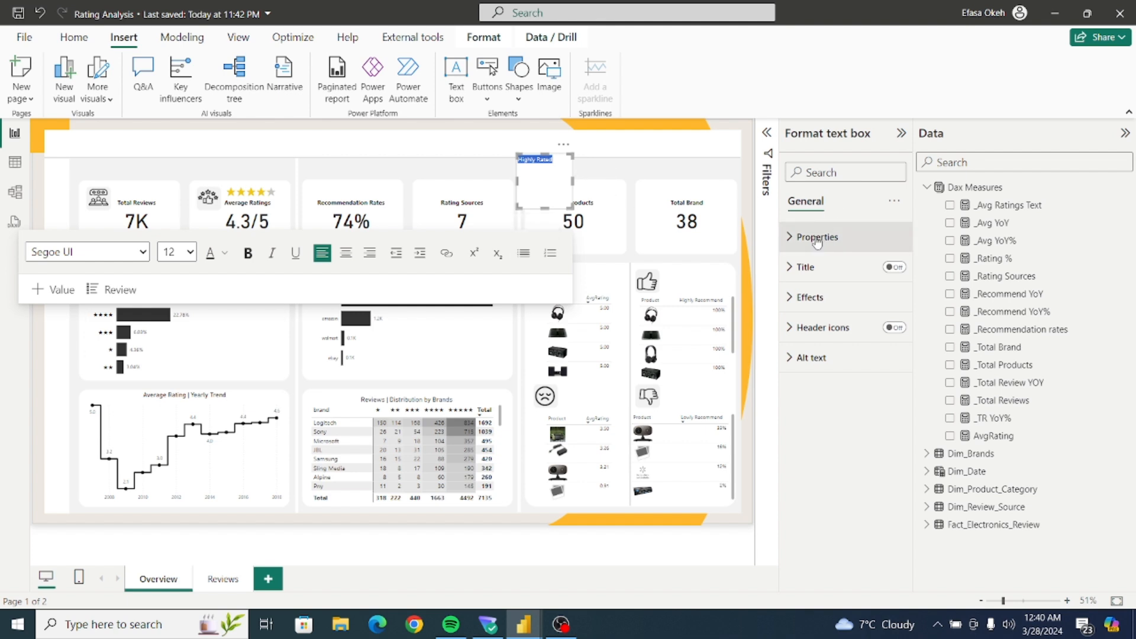
{"action": "left_click", "coordinate": [822, 307]}
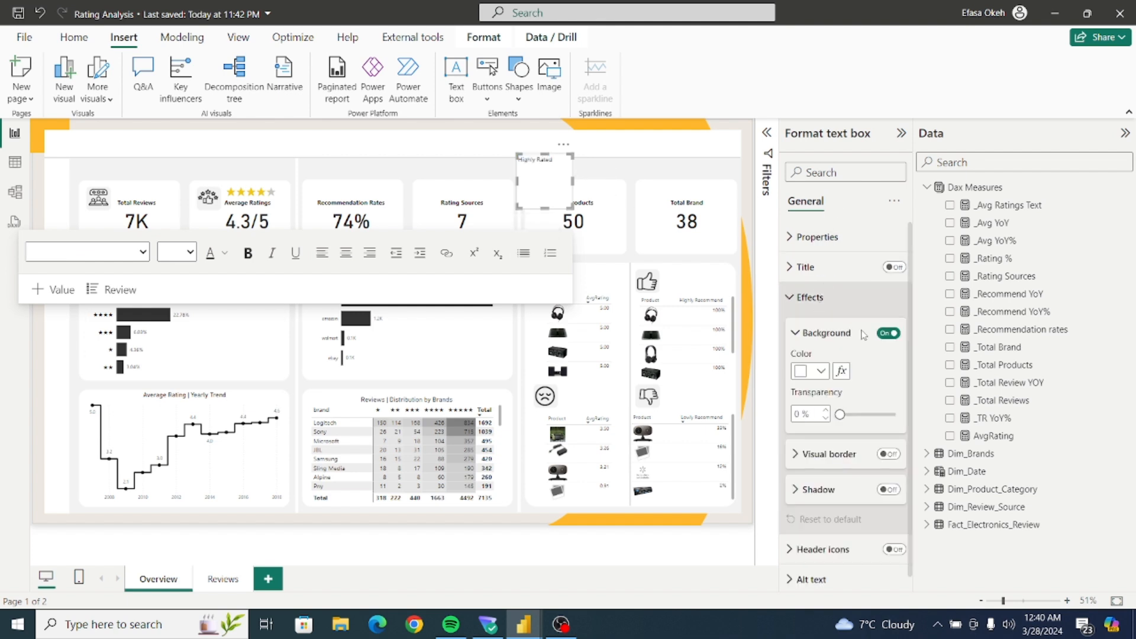
{"action": "left_click", "coordinate": [889, 333]}
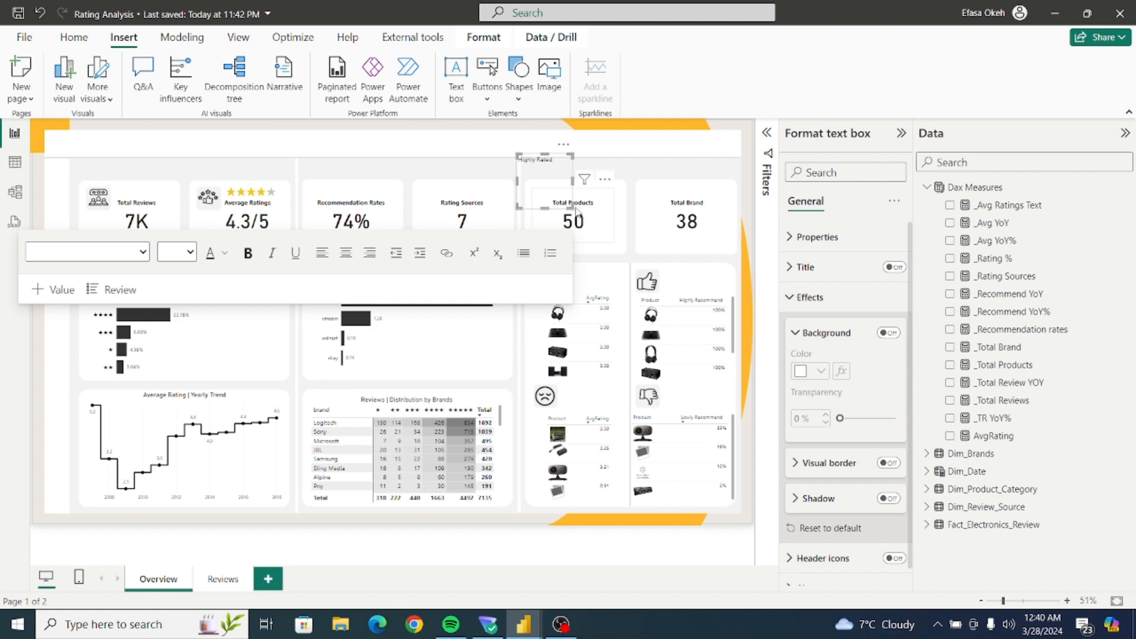
Shrink the Highly Rated text box around its centred text and place it beside the smiley icon.
{"action": "left_click_drag", "start_coordinate": [571, 208], "coordinate": [565, 168]}
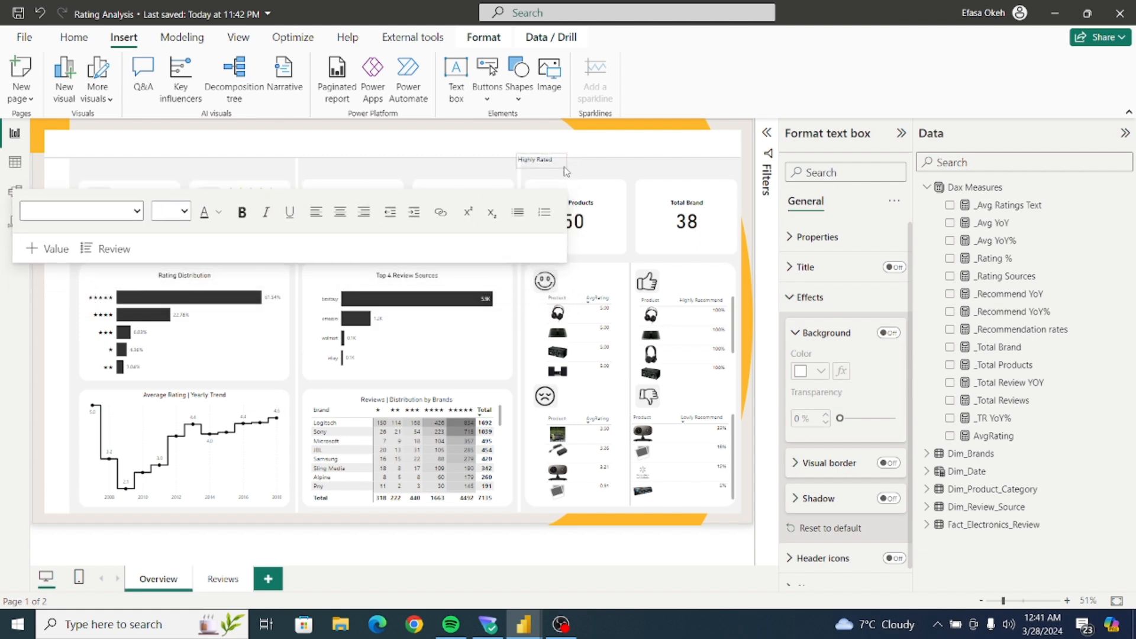
{"action": "left_click", "coordinate": [344, 216]}
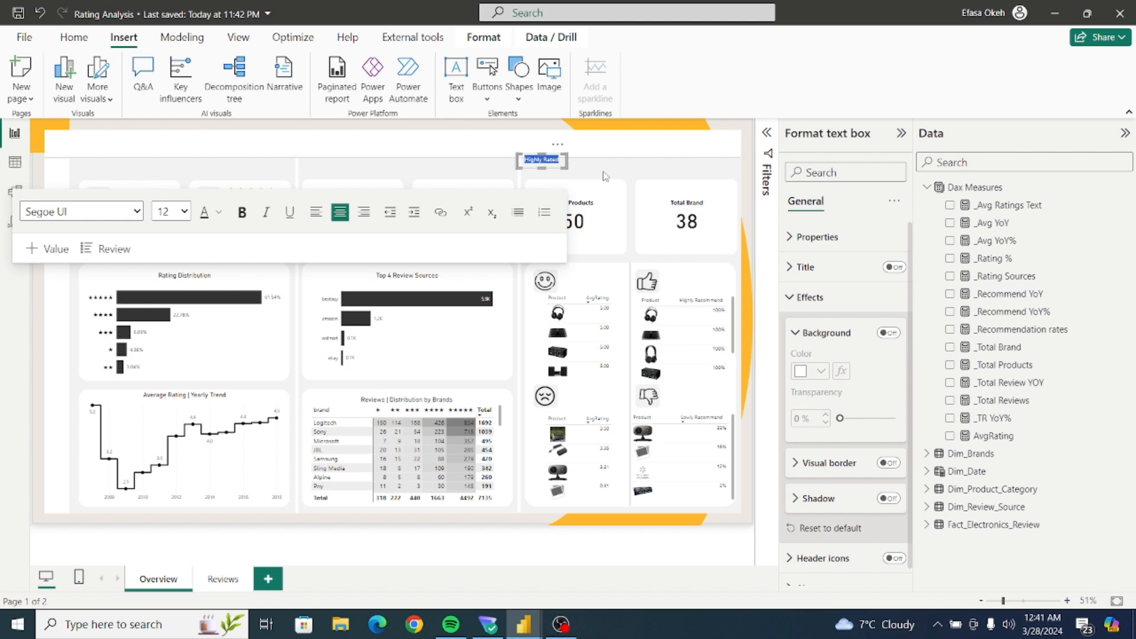
{"action": "left_click", "coordinate": [561, 159]}
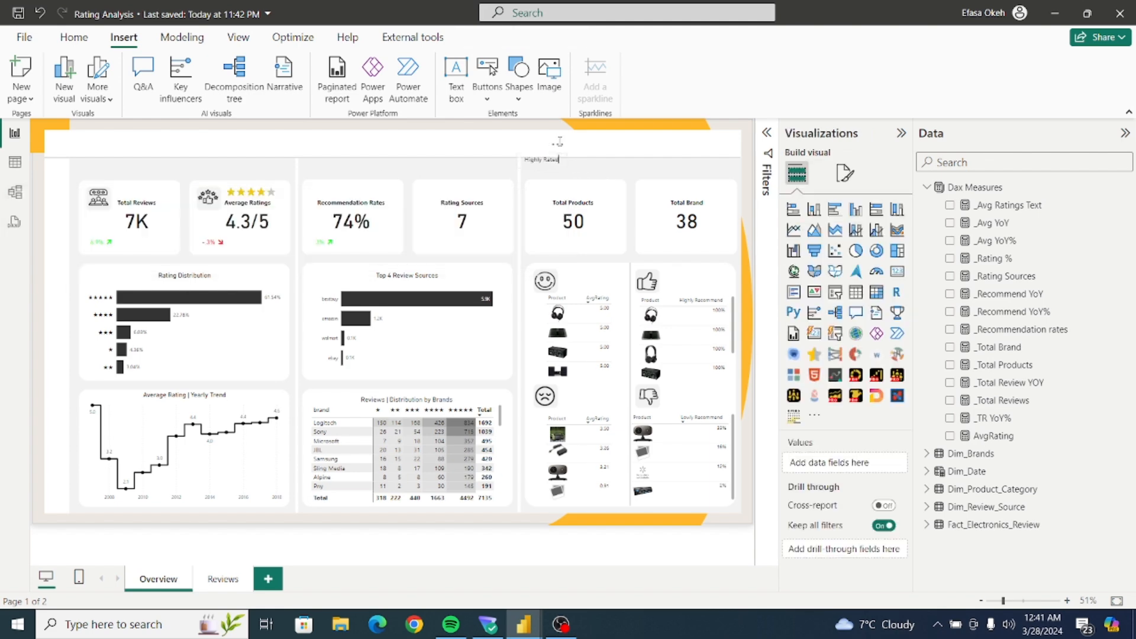
{"action": "left_click", "coordinate": [559, 141]}
{"action": "left_click_drag", "start_coordinate": [559, 141], "coordinate": [609, 267]}
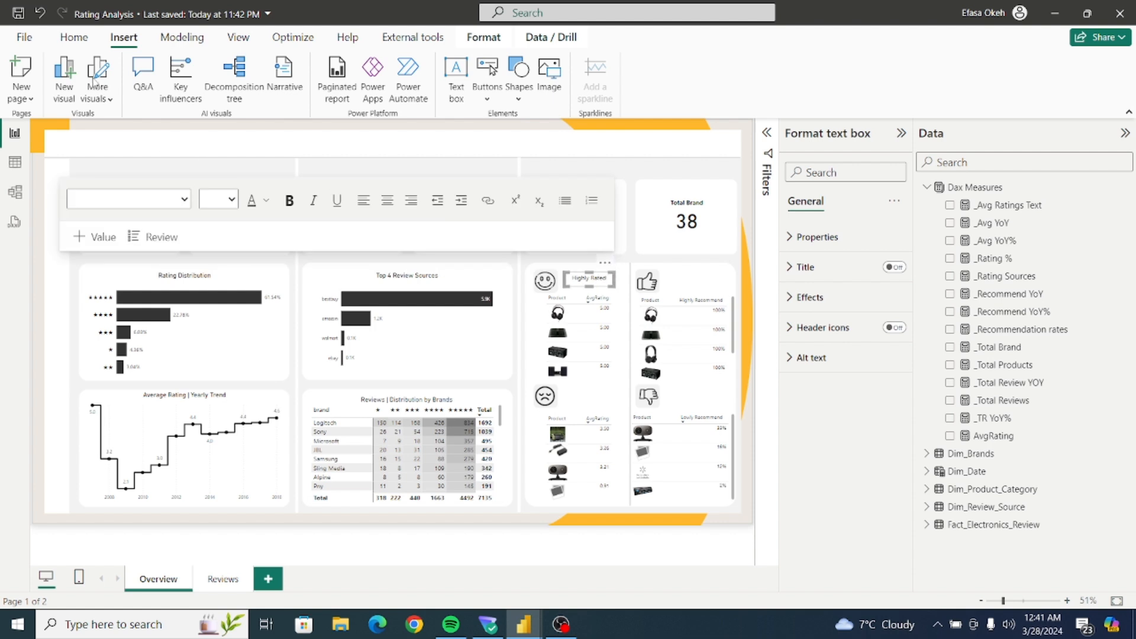
Duplicate the Highly Rated text box, place the copy beside the sad-face icon and change its text to "Lowly Rated".
{"action": "left_click", "coordinate": [73, 37]}
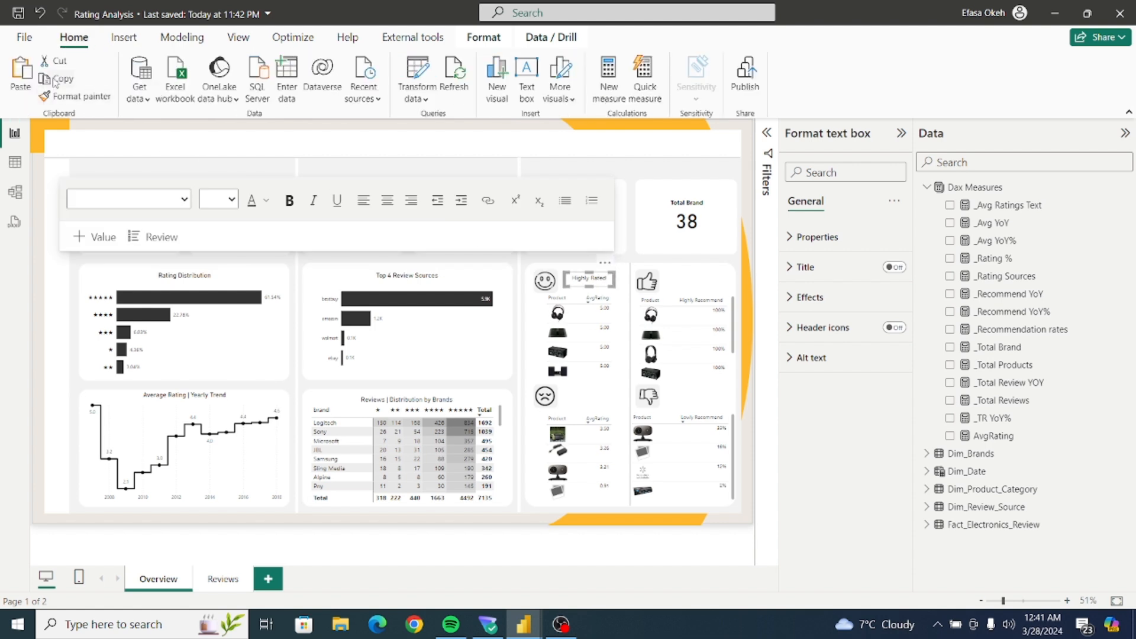
{"action": "left_click", "coordinate": [55, 79]}
{"action": "left_click", "coordinate": [21, 74]}
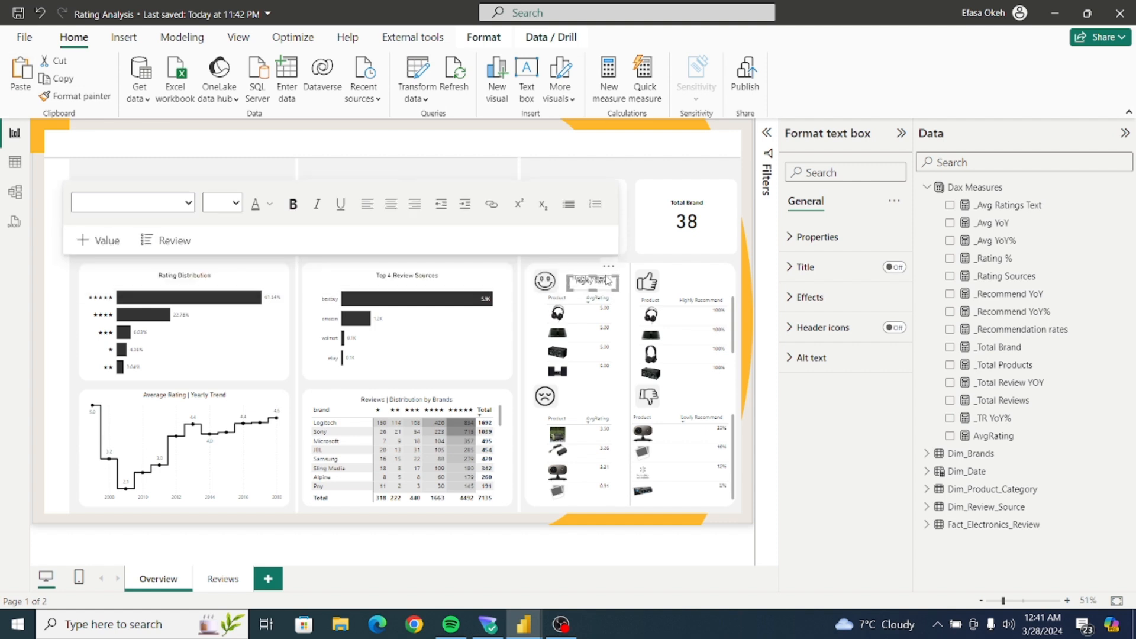
{"action": "left_click_drag", "start_coordinate": [609, 281], "coordinate": [607, 383]}
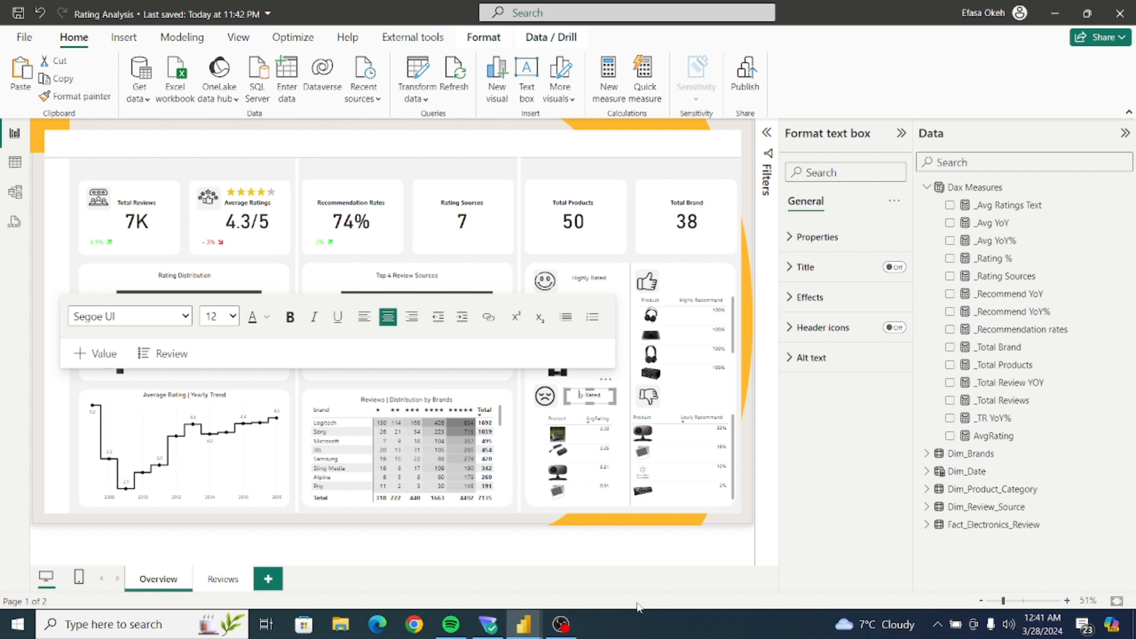
{"action": "type", "text": "Low"}
Place another copy of the text box beside the thumbs-up icon, reading "Highly Recommended" and wide enough for a single line.
{"action": "left_click", "coordinate": [602, 278]}
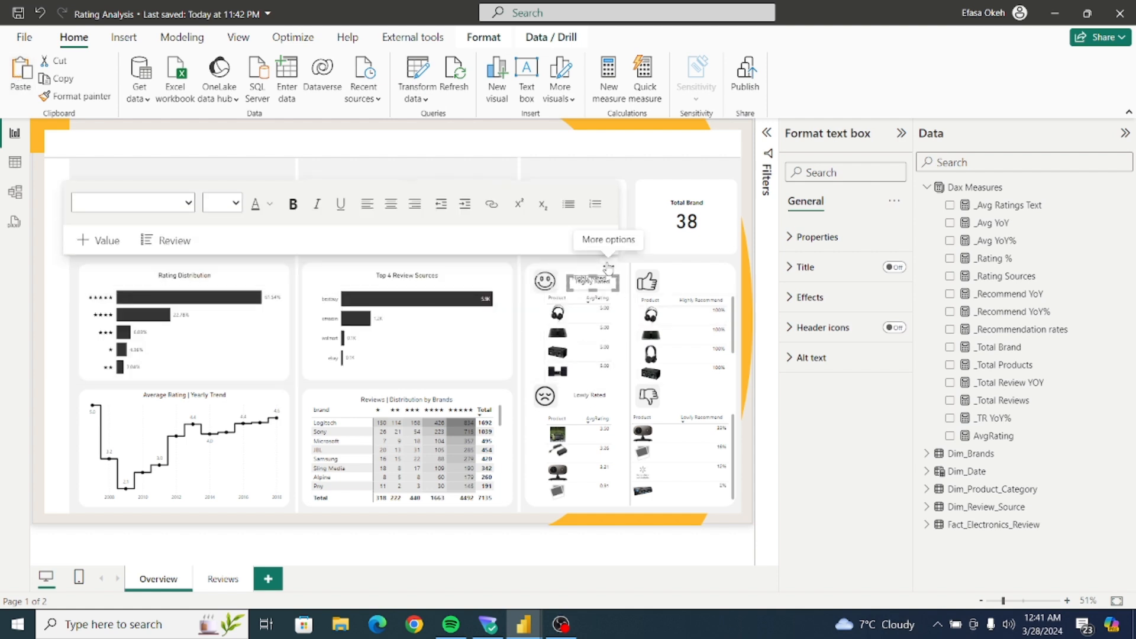
{"action": "left_click_drag", "start_coordinate": [608, 272], "coordinate": [708, 268]}
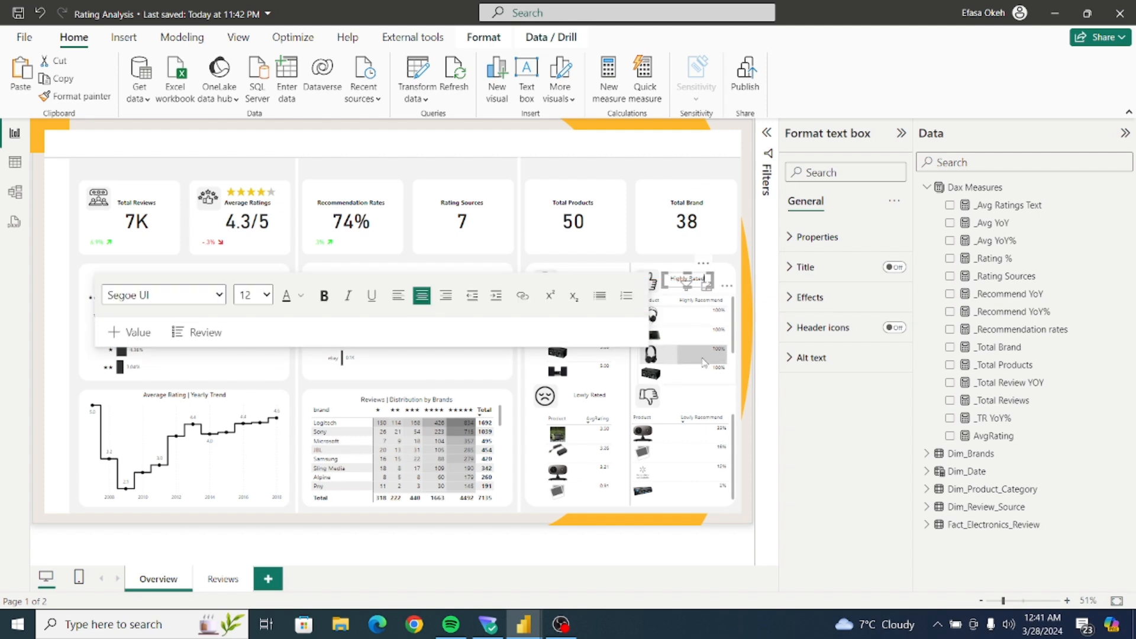
{"action": "key", "text": "BackSpace"}
{"action": "key", "text": "BackSpace"}
{"action": "key", "text": "BackSpace"}
{"action": "type", "text": "commend"}
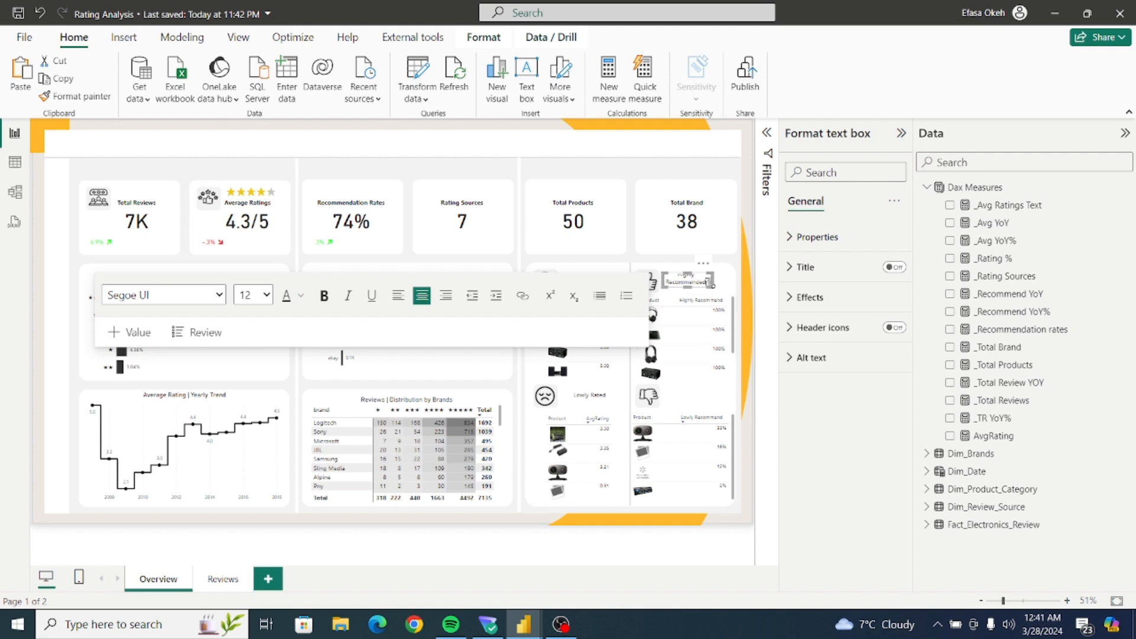
{"action": "left_click_drag", "start_coordinate": [719, 289], "coordinate": [726, 285]}
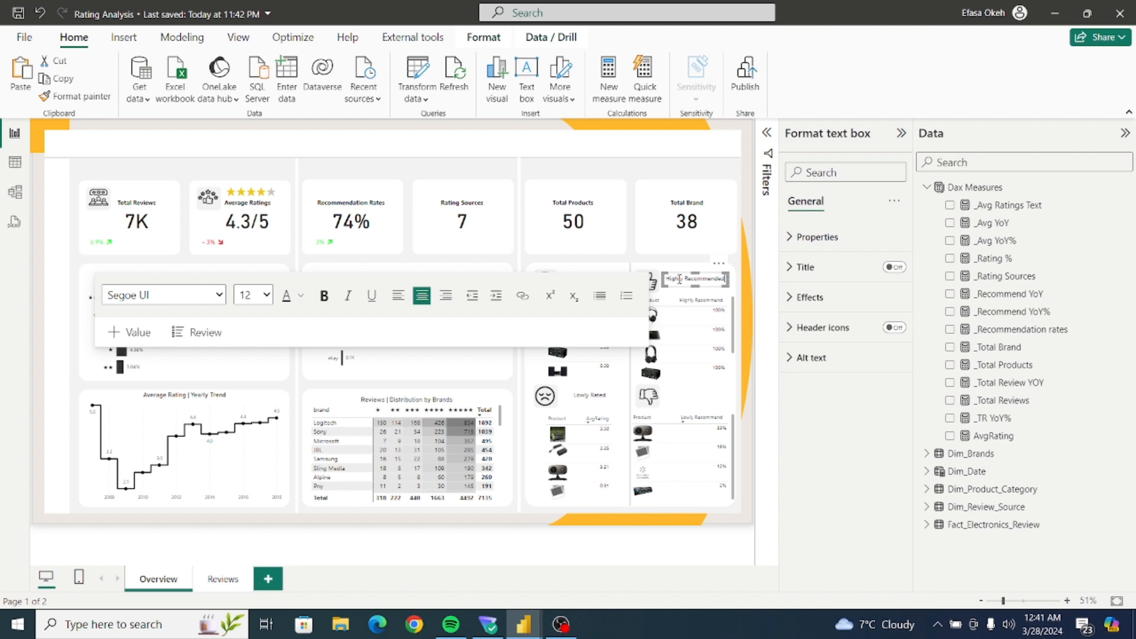
Place another copy of the Highly Rated text box beside the thumbs-down icon and change its text to "Lowly Rated".
{"action": "left_click", "coordinate": [27, 72]}
{"action": "left_click_drag", "start_coordinate": [724, 274], "coordinate": [720, 384]}
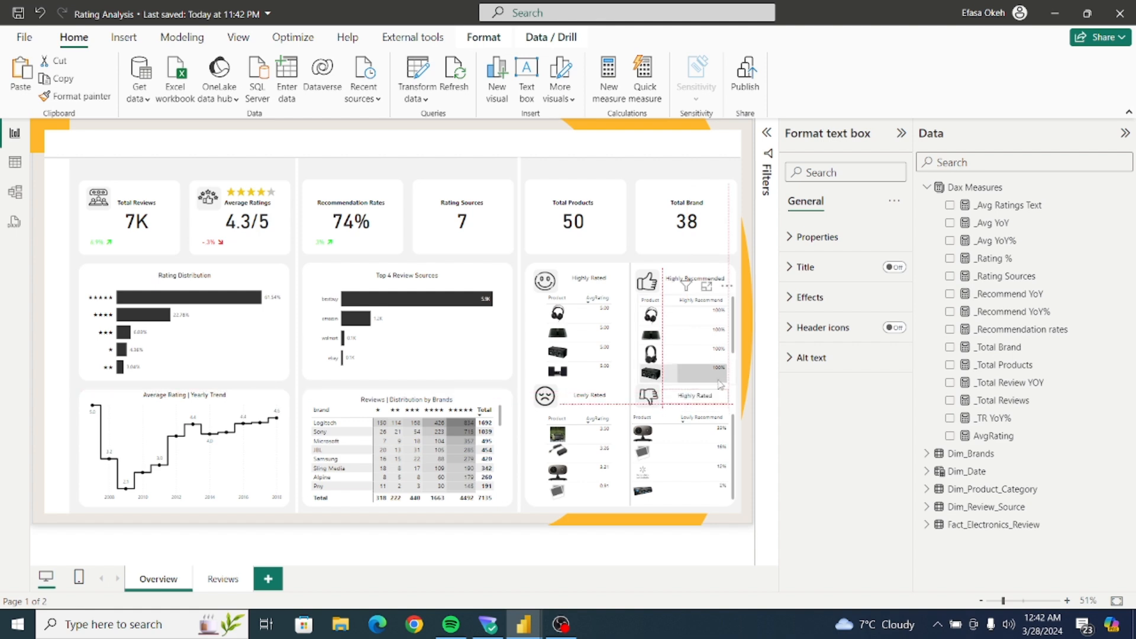
{"action": "left_click_drag", "start_coordinate": [719, 388], "coordinate": [718, 389]}
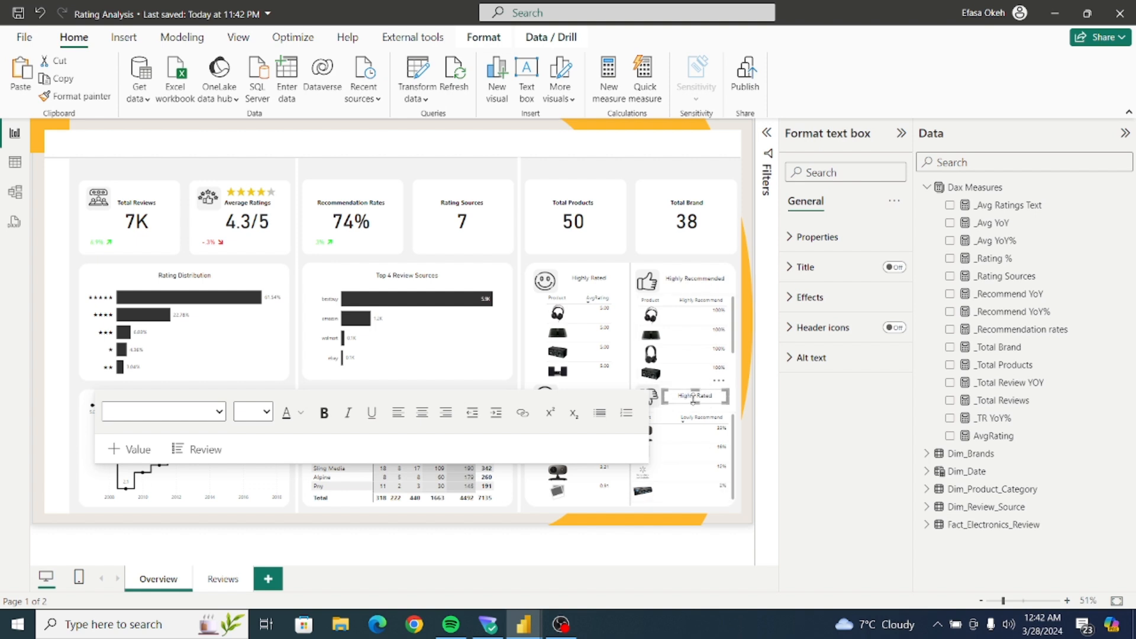
{"action": "left_click", "coordinate": [694, 397]}
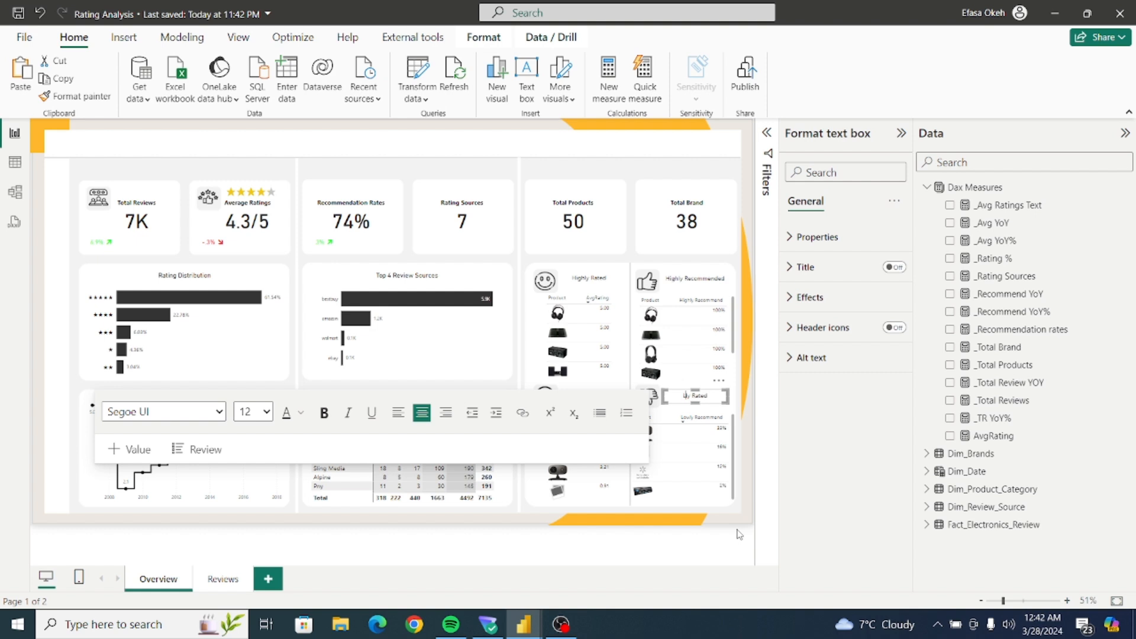
{"action": "type", "text": "Low"}
{"action": "left_click", "coordinate": [738, 462]}
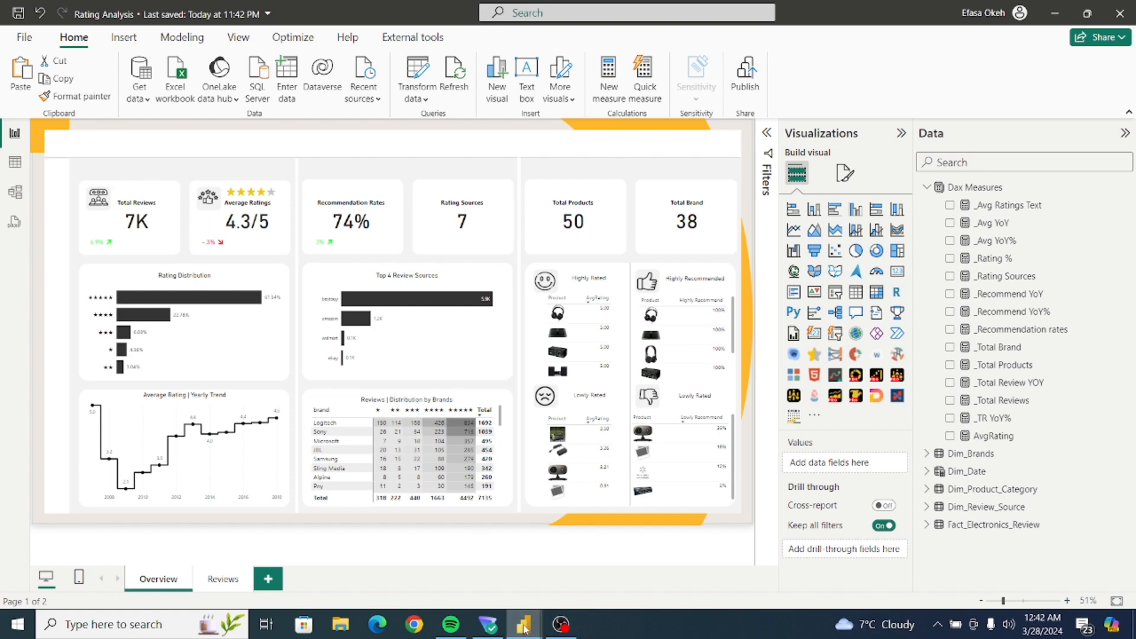
Examine the section headings in the Electronics Rating reference report and return to the Rating Analysis report.
{"action": "mouse_move", "coordinate": [523, 625]}
{"action": "left_click", "coordinate": [462, 579]}
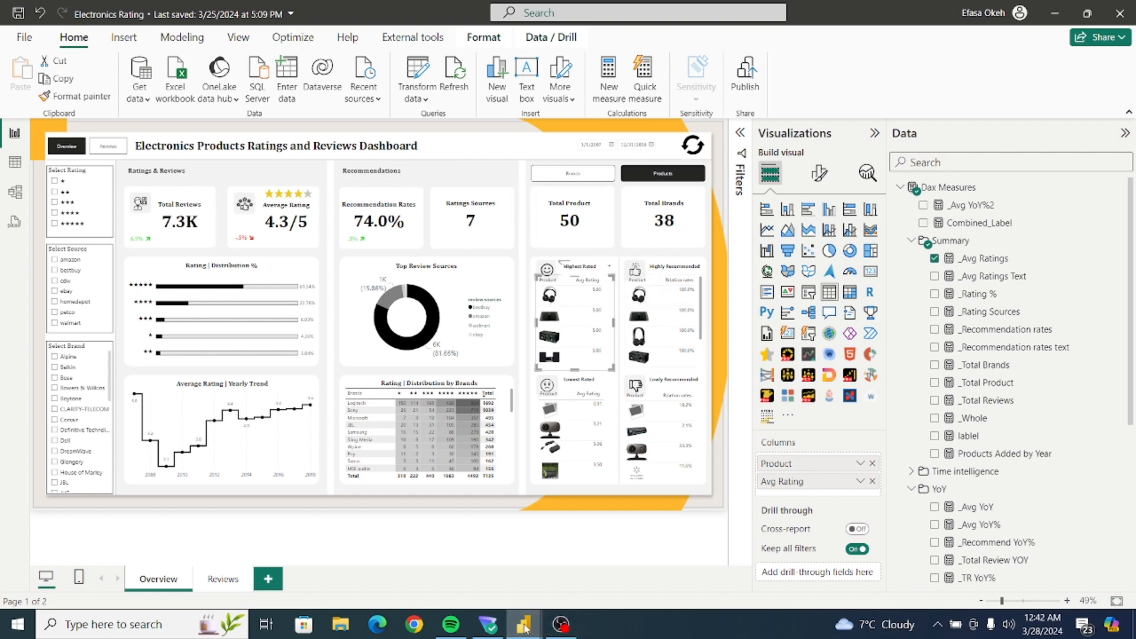
{"action": "mouse_move", "coordinate": [523, 624]}
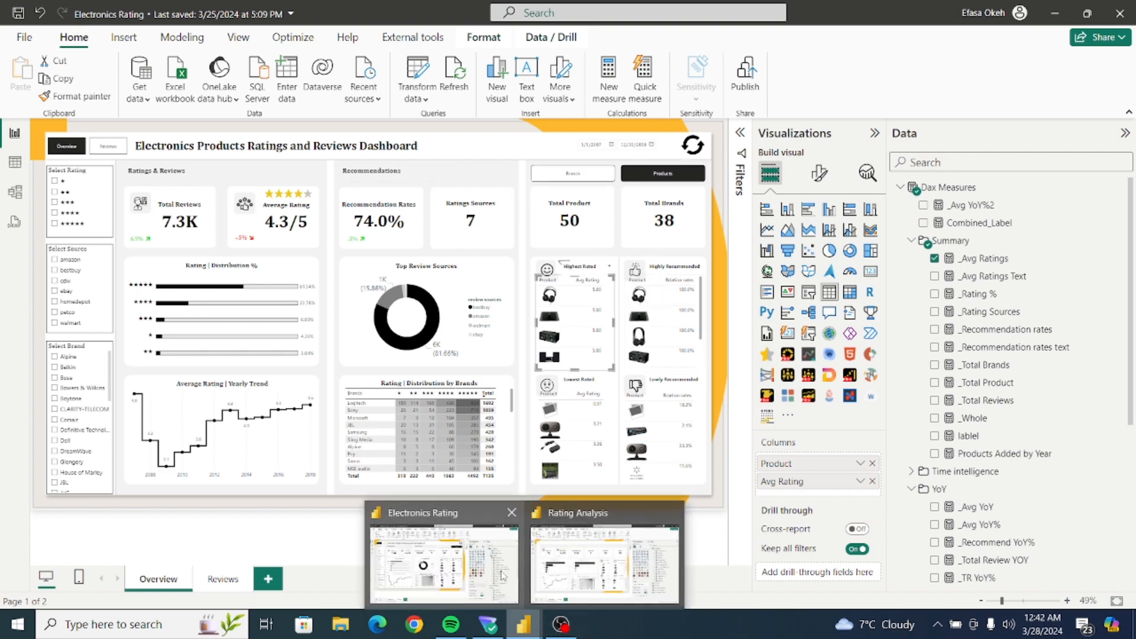
{"action": "left_click", "coordinate": [438, 567]}
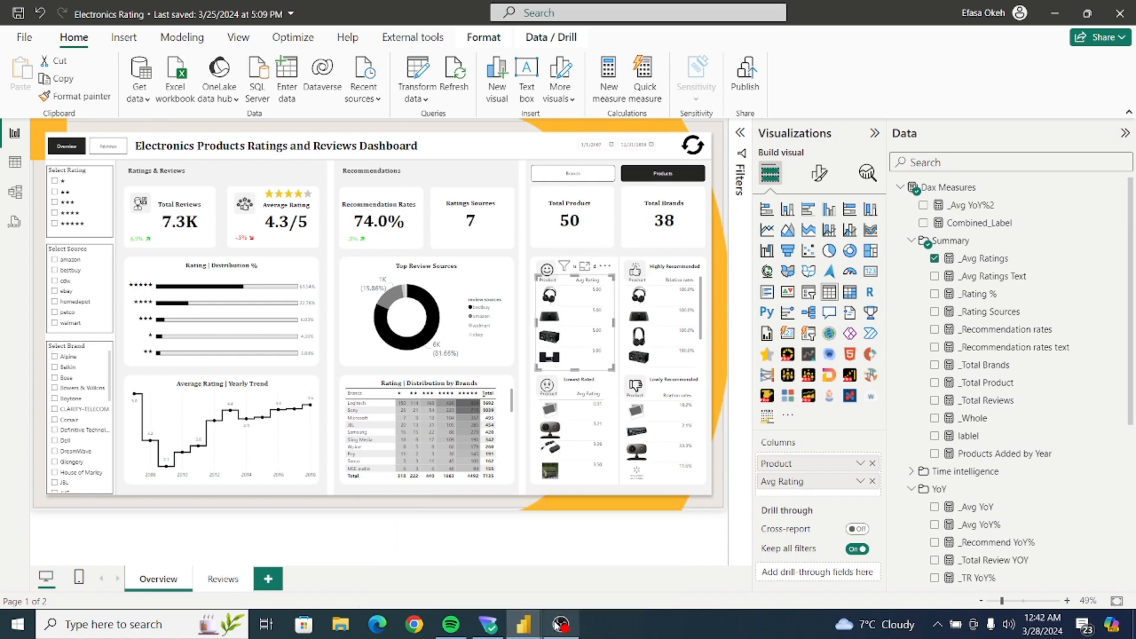
{"action": "mouse_move", "coordinate": [524, 624]}
{"action": "left_click", "coordinate": [757, 560]}
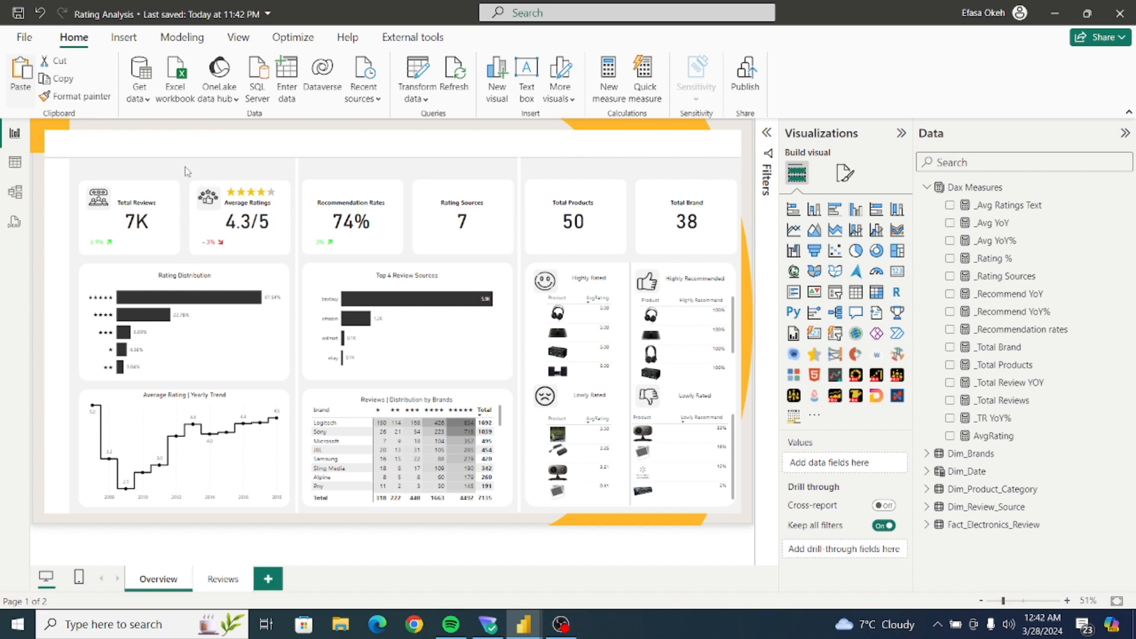
Place a copy of the Highly Rated text box above the Total Reviews card and change its text to "Ratings and Reviews".
{"action": "left_click", "coordinate": [249, 178]}
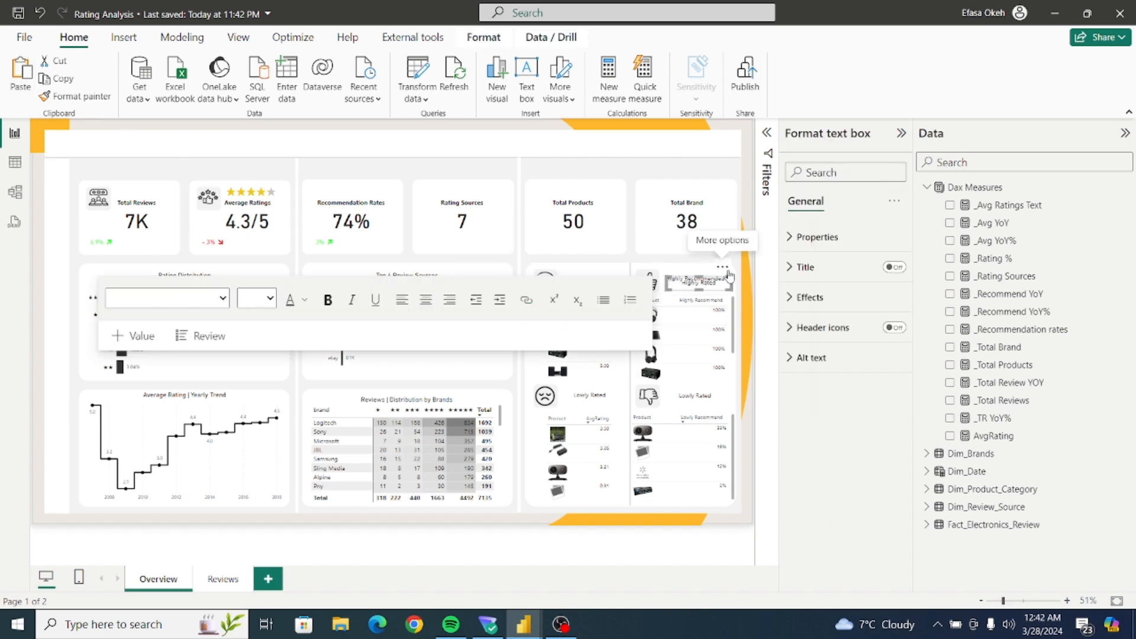
{"action": "left_click_drag", "start_coordinate": [662, 246], "coordinate": [145, 151]}
{"action": "left_click", "coordinate": [136, 168]}
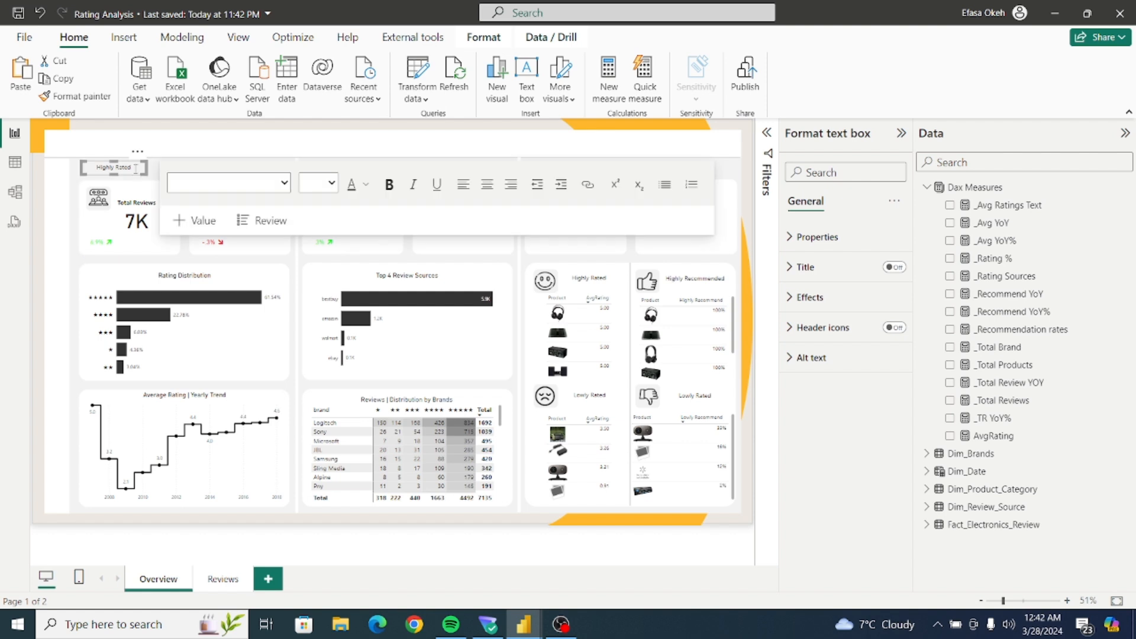
{"action": "key", "text": "ctrl+a"}
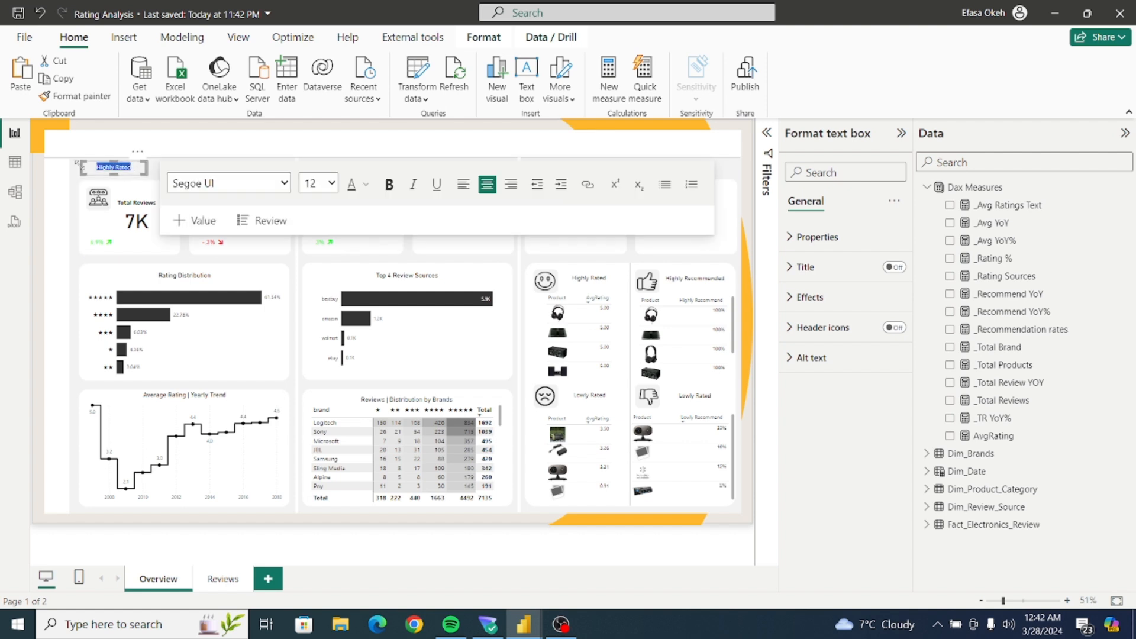
{"action": "type", "text": "Ratings and Reviews"}
Set the Ratings and Reviews heading to font size 18 and bold, widening its text box to fit a single line.
{"action": "key", "text": "ctrl+a"}
{"action": "left_click", "coordinate": [332, 184]}
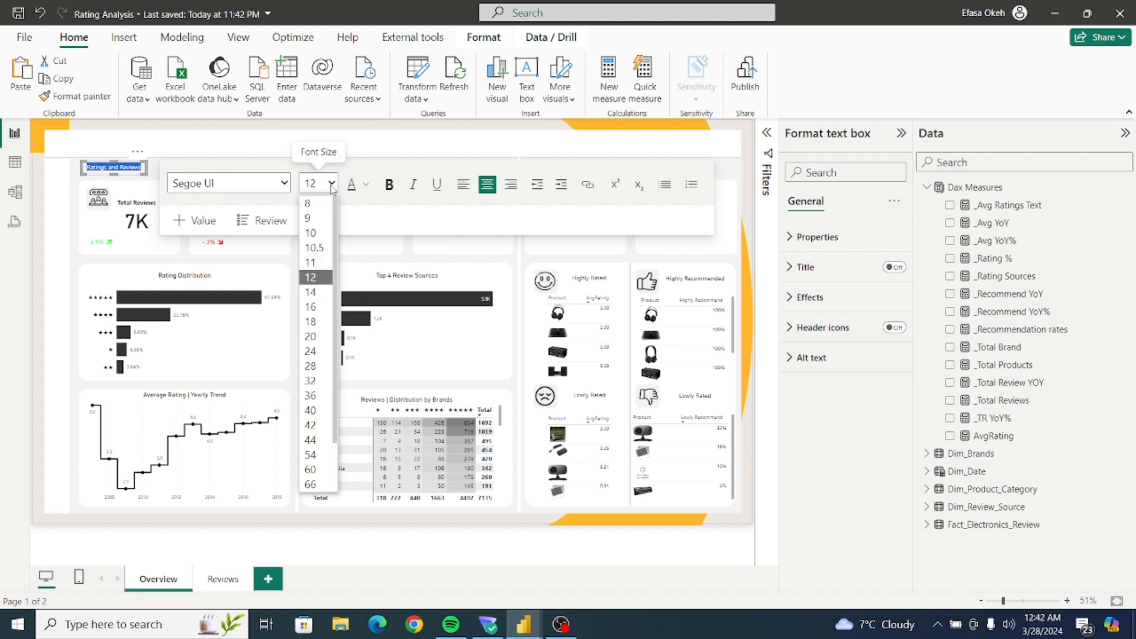
{"action": "left_click", "coordinate": [312, 322]}
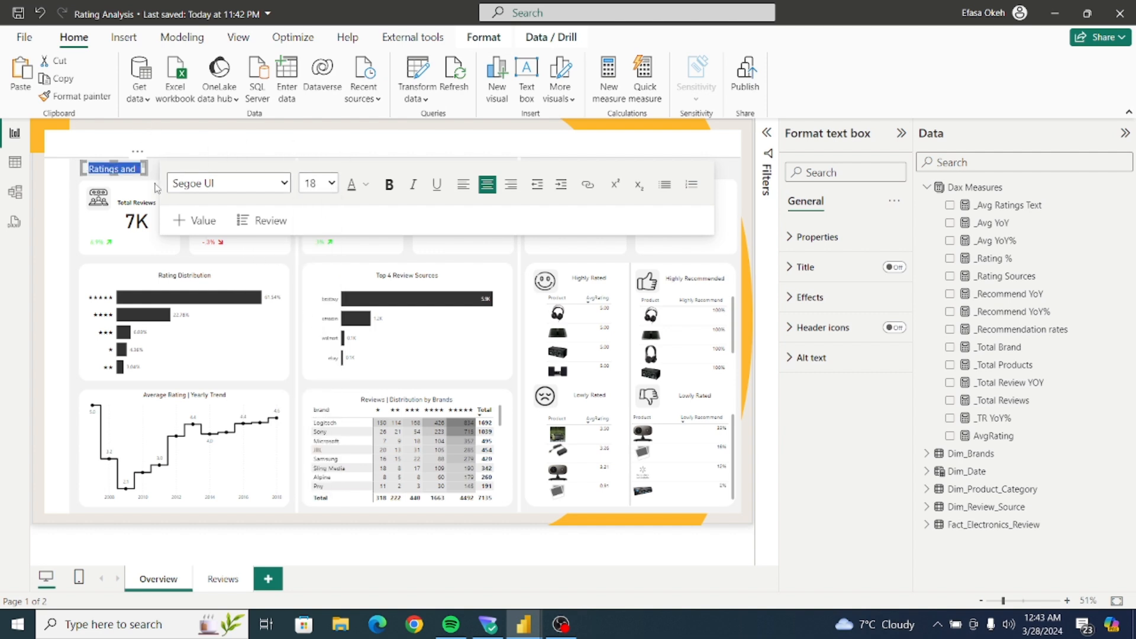
{"action": "mouse_move", "coordinate": [166, 186]}
{"action": "left_mouse_down"}
{"action": "mouse_move", "coordinate": [189, 187]}
{"action": "mouse_move", "coordinate": [178, 187]}
{"action": "left_mouse_up"}
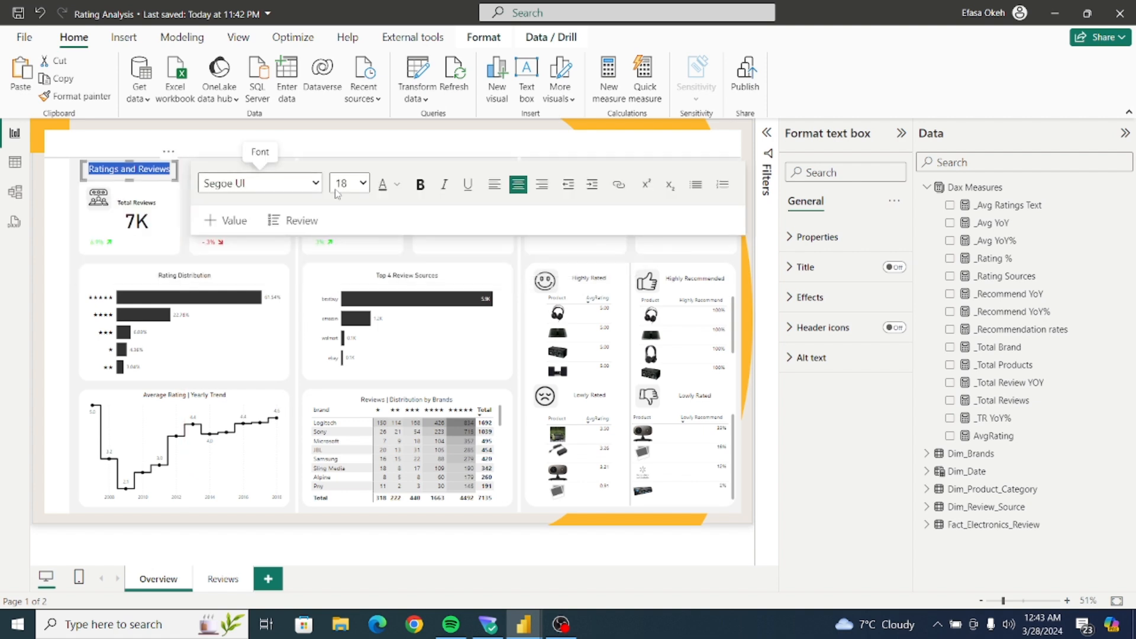
{"action": "left_click", "coordinate": [420, 184]}
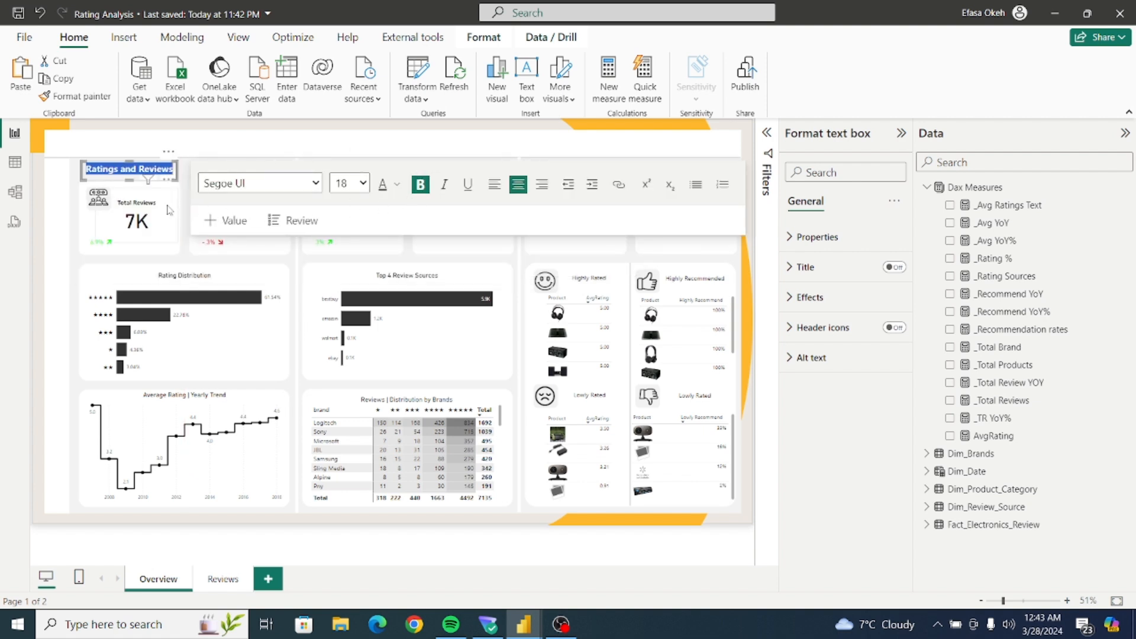
{"action": "left_click", "coordinate": [72, 215]}
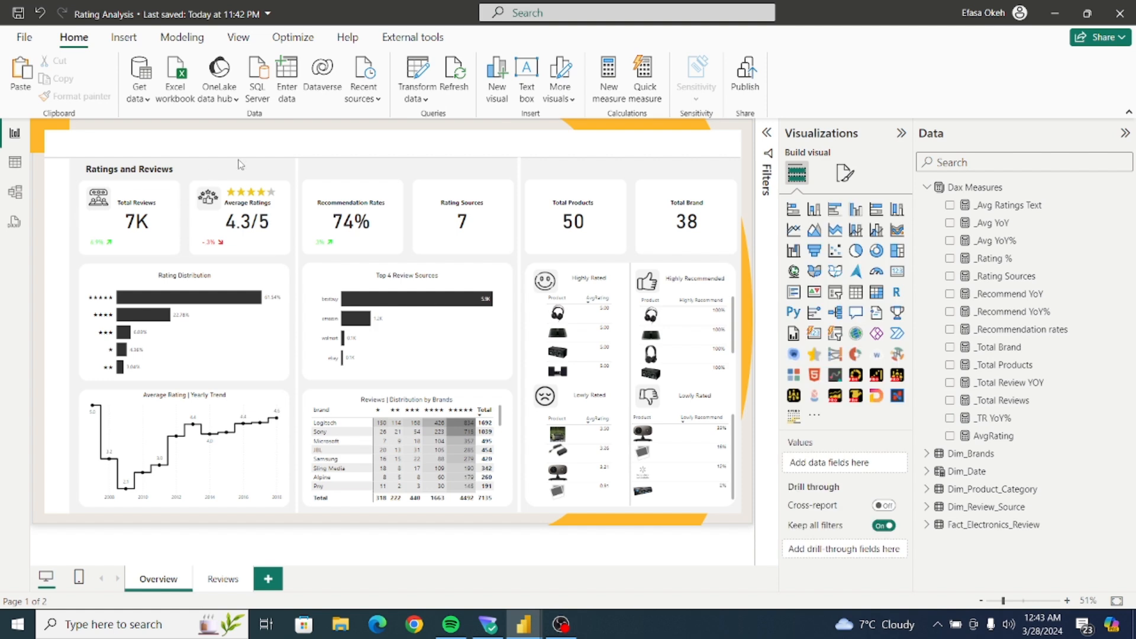
Duplicate the Ratings and Reviews heading and place the copy above the Recommendation Rates card.
{"action": "left_click", "coordinate": [176, 170]}
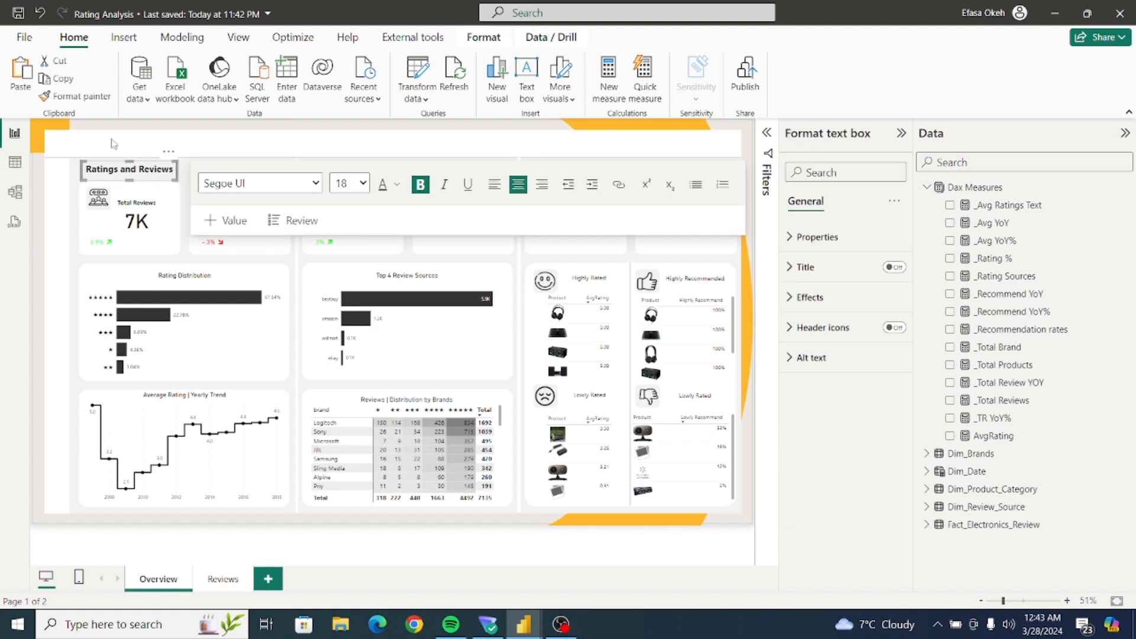
{"action": "left_click", "coordinate": [26, 81]}
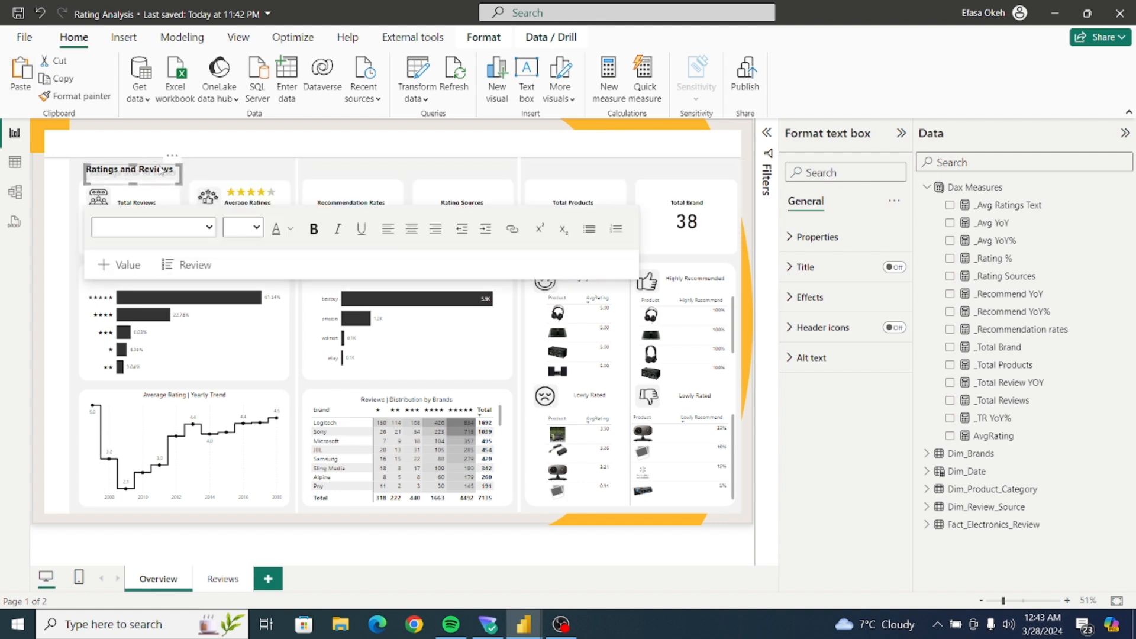
{"action": "left_click_drag", "start_coordinate": [173, 163], "coordinate": [392, 157]}
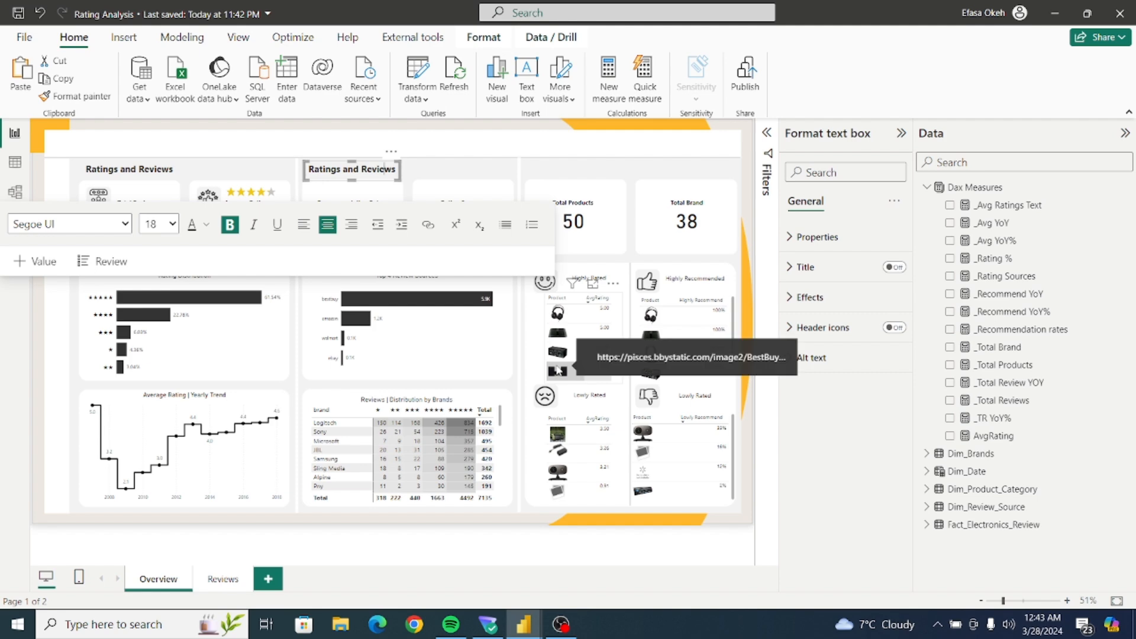
Change the text of the heading above the Recommendation Rates card to "Recommendations".
{"action": "key", "text": "BackSpace"}
{"action": "key", "text": "BackSpace"}
{"action": "key", "text": "BackSpace"}
{"action": "key", "text": "BackSpace"}
{"action": "key", "text": "BackSpace"}
{"action": "key", "text": "BackSpace"}
{"action": "key", "text": "BackSpace"}
{"action": "key", "text": "BackSpace"}
{"action": "key", "text": "BackSpace"}
{"action": "key", "text": "BackSpace"}
{"action": "key", "text": "BackSpace"}
{"action": "key", "text": "BackSpace"}
{"action": "key", "text": "BackSpace"}
{"action": "key", "text": "BackSpace"}
{"action": "key", "text": "BackSpace"}
{"action": "key", "text": "BackSpace"}
{"action": "key", "text": "BackSpace"}
{"action": "type", "text": "ecomendations"}
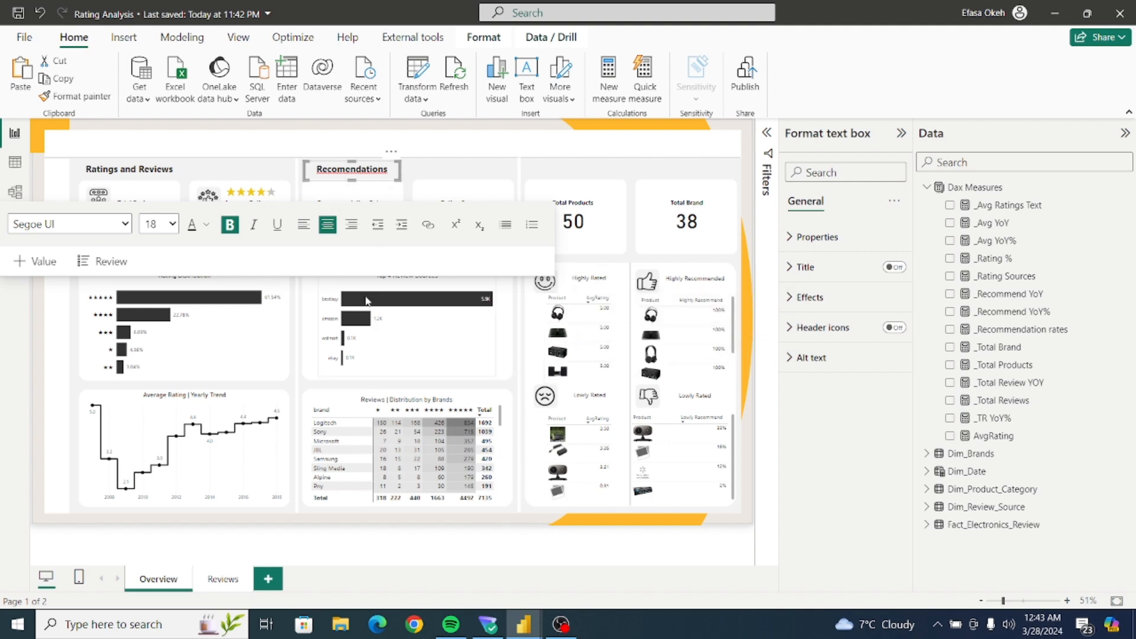
{"action": "type", "text": "m"}
{"action": "left_click", "coordinate": [448, 173]}
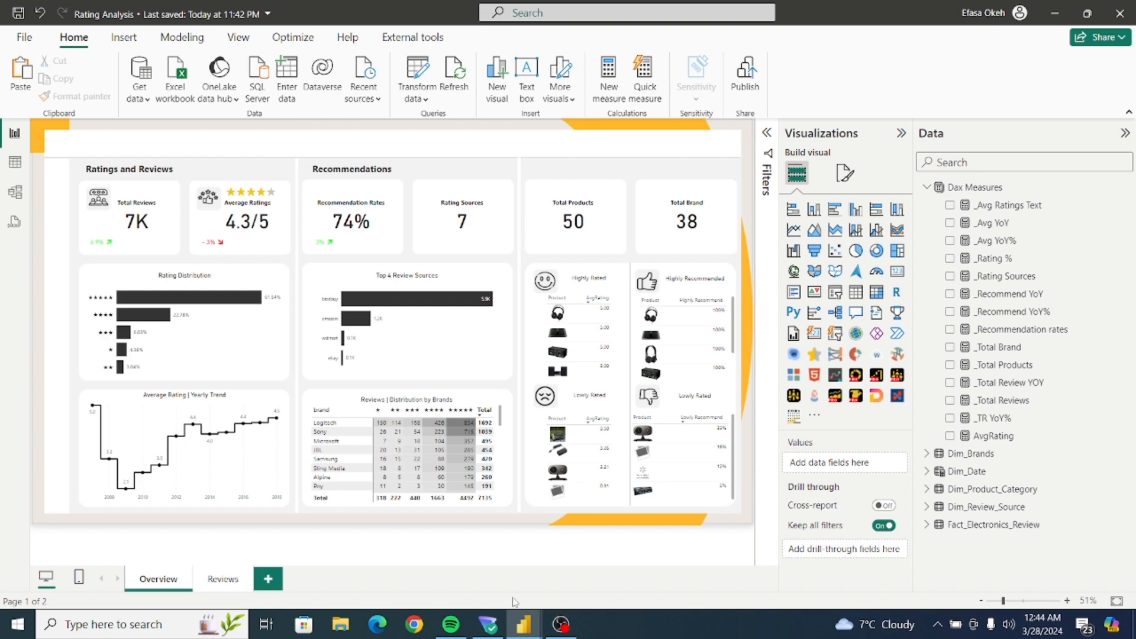
Examine the Brands view of the ranking tables in the Electronics Rating report and return to the Rating Analysis report.
{"action": "mouse_move", "coordinate": [515, 621]}
{"action": "left_click", "coordinate": [479, 570]}
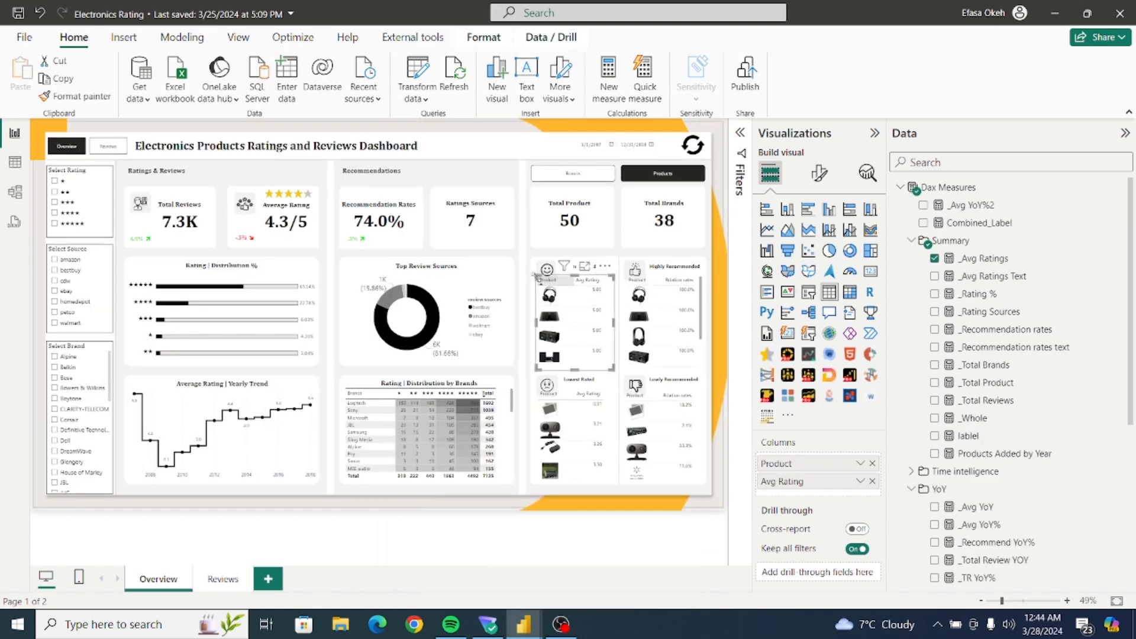
{"action": "left_click", "coordinate": [511, 261]}
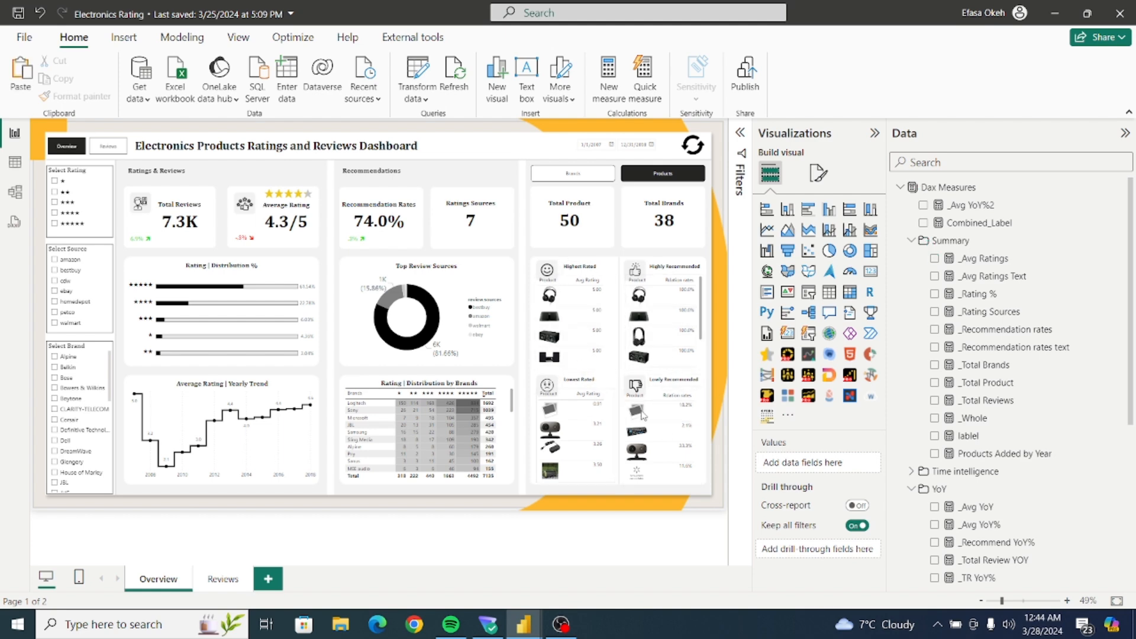
{"action": "left_click", "coordinate": [561, 178], "text": "ctrl"}
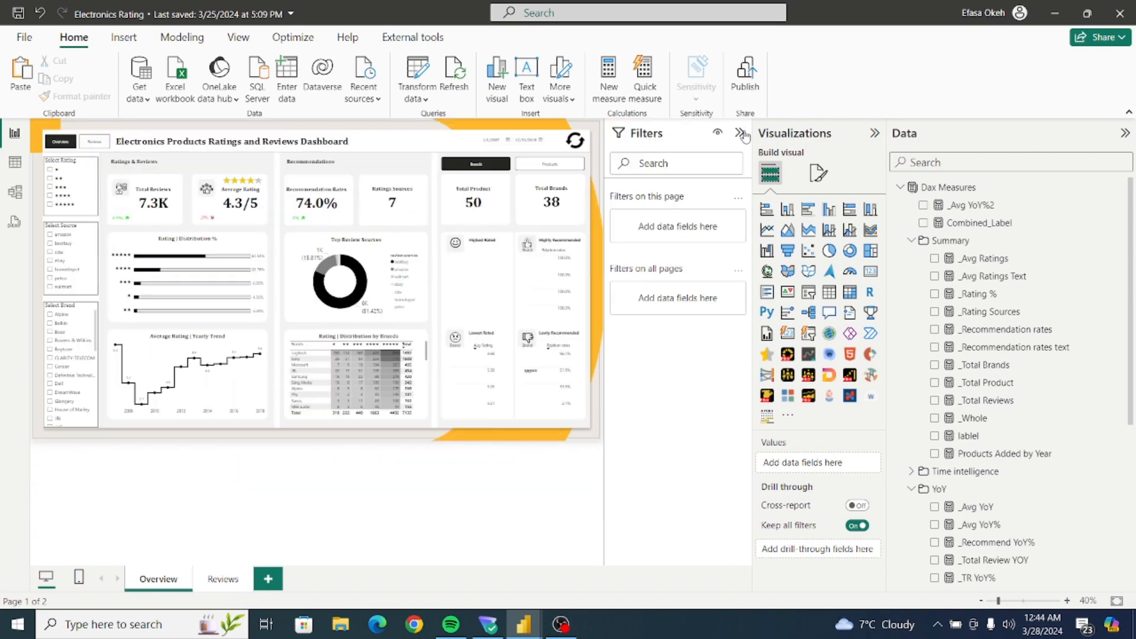
{"action": "left_click", "coordinate": [740, 134]}
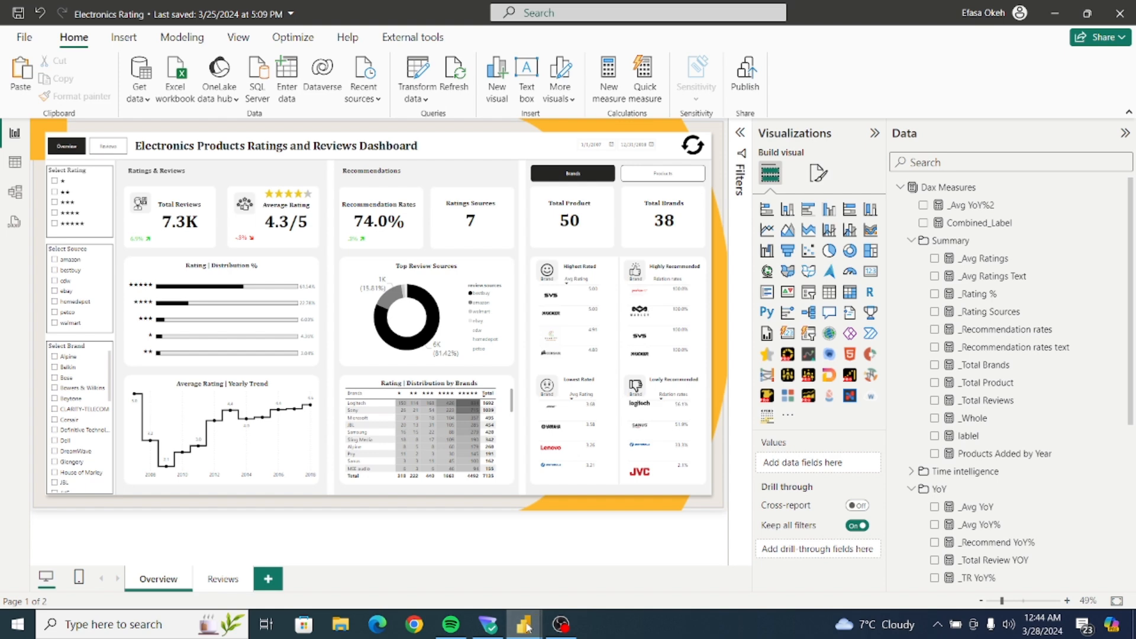
{"action": "mouse_move", "coordinate": [524, 624]}
{"action": "left_click", "coordinate": [596, 579]}
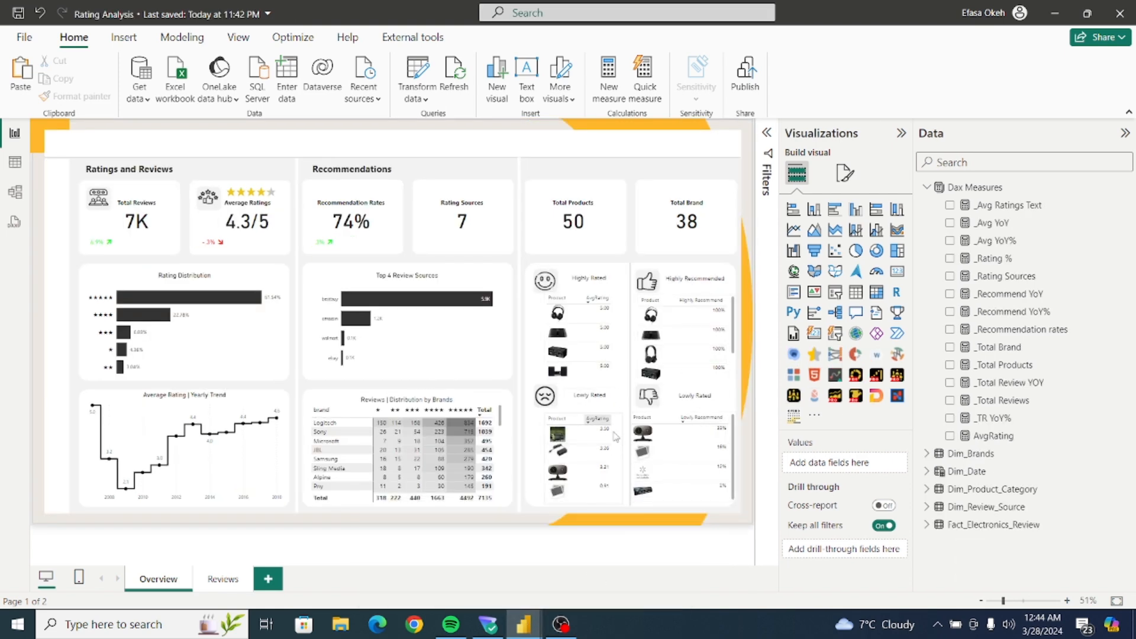
Show the list of the page's visual layers and rename the Highly Rated product table to P1.
{"action": "left_click", "coordinate": [621, 371]}
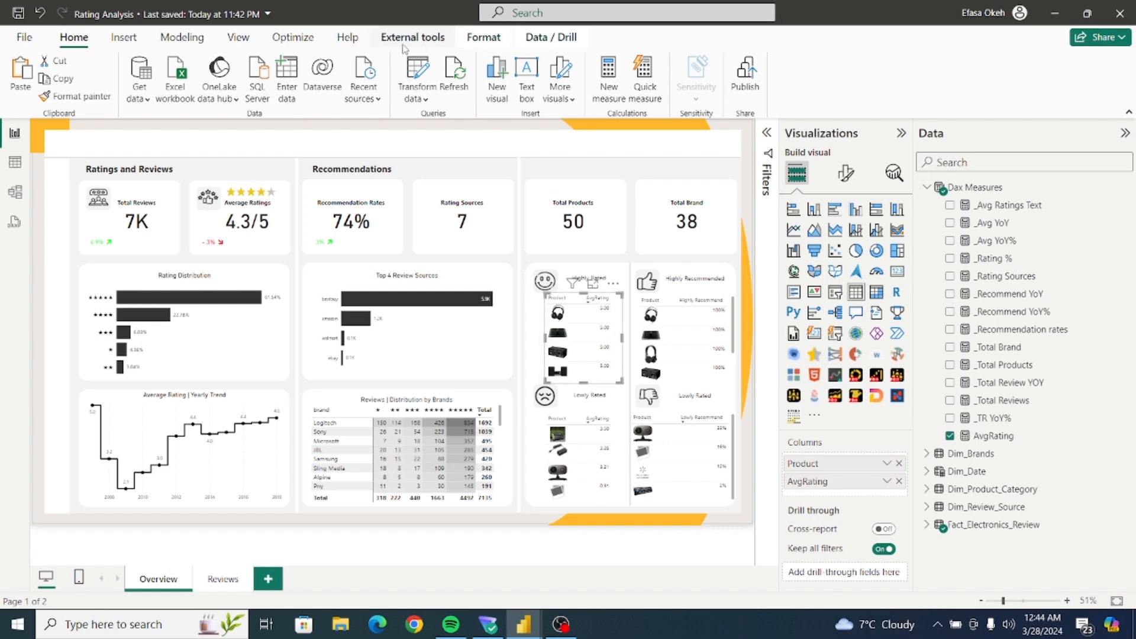
{"action": "left_click", "coordinate": [239, 39]}
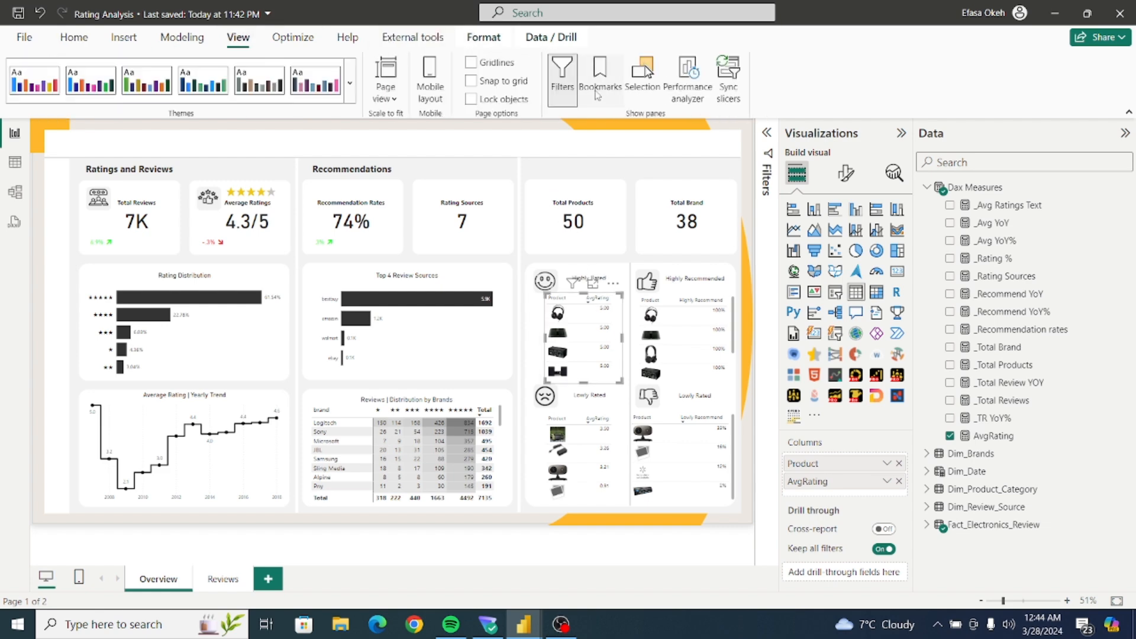
{"action": "left_click", "coordinate": [646, 74]}
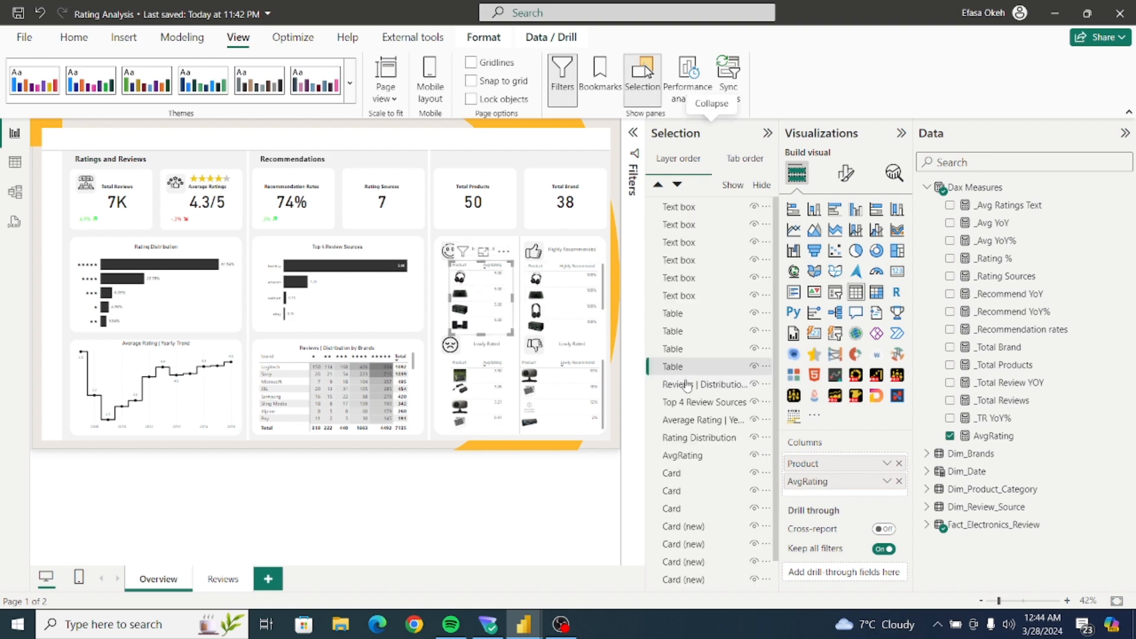
{"action": "double_click", "coordinate": [682, 367]}
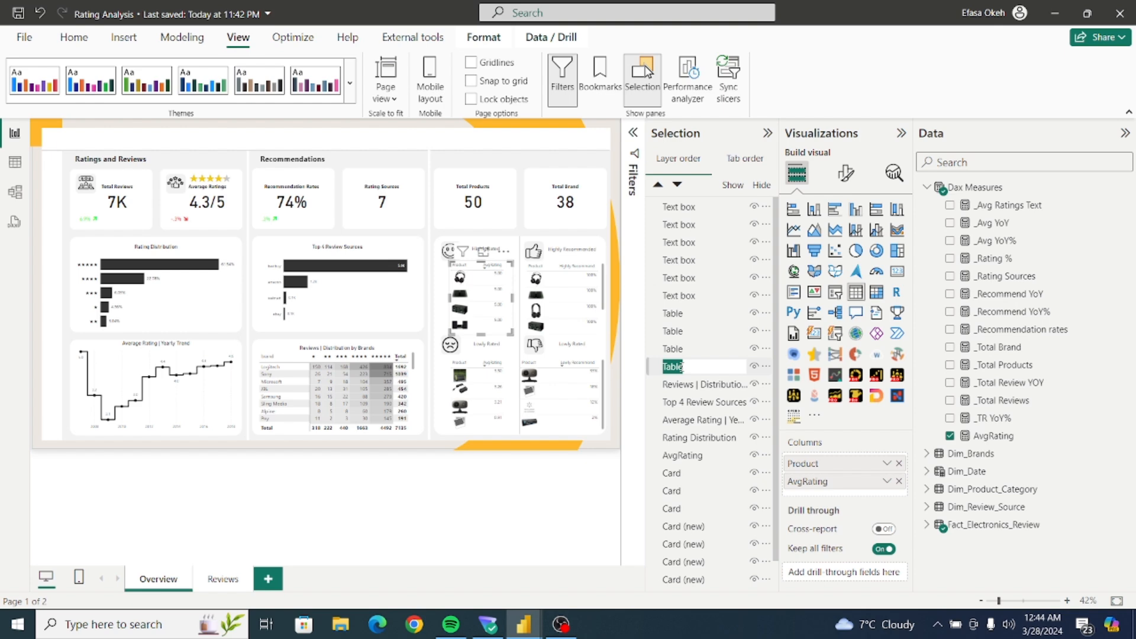
{"action": "type", "text": "P1"}
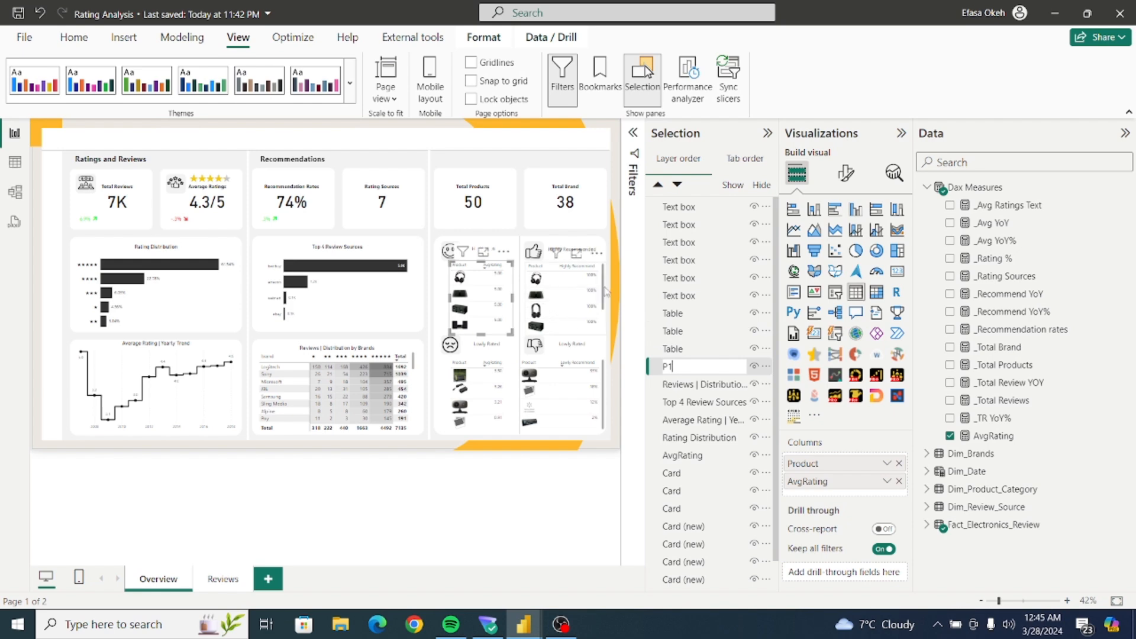
Rename the Lowly Rated product table's layer to P2.
{"action": "left_click", "coordinate": [675, 331]}
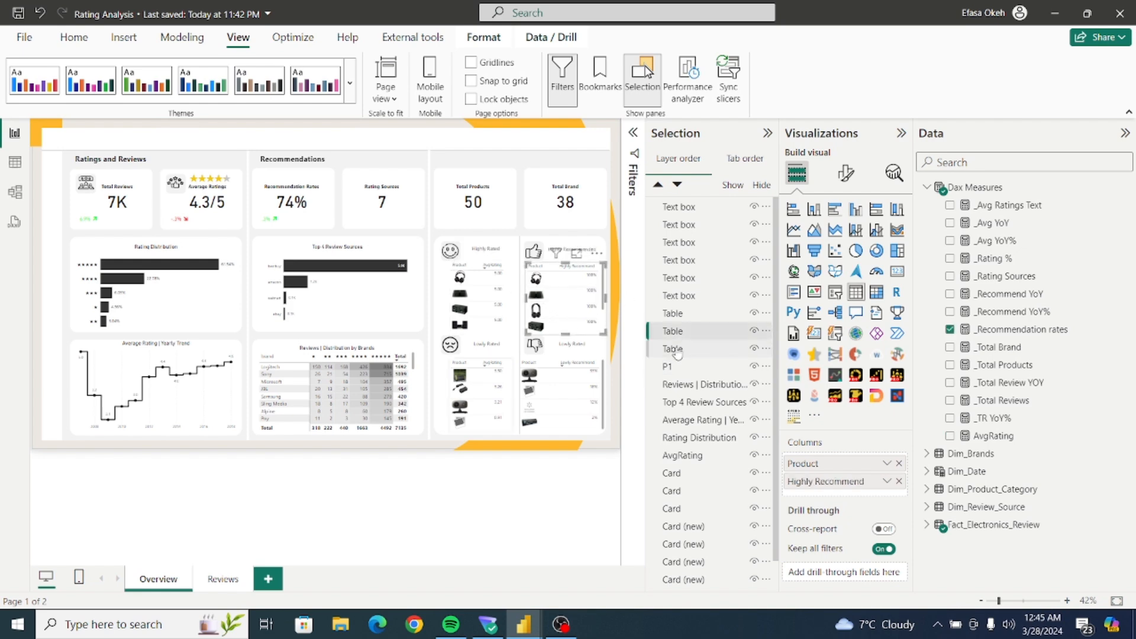
{"action": "double_click", "coordinate": [675, 349]}
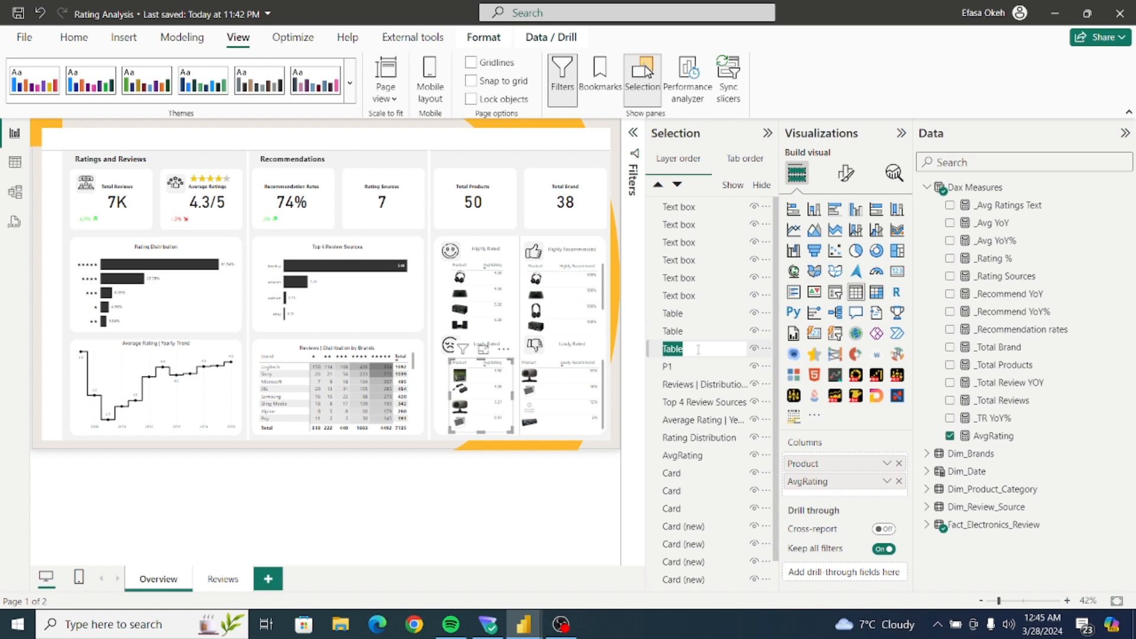
{"action": "type", "text": "p"}
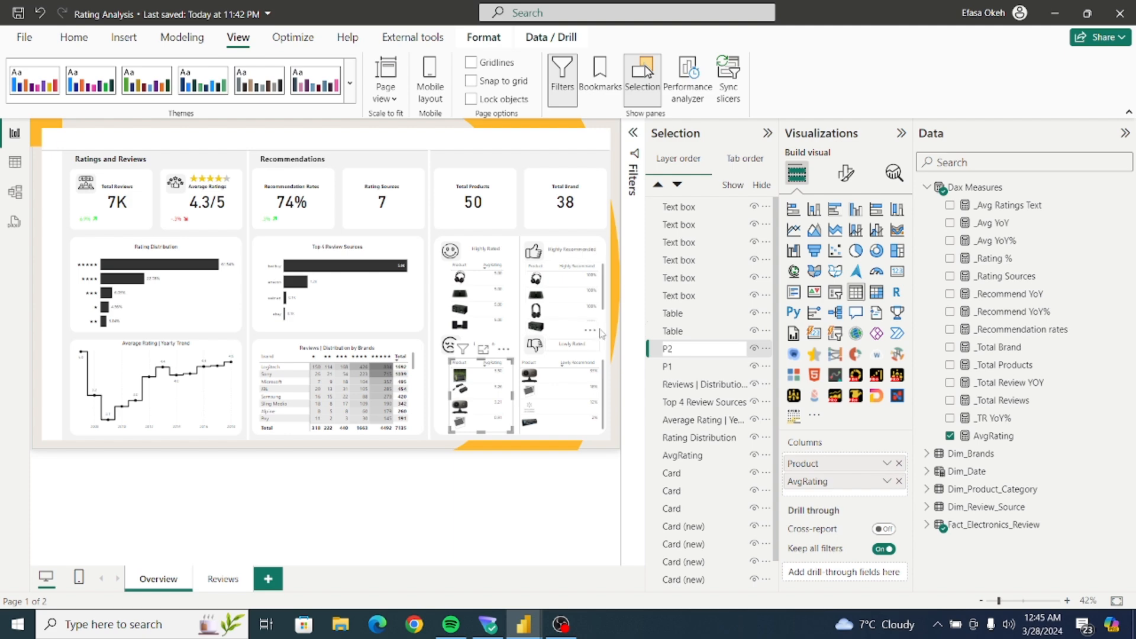
Rename the layer of the Highly Recommended product table to P3.
{"action": "left_click", "coordinate": [674, 331]}
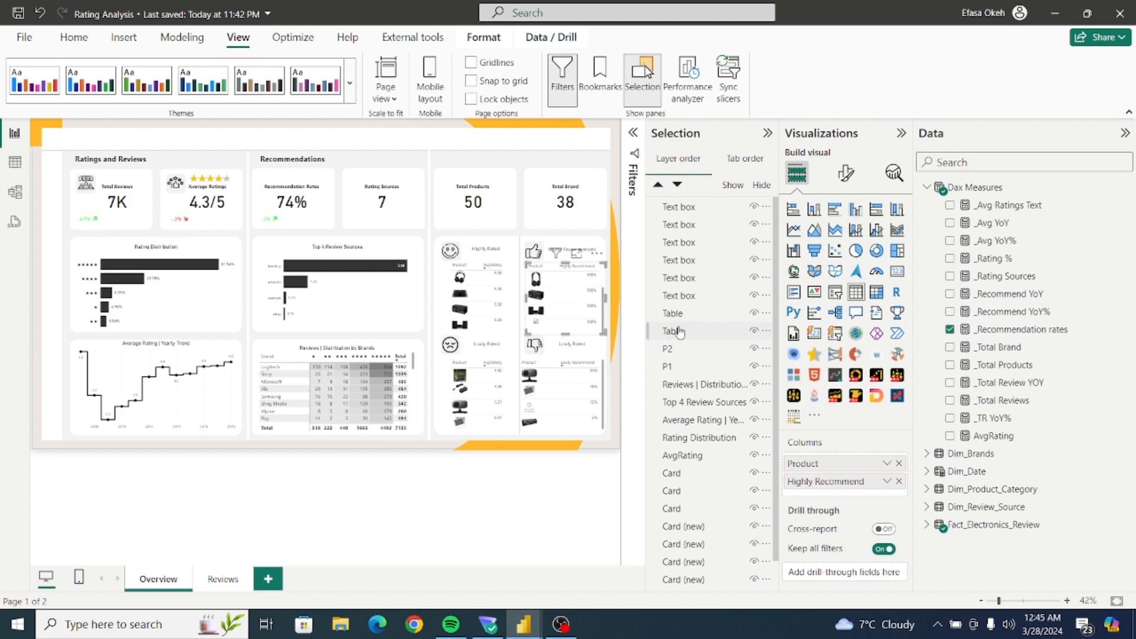
{"action": "left_click", "coordinate": [678, 334]}
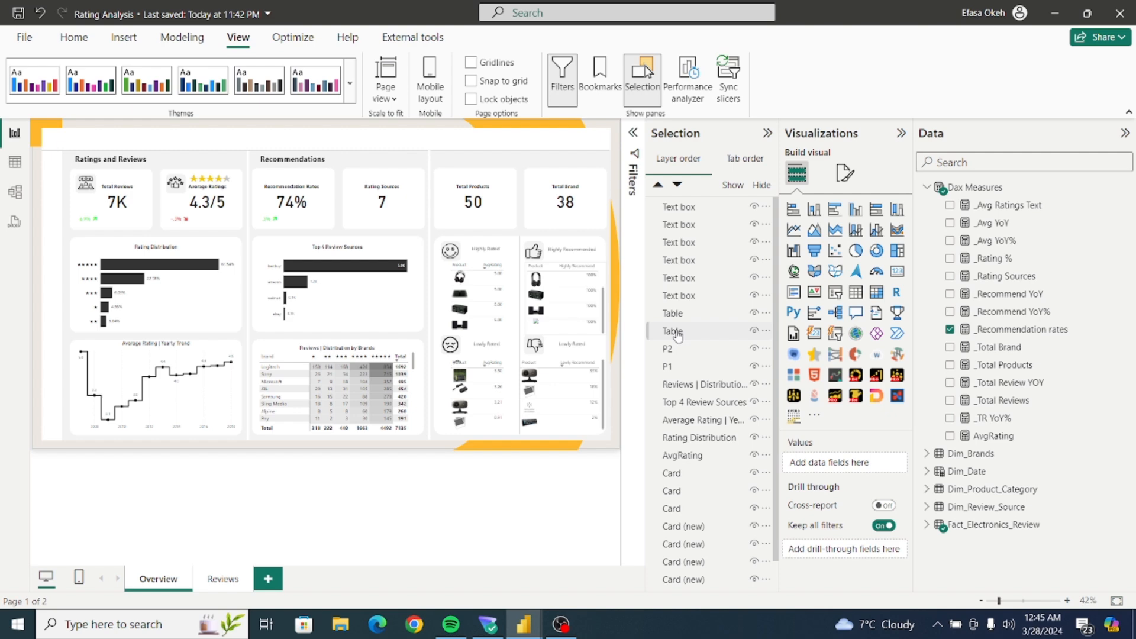
{"action": "double_click", "coordinate": [678, 334]}
{"action": "left_click", "coordinate": [596, 341]}
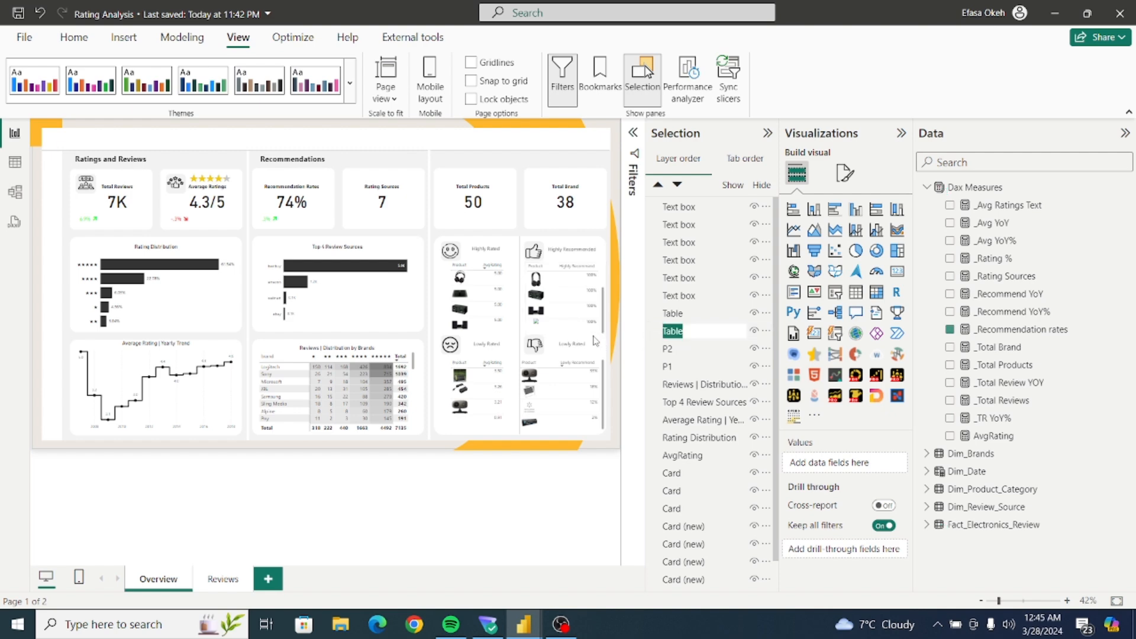
{"action": "double_click", "coordinate": [678, 334]}
{"action": "type", "text": "P3"}
{"action": "key", "text": "Return"}
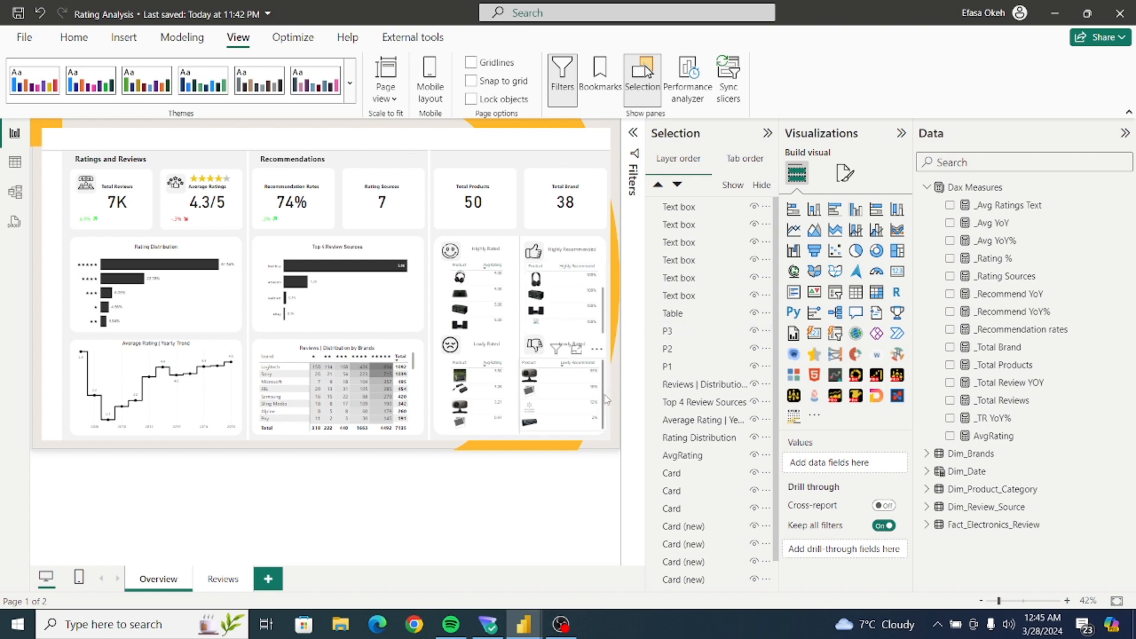
Rename the layer of the Lowly Recommend product table, below the thumbs-down icon, to P4.
{"action": "left_click", "coordinate": [606, 400]}
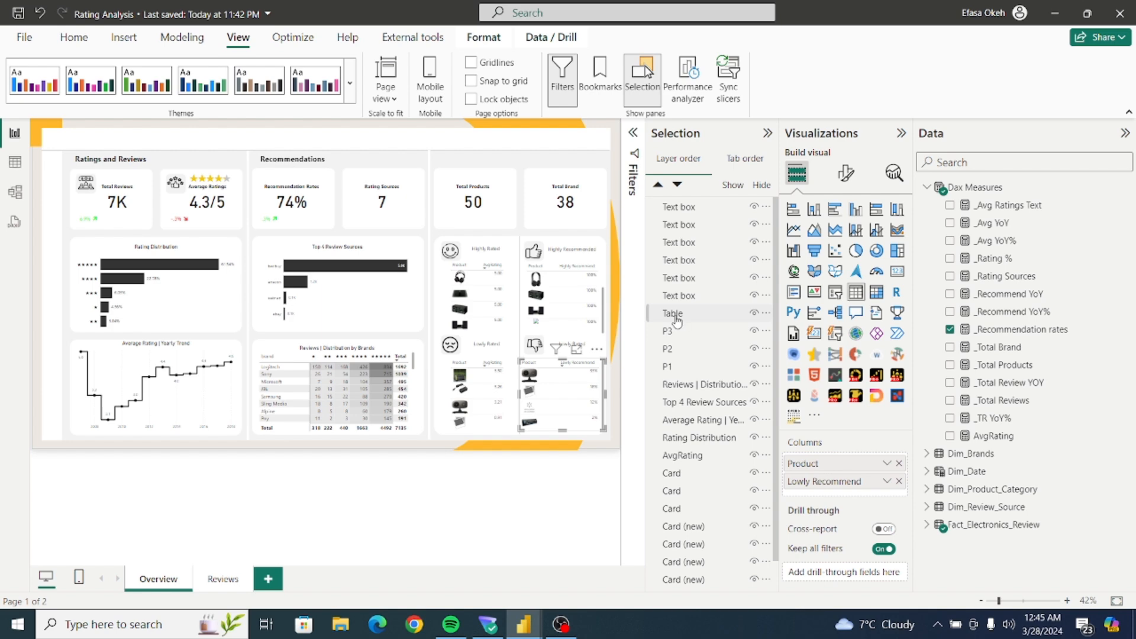
{"action": "left_click", "coordinate": [677, 320]}
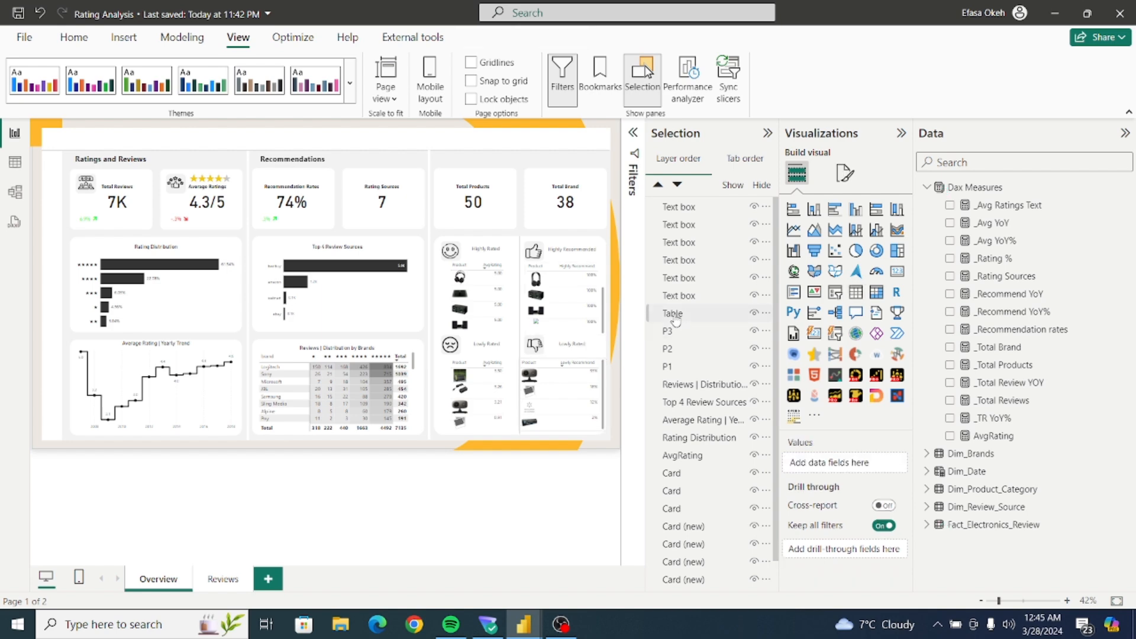
{"action": "double_click", "coordinate": [675, 317]}
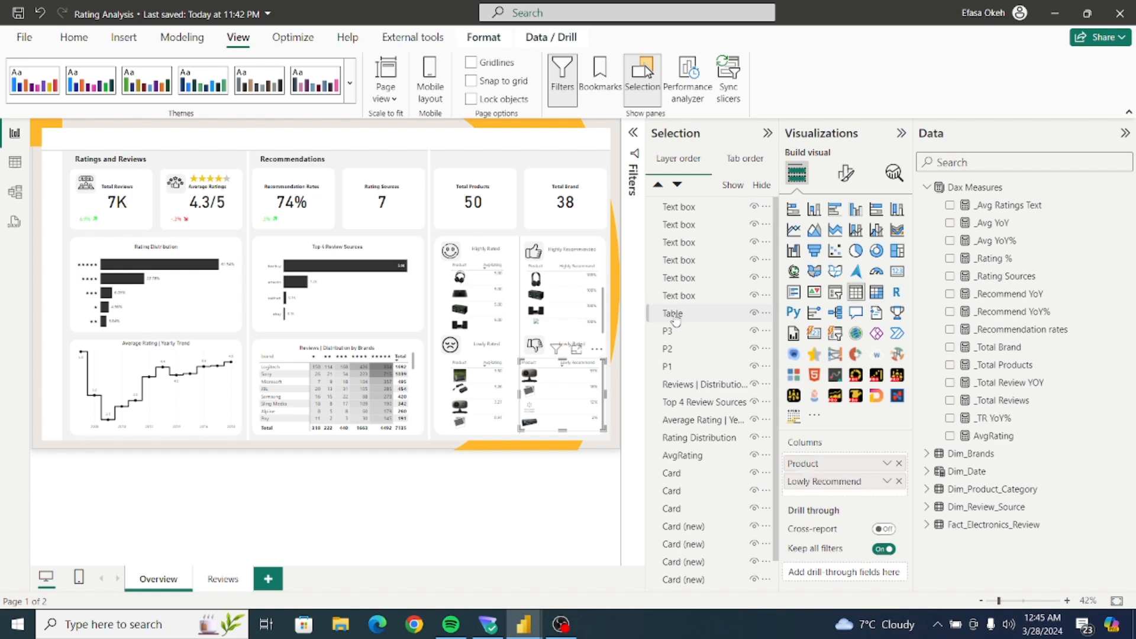
{"action": "type", "text": "P4"}
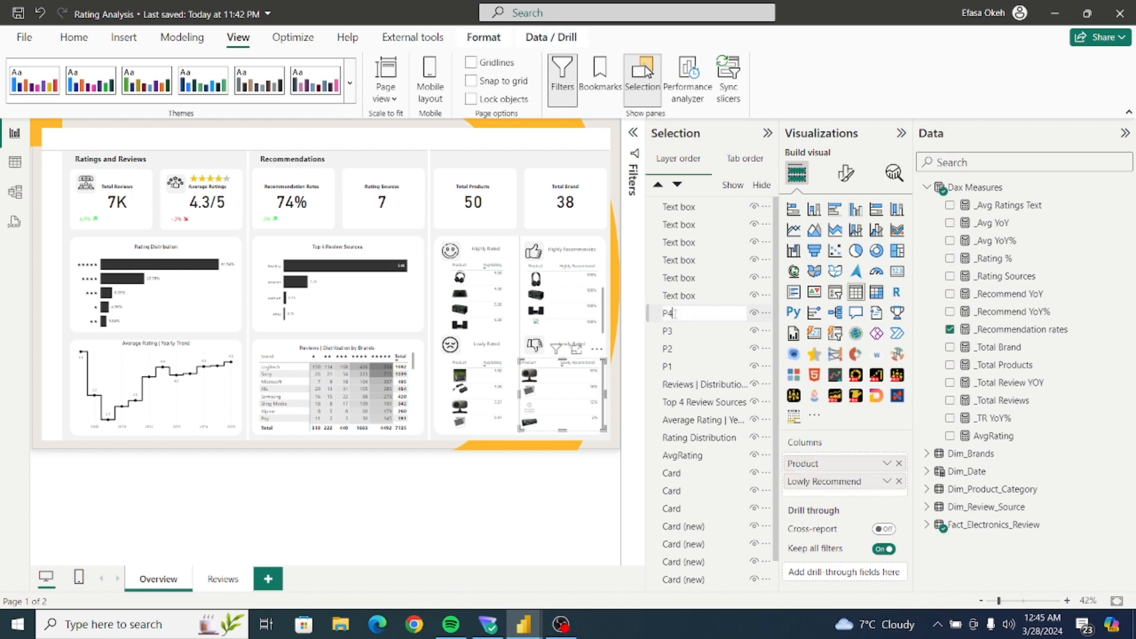
{"action": "key", "text": "Return"}
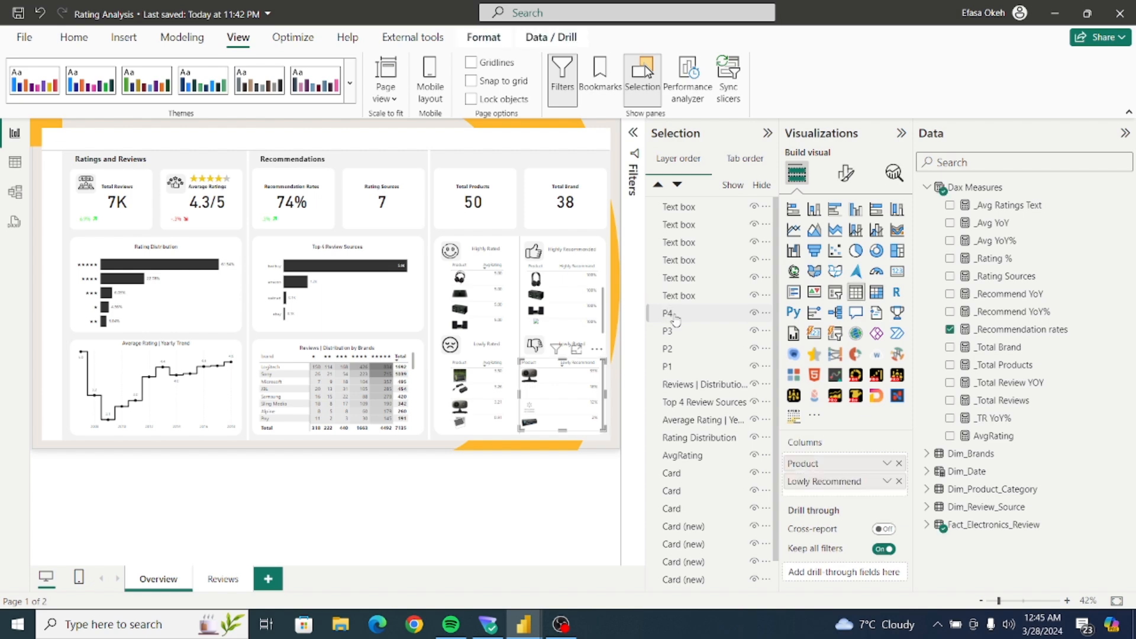
Make more room for the canvas, duplicate the Highly Rated product table and place the copy over the Top 4 Review Sources chart.
{"action": "left_click", "coordinate": [767, 132]}
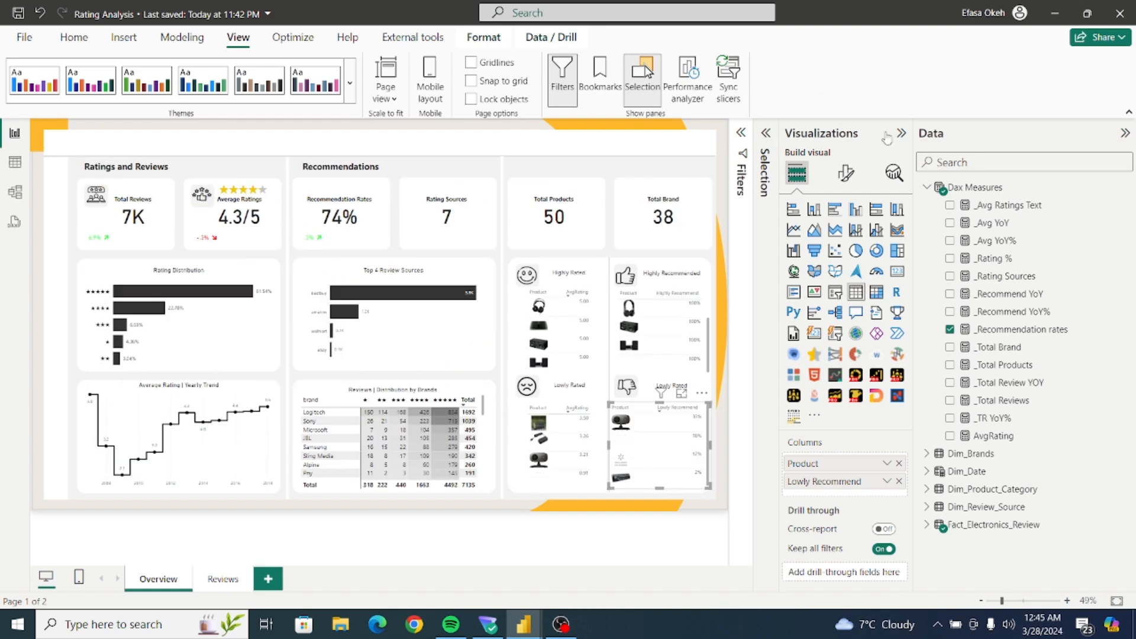
{"action": "left_click", "coordinate": [901, 132]}
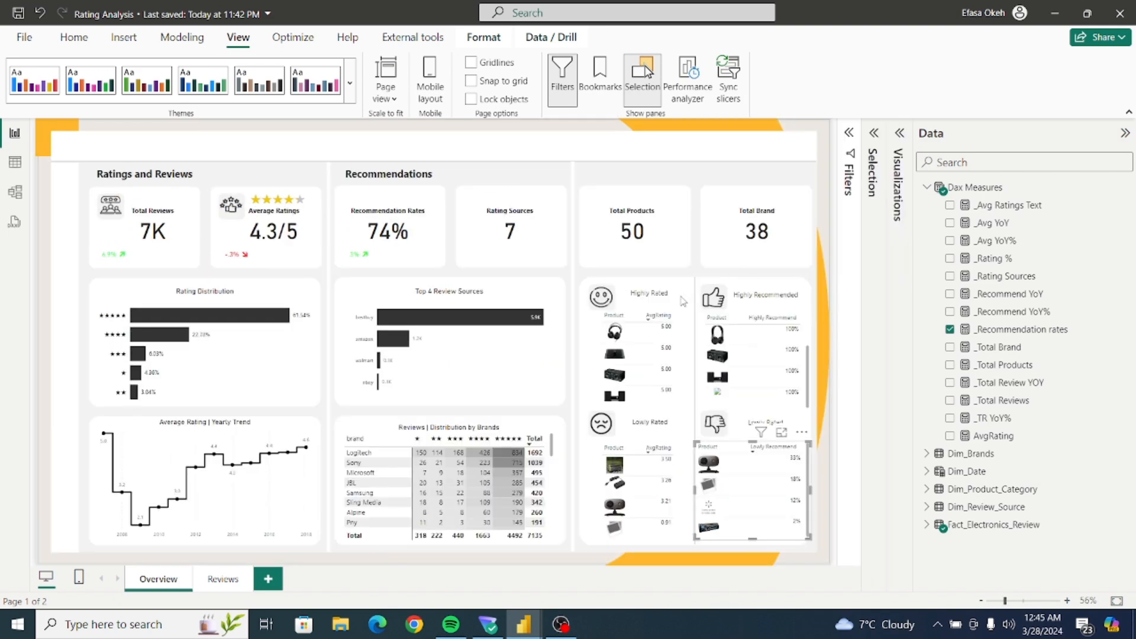
{"action": "left_click", "coordinate": [684, 332]}
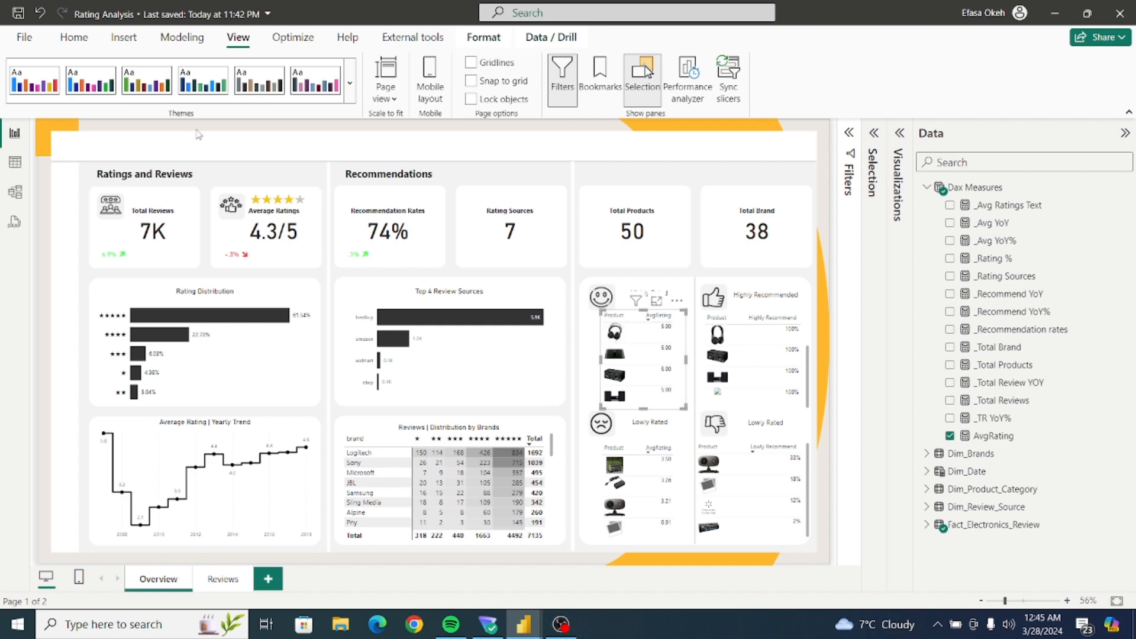
{"action": "left_click", "coordinate": [70, 49]}
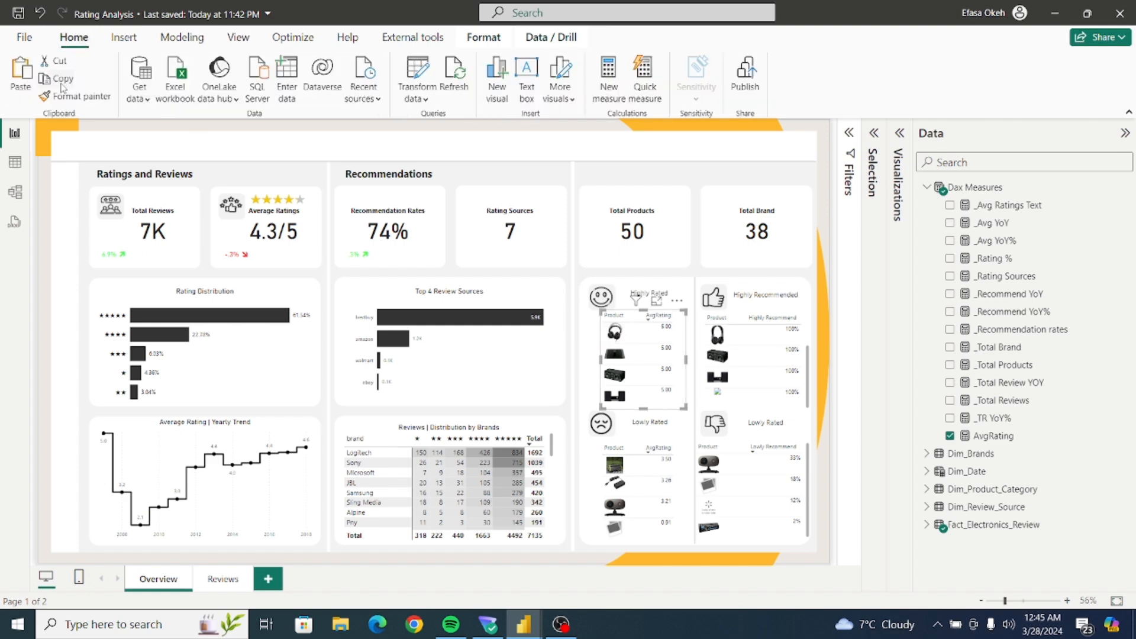
{"action": "left_click", "coordinate": [63, 85]}
{"action": "left_click", "coordinate": [27, 79]}
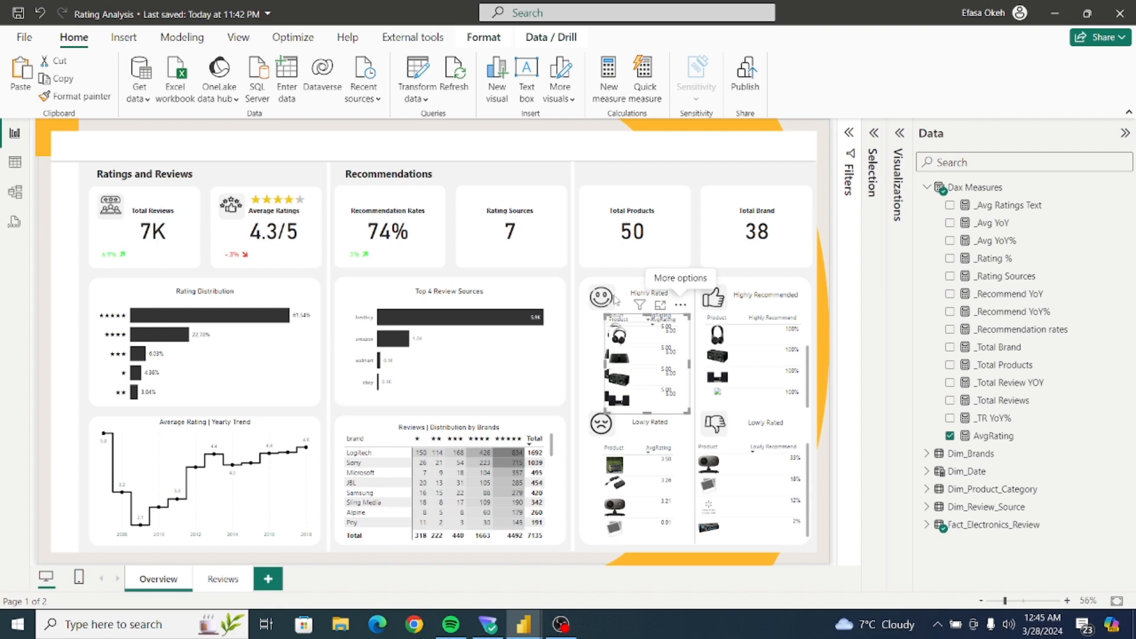
{"action": "left_click_drag", "start_coordinate": [681, 309], "coordinate": [536, 253]}
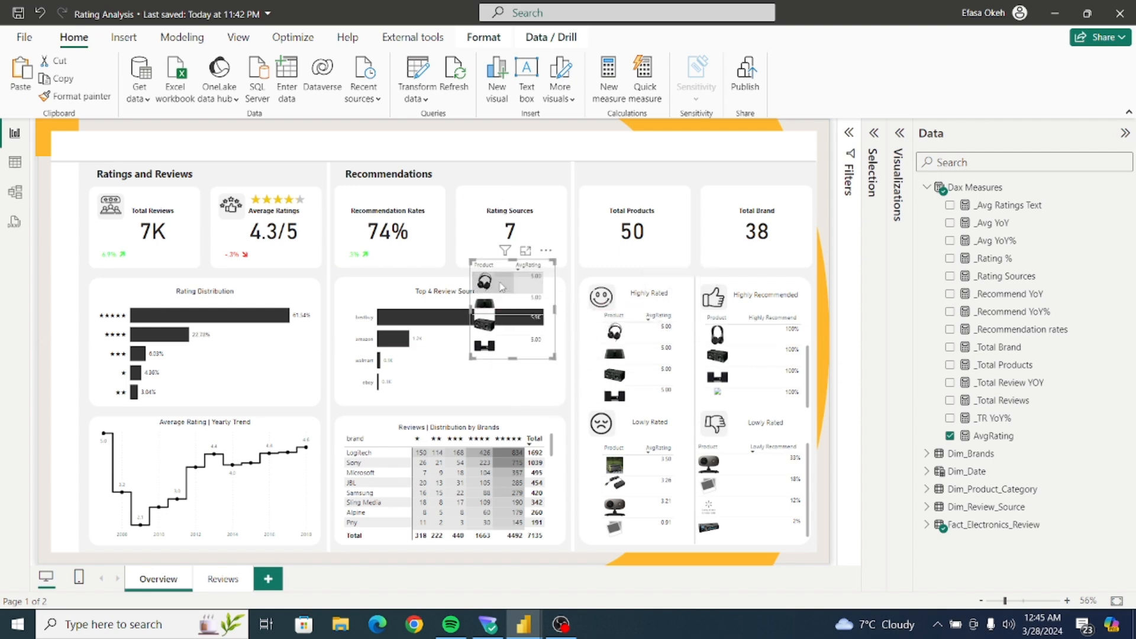
Replace the Product column in the copied Highly Rated table with the brand - logo field from Dim_Brands.
{"action": "left_click", "coordinate": [899, 138]}
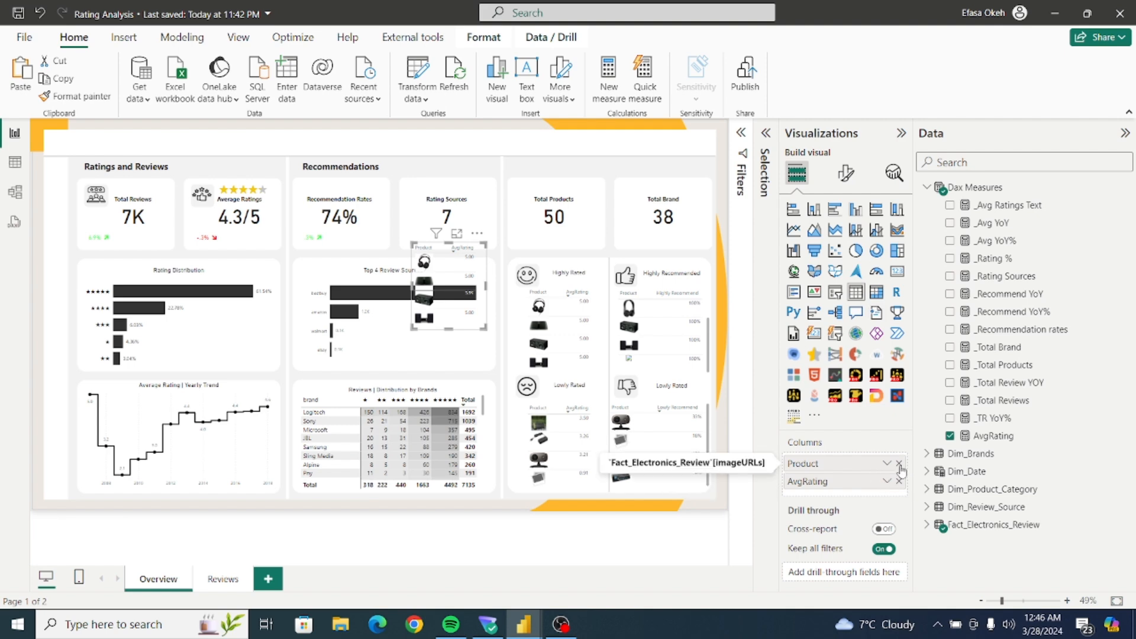
{"action": "left_click", "coordinate": [899, 463]}
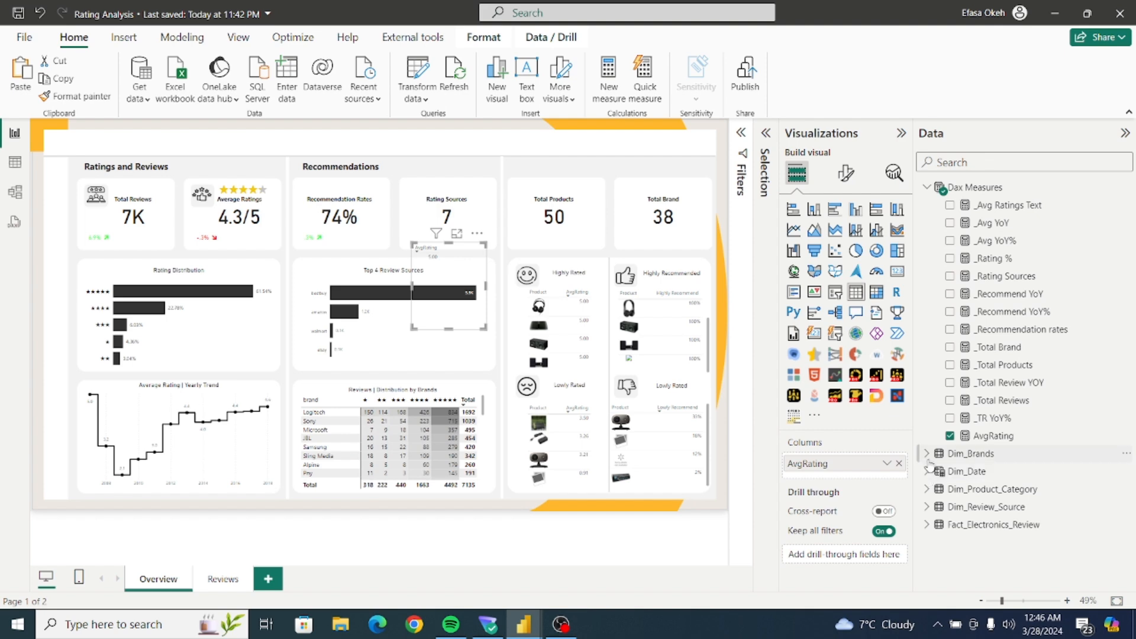
{"action": "left_click", "coordinate": [926, 454]}
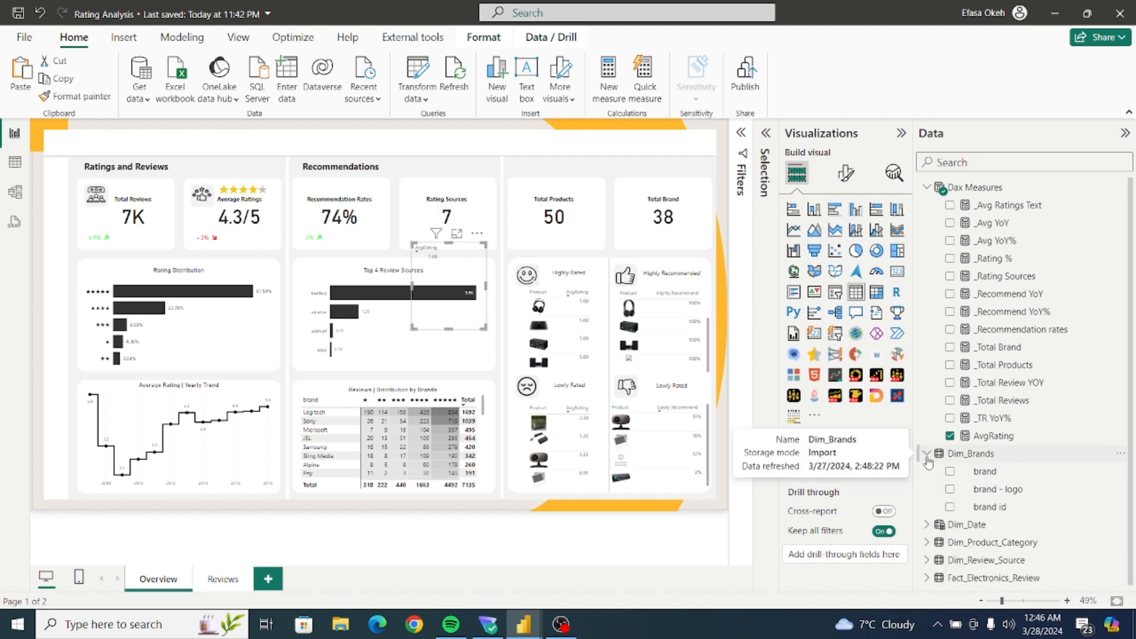
{"action": "left_click", "coordinate": [950, 491]}
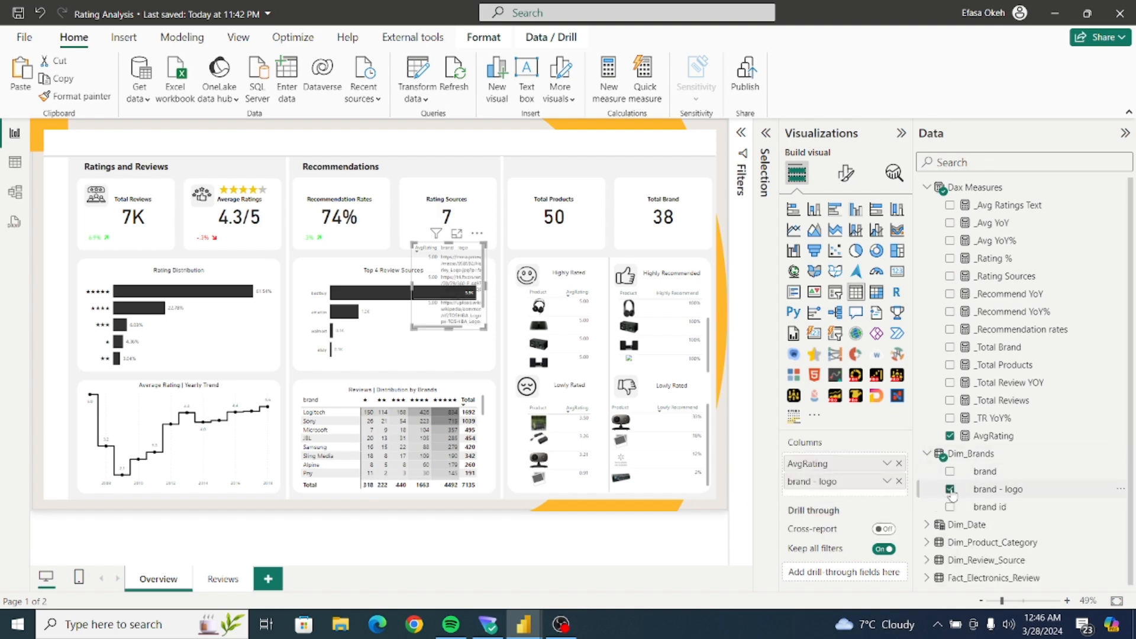
Enlarge the copied table and set the data category of the brand - logo field to Image URL.
{"action": "left_click", "coordinate": [1013, 490]}
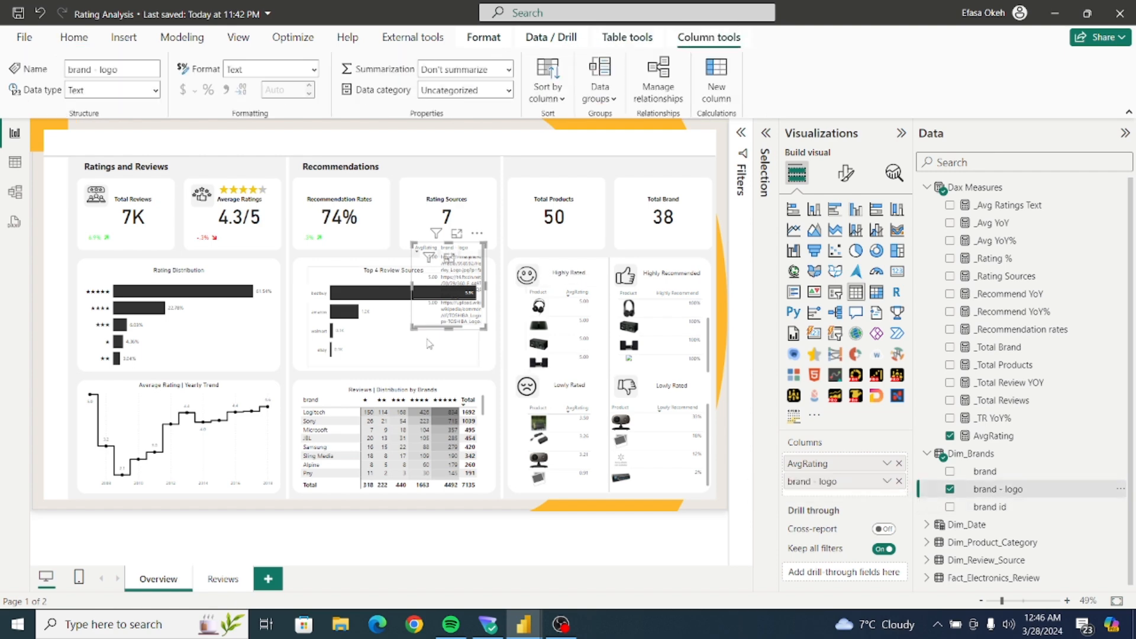
{"action": "left_click_drag", "start_coordinate": [412, 329], "coordinate": [320, 380]}
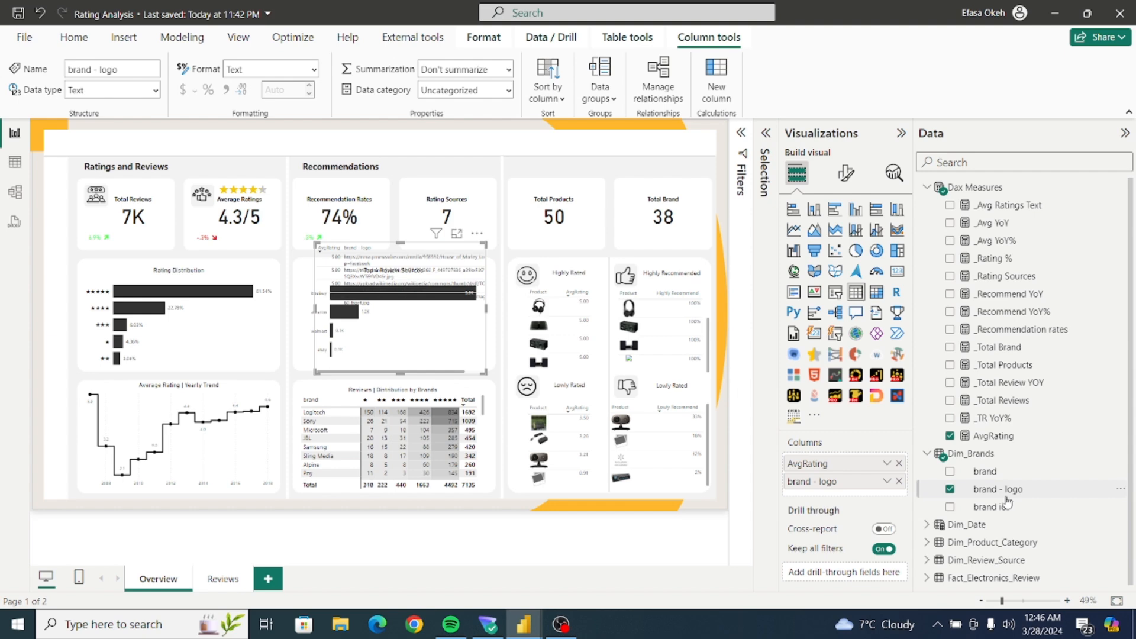
{"action": "left_click", "coordinate": [507, 92]}
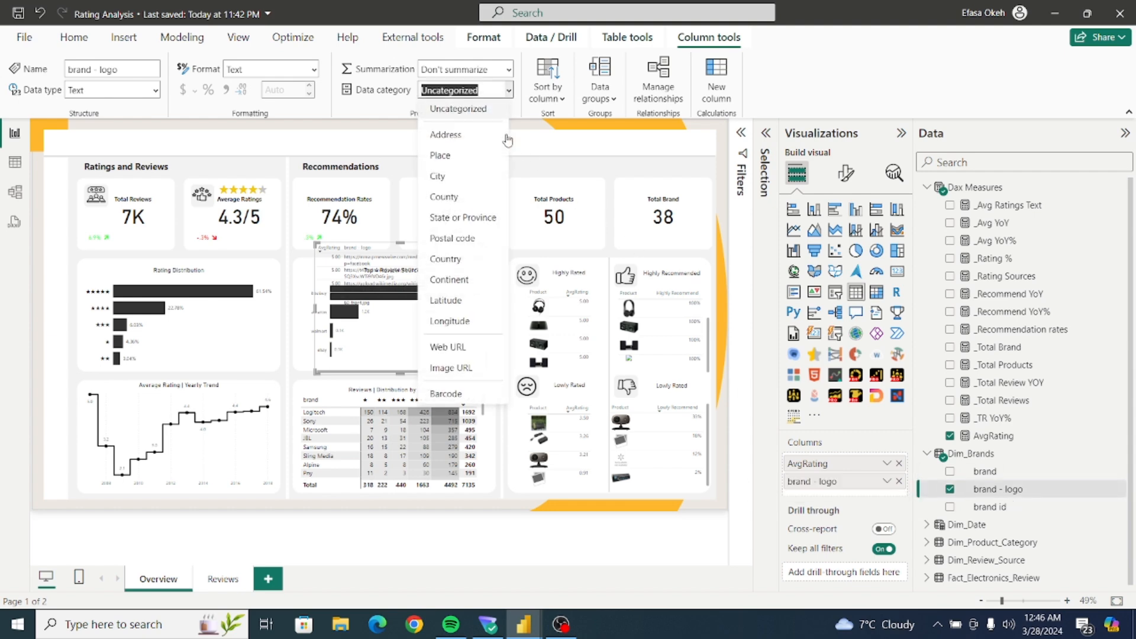
{"action": "left_click", "coordinate": [464, 368]}
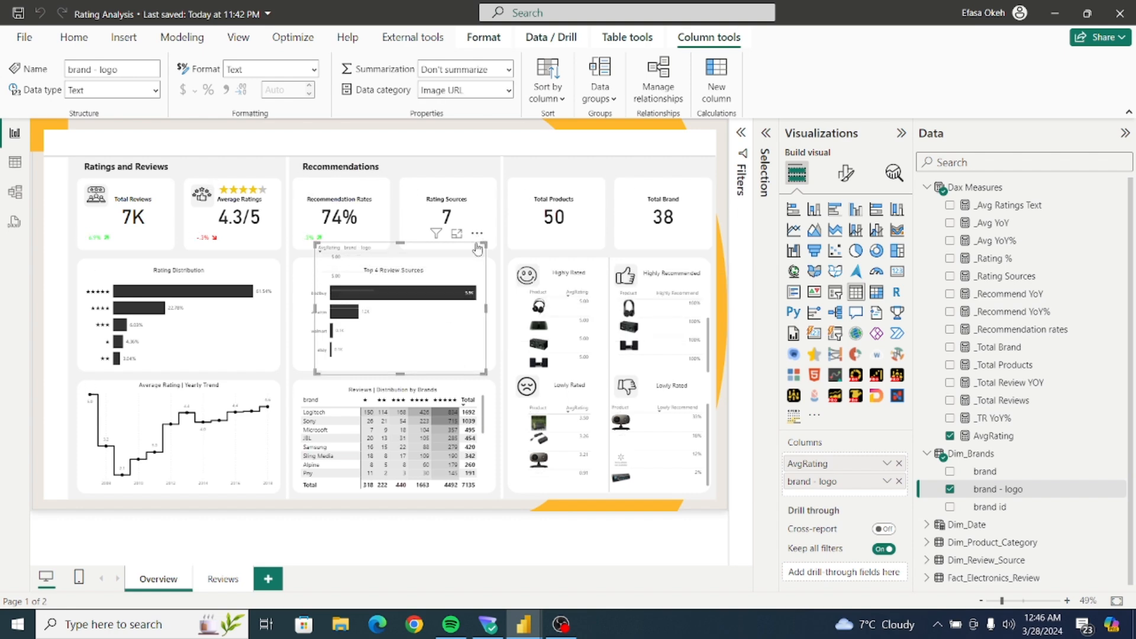
Move the brand logo table up over the Total Products card and rename its logo column to Brand.
{"action": "left_click_drag", "start_coordinate": [462, 270], "coordinate": [628, 155]}
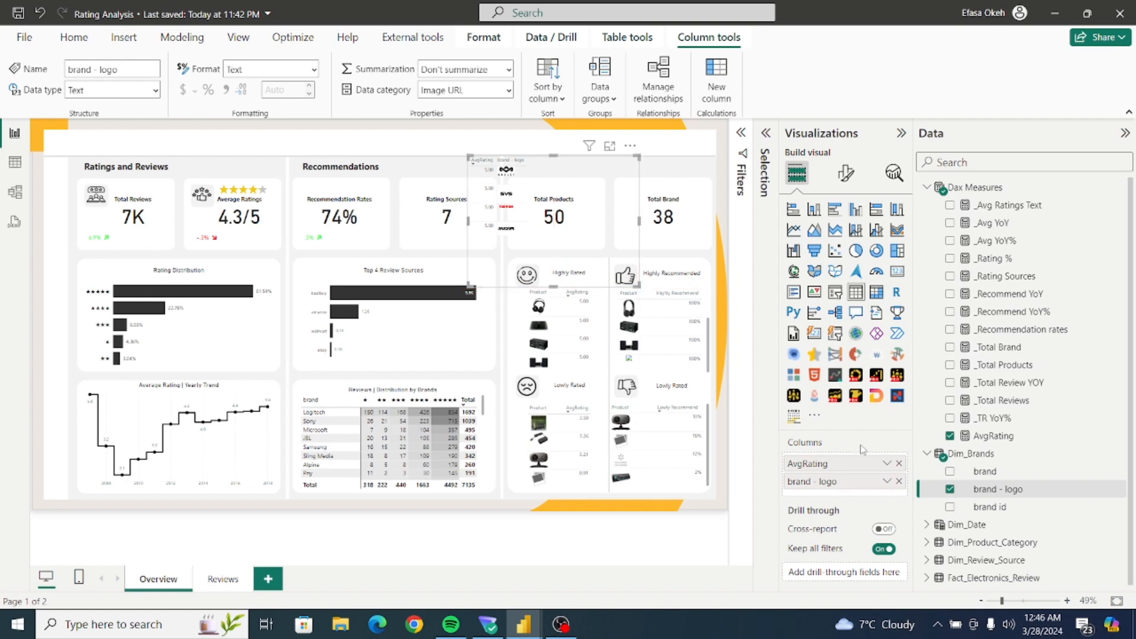
{"action": "double_click", "coordinate": [820, 481]}
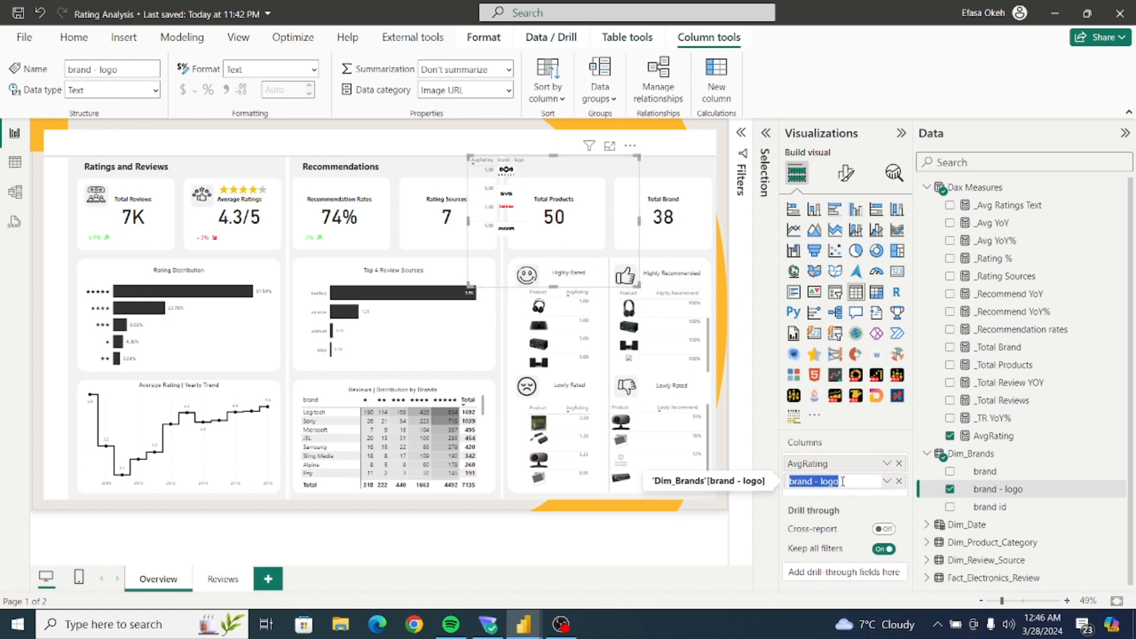
{"action": "left_click", "coordinate": [843, 481]}
{"action": "key", "text": "Return"}
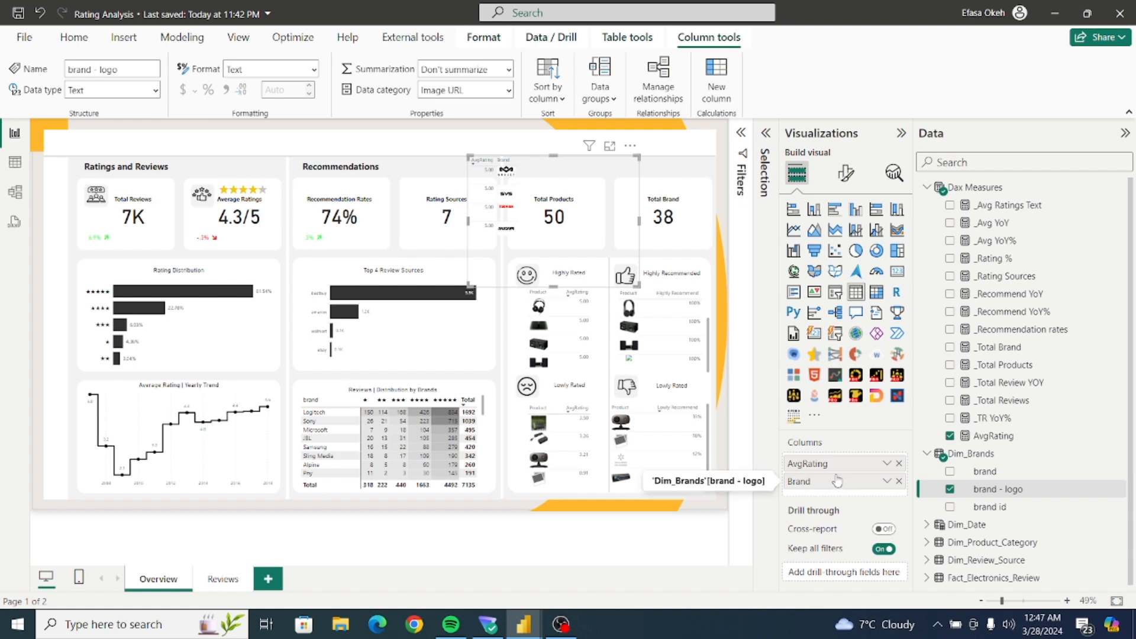
Place the Brand column before AvgRating and shrink the brand logo table to fit its two columns.
{"action": "left_click_drag", "start_coordinate": [827, 471], "coordinate": [824, 487]}
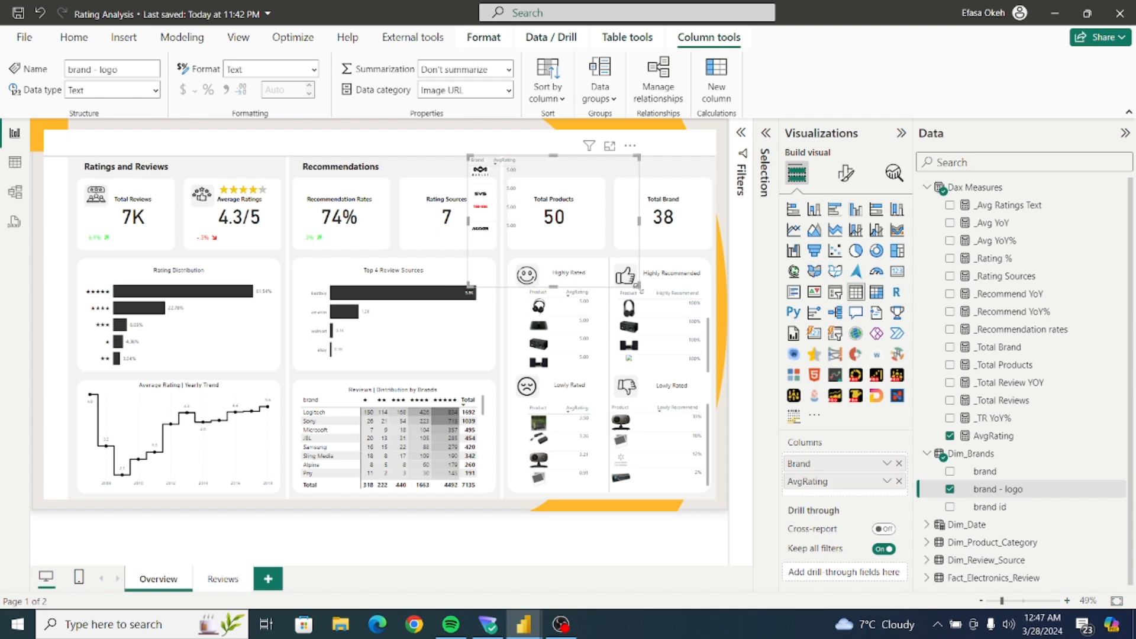
{"action": "left_click_drag", "start_coordinate": [637, 286], "coordinate": [532, 253]}
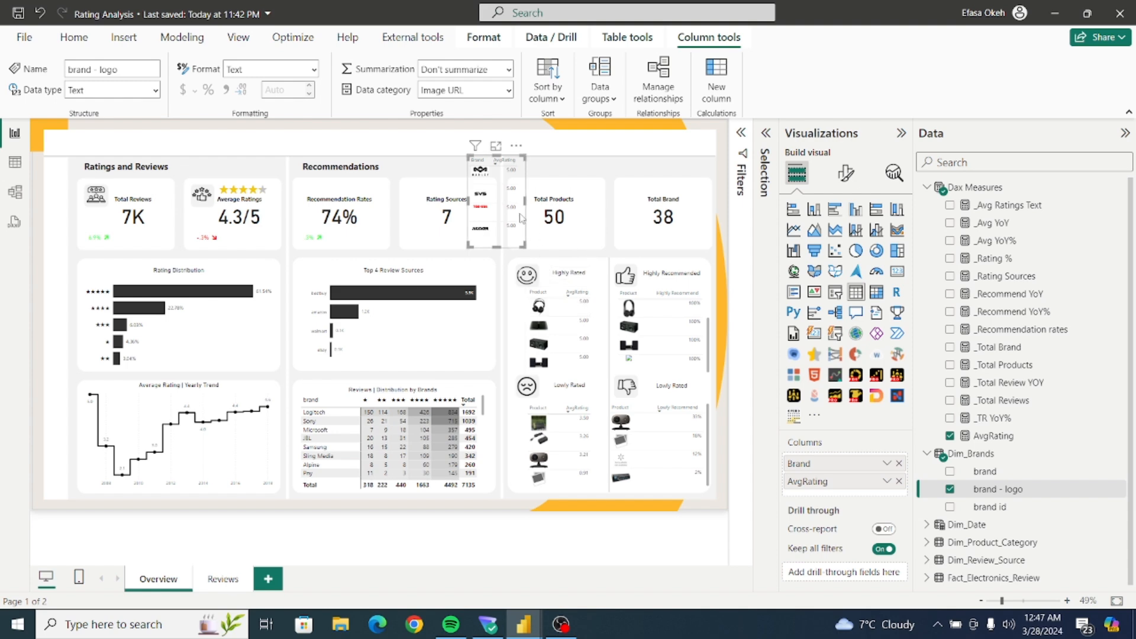
Duplicate the Lowly Rated product table, place the copy over the Top 4 Review Sources chart and remove its Product column.
{"action": "left_click", "coordinate": [599, 409]}
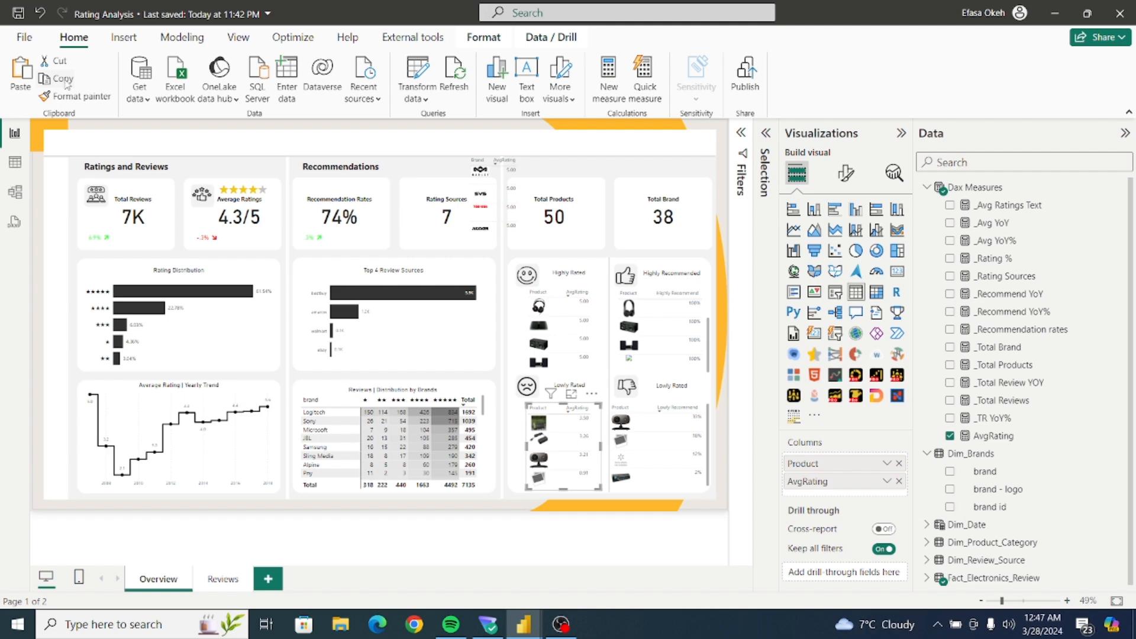
{"action": "left_click", "coordinate": [24, 73]}
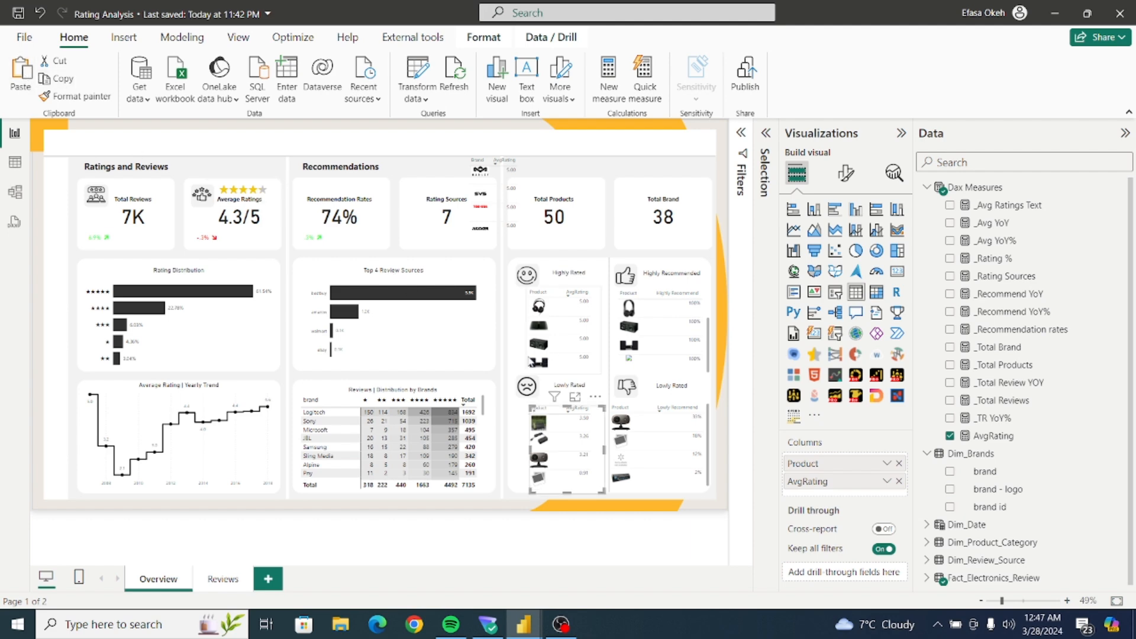
{"action": "left_click_drag", "start_coordinate": [602, 409], "coordinate": [486, 262]}
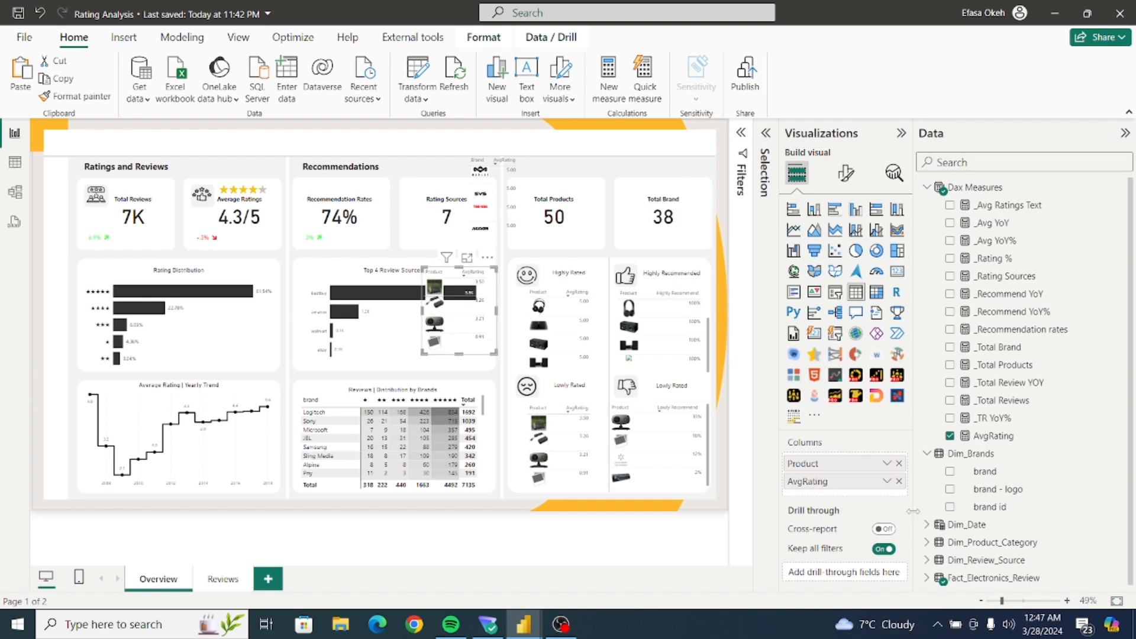
{"action": "left_click", "coordinate": [899, 463]}
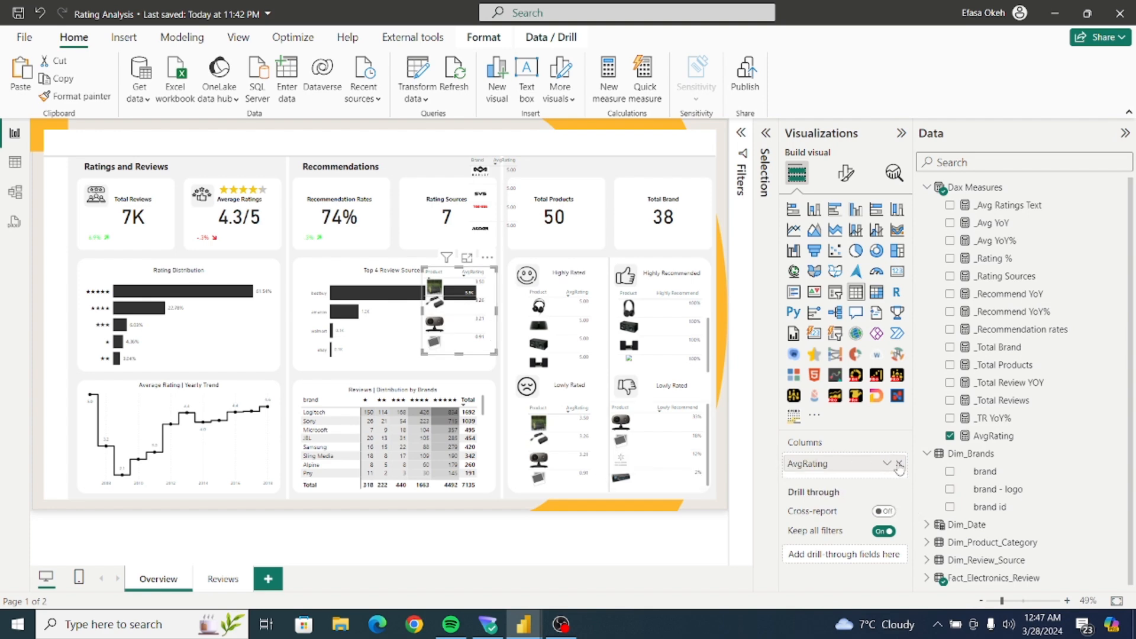
Put brand - logo, renamed Brand, before AvgRating in the copied Lowly Rated table and move the table over the Rating Sources card.
{"action": "left_click", "coordinate": [950, 490]}
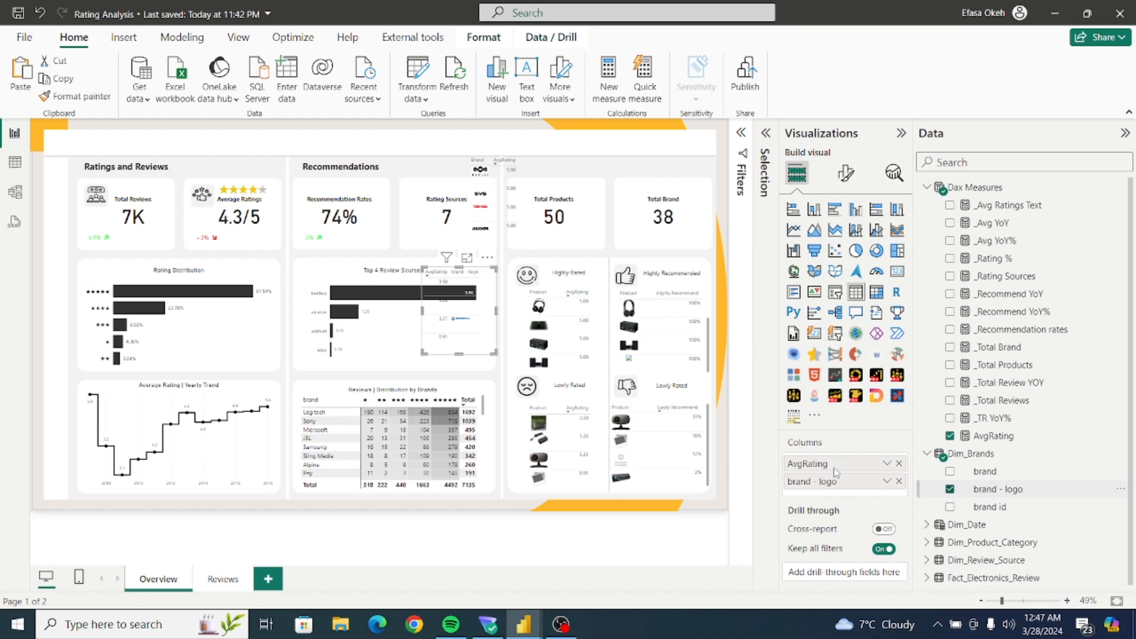
{"action": "left_click_drag", "start_coordinate": [832, 469], "coordinate": [832, 490]}
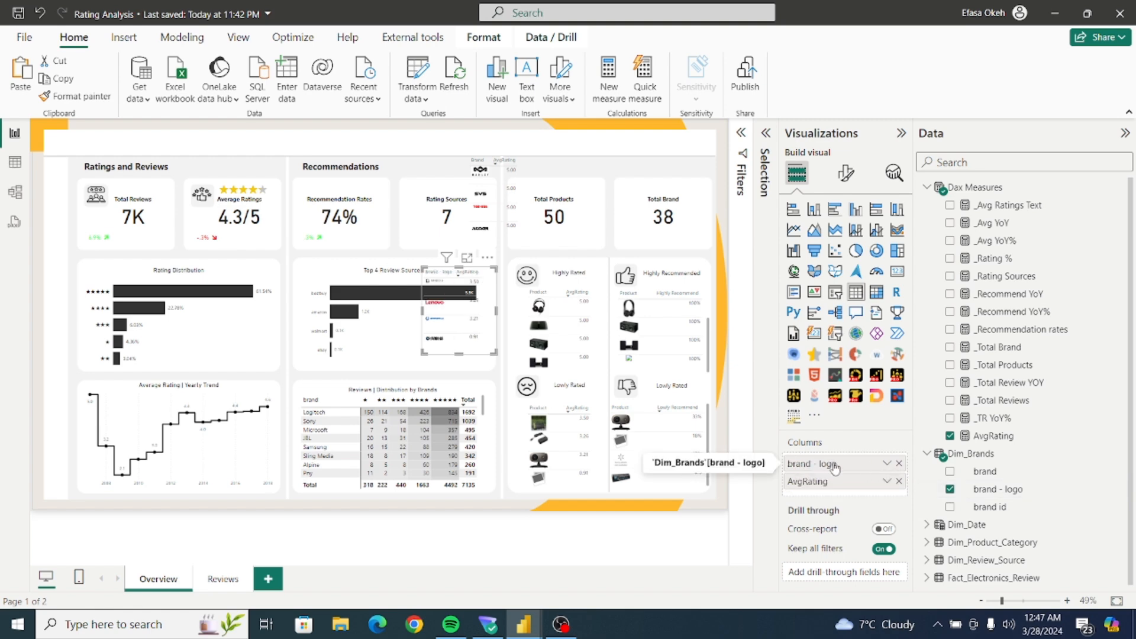
{"action": "double_click", "coordinate": [834, 465]}
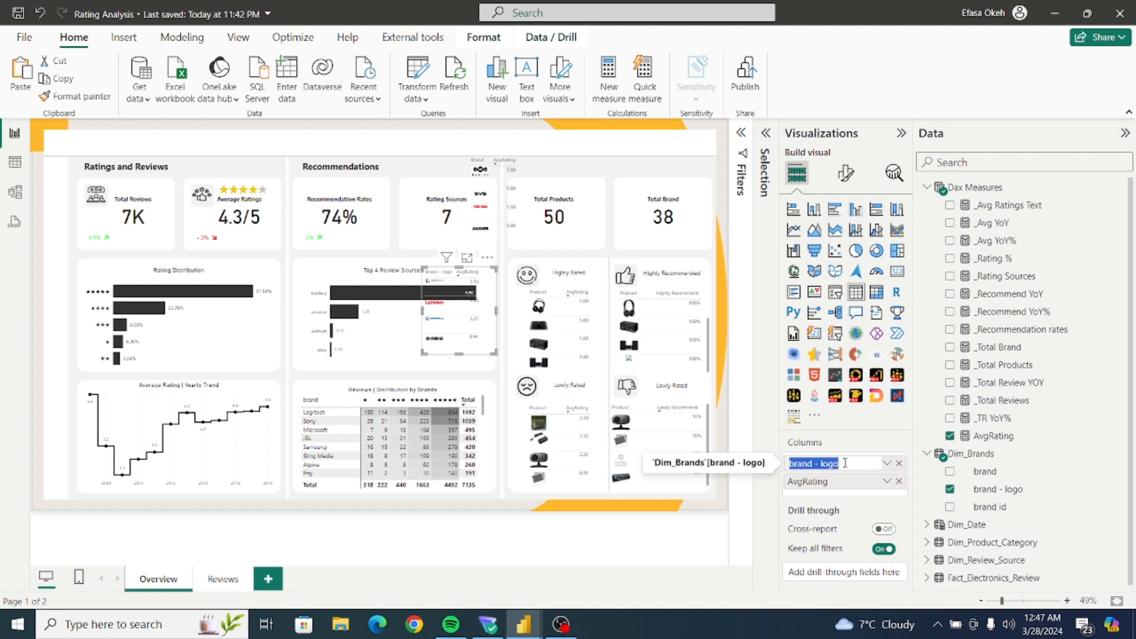
{"action": "left_click", "coordinate": [844, 463]}
{"action": "type", "text": "Brand"}
{"action": "key", "text": "Return"}
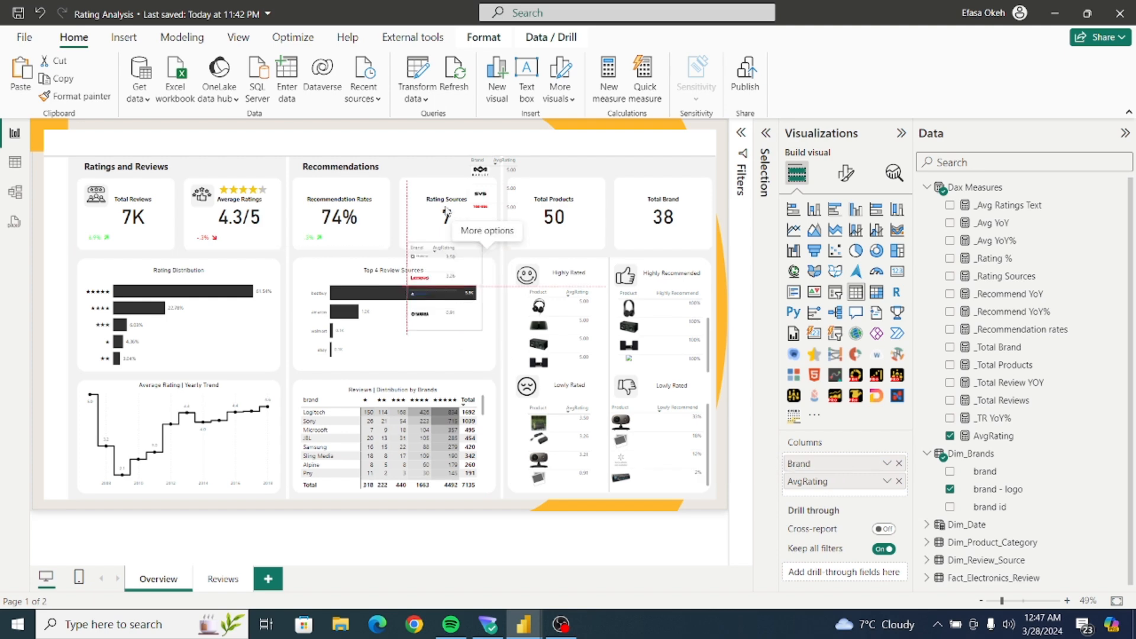
{"action": "left_click_drag", "start_coordinate": [486, 267], "coordinate": [451, 160]}
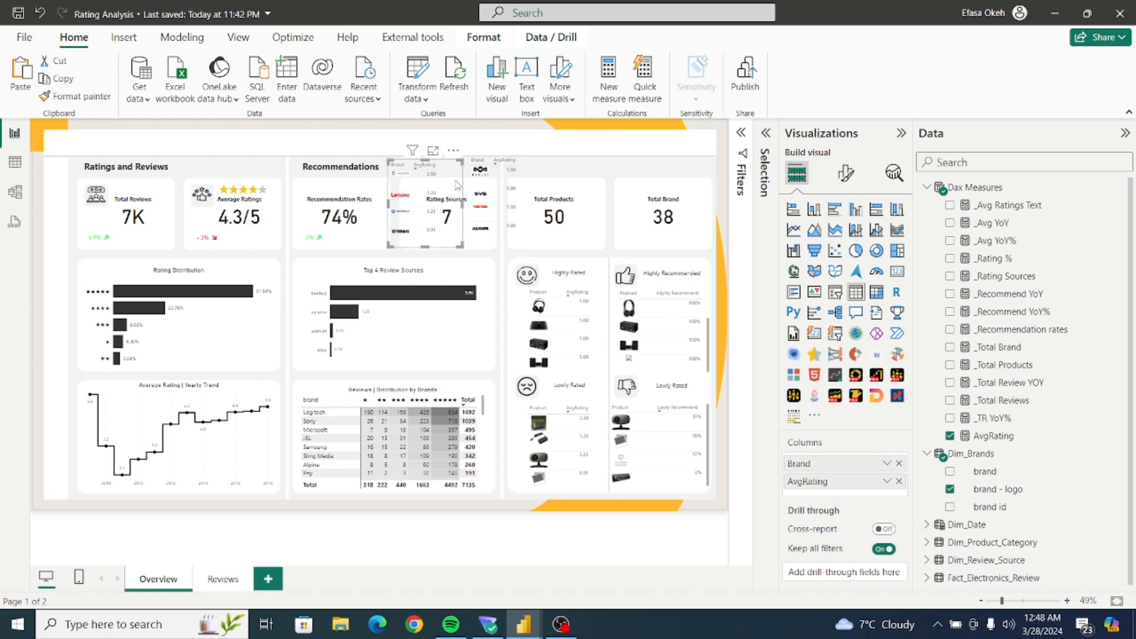
{"action": "scroll", "coordinate": [710, 310], "scroll_direction": "up", "scroll_amount": 2}
Duplicate the Highly Recommended product table, place the copy over the Top 4 Review Sources chart and remove its Product column.
{"action": "left_click", "coordinate": [709, 311]}
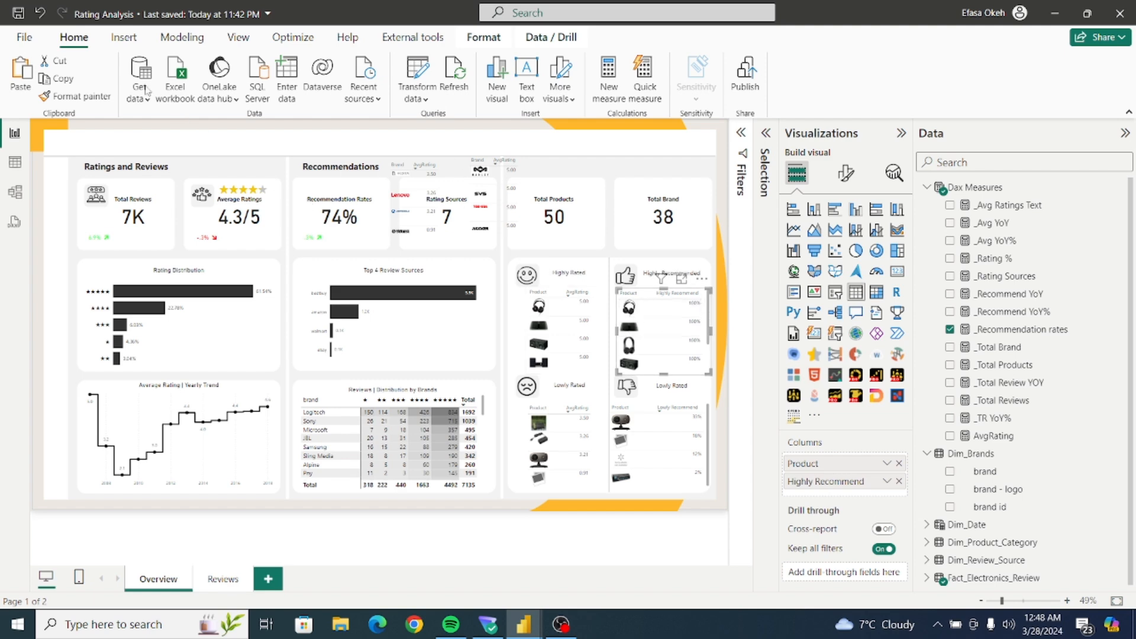
{"action": "left_click", "coordinate": [71, 84]}
{"action": "left_click", "coordinate": [23, 77]}
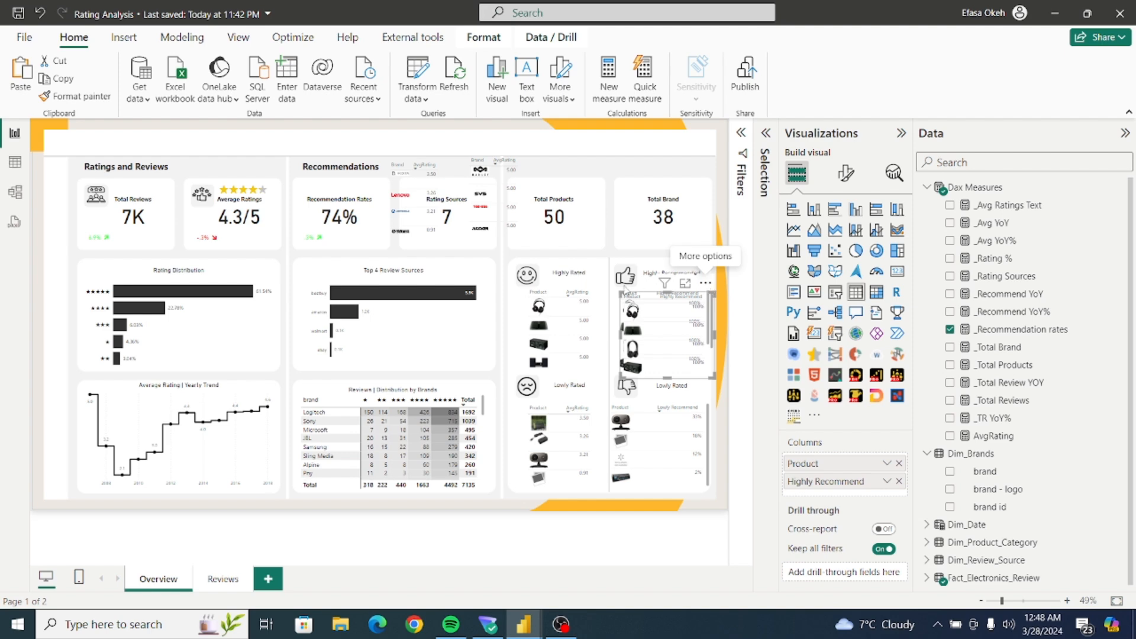
{"action": "left_click_drag", "start_coordinate": [710, 264], "coordinate": [471, 261]}
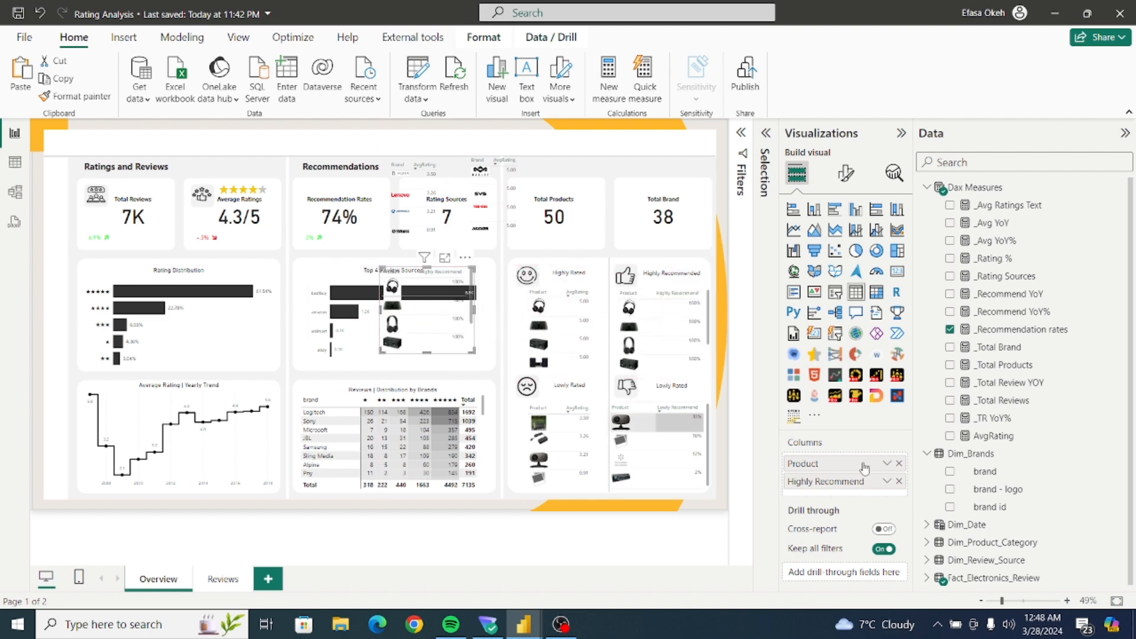
{"action": "left_click", "coordinate": [899, 464]}
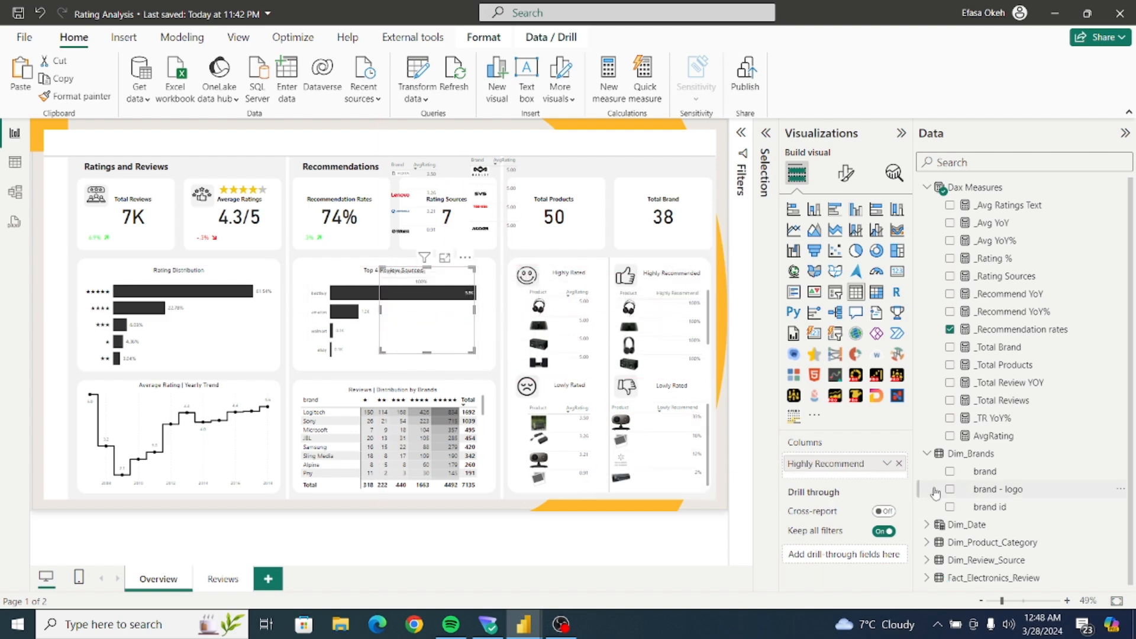
Add the brand - logo field before Highly Recommend in the copied table and rename it Brand.
{"action": "left_click", "coordinate": [950, 489]}
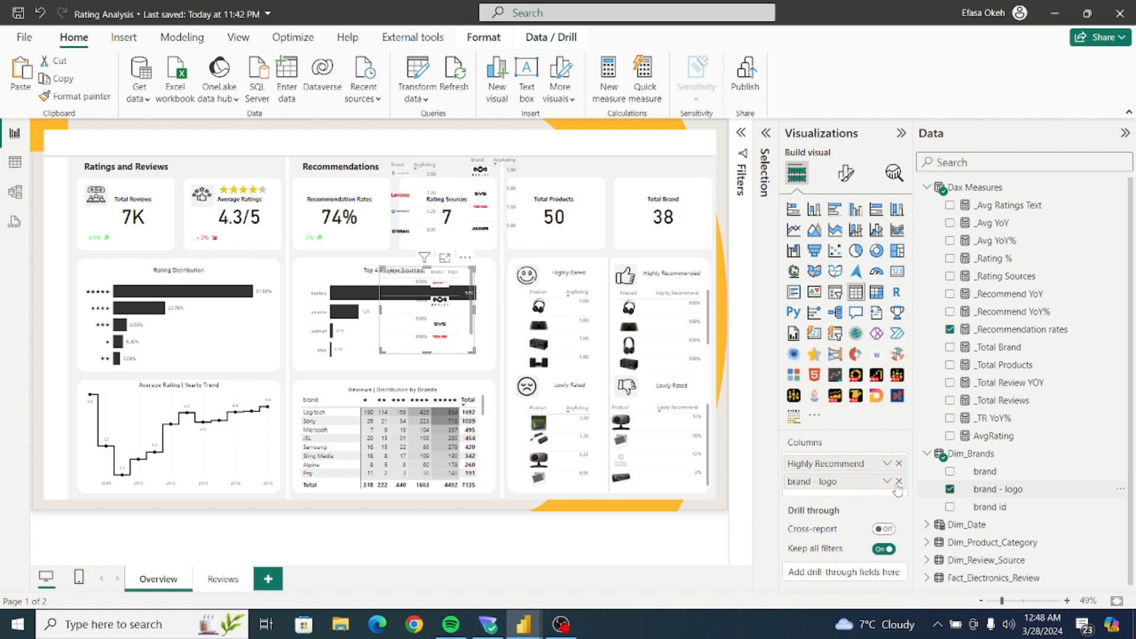
{"action": "left_click_drag", "start_coordinate": [838, 470], "coordinate": [839, 492]}
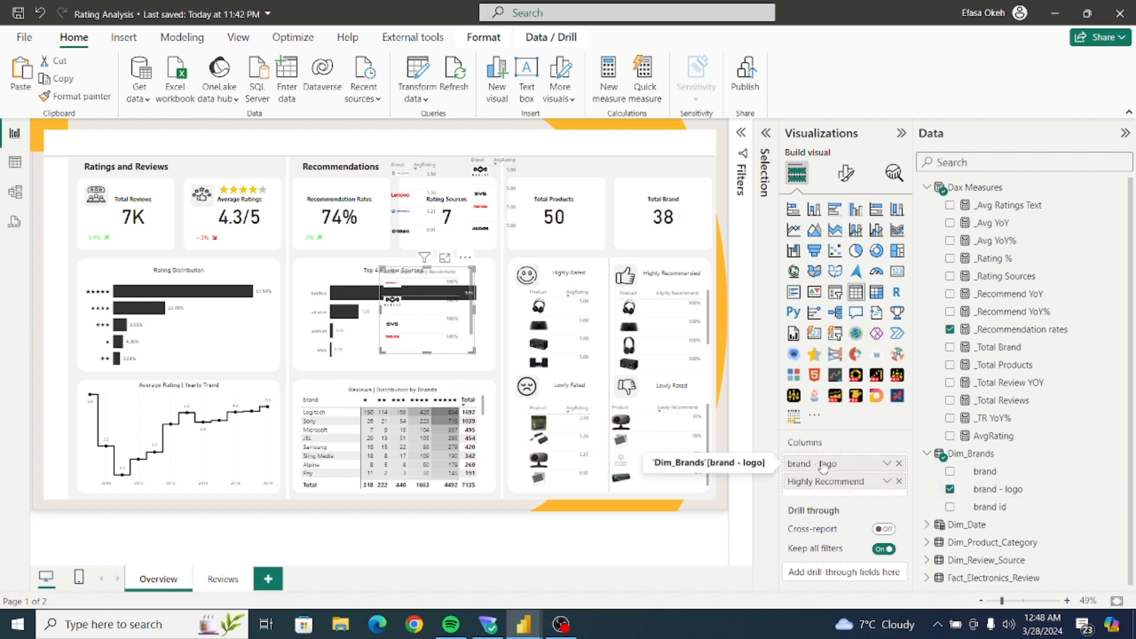
{"action": "double_click", "coordinate": [827, 463]}
{"action": "left_click", "coordinate": [843, 464]}
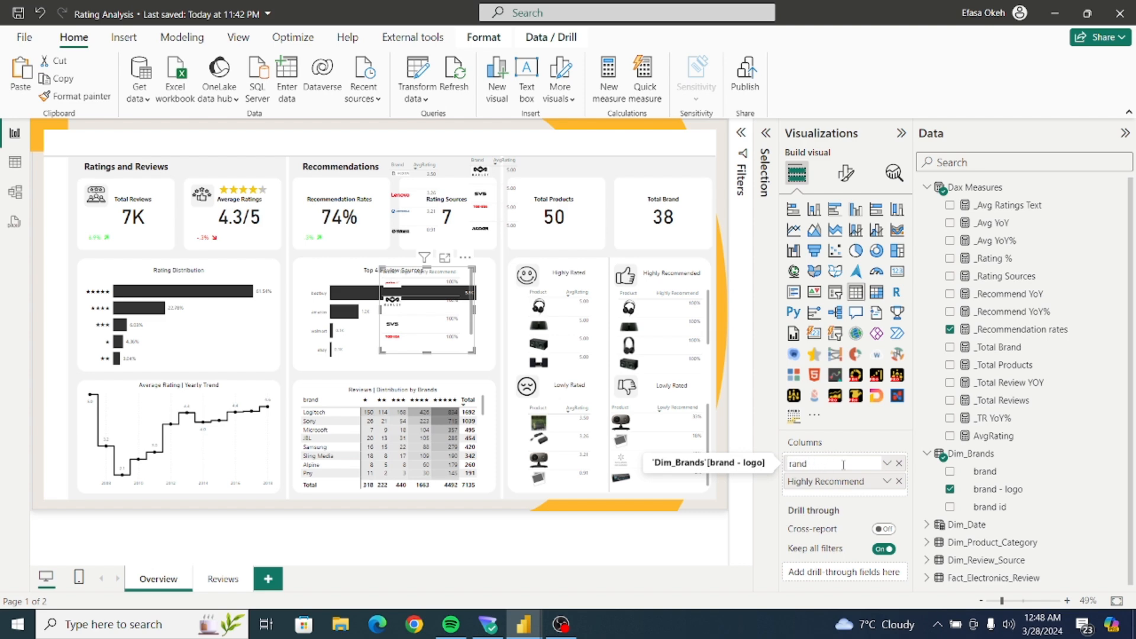
{"action": "type", "text": "B"}
{"action": "key", "text": "Return"}
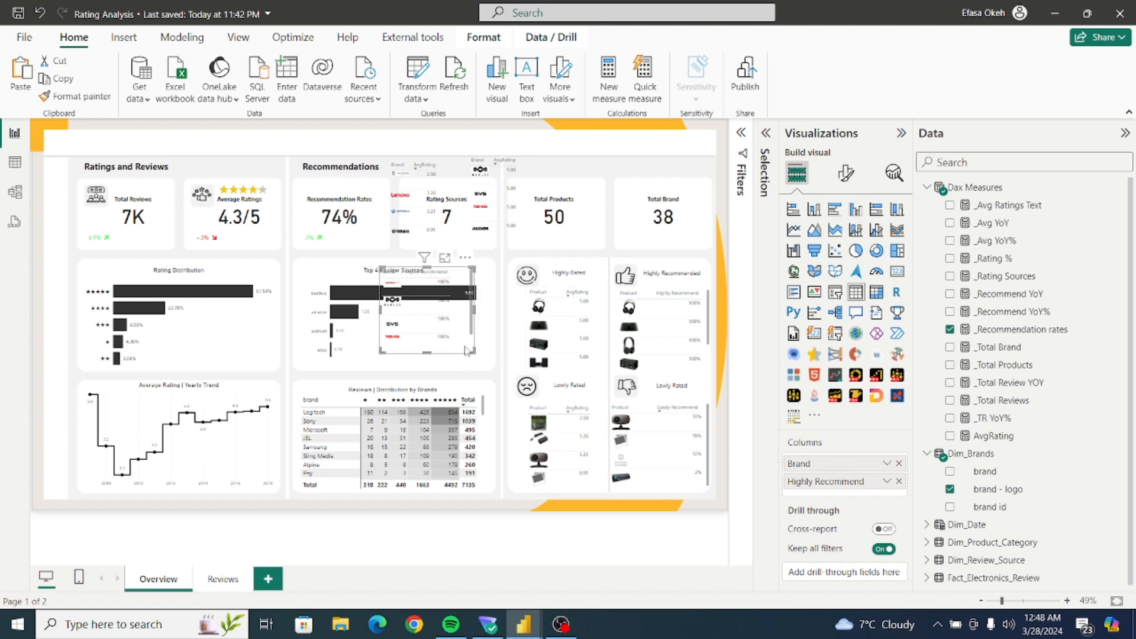
Duplicate the Lowly Recommend product table, place the copy over the Reviews distribution by brands matrix and remove its Product column.
{"action": "left_click", "coordinate": [712, 432]}
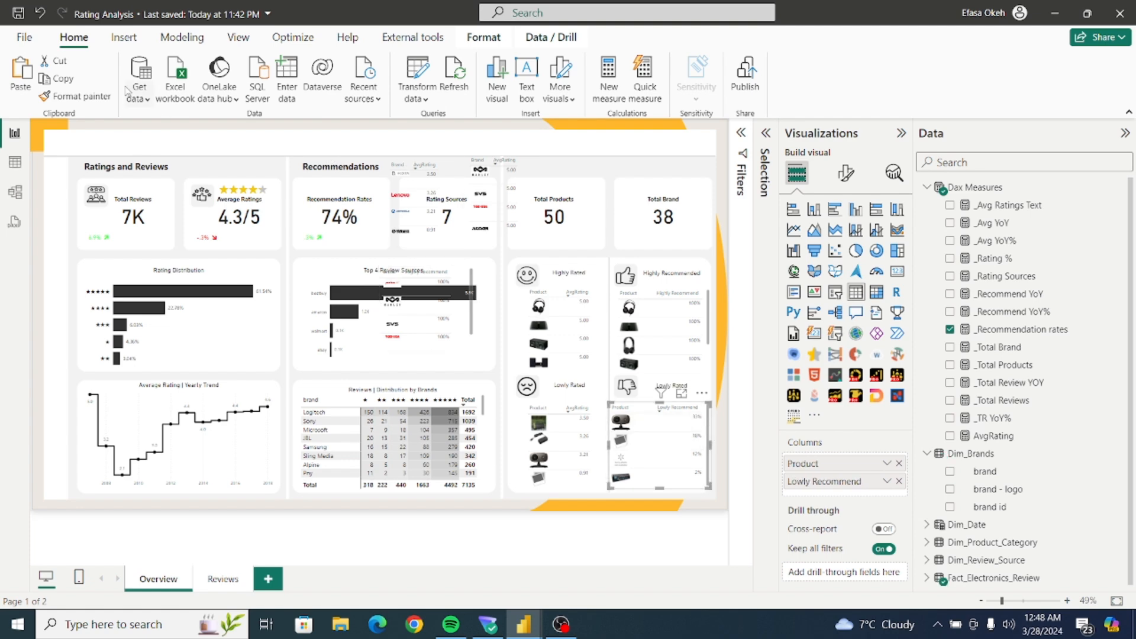
{"action": "left_click", "coordinate": [64, 83]}
{"action": "left_click", "coordinate": [22, 79]}
{"action": "left_click_drag", "start_coordinate": [707, 404], "coordinate": [471, 359]}
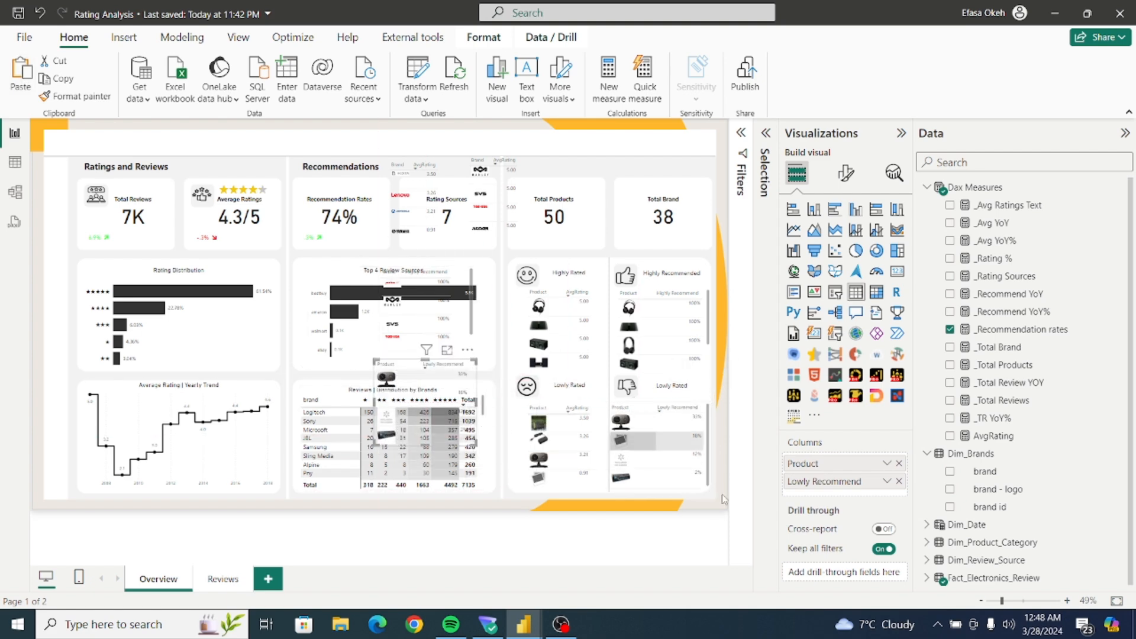
{"action": "left_click", "coordinate": [899, 464]}
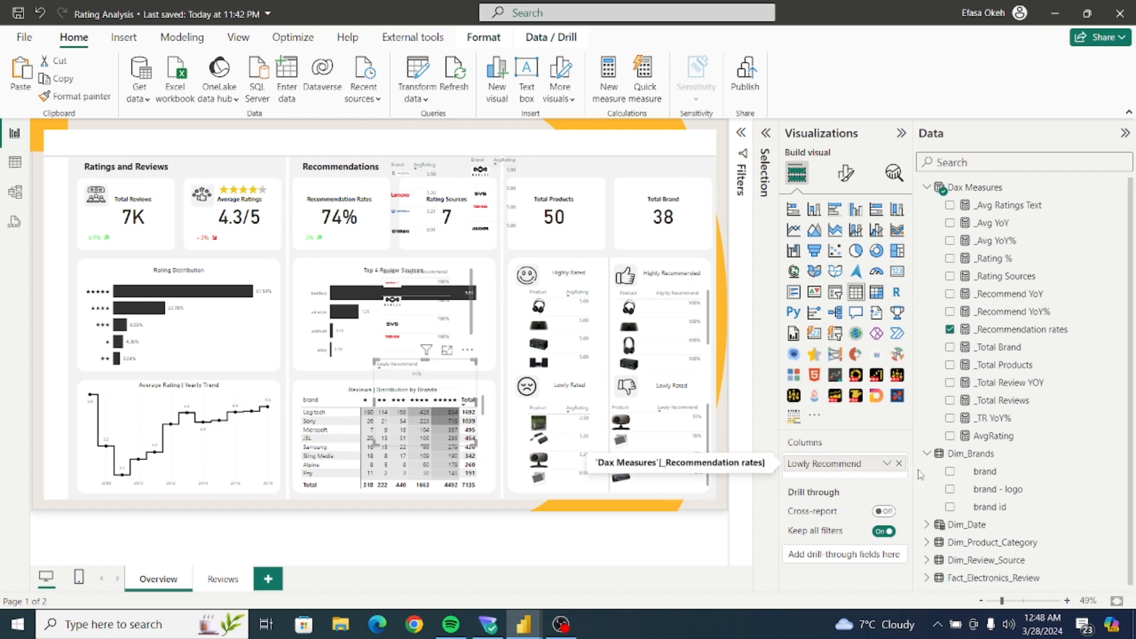
Put brand - logo, renamed Brand, before Lowly Recommend in the copied table and move it between the Rating Distribution and Review Sources charts.
{"action": "left_click", "coordinate": [950, 490]}
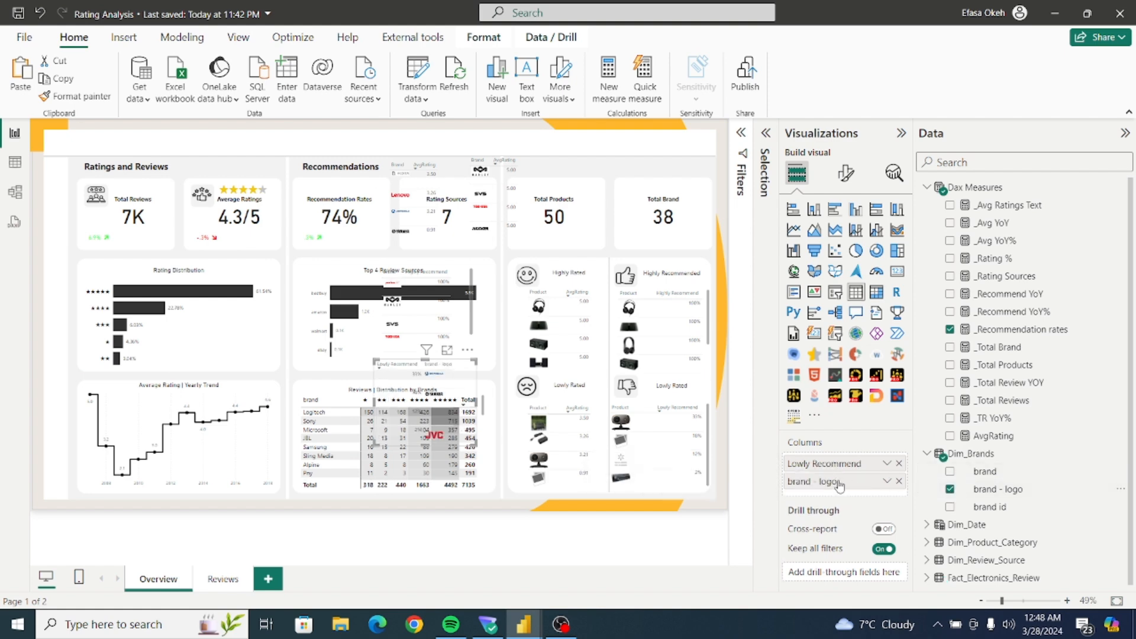
{"action": "left_click_drag", "start_coordinate": [839, 481], "coordinate": [838, 464]}
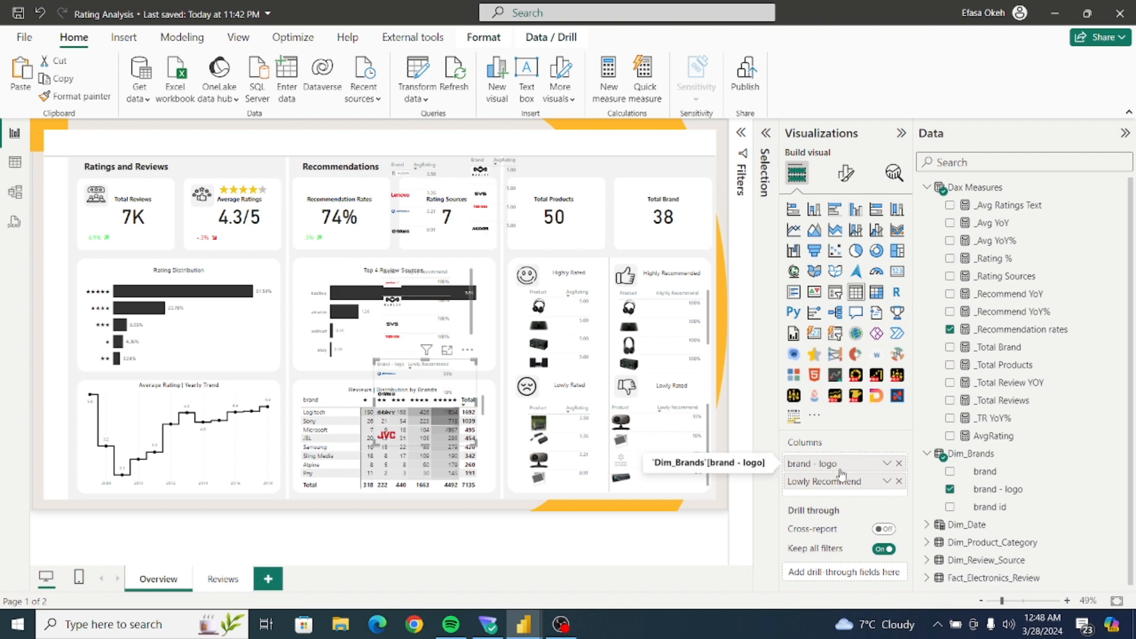
{"action": "double_click", "coordinate": [838, 464]}
{"action": "left_click", "coordinate": [841, 465]}
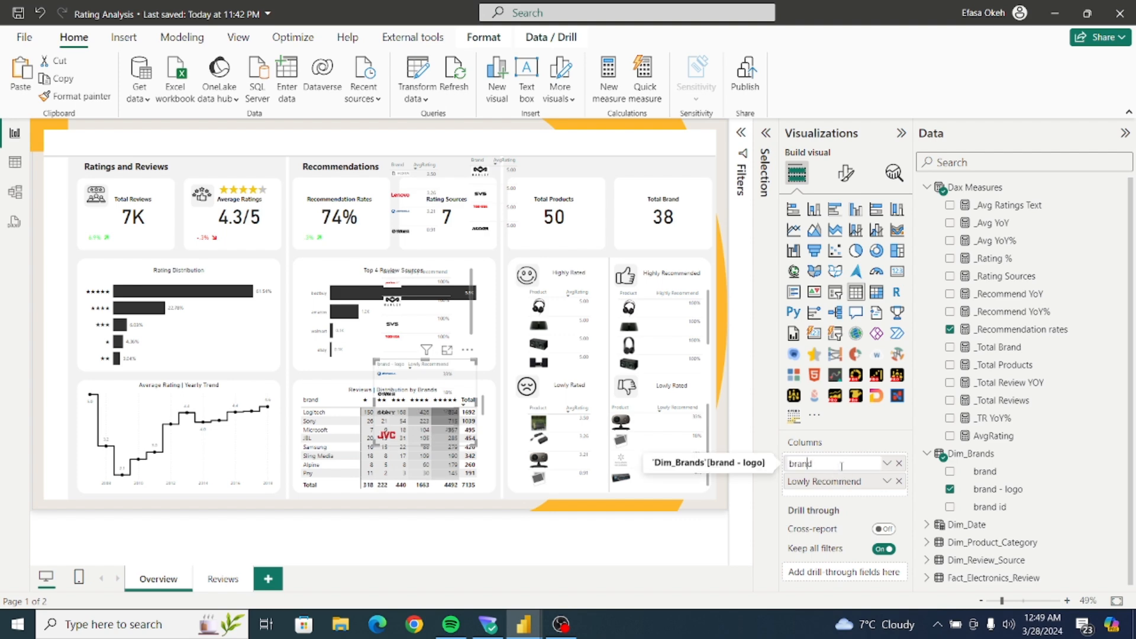
{"action": "type", "text": "B"}
{"action": "key", "text": "Return"}
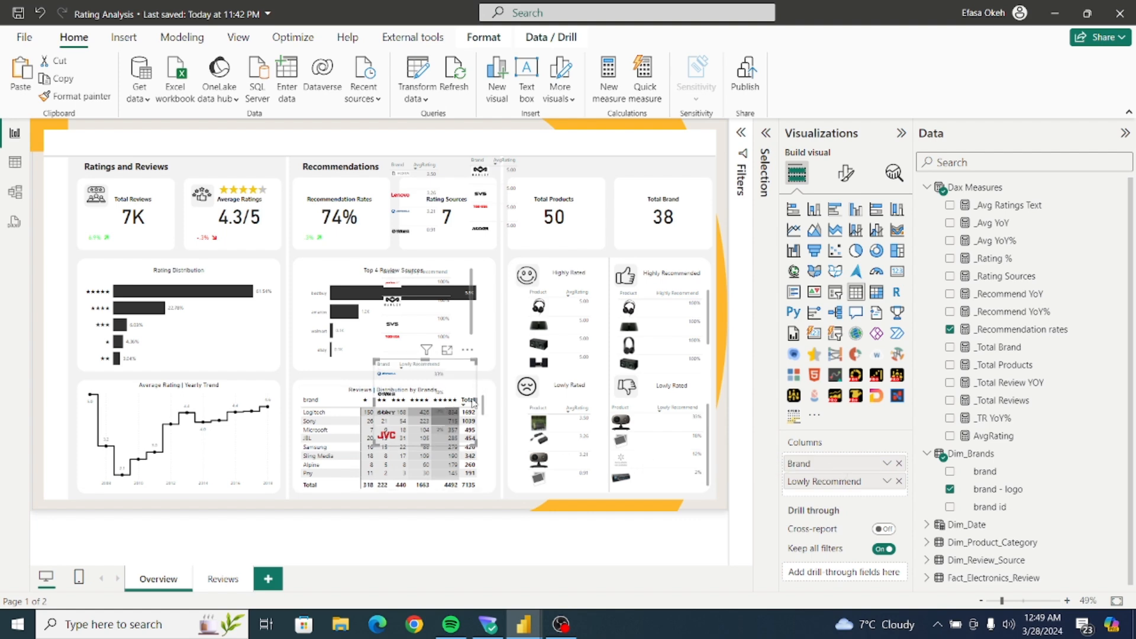
{"action": "left_click_drag", "start_coordinate": [467, 353], "coordinate": [349, 260]}
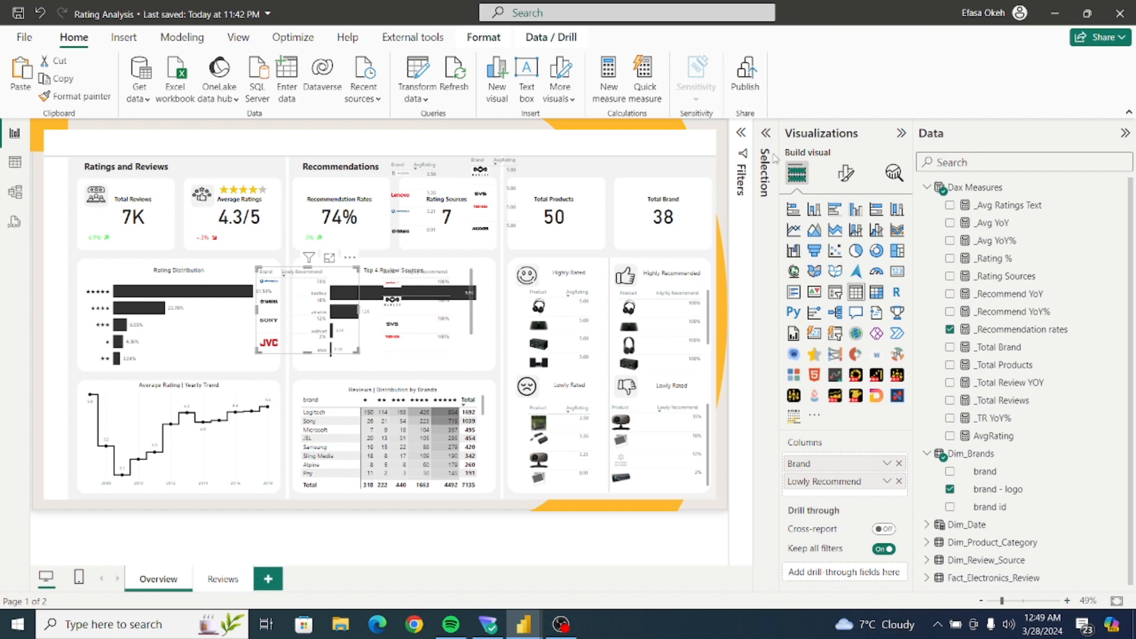
Show the list of page objects and rename the brand AvgRating tables P1 and P2 as B1 and B2.
{"action": "left_click", "coordinate": [766, 134]}
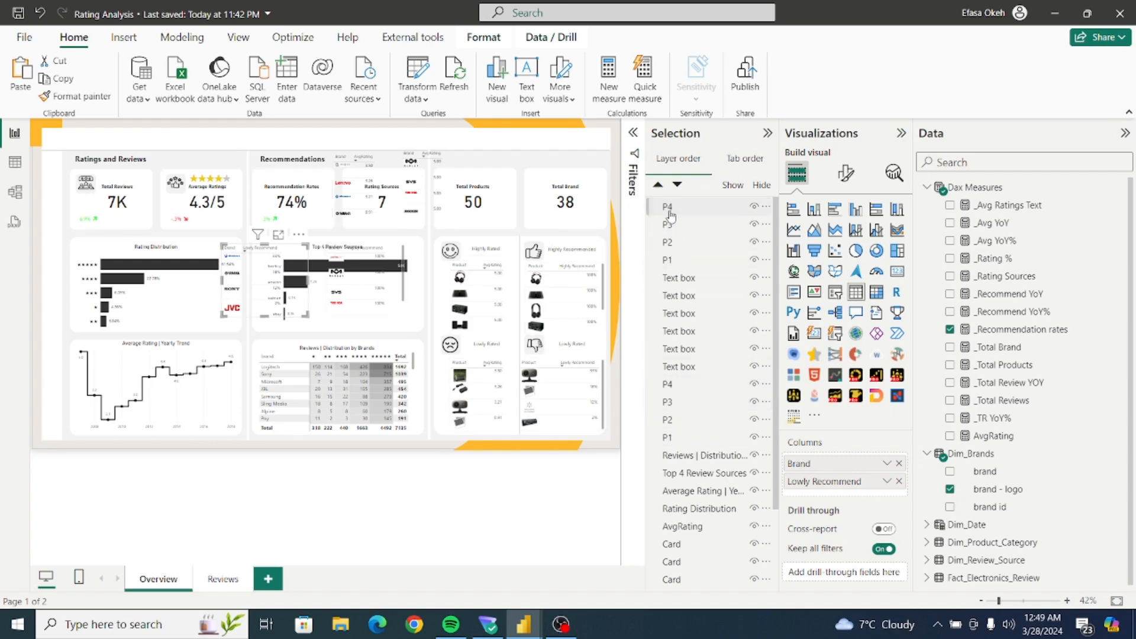
{"action": "double_click", "coordinate": [670, 260]}
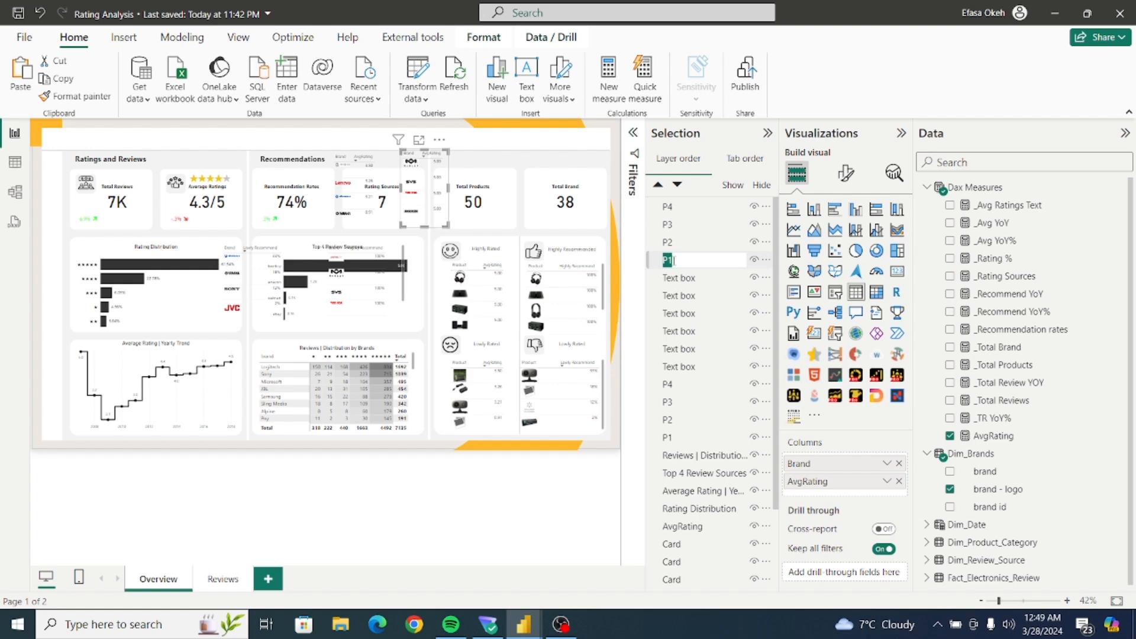
{"action": "type", "text": "B1"}
{"action": "key", "text": "Return"}
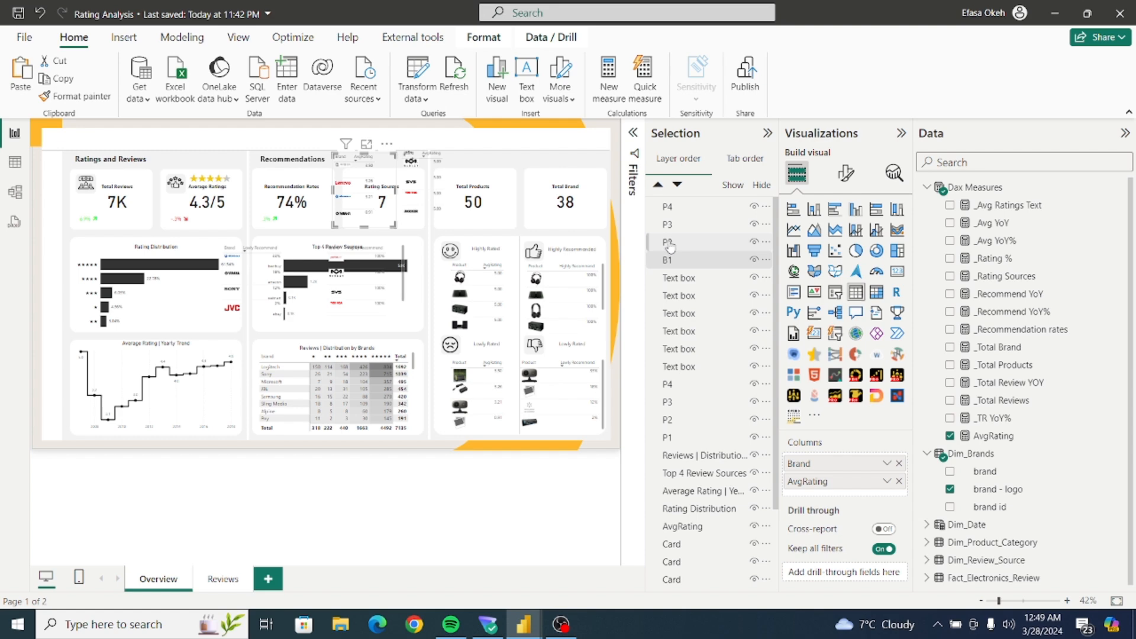
{"action": "left_click", "coordinate": [671, 246]}
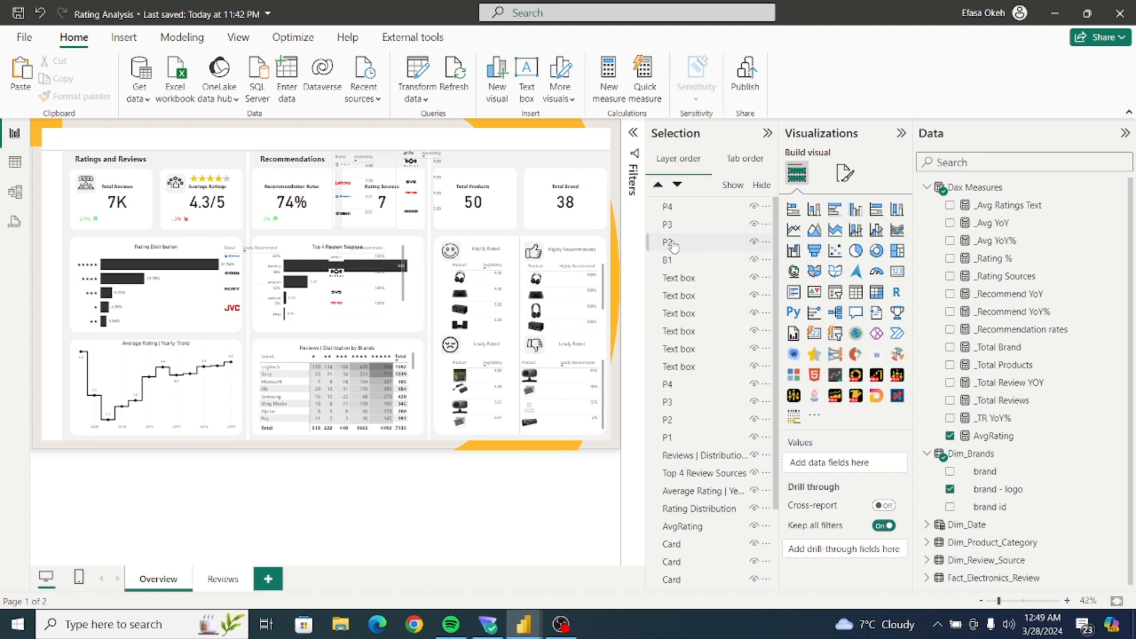
{"action": "double_click", "coordinate": [671, 243]}
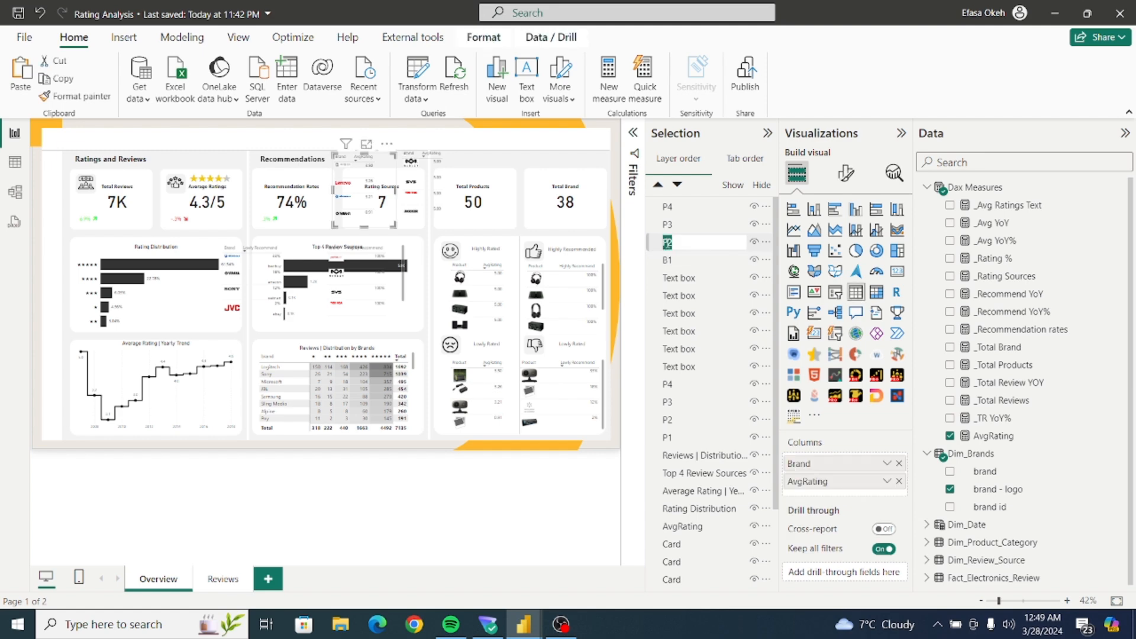
{"action": "type", "text": "2"}
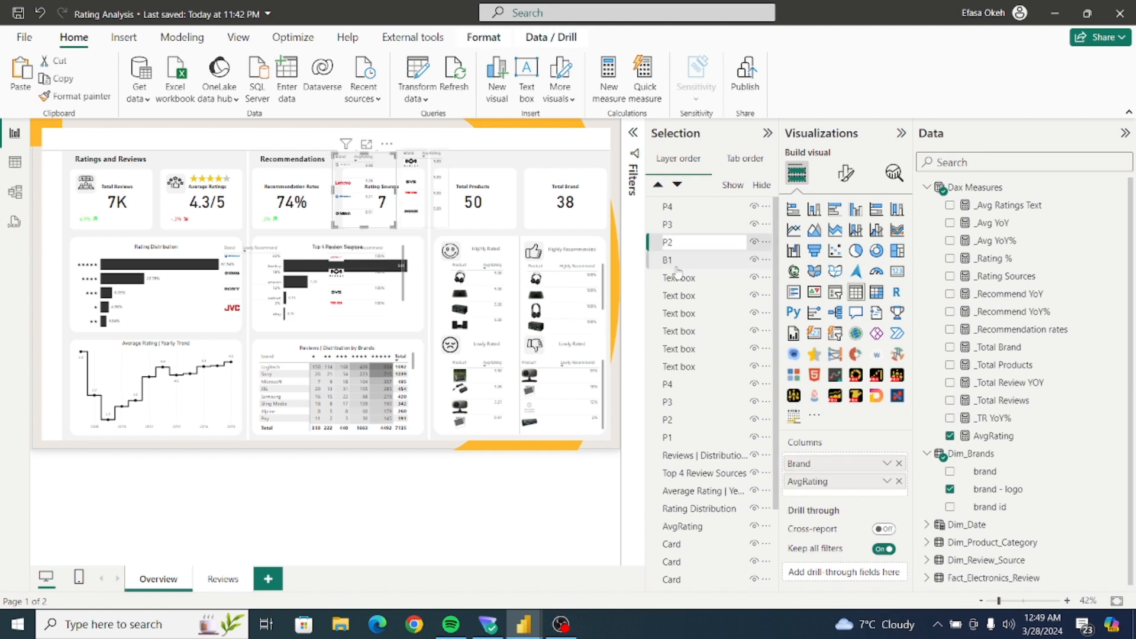
{"action": "key", "text": "Home"}
{"action": "type", "text": "B"}
Rename the brand recommendation tables P3 and P4 as B3 and B4.
{"action": "left_click", "coordinate": [675, 230]}
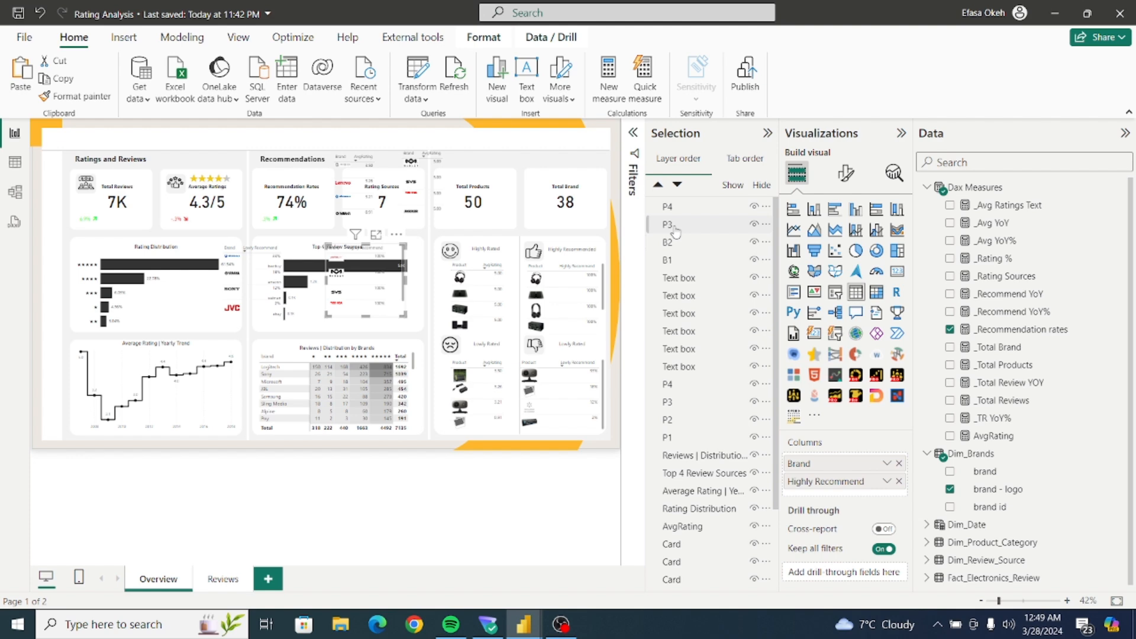
{"action": "double_click", "coordinate": [674, 227]}
{"action": "key", "text": "Home"}
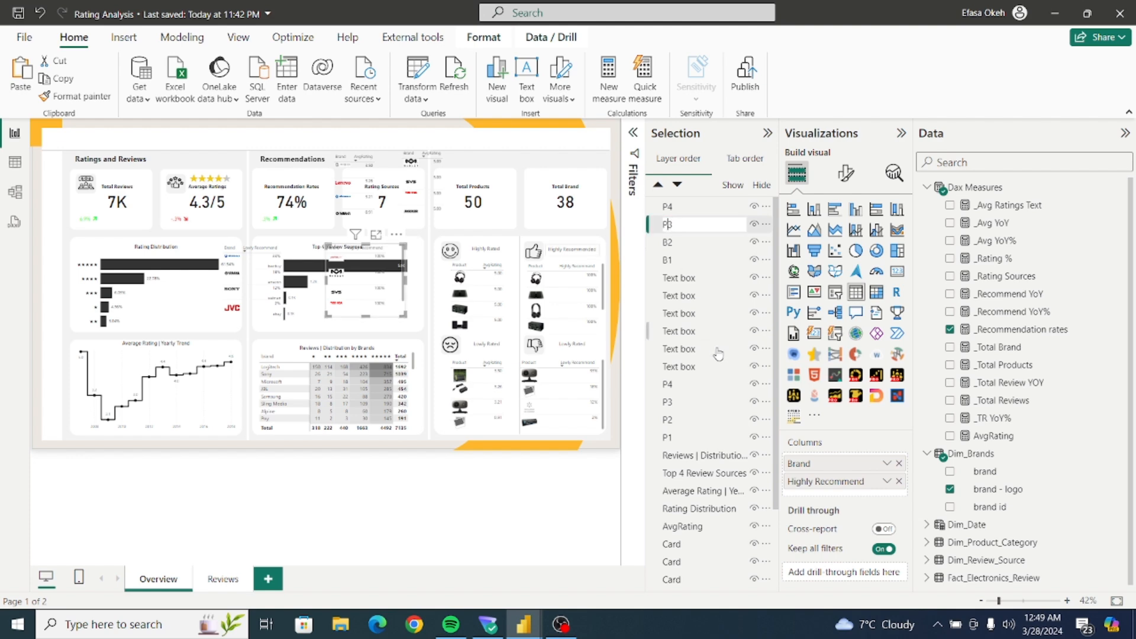
{"action": "key", "text": "Delete"}
{"action": "type", "text": "B"}
{"action": "key", "text": "Return"}
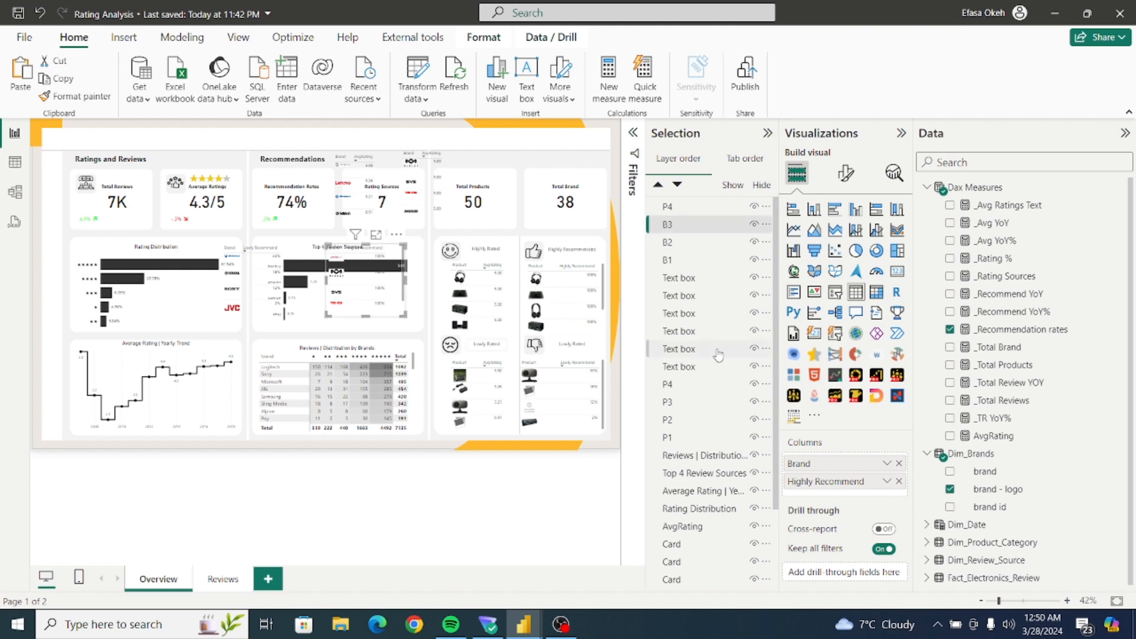
{"action": "left_click", "coordinate": [671, 218]}
{"action": "double_click", "coordinate": [667, 207]}
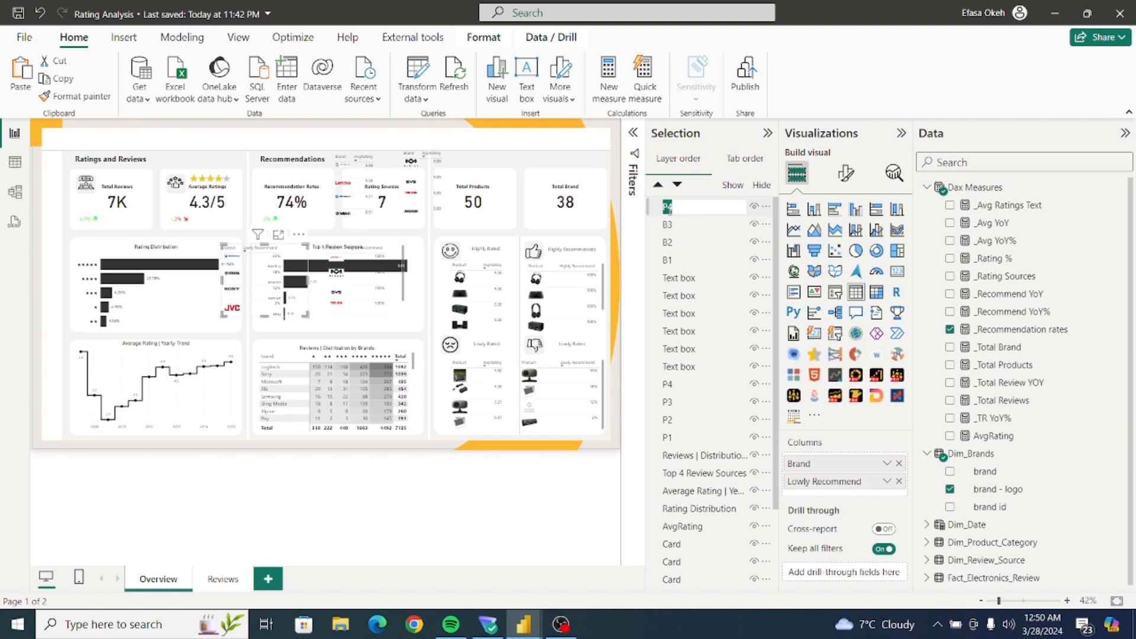
{"action": "key", "text": "BackSpace"}
{"action": "key", "text": "BackSpace"}
{"action": "type", "text": "B4"}
{"action": "key", "text": "Return"}
{"action": "left_click", "coordinate": [669, 212]}
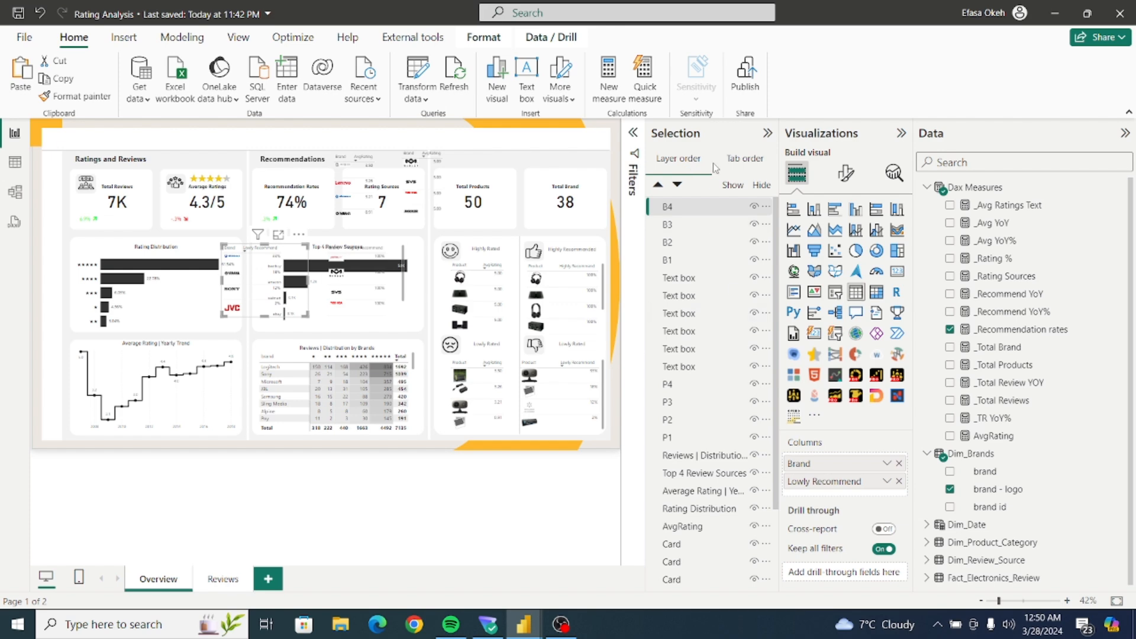
Show the bookmarks list alongside the page objects and hide the brand tables B4, B3, B2 and B1.
{"action": "left_click", "coordinate": [237, 38]}
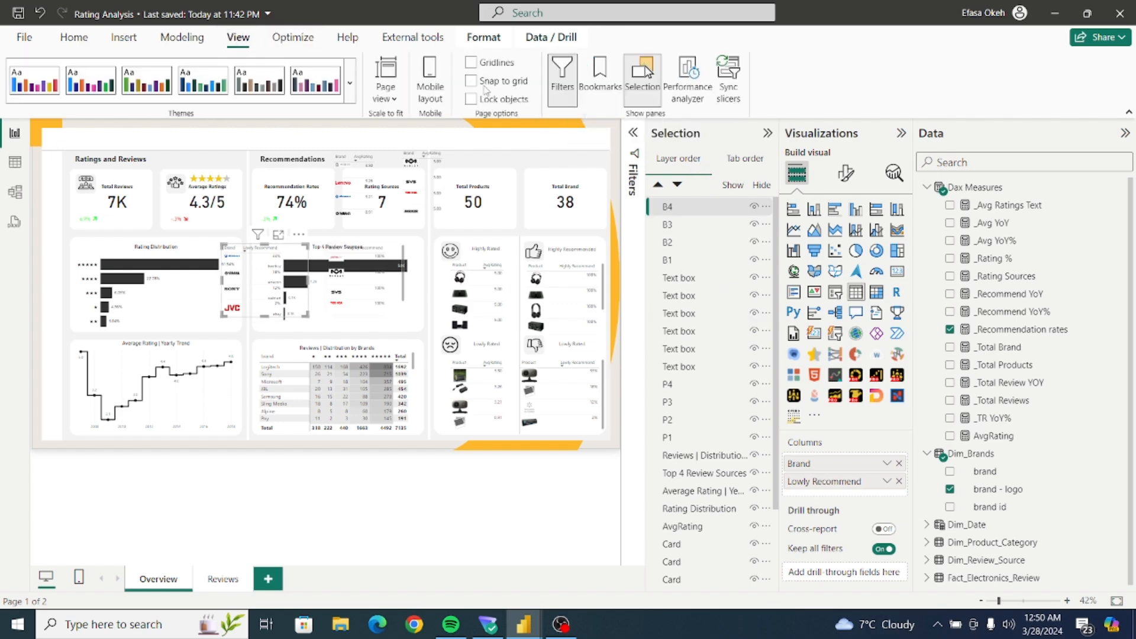
{"action": "left_click", "coordinate": [601, 75]}
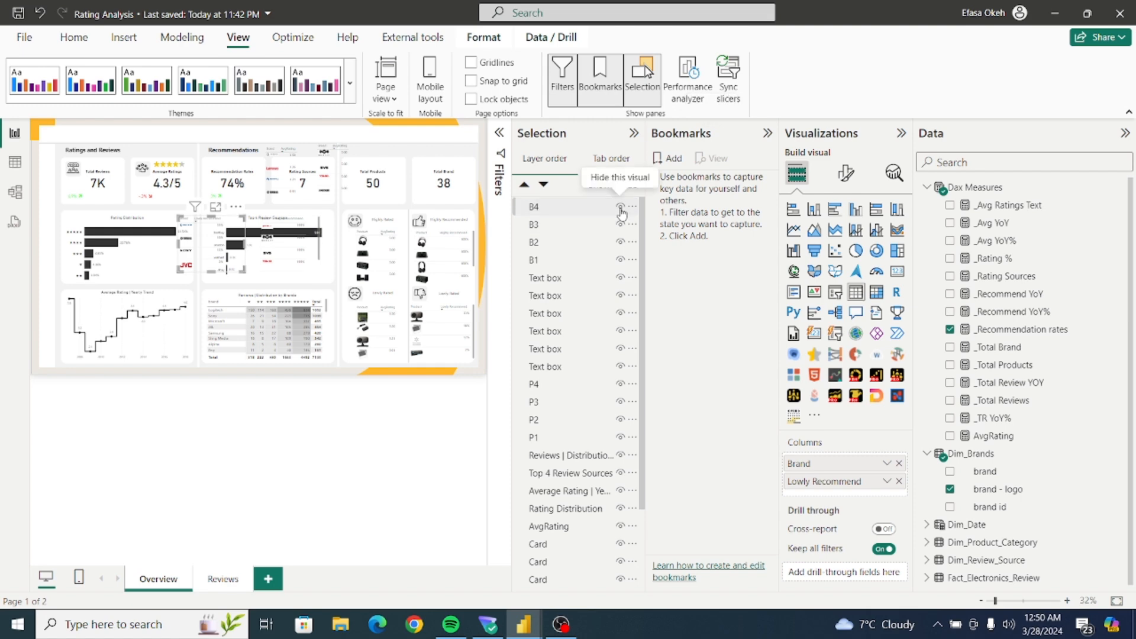
{"action": "left_click", "coordinate": [621, 210]}
{"action": "left_click", "coordinate": [621, 226]}
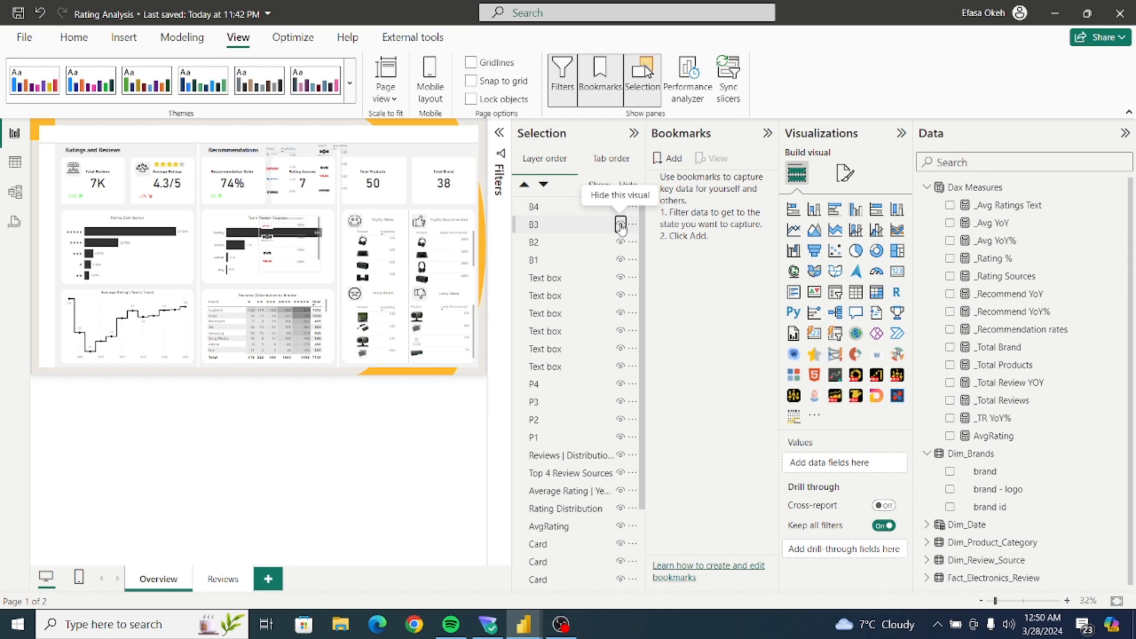
{"action": "left_click", "coordinate": [621, 243]}
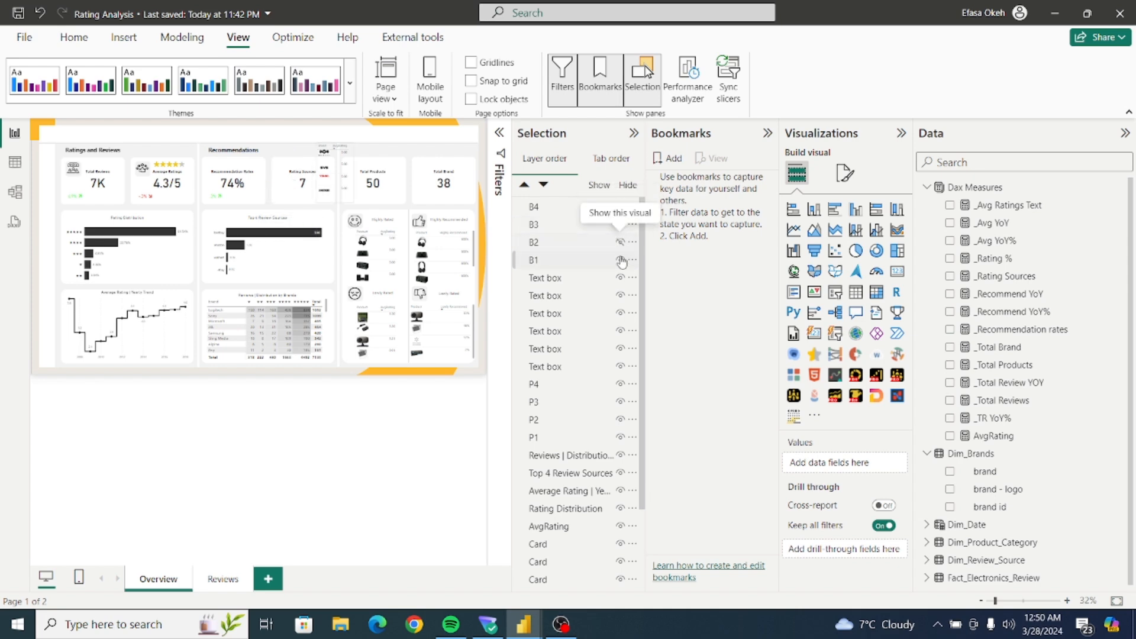
{"action": "left_click", "coordinate": [621, 261]}
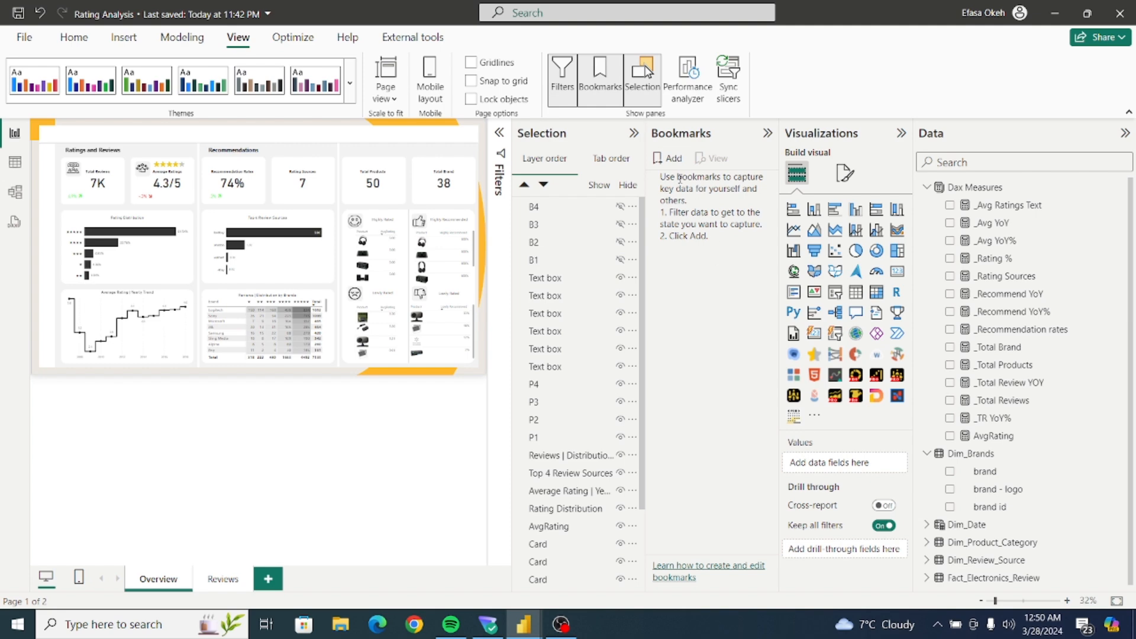
Add a bookmark of the current product view and name it Product.
{"action": "left_click", "coordinate": [672, 160]}
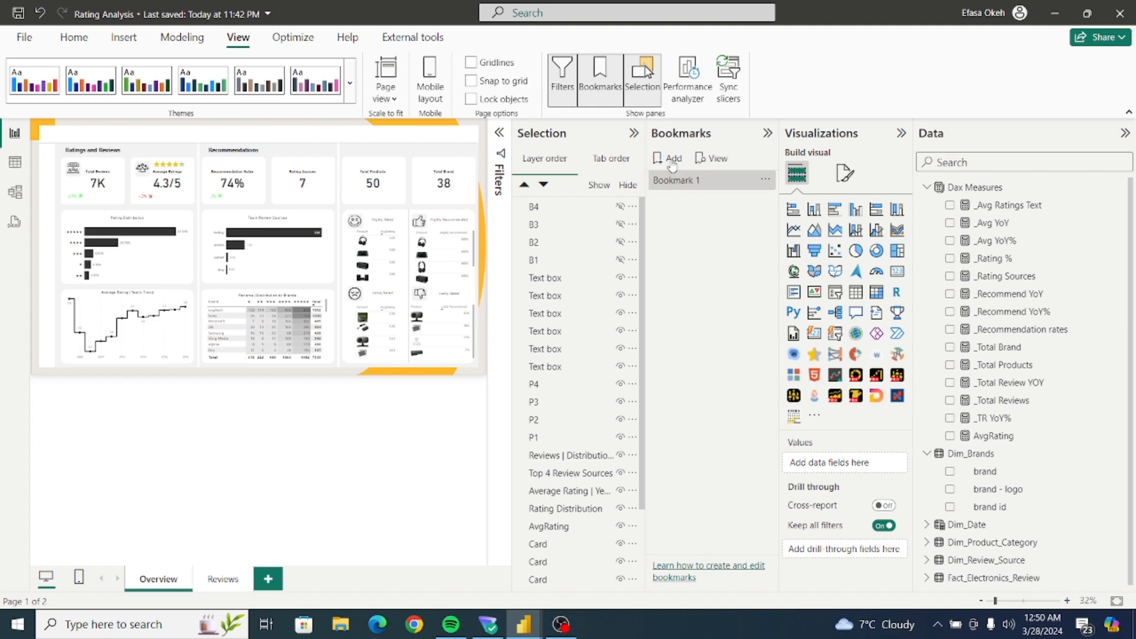
{"action": "double_click", "coordinate": [671, 180]}
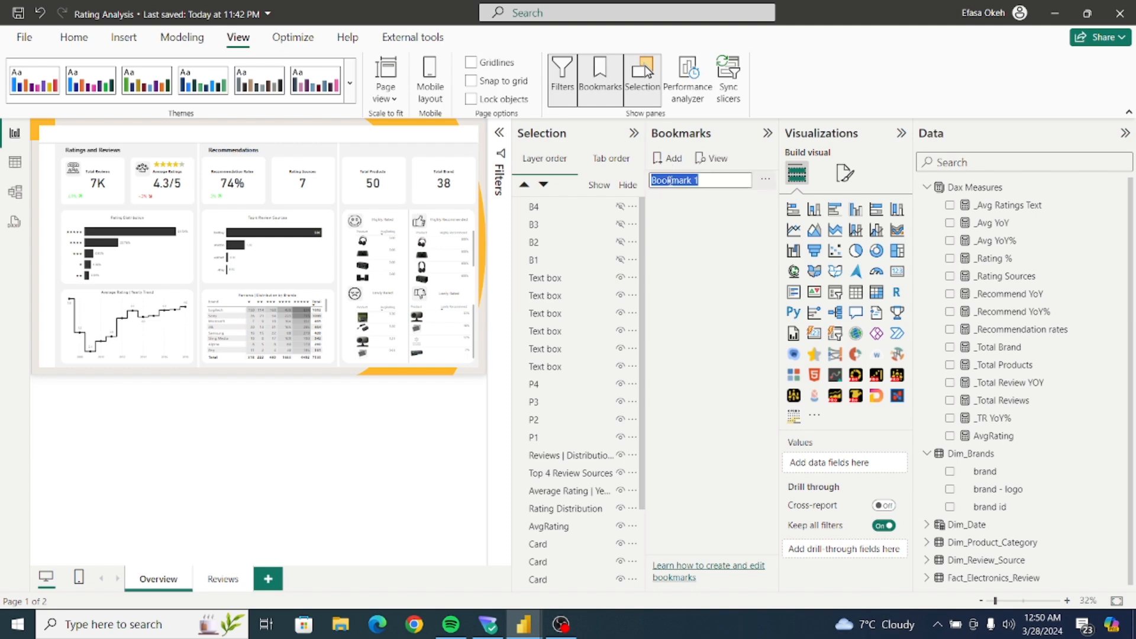
{"action": "type", "text": "Pro"}
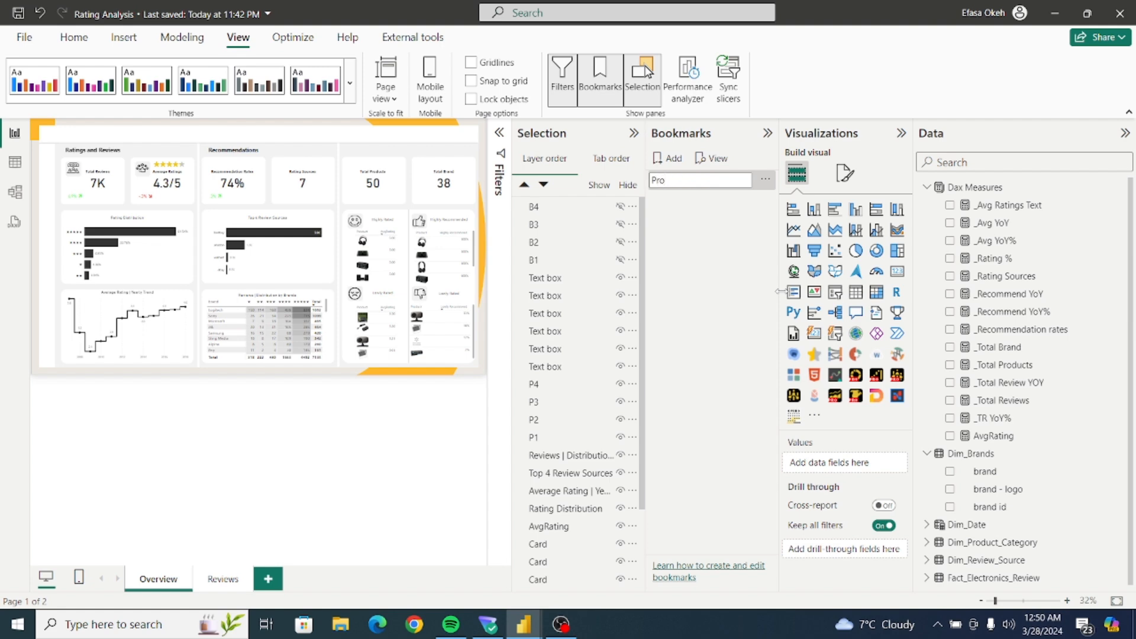
{"action": "type", "text": "dct"}
{"action": "key", "text": "BackSpace"}
{"action": "key", "text": "BackSpace"}
{"action": "type", "text": "uct"}
{"action": "key", "text": "Return"}
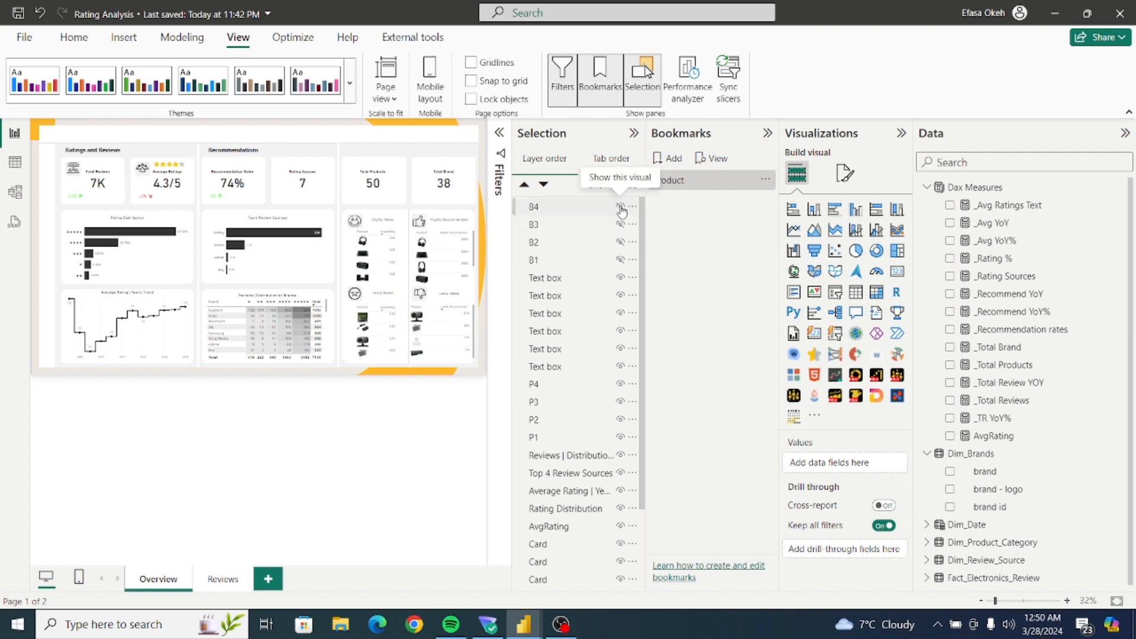
Make the brand tables B1–B4 visible again and hide the product tables P1–P4.
{"action": "left_click", "coordinate": [620, 208]}
{"action": "left_click", "coordinate": [620, 224]}
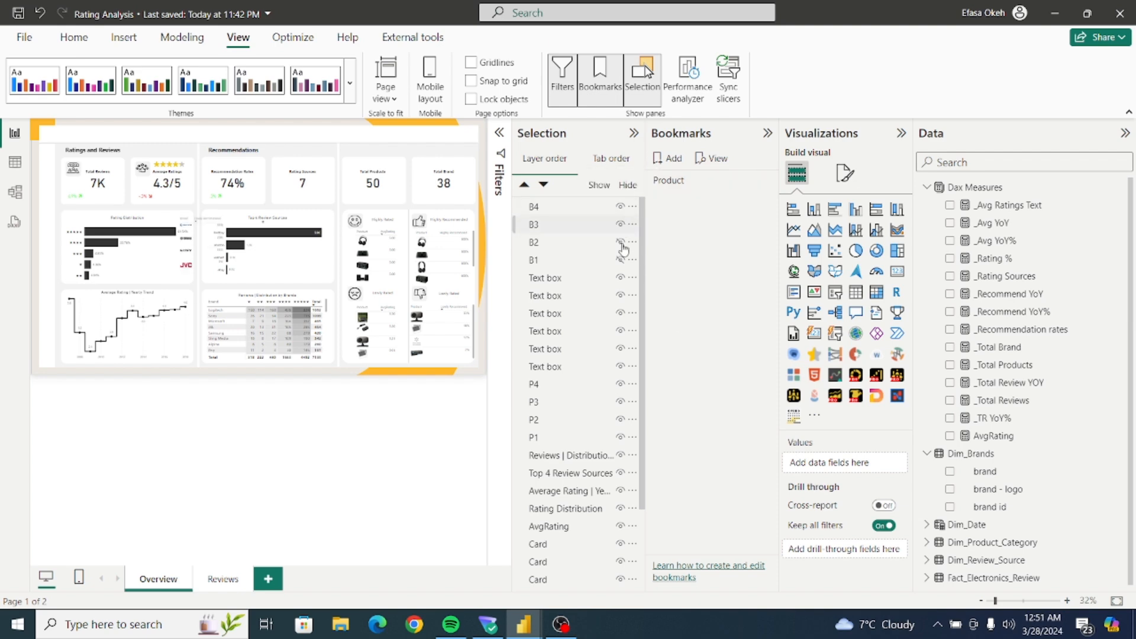
{"action": "left_click", "coordinate": [620, 242]}
{"action": "left_click", "coordinate": [621, 259]}
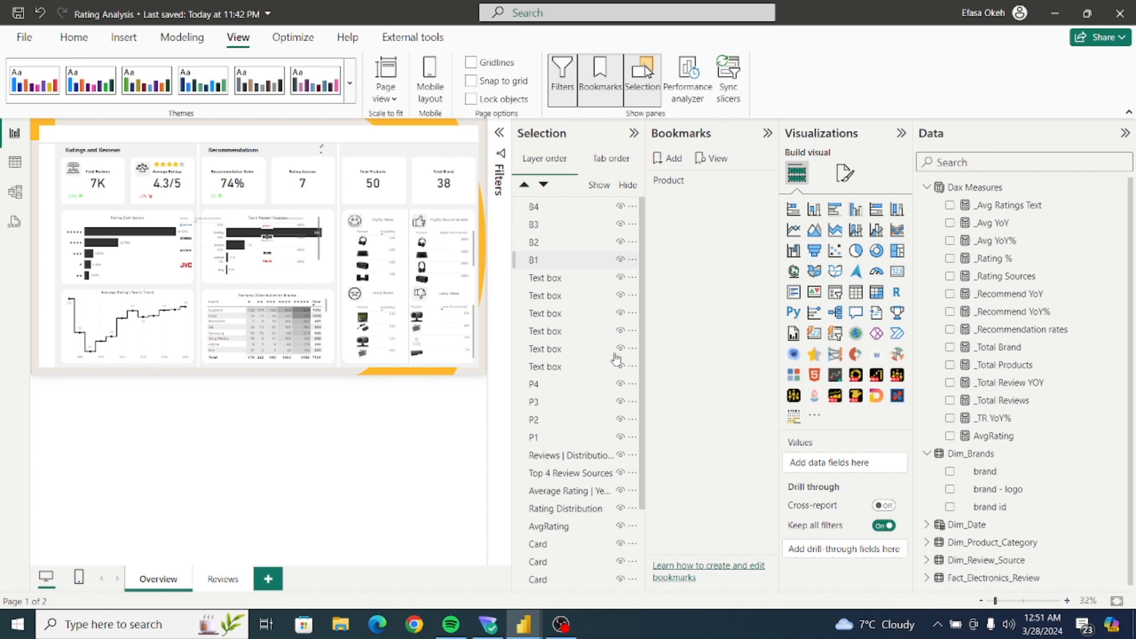
{"action": "left_click", "coordinate": [621, 385]}
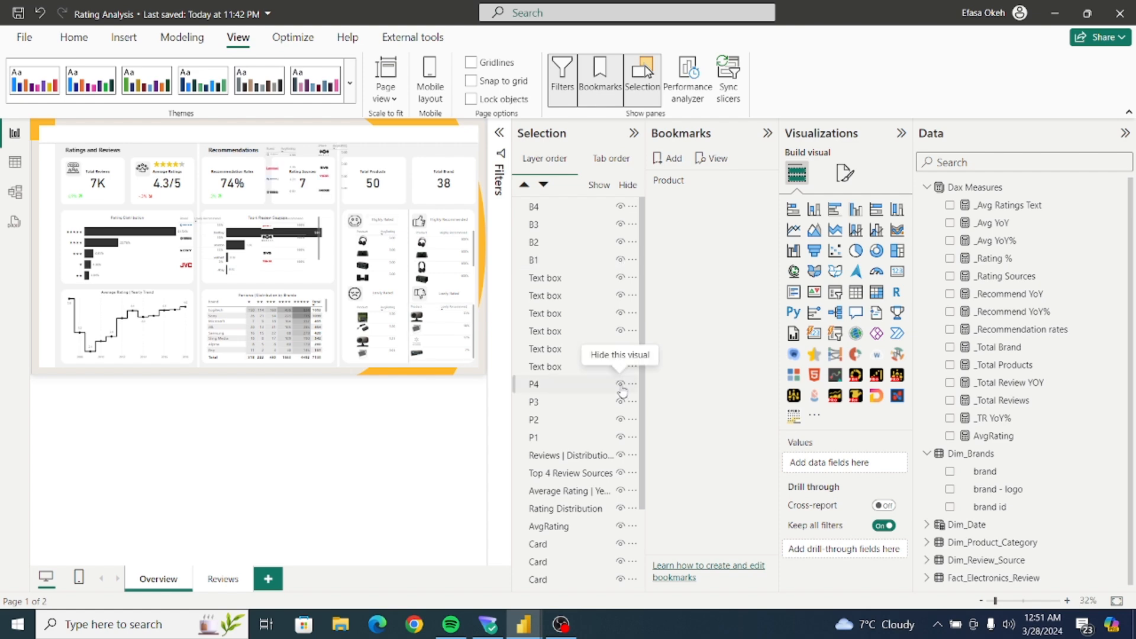
{"action": "left_click", "coordinate": [621, 386]}
{"action": "left_click", "coordinate": [621, 402]}
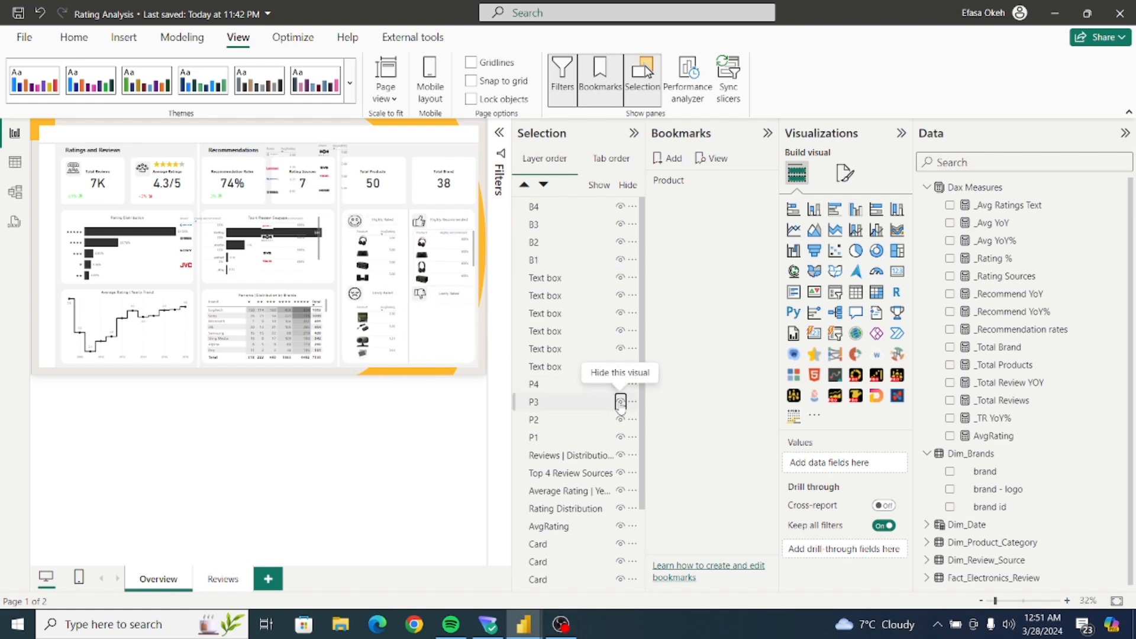
{"action": "left_click", "coordinate": [620, 420]}
{"action": "left_click", "coordinate": [620, 438]}
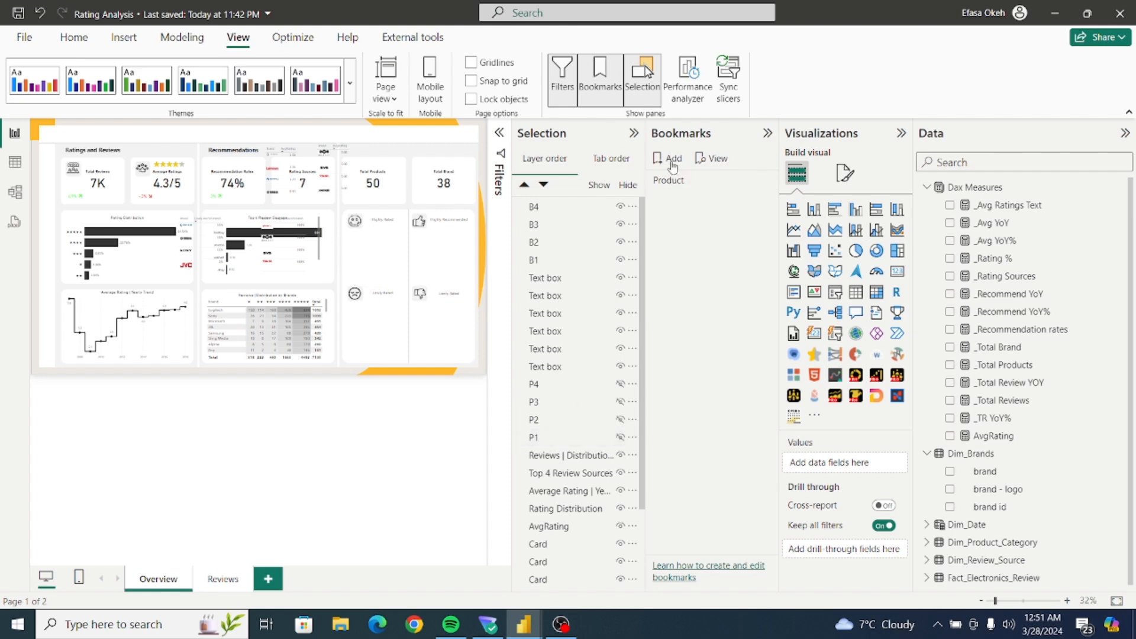
Add a bookmark of the brand view and name it Brand.
{"action": "left_click", "coordinate": [670, 161]}
{"action": "double_click", "coordinate": [670, 200]}
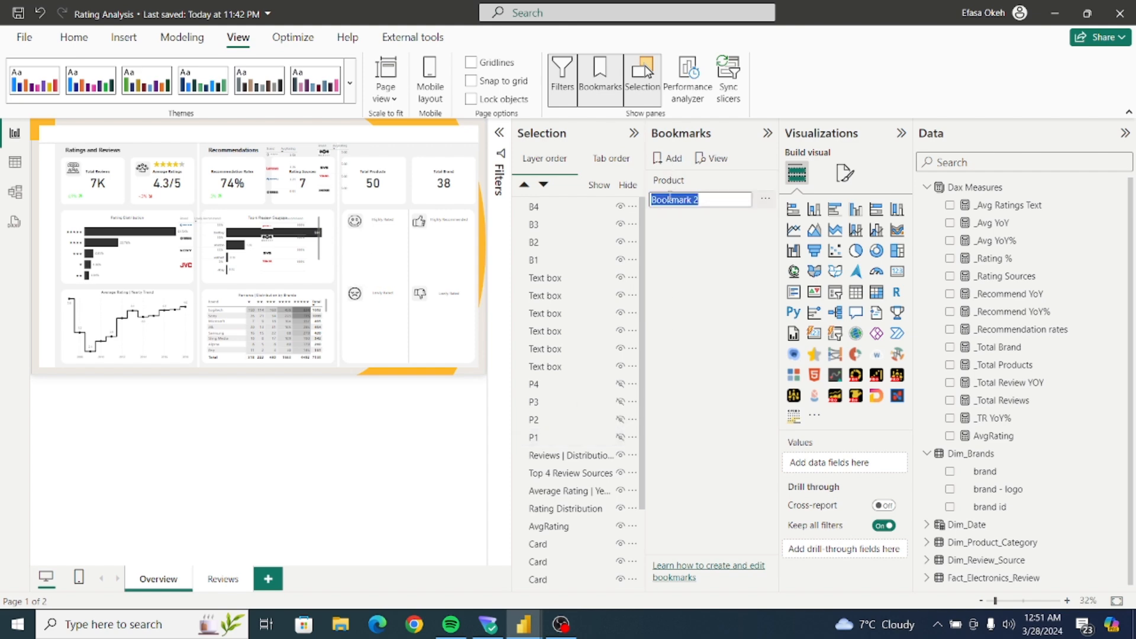
{"action": "type", "text": "Brands"}
{"action": "key", "text": "Return"}
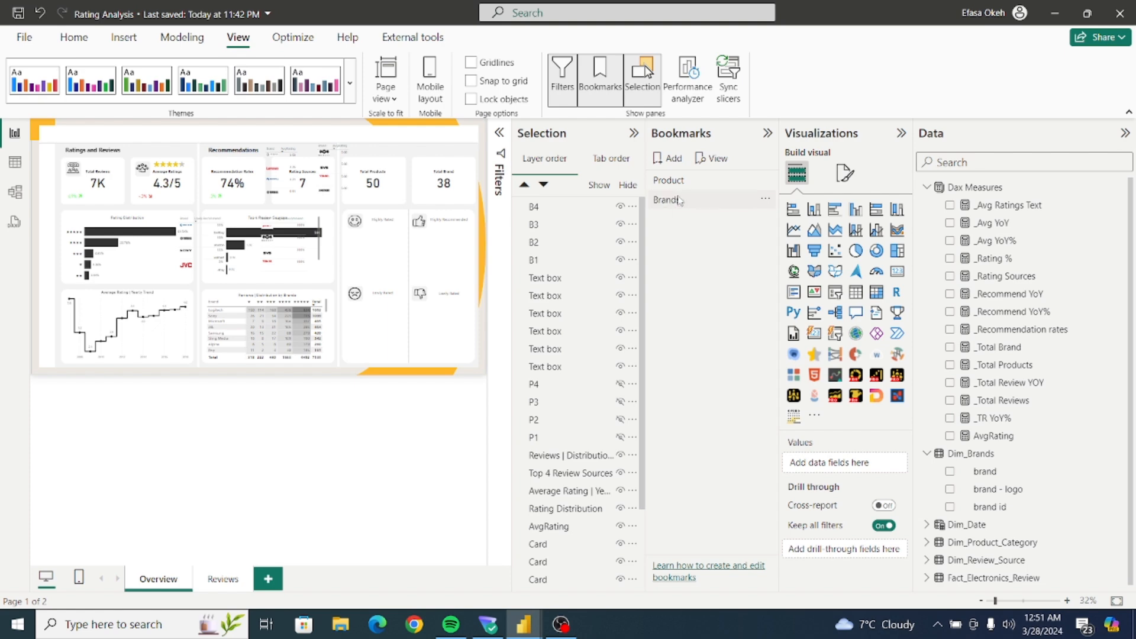
{"action": "double_click", "coordinate": [677, 200]}
{"action": "left_click", "coordinate": [682, 198]}
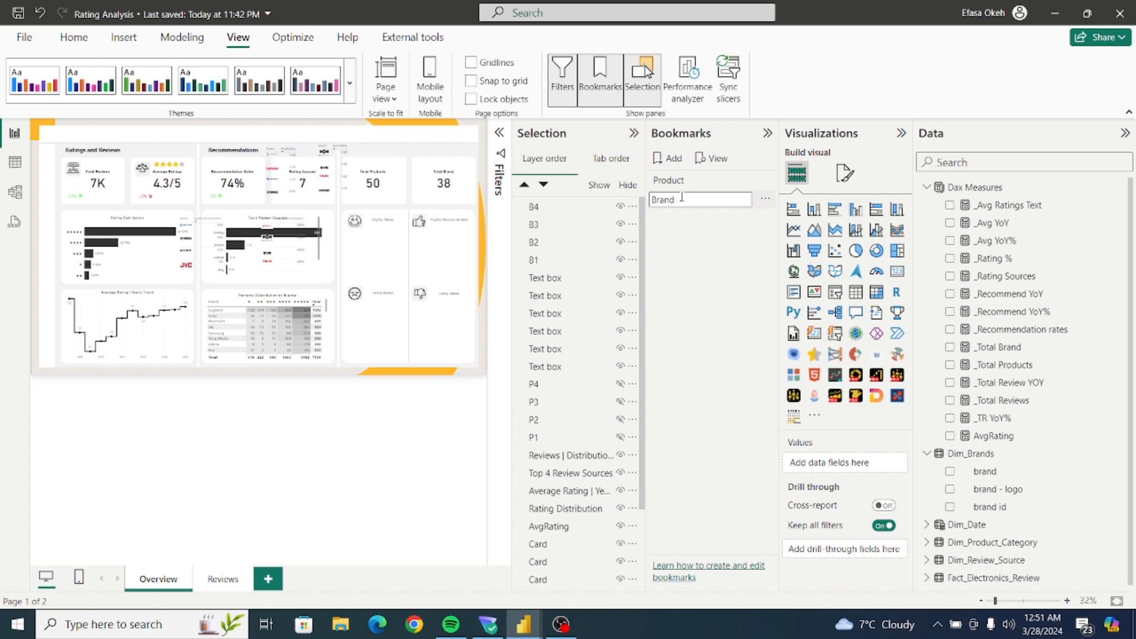
{"action": "key", "text": "BackSpace"}
{"action": "key", "text": "Return"}
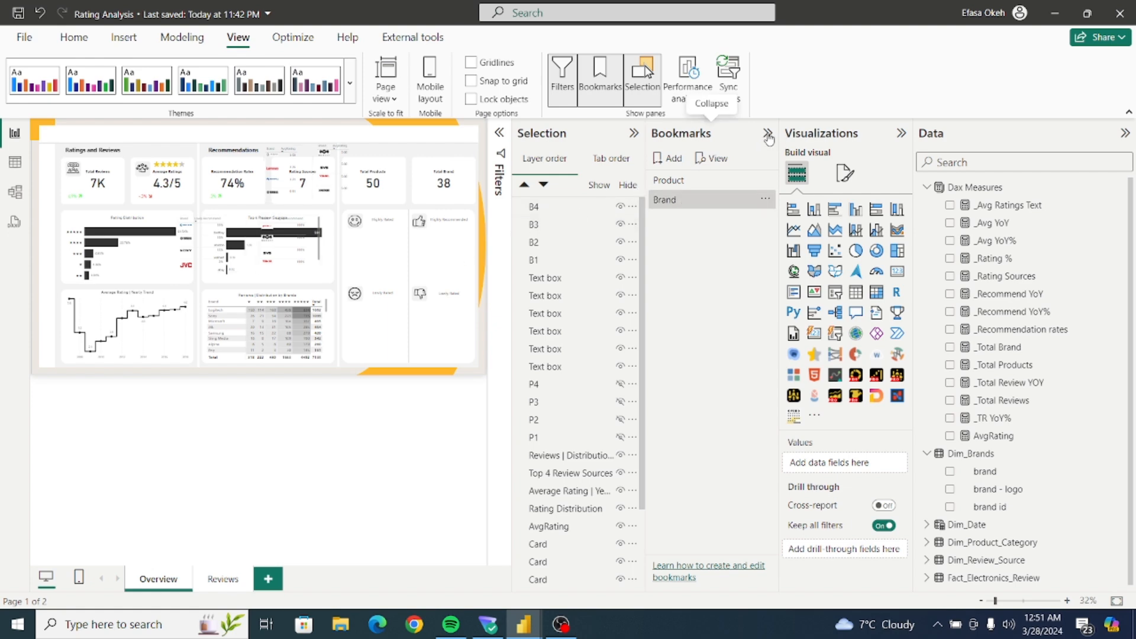
Collapse the bookmark and object lists, then move the brand AvgRating tables under Highly Rated and Lowly Rated, sorting the lower one ascending by AvgRating.
{"action": "left_click", "coordinate": [768, 138]}
{"action": "left_click", "coordinate": [743, 138]}
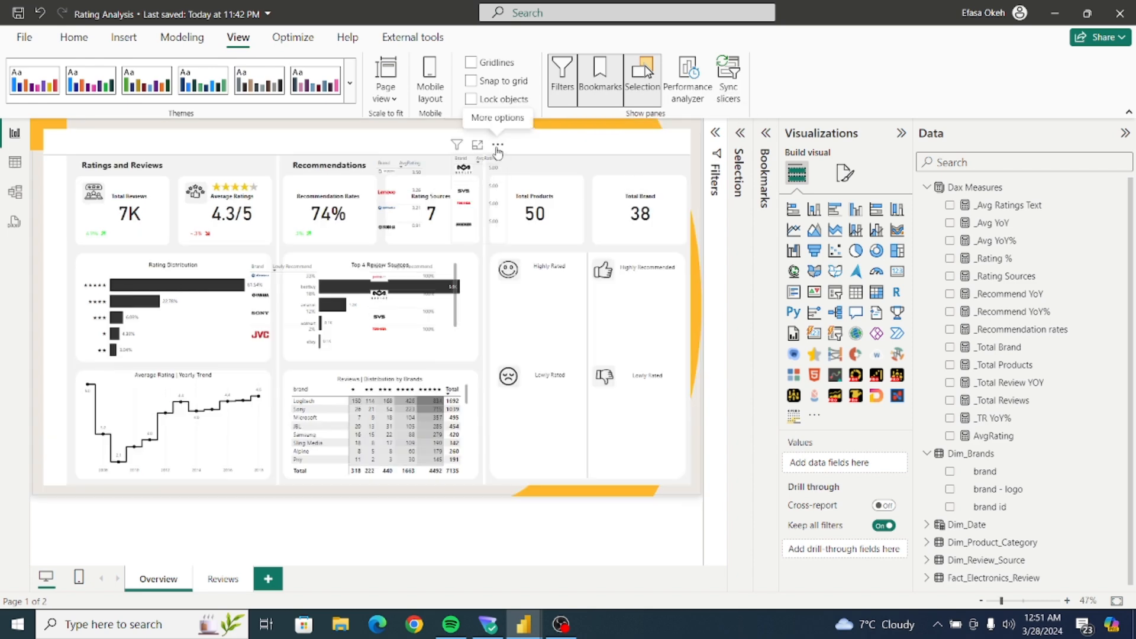
{"action": "left_click_drag", "start_coordinate": [499, 155], "coordinate": [569, 270]}
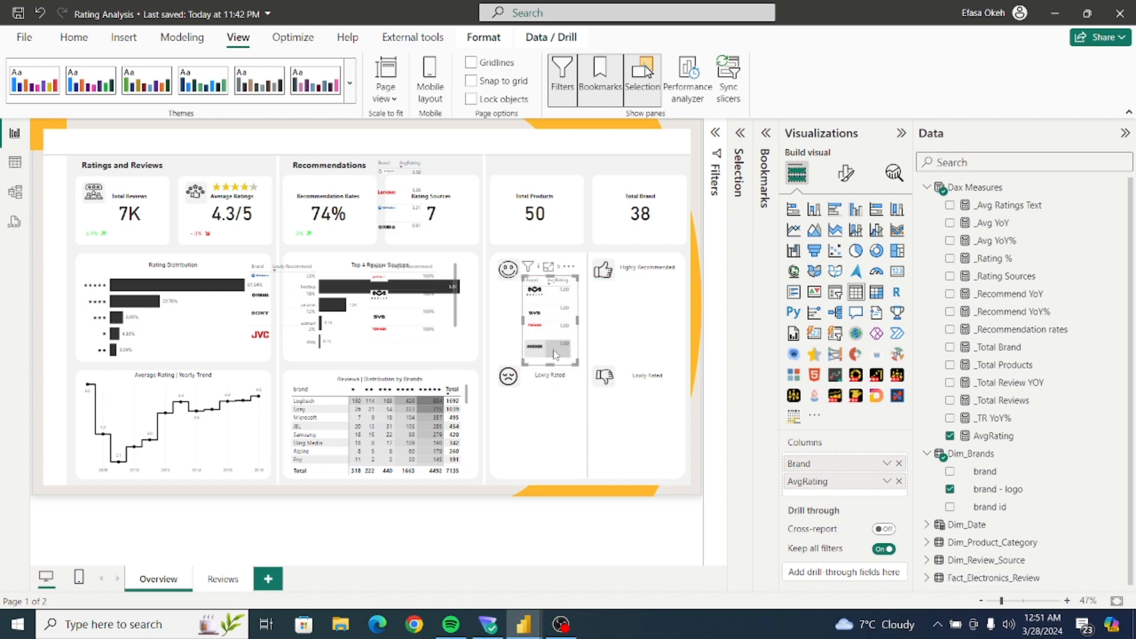
{"action": "left_click_drag", "start_coordinate": [550, 359], "coordinate": [552, 362]}
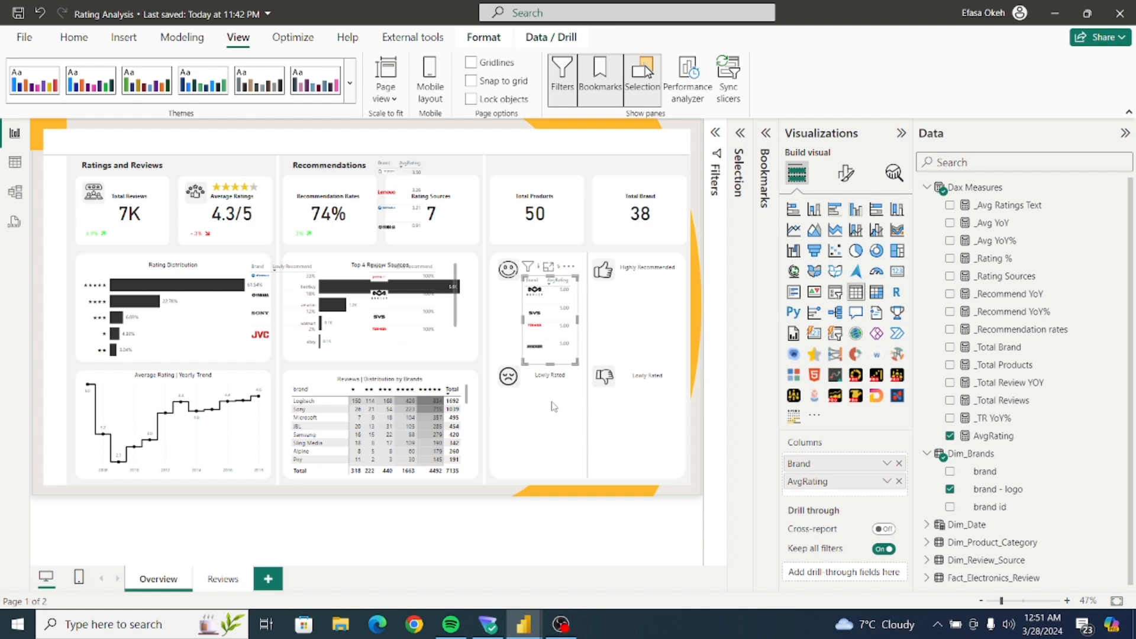
{"action": "left_click", "coordinate": [554, 407]}
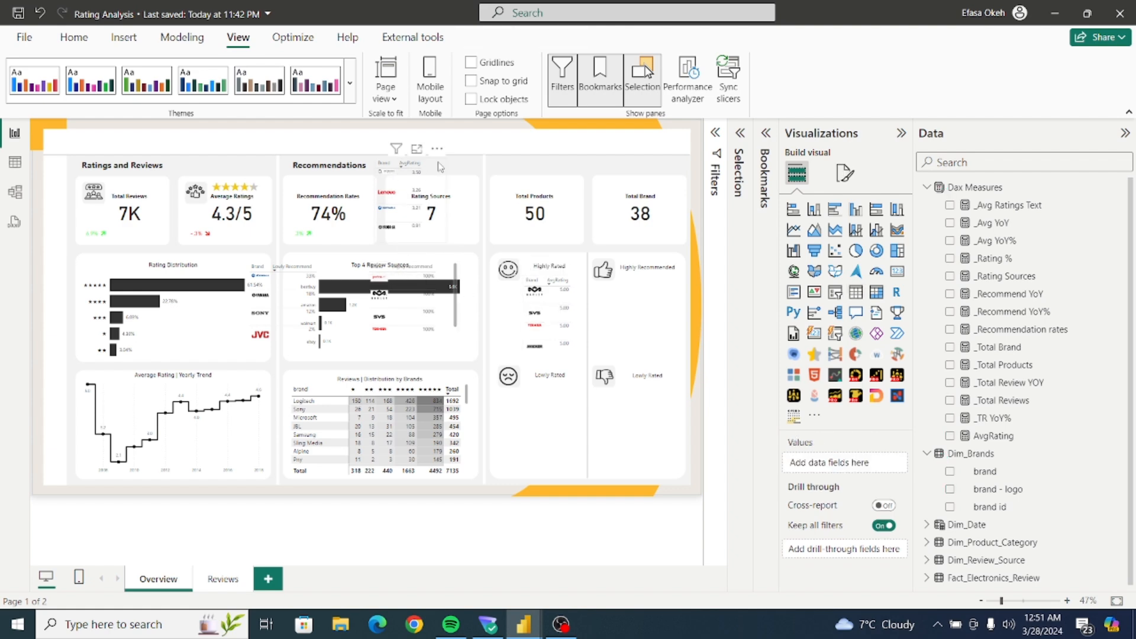
{"action": "left_click_drag", "start_coordinate": [440, 161], "coordinate": [575, 391]}
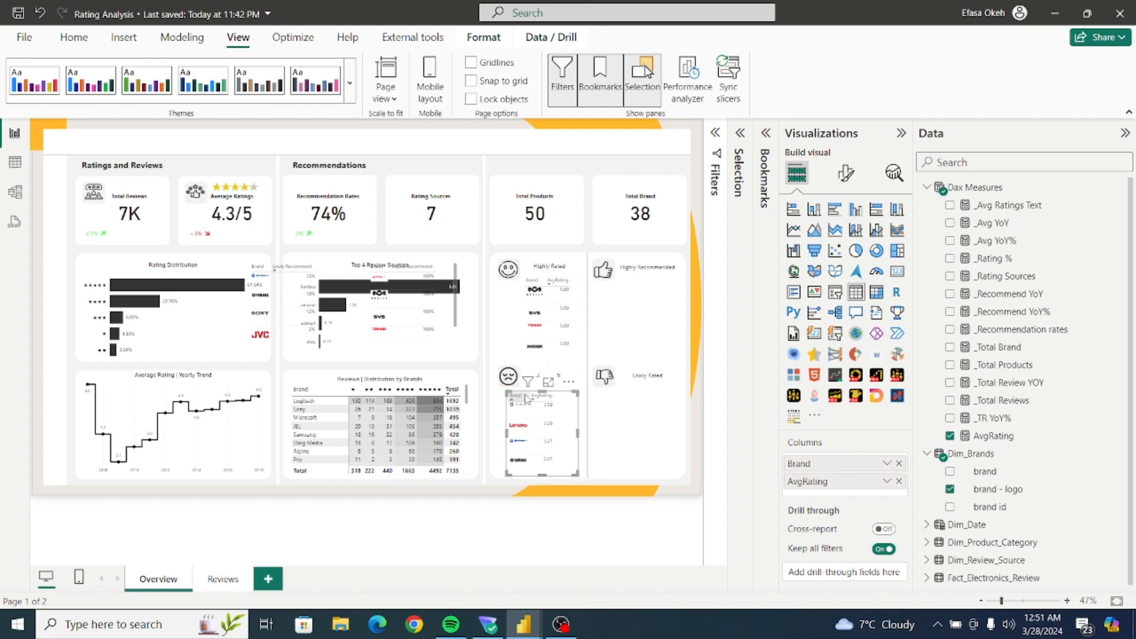
{"action": "left_click", "coordinate": [533, 397]}
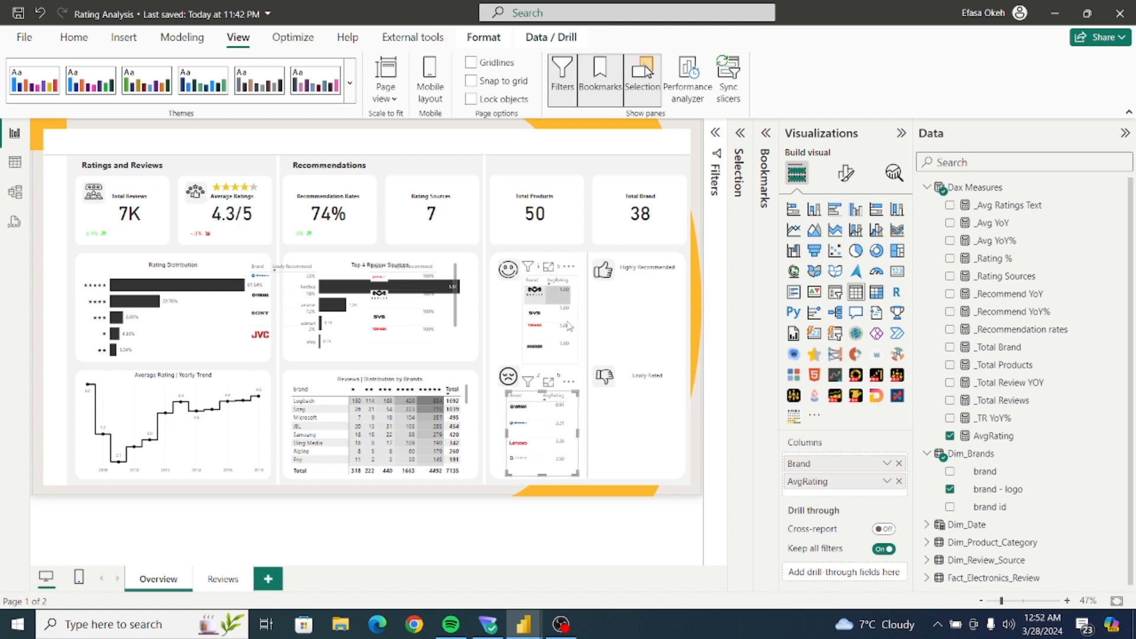
Align the Highly Rated brand table with the one below it, then widen the table and its Brand column slightly.
{"action": "left_click_drag", "start_coordinate": [568, 265], "coordinate": [549, 277]}
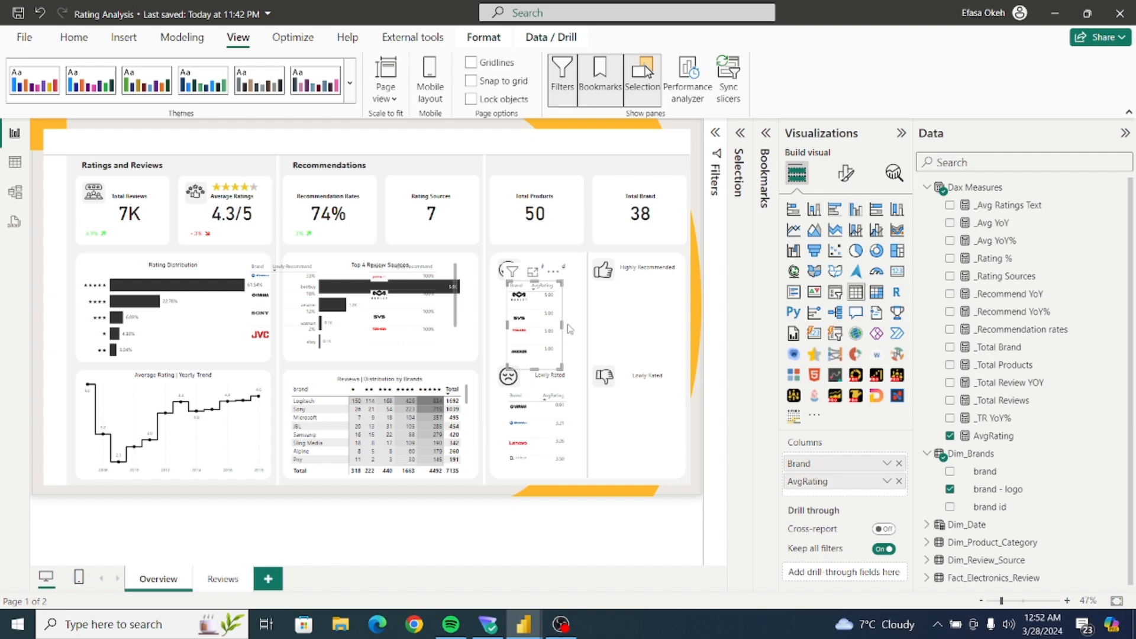
{"action": "left_click_drag", "start_coordinate": [562, 324], "coordinate": [575, 329]}
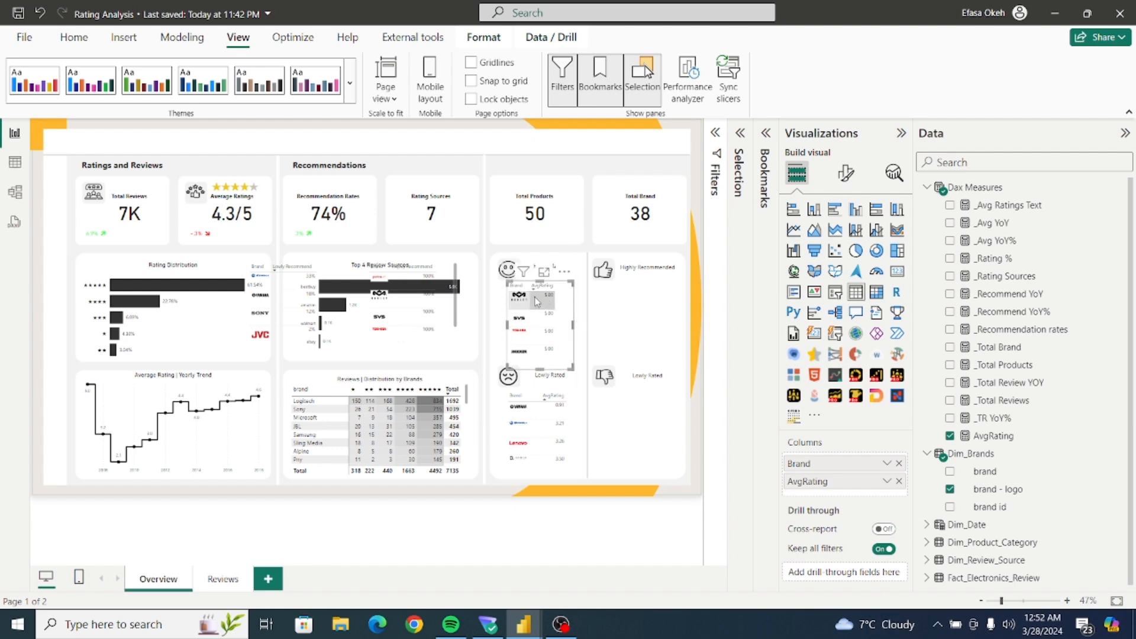
{"action": "left_click_drag", "start_coordinate": [530, 286], "coordinate": [541, 285]}
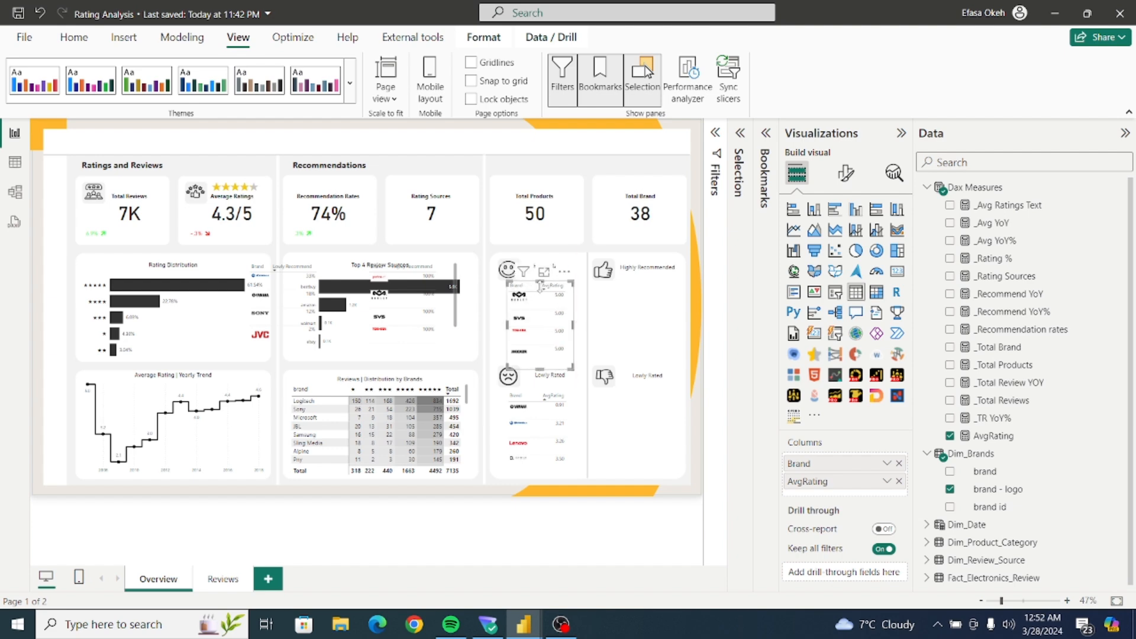
{"action": "left_click", "coordinate": [585, 407]}
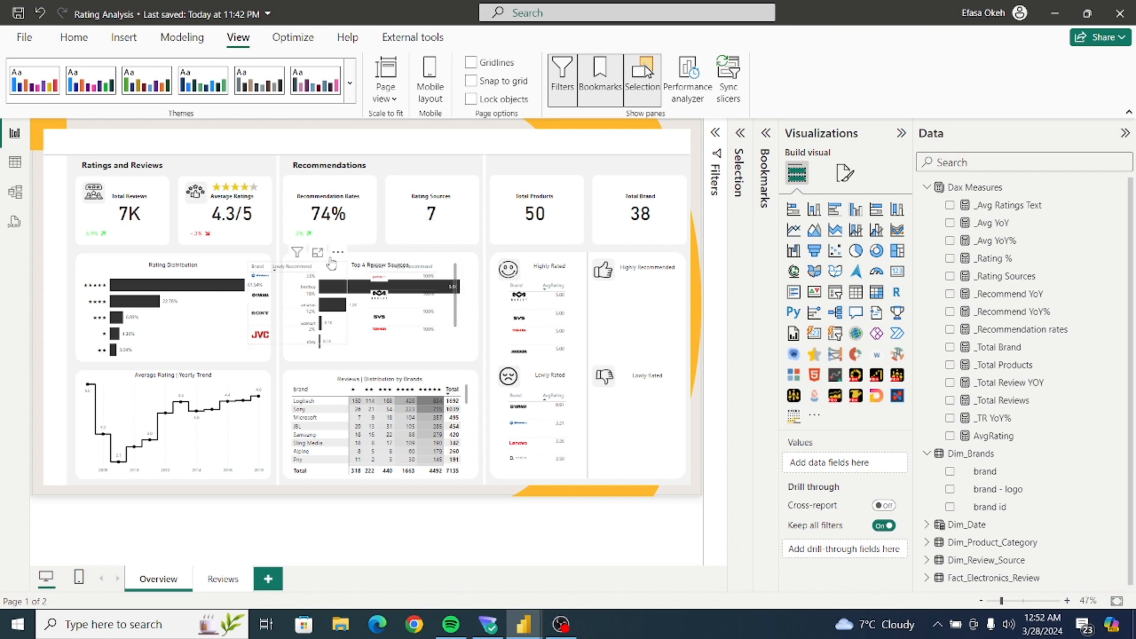
Place the Lowly Recommend brand table, slightly narrowed, under the thumbs-down icon and the Highly Recommend brand table under the thumbs-up icon.
{"action": "left_click_drag", "start_coordinate": [333, 264], "coordinate": [685, 283]}
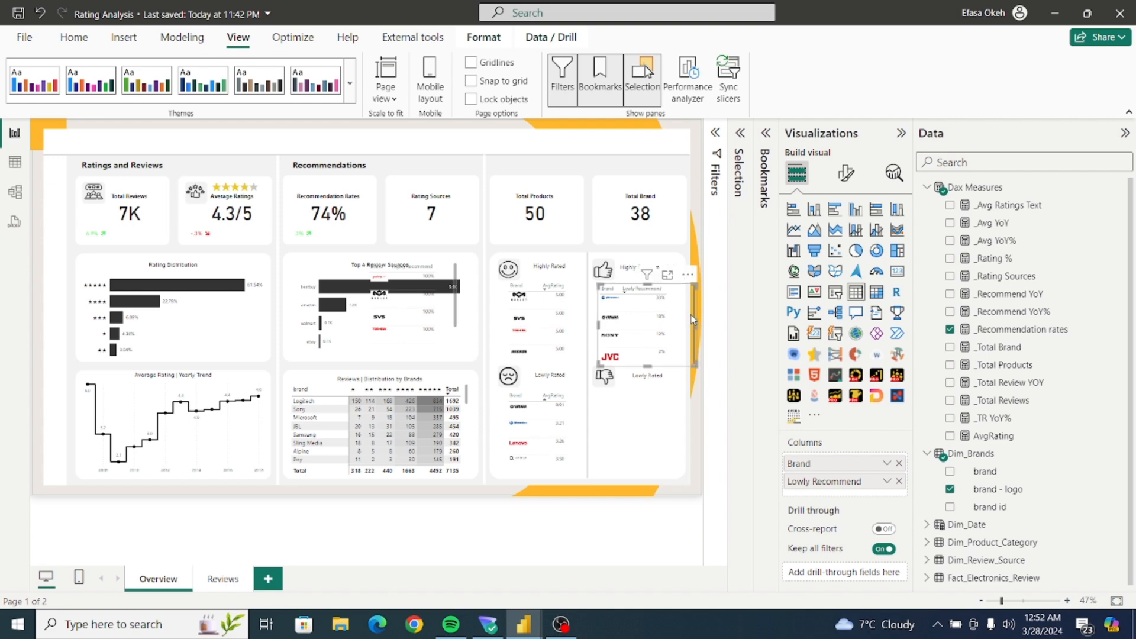
{"action": "left_click_drag", "start_coordinate": [695, 330], "coordinate": [685, 327]}
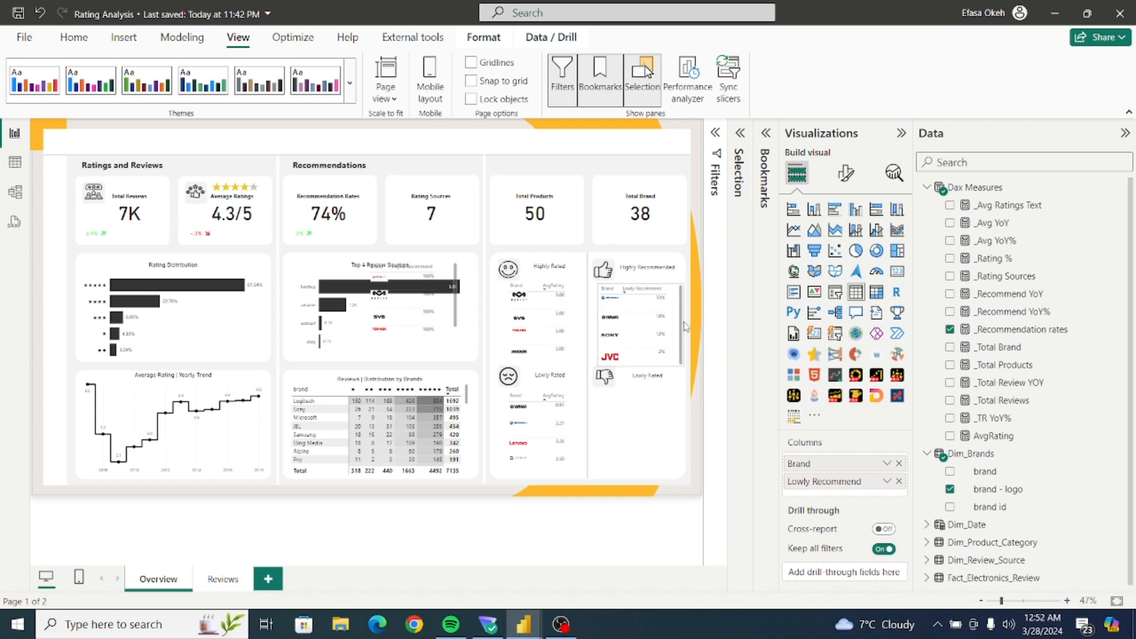
{"action": "left_click_drag", "start_coordinate": [675, 283], "coordinate": [672, 387]}
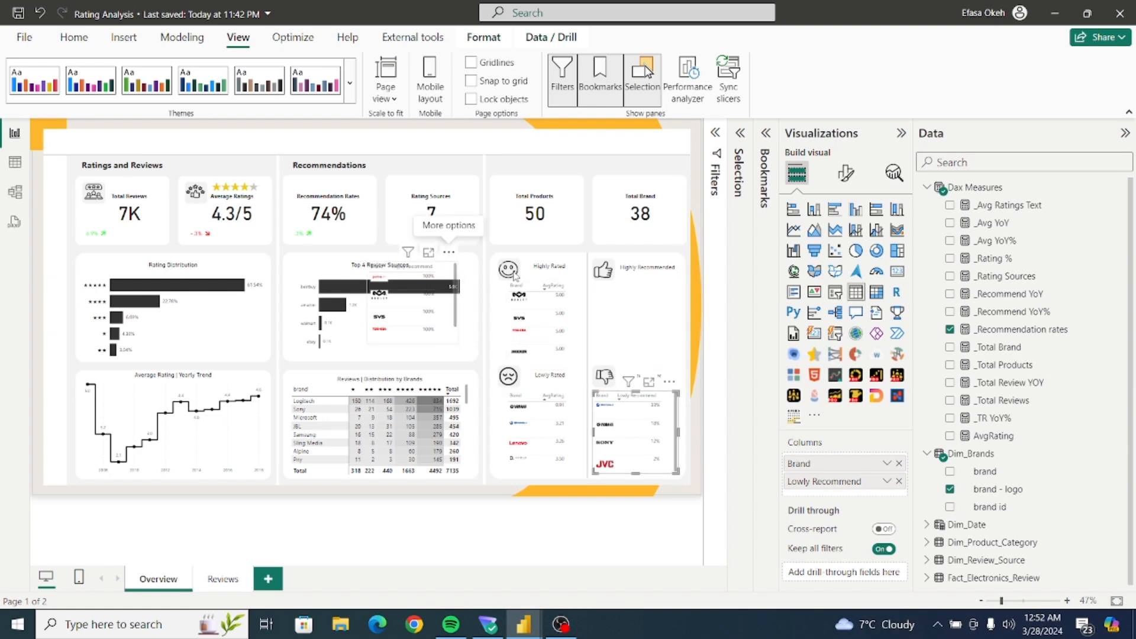
{"action": "left_click_drag", "start_coordinate": [515, 275], "coordinate": [677, 281]}
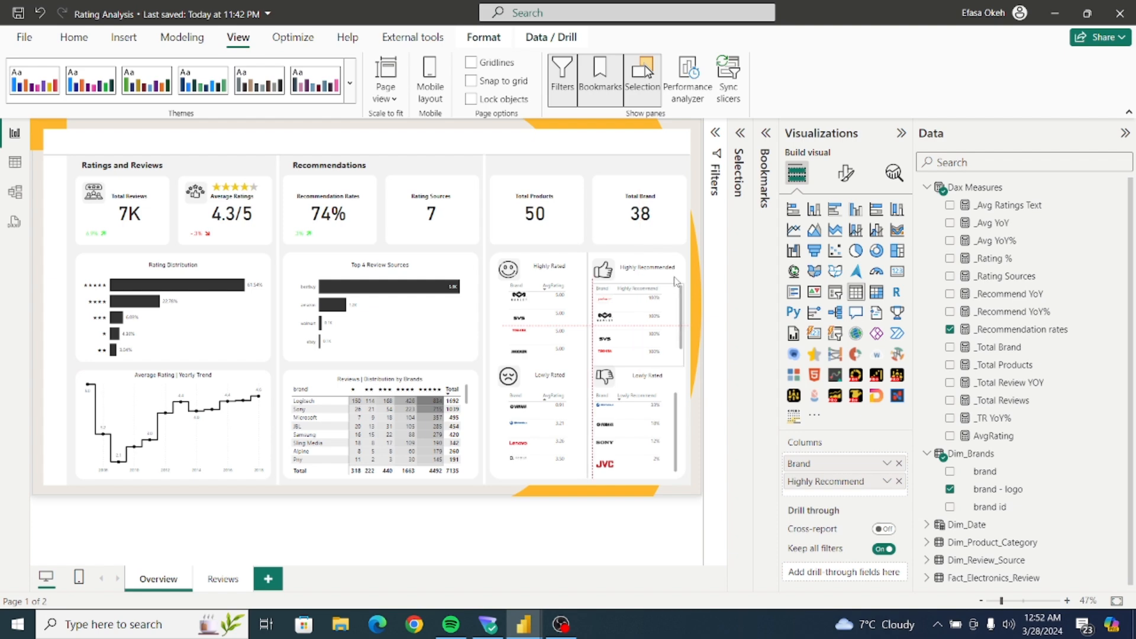
{"action": "left_click", "coordinate": [690, 344]}
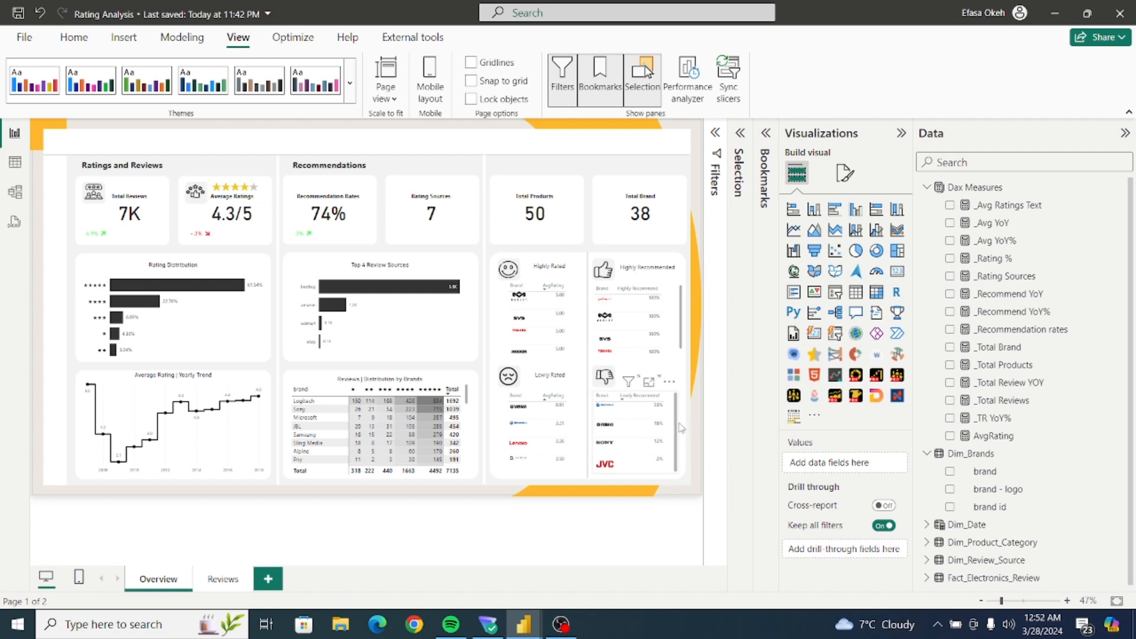
Widen the Lowly Recommend brand table slightly to match the table above it, and close the list of page objects.
{"action": "left_click", "coordinate": [680, 431]}
{"action": "left_click_drag", "start_coordinate": [677, 431], "coordinate": [684, 431]}
{"action": "left_click", "coordinate": [695, 427]}
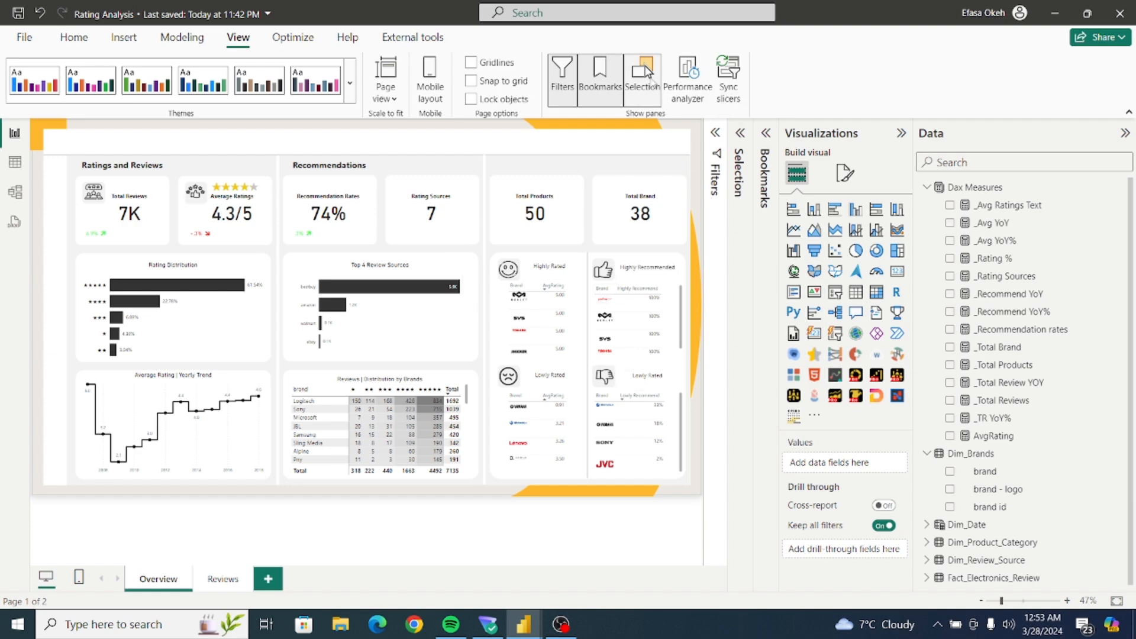
{"action": "left_click", "coordinate": [645, 88]}
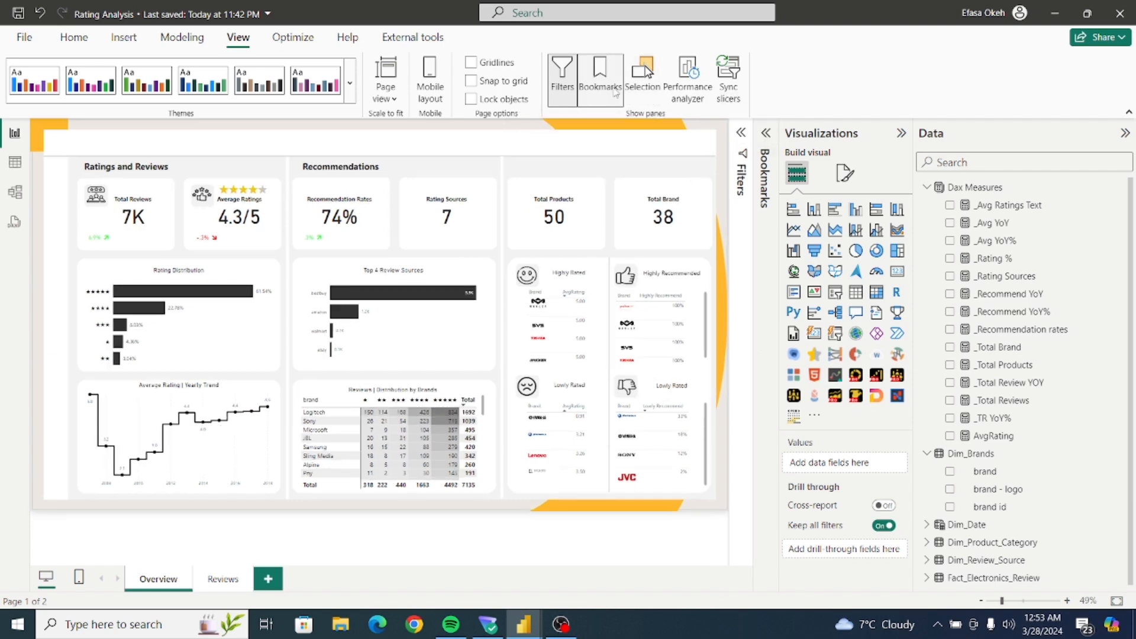
Close the bookmarks list, insert a bookmark navigator, and place it above the Total Products and Total Brand cards.
{"action": "left_click", "coordinate": [615, 91]}
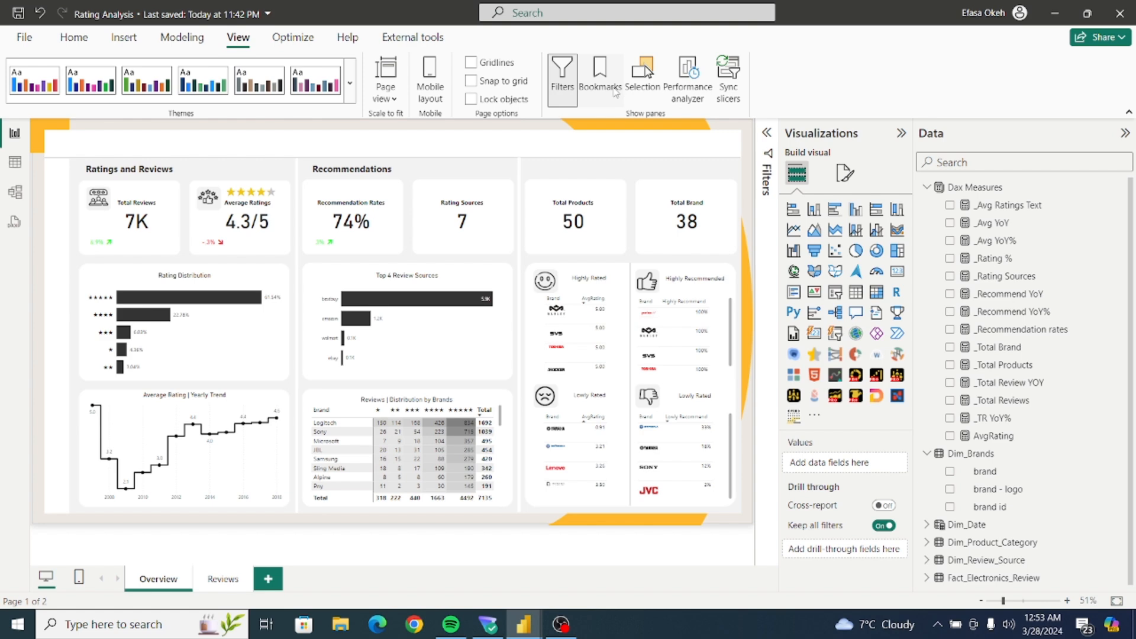
{"action": "left_click", "coordinate": [126, 39]}
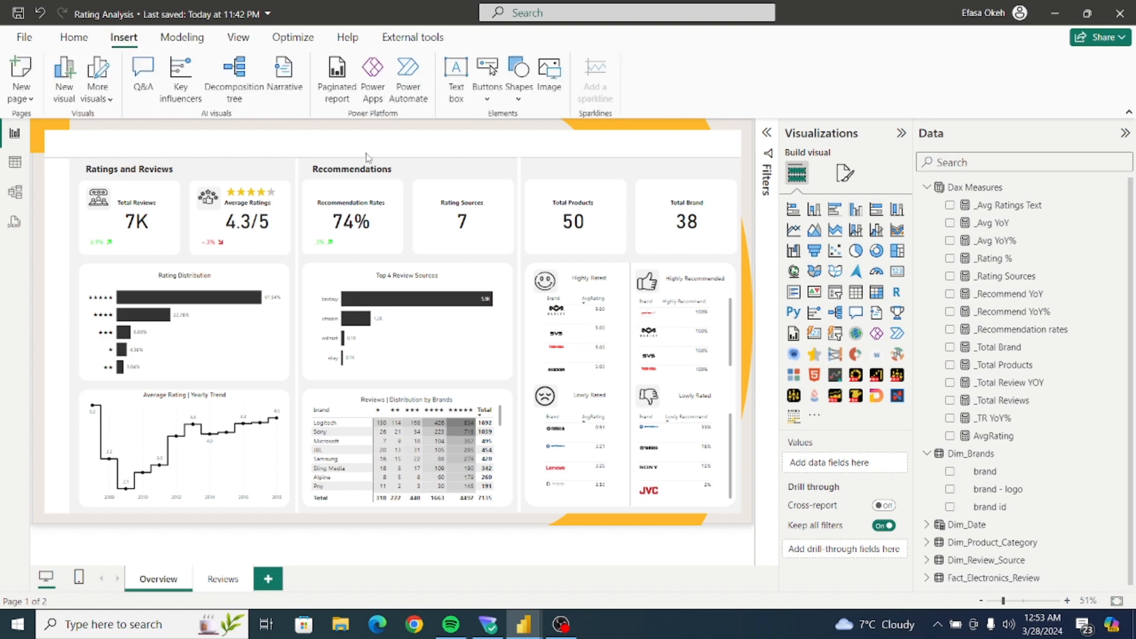
{"action": "left_click", "coordinate": [487, 102]}
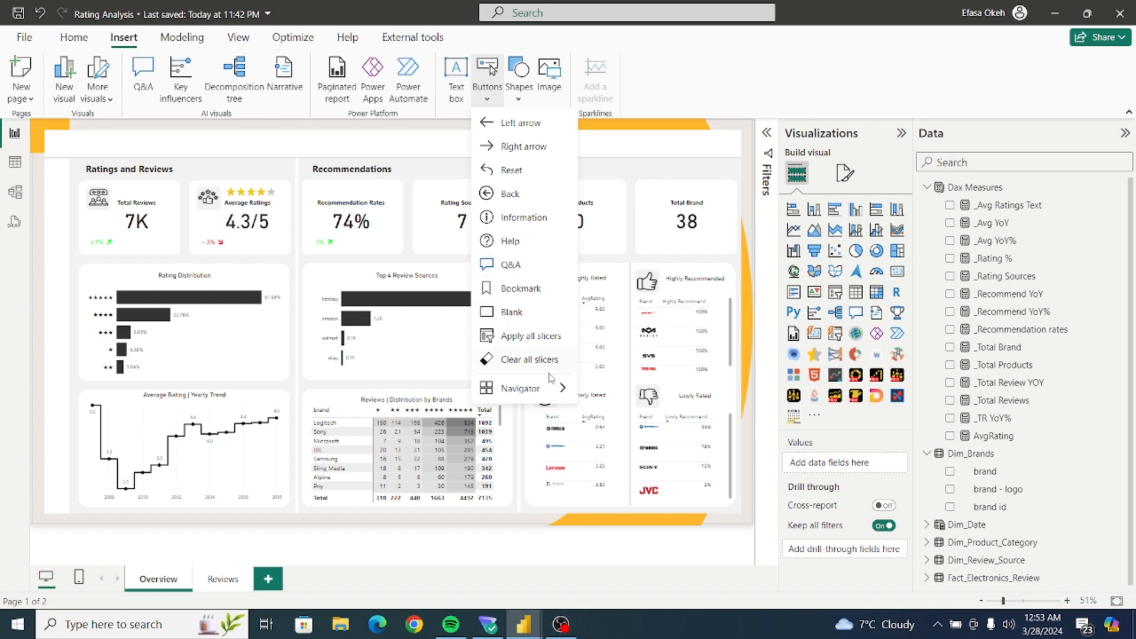
{"action": "mouse_move", "coordinate": [539, 394]}
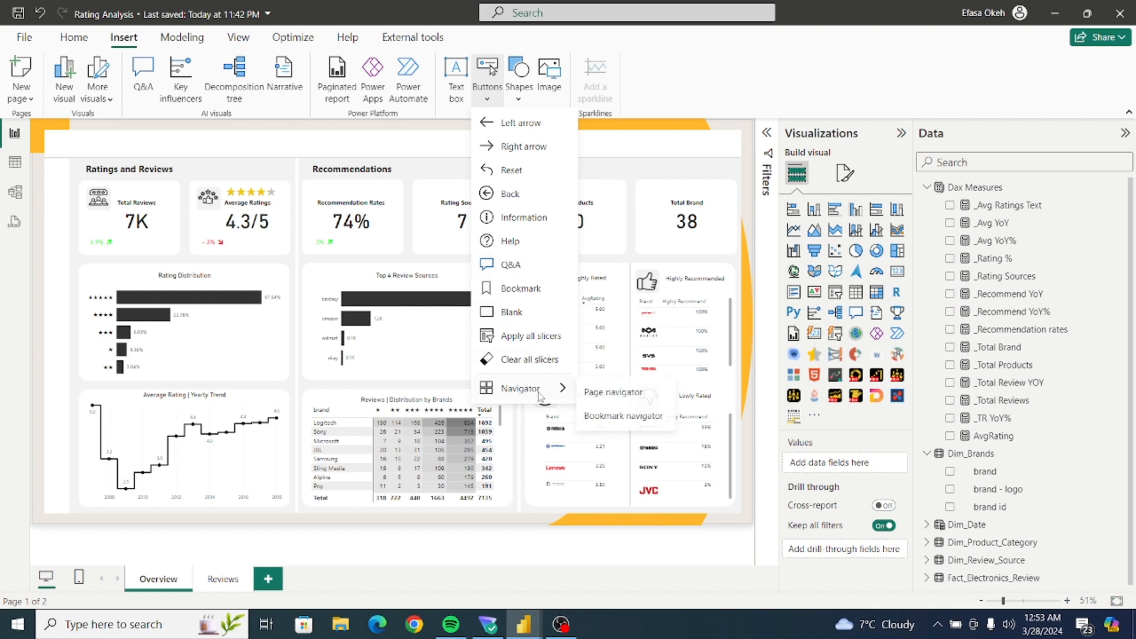
{"action": "left_click", "coordinate": [620, 417]}
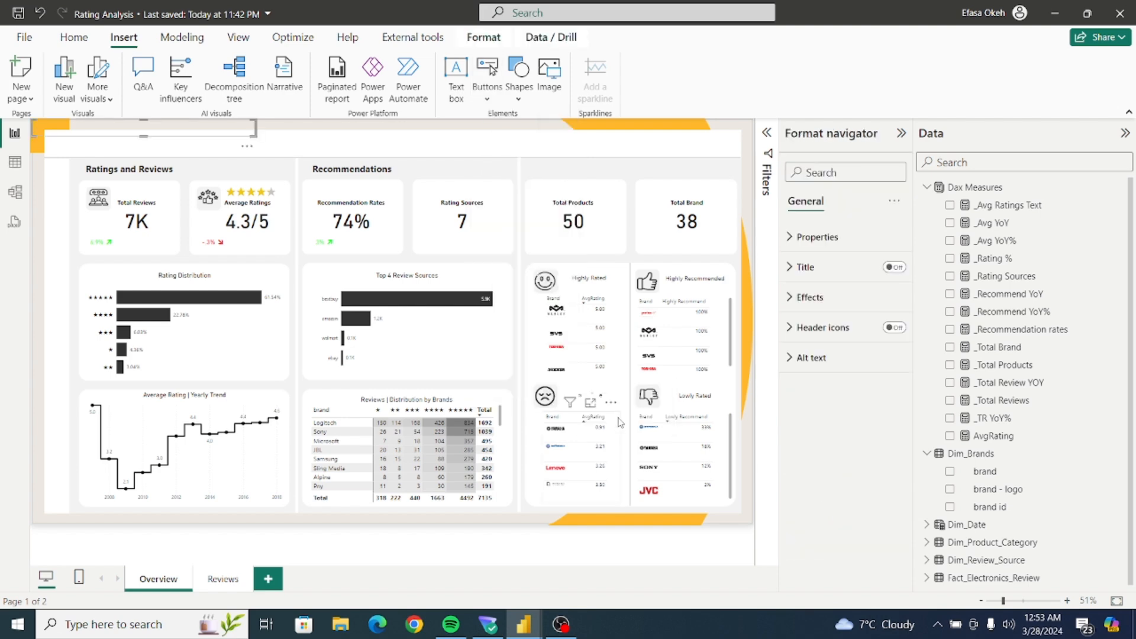
{"action": "left_click_drag", "start_coordinate": [249, 147], "coordinate": [695, 183]}
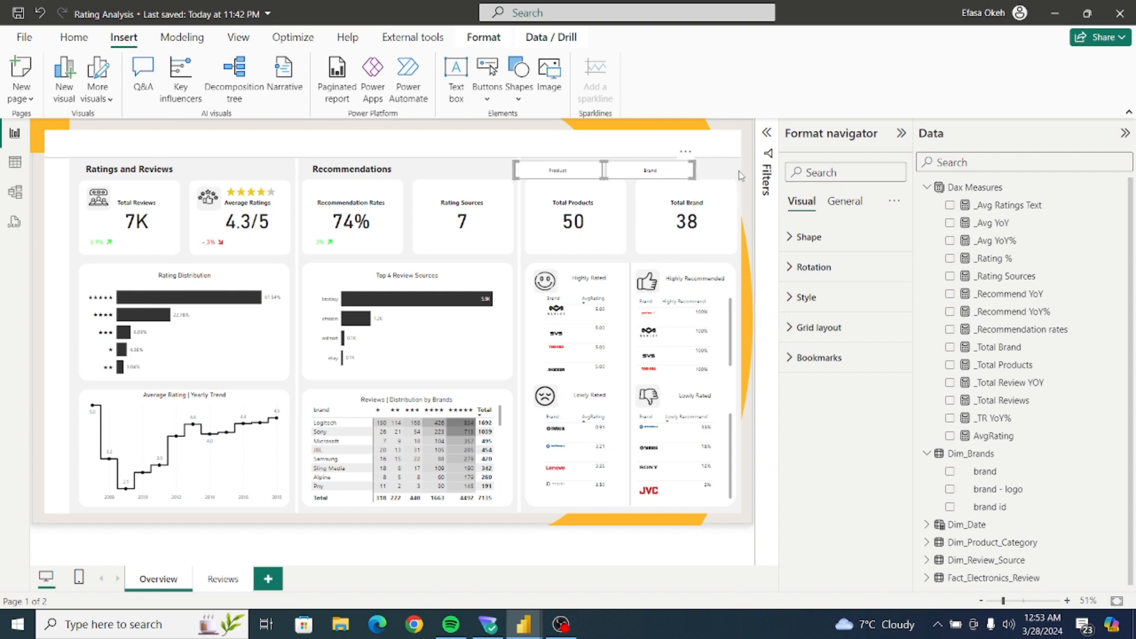
Set the bookmark navigator's height to 35 and shift it over the Total Products and Total Brand cards.
{"action": "left_click", "coordinate": [806, 238]}
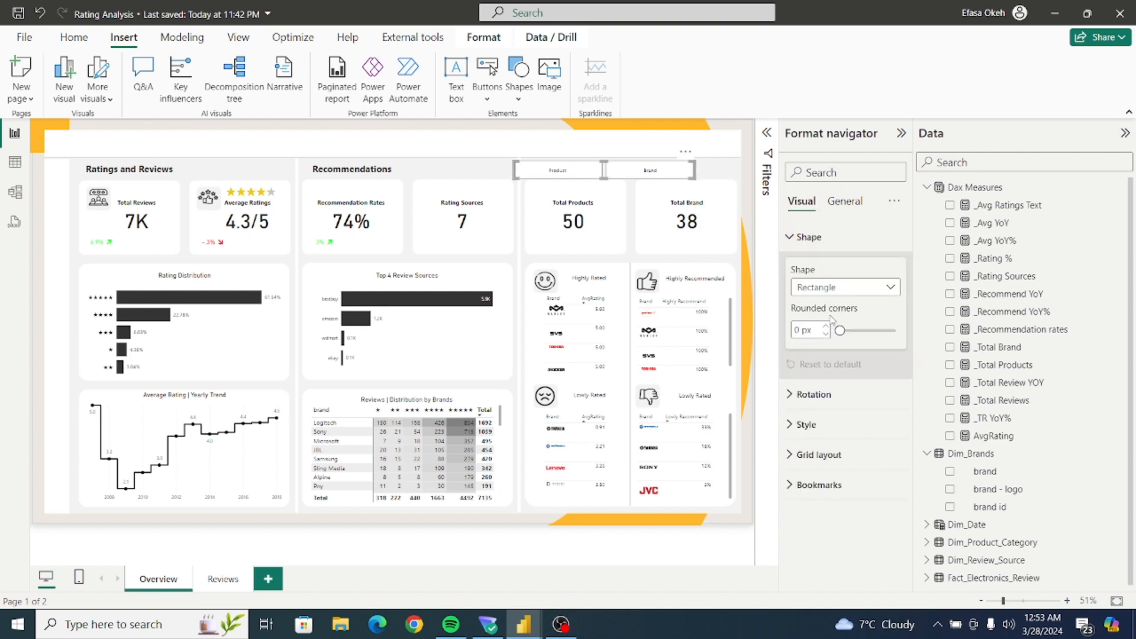
{"action": "left_click", "coordinate": [836, 202]}
{"action": "left_click", "coordinate": [807, 239]}
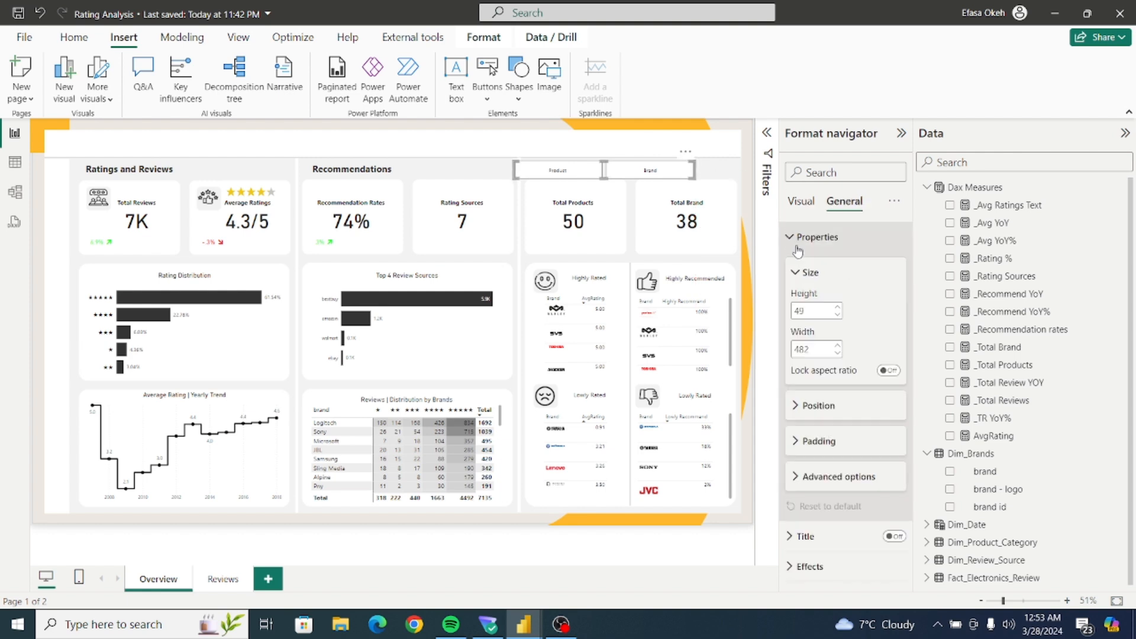
{"action": "left_click", "coordinate": [837, 316]}
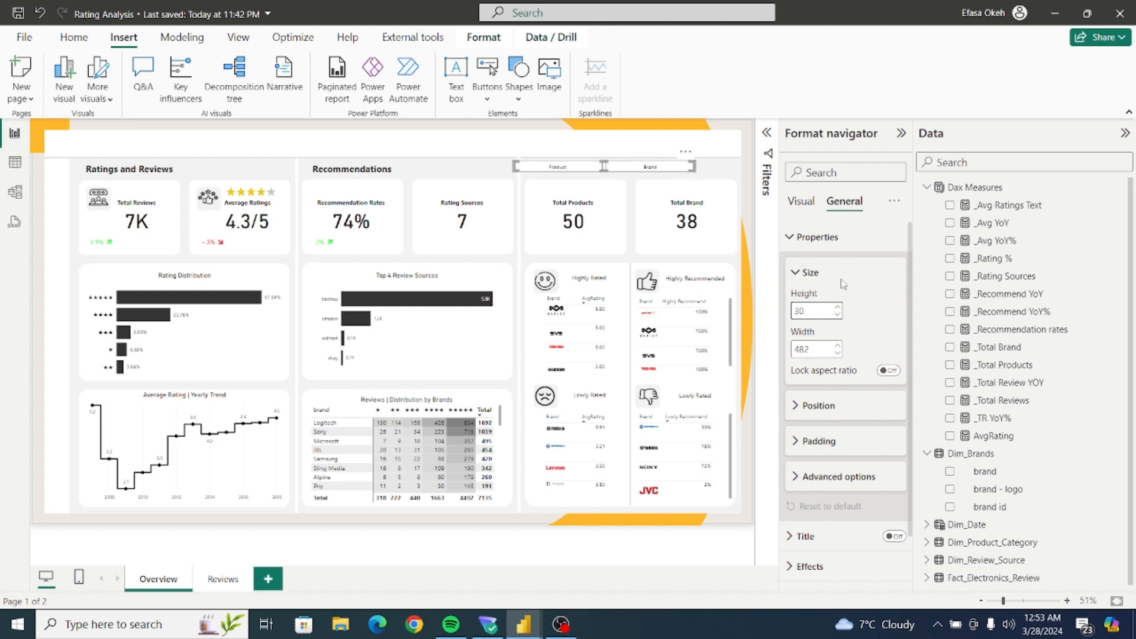
{"action": "left_click", "coordinate": [838, 307]}
{"action": "left_click", "coordinate": [837, 308]}
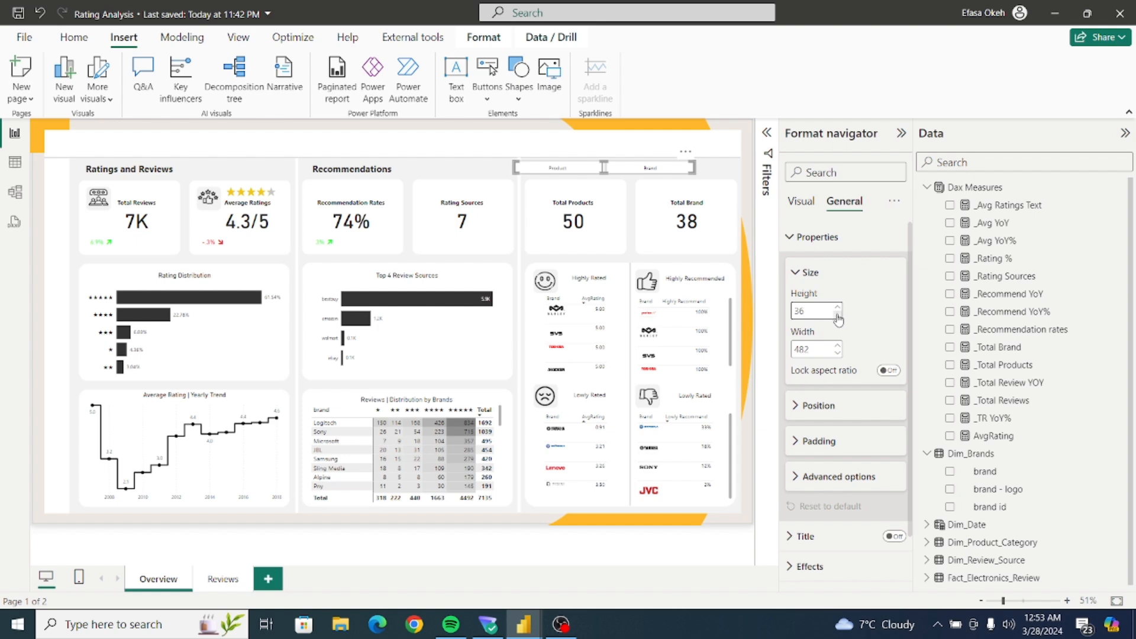
{"action": "left_click_drag", "start_coordinate": [686, 162], "coordinate": [713, 163]}
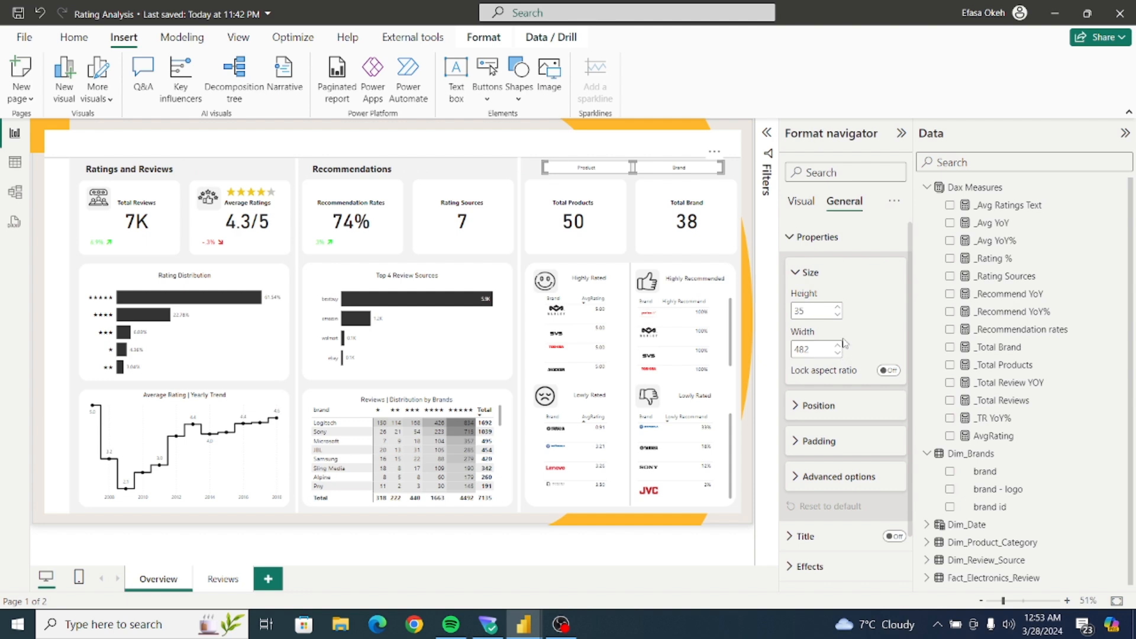
Resize the bookmark navigator to about 553 wide and 41 high so it spans the Total Products and Total Brand cards.
{"action": "left_click", "coordinate": [838, 345]}
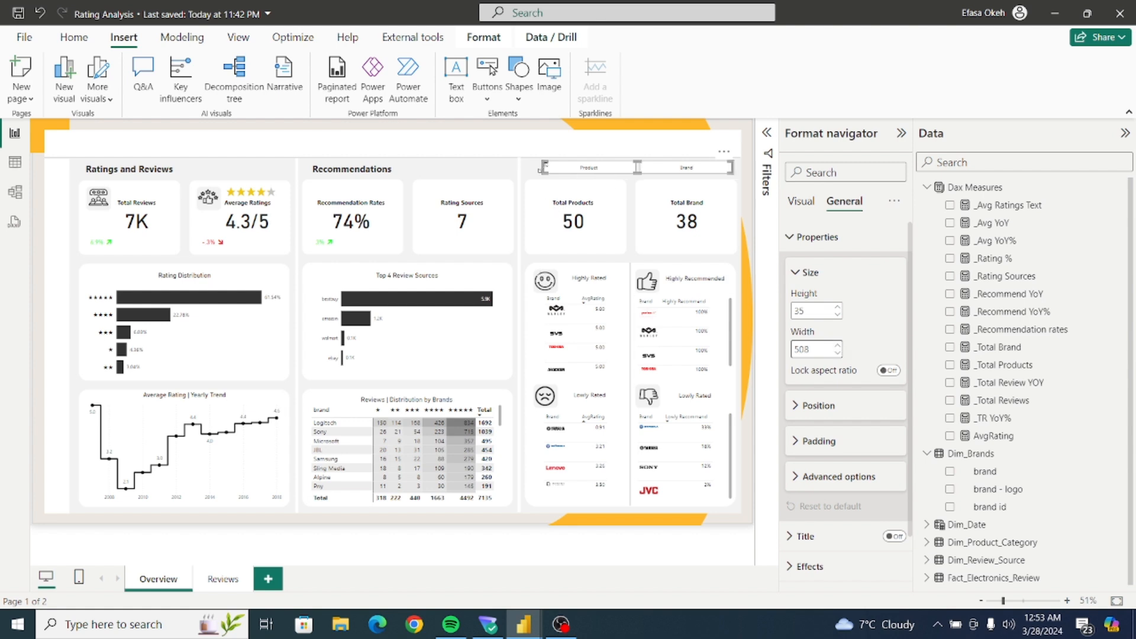
{"action": "left_click_drag", "start_coordinate": [540, 173], "coordinate": [533, 174]}
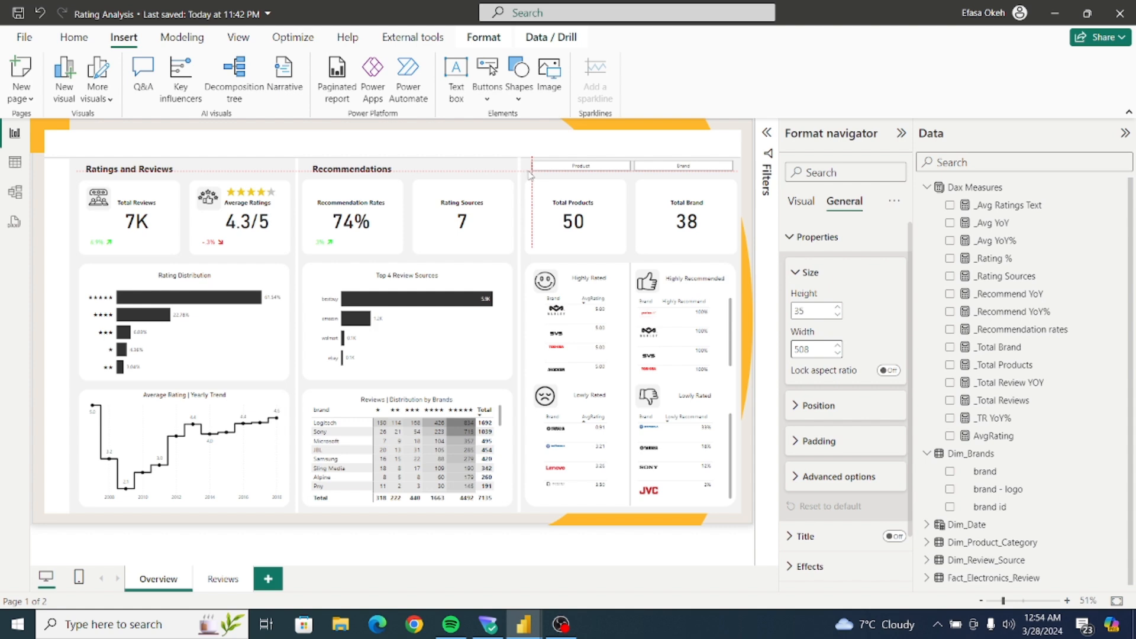
{"action": "left_click_drag", "start_coordinate": [530, 175], "coordinate": [524, 176]}
{"action": "left_click_drag", "start_coordinate": [629, 168], "coordinate": [630, 171]}
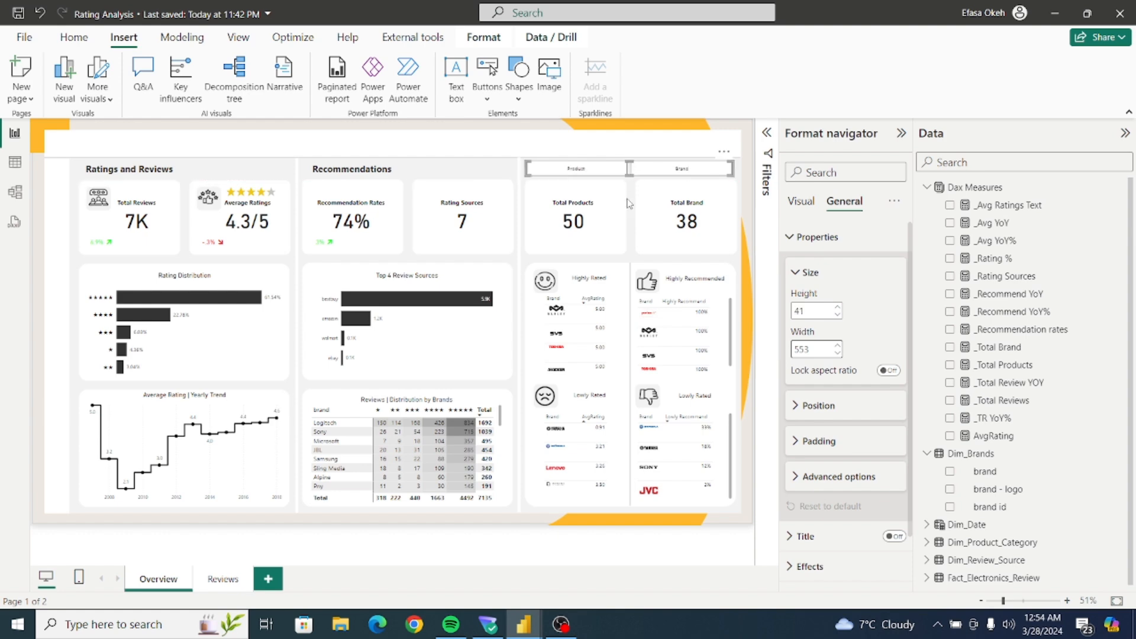
{"action": "left_click", "coordinate": [630, 203]}
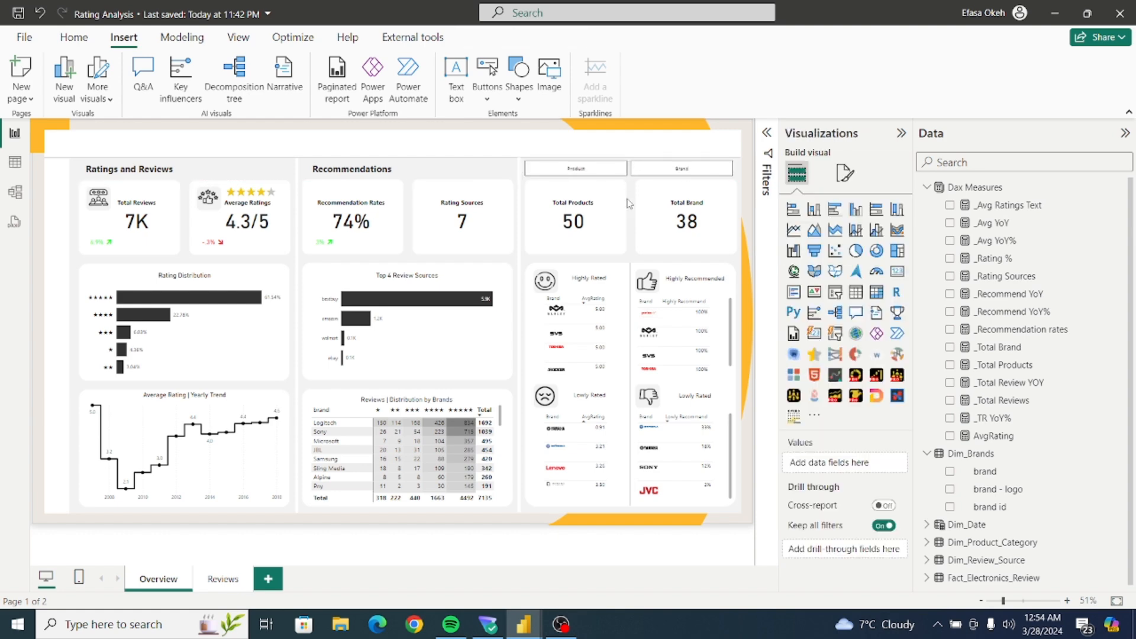
Style the bookmark navigator's Default-state text in black at size 13.
{"action": "left_click", "coordinate": [730, 170]}
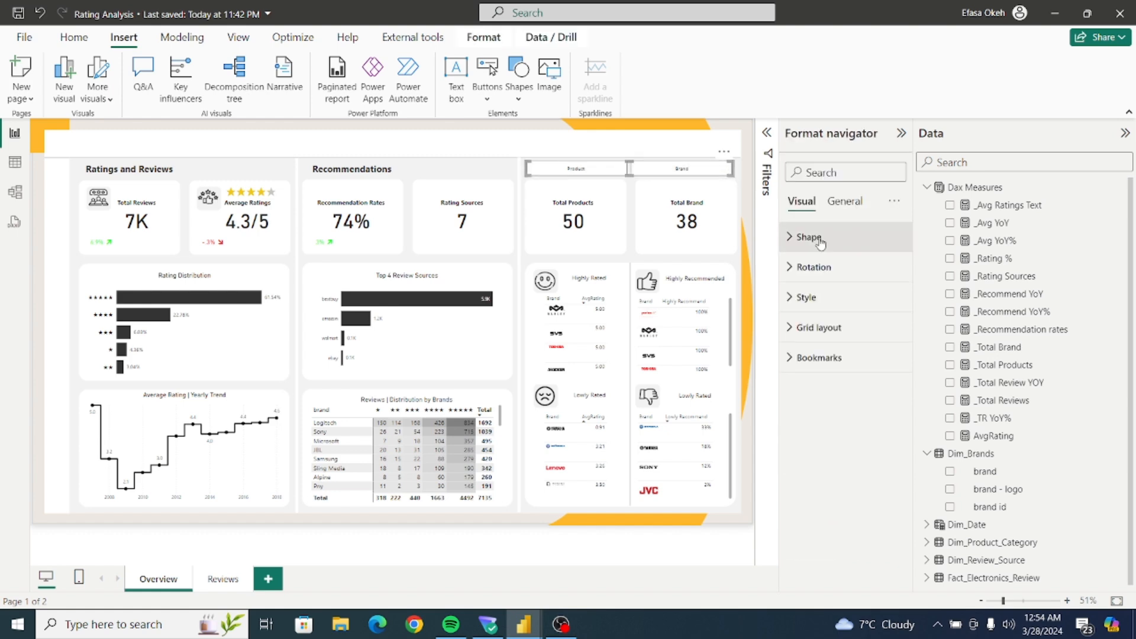
{"action": "left_click", "coordinate": [800, 301]}
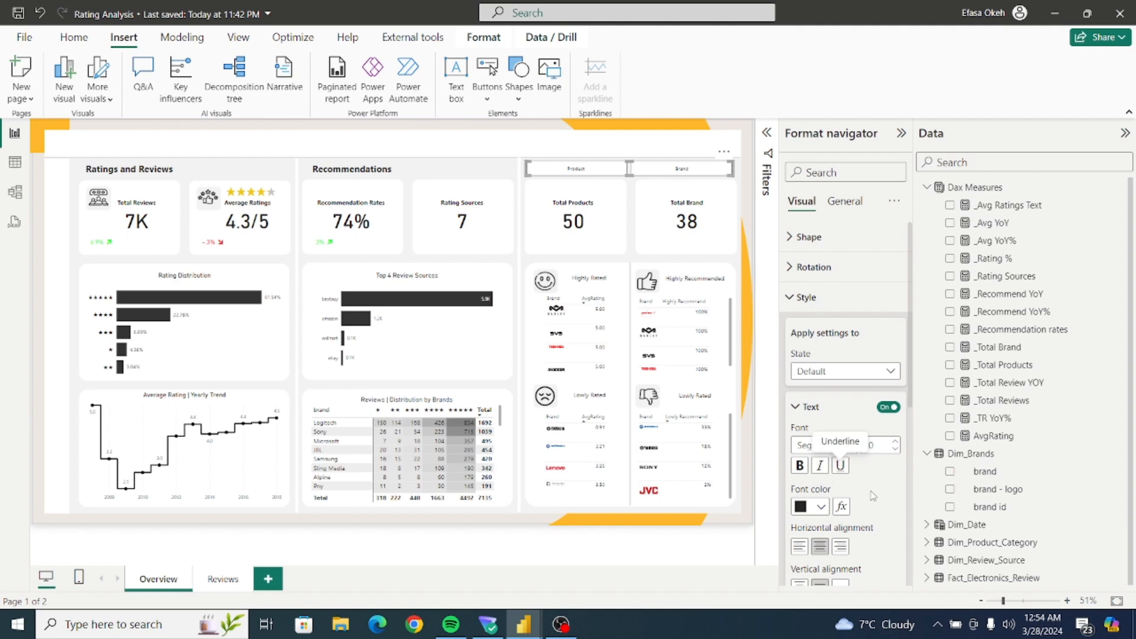
{"action": "left_click", "coordinate": [820, 507]}
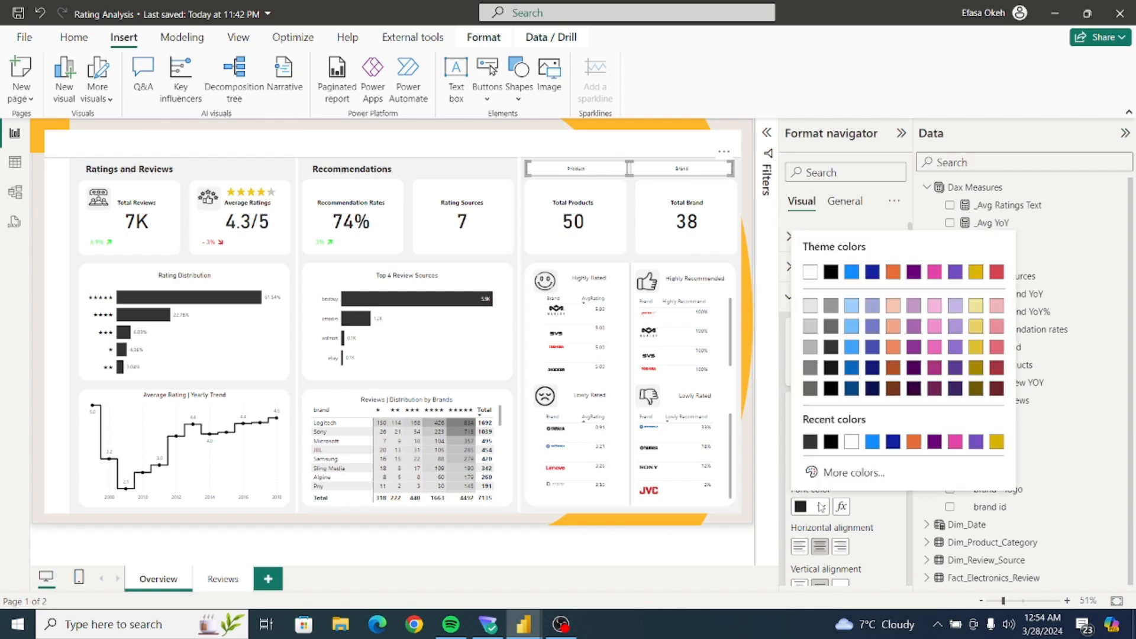
{"action": "left_click", "coordinate": [831, 442]}
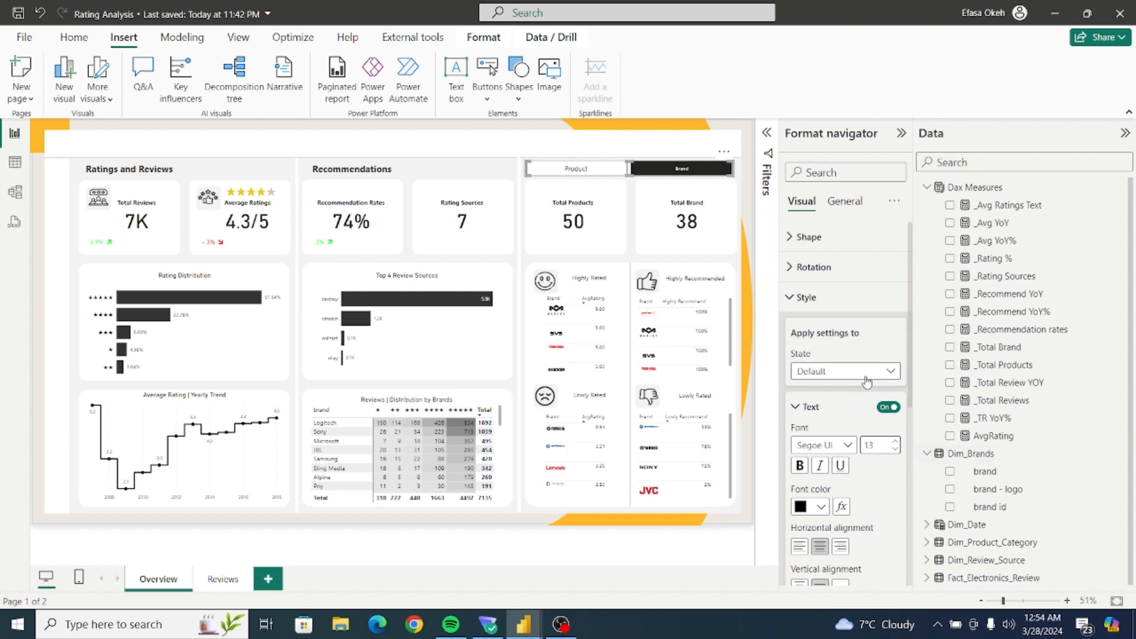
Enlarge the navigator's Selected-state text, and test the navigator by switching to Product and back to Brand.
{"action": "left_click", "coordinate": [842, 373]}
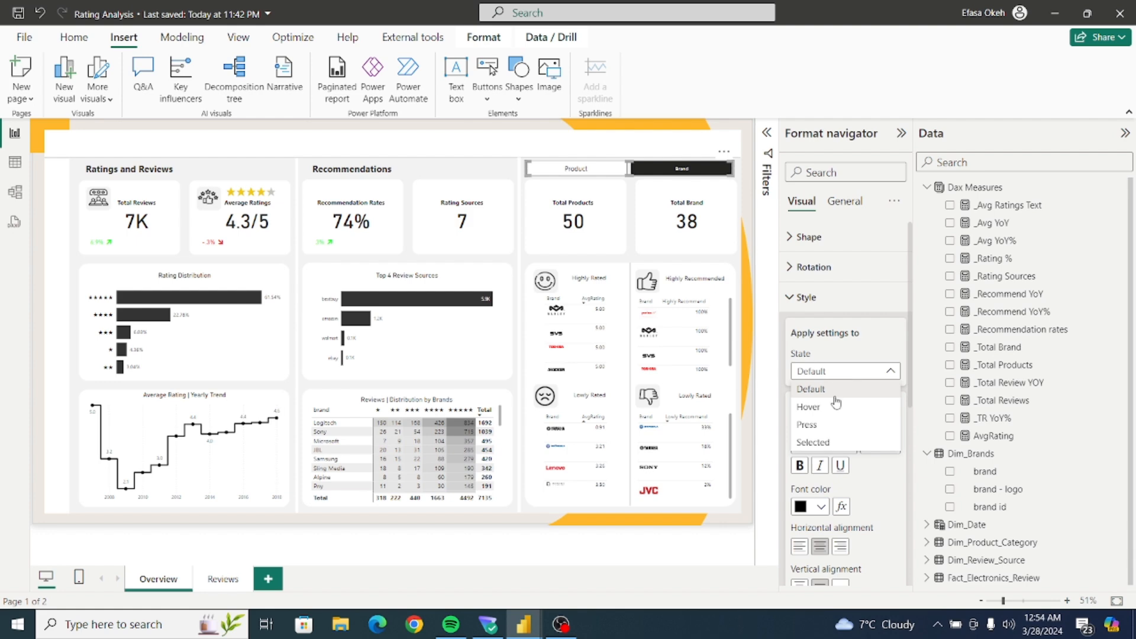
{"action": "left_click", "coordinate": [818, 443]}
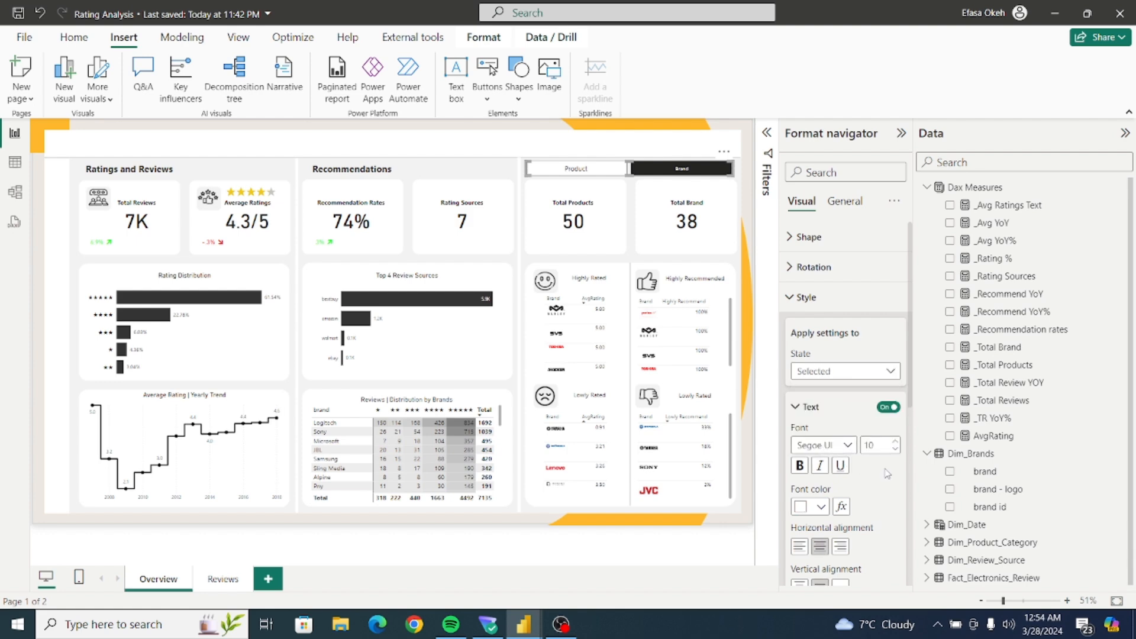
{"action": "left_click", "coordinate": [895, 441]}
{"action": "left_click", "coordinate": [744, 384]}
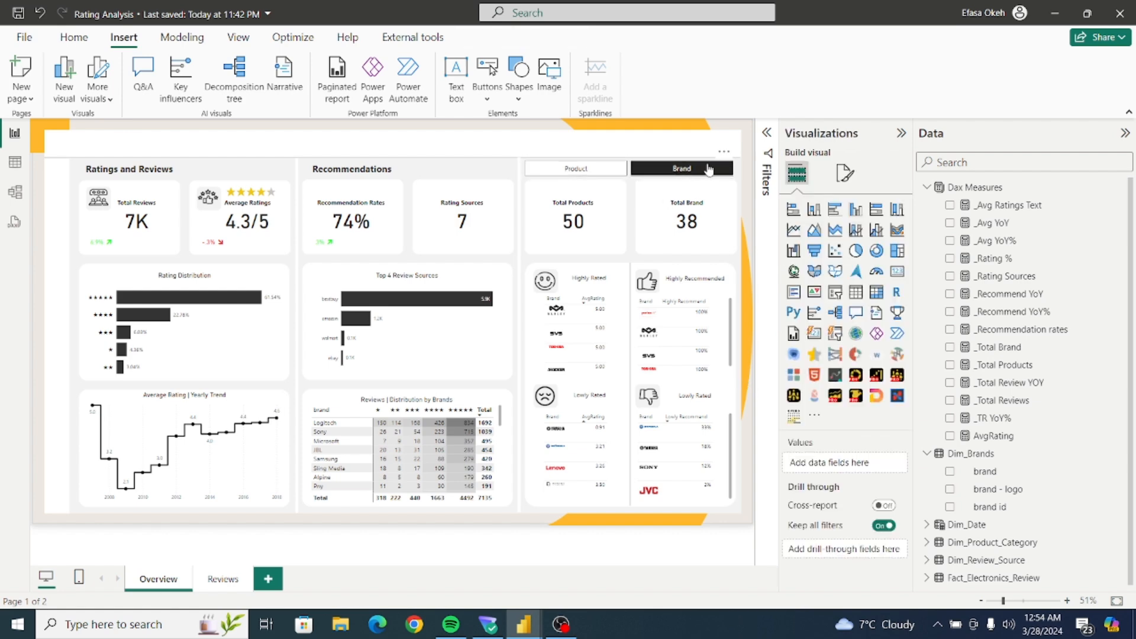
{"action": "left_click", "coordinate": [600, 173]}
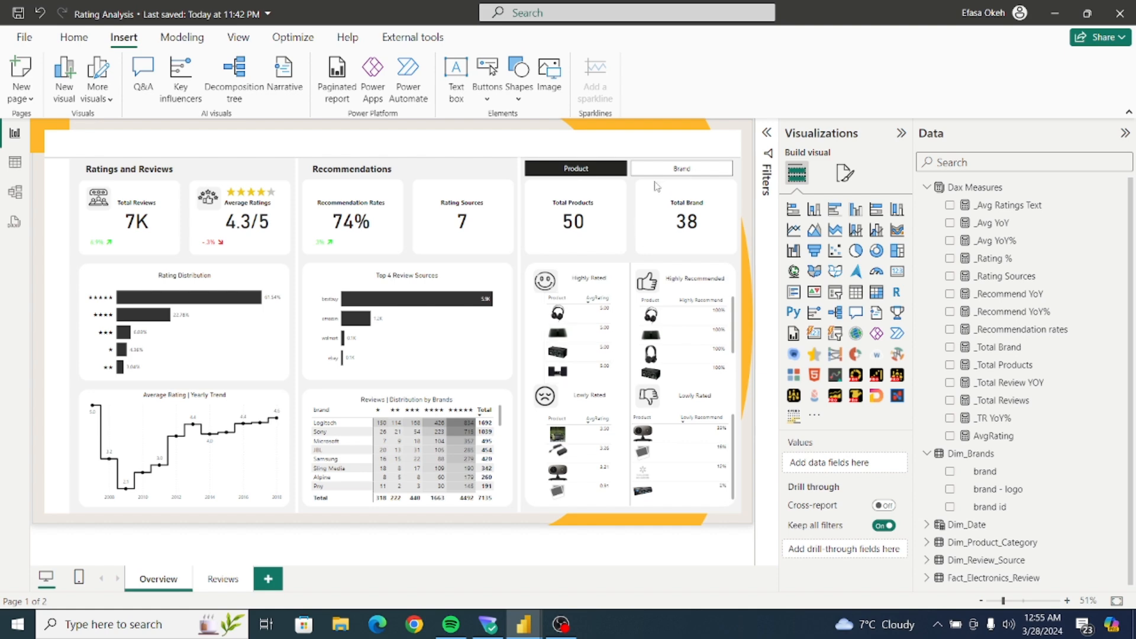
{"action": "left_click", "coordinate": [672, 172]}
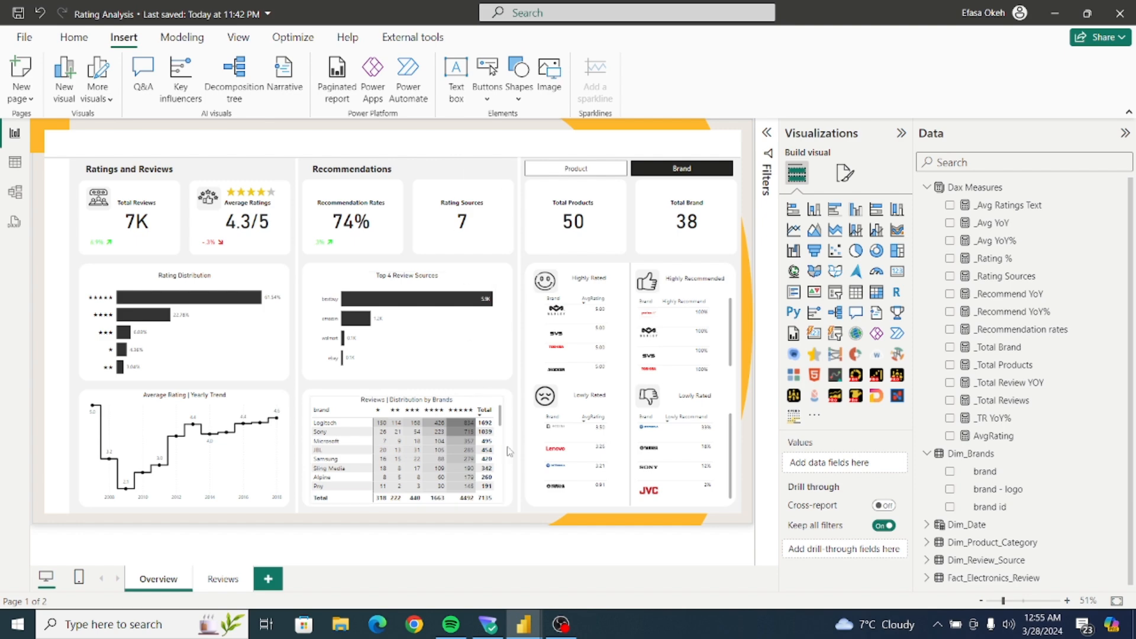
Copy the "Electronics Products Ratings and Reviews Dashboard" title text box from the Electronics Rating report and return to Rating Analysis.
{"action": "mouse_move", "coordinate": [532, 627]}
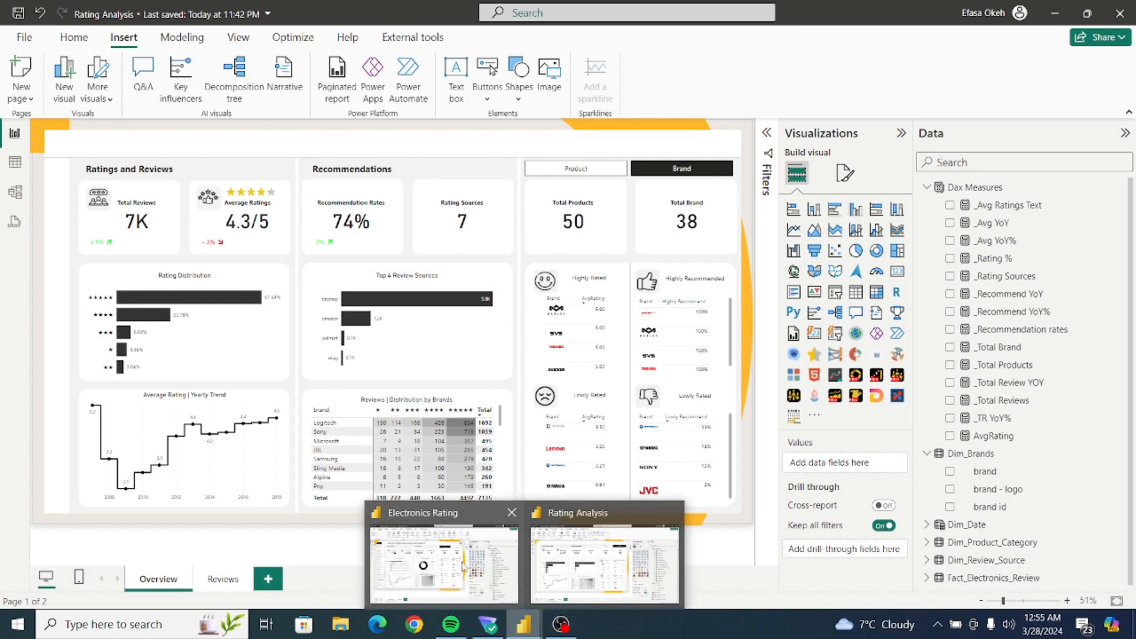
{"action": "mouse_move", "coordinate": [464, 567]}
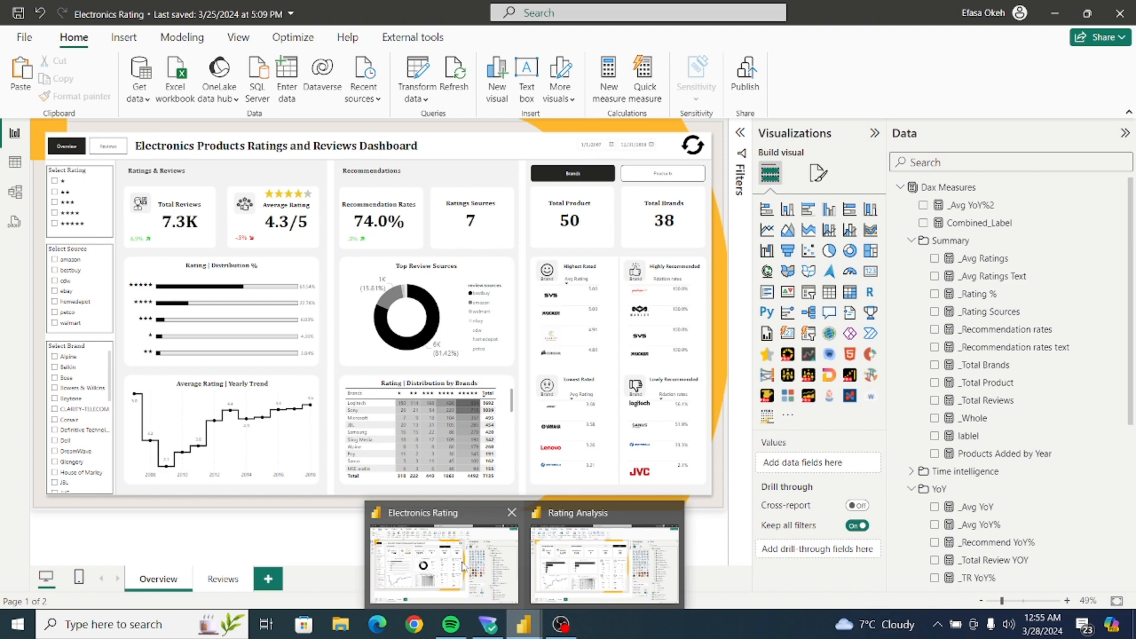
{"action": "left_click", "coordinate": [463, 567]}
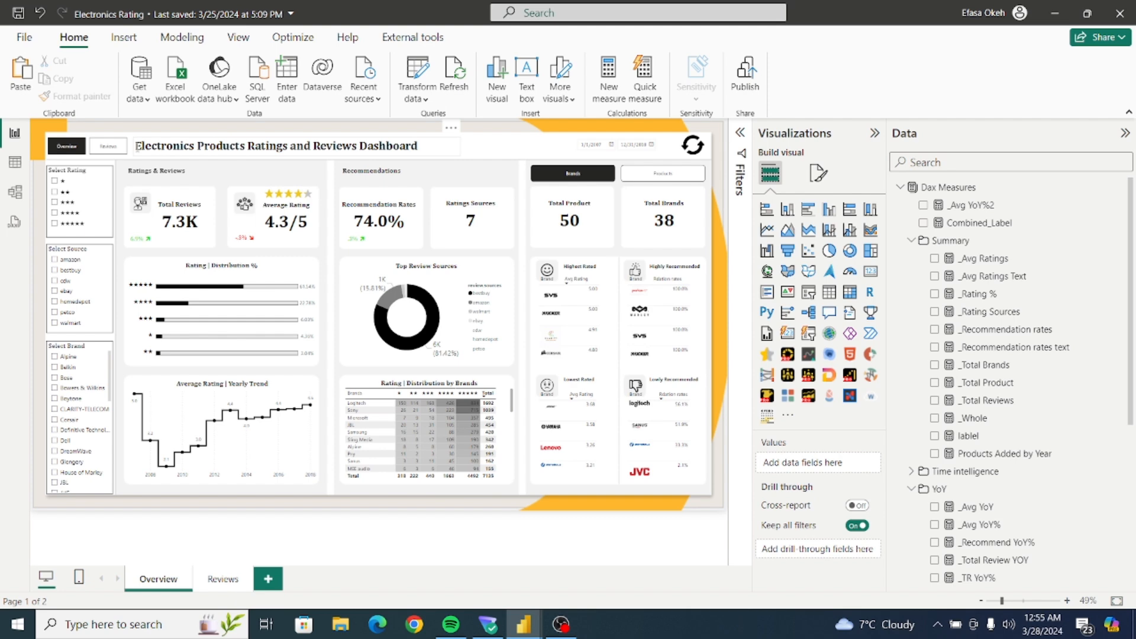
{"action": "left_click_drag", "start_coordinate": [135, 145], "coordinate": [435, 144]}
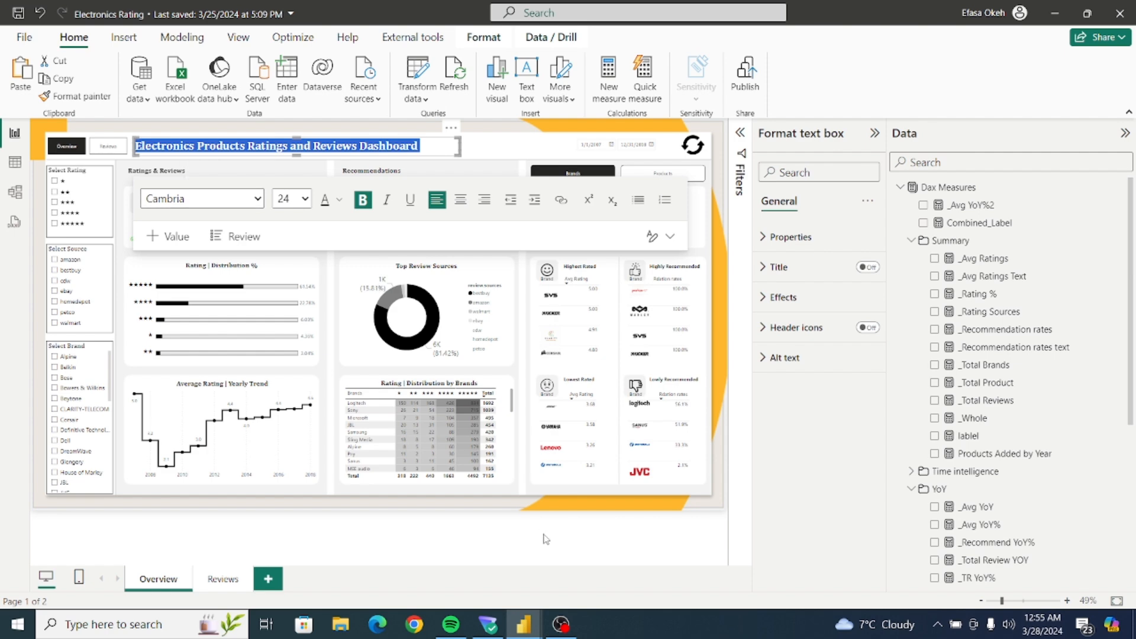
{"action": "mouse_move", "coordinate": [524, 624]}
{"action": "left_click", "coordinate": [566, 583]}
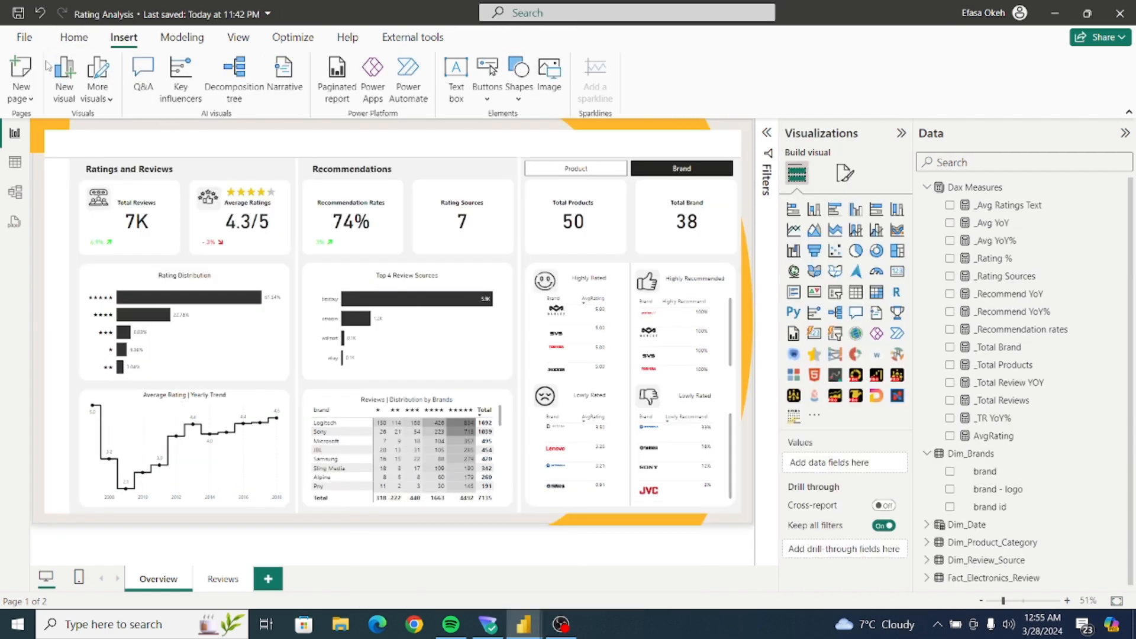
Paste the copied dashboard title text box and position it in the header band above Ratings and Reviews.
{"action": "left_click", "coordinate": [66, 38]}
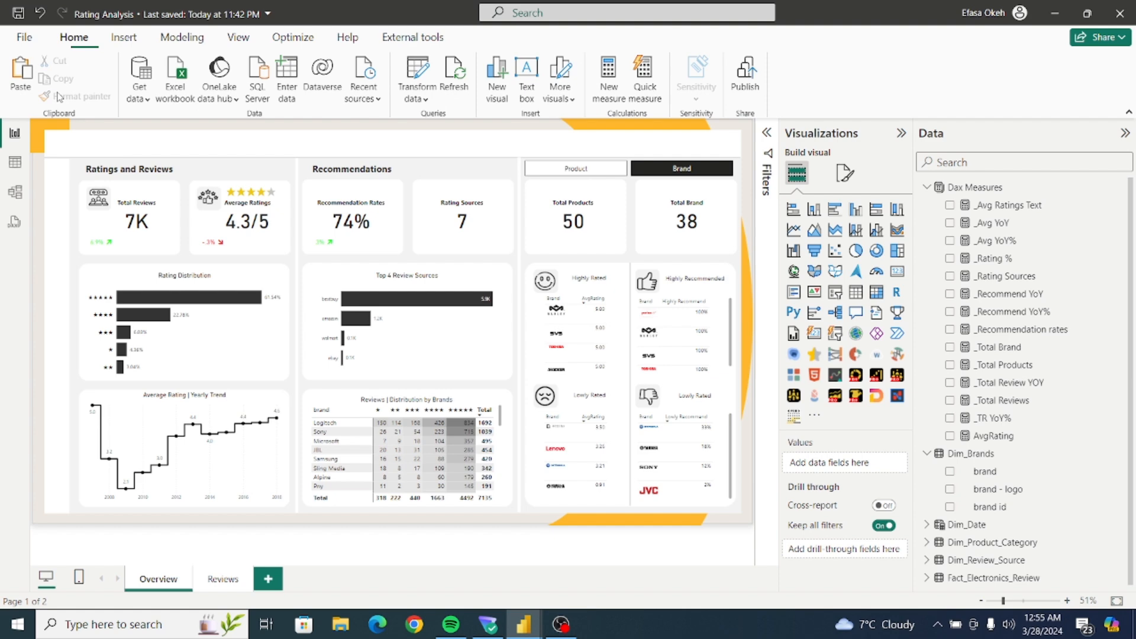
{"action": "left_click", "coordinate": [22, 80]}
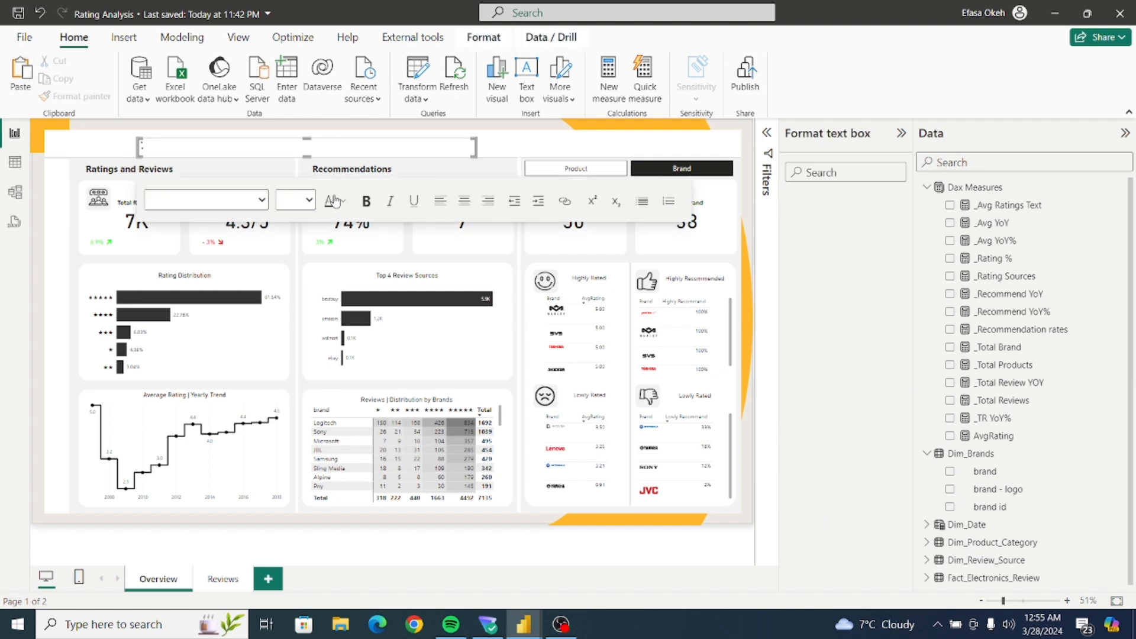
{"action": "mouse_move", "coordinate": [441, 127]}
{"action": "left_mouse_down"}
{"action": "mouse_move", "coordinate": [414, 129]}
{"action": "mouse_move", "coordinate": [445, 127]}
{"action": "left_mouse_up"}
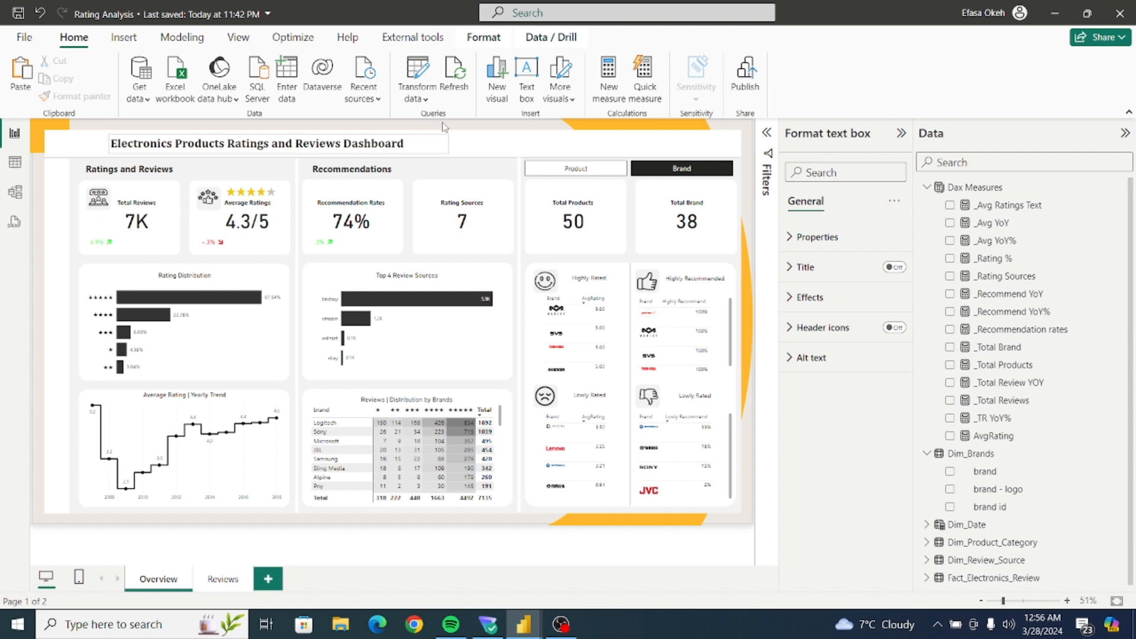
{"action": "left_click", "coordinate": [489, 140]}
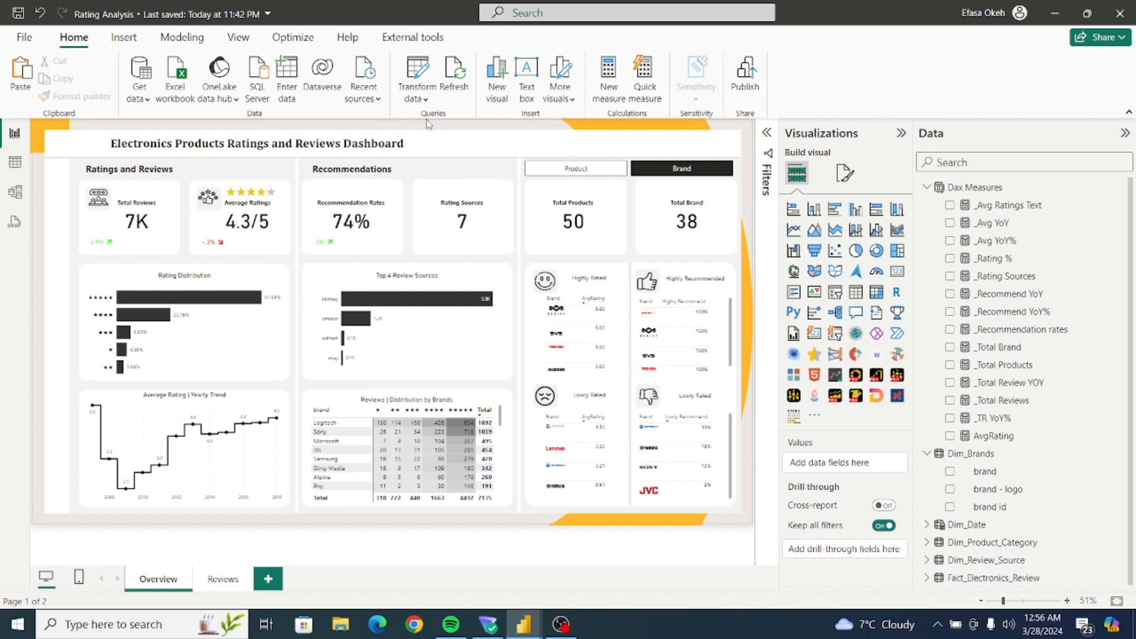
Insert a page navigator on the Overview page.
{"action": "left_click", "coordinate": [124, 38]}
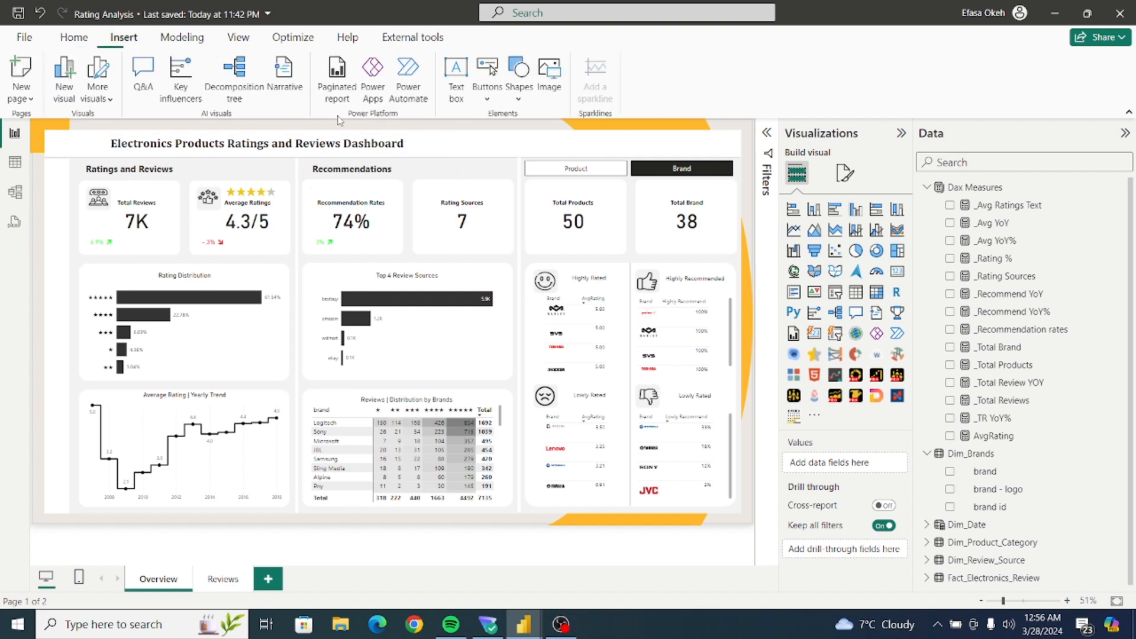
{"action": "left_click", "coordinate": [495, 100]}
{"action": "mouse_move", "coordinate": [542, 388]}
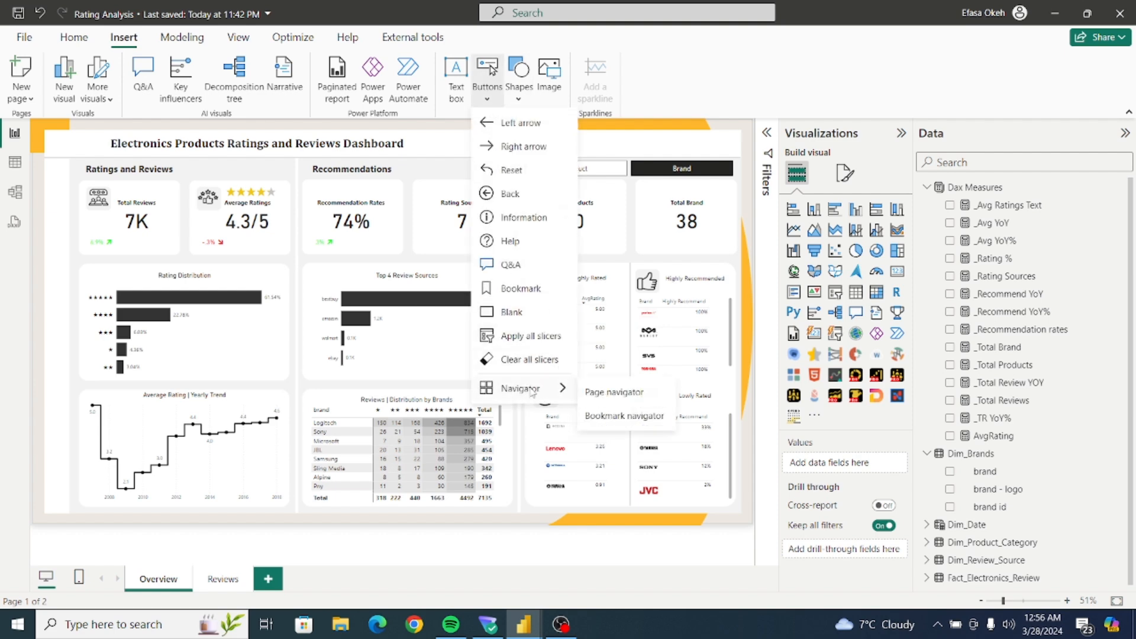
{"action": "left_click", "coordinate": [610, 391]}
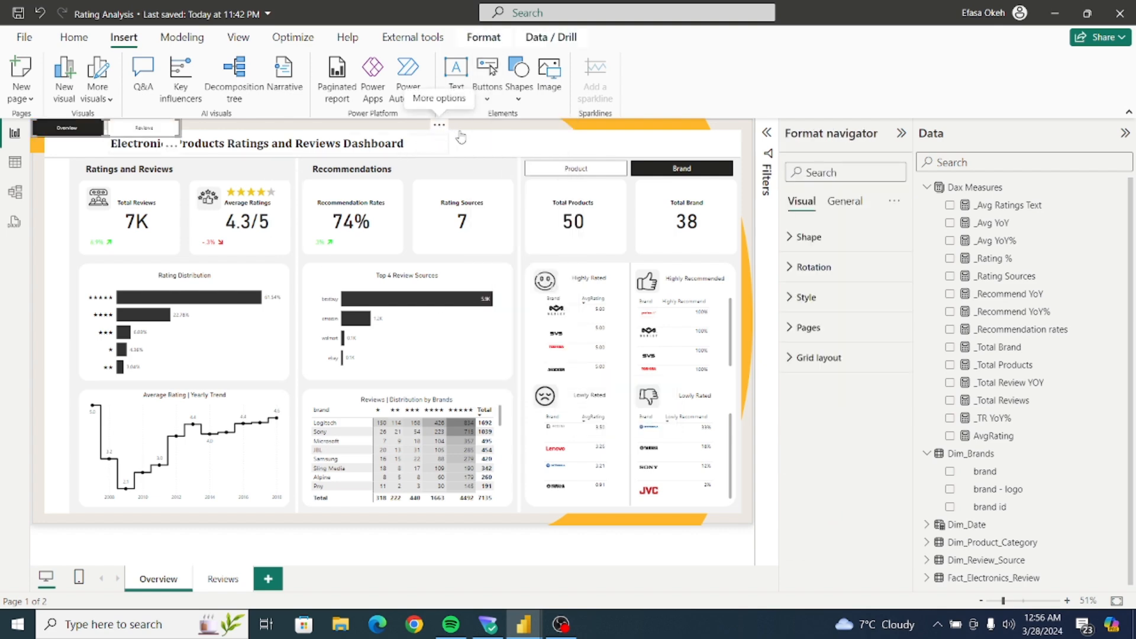
Shift the dashboard title text box right to make room beside it, and lower it to the middle of the header band.
{"action": "left_click_drag", "start_coordinate": [442, 138], "coordinate": [495, 131]}
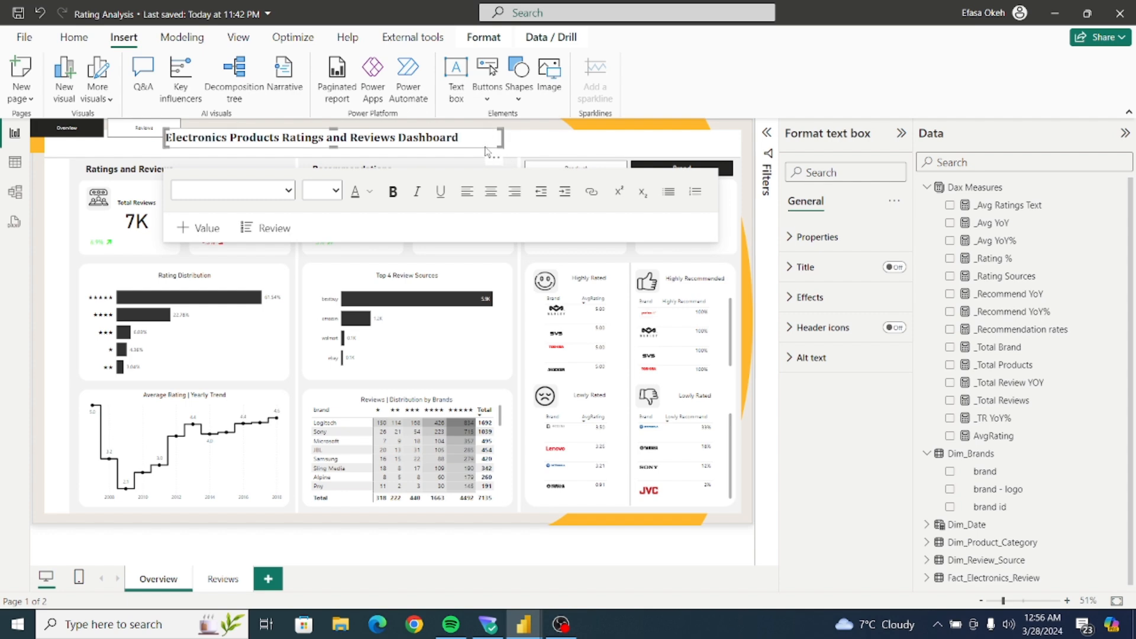
{"action": "key", "text": "Down"}
{"action": "key", "text": "Down"}
{"action": "key", "text": "Down"}
{"action": "key", "text": "Down"}
{"action": "key", "text": "Down"}
{"action": "key", "text": "Down"}
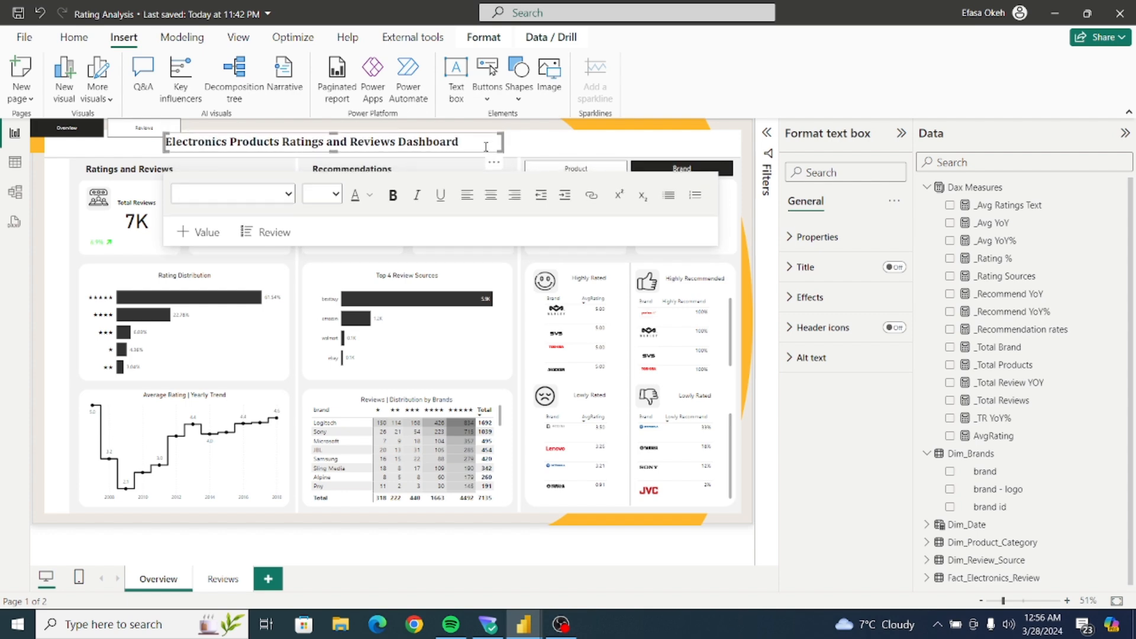
{"action": "key", "text": "Down"}
{"action": "key", "text": "Down"}
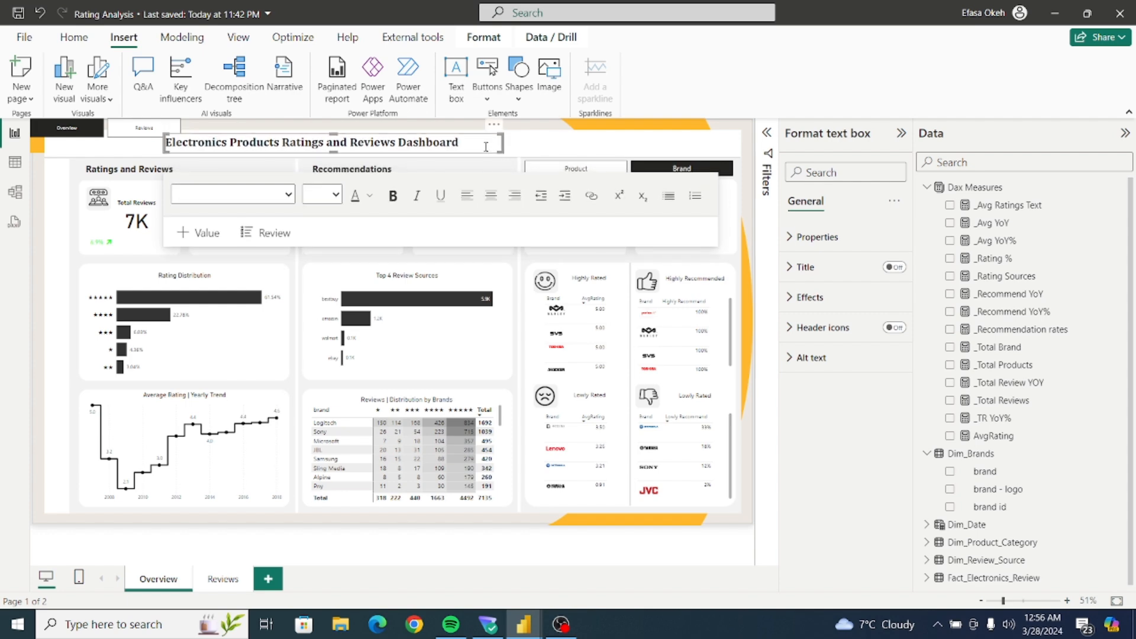
Place the page navigator in the header band just before the dashboard title, and nudge the title right to leave a small gap.
{"action": "left_click", "coordinate": [137, 142]}
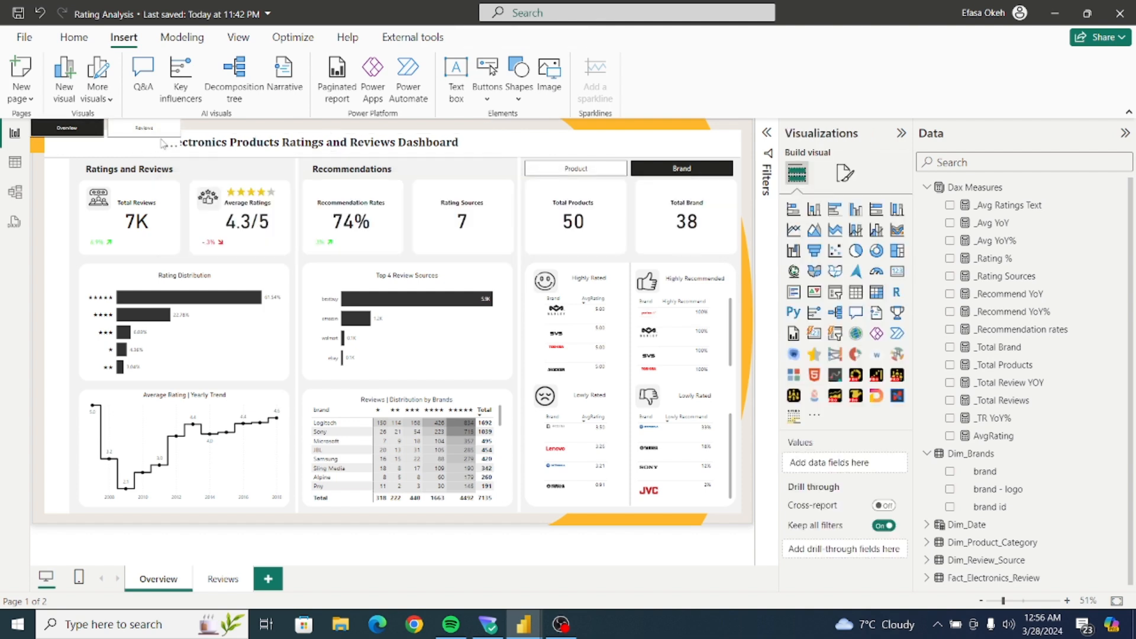
{"action": "left_click_drag", "start_coordinate": [171, 150], "coordinate": [157, 125]}
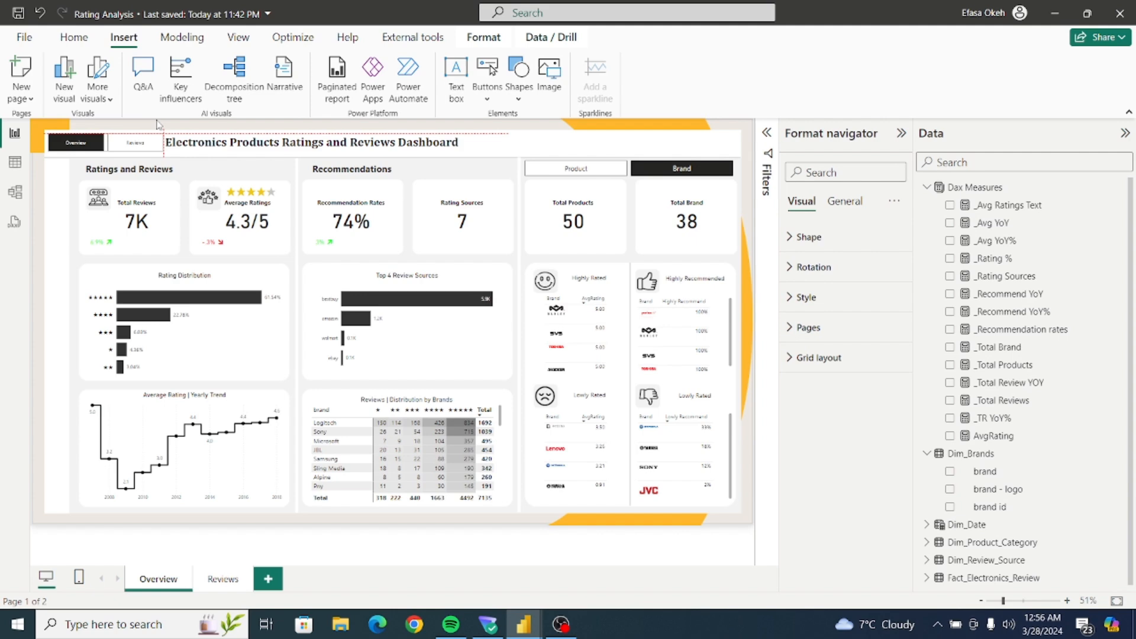
{"action": "left_click", "coordinate": [247, 161]}
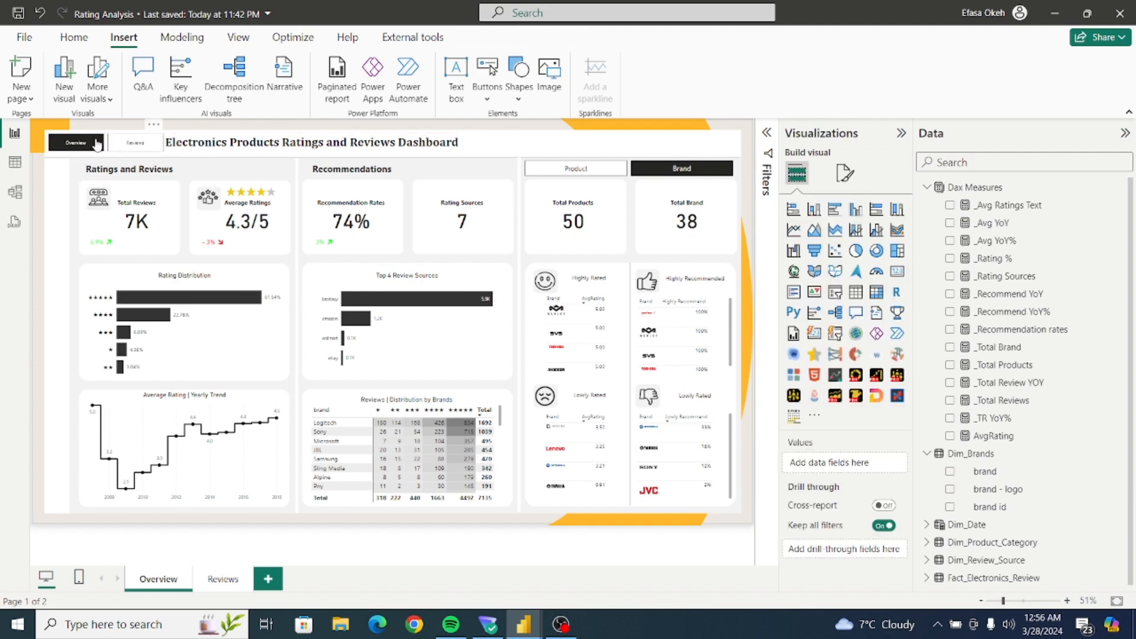
{"action": "left_click", "coordinate": [288, 155]}
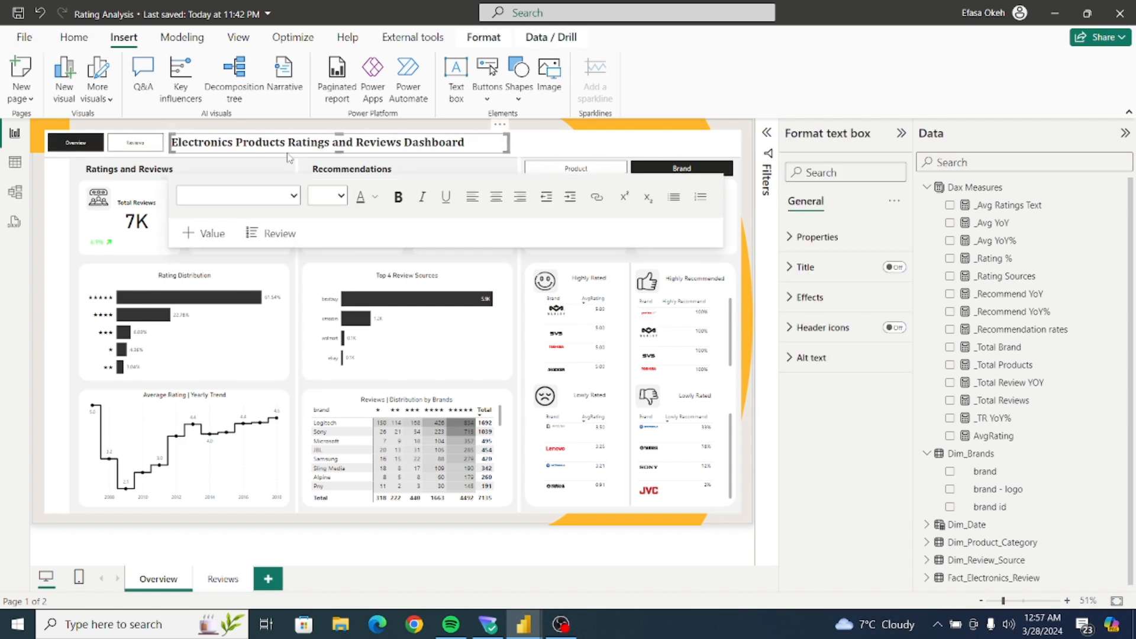
{"action": "left_click", "coordinate": [80, 192]}
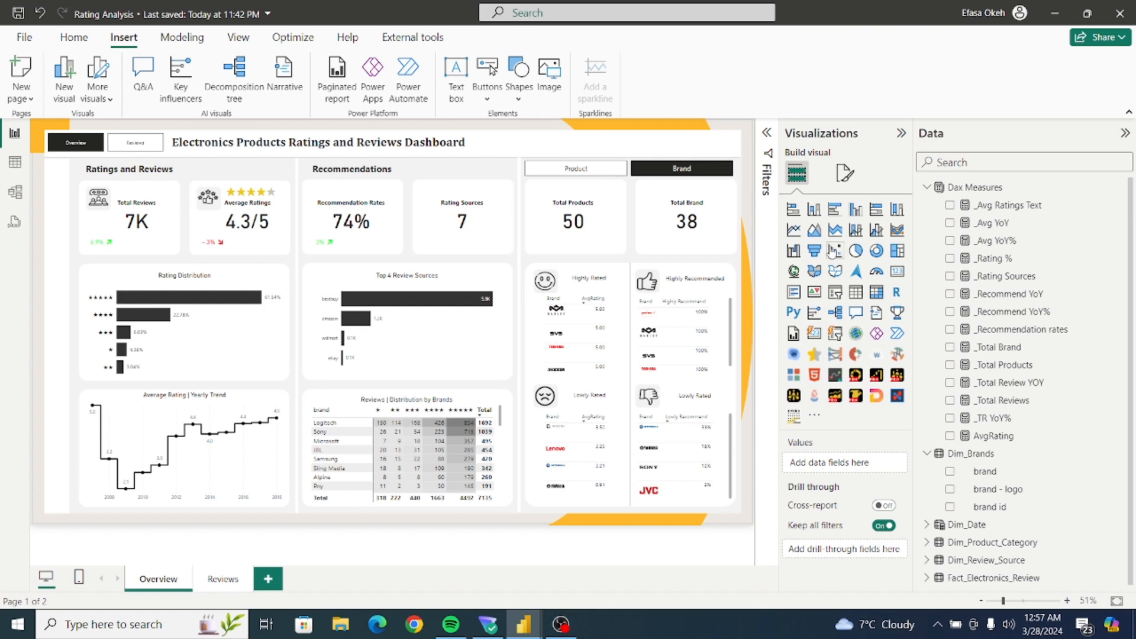
Add a slicer on the Date field of Dim_Date, shrink its height, and move it to the header band above the Product/Brand navigator.
{"action": "left_click", "coordinate": [835, 293]}
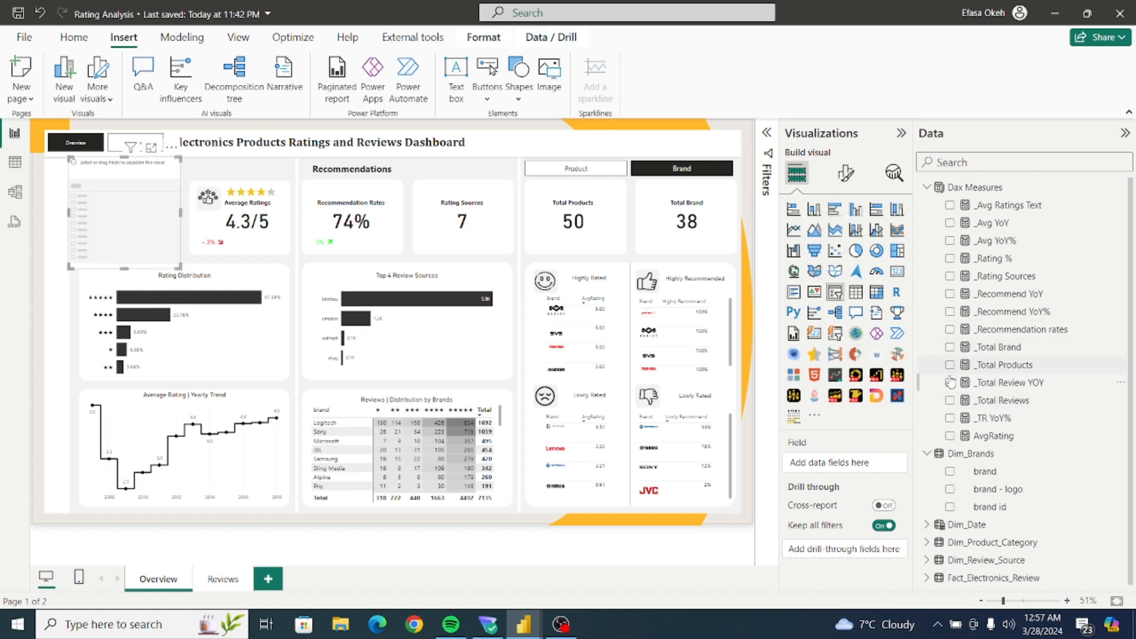
{"action": "left_click", "coordinate": [928, 187]}
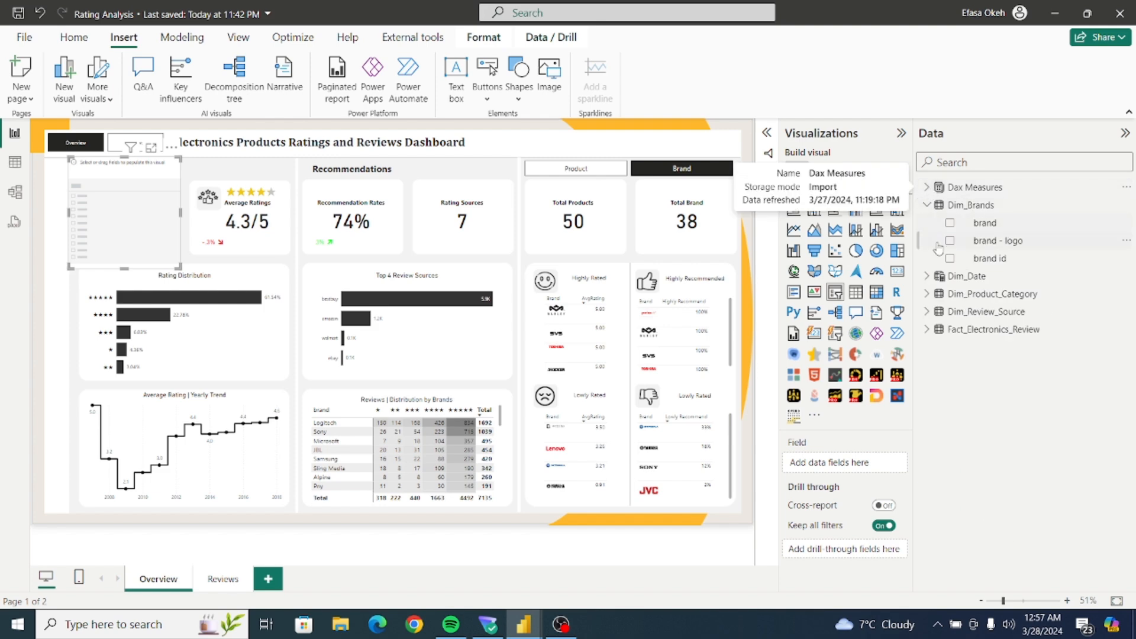
{"action": "left_click", "coordinate": [927, 205]}
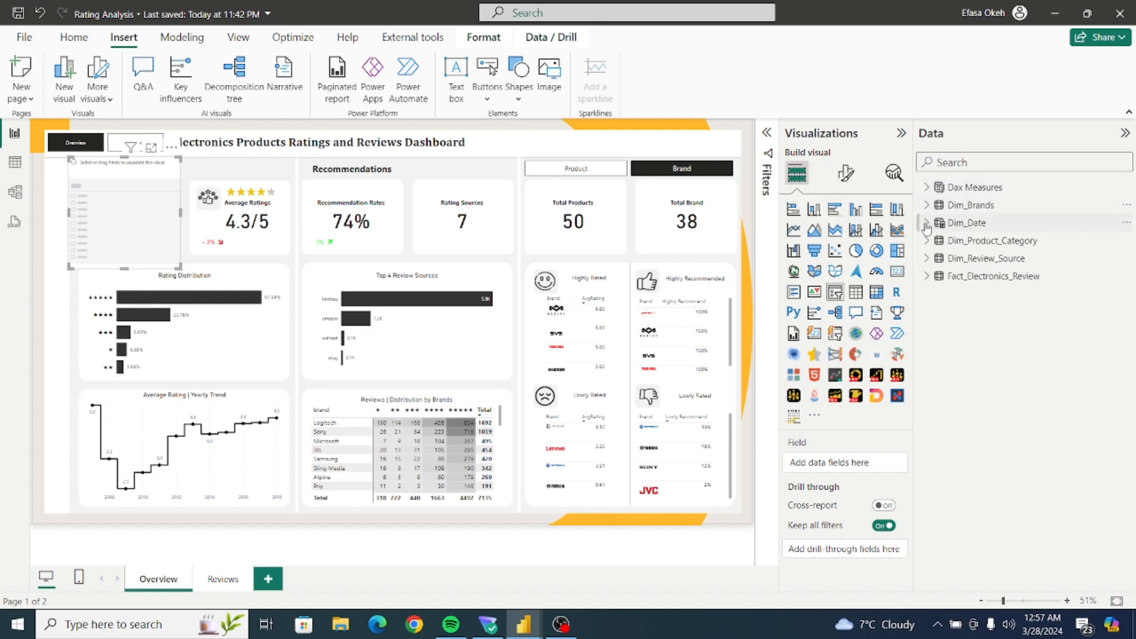
{"action": "left_click", "coordinate": [927, 223]}
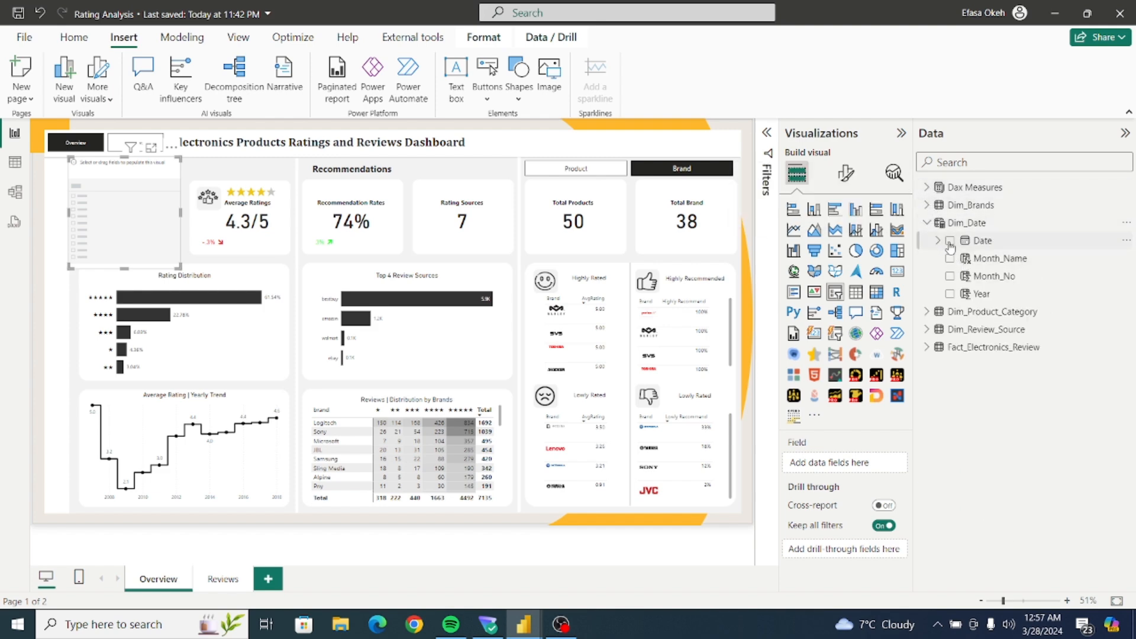
{"action": "left_click", "coordinate": [950, 241]}
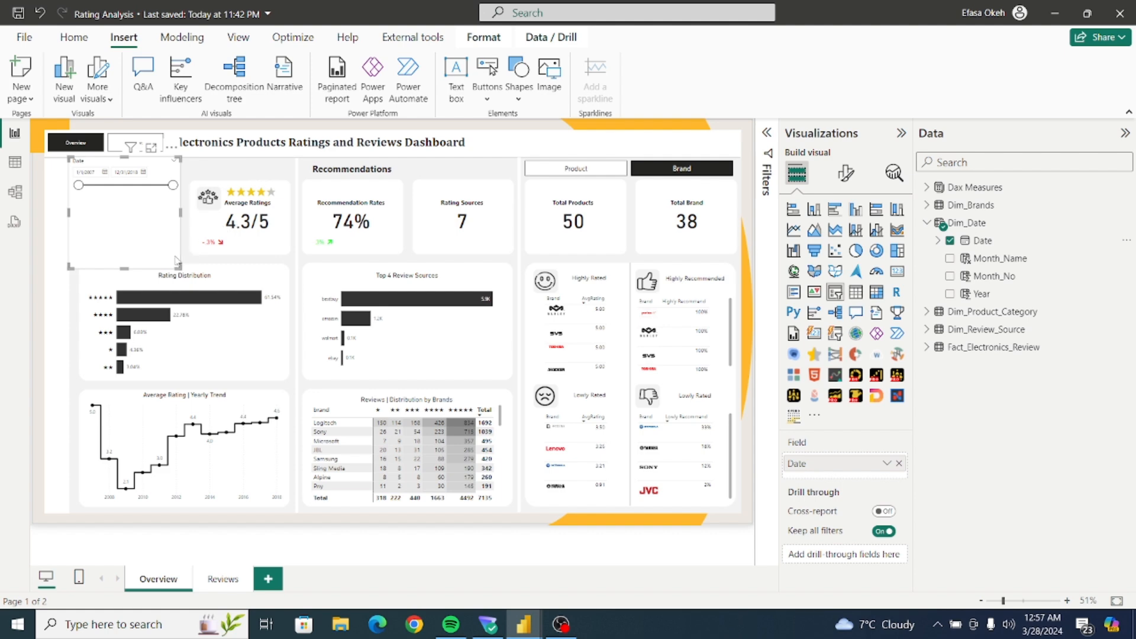
{"action": "left_click_drag", "start_coordinate": [175, 267], "coordinate": [172, 197]}
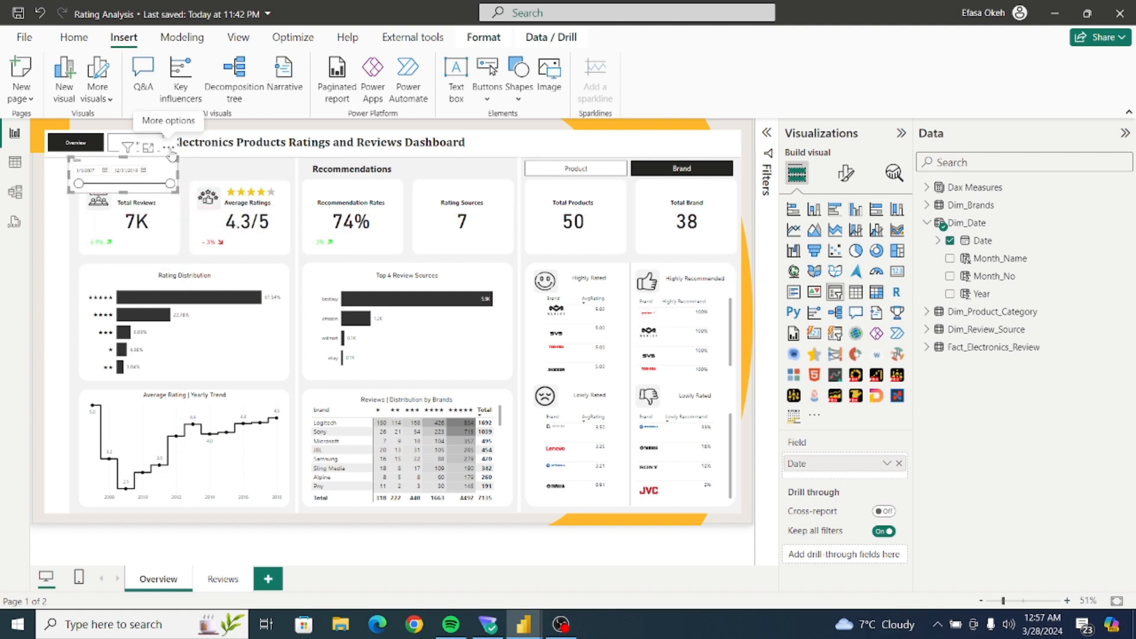
{"action": "left_click_drag", "start_coordinate": [142, 161], "coordinate": [649, 128]}
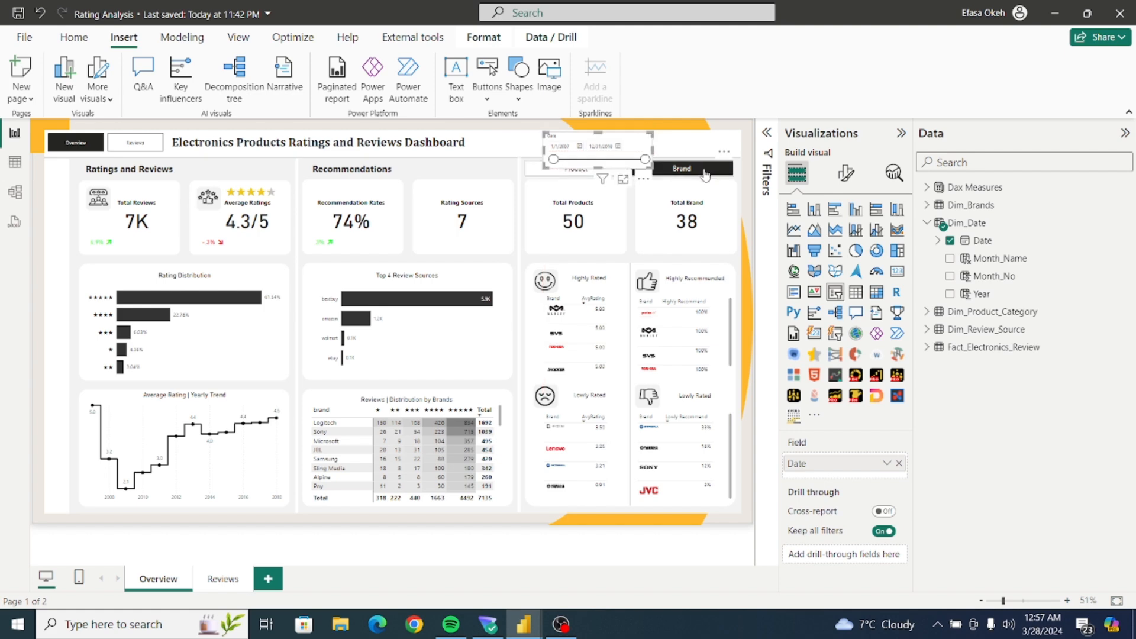
Turn off the date slicer's header and background, and shift the slicer slightly up and right.
{"action": "left_click", "coordinate": [844, 175]}
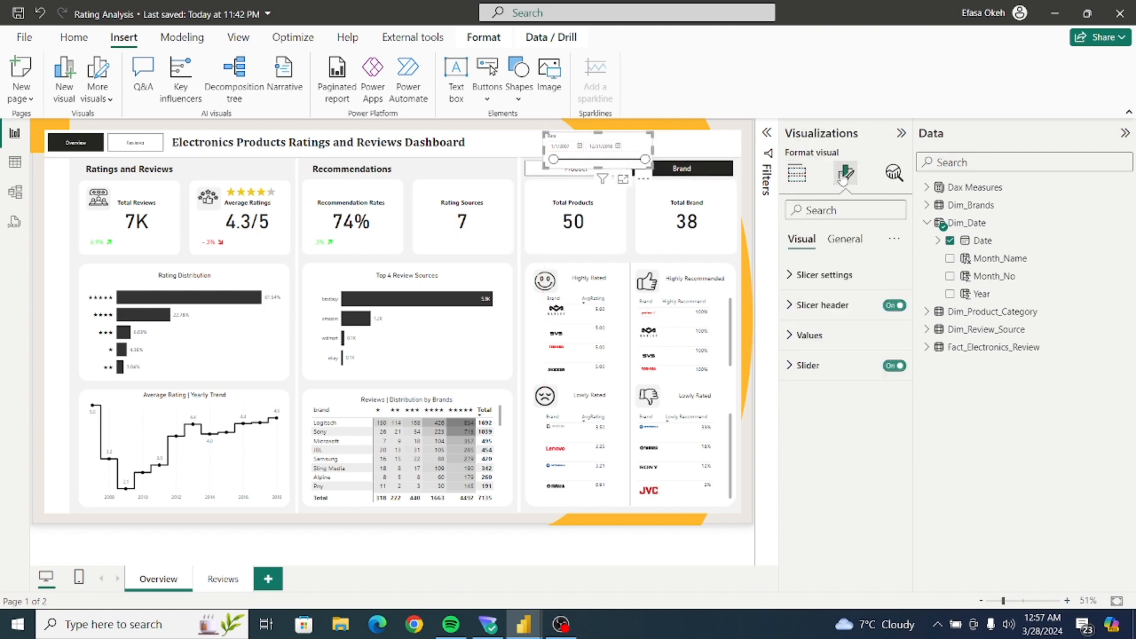
{"action": "left_click", "coordinate": [887, 308]}
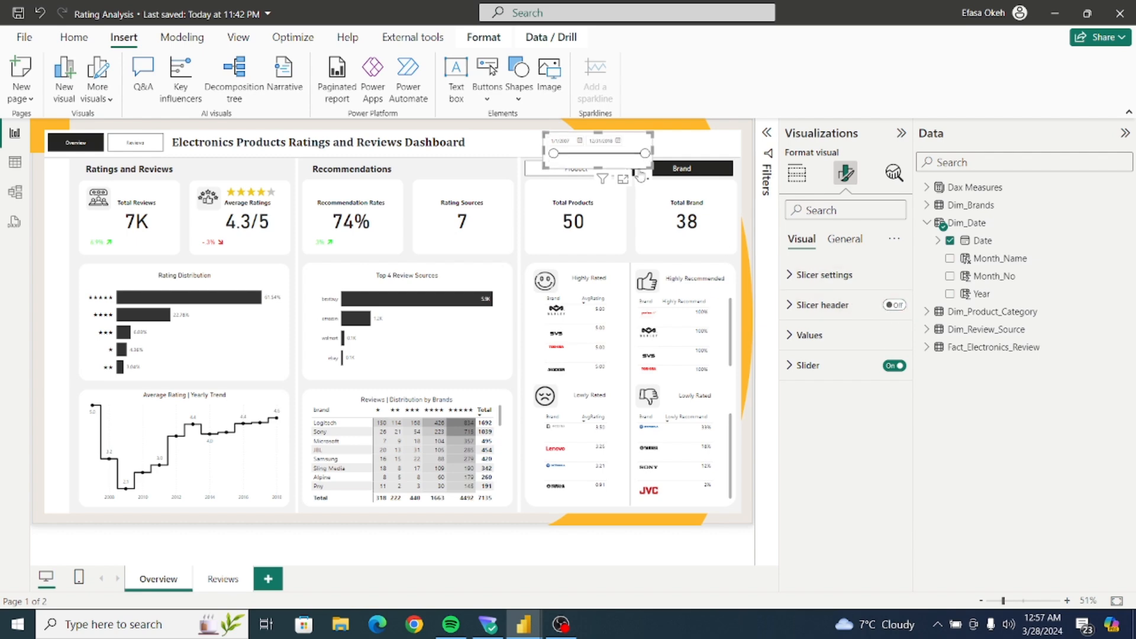
{"action": "left_click", "coordinate": [843, 239]}
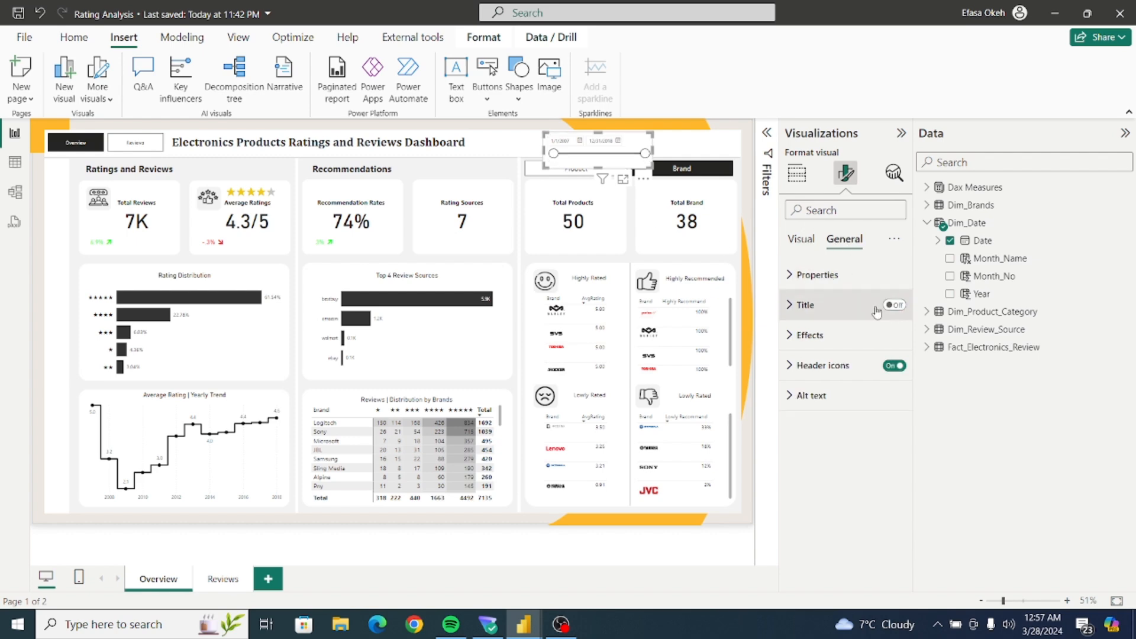
{"action": "left_click", "coordinate": [810, 335]}
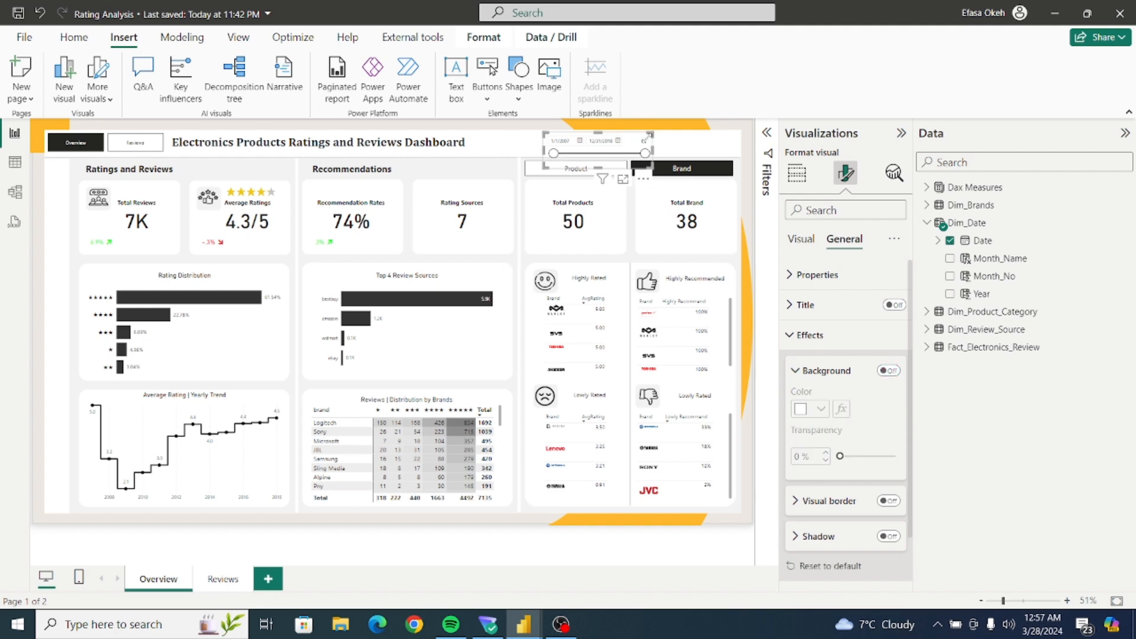
{"action": "left_click_drag", "start_coordinate": [645, 148], "coordinate": [662, 146]}
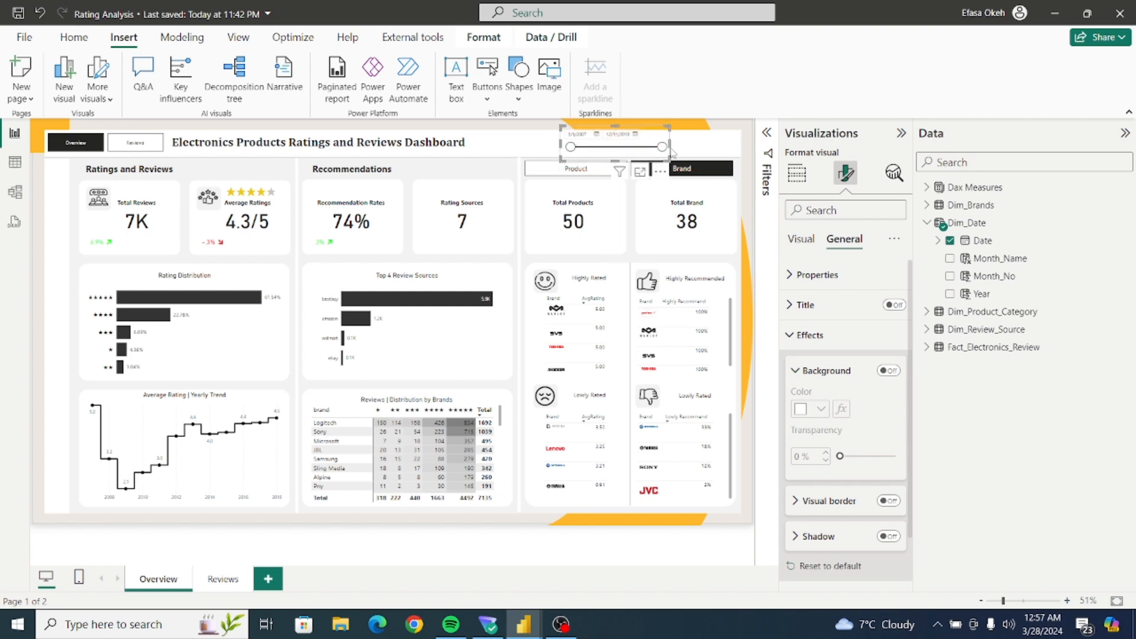
{"action": "left_click", "coordinate": [672, 154]}
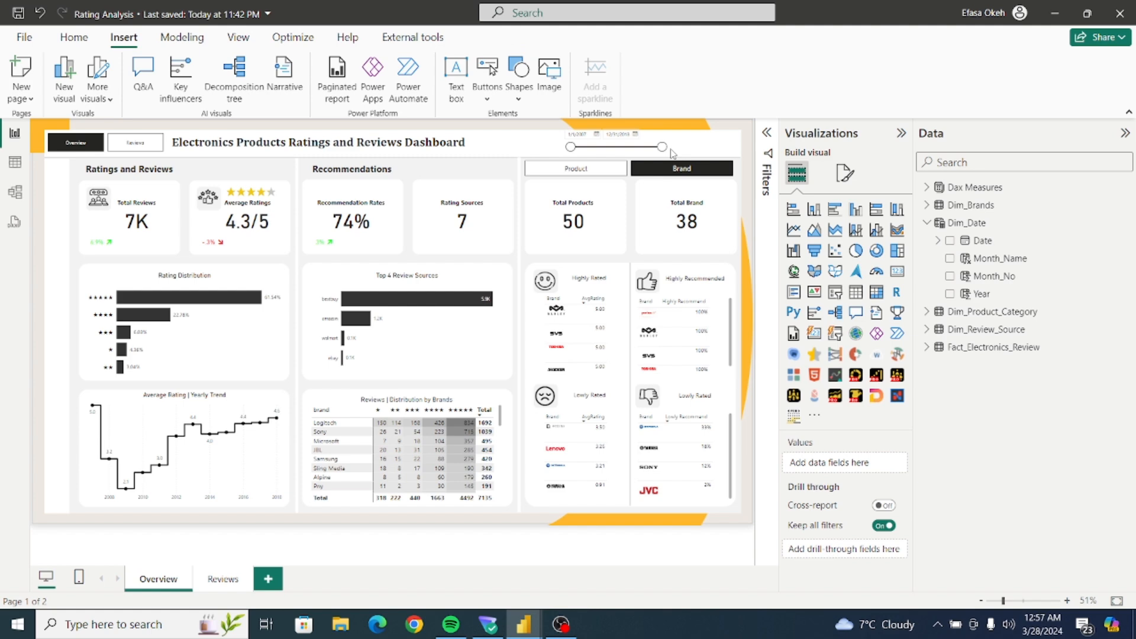
{"action": "double_click", "coordinate": [672, 153]}
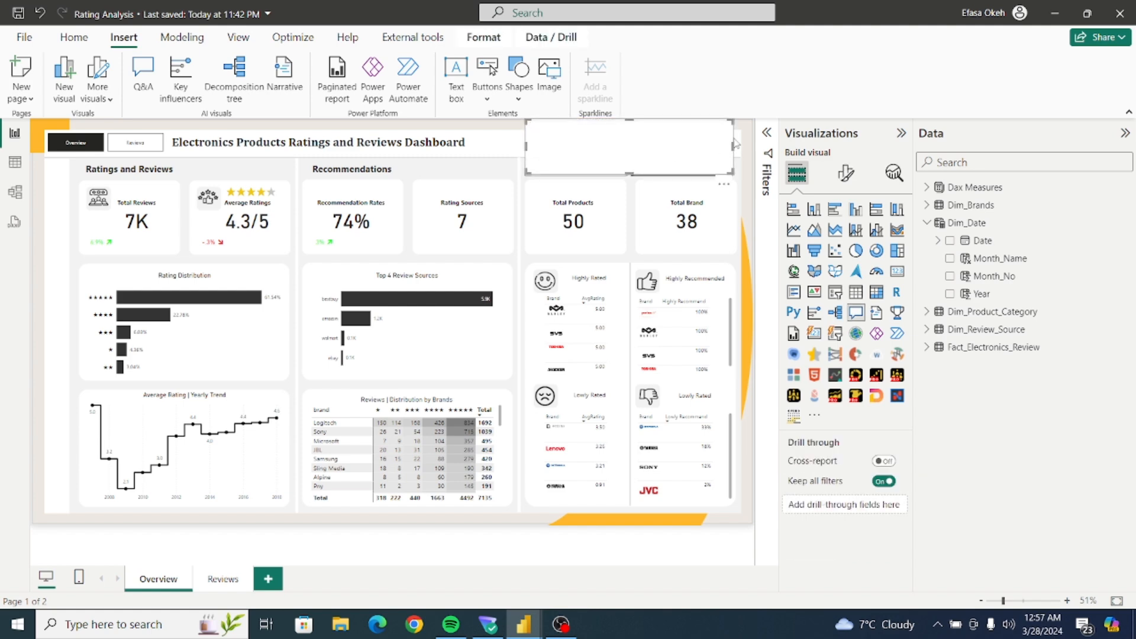
{"action": "left_click", "coordinate": [724, 186]}
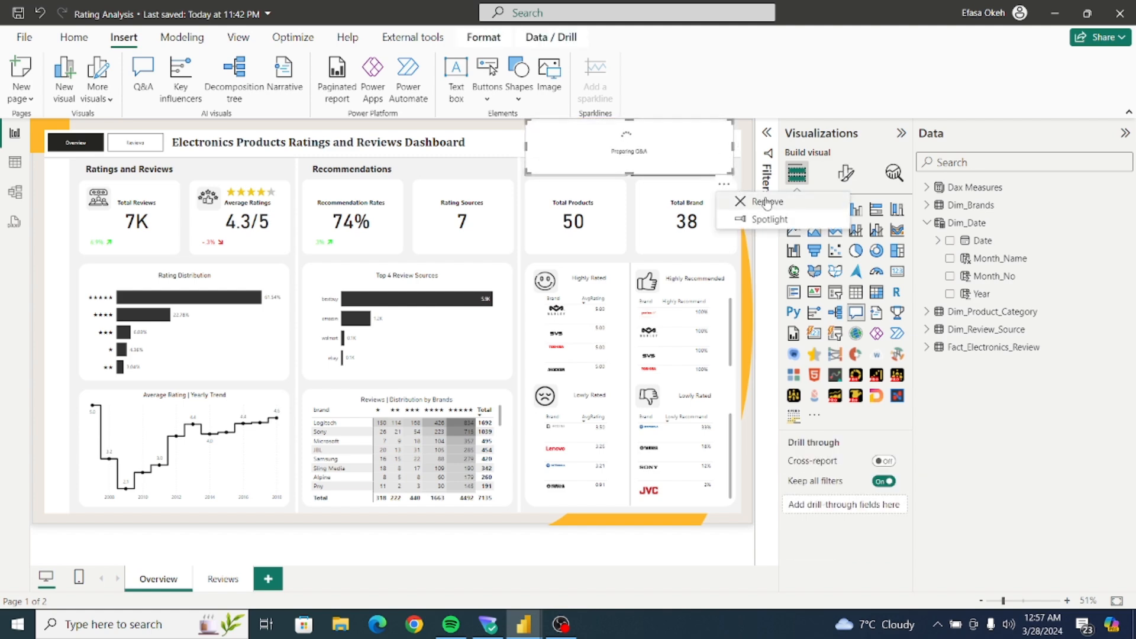
{"action": "key", "text": "Delete"}
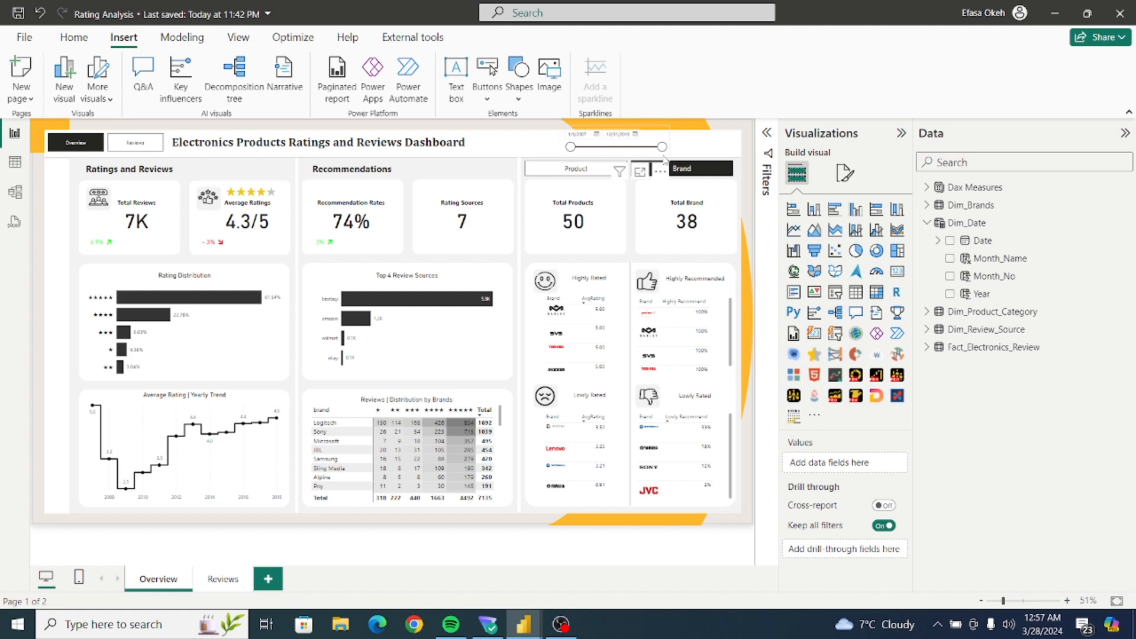
Nudge the date slicer down and right until it lines up with the right edge of the Product/Brand navigator.
{"action": "left_click", "coordinate": [657, 160]}
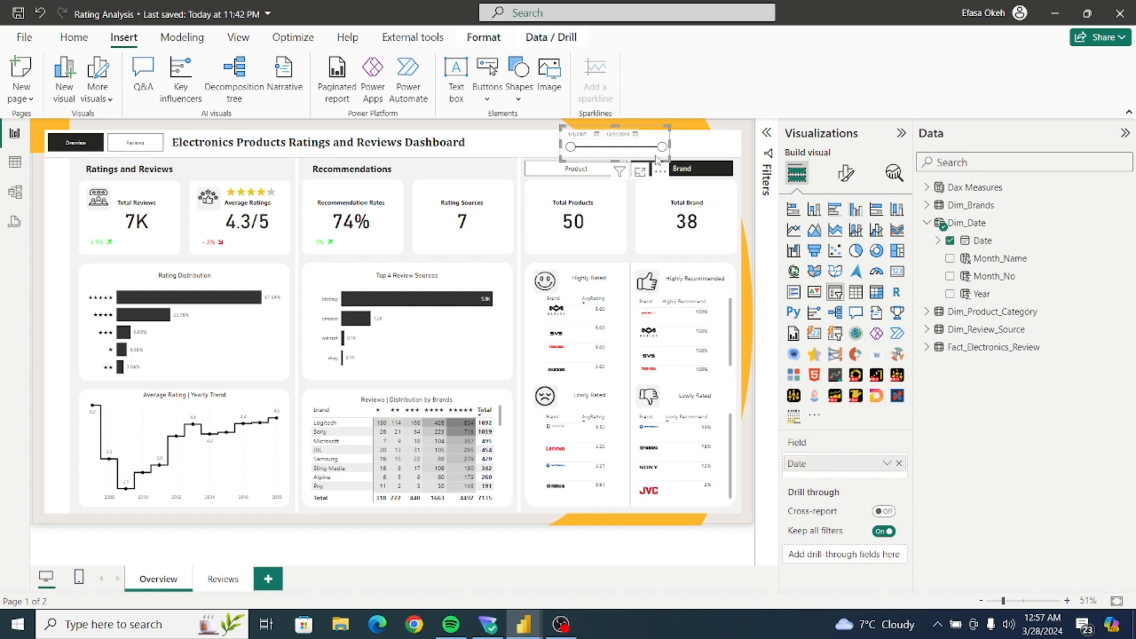
{"action": "key", "text": "Down"}
{"action": "key", "text": "Down"}
{"action": "key", "text": "Down"}
{"action": "key", "text": "Down"}
{"action": "key", "text": "Down"}
{"action": "key", "text": "Down"}
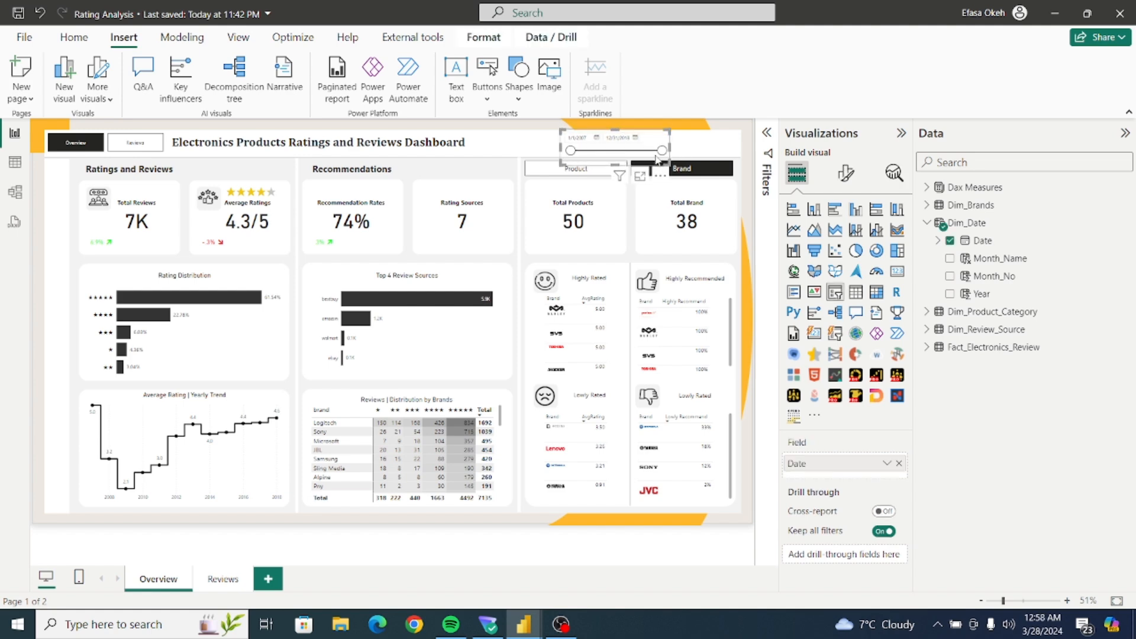
{"action": "key", "text": "Right"}
{"action": "key", "text": "Right"}
{"action": "key", "text": "Right"}
{"action": "key", "text": "Right"}
{"action": "key", "text": "Right"}
{"action": "key", "text": "Right"}
{"action": "key", "text": "Right"}
{"action": "key", "text": "Right"}
{"action": "key", "text": "Right"}
{"action": "key", "text": "Right"}
{"action": "key", "text": "Right"}
{"action": "key", "text": "Right"}
{"action": "key", "text": "Right"}
{"action": "key", "text": "Right"}
{"action": "key", "text": "Right"}
{"action": "key", "text": "Right"}
{"action": "key", "text": "Right"}
{"action": "key", "text": "Right"}
{"action": "key", "text": "Right"}
{"action": "key", "text": "Right"}
{"action": "key", "text": "Right"}
{"action": "key", "text": "Right"}
{"action": "key", "text": "Right"}
{"action": "key", "text": "Right"}
{"action": "key", "text": "Right"}
{"action": "key", "text": "Right"}
{"action": "key", "text": "Right"}
{"action": "key", "text": "Right"}
{"action": "key", "text": "Right"}
{"action": "key", "text": "Right"}
{"action": "key", "text": "Right"}
{"action": "key", "text": "Right"}
{"action": "key", "text": "Right"}
{"action": "key", "text": "Right"}
{"action": "key", "text": "Right"}
{"action": "key", "text": "Right"}
{"action": "key", "text": "Right"}
{"action": "key", "text": "Right"}
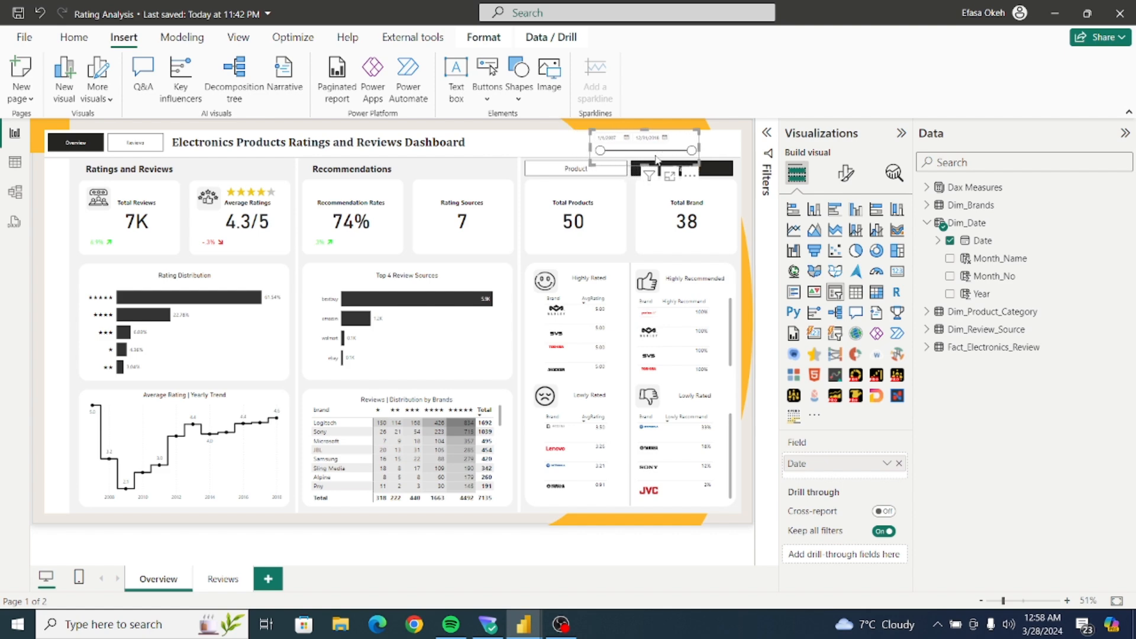
{"action": "key", "text": "Right"}
{"action": "key", "text": "Right"}
{"action": "key", "text": "Right"}
{"action": "key", "text": "Right"}
{"action": "key", "text": "Right"}
{"action": "key", "text": "Right"}
{"action": "key", "text": "Right"}
{"action": "key", "text": "Right"}
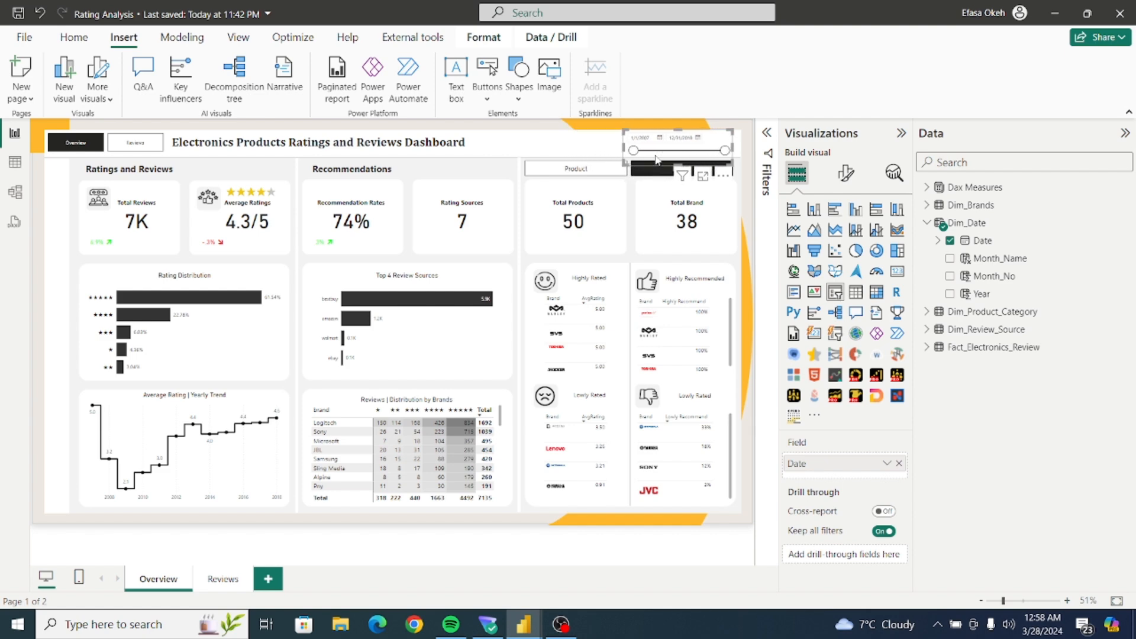
{"action": "left_click", "coordinate": [747, 193]}
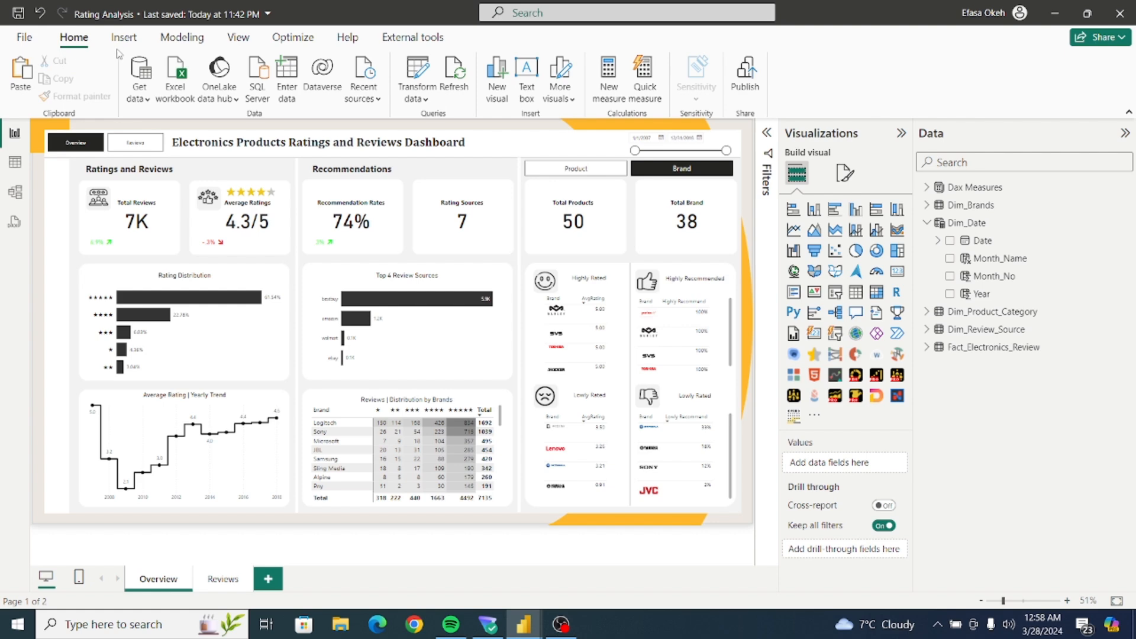
Save the Rating Analysis report.
{"action": "left_click", "coordinate": [24, 37]}
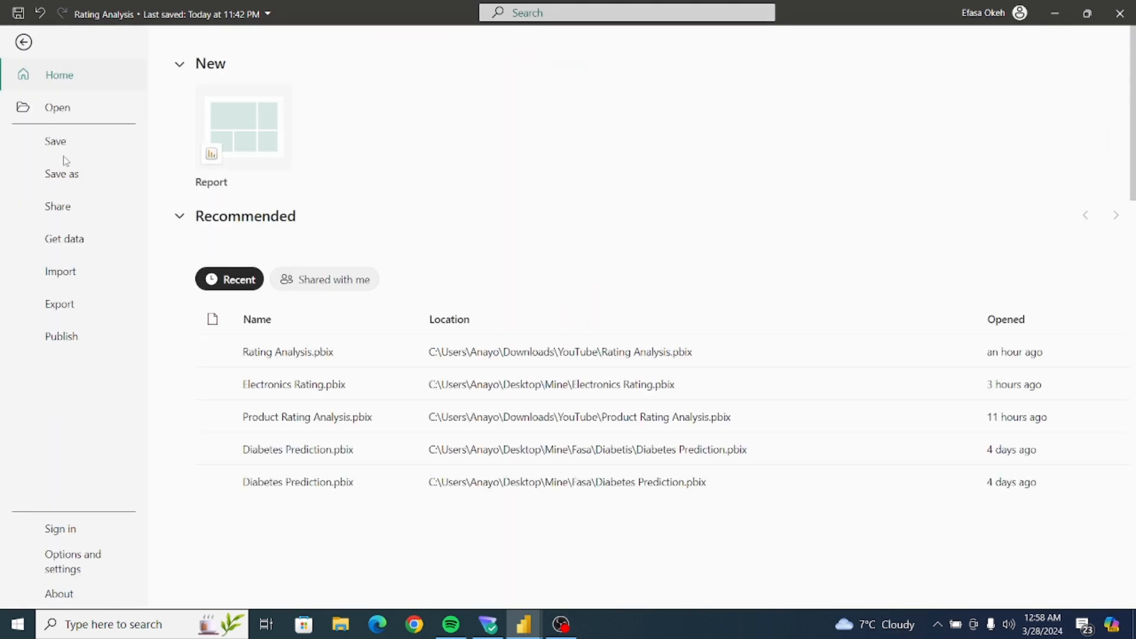
{"action": "key", "text": "Escape"}
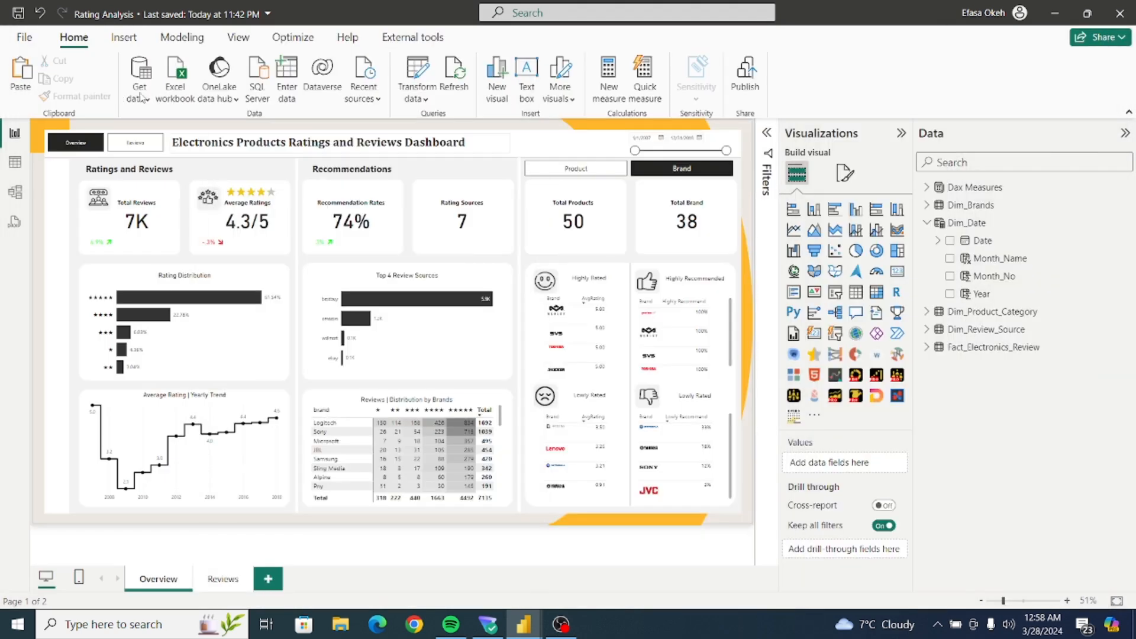
{"action": "left_click", "coordinate": [19, 14]}
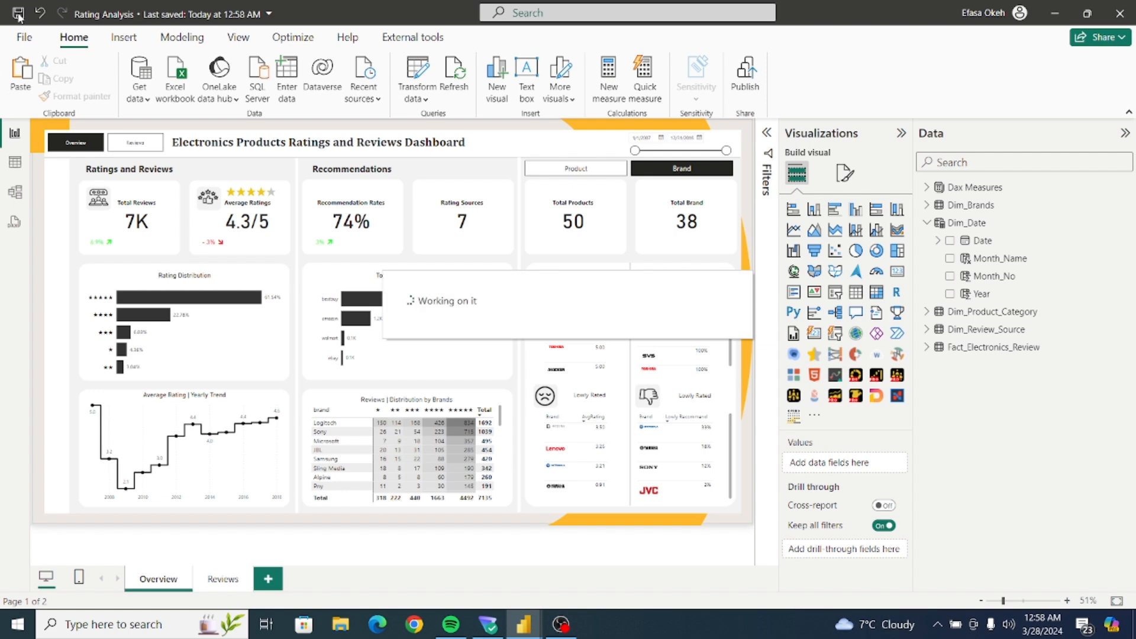